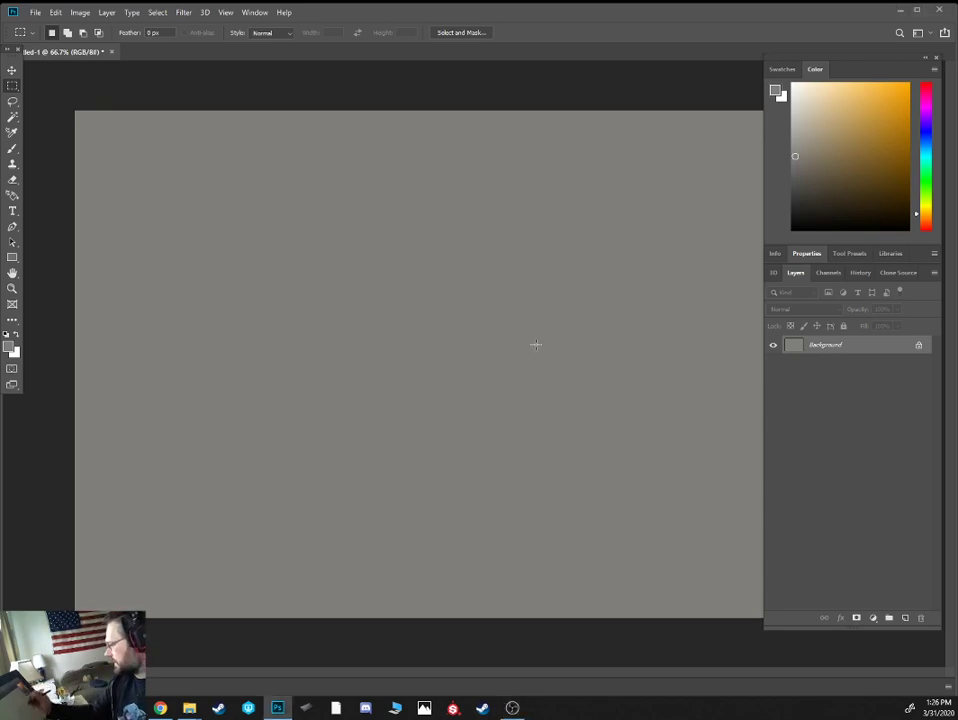
Choose a near-black brush colour and paint large looping freehand curves across the grey canvas
{"action": "left_click", "coordinate": [792, 216]}
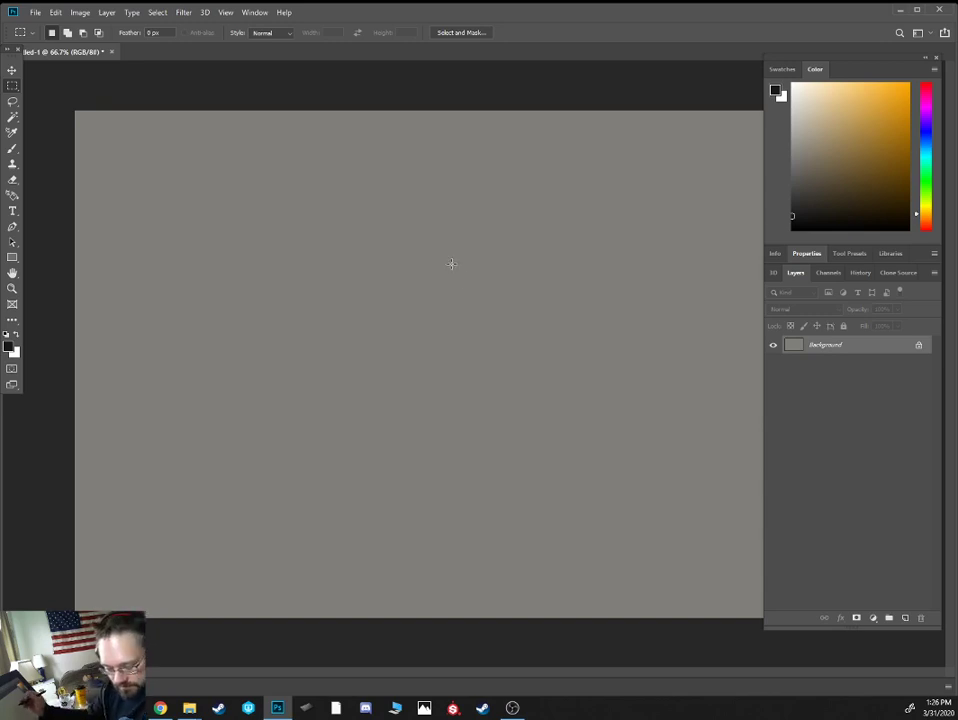
{"action": "key", "text": "b"}
{"action": "mouse_move", "coordinate": [400, 226]}
{"action": "left_mouse_down"}
{"action": "mouse_move", "coordinate": [428, 257]}
{"action": "mouse_move", "coordinate": [396, 278]}
{"action": "mouse_move", "coordinate": [424, 241]}
{"action": "mouse_move", "coordinate": [382, 257]}
{"action": "left_mouse_up"}
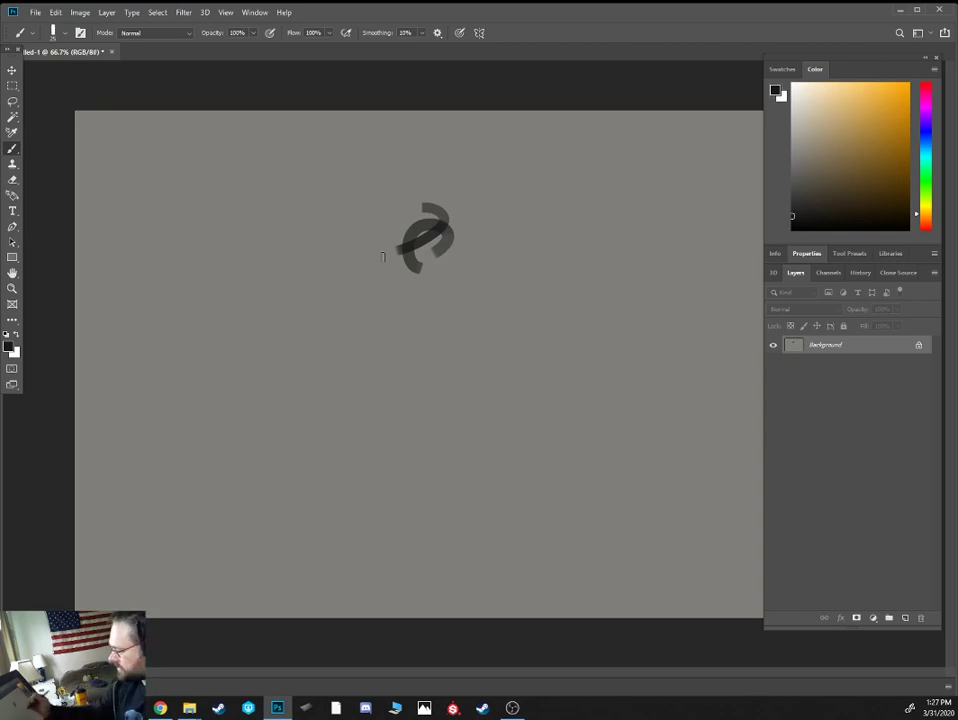
{"action": "mouse_move", "coordinate": [385, 234]}
{"action": "left_mouse_down"}
{"action": "mouse_move", "coordinate": [388, 361]}
{"action": "mouse_move", "coordinate": [514, 243]}
{"action": "left_mouse_up"}
{"action": "mouse_move", "coordinate": [383, 208]}
{"action": "left_mouse_down"}
{"action": "mouse_move", "coordinate": [475, 169]}
{"action": "mouse_move", "coordinate": [281, 481]}
{"action": "mouse_move", "coordinate": [356, 292]}
{"action": "mouse_move", "coordinate": [537, 302]}
{"action": "left_mouse_up"}
{"action": "left_click_drag", "start_coordinate": [567, 263], "coordinate": [546, 253]}
{"action": "mouse_move", "coordinate": [503, 222]}
{"action": "left_mouse_down"}
{"action": "mouse_move", "coordinate": [601, 210]}
{"action": "mouse_move", "coordinate": [479, 325]}
{"action": "mouse_move", "coordinate": [476, 360]}
{"action": "left_mouse_up"}
{"action": "mouse_move", "coordinate": [630, 198]}
{"action": "left_mouse_down"}
{"action": "mouse_move", "coordinate": [541, 188]}
{"action": "mouse_move", "coordinate": [635, 206]}
{"action": "left_mouse_up"}
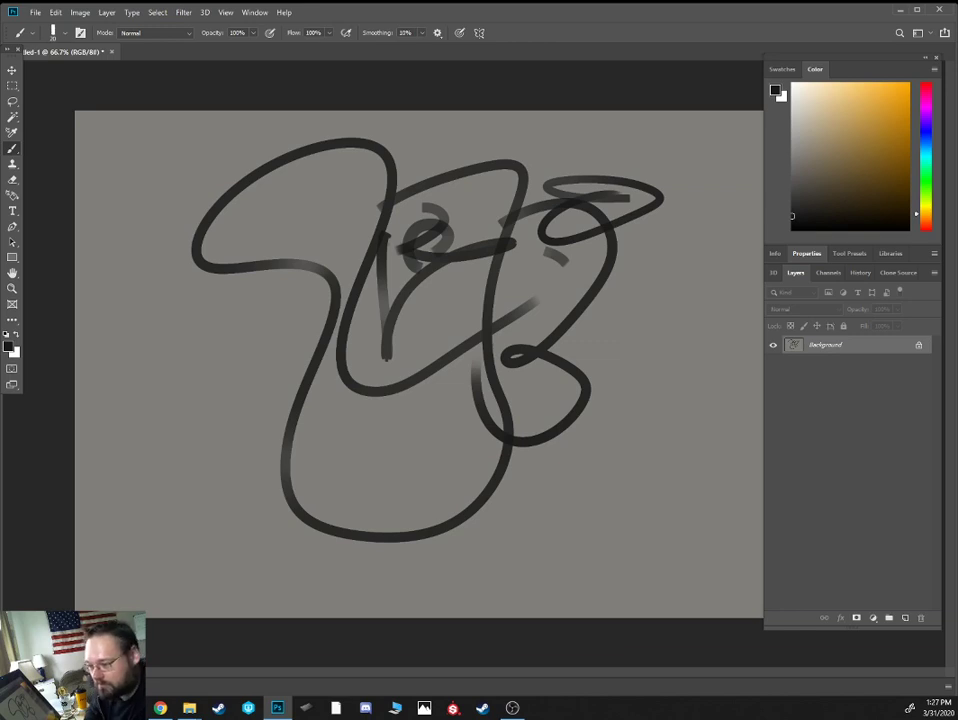
Sketch rough cylinders along the left side of the canvas and start another cylinder at the right
{"action": "left_click_drag", "start_coordinate": [510, 302], "coordinate": [388, 332]}
{"action": "mouse_move", "coordinate": [275, 407]}
{"action": "left_mouse_down"}
{"action": "mouse_move", "coordinate": [252, 300]}
{"action": "mouse_move", "coordinate": [199, 335]}
{"action": "left_mouse_up"}
{"action": "mouse_move", "coordinate": [151, 320]}
{"action": "left_mouse_down"}
{"action": "mouse_move", "coordinate": [243, 292]}
{"action": "mouse_move", "coordinate": [216, 304]}
{"action": "left_mouse_up"}
{"action": "mouse_move", "coordinate": [160, 341]}
{"action": "left_mouse_down"}
{"action": "mouse_move", "coordinate": [265, 390]}
{"action": "mouse_move", "coordinate": [250, 410]}
{"action": "mouse_move", "coordinate": [128, 453]}
{"action": "mouse_move", "coordinate": [118, 447]}
{"action": "mouse_move", "coordinate": [192, 580]}
{"action": "mouse_move", "coordinate": [200, 487]}
{"action": "left_mouse_up"}
{"action": "mouse_move", "coordinate": [641, 274]}
{"action": "left_mouse_down"}
{"action": "mouse_move", "coordinate": [689, 267]}
{"action": "mouse_move", "coordinate": [645, 272]}
{"action": "mouse_move", "coordinate": [691, 387]}
{"action": "left_mouse_up"}
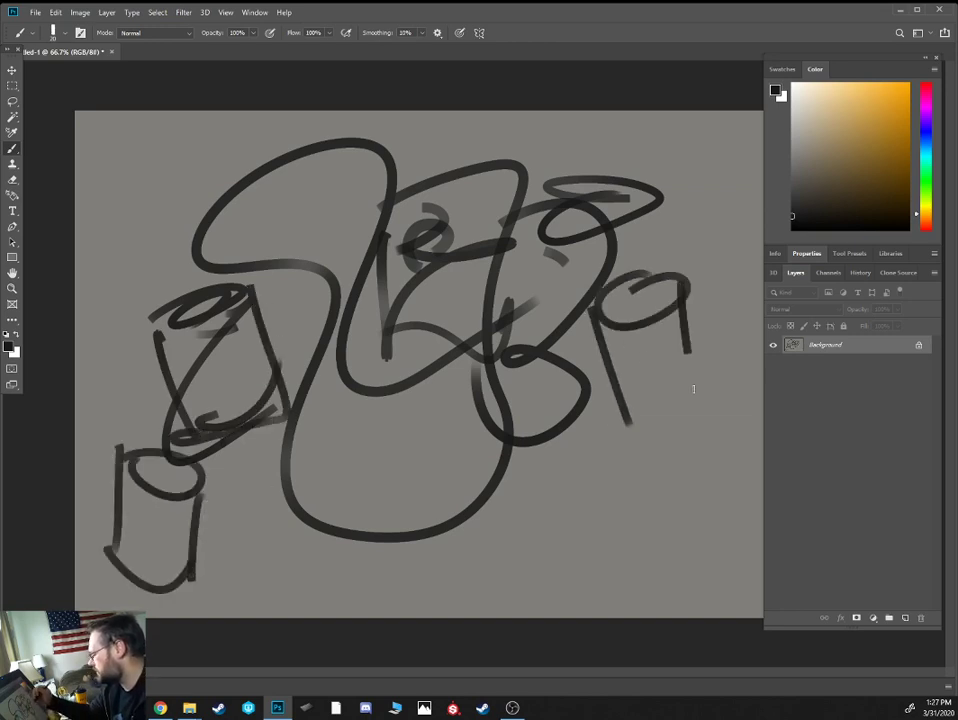
Complete the right cylinder and add a capped cylinder with sweeping curves in the lower centre of the scribble
{"action": "left_click_drag", "start_coordinate": [597, 305], "coordinate": [692, 395]}
{"action": "mouse_move", "coordinate": [600, 490]}
{"action": "left_mouse_down"}
{"action": "mouse_move", "coordinate": [535, 505]}
{"action": "mouse_move", "coordinate": [600, 485]}
{"action": "left_mouse_up"}
{"action": "mouse_move", "coordinate": [497, 480]}
{"action": "left_mouse_down"}
{"action": "mouse_move", "coordinate": [496, 590]}
{"action": "mouse_move", "coordinate": [604, 542]}
{"action": "mouse_move", "coordinate": [435, 550]}
{"action": "left_mouse_up"}
{"action": "mouse_move", "coordinate": [398, 495]}
{"action": "left_mouse_down"}
{"action": "mouse_move", "coordinate": [475, 460]}
{"action": "mouse_move", "coordinate": [352, 350]}
{"action": "mouse_move", "coordinate": [481, 360]}
{"action": "left_mouse_up"}
{"action": "mouse_move", "coordinate": [451, 373]}
{"action": "left_mouse_down"}
{"action": "mouse_move", "coordinate": [499, 453]}
{"action": "mouse_move", "coordinate": [618, 471]}
{"action": "left_mouse_up"}
{"action": "left_click_drag", "start_coordinate": [618, 471], "coordinate": [391, 419]}
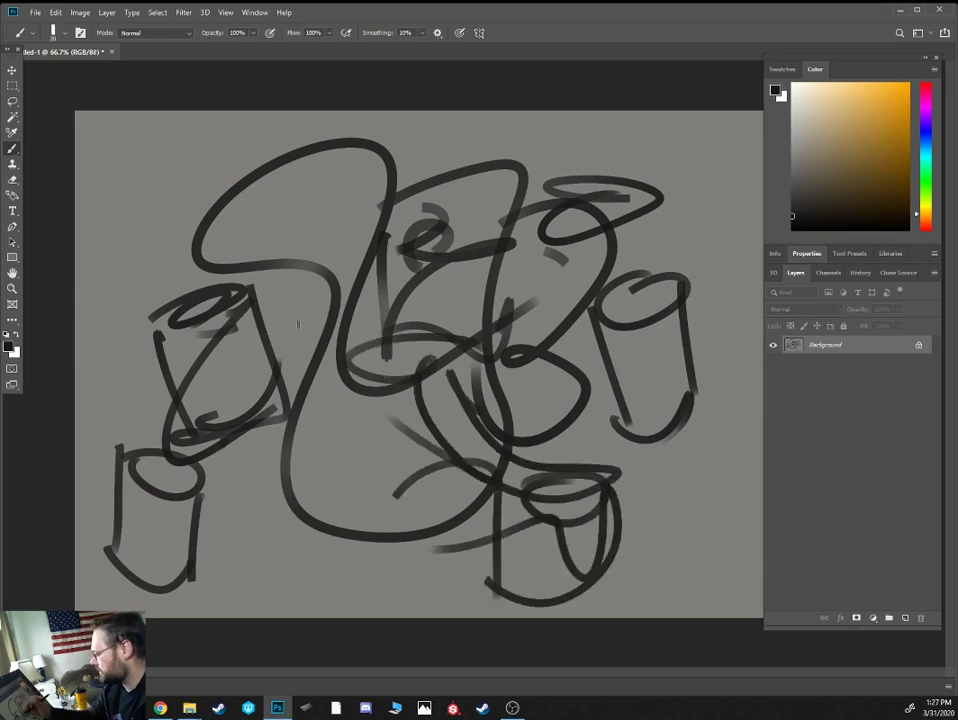
Link the loops and cylinders with overlapping curved strokes from the left cylinders across to the right one
{"action": "mouse_move", "coordinate": [237, 311]}
{"action": "left_mouse_down"}
{"action": "mouse_move", "coordinate": [390, 236]}
{"action": "mouse_move", "coordinate": [256, 331]}
{"action": "left_mouse_up"}
{"action": "mouse_move", "coordinate": [374, 257]}
{"action": "left_mouse_down"}
{"action": "mouse_move", "coordinate": [285, 370]}
{"action": "mouse_move", "coordinate": [175, 460]}
{"action": "left_mouse_up"}
{"action": "mouse_move", "coordinate": [326, 328]}
{"action": "left_mouse_down"}
{"action": "mouse_move", "coordinate": [168, 495]}
{"action": "mouse_move", "coordinate": [298, 420]}
{"action": "left_mouse_up"}
{"action": "left_click_drag", "start_coordinate": [298, 420], "coordinate": [320, 472]}
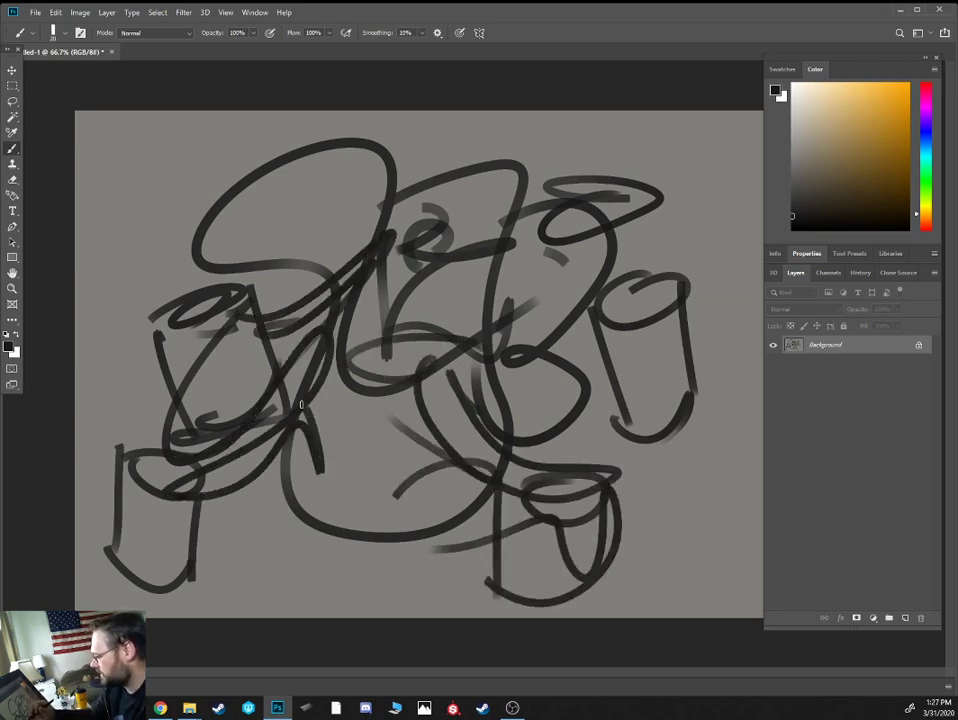
{"action": "left_click_drag", "start_coordinate": [305, 390], "coordinate": [302, 415]}
{"action": "mouse_move", "coordinate": [302, 378]}
{"action": "left_mouse_down"}
{"action": "mouse_move", "coordinate": [320, 470]}
{"action": "mouse_move", "coordinate": [492, 490]}
{"action": "left_mouse_up"}
{"action": "left_click_drag", "start_coordinate": [470, 366], "coordinate": [660, 320]}
{"action": "mouse_move", "coordinate": [660, 320]}
{"action": "left_mouse_down"}
{"action": "mouse_move", "coordinate": [623, 300]}
{"action": "mouse_move", "coordinate": [580, 335]}
{"action": "mouse_move", "coordinate": [580, 303]}
{"action": "mouse_move", "coordinate": [471, 205]}
{"action": "mouse_move", "coordinate": [333, 410]}
{"action": "left_mouse_up"}
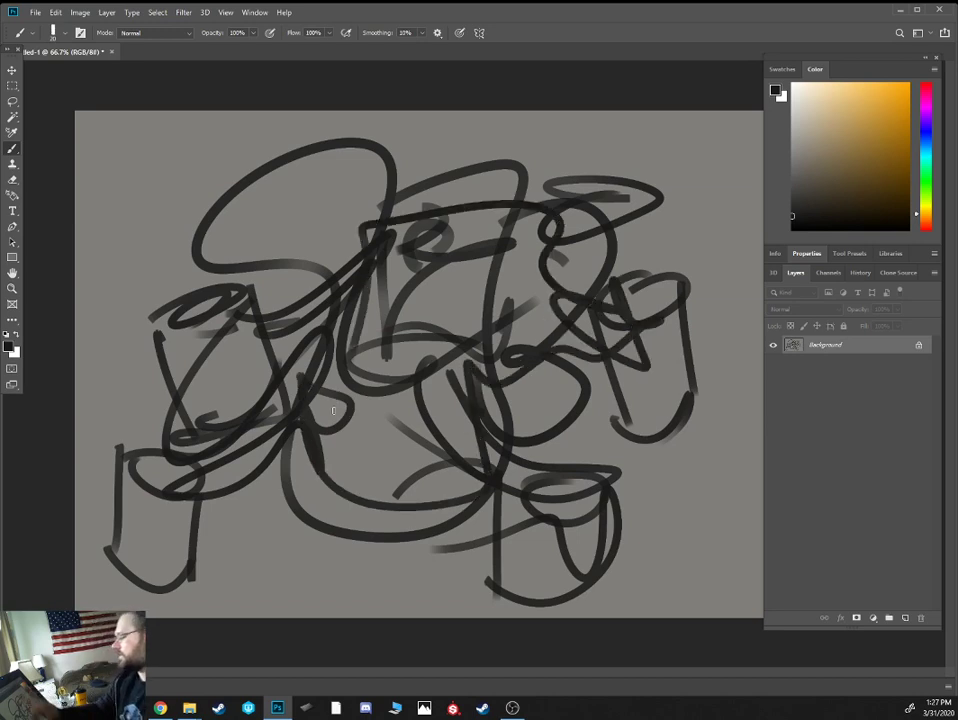
Add a layer filled with warm brownish grey over the scribbles, and create an empty layer above it
{"action": "left_click", "coordinate": [906, 619]}
{"action": "left_click", "coordinate": [806, 163]}
{"action": "key", "text": "alt+BackSpace"}
{"action": "key", "text": "alt+BackSpace"}
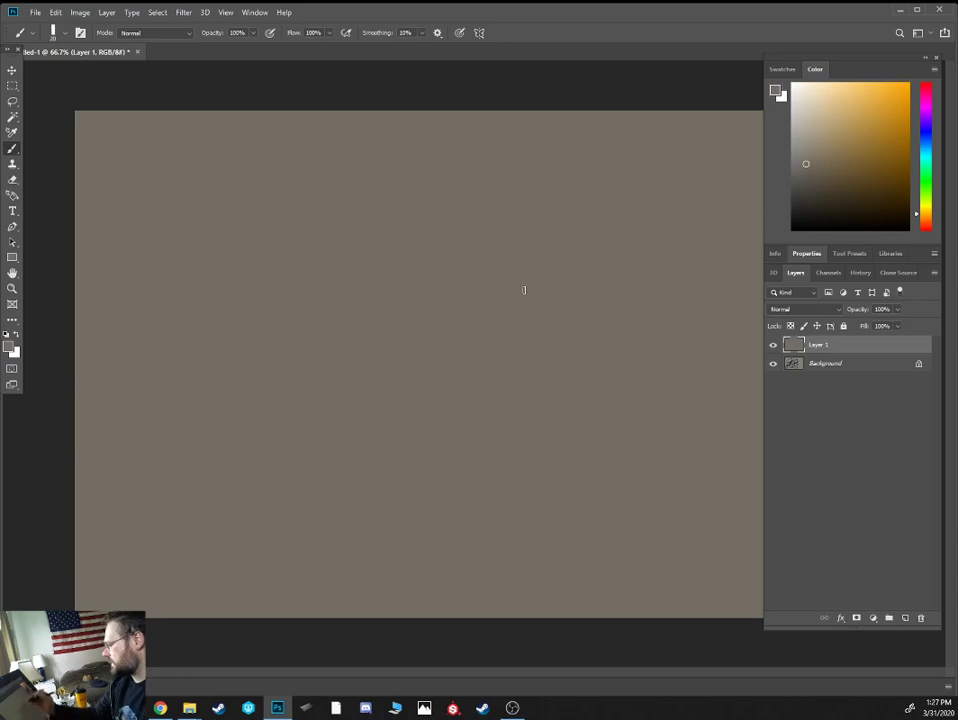
{"action": "left_click", "coordinate": [905, 617]}
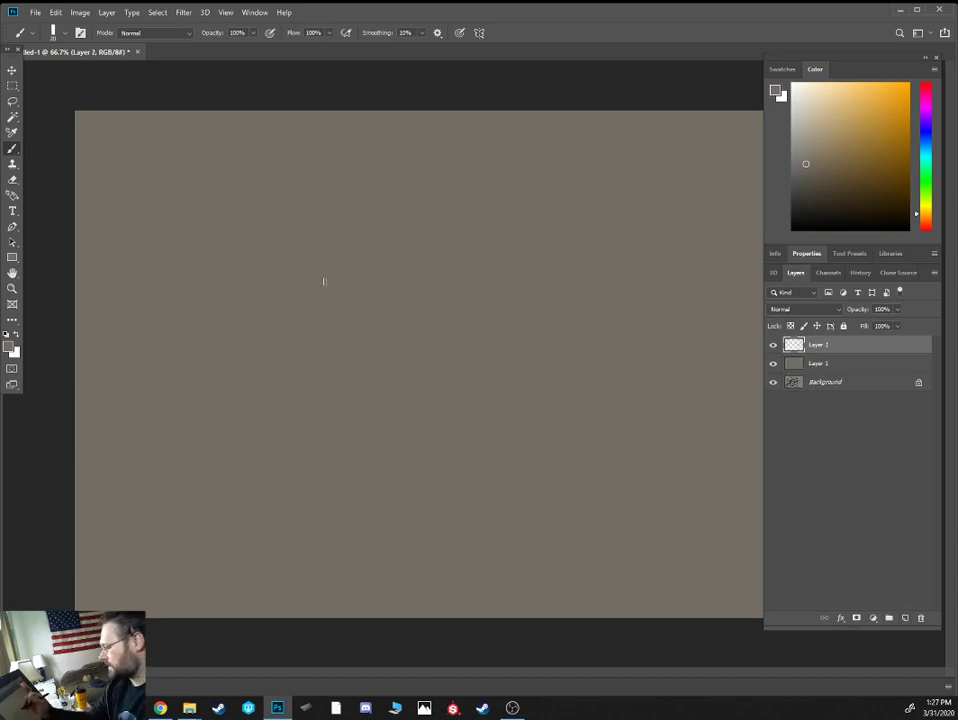
Sketch the creature's domed body with a curved underside and rounded snout in near-black on the empty layer
{"action": "key", "text": "d"}
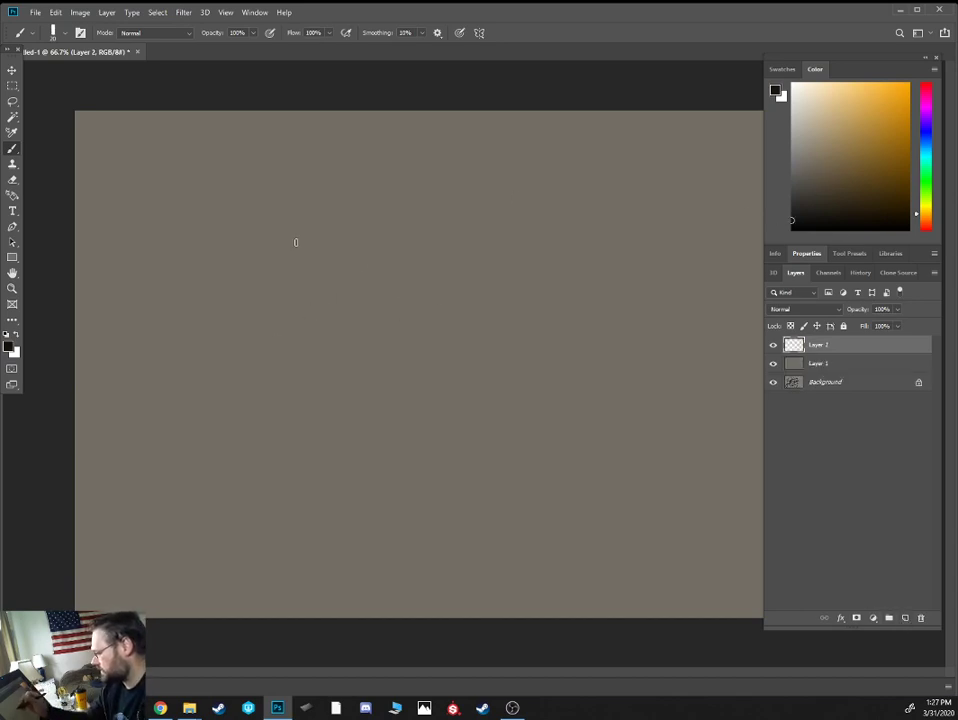
{"action": "mouse_move", "coordinate": [295, 242]}
{"action": "left_mouse_down"}
{"action": "mouse_move", "coordinate": [333, 219]}
{"action": "mouse_move", "coordinate": [301, 221]}
{"action": "mouse_move", "coordinate": [427, 195]}
{"action": "left_mouse_up"}
{"action": "mouse_move", "coordinate": [353, 188]}
{"action": "left_mouse_down"}
{"action": "mouse_move", "coordinate": [400, 184]}
{"action": "mouse_move", "coordinate": [391, 312]}
{"action": "mouse_move", "coordinate": [346, 300]}
{"action": "left_mouse_up"}
{"action": "mouse_move", "coordinate": [309, 283]}
{"action": "left_mouse_down"}
{"action": "mouse_move", "coordinate": [301, 314]}
{"action": "mouse_move", "coordinate": [515, 357]}
{"action": "mouse_move", "coordinate": [402, 365]}
{"action": "left_mouse_up"}
Draw the front leg with its tapered lower block, plus the hip joint and upper section of the rear leg
{"action": "mouse_move", "coordinate": [307, 316]}
{"action": "left_mouse_down"}
{"action": "mouse_move", "coordinate": [262, 383]}
{"action": "mouse_move", "coordinate": [308, 411]}
{"action": "mouse_move", "coordinate": [336, 386]}
{"action": "mouse_move", "coordinate": [215, 409]}
{"action": "mouse_move", "coordinate": [203, 454]}
{"action": "mouse_move", "coordinate": [271, 415]}
{"action": "left_mouse_up"}
{"action": "mouse_move", "coordinate": [173, 430]}
{"action": "left_mouse_down"}
{"action": "mouse_move", "coordinate": [203, 378]}
{"action": "mouse_move", "coordinate": [136, 380]}
{"action": "left_mouse_up"}
{"action": "mouse_move", "coordinate": [137, 378]}
{"action": "left_mouse_down"}
{"action": "mouse_move", "coordinate": [111, 535]}
{"action": "mouse_move", "coordinate": [223, 527]}
{"action": "left_mouse_up"}
{"action": "left_click_drag", "start_coordinate": [230, 530], "coordinate": [203, 408]}
{"action": "mouse_move", "coordinate": [203, 408]}
{"action": "left_mouse_down"}
{"action": "mouse_move", "coordinate": [476, 355]}
{"action": "mouse_move", "coordinate": [460, 449]}
{"action": "mouse_move", "coordinate": [475, 331]}
{"action": "mouse_move", "coordinate": [466, 314]}
{"action": "left_mouse_up"}
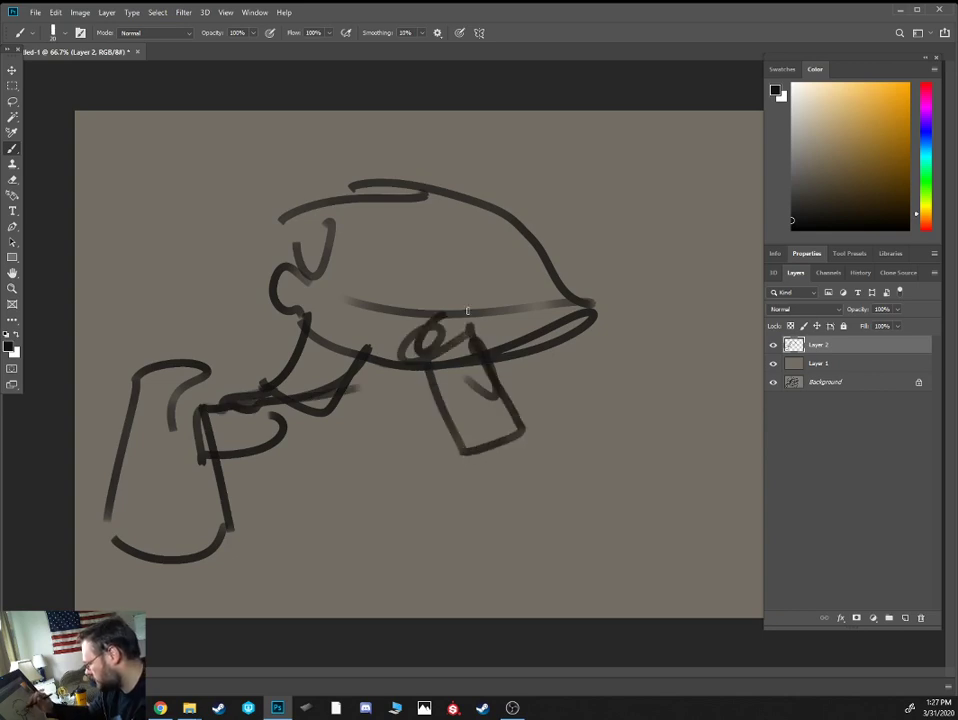
Draw the rear leg's knee joint and a large tapered lower leg block beneath the body's back end
{"action": "left_click_drag", "start_coordinate": [548, 410], "coordinate": [520, 440]}
{"action": "left_click_drag", "start_coordinate": [463, 452], "coordinate": [507, 478]}
{"action": "left_click_drag", "start_coordinate": [555, 445], "coordinate": [540, 470]}
{"action": "mouse_move", "coordinate": [535, 410]}
{"action": "left_mouse_down"}
{"action": "mouse_move", "coordinate": [553, 392]}
{"action": "mouse_move", "coordinate": [652, 390]}
{"action": "left_mouse_up"}
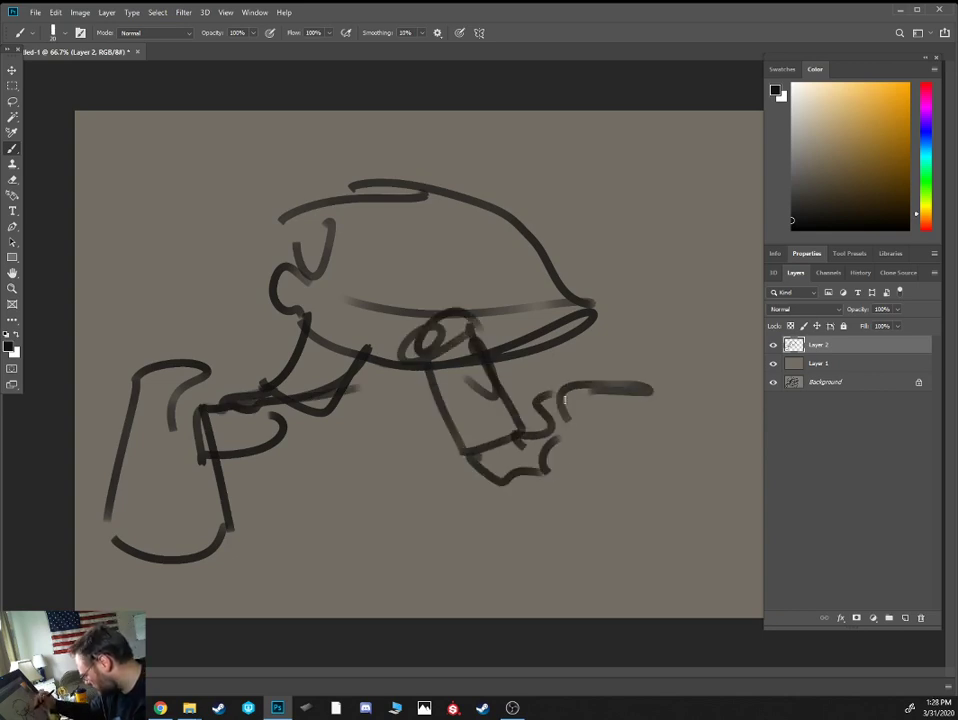
{"action": "mouse_move", "coordinate": [567, 395]}
{"action": "left_mouse_down"}
{"action": "mouse_move", "coordinate": [560, 560]}
{"action": "mouse_move", "coordinate": [704, 563]}
{"action": "left_mouse_up"}
{"action": "left_click_drag", "start_coordinate": [659, 394], "coordinate": [704, 563]}
{"action": "left_click_drag", "start_coordinate": [607, 490], "coordinate": [660, 555]}
{"action": "left_click_drag", "start_coordinate": [586, 343], "coordinate": [618, 366]}
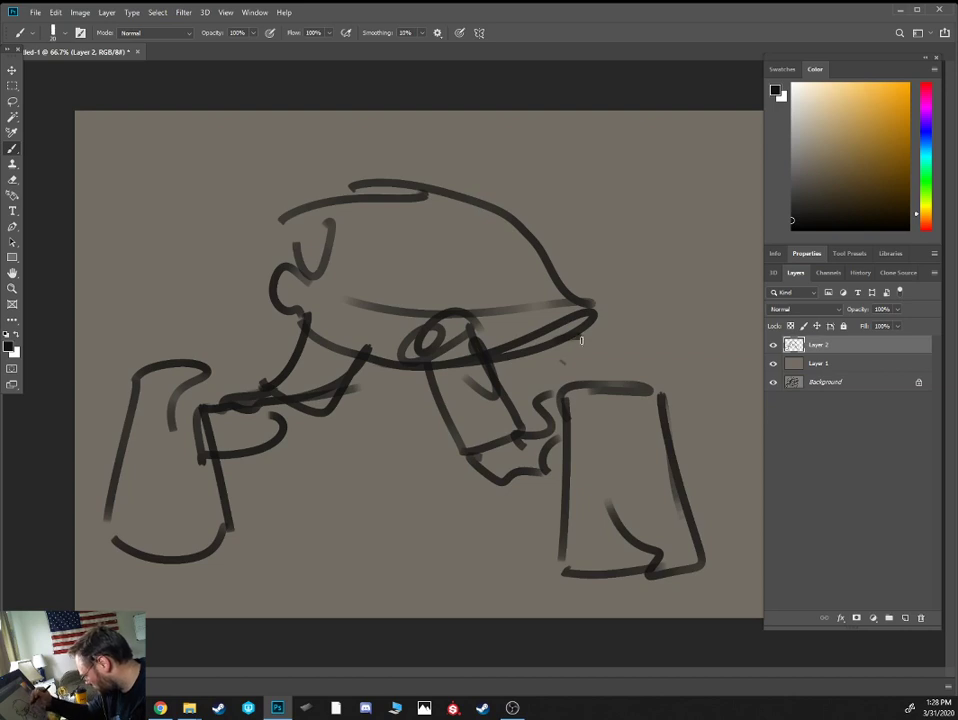
Sketch the two far-side legs, one behind the large rear leg and one beneath the middle of the body
{"action": "left_click_drag", "start_coordinate": [680, 425], "coordinate": [692, 440]}
{"action": "mouse_move", "coordinate": [678, 382]}
{"action": "left_mouse_down"}
{"action": "mouse_move", "coordinate": [679, 440]}
{"action": "mouse_move", "coordinate": [736, 425]}
{"action": "mouse_move", "coordinate": [755, 532]}
{"action": "left_mouse_up"}
{"action": "left_click_drag", "start_coordinate": [415, 368], "coordinate": [400, 495]}
{"action": "mouse_move", "coordinate": [325, 430]}
{"action": "left_mouse_down"}
{"action": "mouse_move", "coordinate": [307, 519]}
{"action": "mouse_move", "coordinate": [398, 500]}
{"action": "left_mouse_up"}
{"action": "mouse_move", "coordinate": [348, 428]}
{"action": "left_mouse_down"}
{"action": "mouse_move", "coordinate": [368, 432]}
{"action": "mouse_move", "coordinate": [374, 421]}
{"action": "left_mouse_up"}
Add two horns, a pointed snout, a round eye and a ridge along the back to the creature's body
{"action": "left_click_drag", "start_coordinate": [302, 317], "coordinate": [262, 285]}
{"action": "mouse_move", "coordinate": [264, 247]}
{"action": "left_mouse_down"}
{"action": "mouse_move", "coordinate": [214, 253]}
{"action": "mouse_move", "coordinate": [268, 241]}
{"action": "left_mouse_up"}
{"action": "mouse_move", "coordinate": [545, 250]}
{"action": "left_mouse_down"}
{"action": "mouse_move", "coordinate": [604, 262]}
{"action": "mouse_move", "coordinate": [603, 300]}
{"action": "mouse_move", "coordinate": [388, 198]}
{"action": "mouse_move", "coordinate": [295, 198]}
{"action": "mouse_move", "coordinate": [305, 230]}
{"action": "mouse_move", "coordinate": [260, 128]}
{"action": "mouse_move", "coordinate": [345, 192]}
{"action": "mouse_move", "coordinate": [365, 130]}
{"action": "mouse_move", "coordinate": [405, 195]}
{"action": "mouse_move", "coordinate": [470, 212]}
{"action": "left_mouse_up"}
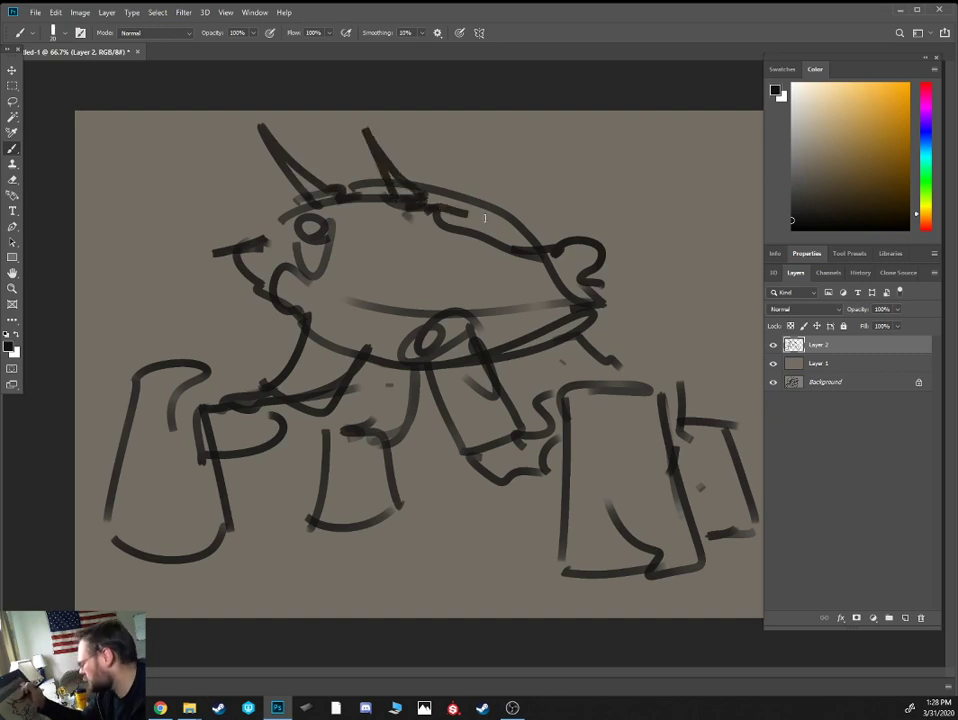
{"action": "left_click_drag", "start_coordinate": [410, 205], "coordinate": [520, 230]}
Draw the second eye and the mouth details, and reinforce the top edge of the large rear leg
{"action": "mouse_move", "coordinate": [382, 216]}
{"action": "left_mouse_down"}
{"action": "mouse_move", "coordinate": [372, 220]}
{"action": "mouse_move", "coordinate": [376, 272]}
{"action": "mouse_move", "coordinate": [386, 240]}
{"action": "mouse_move", "coordinate": [318, 272]}
{"action": "mouse_move", "coordinate": [334, 284]}
{"action": "mouse_move", "coordinate": [322, 300]}
{"action": "mouse_move", "coordinate": [345, 305]}
{"action": "mouse_move", "coordinate": [334, 319]}
{"action": "left_mouse_up"}
{"action": "mouse_move", "coordinate": [374, 298]}
{"action": "left_mouse_down"}
{"action": "mouse_move", "coordinate": [363, 328]}
{"action": "mouse_move", "coordinate": [386, 302]}
{"action": "left_mouse_up"}
{"action": "mouse_move", "coordinate": [386, 302]}
{"action": "left_mouse_down"}
{"action": "mouse_move", "coordinate": [372, 292]}
{"action": "mouse_move", "coordinate": [381, 349]}
{"action": "mouse_move", "coordinate": [422, 384]}
{"action": "mouse_move", "coordinate": [410, 505]}
{"action": "mouse_move", "coordinate": [426, 551]}
{"action": "left_mouse_up"}
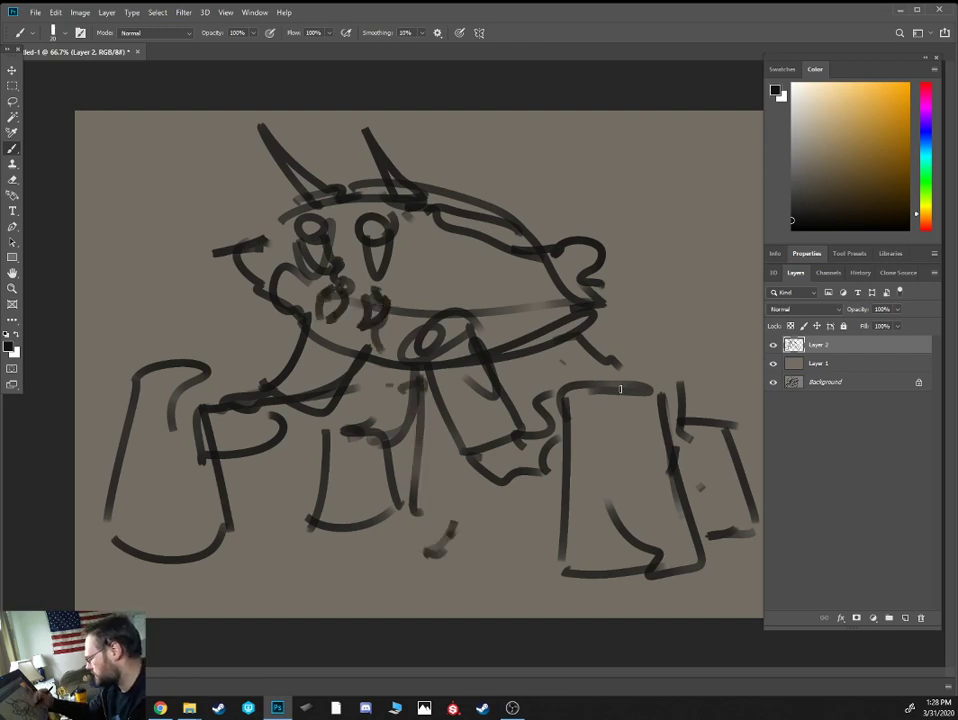
{"action": "left_click_drag", "start_coordinate": [620, 389], "coordinate": [663, 424]}
{"action": "left_click_drag", "start_coordinate": [649, 383], "coordinate": [634, 373]}
Reduce the brush size to 15 and sketch a small figure on the creature's back and a curved tail stroke
{"action": "key", "text": "bracketleft"}
{"action": "key", "text": "bracketleft"}
{"action": "mouse_move", "coordinate": [491, 205]}
{"action": "left_mouse_down"}
{"action": "mouse_move", "coordinate": [503, 177]}
{"action": "mouse_move", "coordinate": [497, 195]}
{"action": "mouse_move", "coordinate": [496, 145]}
{"action": "mouse_move", "coordinate": [500, 205]}
{"action": "mouse_move", "coordinate": [497, 187]}
{"action": "mouse_move", "coordinate": [484, 194]}
{"action": "mouse_move", "coordinate": [514, 205]}
{"action": "mouse_move", "coordinate": [540, 245]}
{"action": "mouse_move", "coordinate": [602, 293]}
{"action": "mouse_move", "coordinate": [619, 330]}
{"action": "mouse_move", "coordinate": [655, 297]}
{"action": "left_mouse_up"}
Draw a curled tail at the body's rear ending in a hub with propeller blades and a sweeping arc around them
{"action": "key", "text": "]"}
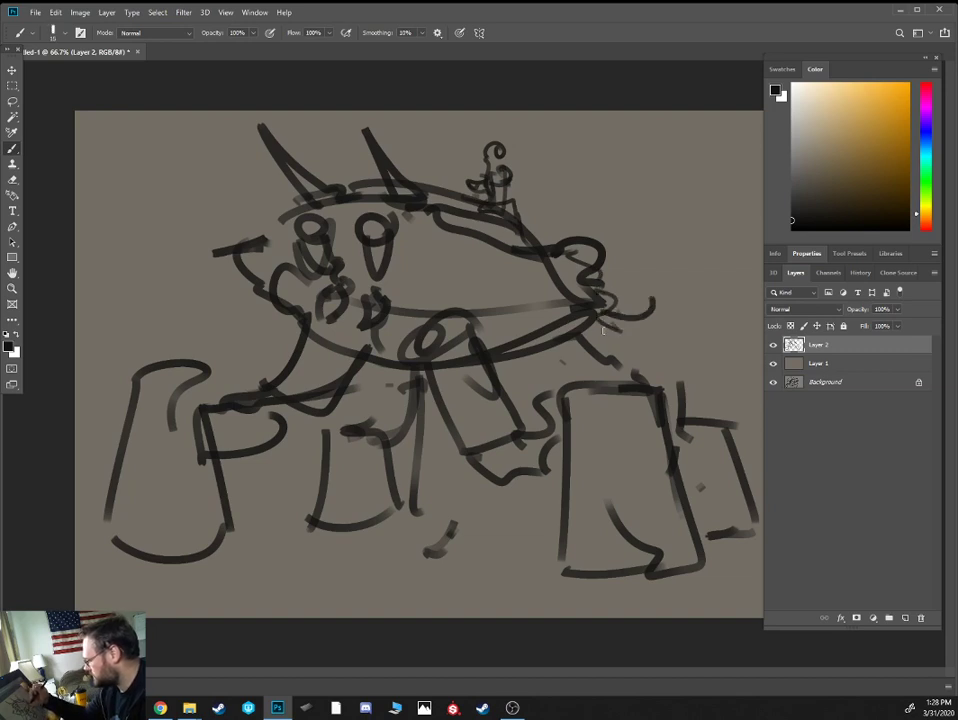
{"action": "key", "text": "]"}
{"action": "mouse_move", "coordinate": [605, 328]}
{"action": "left_mouse_down"}
{"action": "mouse_move", "coordinate": [657, 305]}
{"action": "mouse_move", "coordinate": [640, 297]}
{"action": "left_mouse_up"}
{"action": "left_click_drag", "start_coordinate": [633, 275], "coordinate": [693, 267]}
{"action": "mouse_move", "coordinate": [653, 299]}
{"action": "left_mouse_down"}
{"action": "mouse_move", "coordinate": [668, 264]}
{"action": "mouse_move", "coordinate": [662, 299]}
{"action": "left_mouse_up"}
{"action": "key", "text": "["}
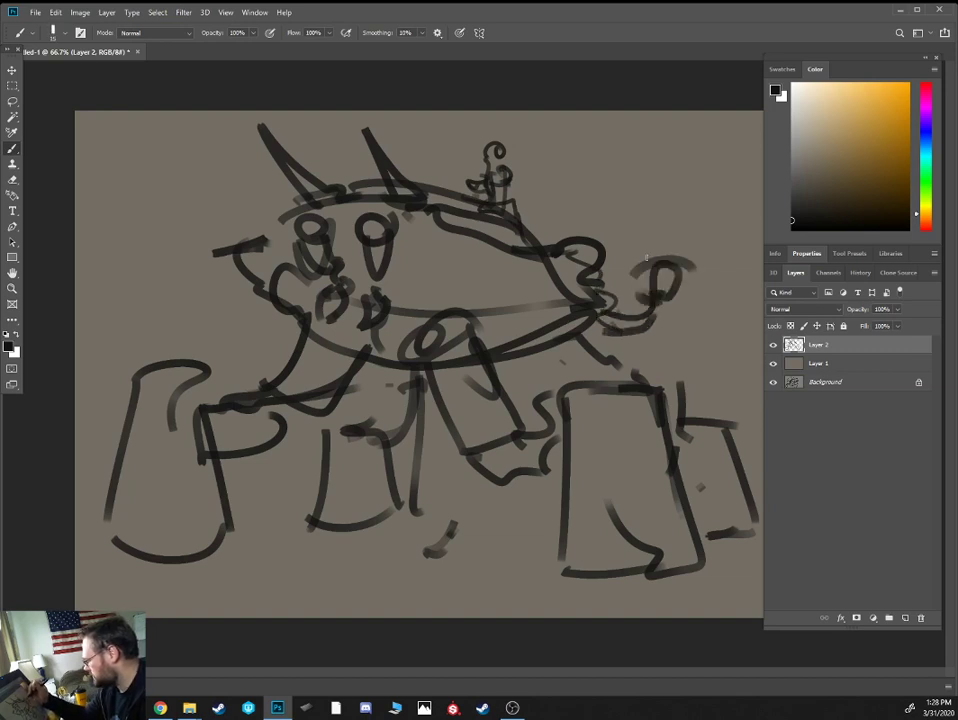
{"action": "left_click_drag", "start_coordinate": [641, 257], "coordinate": [655, 258]}
{"action": "mouse_move", "coordinate": [674, 258]}
{"action": "left_mouse_down"}
{"action": "mouse_move", "coordinate": [699, 235]}
{"action": "mouse_move", "coordinate": [684, 279]}
{"action": "mouse_move", "coordinate": [631, 273]}
{"action": "left_mouse_up"}
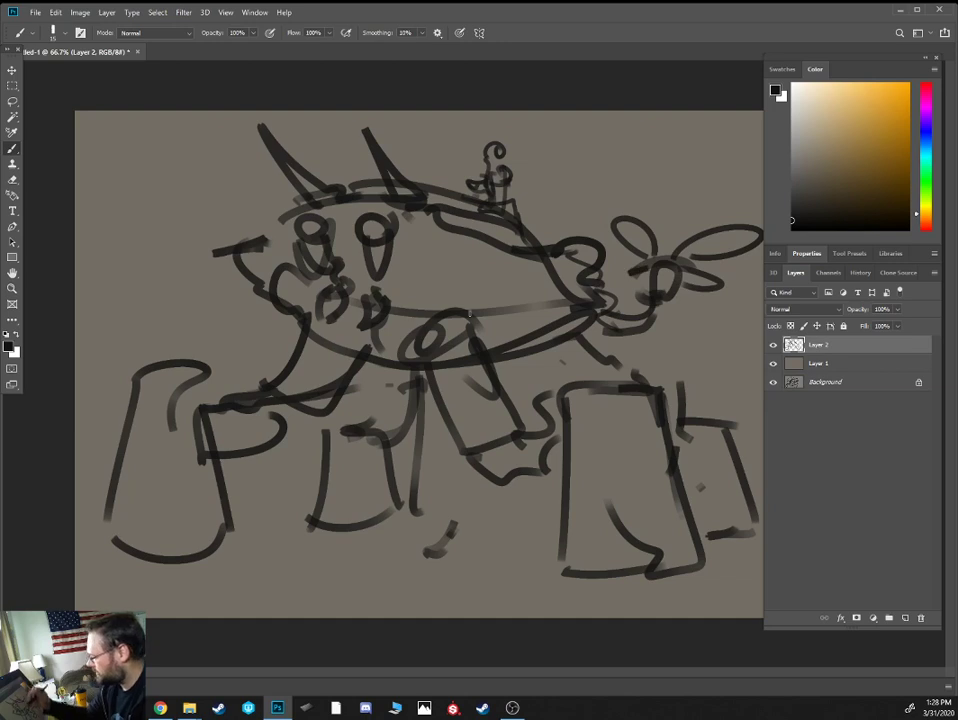
{"action": "left_click_drag", "start_coordinate": [231, 291], "coordinate": [177, 279]}
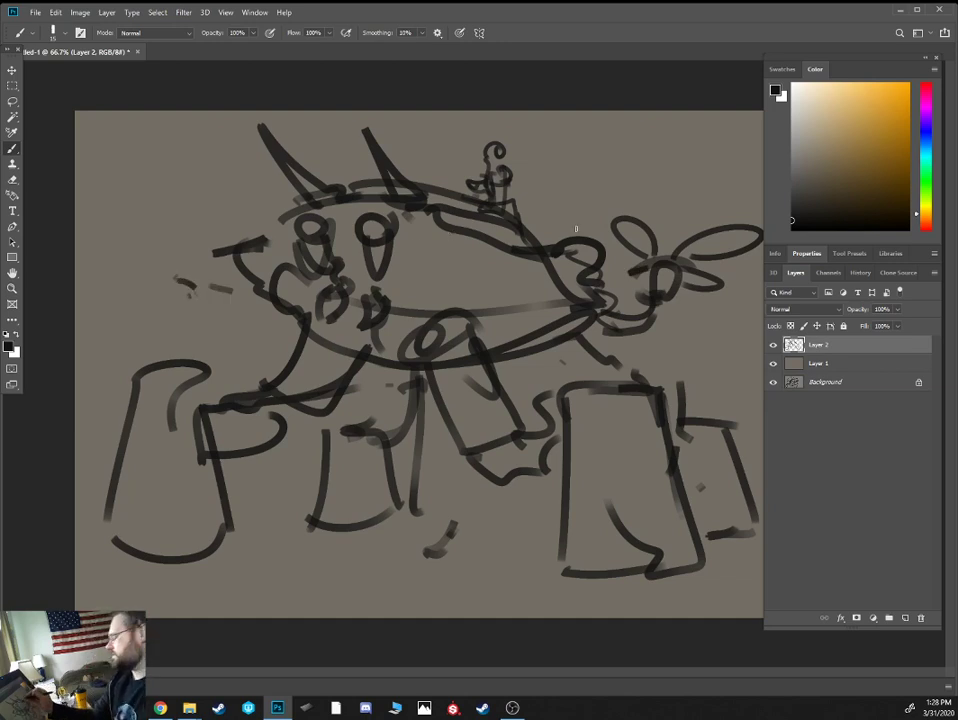
{"action": "left_click_drag", "start_coordinate": [584, 221], "coordinate": [624, 229]}
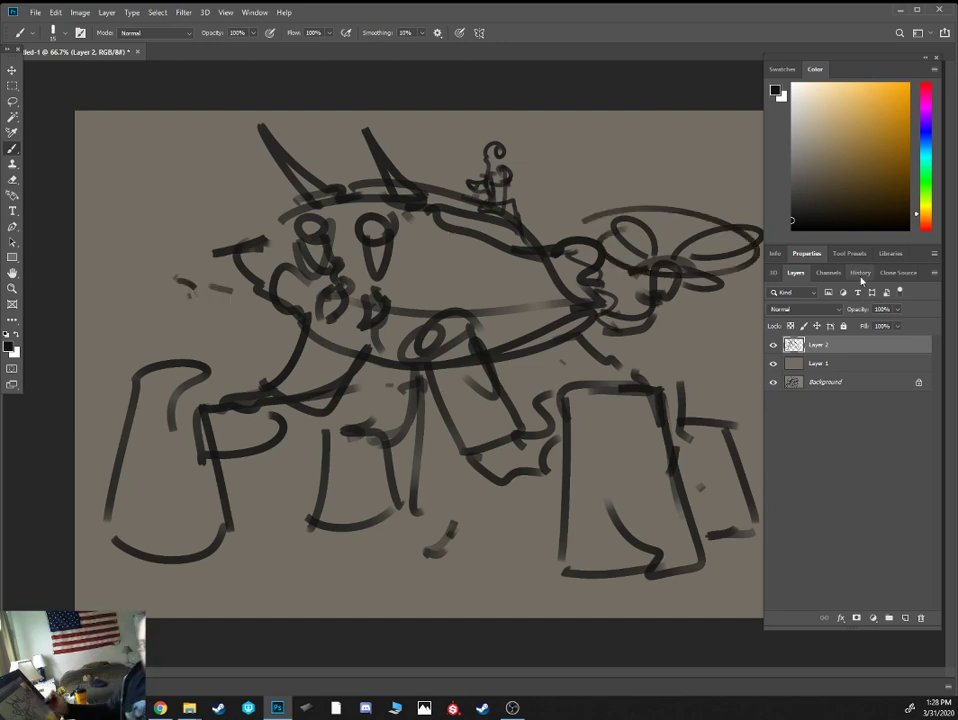
Lasso and delete the propeller tail behind the body, and clear the selection
{"action": "key", "text": "l"}
{"action": "mouse_move", "coordinate": [570, 200]}
{"action": "left_mouse_down"}
{"action": "mouse_move", "coordinate": [690, 188]}
{"action": "mouse_move", "coordinate": [575, 215]}
{"action": "left_mouse_up"}
{"action": "key", "text": "Delete"}
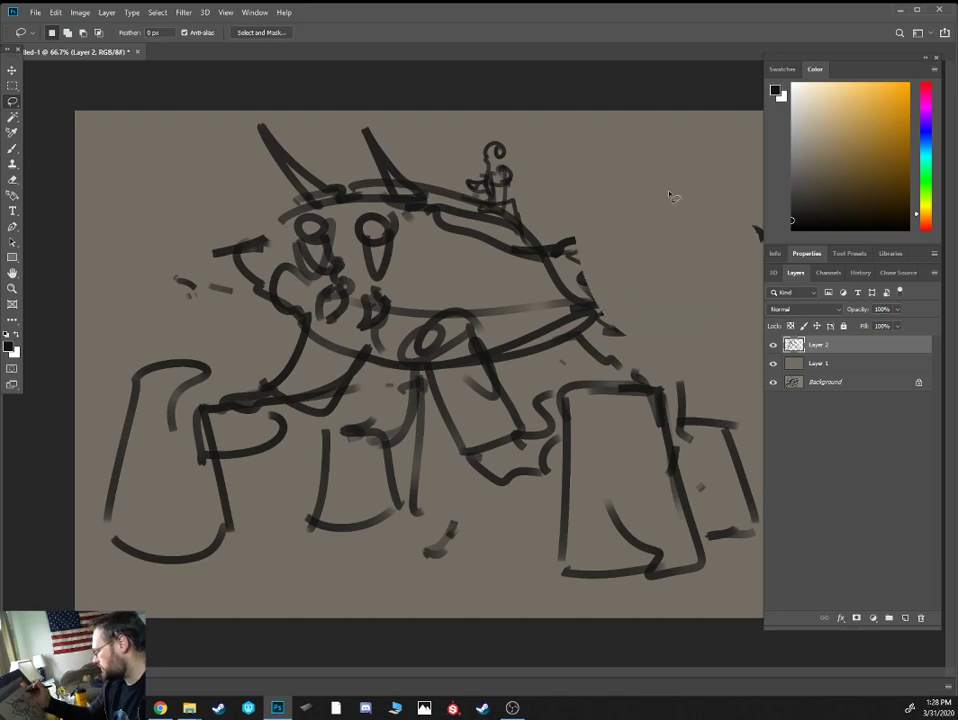
{"action": "key", "text": "ctrl+d"}
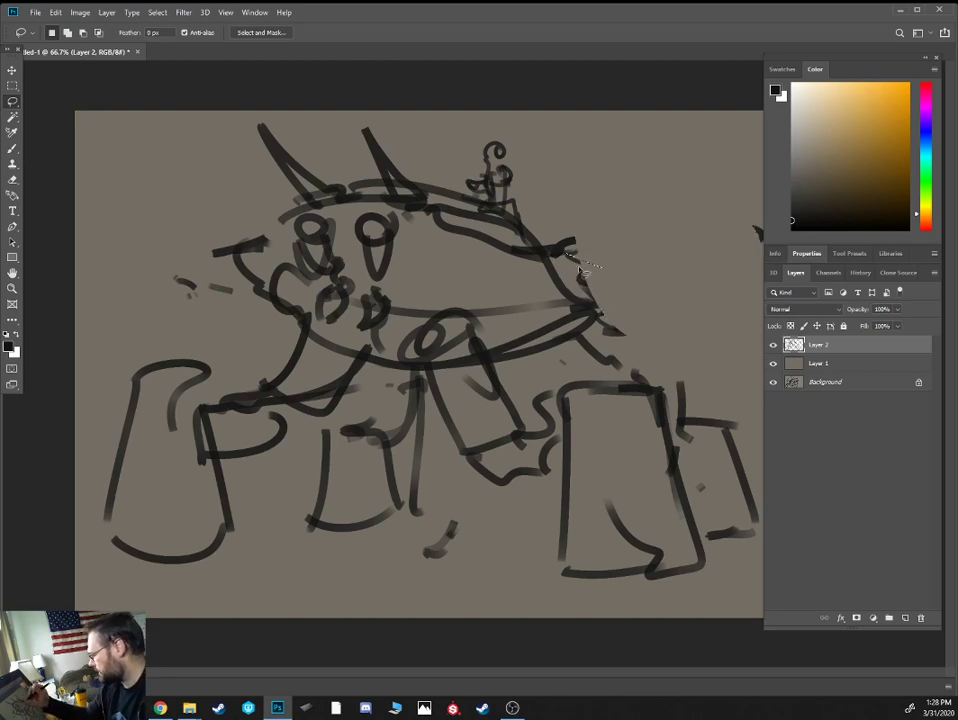
{"action": "key", "text": "ctrl+s"}
{"action": "left_click", "coordinate": [434, 400]}
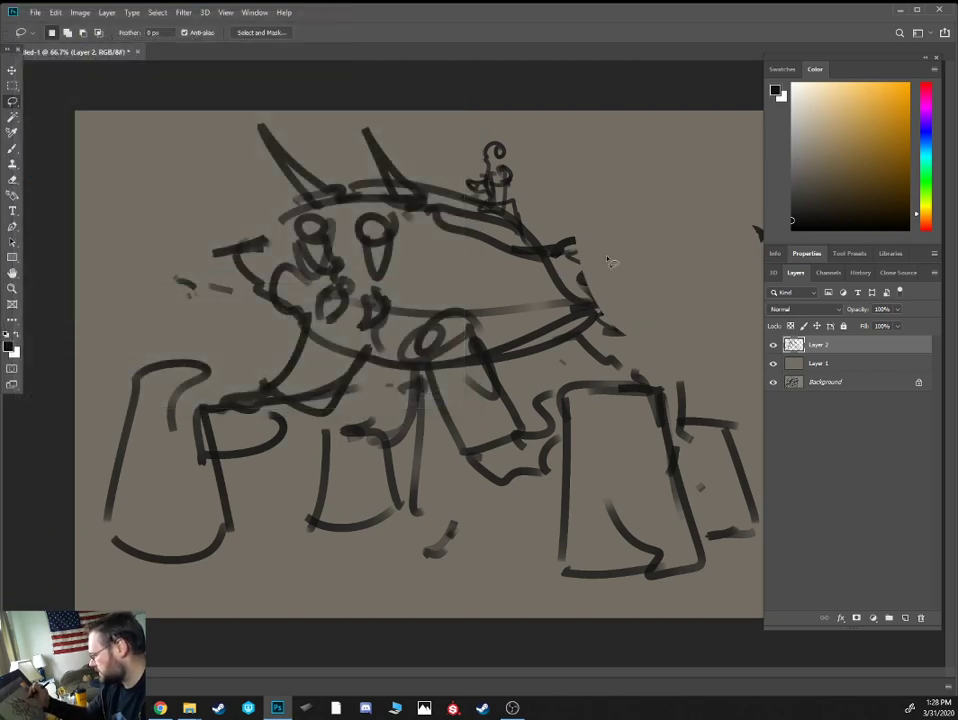
Sketch a round opening with a tapered housing as a thruster behind the creature's body
{"action": "key", "text": "b"}
{"action": "left_click_drag", "start_coordinate": [612, 232], "coordinate": [600, 282]}
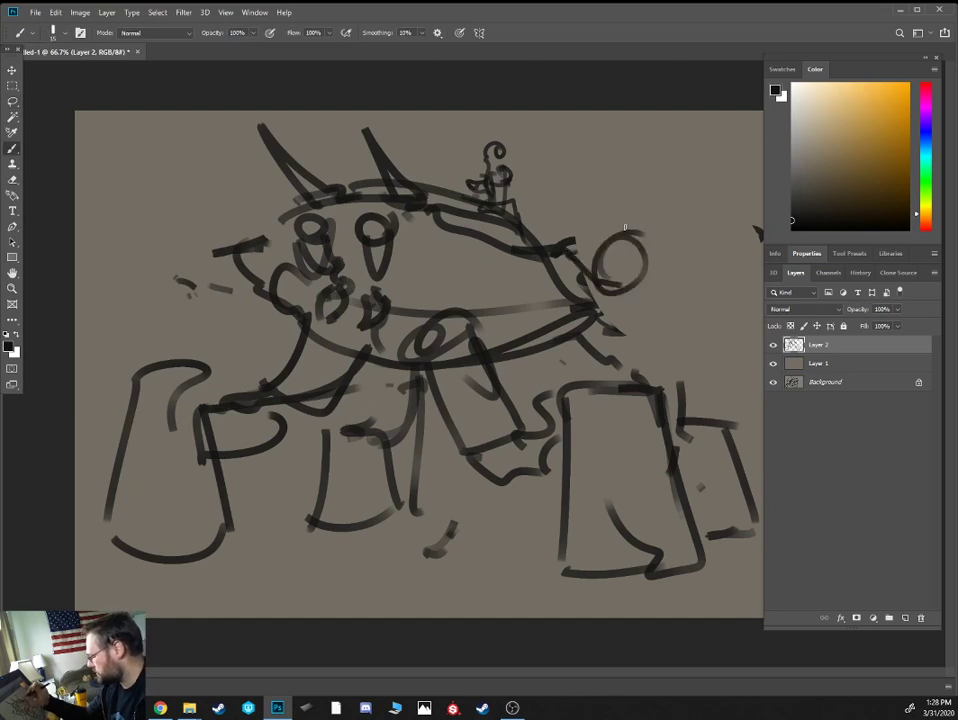
{"action": "mouse_move", "coordinate": [620, 228]}
{"action": "left_mouse_down"}
{"action": "mouse_move", "coordinate": [695, 264]}
{"action": "mouse_move", "coordinate": [669, 310]}
{"action": "left_mouse_up"}
{"action": "mouse_move", "coordinate": [610, 305]}
{"action": "left_mouse_down"}
{"action": "mouse_move", "coordinate": [697, 298]}
{"action": "mouse_move", "coordinate": [614, 302]}
{"action": "left_mouse_up"}
{"action": "left_click_drag", "start_coordinate": [618, 287], "coordinate": [618, 298]}
{"action": "left_click", "coordinate": [631, 257]}
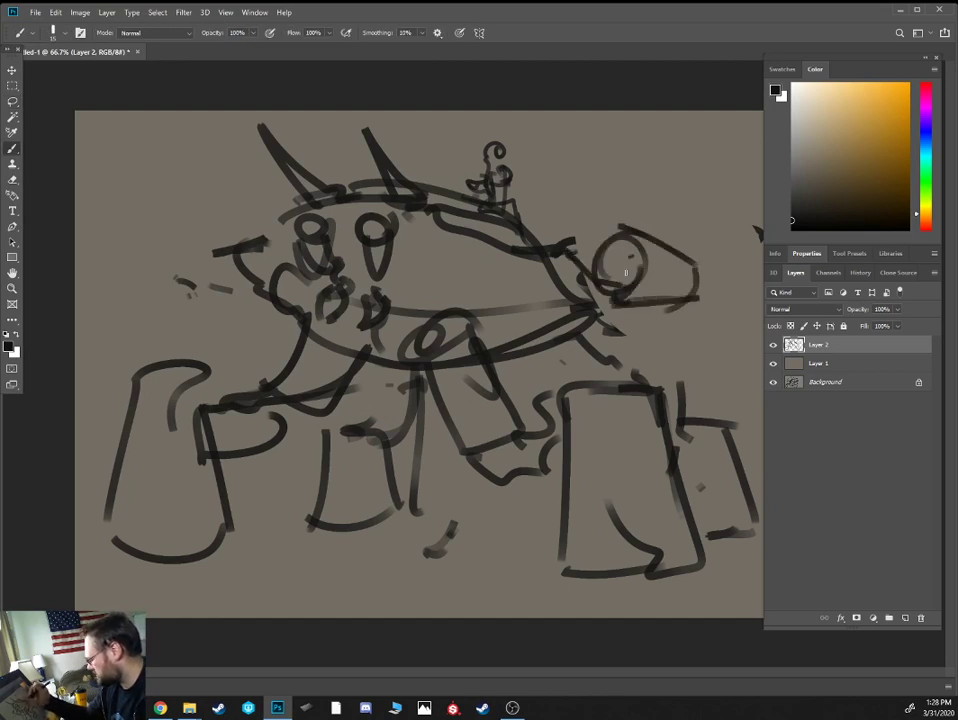
Draw pointed toes around the base of the large rear leg and the front leg
{"action": "mouse_move", "coordinate": [567, 530]}
{"action": "left_mouse_down"}
{"action": "mouse_move", "coordinate": [600, 575]}
{"action": "mouse_move", "coordinate": [625, 525]}
{"action": "mouse_move", "coordinate": [632, 590]}
{"action": "mouse_move", "coordinate": [615, 600]}
{"action": "left_mouse_up"}
{"action": "mouse_move", "coordinate": [666, 546]}
{"action": "left_mouse_down"}
{"action": "mouse_move", "coordinate": [669, 527]}
{"action": "mouse_move", "coordinate": [702, 570]}
{"action": "mouse_move", "coordinate": [673, 593]}
{"action": "mouse_move", "coordinate": [684, 543]}
{"action": "left_mouse_up"}
{"action": "mouse_move", "coordinate": [549, 569]}
{"action": "left_mouse_down"}
{"action": "mouse_move", "coordinate": [583, 538]}
{"action": "mouse_move", "coordinate": [591, 548]}
{"action": "left_mouse_up"}
{"action": "mouse_move", "coordinate": [570, 528]}
{"action": "left_mouse_down"}
{"action": "mouse_move", "coordinate": [540, 554]}
{"action": "mouse_move", "coordinate": [568, 584]}
{"action": "left_mouse_up"}
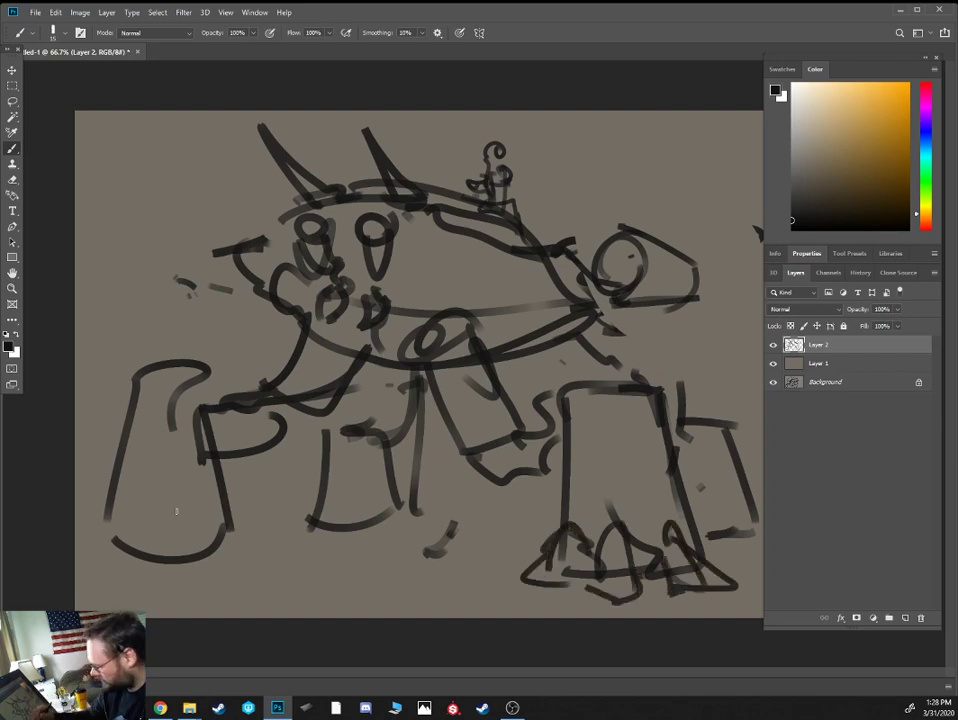
{"action": "left_click_drag", "start_coordinate": [206, 500], "coordinate": [190, 562]}
{"action": "mouse_move", "coordinate": [233, 533]}
{"action": "left_mouse_down"}
{"action": "mouse_move", "coordinate": [250, 575]}
{"action": "mouse_move", "coordinate": [190, 560]}
{"action": "mouse_move", "coordinate": [80, 562]}
{"action": "mouse_move", "coordinate": [139, 566]}
{"action": "left_mouse_up"}
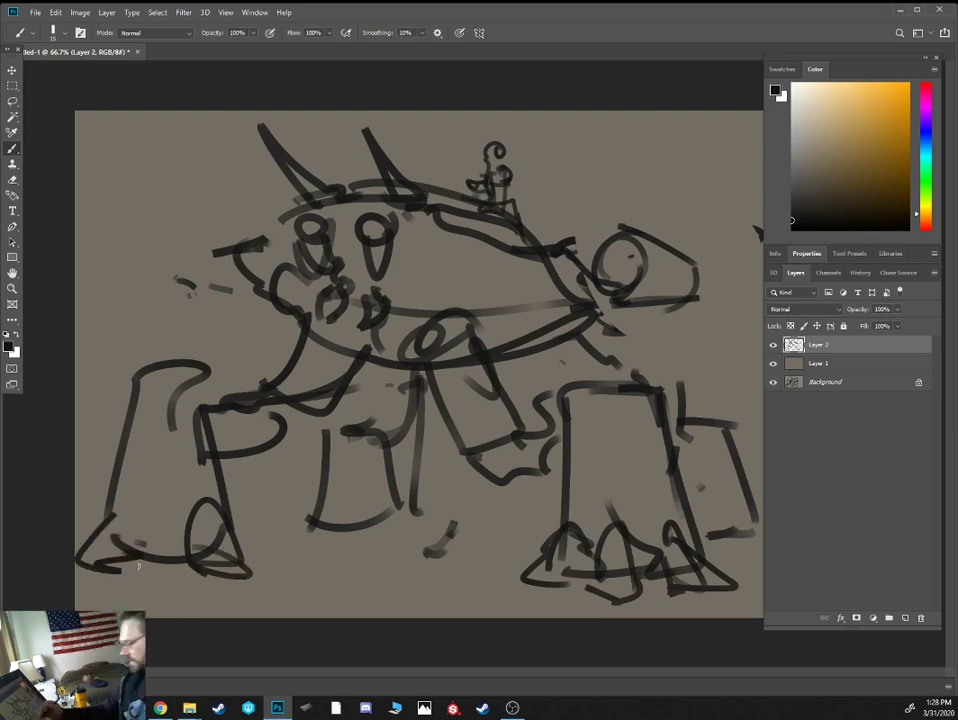
Detail the far front leg's joint under the belly and add round joints at the front knee and shoulder
{"action": "left_click_drag", "start_coordinate": [339, 407], "coordinate": [358, 384]}
{"action": "mouse_move", "coordinate": [358, 384]}
{"action": "left_mouse_down"}
{"action": "mouse_move", "coordinate": [382, 427]}
{"action": "mouse_move", "coordinate": [406, 437]}
{"action": "left_mouse_up"}
{"action": "mouse_move", "coordinate": [362, 404]}
{"action": "left_mouse_down"}
{"action": "mouse_move", "coordinate": [391, 367]}
{"action": "mouse_move", "coordinate": [390, 432]}
{"action": "left_mouse_up"}
{"action": "left_click_drag", "start_coordinate": [390, 432], "coordinate": [409, 390]}
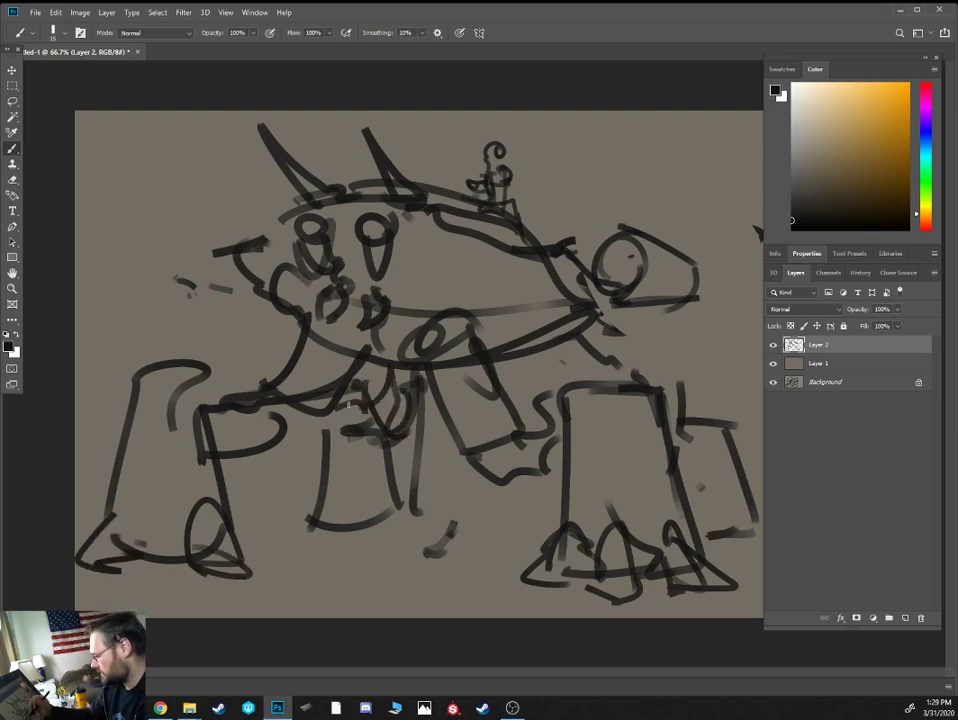
{"action": "left_click_drag", "start_coordinate": [266, 425], "coordinate": [280, 409]}
{"action": "mouse_move", "coordinate": [259, 390]}
{"action": "left_mouse_down"}
{"action": "mouse_move", "coordinate": [240, 393]}
{"action": "mouse_move", "coordinate": [276, 421]}
{"action": "left_mouse_up"}
{"action": "left_click_drag", "start_coordinate": [319, 328], "coordinate": [325, 354]}
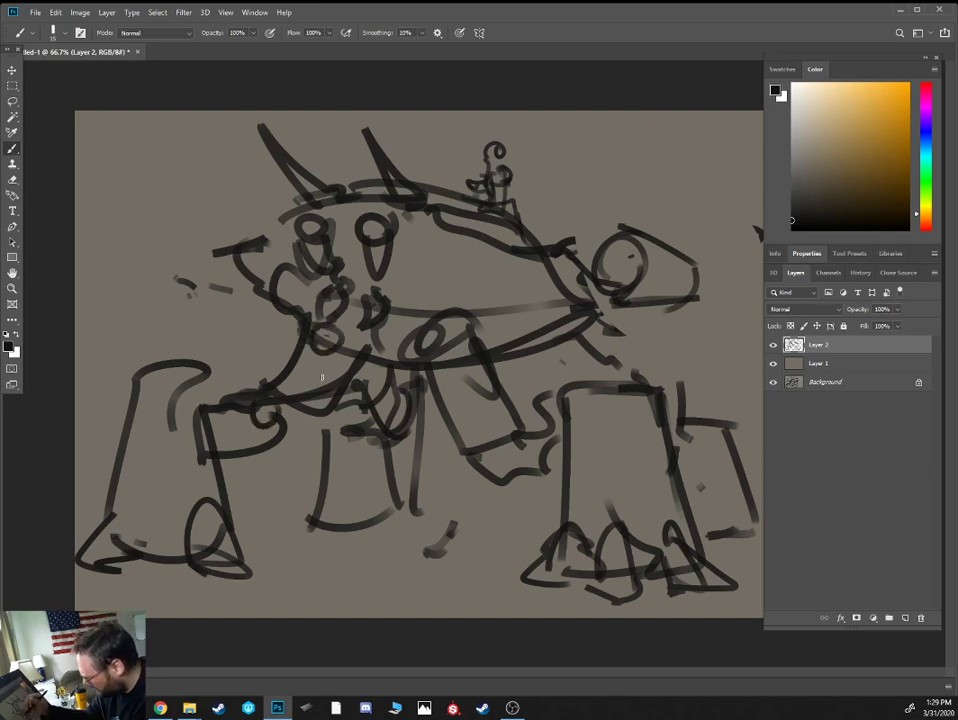
Reinforce the rear leg from hip to knee and add bulging joints on top of both rear lower legs
{"action": "mouse_move", "coordinate": [442, 331]}
{"action": "left_mouse_down"}
{"action": "mouse_move", "coordinate": [454, 347]}
{"action": "mouse_move", "coordinate": [434, 348]}
{"action": "mouse_move", "coordinate": [467, 389]}
{"action": "mouse_move", "coordinate": [485, 431]}
{"action": "mouse_move", "coordinate": [482, 458]}
{"action": "mouse_move", "coordinate": [486, 432]}
{"action": "mouse_move", "coordinate": [593, 370]}
{"action": "left_mouse_up"}
{"action": "mouse_move", "coordinate": [542, 465]}
{"action": "left_mouse_down"}
{"action": "mouse_move", "coordinate": [591, 409]}
{"action": "mouse_move", "coordinate": [592, 387]}
{"action": "mouse_move", "coordinate": [578, 418]}
{"action": "left_mouse_up"}
{"action": "mouse_move", "coordinate": [591, 394]}
{"action": "left_mouse_down"}
{"action": "mouse_move", "coordinate": [562, 449]}
{"action": "mouse_move", "coordinate": [588, 436]}
{"action": "left_mouse_up"}
{"action": "mouse_move", "coordinate": [606, 380]}
{"action": "left_mouse_down"}
{"action": "mouse_move", "coordinate": [618, 394]}
{"action": "mouse_move", "coordinate": [654, 396]}
{"action": "left_mouse_up"}
{"action": "mouse_move", "coordinate": [656, 413]}
{"action": "left_mouse_down"}
{"action": "mouse_move", "coordinate": [610, 408]}
{"action": "mouse_move", "coordinate": [656, 389]}
{"action": "mouse_move", "coordinate": [677, 470]}
{"action": "mouse_move", "coordinate": [727, 398]}
{"action": "mouse_move", "coordinate": [738, 444]}
{"action": "left_mouse_up"}
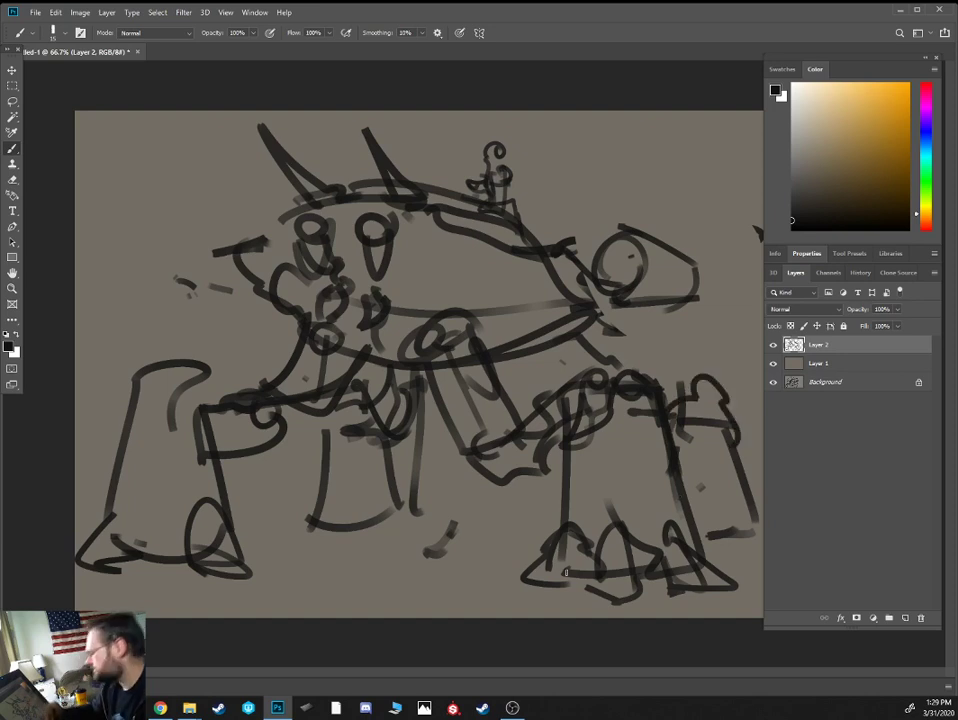
Strengthen the body's side, snout and underside lines, and add an inner ring to the rear thruster opening
{"action": "left_click_drag", "start_coordinate": [400, 238], "coordinate": [618, 264]}
{"action": "mouse_move", "coordinate": [195, 270]}
{"action": "left_mouse_down"}
{"action": "mouse_move", "coordinate": [256, 244]}
{"action": "mouse_move", "coordinate": [247, 284]}
{"action": "mouse_move", "coordinate": [274, 322]}
{"action": "left_mouse_up"}
{"action": "mouse_move", "coordinate": [481, 345]}
{"action": "left_mouse_down"}
{"action": "mouse_move", "coordinate": [589, 324]}
{"action": "mouse_move", "coordinate": [627, 304]}
{"action": "left_mouse_up"}
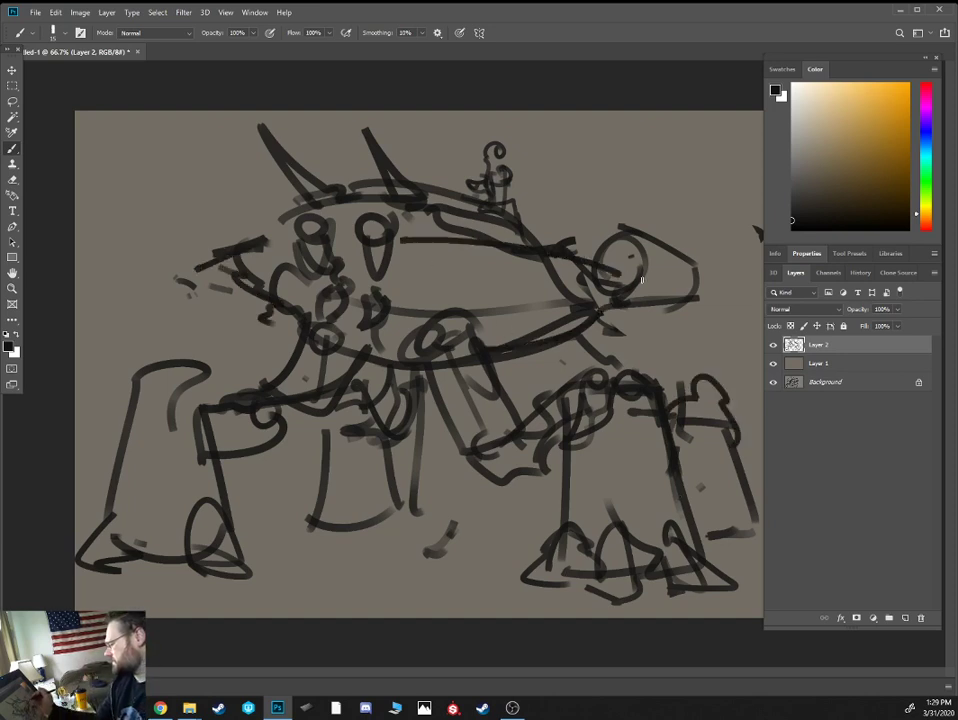
{"action": "mouse_move", "coordinate": [616, 255]}
{"action": "left_mouse_down"}
{"action": "mouse_move", "coordinate": [611, 265]}
{"action": "mouse_move", "coordinate": [619, 254]}
{"action": "left_mouse_up"}
{"action": "mouse_move", "coordinate": [619, 238]}
{"action": "left_mouse_down"}
{"action": "mouse_move", "coordinate": [599, 262]}
{"action": "mouse_move", "coordinate": [604, 304]}
{"action": "left_mouse_up"}
{"action": "left_click_drag", "start_coordinate": [498, 192], "coordinate": [508, 200]}
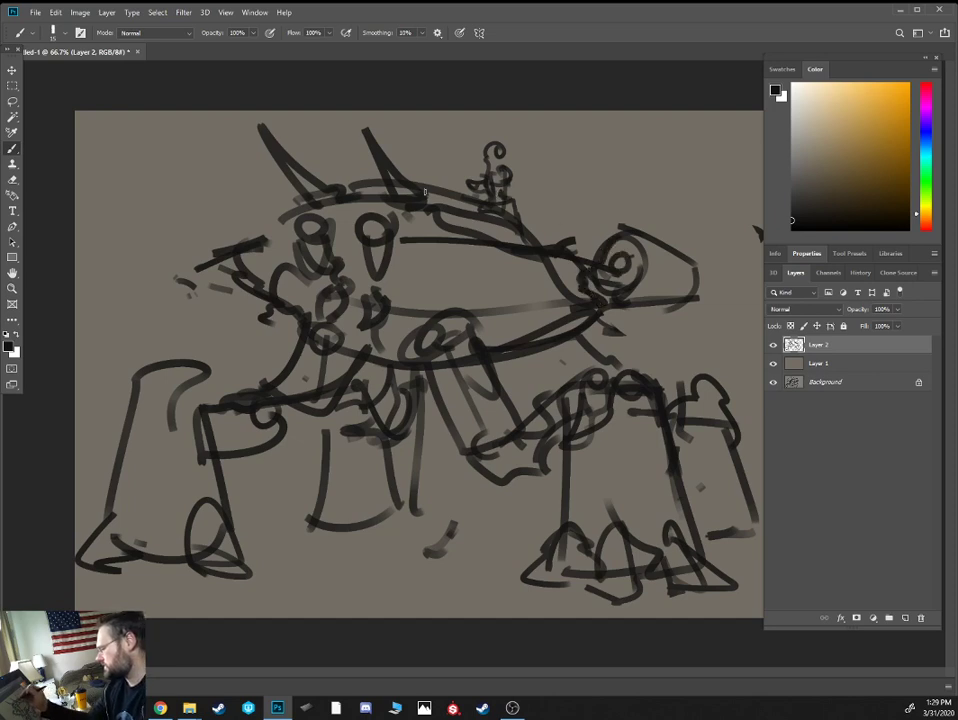
Thicken the second horn, extend a long pointed shape from the snout, and add a lengthwise line along the body's side
{"action": "mouse_move", "coordinate": [391, 132]}
{"action": "left_mouse_down"}
{"action": "mouse_move", "coordinate": [377, 131]}
{"action": "mouse_move", "coordinate": [390, 195]}
{"action": "left_mouse_up"}
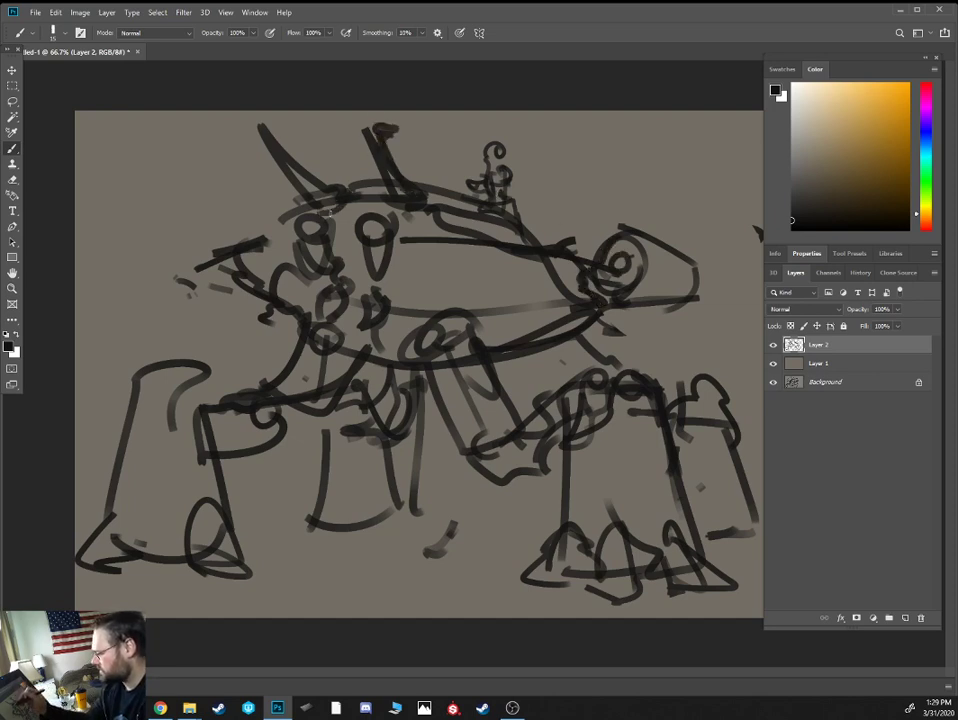
{"action": "mouse_move", "coordinate": [285, 217]}
{"action": "left_mouse_down"}
{"action": "mouse_move", "coordinate": [266, 244]}
{"action": "mouse_move", "coordinate": [251, 243]}
{"action": "mouse_move", "coordinate": [262, 245]}
{"action": "left_mouse_up"}
{"action": "left_click_drag", "start_coordinate": [452, 224], "coordinate": [455, 238]}
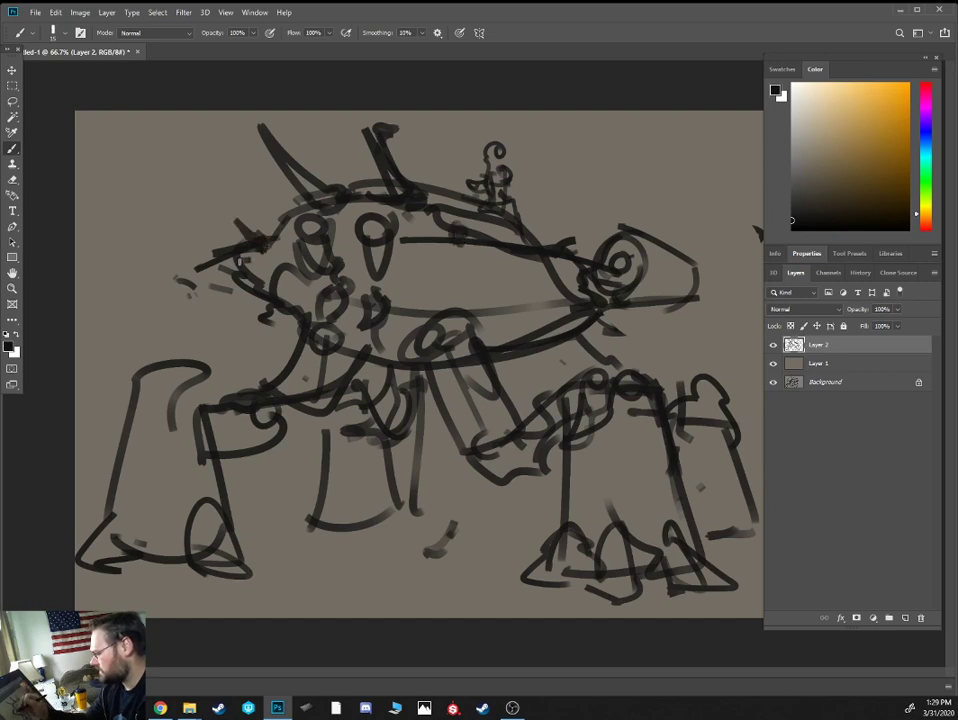
{"action": "mouse_move", "coordinate": [236, 257]}
{"action": "left_mouse_down"}
{"action": "mouse_move", "coordinate": [140, 302]}
{"action": "mouse_move", "coordinate": [318, 272]}
{"action": "left_mouse_up"}
{"action": "left_click_drag", "start_coordinate": [390, 268], "coordinate": [541, 272]}
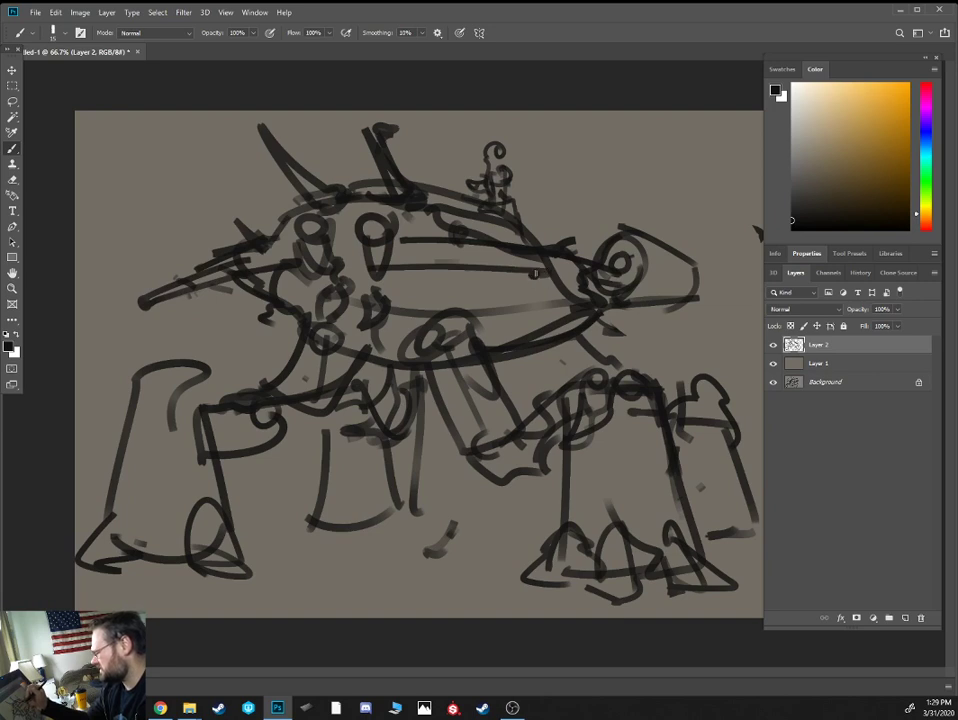
Double the lower side line along the body and add a small round joint and loop details at its front end
{"action": "left_click_drag", "start_coordinate": [410, 203], "coordinate": [288, 205]}
{"action": "mouse_move", "coordinate": [358, 264]}
{"action": "left_mouse_down"}
{"action": "mouse_move", "coordinate": [335, 261]}
{"action": "mouse_move", "coordinate": [342, 275]}
{"action": "left_mouse_up"}
{"action": "left_click_drag", "start_coordinate": [400, 276], "coordinate": [432, 279]}
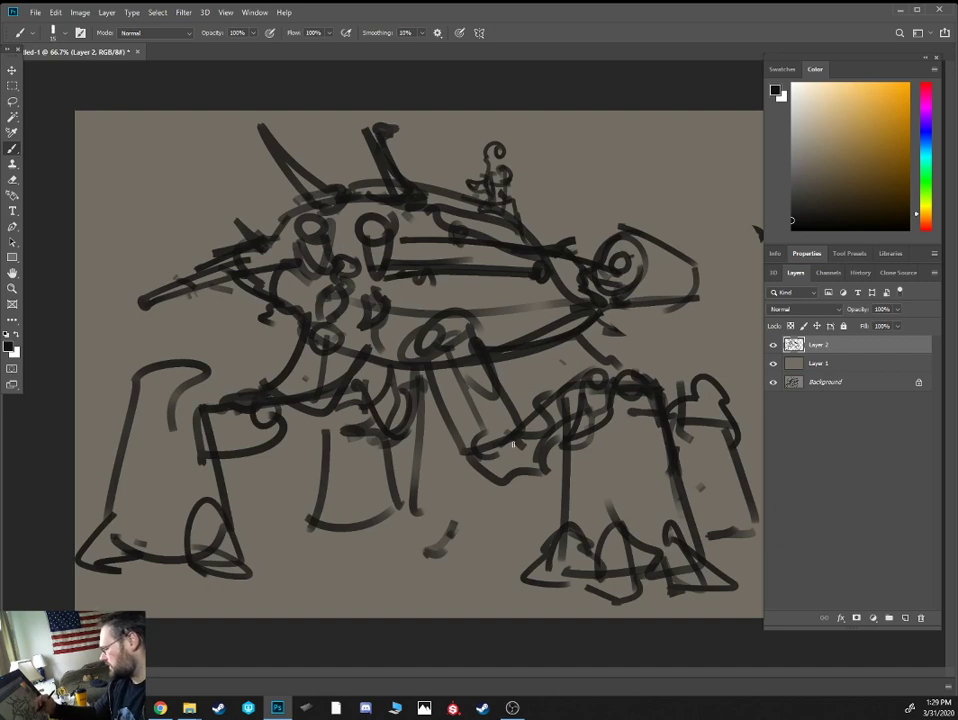
Enlarge the brush to 50, choose a dark blue-grey colour, and add a new layer beneath the line art
{"action": "key", "text": "bracketright"}
{"action": "key", "text": "bracketright"}
{"action": "key", "text": "bracketright"}
{"action": "key", "text": "bracketright"}
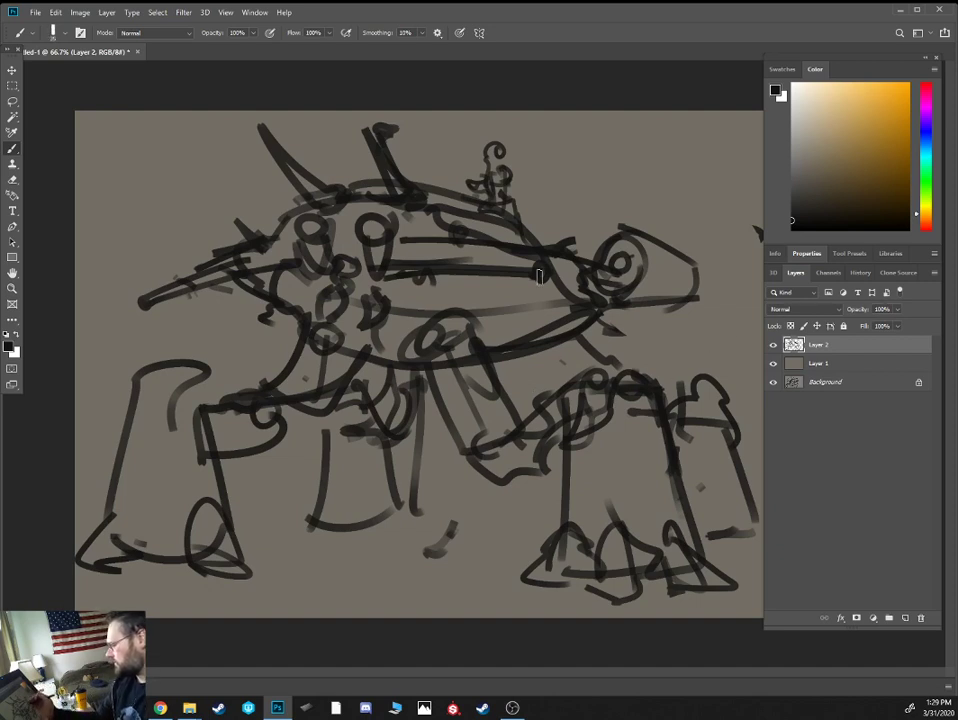
{"action": "left_click", "coordinate": [926, 140]}
{"action": "left_click", "coordinate": [800, 207]}
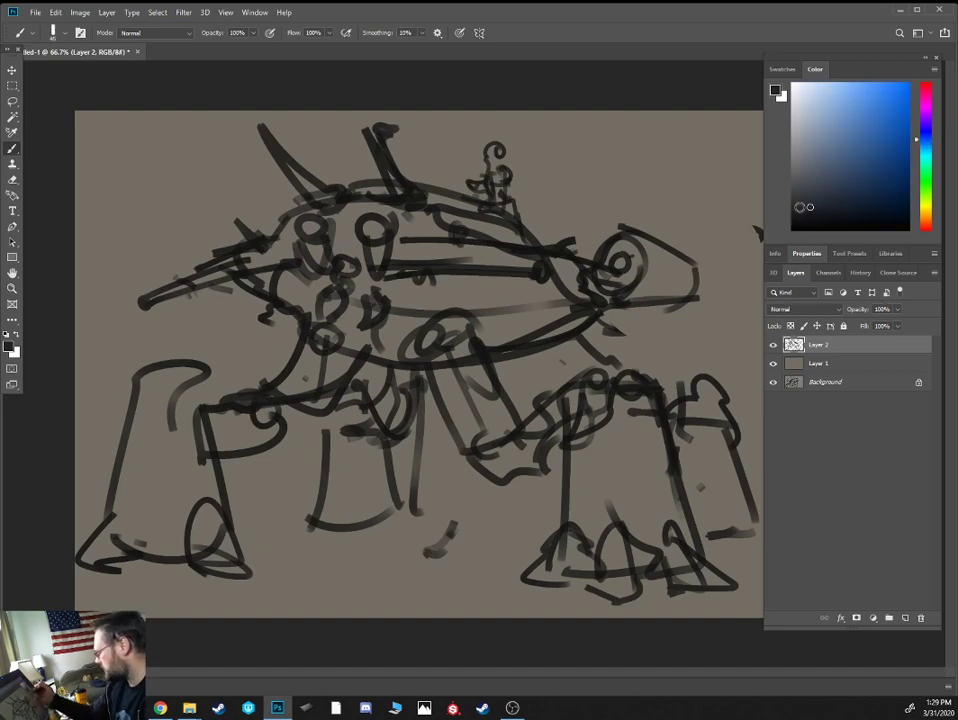
{"action": "left_click", "coordinate": [905, 618]}
{"action": "left_click_drag", "start_coordinate": [811, 350], "coordinate": [811, 371]}
{"action": "key", "text": "bracketright"}
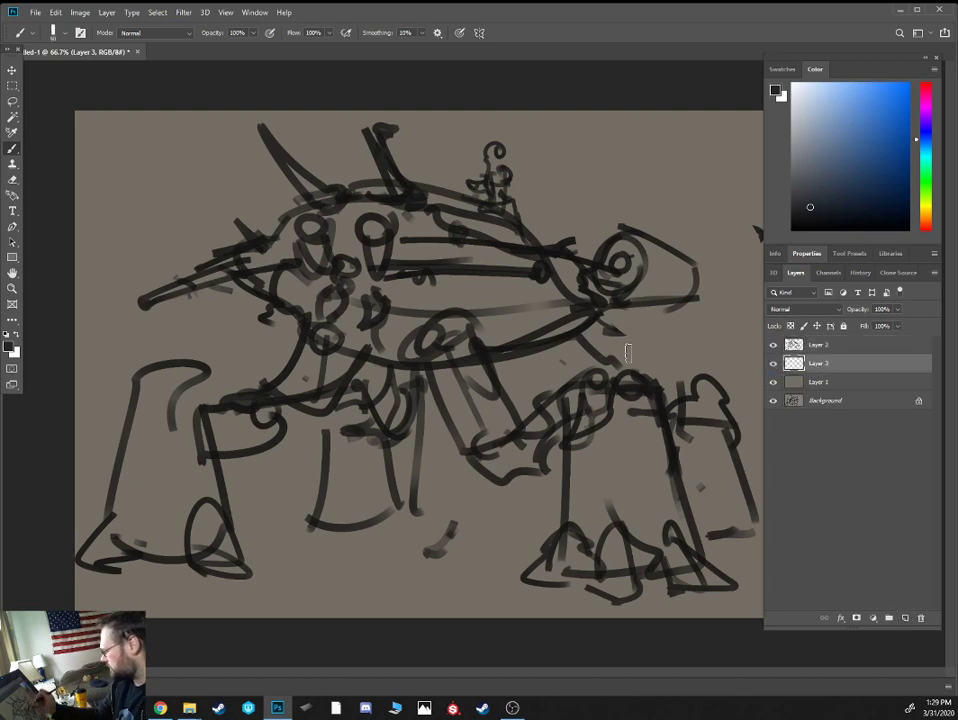
Block in dark blue-grey shading on the body's lower side, rear thruster underside, upper legs and far legs, comparing with the shading hidden
{"action": "mouse_move", "coordinate": [270, 283]}
{"action": "left_mouse_down"}
{"action": "mouse_move", "coordinate": [510, 285]}
{"action": "mouse_move", "coordinate": [538, 291]}
{"action": "mouse_move", "coordinate": [551, 307]}
{"action": "mouse_move", "coordinate": [541, 301]}
{"action": "mouse_move", "coordinate": [655, 292]}
{"action": "mouse_move", "coordinate": [660, 282]}
{"action": "mouse_move", "coordinate": [695, 288]}
{"action": "left_mouse_up"}
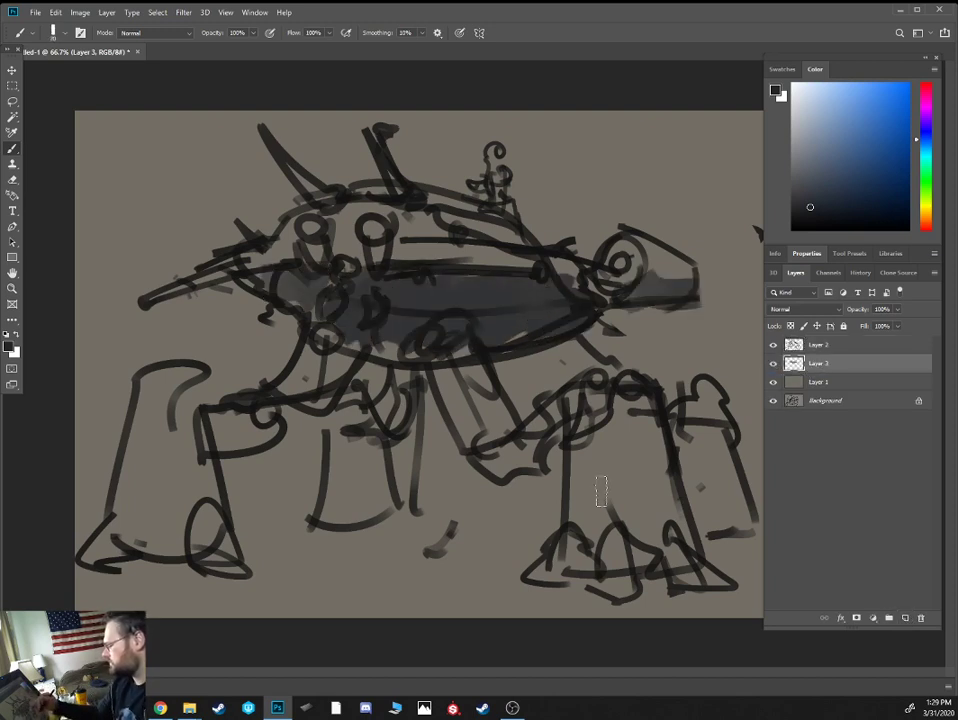
{"action": "mouse_move", "coordinate": [601, 490]}
{"action": "left_mouse_down"}
{"action": "mouse_move", "coordinate": [552, 438]}
{"action": "mouse_move", "coordinate": [517, 454]}
{"action": "mouse_move", "coordinate": [456, 411]}
{"action": "mouse_move", "coordinate": [487, 440]}
{"action": "mouse_move", "coordinate": [505, 429]}
{"action": "mouse_move", "coordinate": [335, 397]}
{"action": "mouse_move", "coordinate": [333, 337]}
{"action": "mouse_move", "coordinate": [299, 372]}
{"action": "mouse_move", "coordinate": [343, 372]}
{"action": "mouse_move", "coordinate": [287, 409]}
{"action": "mouse_move", "coordinate": [253, 448]}
{"action": "mouse_move", "coordinate": [264, 421]}
{"action": "mouse_move", "coordinate": [198, 432]}
{"action": "mouse_move", "coordinate": [198, 523]}
{"action": "mouse_move", "coordinate": [166, 544]}
{"action": "mouse_move", "coordinate": [408, 529]}
{"action": "mouse_move", "coordinate": [349, 516]}
{"action": "mouse_move", "coordinate": [349, 445]}
{"action": "left_mouse_up"}
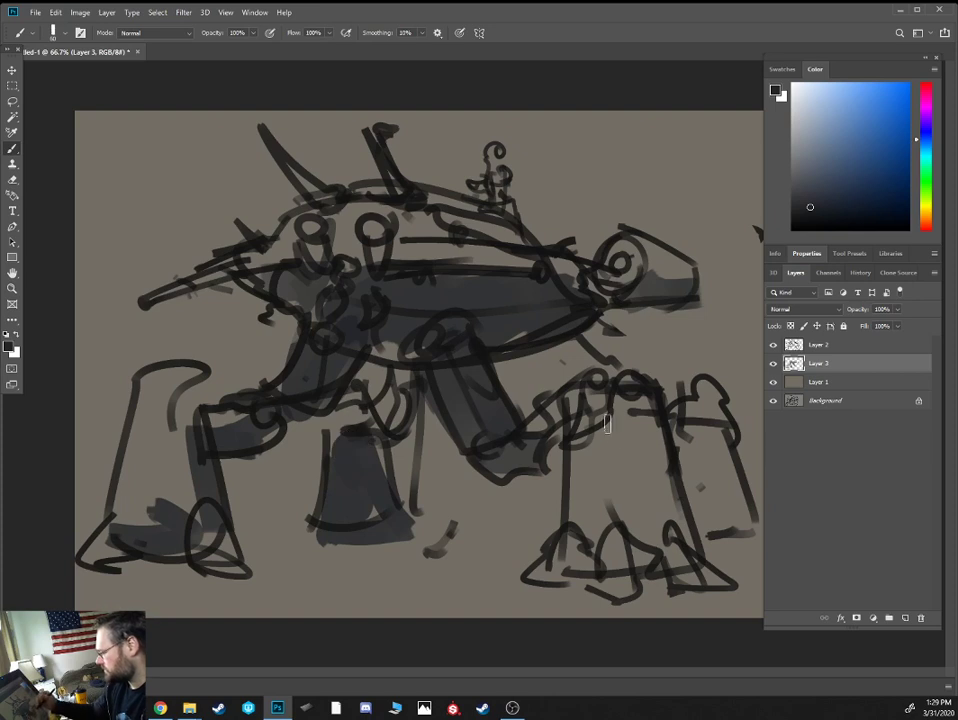
{"action": "left_click_drag", "start_coordinate": [545, 352], "coordinate": [581, 377]}
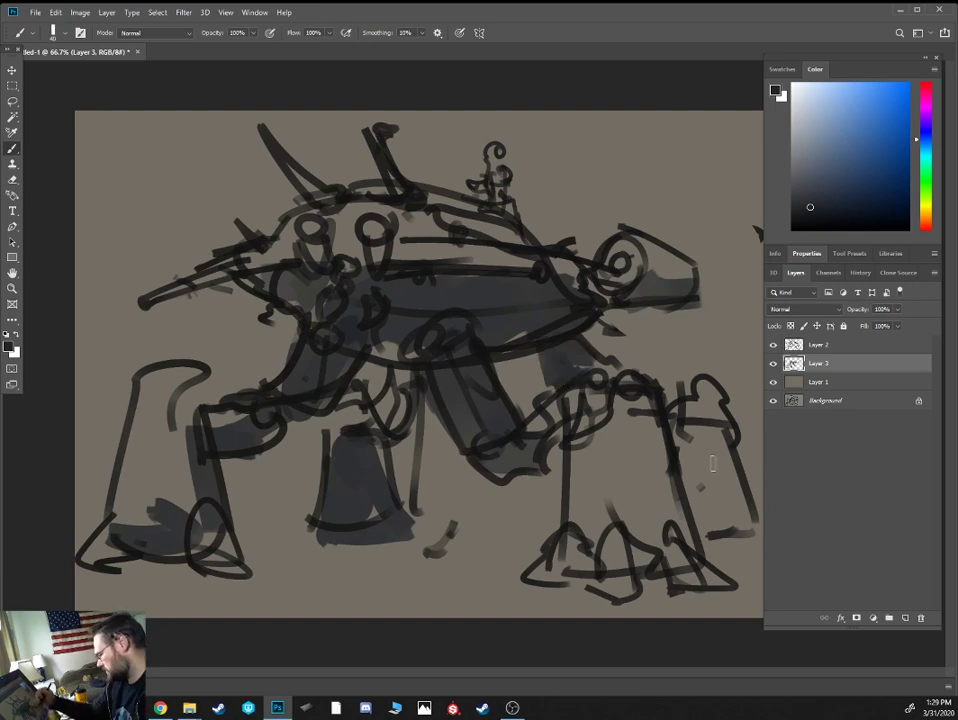
{"action": "mouse_move", "coordinate": [713, 462]}
{"action": "left_mouse_down"}
{"action": "mouse_move", "coordinate": [687, 489]}
{"action": "mouse_move", "coordinate": [720, 518]}
{"action": "mouse_move", "coordinate": [729, 478]}
{"action": "mouse_move", "coordinate": [680, 400]}
{"action": "left_mouse_up"}
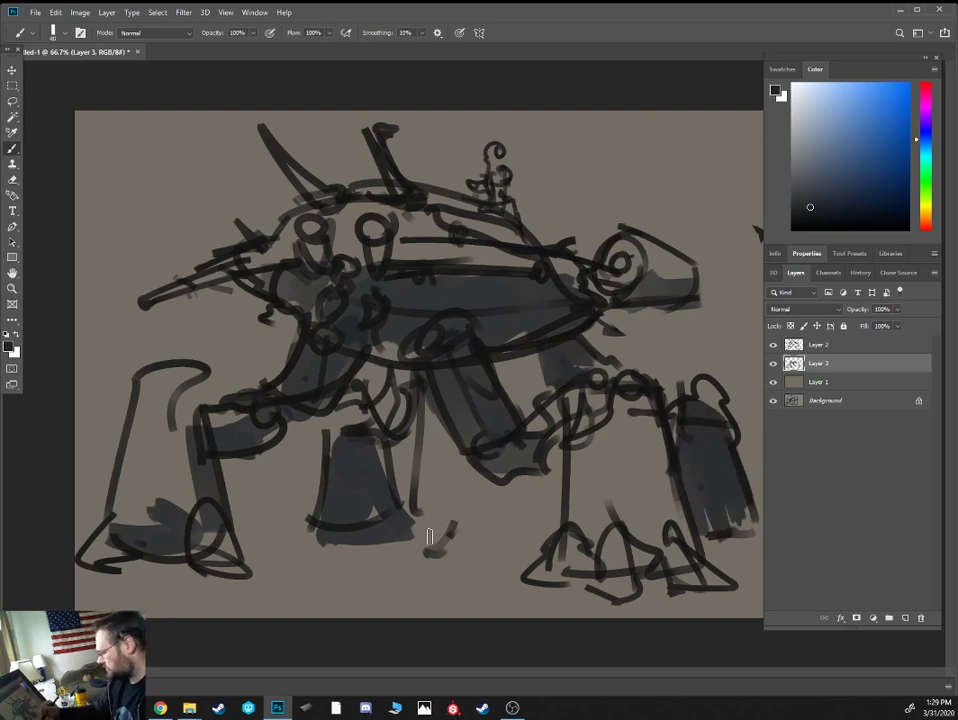
{"action": "left_click", "coordinate": [772, 364]}
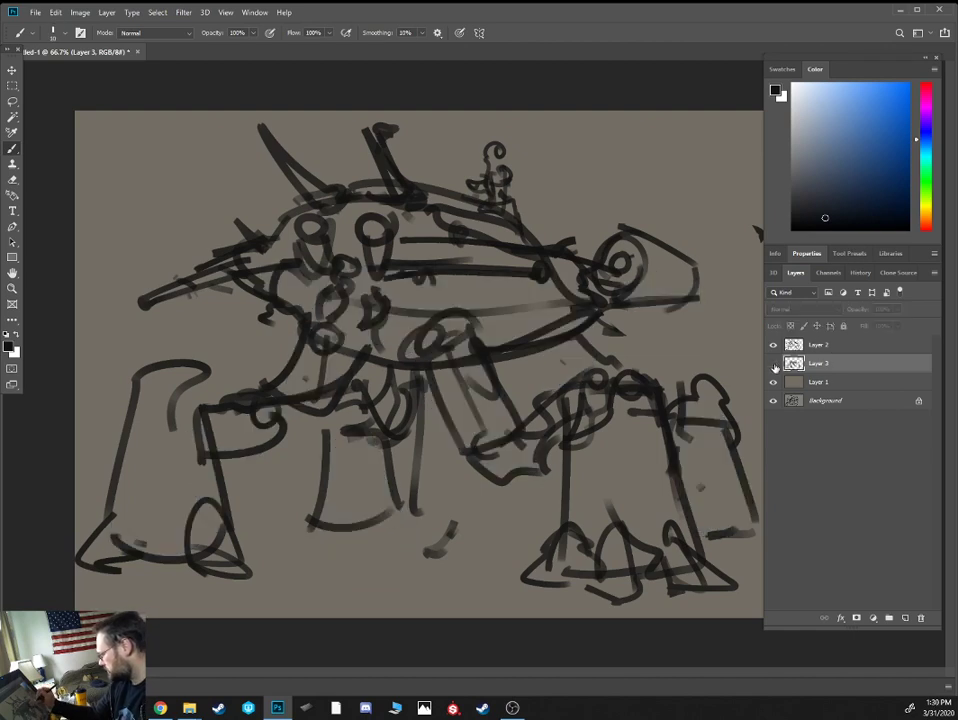
{"action": "left_click", "coordinate": [772, 364]}
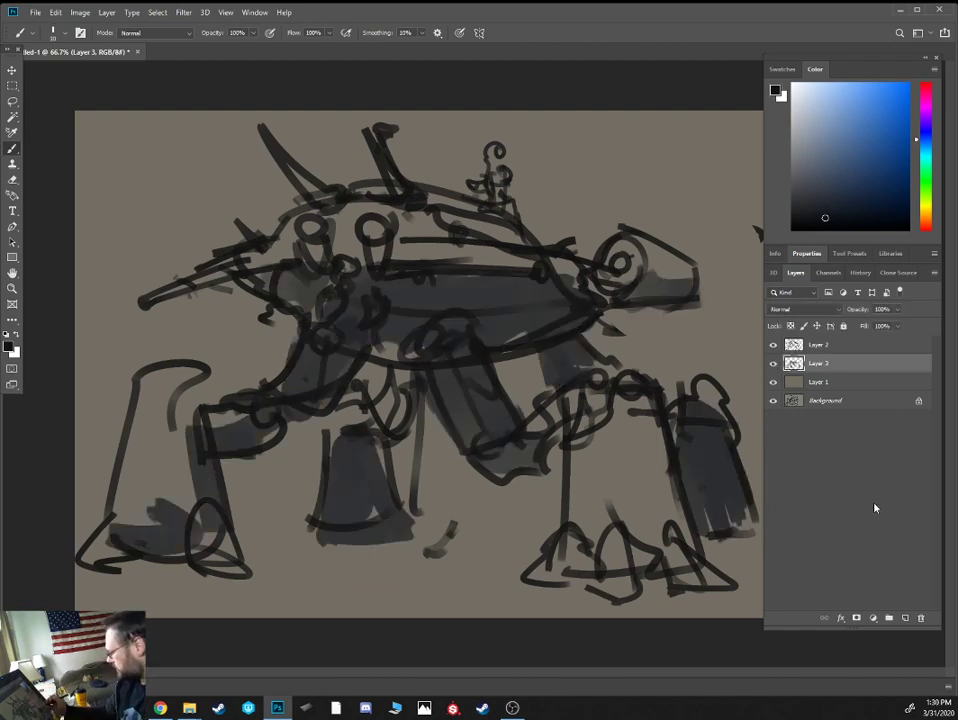
Draw a horizontal horizon line across the canvas on a new layer beneath the shading, and reselect the shading layer
{"action": "left_click", "coordinate": [905, 617]}
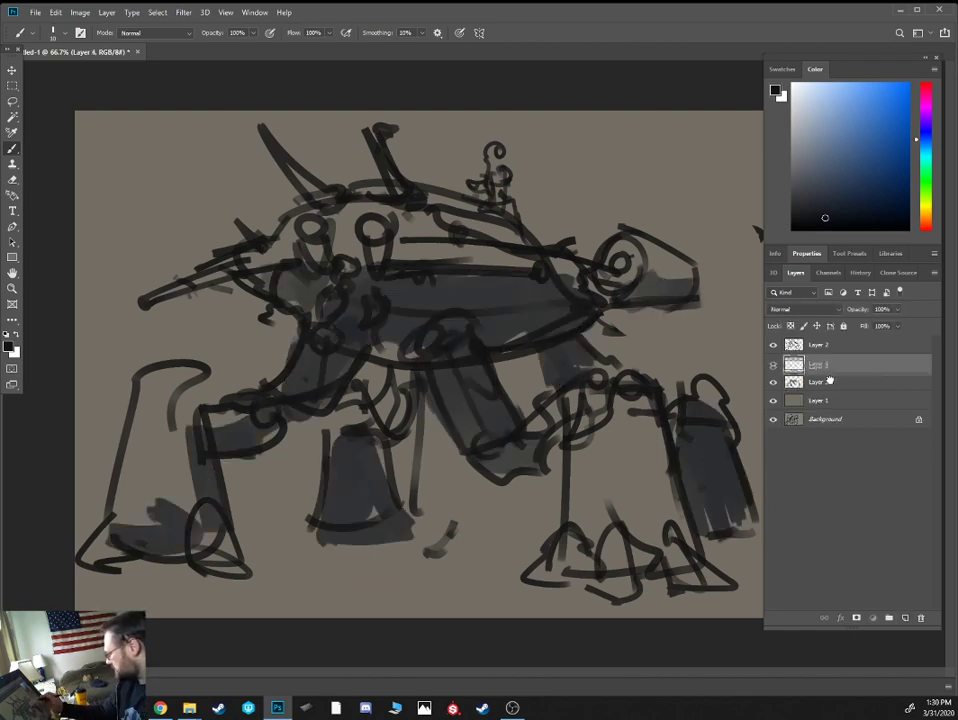
{"action": "left_click_drag", "start_coordinate": [829, 381], "coordinate": [829, 390]}
{"action": "mouse_move", "coordinate": [490, 483]}
{"action": "left_mouse_down"}
{"action": "mouse_move", "coordinate": [118, 483]}
{"action": "mouse_move", "coordinate": [783, 464]}
{"action": "left_mouse_up"}
{"action": "key", "text": "ctrl+minus"}
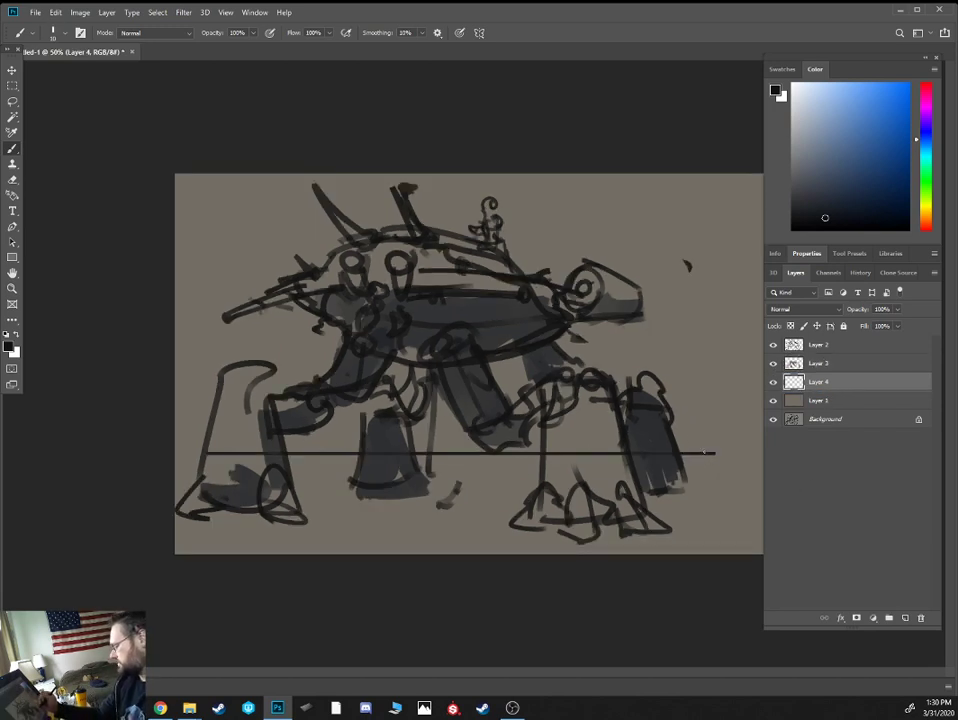
{"action": "left_click_drag", "start_coordinate": [704, 452], "coordinate": [765, 451]}
{"action": "left_click", "coordinate": [828, 363]}
{"action": "left_click", "coordinate": [826, 347]}
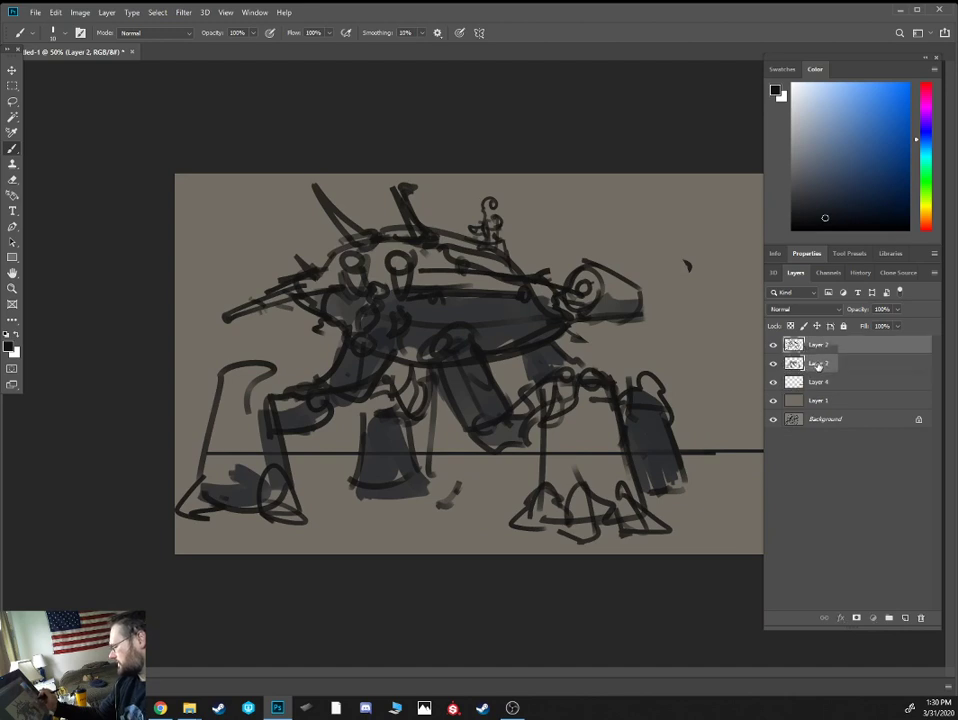
{"action": "left_click", "coordinate": [818, 366]}
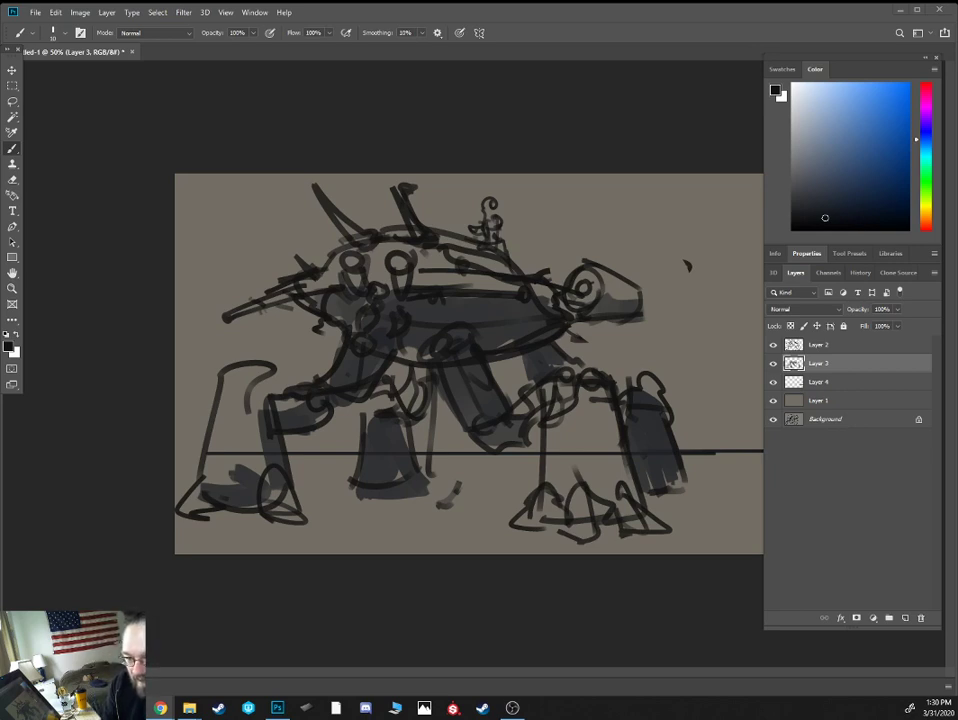
Switch to Chrome, open the image results for Simon Stålenhag, and preview a painting of airships over a field
{"action": "key", "text": "alt+Tab"}
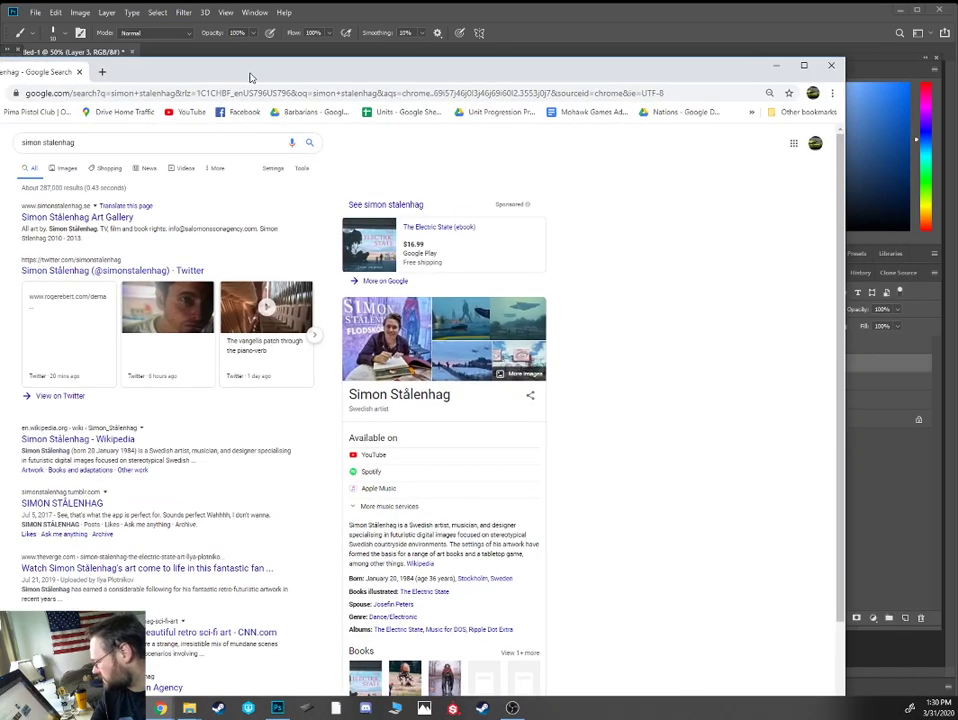
{"action": "left_click", "coordinate": [401, 397]}
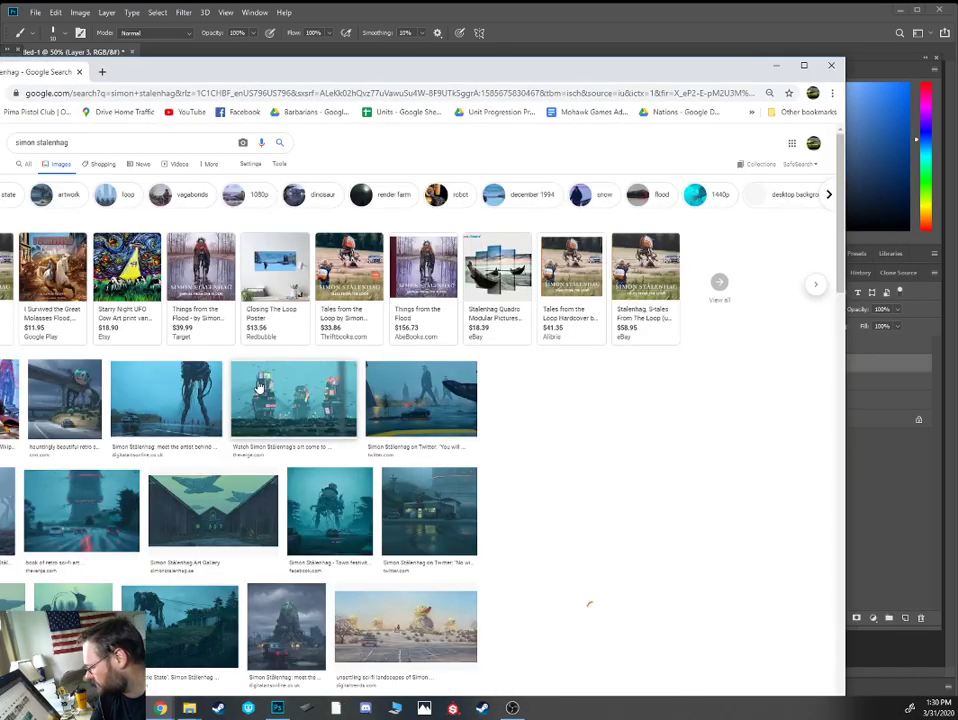
{"action": "left_click_drag", "start_coordinate": [405, 73], "coordinate": [556, 70]}
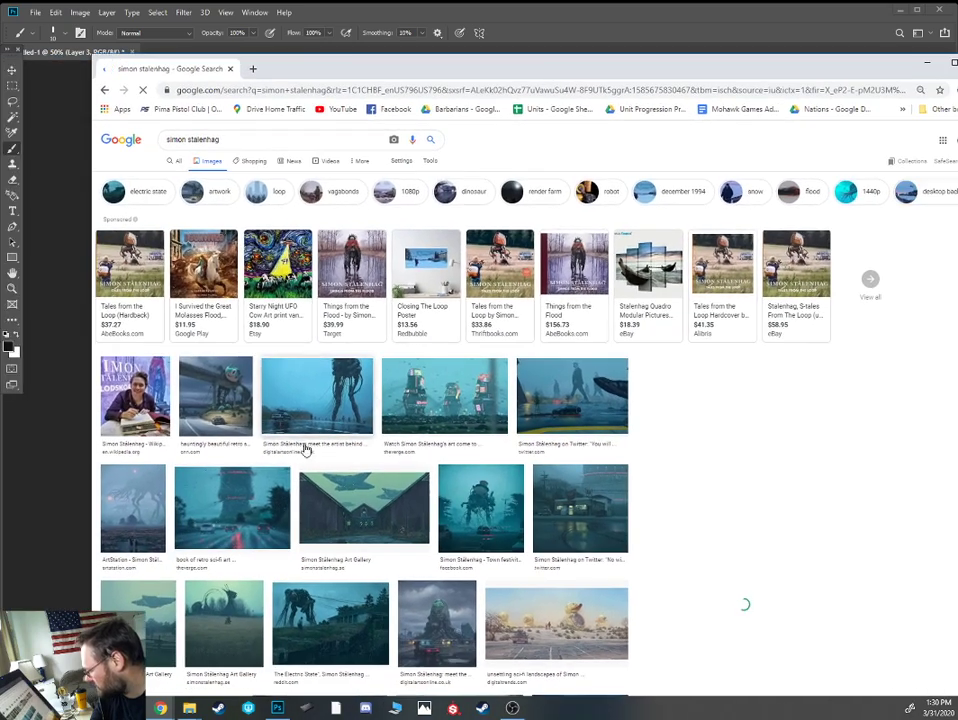
{"action": "left_click", "coordinate": [140, 400]}
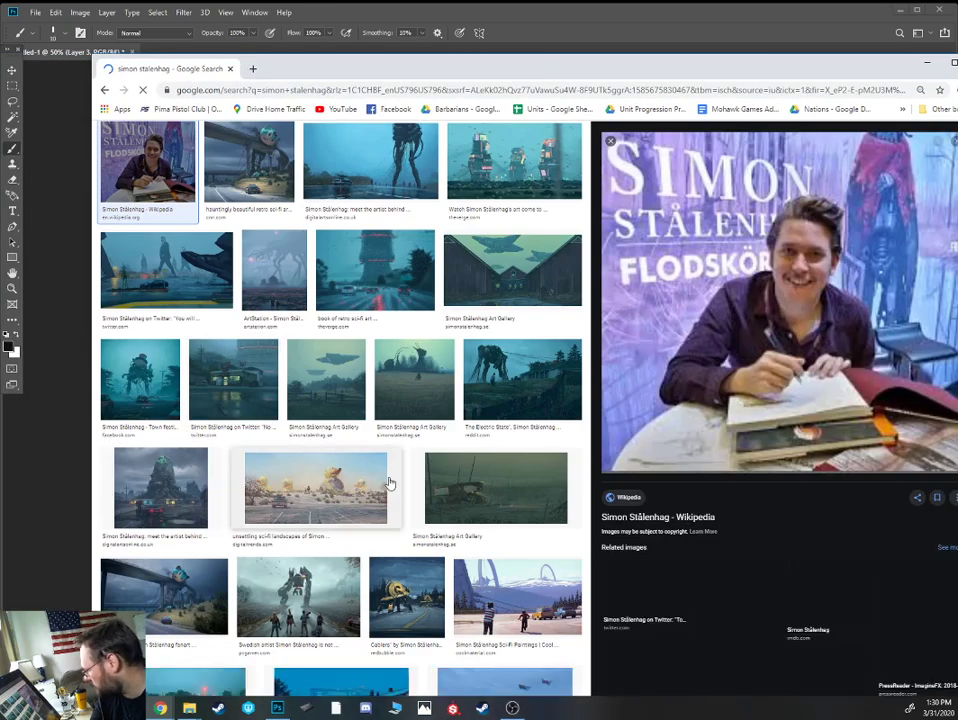
{"action": "left_click", "coordinate": [330, 390]}
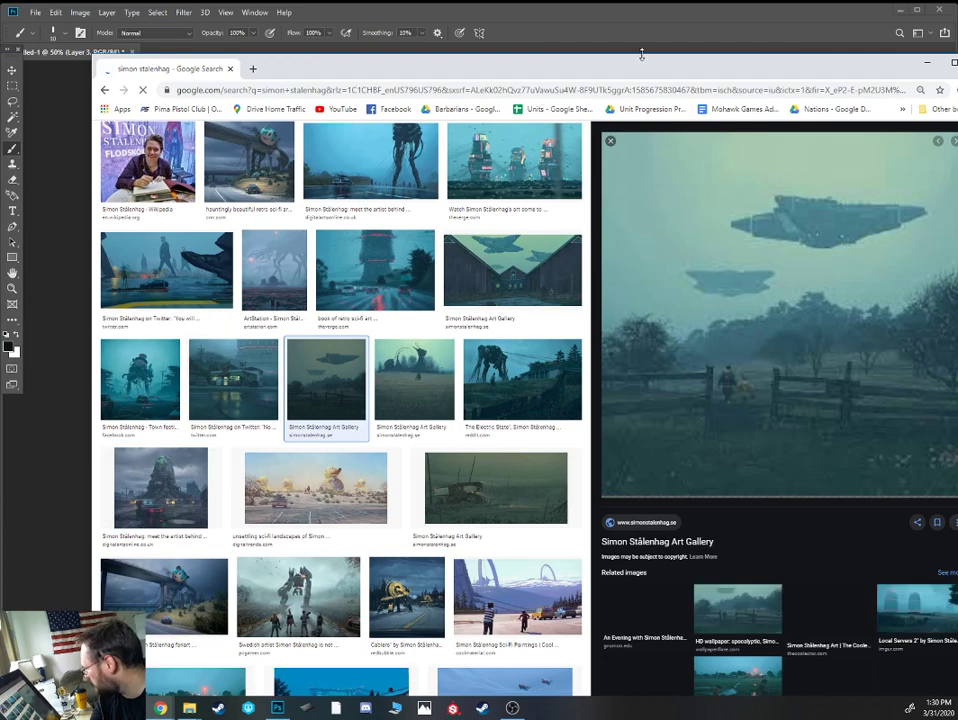
{"action": "left_click_drag", "start_coordinate": [615, 69], "coordinate": [535, 58]}
Examine Stålenhag's paintings of barns with airships, a wrecked vehicle, The Electric State, a field structure and the yellow Cablers walkers
{"action": "left_click", "coordinate": [451, 252]}
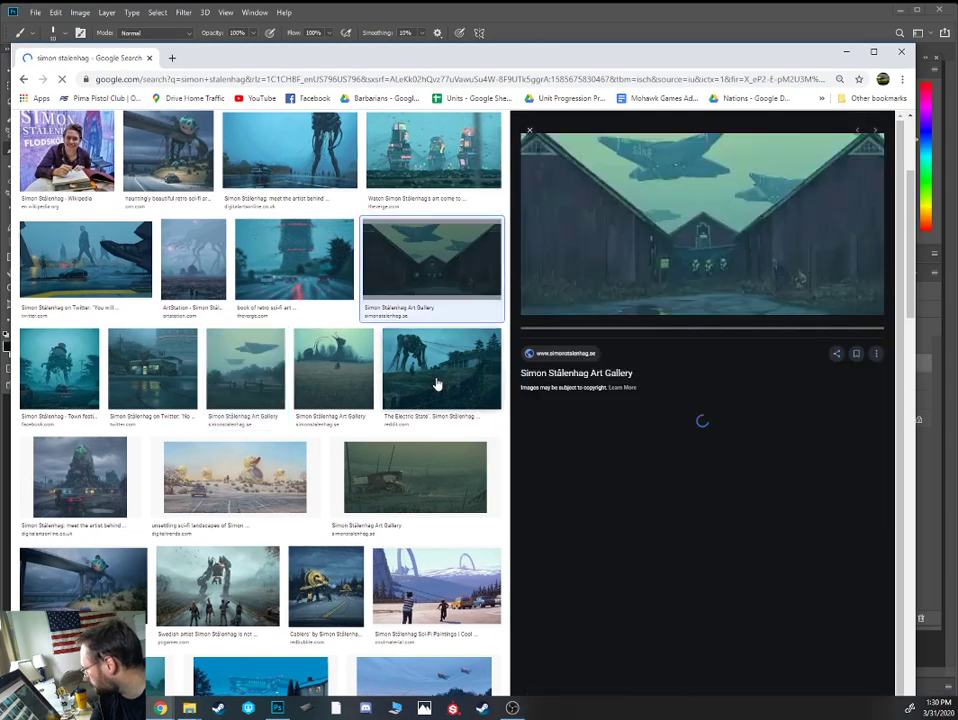
{"action": "left_click", "coordinate": [408, 497]}
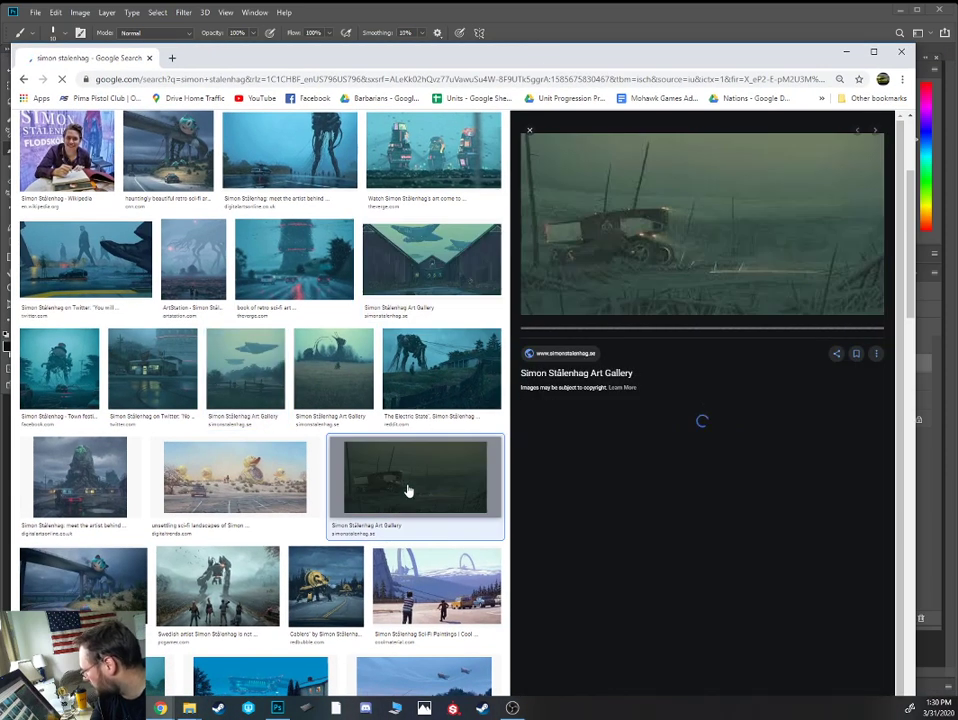
{"action": "left_click", "coordinate": [425, 386]}
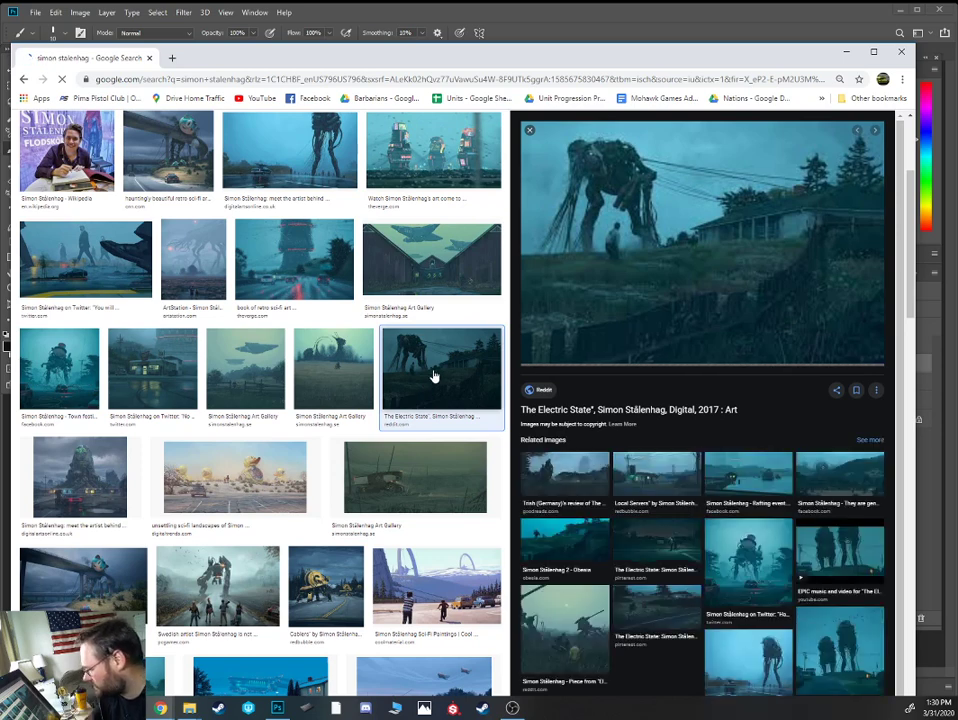
{"action": "left_click", "coordinate": [112, 268]}
{"action": "left_click", "coordinate": [336, 376]}
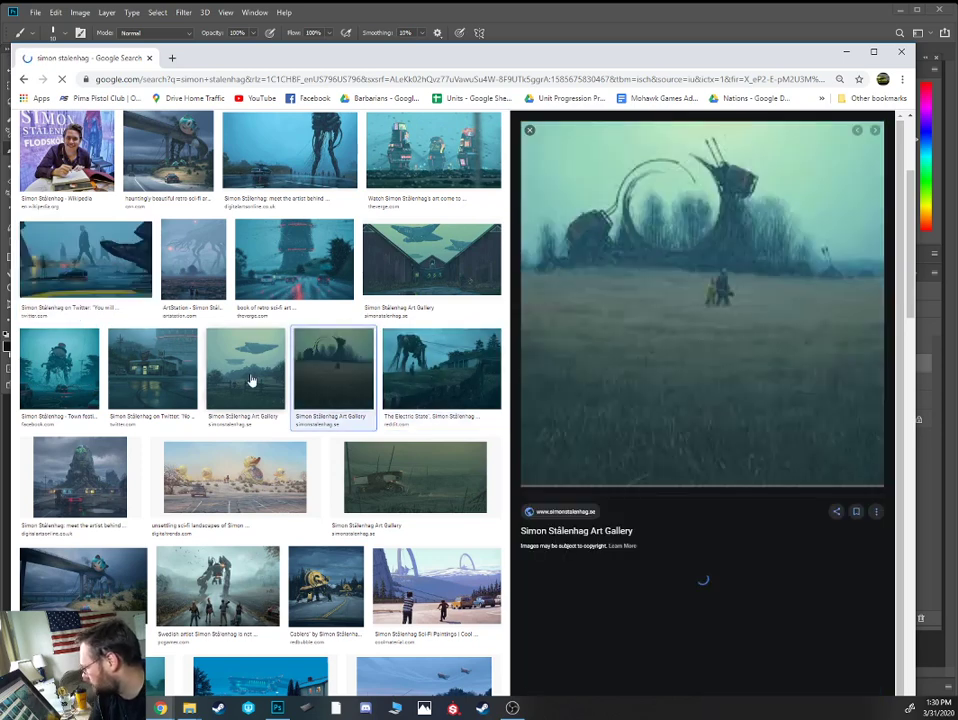
{"action": "left_click", "coordinate": [252, 380]}
{"action": "left_click", "coordinate": [318, 580]}
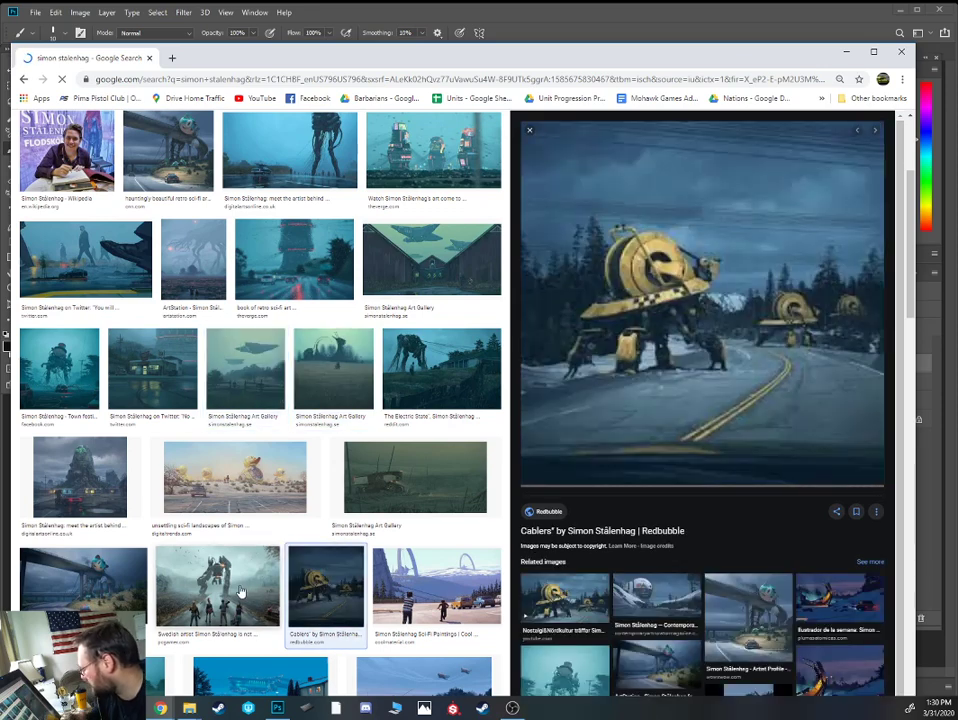
Examine the snowy-road sphere, the Generation Zero robot, the arches behind the parking area and the blue winter street scene
{"action": "left_click", "coordinate": [676, 607]}
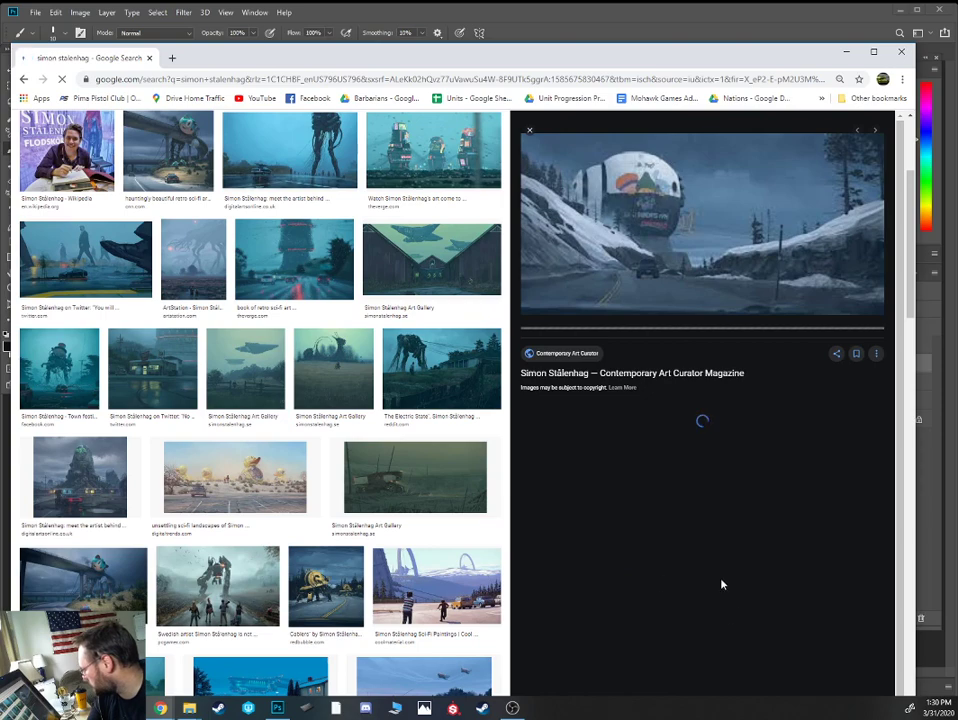
{"action": "left_click", "coordinate": [215, 594]}
{"action": "left_click", "coordinate": [130, 594]}
{"action": "left_click", "coordinate": [215, 598]}
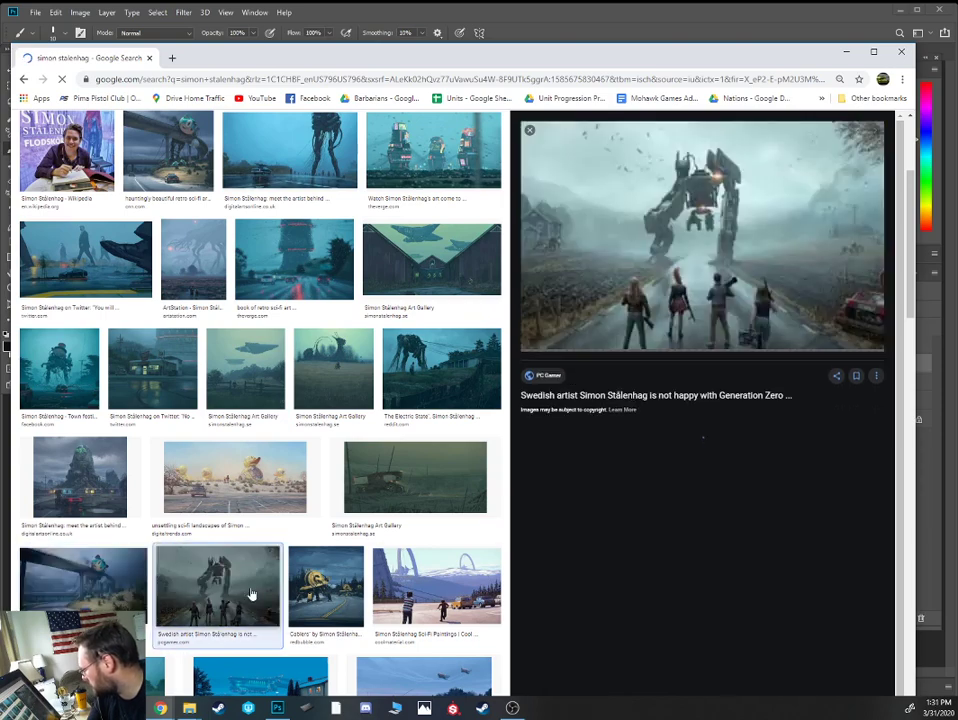
{"action": "left_click", "coordinate": [437, 588]}
{"action": "scroll", "coordinate": [278, 600], "scroll_direction": "down", "scroll_amount": 2}
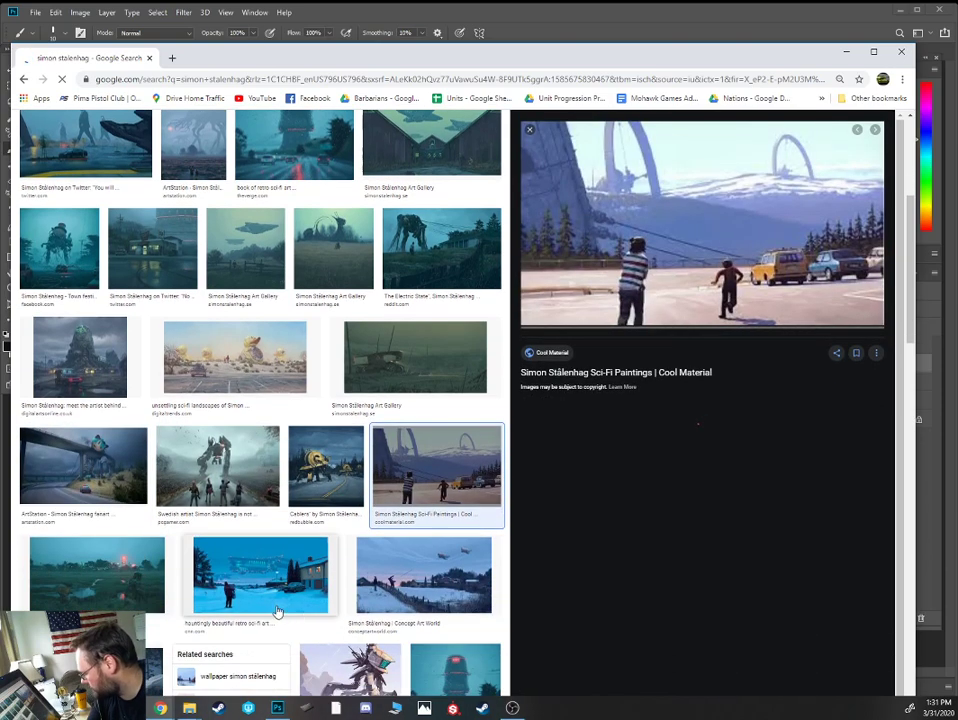
{"action": "left_click", "coordinate": [277, 607]}
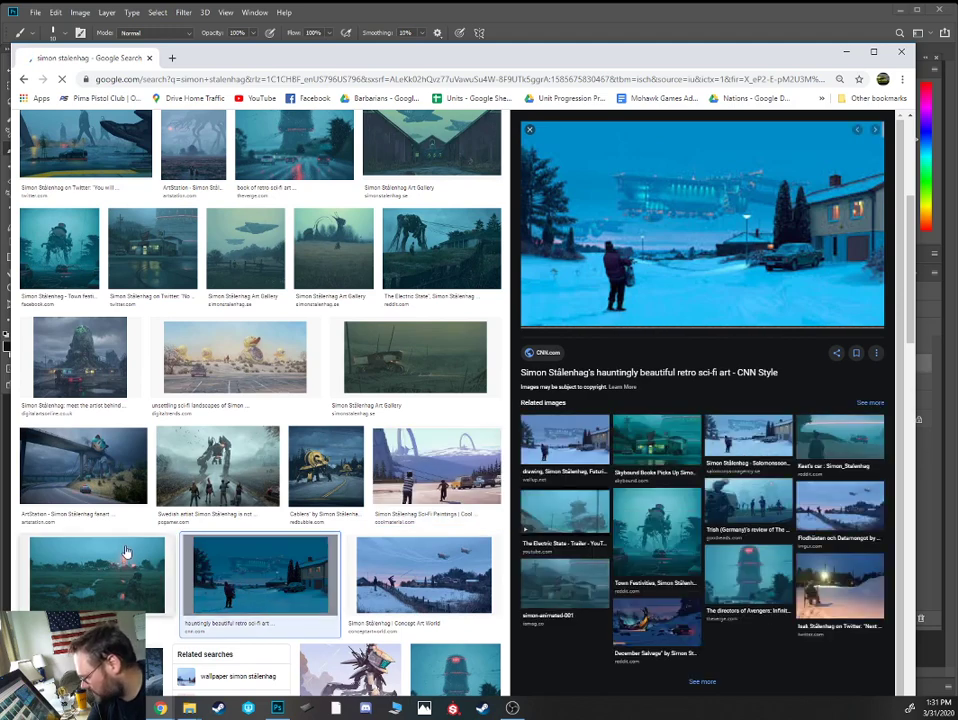
Browse further image results and examine the orange-and-white walking machine in a field and the related desert robots painting
{"action": "scroll", "coordinate": [126, 551], "scroll_direction": "down", "scroll_amount": 3}
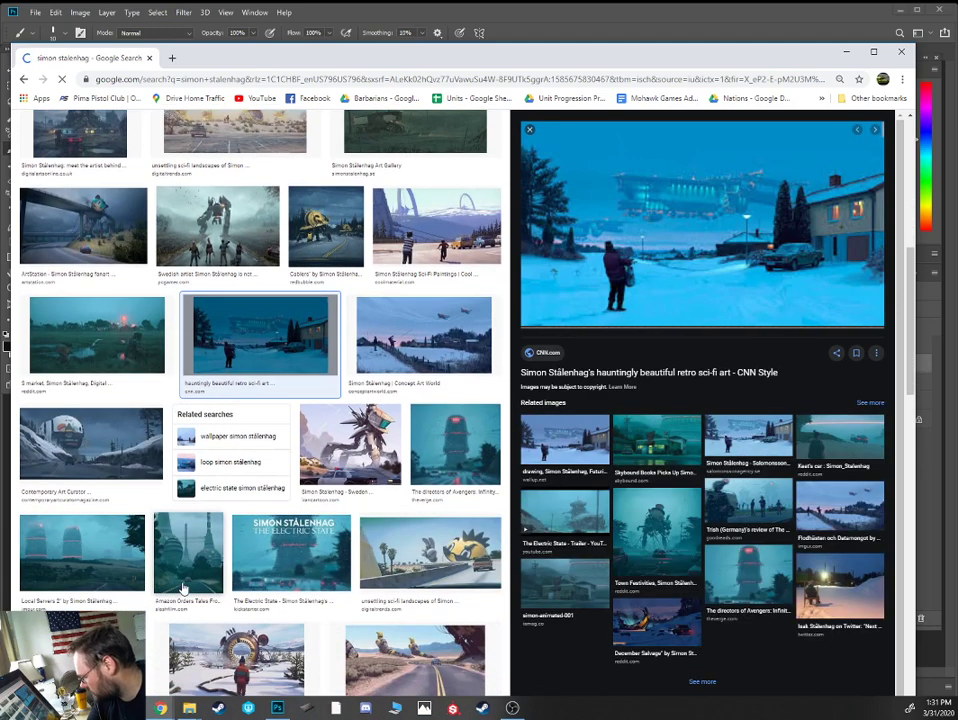
{"action": "scroll", "coordinate": [235, 585], "scroll_direction": "down", "scroll_amount": 2}
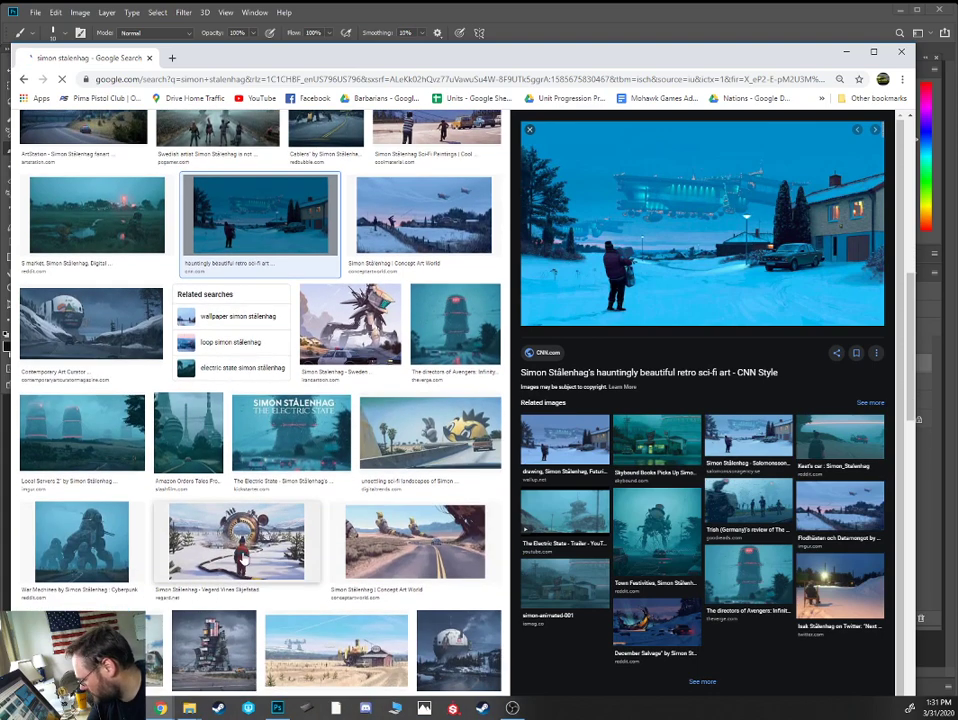
{"action": "scroll", "coordinate": [240, 560], "scroll_direction": "down", "scroll_amount": 2}
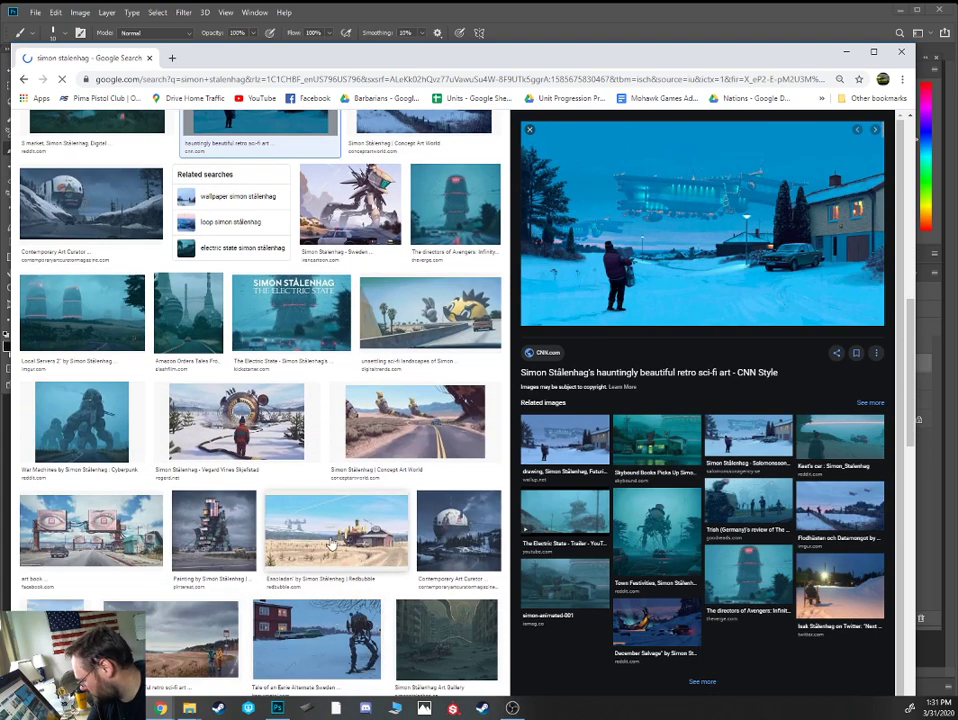
{"action": "left_click", "coordinate": [238, 646]}
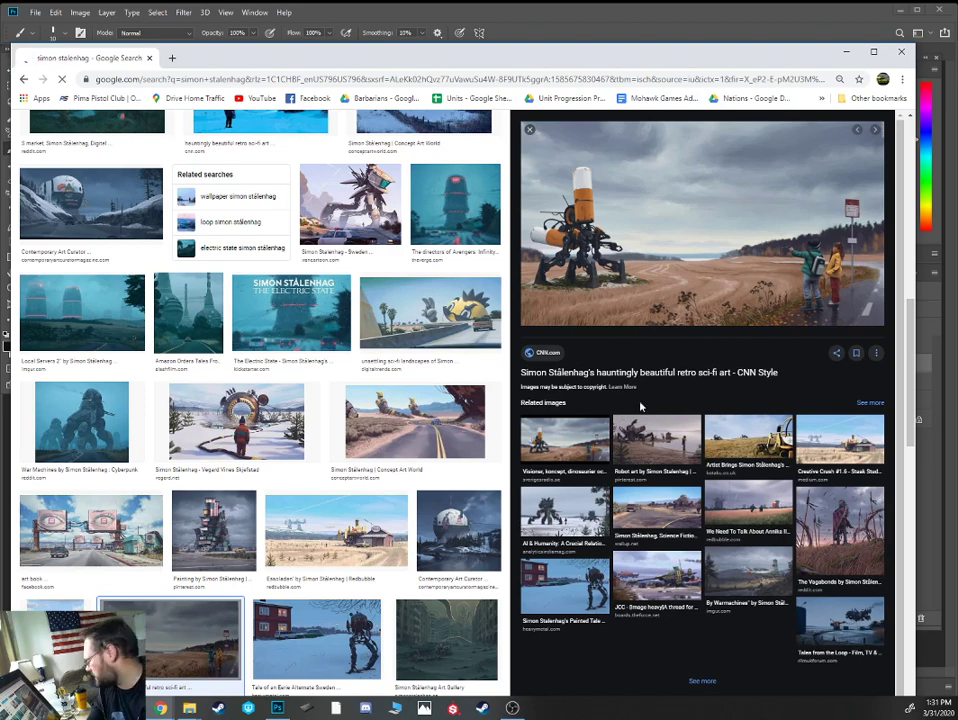
{"action": "left_click", "coordinate": [641, 506]}
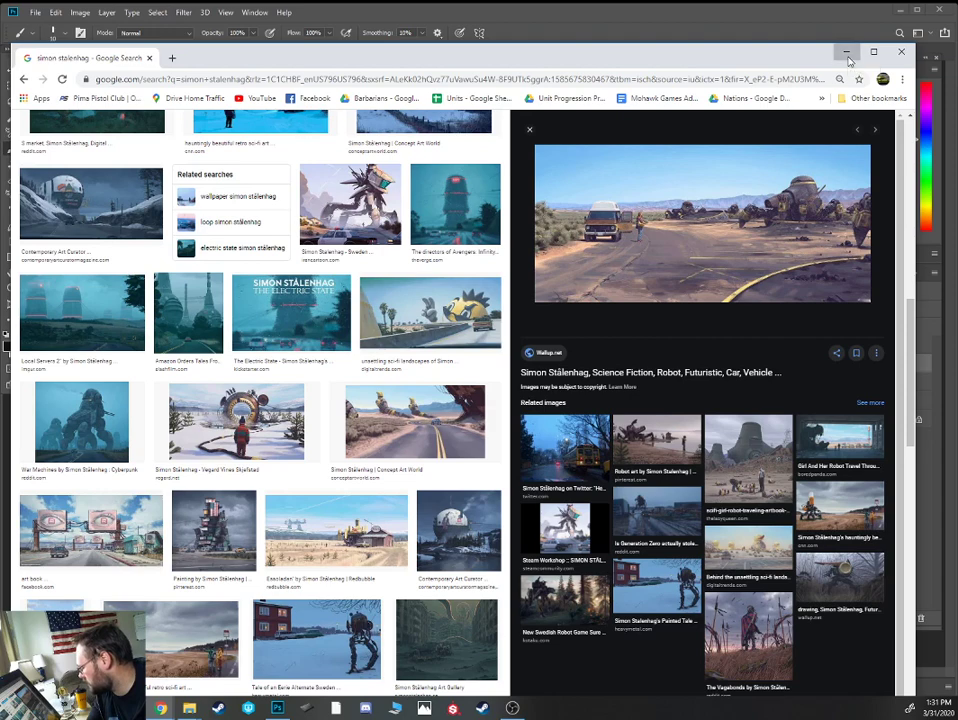
Return to Photoshop and toggle the shading layer's visibility to compare the sketch with and without it
{"action": "left_click", "coordinate": [847, 50]}
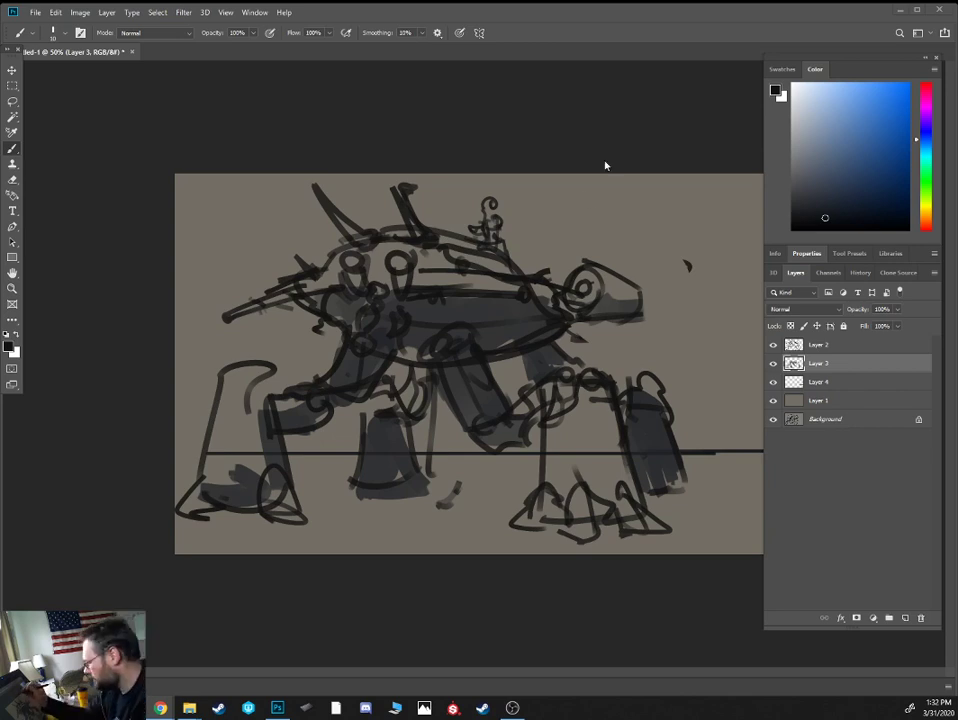
{"action": "left_click", "coordinate": [773, 364]}
{"action": "left_click", "coordinate": [773, 364]}
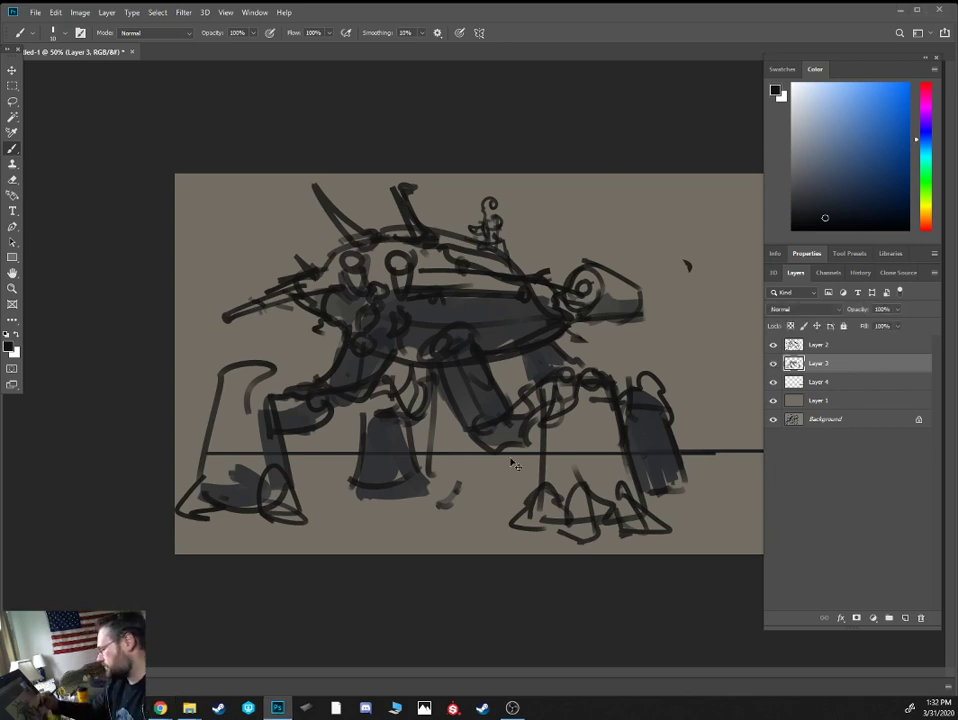
{"action": "key", "text": "l"}
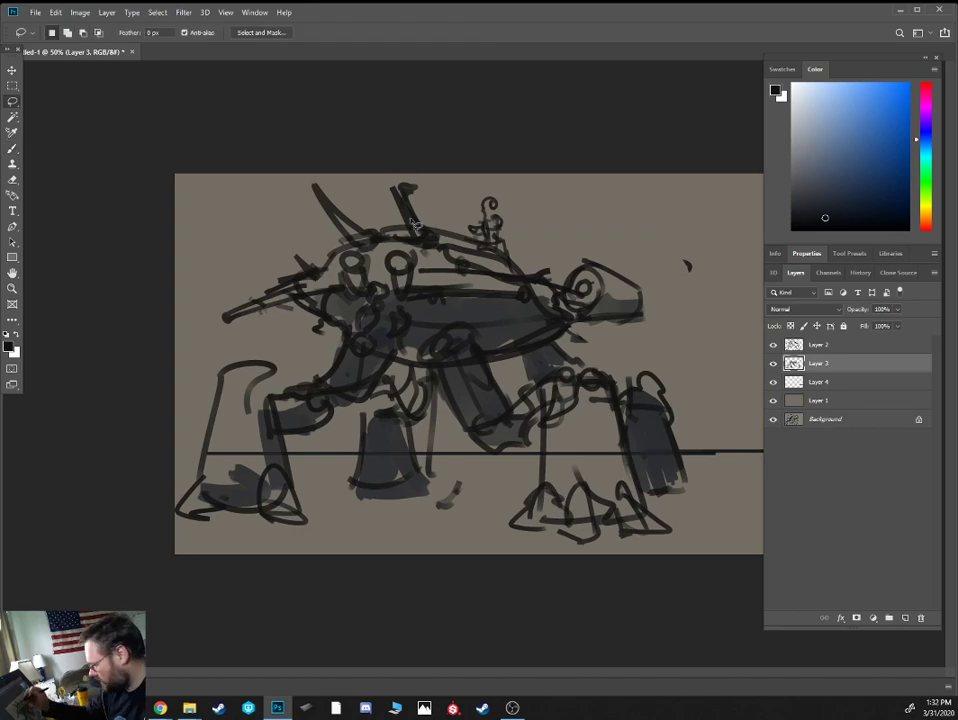
{"action": "mouse_move", "coordinate": [398, 175]}
{"action": "left_mouse_down"}
{"action": "mouse_move", "coordinate": [210, 205]}
{"action": "mouse_move", "coordinate": [193, 587]}
{"action": "mouse_move", "coordinate": [741, 424]}
{"action": "mouse_move", "coordinate": [400, 106]}
{"action": "left_mouse_up"}
{"action": "key", "text": "ctrl+d"}
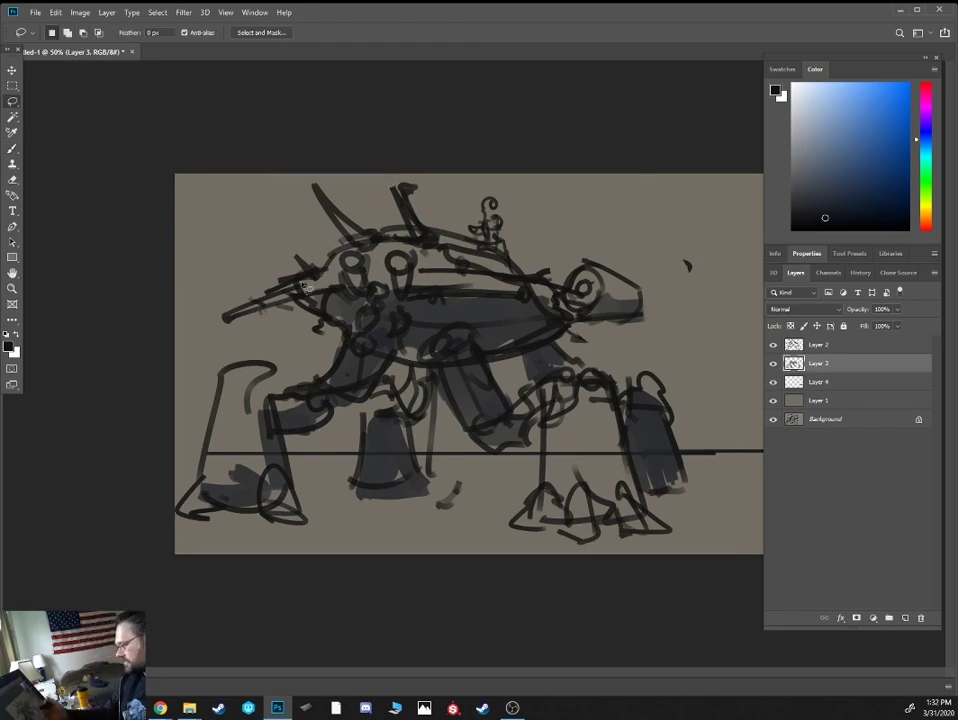
{"action": "left_click", "coordinate": [772, 363]}
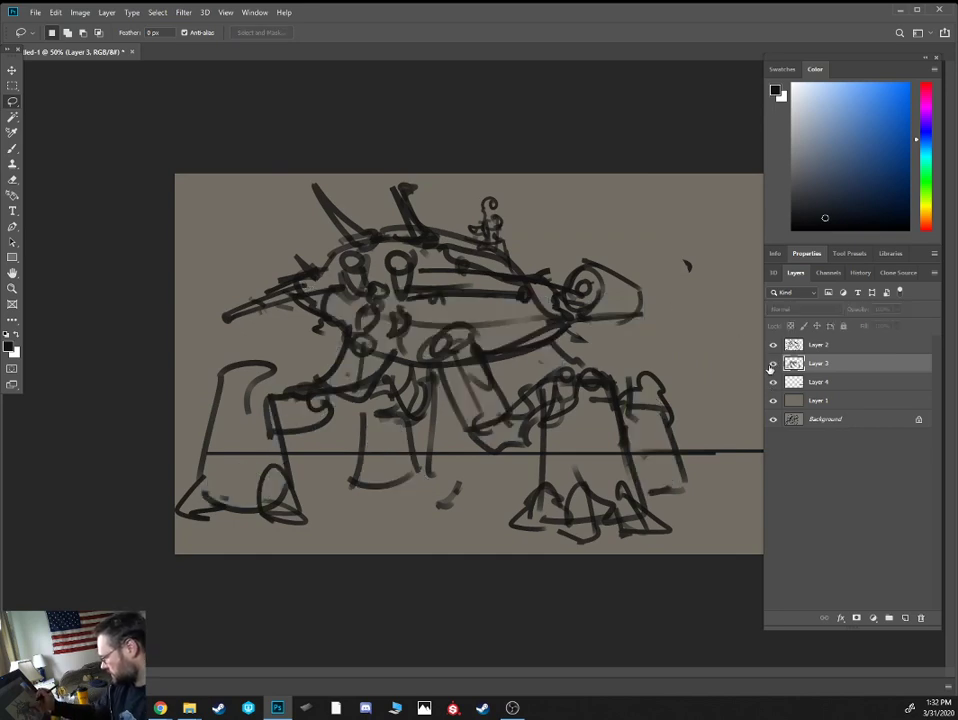
{"action": "left_click", "coordinate": [772, 363]}
Widen the canvas to 10 inches with the anchor at the middle right, so the new space extends to the left
{"action": "left_click", "coordinate": [80, 12]}
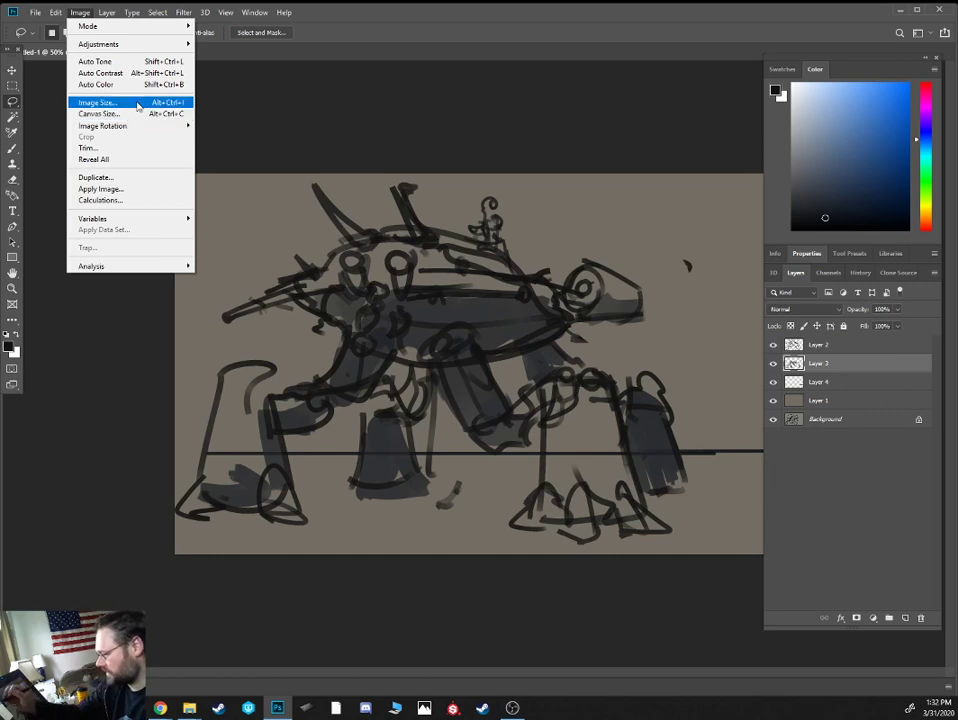
{"action": "left_click", "coordinate": [131, 116]}
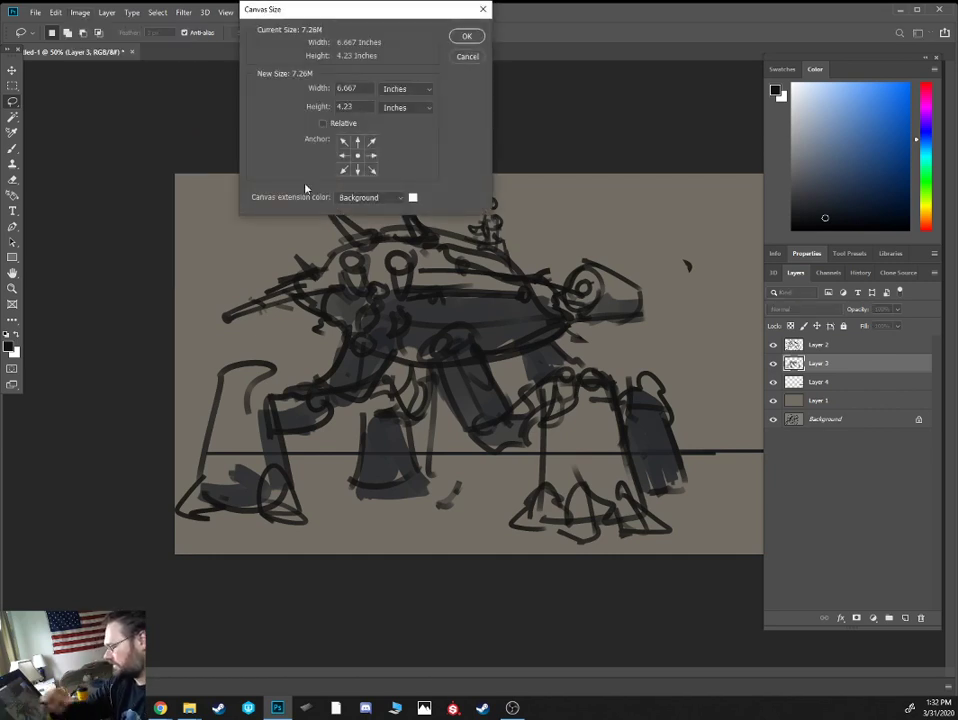
{"action": "left_click", "coordinate": [372, 156]}
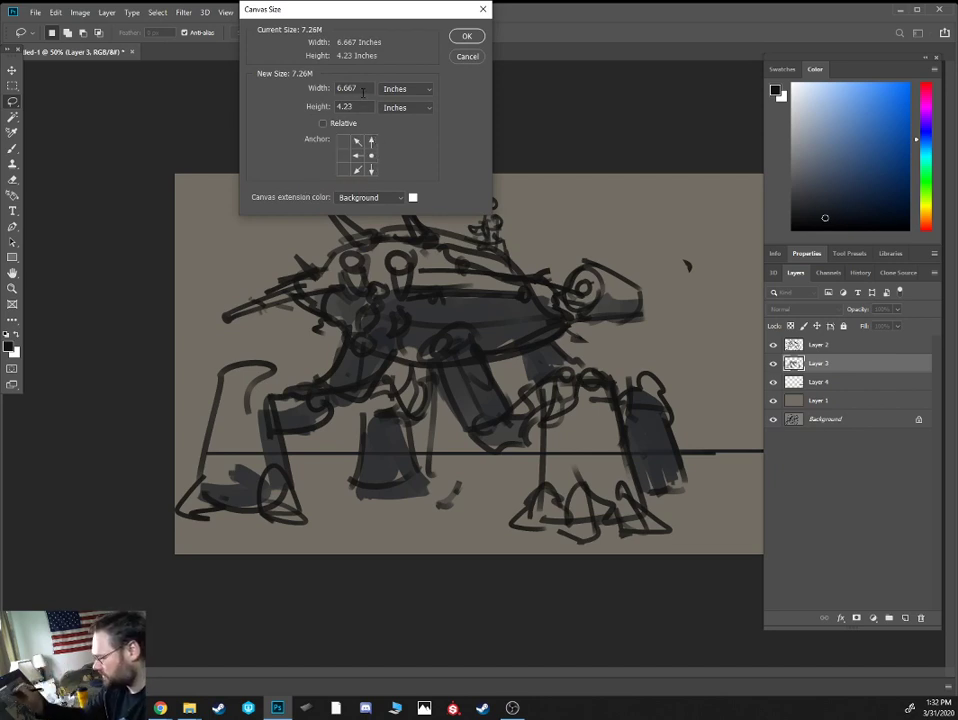
{"action": "left_click_drag", "start_coordinate": [367, 89], "coordinate": [232, 153]}
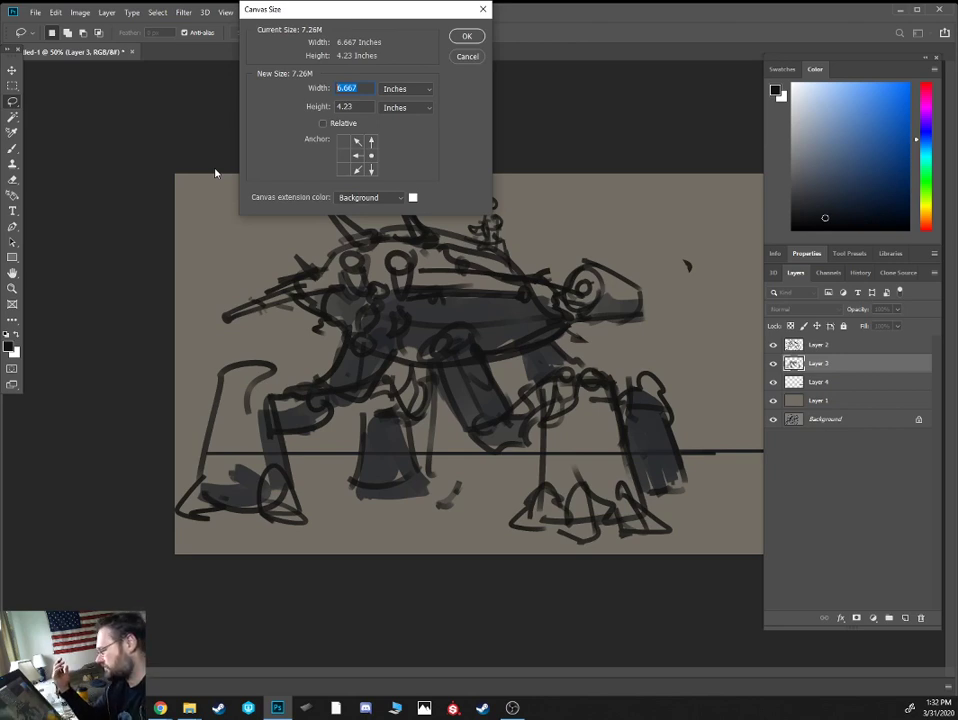
{"action": "type", "text": "10"}
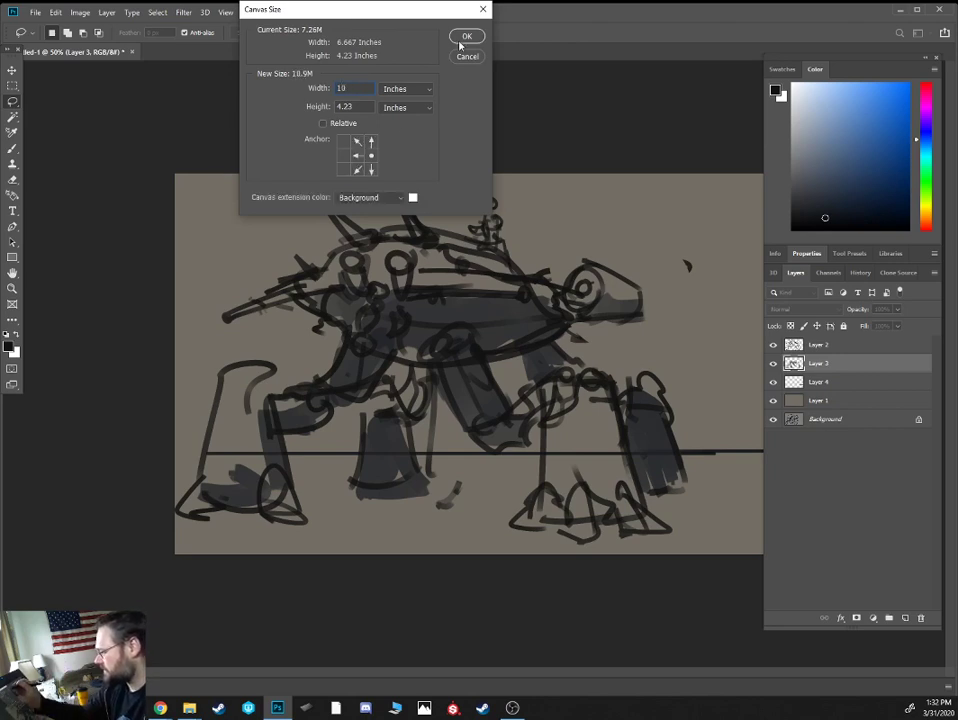
{"action": "left_click", "coordinate": [465, 38]}
{"action": "key", "text": "ctrl+minus"}
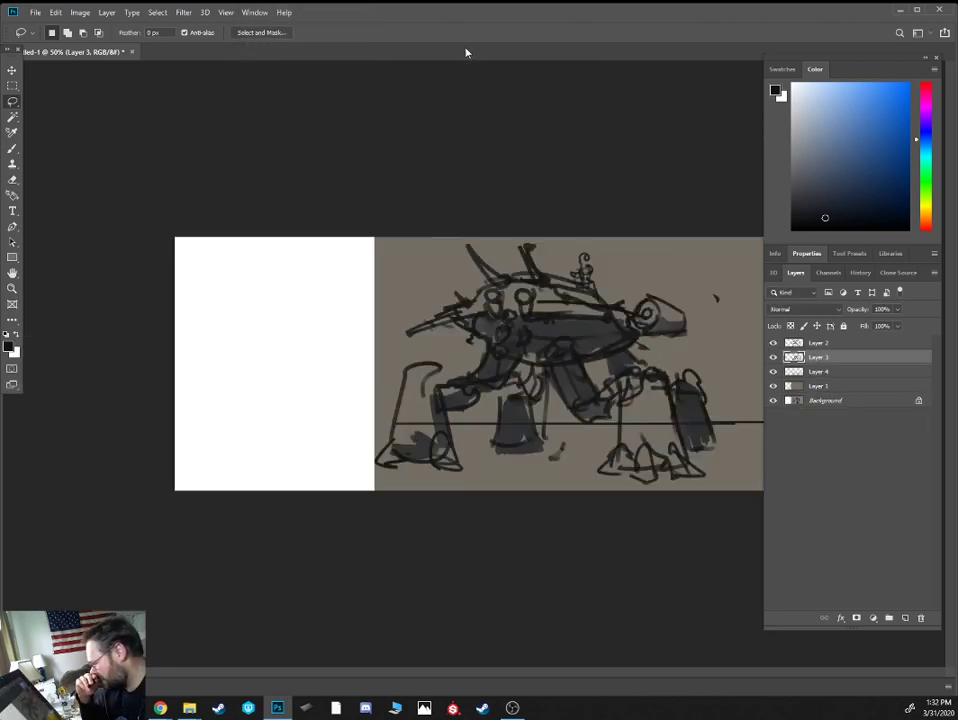
Sample the canvas's brownish-grey tone and fill all of Layer 1 with it to cover the white extension
{"action": "left_click", "coordinate": [818, 386]}
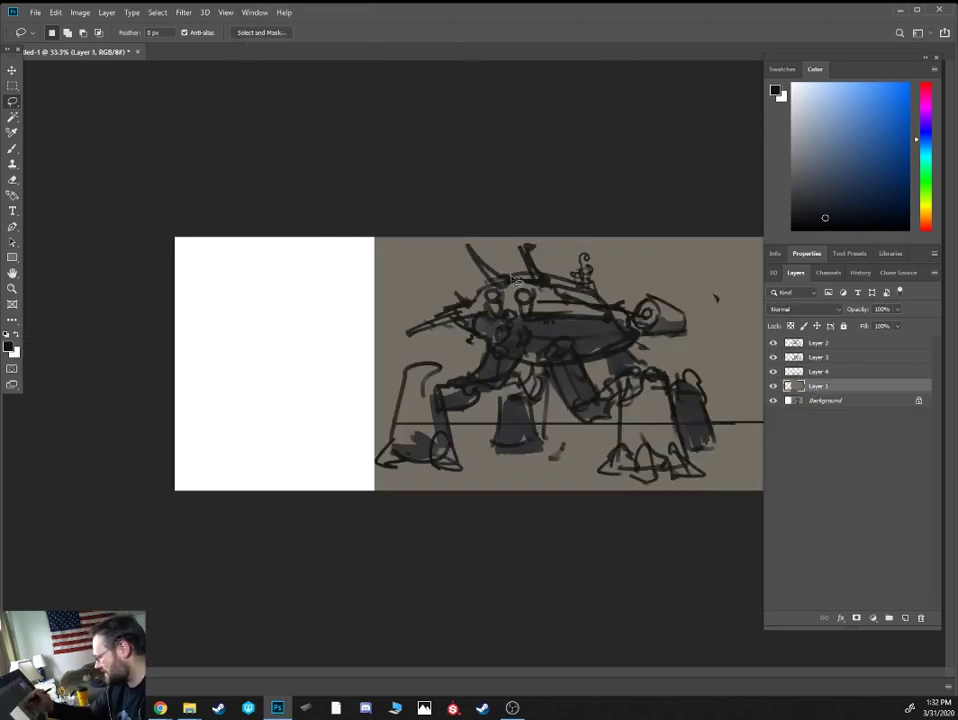
{"action": "key", "text": "b"}
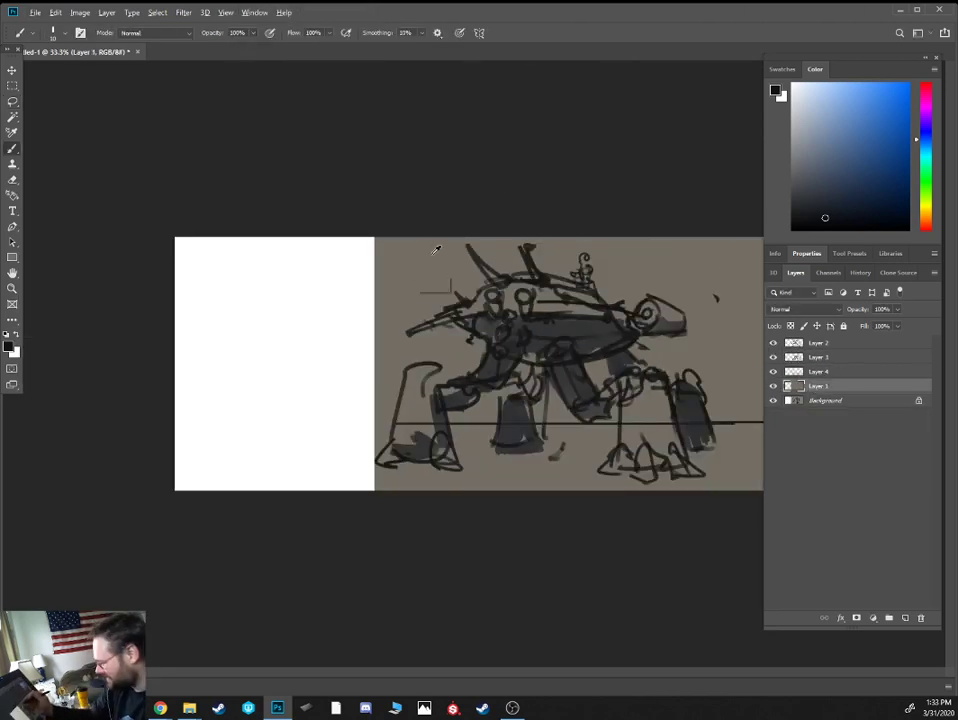
{"action": "left_click", "coordinate": [445, 264], "text": "alt"}
{"action": "key", "text": "alt+BackSpace"}
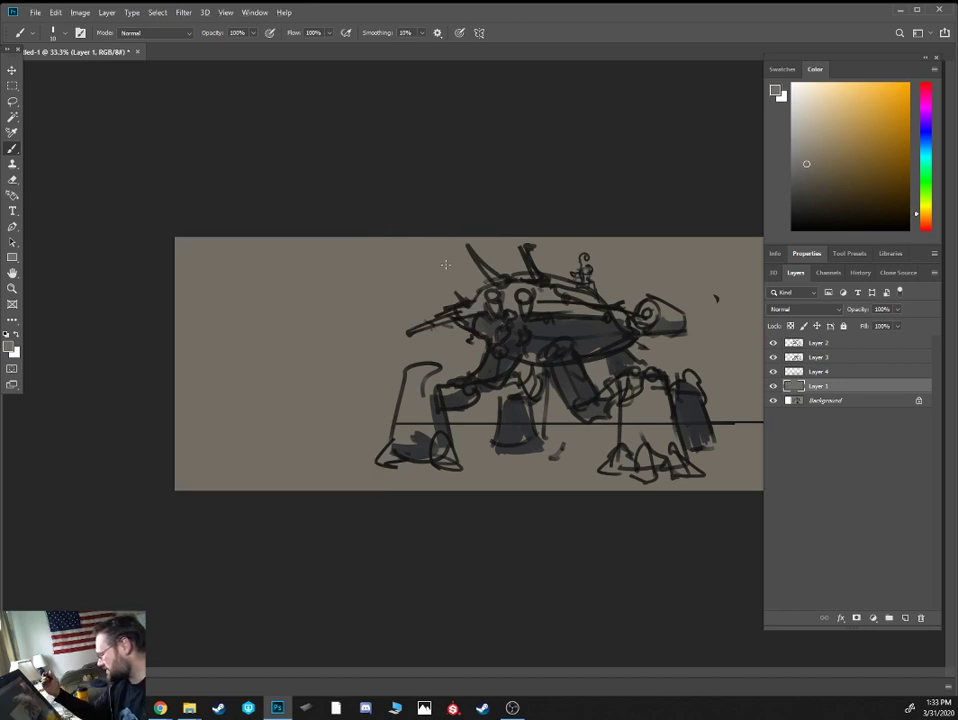
Toggle the visibility of the line-art layer and the shading layer to compare what each one holds
{"action": "left_click", "coordinate": [773, 358]}
{"action": "left_click", "coordinate": [773, 358]}
{"action": "left_click", "coordinate": [773, 343]}
{"action": "left_click", "coordinate": [773, 343]}
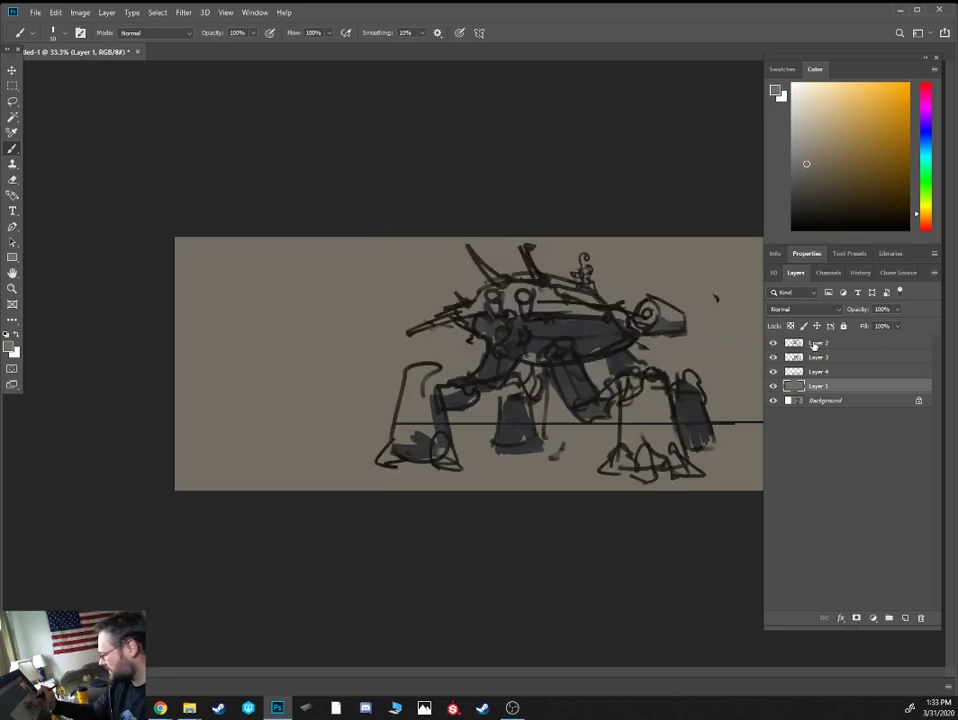
{"action": "left_click", "coordinate": [817, 344]}
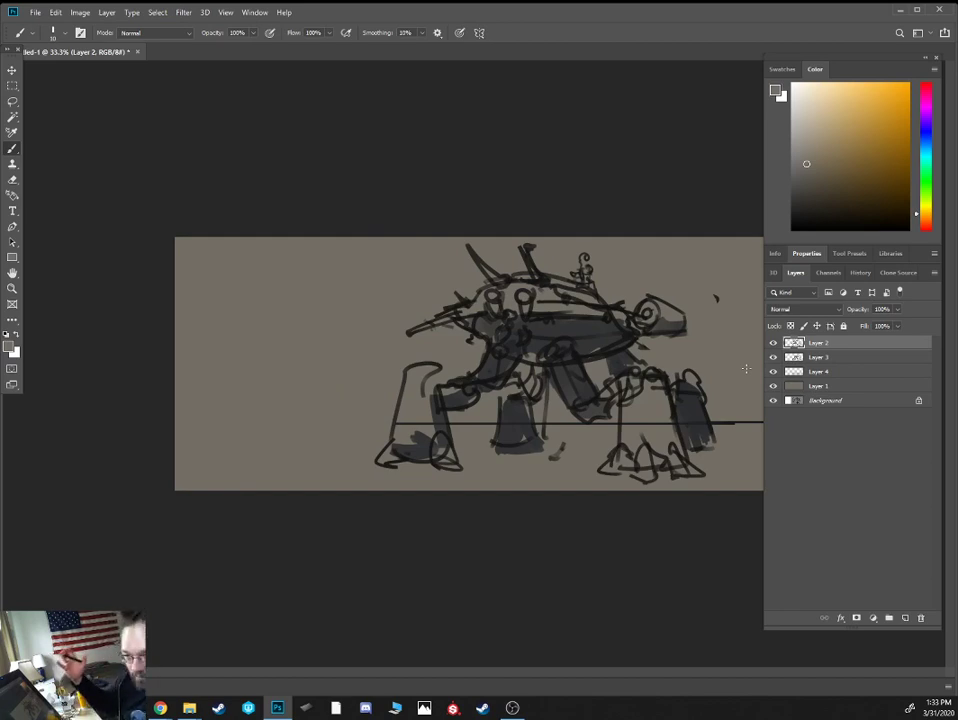
{"action": "left_click", "coordinate": [773, 344]}
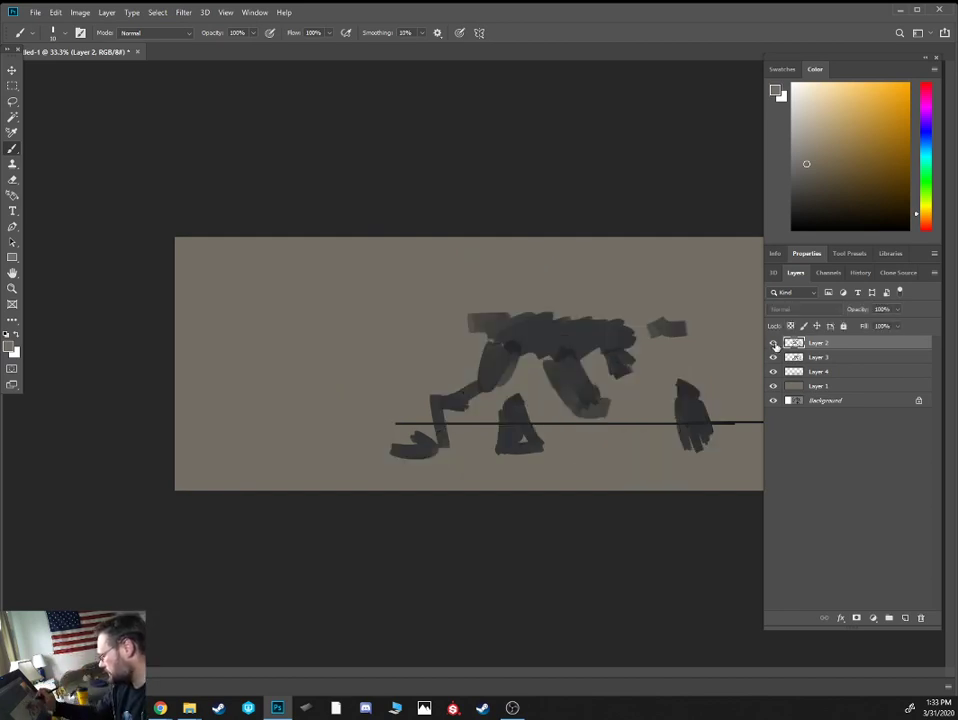
{"action": "left_click", "coordinate": [773, 344]}
{"action": "left_click", "coordinate": [773, 358]}
{"action": "left_click", "coordinate": [773, 344]}
{"action": "left_click", "coordinate": [773, 344]}
{"action": "left_click", "coordinate": [773, 358]}
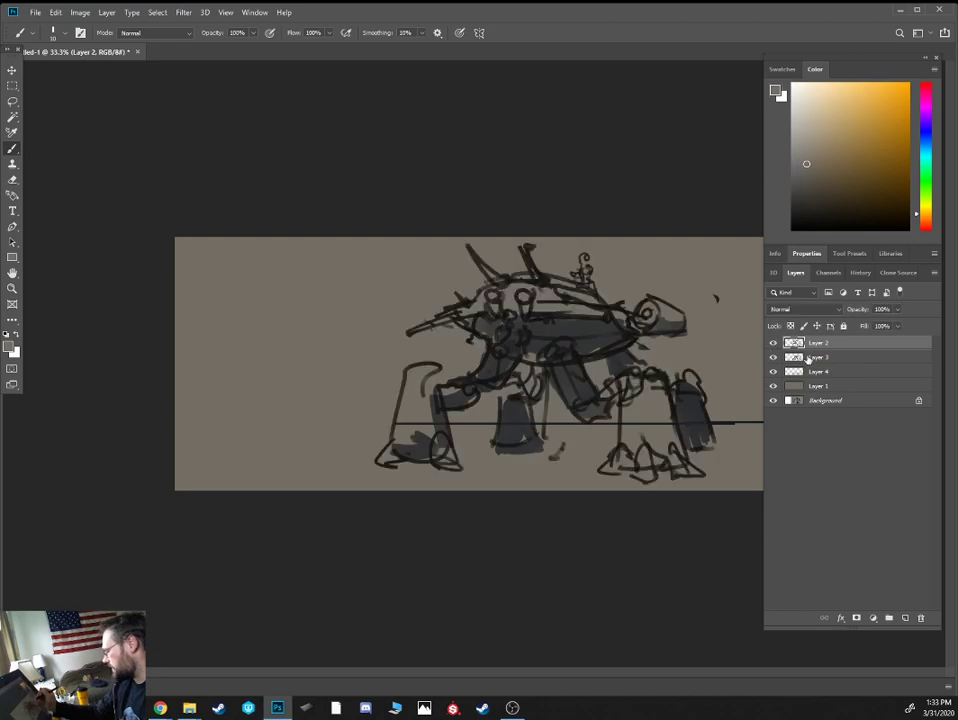
Select the line-art and shading layers together and shift the creature left toward the middle of the widened canvas
{"action": "left_click", "coordinate": [814, 358]}
{"action": "mouse_move", "coordinate": [599, 328]}
{"action": "left_mouse_down"}
{"action": "mouse_move", "coordinate": [492, 344]}
{"action": "mouse_move", "coordinate": [512, 341]}
{"action": "left_mouse_up"}
{"action": "key", "text": "ctrl+z"}
{"action": "left_click", "coordinate": [838, 344], "text": "ctrl"}
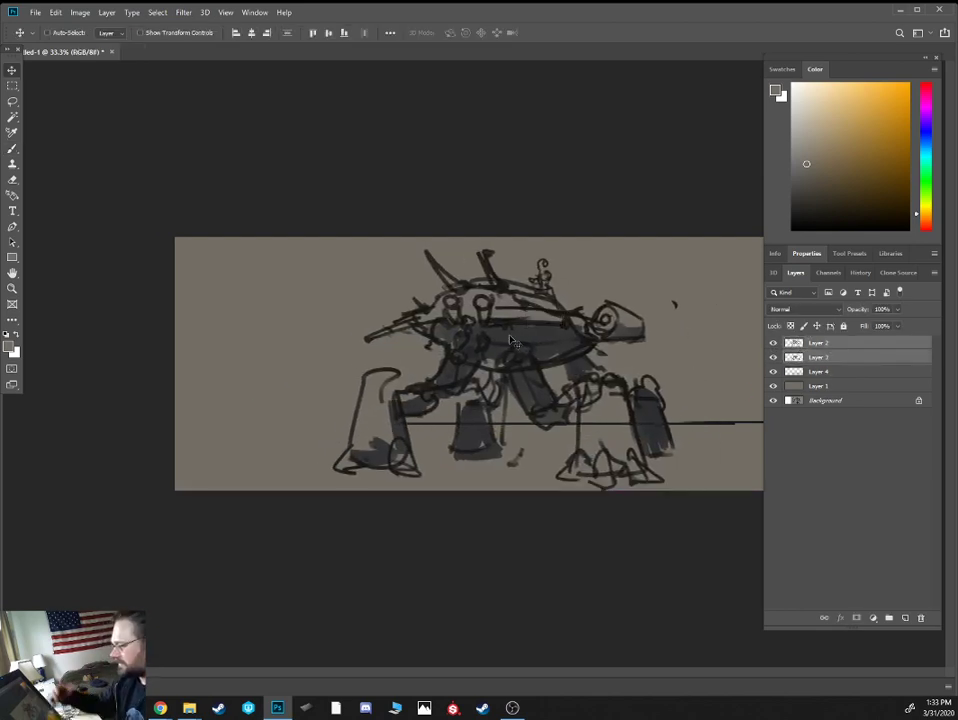
Increase the canvas height to 6 inches with a centred anchor, adding space above and below the creature
{"action": "left_click", "coordinate": [79, 12]}
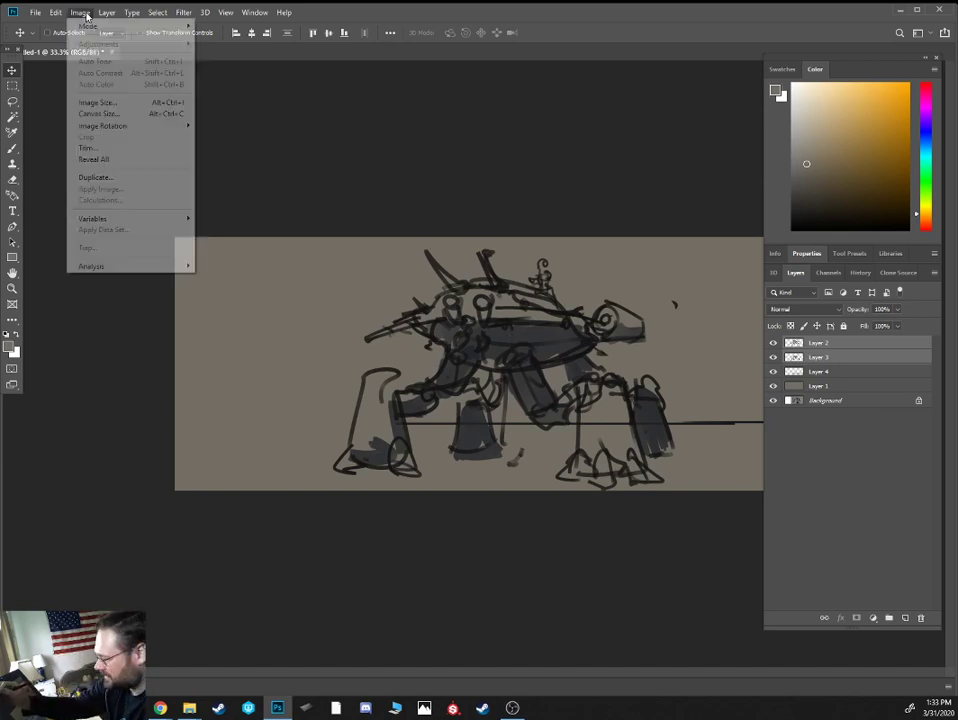
{"action": "left_click", "coordinate": [105, 113]}
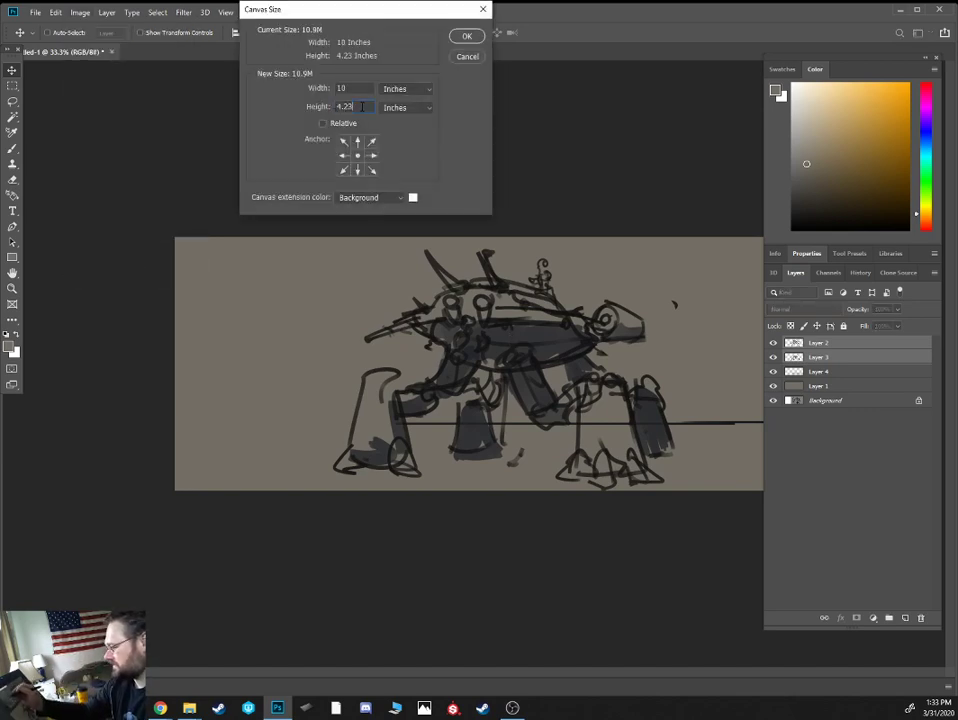
{"action": "double_click", "coordinate": [362, 106]}
{"action": "type", "text": "6"}
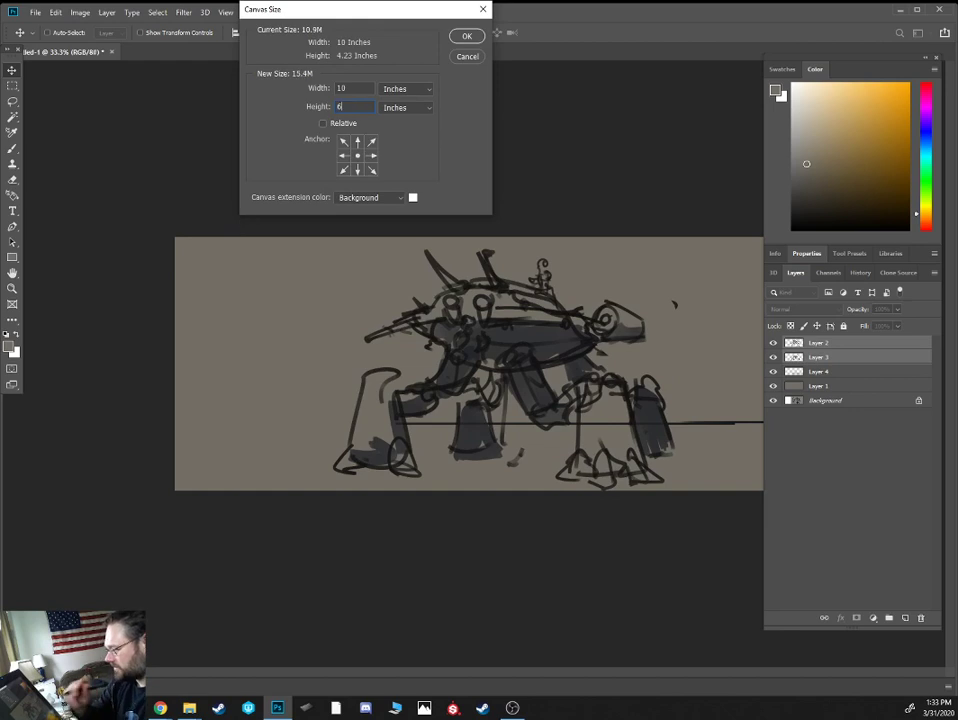
{"action": "left_click", "coordinate": [465, 36]}
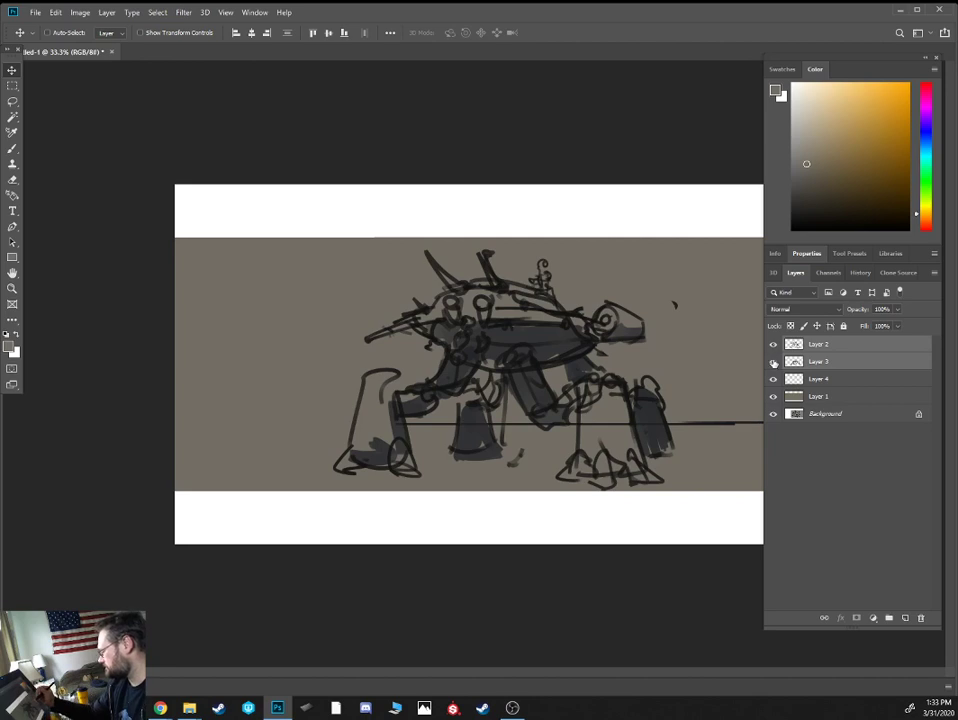
Hide and show the line-art and shading layers again to check them on the taller canvas
{"action": "left_click", "coordinate": [773, 344]}
{"action": "left_click", "coordinate": [773, 344]}
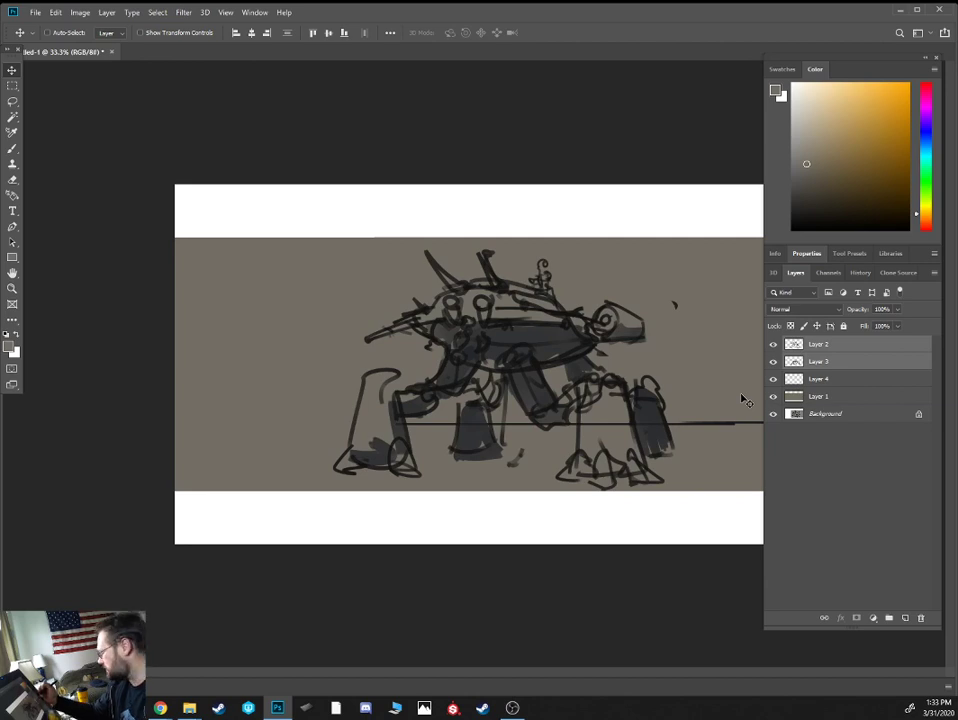
{"action": "left_click", "coordinate": [774, 362]}
{"action": "left_click", "coordinate": [774, 362]}
{"action": "left_click", "coordinate": [774, 344]}
{"action": "left_click", "coordinate": [774, 344]}
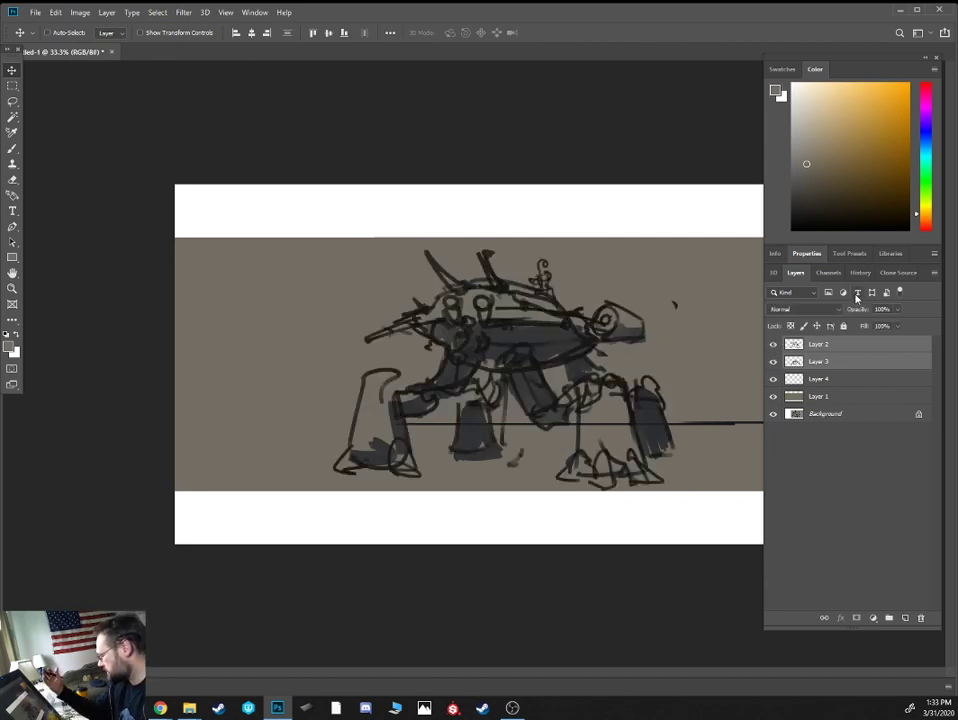
Fill Layer 1 with the same brownish-grey tone to cover the white bands above and below the sketch
{"action": "left_click", "coordinate": [798, 398]}
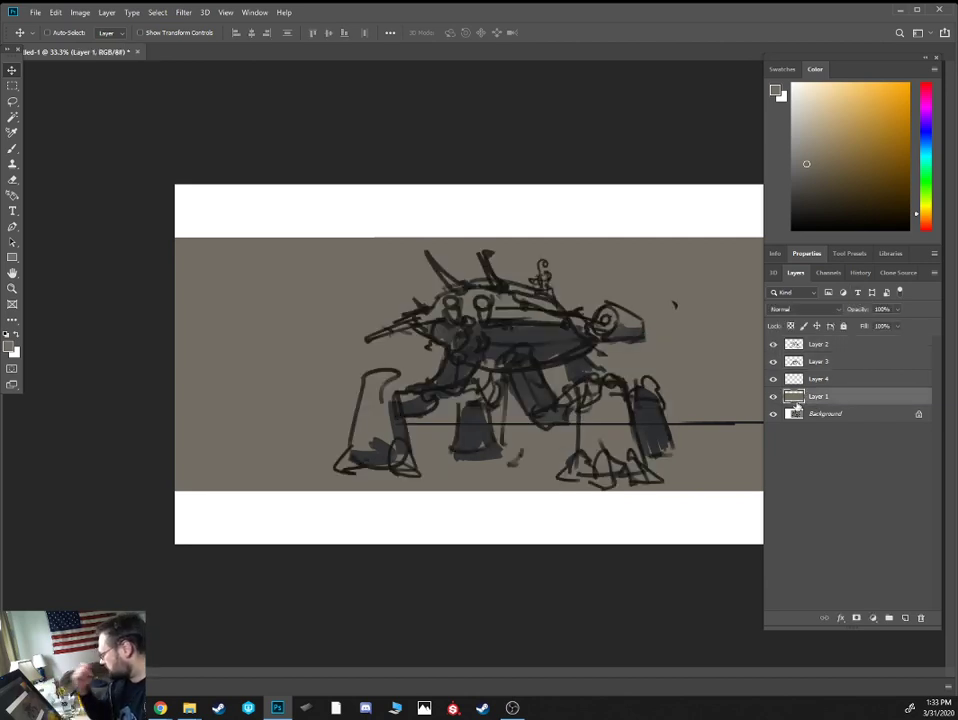
{"action": "key", "text": "alt+BackSpace"}
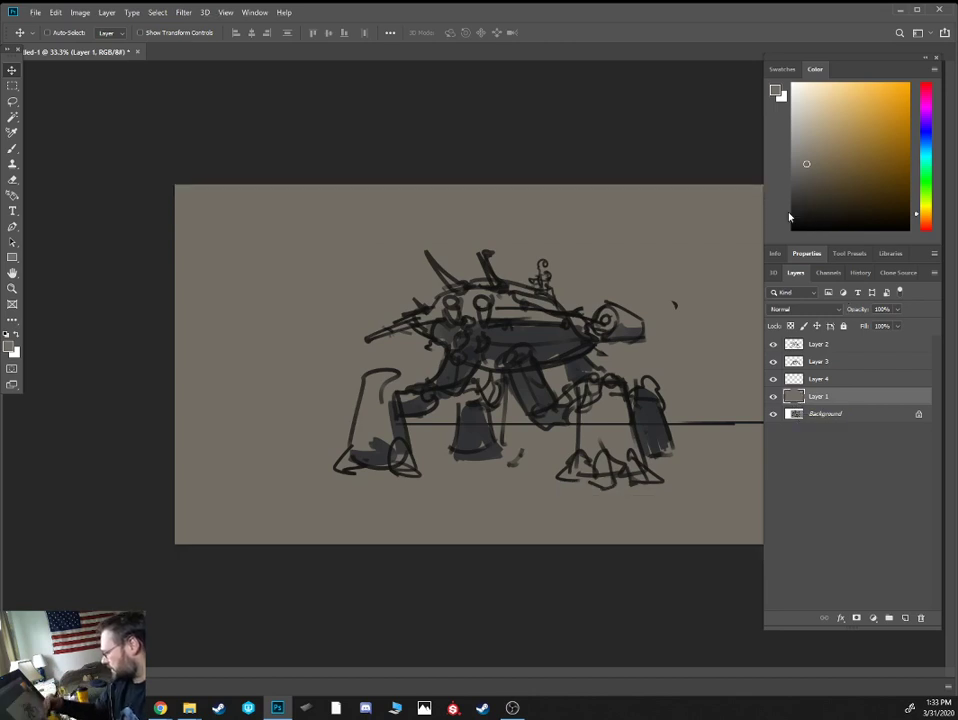
{"action": "key", "text": "ctrl+equal"}
{"action": "key", "text": "b"}
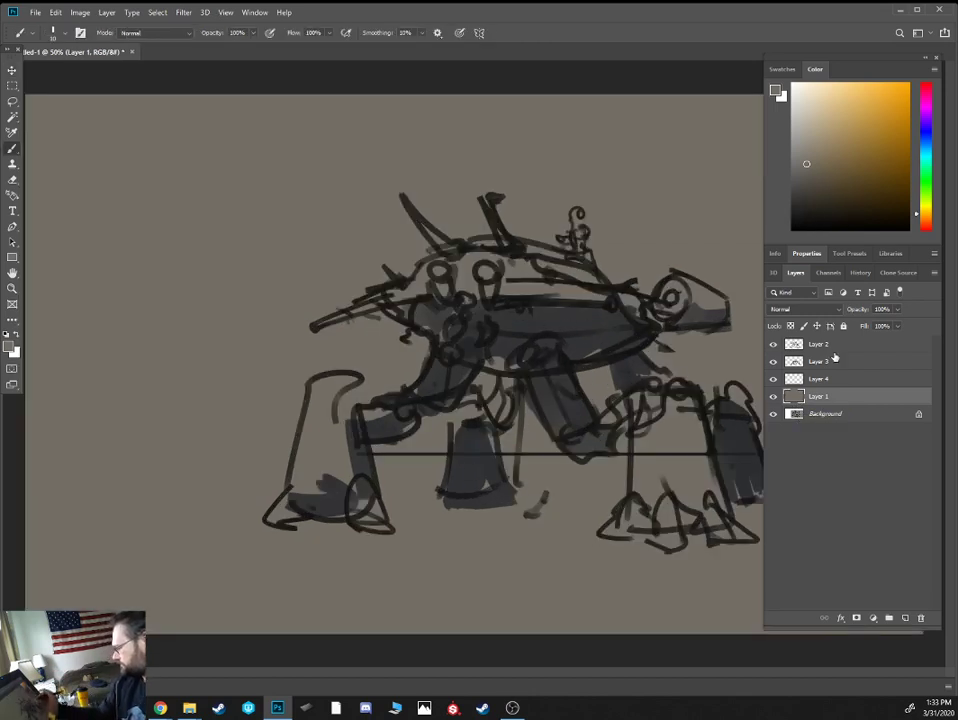
Extend the horizon line to the canvas's left edge on Layer 3 with a near-black brush stroke
{"action": "left_click", "coordinate": [773, 361]}
{"action": "left_click", "coordinate": [773, 361]}
{"action": "left_click", "coordinate": [780, 361]}
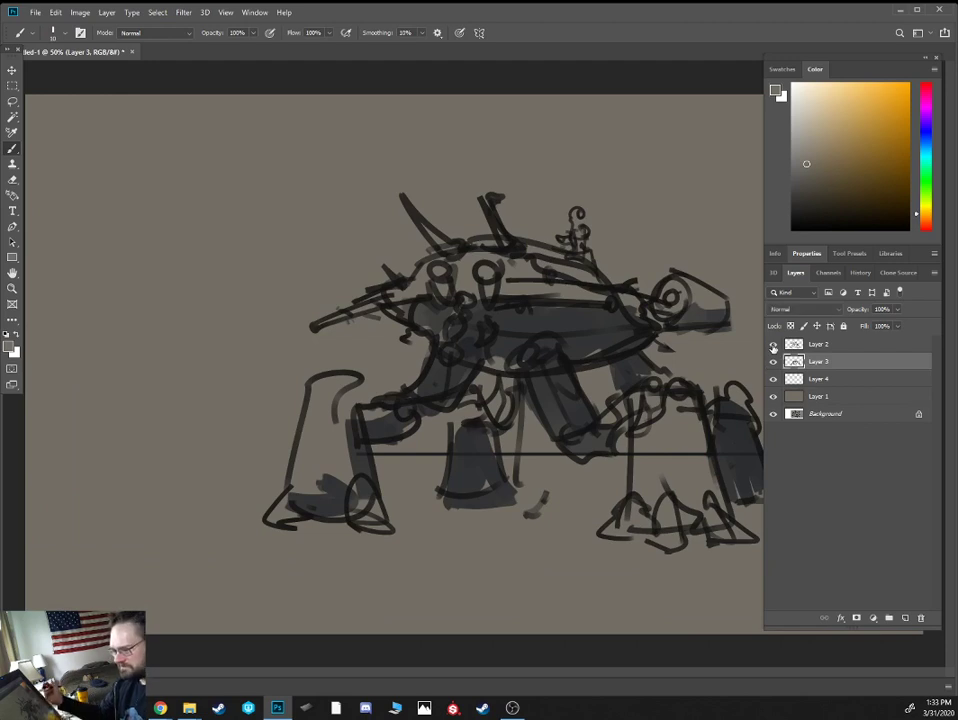
{"action": "left_click", "coordinate": [772, 363]}
{"action": "left_click", "coordinate": [772, 363]}
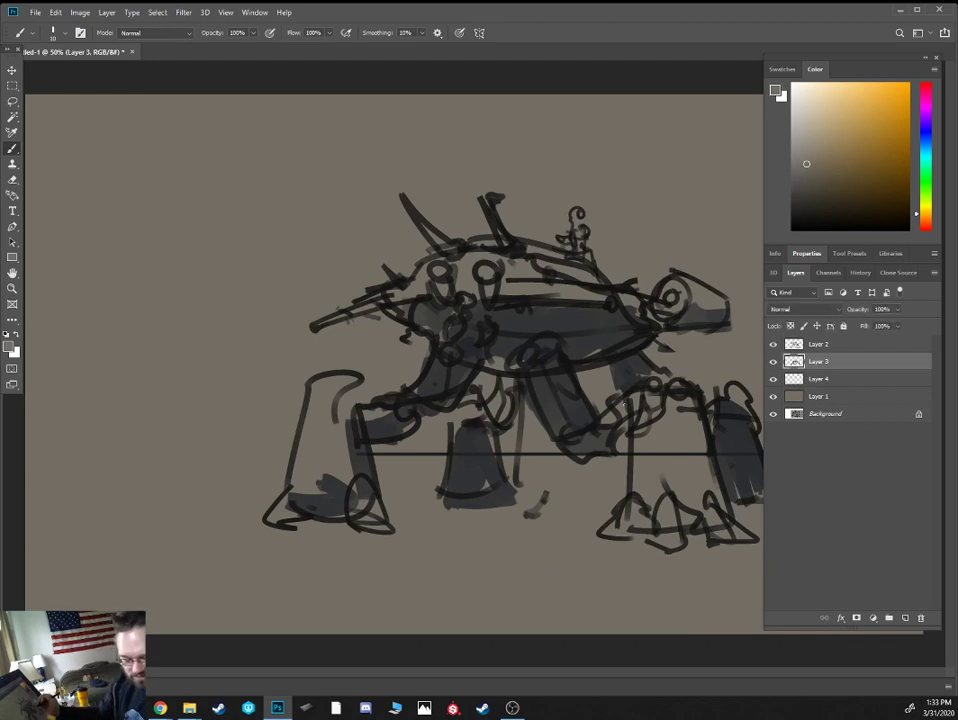
{"action": "left_click", "coordinate": [811, 211]}
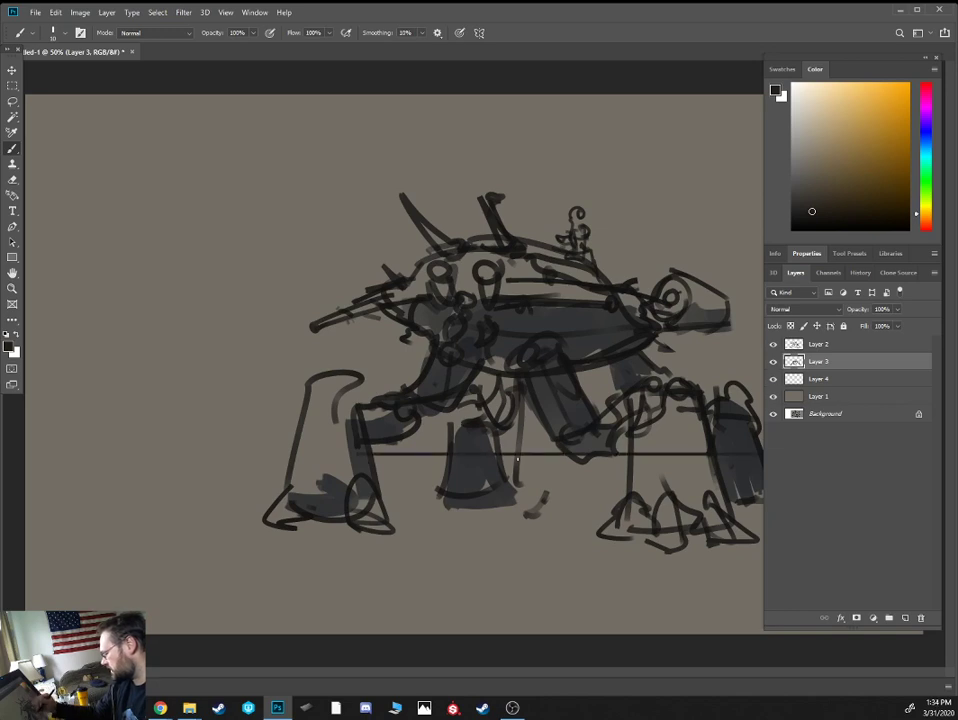
{"action": "left_click_drag", "start_coordinate": [357, 454], "coordinate": [26, 454]}
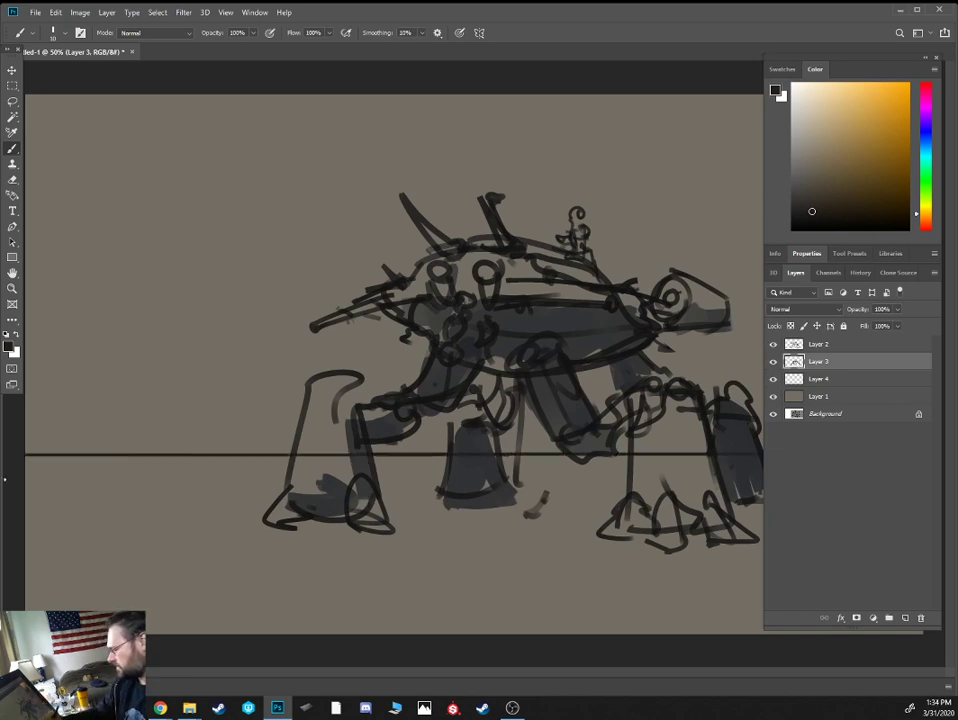
{"action": "key", "text": "ctrl+minus"}
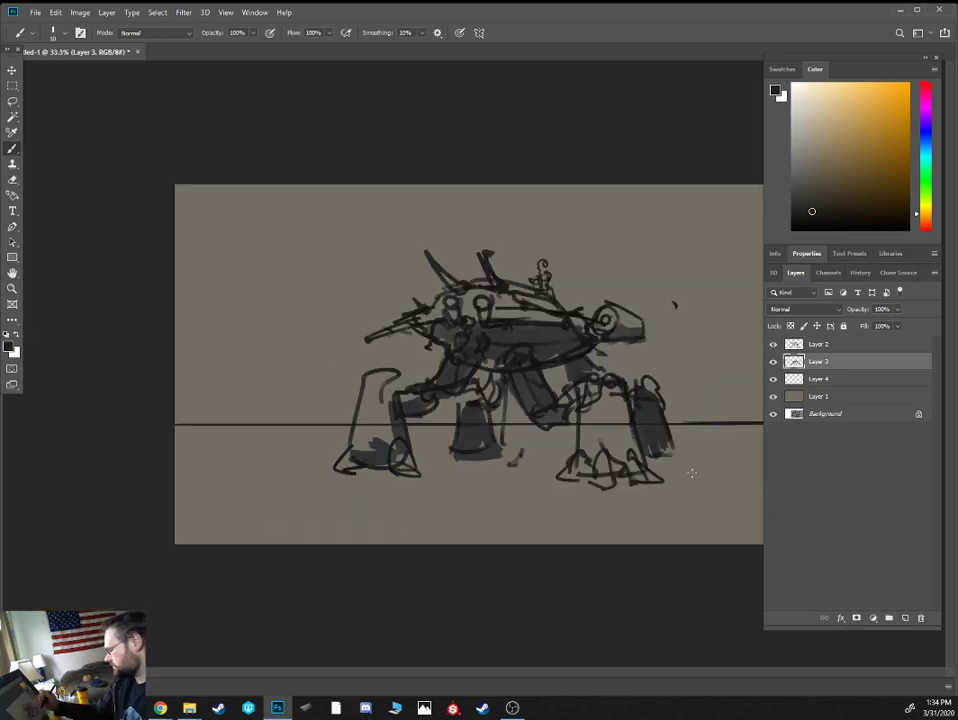
Switch to the Eraser on the shading layer and enlarge its brush to 1000 pixels
{"action": "key", "text": "ctrl+plus"}
{"action": "key", "text": "e"}
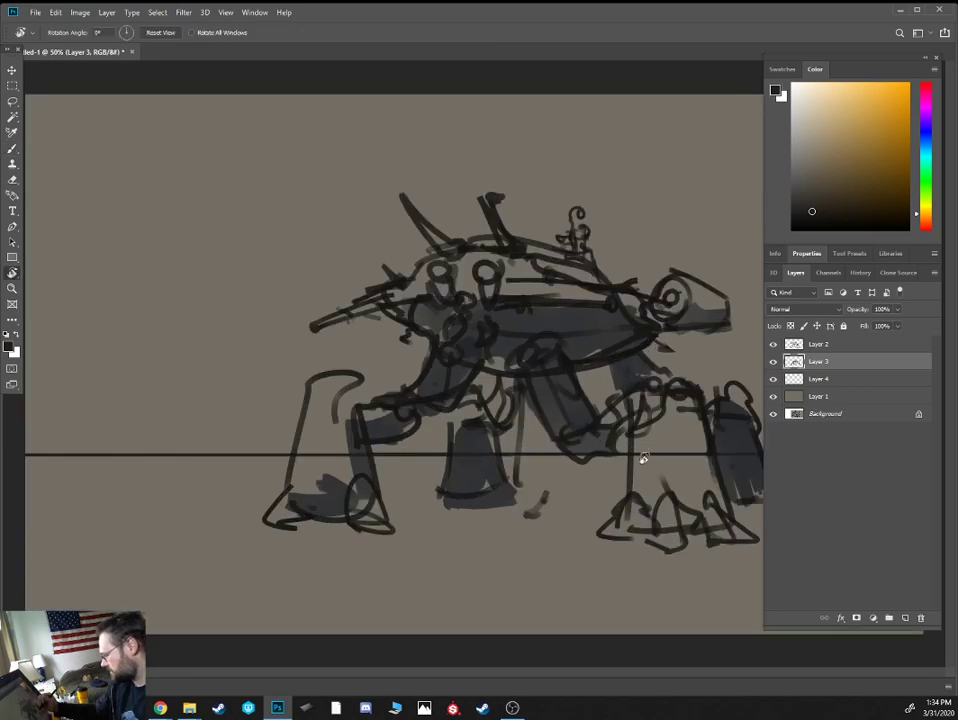
{"action": "key", "text": "bracketright"}
{"action": "key", "text": "bracketright"}
{"action": "key", "text": "bracketright"}
{"action": "key", "text": "bracketright"}
{"action": "key", "text": "bracketright"}
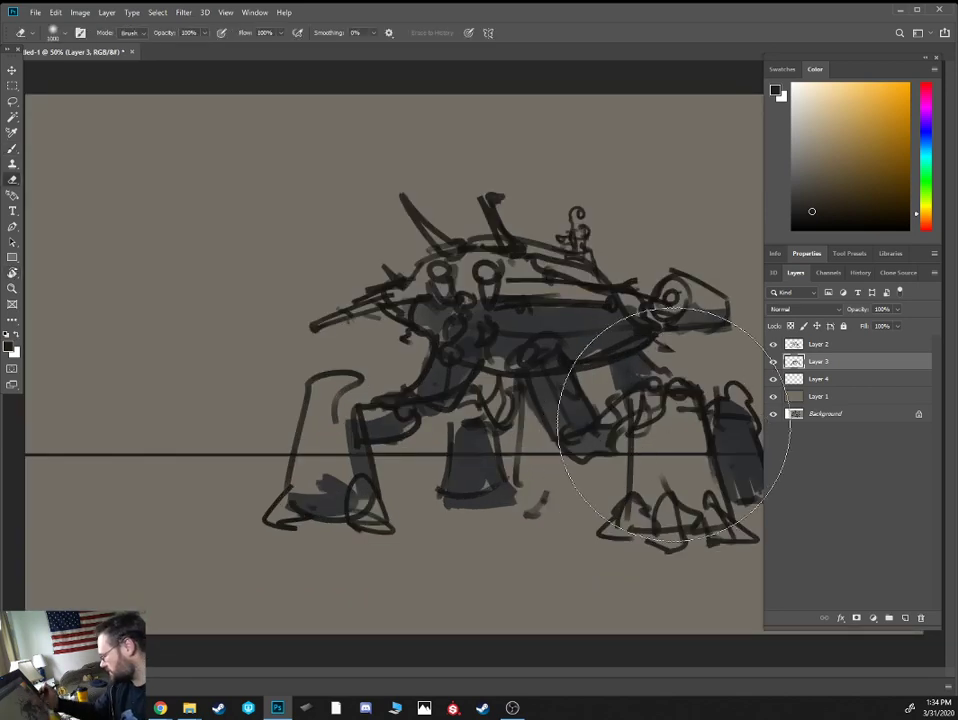
Toggle Layer 3's visibility to compare the full composition with and without the shading
{"action": "left_click", "coordinate": [773, 362]}
{"action": "left_click", "coordinate": [773, 362]}
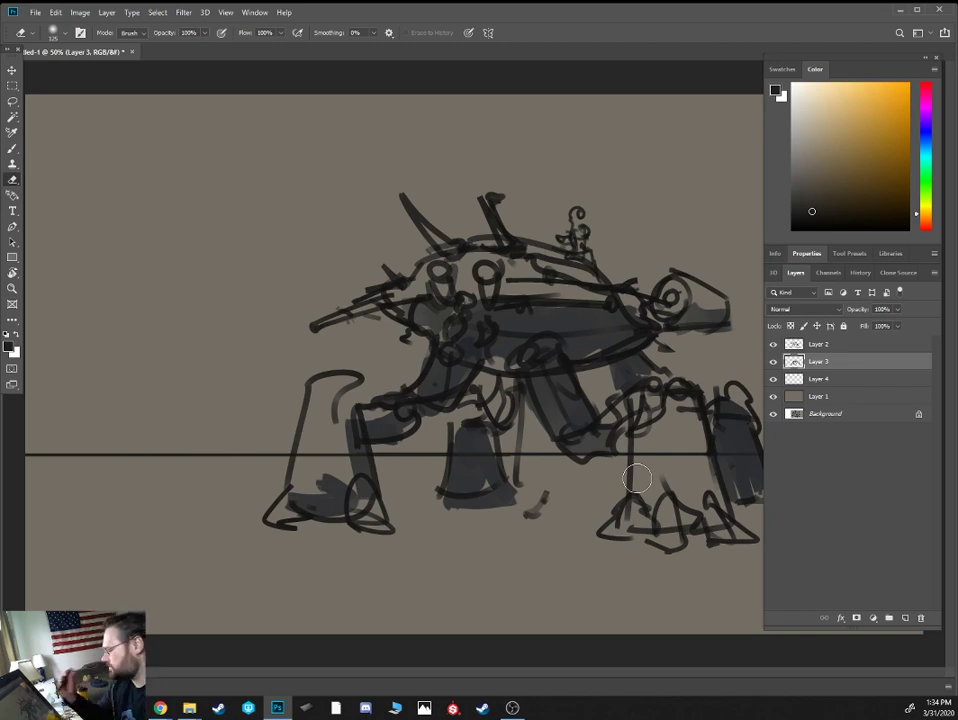
{"action": "left_click", "coordinate": [773, 362]}
{"action": "left_click", "coordinate": [773, 362]}
{"action": "key", "text": "ctrl+minus"}
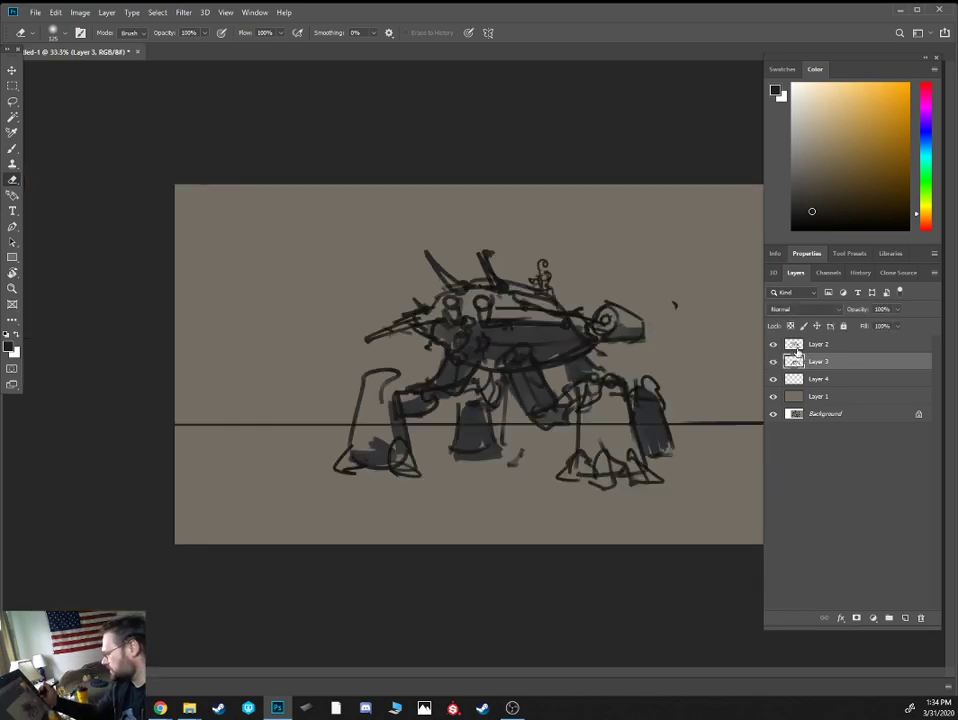
Toggle Layer 2's visibility to check which lines of the creature sketch it holds
{"action": "key", "text": "ctrl+plus"}
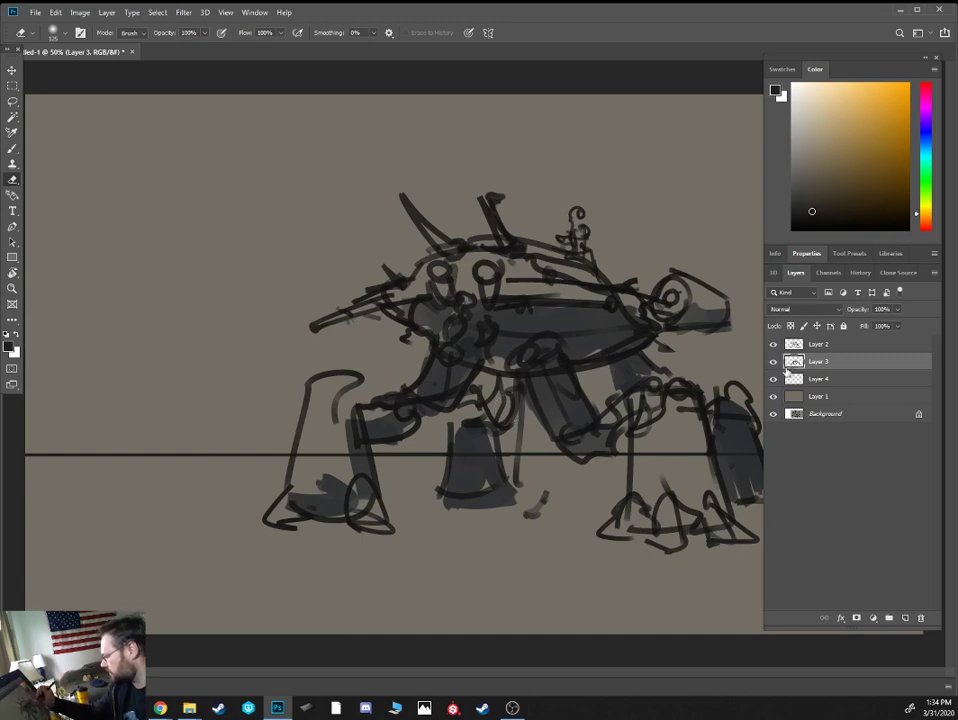
{"action": "left_click", "coordinate": [773, 345]}
{"action": "left_click", "coordinate": [773, 345]}
{"action": "left_click", "coordinate": [798, 346]}
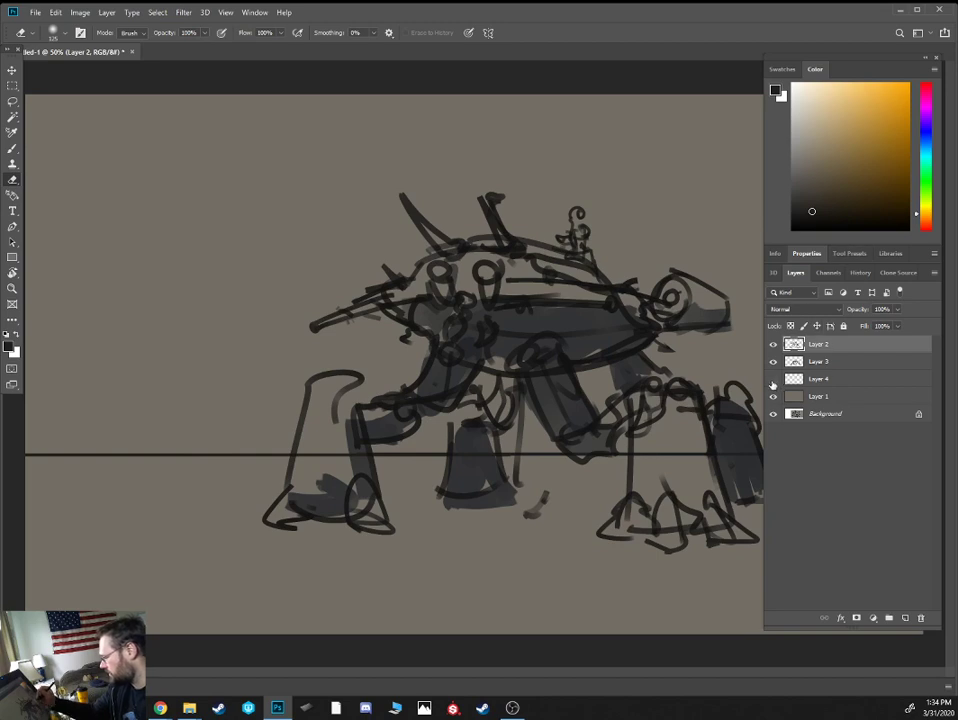
Fade the horizon line around the creature's hind legs on Layer 4 with the Eraser at 600 pixels
{"action": "left_click", "coordinate": [820, 379]}
{"action": "left_click", "coordinate": [899, 310]}
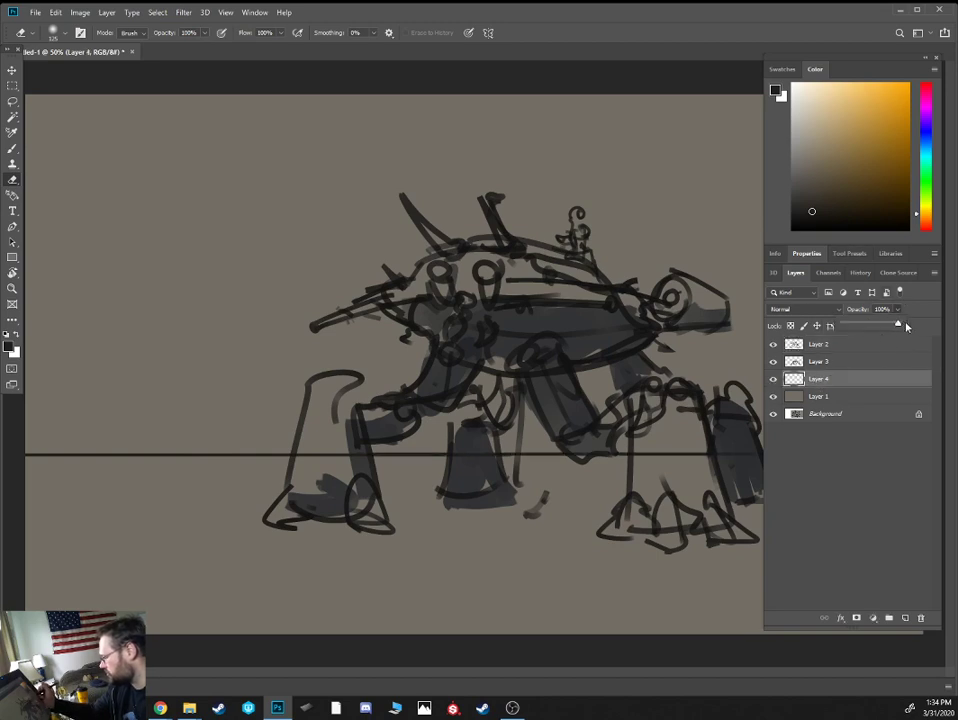
{"action": "left_click", "coordinate": [829, 384]}
{"action": "key", "text": "ctrl+minus"}
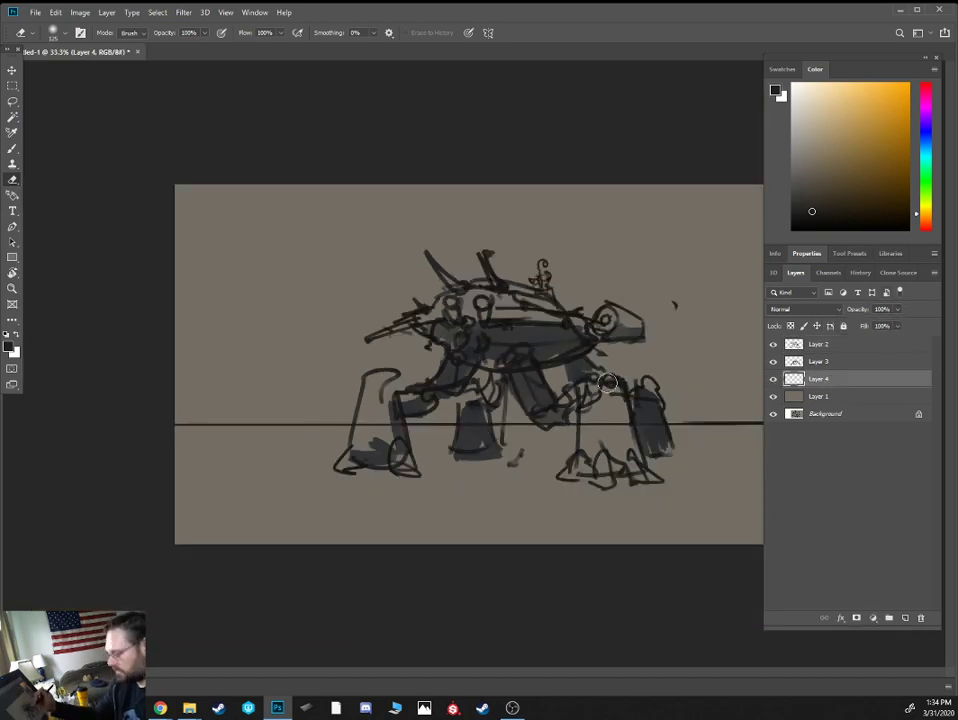
{"action": "key", "text": "bracketright"}
{"action": "key", "text": "bracketright"}
{"action": "key", "text": "bracketright"}
{"action": "key", "text": "bracketright"}
{"action": "key", "text": "bracketright"}
{"action": "key", "text": "bracketright"}
{"action": "key", "text": "bracketright"}
{"action": "key", "text": "bracketright"}
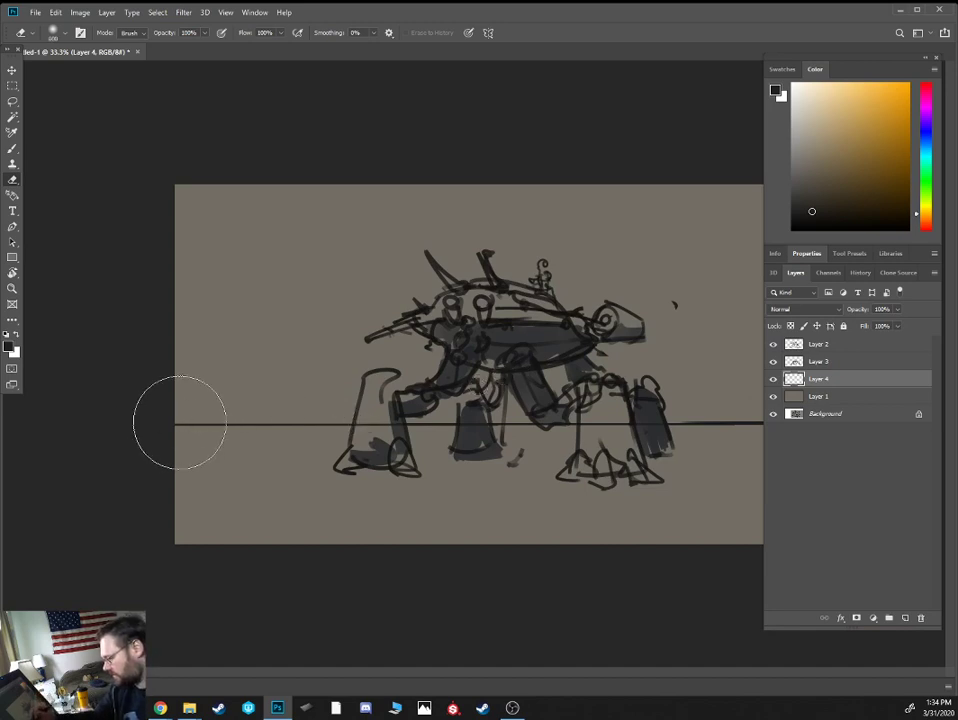
{"action": "mouse_move", "coordinate": [192, 418]}
{"action": "left_mouse_down"}
{"action": "mouse_move", "coordinate": [365, 400]}
{"action": "mouse_move", "coordinate": [686, 400]}
{"action": "left_mouse_up"}
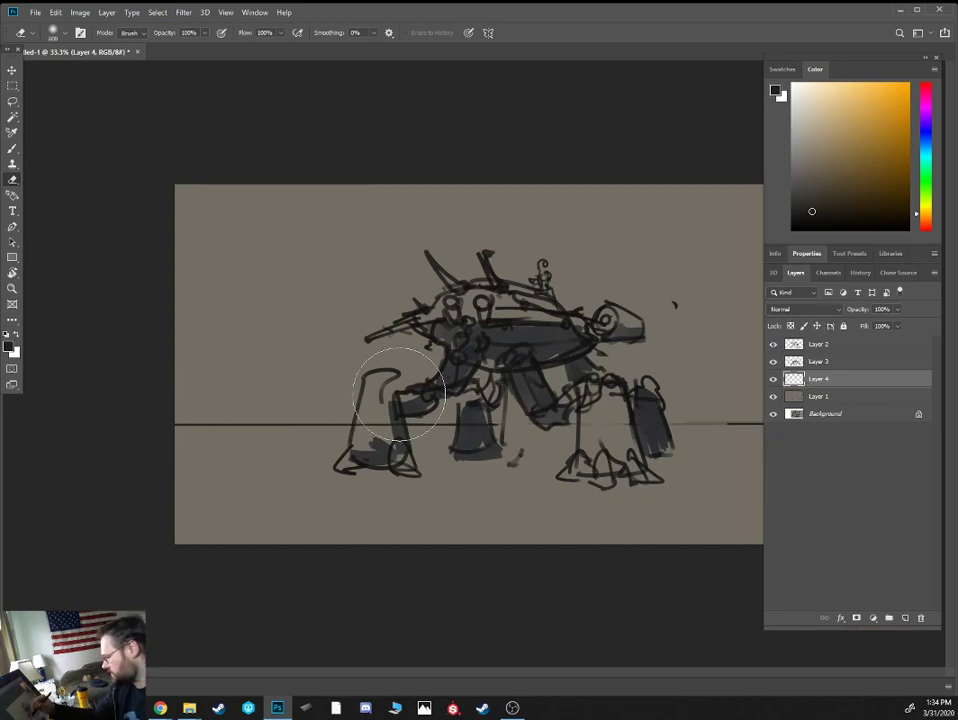
{"action": "left_click_drag", "start_coordinate": [111, 438], "coordinate": [740, 409]}
Fade the remaining outer parts of the horizon line on Layer 3, finishing with the Eraser at 150 pixels
{"action": "left_click", "coordinate": [775, 380]}
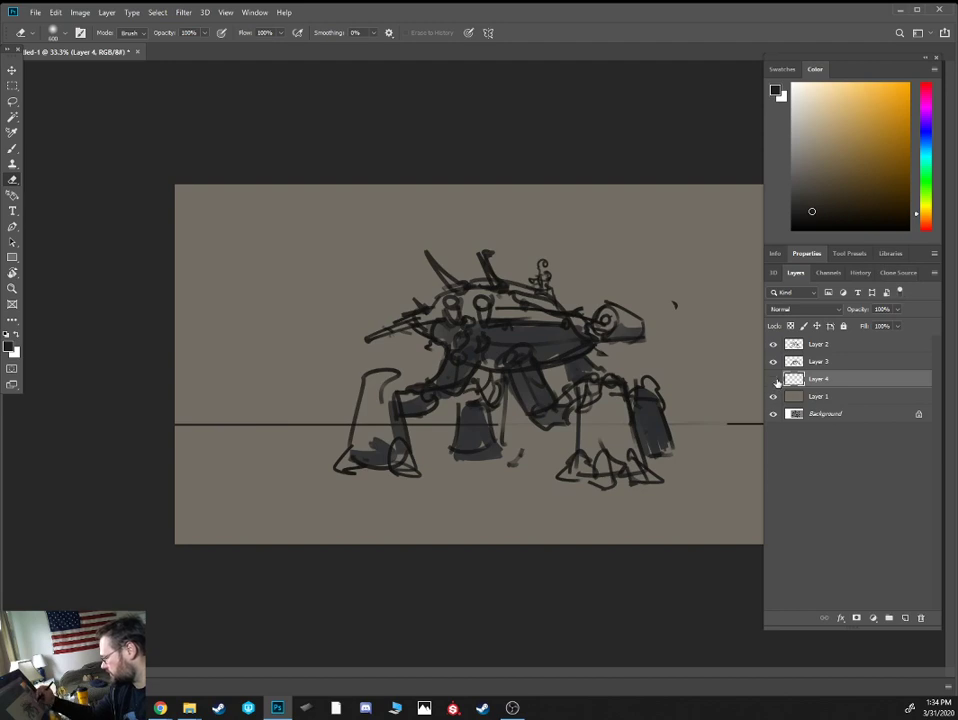
{"action": "left_click", "coordinate": [797, 362]}
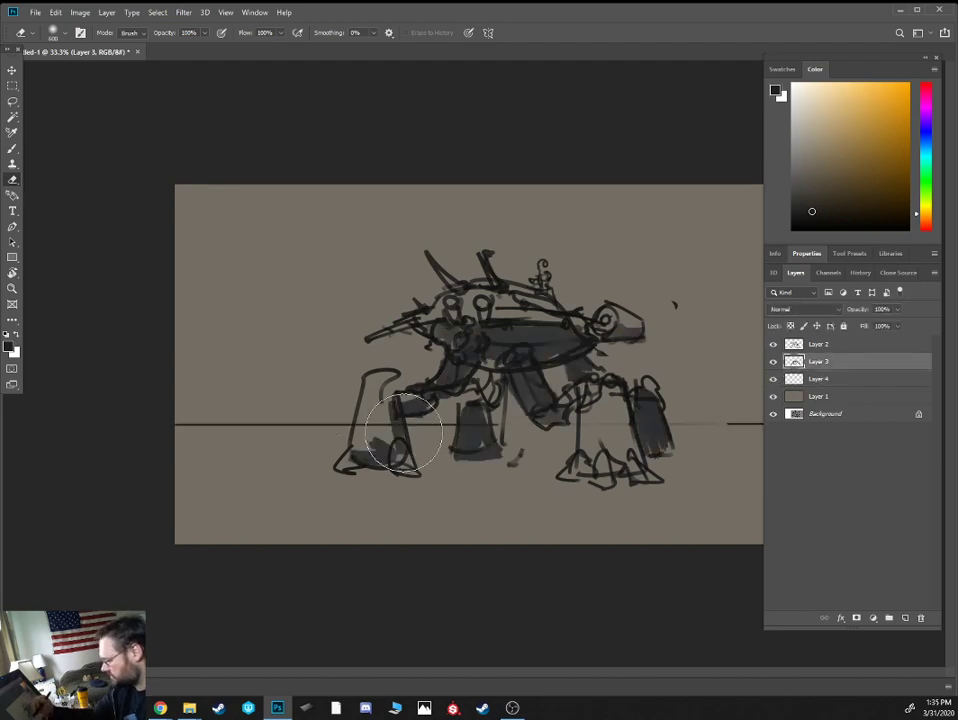
{"action": "mouse_move", "coordinate": [404, 432]}
{"action": "left_mouse_down"}
{"action": "mouse_move", "coordinate": [374, 423]}
{"action": "mouse_move", "coordinate": [424, 428]}
{"action": "mouse_move", "coordinate": [308, 440]}
{"action": "mouse_move", "coordinate": [274, 427]}
{"action": "mouse_move", "coordinate": [235, 434]}
{"action": "mouse_move", "coordinate": [501, 437]}
{"action": "left_mouse_up"}
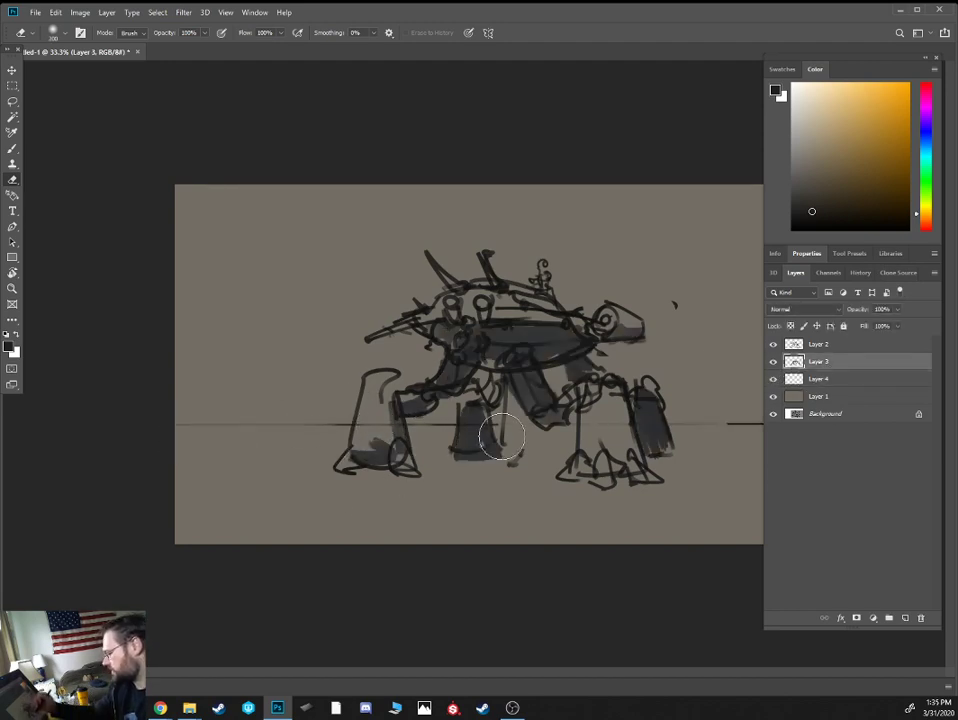
{"action": "key", "text": "ctrl+z"}
{"action": "key", "text": "bracketleft"}
{"action": "key", "text": "bracketleft"}
{"action": "key", "text": "bracketleft"}
{"action": "left_click_drag", "start_coordinate": [722, 419], "coordinate": [738, 425]}
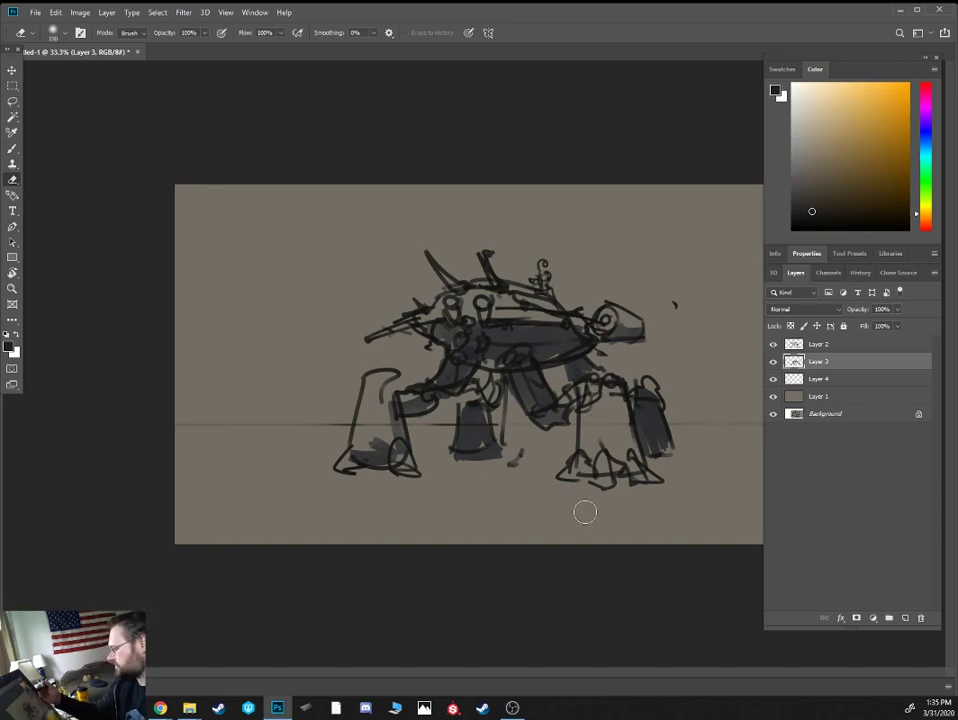
Select Layer 4 and undock the drawing into a floating window clear of the tools and panels
{"action": "left_click", "coordinate": [818, 379]}
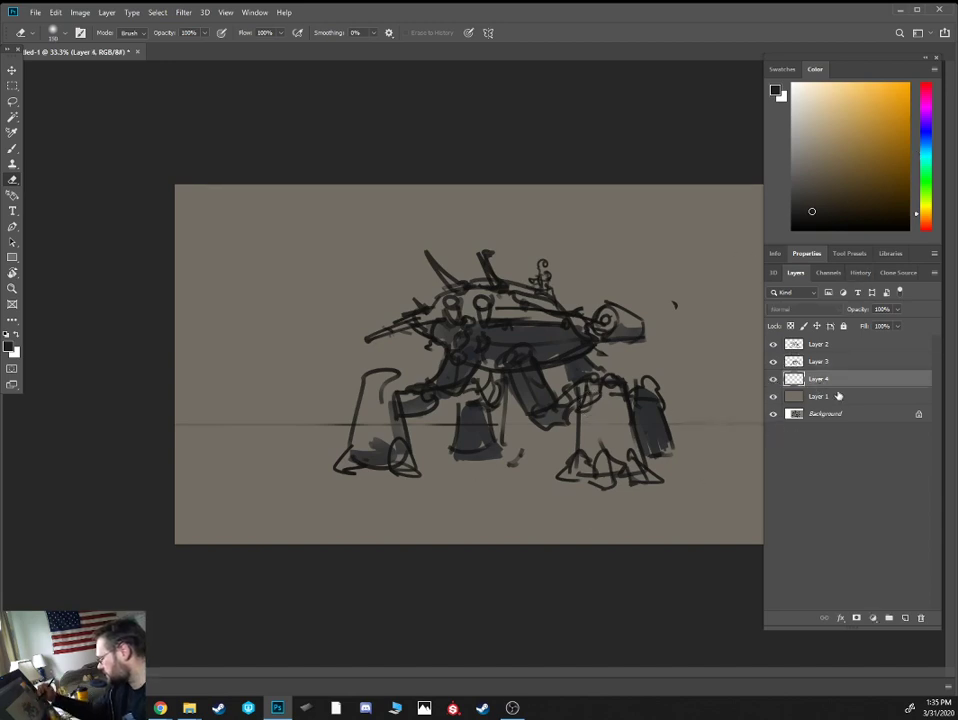
{"action": "left_click_drag", "start_coordinate": [70, 51], "coordinate": [79, 94]}
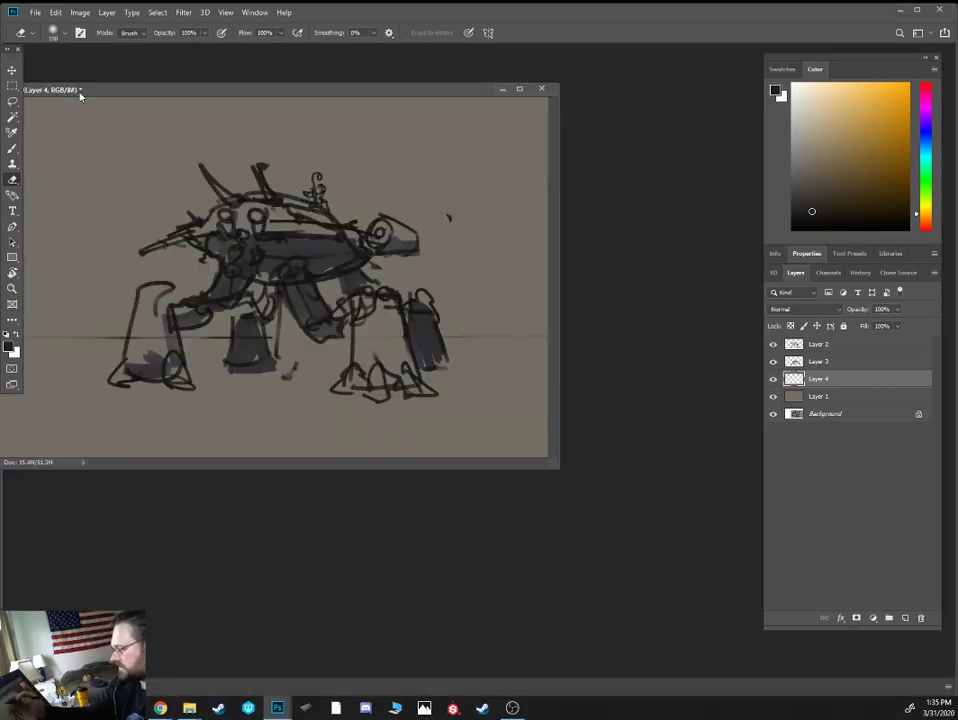
{"action": "left_click_drag", "start_coordinate": [413, 91], "coordinate": [499, 143]}
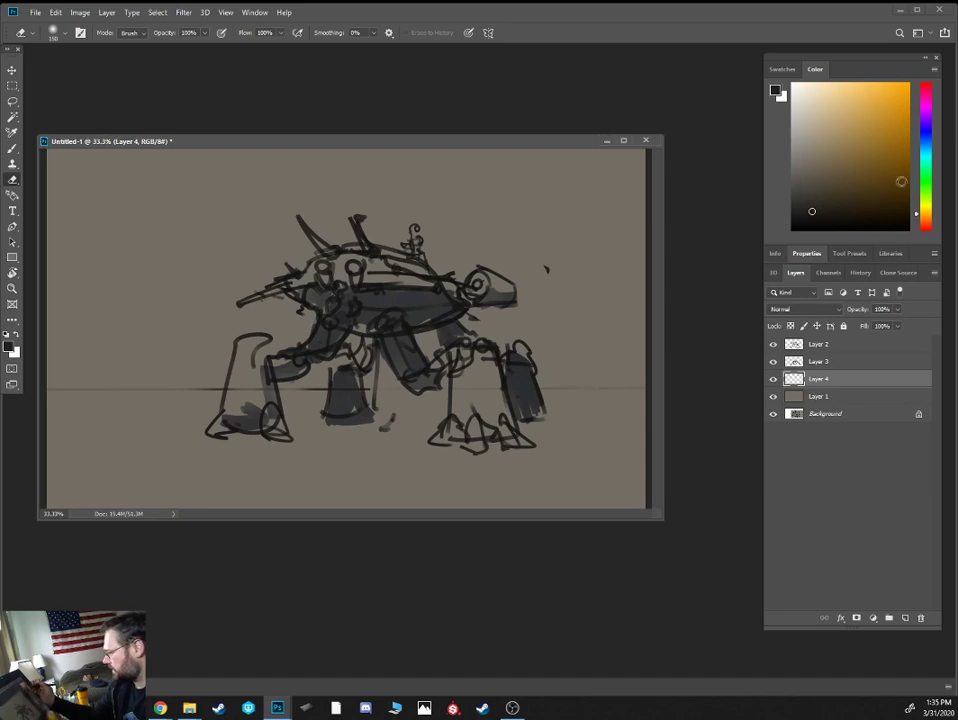
Choose a muted blue foreground colour and add a new layer directly above Layer 4
{"action": "left_click_drag", "start_coordinate": [925, 140], "coordinate": [925, 145]}
{"action": "left_click", "coordinate": [847, 135]}
{"action": "key", "text": "bracketleft"}
{"action": "key", "text": "bracketleft"}
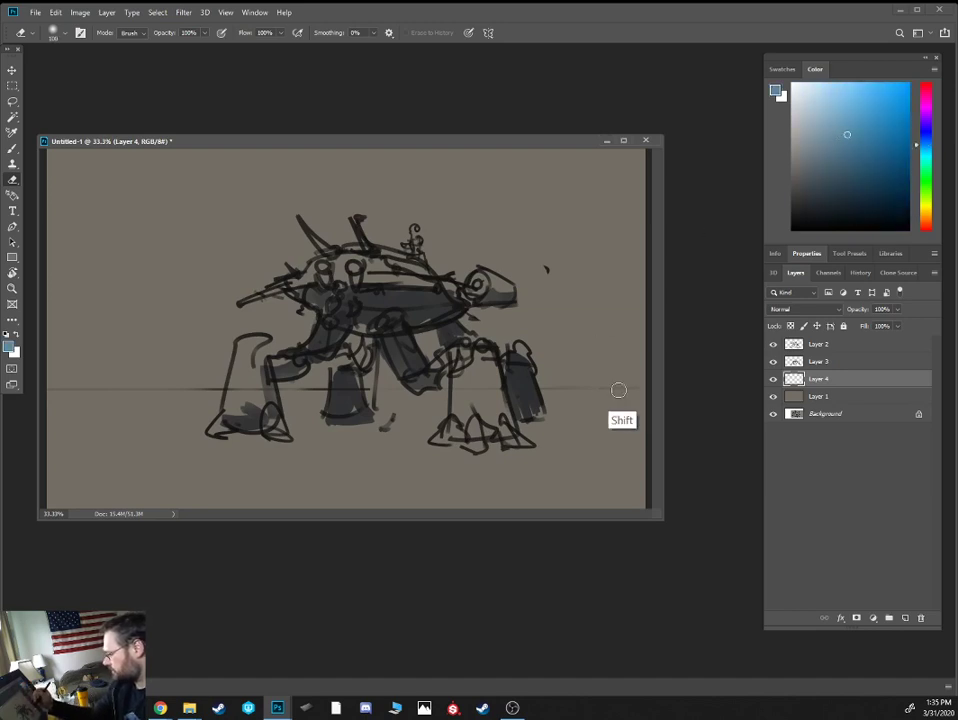
{"action": "left_click", "coordinate": [906, 619]}
{"action": "key", "text": "9"}
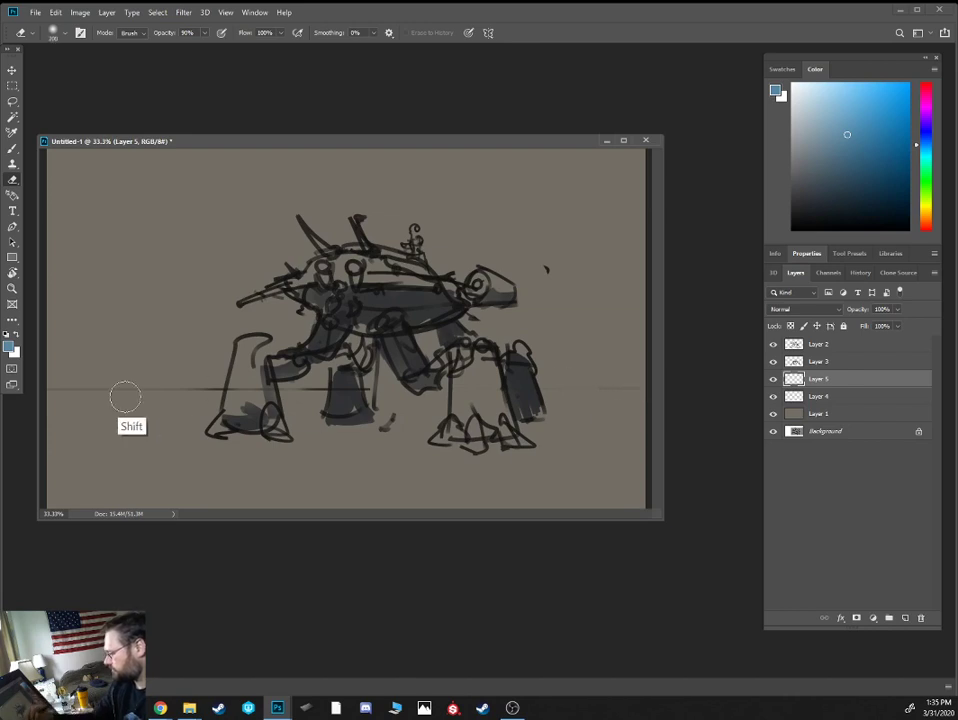
{"action": "left_click", "coordinate": [841, 151]}
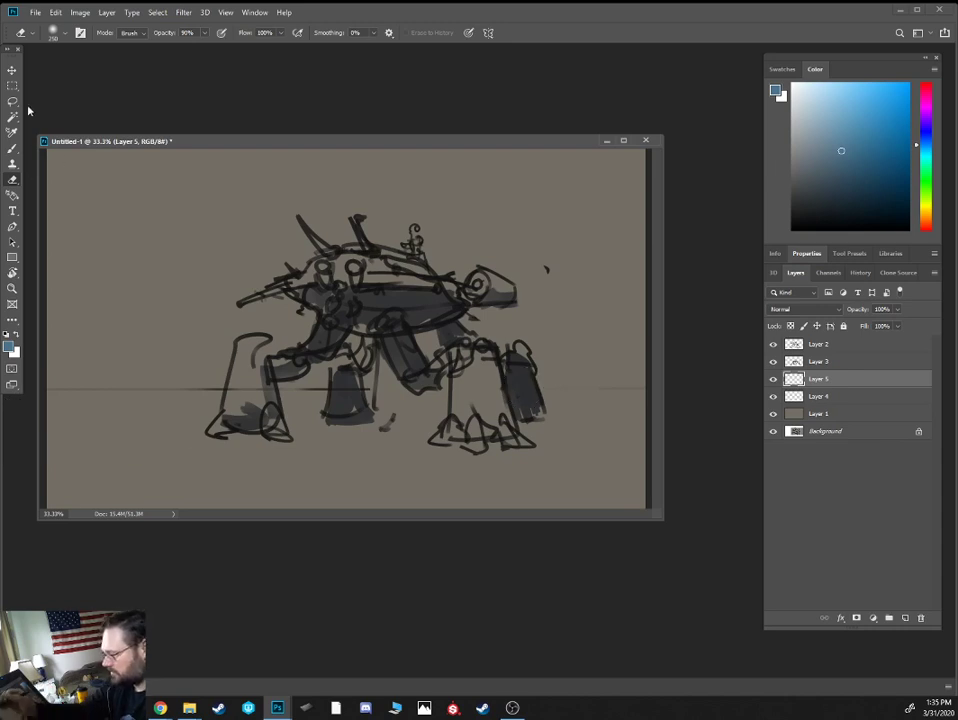
Paint a muted blue sky across the canvas on Layer 5 with the Soft Round Pressure Opacity brush, enlarged to 600 pixels
{"action": "left_click", "coordinate": [12, 148]}
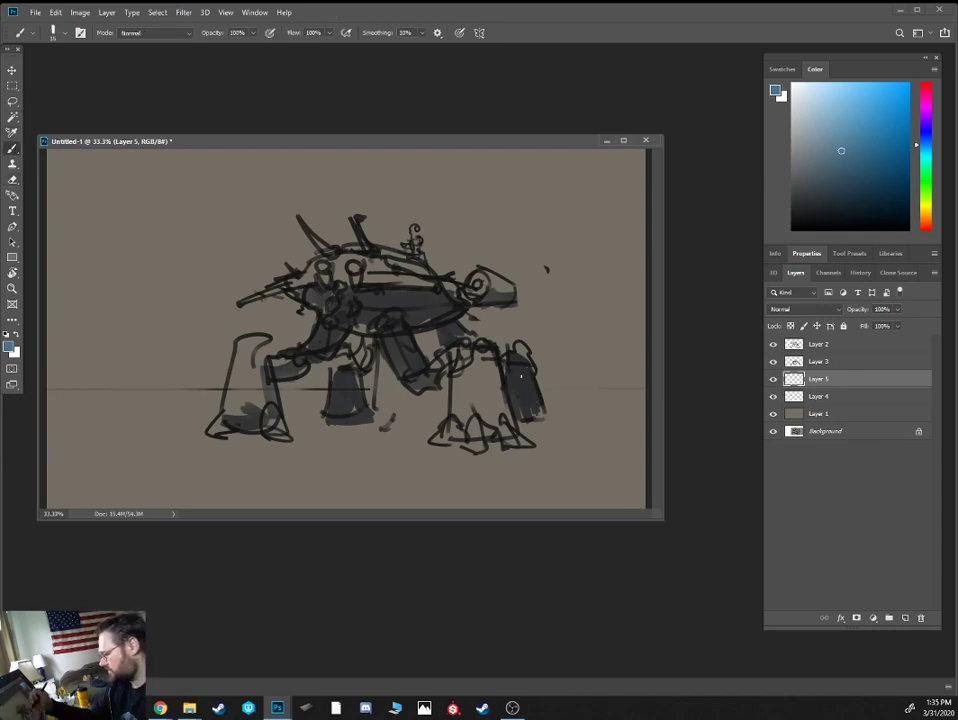
{"action": "right_click", "coordinate": [533, 274]}
{"action": "left_click", "coordinate": [610, 472]}
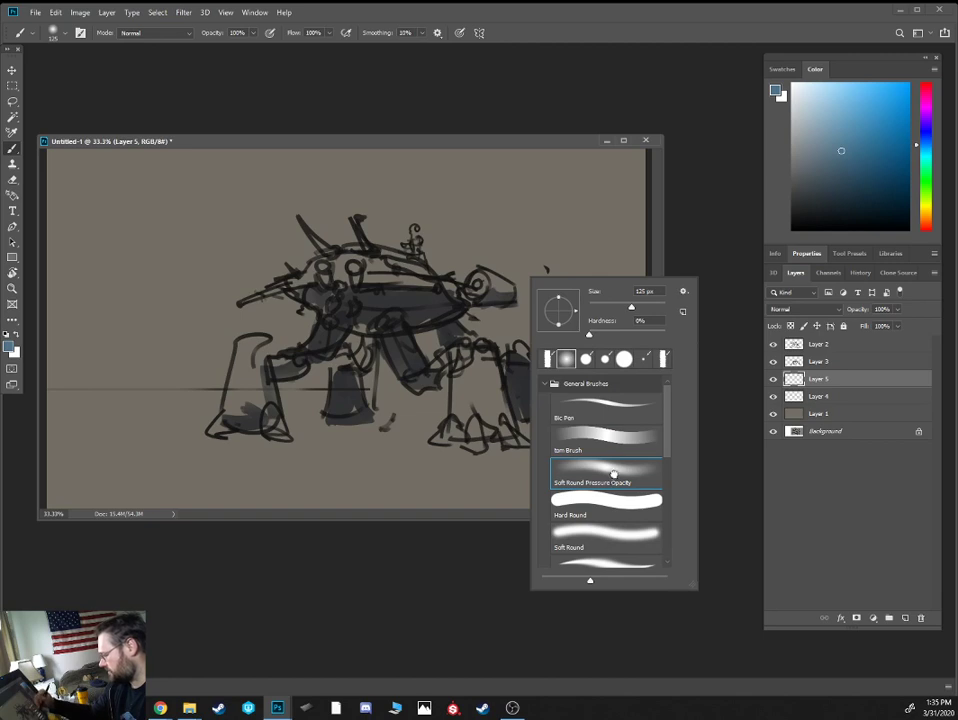
{"action": "left_click", "coordinate": [613, 209]}
{"action": "key", "text": "bracketright"}
{"action": "key", "text": "bracketright"}
{"action": "key", "text": "bracketright"}
{"action": "key", "text": "bracketright"}
{"action": "key", "text": "bracketright"}
{"action": "key", "text": "bracketright"}
{"action": "key", "text": "bracketright"}
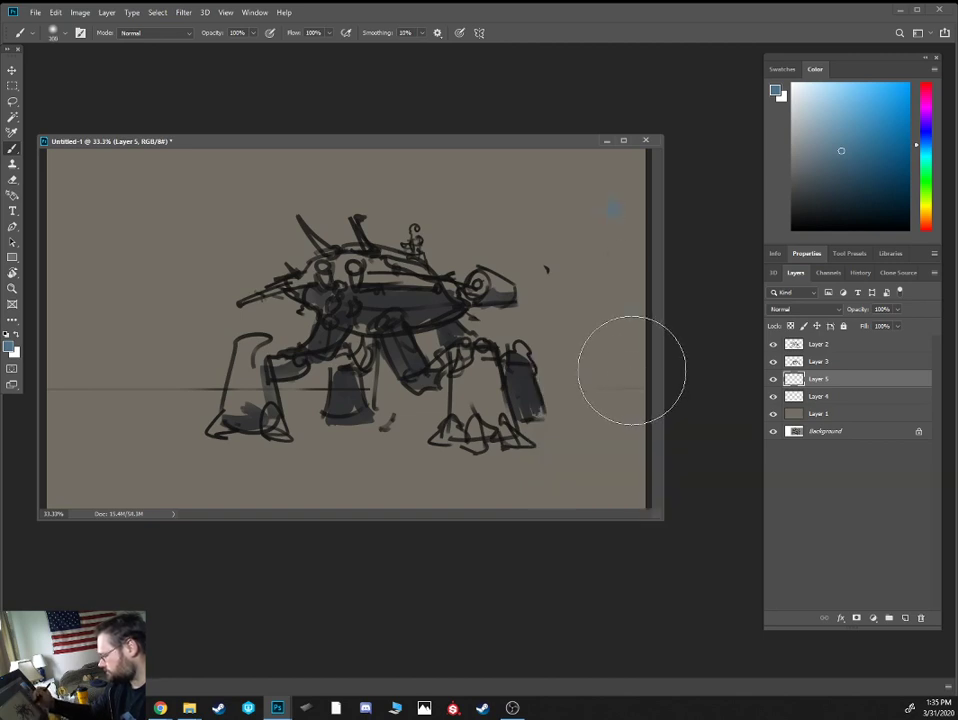
{"action": "left_click_drag", "start_coordinate": [631, 370], "coordinate": [8, 374]}
{"action": "mouse_move", "coordinate": [601, 310]}
{"action": "left_mouse_down"}
{"action": "mouse_move", "coordinate": [110, 295]}
{"action": "mouse_move", "coordinate": [417, 227]}
{"action": "mouse_move", "coordinate": [592, 231]}
{"action": "mouse_move", "coordinate": [708, 203]}
{"action": "mouse_move", "coordinate": [361, 226]}
{"action": "left_mouse_up"}
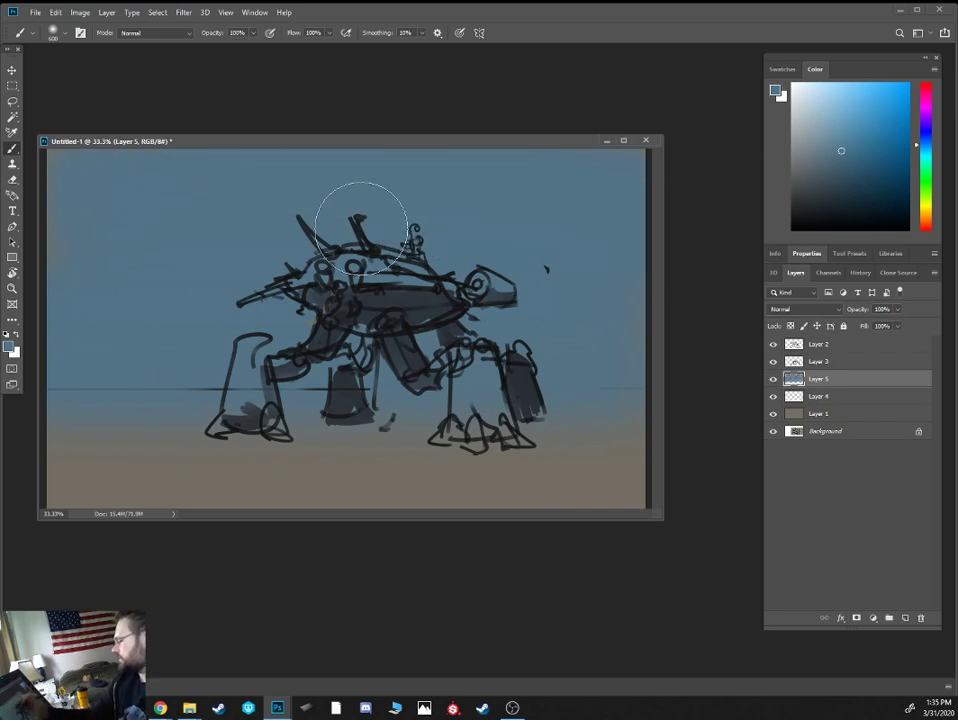
Paint soft muted green ground patches below the horizon, starting with the brush at 400 pixels
{"action": "left_click", "coordinate": [925, 185]}
{"action": "left_click", "coordinate": [837, 154]}
{"action": "key", "text": "bracketleft"}
{"action": "key", "text": "bracketleft"}
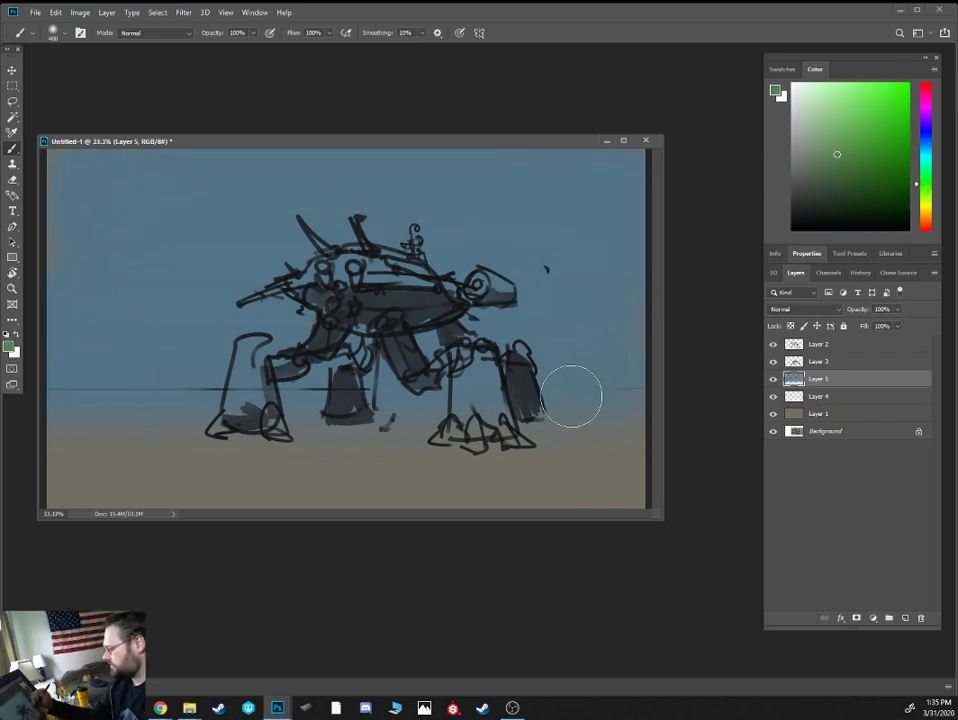
{"action": "mouse_move", "coordinate": [571, 397]}
{"action": "left_mouse_down"}
{"action": "mouse_move", "coordinate": [607, 398]}
{"action": "mouse_move", "coordinate": [102, 431]}
{"action": "mouse_move", "coordinate": [527, 409]}
{"action": "mouse_move", "coordinate": [112, 450]}
{"action": "left_mouse_up"}
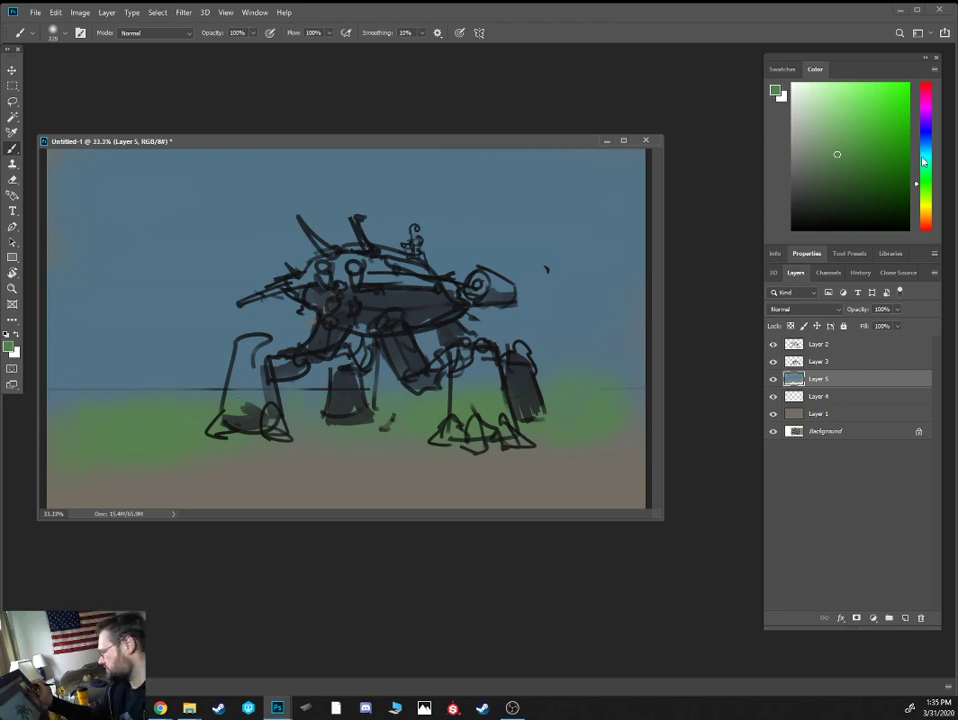
Paint a short dark blue streak on the green ground behind the creature with the brush at 90 pixels
{"action": "left_click_drag", "start_coordinate": [923, 158], "coordinate": [923, 140]}
{"action": "key", "text": "bracketleft"}
{"action": "key", "text": "bracketleft"}
{"action": "key", "text": "bracketleft"}
{"action": "key", "text": "bracketleft"}
{"action": "key", "text": "bracketleft"}
{"action": "key", "text": "bracketleft"}
{"action": "key", "text": "bracketleft"}
{"action": "key", "text": "bracketleft"}
{"action": "key", "text": "bracketleft"}
{"action": "key", "text": "bracketleft"}
{"action": "left_click_drag", "start_coordinate": [556, 408], "coordinate": [607, 405]}
{"action": "left_click", "coordinate": [849, 185]}
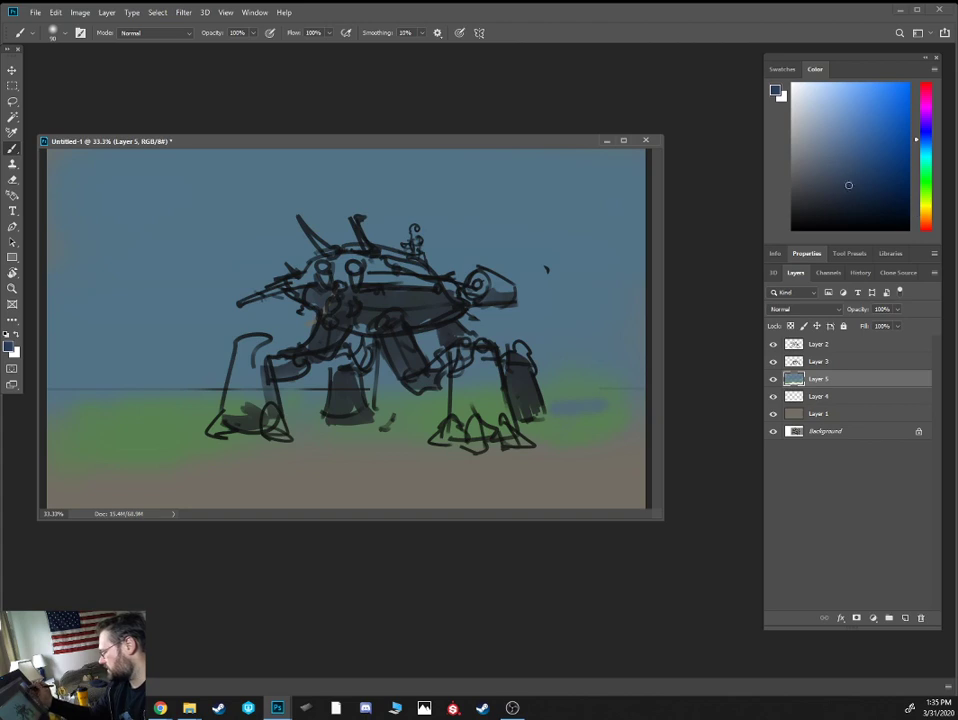
Paint a dark brown rock shape on the horizon near the canvas's left edge with the brush at 80 pixels
{"action": "left_click", "coordinate": [925, 210]}
{"action": "left_click", "coordinate": [837, 196]}
{"action": "mouse_move", "coordinate": [130, 408]}
{"action": "left_mouse_down"}
{"action": "mouse_move", "coordinate": [162, 397]}
{"action": "mouse_move", "coordinate": [91, 420]}
{"action": "mouse_move", "coordinate": [49, 420]}
{"action": "mouse_move", "coordinate": [105, 405]}
{"action": "left_mouse_up"}
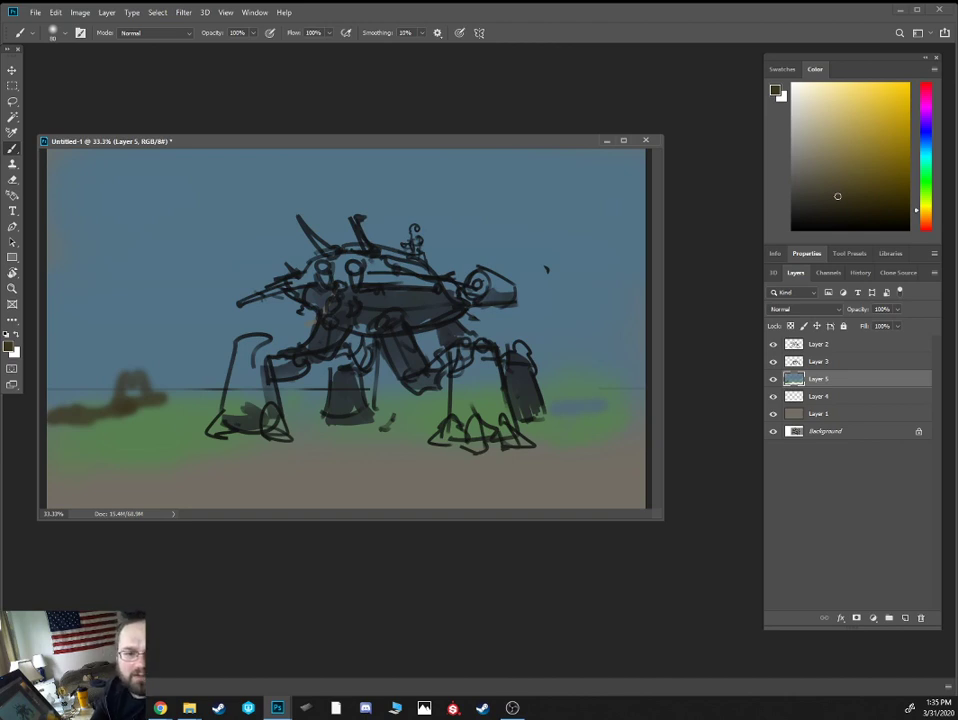
Switch to the Photos app and examine the surf and rocks in West Coast 2020 photo 44 up close
{"action": "key", "text": "alt+Tab"}
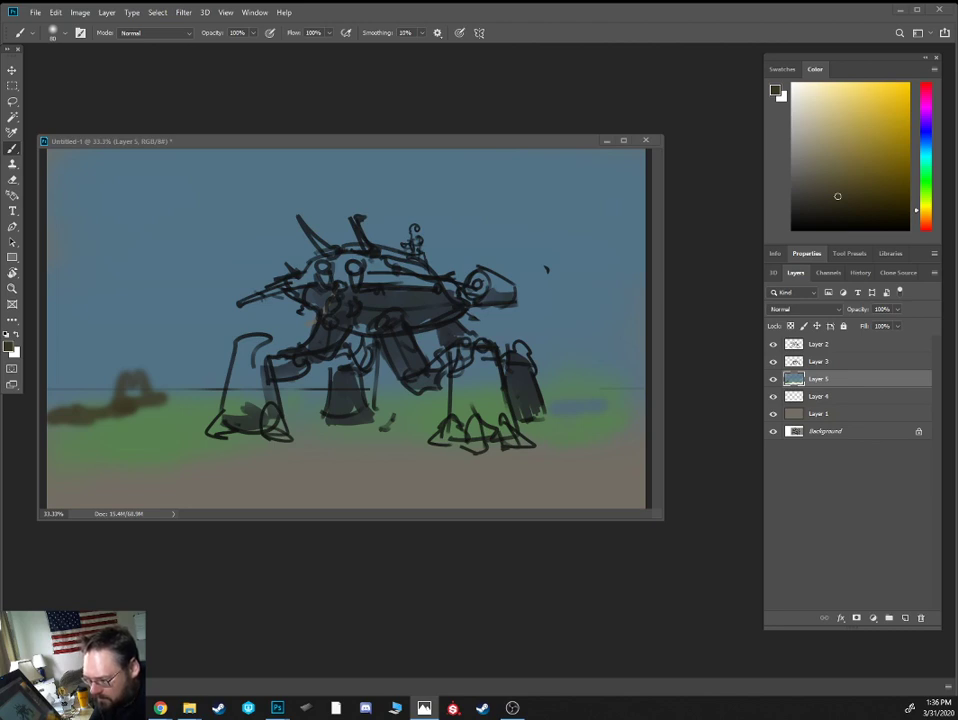
{"action": "left_click_drag", "start_coordinate": [0, 200], "coordinate": [408, 17]}
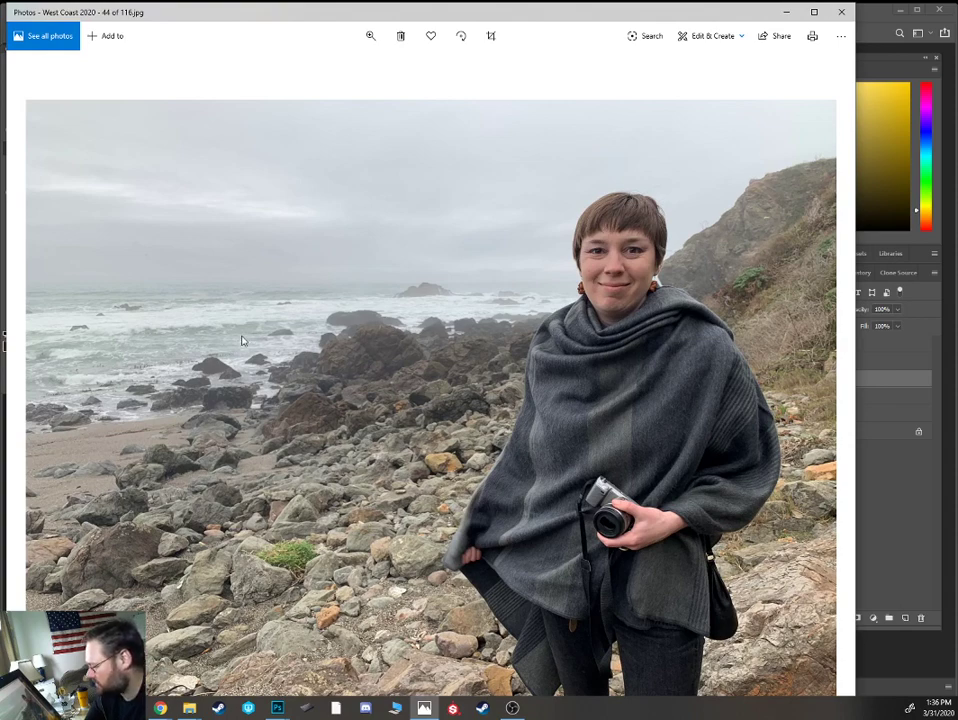
{"action": "scroll", "coordinate": [226, 335], "scroll_direction": "up", "scroll_amount": 3}
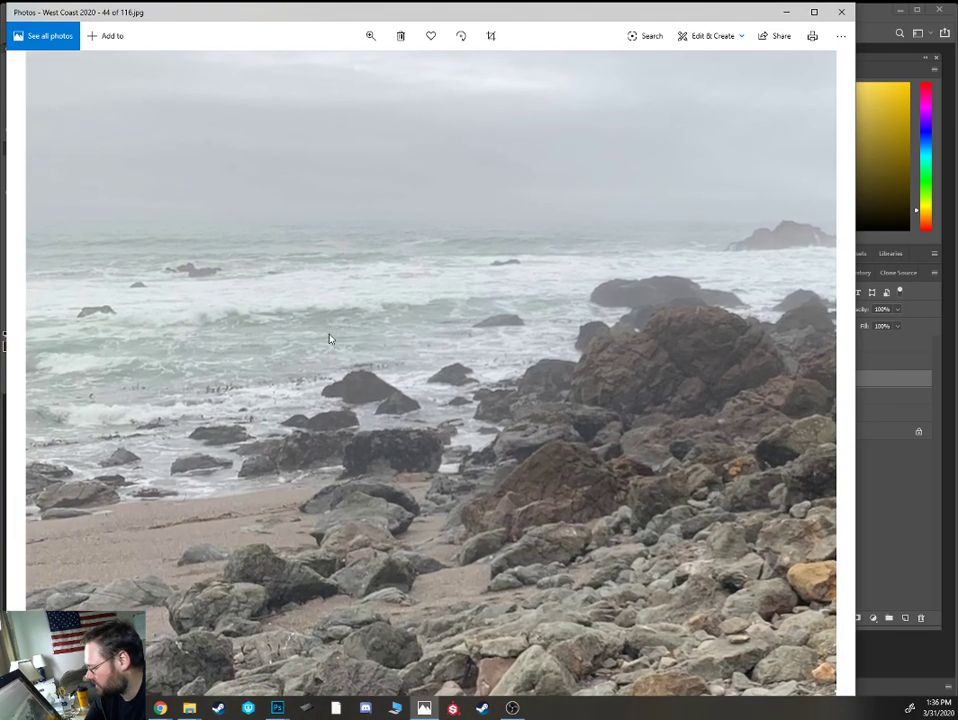
{"action": "left_click_drag", "start_coordinate": [342, 327], "coordinate": [375, 332]}
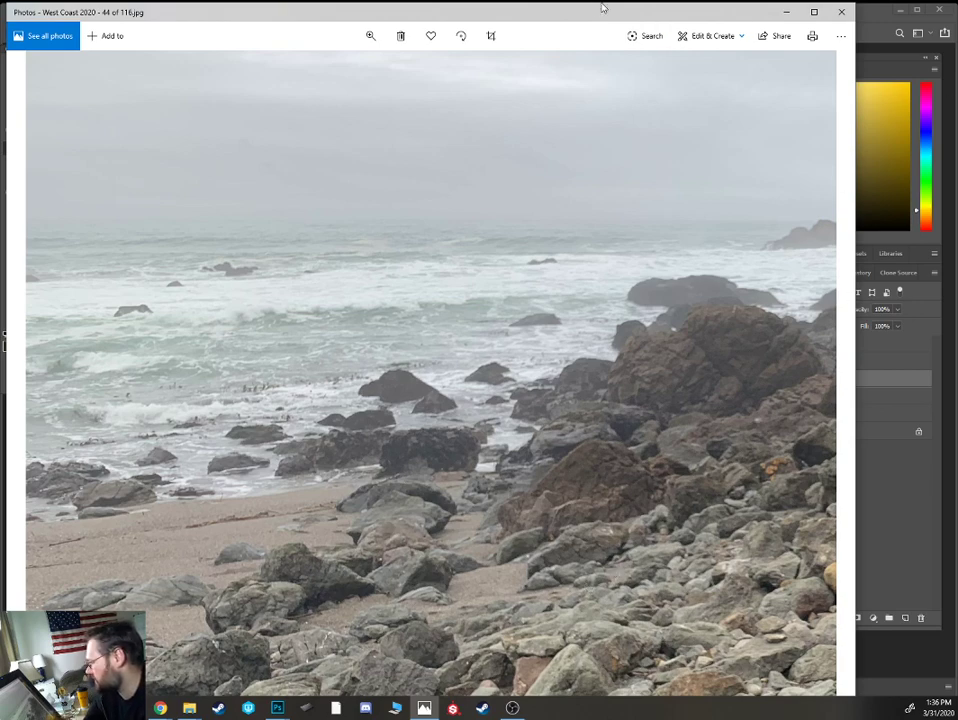
Look through West Coast 2020 photos 45 to 56 for colour and texture reference
{"action": "left_click_drag", "start_coordinate": [604, 6], "coordinate": [609, 101]}
{"action": "scroll", "coordinate": [511, 274], "scroll_direction": "down", "scroll_amount": 2}
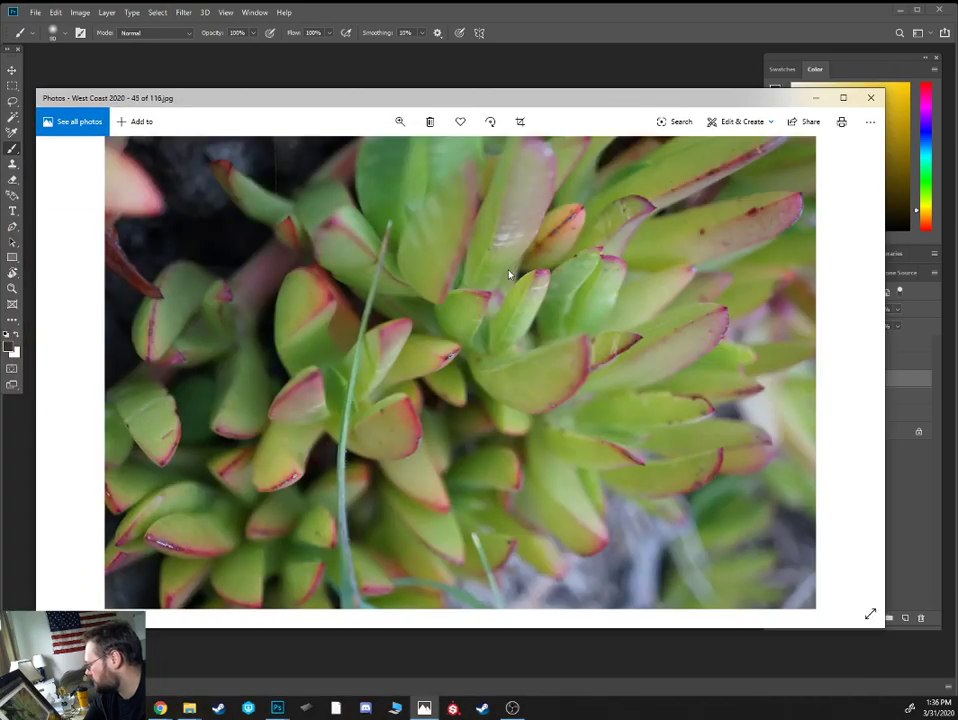
{"action": "scroll", "coordinate": [380, 203], "scroll_direction": "down", "scroll_amount": 1}
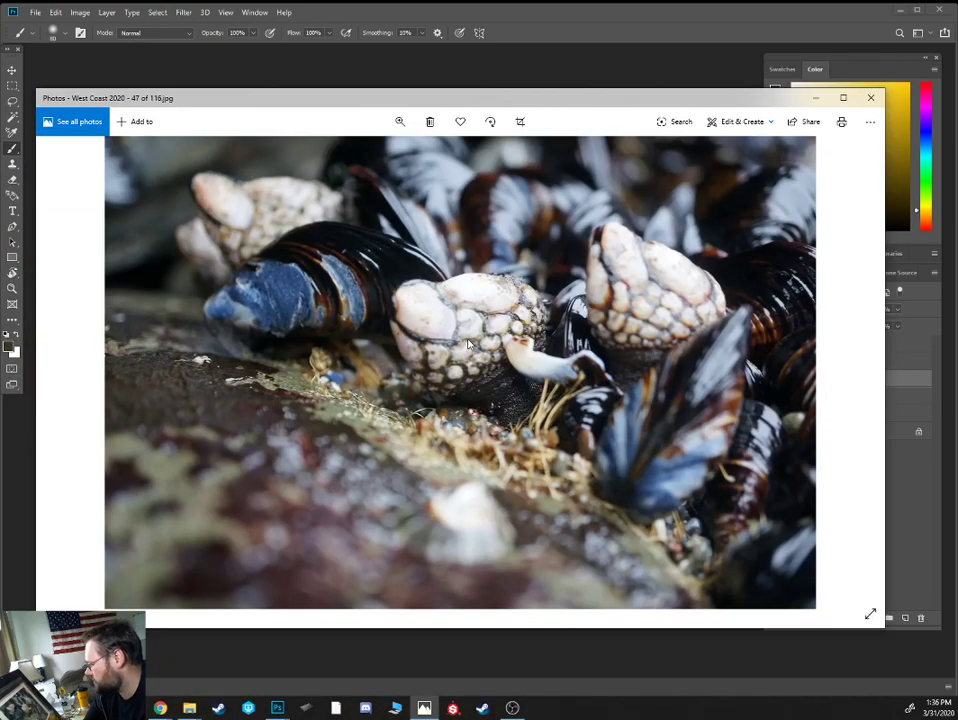
{"action": "scroll", "coordinate": [352, 258], "scroll_direction": "up", "scroll_amount": 1}
{"action": "scroll", "coordinate": [438, 400], "scroll_direction": "up", "scroll_amount": 1}
{"action": "scroll", "coordinate": [435, 402], "scroll_direction": "down", "scroll_amount": 1}
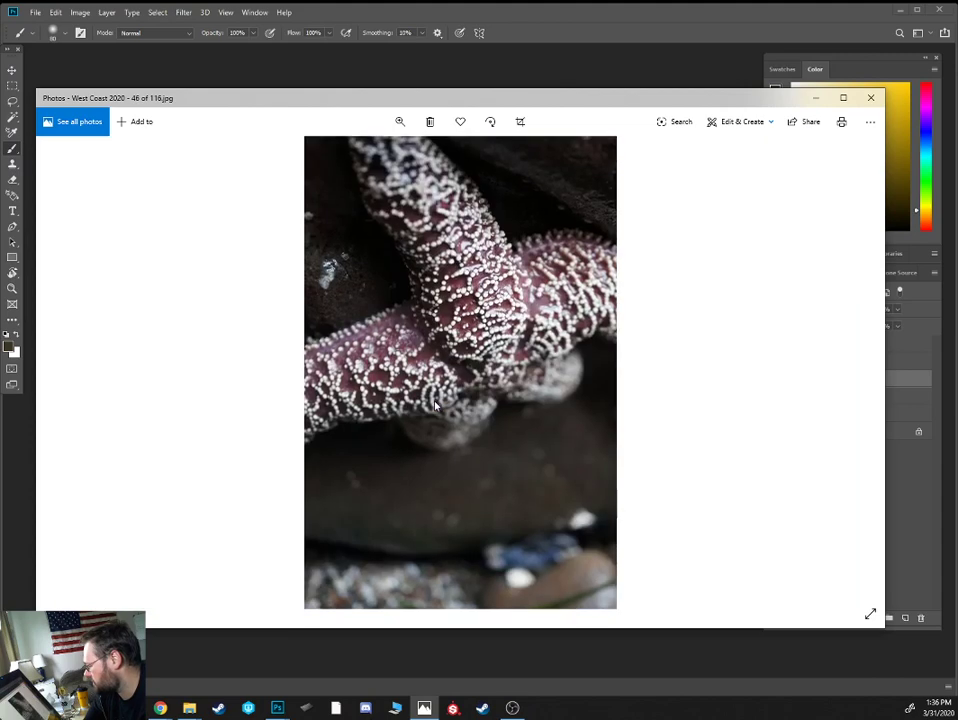
{"action": "scroll", "coordinate": [435, 405], "scroll_direction": "down", "scroll_amount": 1}
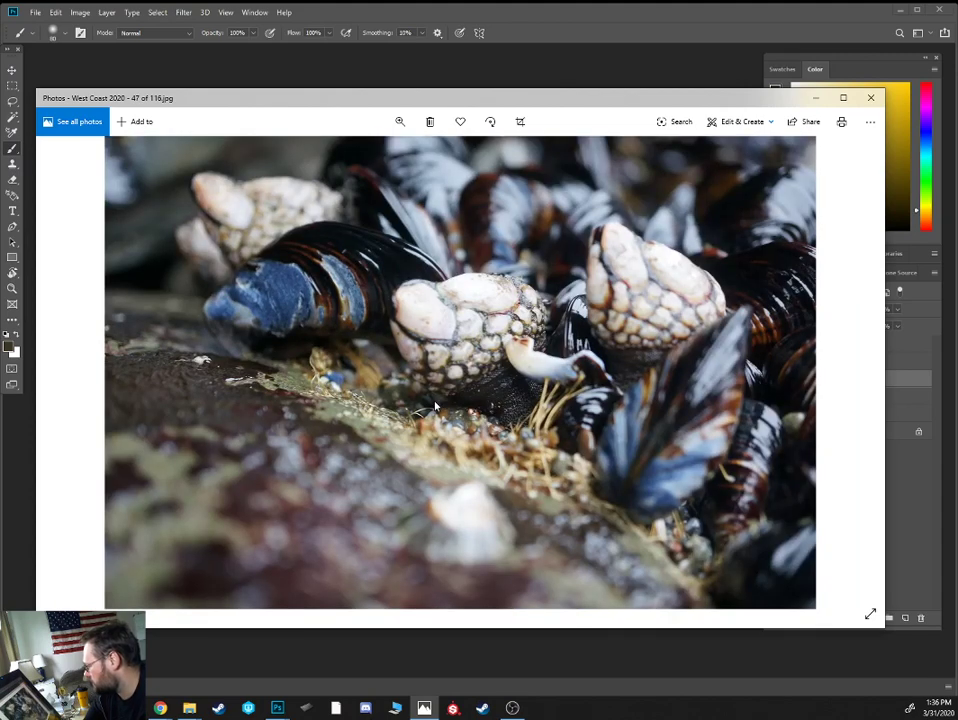
{"action": "scroll", "coordinate": [434, 406], "scroll_direction": "down", "scroll_amount": 1}
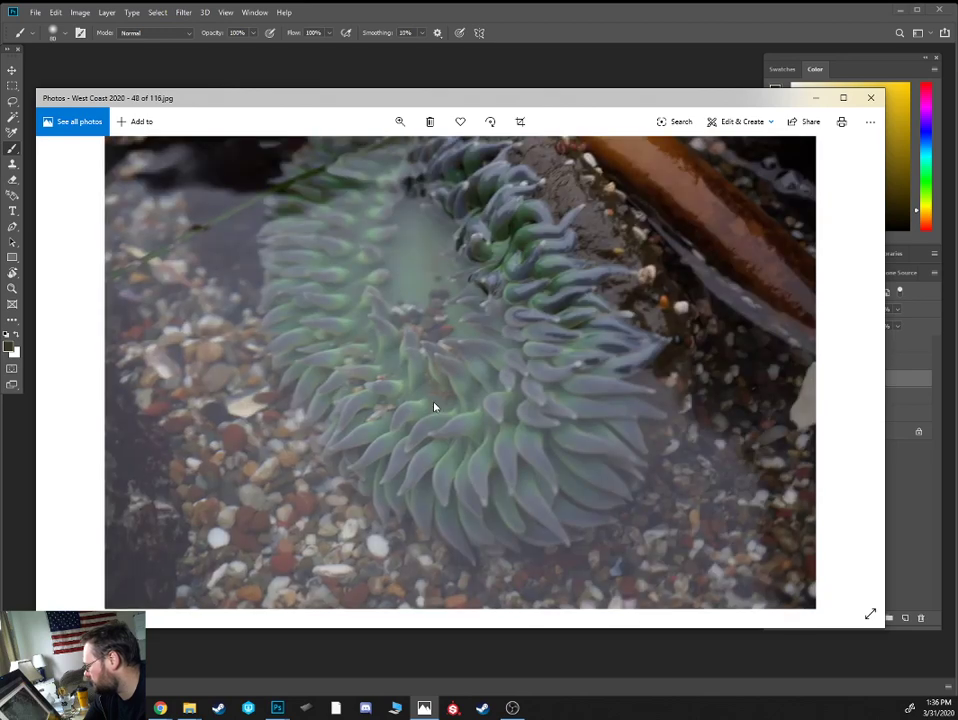
{"action": "scroll", "coordinate": [434, 406], "scroll_direction": "down", "scroll_amount": 1}
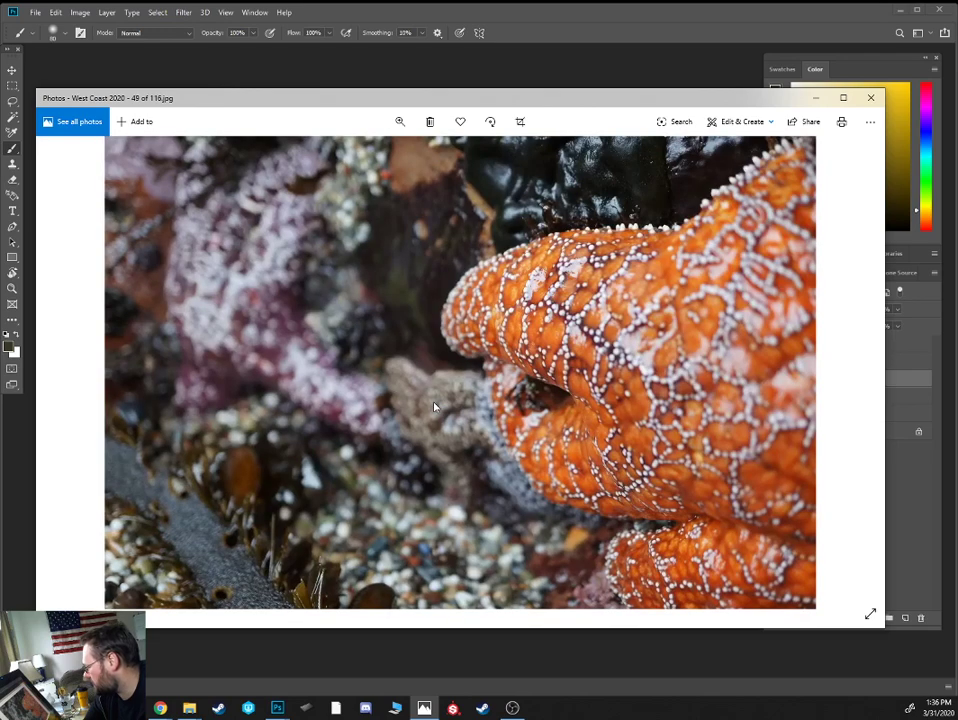
{"action": "scroll", "coordinate": [434, 406], "scroll_direction": "down", "scroll_amount": 1}
{"action": "scroll", "coordinate": [434, 406], "scroll_direction": "down", "scroll_amount": 1}
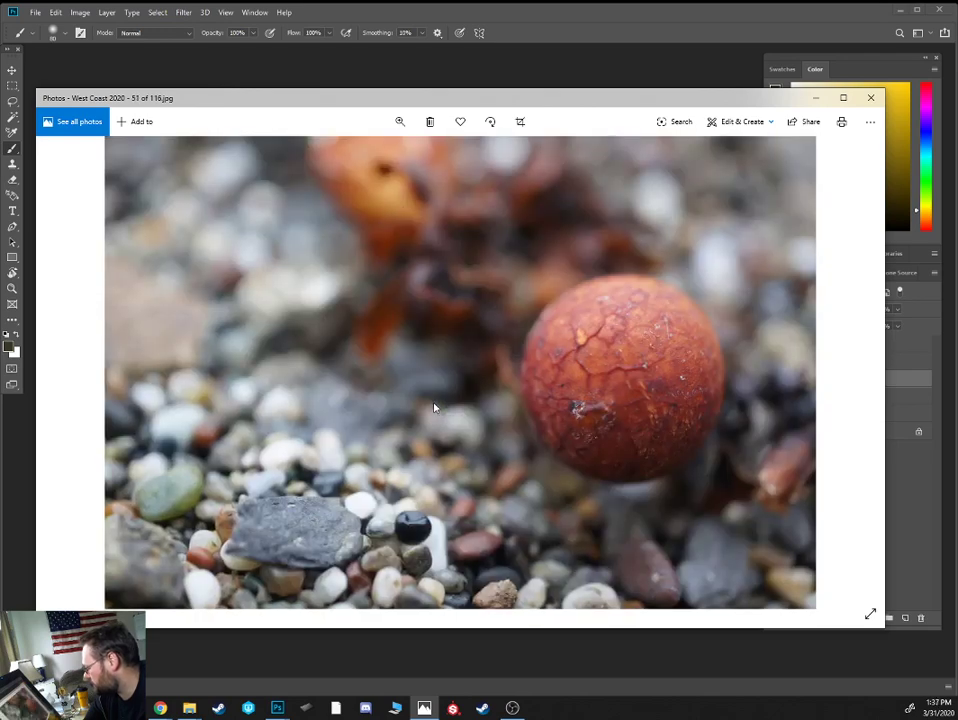
{"action": "scroll", "coordinate": [434, 406], "scroll_direction": "down", "scroll_amount": 3}
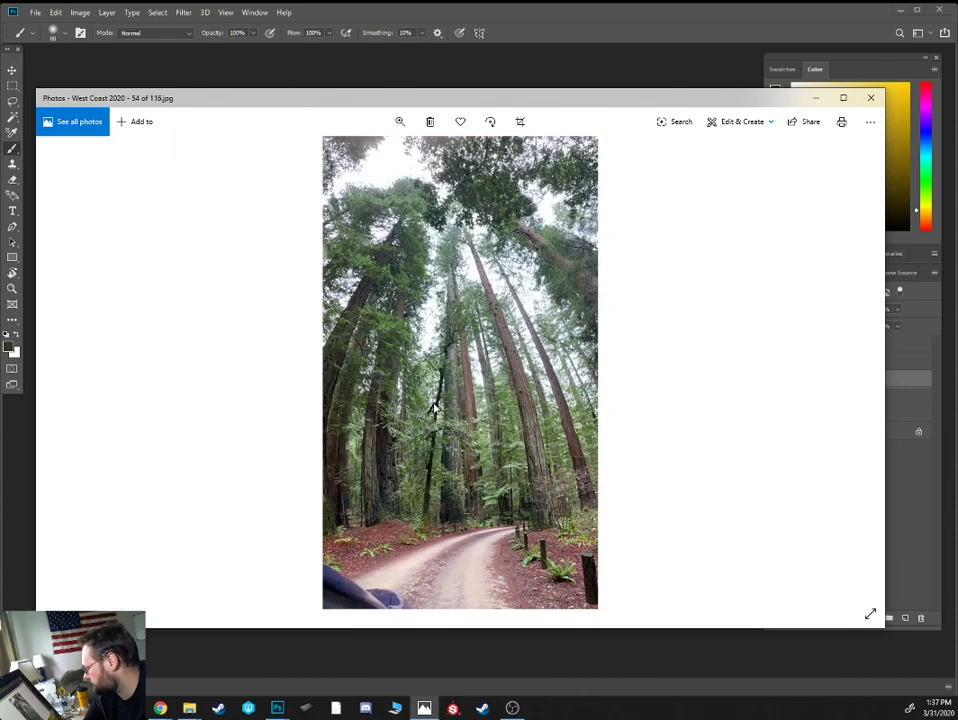
{"action": "scroll", "coordinate": [434, 406], "scroll_direction": "down", "scroll_amount": 2}
{"action": "scroll", "coordinate": [434, 406], "scroll_direction": "up", "scroll_amount": 1}
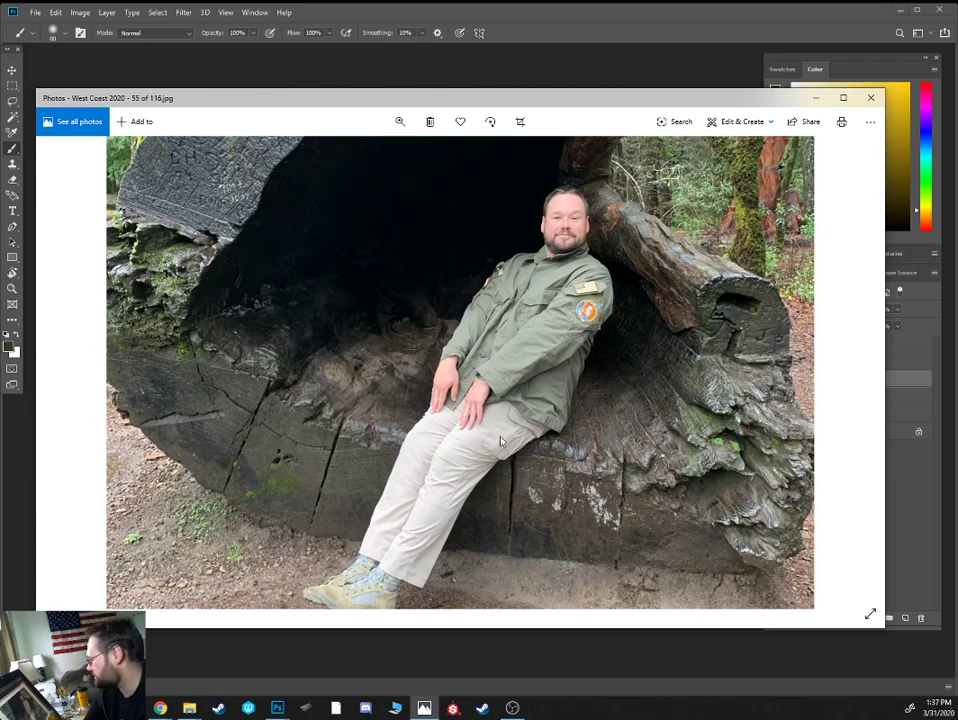
Return to West Coast 2020 photo 44 and move the Photos window out of the way
{"action": "scroll", "coordinate": [501, 441], "scroll_direction": "up", "scroll_amount": 10}
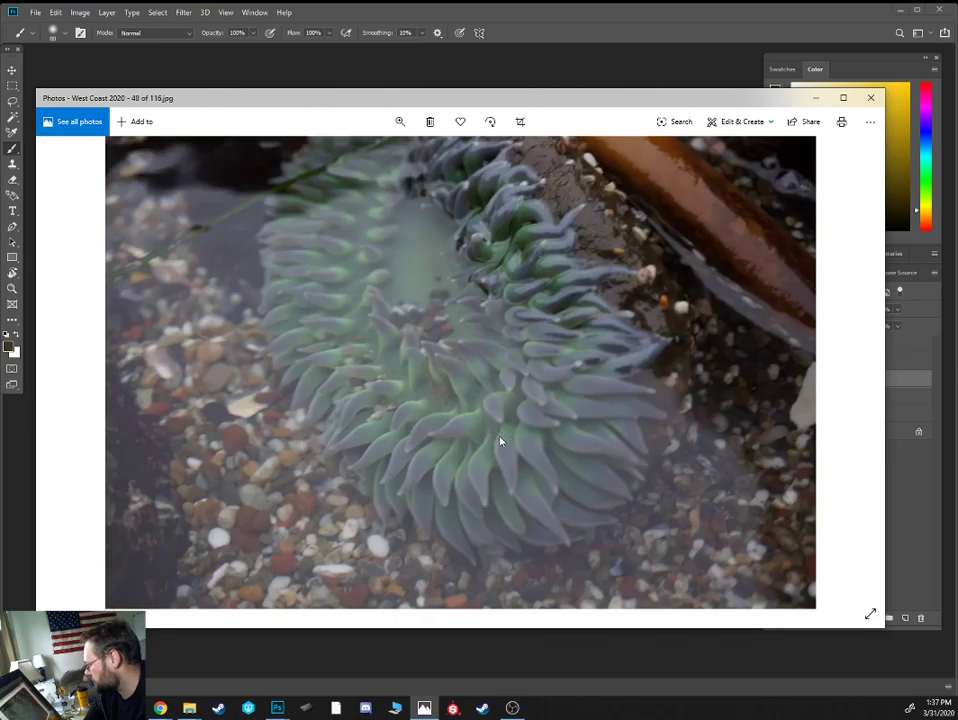
{"action": "scroll", "coordinate": [501, 441], "scroll_direction": "up", "scroll_amount": 1}
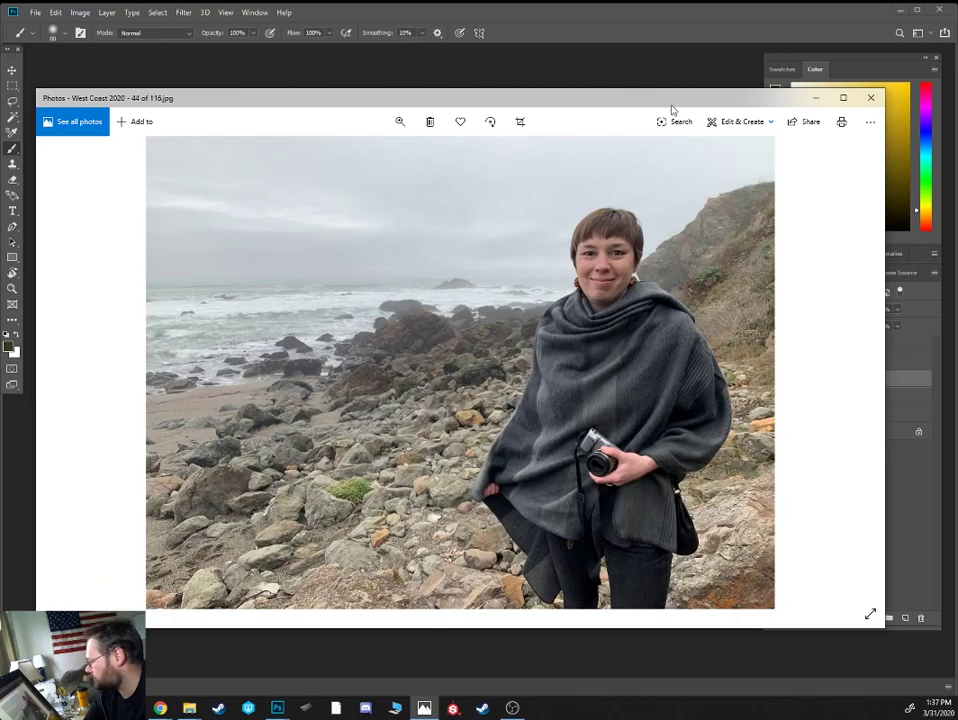
{"action": "left_click_drag", "start_coordinate": [669, 107], "coordinate": [0, 62]}
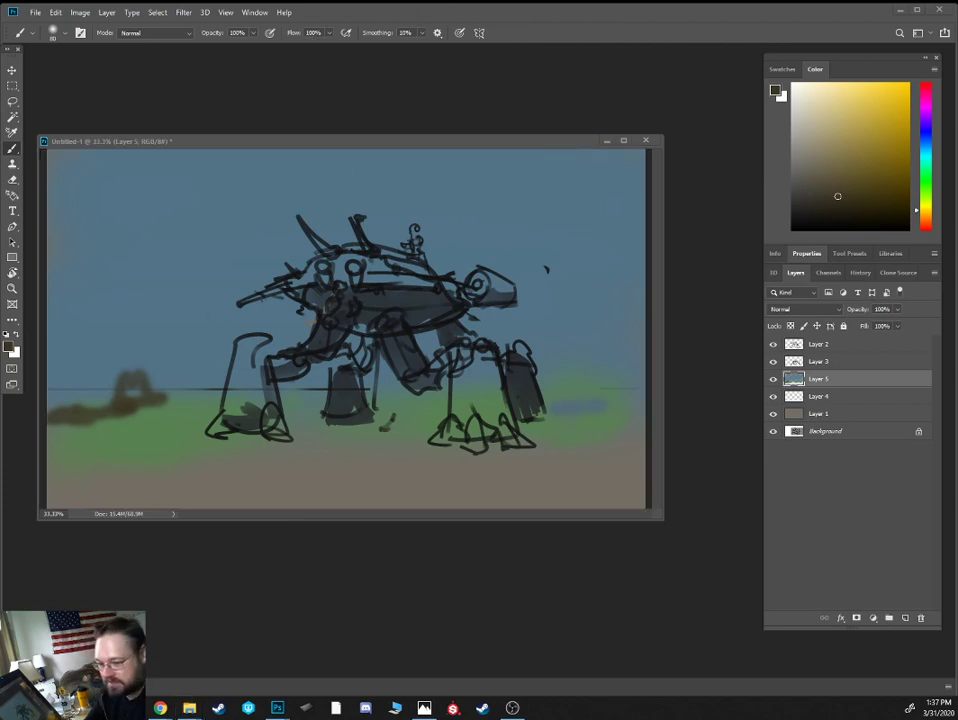
Open West Coast 2020 - 78 of 116.jpg in Photoshop beside the creature sketch and view it at 33.3%
{"action": "left_click_drag", "start_coordinate": [373, 147], "coordinate": [475, 149]}
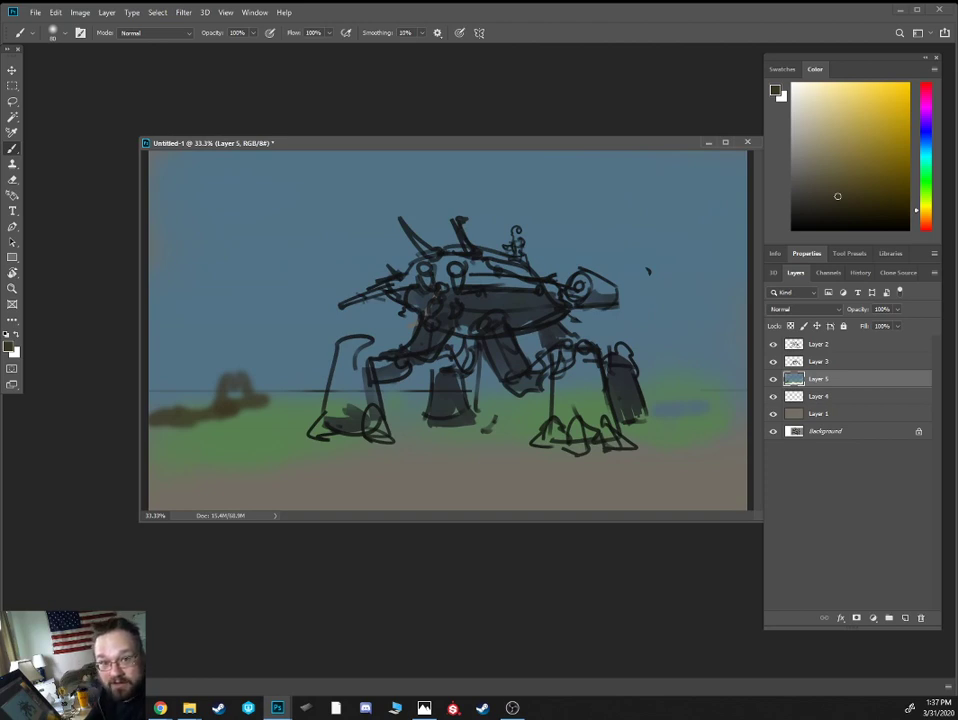
{"action": "left_click", "coordinate": [189, 708]}
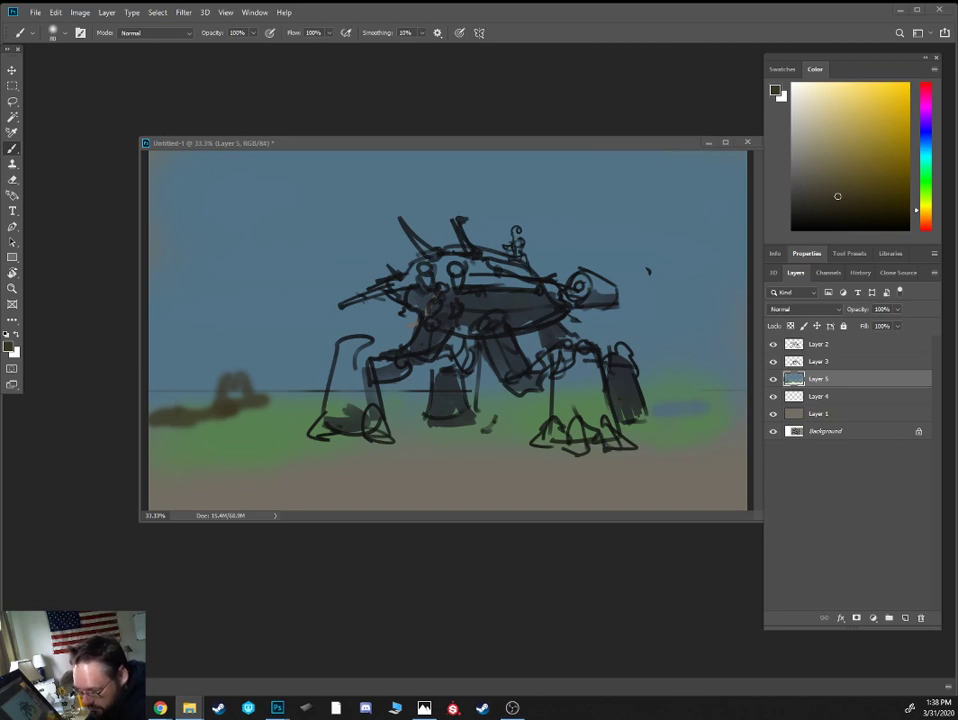
{"action": "left_click_drag", "start_coordinate": [597, 146], "coordinate": [446, 14]}
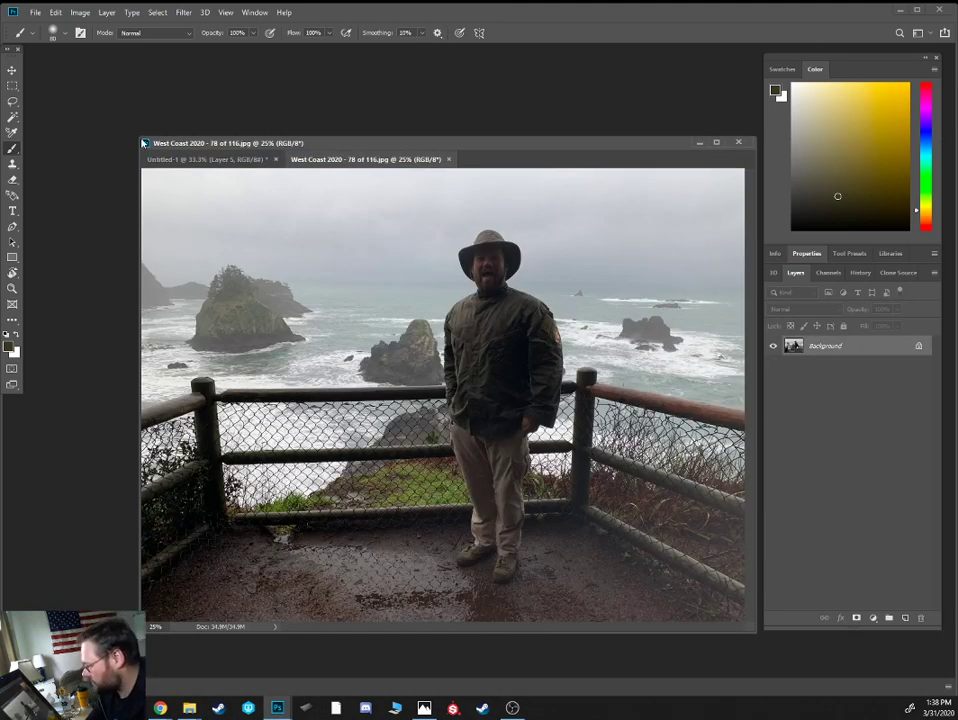
{"action": "key", "text": "ctrl+plus"}
{"action": "left_click_drag", "start_coordinate": [281, 267], "coordinate": [339, 290]}
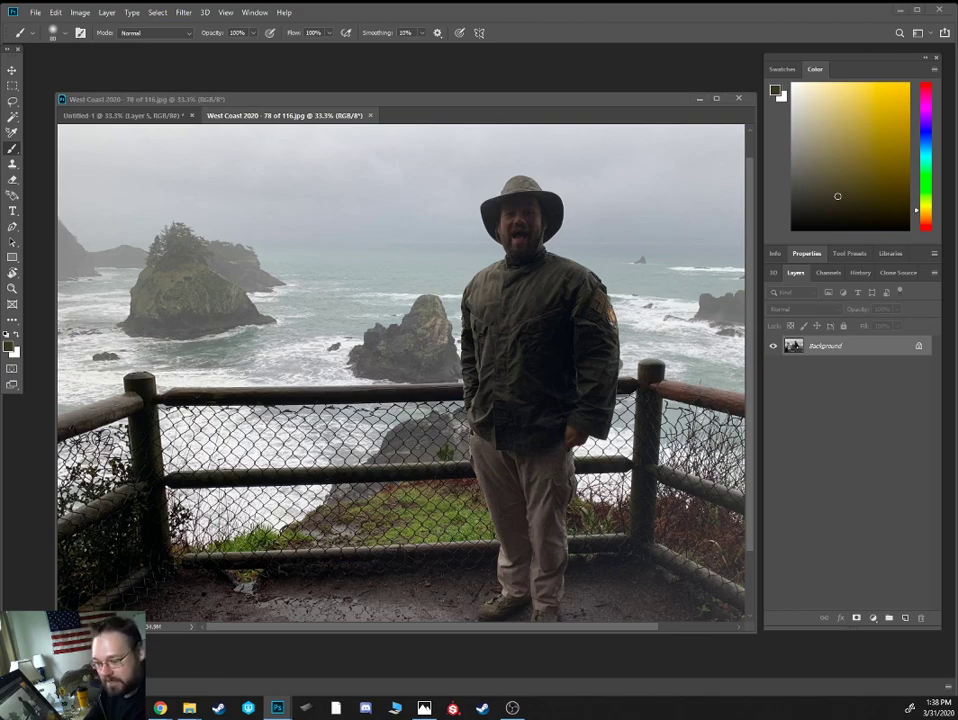
Switch to Chrome and open the Arch Rock Picnic Area map from the "arch rock oregon coast" search results
{"action": "key", "text": "alt+Tab"}
{"action": "left_click_drag", "start_coordinate": [413, 58], "coordinate": [406, 0]}
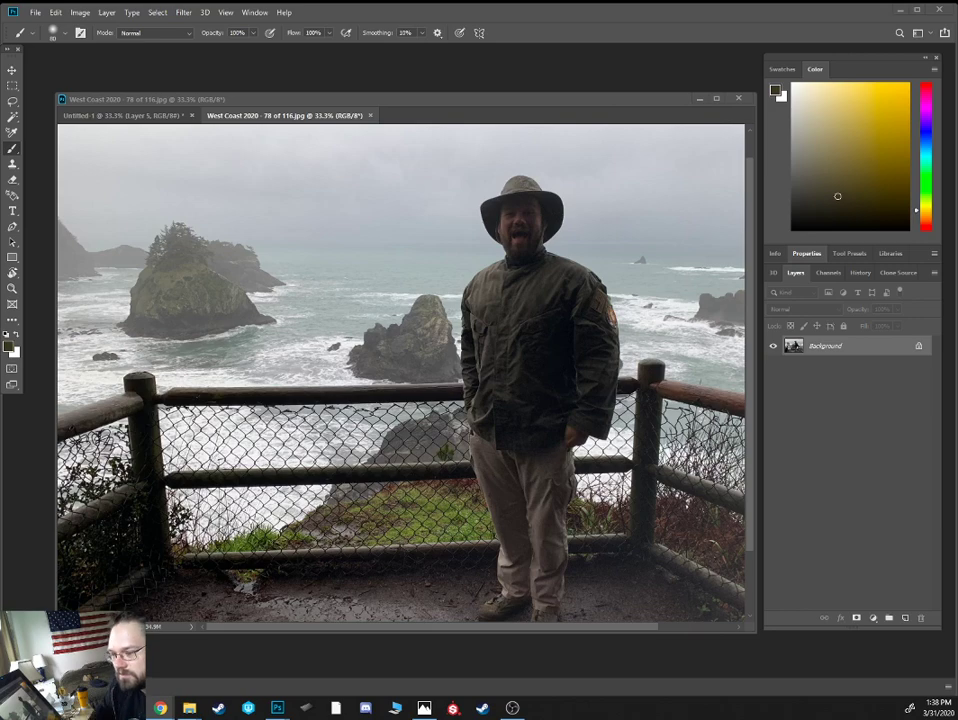
{"action": "left_click_drag", "start_coordinate": [0, 152], "coordinate": [236, 78]}
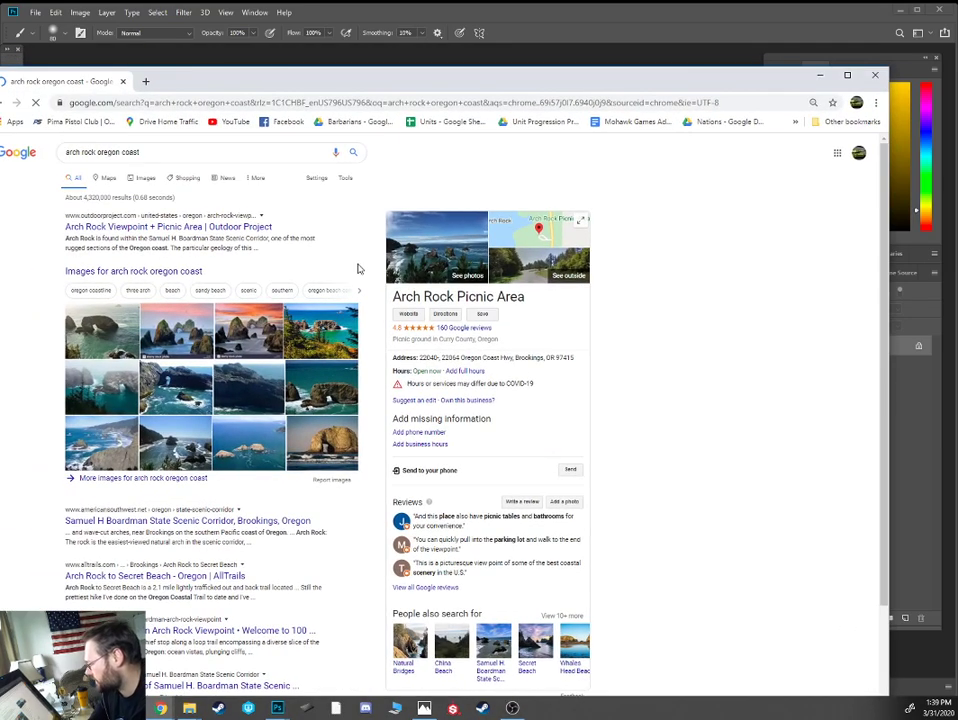
{"action": "left_click", "coordinate": [531, 257]}
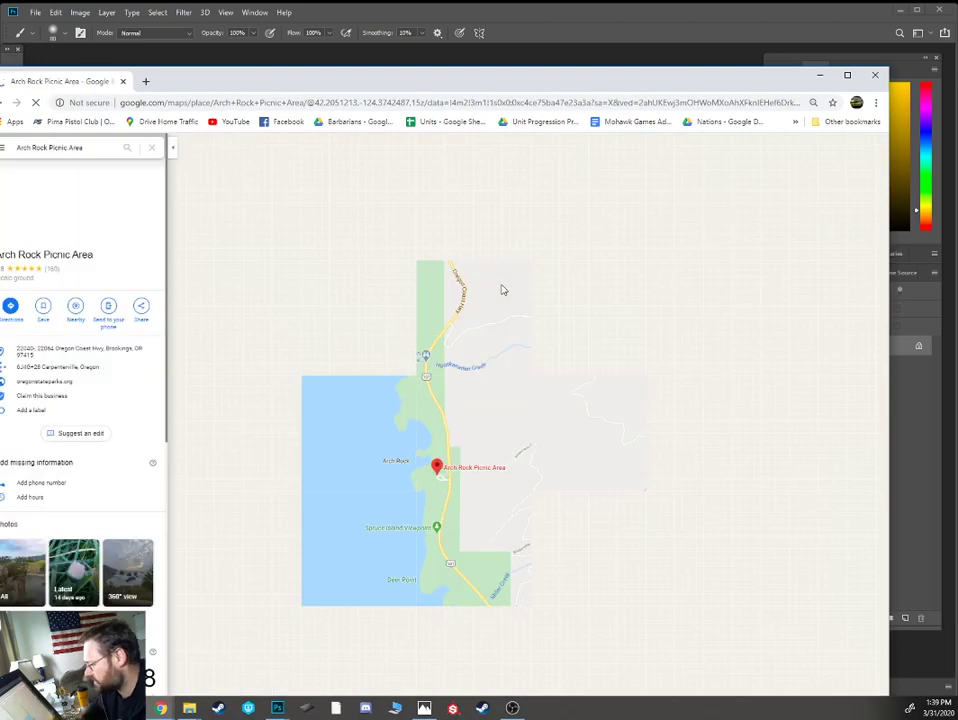
{"action": "left_click_drag", "start_coordinate": [508, 83], "coordinate": [539, 17]}
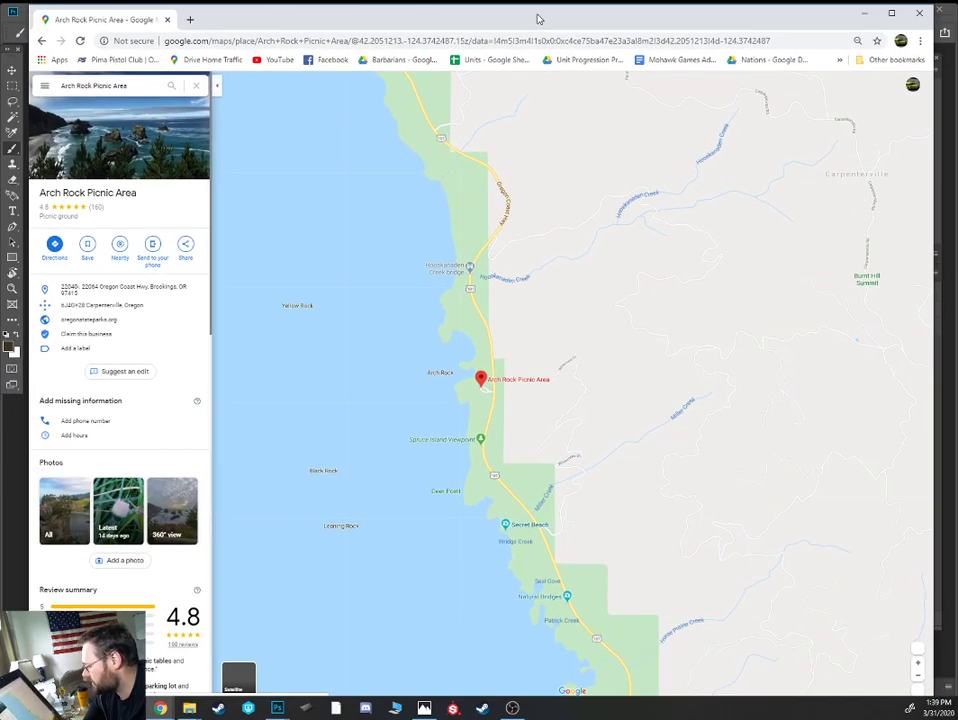
{"action": "scroll", "coordinate": [475, 398], "scroll_direction": "up", "scroll_amount": 5}
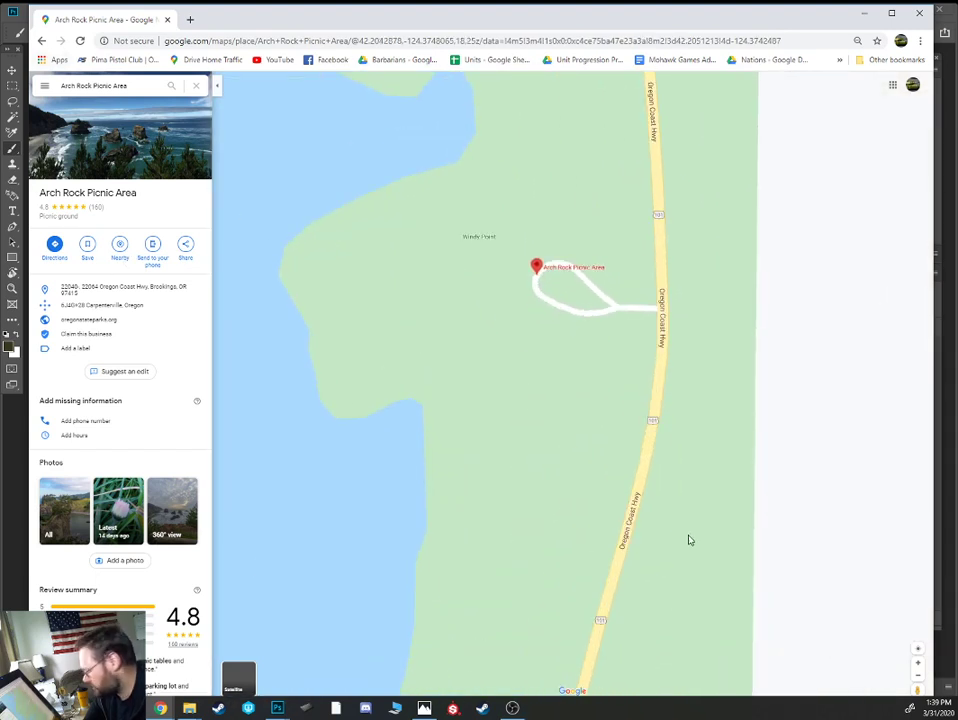
Display the Arch Rock Picnic Area map as satellite imagery with globe view enabled
{"action": "left_click", "coordinate": [46, 89]}
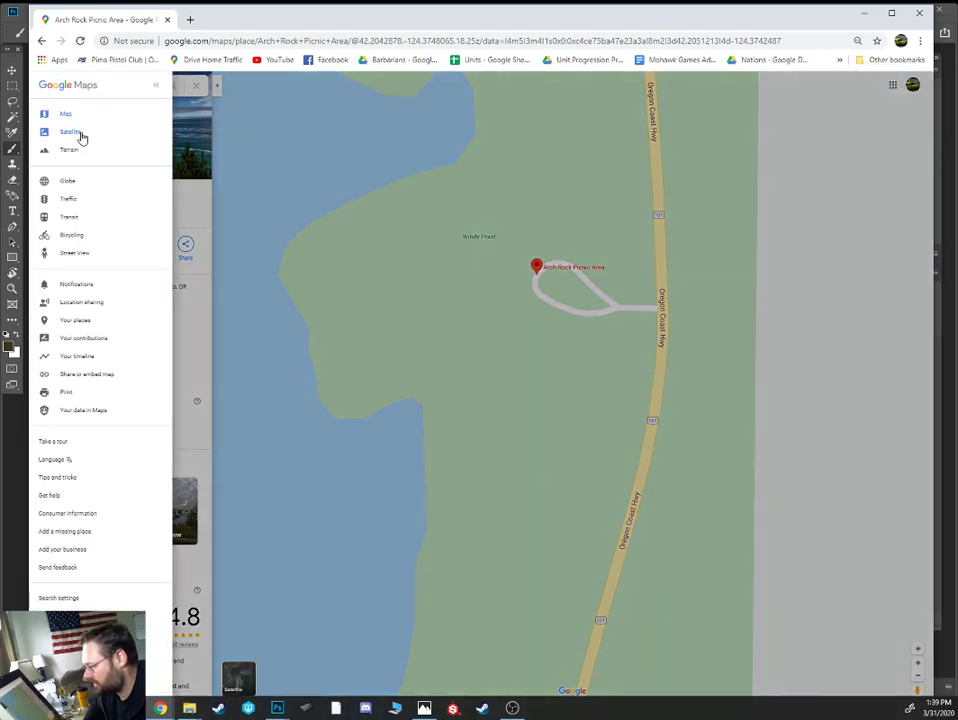
{"action": "left_click", "coordinate": [445, 310]}
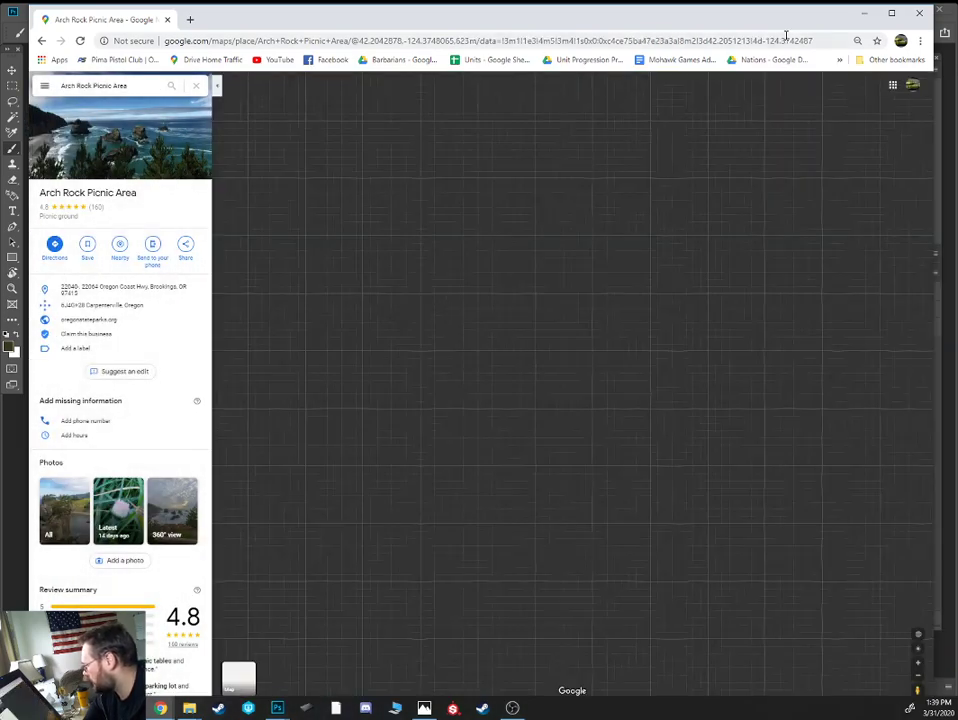
{"action": "left_click_drag", "start_coordinate": [792, 6], "coordinate": [742, 35]}
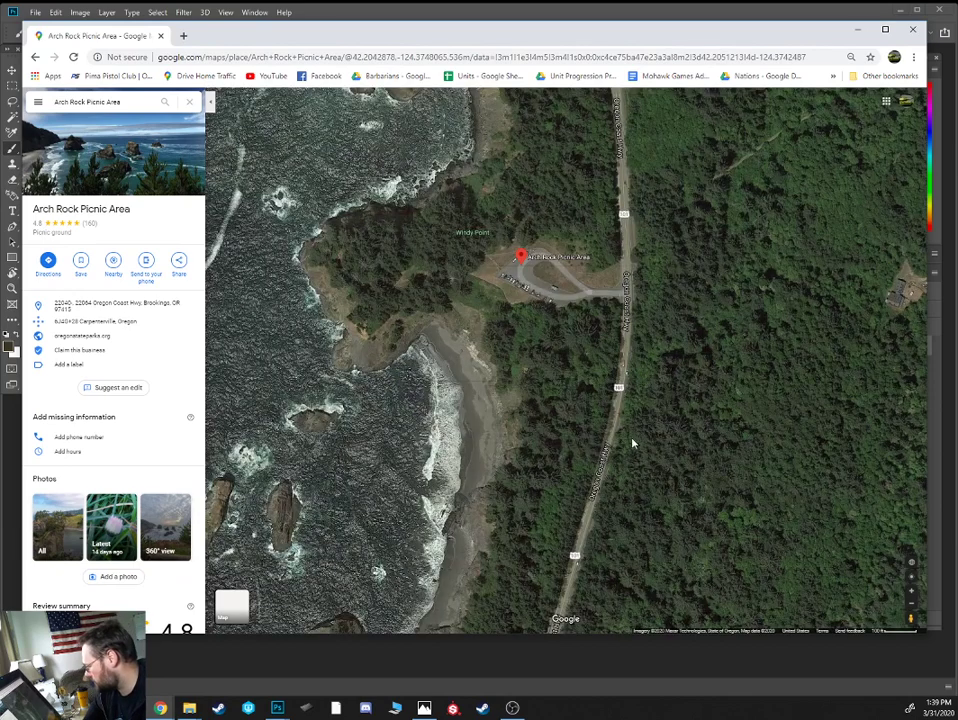
{"action": "left_click_drag", "start_coordinate": [507, 325], "coordinate": [577, 399]}
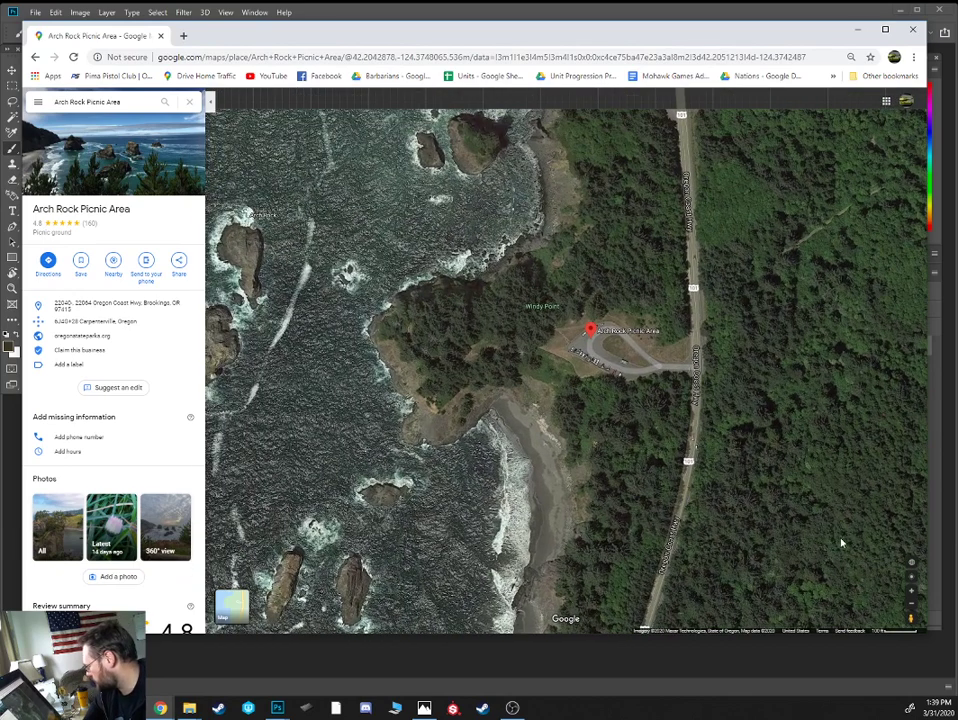
{"action": "left_click", "coordinate": [912, 564]}
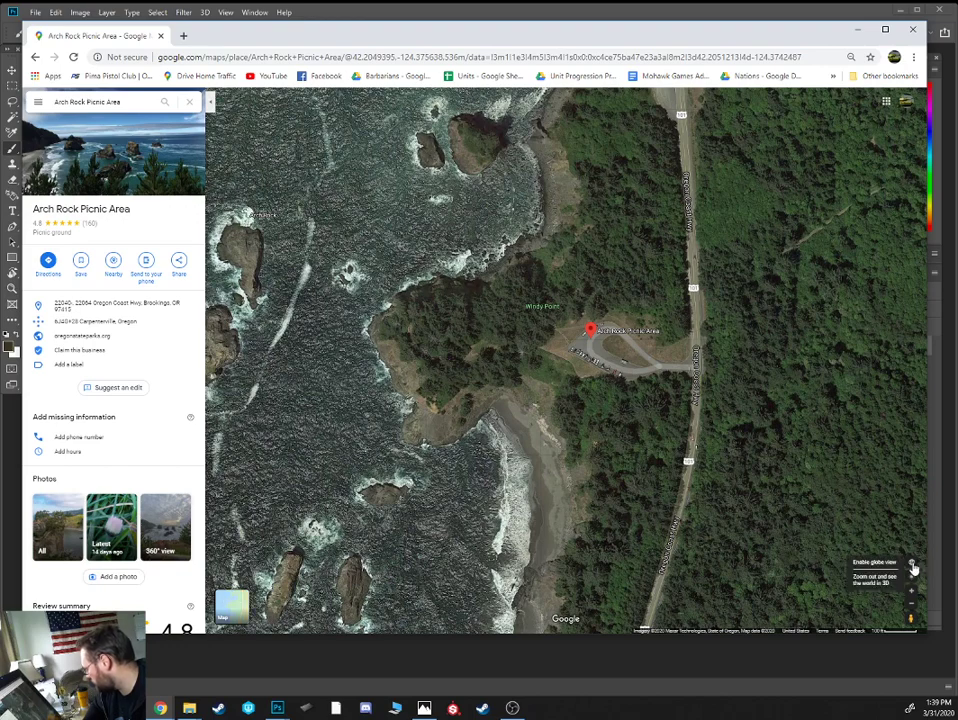
{"action": "left_click", "coordinate": [912, 567]}
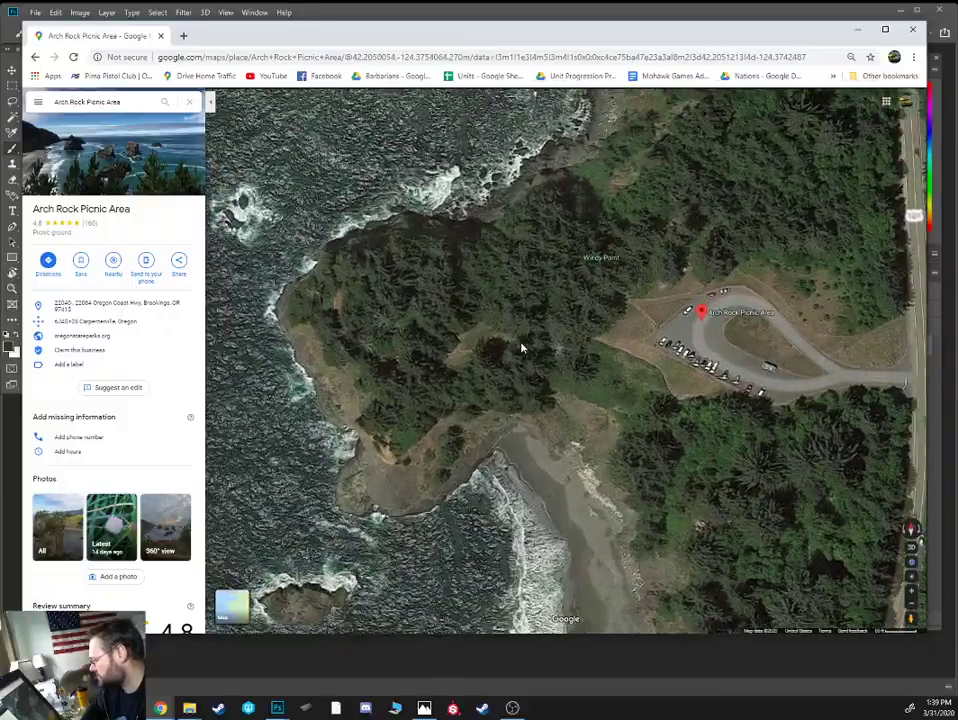
Examine the coastline and sea stacks around Windy Point in 3D, then move the browser aside
{"action": "left_click_drag", "start_coordinate": [503, 425], "coordinate": [416, 229]}
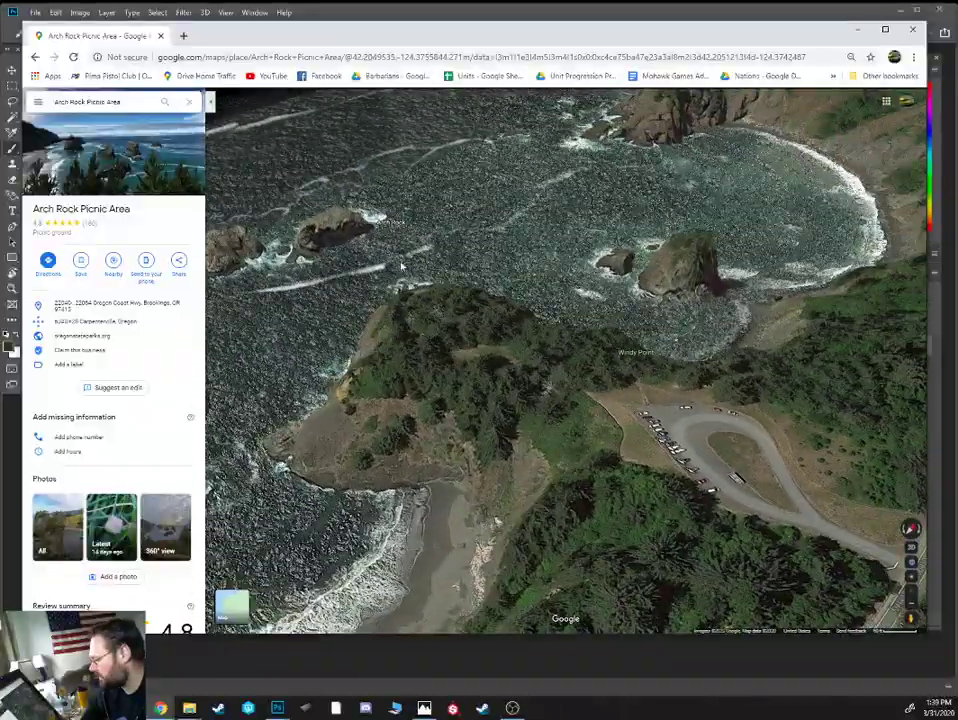
{"action": "left_click_drag", "start_coordinate": [368, 270], "coordinate": [525, 352]}
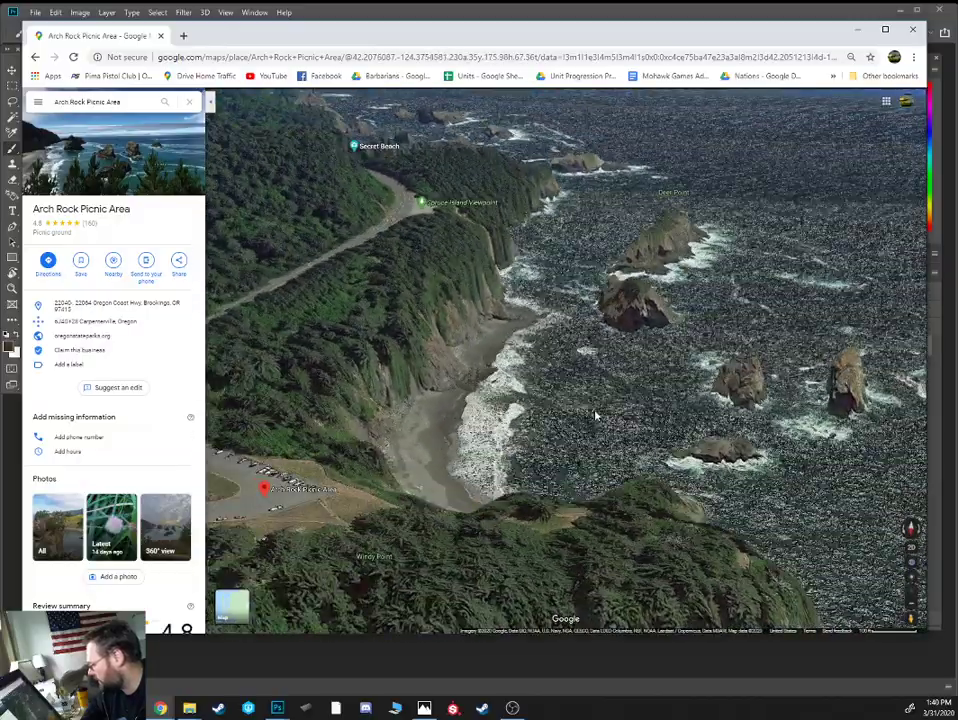
{"action": "left_click_drag", "start_coordinate": [697, 527], "coordinate": [400, 396]}
{"action": "mouse_move", "coordinate": [520, 256]}
{"action": "left_mouse_down"}
{"action": "mouse_move", "coordinate": [576, 291]}
{"action": "mouse_move", "coordinate": [515, 336]}
{"action": "mouse_move", "coordinate": [540, 395]}
{"action": "mouse_move", "coordinate": [376, 346]}
{"action": "mouse_move", "coordinate": [400, 350]}
{"action": "left_mouse_up"}
{"action": "left_click_drag", "start_coordinate": [430, 43], "coordinate": [0, 58]}
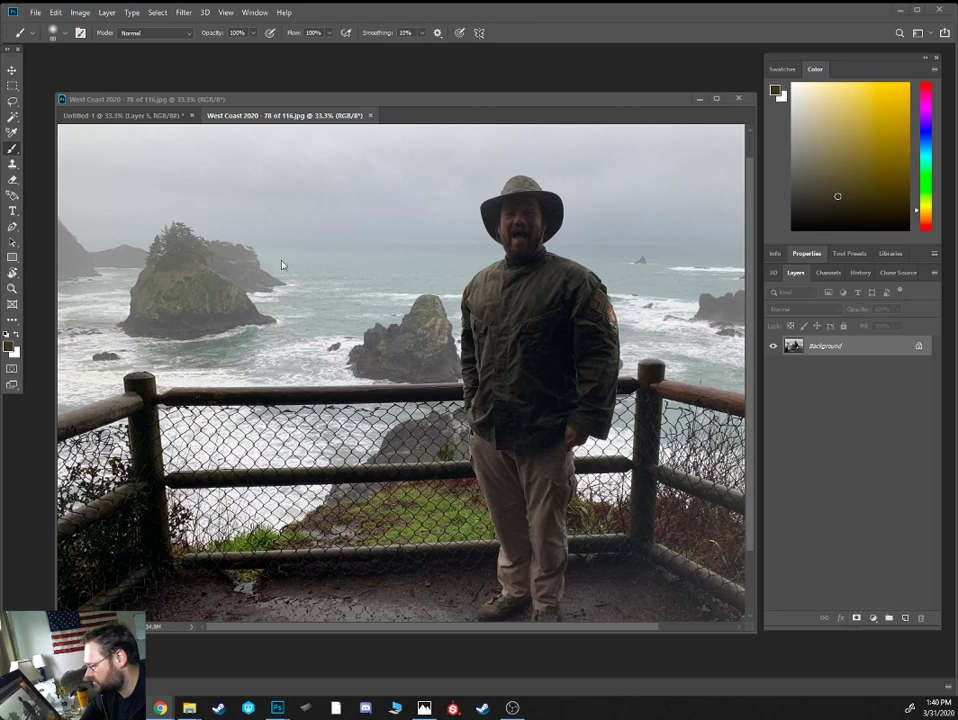
Copy a rectangular area around the tree-topped sea stack in photo 78 and paste it into Untitled-1
{"action": "key", "text": "m"}
{"action": "mouse_move", "coordinate": [334, 195]}
{"action": "left_mouse_down"}
{"action": "mouse_move", "coordinate": [145, 342]}
{"action": "mouse_move", "coordinate": [81, 345]}
{"action": "mouse_move", "coordinate": [36, 370]}
{"action": "left_mouse_up"}
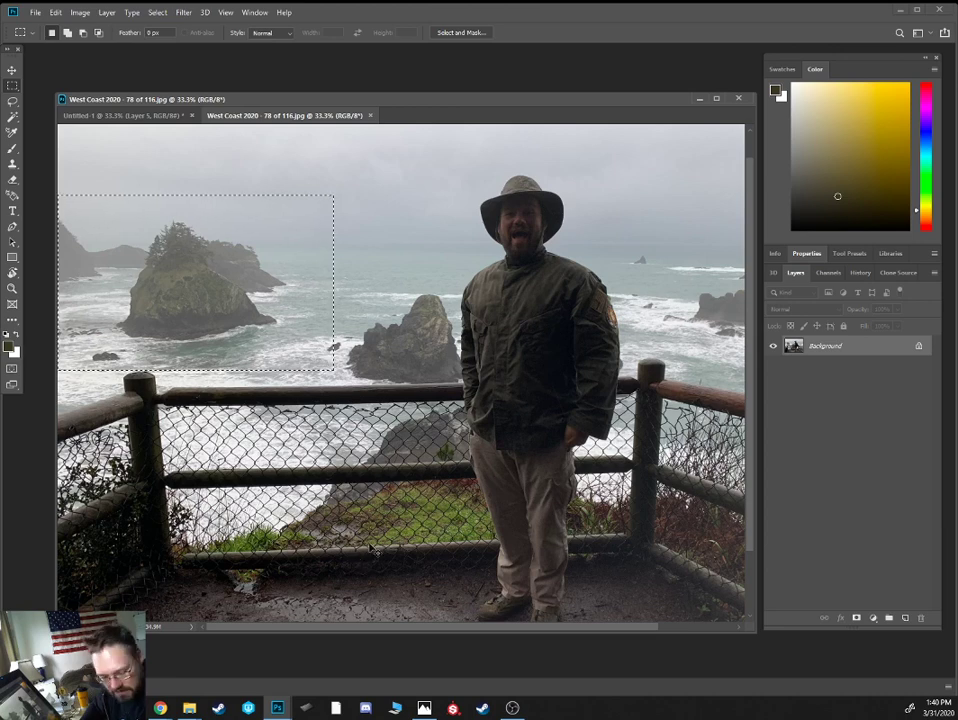
{"action": "left_click", "coordinate": [150, 115]}
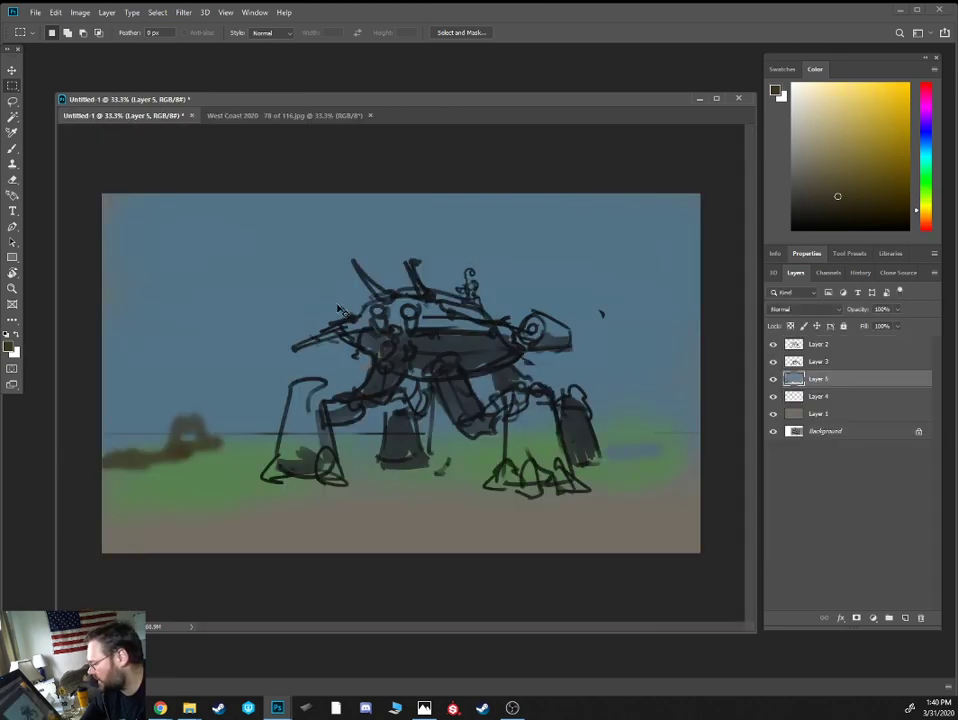
{"action": "key", "text": "ctrl+v"}
Move the pasted sea stack photo to the canvas's upper-left corner and scale it proportionally to about 69%
{"action": "key", "text": "v"}
{"action": "left_click_drag", "start_coordinate": [342, 348], "coordinate": [183, 271]}
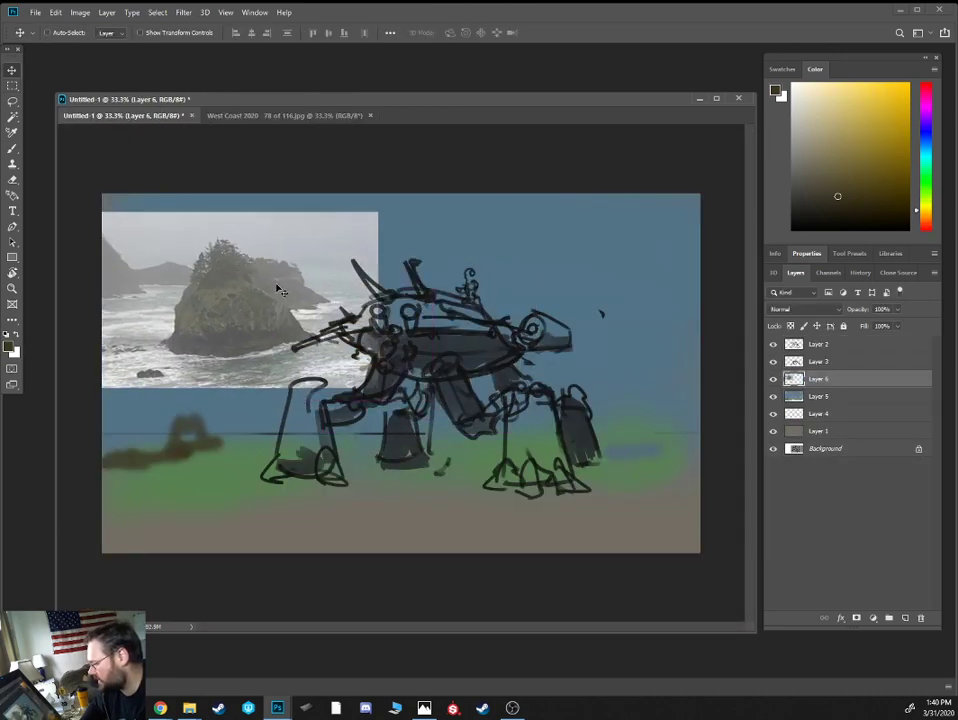
{"action": "key", "text": "ctrl+t"}
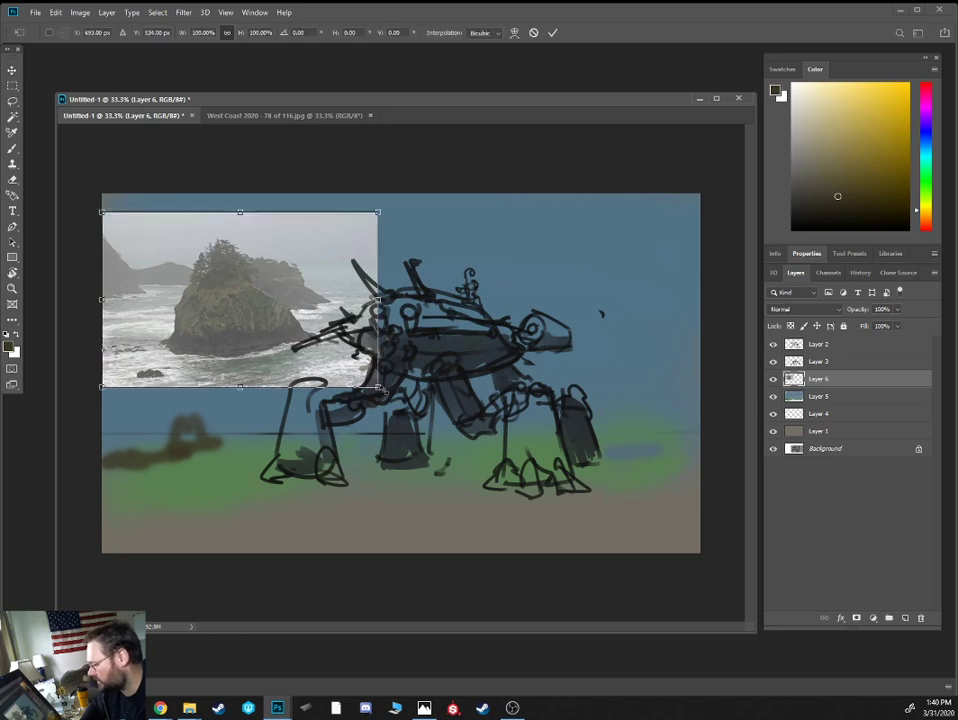
{"action": "left_click_drag", "start_coordinate": [378, 388], "coordinate": [283, 333]}
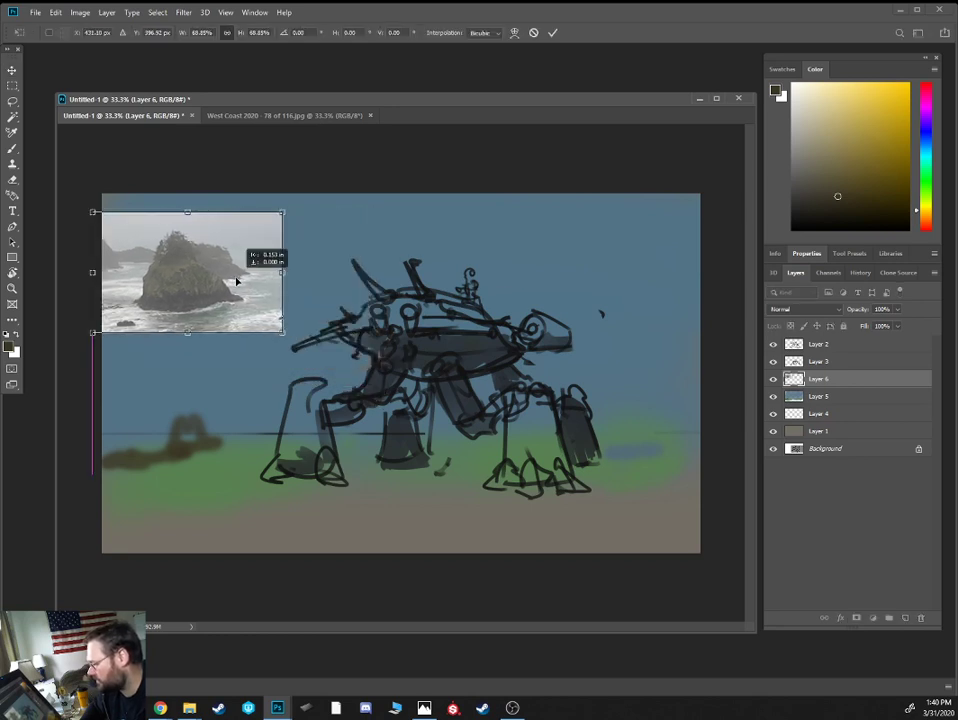
{"action": "left_click", "coordinate": [552, 32]}
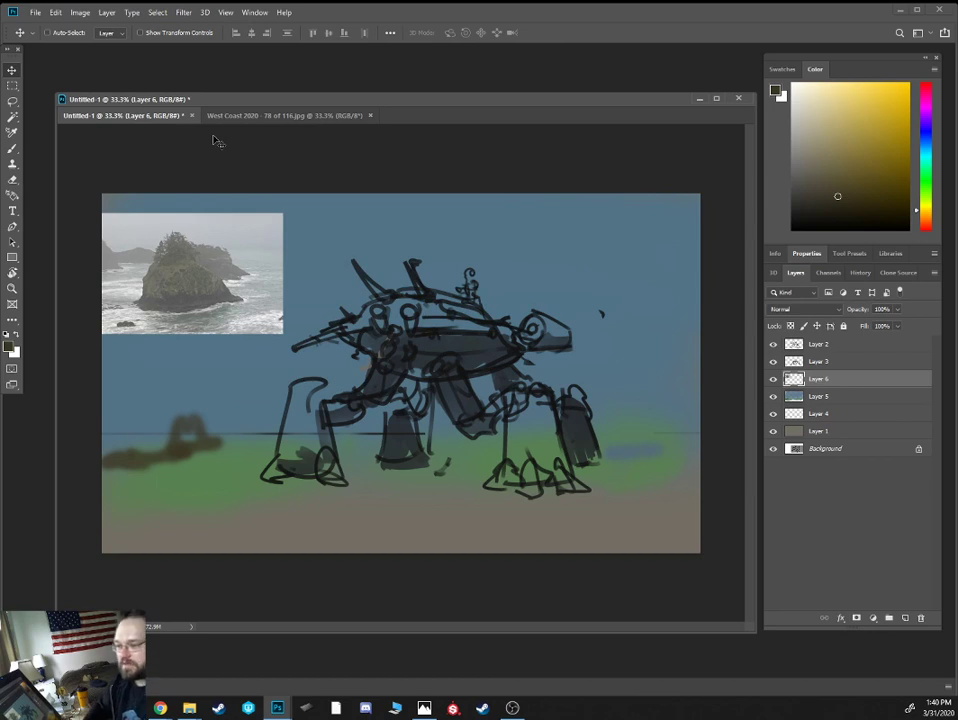
Reposition the Untitled-1 window higher in the workspace and widen it to give the canvas more room
{"action": "left_click_drag", "start_coordinate": [278, 100], "coordinate": [269, 82]}
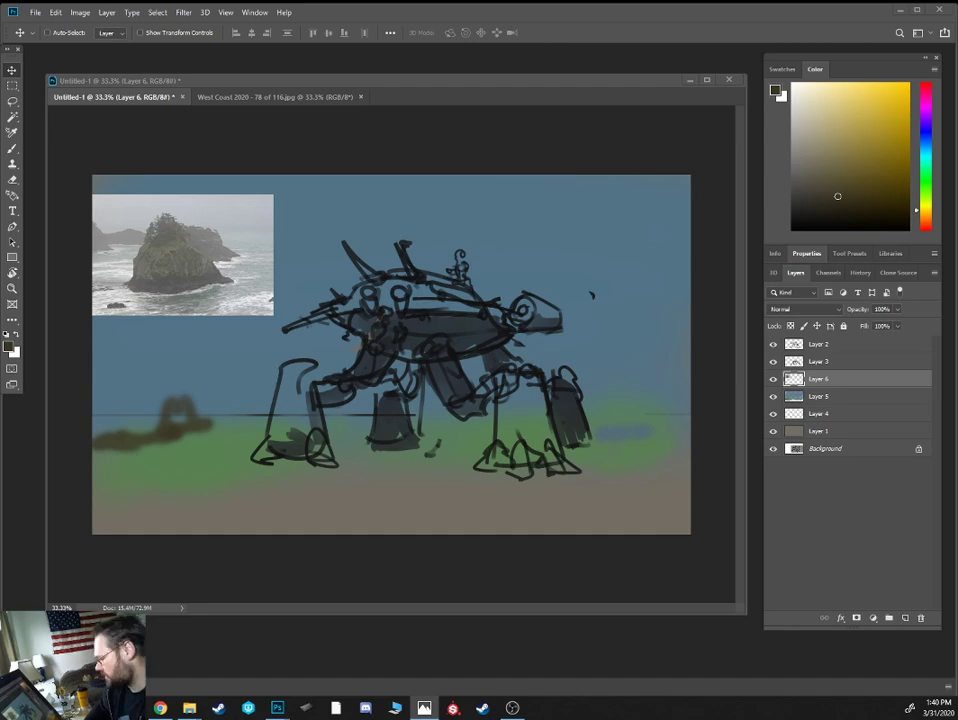
{"action": "left_click_drag", "start_coordinate": [0, 100], "coordinate": [0, 44]}
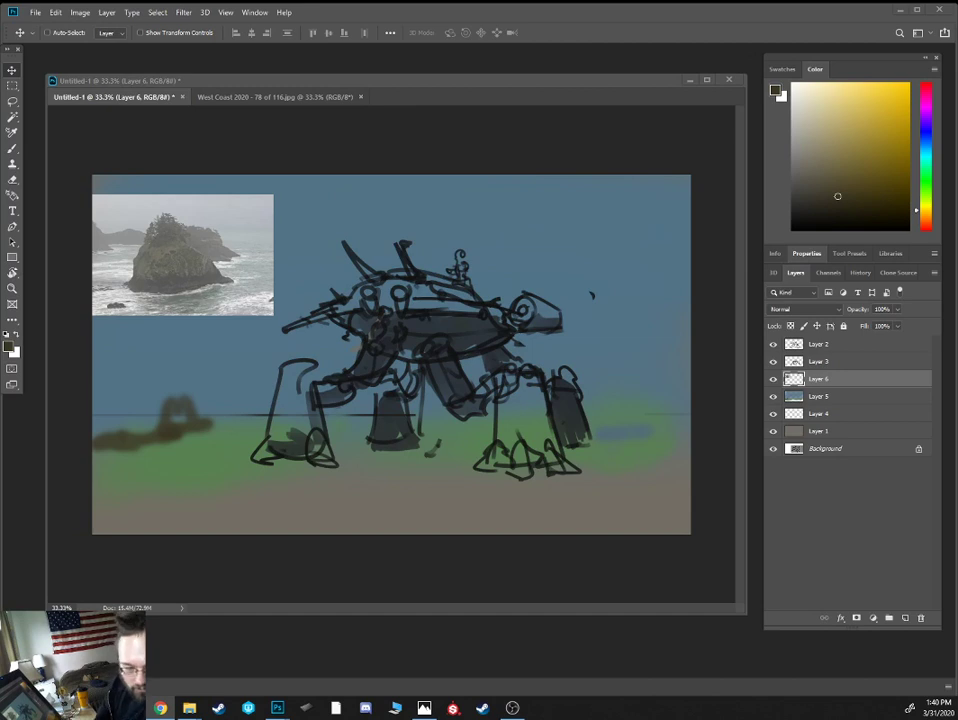
{"action": "mouse_move", "coordinate": [475, 81]}
{"action": "left_mouse_down"}
{"action": "mouse_move", "coordinate": [460, 77]}
{"action": "mouse_move", "coordinate": [469, 73]}
{"action": "left_mouse_up"}
{"action": "left_click", "coordinate": [773, 380]}
{"action": "left_click", "coordinate": [773, 379]}
{"action": "key", "text": "ctrl+plus"}
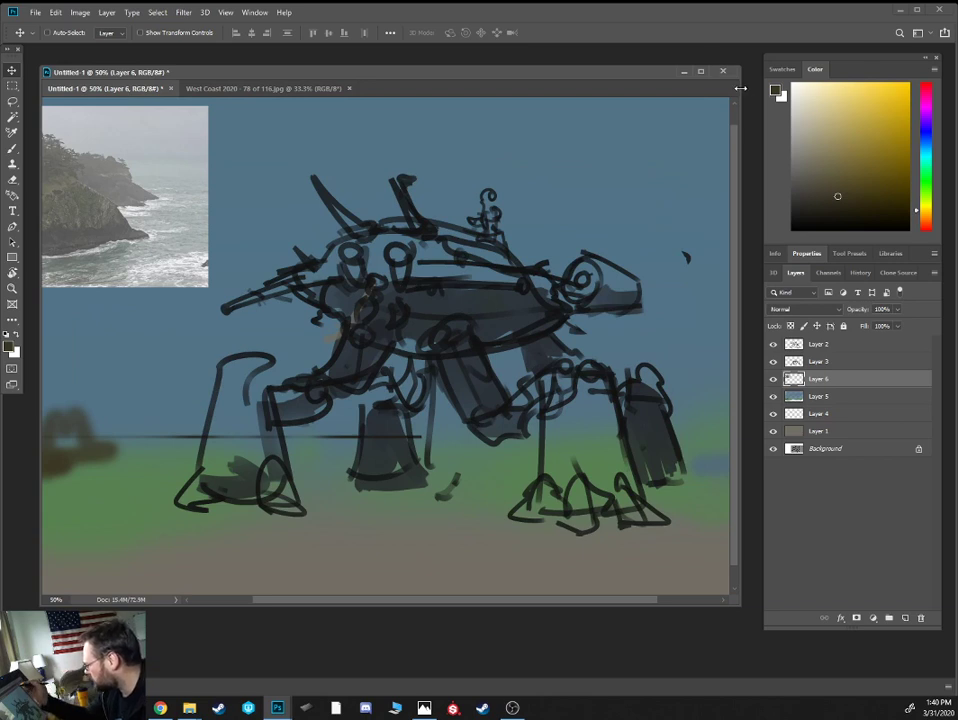
{"action": "left_click_drag", "start_coordinate": [740, 88], "coordinate": [762, 88]}
{"action": "left_click_drag", "start_coordinate": [428, 251], "coordinate": [491, 260]}
On Layer 5, paint the sky with a very large soft brush in light grey sampled from the photo
{"action": "left_click", "coordinate": [796, 397]}
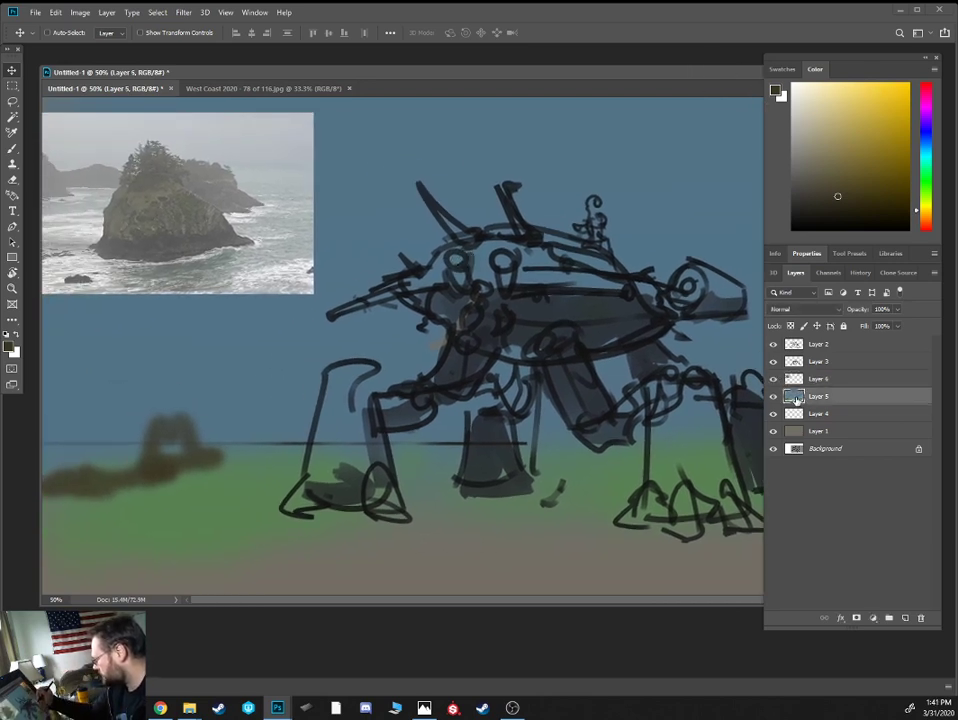
{"action": "double_click", "coordinate": [796, 397]}
{"action": "left_click", "coordinate": [890, 447]}
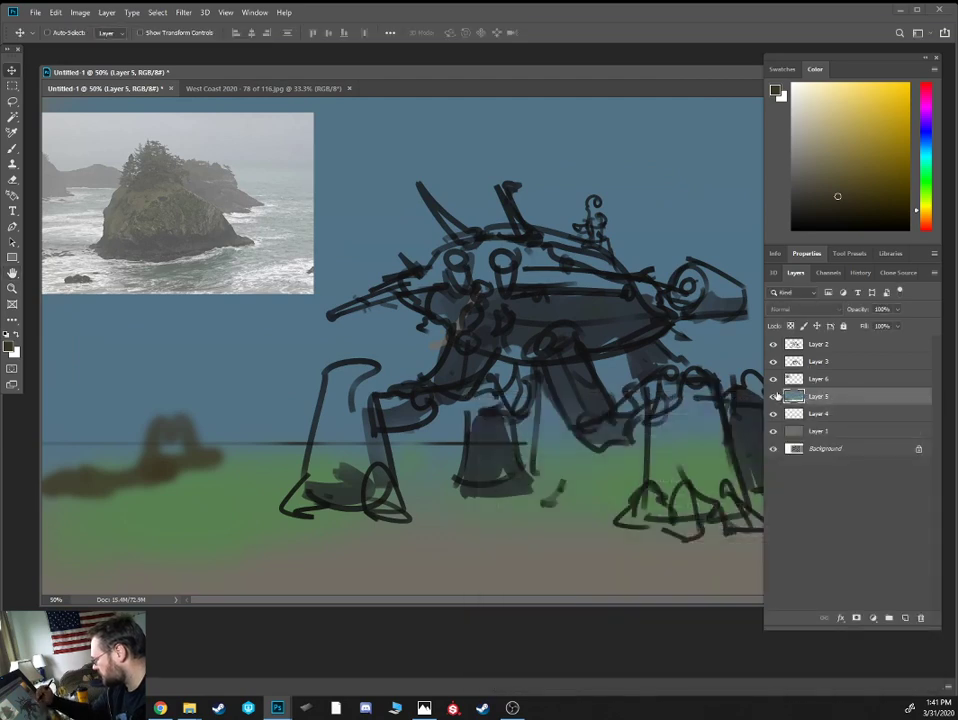
{"action": "key", "text": "ctrl+minus"}
{"action": "key", "text": "ctrl+equal"}
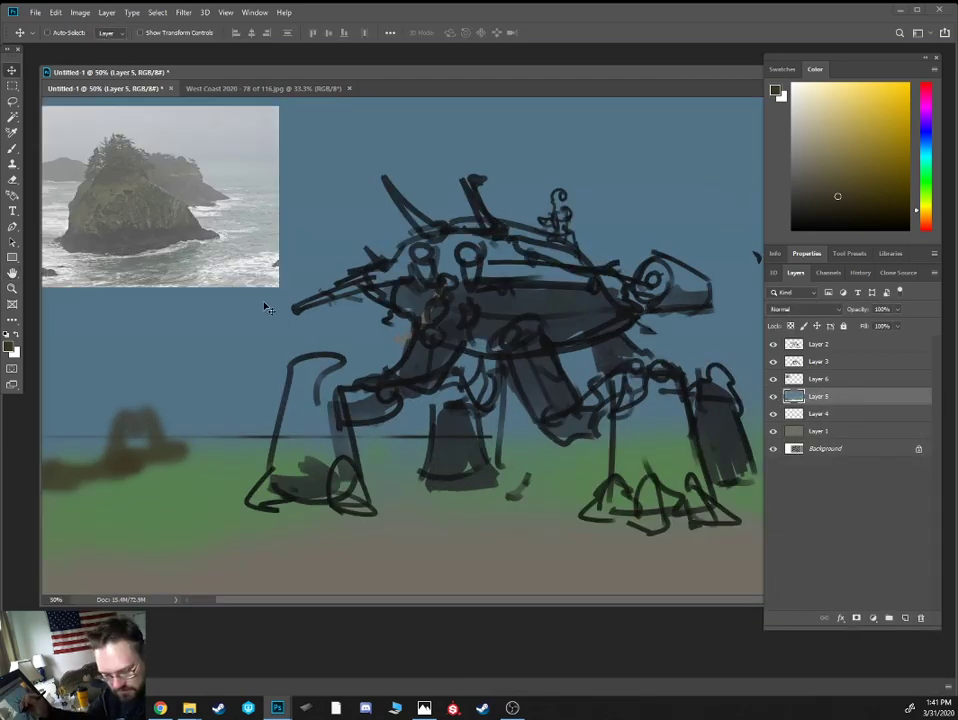
{"action": "key", "text": "b"}
{"action": "left_click", "coordinate": [242, 160], "text": "alt"}
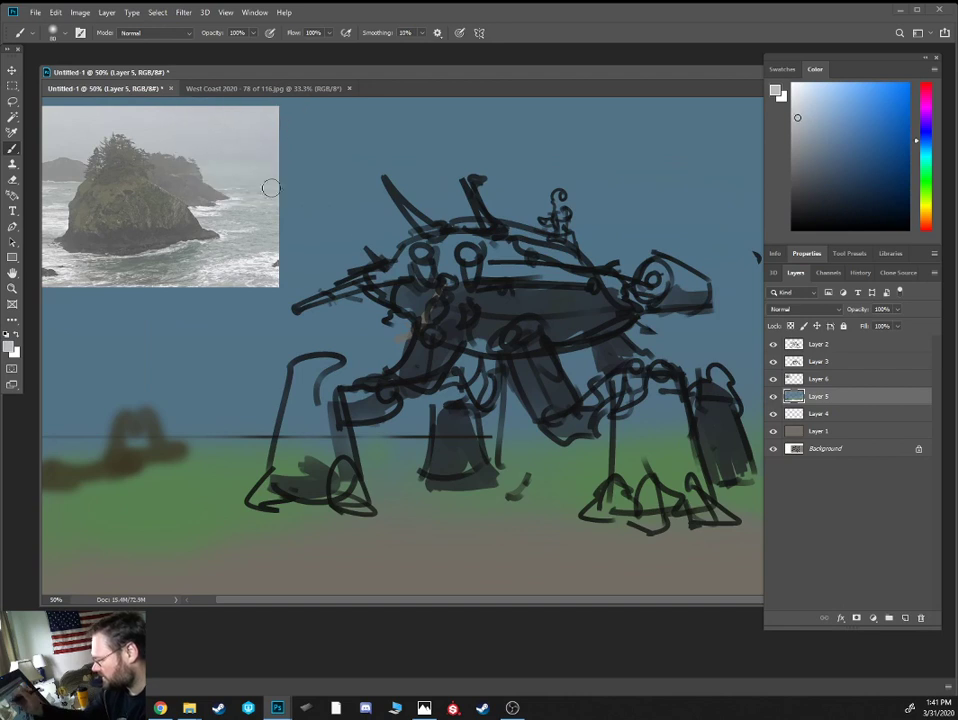
{"action": "right_click", "coordinate": [572, 320]}
{"action": "double_click", "coordinate": [662, 523]}
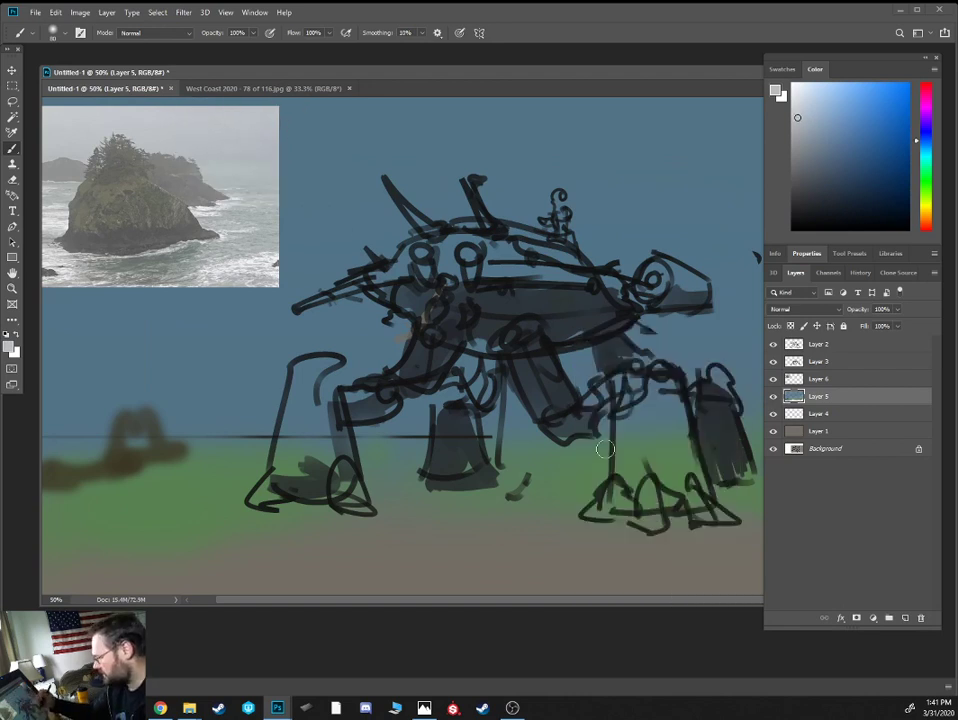
{"action": "scroll", "coordinate": [453, 340], "scroll_direction": "down", "scroll_amount": 1}
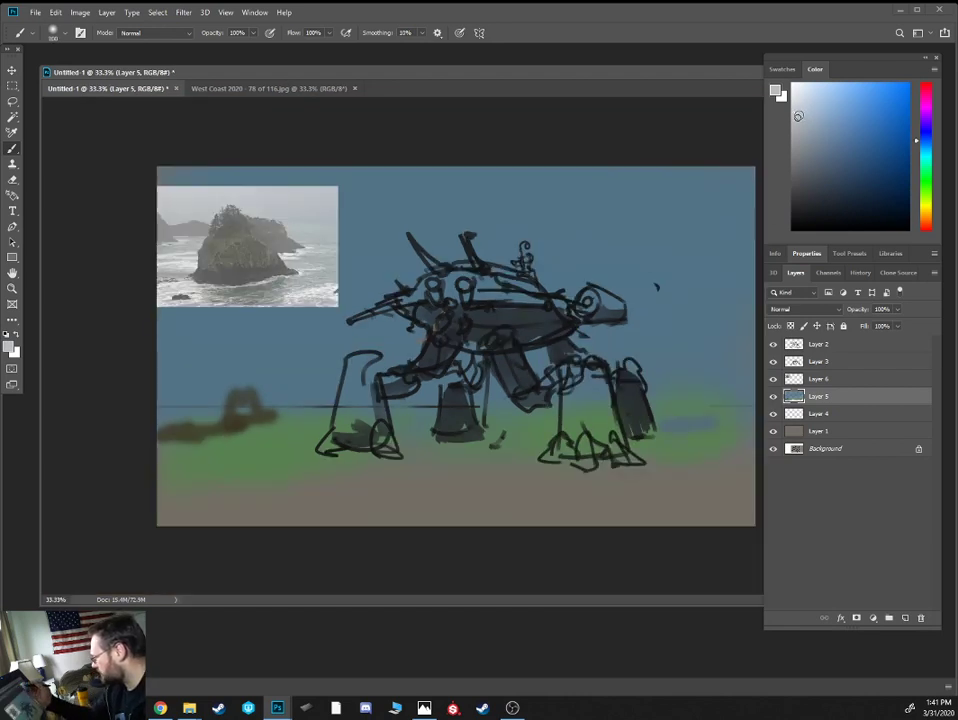
{"action": "key", "text": "bracketright"}
{"action": "mouse_move", "coordinate": [738, 264]}
{"action": "left_mouse_down"}
{"action": "mouse_move", "coordinate": [710, 287]}
{"action": "mouse_move", "coordinate": [715, 238]}
{"action": "mouse_move", "coordinate": [317, 260]}
{"action": "mouse_move", "coordinate": [143, 258]}
{"action": "mouse_move", "coordinate": [708, 225]}
{"action": "mouse_move", "coordinate": [335, 240]}
{"action": "left_mouse_up"}
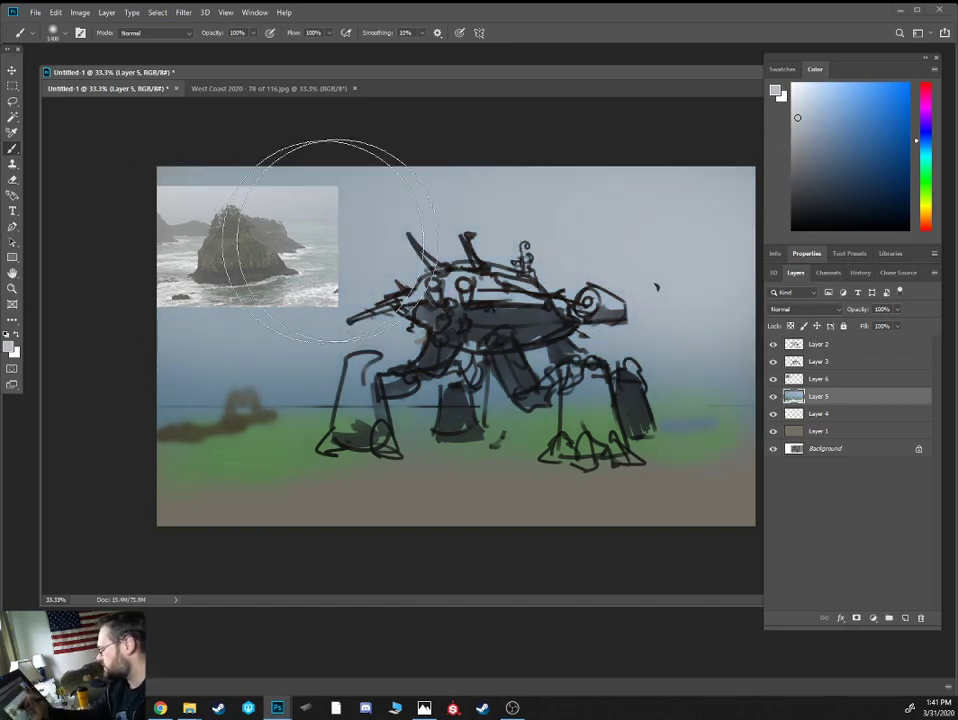
Paint a pointed sea stack on the left horizon and a tall cliff at the right edge in the photo's rock colour
{"action": "key", "text": "alt"}
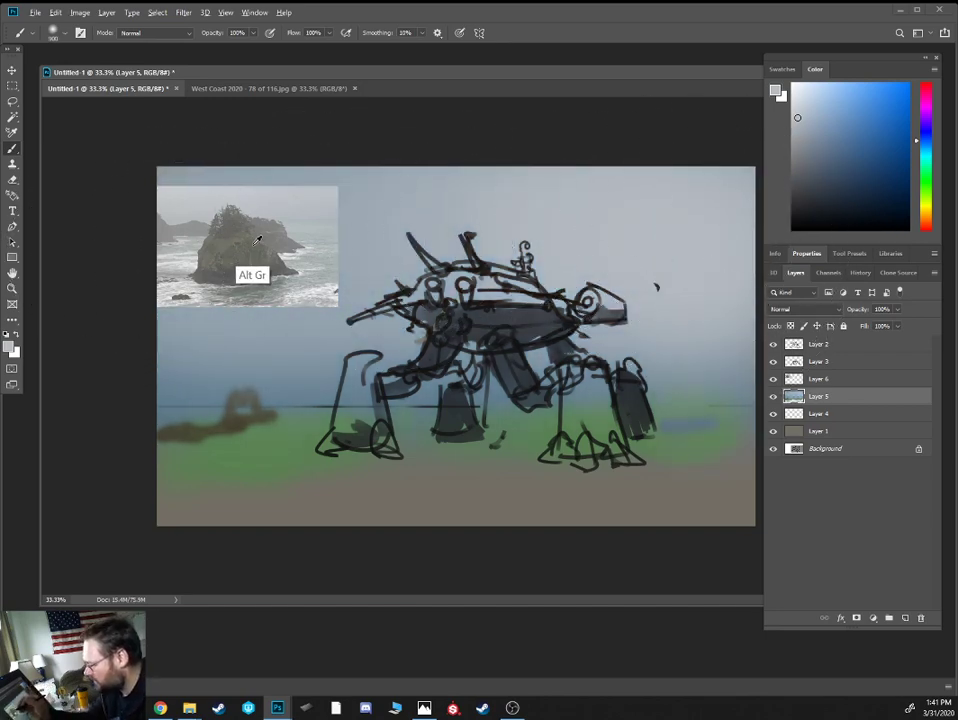
{"action": "left_click", "coordinate": [255, 243], "text": "alt"}
{"action": "key", "text": "bracketleft"}
{"action": "key", "text": "bracketleft"}
{"action": "key", "text": "bracketleft"}
{"action": "key", "text": "bracketleft"}
{"action": "key", "text": "bracketleft"}
{"action": "key", "text": "bracketleft"}
{"action": "key", "text": "bracketleft"}
{"action": "key", "text": "bracketleft"}
{"action": "key", "text": "bracketleft"}
{"action": "key", "text": "bracketleft"}
{"action": "key", "text": "bracketleft"}
{"action": "key", "text": "bracketleft"}
{"action": "key", "text": "bracketleft"}
{"action": "mouse_move", "coordinate": [213, 387]}
{"action": "left_mouse_down"}
{"action": "mouse_move", "coordinate": [242, 344]}
{"action": "mouse_move", "coordinate": [275, 375]}
{"action": "mouse_move", "coordinate": [251, 394]}
{"action": "mouse_move", "coordinate": [189, 396]}
{"action": "mouse_move", "coordinate": [284, 393]}
{"action": "mouse_move", "coordinate": [260, 396]}
{"action": "mouse_move", "coordinate": [237, 354]}
{"action": "mouse_move", "coordinate": [203, 383]}
{"action": "mouse_move", "coordinate": [203, 399]}
{"action": "mouse_move", "coordinate": [244, 390]}
{"action": "left_mouse_up"}
{"action": "key", "text": "bracketleft"}
{"action": "mouse_move", "coordinate": [701, 404]}
{"action": "left_mouse_down"}
{"action": "mouse_move", "coordinate": [725, 376]}
{"action": "mouse_move", "coordinate": [761, 378]}
{"action": "mouse_move", "coordinate": [702, 400]}
{"action": "mouse_move", "coordinate": [718, 375]}
{"action": "mouse_move", "coordinate": [755, 382]}
{"action": "mouse_move", "coordinate": [738, 383]}
{"action": "mouse_move", "coordinate": [746, 354]}
{"action": "mouse_move", "coordinate": [741, 381]}
{"action": "mouse_move", "coordinate": [759, 389]}
{"action": "mouse_move", "coordinate": [746, 393]}
{"action": "mouse_move", "coordinate": [754, 376]}
{"action": "mouse_move", "coordinate": [733, 284]}
{"action": "mouse_move", "coordinate": [718, 282]}
{"action": "mouse_move", "coordinate": [717, 380]}
{"action": "mouse_move", "coordinate": [721, 292]}
{"action": "mouse_move", "coordinate": [734, 318]}
{"action": "mouse_move", "coordinate": [743, 258]}
{"action": "mouse_move", "coordinate": [742, 343]}
{"action": "mouse_move", "coordinate": [721, 386]}
{"action": "mouse_move", "coordinate": [698, 392]}
{"action": "mouse_move", "coordinate": [736, 400]}
{"action": "left_mouse_up"}
Dab dark green foliage onto the top of the right cliff and around the left sea stack's peak with a small soft brush
{"action": "key", "text": "bracketleft"}
{"action": "left_click", "coordinate": [900, 192]}
{"action": "mouse_move", "coordinate": [740, 220]}
{"action": "left_mouse_down"}
{"action": "mouse_move", "coordinate": [750, 195]}
{"action": "mouse_move", "coordinate": [740, 230]}
{"action": "mouse_move", "coordinate": [722, 215]}
{"action": "mouse_move", "coordinate": [733, 185]}
{"action": "mouse_move", "coordinate": [748, 206]}
{"action": "mouse_move", "coordinate": [740, 262]}
{"action": "left_mouse_up"}
{"action": "key", "text": "bracketleft"}
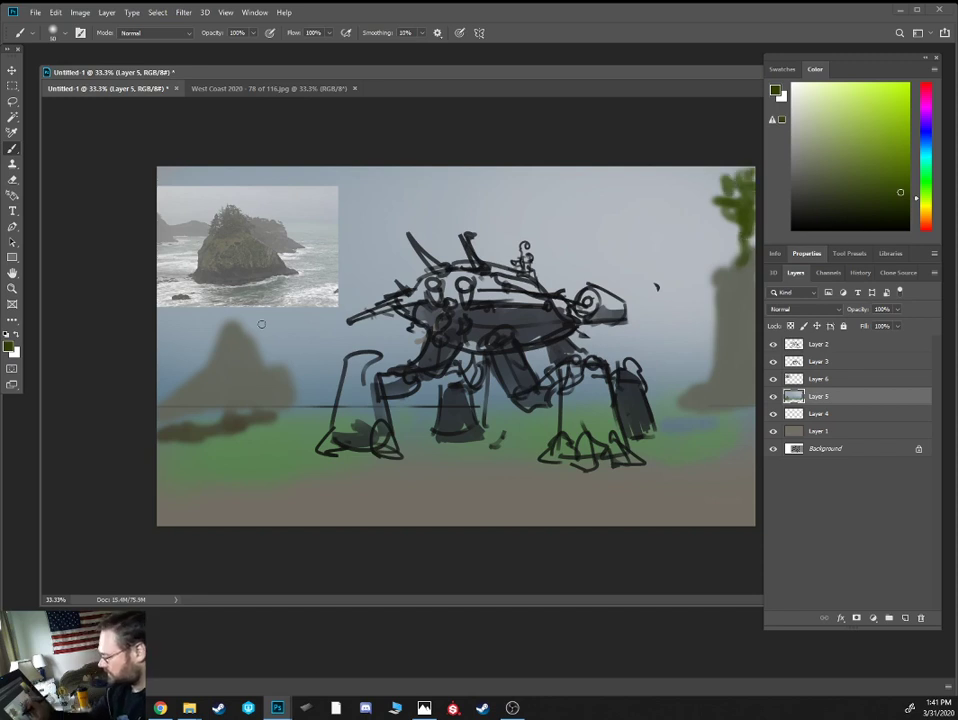
{"action": "left_click_drag", "start_coordinate": [217, 321], "coordinate": [213, 345]}
{"action": "mouse_move", "coordinate": [268, 364]}
{"action": "left_mouse_down"}
{"action": "mouse_move", "coordinate": [274, 336]}
{"action": "mouse_move", "coordinate": [240, 312]}
{"action": "left_mouse_up"}
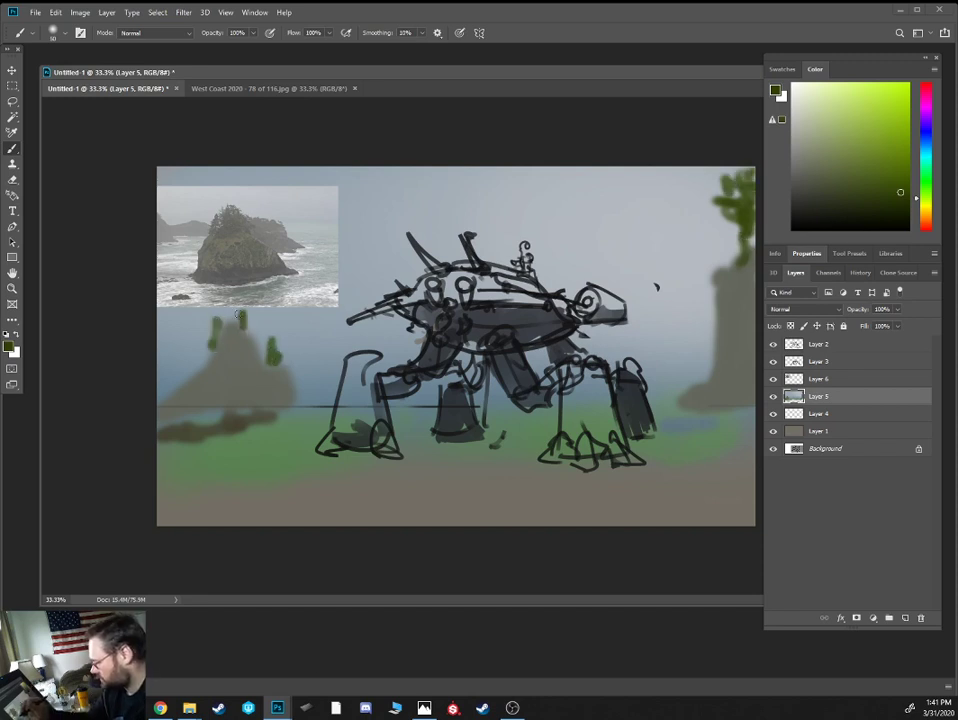
Sample a muted grey and paint small distant rocks between the creature's legs and at the right cliff's base
{"action": "left_click", "coordinate": [404, 346], "text": "alt"}
{"action": "left_click_drag", "start_coordinate": [424, 402], "coordinate": [408, 394]}
{"action": "left_click_drag", "start_coordinate": [662, 397], "coordinate": [671, 402]}
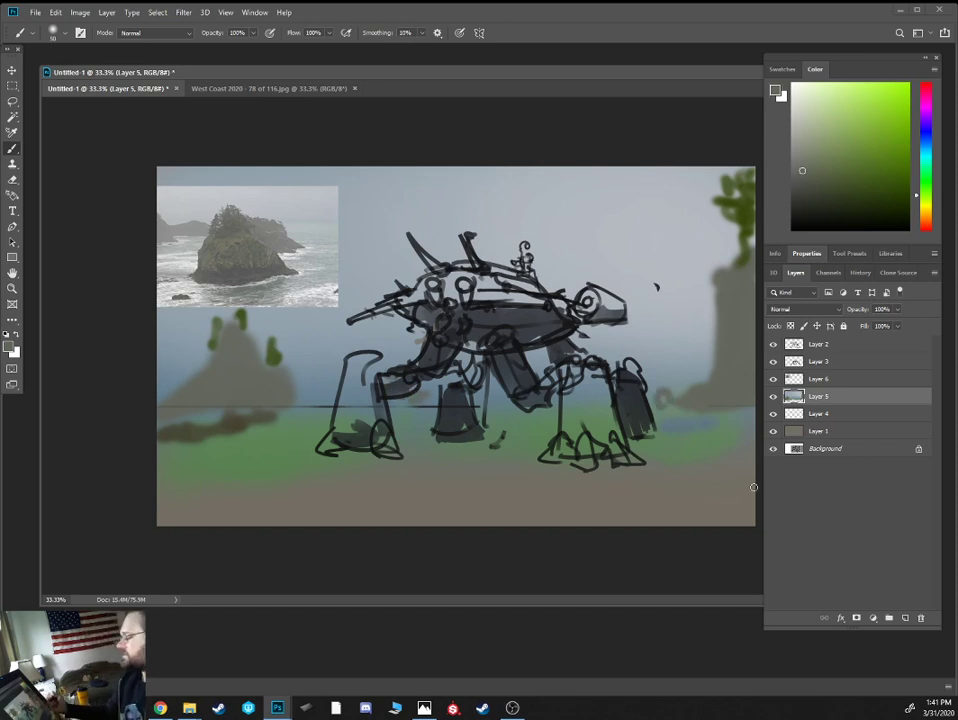
Set the paint colour to black and place rough marks in the left foreground and a ground line below the creature's middle leg
{"action": "left_click", "coordinate": [818, 205]}
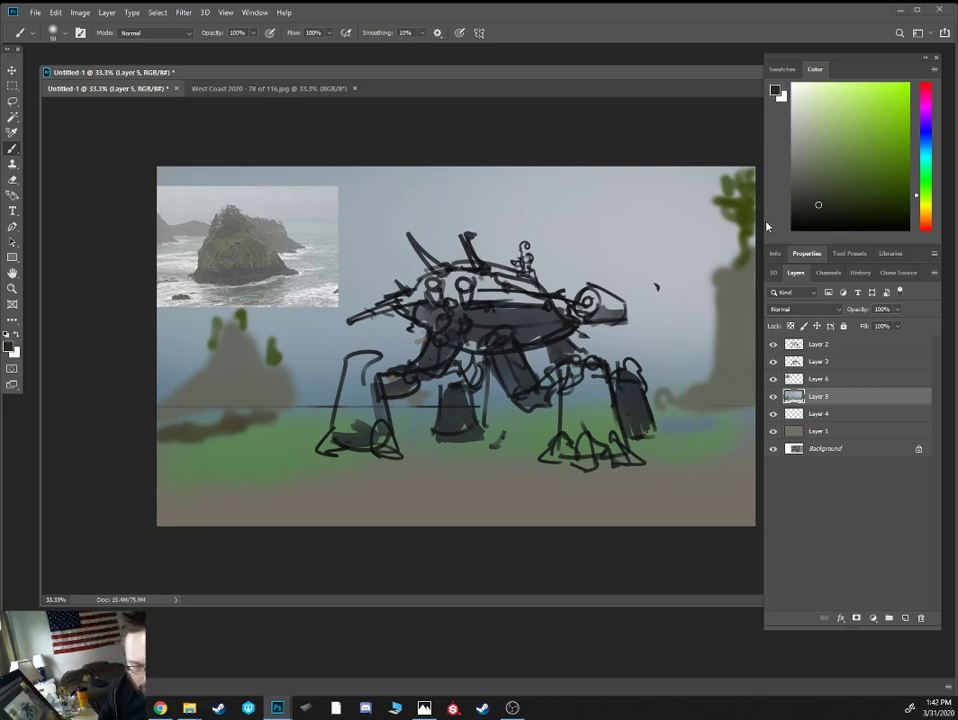
{"action": "left_click", "coordinate": [265, 391], "text": "alt"}
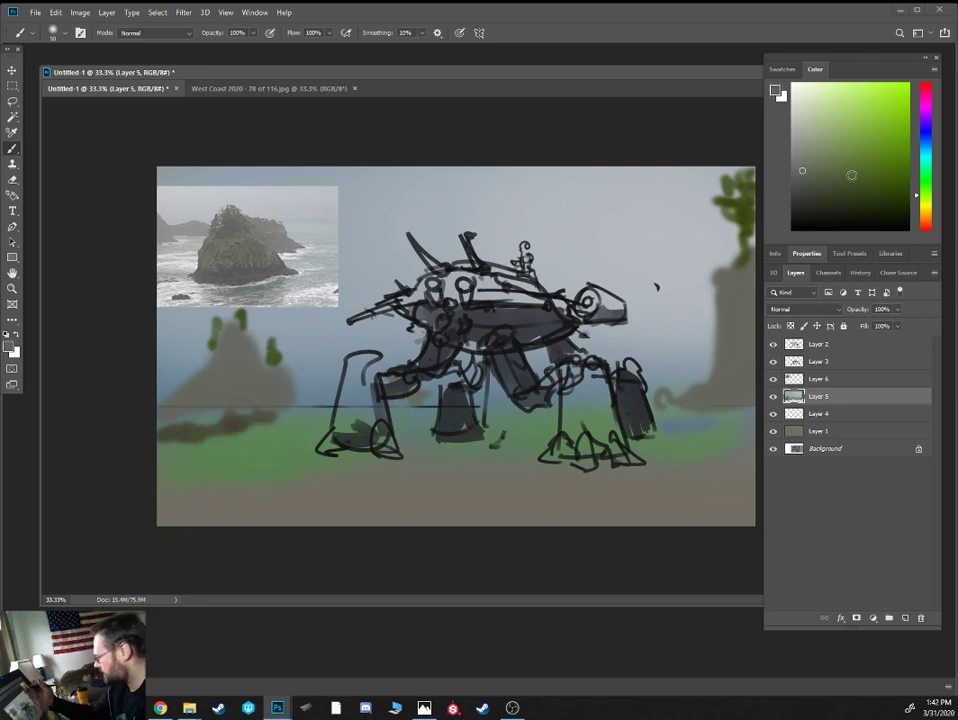
{"action": "left_click_drag", "start_coordinate": [808, 214], "coordinate": [783, 226]}
{"action": "key", "text": "["}
{"action": "left_click_drag", "start_coordinate": [294, 493], "coordinate": [203, 467]}
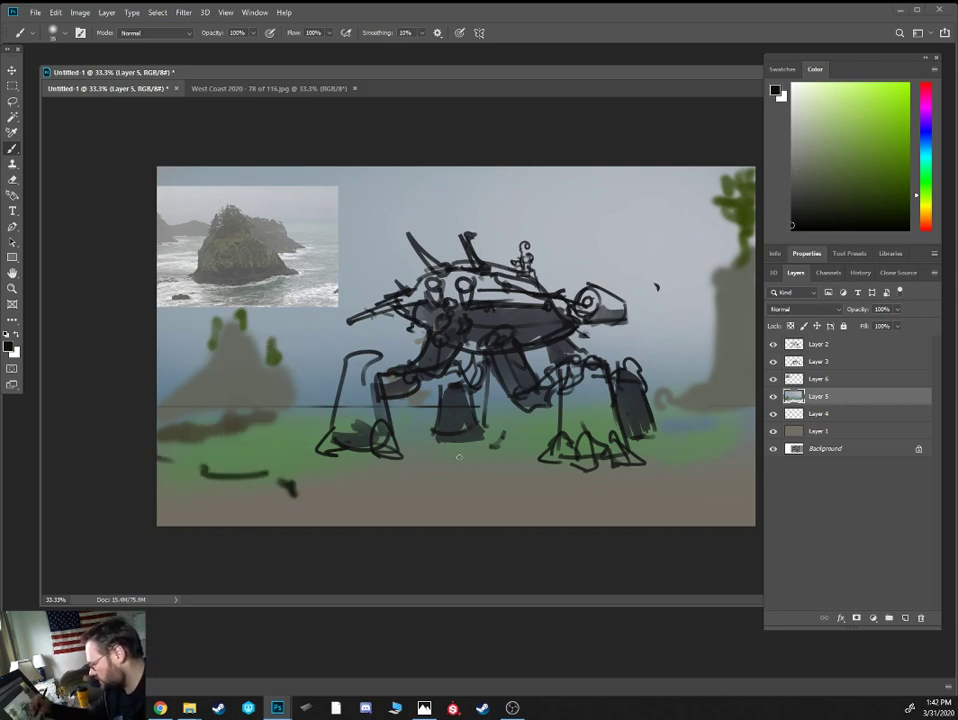
{"action": "left_click_drag", "start_coordinate": [413, 461], "coordinate": [488, 460]}
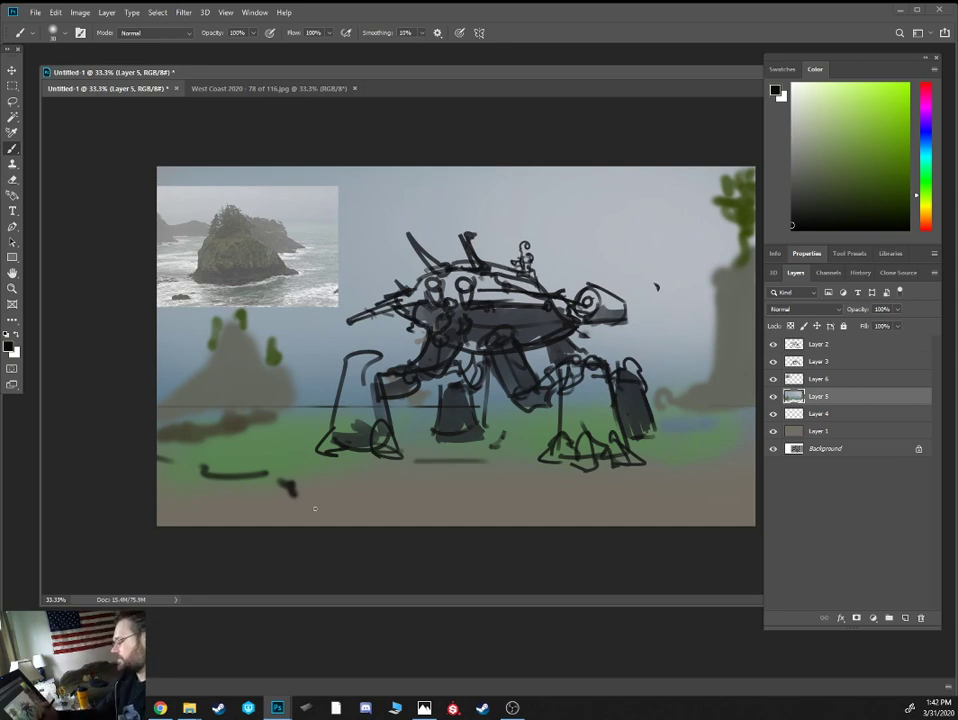
Outline a cluster of angular boulders across the lower-left foreground in black, with smaller stones trailing toward the centre
{"action": "mouse_move", "coordinate": [296, 490]}
{"action": "left_mouse_down"}
{"action": "mouse_move", "coordinate": [241, 491]}
{"action": "mouse_move", "coordinate": [264, 514]}
{"action": "mouse_move", "coordinate": [279, 480]}
{"action": "mouse_move", "coordinate": [203, 466]}
{"action": "left_mouse_up"}
{"action": "key", "text": "bracketleft"}
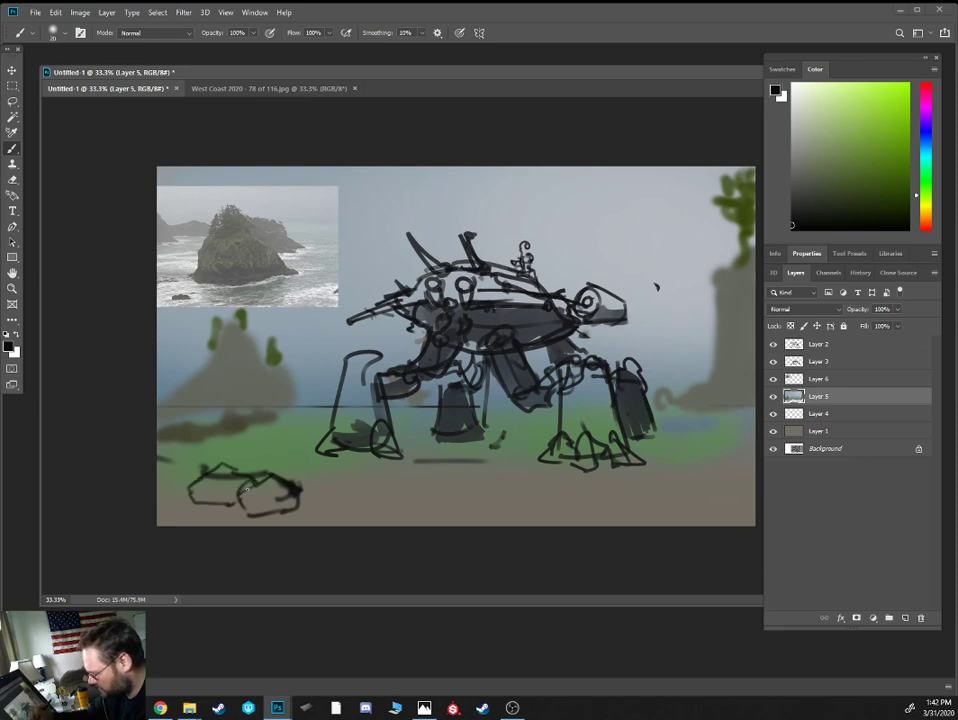
{"action": "mouse_move", "coordinate": [178, 503]}
{"action": "left_mouse_down"}
{"action": "mouse_move", "coordinate": [157, 478]}
{"action": "mouse_move", "coordinate": [153, 516]}
{"action": "mouse_move", "coordinate": [179, 519]}
{"action": "mouse_move", "coordinate": [187, 474]}
{"action": "left_mouse_up"}
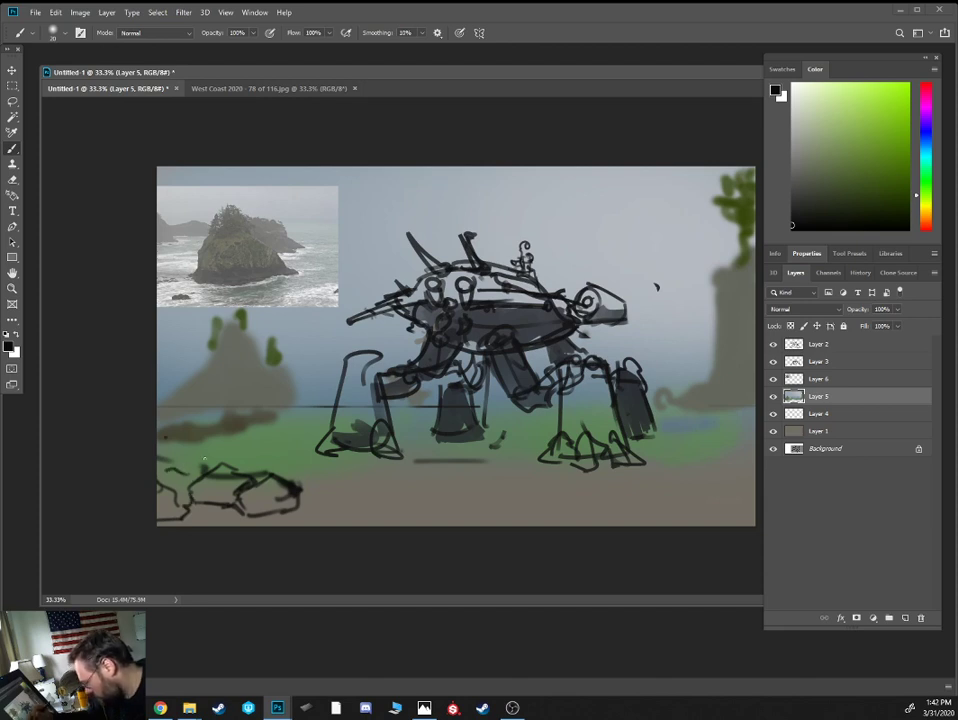
{"action": "mouse_move", "coordinate": [309, 503]}
{"action": "left_mouse_down"}
{"action": "mouse_move", "coordinate": [356, 506]}
{"action": "mouse_move", "coordinate": [334, 491]}
{"action": "left_mouse_up"}
{"action": "left_click_drag", "start_coordinate": [293, 479], "coordinate": [319, 494]}
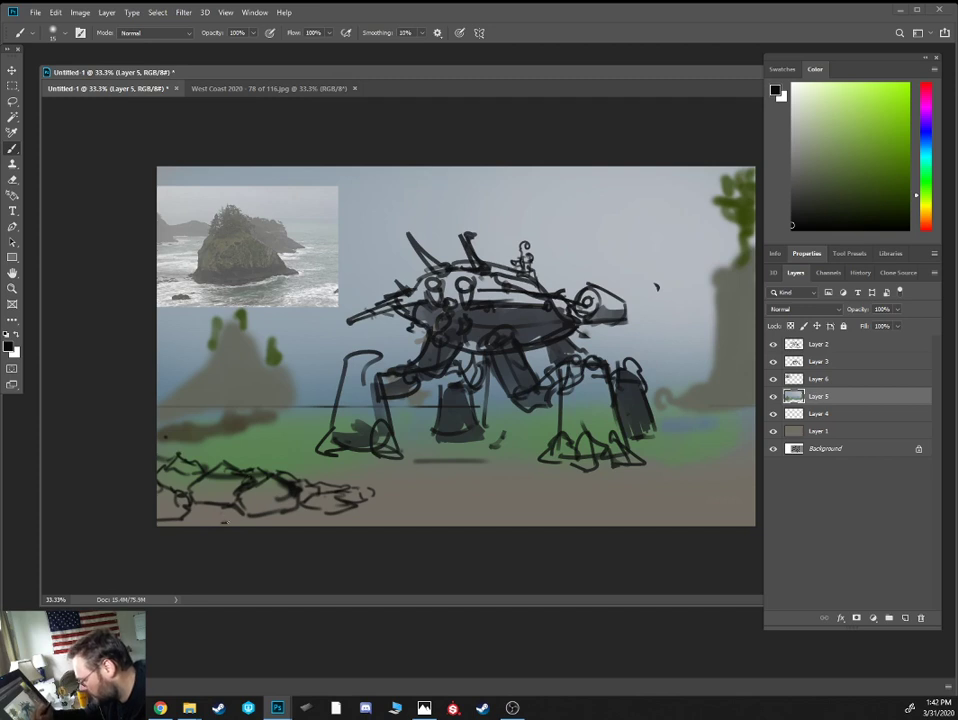
{"action": "left_click_drag", "start_coordinate": [226, 521], "coordinate": [214, 518]}
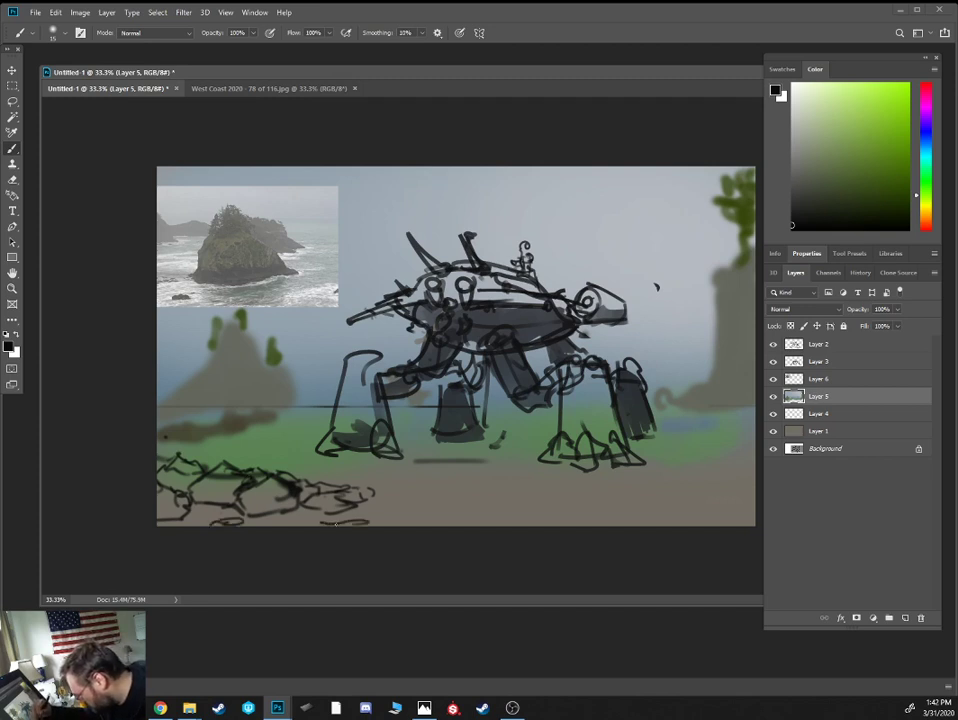
{"action": "mouse_move", "coordinate": [364, 503]}
{"action": "left_mouse_down"}
{"action": "mouse_move", "coordinate": [403, 506]}
{"action": "mouse_move", "coordinate": [363, 507]}
{"action": "left_mouse_up"}
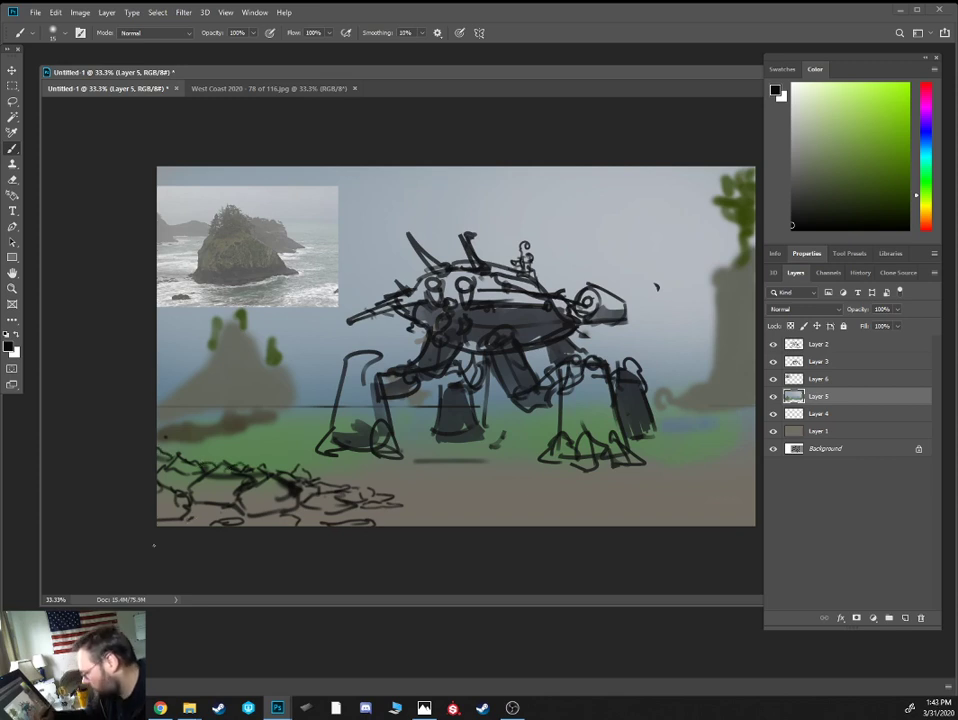
Sketch small pebble marks in the lower centre and a domed rock with short detail strokes in the lower-right foreground
{"action": "left_click_drag", "start_coordinate": [430, 516], "coordinate": [474, 509]}
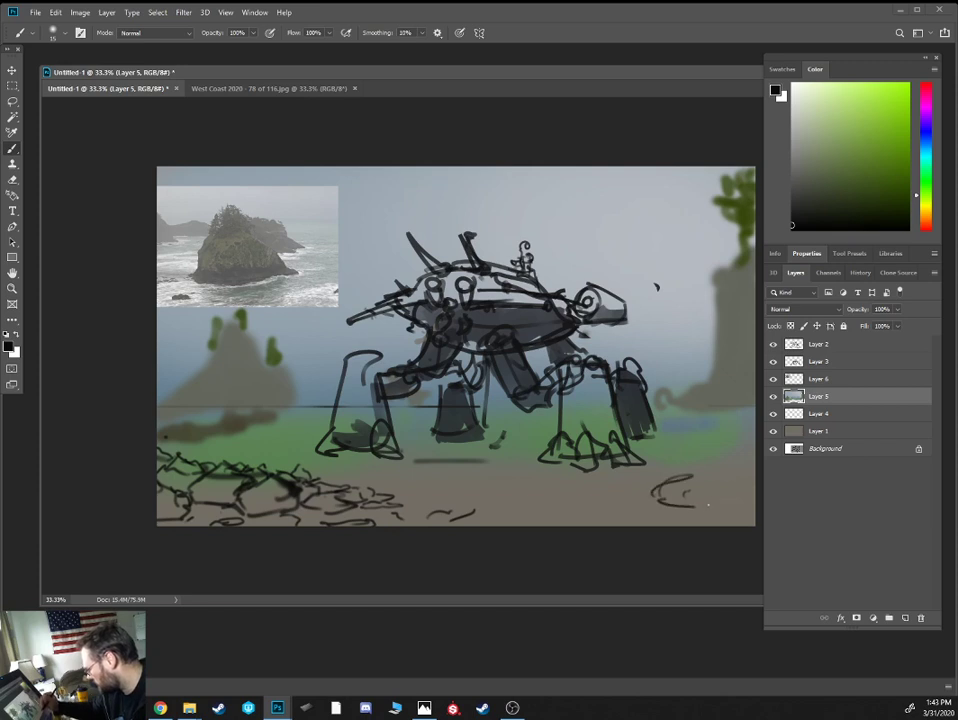
{"action": "mouse_move", "coordinate": [700, 480]}
{"action": "left_mouse_down"}
{"action": "mouse_move", "coordinate": [680, 508]}
{"action": "mouse_move", "coordinate": [741, 515]}
{"action": "left_mouse_up"}
{"action": "left_click_drag", "start_coordinate": [695, 448], "coordinate": [709, 454]}
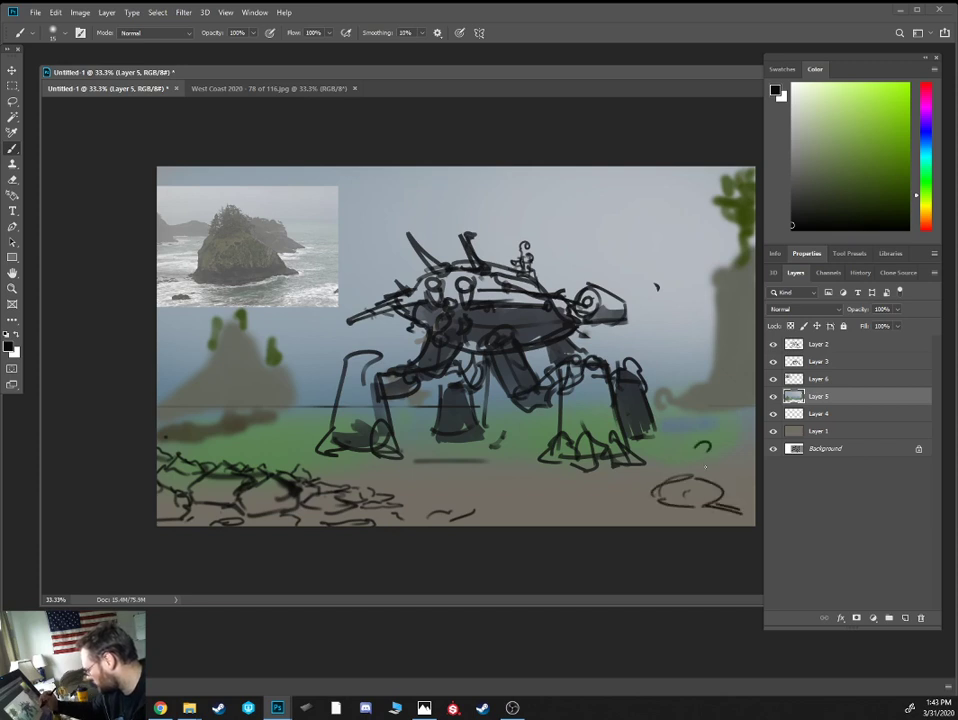
{"action": "left_click_drag", "start_coordinate": [662, 485], "coordinate": [694, 479]}
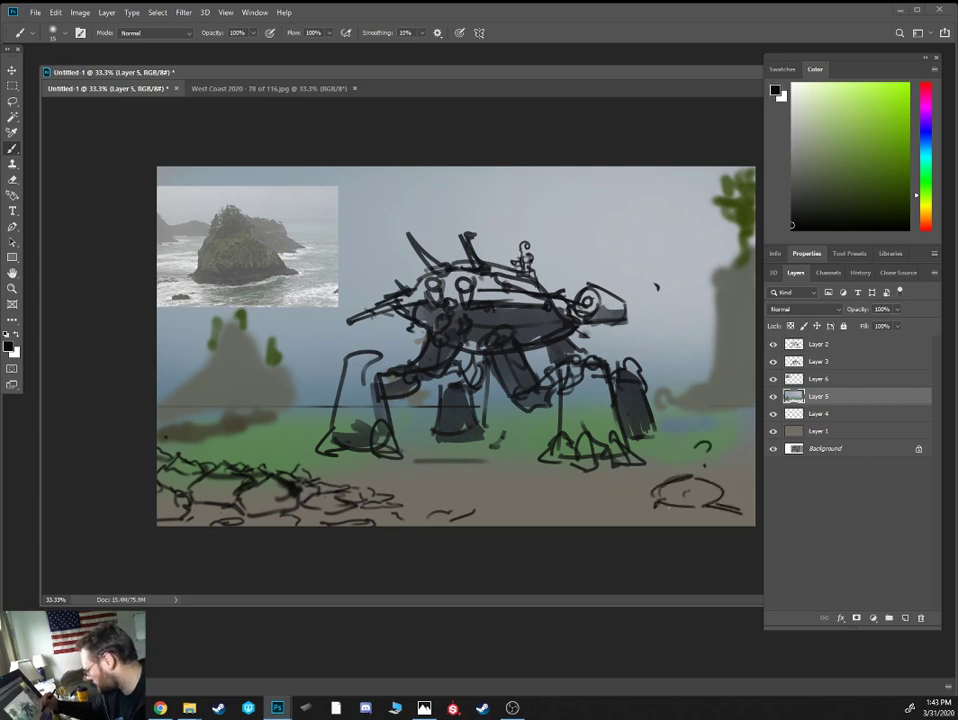
{"action": "left_click_drag", "start_coordinate": [714, 493], "coordinate": [750, 513]}
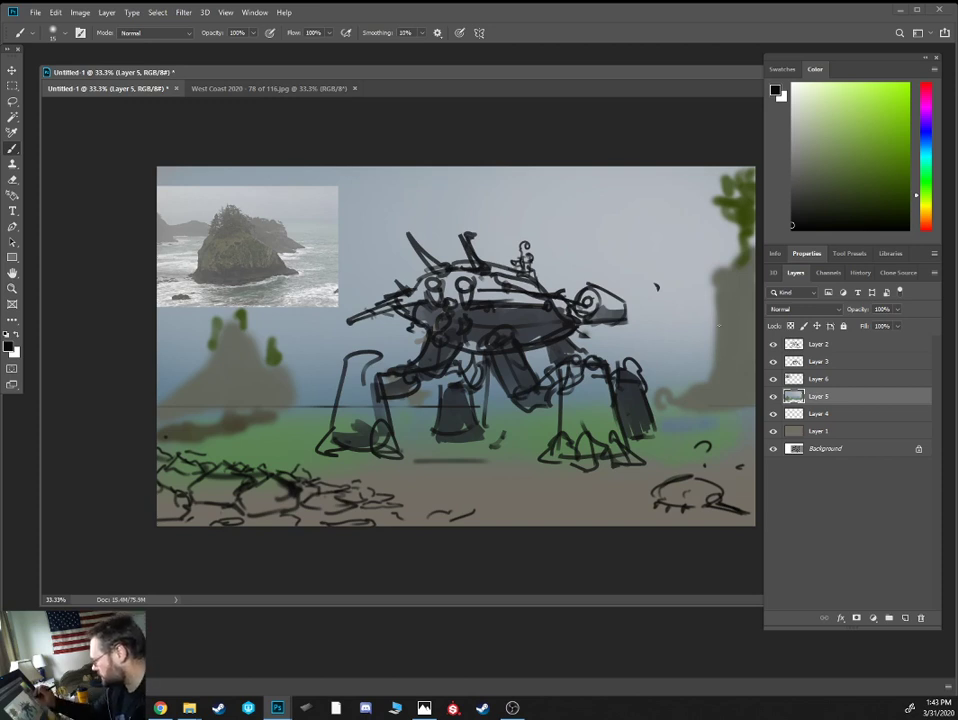
Sample the light grey of the sky and dab it on the ground below the creature's right-hand foot
{"action": "left_click", "coordinate": [672, 287], "text": "alt"}
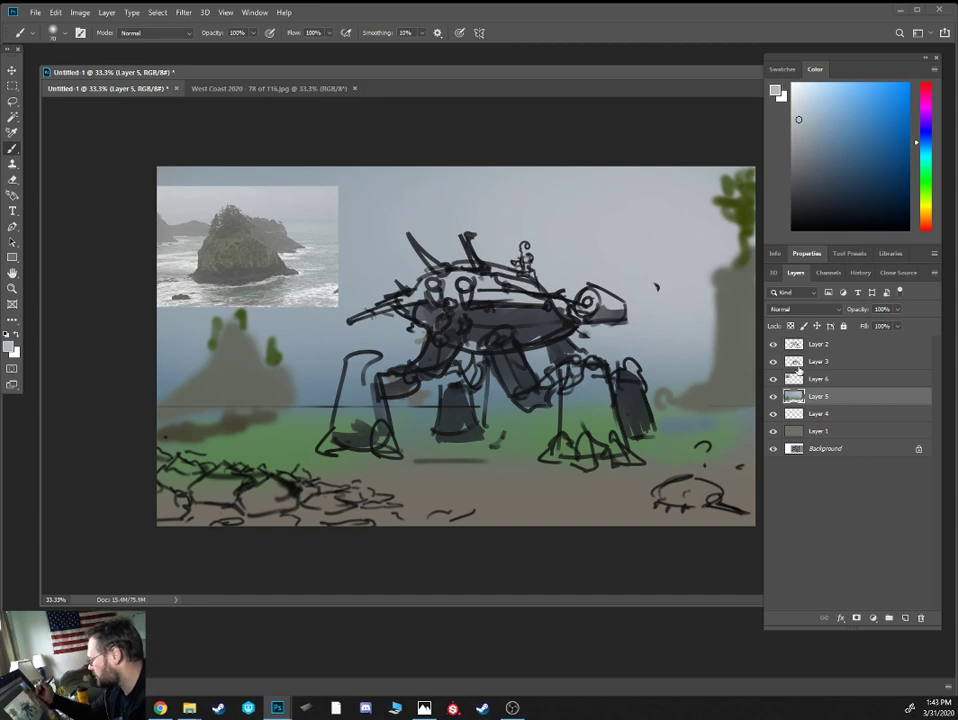
{"action": "left_click", "coordinate": [772, 396]}
{"action": "left_click", "coordinate": [772, 396]}
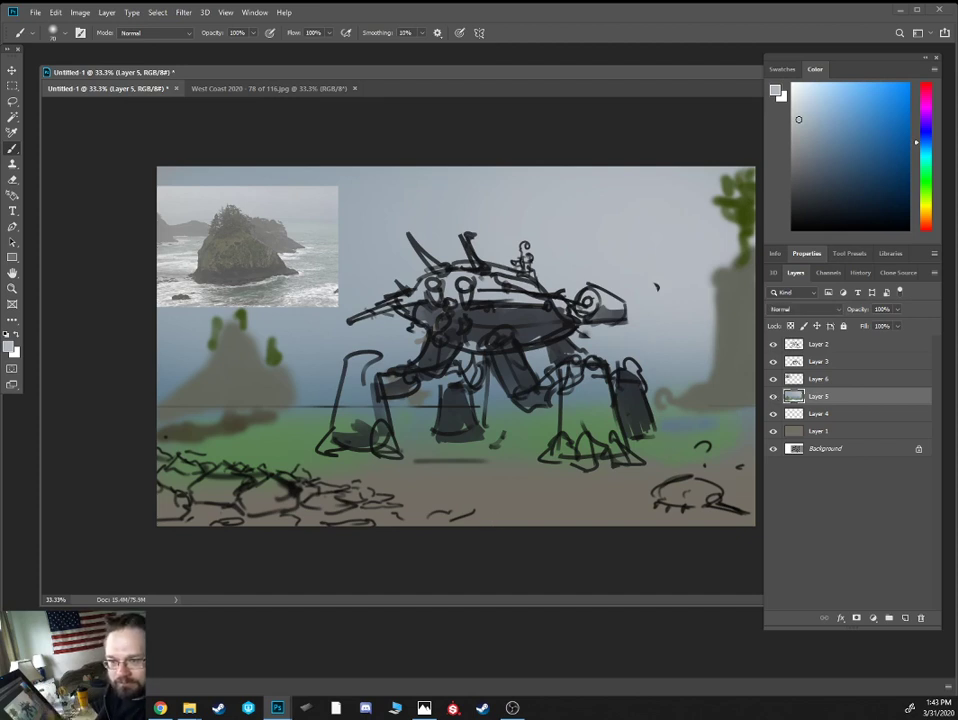
{"action": "key", "text": "alt+Tab"}
{"action": "left_click", "coordinate": [587, 477]}
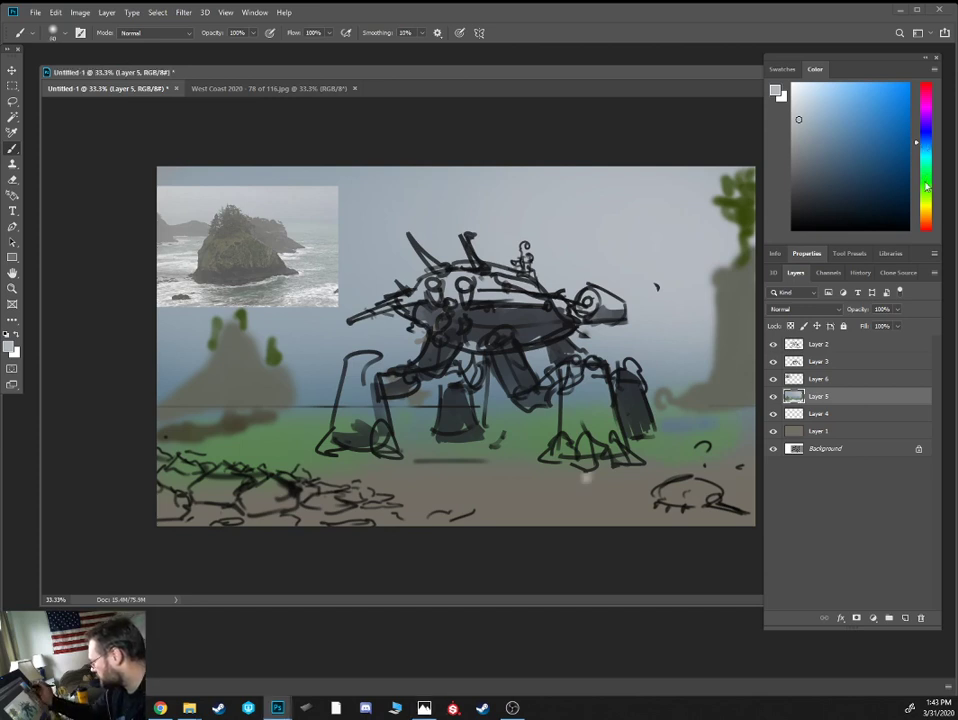
Switch to a hard-edged brush and paint dark grey and reddish-brown rocks on the shoreline at the canvas's right edge
{"action": "left_click", "coordinate": [926, 184]}
{"action": "right_click", "coordinate": [677, 231]}
{"action": "double_click", "coordinate": [745, 395]}
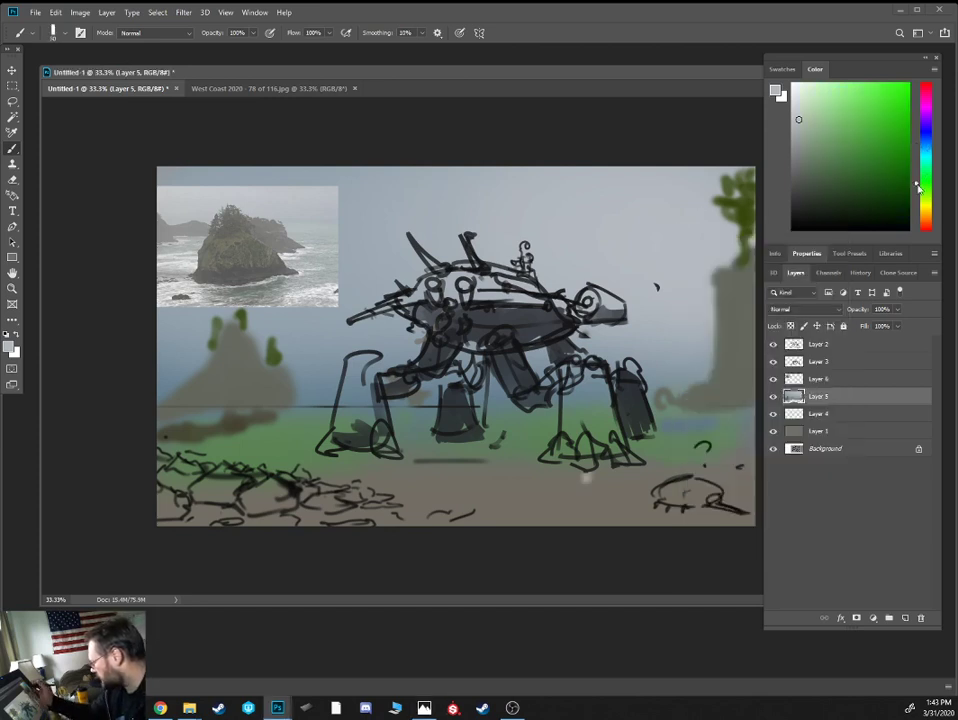
{"action": "left_click", "coordinate": [813, 170]}
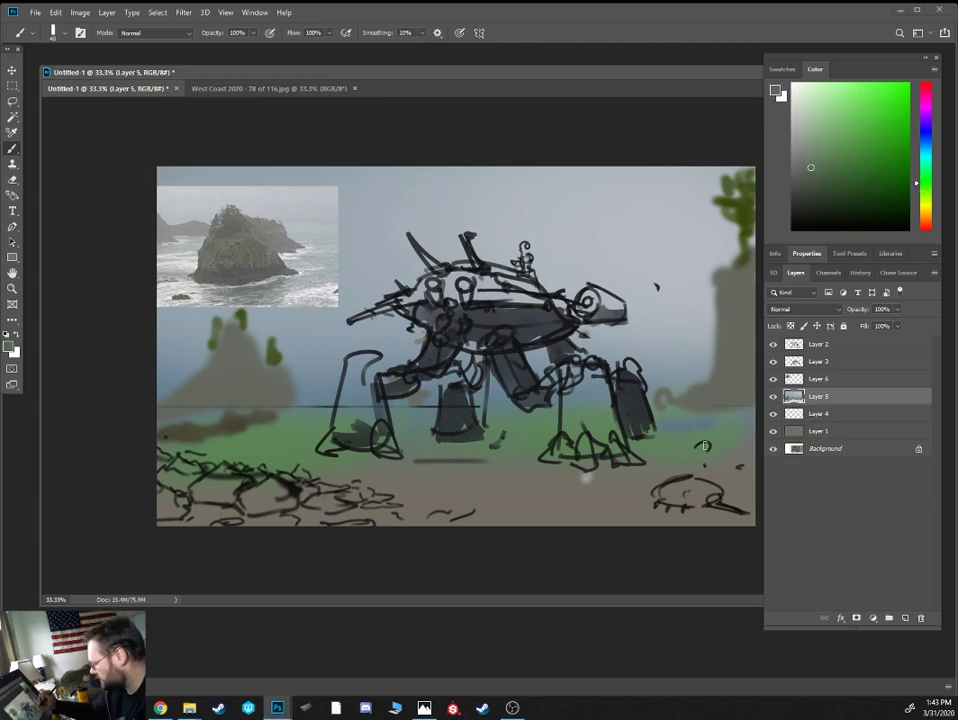
{"action": "mouse_move", "coordinate": [726, 467]}
{"action": "left_mouse_down"}
{"action": "mouse_move", "coordinate": [738, 462]}
{"action": "mouse_move", "coordinate": [736, 432]}
{"action": "mouse_move", "coordinate": [729, 448]}
{"action": "mouse_move", "coordinate": [753, 420]}
{"action": "mouse_move", "coordinate": [755, 450]}
{"action": "mouse_move", "coordinate": [733, 430]}
{"action": "mouse_move", "coordinate": [726, 460]}
{"action": "mouse_move", "coordinate": [745, 466]}
{"action": "left_mouse_up"}
{"action": "left_click", "coordinate": [926, 221]}
{"action": "left_click", "coordinate": [833, 196]}
{"action": "key", "text": "]"}
{"action": "left_click_drag", "start_coordinate": [688, 460], "coordinate": [704, 458]}
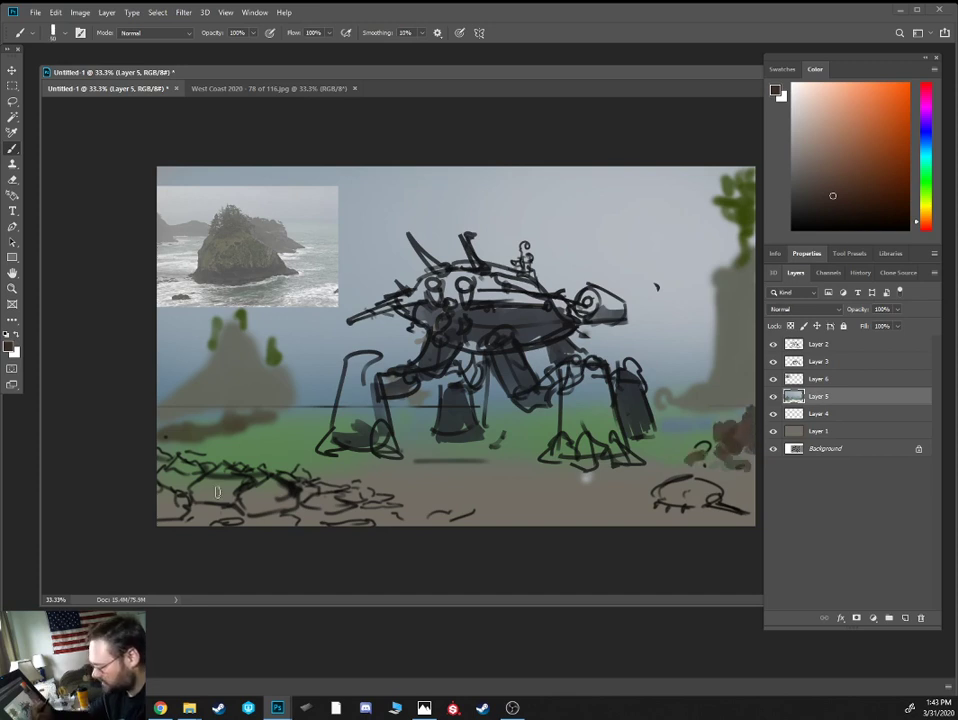
Fill the lower-left foreground boulders with dark reddish brown and add brown accents to the land spit behind them
{"action": "left_click_drag", "start_coordinate": [206, 495], "coordinate": [232, 475]}
{"action": "mouse_move", "coordinate": [160, 469]}
{"action": "left_mouse_down"}
{"action": "mouse_move", "coordinate": [183, 483]}
{"action": "mouse_move", "coordinate": [176, 464]}
{"action": "left_mouse_up"}
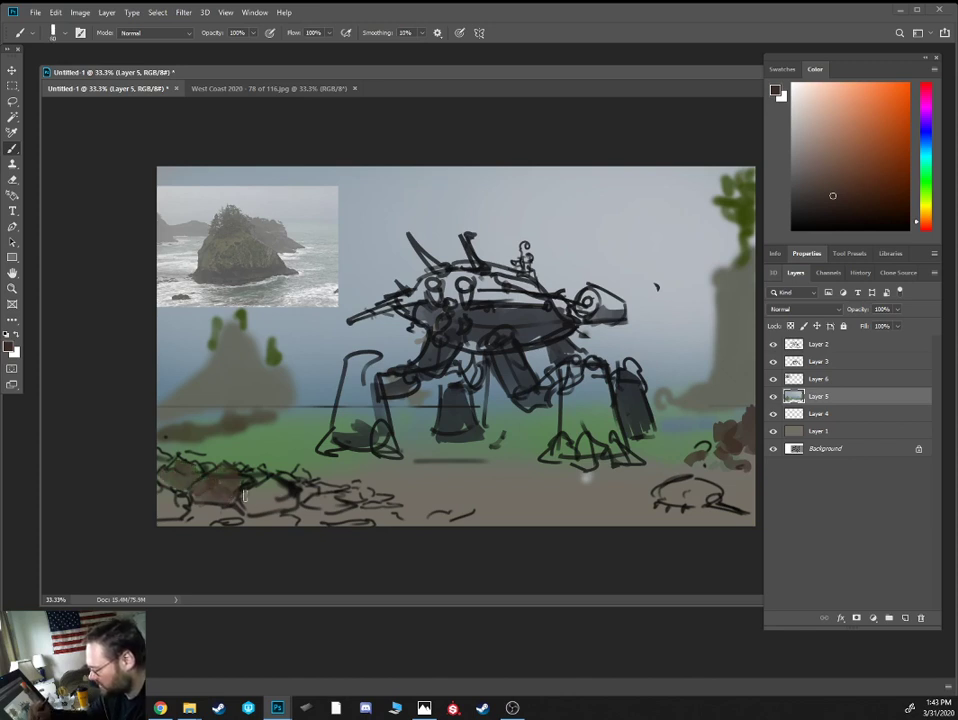
{"action": "mouse_move", "coordinate": [247, 496]}
{"action": "left_mouse_down"}
{"action": "mouse_move", "coordinate": [284, 500]}
{"action": "mouse_move", "coordinate": [270, 505]}
{"action": "left_mouse_up"}
{"action": "mouse_move", "coordinate": [212, 514]}
{"action": "left_mouse_down"}
{"action": "mouse_move", "coordinate": [172, 509]}
{"action": "mouse_move", "coordinate": [181, 502]}
{"action": "mouse_move", "coordinate": [171, 513]}
{"action": "mouse_move", "coordinate": [161, 494]}
{"action": "mouse_move", "coordinate": [208, 476]}
{"action": "mouse_move", "coordinate": [276, 525]}
{"action": "mouse_move", "coordinate": [255, 521]}
{"action": "mouse_move", "coordinate": [295, 518]}
{"action": "left_mouse_up"}
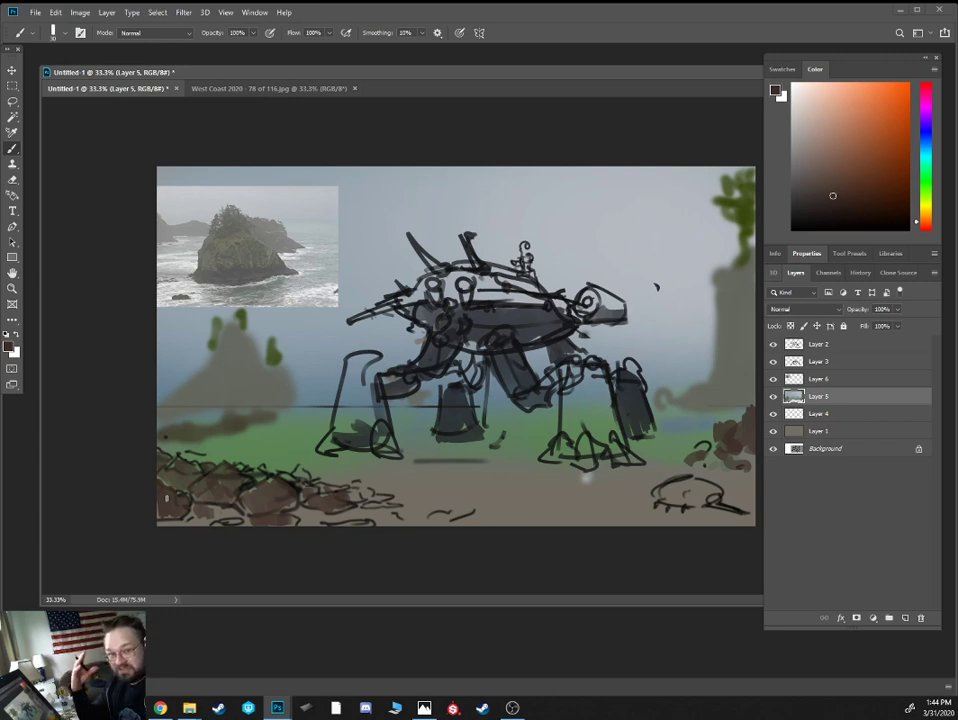
{"action": "left_click_drag", "start_coordinate": [261, 417], "coordinate": [239, 419]}
{"action": "left_click", "coordinate": [821, 202]}
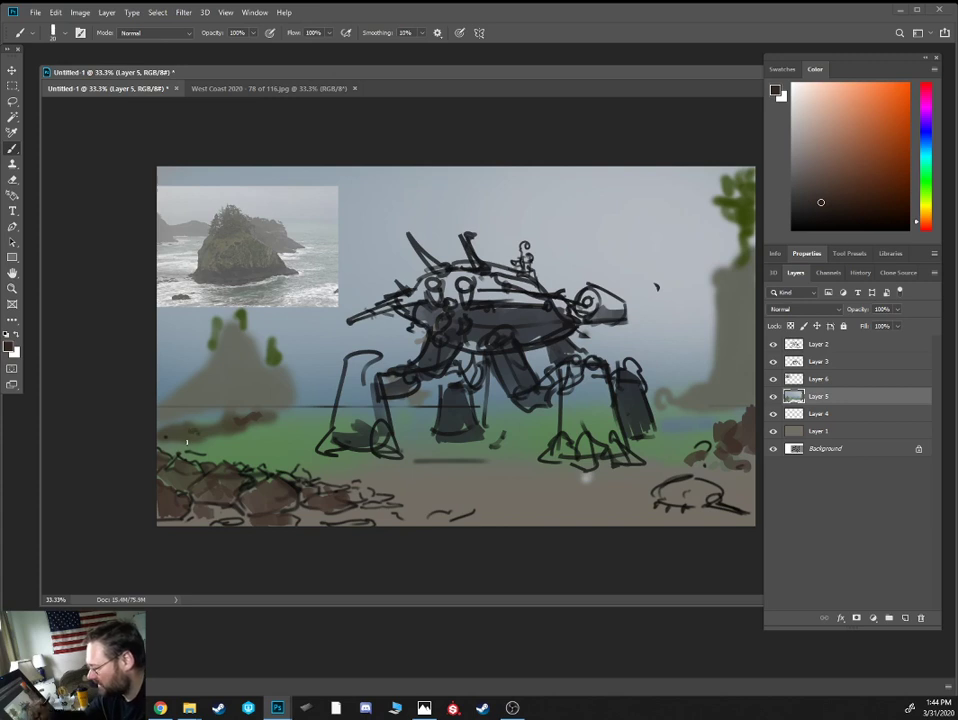
Paint light warm-grey flecks, dark green patches and pale green streaks across the green midground between the spit and the creature's legs
{"action": "left_click", "coordinate": [808, 139]}
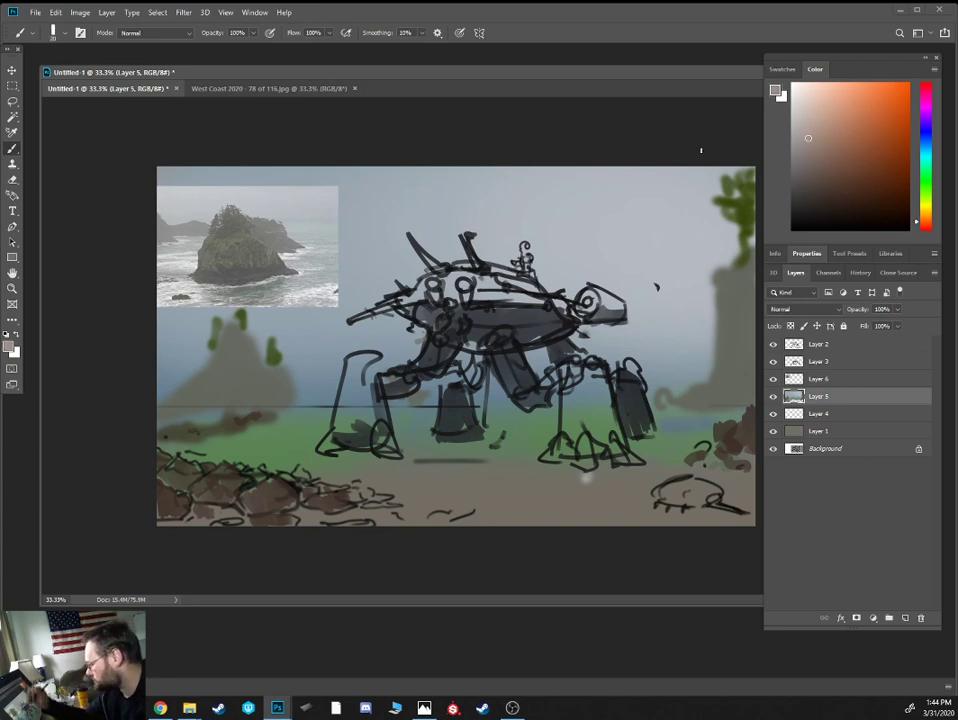
{"action": "left_click", "coordinate": [206, 327], "text": "alt"}
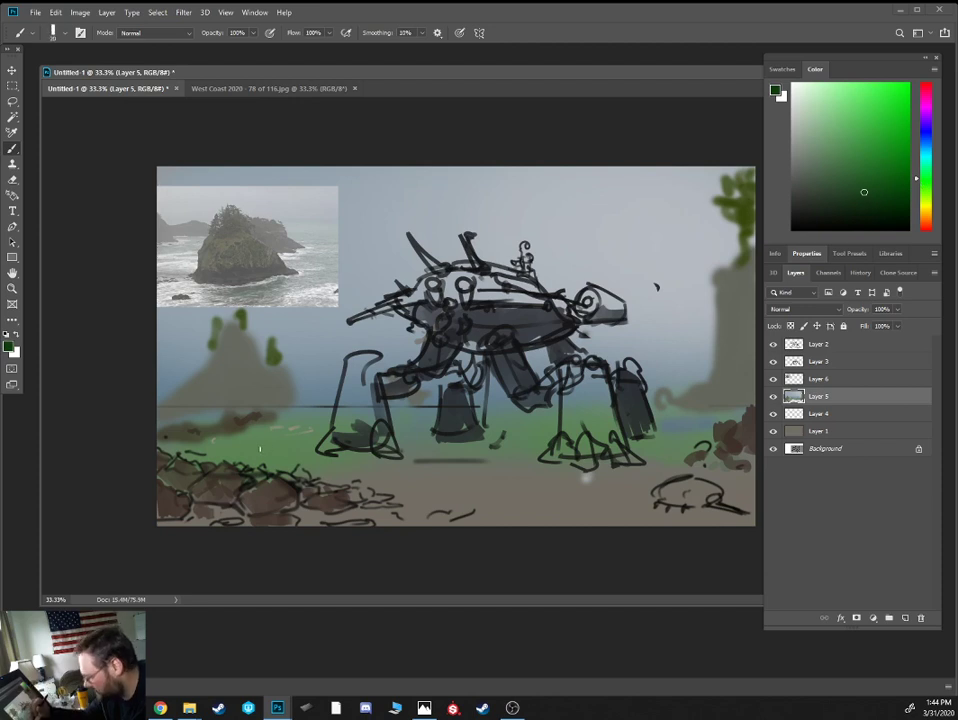
{"action": "mouse_move", "coordinate": [255, 443]}
{"action": "left_mouse_down"}
{"action": "mouse_move", "coordinate": [287, 436]}
{"action": "mouse_move", "coordinate": [228, 443]}
{"action": "mouse_move", "coordinate": [304, 435]}
{"action": "left_mouse_up"}
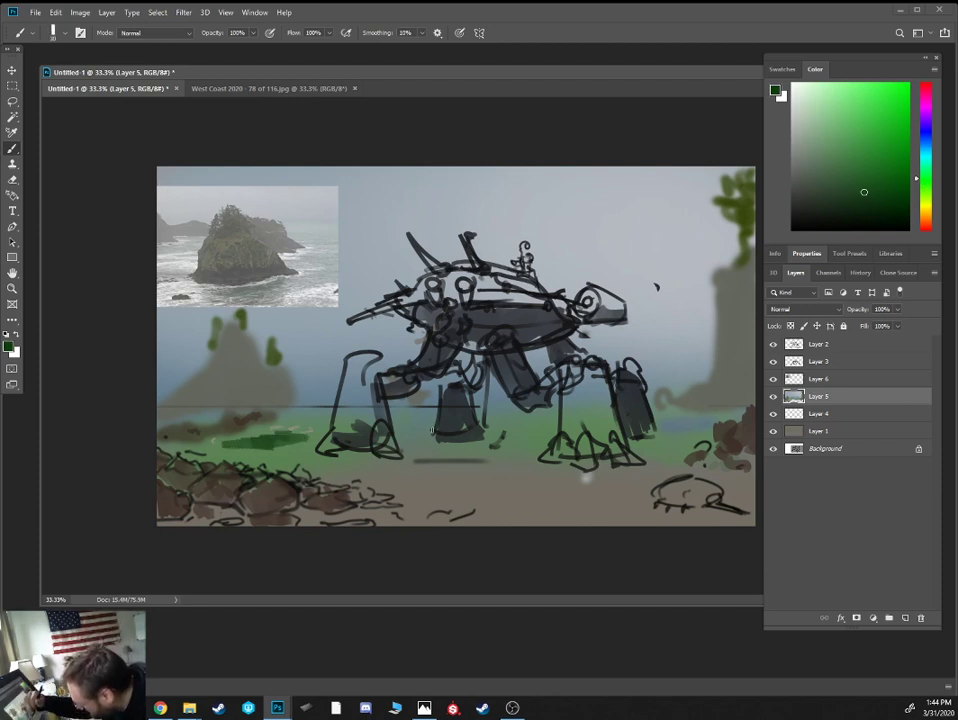
{"action": "mouse_move", "coordinate": [412, 440]}
{"action": "left_mouse_down"}
{"action": "mouse_move", "coordinate": [405, 436]}
{"action": "mouse_move", "coordinate": [427, 435]}
{"action": "left_mouse_up"}
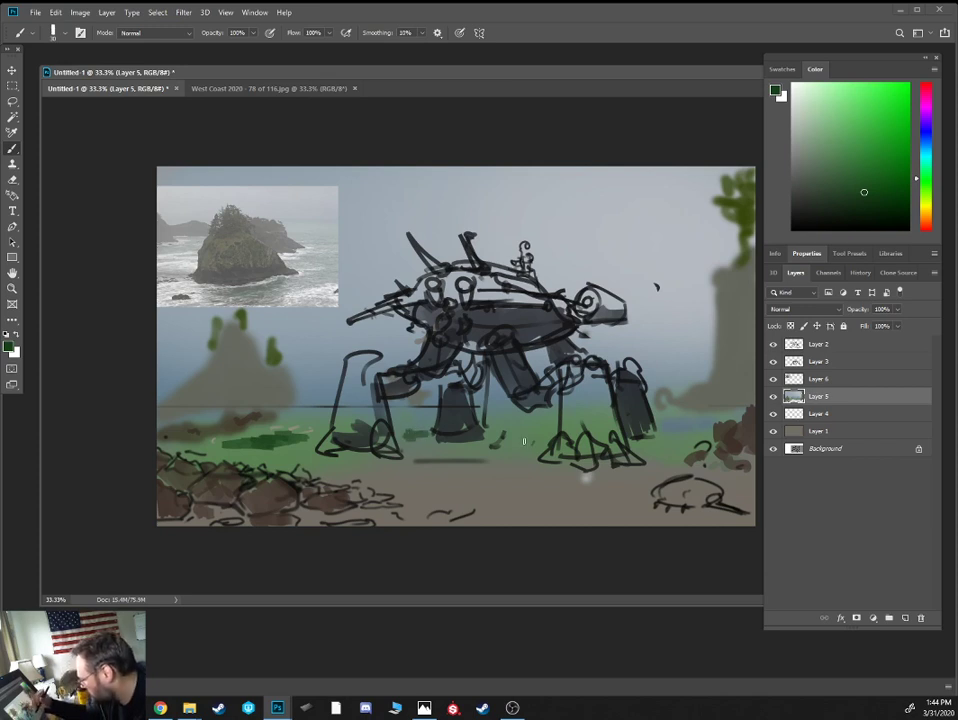
{"action": "left_click", "coordinate": [836, 149]}
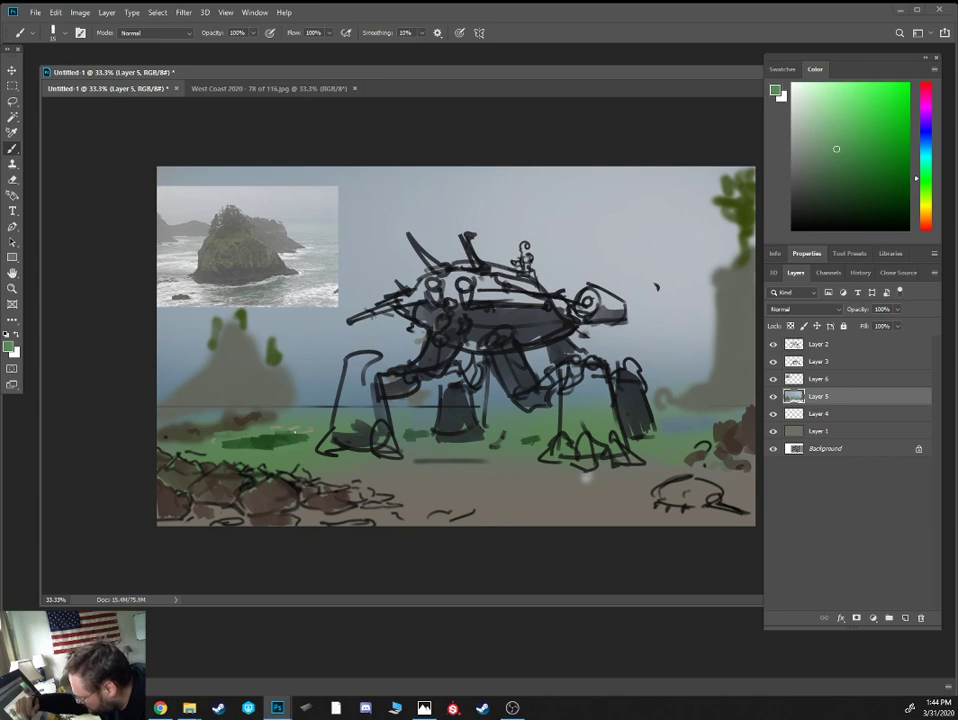
{"action": "left_click", "coordinate": [822, 135]}
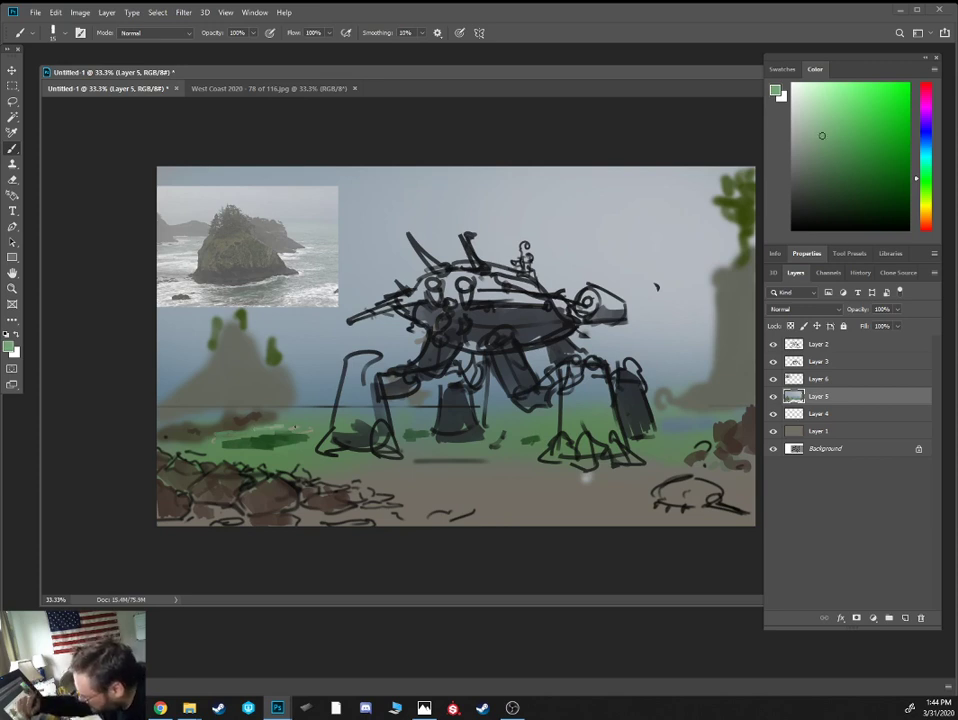
{"action": "left_click_drag", "start_coordinate": [160, 412], "coordinate": [214, 411]}
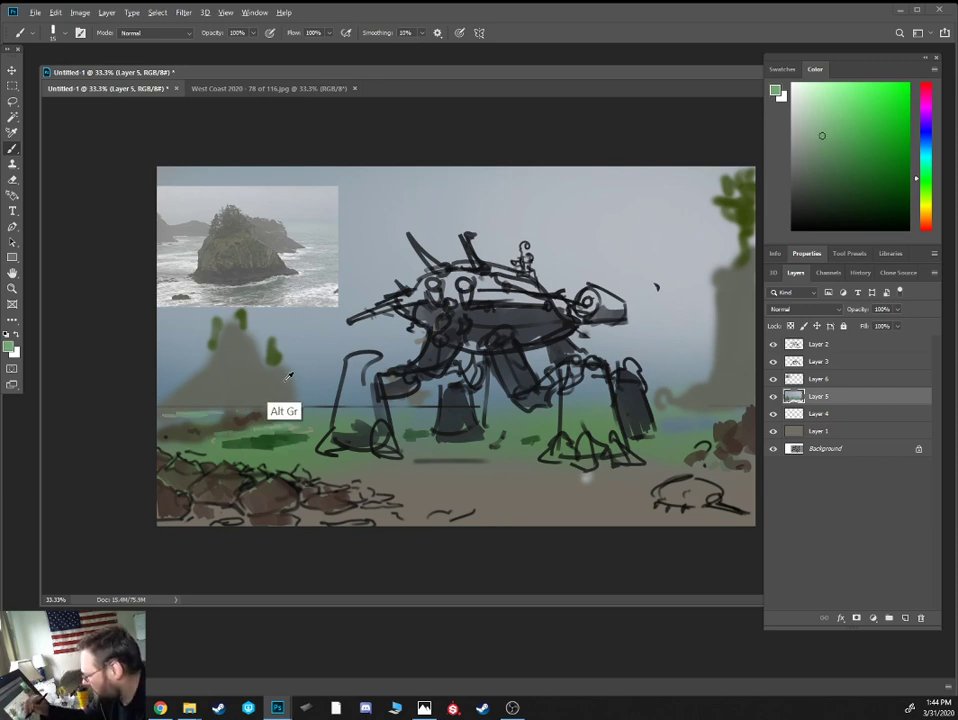
Block in a jagged, nearly black rock base on the lower part of the left sea stack
{"action": "left_click", "coordinate": [289, 375], "text": "alt"}
{"action": "left_click", "coordinate": [805, 207]}
{"action": "key", "text": "bracketright"}
{"action": "key", "text": "bracketright"}
{"action": "mouse_move", "coordinate": [244, 376]}
{"action": "left_mouse_down"}
{"action": "mouse_move", "coordinate": [212, 377]}
{"action": "mouse_move", "coordinate": [205, 390]}
{"action": "mouse_move", "coordinate": [221, 372]}
{"action": "mouse_move", "coordinate": [237, 373]}
{"action": "mouse_move", "coordinate": [234, 359]}
{"action": "mouse_move", "coordinate": [224, 381]}
{"action": "mouse_move", "coordinate": [233, 363]}
{"action": "mouse_move", "coordinate": [262, 398]}
{"action": "mouse_move", "coordinate": [278, 396]}
{"action": "mouse_move", "coordinate": [247, 402]}
{"action": "mouse_move", "coordinate": [291, 397]}
{"action": "left_mouse_up"}
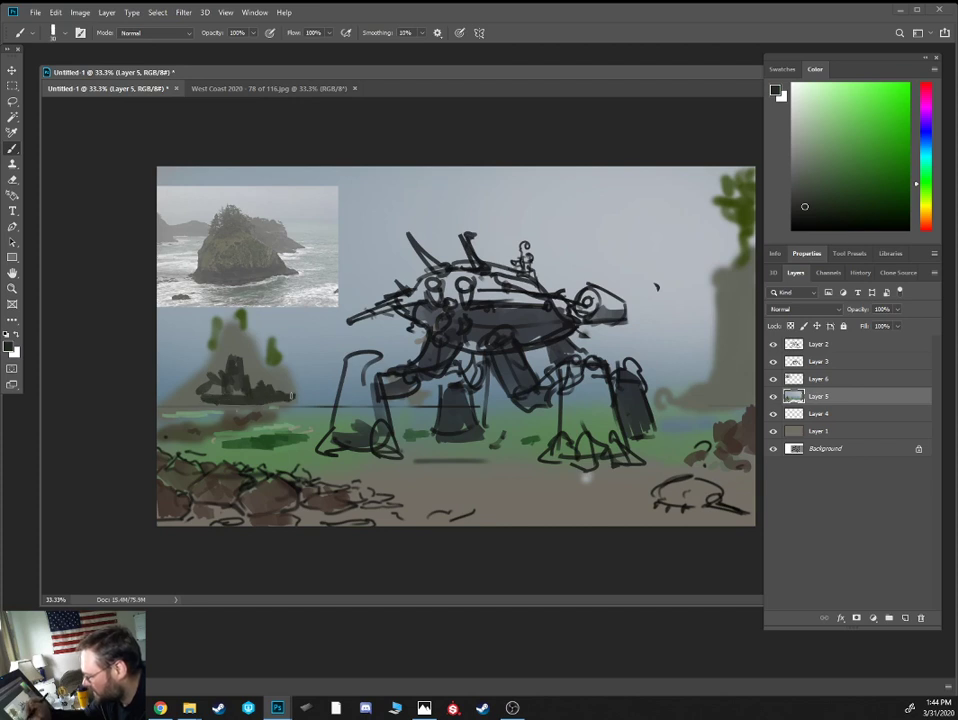
Shade the left sea stack's upper slopes with sampled olive and outline its ridges in darker olive using a smaller brush
{"action": "left_click", "coordinate": [260, 366], "text": "alt"}
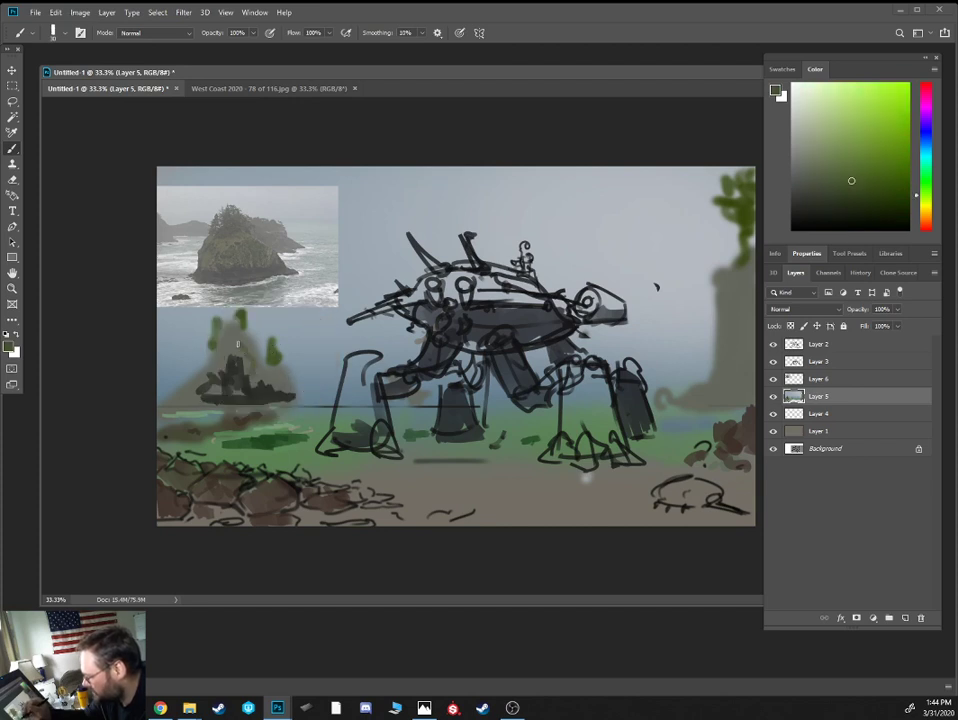
{"action": "left_click", "coordinate": [247, 365], "text": "alt"}
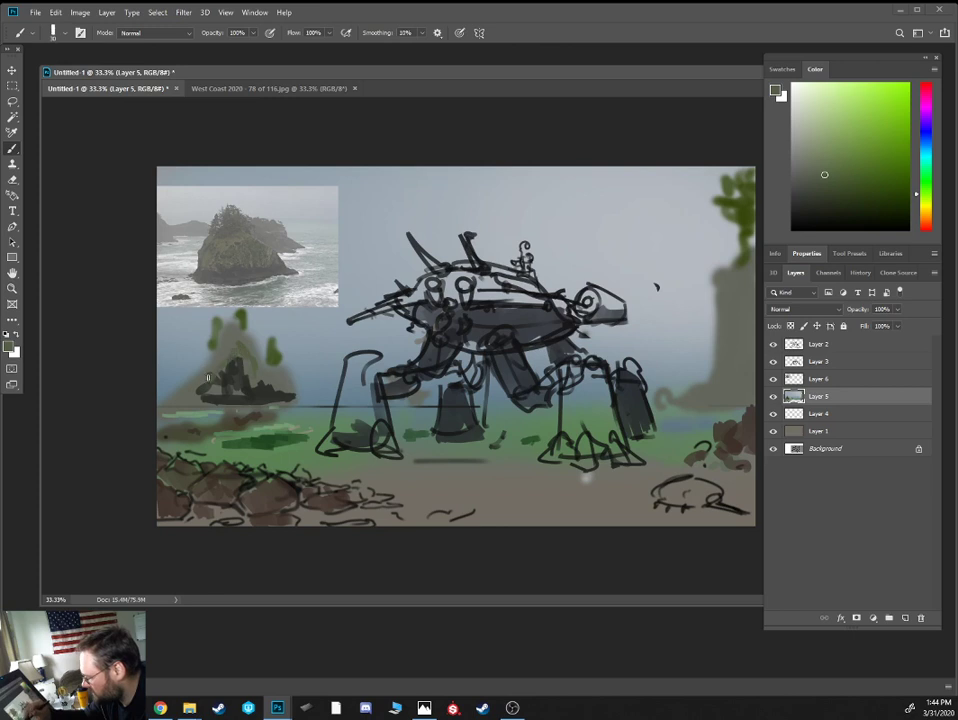
{"action": "left_click", "coordinate": [827, 198]}
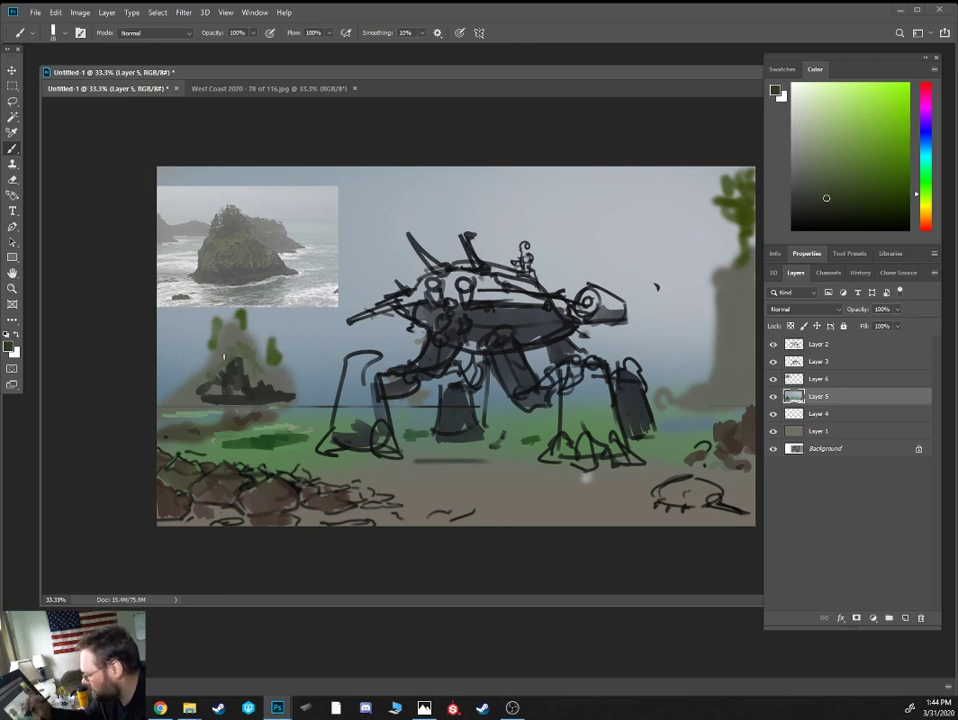
{"action": "key", "text": "bracketleft"}
{"action": "key", "text": "bracketleft"}
{"action": "key", "text": "bracketleft"}
{"action": "mouse_move", "coordinate": [220, 367]}
{"action": "left_mouse_down"}
{"action": "mouse_move", "coordinate": [195, 389]}
{"action": "mouse_move", "coordinate": [242, 341]}
{"action": "mouse_move", "coordinate": [287, 393]}
{"action": "left_mouse_up"}
{"action": "left_click", "coordinate": [241, 341], "text": "alt"}
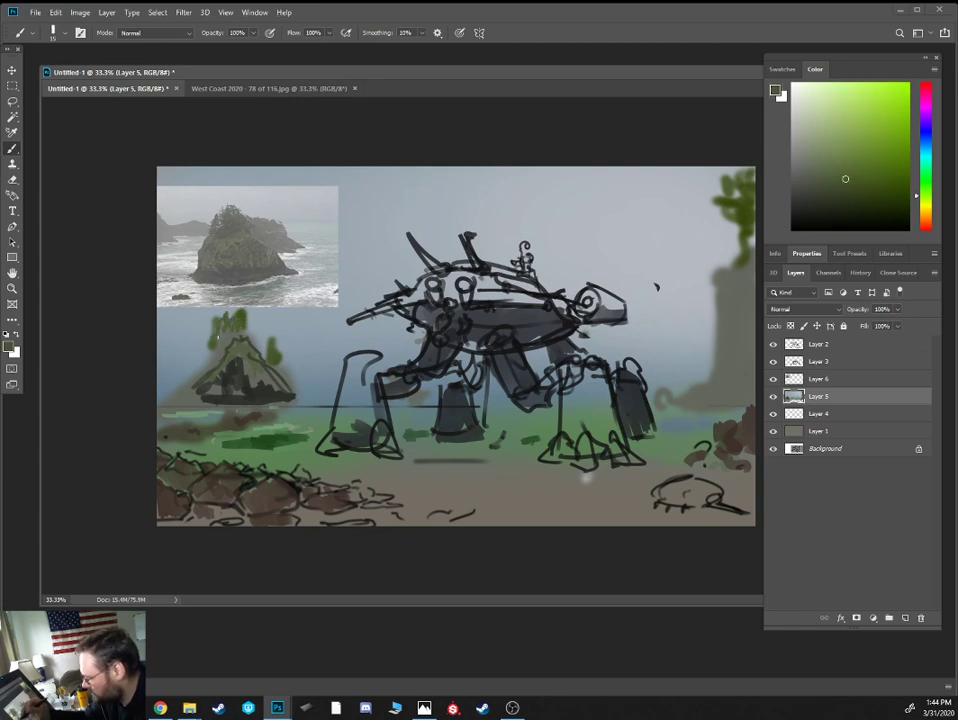
Sample greys from the reference photo's distant cliffs and rough in a pale headland at the far left behind the stack
{"action": "left_click", "coordinate": [188, 388], "text": "alt"}
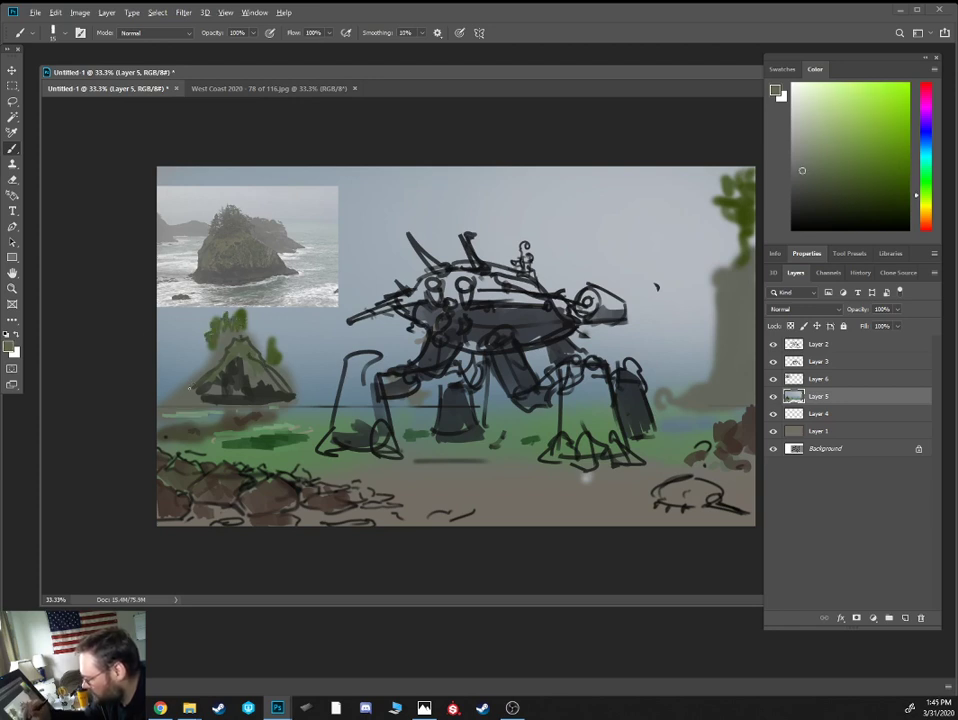
{"action": "left_click", "coordinate": [193, 225], "text": "alt"}
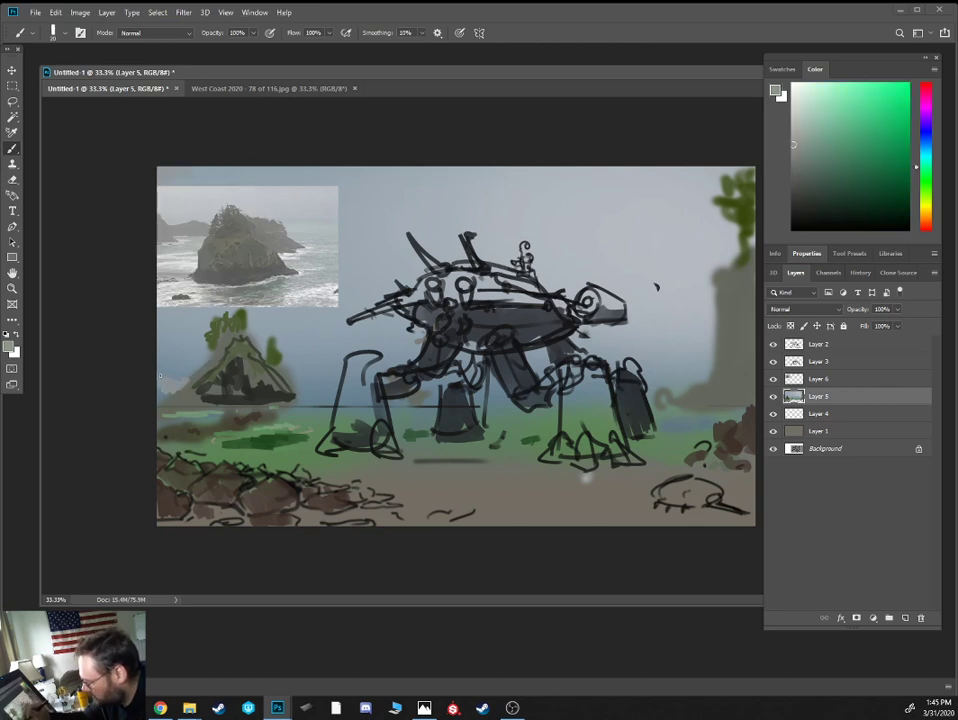
{"action": "left_click", "coordinate": [202, 218], "text": "alt"}
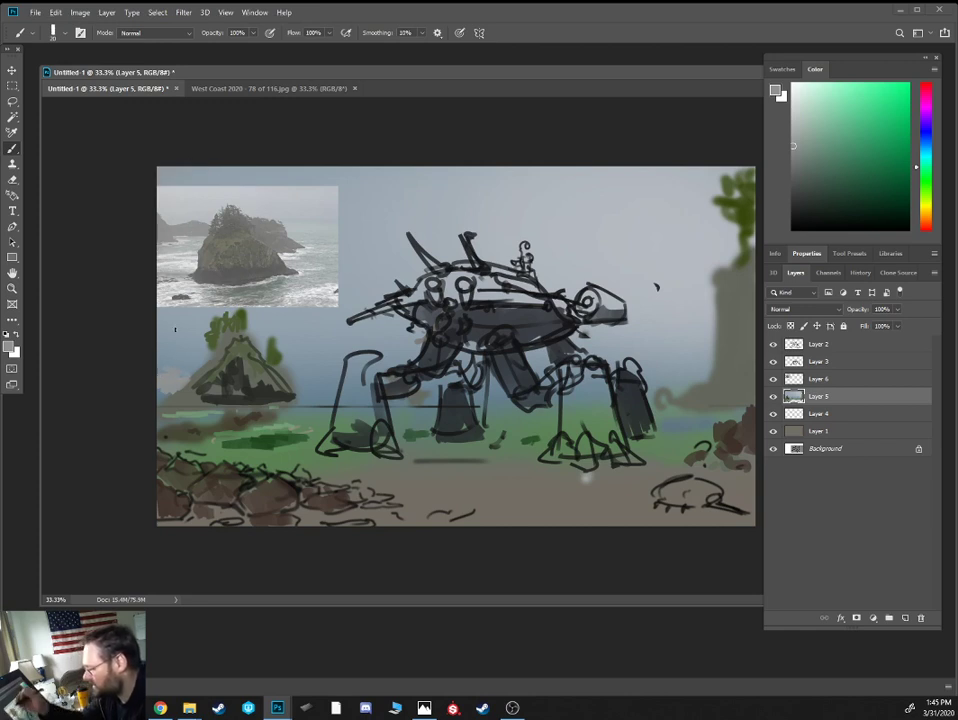
Paint a ragged band of light grey mist across the horizon, from the left edge past the creature's right-hand legs
{"action": "left_click", "coordinate": [185, 218], "text": "alt"}
{"action": "mouse_move", "coordinate": [171, 362]}
{"action": "left_mouse_down"}
{"action": "mouse_move", "coordinate": [161, 342]}
{"action": "mouse_move", "coordinate": [185, 365]}
{"action": "mouse_move", "coordinate": [195, 345]}
{"action": "mouse_move", "coordinate": [211, 352]}
{"action": "left_mouse_up"}
{"action": "mouse_move", "coordinate": [288, 348]}
{"action": "left_mouse_down"}
{"action": "mouse_move", "coordinate": [322, 360]}
{"action": "mouse_move", "coordinate": [336, 348]}
{"action": "mouse_move", "coordinate": [419, 345]}
{"action": "left_mouse_up"}
{"action": "key", "text": "bracketright"}
{"action": "key", "text": "bracketright"}
{"action": "mouse_move", "coordinate": [531, 359]}
{"action": "left_mouse_down"}
{"action": "mouse_move", "coordinate": [627, 341]}
{"action": "mouse_move", "coordinate": [652, 359]}
{"action": "mouse_move", "coordinate": [692, 366]}
{"action": "left_mouse_up"}
Fill the distant headland beside the left sea stack with sampled mid grey and refine where it meets the slope
{"action": "key", "text": "bracketright"}
{"action": "key", "text": "bracketright"}
{"action": "left_click", "coordinate": [177, 371], "text": "alt"}
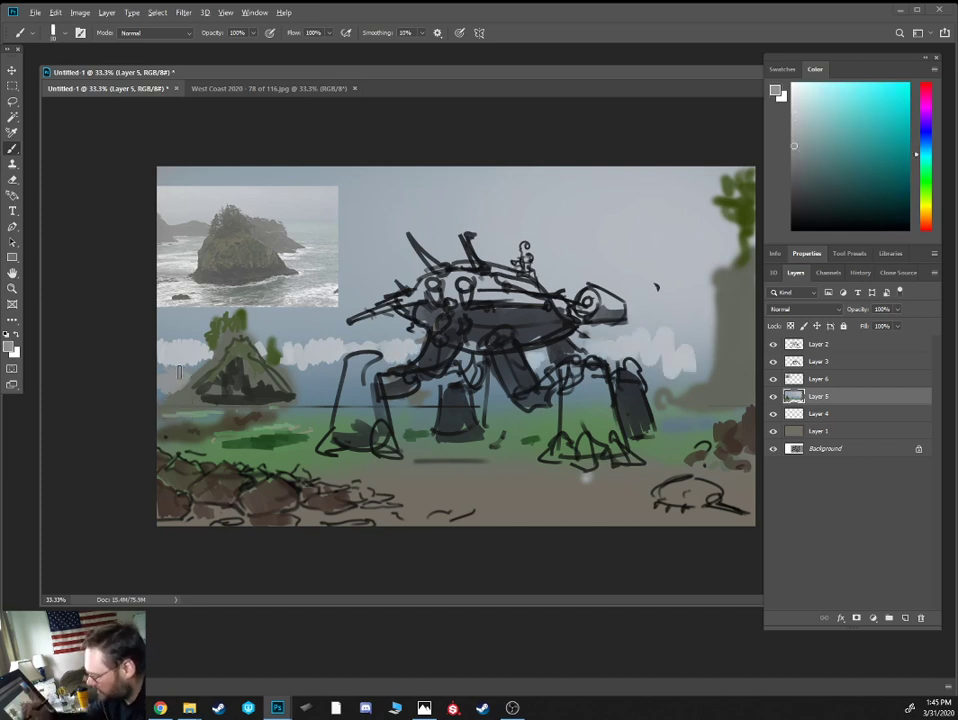
{"action": "left_click_drag", "start_coordinate": [181, 367], "coordinate": [162, 393]}
{"action": "key", "text": "bracketleft"}
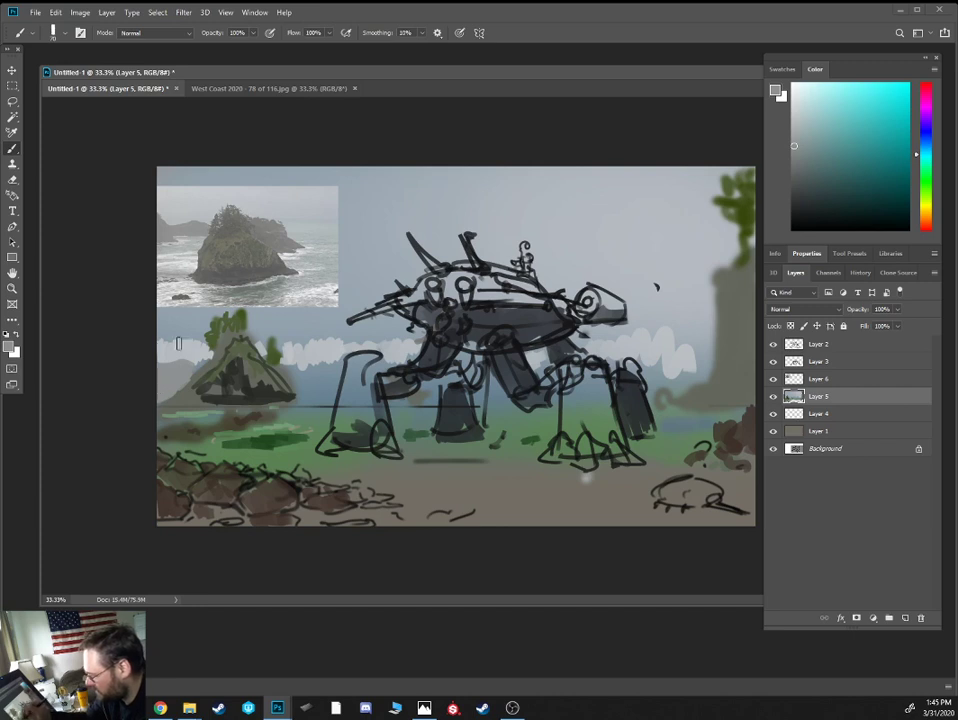
{"action": "left_click", "coordinate": [207, 245], "text": "alt"}
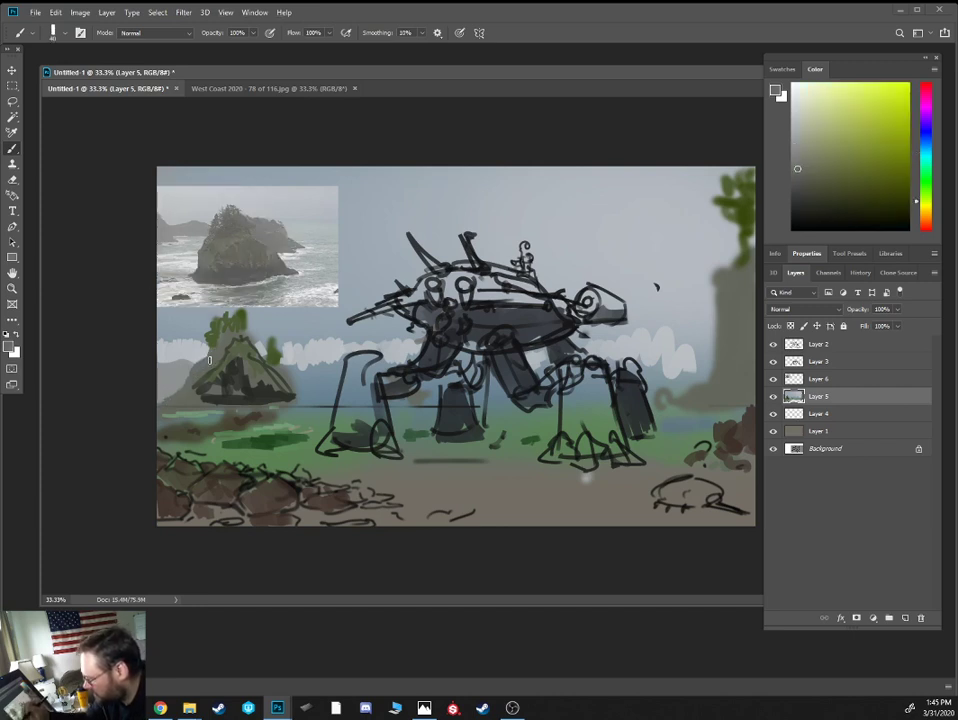
{"action": "left_click", "coordinate": [181, 364], "text": "alt"}
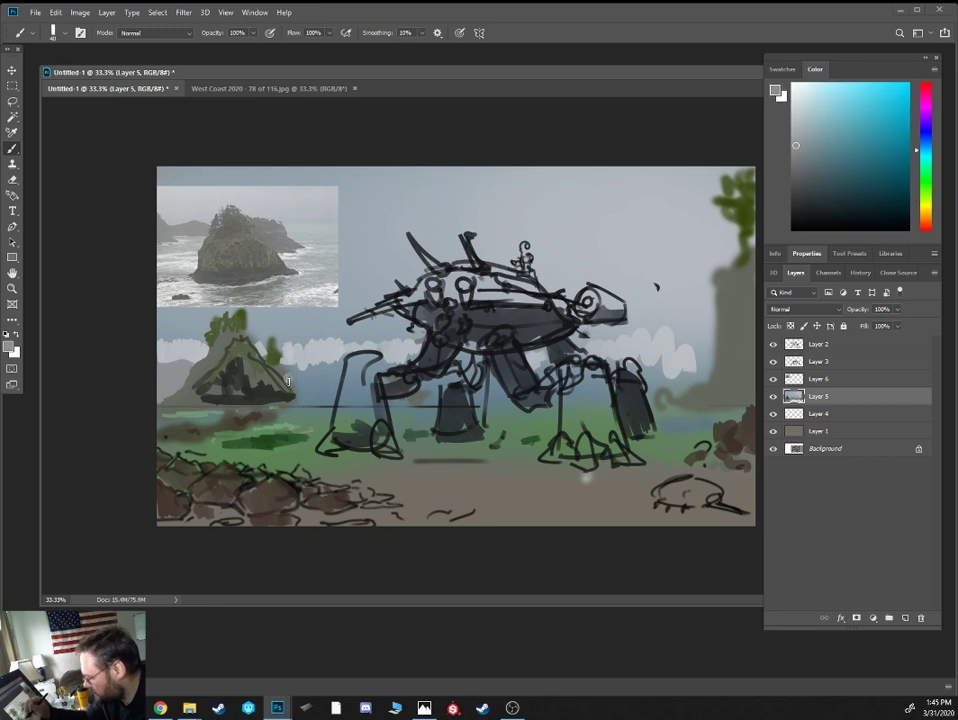
Sample the pale water in the reference photo and paint light surf to the right of the left sea stack's base
{"action": "key", "text": "alt"}
{"action": "left_click", "coordinate": [310, 248], "text": "alt"}
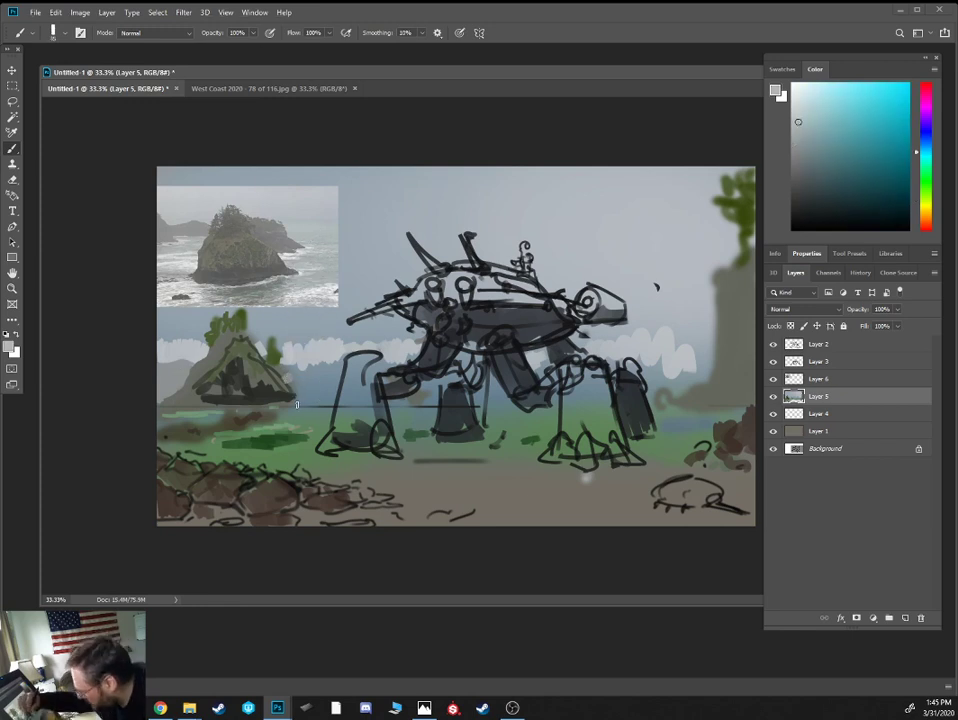
{"action": "left_click", "coordinate": [309, 260], "text": "alt"}
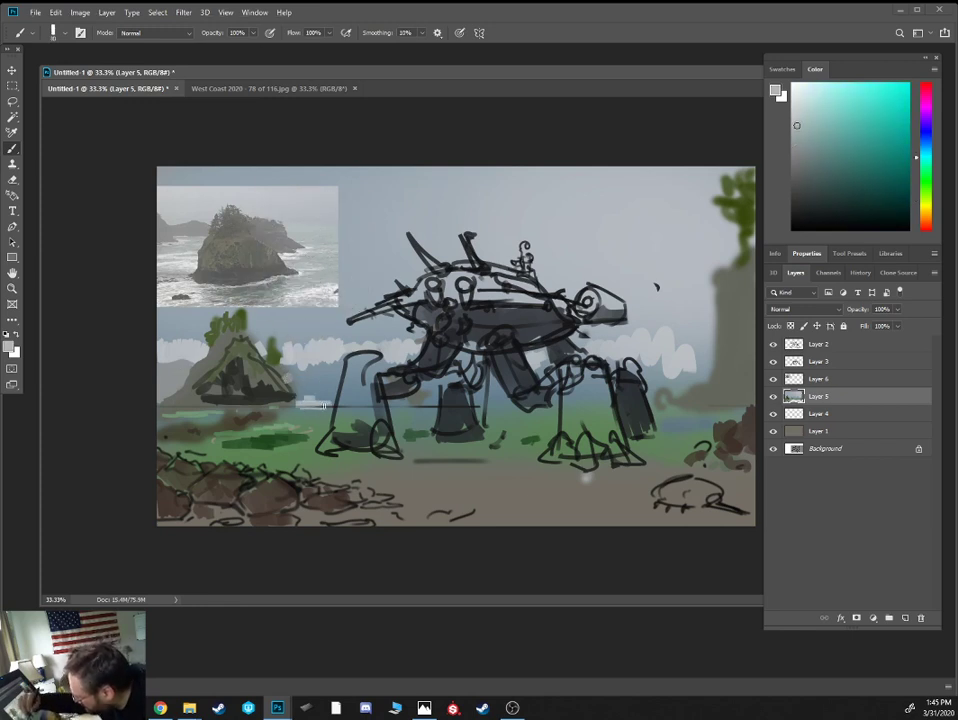
{"action": "mouse_move", "coordinate": [324, 405]}
{"action": "left_mouse_down"}
{"action": "mouse_move", "coordinate": [312, 395]}
{"action": "mouse_move", "coordinate": [330, 392]}
{"action": "left_mouse_up"}
{"action": "left_click", "coordinate": [306, 257], "text": "alt"}
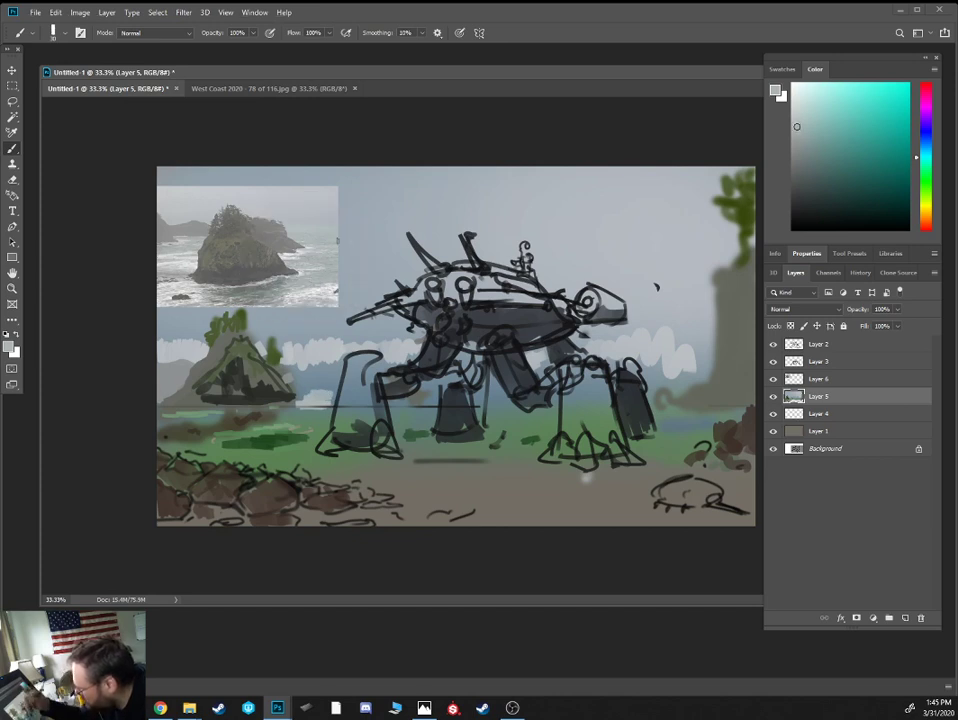
Paint the water's edge beneath the left sea stack with greys sampled from the reference photo and dark green from the midground
{"action": "left_click", "coordinate": [260, 276], "text": "alt"}
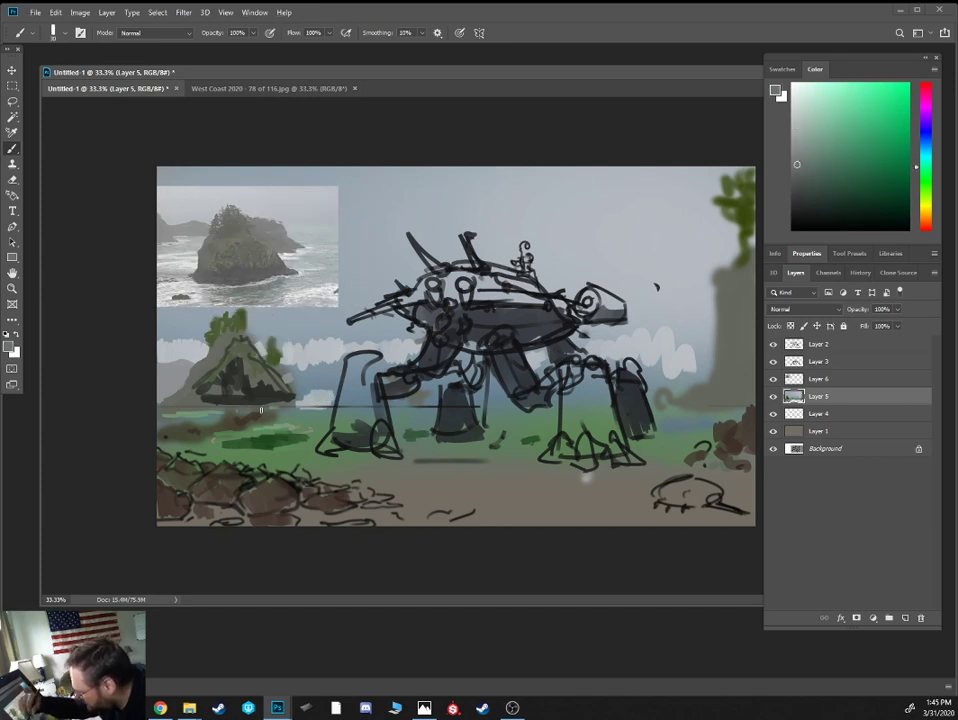
{"action": "left_click", "coordinate": [245, 305], "text": "alt"}
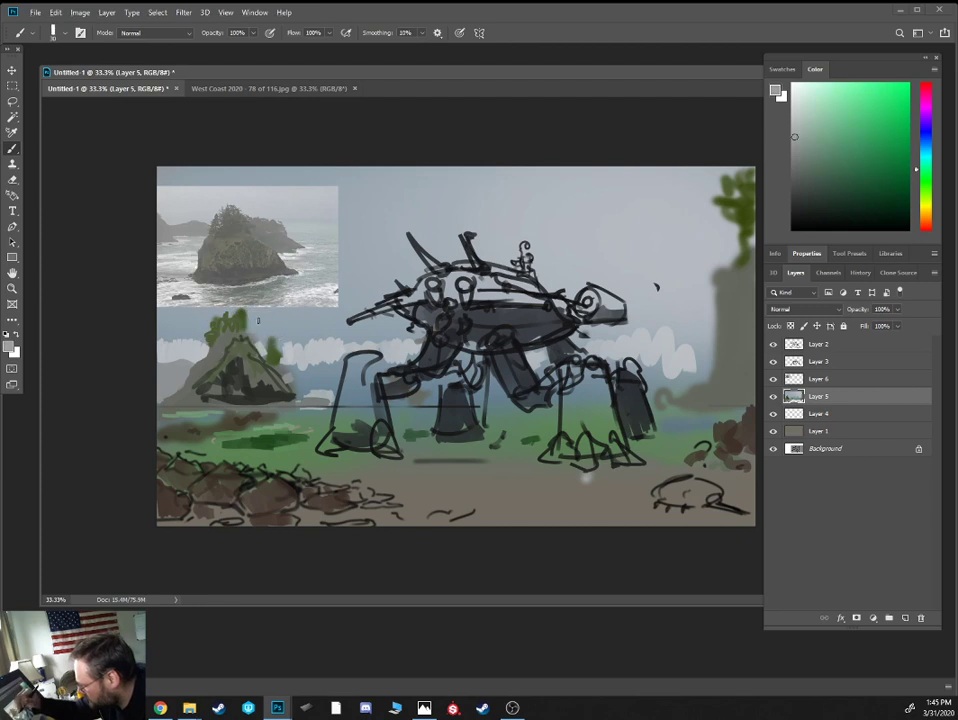
{"action": "left_click", "coordinate": [264, 436], "text": "alt"}
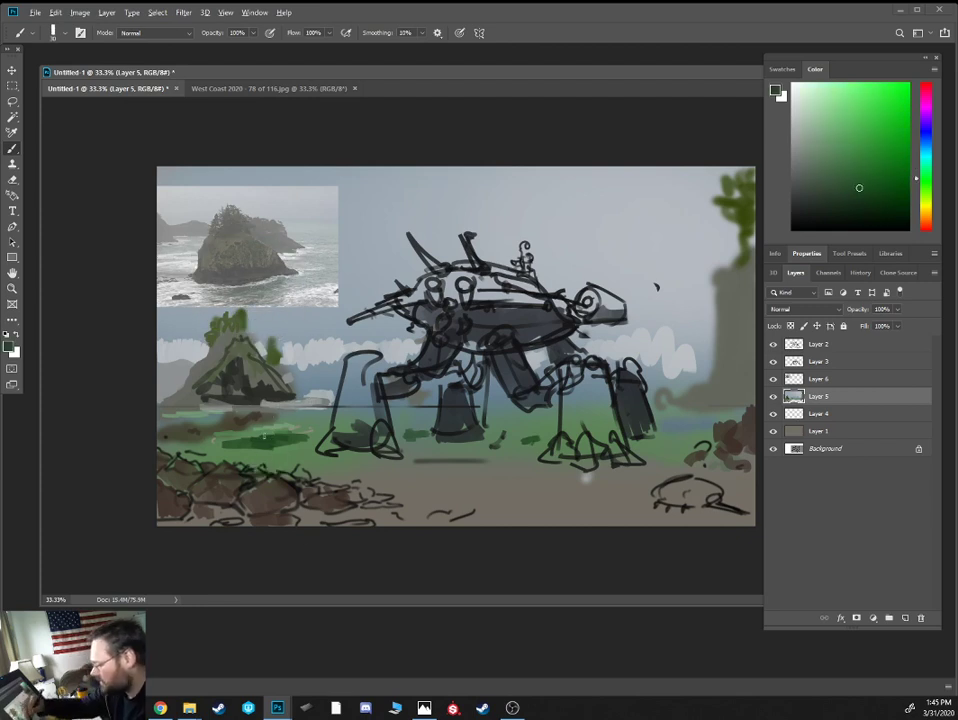
{"action": "left_click_drag", "start_coordinate": [207, 408], "coordinate": [258, 405]}
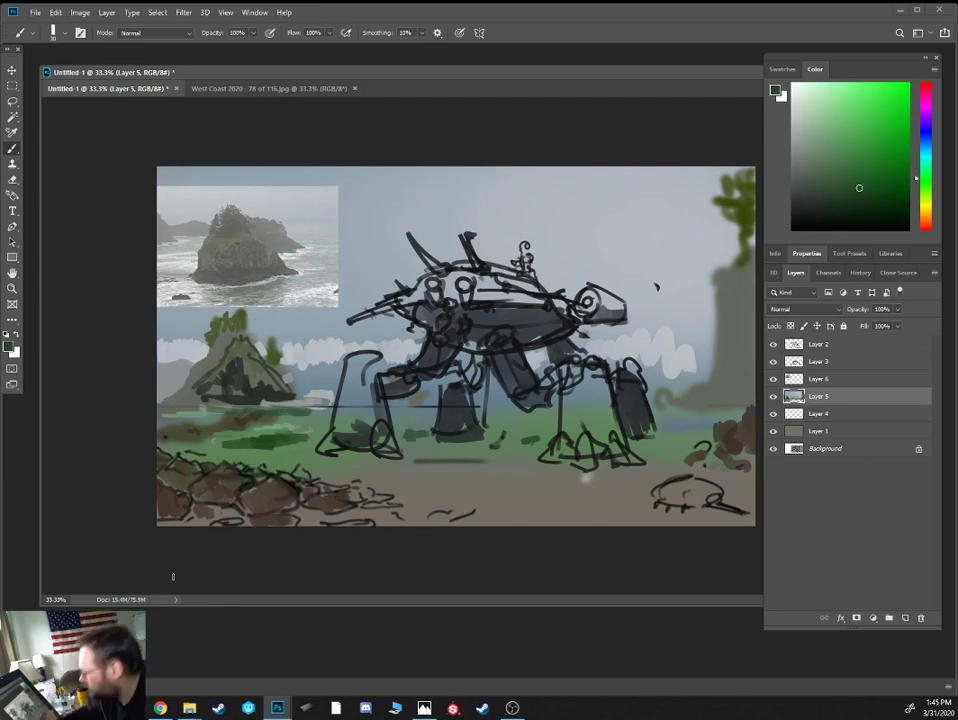
{"action": "left_click", "coordinate": [327, 407], "text": "alt"}
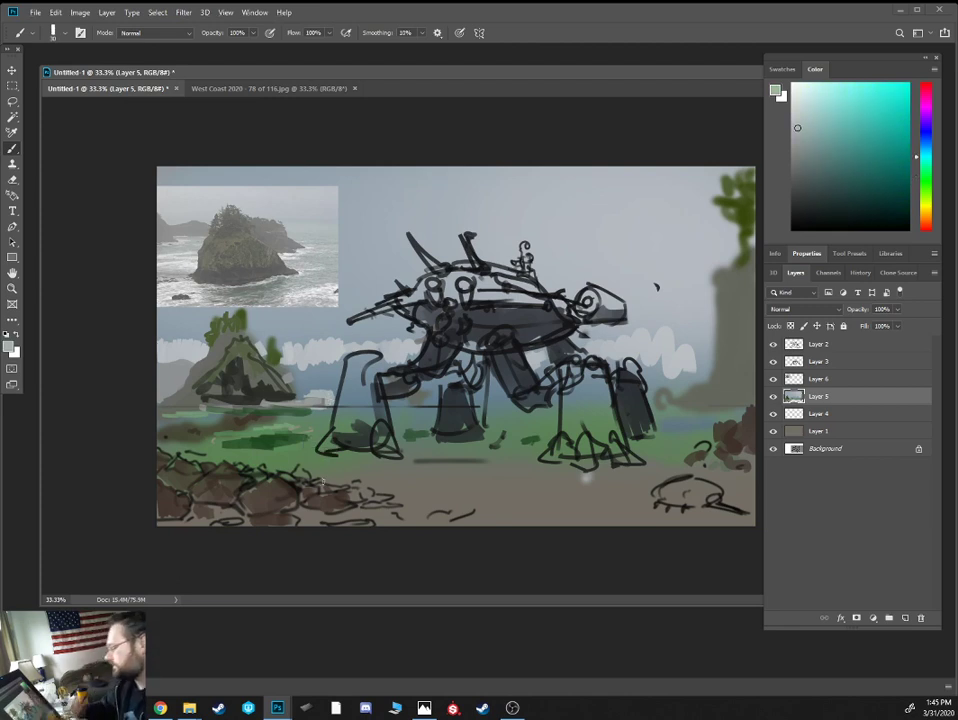
Sample the left sea stack's darkest shade, extend its base along the waterline and darken the right-hand cliff's slope and foot
{"action": "left_click", "coordinate": [214, 353], "text": "alt"}
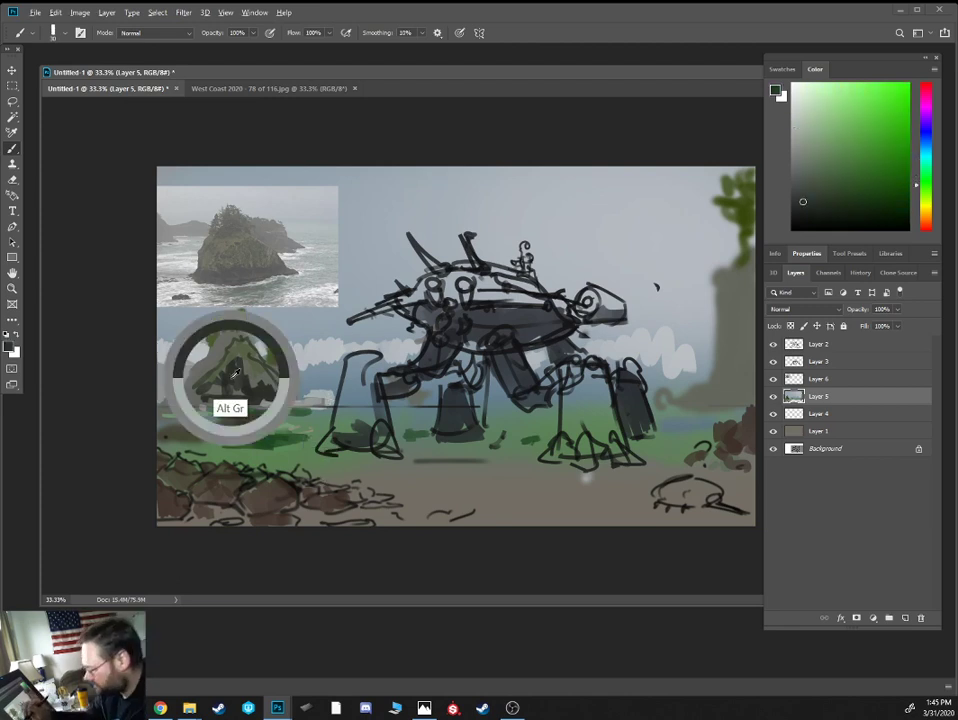
{"action": "mouse_move", "coordinate": [190, 398]}
{"action": "left_mouse_down"}
{"action": "mouse_move", "coordinate": [160, 402]}
{"action": "mouse_move", "coordinate": [313, 403]}
{"action": "left_mouse_up"}
{"action": "mouse_move", "coordinate": [699, 403]}
{"action": "left_mouse_down"}
{"action": "mouse_move", "coordinate": [664, 405]}
{"action": "mouse_move", "coordinate": [719, 382]}
{"action": "mouse_move", "coordinate": [706, 376]}
{"action": "mouse_move", "coordinate": [743, 325]}
{"action": "left_mouse_up"}
{"action": "left_click_drag", "start_coordinate": [712, 377], "coordinate": [676, 403]}
{"action": "mouse_move", "coordinate": [722, 368]}
{"action": "left_mouse_down"}
{"action": "mouse_move", "coordinate": [744, 391]}
{"action": "mouse_move", "coordinate": [714, 401]}
{"action": "mouse_move", "coordinate": [729, 396]}
{"action": "mouse_move", "coordinate": [746, 347]}
{"action": "mouse_move", "coordinate": [752, 362]}
{"action": "mouse_move", "coordinate": [732, 353]}
{"action": "mouse_move", "coordinate": [724, 286]}
{"action": "mouse_move", "coordinate": [691, 393]}
{"action": "left_mouse_up"}
Enlarge the brush, mix a muted brown-grey and paint the upper edge of the right-hand cliff
{"action": "key", "text": "bracketright"}
{"action": "key", "text": "bracketright"}
{"action": "key", "text": "bracketright"}
{"action": "left_click", "coordinate": [926, 212]}
{"action": "left_click", "coordinate": [831, 186]}
{"action": "left_click_drag", "start_coordinate": [831, 186], "coordinate": [828, 178]}
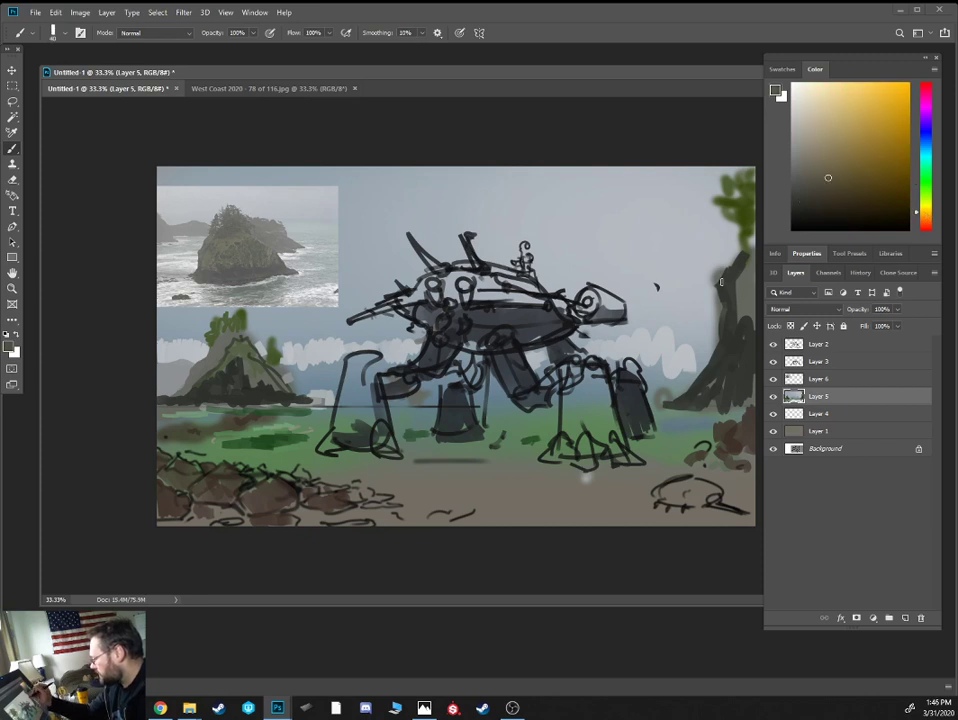
{"action": "mouse_move", "coordinate": [720, 282]}
{"action": "left_mouse_down"}
{"action": "mouse_move", "coordinate": [754, 264]}
{"action": "mouse_move", "coordinate": [735, 275]}
{"action": "mouse_move", "coordinate": [714, 259]}
{"action": "mouse_move", "coordinate": [724, 257]}
{"action": "mouse_move", "coordinate": [714, 305]}
{"action": "left_mouse_up"}
Sample the sky and mist greys, clean up the right-hand cliff's outer edge and extend the mist up to its slope
{"action": "key", "text": "bracketleft"}
{"action": "left_click", "coordinate": [713, 258], "text": "alt"}
{"action": "left_click", "coordinate": [677, 349], "text": "alt"}
{"action": "left_click_drag", "start_coordinate": [678, 349], "coordinate": [707, 346]}
{"action": "mouse_move", "coordinate": [533, 241]}
{"action": "left_mouse_down"}
{"action": "mouse_move", "coordinate": [529, 270]}
{"action": "mouse_move", "coordinate": [511, 281]}
{"action": "mouse_move", "coordinate": [468, 270]}
{"action": "left_mouse_up"}
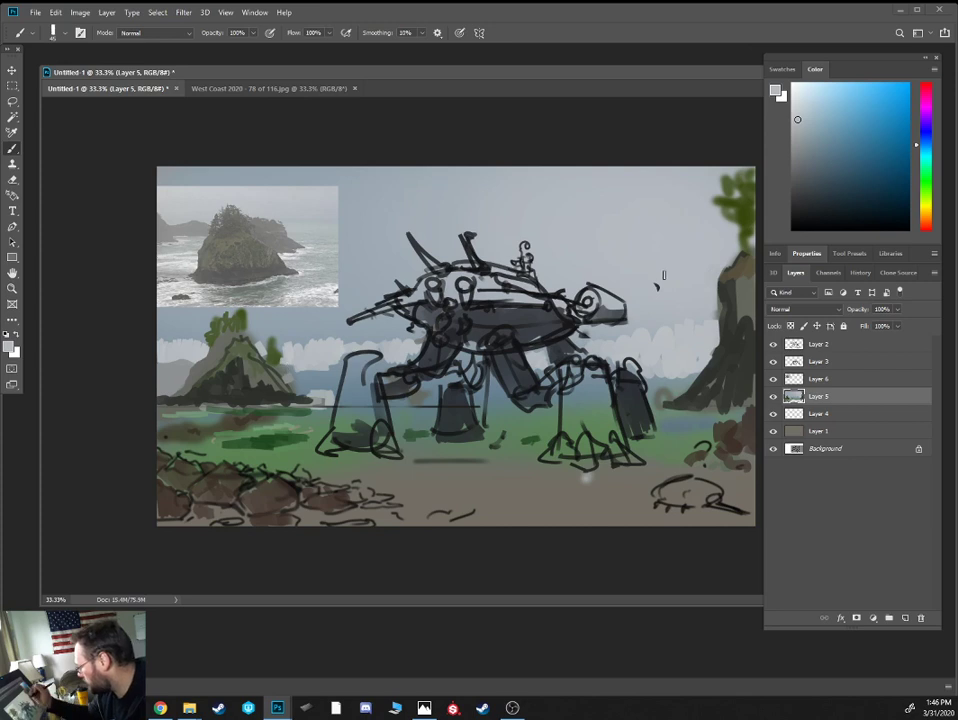
On Layer 3, touch up the mist and deepen the right-hand cliff's shadows with darker greenish greys
{"action": "left_click", "coordinate": [809, 364]}
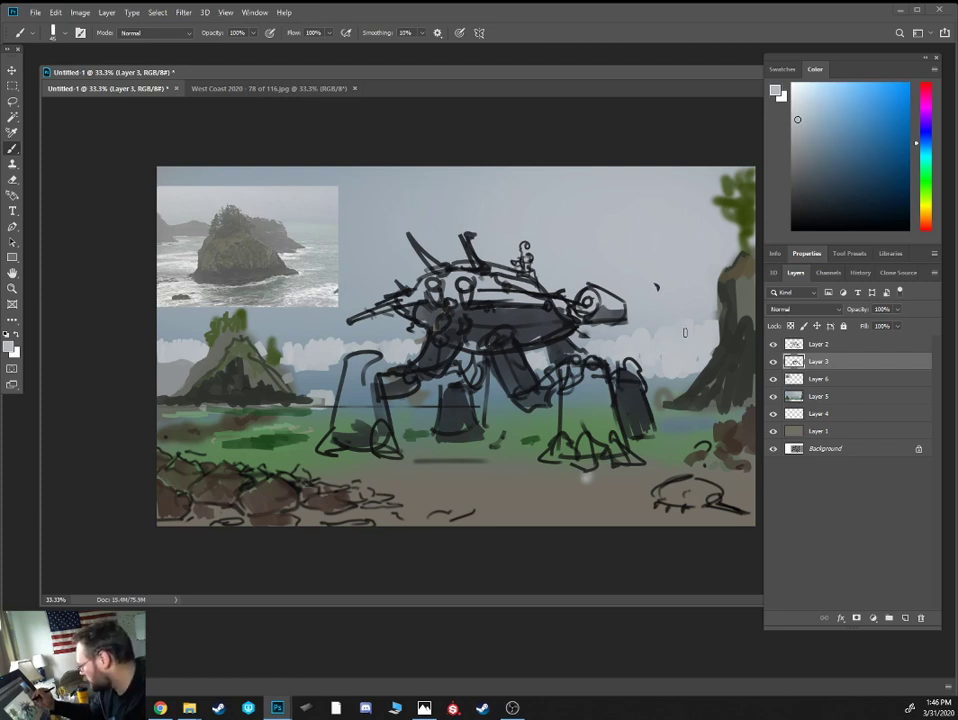
{"action": "left_click", "coordinate": [798, 115]}
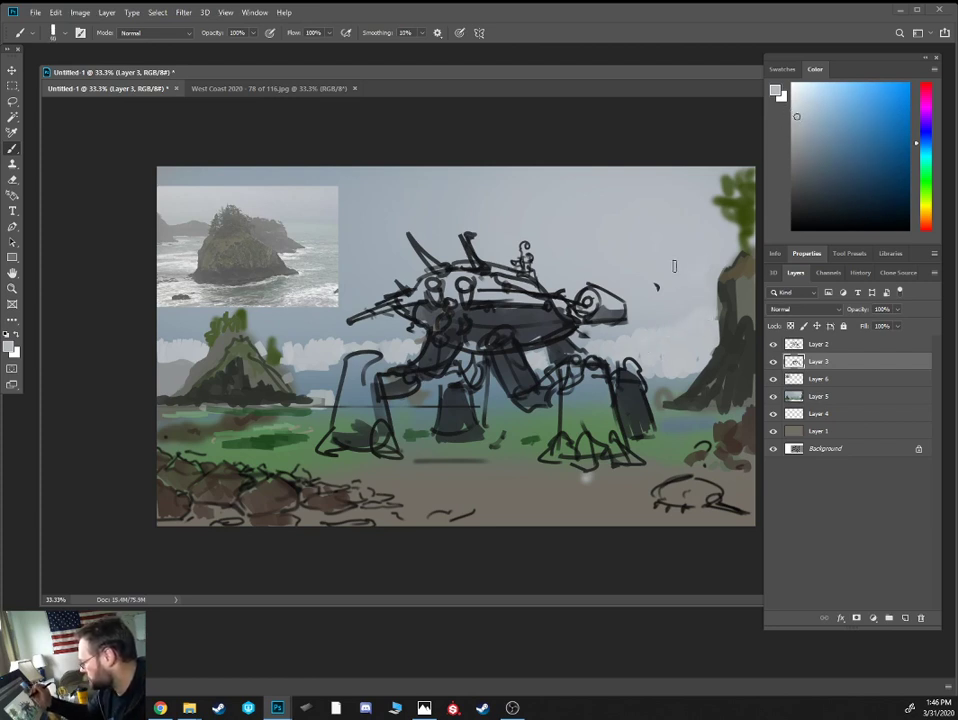
{"action": "left_click", "coordinate": [700, 310], "text": "alt"}
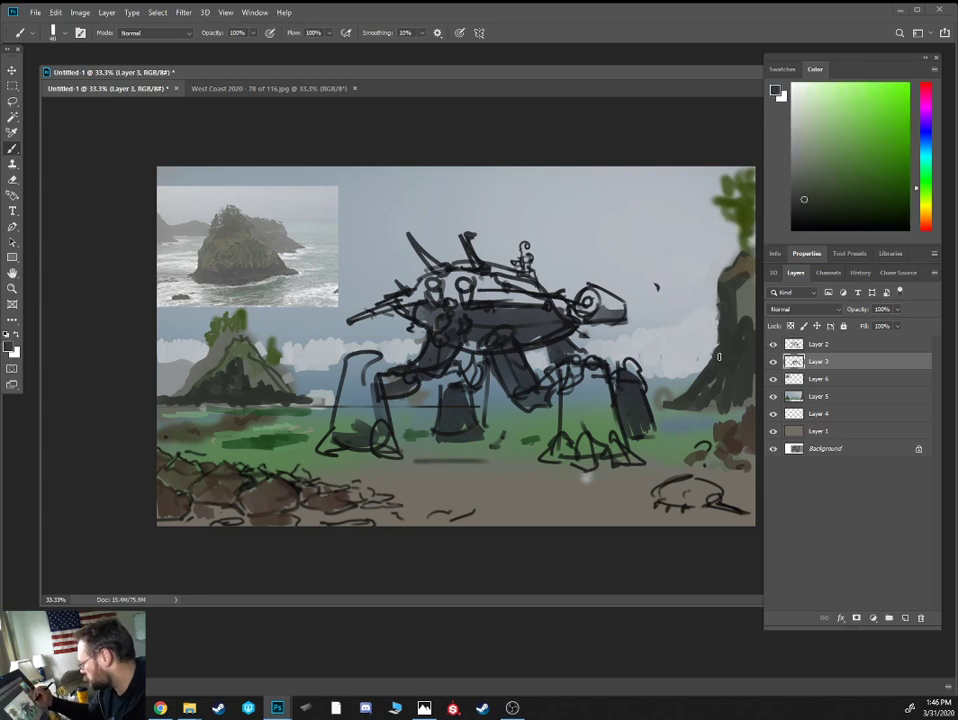
{"action": "left_click", "coordinate": [819, 201]}
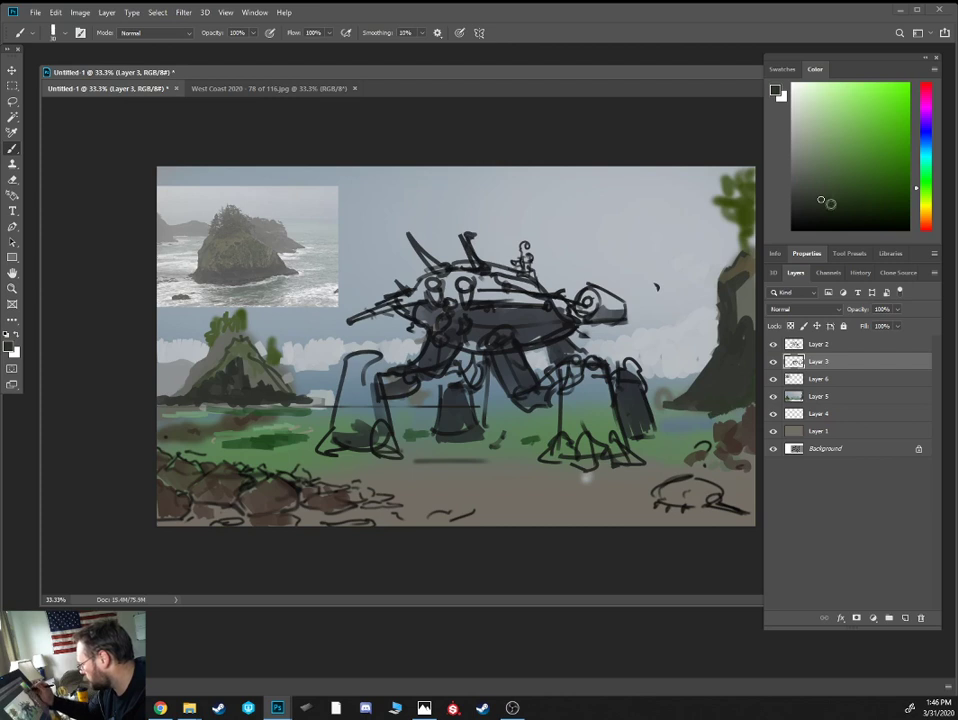
{"action": "left_click", "coordinate": [813, 207]}
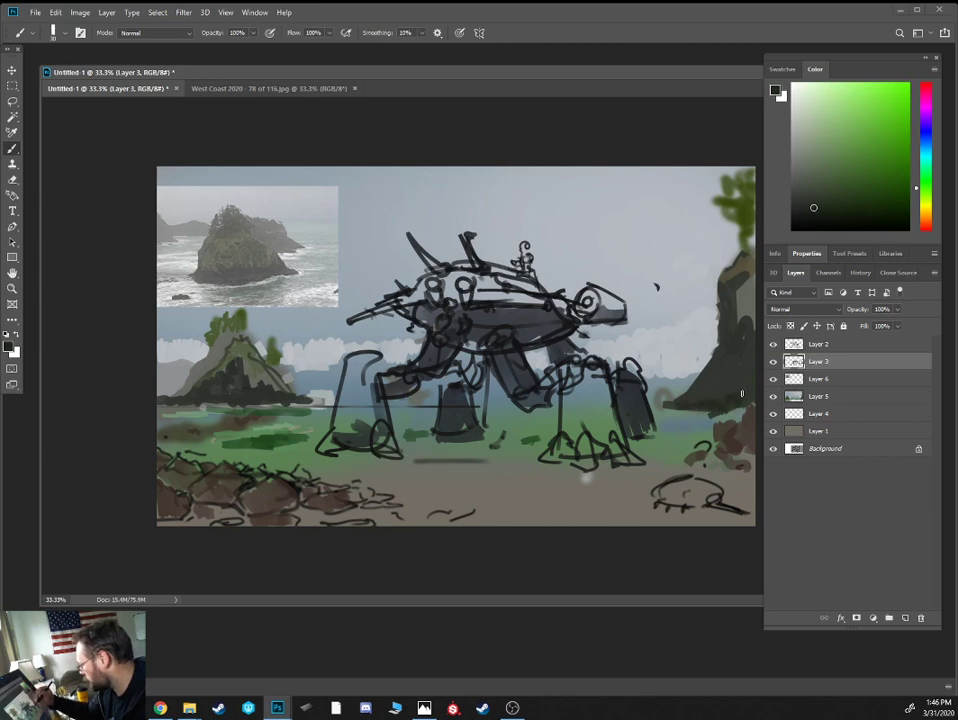
Sample the pale water beside the left sea stack and paint small surf strokes below the right-hand cliff's foot
{"action": "left_click", "coordinate": [663, 419], "text": "alt"}
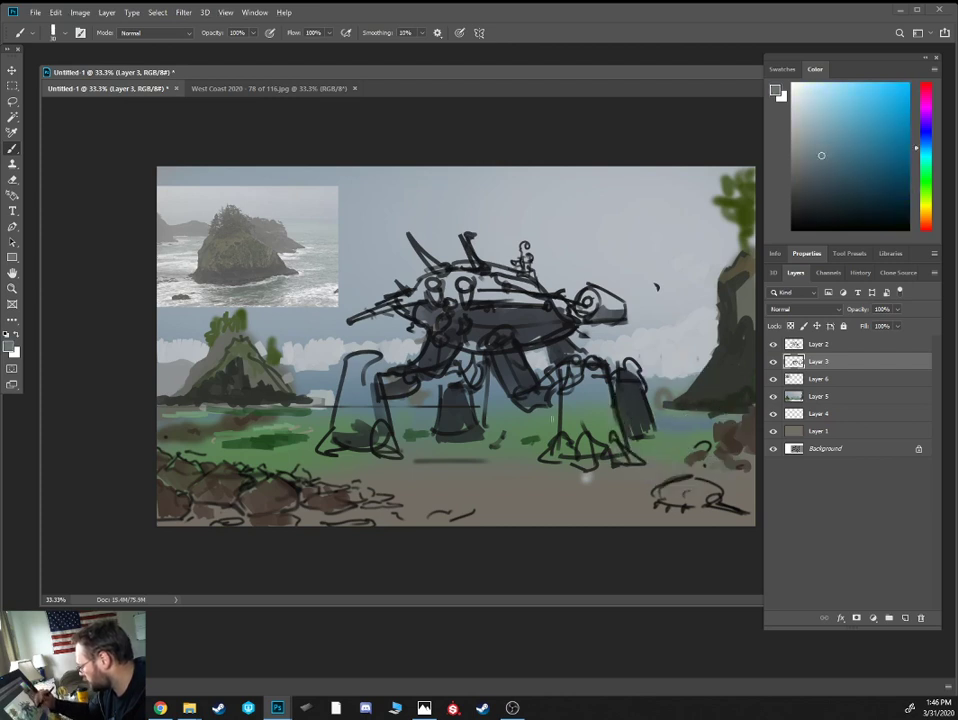
{"action": "left_click", "coordinate": [321, 390], "text": "alt"}
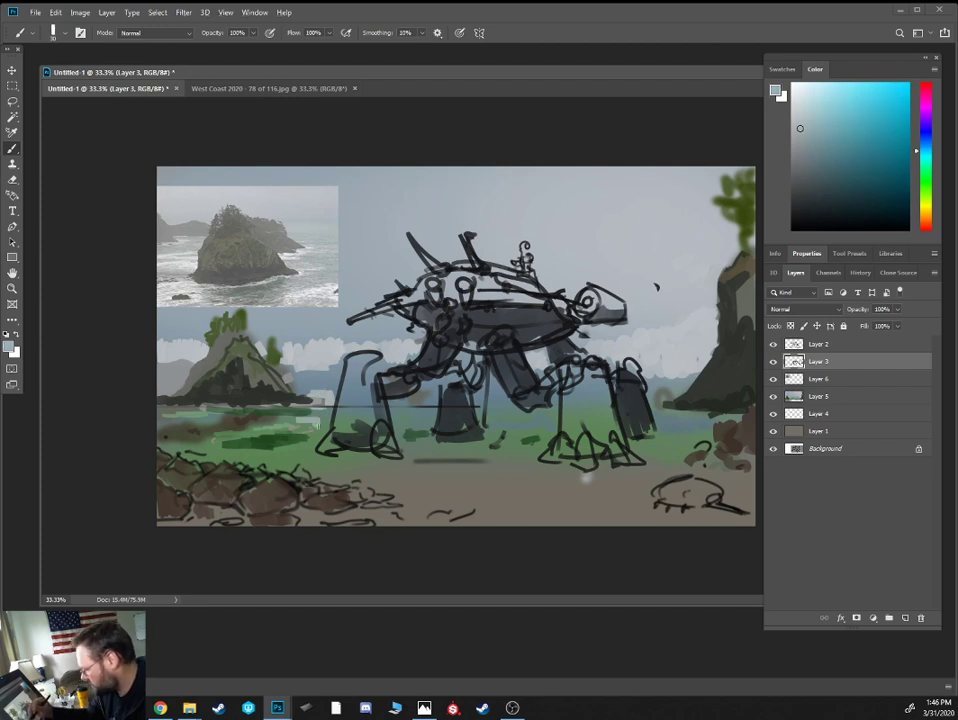
{"action": "left_click_drag", "start_coordinate": [674, 430], "coordinate": [691, 436]}
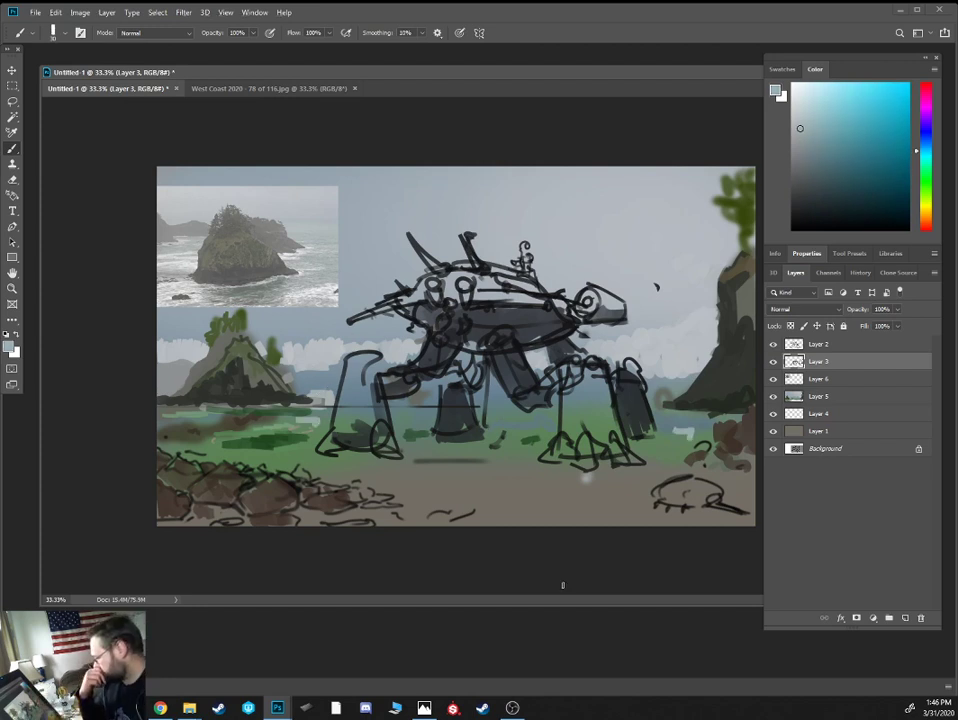
Sample the right-hand cliff's brown, shift it to olive green and paint lighter planes across the rock face
{"action": "left_click", "coordinate": [736, 283], "text": "alt"}
{"action": "key", "text": "bracketright"}
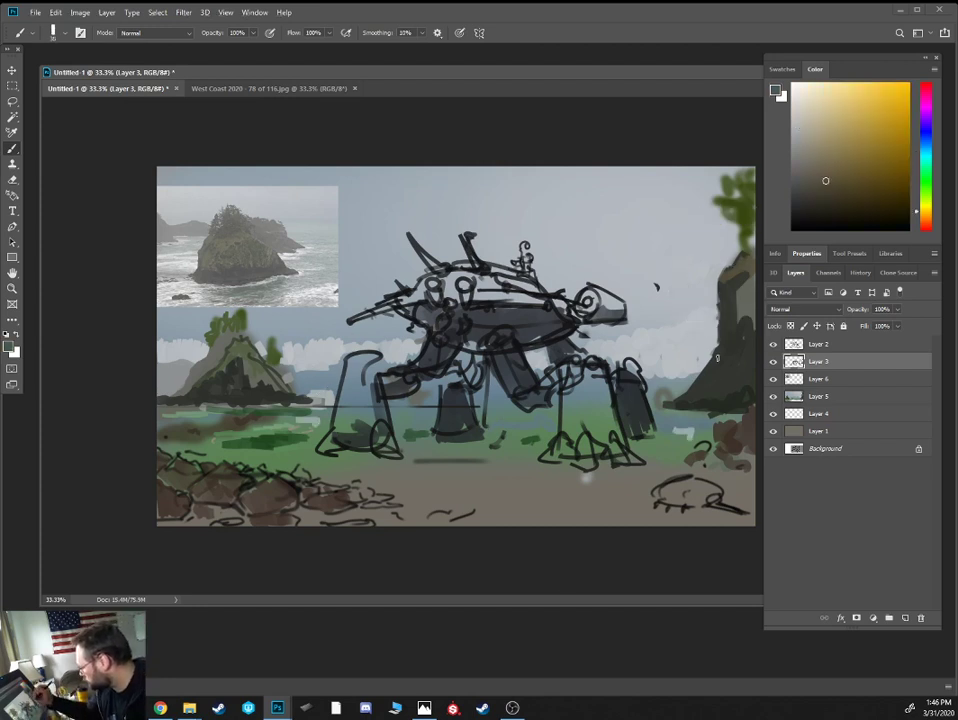
{"action": "mouse_move", "coordinate": [703, 383]}
{"action": "left_mouse_down"}
{"action": "mouse_move", "coordinate": [743, 324]}
{"action": "mouse_move", "coordinate": [755, 331]}
{"action": "left_mouse_up"}
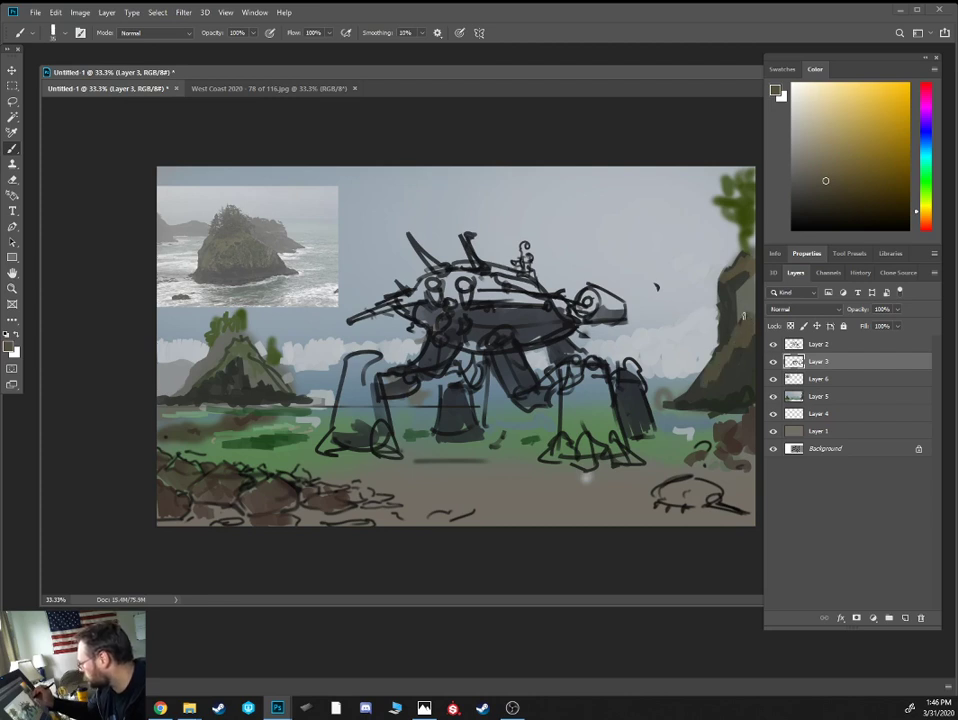
{"action": "left_click_drag", "start_coordinate": [926, 209], "coordinate": [926, 198]}
{"action": "left_click", "coordinate": [851, 173]}
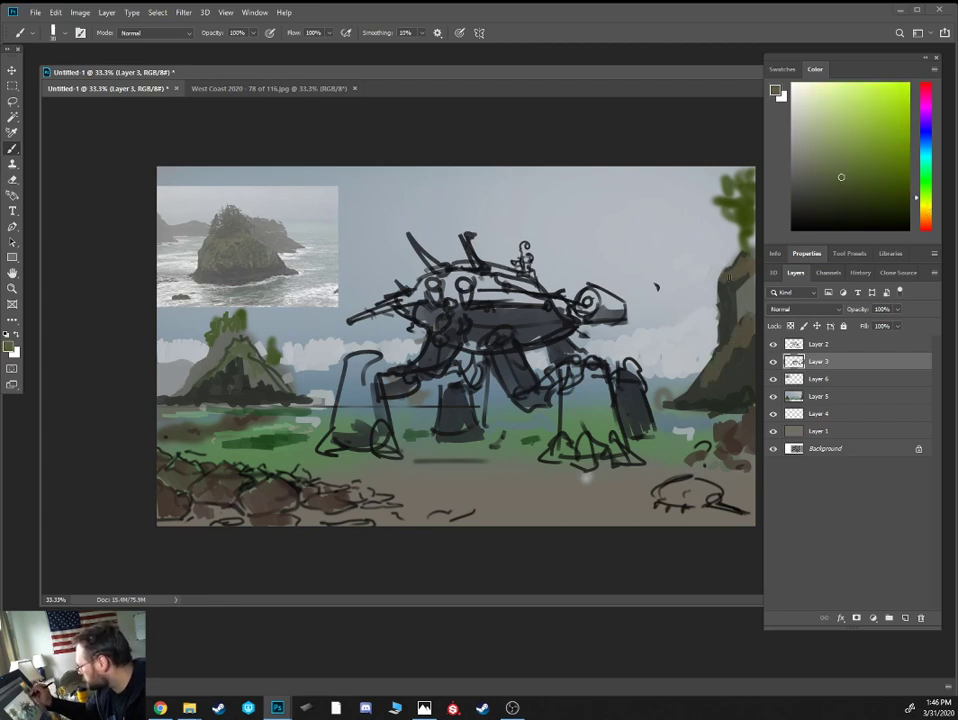
Paint light blue sky patches along the top of the canvas and break them up with sampled pale cloud tones
{"action": "left_click", "coordinate": [656, 214], "text": "alt"}
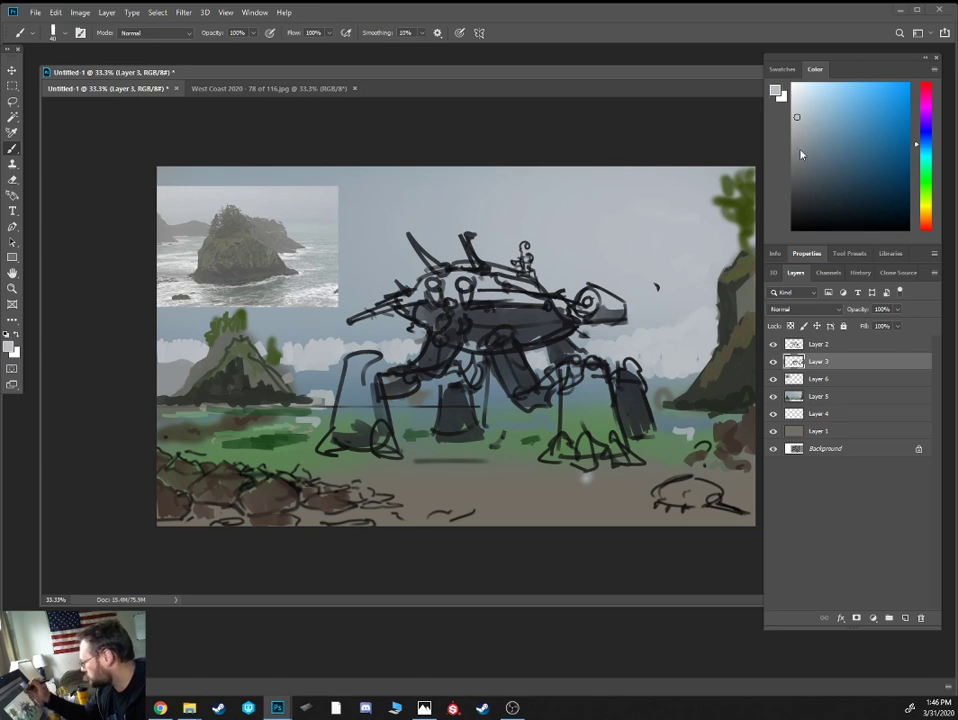
{"action": "left_click_drag", "start_coordinate": [801, 154], "coordinate": [830, 120]}
{"action": "key", "text": "bracketright"}
{"action": "mouse_move", "coordinate": [588, 197]}
{"action": "left_mouse_down"}
{"action": "mouse_move", "coordinate": [425, 176]}
{"action": "mouse_move", "coordinate": [582, 184]}
{"action": "mouse_move", "coordinate": [588, 193]}
{"action": "mouse_move", "coordinate": [556, 168]}
{"action": "mouse_move", "coordinate": [505, 185]}
{"action": "mouse_move", "coordinate": [491, 173]}
{"action": "mouse_move", "coordinate": [412, 172]}
{"action": "left_mouse_up"}
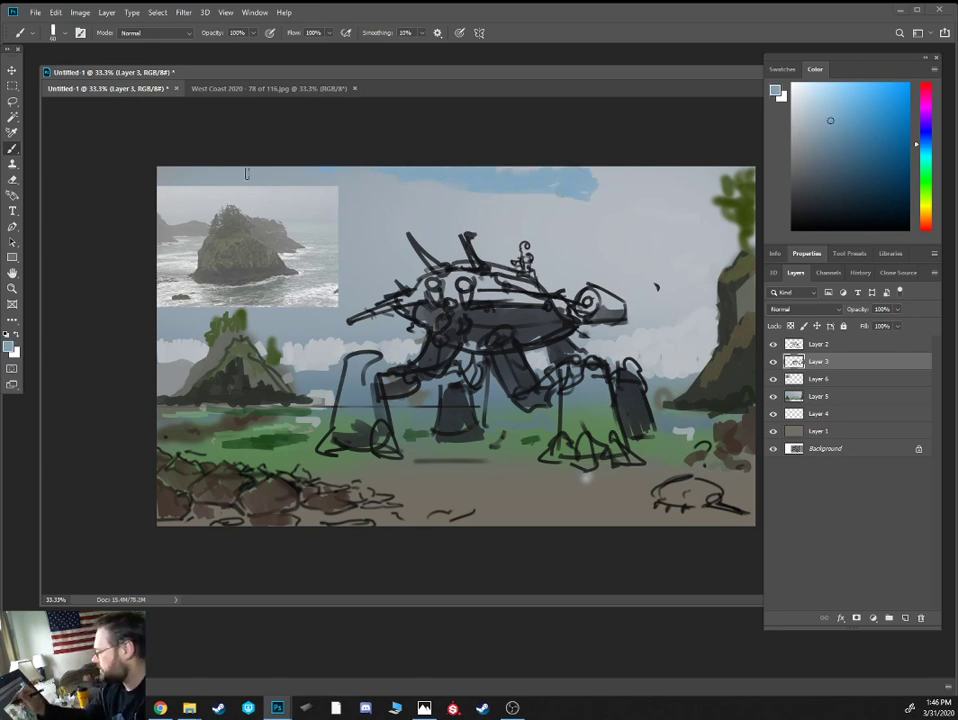
{"action": "mouse_move", "coordinate": [585, 201]}
{"action": "left_mouse_down"}
{"action": "mouse_move", "coordinate": [673, 199]}
{"action": "mouse_move", "coordinate": [620, 203]}
{"action": "left_mouse_up"}
{"action": "left_click_drag", "start_coordinate": [503, 171], "coordinate": [555, 177]}
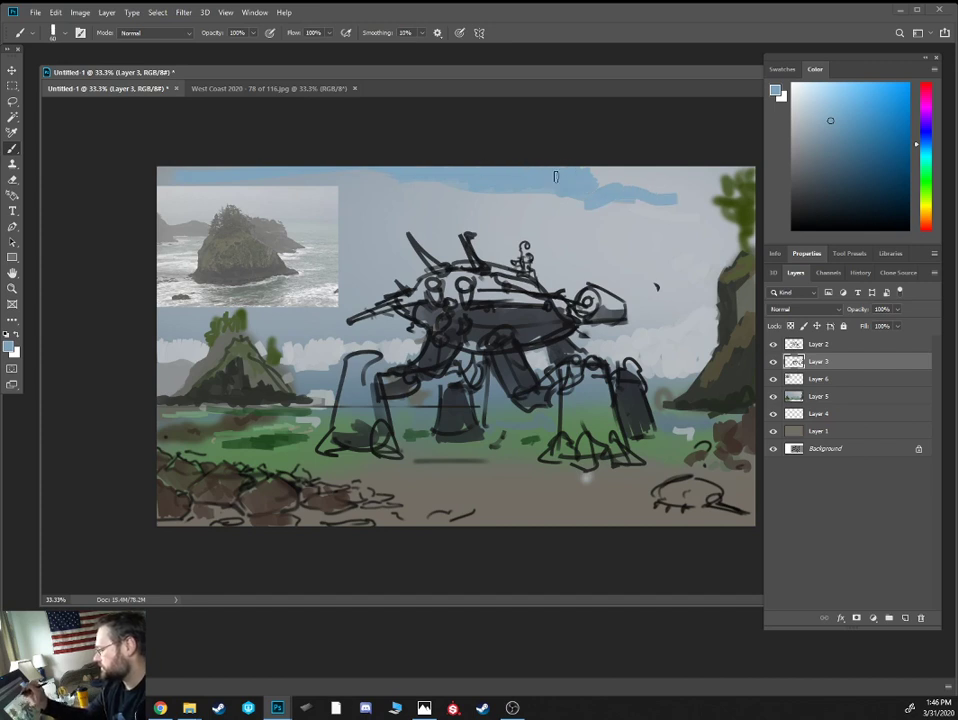
{"action": "left_click", "coordinate": [665, 196], "text": "alt"}
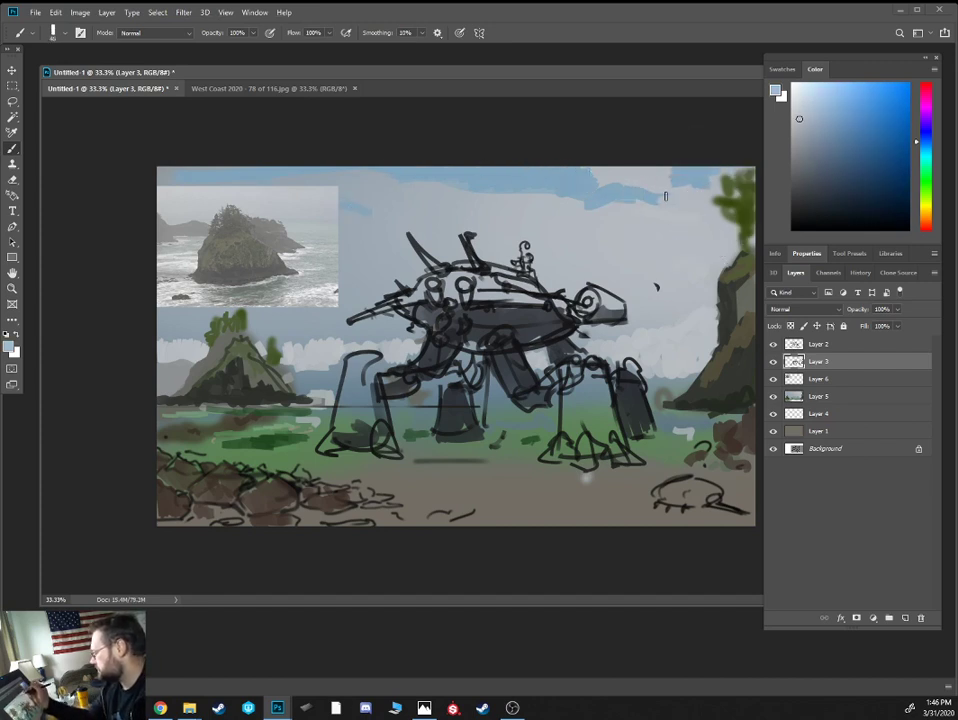
{"action": "left_click_drag", "start_coordinate": [665, 196], "coordinate": [540, 179]}
Reshape the foliage above the right-hand cliff into ragged branches, alternating sampled greens and sky greys
{"action": "left_click", "coordinate": [741, 202], "text": "alt"}
{"action": "mouse_move", "coordinate": [731, 198]}
{"action": "left_mouse_down"}
{"action": "mouse_move", "coordinate": [746, 183]}
{"action": "mouse_move", "coordinate": [733, 182]}
{"action": "mouse_move", "coordinate": [738, 174]}
{"action": "mouse_move", "coordinate": [748, 240]}
{"action": "mouse_move", "coordinate": [744, 229]}
{"action": "left_mouse_up"}
{"action": "left_click", "coordinate": [722, 185], "text": "alt"}
{"action": "left_click", "coordinate": [743, 213], "text": "alt"}
{"action": "left_click", "coordinate": [734, 170], "text": "alt"}
{"action": "left_click", "coordinate": [747, 180], "text": "alt"}
{"action": "left_click", "coordinate": [709, 211], "text": "alt"}
{"action": "left_click", "coordinate": [742, 236], "text": "alt"}
{"action": "left_click", "coordinate": [742, 239], "text": "alt"}
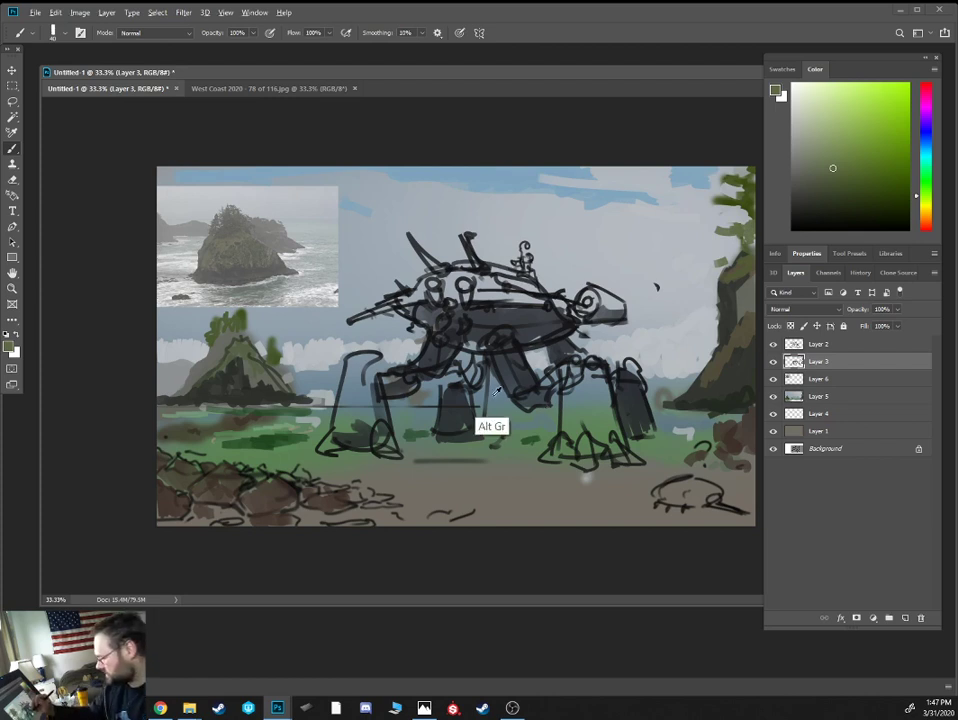
Paint sampled sky grey haze along the horizon behind the creature's legs and blue-grey water beside the left sea stack's base
{"action": "left_click", "coordinate": [320, 366], "text": "alt"}
{"action": "left_click", "coordinate": [374, 256], "text": "alt"}
{"action": "key", "text": "bracketright"}
{"action": "key", "text": "bracketright"}
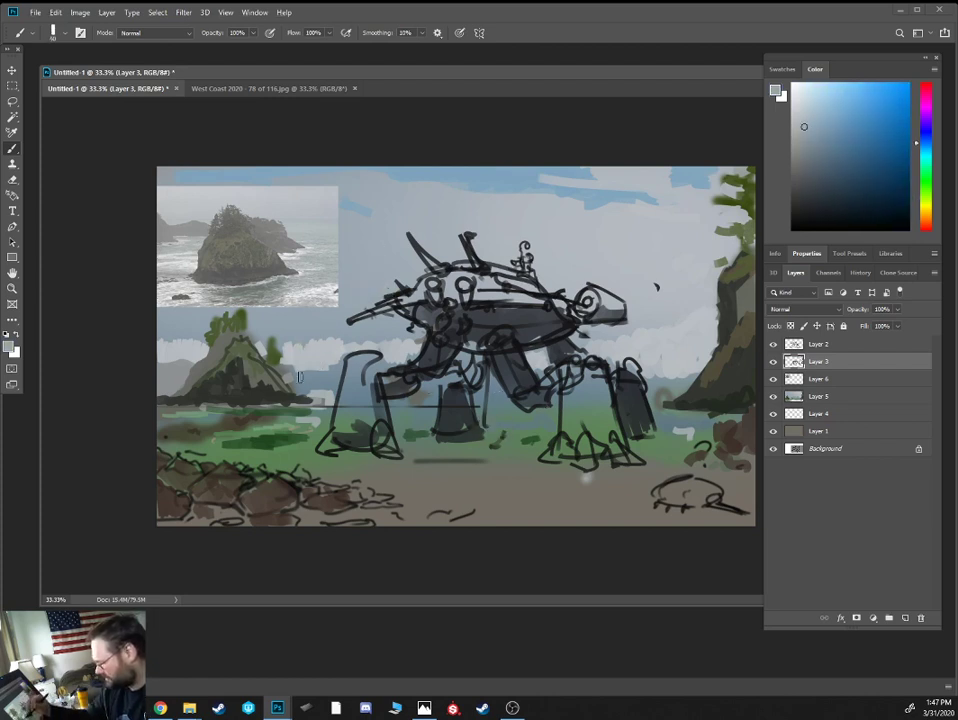
{"action": "mouse_move", "coordinate": [298, 368]}
{"action": "left_mouse_down"}
{"action": "mouse_move", "coordinate": [333, 387]}
{"action": "mouse_move", "coordinate": [352, 364]}
{"action": "mouse_move", "coordinate": [362, 380]}
{"action": "mouse_move", "coordinate": [394, 385]}
{"action": "mouse_move", "coordinate": [410, 362]}
{"action": "mouse_move", "coordinate": [430, 380]}
{"action": "mouse_move", "coordinate": [437, 360]}
{"action": "mouse_move", "coordinate": [458, 383]}
{"action": "mouse_move", "coordinate": [473, 347]}
{"action": "mouse_move", "coordinate": [500, 393]}
{"action": "mouse_move", "coordinate": [526, 364]}
{"action": "mouse_move", "coordinate": [545, 390]}
{"action": "mouse_move", "coordinate": [569, 358]}
{"action": "mouse_move", "coordinate": [591, 391]}
{"action": "mouse_move", "coordinate": [609, 338]}
{"action": "mouse_move", "coordinate": [632, 369]}
{"action": "mouse_move", "coordinate": [659, 364]}
{"action": "mouse_move", "coordinate": [614, 380]}
{"action": "left_mouse_up"}
{"action": "left_click_drag", "start_coordinate": [527, 380], "coordinate": [498, 382]}
{"action": "left_click_drag", "start_coordinate": [326, 388], "coordinate": [383, 390]}
{"action": "left_click", "coordinate": [303, 391], "text": "alt"}
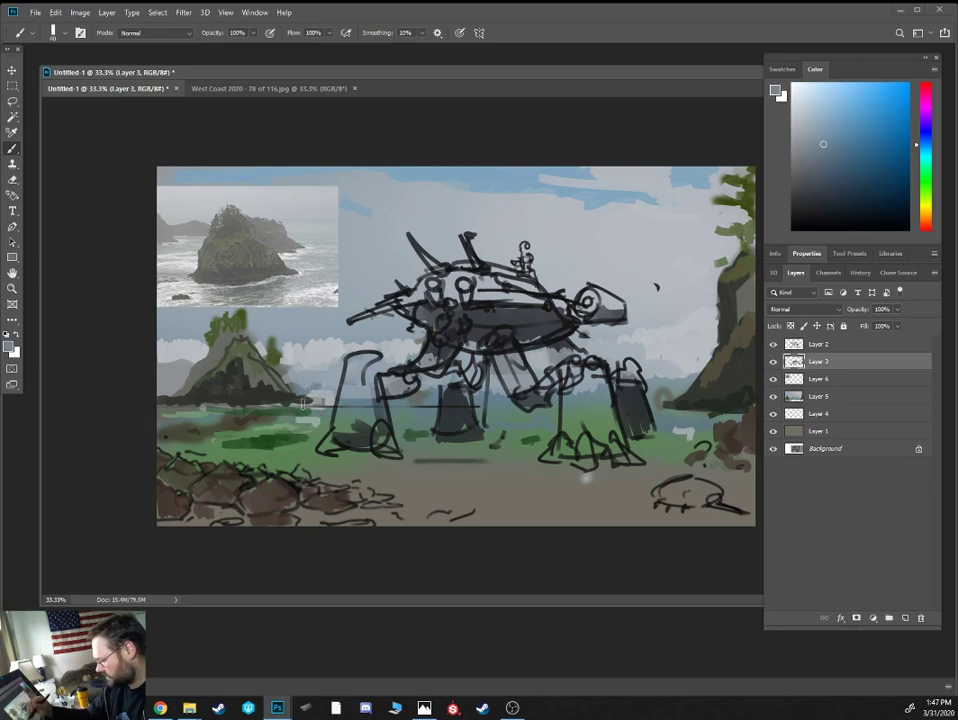
{"action": "left_click_drag", "start_coordinate": [303, 404], "coordinate": [338, 402]}
Shrink the brush and paint long pale green wave bands across the green shallows around the creature's feet
{"action": "key", "text": "bracketleft"}
{"action": "key", "text": "bracketleft"}
{"action": "key", "text": "bracketleft"}
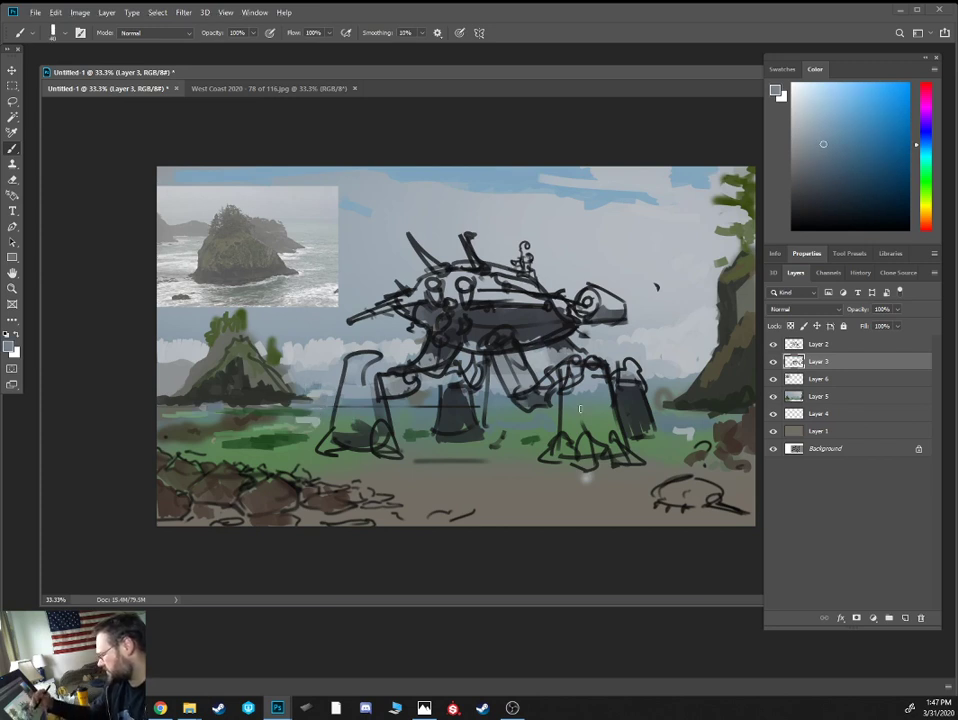
{"action": "left_click", "coordinate": [579, 408], "text": "alt"}
{"action": "left_click_drag", "start_coordinate": [508, 463], "coordinate": [160, 455]}
{"action": "left_click_drag", "start_coordinate": [476, 433], "coordinate": [551, 428]}
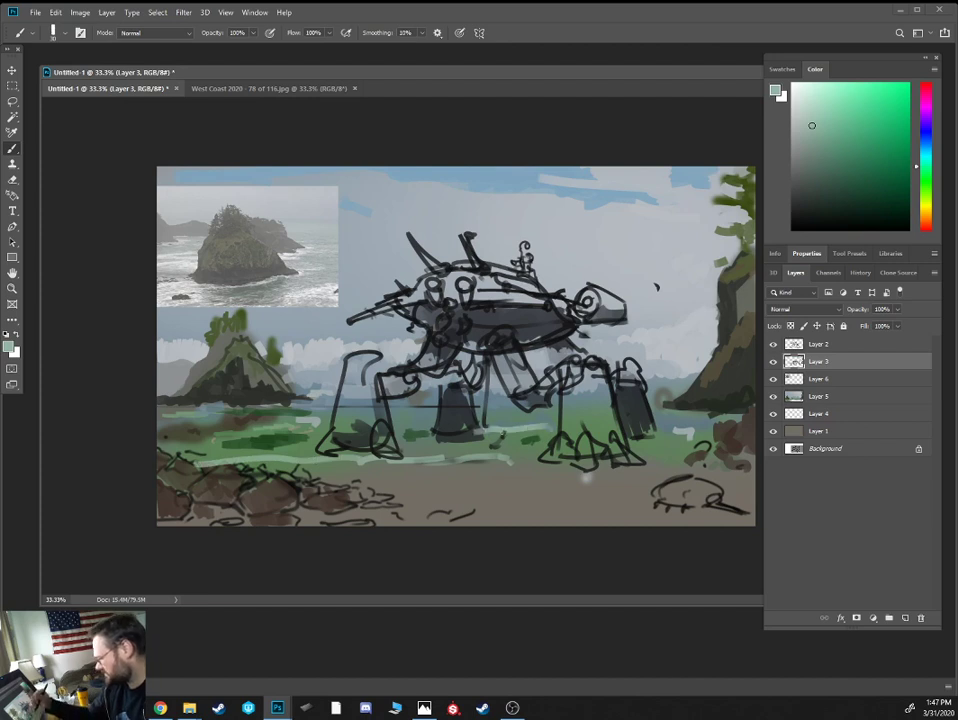
{"action": "left_click_drag", "start_coordinate": [418, 435], "coordinate": [362, 433]}
{"action": "left_click_drag", "start_coordinate": [531, 443], "coordinate": [727, 439]}
{"action": "left_click_drag", "start_coordinate": [616, 436], "coordinate": [724, 435]}
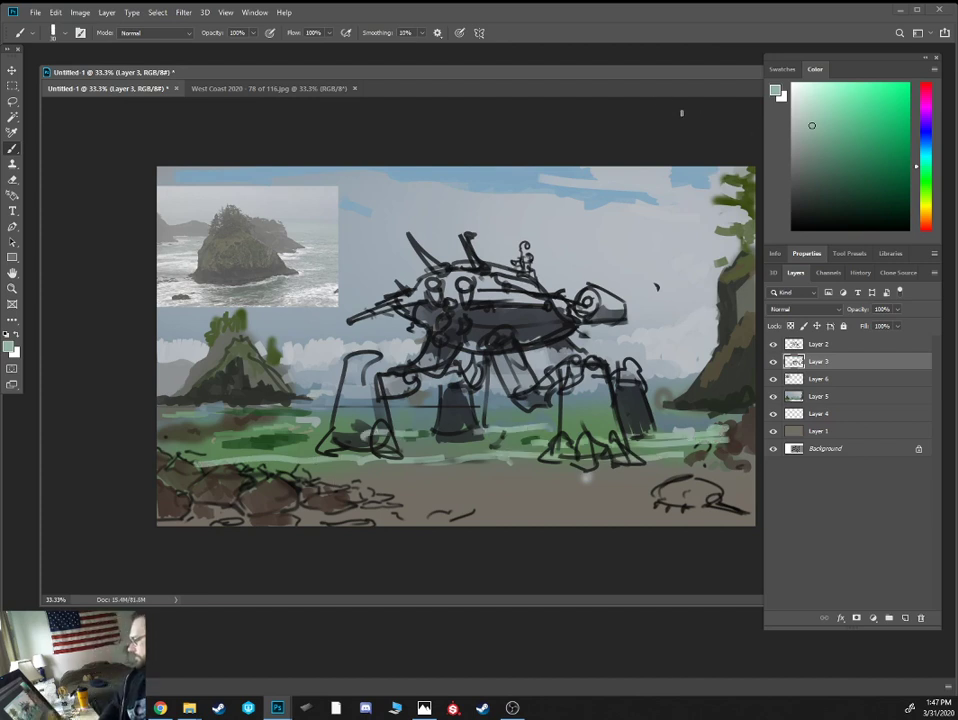
Toggle the visibility of Layer 3 and Layer 2 to compare the painting with and without them
{"action": "left_click_drag", "start_coordinate": [641, 90], "coordinate": [607, 82]}
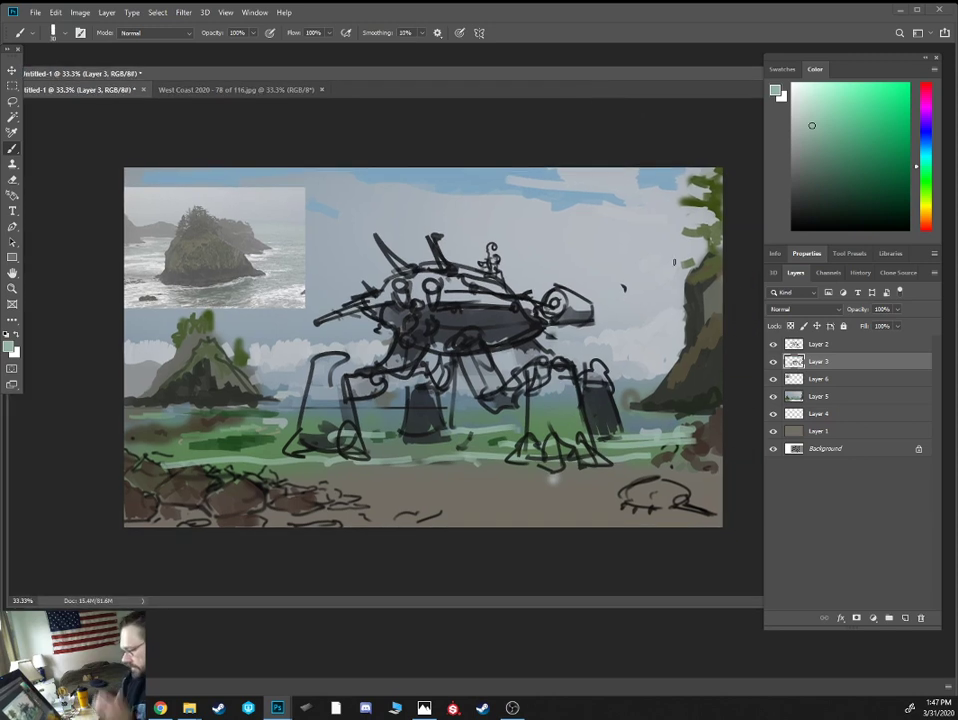
{"action": "left_click", "coordinate": [775, 361]}
{"action": "left_click", "coordinate": [775, 361]}
{"action": "left_click", "coordinate": [775, 361]}
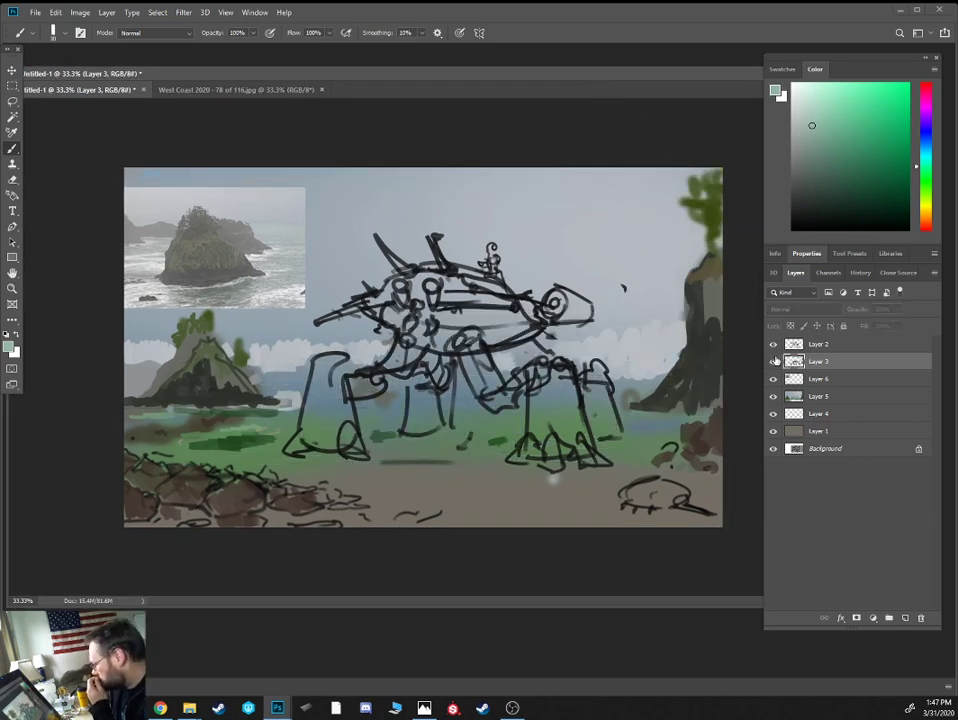
{"action": "left_click", "coordinate": [775, 361]}
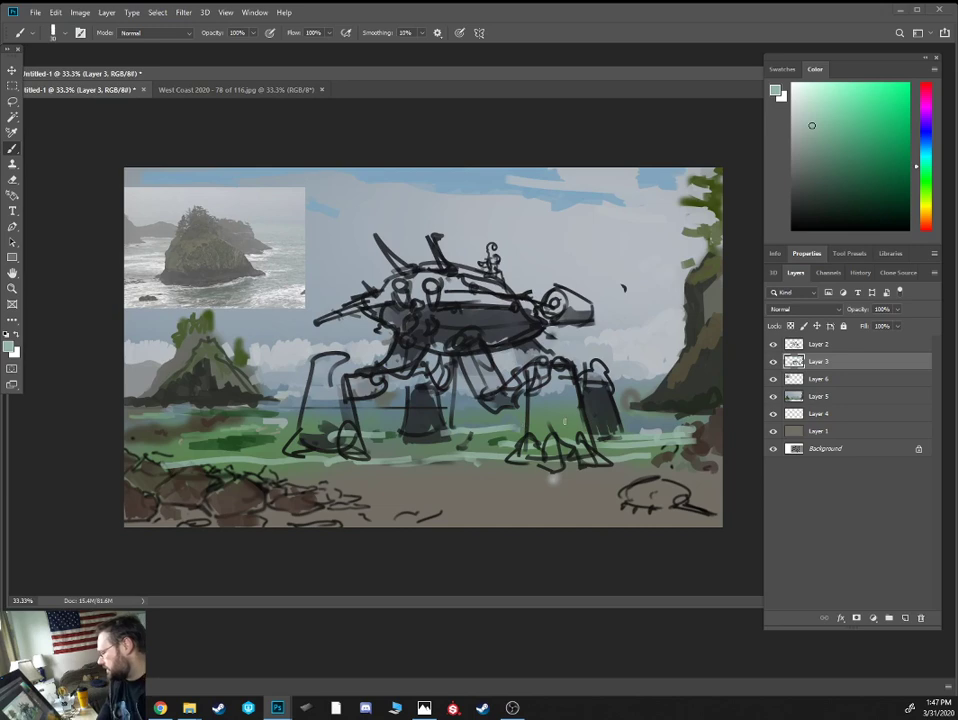
{"action": "key", "text": "ctrl+plus"}
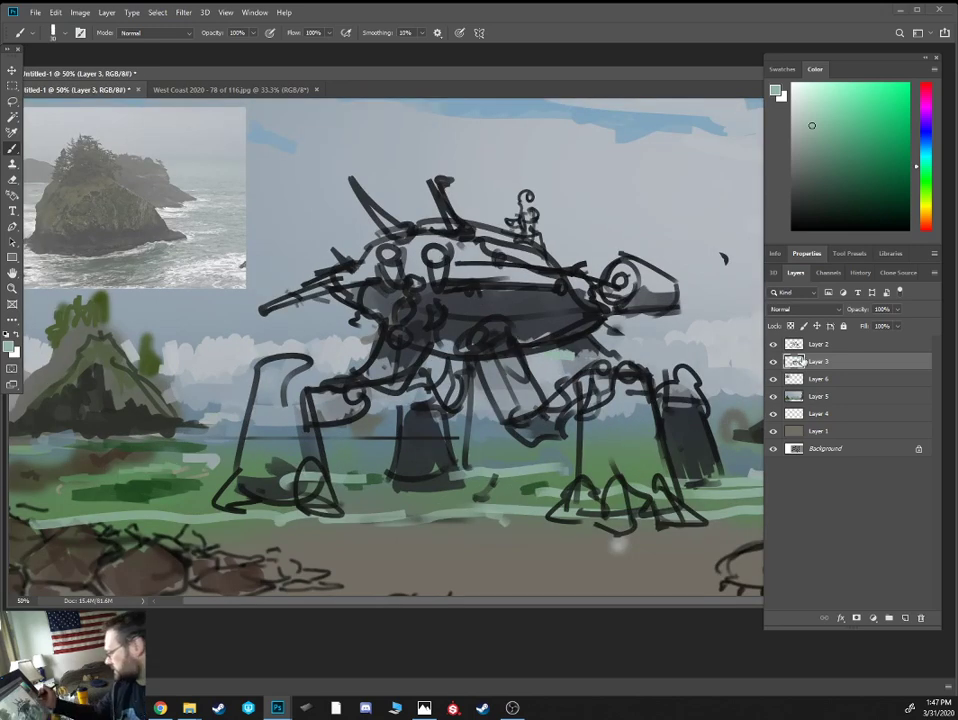
{"action": "left_click", "coordinate": [774, 345]}
{"action": "left_click", "coordinate": [774, 345]}
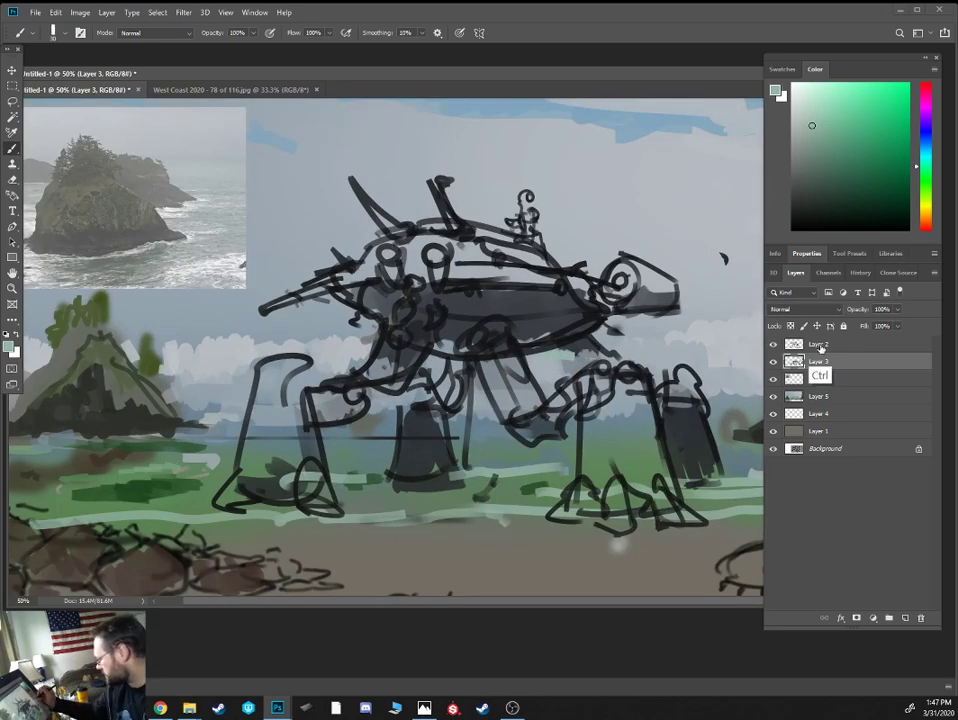
Merge Layer 2, Layer 3, Layer 6 and Layer 5 into one layer and check it by toggling its visibility
{"action": "left_click", "coordinate": [820, 344], "text": "ctrl"}
{"action": "left_click", "coordinate": [812, 379], "text": "ctrl"}
{"action": "left_click", "coordinate": [790, 396], "text": "ctrl"}
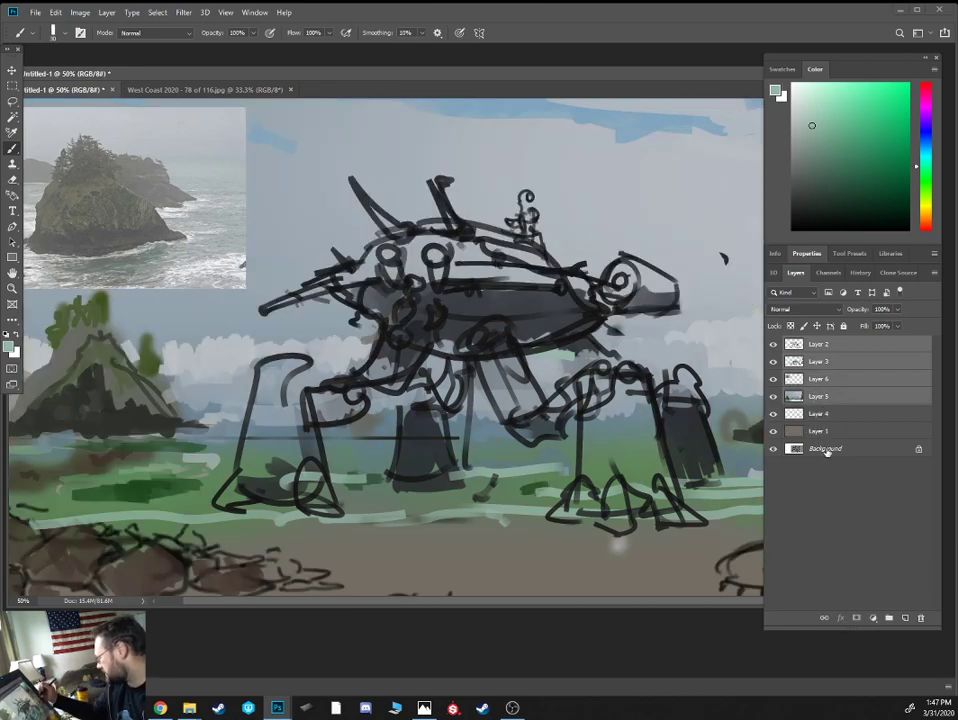
{"action": "key", "text": "ctrl+e"}
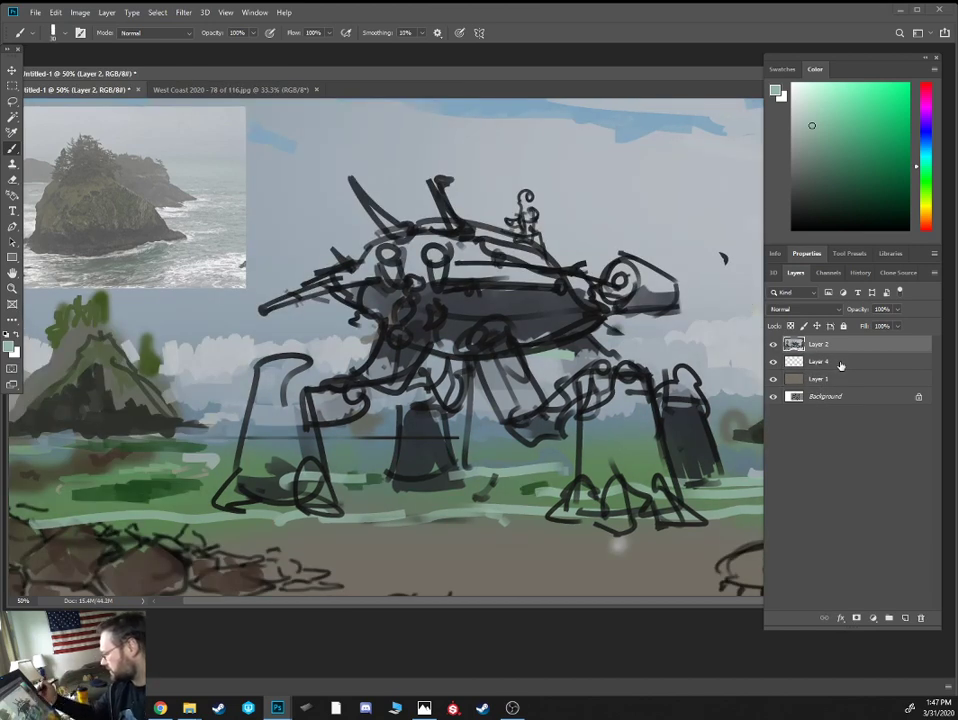
{"action": "left_click", "coordinate": [773, 345]}
{"action": "left_click", "coordinate": [773, 345]}
Glaze sampled sky grey over the creature's body with a large soft round brush at 30% opacity
{"action": "left_click", "coordinate": [606, 231], "text": "alt"}
{"action": "right_click", "coordinate": [606, 231]}
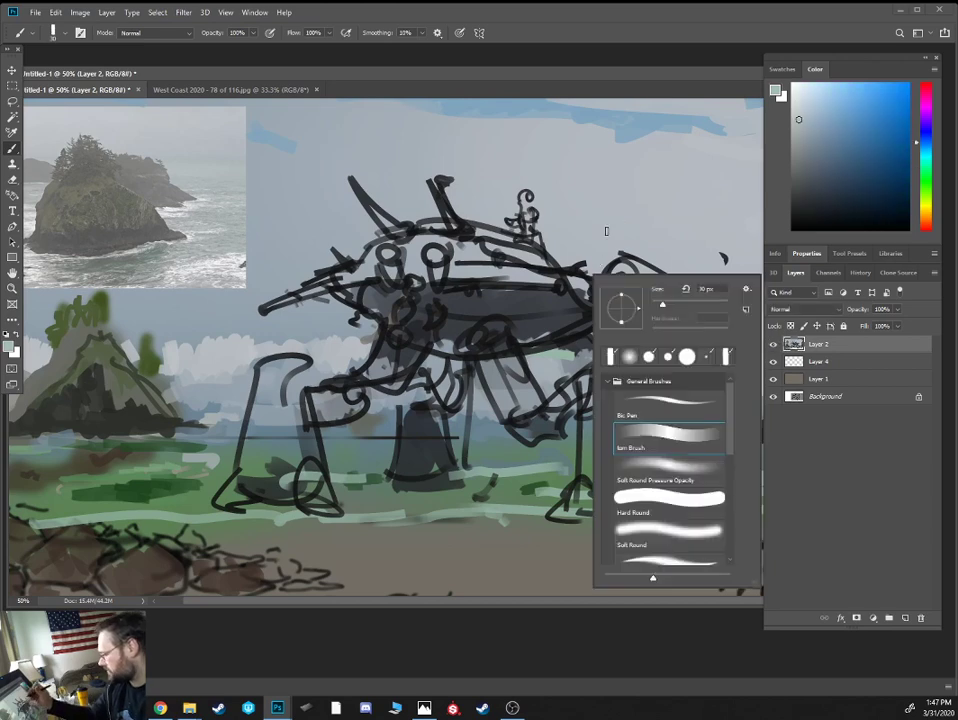
{"action": "double_click", "coordinate": [677, 455]}
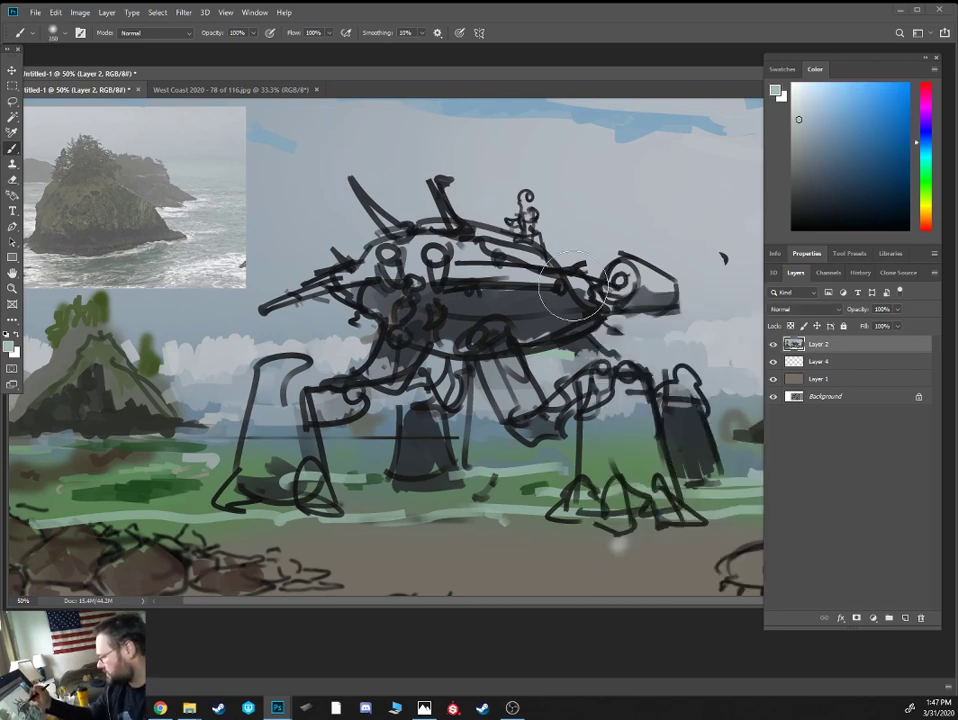
{"action": "key", "text": "bracketright"}
{"action": "key", "text": "bracketright"}
{"action": "key", "text": "bracketright"}
{"action": "key", "text": "3"}
{"action": "mouse_move", "coordinate": [545, 302]}
{"action": "left_mouse_down"}
{"action": "mouse_move", "coordinate": [601, 262]}
{"action": "mouse_move", "coordinate": [577, 292]}
{"action": "mouse_move", "coordinate": [440, 262]}
{"action": "mouse_move", "coordinate": [415, 235]}
{"action": "mouse_move", "coordinate": [422, 298]}
{"action": "mouse_move", "coordinate": [384, 348]}
{"action": "mouse_move", "coordinate": [277, 401]}
{"action": "mouse_move", "coordinate": [319, 404]}
{"action": "mouse_move", "coordinate": [509, 361]}
{"action": "mouse_move", "coordinate": [599, 388]}
{"action": "mouse_move", "coordinate": [529, 386]}
{"action": "left_mouse_up"}
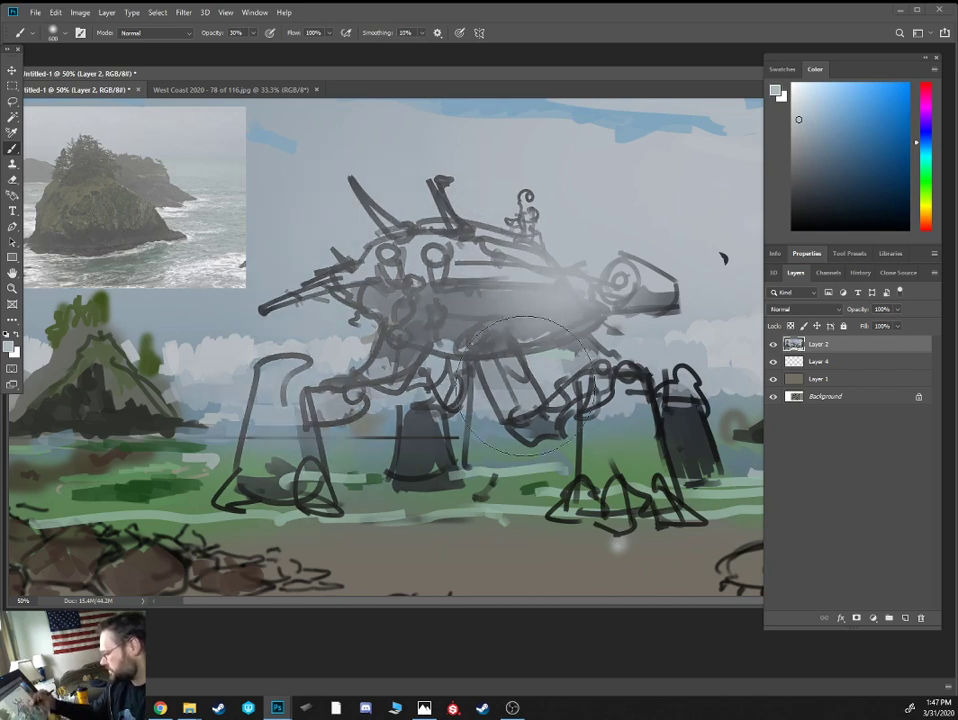
Glaze sampled blue-grey haze over the creature's legs with a smaller soft brush at 30% opacity
{"action": "left_click", "coordinate": [462, 438], "text": "alt"}
{"action": "key", "text": "bracketleft"}
{"action": "key", "text": "bracketleft"}
{"action": "key", "text": "bracketleft"}
{"action": "key", "text": "bracketleft"}
{"action": "key", "text": "bracketleft"}
{"action": "mouse_move", "coordinate": [325, 437]}
{"action": "left_mouse_down"}
{"action": "mouse_move", "coordinate": [711, 437]}
{"action": "mouse_move", "coordinate": [675, 428]}
{"action": "mouse_move", "coordinate": [422, 450]}
{"action": "mouse_move", "coordinate": [642, 400]}
{"action": "mouse_move", "coordinate": [642, 362]}
{"action": "left_mouse_up"}
{"action": "left_click", "coordinate": [628, 356], "text": "alt"}
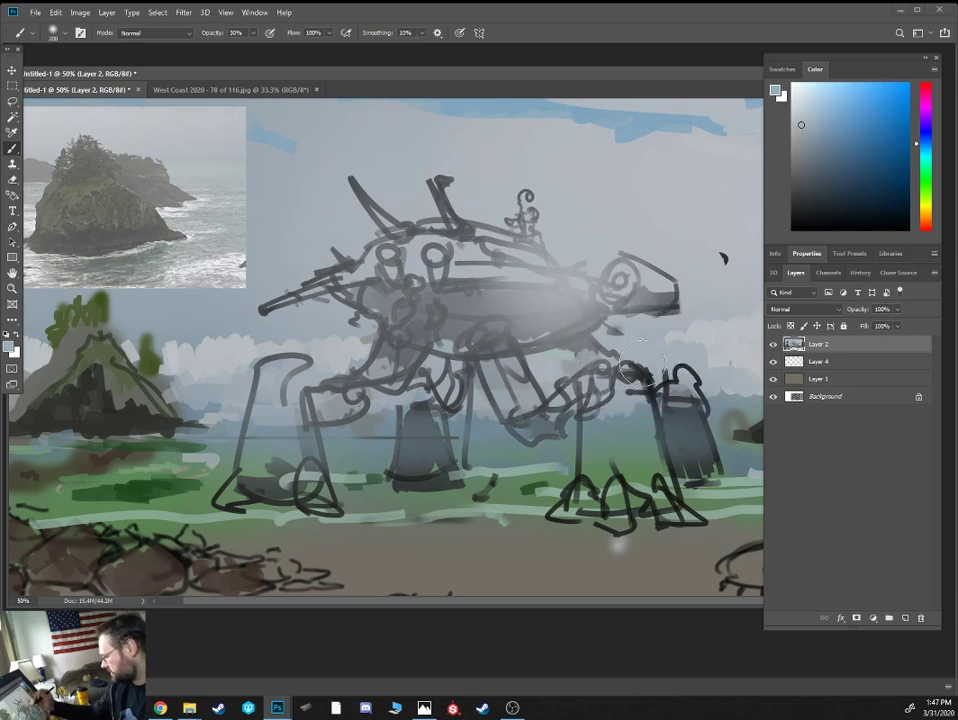
Darken a green sampled near the creature's feet and brush a soft shadow along the ground between its legs
{"action": "left_click", "coordinate": [560, 510], "text": "alt"}
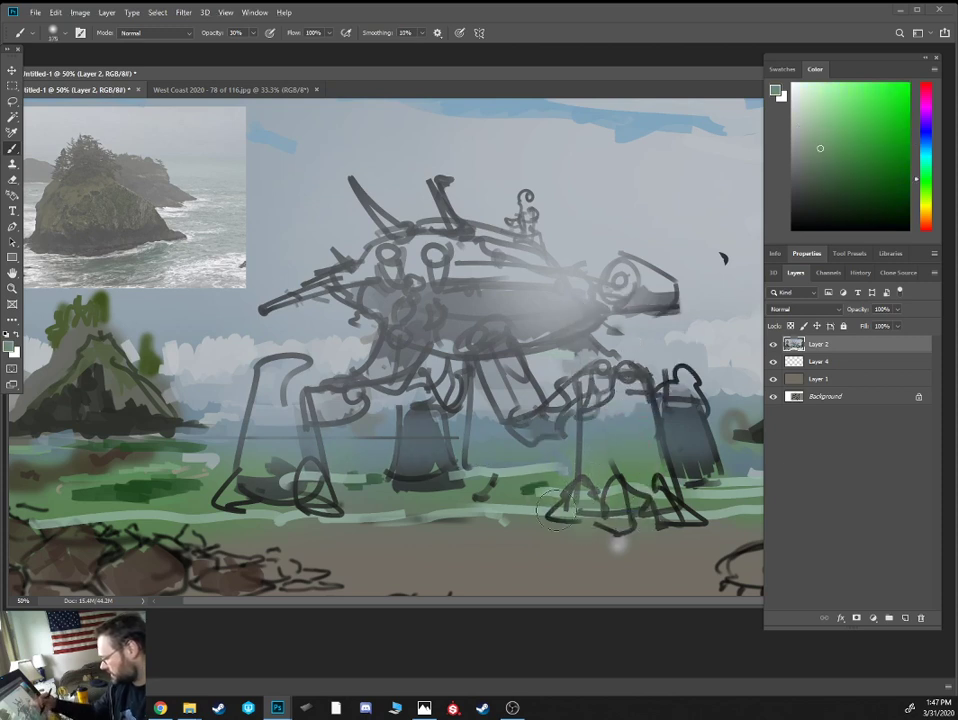
{"action": "left_click", "coordinate": [810, 188]}
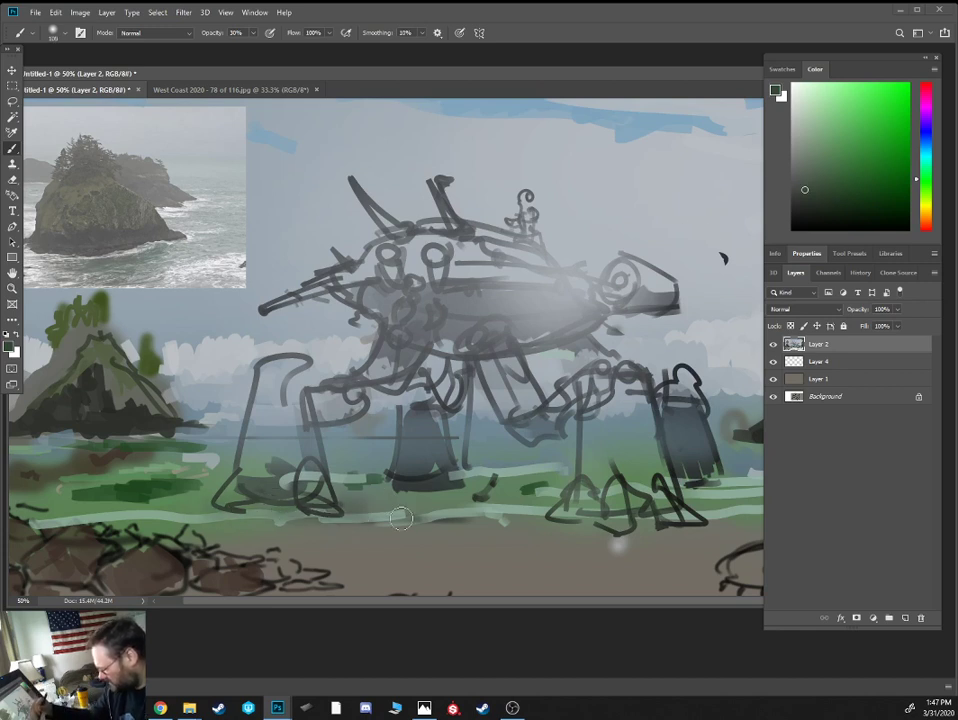
{"action": "key", "text": "bracketright"}
{"action": "key", "text": "bracketright"}
{"action": "key", "text": "bracketright"}
{"action": "left_click_drag", "start_coordinate": [401, 518], "coordinate": [545, 503]}
{"action": "left_click_drag", "start_coordinate": [485, 504], "coordinate": [556, 520]}
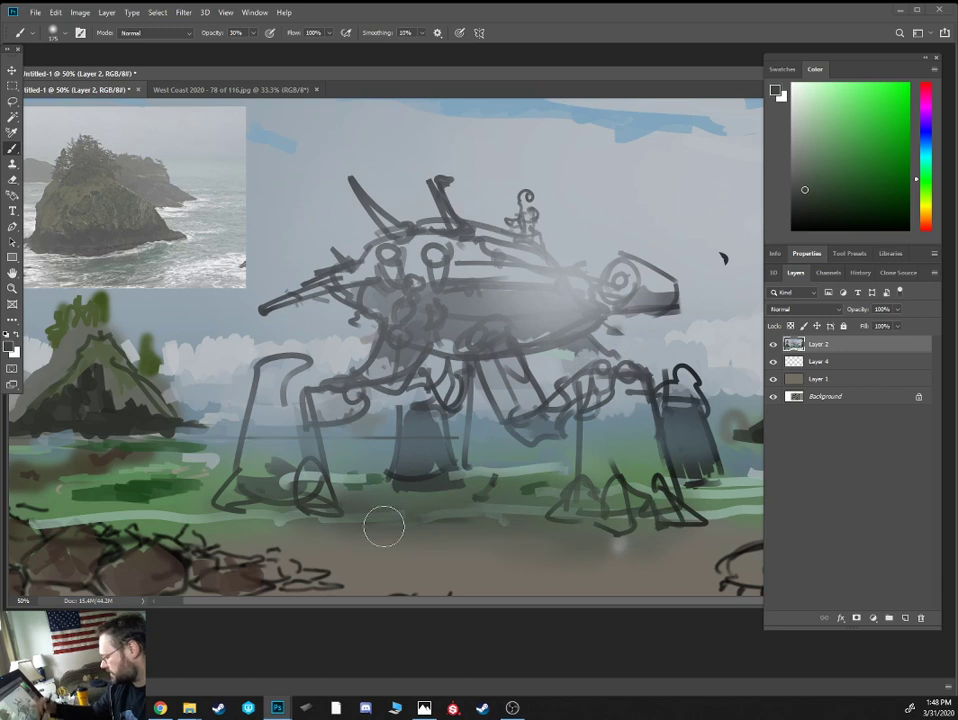
Change to the hard flat brush at 100% opacity and block sampled dark brown into the foreground rocks on both sides of the painting
{"action": "left_click", "coordinate": [360, 400], "text": "alt"}
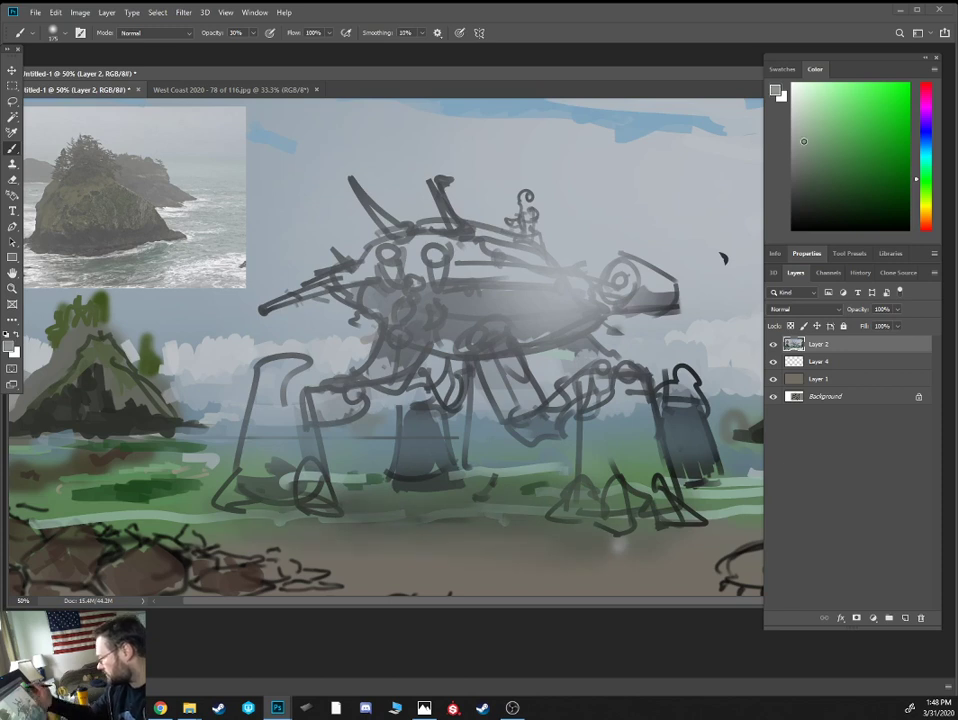
{"action": "right_click", "coordinate": [258, 548]}
{"action": "double_click", "coordinate": [341, 540]}
{"action": "left_click", "coordinate": [250, 572], "text": "alt"}
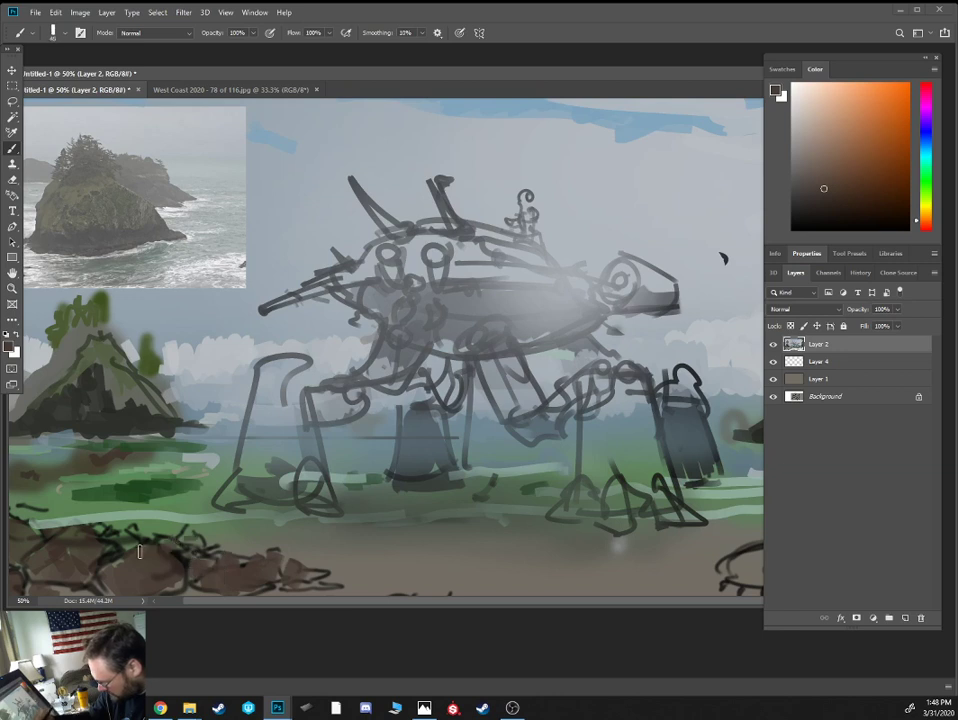
{"action": "key", "text": "ctrl+minus"}
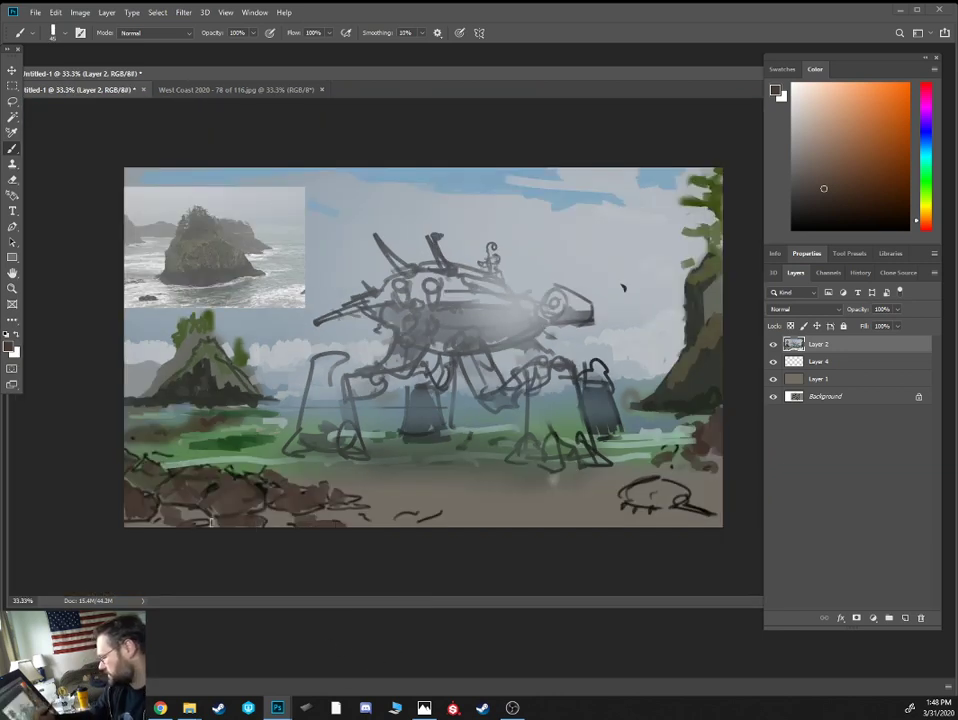
{"action": "mouse_move", "coordinate": [630, 494]}
{"action": "left_mouse_down"}
{"action": "mouse_move", "coordinate": [665, 493]}
{"action": "mouse_move", "coordinate": [675, 506]}
{"action": "mouse_move", "coordinate": [690, 497]}
{"action": "mouse_move", "coordinate": [691, 478]}
{"action": "mouse_move", "coordinate": [710, 479]}
{"action": "mouse_move", "coordinate": [688, 465]}
{"action": "mouse_move", "coordinate": [688, 440]}
{"action": "mouse_move", "coordinate": [704, 438]}
{"action": "mouse_move", "coordinate": [705, 450]}
{"action": "mouse_move", "coordinate": [703, 425]}
{"action": "mouse_move", "coordinate": [664, 464]}
{"action": "mouse_move", "coordinate": [715, 437]}
{"action": "left_mouse_up"}
{"action": "left_click", "coordinate": [696, 435], "text": "alt"}
Paint the waterline at the base of the right-hand sea stack with sampled dark green-grey and neighbouring water colour
{"action": "left_click", "coordinate": [690, 390], "text": "alt"}
{"action": "left_click_drag", "start_coordinate": [645, 415], "coordinate": [674, 411]}
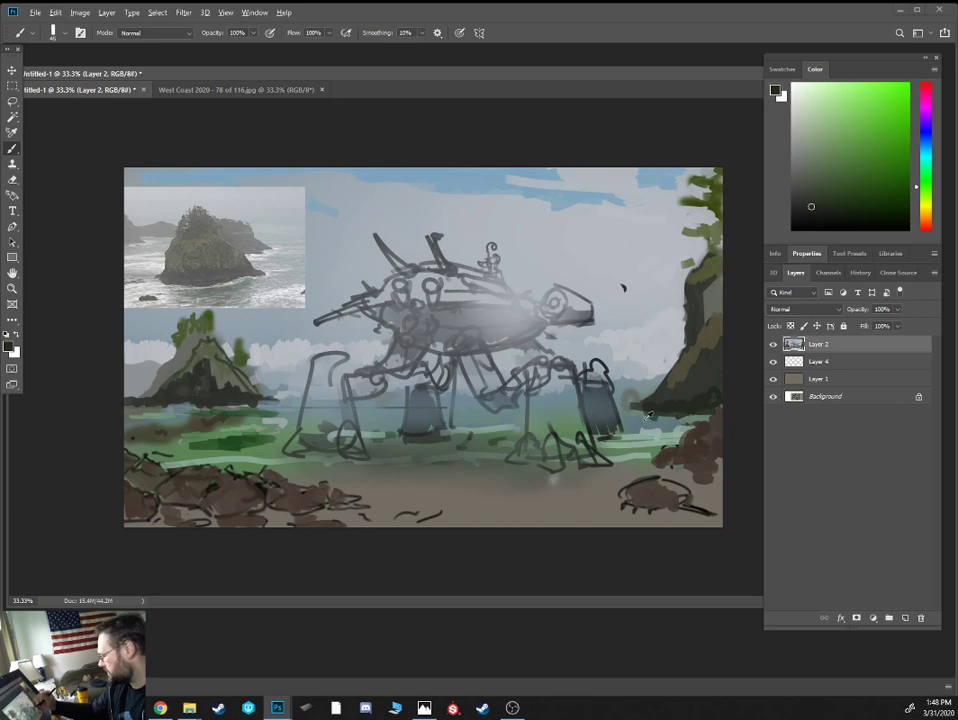
{"action": "key", "text": "bracketleft"}
{"action": "key", "text": "bracketleft"}
{"action": "left_click", "coordinate": [637, 419], "text": "alt"}
Paint sampled cloud grey and water blue along the horizon behind the creature's legs, covering stray sketch marks
{"action": "left_click", "coordinate": [631, 358], "text": "alt"}
{"action": "key", "text": "bracketright"}
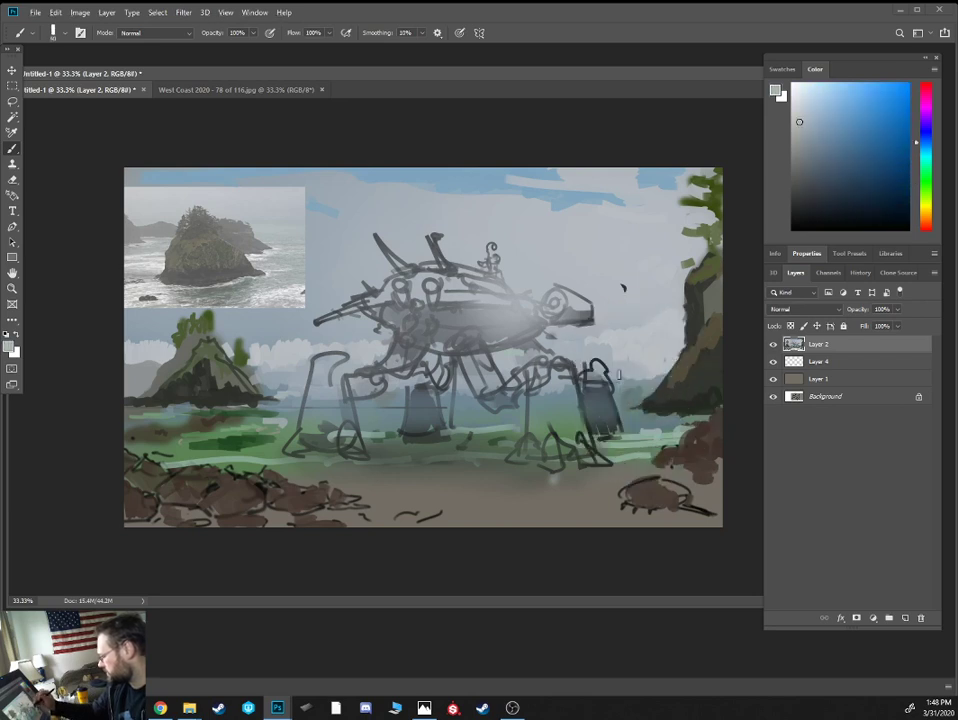
{"action": "left_click_drag", "start_coordinate": [617, 378], "coordinate": [656, 382]}
{"action": "left_click_drag", "start_coordinate": [621, 394], "coordinate": [655, 382]}
{"action": "mouse_move", "coordinate": [579, 384]}
{"action": "left_mouse_down"}
{"action": "mouse_move", "coordinate": [553, 396]}
{"action": "mouse_move", "coordinate": [572, 398]}
{"action": "left_mouse_up"}
{"action": "left_click", "coordinate": [543, 399], "text": "alt"}
{"action": "left_click_drag", "start_coordinate": [476, 398], "coordinate": [455, 397]}
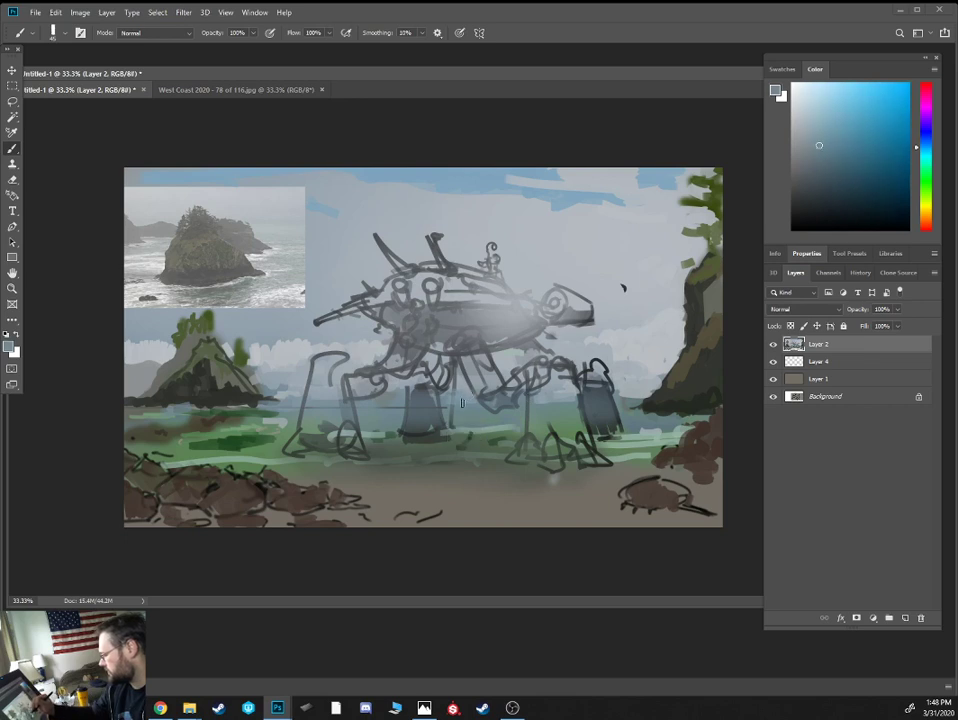
Paint a small breaking wave beside the creature's rear leg with sampled water blues, dark greens and pale foam green
{"action": "left_click", "coordinate": [317, 401], "text": "alt"}
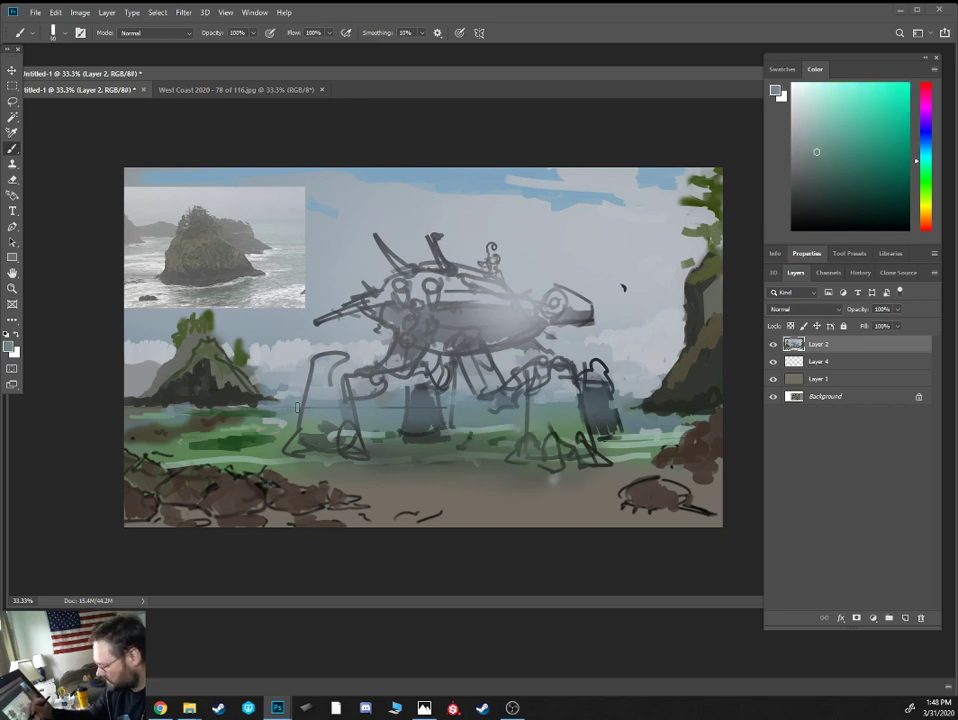
{"action": "left_click", "coordinate": [283, 397], "text": "alt"}
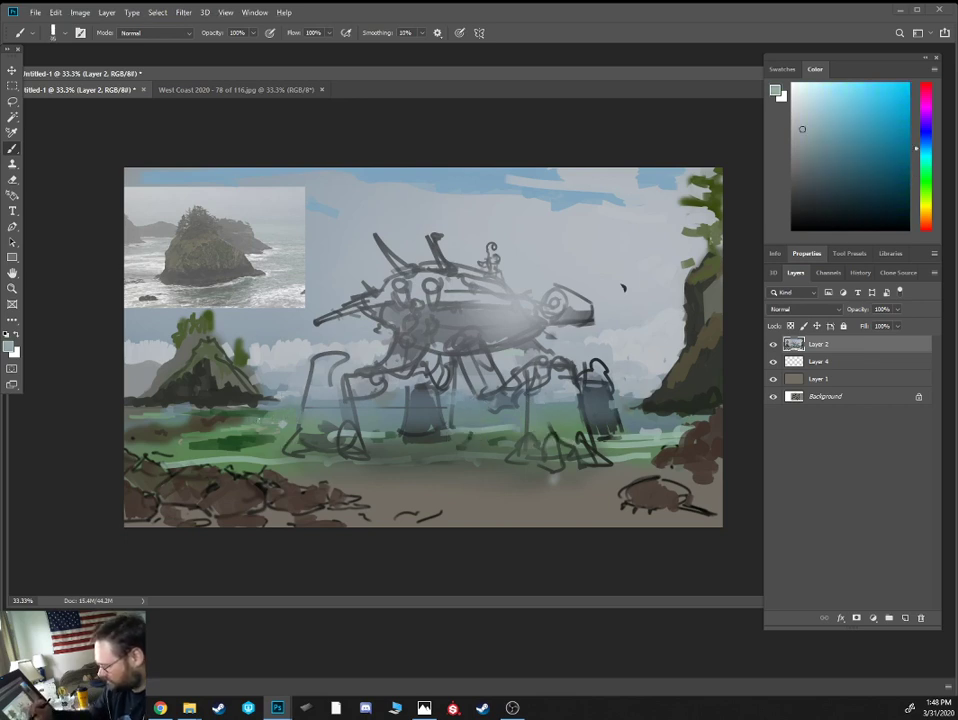
{"action": "left_click", "coordinate": [272, 421], "text": "alt"}
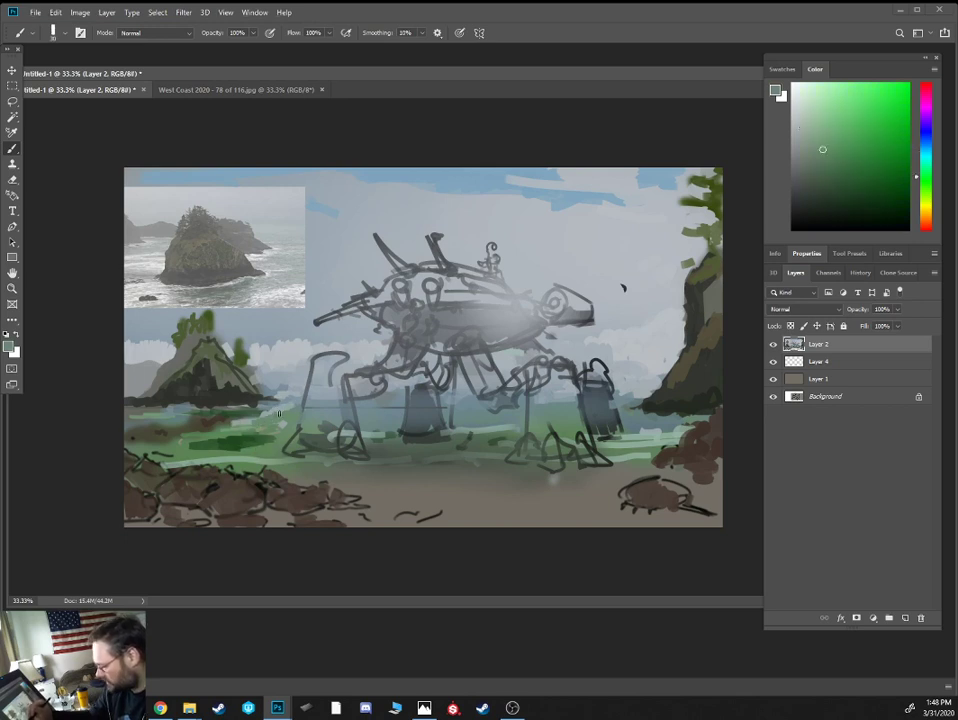
{"action": "left_click", "coordinate": [286, 423], "text": "alt"}
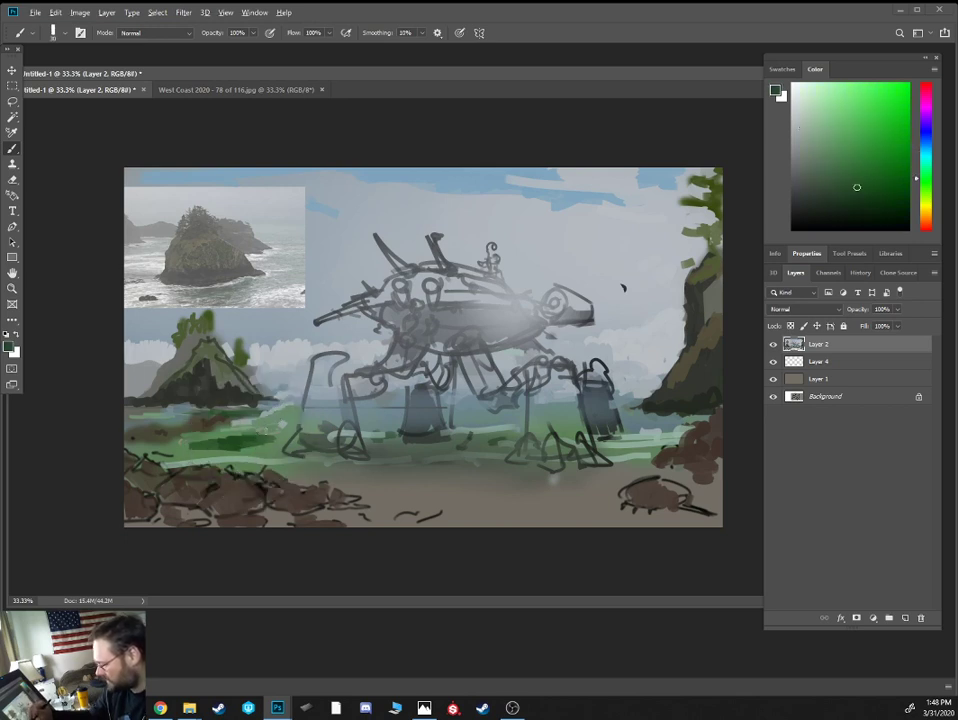
{"action": "left_click", "coordinate": [280, 417], "text": "alt"}
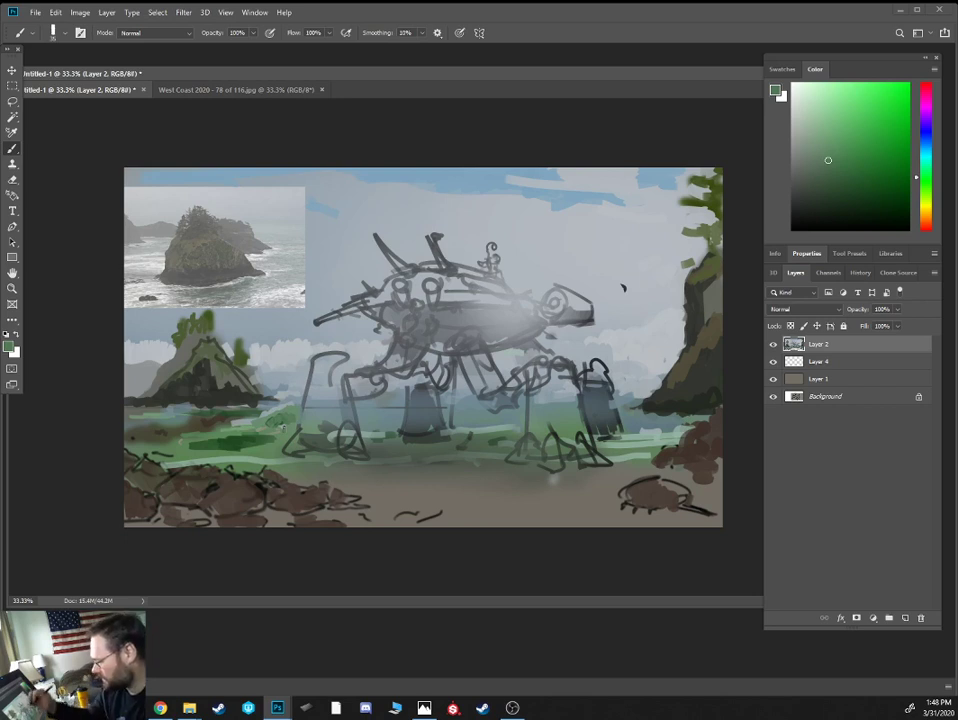
{"action": "left_click", "coordinate": [280, 420], "text": "alt"}
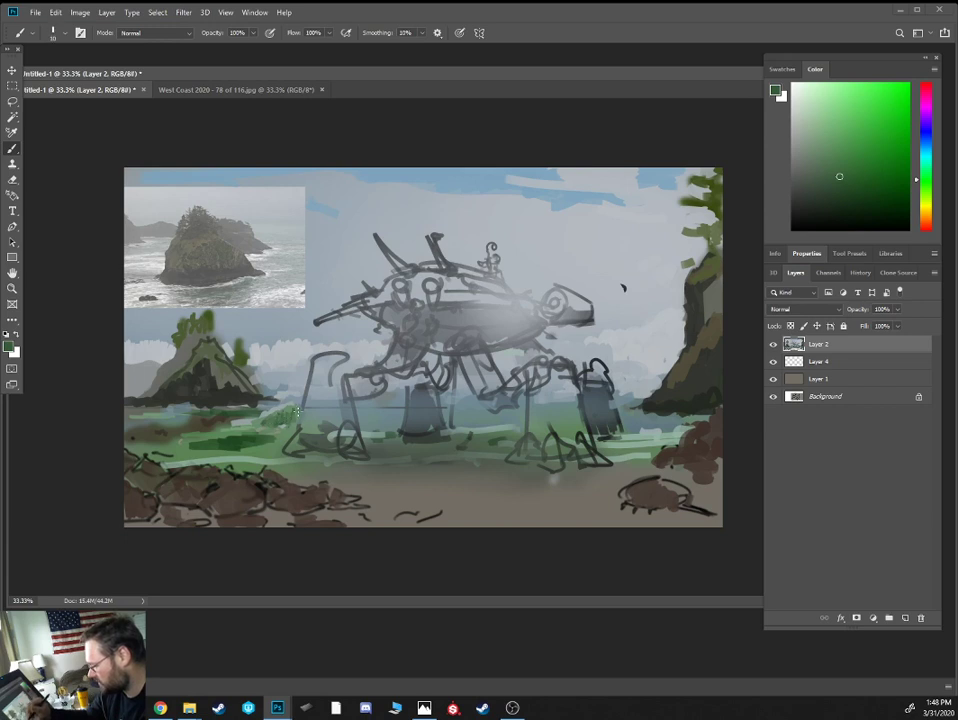
{"action": "left_click", "coordinate": [297, 410], "text": "alt"}
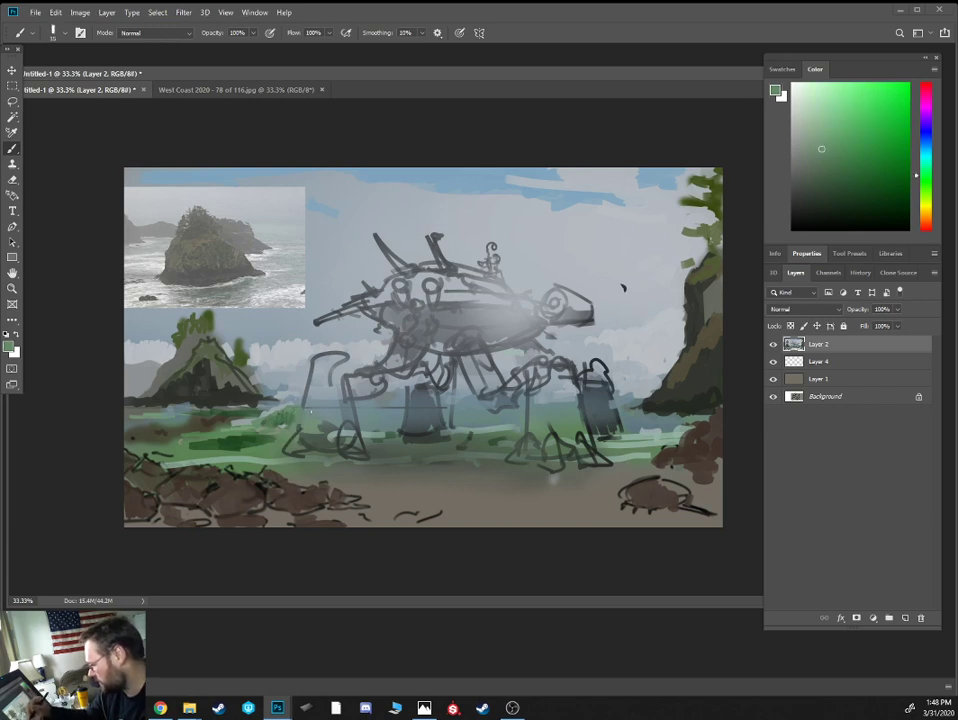
Repaint the left sea stack's slopes, shadows and trees with sampled greens and greys, covering its black outlines
{"action": "left_click", "coordinate": [281, 380], "text": "alt"}
{"action": "left_click", "coordinate": [256, 372], "text": "alt"}
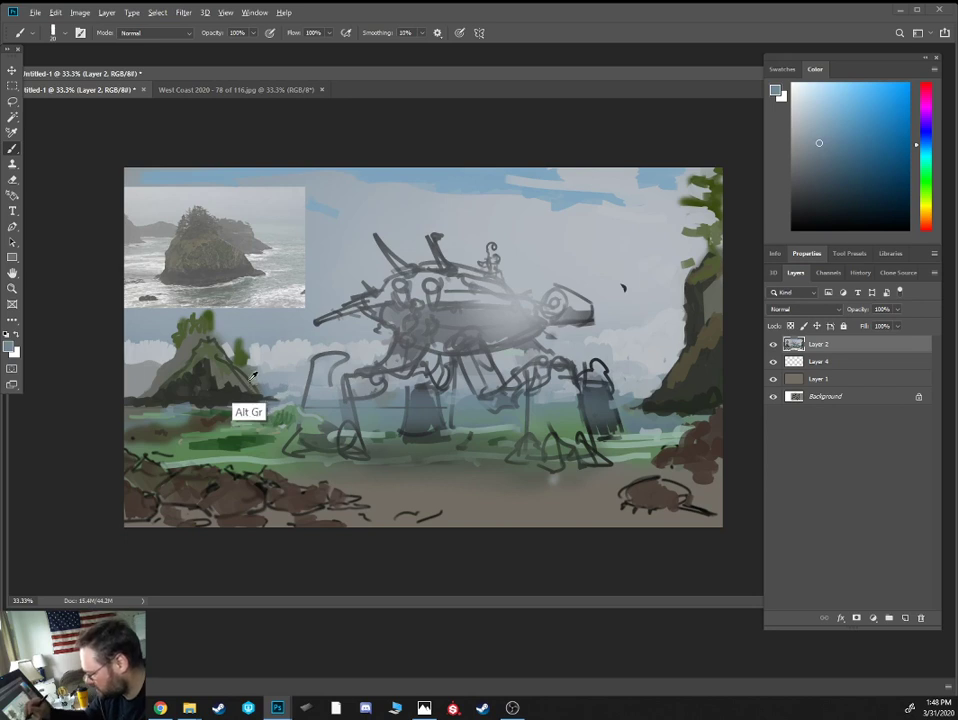
{"action": "left_click", "coordinate": [245, 382], "text": "alt"}
{"action": "left_click", "coordinate": [210, 365], "text": "alt"}
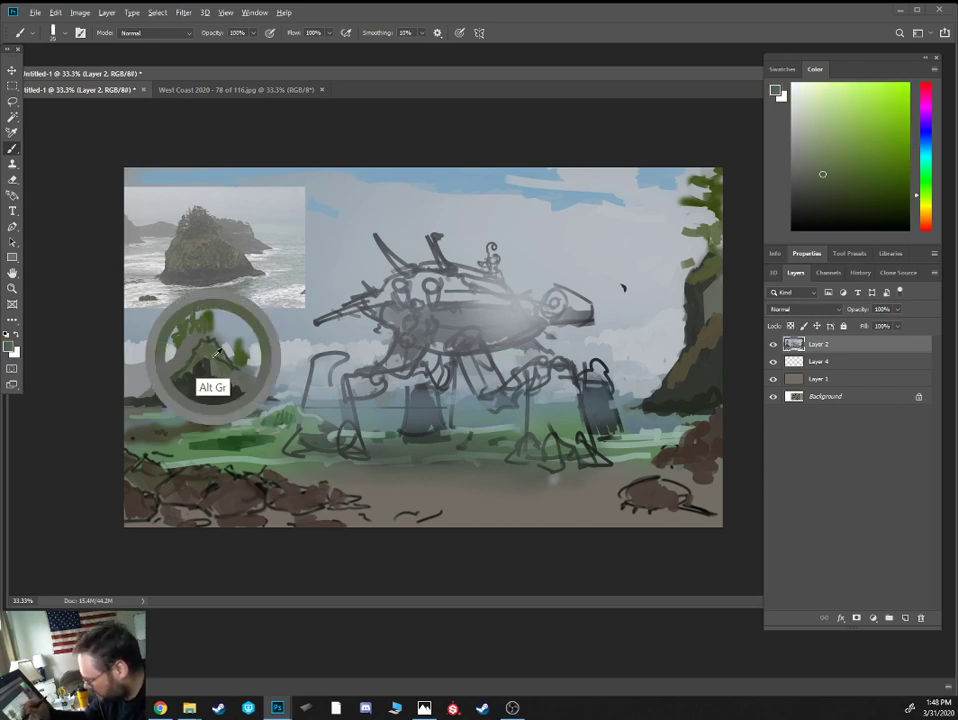
{"action": "left_click", "coordinate": [199, 347], "text": "alt"}
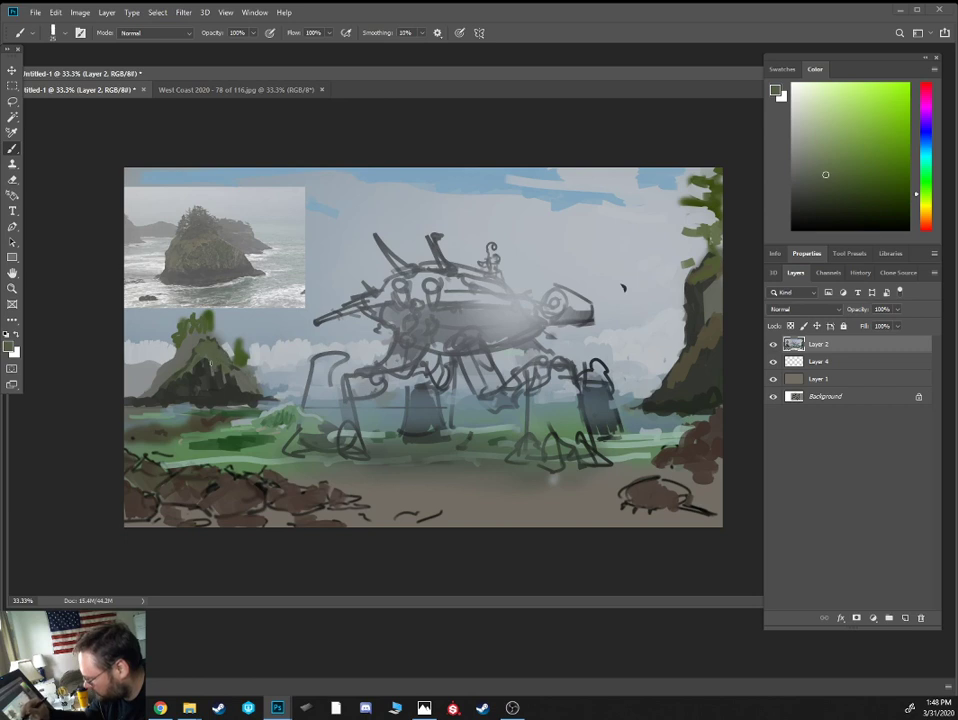
{"action": "left_click", "coordinate": [252, 389], "text": "alt"}
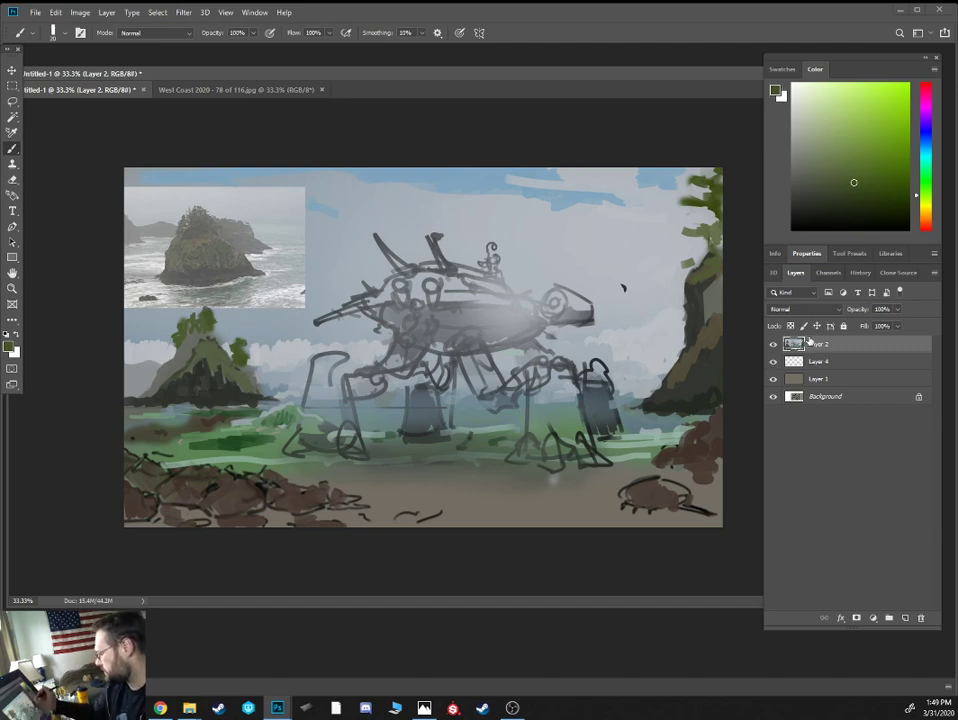
Enlarge the brush to 400 and paint over the pasted sea stack photo with sampled sky grey
{"action": "left_click", "coordinate": [325, 224], "text": "alt"}
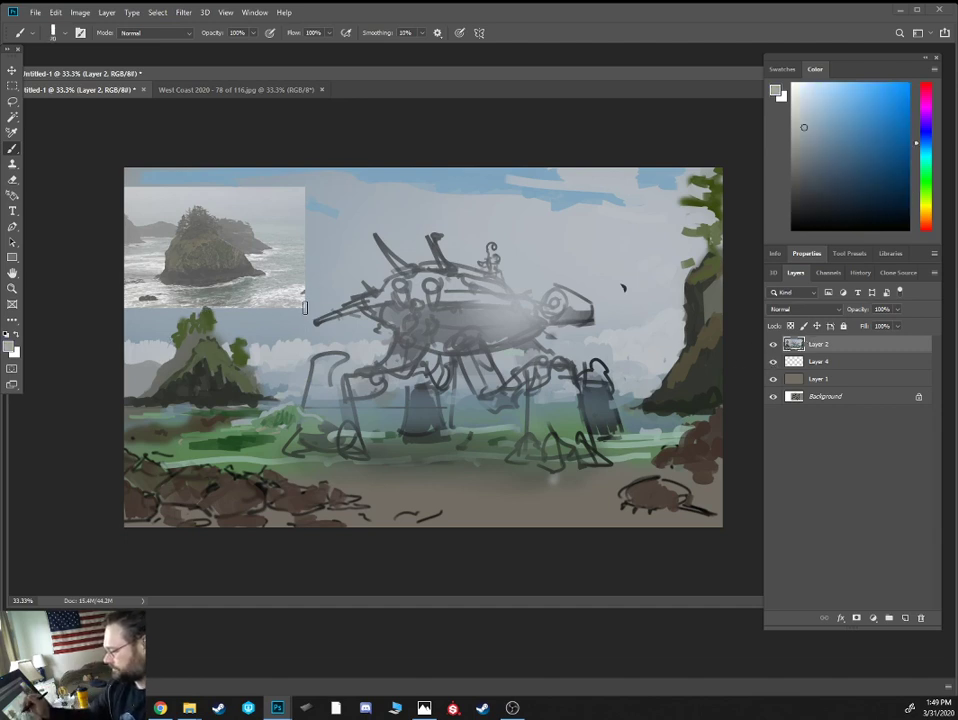
{"action": "left_click", "coordinate": [281, 291], "text": "alt"}
{"action": "left_click", "coordinate": [324, 257], "text": "alt"}
{"action": "key", "text": "]"}
{"action": "key", "text": "]"}
{"action": "key", "text": "]"}
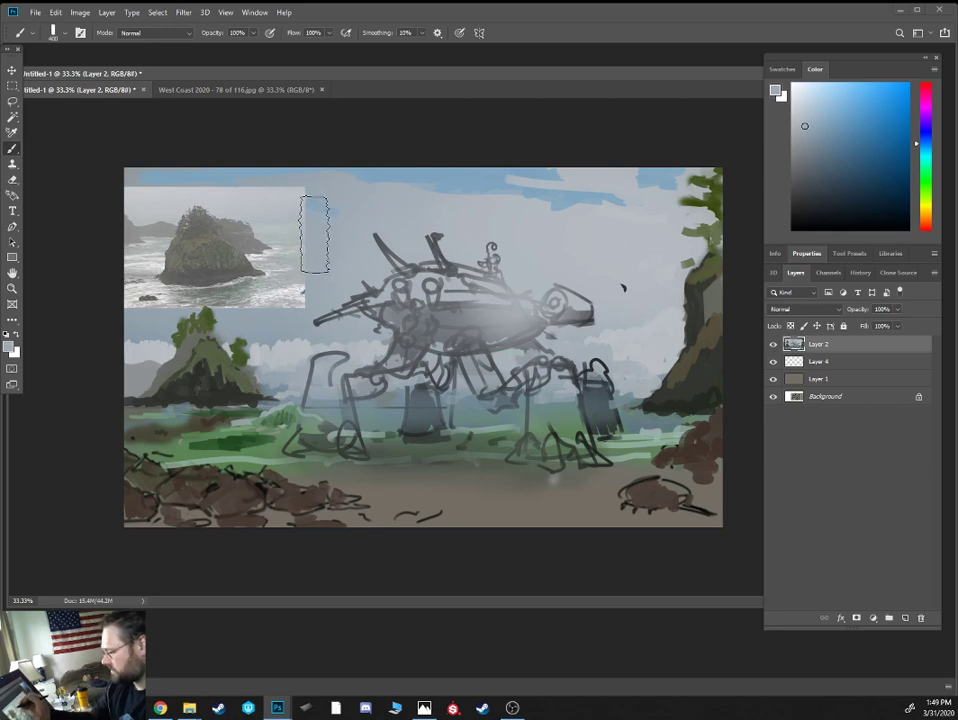
{"action": "left_click_drag", "start_coordinate": [314, 233], "coordinate": [98, 235]}
{"action": "left_click_drag", "start_coordinate": [130, 290], "coordinate": [296, 268]}
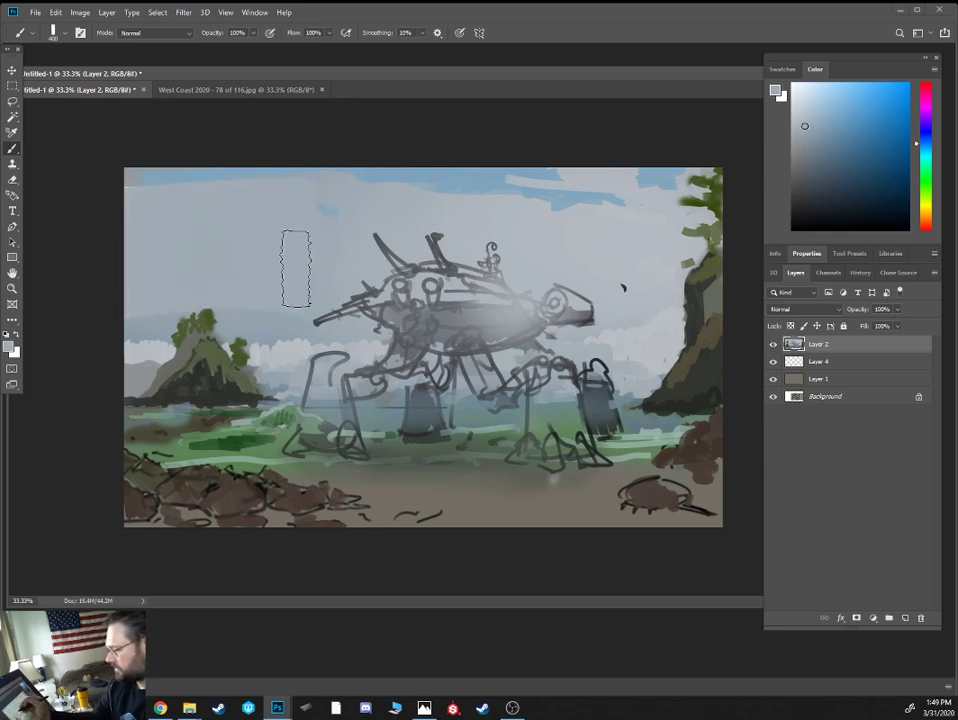
Dab grey treetops on the distant hill behind the left sea stack and sweep pale clouds across the sky
{"action": "left_click", "coordinate": [190, 350], "text": "alt"}
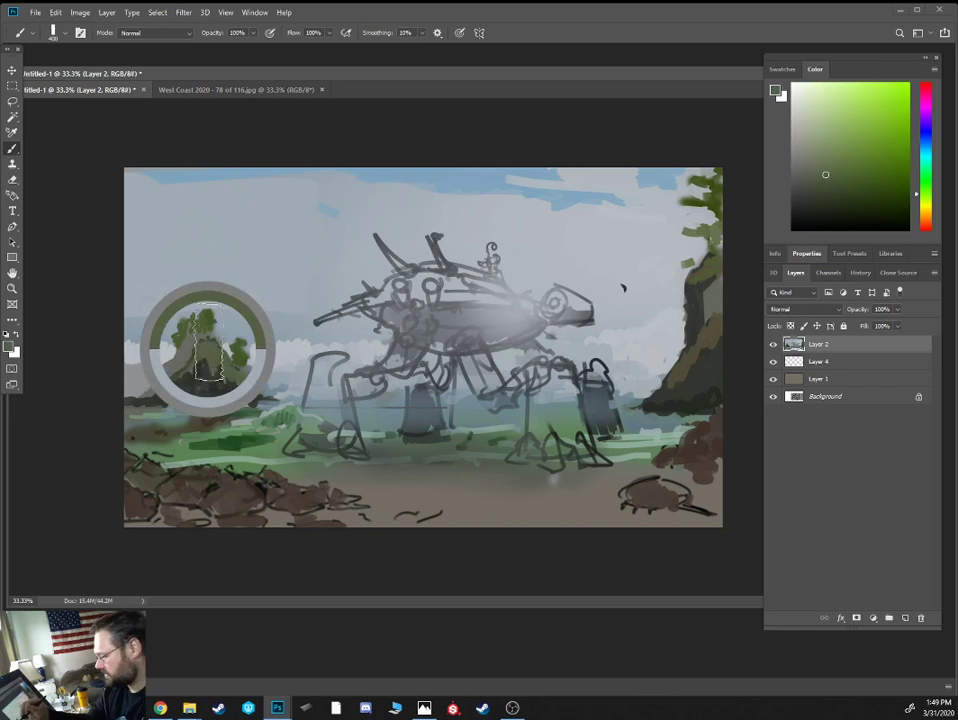
{"action": "left_click", "coordinate": [141, 363], "text": "alt"}
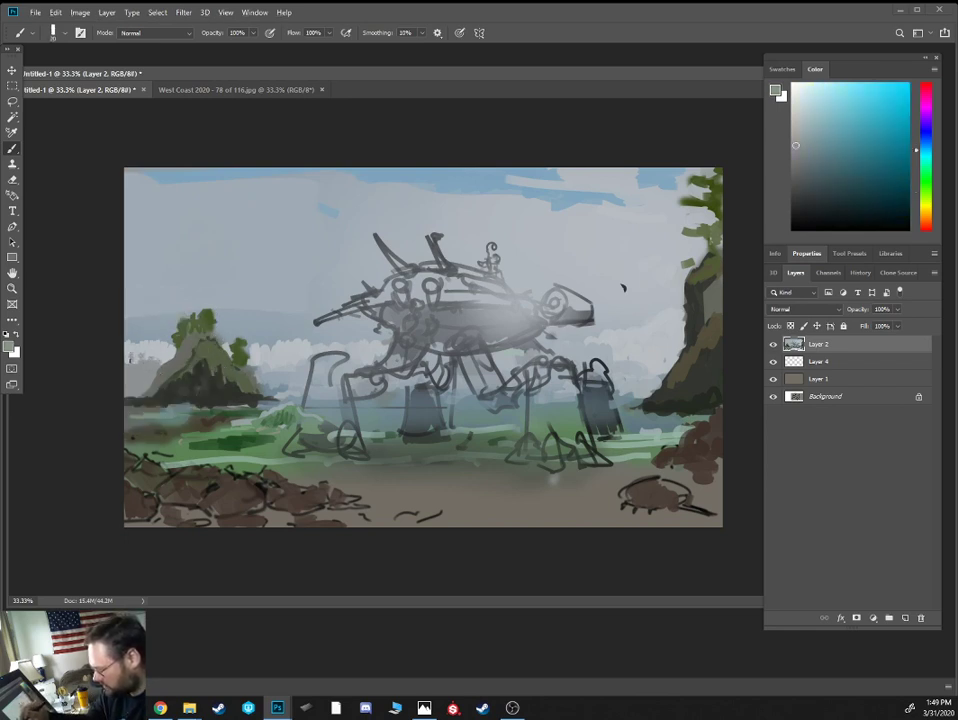
{"action": "left_click", "coordinate": [162, 316], "text": "alt"}
{"action": "left_click_drag", "start_coordinate": [126, 340], "coordinate": [164, 340]}
{"action": "mouse_move", "coordinate": [249, 316]}
{"action": "left_mouse_down"}
{"action": "mouse_move", "coordinate": [218, 330]}
{"action": "mouse_move", "coordinate": [245, 322]}
{"action": "mouse_move", "coordinate": [262, 341]}
{"action": "mouse_move", "coordinate": [310, 322]}
{"action": "mouse_move", "coordinate": [262, 324]}
{"action": "mouse_move", "coordinate": [332, 318]}
{"action": "mouse_move", "coordinate": [237, 295]}
{"action": "mouse_move", "coordinate": [130, 286]}
{"action": "mouse_move", "coordinate": [203, 261]}
{"action": "mouse_move", "coordinate": [237, 273]}
{"action": "mouse_move", "coordinate": [296, 261]}
{"action": "mouse_move", "coordinate": [111, 240]}
{"action": "mouse_move", "coordinate": [443, 210]}
{"action": "left_mouse_up"}
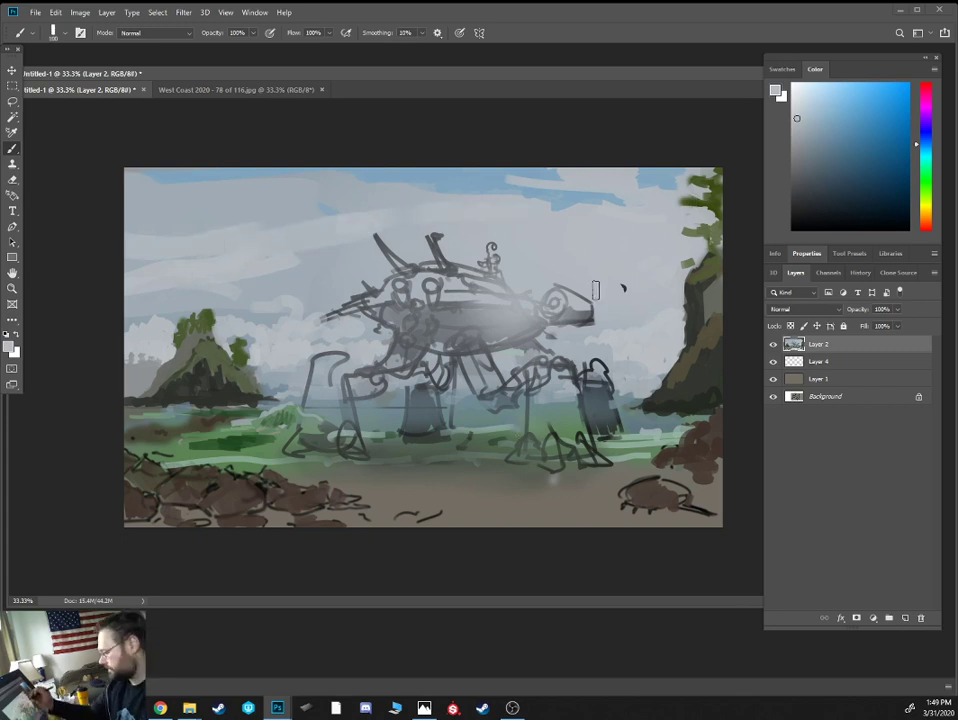
Fill the creature's two far legs with flat sampled blue-grey
{"action": "key", "text": "ctrl+plus"}
{"action": "left_click", "coordinate": [418, 438], "text": "alt"}
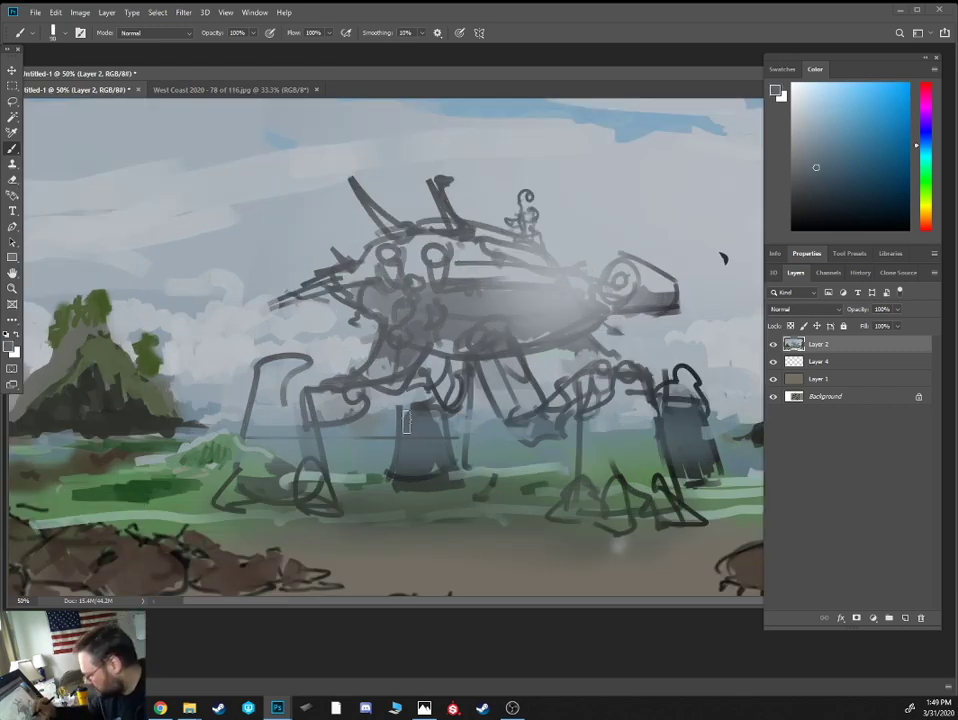
{"action": "left_click_drag", "start_coordinate": [446, 474], "coordinate": [450, 463]}
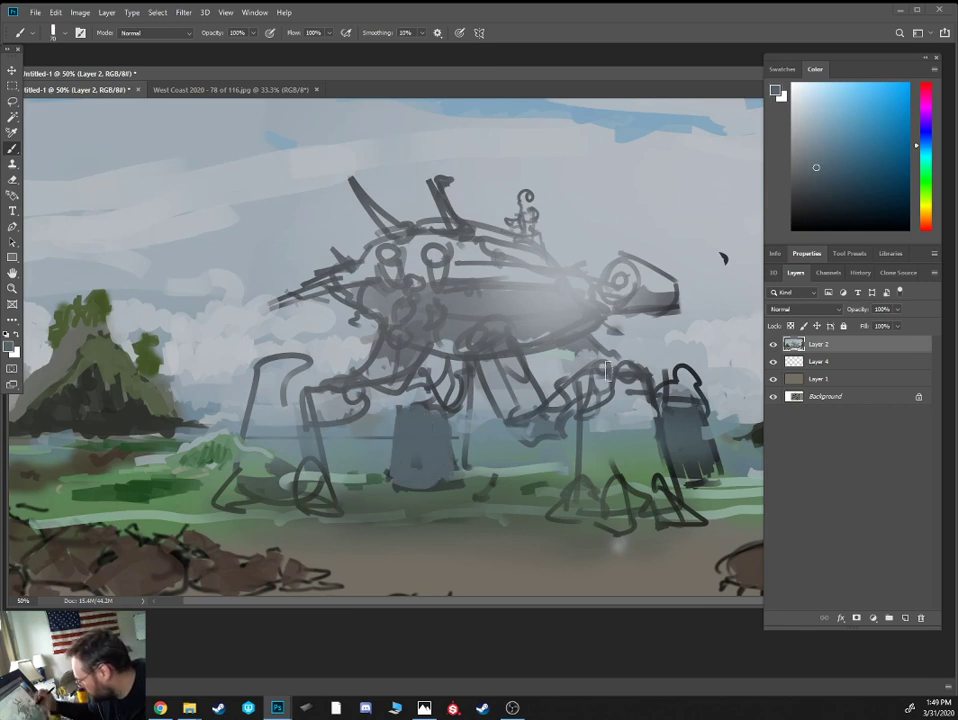
{"action": "mouse_move", "coordinate": [671, 424]}
{"action": "left_mouse_down"}
{"action": "mouse_move", "coordinate": [714, 467]}
{"action": "mouse_move", "coordinate": [707, 476]}
{"action": "left_mouse_up"}
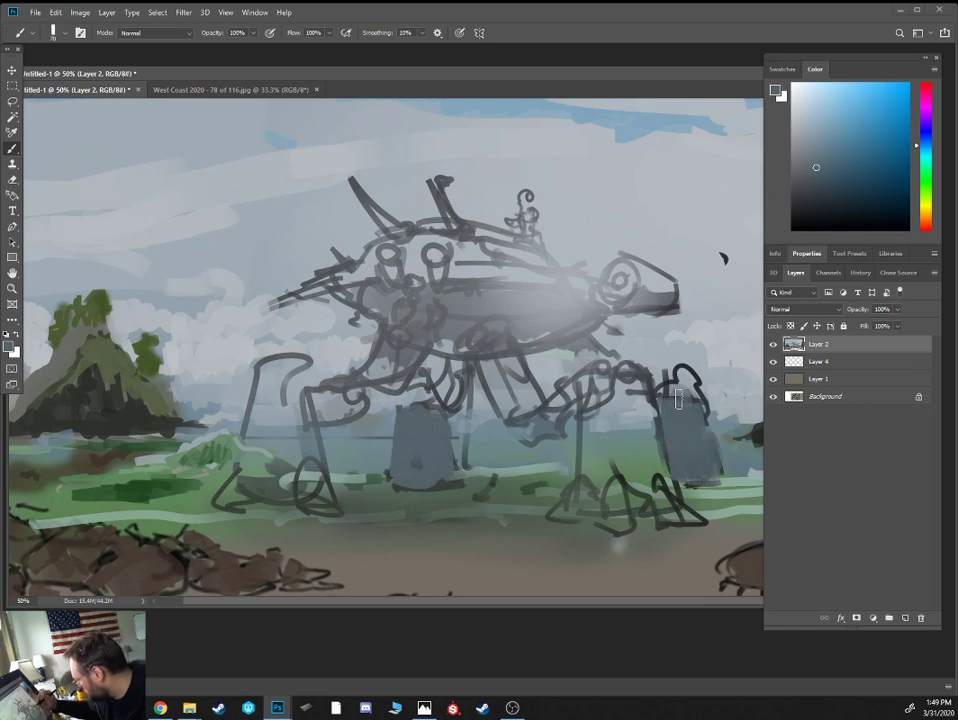
{"action": "left_click_drag", "start_coordinate": [681, 398], "coordinate": [670, 399]}
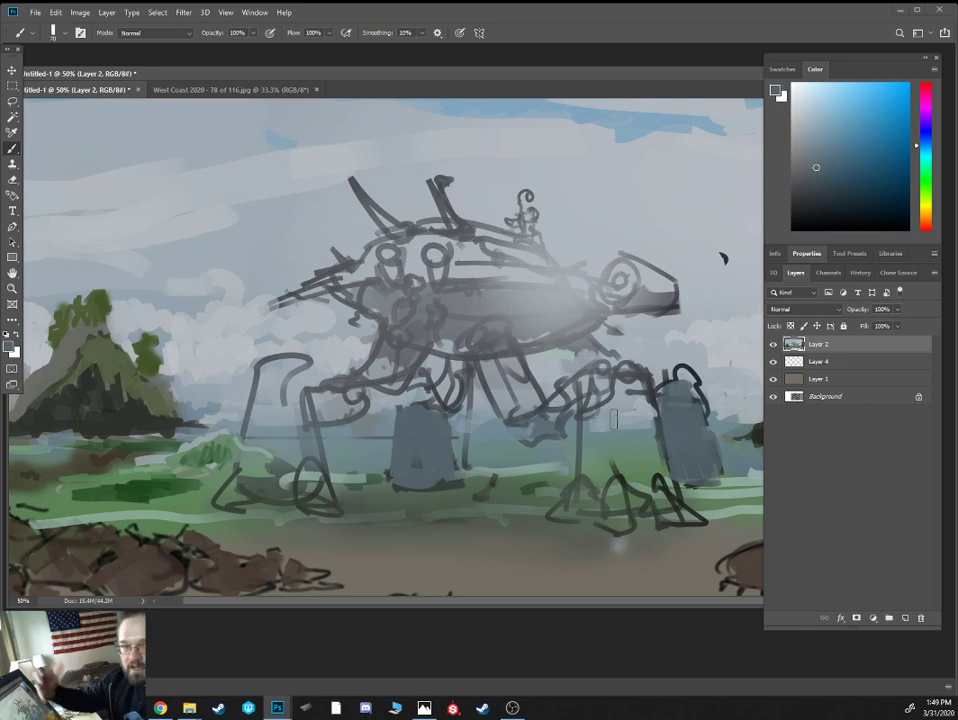
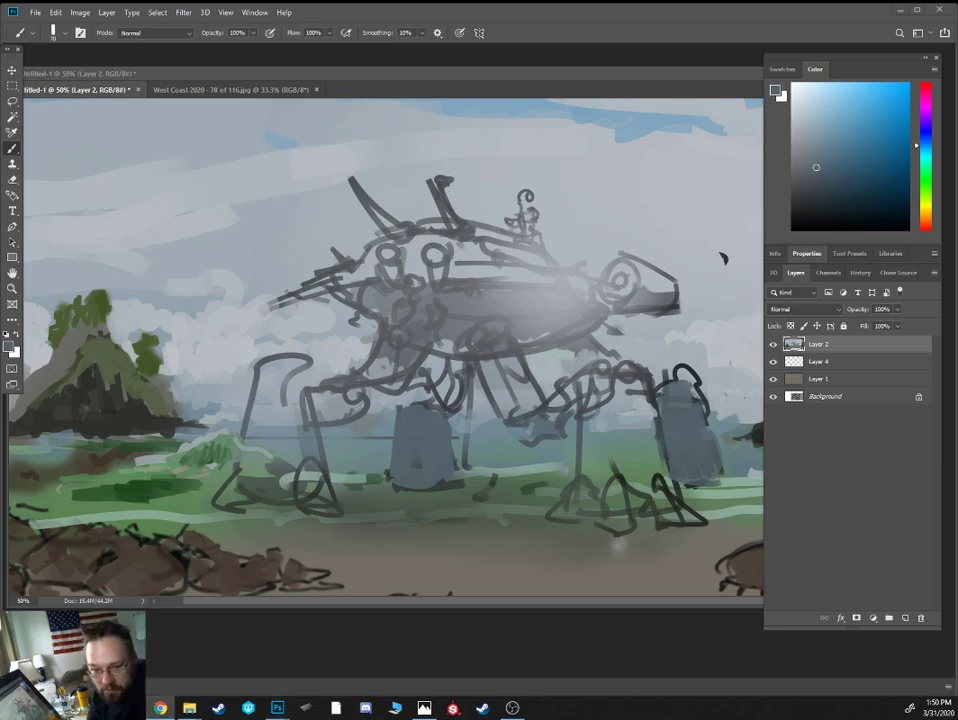
Bring the Chrome window into view, examine the steampunk giant crab painting as reference, and move the window away again
{"action": "left_click_drag", "start_coordinate": [0, 86], "coordinate": [270, 82]}
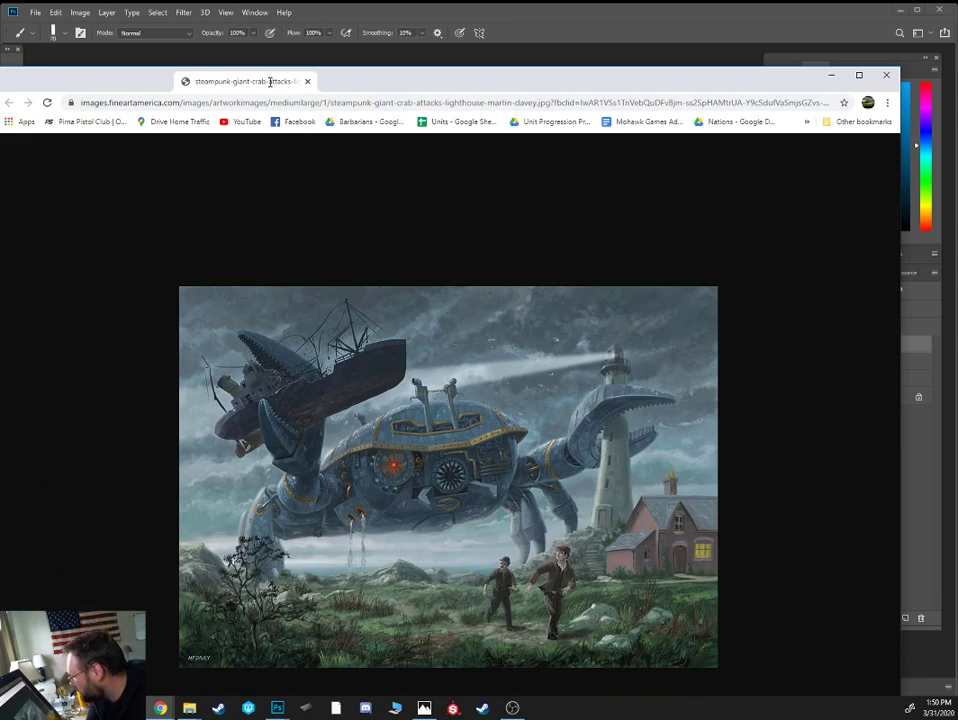
{"action": "left_click_drag", "start_coordinate": [270, 82], "coordinate": [282, 58]}
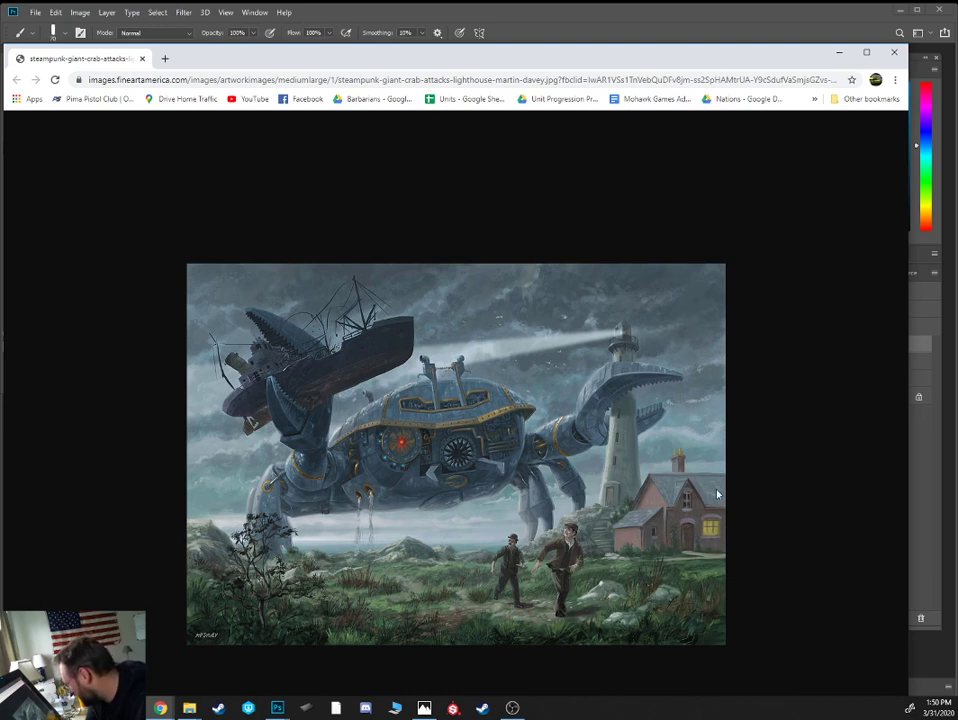
{"action": "left_click_drag", "start_coordinate": [755, 62], "coordinate": [0, 88]}
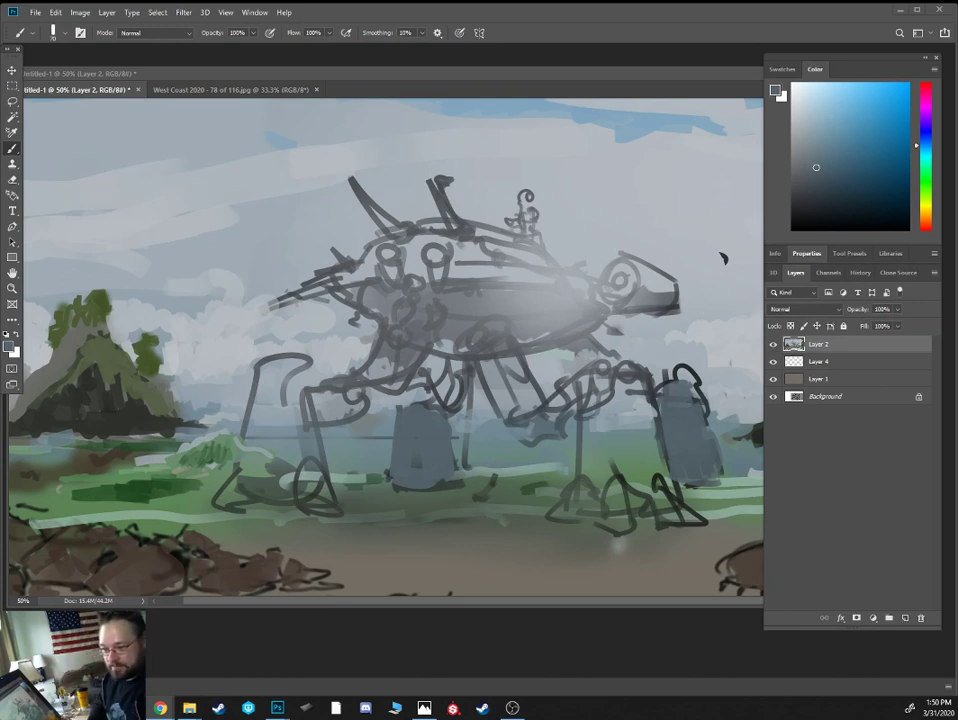
Sample a dark tone from the sea stack and paint a low dark rock ledge off its base beside the water
{"action": "left_click", "coordinate": [332, 341]}
{"action": "left_click", "coordinate": [321, 352], "text": "alt"}
{"action": "left_click", "coordinate": [175, 403], "text": "alt"}
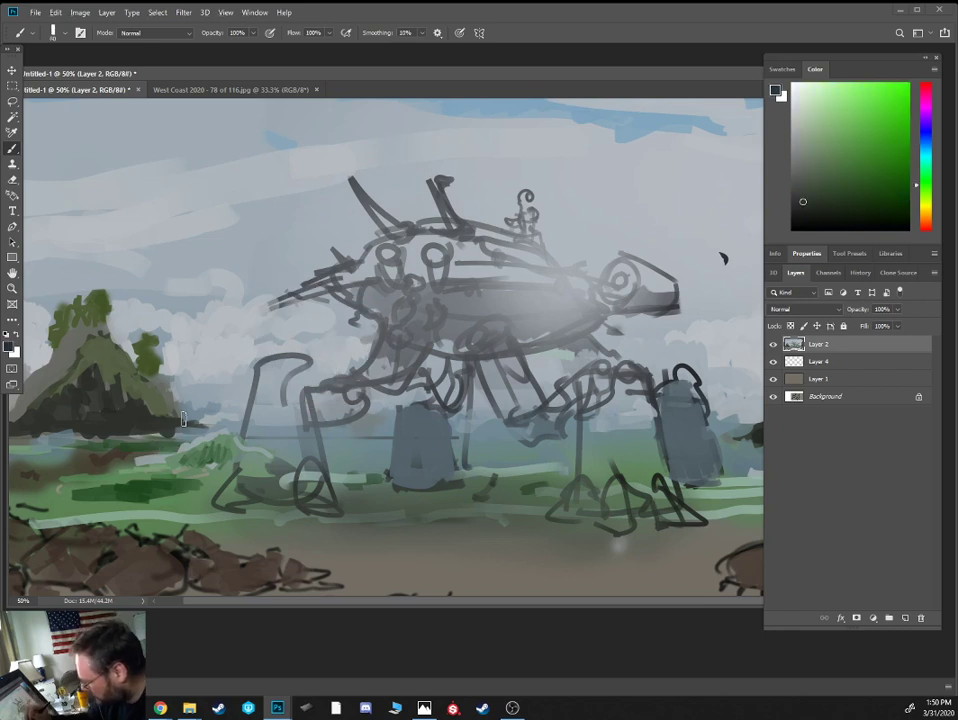
{"action": "left_click_drag", "start_coordinate": [166, 390], "coordinate": [204, 409]}
Pick an orange-brown, shrink the brush and block in a small building on the rock ledge beside the sea stack
{"action": "left_click", "coordinate": [928, 221]}
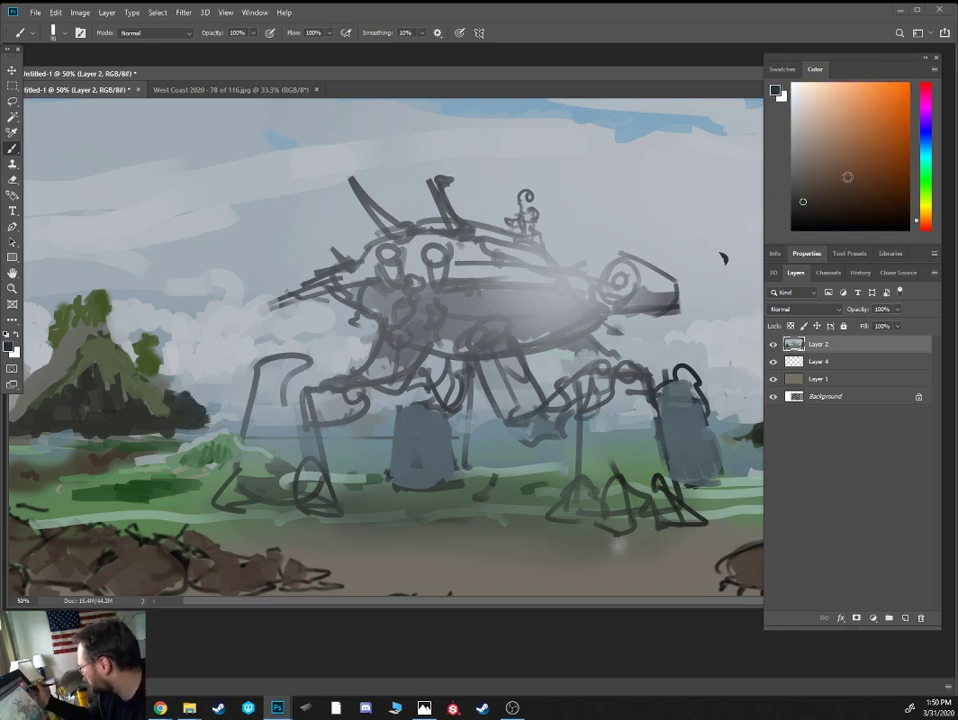
{"action": "left_click_drag", "start_coordinate": [847, 177], "coordinate": [838, 144]}
{"action": "key", "text": "bracketleft"}
{"action": "key", "text": "bracketleft"}
{"action": "mouse_move", "coordinate": [183, 392]}
{"action": "left_mouse_down"}
{"action": "mouse_move", "coordinate": [182, 340]}
{"action": "mouse_move", "coordinate": [190, 372]}
{"action": "mouse_move", "coordinate": [162, 373]}
{"action": "mouse_move", "coordinate": [188, 378]}
{"action": "left_mouse_up"}
{"action": "left_click", "coordinate": [925, 224]}
{"action": "left_click", "coordinate": [842, 149]}
{"action": "left_click", "coordinate": [828, 125]}
{"action": "mouse_move", "coordinate": [188, 378]}
{"action": "left_mouse_down"}
{"action": "mouse_move", "coordinate": [189, 349]}
{"action": "mouse_move", "coordinate": [172, 389]}
{"action": "mouse_move", "coordinate": [165, 377]}
{"action": "left_mouse_up"}
Paint a pale pinkish lighthouse tower above the brown building and touch up the building with its sampled brown
{"action": "left_click", "coordinate": [799, 108]}
{"action": "key", "text": "]"}
{"action": "left_click", "coordinate": [181, 380], "text": "alt"}
{"action": "key", "text": "["}
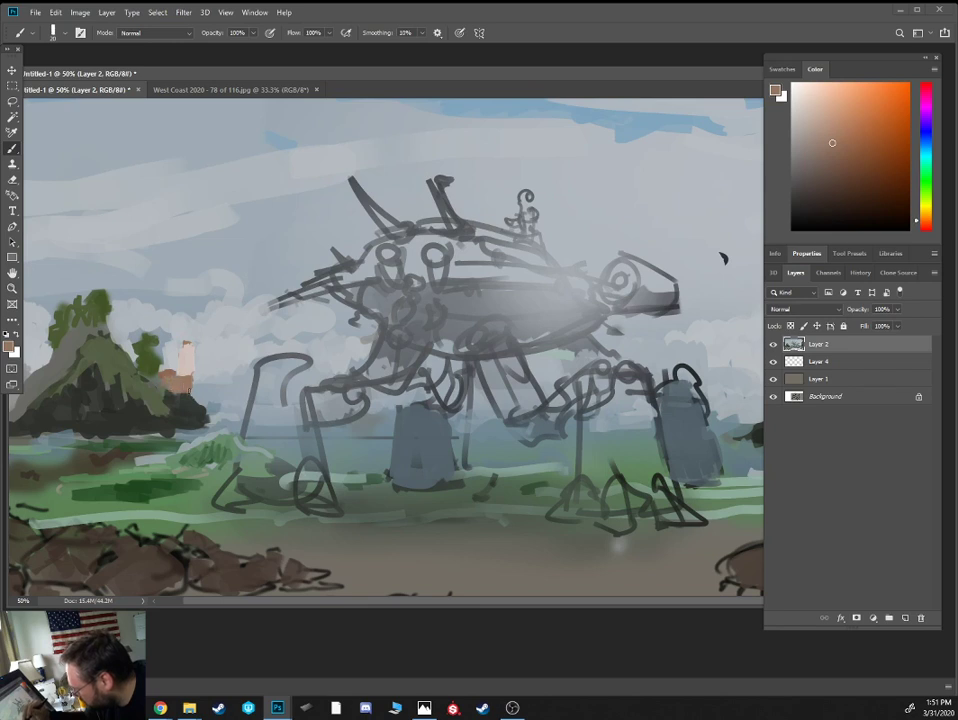
{"action": "left_click", "coordinate": [186, 345], "text": "alt"}
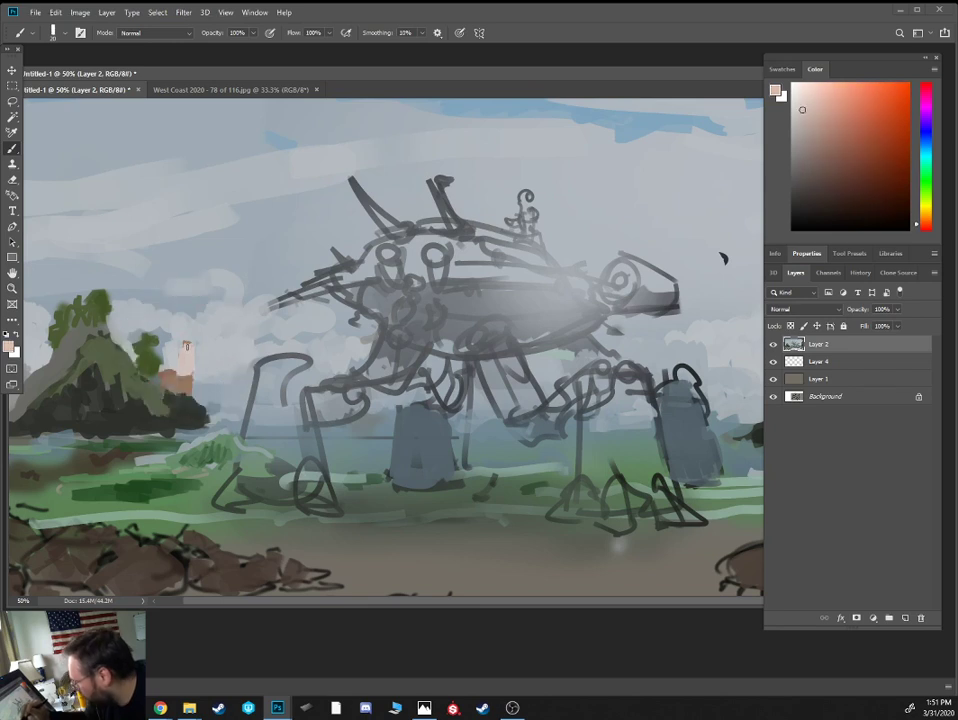
Paint a small dark navy-purple lantern room and cap on top of the lighthouse tower with a finer brush
{"action": "left_click", "coordinate": [926, 131]}
{"action": "left_click", "coordinate": [826, 116]}
{"action": "key", "text": "["}
{"action": "key", "text": "["}
{"action": "key", "text": "["}
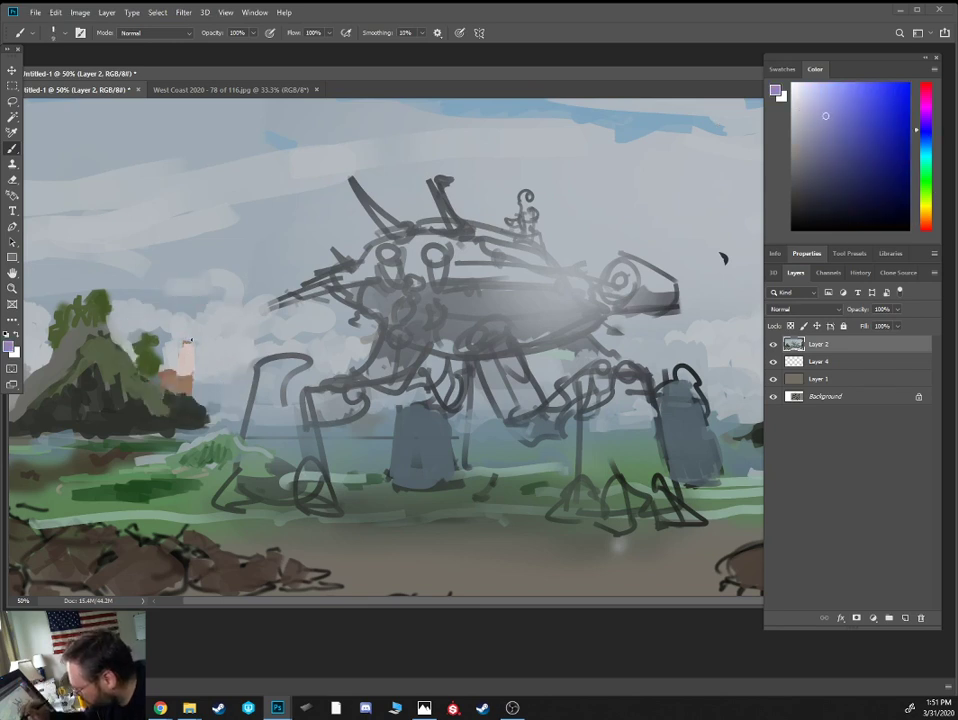
{"action": "mouse_move", "coordinate": [181, 340]}
{"action": "left_mouse_down"}
{"action": "mouse_move", "coordinate": [192, 340]}
{"action": "mouse_move", "coordinate": [187, 330]}
{"action": "mouse_move", "coordinate": [184, 340]}
{"action": "left_mouse_up"}
{"action": "left_click", "coordinate": [842, 204]}
{"action": "left_click_drag", "start_coordinate": [190, 333], "coordinate": [190, 329]}
Refine the edges of the lighthouse tower and its brown base with sampled pinks and browns
{"action": "left_click", "coordinate": [186, 345], "text": "alt"}
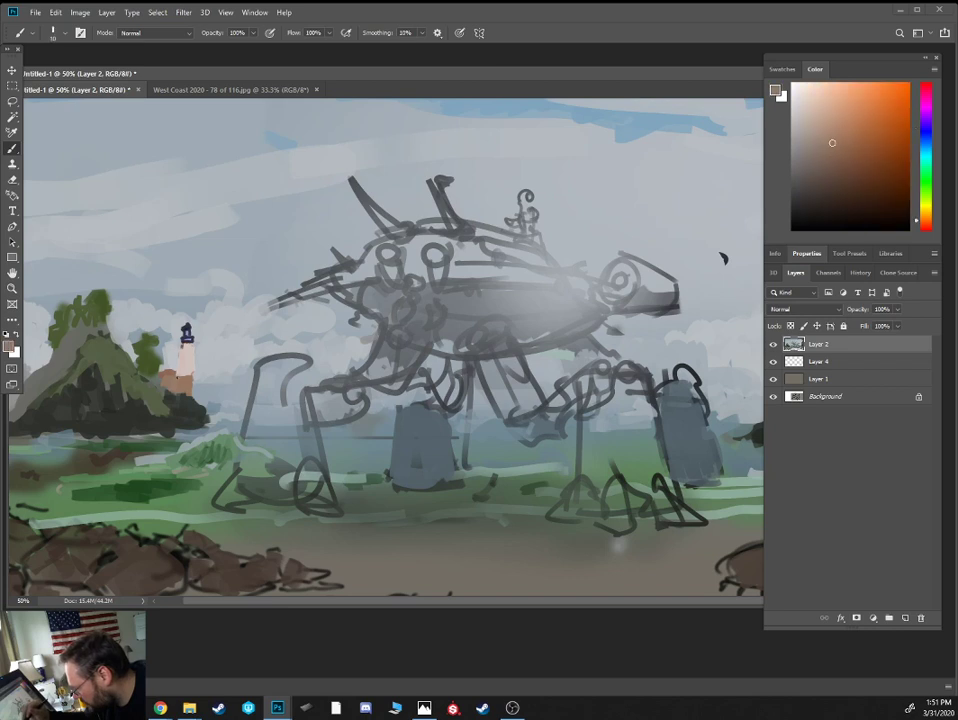
{"action": "left_click", "coordinate": [190, 357], "text": "alt"}
{"action": "left_click", "coordinate": [200, 358], "text": "alt"}
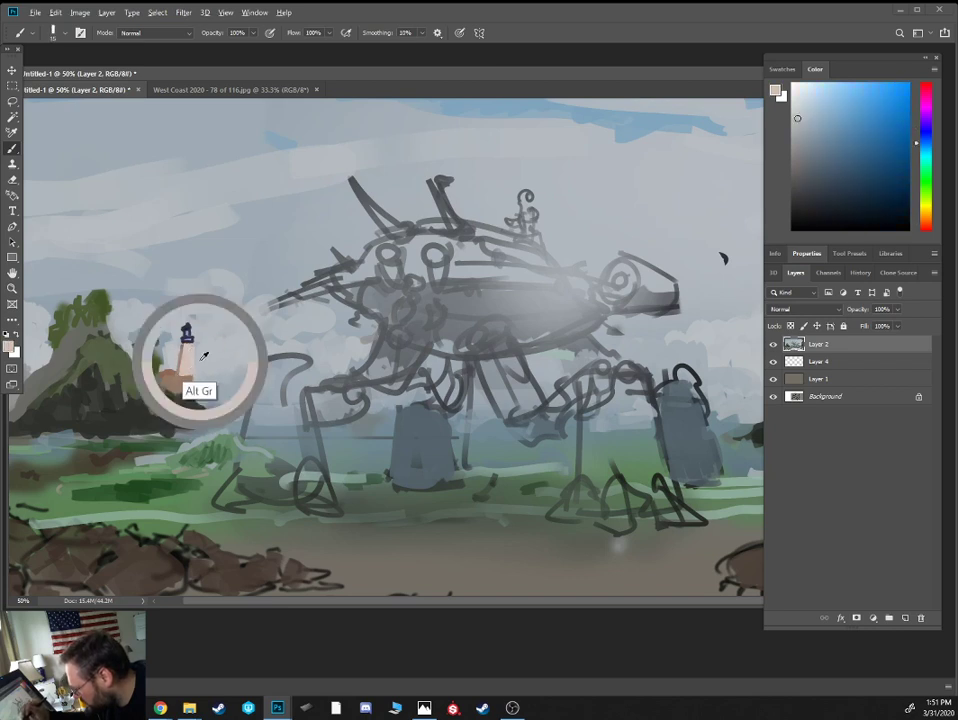
{"action": "left_click", "coordinate": [184, 376], "text": "alt"}
{"action": "left_click_drag", "start_coordinate": [192, 381], "coordinate": [193, 391]}
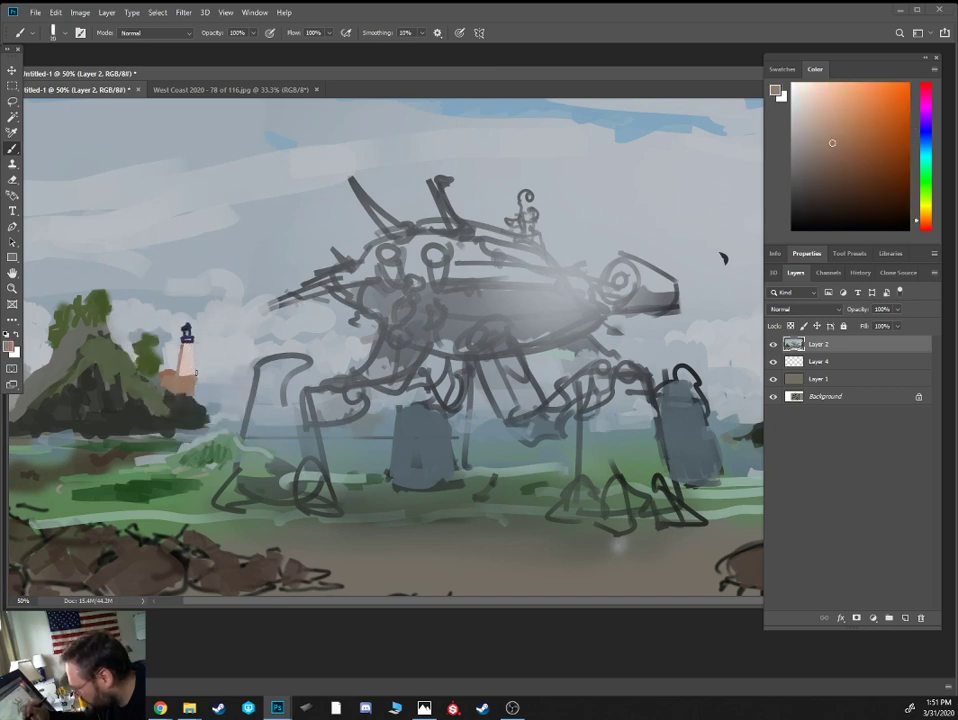
{"action": "left_click", "coordinate": [184, 380], "text": "alt"}
{"action": "key", "text": "bracketleft"}
{"action": "key", "text": "bracketleft"}
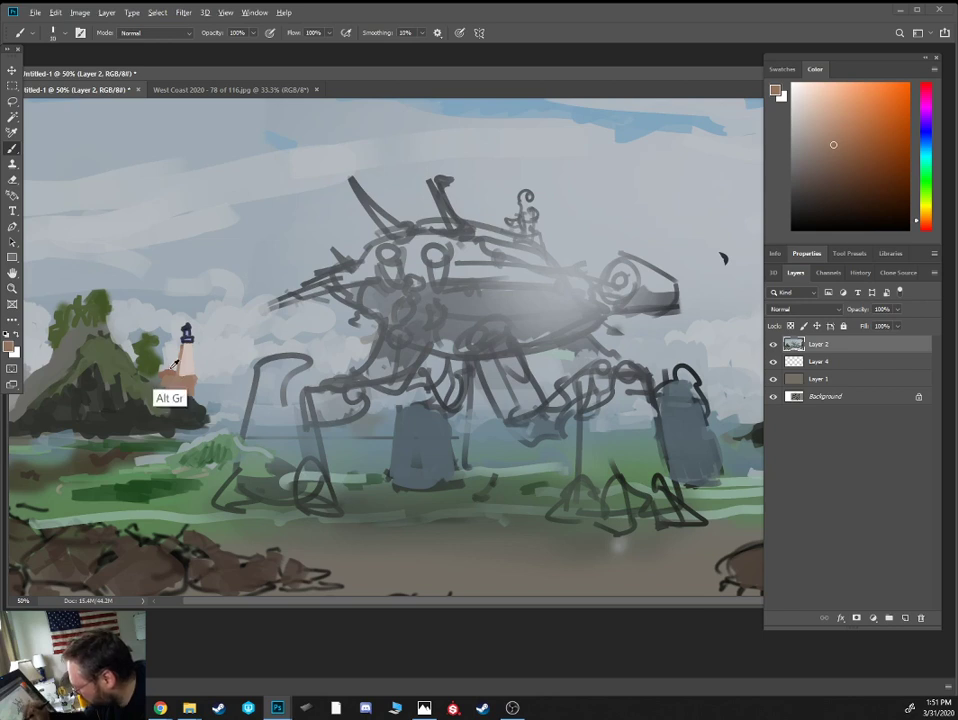
Carve branch gaps into the green tree beside the lighthouse using sampled sky greys at brush size 10
{"action": "left_click", "coordinate": [128, 270], "text": "alt"}
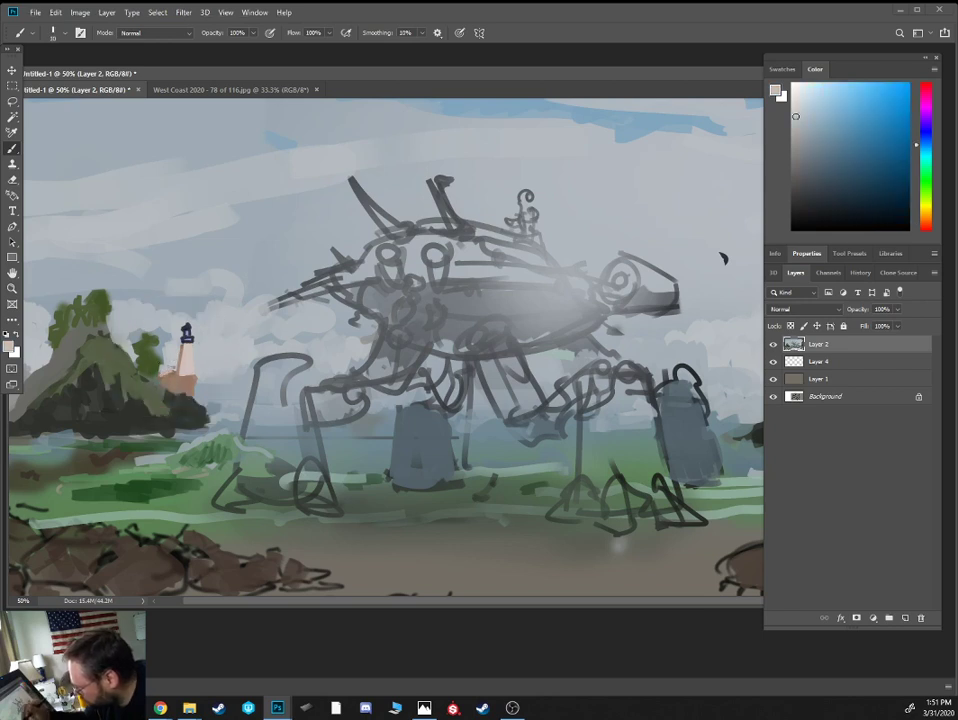
{"action": "left_click", "coordinate": [157, 358], "text": "alt"}
{"action": "left_click", "coordinate": [165, 354], "text": "alt"}
{"action": "left_click", "coordinate": [165, 348], "text": "alt"}
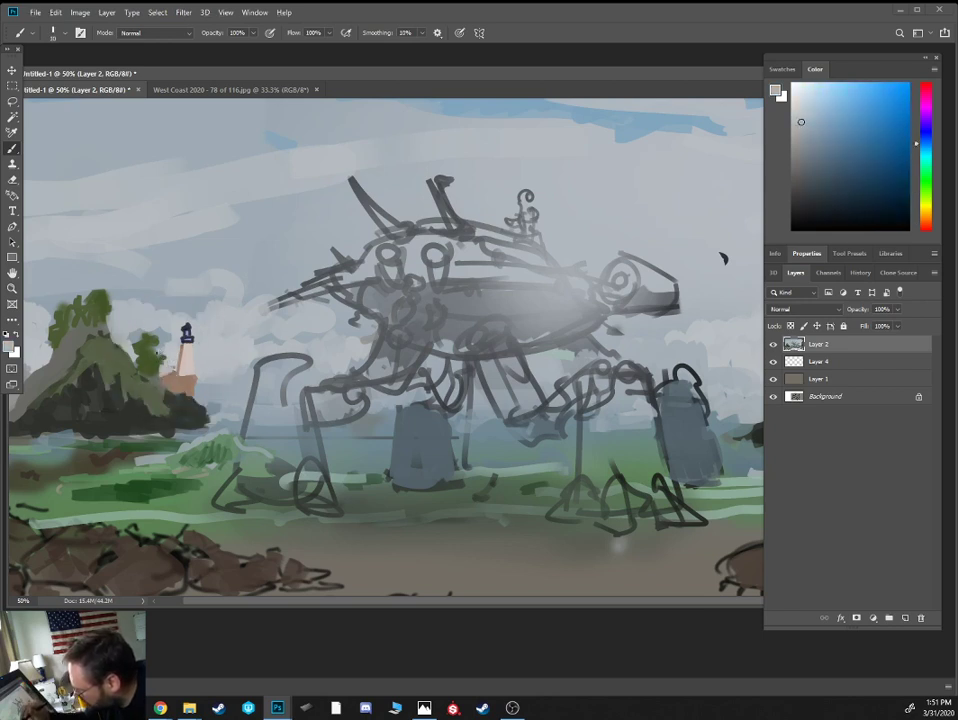
{"action": "left_click_drag", "start_coordinate": [156, 346], "coordinate": [156, 334]}
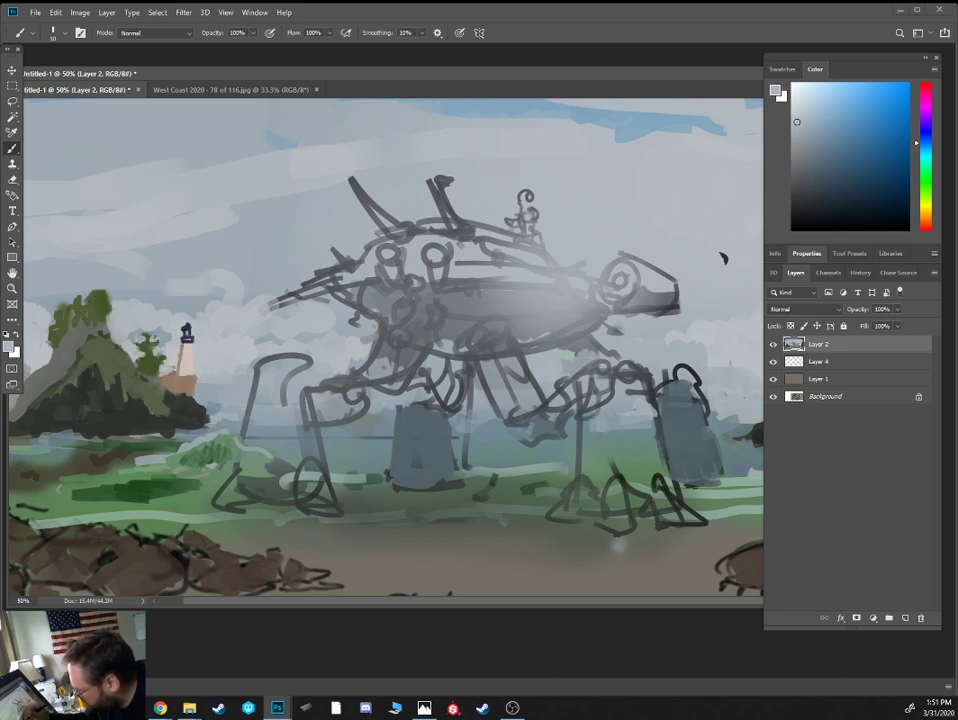
Dab a small dark green shrub in front of the lighthouse building
{"action": "left_click", "coordinate": [113, 271], "text": "alt"}
{"action": "left_click", "coordinate": [111, 278], "text": "alt"}
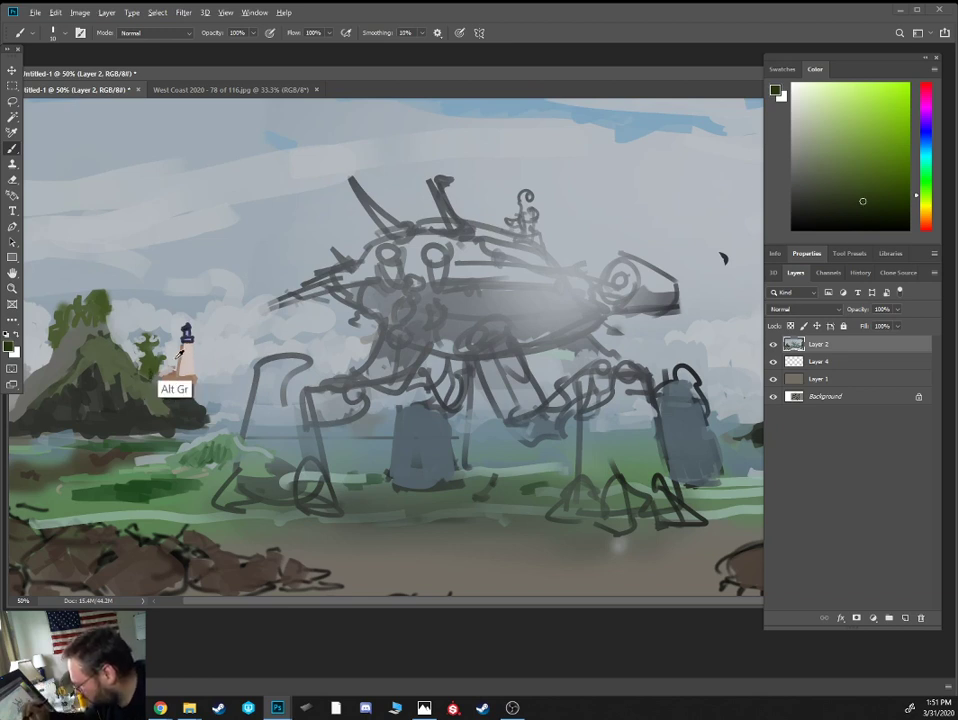
{"action": "left_click", "coordinate": [146, 292], "text": "alt"}
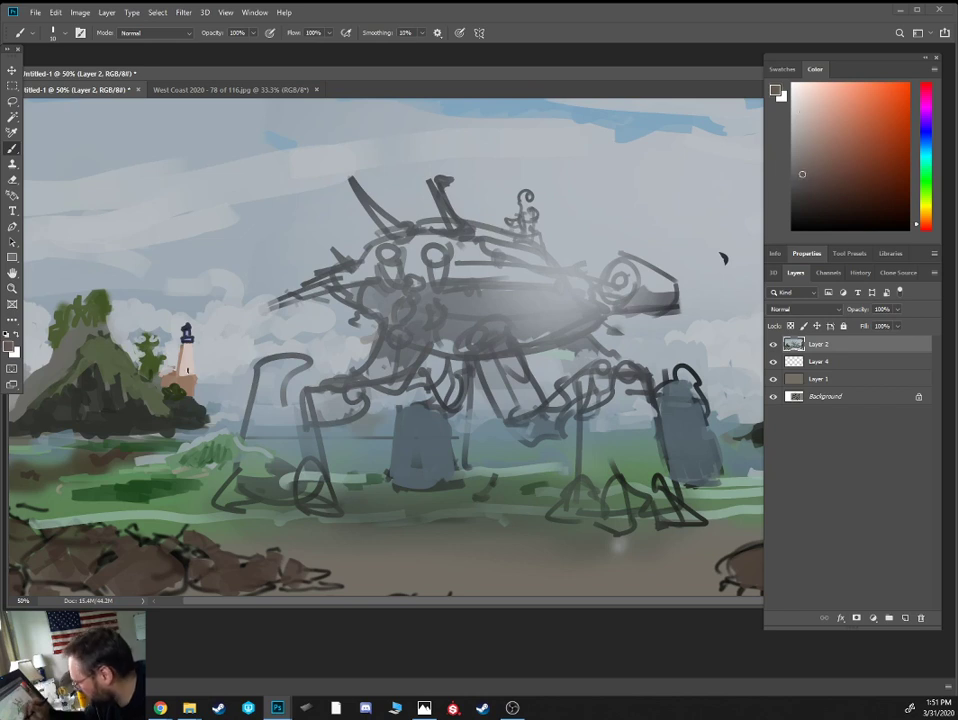
Shade the lighthouse tower with sampled greys at brush size 20
{"action": "left_click", "coordinate": [204, 350], "text": "alt"}
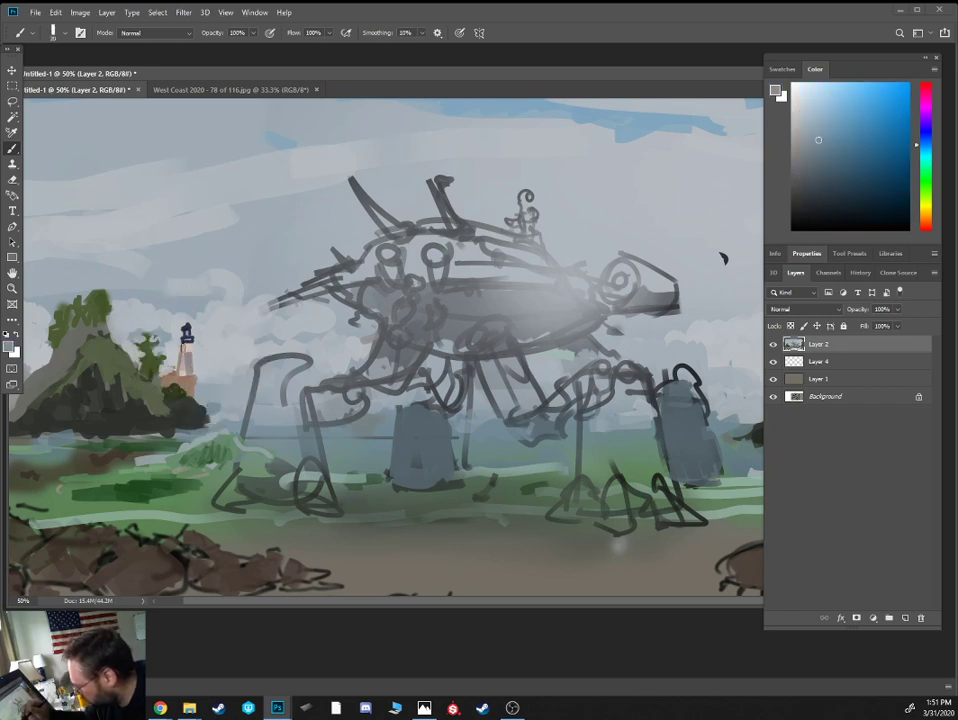
{"action": "left_click", "coordinate": [184, 360], "text": "alt"}
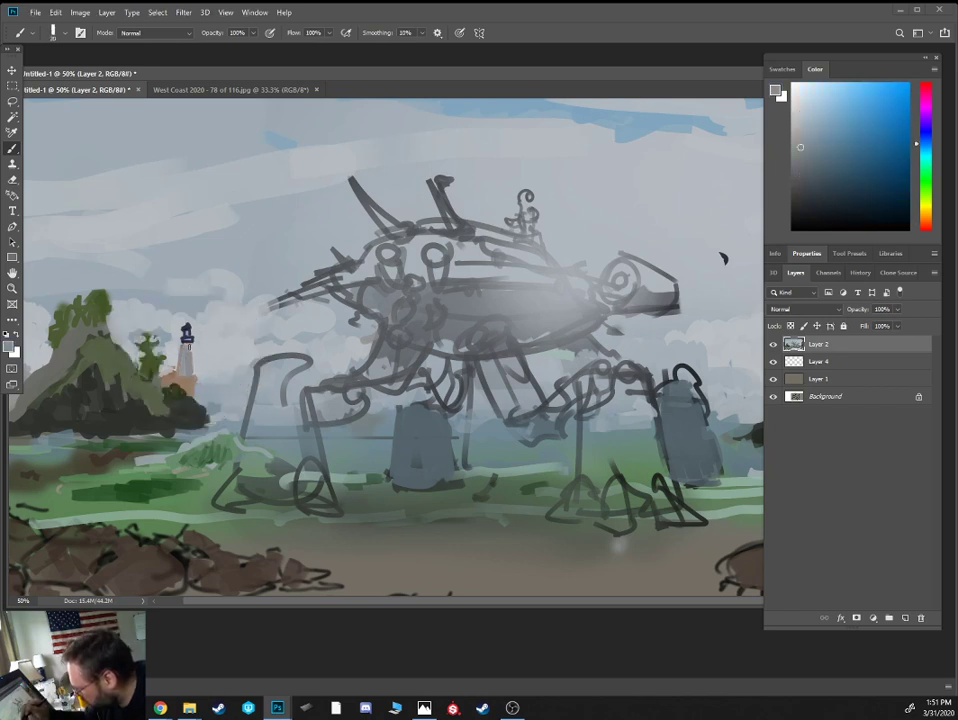
{"action": "left_click", "coordinate": [197, 342], "text": "alt"}
{"action": "left_click", "coordinate": [190, 341], "text": "alt"}
{"action": "left_click", "coordinate": [190, 337], "text": "alt"}
Lighten the lantern room with lavender and trim its silhouette with sampled sky grey
{"action": "left_click_drag", "start_coordinate": [181, 338], "coordinate": [194, 340]}
{"action": "left_click", "coordinate": [190, 324], "text": "alt"}
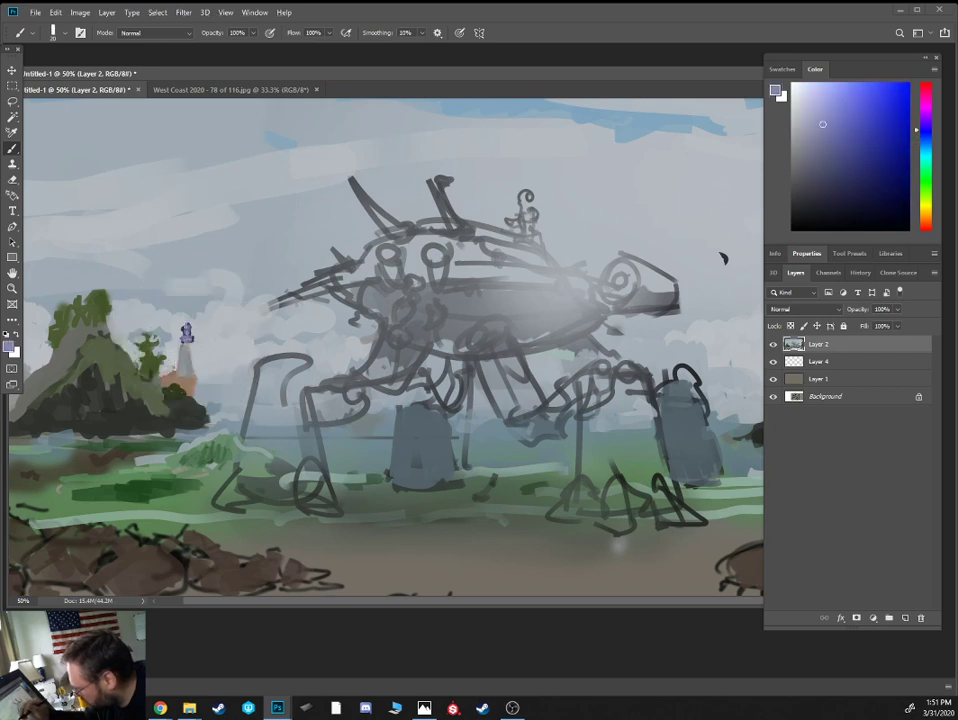
{"action": "left_click", "coordinate": [186, 334], "text": "alt"}
{"action": "left_click", "coordinate": [186, 334], "text": "alt"}
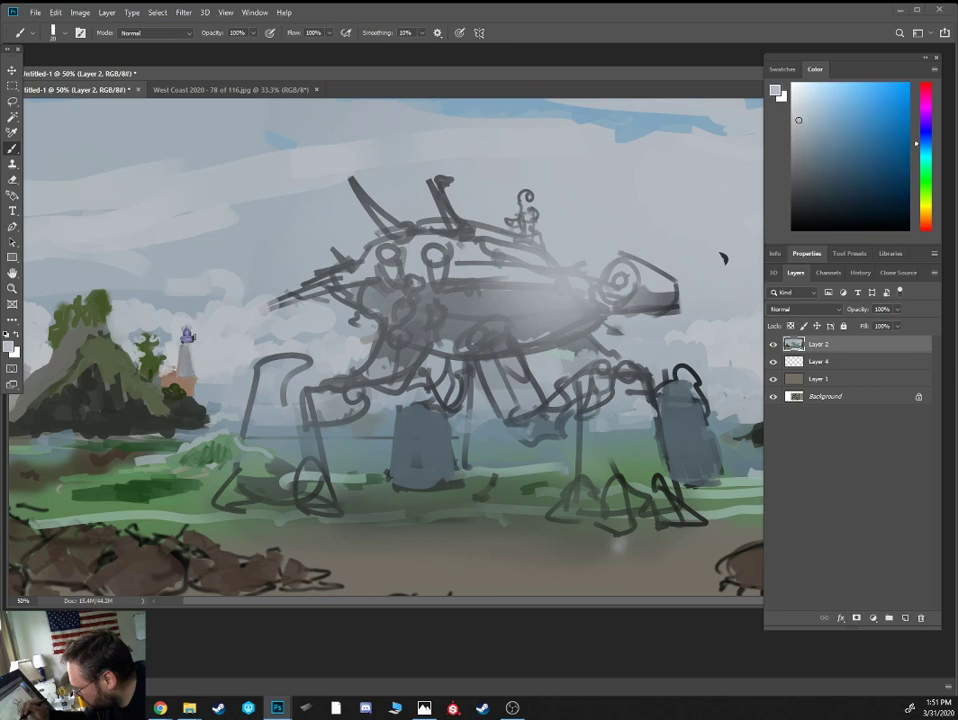
{"action": "left_click", "coordinate": [186, 334], "text": "alt"}
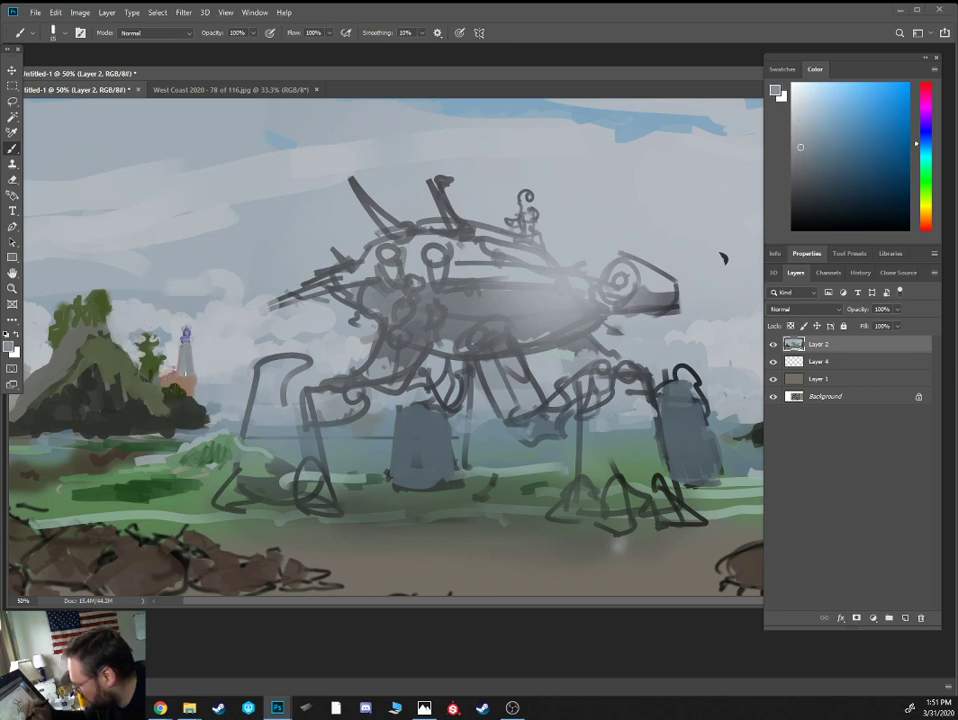
{"action": "left_click", "coordinate": [186, 334], "text": "alt"}
Mix a red-brown and a near-black brown and paint horizontal bands around the lighthouse tower
{"action": "left_click", "coordinate": [921, 223]}
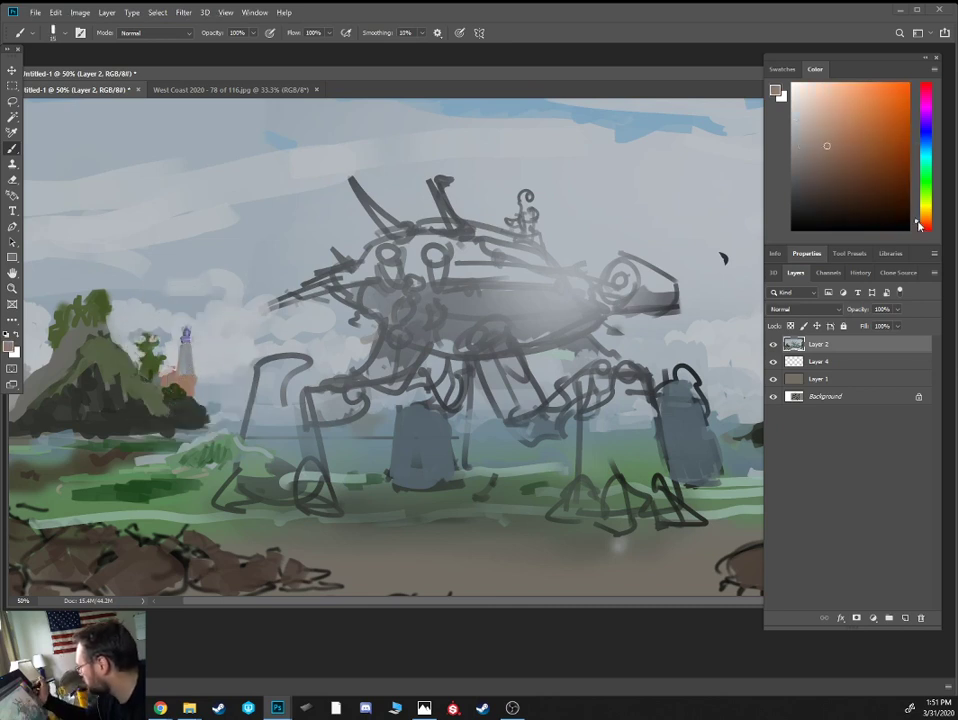
{"action": "left_click", "coordinate": [867, 139]}
{"action": "key", "text": "bracketleft"}
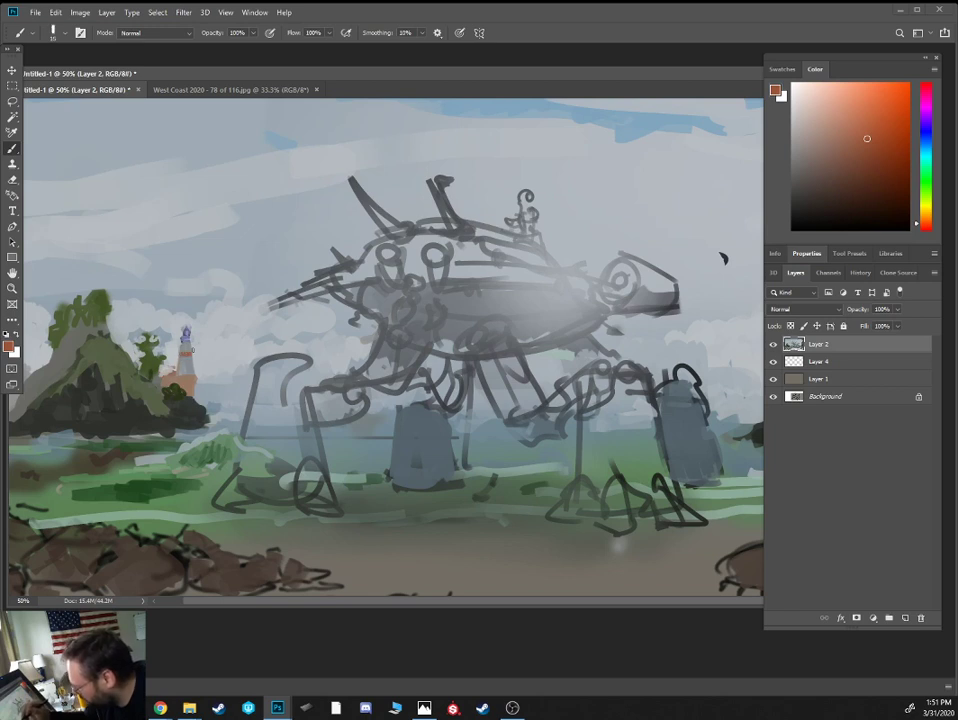
{"action": "left_click", "coordinate": [825, 197]}
{"action": "key", "text": "bracketright"}
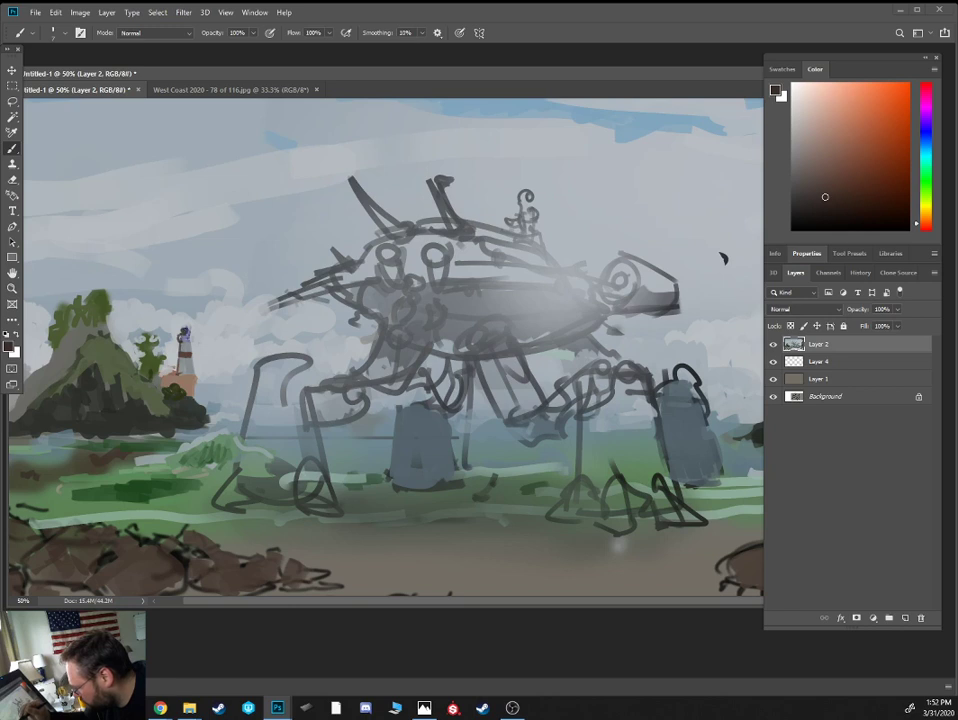
Define the lantern room and its gallery ledge with sampled dark brown, sky grey and lavender
{"action": "left_click", "coordinate": [723, 259], "text": "alt"}
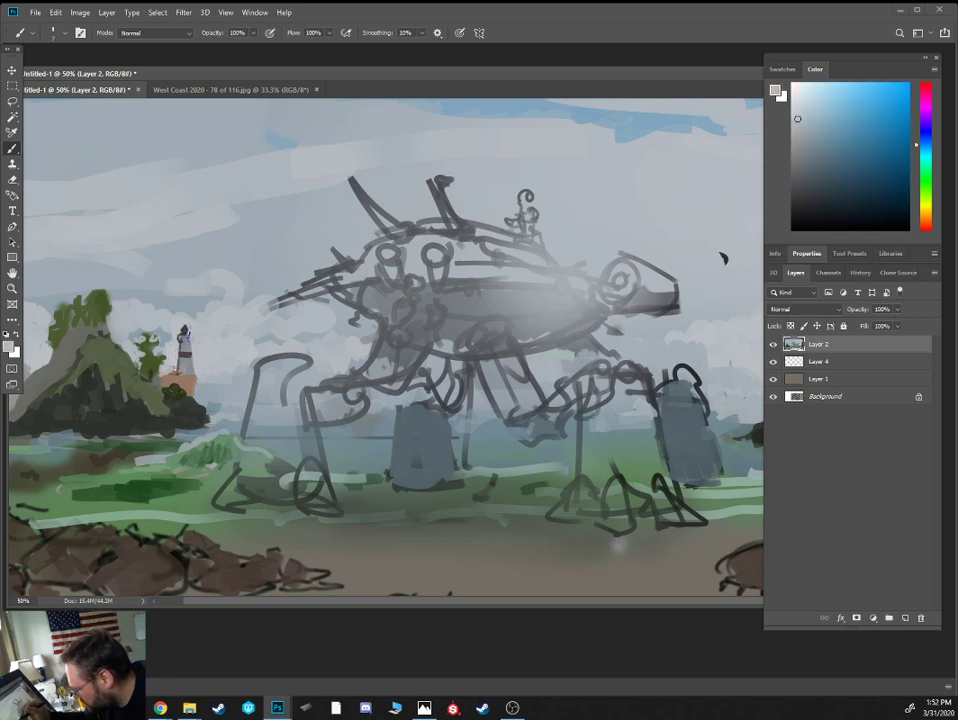
{"action": "left_click", "coordinate": [180, 342], "text": "alt"}
{"action": "left_click_drag", "start_coordinate": [181, 339], "coordinate": [190, 340]}
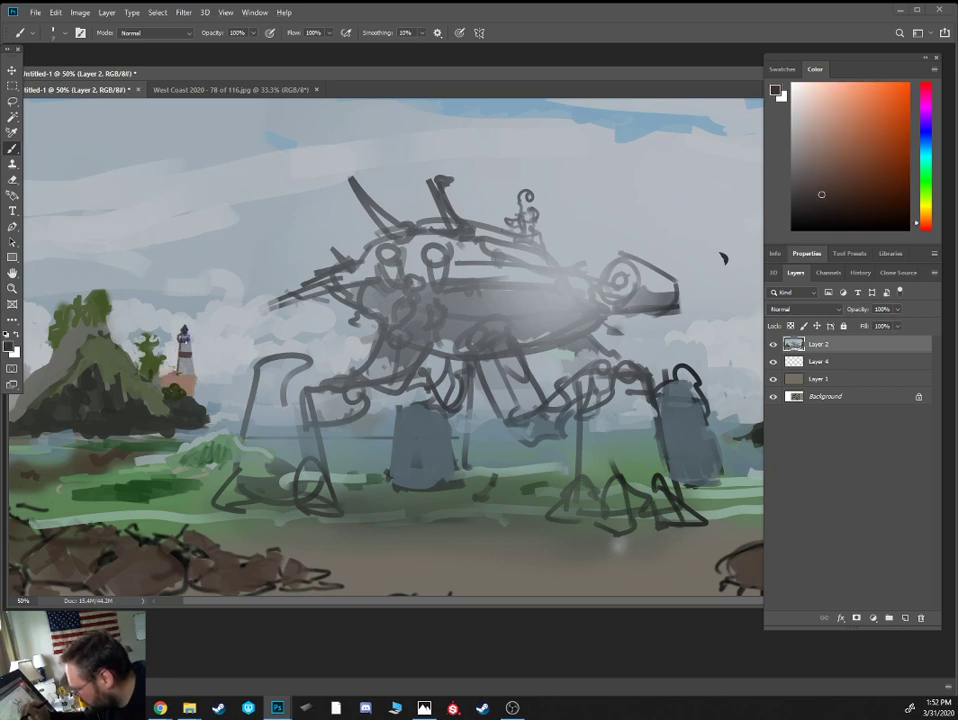
{"action": "left_click", "coordinate": [187, 338], "text": "alt"}
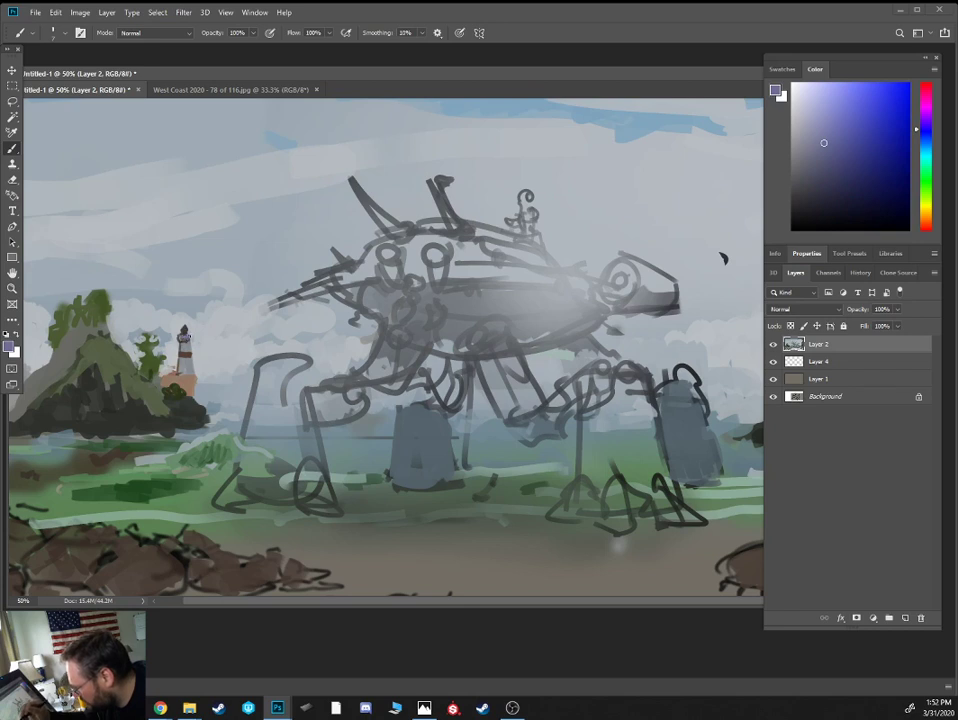
{"action": "left_click", "coordinate": [723, 259], "text": "alt"}
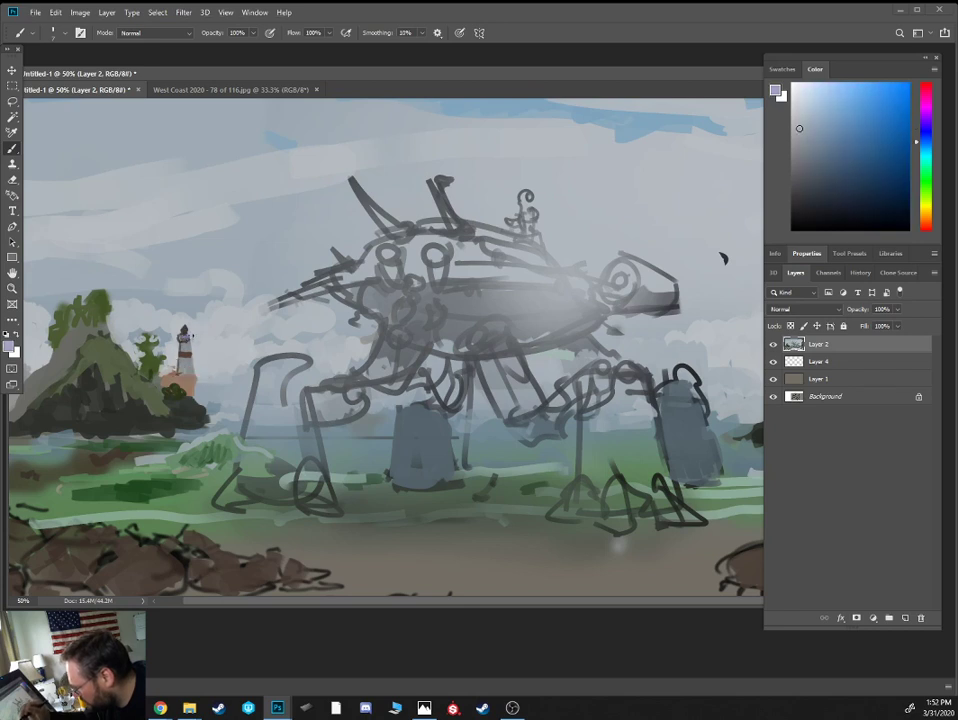
Darken the rock under the lighthouse and add dark brown detail lines to the building's walls
{"action": "left_click", "coordinate": [198, 400], "text": "alt"}
{"action": "left_click_drag", "start_coordinate": [195, 385], "coordinate": [205, 408]}
{"action": "left_click", "coordinate": [200, 405], "text": "alt"}
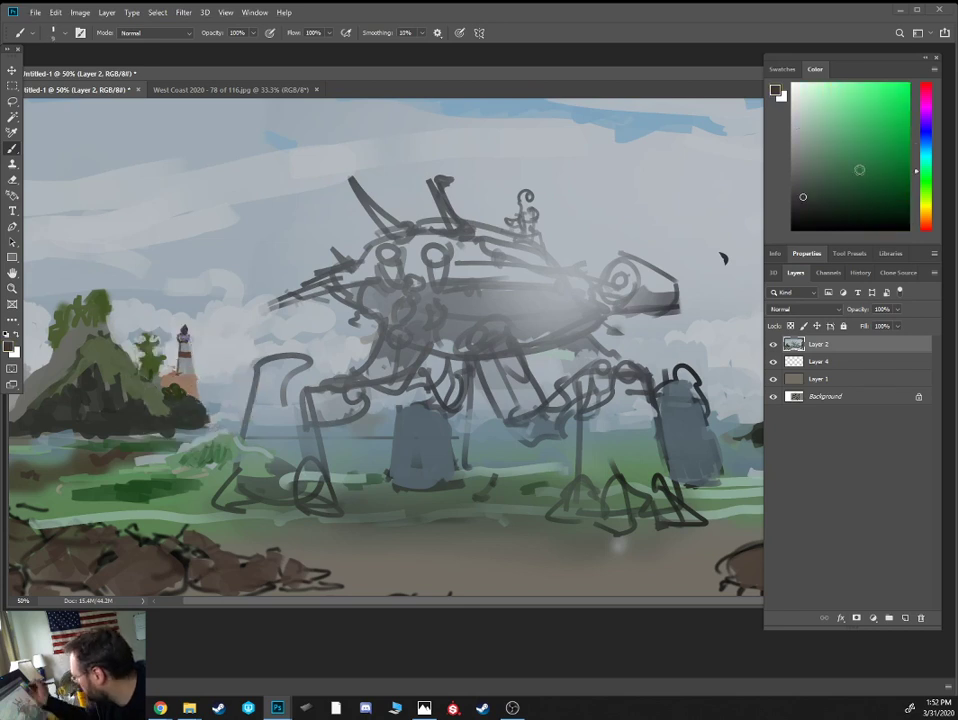
{"action": "left_click", "coordinate": [926, 219]}
{"action": "left_click", "coordinate": [839, 182]}
{"action": "key", "text": "bracketright"}
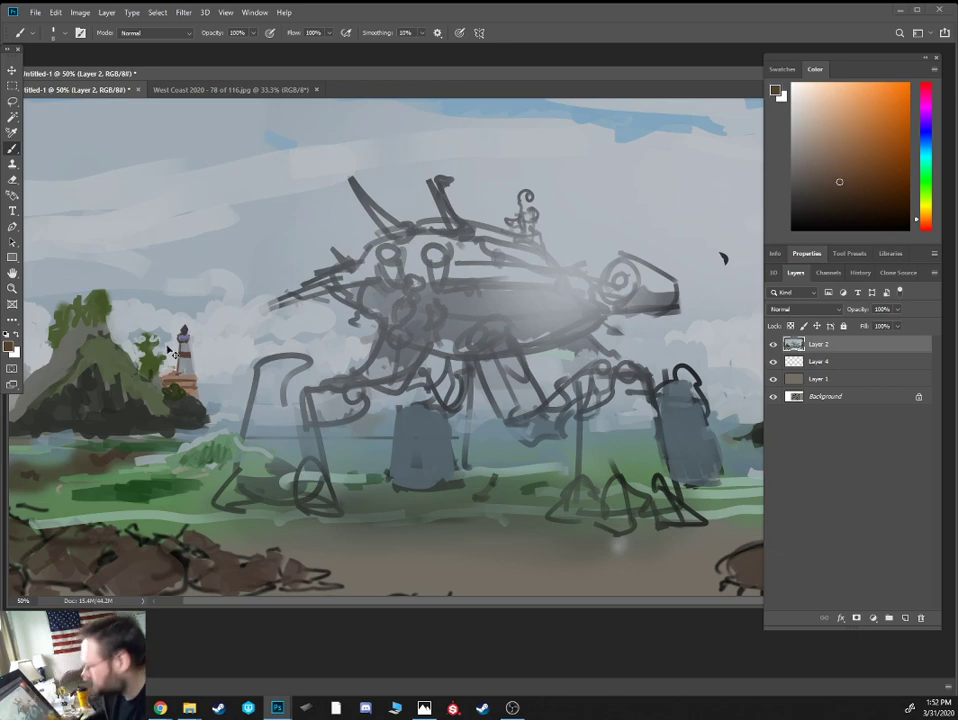
Mute the lighthouse building and the rock below it with sampled olive and grey-green tones at brush size 20
{"action": "key", "text": "ctrl+minus"}
{"action": "key", "text": "ctrl+minus"}
{"action": "key", "text": "ctrl+plus"}
{"action": "key", "text": "ctrl+plus"}
{"action": "left_click_drag", "start_coordinate": [174, 380], "coordinate": [209, 377]}
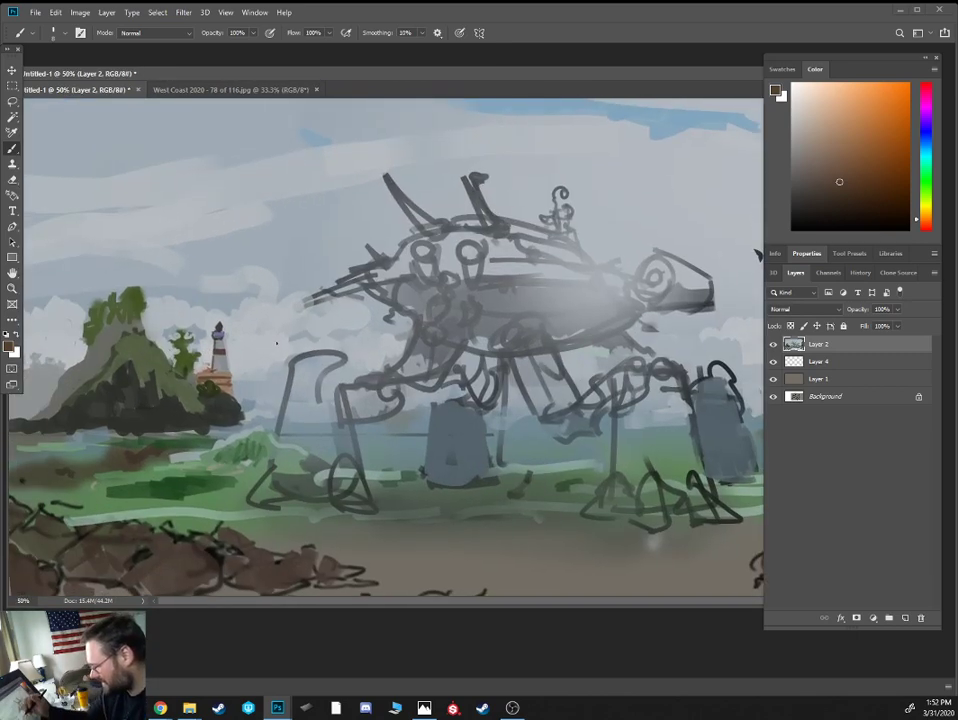
{"action": "left_click", "coordinate": [100, 291], "text": "alt"}
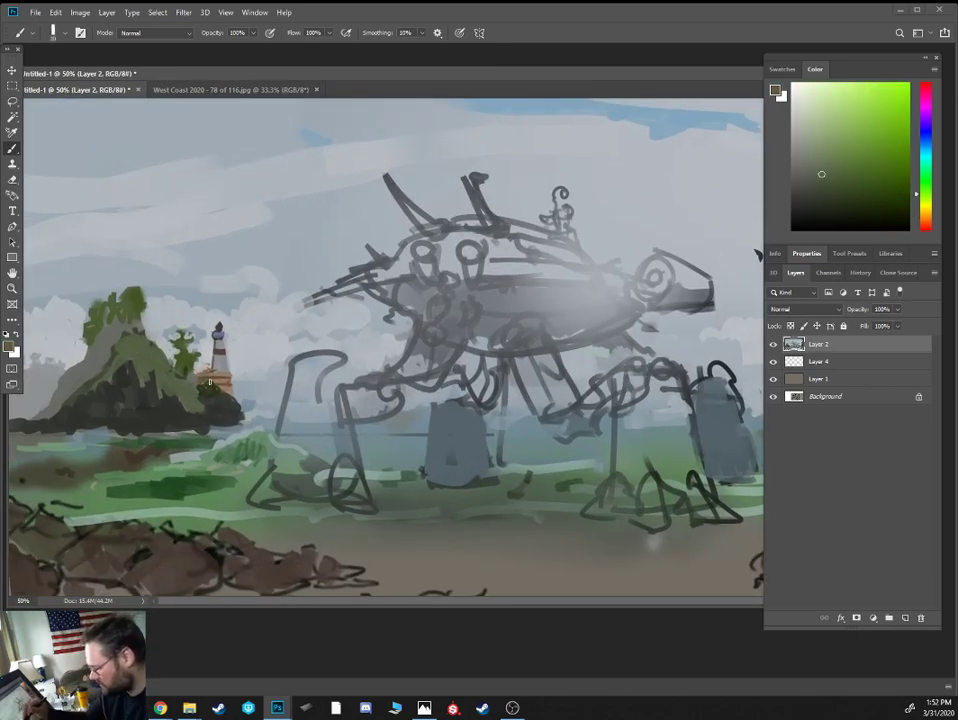
{"action": "left_click", "coordinate": [165, 286], "text": "alt"}
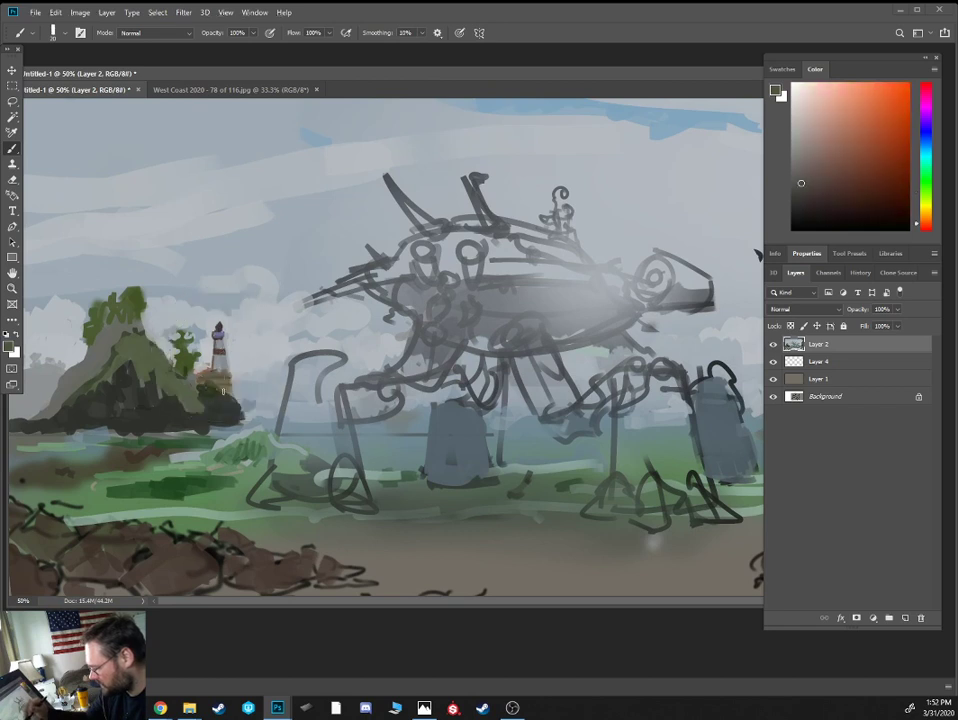
{"action": "left_click", "coordinate": [209, 357], "text": "alt"}
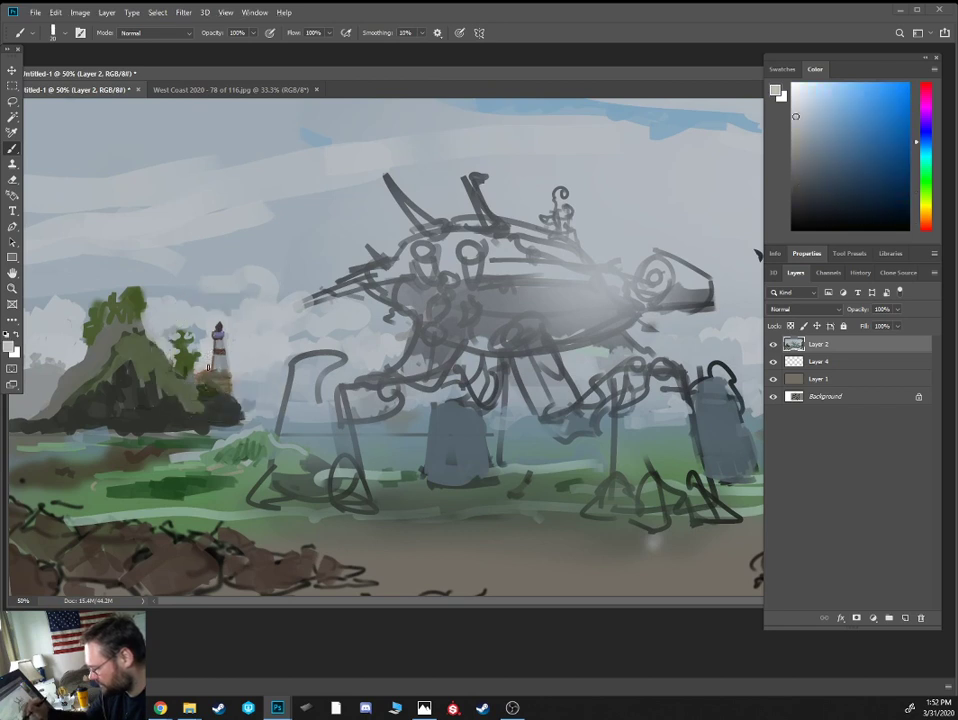
Clean up the lighthouse's outline against the sky with sampled cloud greys and a smaller brush
{"action": "left_click_drag", "start_coordinate": [210, 366], "coordinate": [213, 338]}
{"action": "left_click", "coordinate": [223, 336], "text": "alt"}
{"action": "key", "text": "bracketleft"}
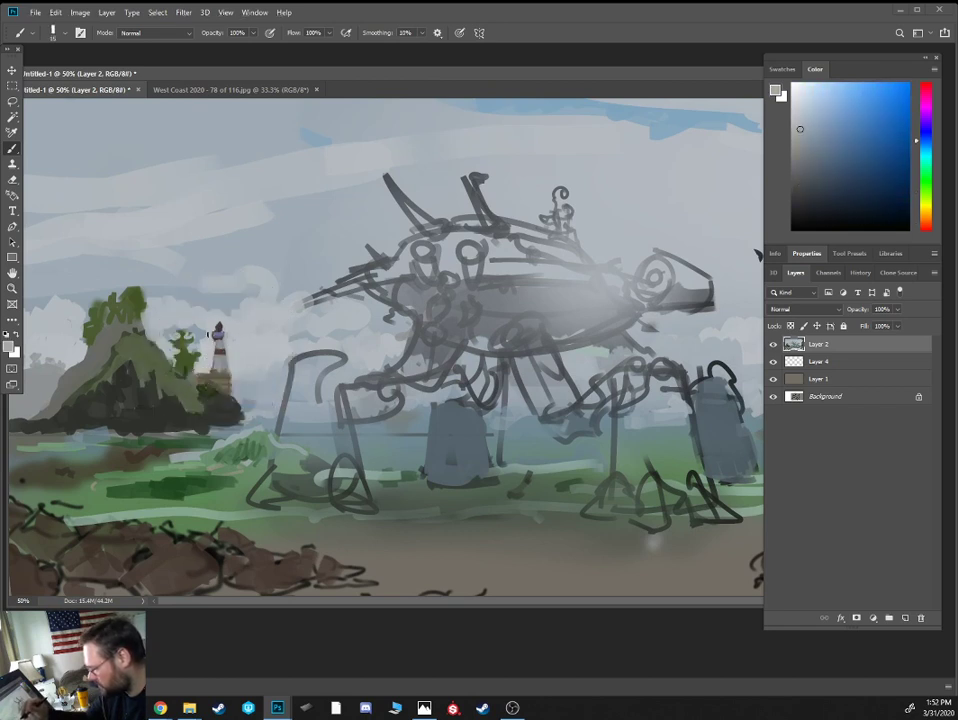
{"action": "left_click", "coordinate": [209, 333], "text": "alt"}
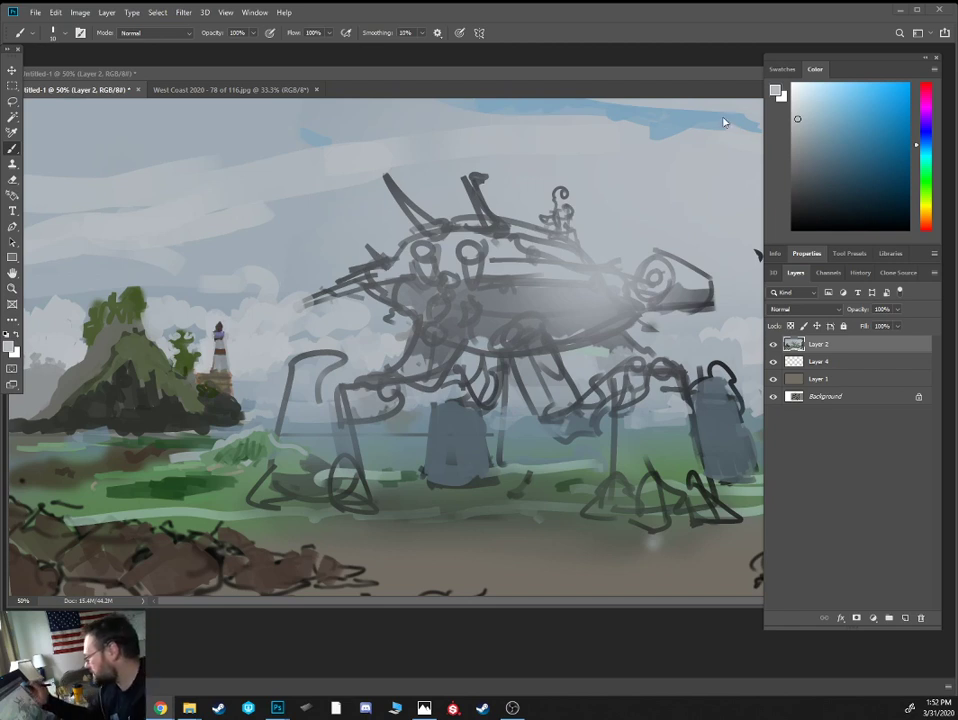
Clean up the sky around the creature's head and shade its jaw with sampled greys
{"action": "left_click", "coordinate": [690, 227]}
{"action": "left_click", "coordinate": [661, 295], "text": "alt"}
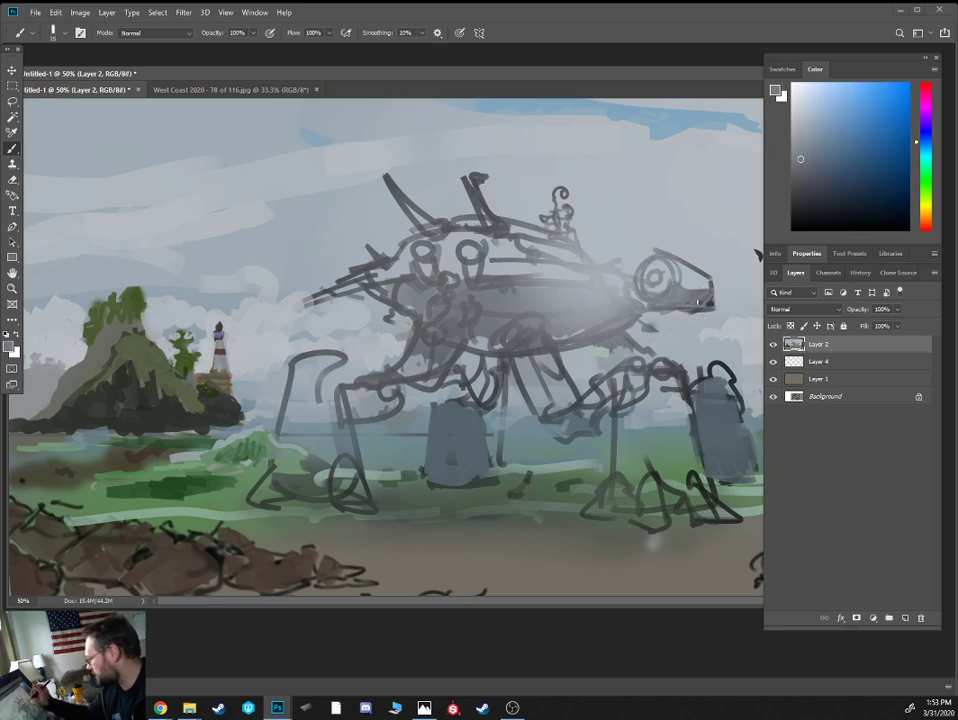
{"action": "left_click", "coordinate": [694, 282], "text": "alt"}
Paint the creature's round eye as a near-black lens with a small highlight, using sampled grey on the surrounding head
{"action": "left_click", "coordinate": [839, 206]}
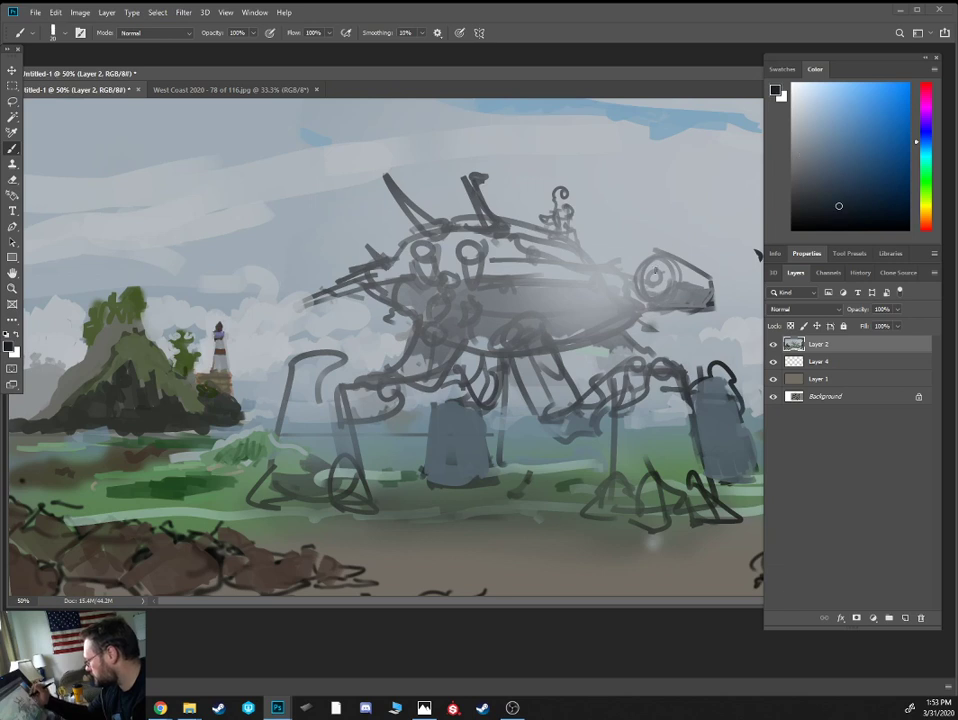
{"action": "left_click_drag", "start_coordinate": [654, 268], "coordinate": [657, 290]}
{"action": "left_click", "coordinate": [655, 279]}
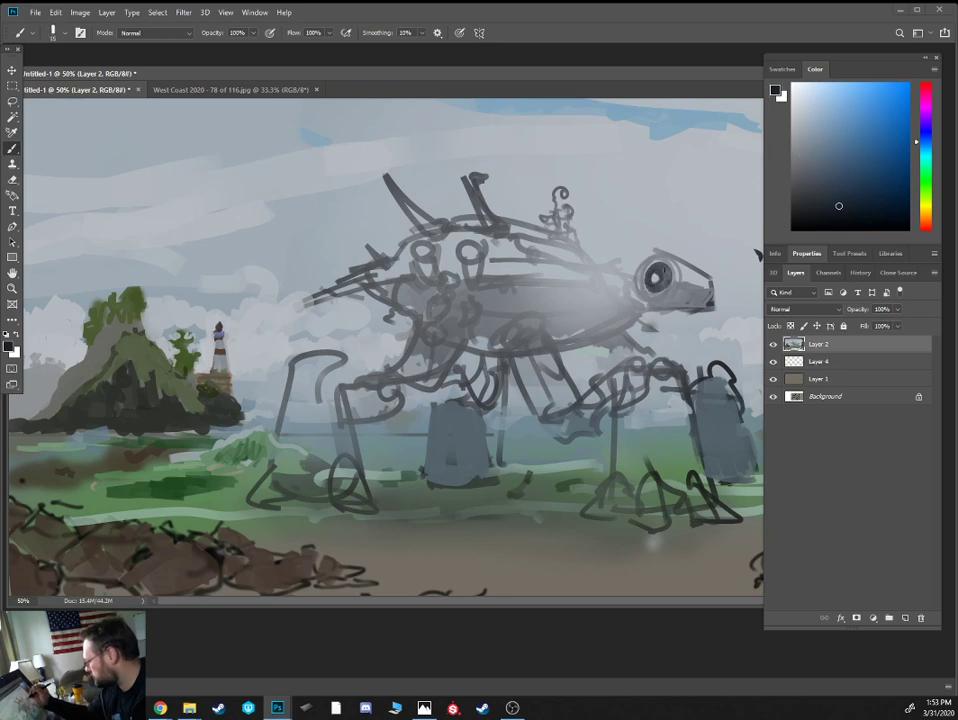
{"action": "left_click", "coordinate": [658, 276]}
{"action": "left_click", "coordinate": [670, 288], "text": "alt"}
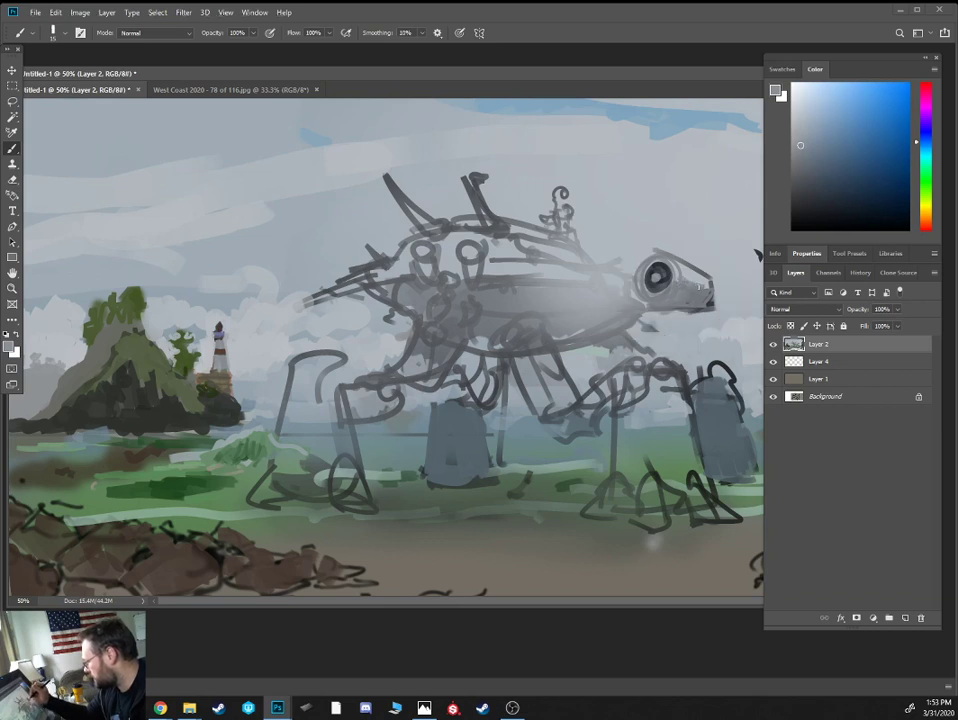
Block in the rider seated on the creature's back with a dark grey head and muted blue-grey clothing
{"action": "left_click", "coordinate": [300, 235], "text": "alt"}
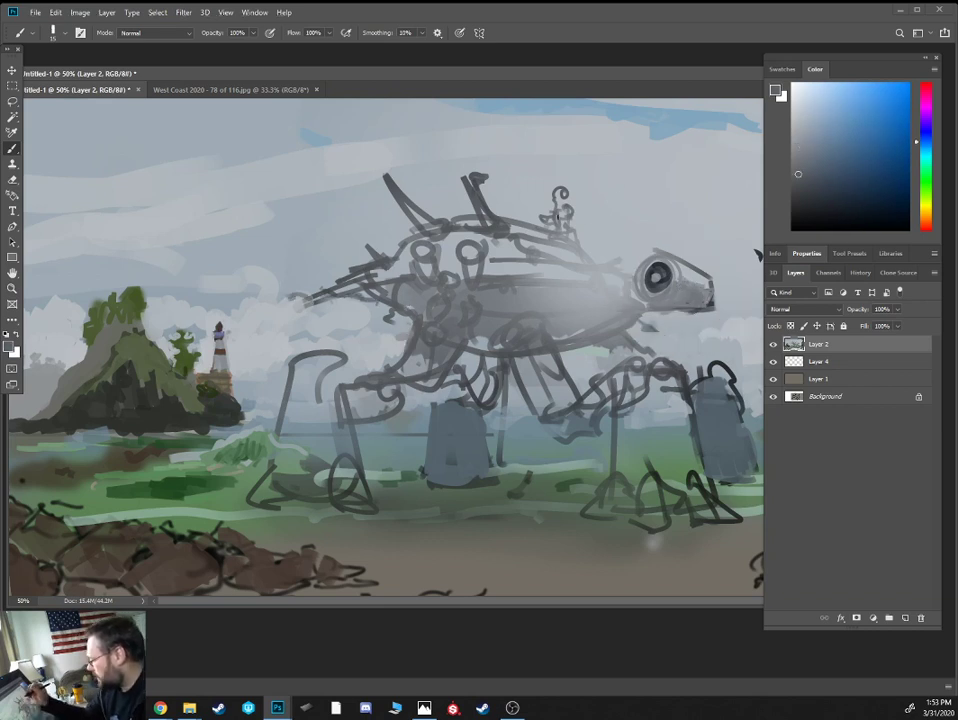
{"action": "mouse_move", "coordinate": [558, 193]}
{"action": "left_mouse_down"}
{"action": "mouse_move", "coordinate": [566, 214]}
{"action": "mouse_move", "coordinate": [558, 226]}
{"action": "mouse_move", "coordinate": [566, 218]}
{"action": "mouse_move", "coordinate": [547, 225]}
{"action": "mouse_move", "coordinate": [573, 233]}
{"action": "mouse_move", "coordinate": [540, 219]}
{"action": "mouse_move", "coordinate": [577, 232]}
{"action": "mouse_move", "coordinate": [546, 216]}
{"action": "mouse_move", "coordinate": [568, 209]}
{"action": "mouse_move", "coordinate": [567, 220]}
{"action": "mouse_move", "coordinate": [541, 217]}
{"action": "left_mouse_up"}
{"action": "left_click", "coordinate": [577, 211], "text": "alt"}
{"action": "left_click", "coordinate": [550, 232], "text": "alt"}
{"action": "left_click", "coordinate": [571, 211], "text": "alt"}
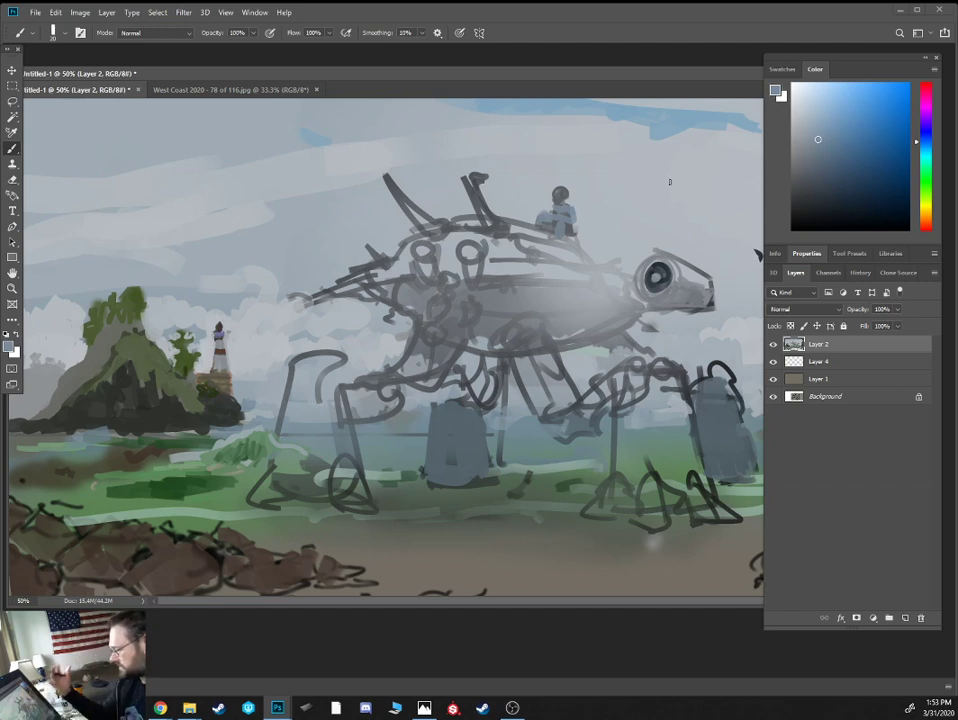
{"action": "left_click", "coordinate": [558, 223], "text": "alt"}
{"action": "mouse_move", "coordinate": [560, 221]}
{"action": "left_mouse_down"}
{"action": "mouse_move", "coordinate": [542, 209]}
{"action": "mouse_move", "coordinate": [554, 216]}
{"action": "mouse_move", "coordinate": [557, 189]}
{"action": "mouse_move", "coordinate": [573, 240]}
{"action": "left_mouse_up"}
{"action": "left_click", "coordinate": [567, 219], "text": "alt"}
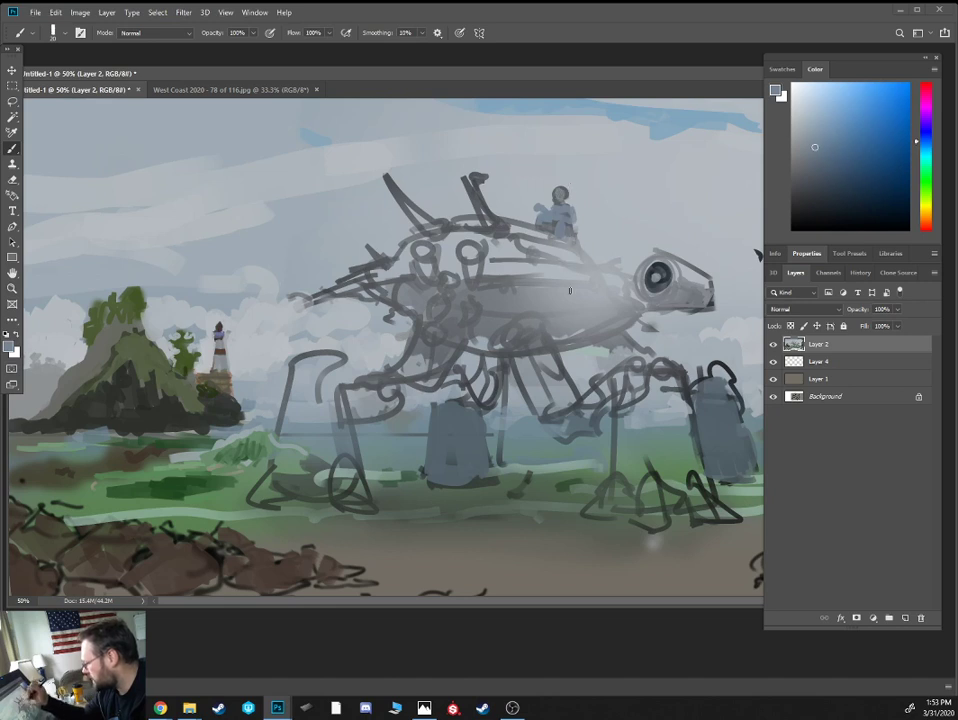
Draw thin grey reins from the base of the horns to the rider's hand with a smaller brush
{"action": "left_click", "coordinate": [507, 222], "text": "alt"}
{"action": "key", "text": "bracketleft"}
{"action": "key", "text": "bracketleft"}
{"action": "key", "text": "bracketleft"}
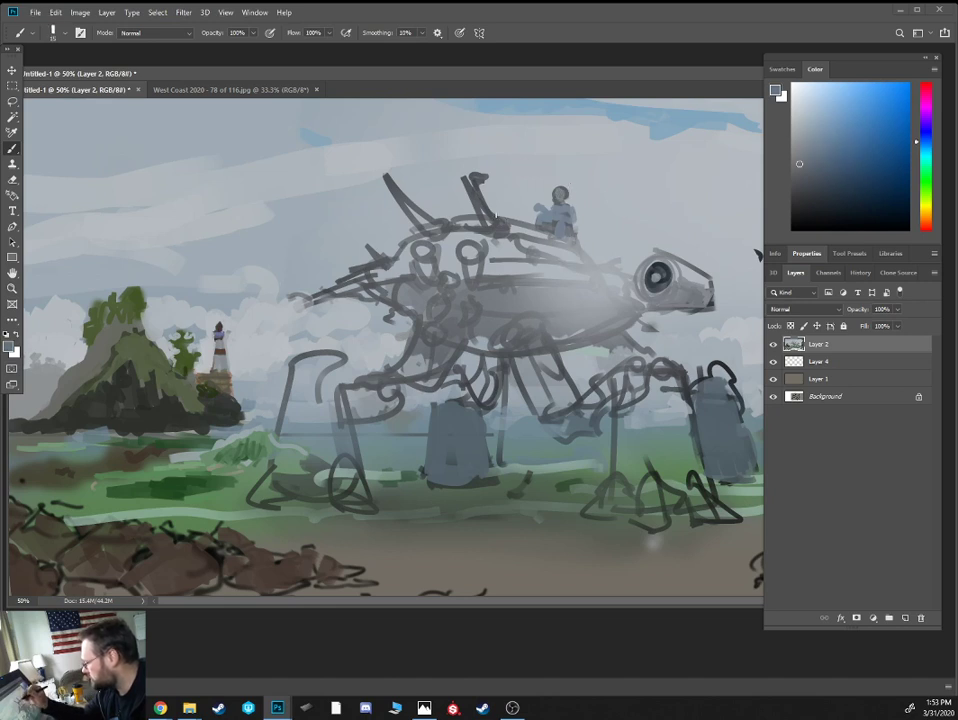
{"action": "mouse_move", "coordinate": [436, 214]}
{"action": "left_mouse_down"}
{"action": "mouse_move", "coordinate": [541, 203]}
{"action": "mouse_move", "coordinate": [534, 198]}
{"action": "left_mouse_up"}
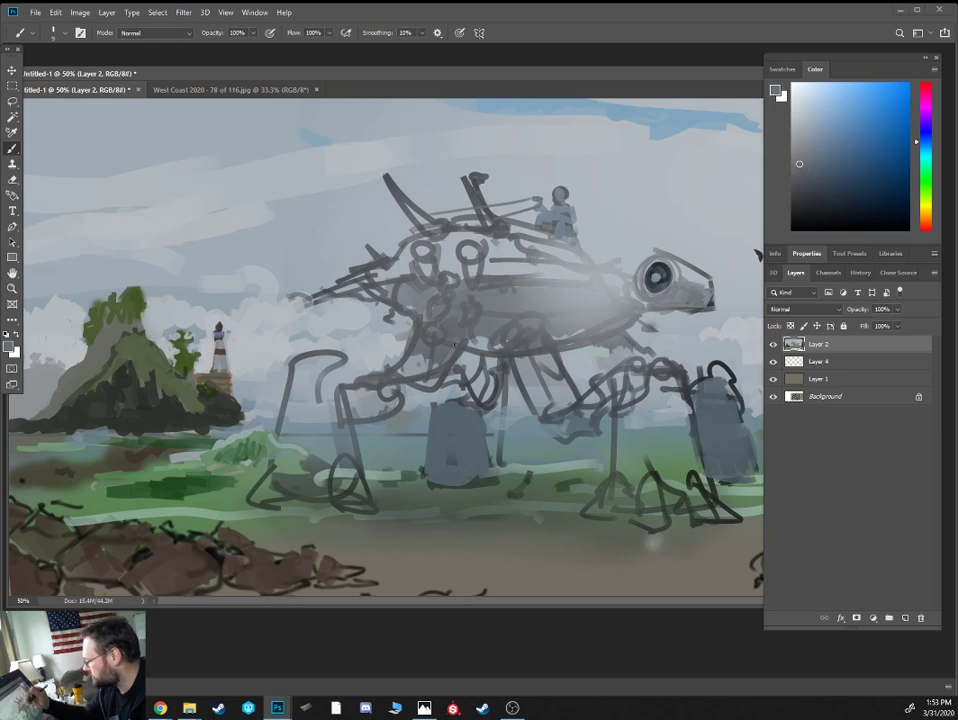
Define the rider's arms, legs and the near rein with dark blue-grey lines and grey shading
{"action": "left_click", "coordinate": [824, 192]}
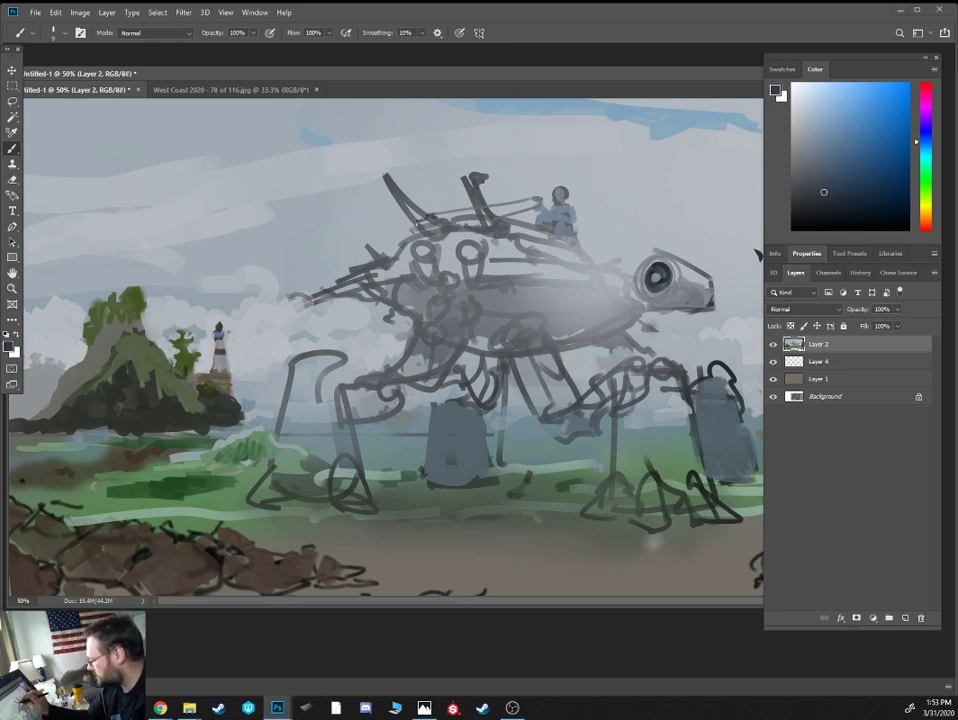
{"action": "mouse_move", "coordinate": [486, 222]}
{"action": "left_mouse_down"}
{"action": "mouse_move", "coordinate": [549, 205]}
{"action": "mouse_move", "coordinate": [534, 200]}
{"action": "left_mouse_up"}
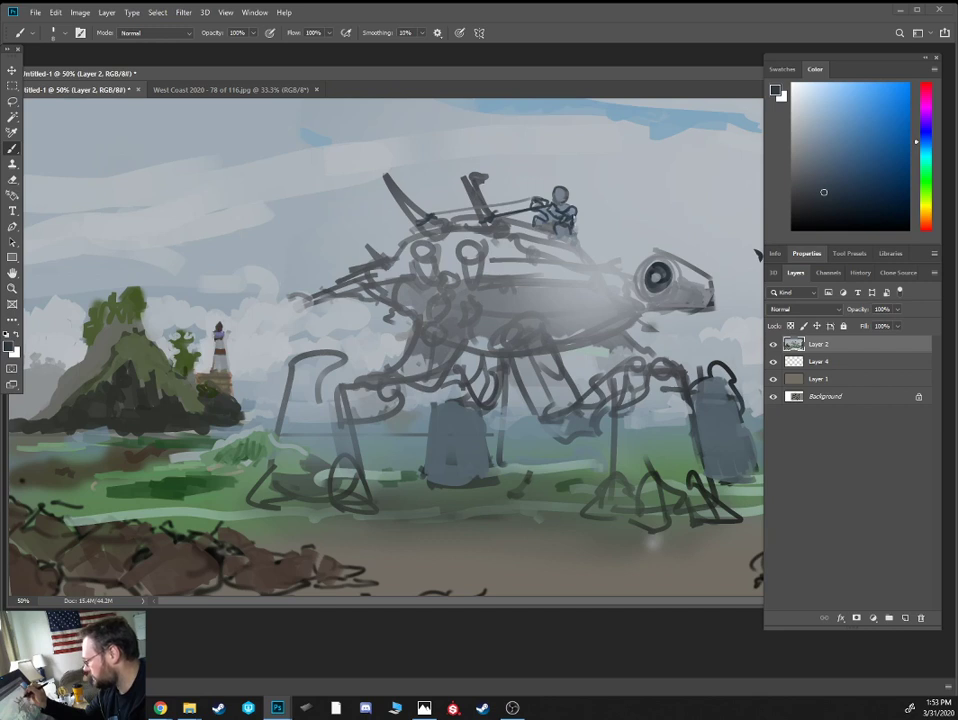
{"action": "left_click", "coordinate": [576, 212], "text": "alt"}
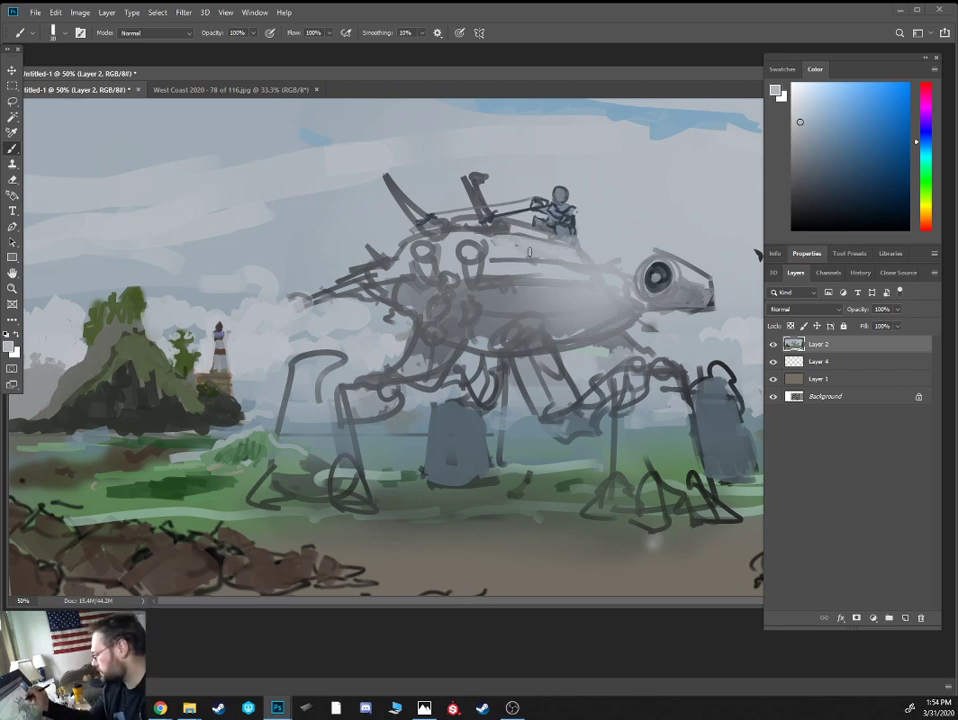
Lighten the upper hull around the two round ports with sampled light grey at brush size 30
{"action": "left_click", "coordinate": [480, 278], "text": "alt"}
{"action": "mouse_move", "coordinate": [459, 262]}
{"action": "left_mouse_down"}
{"action": "mouse_move", "coordinate": [468, 284]}
{"action": "mouse_move", "coordinate": [436, 270]}
{"action": "left_mouse_up"}
{"action": "left_click", "coordinate": [443, 262], "text": "alt"}
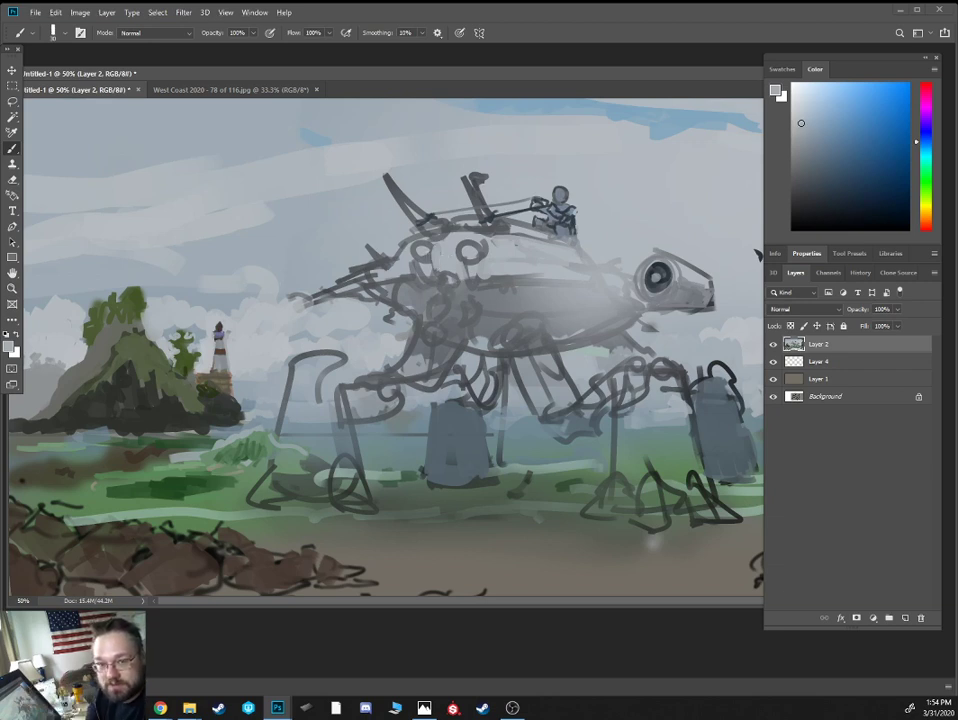
Switch to the browser and open the beached submarine photo from the Wikipedia article on SM U-118
{"action": "left_click", "coordinate": [189, 708]}
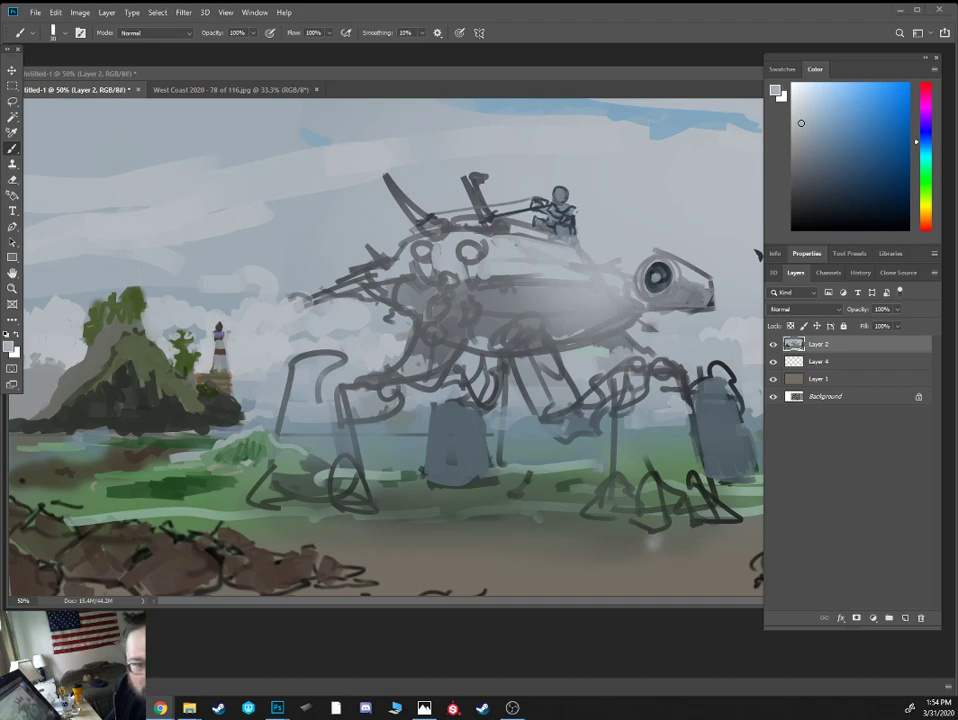
{"action": "left_click_drag", "start_coordinate": [0, 160], "coordinate": [367, 62]}
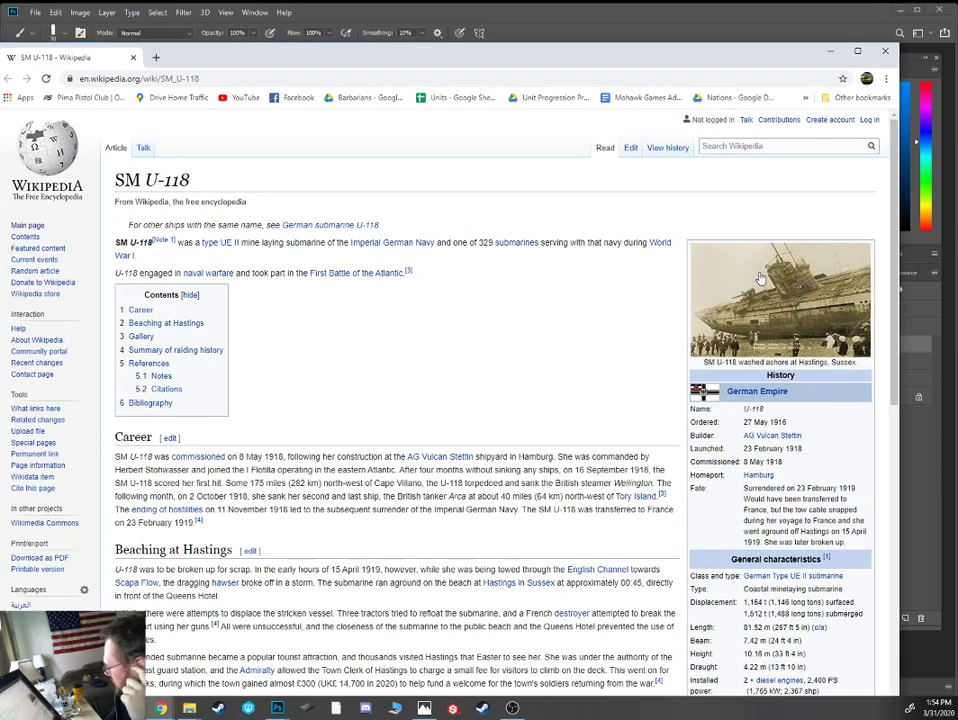
{"action": "left_click", "coordinate": [760, 278]}
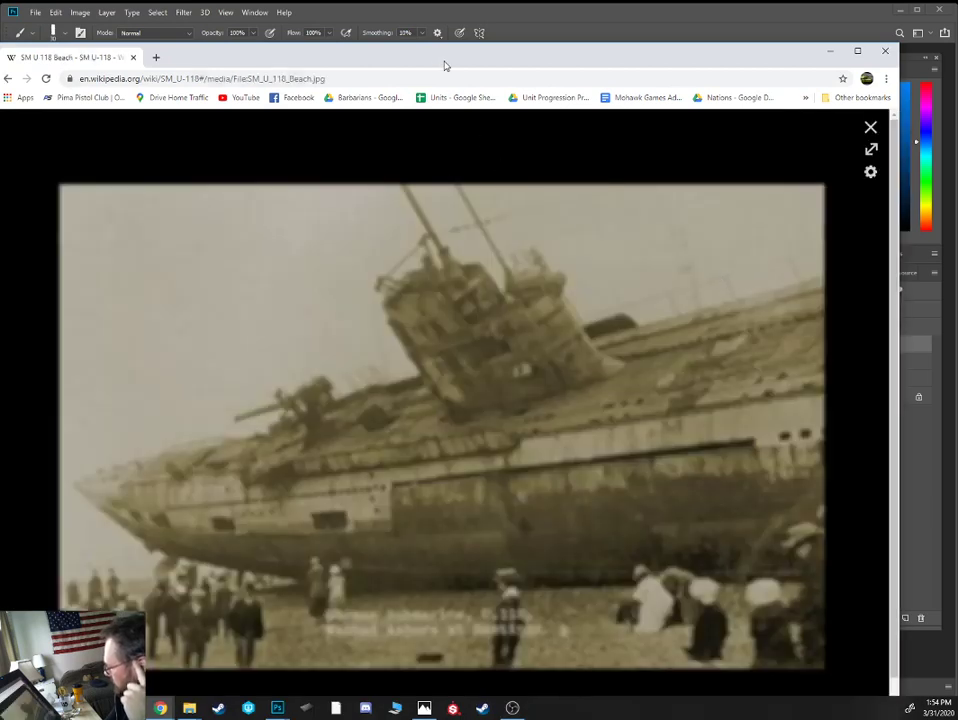
Shrink the browser window over the painting and zoom the page to 80% to view the whole submarine photo
{"action": "left_click_drag", "start_coordinate": [445, 65], "coordinate": [460, 41]}
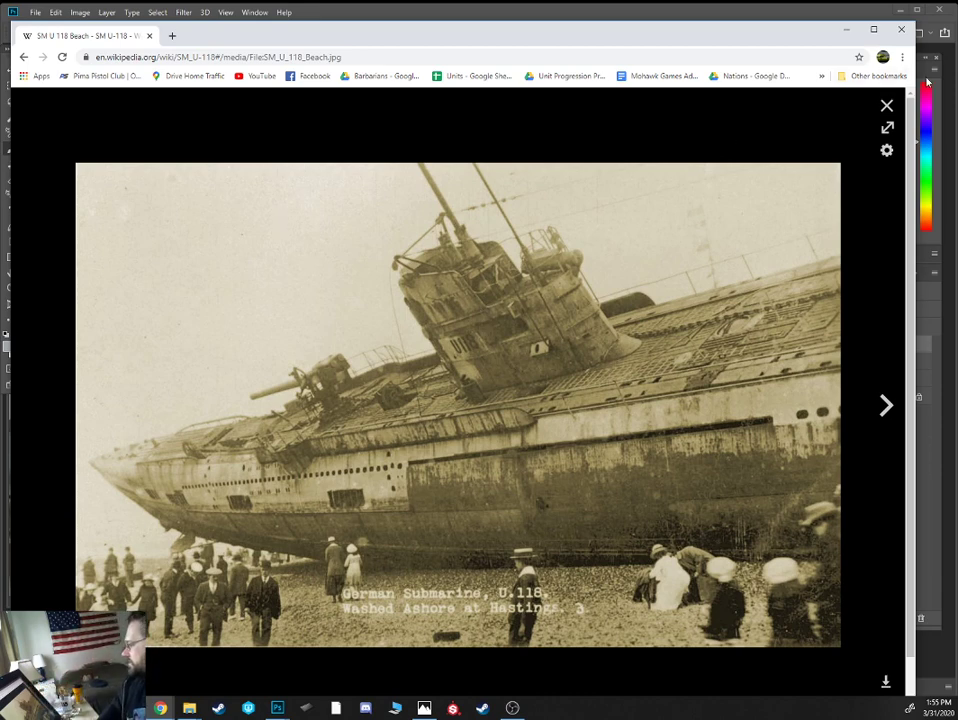
{"action": "left_click_drag", "start_coordinate": [911, 86], "coordinate": [847, 85]}
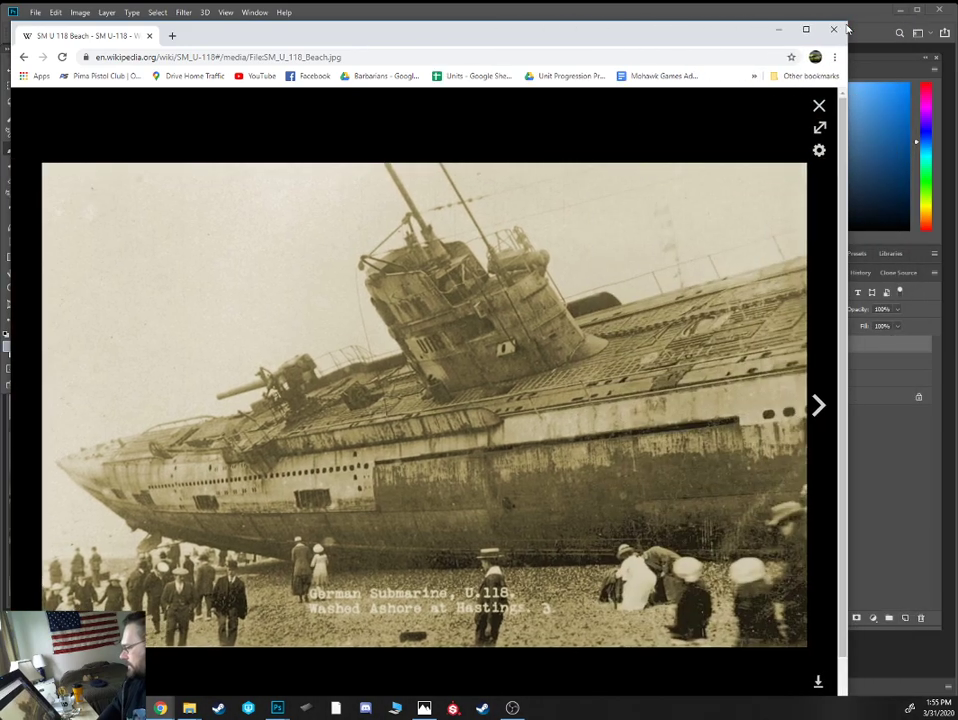
{"action": "left_click_drag", "start_coordinate": [848, 22], "coordinate": [526, 197]}
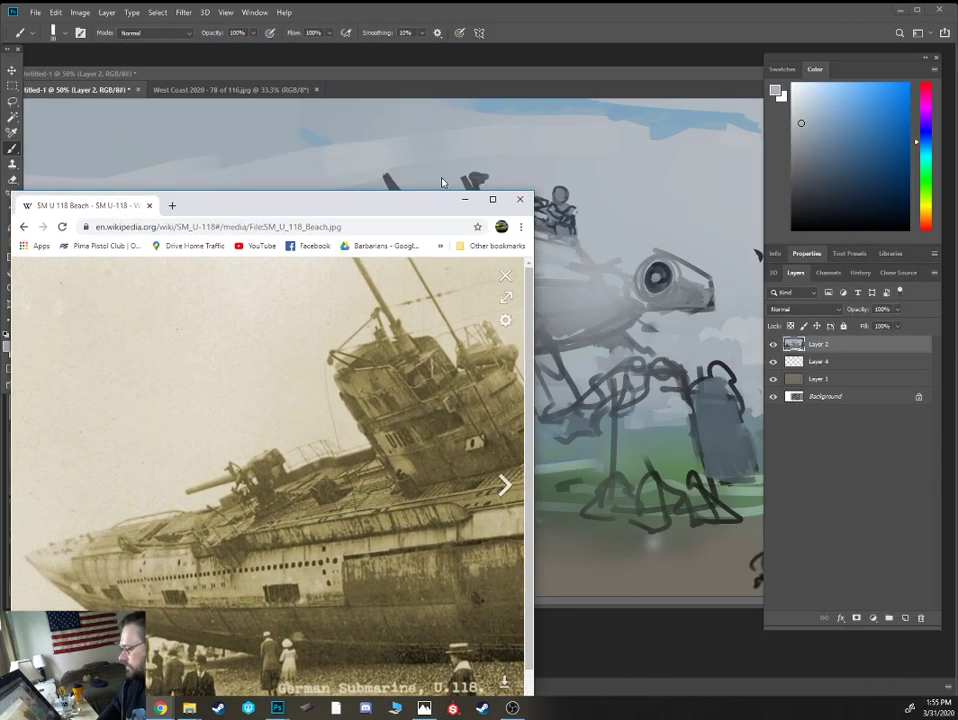
{"action": "left_click_drag", "start_coordinate": [395, 212], "coordinate": [462, 113]}
{"action": "scroll", "coordinate": [477, 214], "scroll_direction": "down", "scroll_amount": 2}
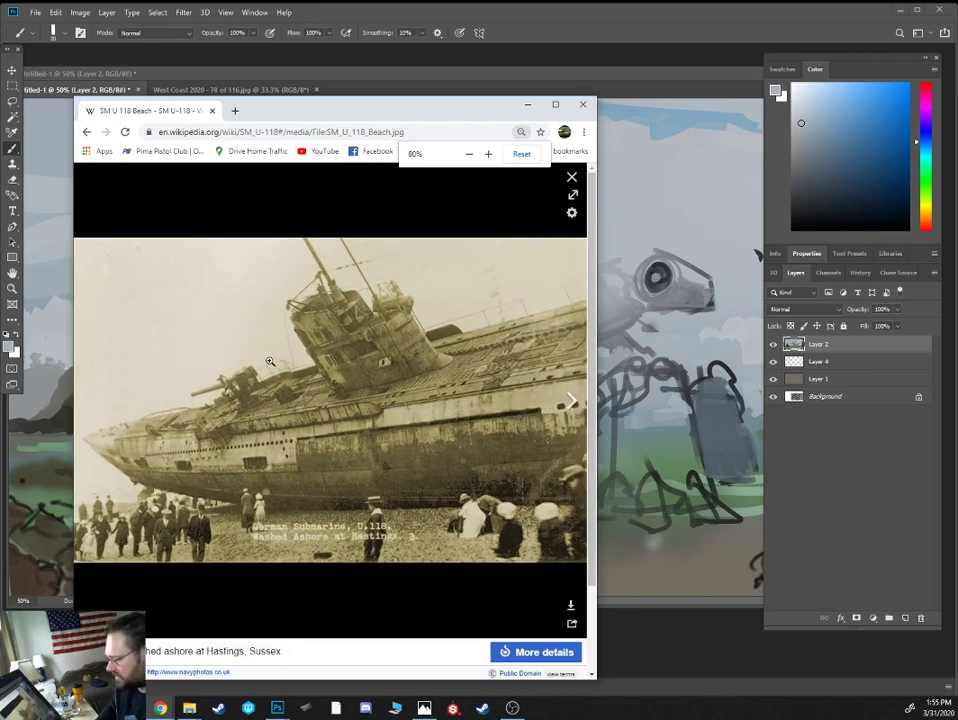
Minimize the browser, open SM_U_118_Beach.jpg in Photoshop and float it in its own window
{"action": "left_click", "coordinate": [527, 105]}
{"action": "left_click_drag", "start_coordinate": [955, 200], "coordinate": [707, 22]}
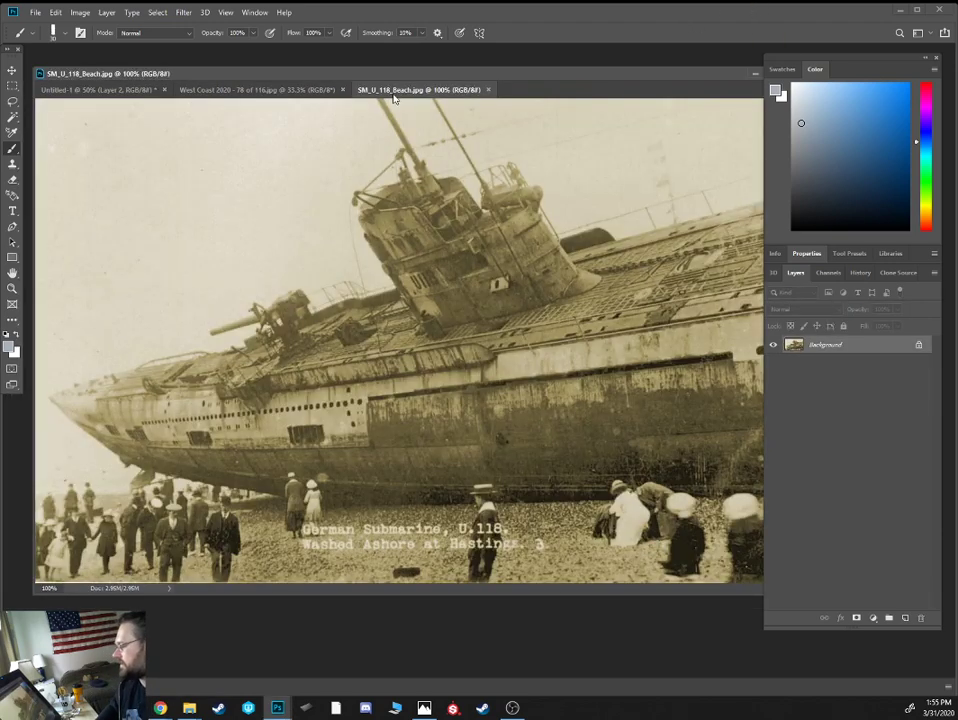
{"action": "left_click_drag", "start_coordinate": [396, 90], "coordinate": [402, 122]}
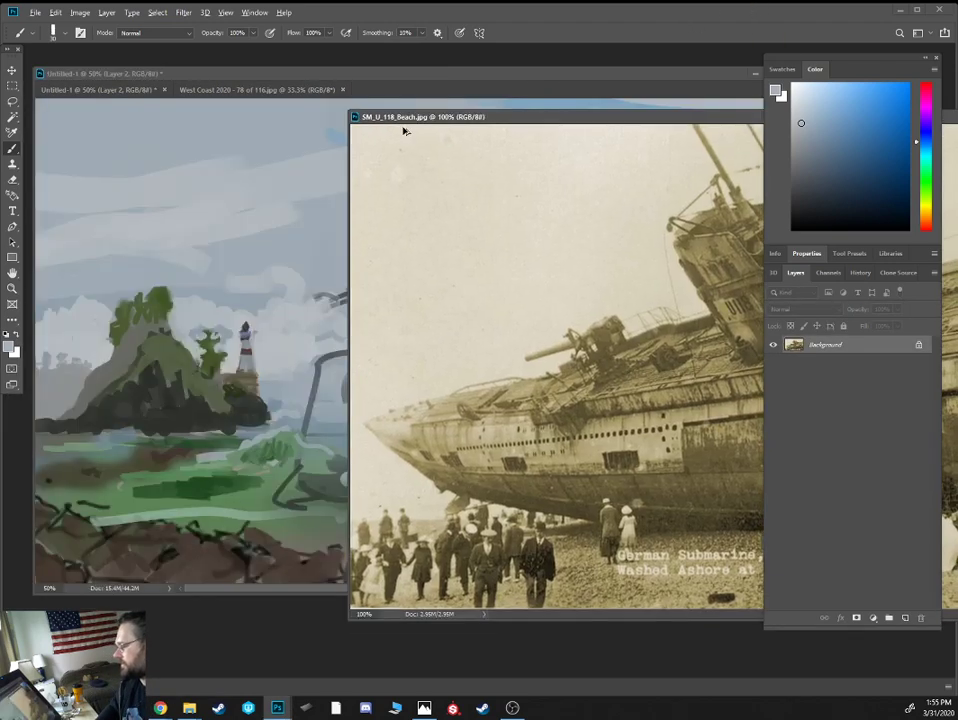
Reduce the submarine reference's view to 33.33% and place it below the painting's shortened window
{"action": "key", "text": "ctrl+minus"}
{"action": "key", "text": "ctrl+minus"}
{"action": "key", "text": "ctrl+minus"}
{"action": "left_click_drag", "start_coordinate": [540, 125], "coordinate": [676, 498]}
{"action": "left_click_drag", "start_coordinate": [445, 596], "coordinate": [436, 499]}
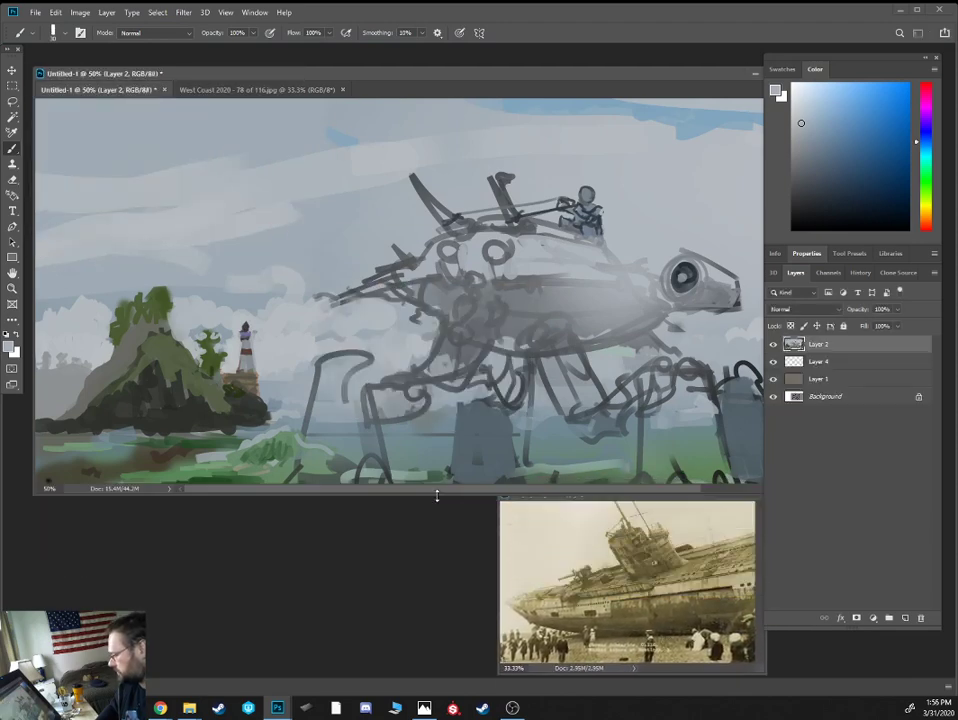
Widen and heighten the painting's window and set its view to 50%, leaving Layer 2 visible
{"action": "key", "text": "ctrl+minus"}
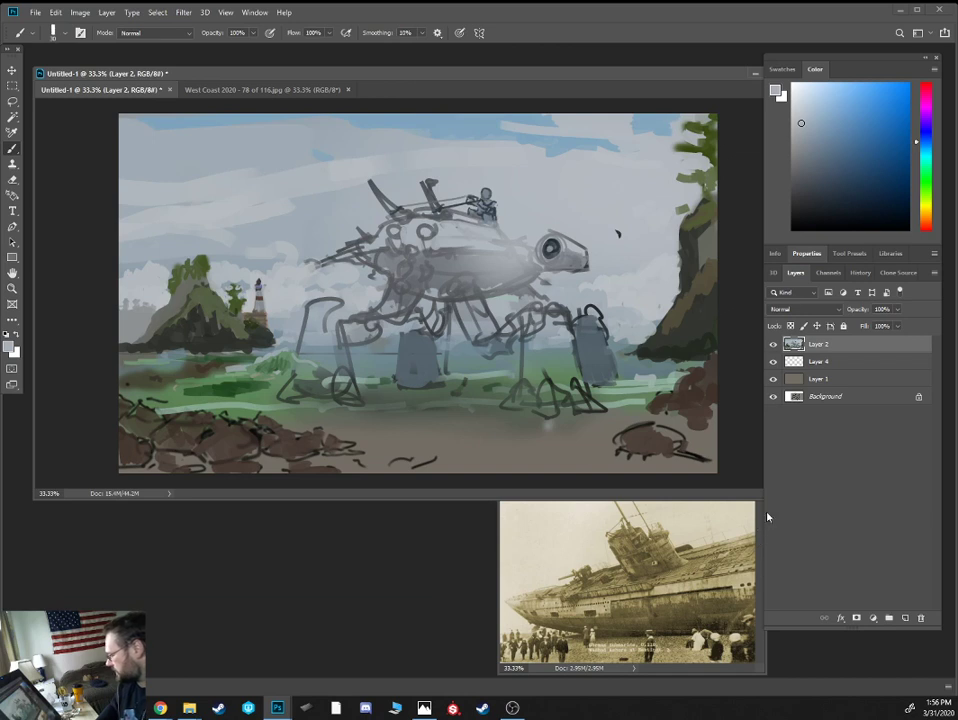
{"action": "left_click_drag", "start_coordinate": [763, 458], "coordinate": [800, 458]}
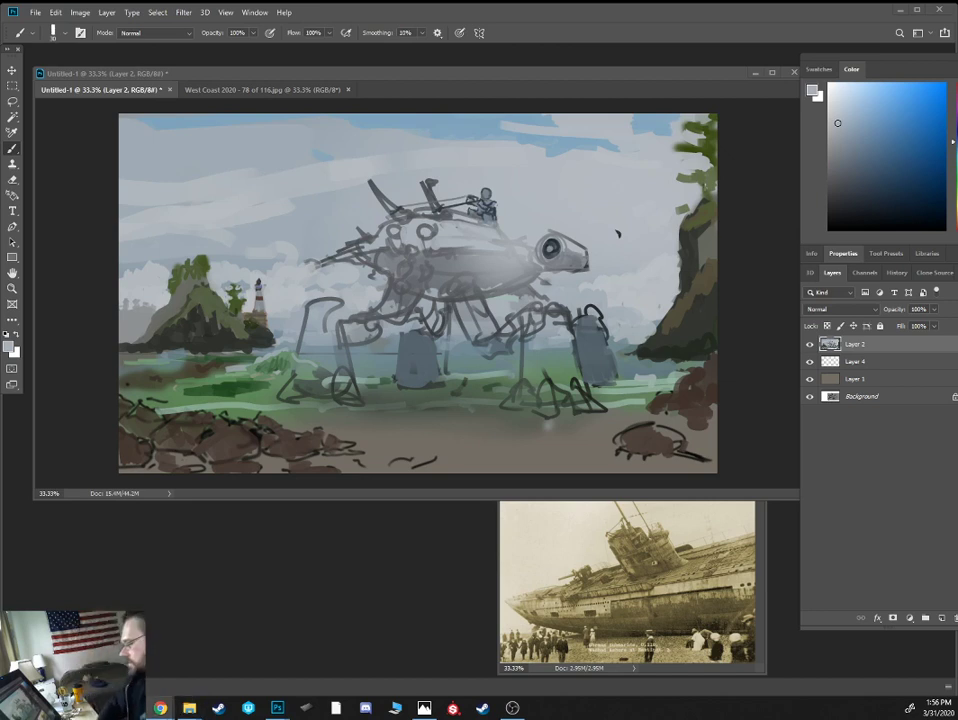
{"action": "left_click", "coordinate": [810, 345]}
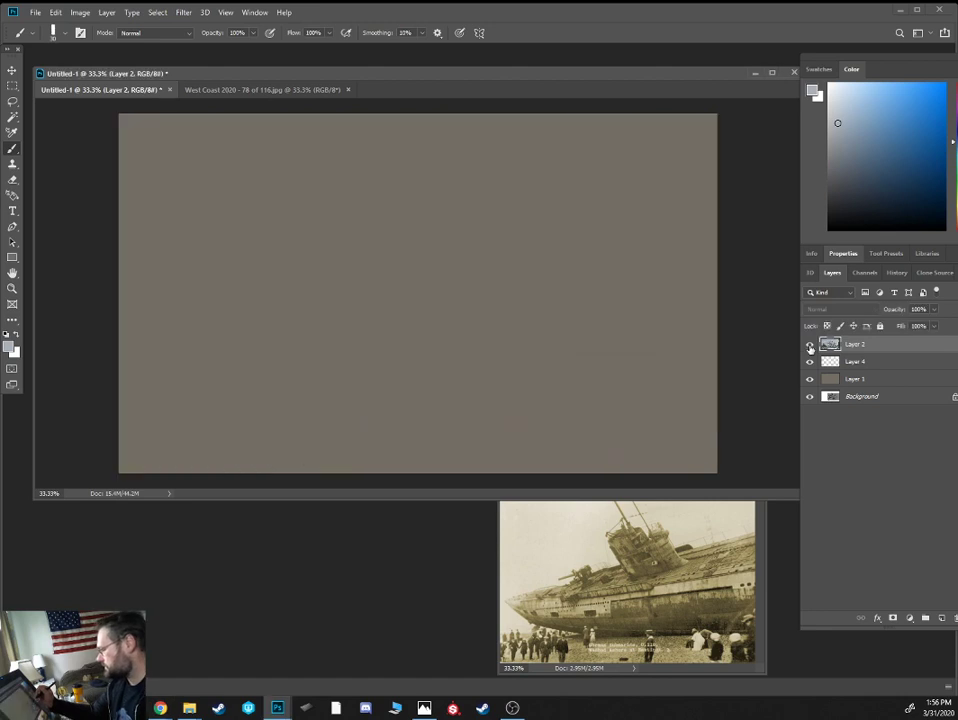
{"action": "left_click", "coordinate": [810, 345]}
{"action": "left_click_drag", "start_coordinate": [340, 497], "coordinate": [301, 551]}
{"action": "key", "text": "ctrl+plus"}
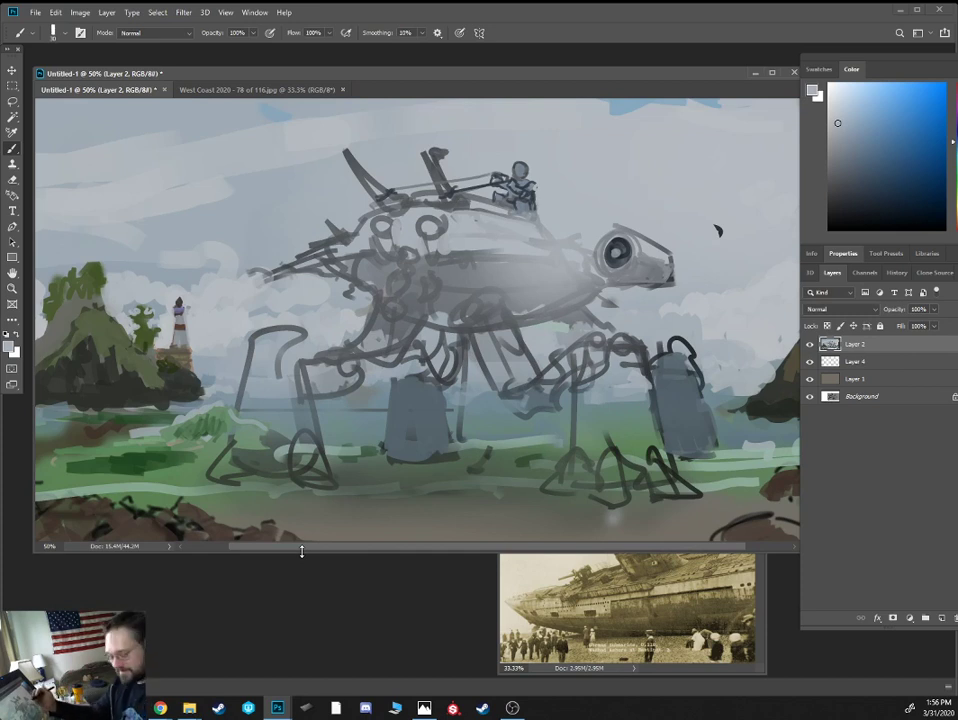
Sample greys from the hull and paint over the tail and the dark seam line along the hull's middle
{"action": "left_click", "coordinate": [546, 310], "text": "alt"}
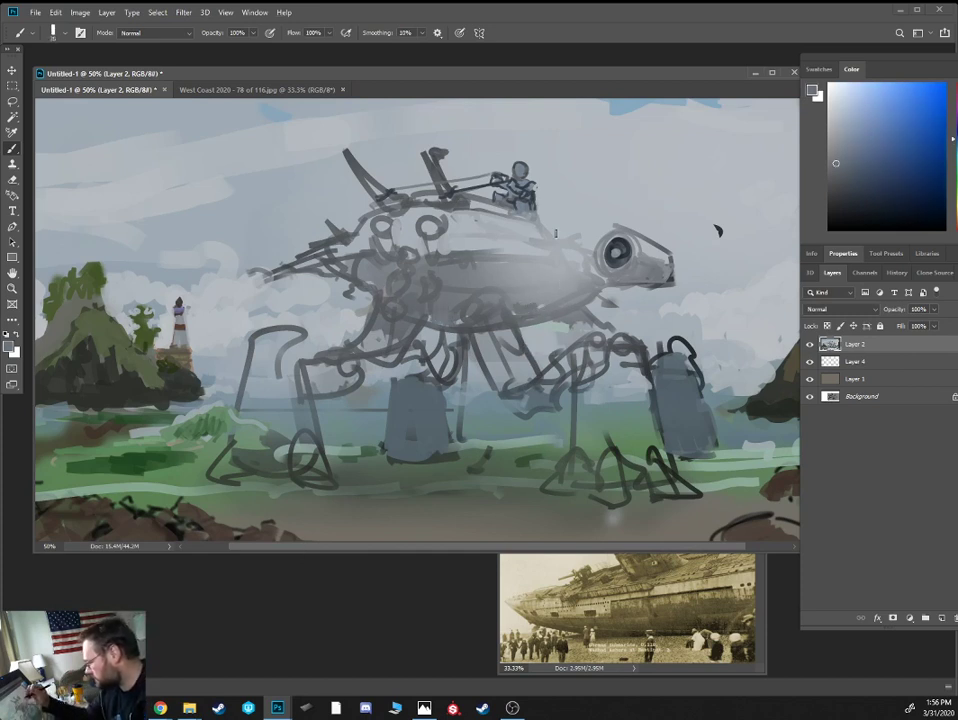
{"action": "left_click", "coordinate": [380, 254], "text": "alt"}
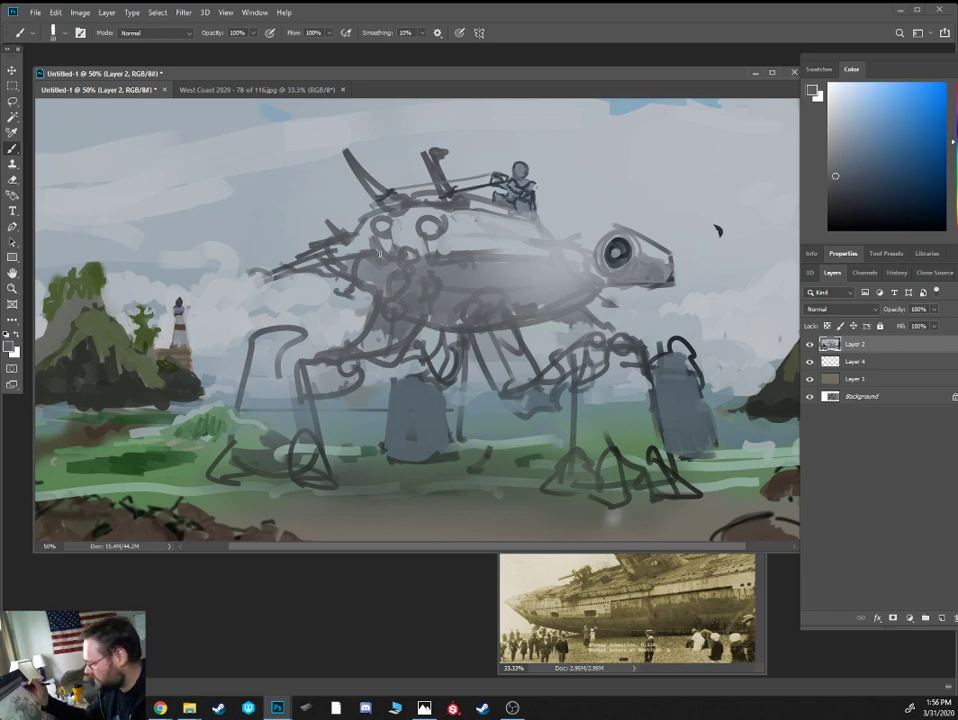
{"action": "left_click", "coordinate": [349, 259], "text": "alt"}
{"action": "left_click_drag", "start_coordinate": [264, 271], "coordinate": [359, 252]}
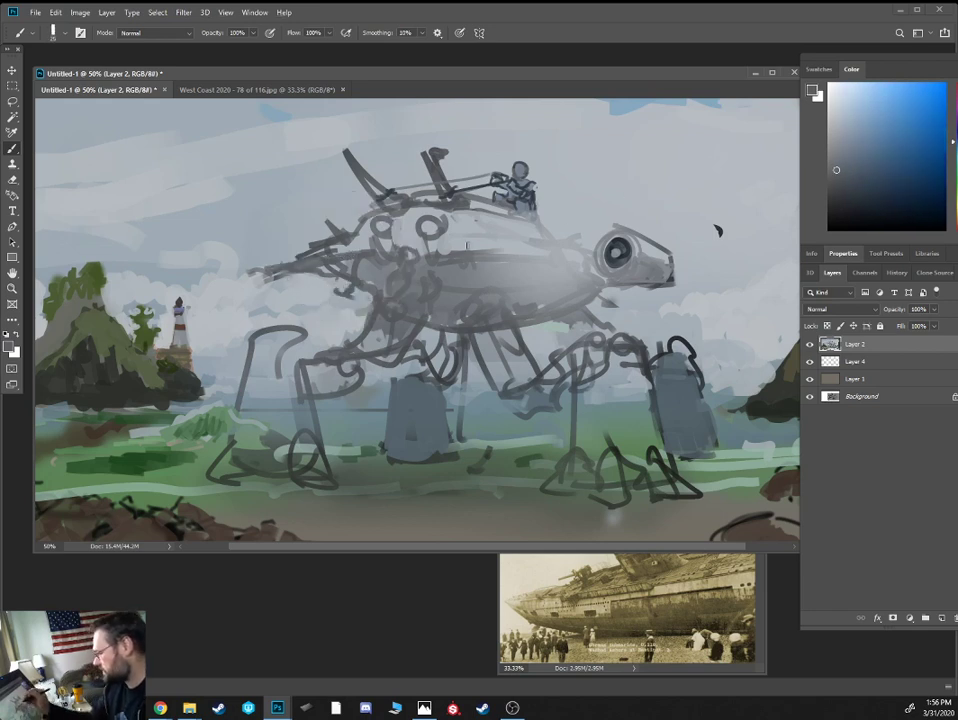
{"action": "left_click_drag", "start_coordinate": [418, 251], "coordinate": [548, 244]}
Sample a darker grey and sketch heavier struts for the front legs beneath the hull
{"action": "left_click", "coordinate": [640, 236], "text": "alt"}
{"action": "key", "text": "["}
{"action": "mouse_move", "coordinate": [504, 300]}
{"action": "left_mouse_down"}
{"action": "mouse_move", "coordinate": [533, 372]}
{"action": "mouse_move", "coordinate": [520, 365]}
{"action": "left_mouse_up"}
{"action": "mouse_move", "coordinate": [466, 338]}
{"action": "left_mouse_down"}
{"action": "mouse_move", "coordinate": [480, 368]}
{"action": "mouse_move", "coordinate": [567, 342]}
{"action": "left_mouse_up"}
{"action": "mouse_move", "coordinate": [574, 362]}
{"action": "left_mouse_down"}
{"action": "mouse_move", "coordinate": [575, 418]}
{"action": "mouse_move", "coordinate": [635, 340]}
{"action": "left_mouse_up"}
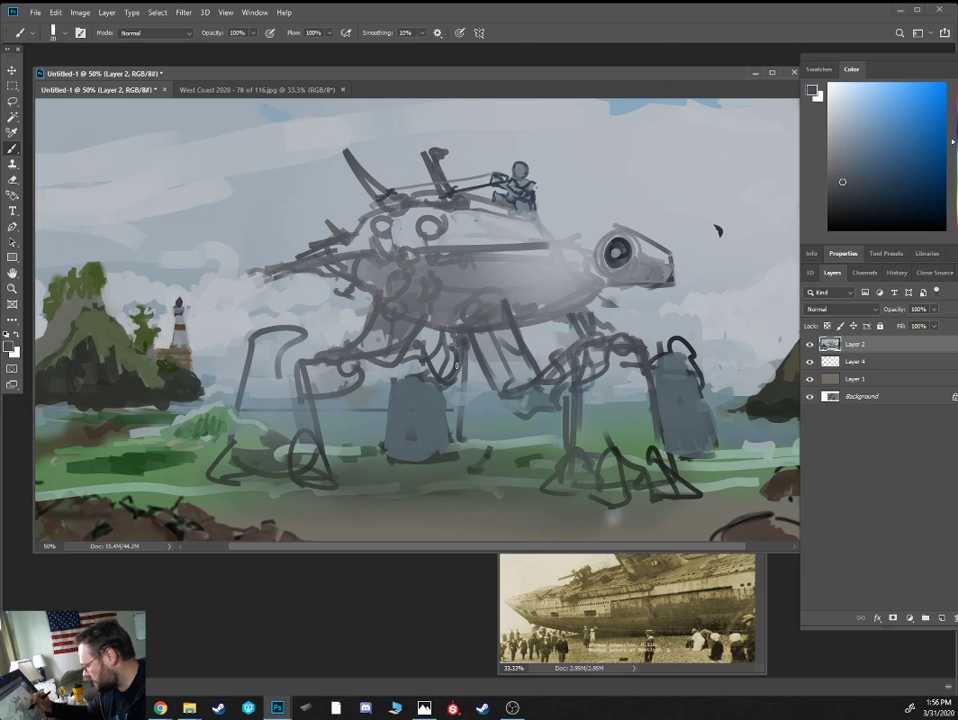
Lighten the area behind the middle leg joint, then outline the hull's upper front edge in dark grey with a size 10 brush
{"action": "left_click", "coordinate": [321, 252], "text": "alt"}
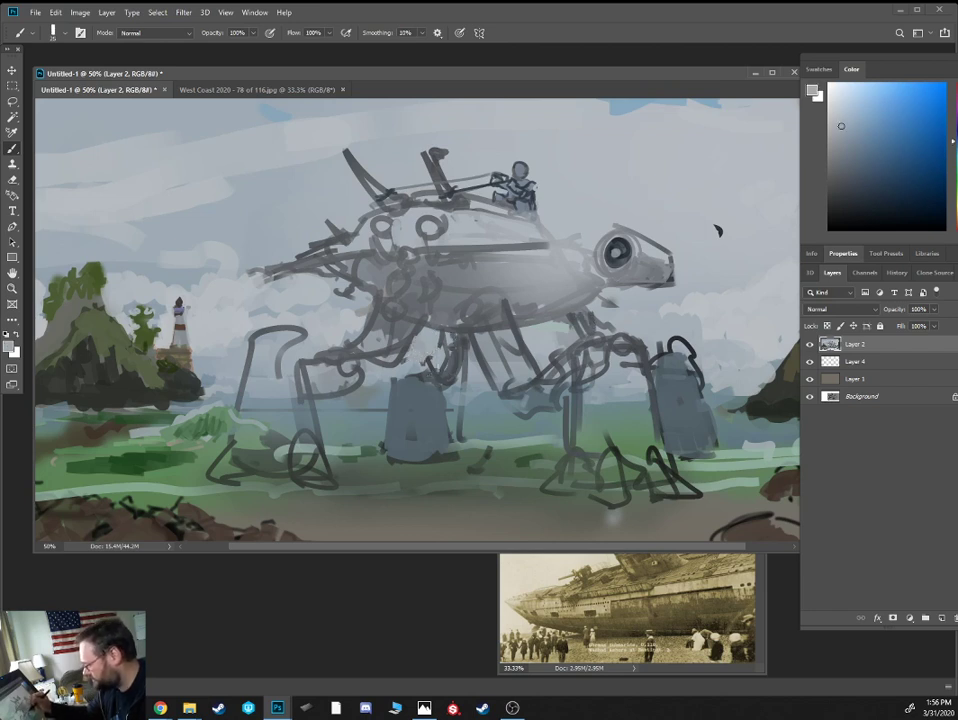
{"action": "left_click", "coordinate": [531, 214], "text": "alt"}
{"action": "key", "text": "bracketleft"}
{"action": "key", "text": "bracketleft"}
{"action": "left_click_drag", "start_coordinate": [523, 212], "coordinate": [591, 237]}
{"action": "left_click_drag", "start_coordinate": [538, 220], "coordinate": [600, 244]}
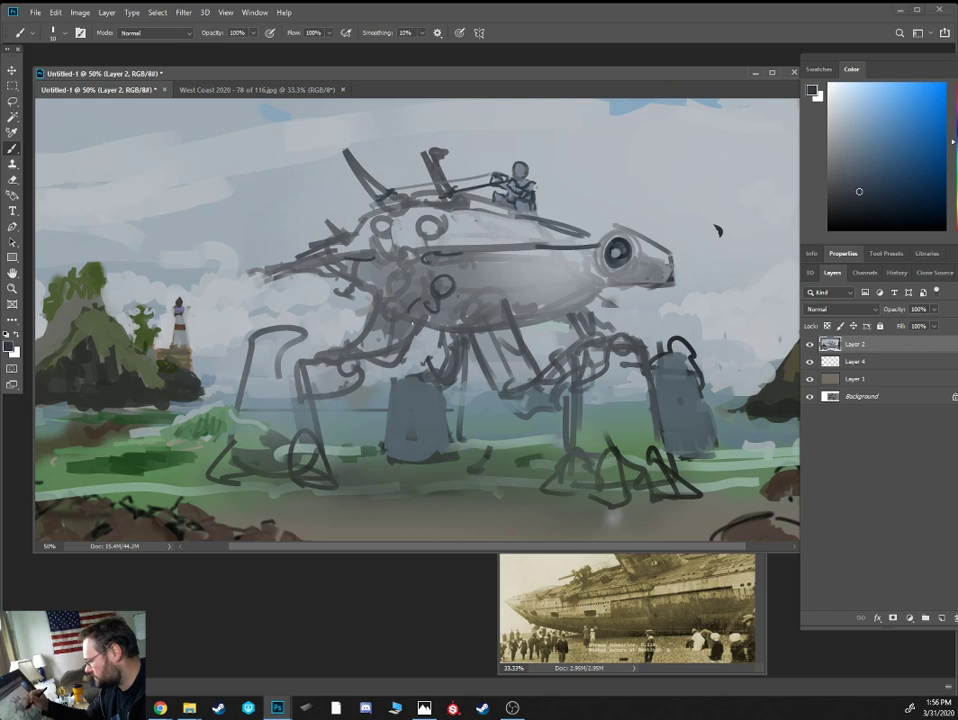
Sketch two hanging mechanical arms with round shoulder joints and claws below the hull, plus a rounded mount beside them
{"action": "mouse_move", "coordinate": [449, 289]}
{"action": "left_mouse_down"}
{"action": "mouse_move", "coordinate": [453, 322]}
{"action": "mouse_move", "coordinate": [428, 323]}
{"action": "left_mouse_up"}
{"action": "left_click_drag", "start_coordinate": [401, 281], "coordinate": [362, 342]}
{"action": "mouse_move", "coordinate": [386, 296]}
{"action": "left_mouse_down"}
{"action": "mouse_move", "coordinate": [387, 324]}
{"action": "mouse_move", "coordinate": [410, 309]}
{"action": "mouse_move", "coordinate": [360, 330]}
{"action": "mouse_move", "coordinate": [375, 315]}
{"action": "mouse_move", "coordinate": [400, 318]}
{"action": "mouse_move", "coordinate": [395, 295]}
{"action": "mouse_move", "coordinate": [415, 300]}
{"action": "mouse_move", "coordinate": [420, 330]}
{"action": "mouse_move", "coordinate": [408, 365]}
{"action": "mouse_move", "coordinate": [430, 328]}
{"action": "mouse_move", "coordinate": [430, 355]}
{"action": "mouse_move", "coordinate": [440, 317]}
{"action": "mouse_move", "coordinate": [449, 328]}
{"action": "mouse_move", "coordinate": [454, 321]}
{"action": "left_mouse_up"}
{"action": "left_click_drag", "start_coordinate": [340, 228], "coordinate": [341, 217]}
{"action": "left_click_drag", "start_coordinate": [330, 225], "coordinate": [285, 251]}
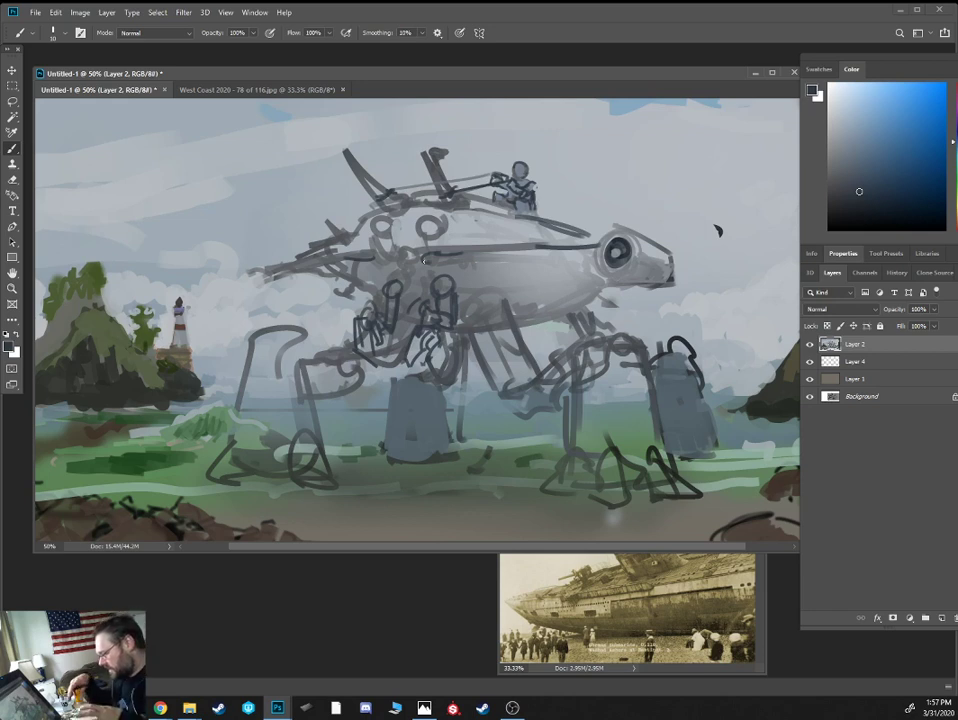
{"action": "left_click_drag", "start_coordinate": [385, 312], "coordinate": [381, 334]}
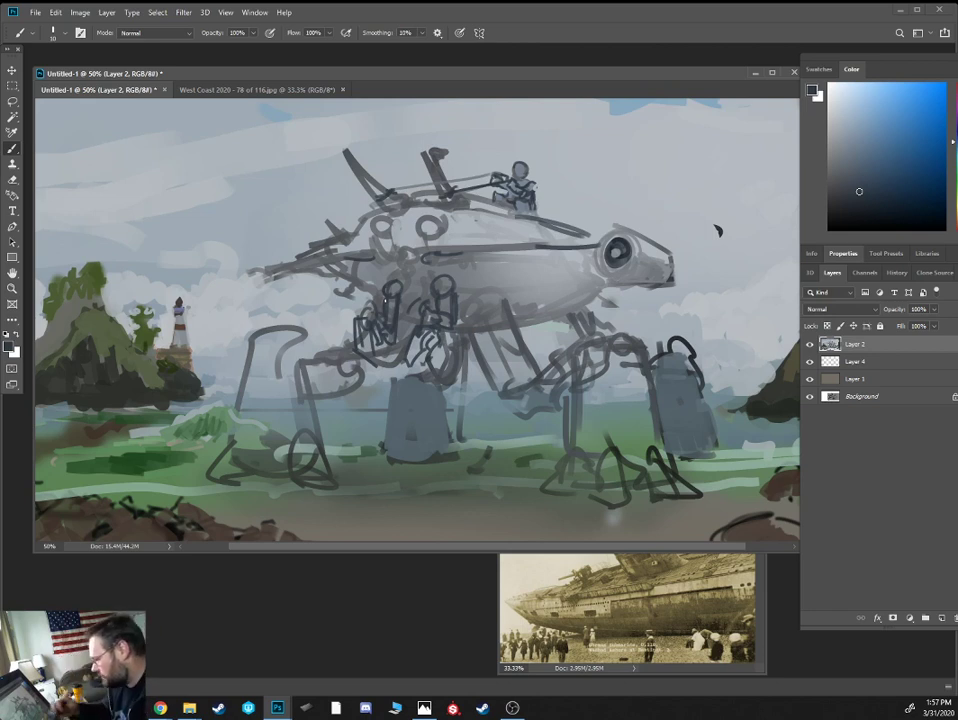
{"action": "mouse_move", "coordinate": [474, 320]}
{"action": "left_mouse_down"}
{"action": "mouse_move", "coordinate": [490, 300]}
{"action": "mouse_move", "coordinate": [509, 309]}
{"action": "mouse_move", "coordinate": [510, 296]}
{"action": "mouse_move", "coordinate": [500, 288]}
{"action": "mouse_move", "coordinate": [468, 300]}
{"action": "left_mouse_up"}
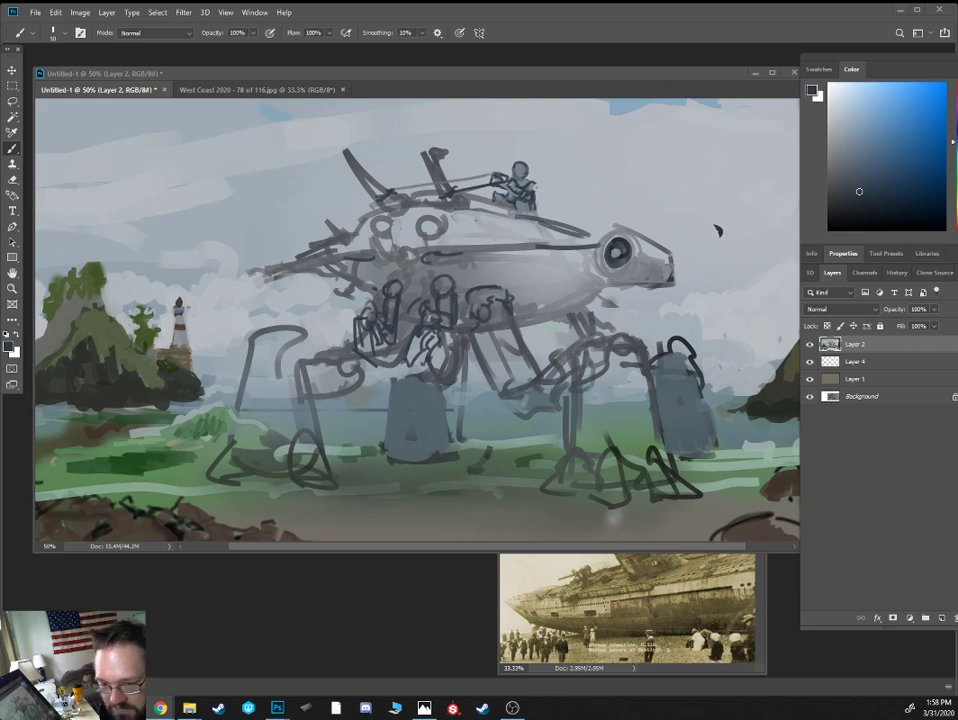
Switch to Chrome, open The Fiddler's DeviantArt page from its Pinterest pin, examine the mech reference, and return to Photoshop
{"action": "left_click_drag", "start_coordinate": [0, 246], "coordinate": [421, 139]}
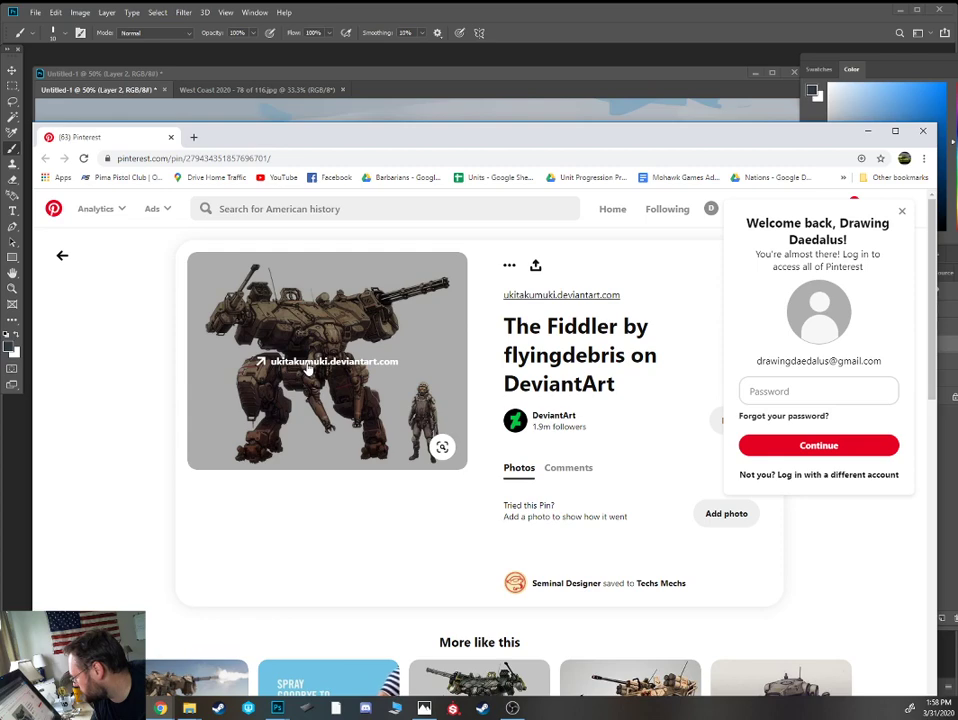
{"action": "left_click", "coordinate": [309, 365]}
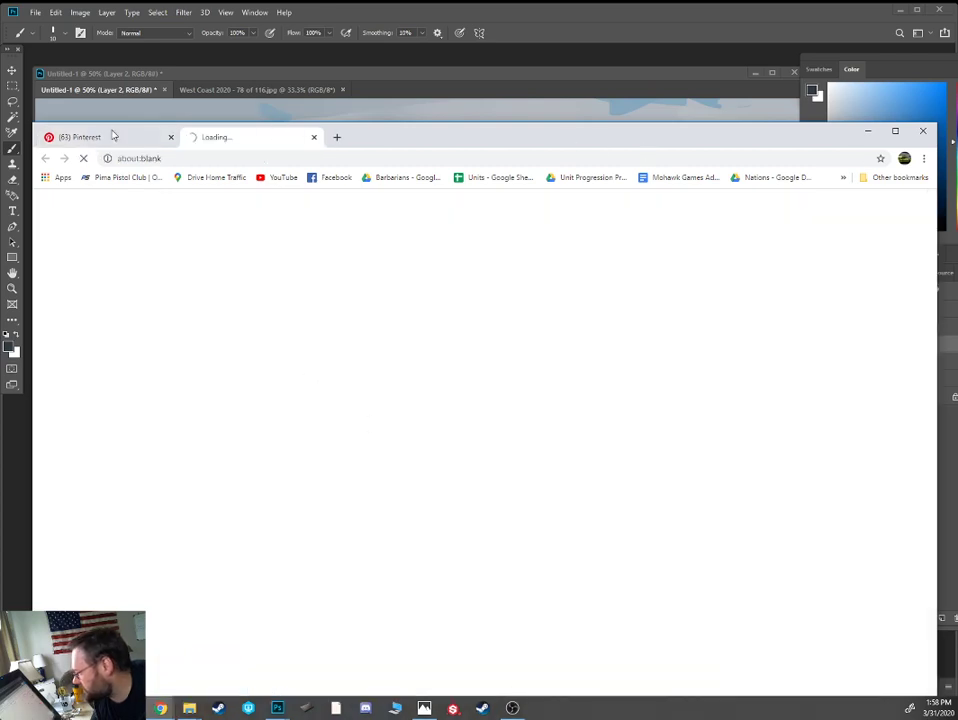
{"action": "left_click_drag", "start_coordinate": [113, 135], "coordinate": [957, 140]}
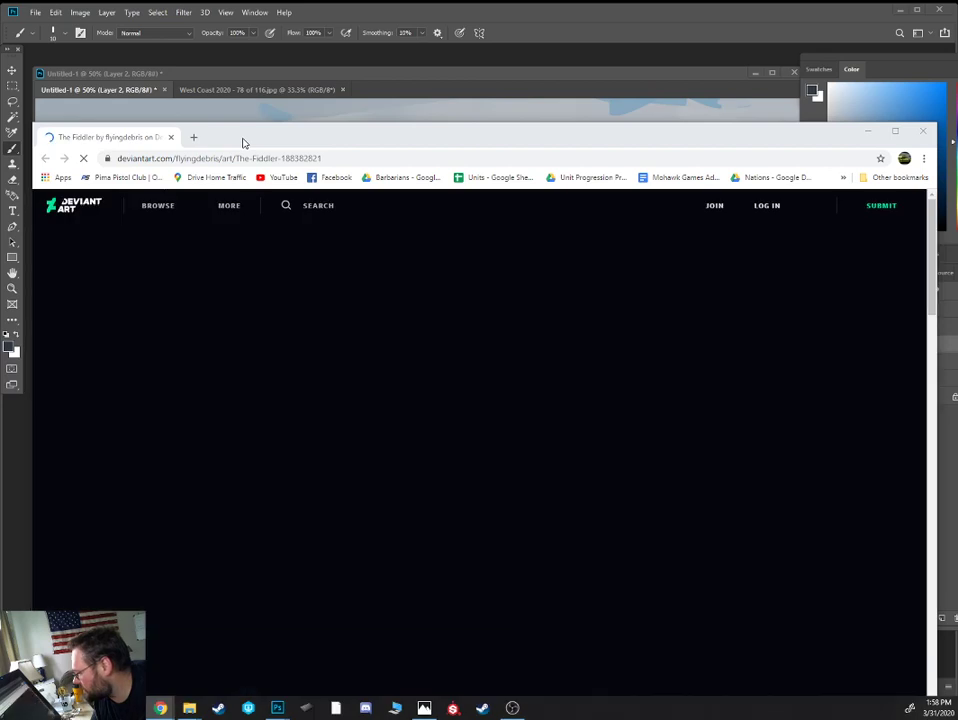
{"action": "left_click_drag", "start_coordinate": [240, 141], "coordinate": [240, 106]}
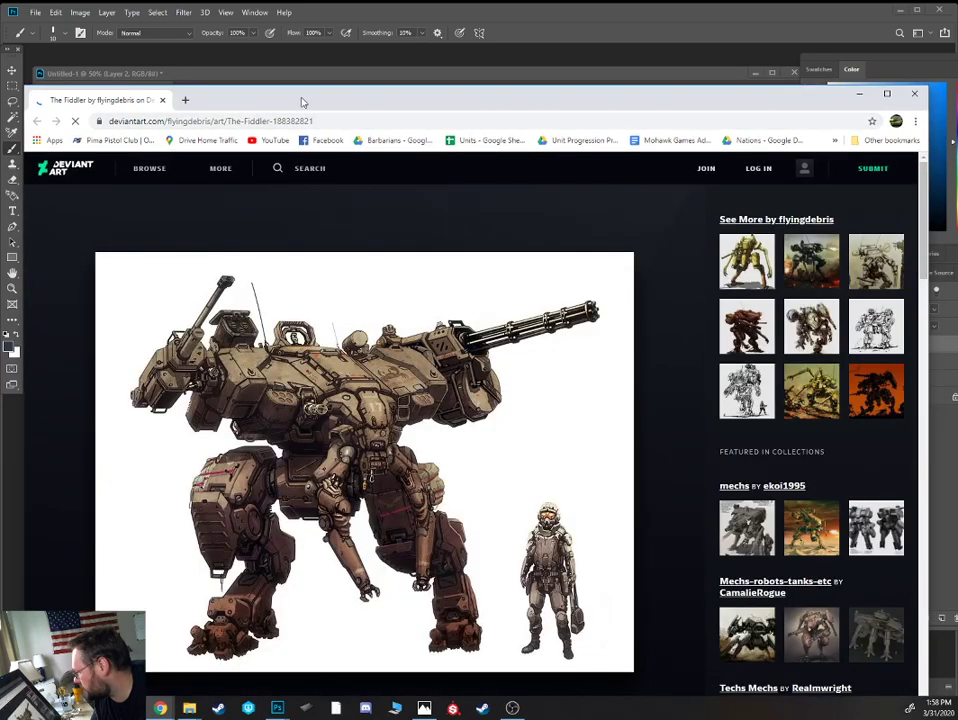
{"action": "left_click_drag", "start_coordinate": [301, 100], "coordinate": [307, 59]}
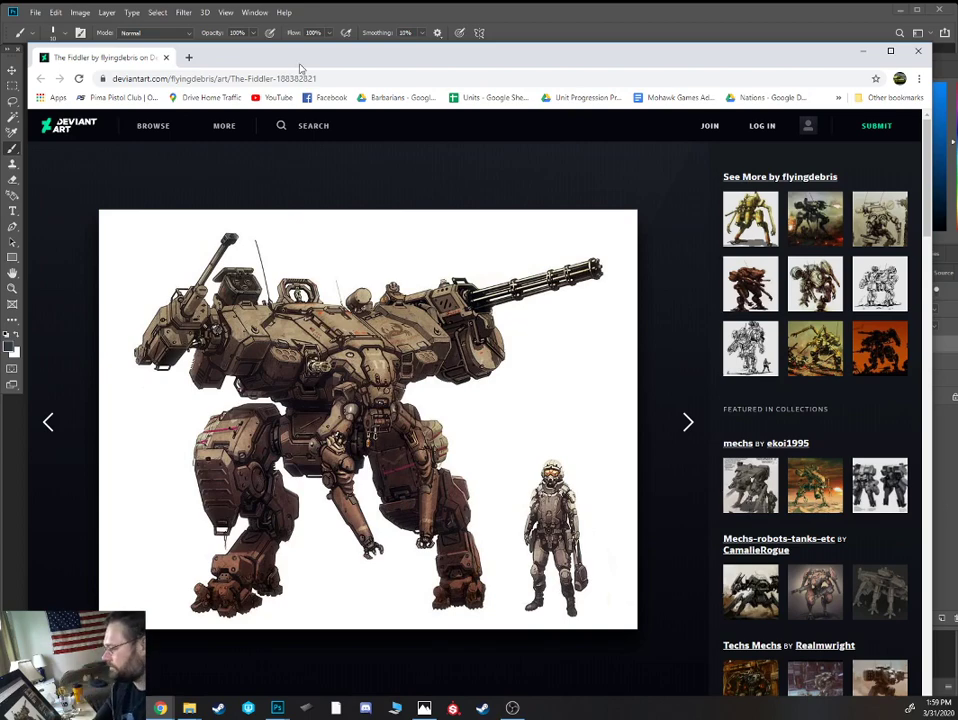
{"action": "left_click", "coordinate": [273, 42]}
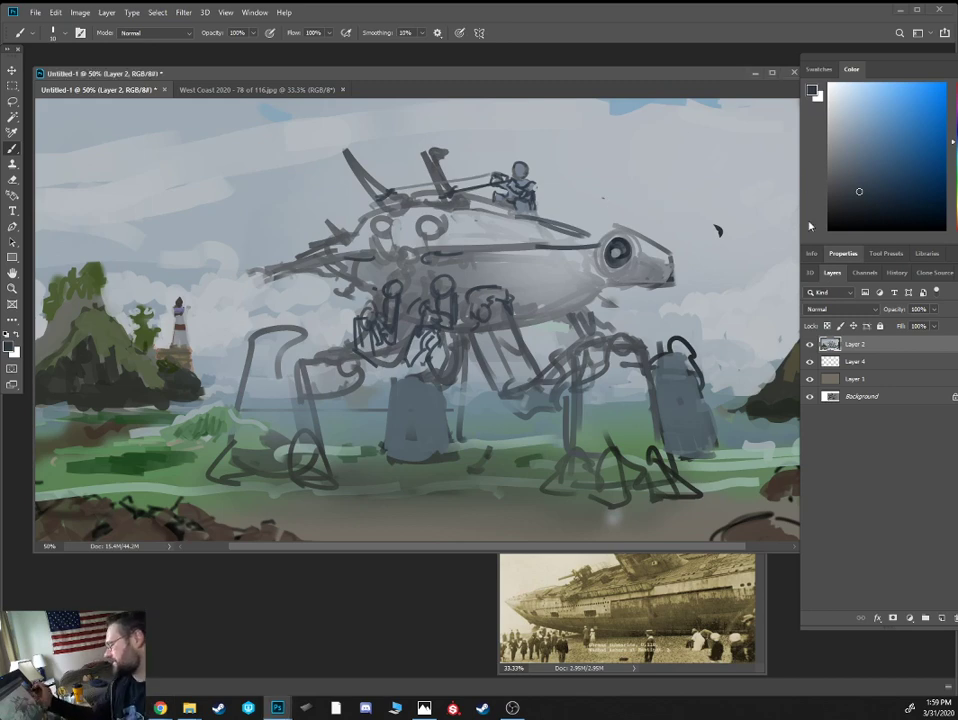
Detail the near round port on the upper hull and darken the joints and segments of the hanging arms
{"action": "key", "text": "ctrl+plus"}
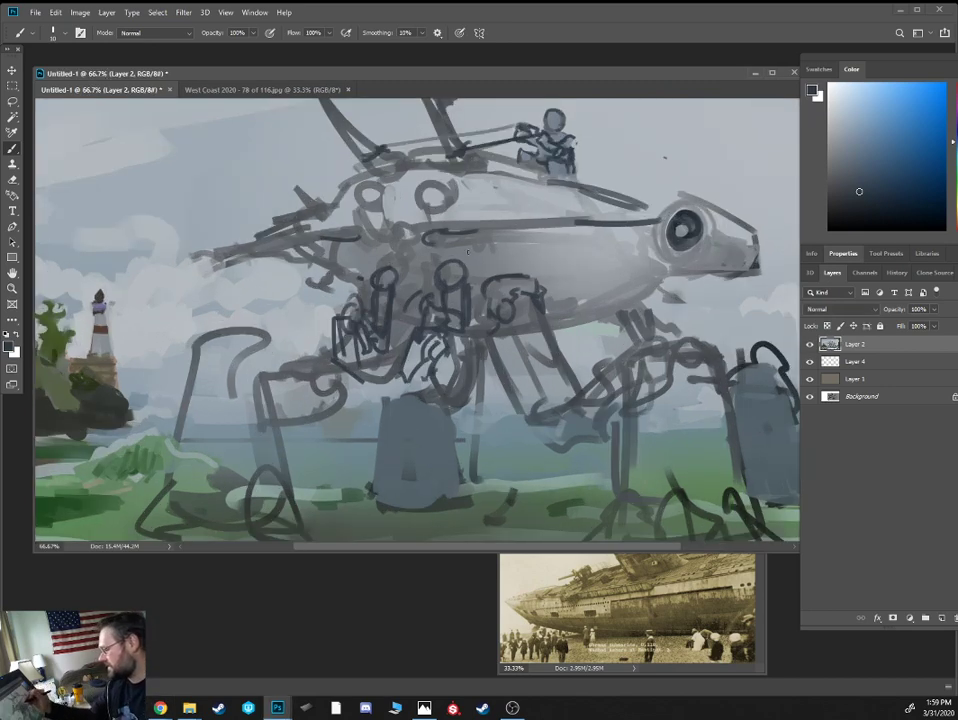
{"action": "left_click", "coordinate": [438, 206], "text": "alt"}
{"action": "key", "text": "bracketright"}
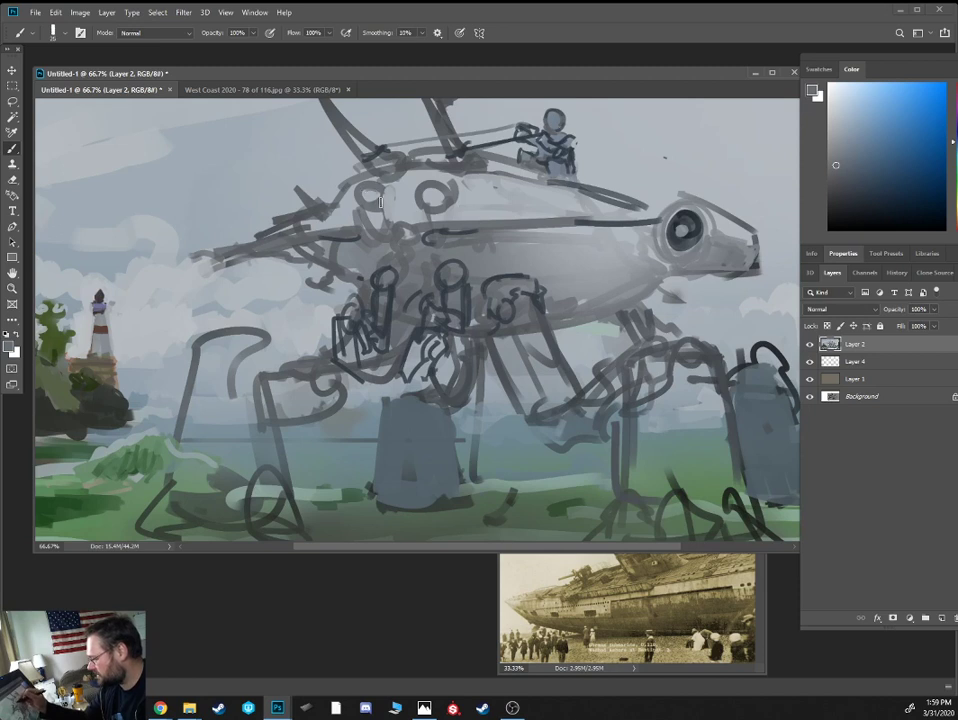
{"action": "mouse_move", "coordinate": [380, 202]}
{"action": "left_mouse_down"}
{"action": "mouse_move", "coordinate": [371, 184]}
{"action": "mouse_move", "coordinate": [434, 197]}
{"action": "mouse_move", "coordinate": [429, 232]}
{"action": "left_mouse_up"}
{"action": "left_click", "coordinate": [531, 134], "text": "alt"}
{"action": "key", "text": "bracketleft"}
{"action": "key", "text": "bracketleft"}
{"action": "left_click", "coordinate": [380, 321], "text": "alt"}
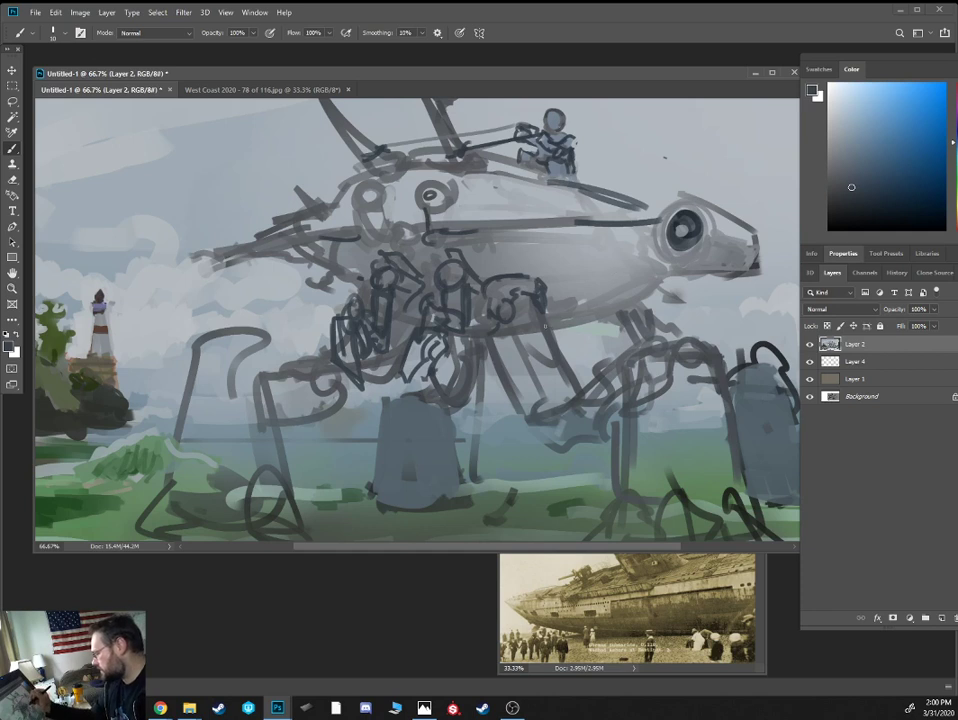
Pick a dark grey and outline the nose's round lens housing and the snout's upper and lower edges
{"action": "left_click_drag", "start_coordinate": [848, 197], "coordinate": [847, 189]}
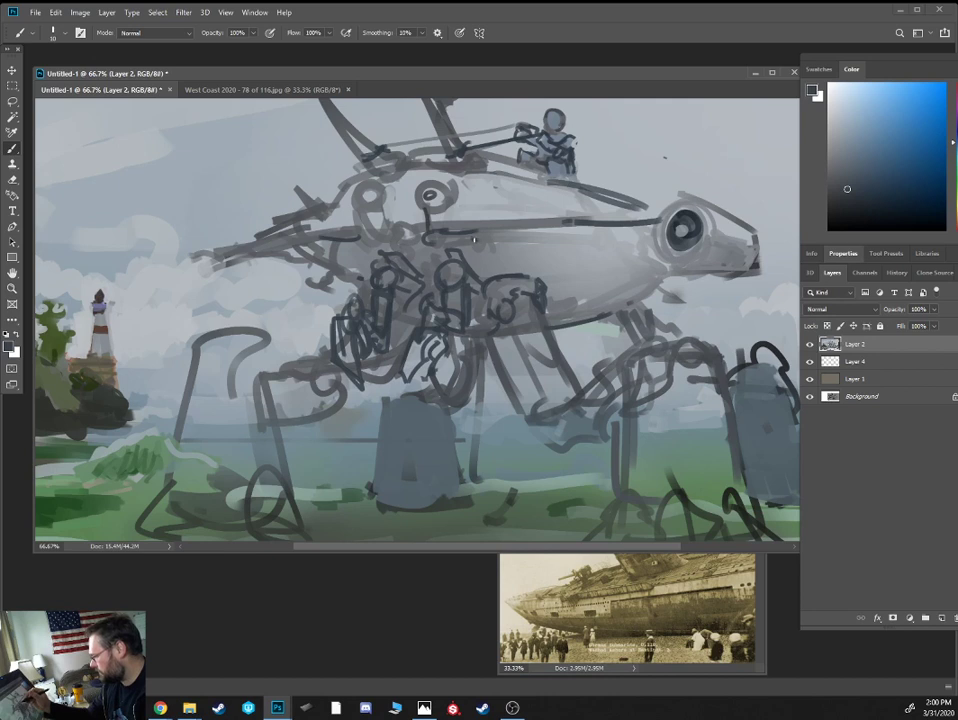
{"action": "mouse_move", "coordinate": [705, 229]}
{"action": "left_mouse_down"}
{"action": "mouse_move", "coordinate": [660, 232]}
{"action": "mouse_move", "coordinate": [723, 268]}
{"action": "left_mouse_up"}
{"action": "left_click_drag", "start_coordinate": [718, 208], "coordinate": [762, 260]}
{"action": "left_click_drag", "start_coordinate": [686, 265], "coordinate": [758, 272]}
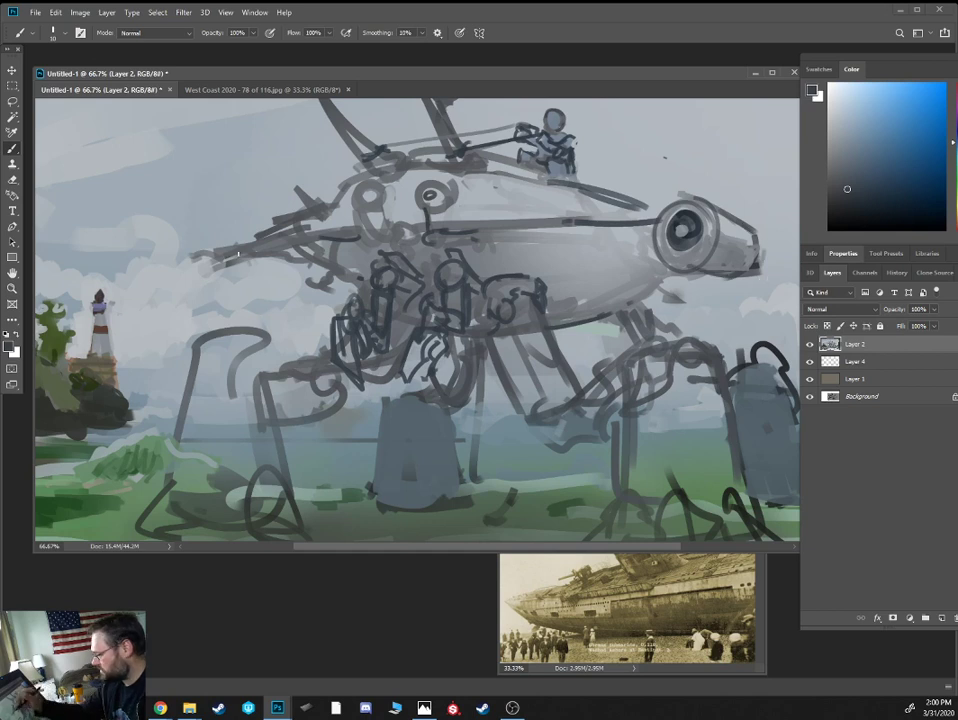
Sketch a cylindrical pod with a round end cap around the walker's tail
{"action": "mouse_move", "coordinate": [193, 248]}
{"action": "left_mouse_down"}
{"action": "mouse_move", "coordinate": [173, 282]}
{"action": "mouse_move", "coordinate": [168, 243]}
{"action": "left_mouse_up"}
{"action": "mouse_move", "coordinate": [182, 276]}
{"action": "left_mouse_down"}
{"action": "mouse_move", "coordinate": [230, 285]}
{"action": "mouse_move", "coordinate": [252, 265]}
{"action": "left_mouse_up"}
{"action": "left_click_drag", "start_coordinate": [187, 236], "coordinate": [236, 247]}
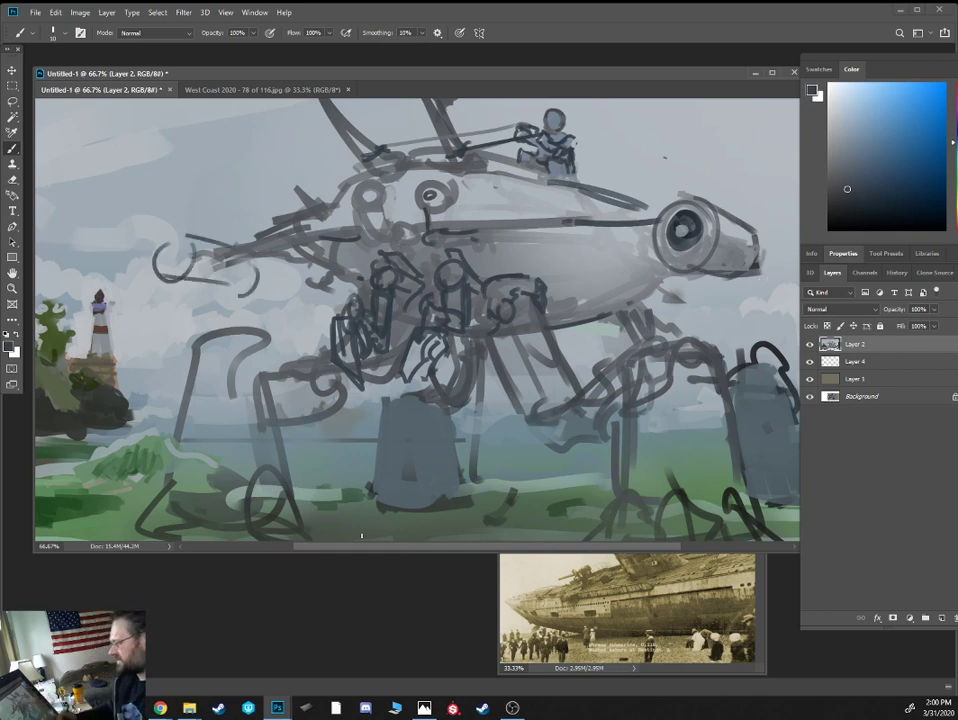
{"action": "key", "text": "ctrl+minus"}
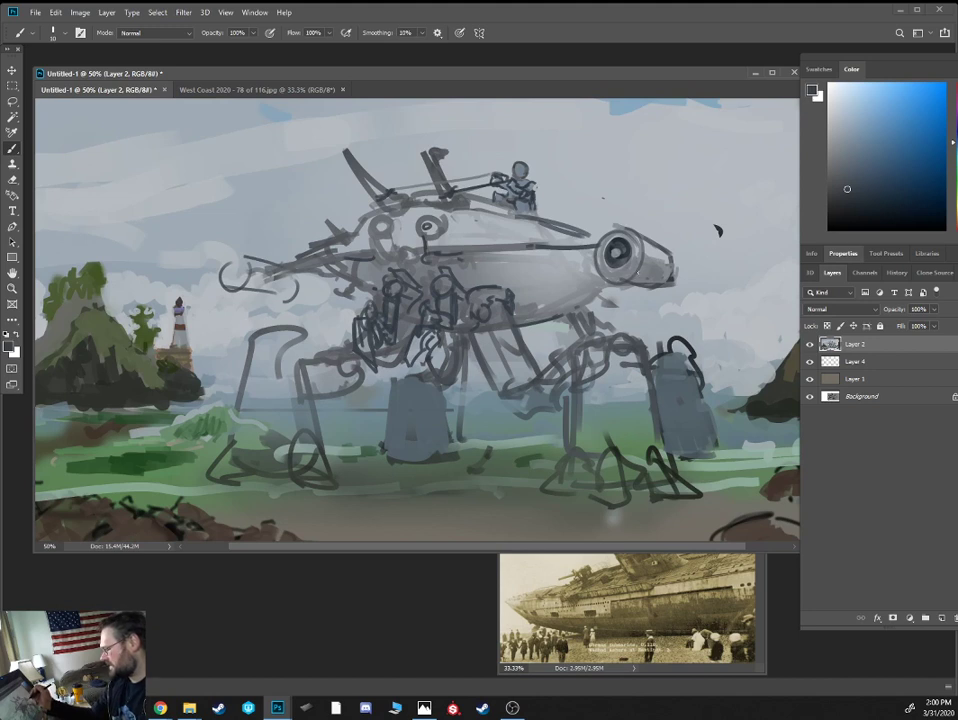
{"action": "mouse_move", "coordinate": [244, 287]}
{"action": "left_mouse_down"}
{"action": "mouse_move", "coordinate": [294, 301]}
{"action": "mouse_move", "coordinate": [289, 278]}
{"action": "mouse_move", "coordinate": [342, 264]}
{"action": "left_mouse_up"}
{"action": "mouse_move", "coordinate": [259, 258]}
{"action": "left_mouse_down"}
{"action": "mouse_move", "coordinate": [318, 264]}
{"action": "mouse_move", "coordinate": [222, 273]}
{"action": "left_mouse_up"}
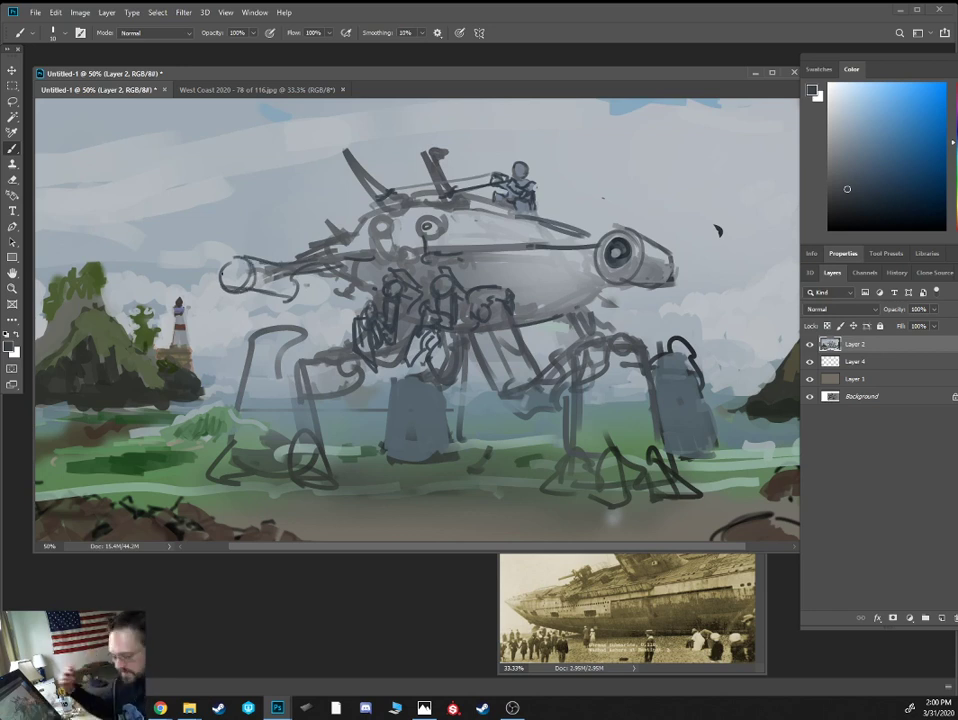
Sample the light cloud grey and paint out the cylindrical pod and the tip of the tail
{"action": "key", "text": "e"}
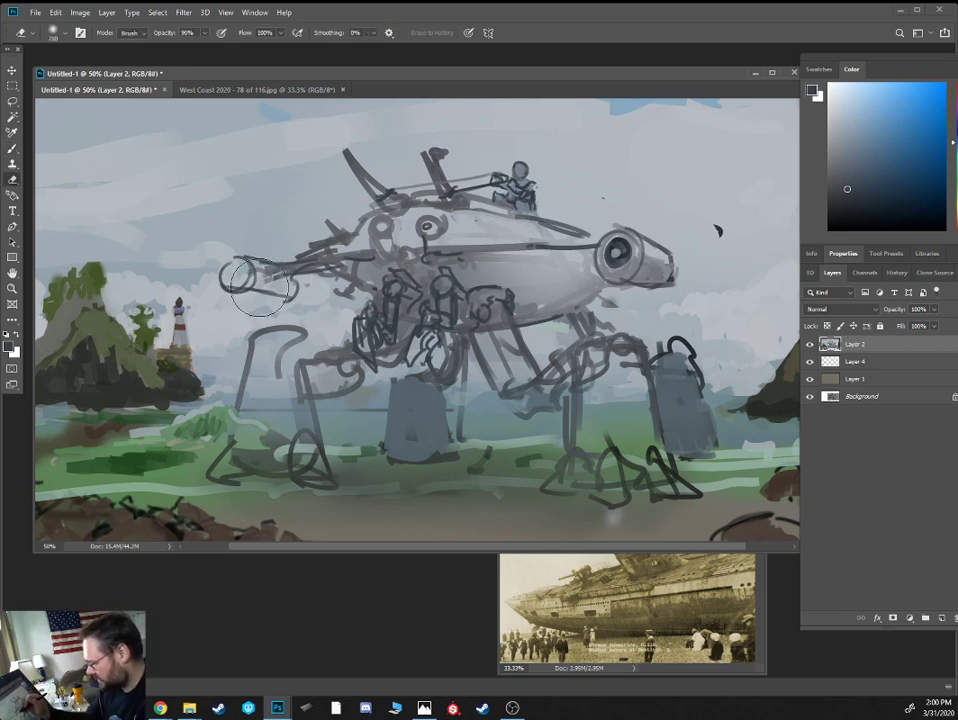
{"action": "key", "text": "b"}
{"action": "left_click", "coordinate": [244, 244], "text": "alt"}
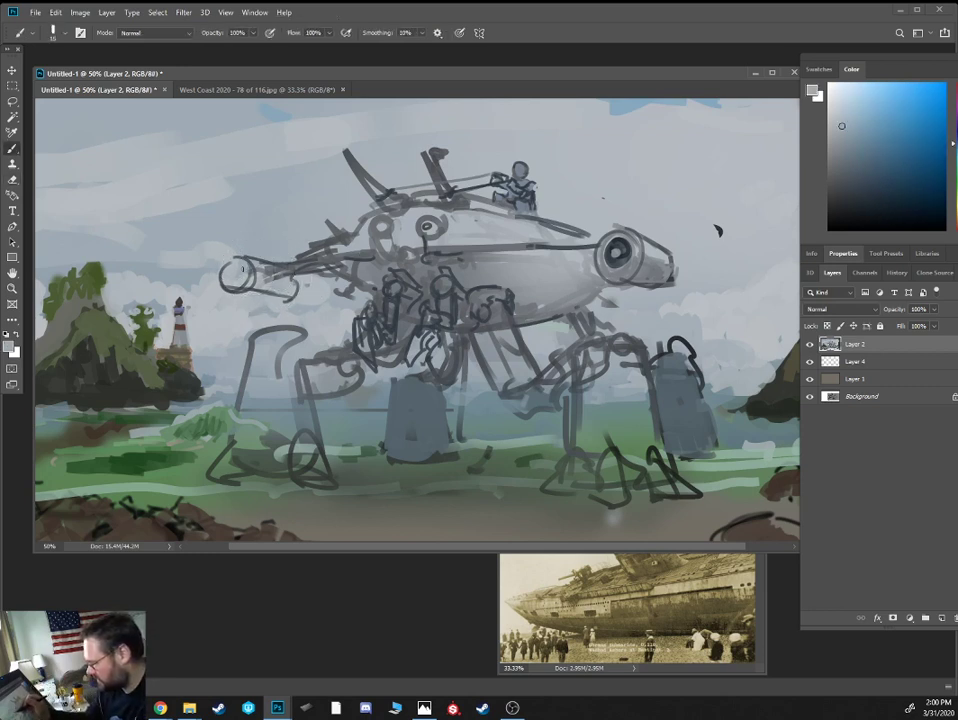
{"action": "left_click_drag", "start_coordinate": [236, 265], "coordinate": [258, 260]}
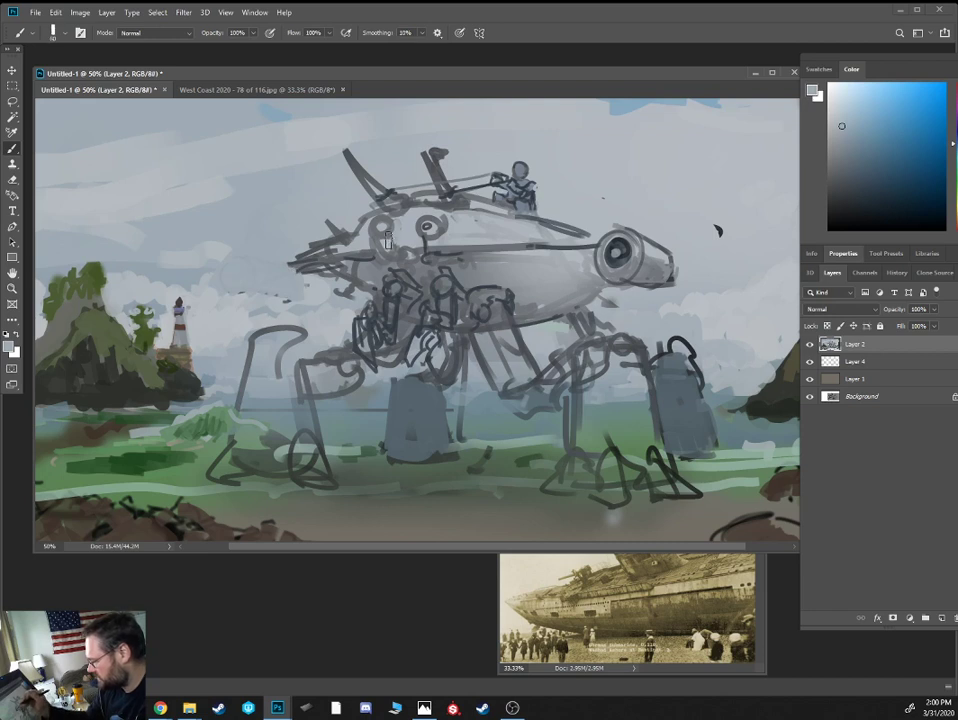
Sample hull greys and sketch a thin jointed arm extending backward above the tail with a smaller brush
{"action": "left_click", "coordinate": [343, 251], "text": "alt"}
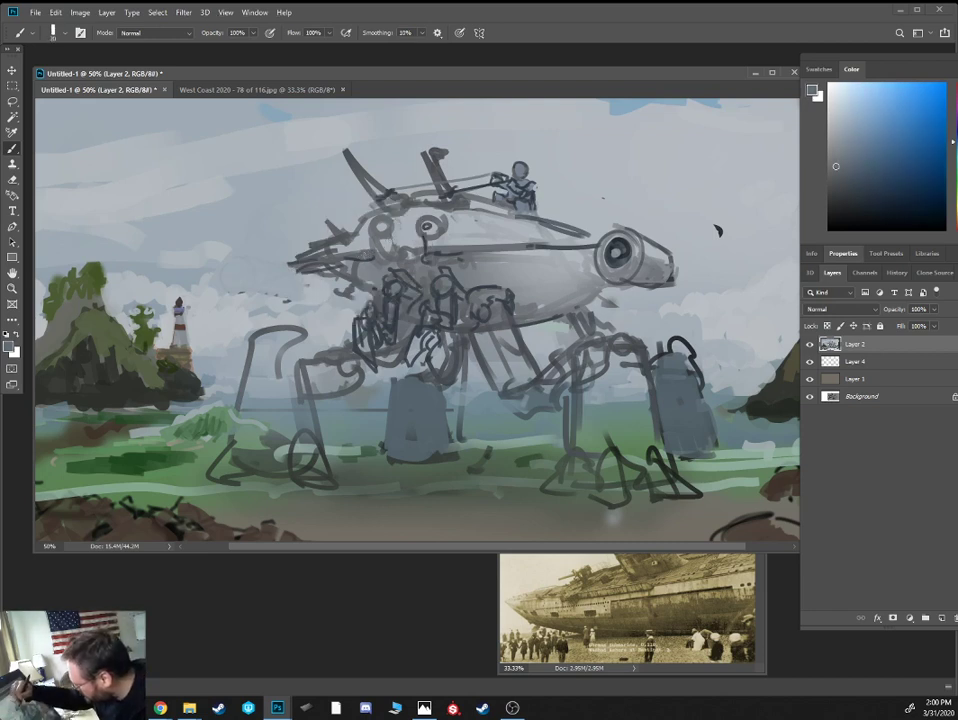
{"action": "key", "text": "bracketleft"}
{"action": "left_click", "coordinate": [363, 256], "text": "alt"}
{"action": "key", "text": "bracketleft"}
{"action": "mouse_move", "coordinate": [250, 232]}
{"action": "left_mouse_down"}
{"action": "mouse_move", "coordinate": [298, 243]}
{"action": "mouse_move", "coordinate": [235, 235]}
{"action": "mouse_move", "coordinate": [284, 223]}
{"action": "mouse_move", "coordinate": [288, 235]}
{"action": "mouse_move", "coordinate": [323, 240]}
{"action": "left_mouse_up"}
{"action": "key", "text": "bracketleft"}
{"action": "mouse_move", "coordinate": [292, 230]}
{"action": "left_mouse_down"}
{"action": "mouse_move", "coordinate": [309, 244]}
{"action": "mouse_move", "coordinate": [377, 254]}
{"action": "left_mouse_up"}
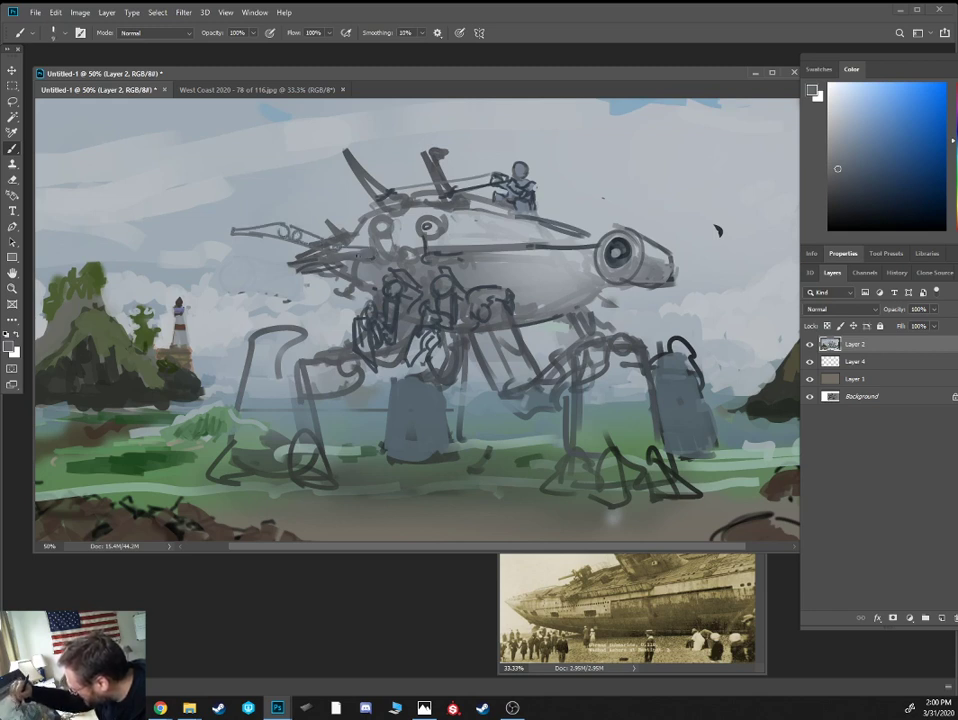
Pick a darker grey and reinforce the rear arm's segments and joints up to its attachment on the hull
{"action": "left_click", "coordinate": [846, 193]}
{"action": "mouse_move", "coordinate": [295, 234]}
{"action": "left_mouse_down"}
{"action": "mouse_move", "coordinate": [226, 231]}
{"action": "mouse_move", "coordinate": [271, 226]}
{"action": "mouse_move", "coordinate": [235, 234]}
{"action": "mouse_move", "coordinate": [330, 254]}
{"action": "left_mouse_up"}
{"action": "mouse_move", "coordinate": [297, 227]}
{"action": "left_mouse_down"}
{"action": "mouse_move", "coordinate": [335, 245]}
{"action": "mouse_move", "coordinate": [329, 254]}
{"action": "mouse_move", "coordinate": [366, 260]}
{"action": "left_mouse_up"}
{"action": "left_click_drag", "start_coordinate": [338, 245], "coordinate": [373, 250]}
{"action": "mouse_move", "coordinate": [373, 250]}
{"action": "left_mouse_down"}
{"action": "mouse_move", "coordinate": [370, 260]}
{"action": "mouse_move", "coordinate": [376, 252]}
{"action": "left_mouse_up"}
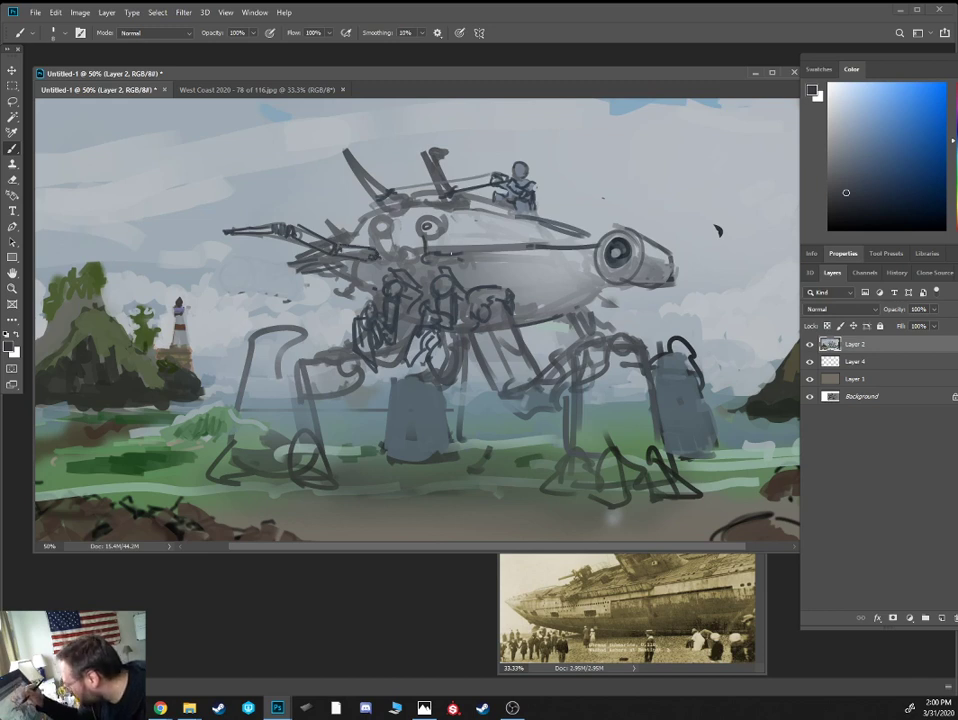
Sketch a matching folded arm along the hull's near side, then sample light grey and enlarge the brush to 20
{"action": "mouse_move", "coordinate": [451, 254]}
{"action": "left_mouse_down"}
{"action": "mouse_move", "coordinate": [455, 264]}
{"action": "mouse_move", "coordinate": [476, 248]}
{"action": "mouse_move", "coordinate": [467, 247]}
{"action": "mouse_move", "coordinate": [495, 248]}
{"action": "left_mouse_up"}
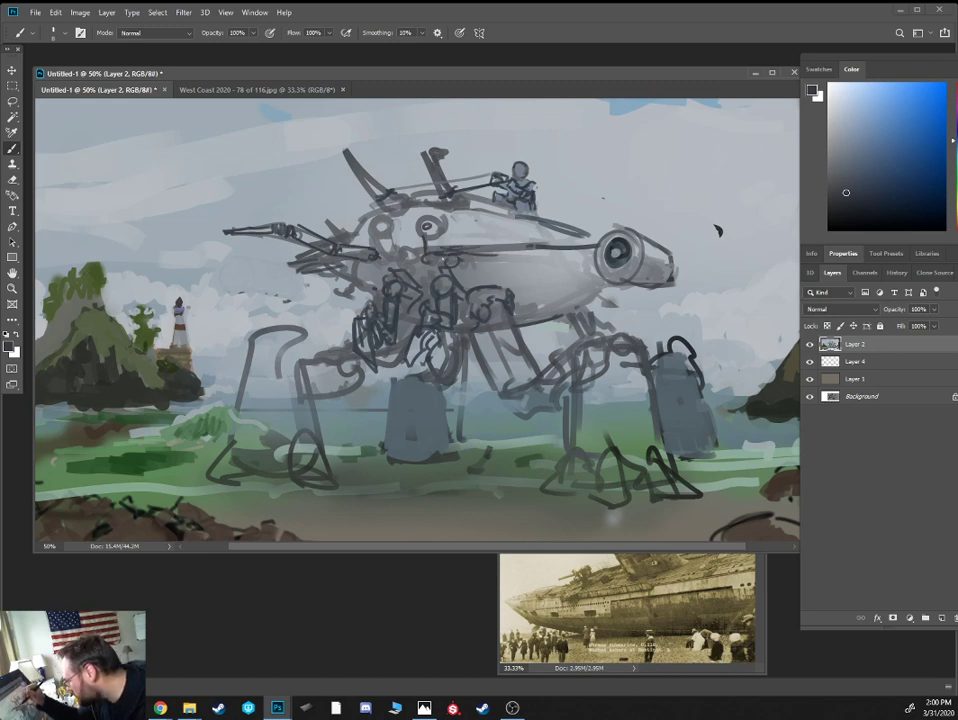
{"action": "mouse_move", "coordinate": [332, 199]}
{"action": "left_mouse_down"}
{"action": "mouse_move", "coordinate": [374, 197]}
{"action": "mouse_move", "coordinate": [417, 168]}
{"action": "left_mouse_up"}
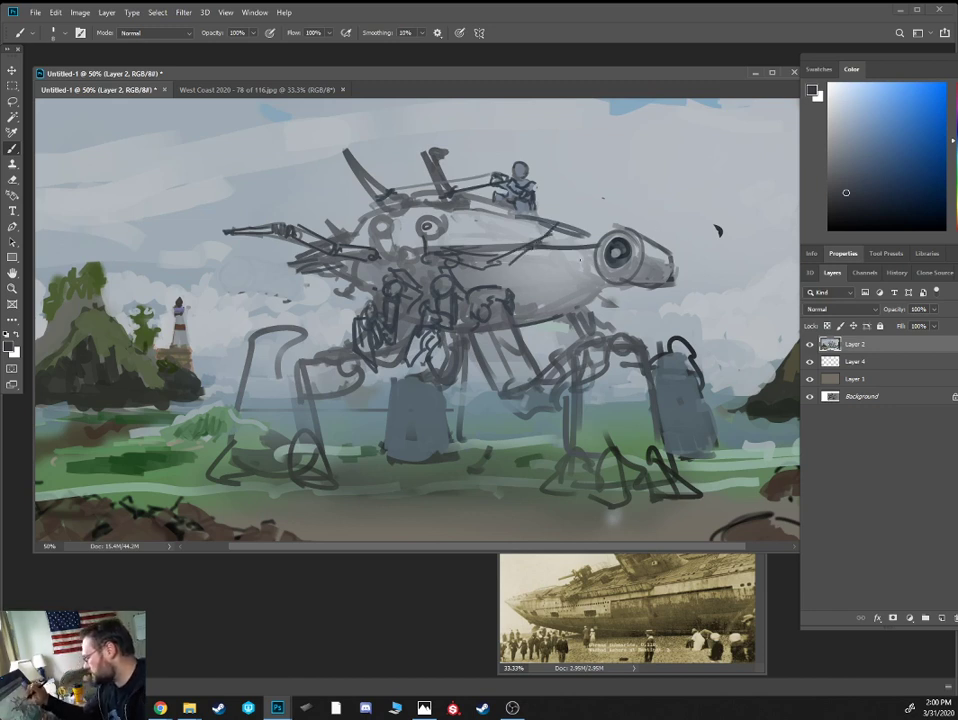
{"action": "left_click", "coordinate": [573, 265], "text": "alt"}
{"action": "key", "text": "bracketright"}
{"action": "key", "text": "bracketright"}
{"action": "key", "text": "bracketright"}
{"action": "key", "text": "bracketright"}
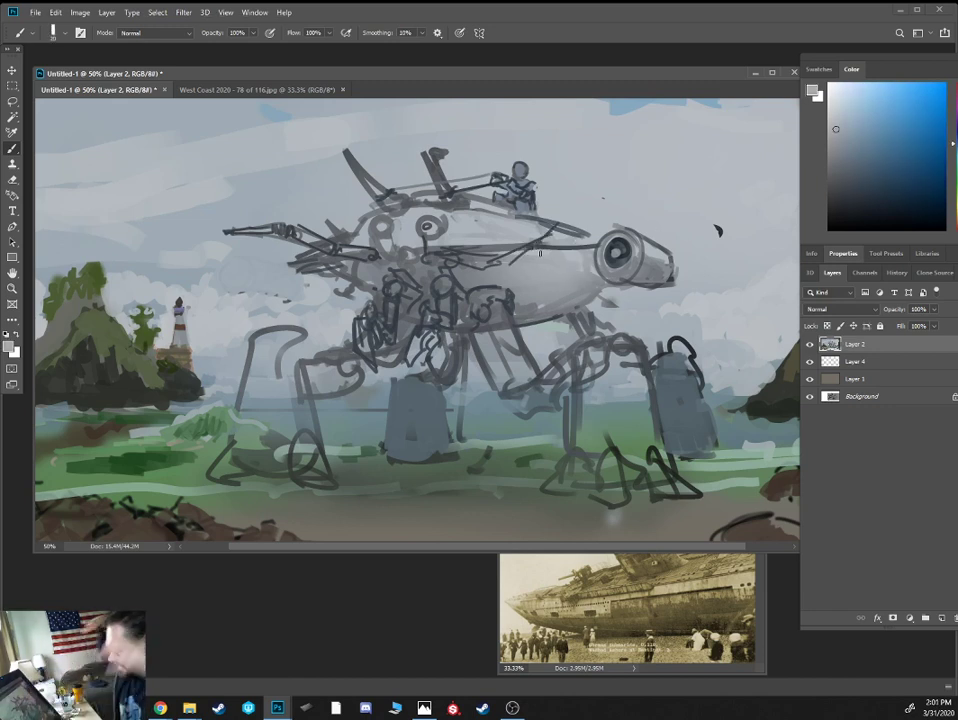
Rework the dark seam line toward the nose and paint over the nose's lens and snout in light grey
{"action": "left_click", "coordinate": [588, 268], "text": "alt"}
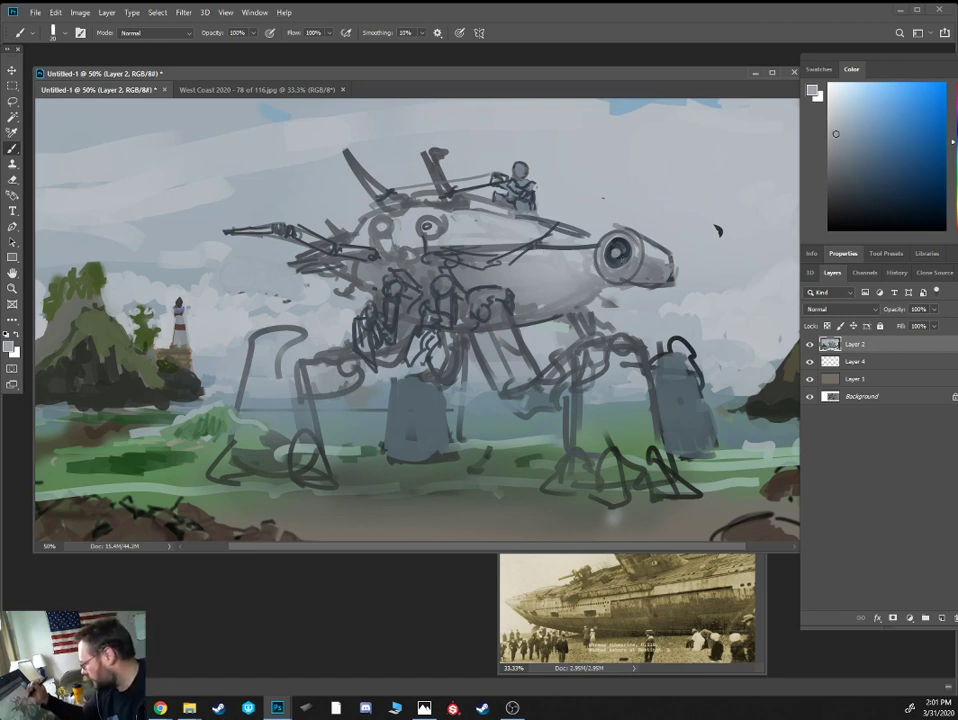
{"action": "left_click", "coordinate": [572, 247], "text": "alt"}
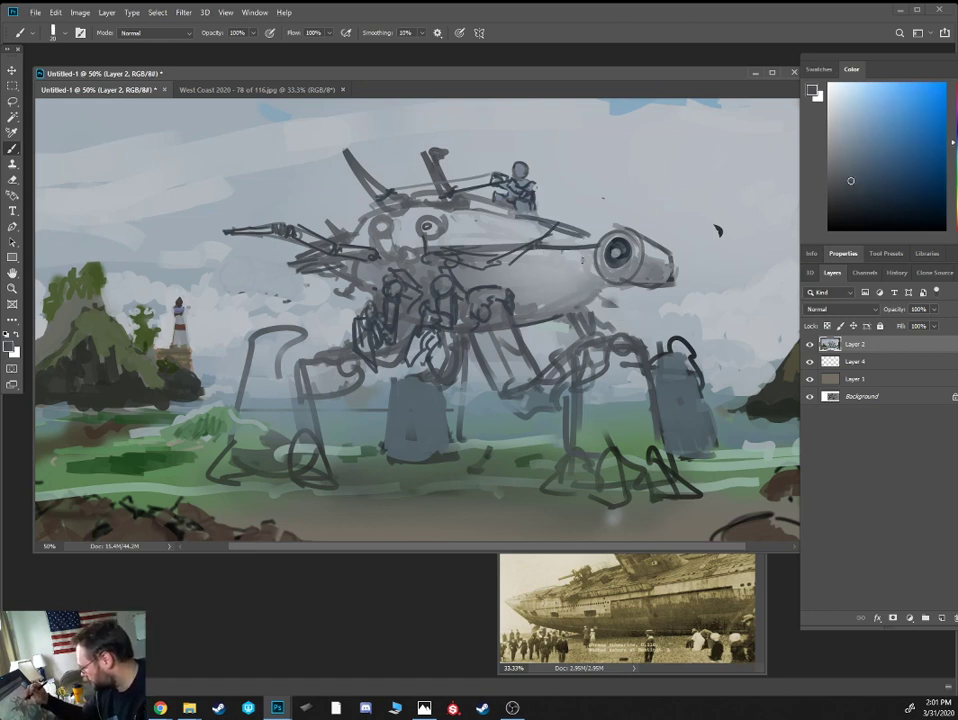
{"action": "mouse_move", "coordinate": [565, 251]}
{"action": "left_mouse_down"}
{"action": "mouse_move", "coordinate": [628, 281]}
{"action": "mouse_move", "coordinate": [609, 243]}
{"action": "mouse_move", "coordinate": [656, 272]}
{"action": "mouse_move", "coordinate": [664, 256]}
{"action": "mouse_move", "coordinate": [641, 257]}
{"action": "left_mouse_up"}
{"action": "left_click", "coordinate": [668, 235], "text": "alt"}
{"action": "key", "text": "bracketright"}
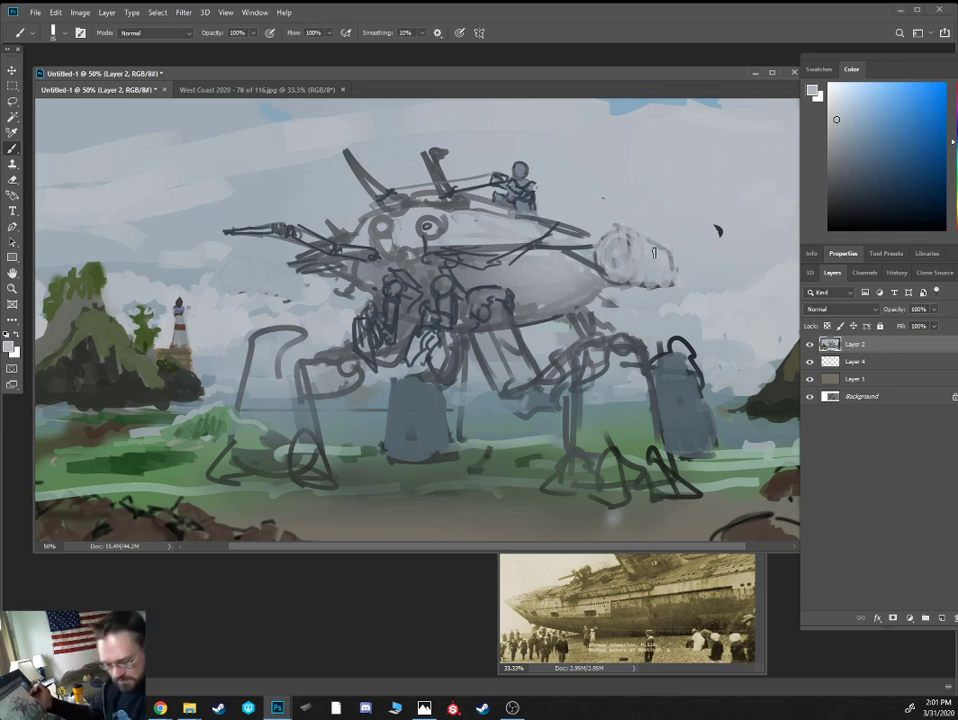
Duplicate the light grey nose cylinder up and toward the hull, then paint out the leftover original with sampled light grey
{"action": "key", "text": "l"}
{"action": "mouse_move", "coordinate": [605, 222]}
{"action": "left_mouse_down"}
{"action": "mouse_move", "coordinate": [625, 292]}
{"action": "mouse_move", "coordinate": [700, 185]}
{"action": "mouse_move", "coordinate": [605, 222]}
{"action": "left_mouse_up"}
{"action": "key", "text": "v"}
{"action": "left_click_drag", "start_coordinate": [667, 280], "coordinate": [643, 238]}
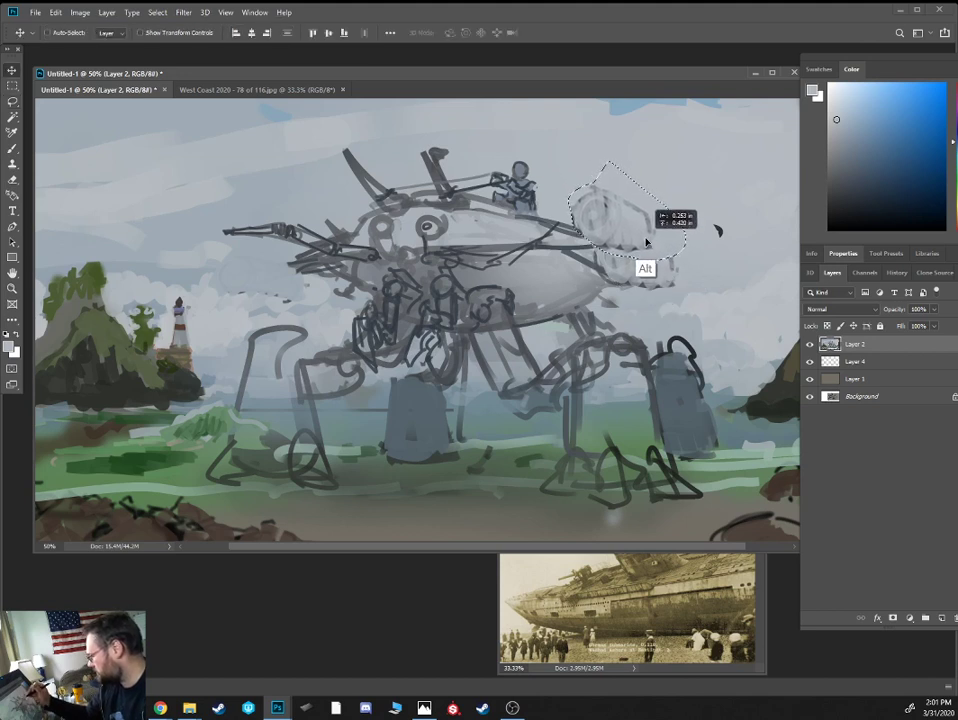
{"action": "key", "text": "ctrl+d"}
{"action": "key", "text": "b"}
{"action": "left_click", "coordinate": [667, 247], "text": "alt"}
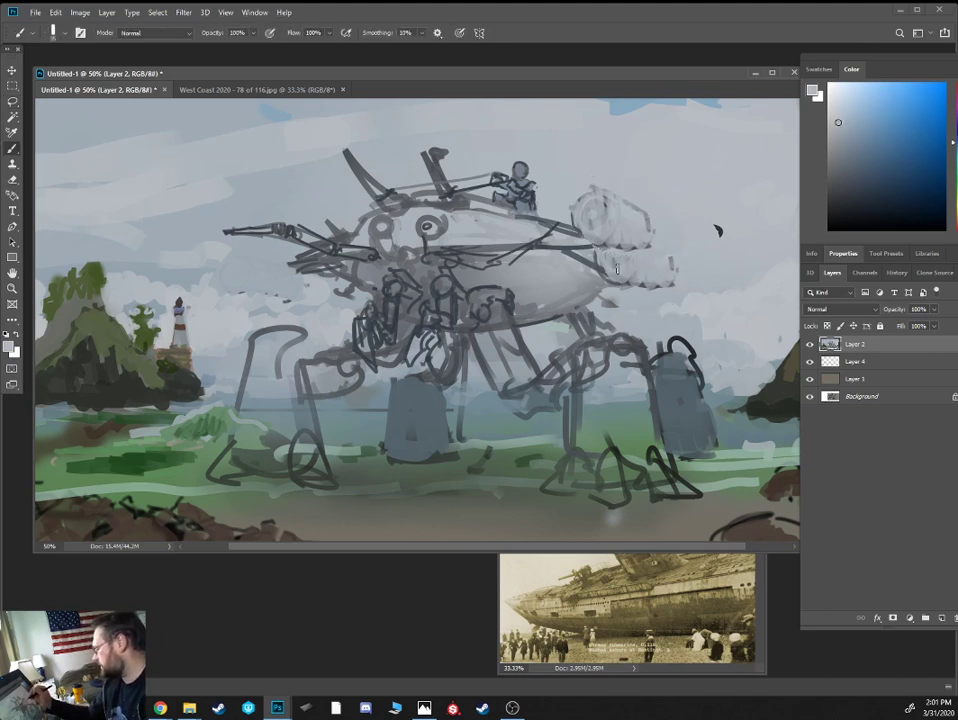
{"action": "mouse_move", "coordinate": [655, 262]}
{"action": "left_mouse_down"}
{"action": "mouse_move", "coordinate": [625, 258]}
{"action": "mouse_move", "coordinate": [642, 274]}
{"action": "mouse_move", "coordinate": [629, 282]}
{"action": "left_mouse_up"}
{"action": "key", "text": "bracketright"}
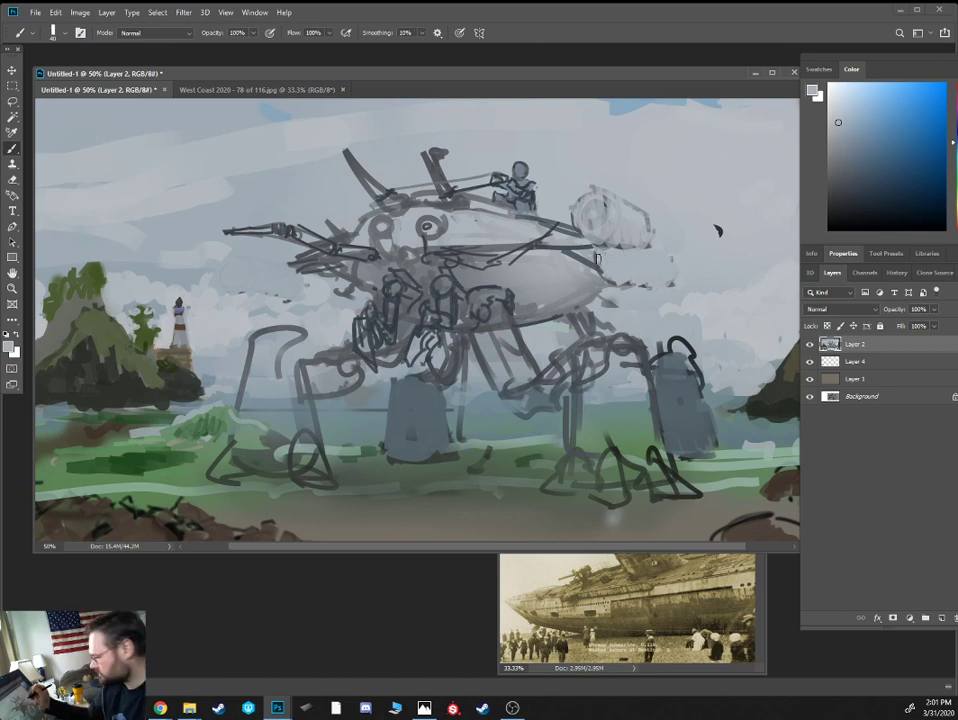
Sample sky and hull greys and cover the old seam lines at the nose, adding a dark patch beneath the cylinder
{"action": "left_click", "coordinate": [590, 261], "text": "alt"}
{"action": "mouse_move", "coordinate": [584, 254]}
{"action": "left_mouse_down"}
{"action": "mouse_move", "coordinate": [617, 253]}
{"action": "mouse_move", "coordinate": [565, 255]}
{"action": "mouse_move", "coordinate": [566, 231]}
{"action": "mouse_move", "coordinate": [552, 229]}
{"action": "left_mouse_up"}
{"action": "left_click", "coordinate": [553, 207], "text": "alt"}
{"action": "left_click", "coordinate": [589, 262], "text": "alt"}
{"action": "key", "text": "bracketleft"}
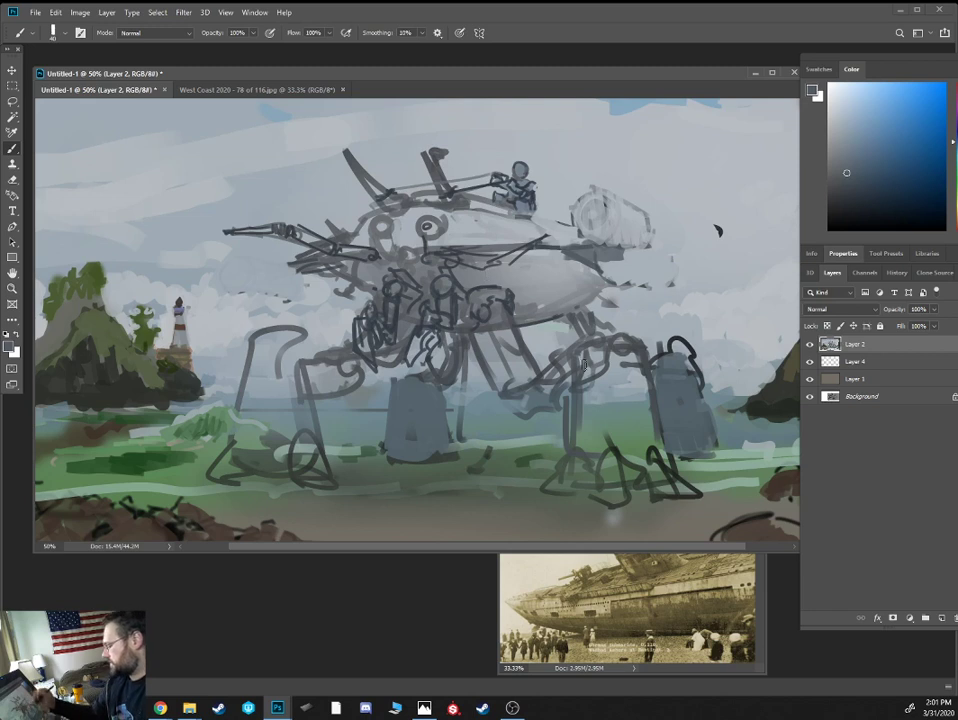
Sample a dark green-grey, lower the brush opacity to 30% and shade the hull's lower side with a larger brush
{"action": "left_click", "coordinate": [480, 471], "text": "alt"}
{"action": "mouse_move", "coordinate": [528, 291]}
{"action": "left_mouse_down"}
{"action": "mouse_move", "coordinate": [529, 303]}
{"action": "mouse_move", "coordinate": [547, 304]}
{"action": "left_mouse_up"}
{"action": "left_click_drag", "start_coordinate": [558, 303], "coordinate": [527, 314]}
{"action": "key", "text": "3"}
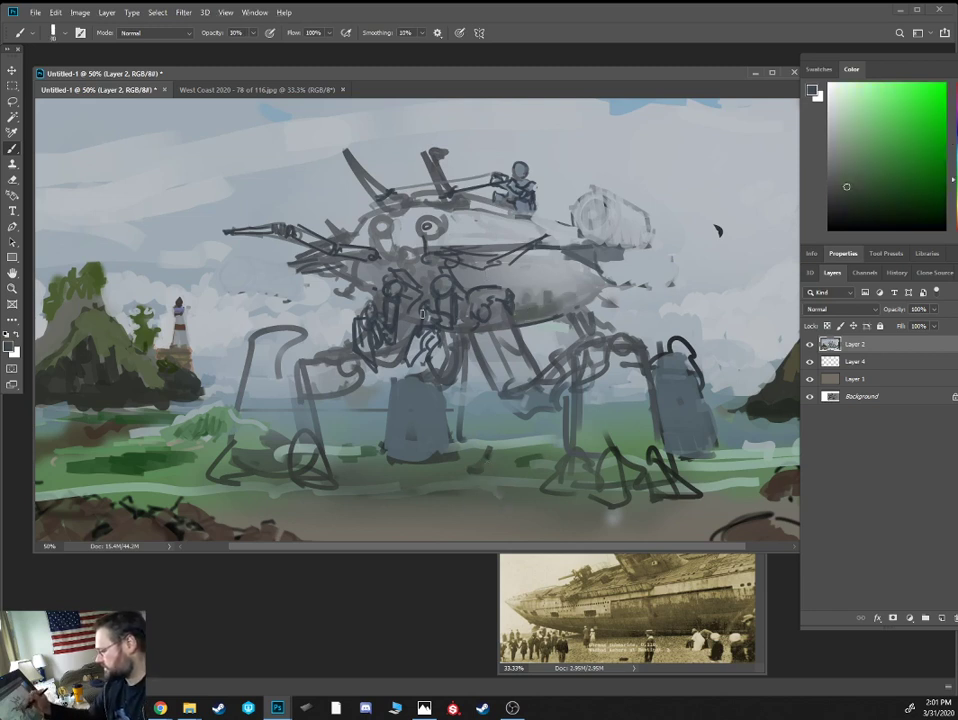
{"action": "key", "text": "bracketright"}
{"action": "key", "text": "bracketright"}
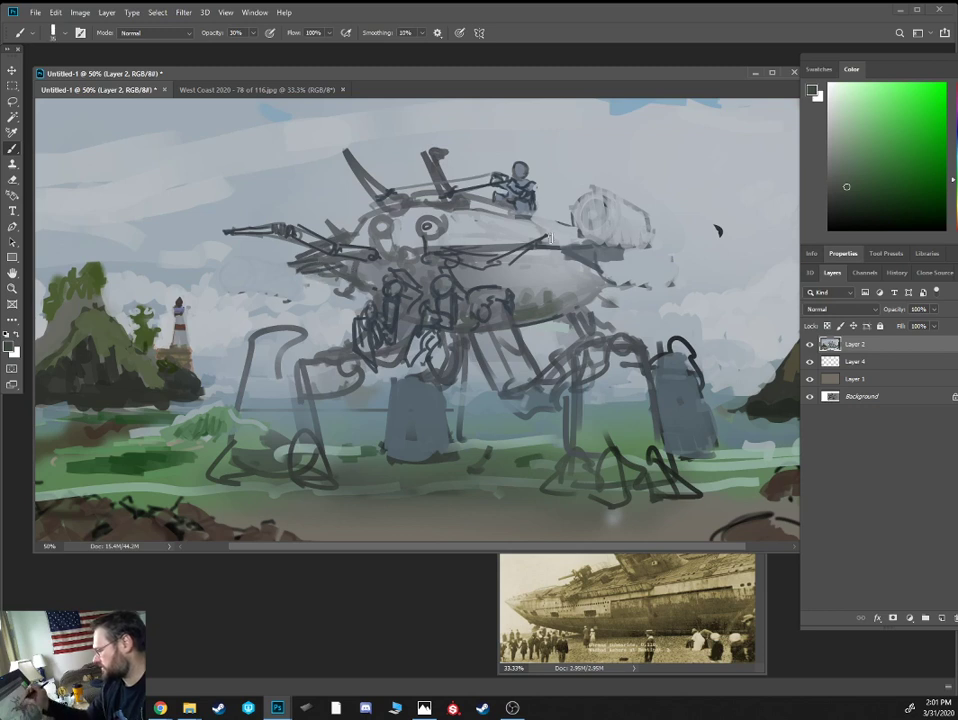
{"action": "mouse_move", "coordinate": [467, 276]}
{"action": "left_mouse_down"}
{"action": "mouse_move", "coordinate": [549, 298]}
{"action": "mouse_move", "coordinate": [569, 283]}
{"action": "mouse_move", "coordinate": [606, 285]}
{"action": "mouse_move", "coordinate": [563, 262]}
{"action": "mouse_move", "coordinate": [517, 281]}
{"action": "mouse_move", "coordinate": [453, 275]}
{"action": "left_mouse_up"}
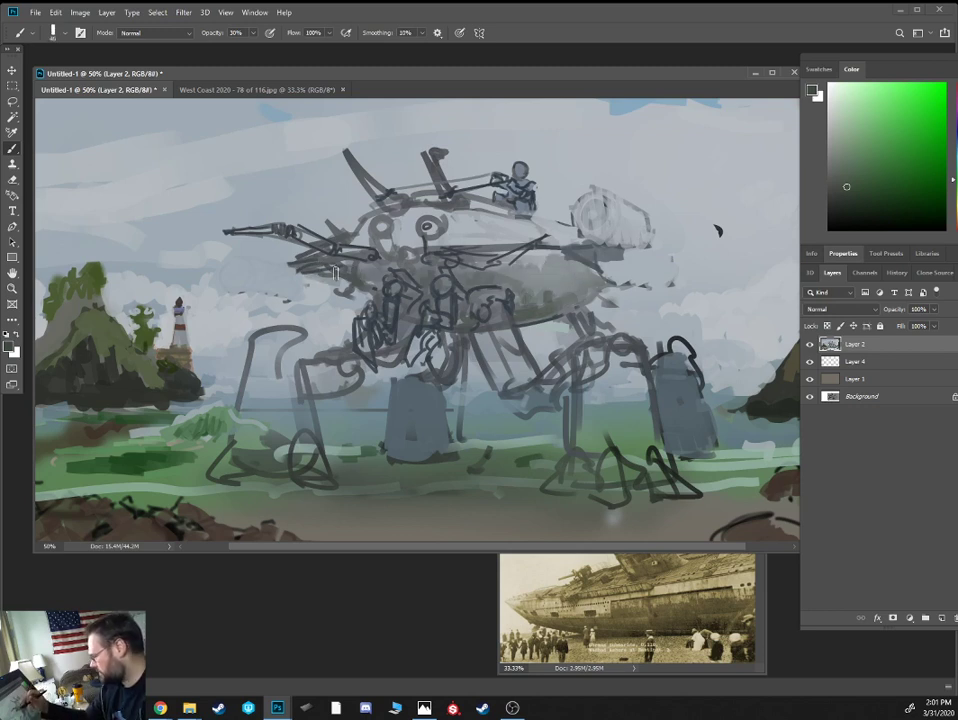
Sample mid grey, restore the brush opacity to 100% and refine the dark wedge beneath the nose cylinder with a small brush
{"action": "left_click", "coordinate": [578, 218], "text": "alt"}
{"action": "key", "text": "0"}
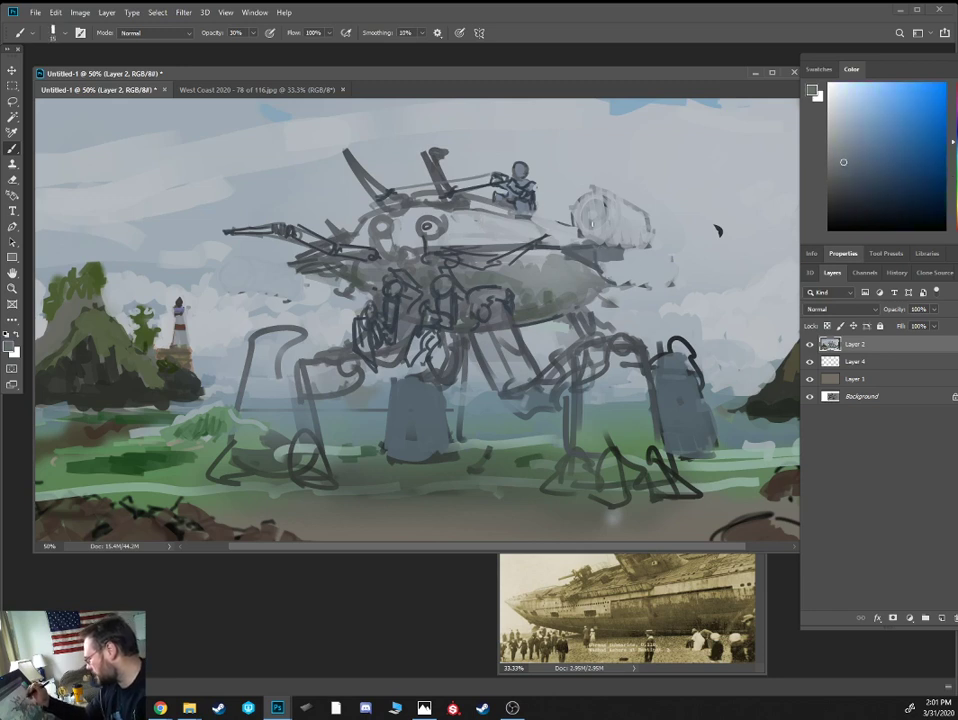
{"action": "left_click_drag", "start_coordinate": [446, 197], "coordinate": [453, 198]}
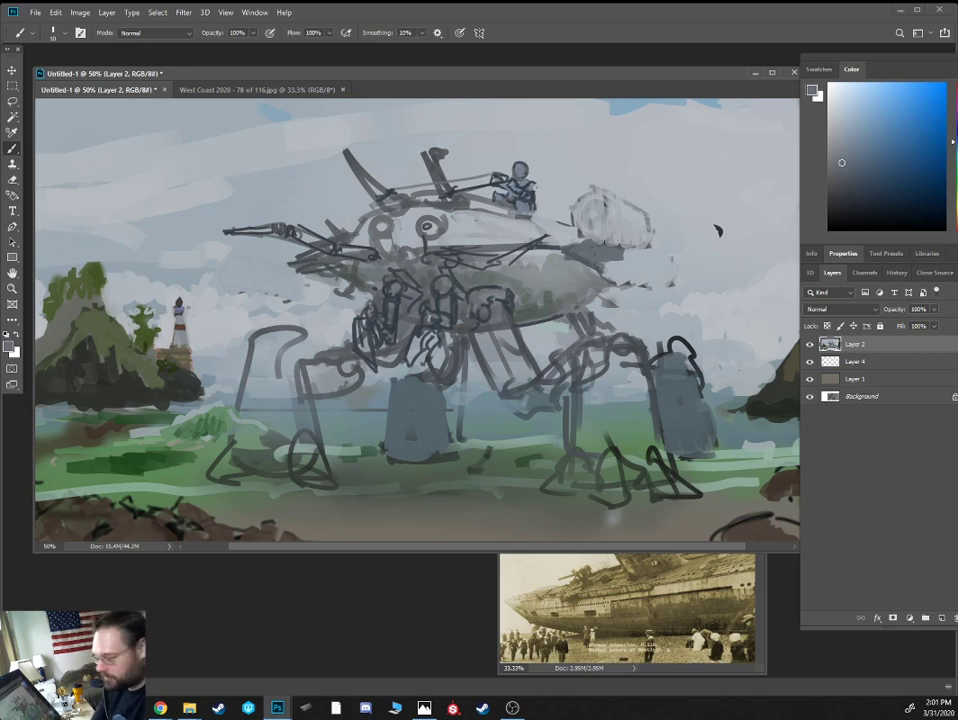
{"action": "key", "text": "bracketleft"}
{"action": "left_click", "coordinate": [606, 255], "text": "alt"}
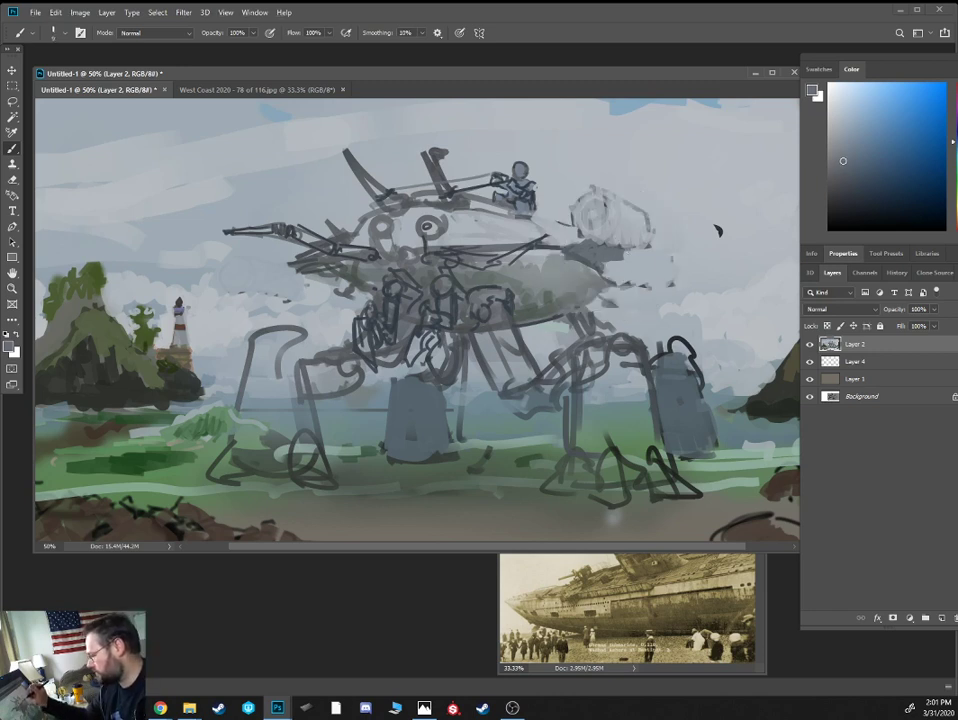
{"action": "left_click_drag", "start_coordinate": [467, 189], "coordinate": [478, 186]}
Redraw the hull's upper edge and its curved lower contour toward the nose in thin dark grey lines
{"action": "left_click", "coordinate": [612, 262], "text": "alt"}
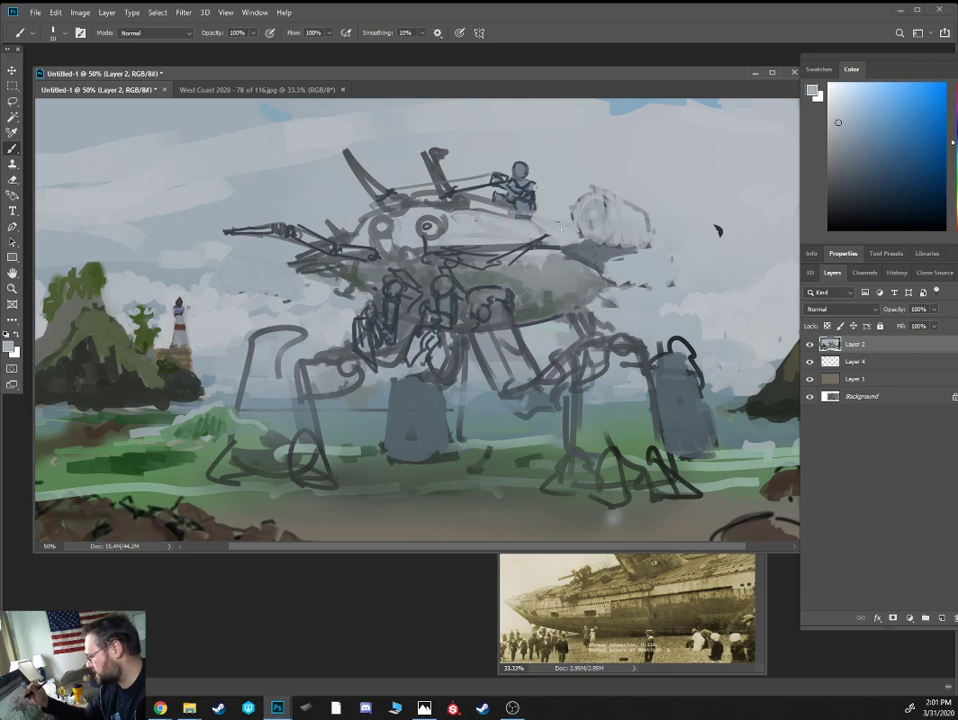
{"action": "left_click", "coordinate": [545, 233], "text": "alt"}
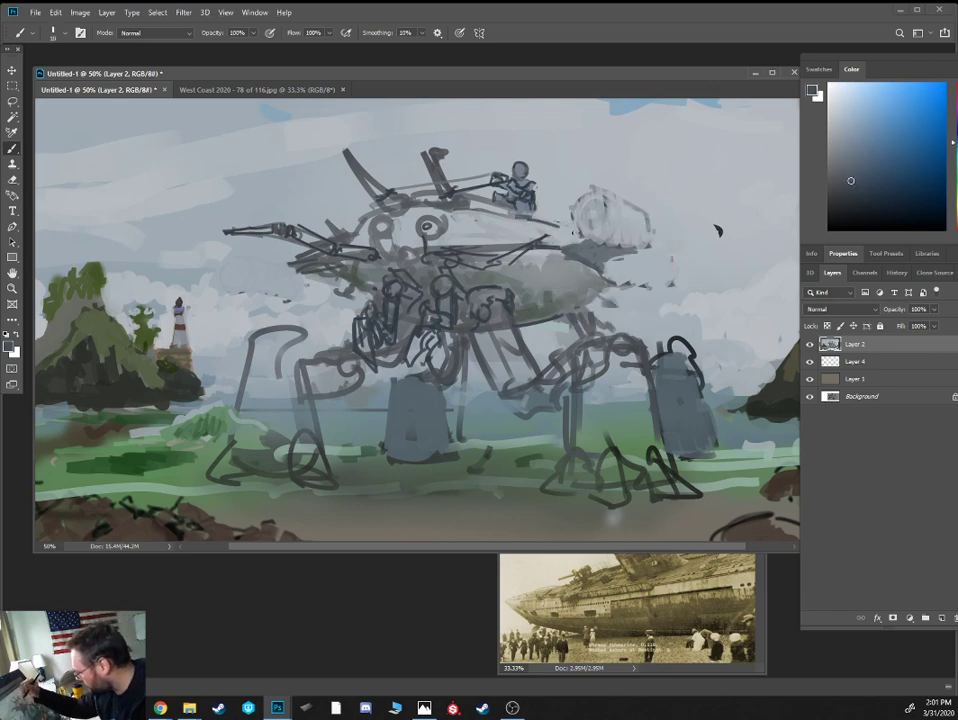
{"action": "key", "text": "["}
{"action": "left_click_drag", "start_coordinate": [573, 232], "coordinate": [467, 199]}
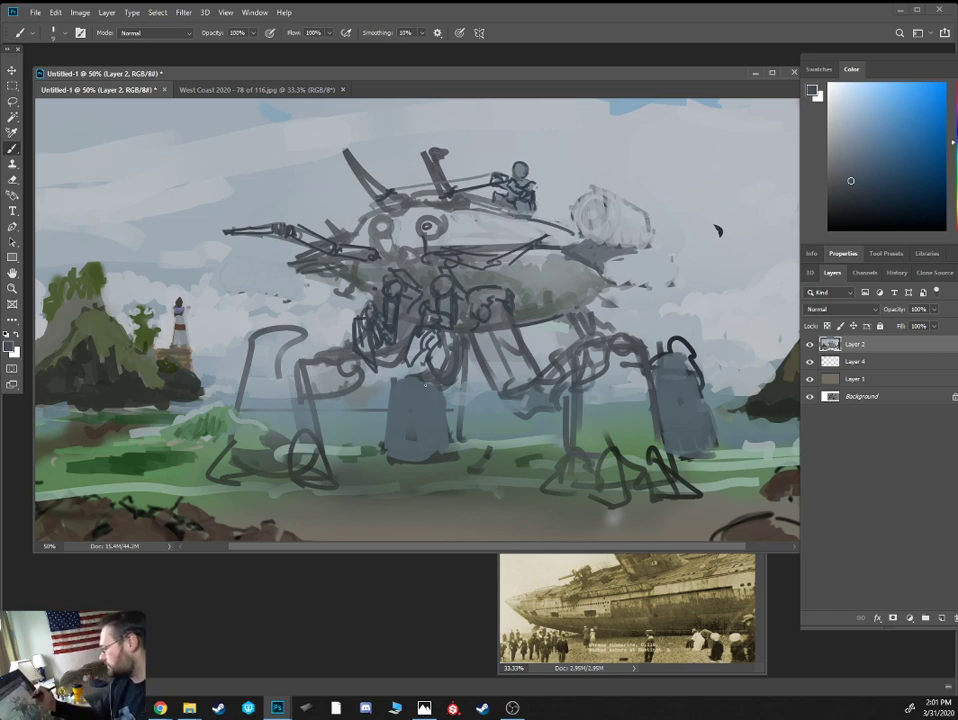
{"action": "left_click", "coordinate": [559, 315], "text": "alt"}
{"action": "left_click", "coordinate": [556, 315], "text": "alt"}
{"action": "mouse_move", "coordinate": [560, 317]}
{"action": "left_mouse_down"}
{"action": "mouse_move", "coordinate": [617, 279]}
{"action": "mouse_move", "coordinate": [597, 271]}
{"action": "left_mouse_up"}
{"action": "key", "text": "["}
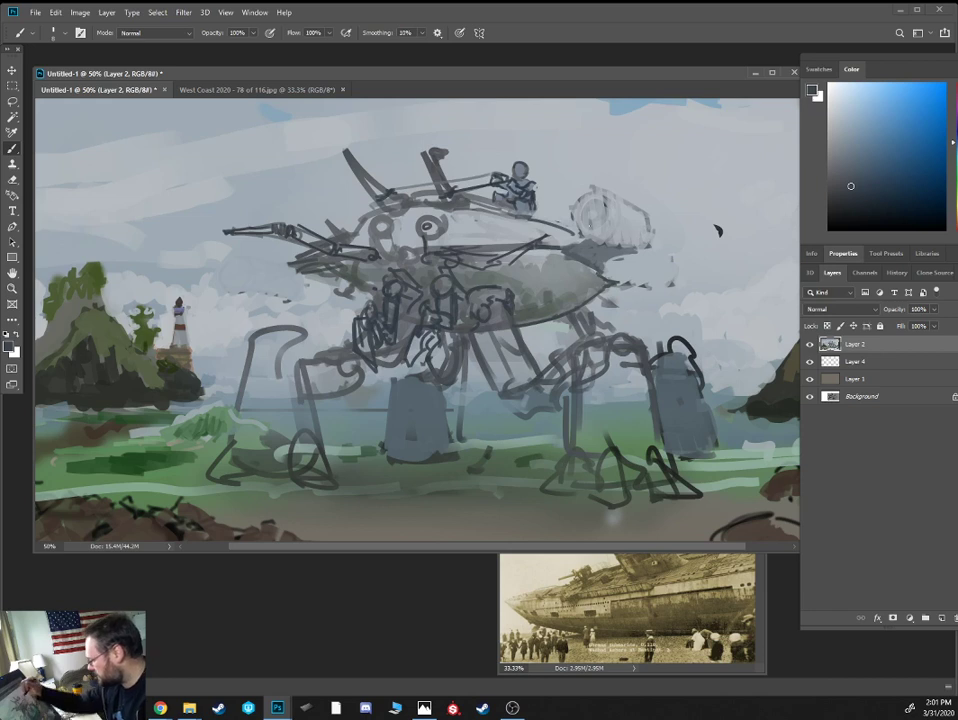
Sketch the near-side arm's segments, extend its tip past the hull's edge and add joint details below the eyes
{"action": "left_click_drag", "start_coordinate": [447, 204], "coordinate": [427, 187]}
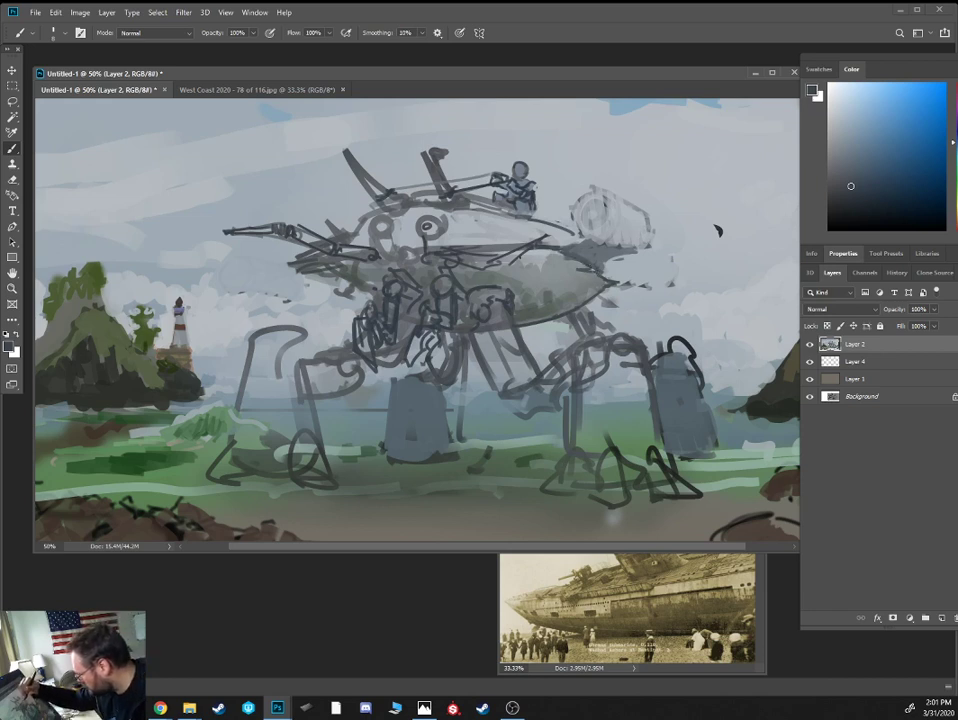
{"action": "left_click_drag", "start_coordinate": [367, 197], "coordinate": [382, 195]}
{"action": "key", "text": "]"}
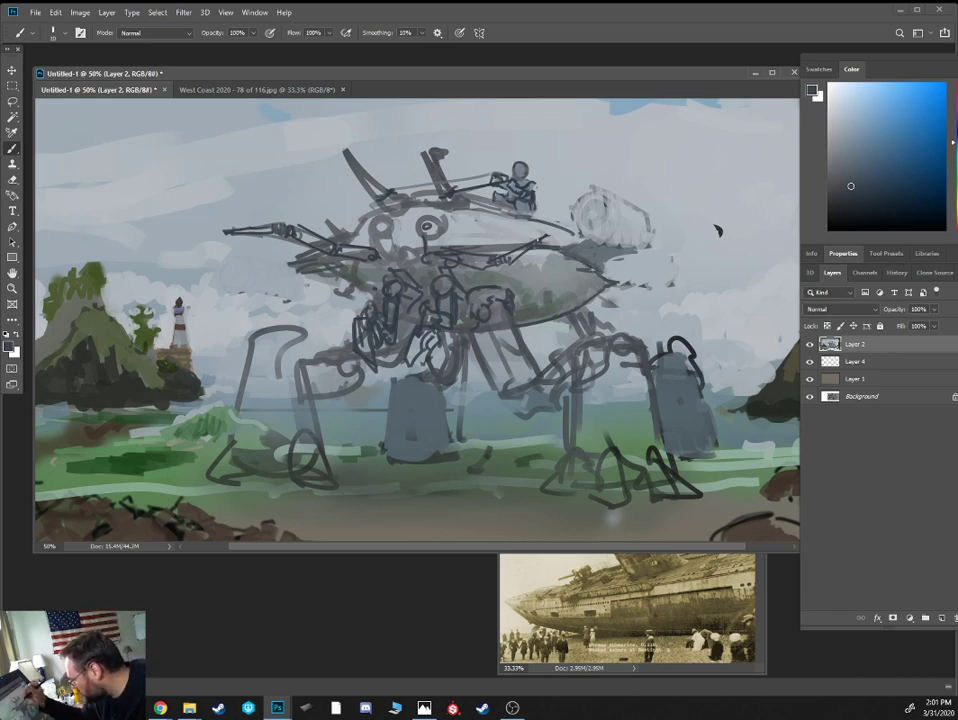
{"action": "left_click_drag", "start_coordinate": [540, 237], "coordinate": [570, 226]}
{"action": "left_click_drag", "start_coordinate": [543, 240], "coordinate": [572, 232]}
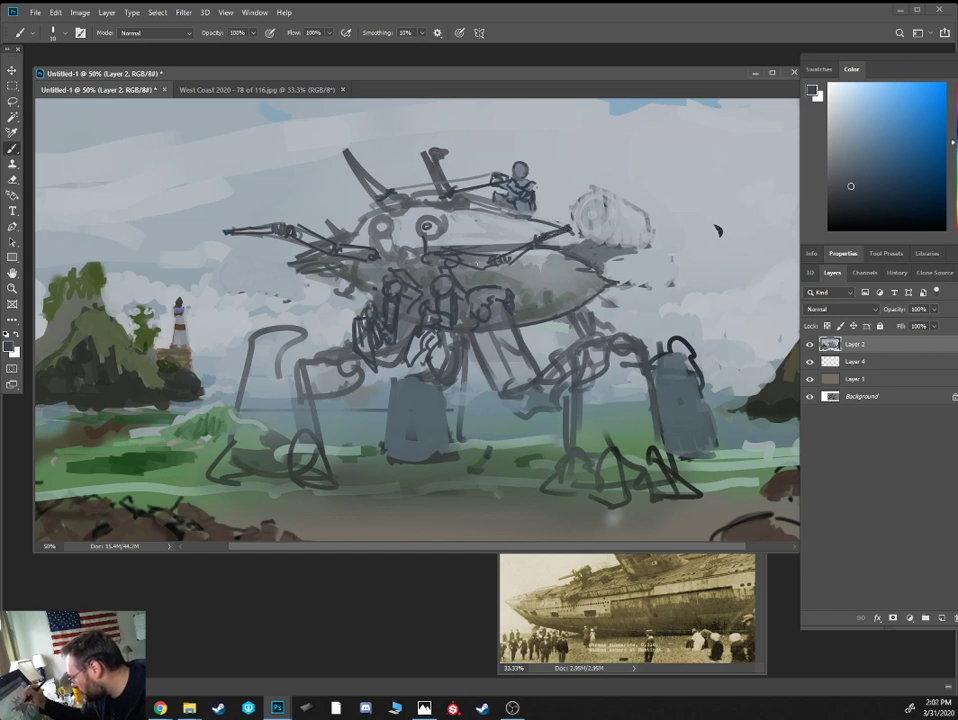
{"action": "mouse_move", "coordinate": [484, 256]}
{"action": "left_mouse_down"}
{"action": "mouse_move", "coordinate": [486, 268]}
{"action": "mouse_move", "coordinate": [447, 256]}
{"action": "mouse_move", "coordinate": [402, 277]}
{"action": "mouse_move", "coordinate": [381, 264]}
{"action": "mouse_move", "coordinate": [382, 253]}
{"action": "left_mouse_up"}
{"action": "left_click_drag", "start_coordinate": [300, 196], "coordinate": [316, 207]}
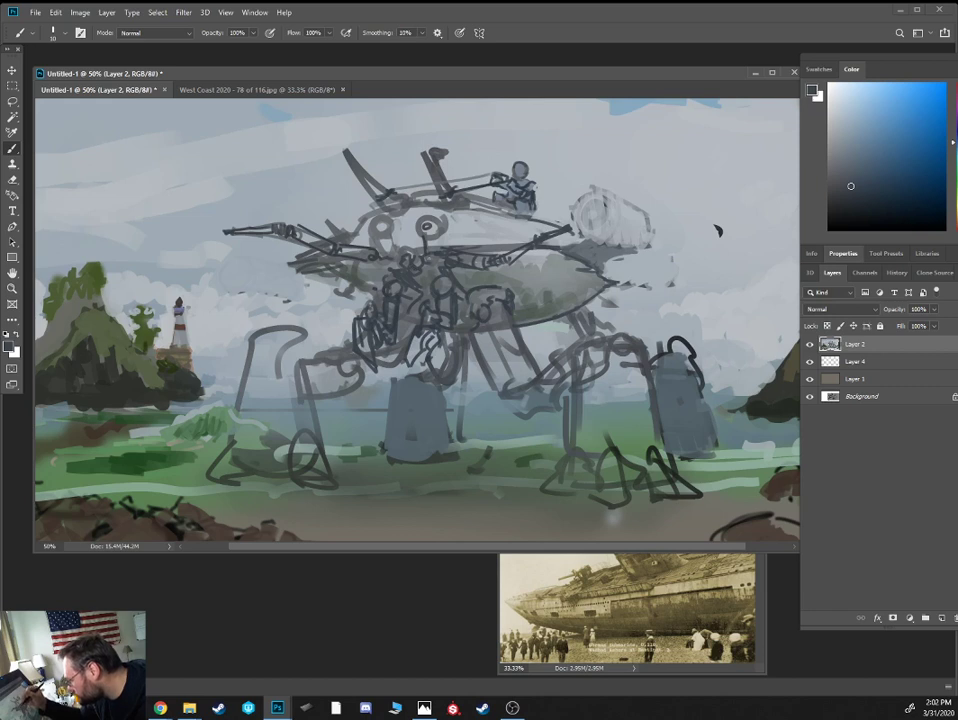
Pick a darker grey and draw the round joints and two stalked eyes with black pupils on the hull's front
{"action": "left_click", "coordinate": [862, 200]}
{"action": "key", "text": "["}
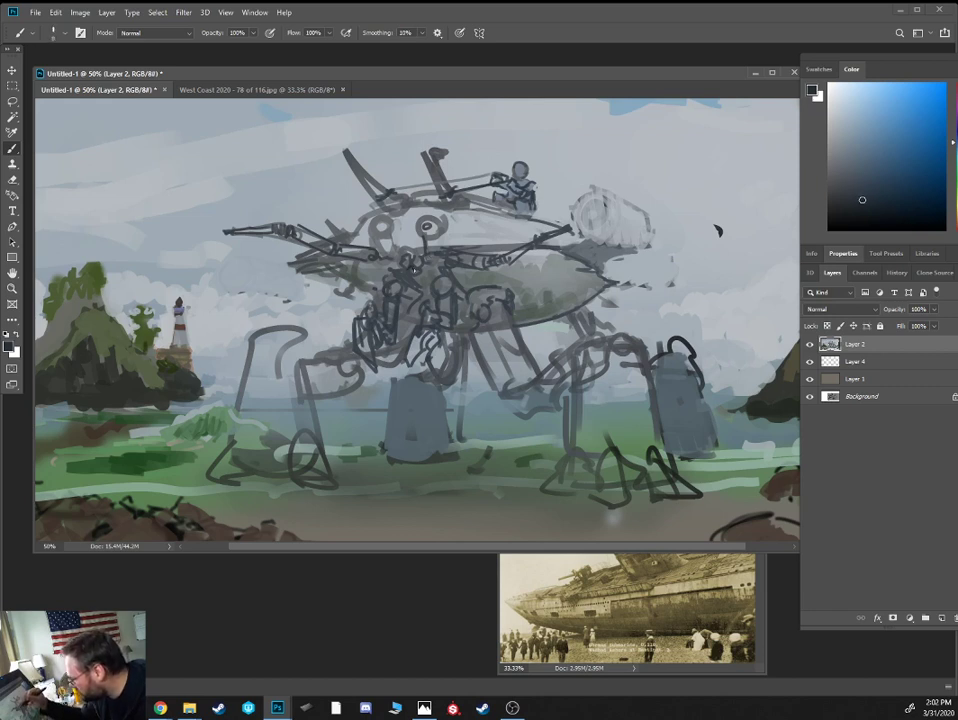
{"action": "left_click_drag", "start_coordinate": [308, 197], "coordinate": [316, 190]}
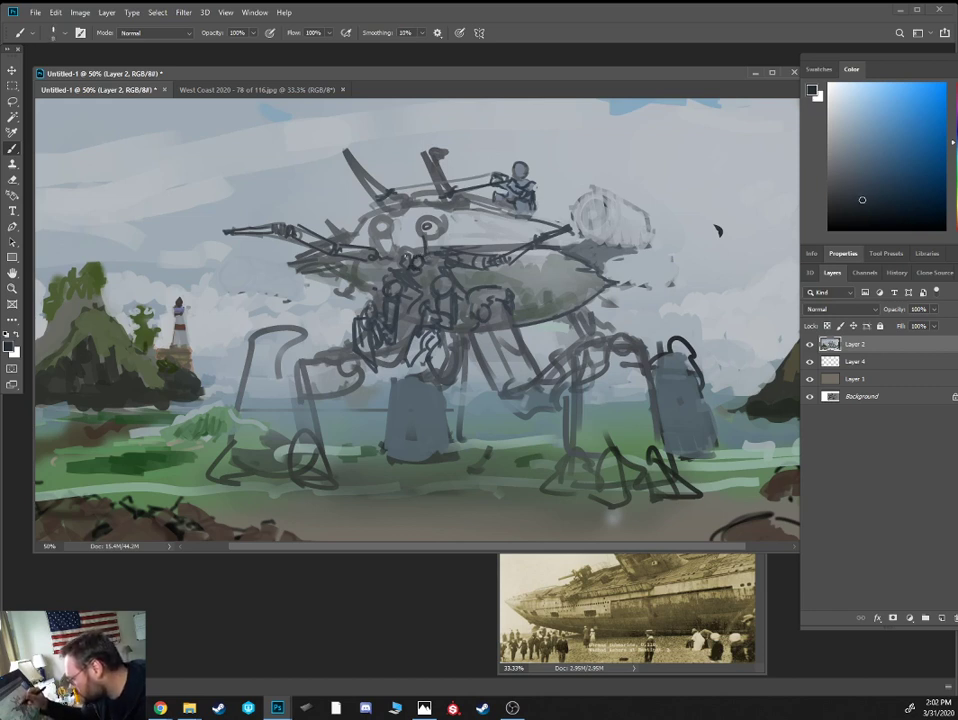
{"action": "mouse_move", "coordinate": [378, 230]}
{"action": "left_mouse_down"}
{"action": "mouse_move", "coordinate": [391, 244]}
{"action": "mouse_move", "coordinate": [369, 250]}
{"action": "mouse_move", "coordinate": [382, 255]}
{"action": "mouse_move", "coordinate": [375, 228]}
{"action": "mouse_move", "coordinate": [383, 228]}
{"action": "left_mouse_up"}
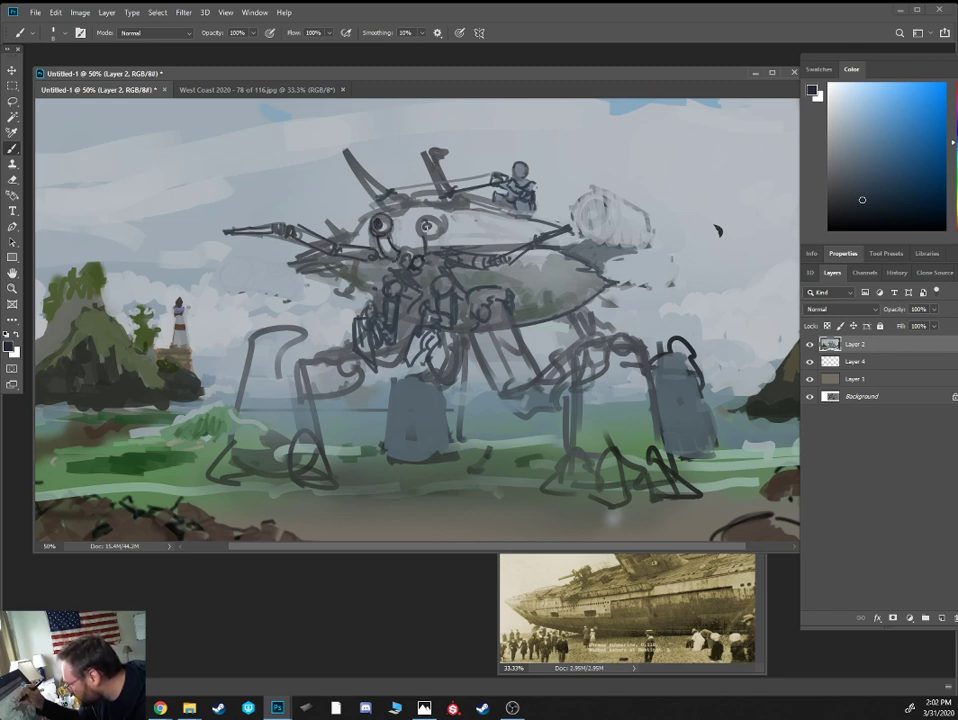
{"action": "left_click_drag", "start_coordinate": [316, 164], "coordinate": [322, 173]}
{"action": "left_click_drag", "start_coordinate": [428, 218], "coordinate": [432, 226]}
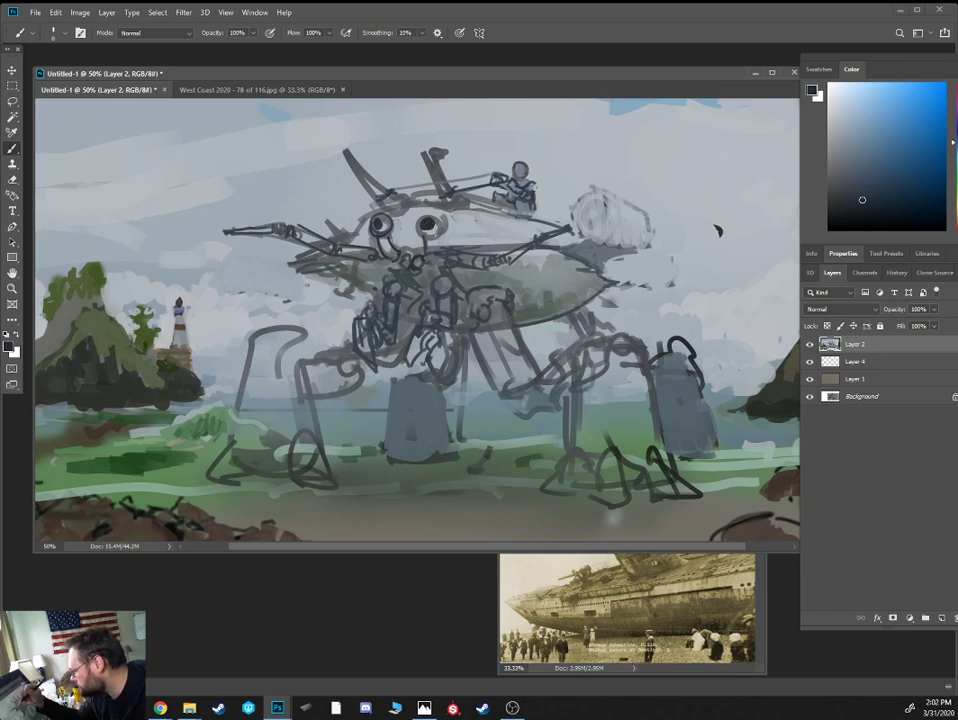
{"action": "left_click_drag", "start_coordinate": [330, 160], "coordinate": [322, 179]}
{"action": "mouse_move", "coordinate": [442, 234]}
{"action": "left_mouse_down"}
{"action": "mouse_move", "coordinate": [427, 257]}
{"action": "mouse_move", "coordinate": [437, 260]}
{"action": "left_mouse_up"}
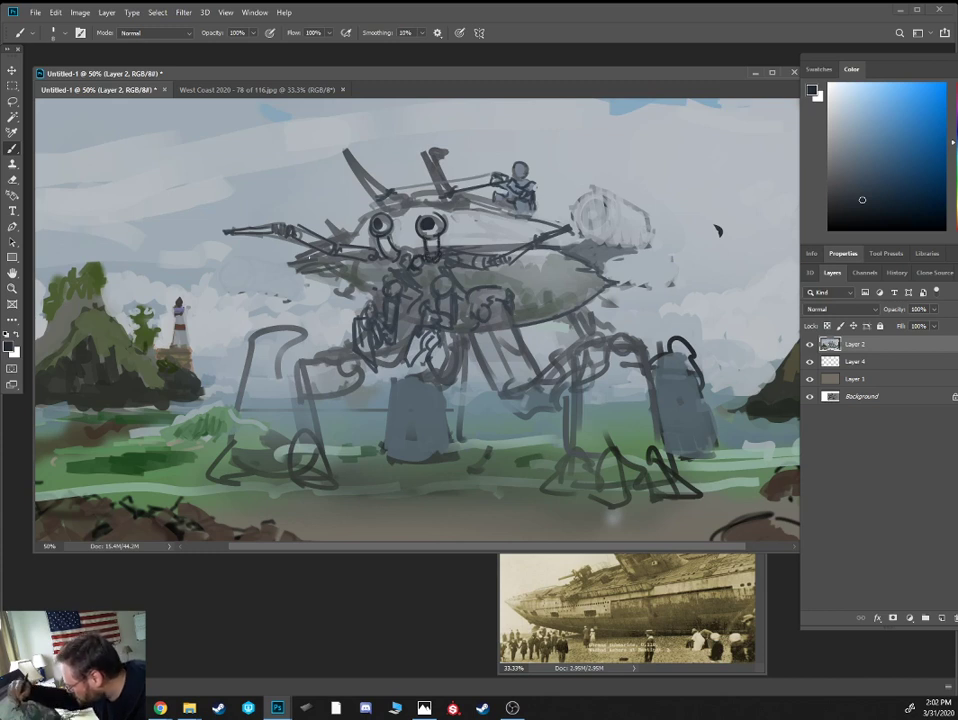
Outline the hull's pointed tail and the small hooked shape below it in dark thin lines
{"action": "mouse_move", "coordinate": [297, 259]}
{"action": "left_mouse_down"}
{"action": "mouse_move", "coordinate": [284, 265]}
{"action": "mouse_move", "coordinate": [307, 265]}
{"action": "left_mouse_up"}
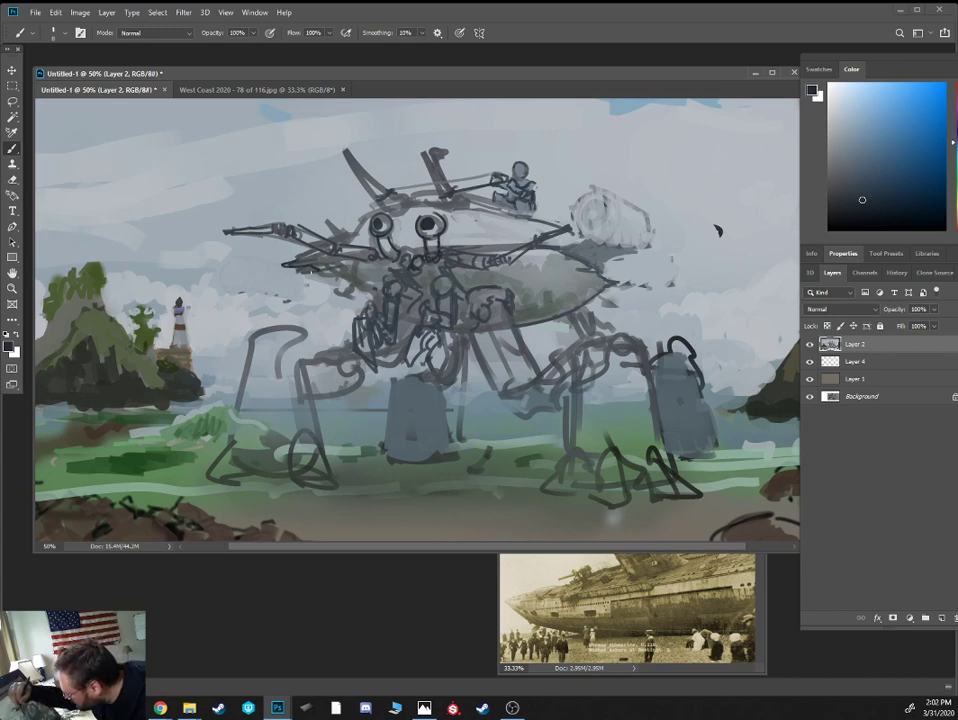
{"action": "left_click_drag", "start_coordinate": [226, 203], "coordinate": [260, 212]}
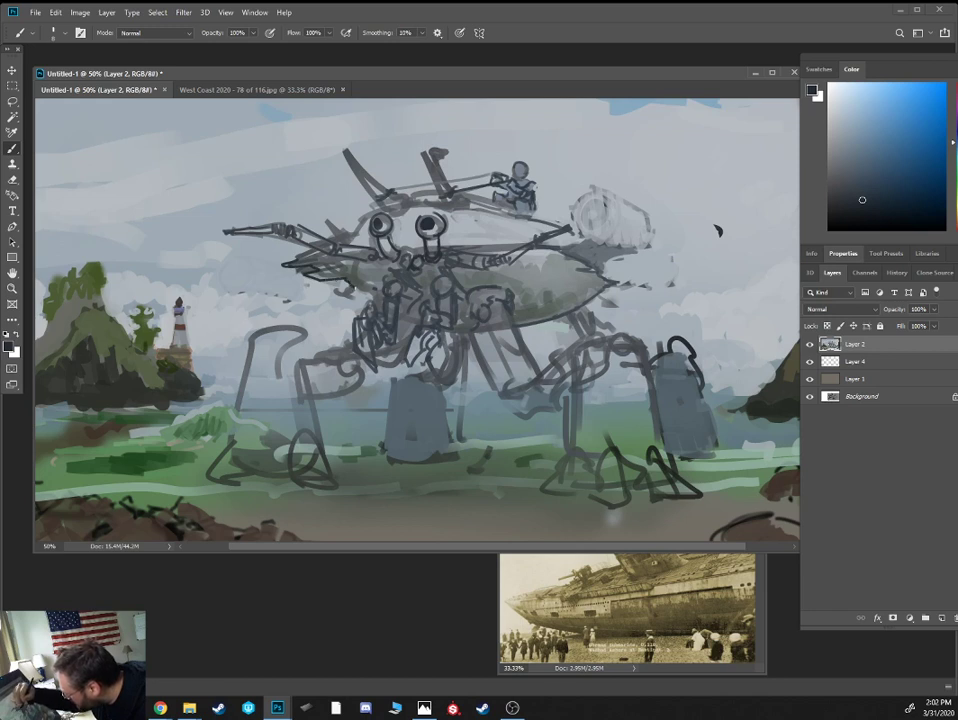
{"action": "left_click_drag", "start_coordinate": [354, 286], "coordinate": [348, 293]}
{"action": "left_click_drag", "start_coordinate": [255, 219], "coordinate": [266, 226]}
{"action": "left_click_drag", "start_coordinate": [264, 216], "coordinate": [278, 225]}
{"action": "left_click_drag", "start_coordinate": [360, 292], "coordinate": [370, 297]}
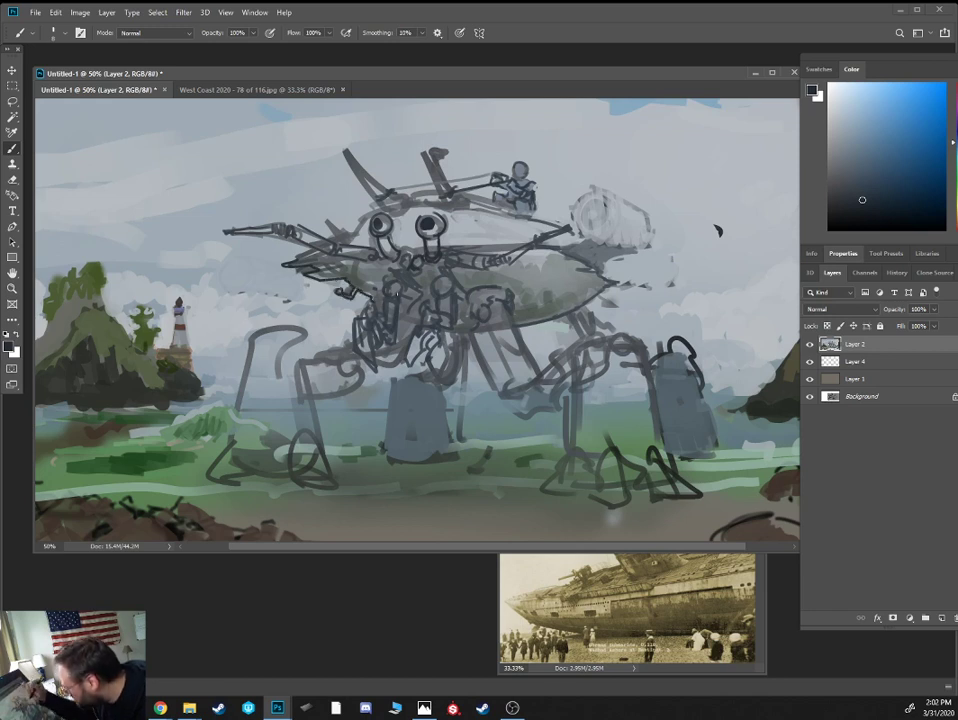
Draw a small hatch and a round mark on the hull's side and a dark edge line down to the nose tip
{"action": "left_click_drag", "start_coordinate": [408, 203], "coordinate": [416, 214]}
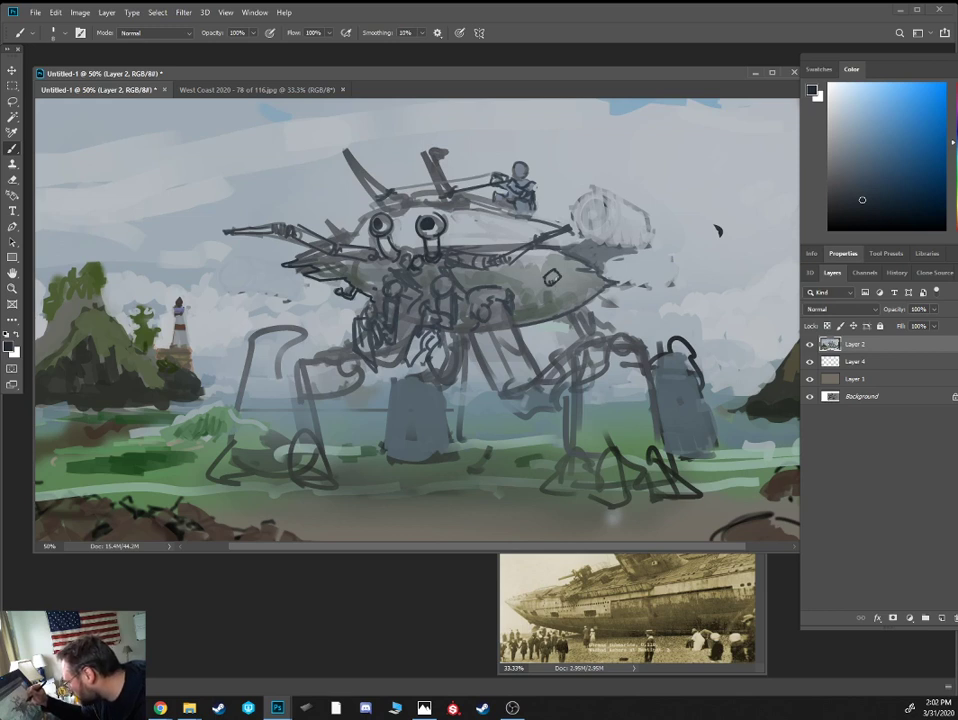
{"action": "left_click_drag", "start_coordinate": [572, 270], "coordinate": [565, 249]}
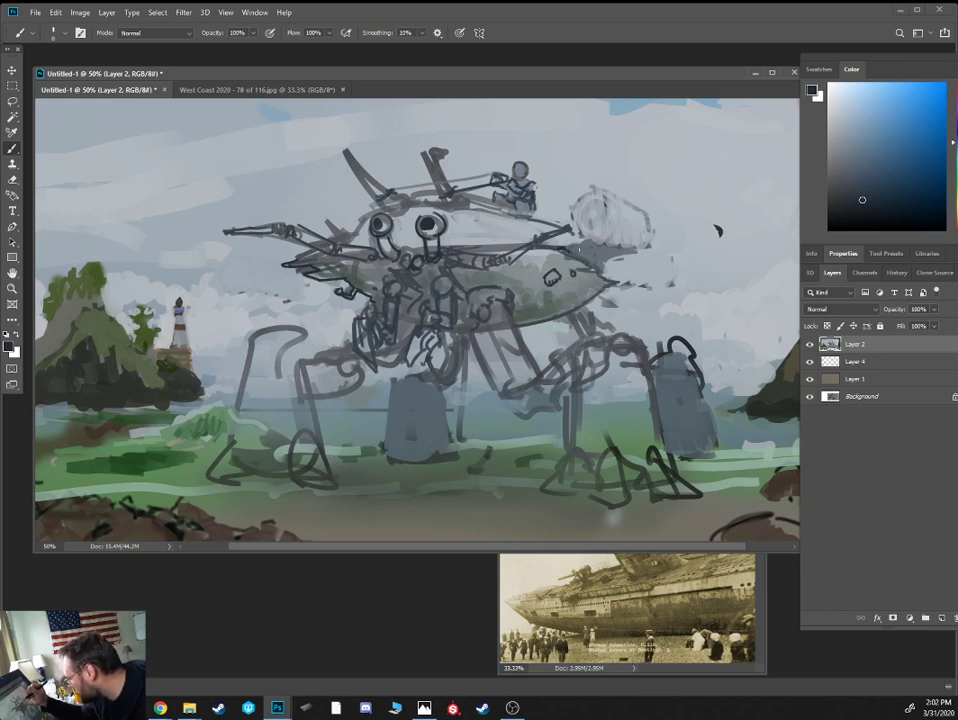
{"action": "left_click_drag", "start_coordinate": [429, 175], "coordinate": [464, 204]}
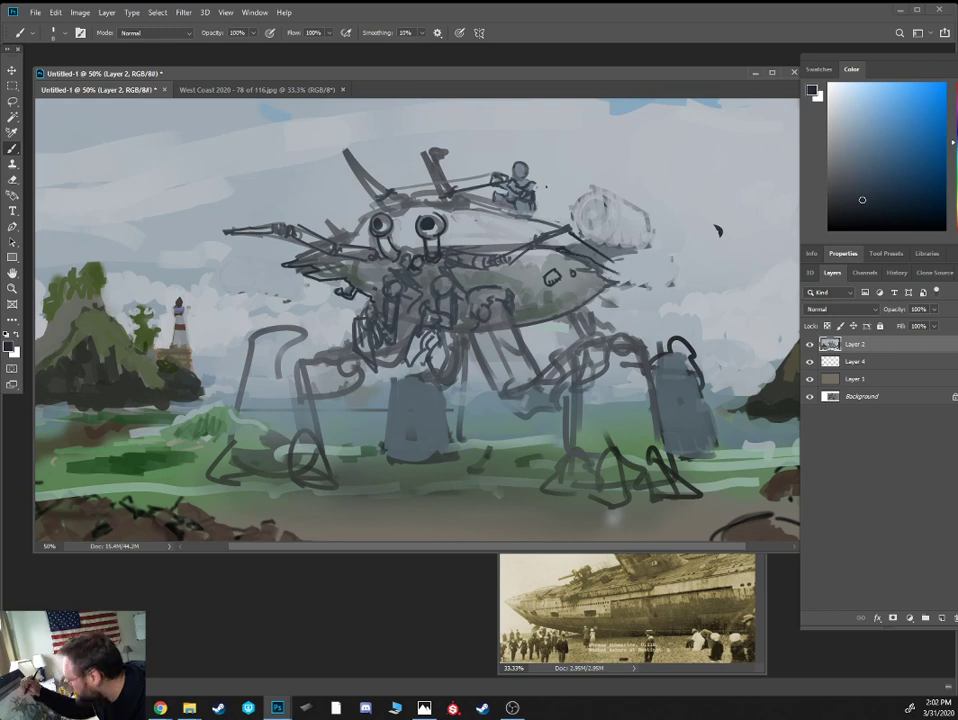
Draw a cap on the rider's head and fill its crown with orange
{"action": "mouse_move", "coordinate": [514, 165]}
{"action": "left_mouse_down"}
{"action": "mouse_move", "coordinate": [518, 156]}
{"action": "mouse_move", "coordinate": [532, 161]}
{"action": "mouse_move", "coordinate": [527, 171]}
{"action": "mouse_move", "coordinate": [514, 163]}
{"action": "left_mouse_up"}
{"action": "key", "text": "ctrl+plus"}
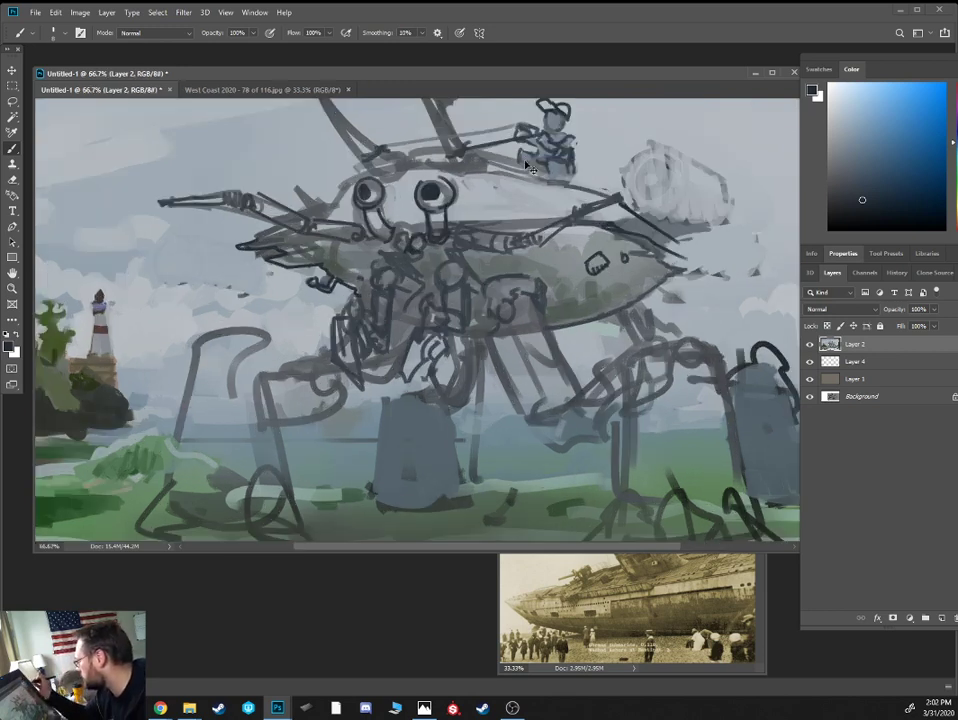
{"action": "left_click", "coordinate": [953, 218]}
{"action": "left_click", "coordinate": [918, 133]}
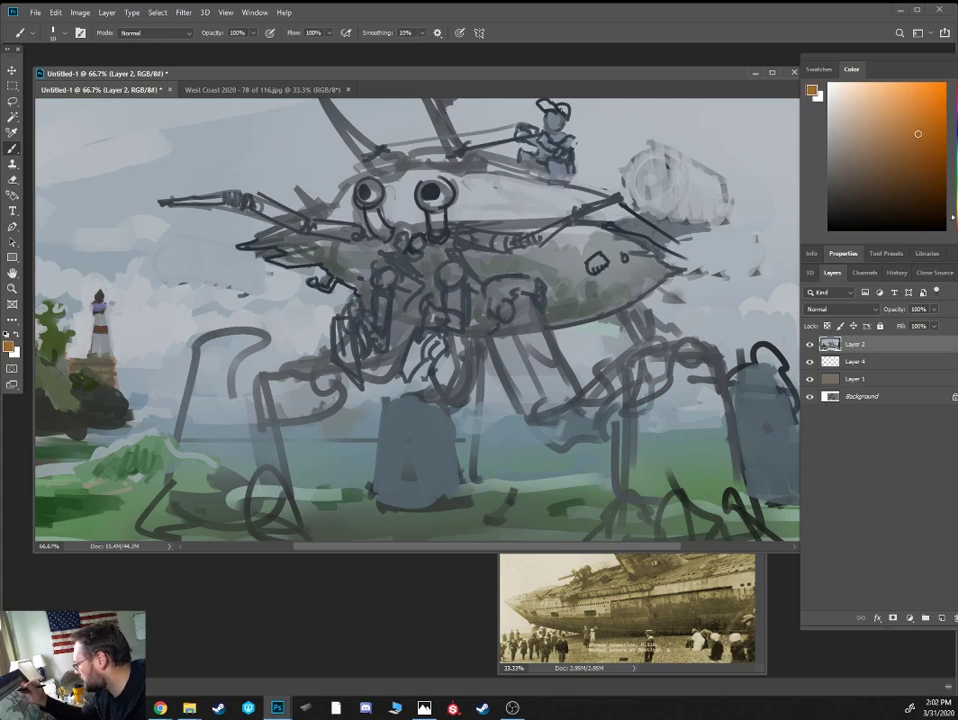
{"action": "left_click_drag", "start_coordinate": [554, 107], "coordinate": [567, 110]}
{"action": "key", "text": "ctrl+minus"}
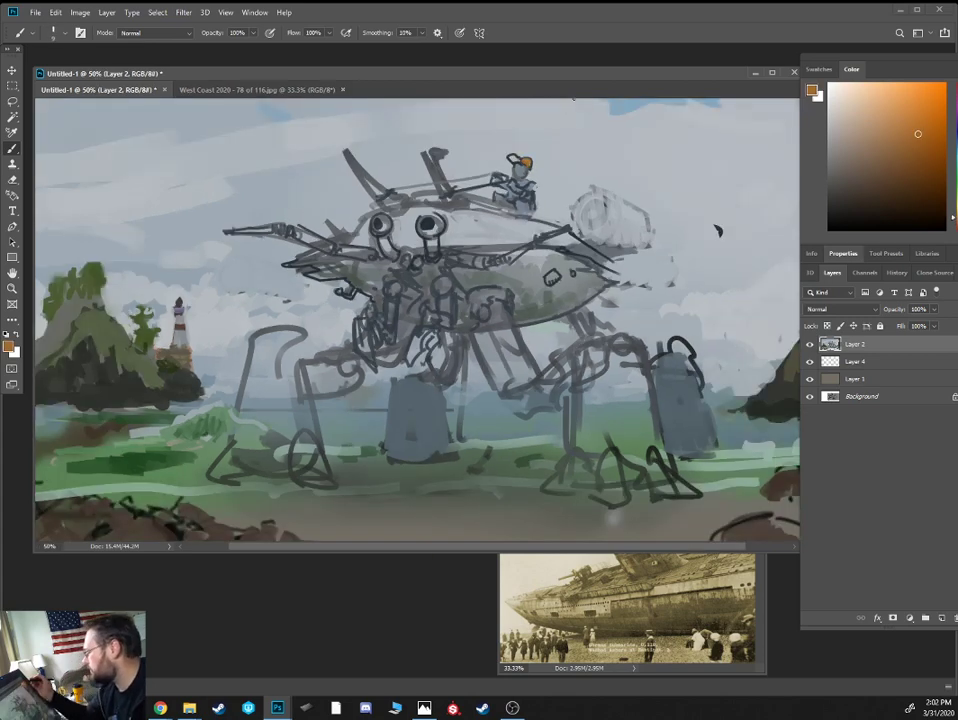
Shade the rider's cap crown with dark brown and fill its bill with reddish brown
{"action": "key", "text": "ctrl+plus"}
{"action": "left_click_drag", "start_coordinate": [609, 206], "coordinate": [552, 346]}
{"action": "left_click", "coordinate": [928, 207]}
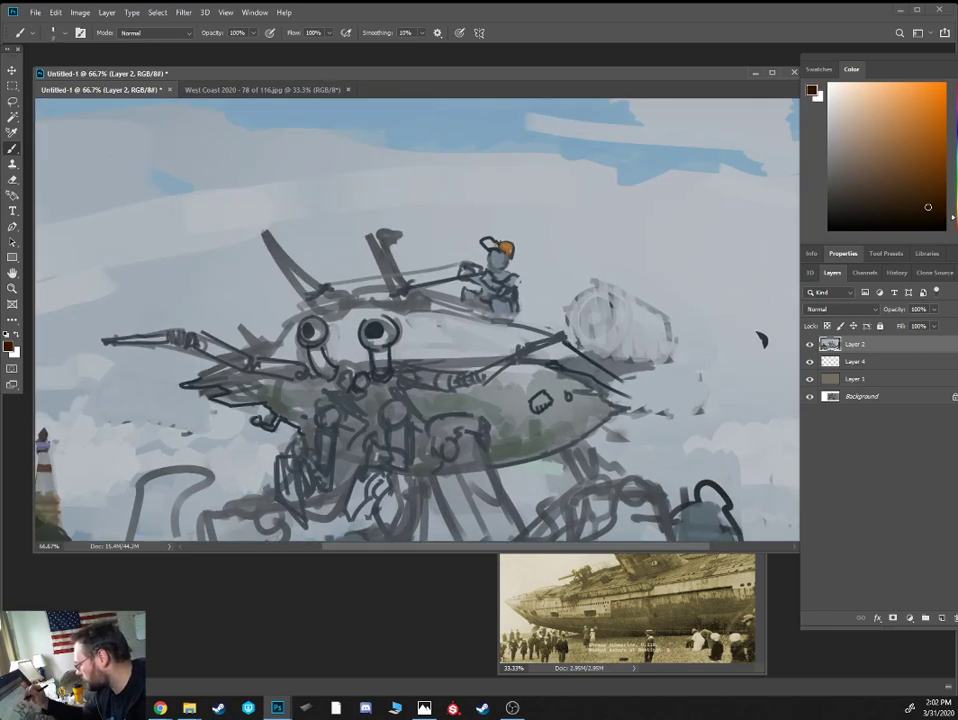
{"action": "left_click", "coordinate": [497, 246], "text": "alt"}
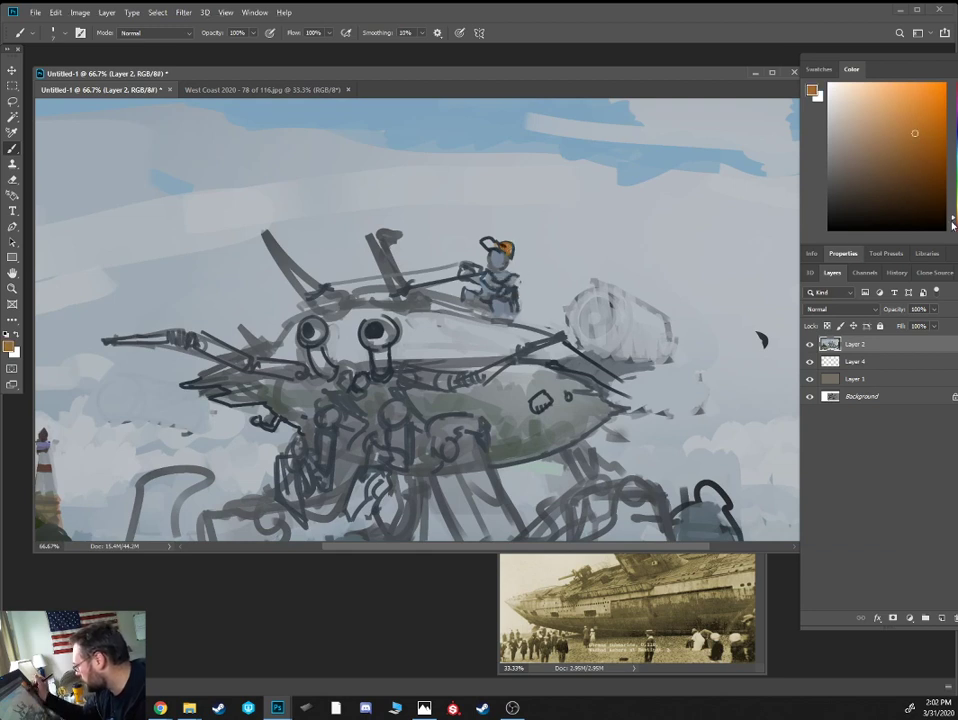
{"action": "left_click", "coordinate": [912, 176]}
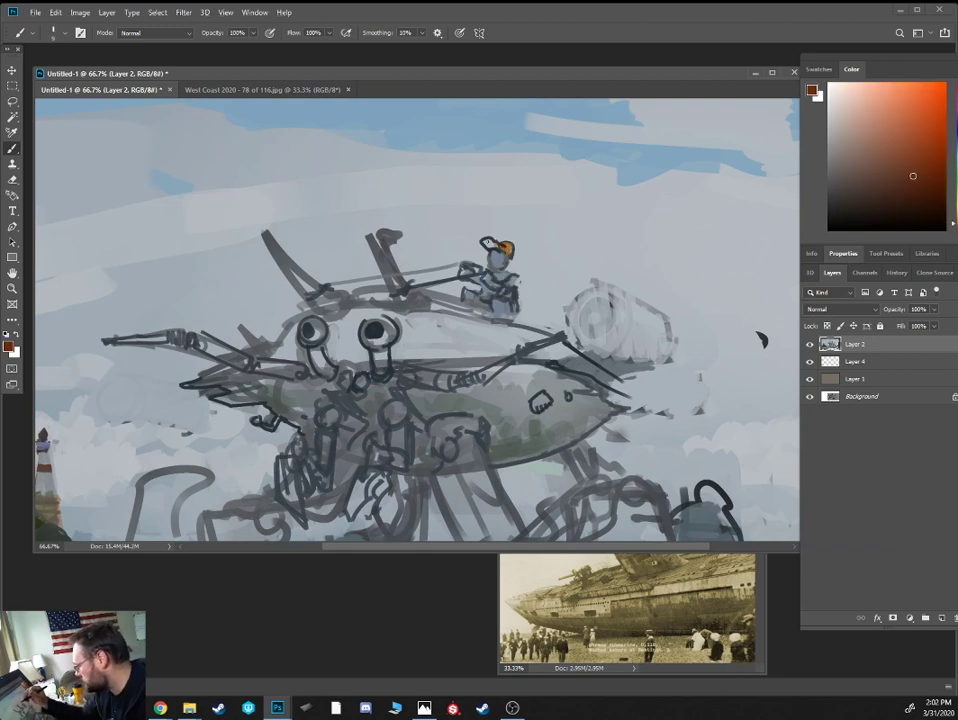
Bring the hue slider into view, mix brown skin tones from the sampled grey and paint the rider's face and neck
{"action": "left_click", "coordinate": [496, 262], "text": "alt"}
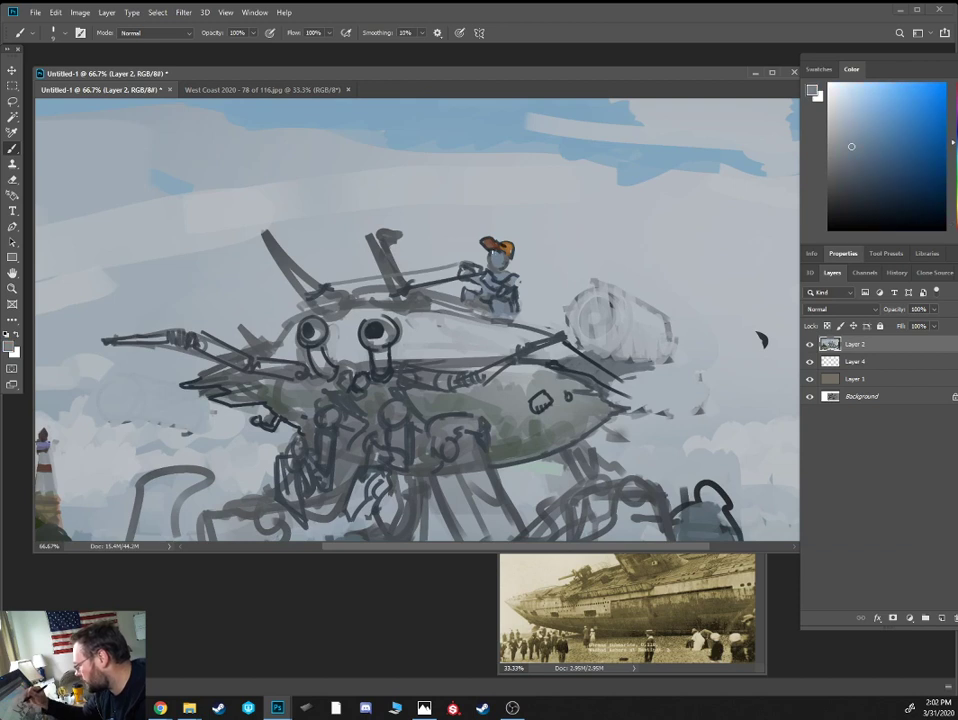
{"action": "left_click", "coordinate": [956, 222]}
{"action": "left_click_drag", "start_coordinate": [879, 58], "coordinate": [847, 58]}
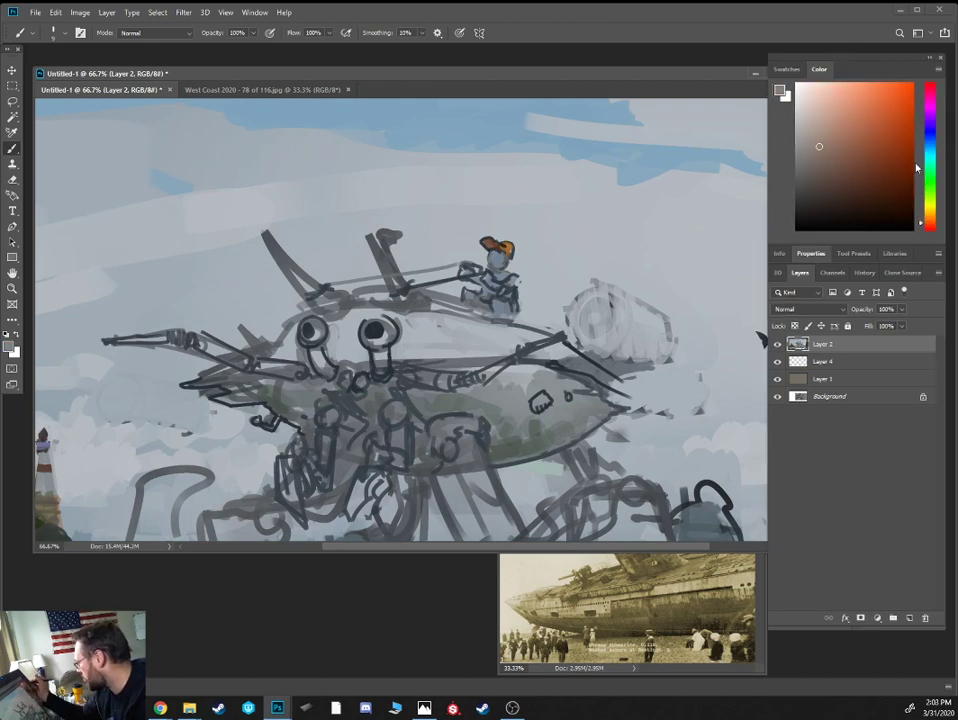
{"action": "left_click", "coordinate": [887, 191]}
{"action": "left_click_drag", "start_coordinate": [490, 253], "coordinate": [494, 266]}
{"action": "left_click", "coordinate": [838, 136]}
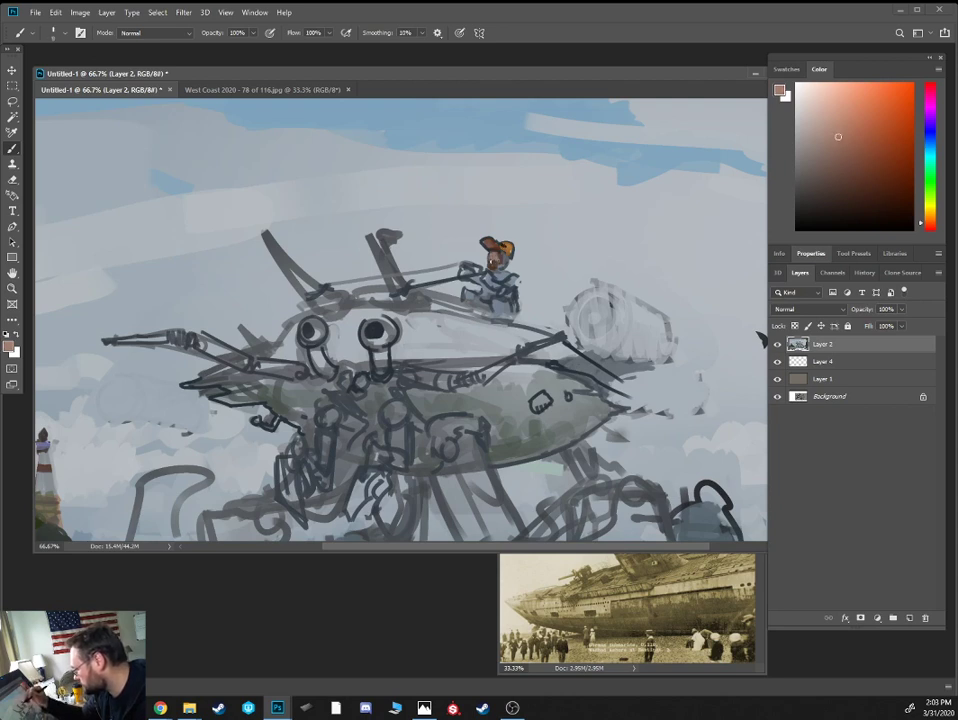
{"action": "left_click", "coordinate": [828, 181]}
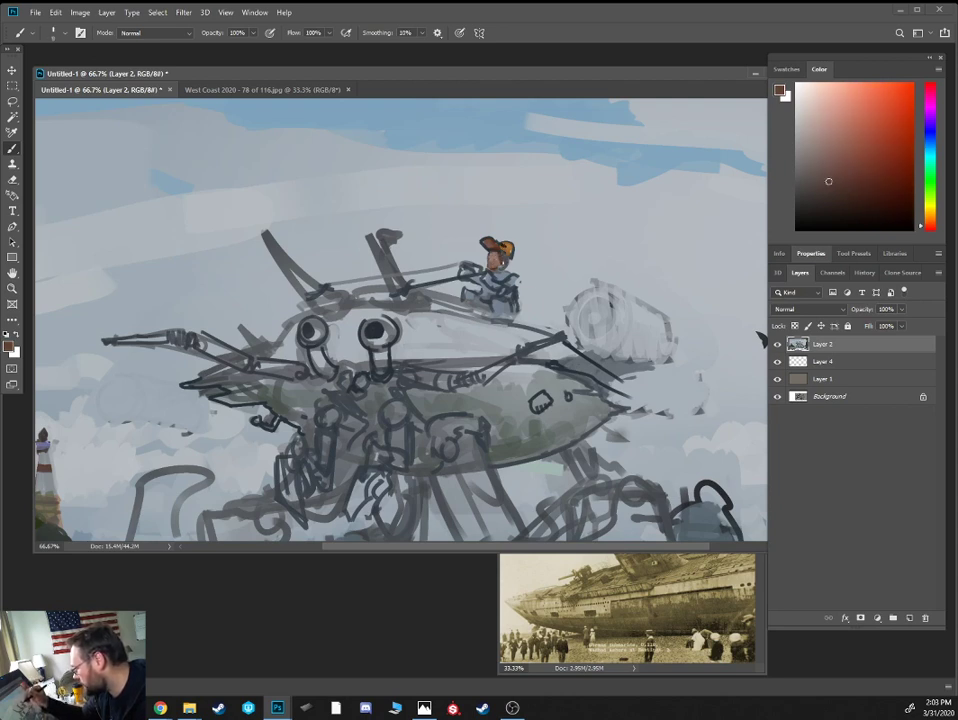
Pick a near-black warm colour and darken the outlines of the rider's torso and arms
{"action": "left_click", "coordinate": [505, 296], "text": "alt"}
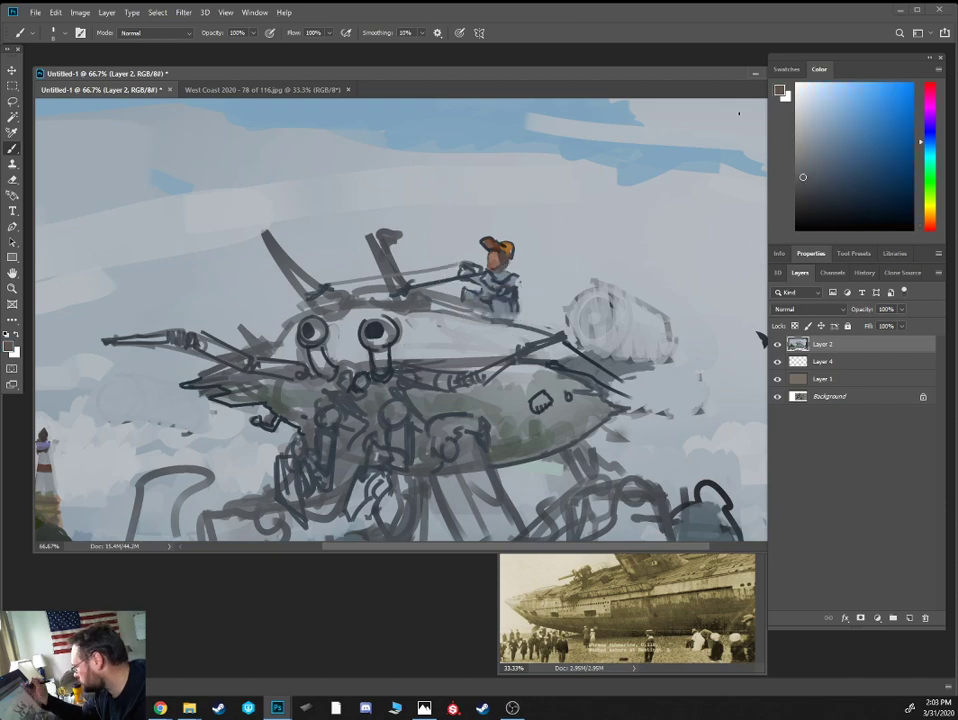
{"action": "left_click", "coordinate": [816, 205]}
{"action": "left_click", "coordinate": [930, 216]}
{"action": "left_click", "coordinate": [845, 207]}
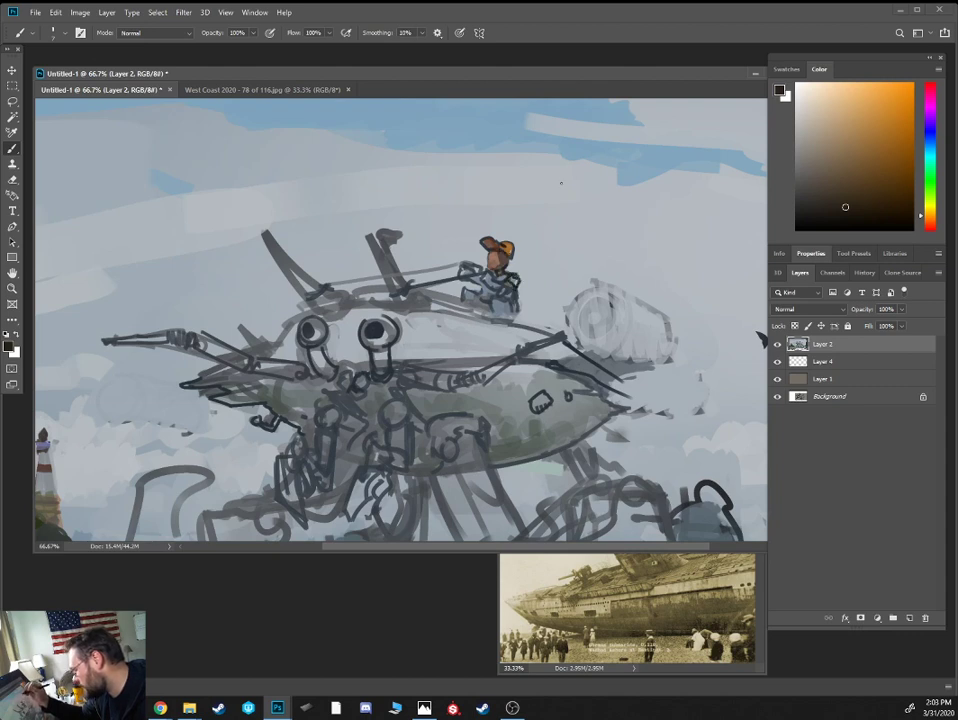
Hand-letter "Lets Go O's" above the rider and enclose it in a speech bubble pointing to his head
{"action": "mouse_move", "coordinate": [523, 240]}
{"action": "left_mouse_down"}
{"action": "mouse_move", "coordinate": [544, 237]}
{"action": "mouse_move", "coordinate": [536, 216]}
{"action": "left_mouse_up"}
{"action": "mouse_move", "coordinate": [540, 201]}
{"action": "left_mouse_down"}
{"action": "mouse_move", "coordinate": [541, 217]}
{"action": "mouse_move", "coordinate": [545, 207]}
{"action": "left_mouse_up"}
{"action": "mouse_move", "coordinate": [552, 208]}
{"action": "left_mouse_down"}
{"action": "mouse_move", "coordinate": [547, 216]}
{"action": "mouse_move", "coordinate": [598, 196]}
{"action": "left_mouse_up"}
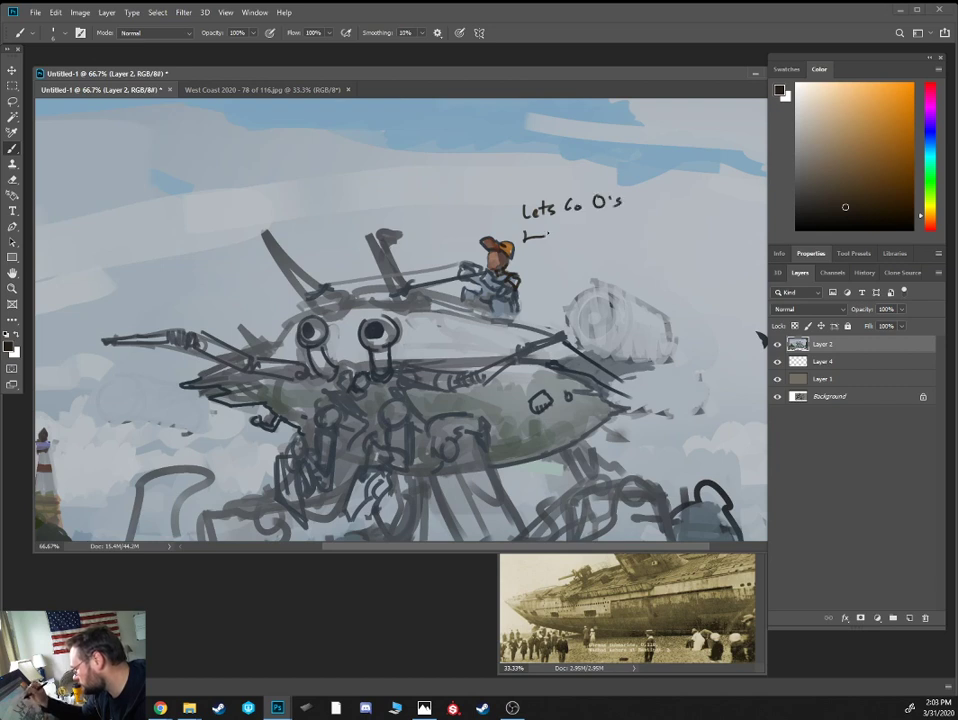
{"action": "mouse_move", "coordinate": [547, 234]}
{"action": "left_mouse_down"}
{"action": "mouse_move", "coordinate": [601, 180]}
{"action": "mouse_move", "coordinate": [492, 197]}
{"action": "mouse_move", "coordinate": [527, 238]}
{"action": "left_mouse_up"}
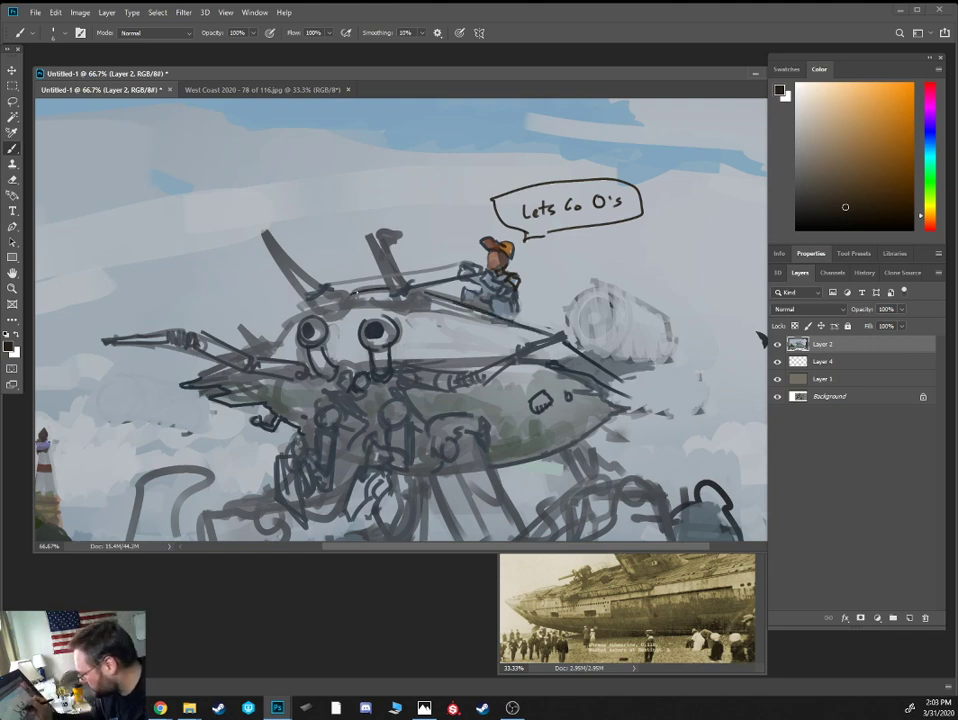
Retrace the hull's top curve, pointed rear tip and underside with thin dark lines
{"action": "left_click_drag", "start_coordinate": [319, 304], "coordinate": [267, 345]}
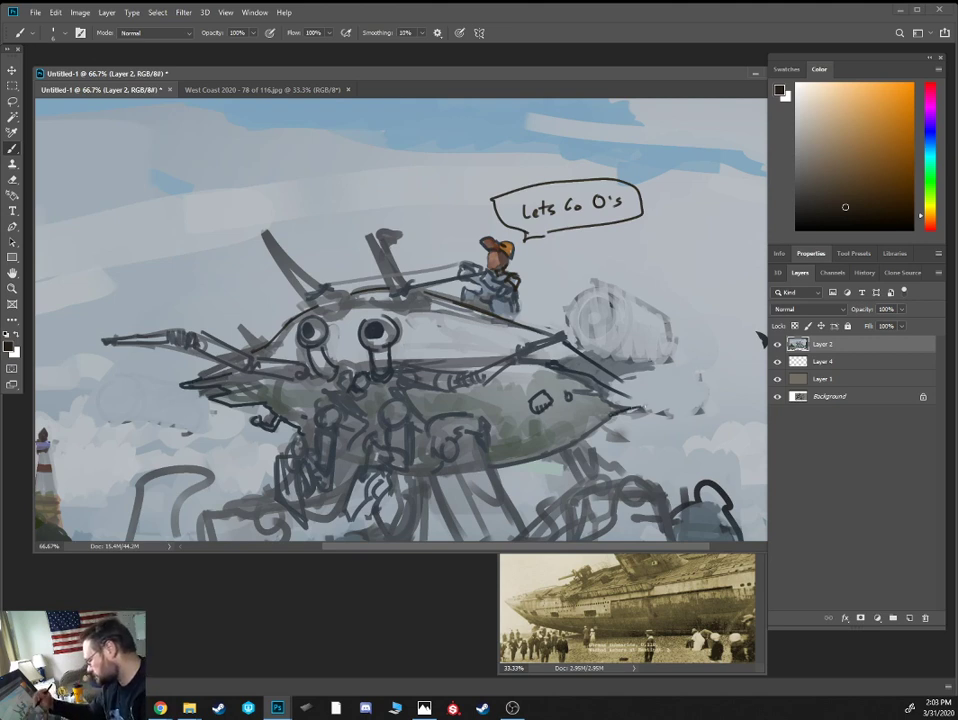
{"action": "left_click_drag", "start_coordinate": [606, 401], "coordinate": [568, 453]}
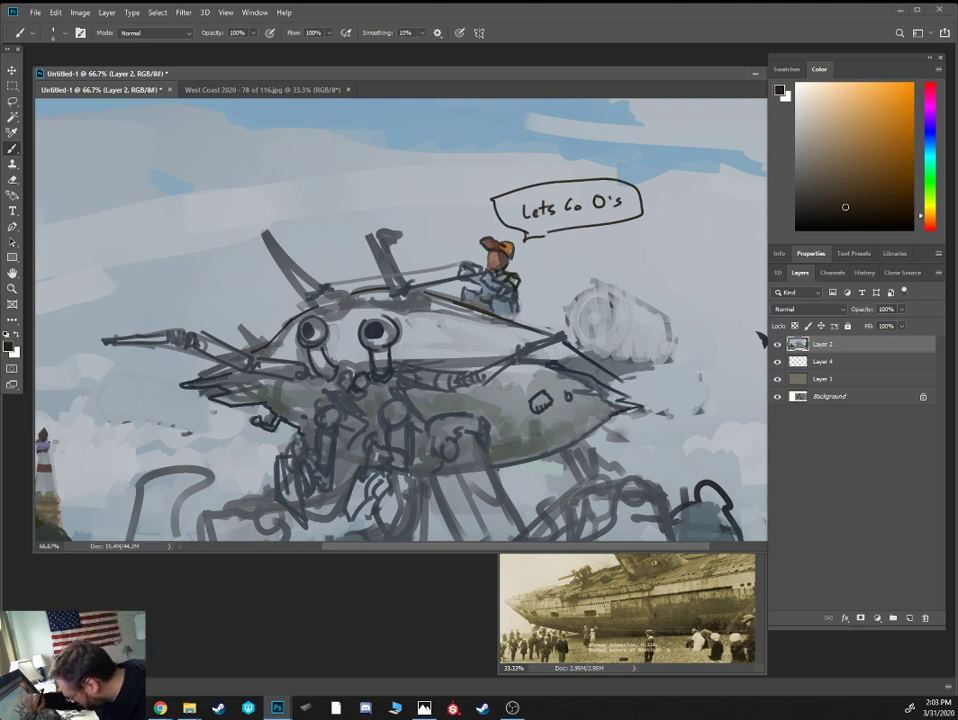
{"action": "left_click_drag", "start_coordinate": [391, 473], "coordinate": [431, 479]}
{"action": "left_click_drag", "start_coordinate": [356, 460], "coordinate": [335, 454]}
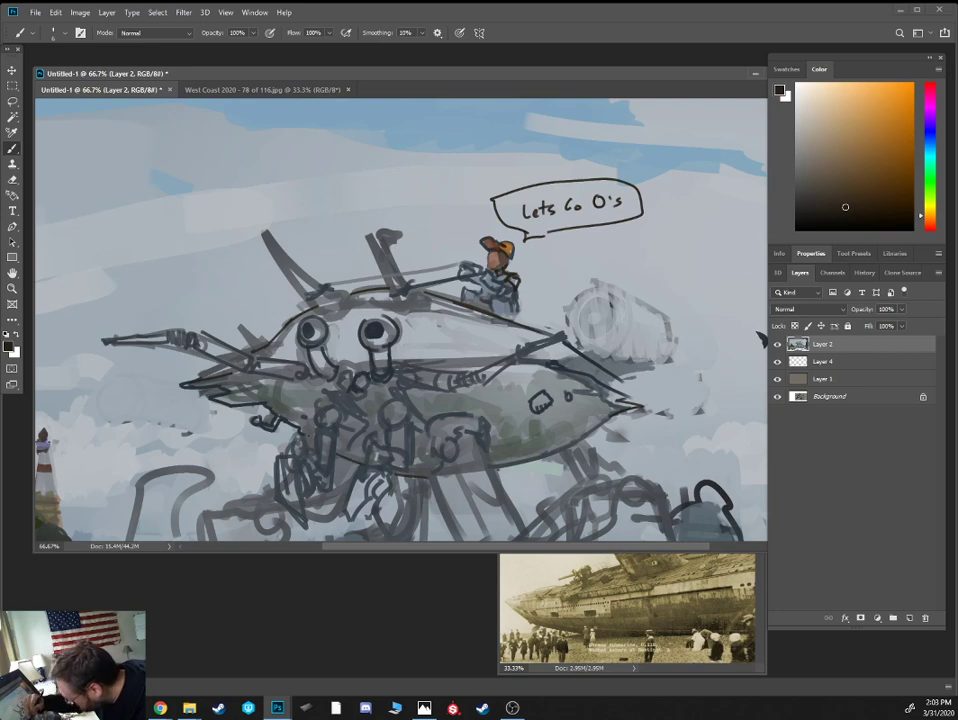
{"action": "key", "text": "ctrl+minus"}
{"action": "key", "text": "ctrl+plus"}
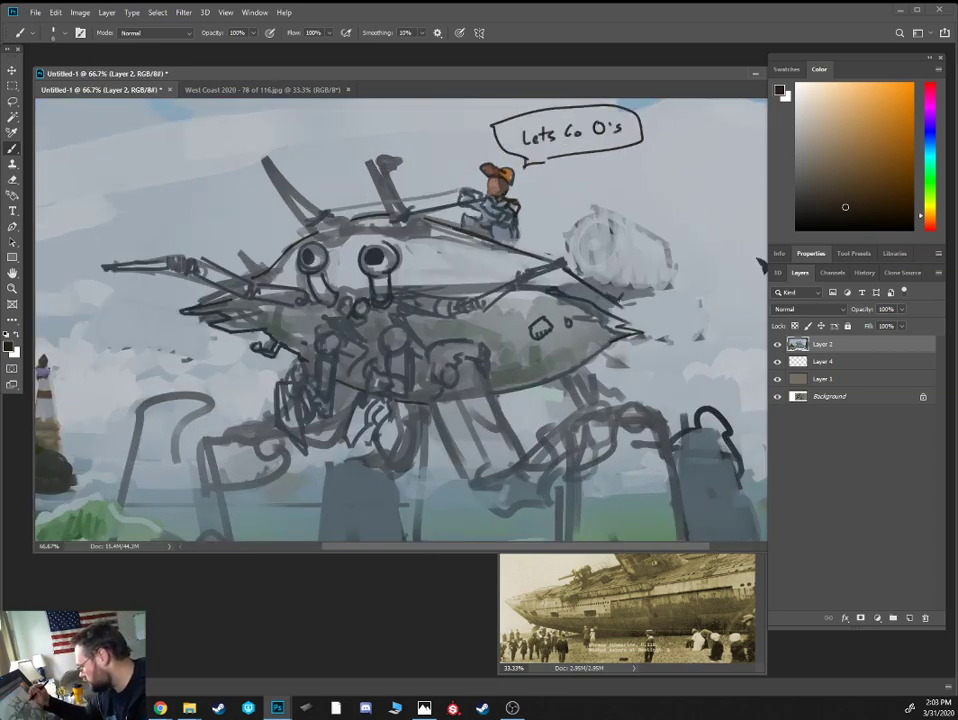
Sample a mid grey and sketch a rounded cylindrical engine shape behind the hull's rear
{"action": "left_click", "coordinate": [613, 274], "text": "alt"}
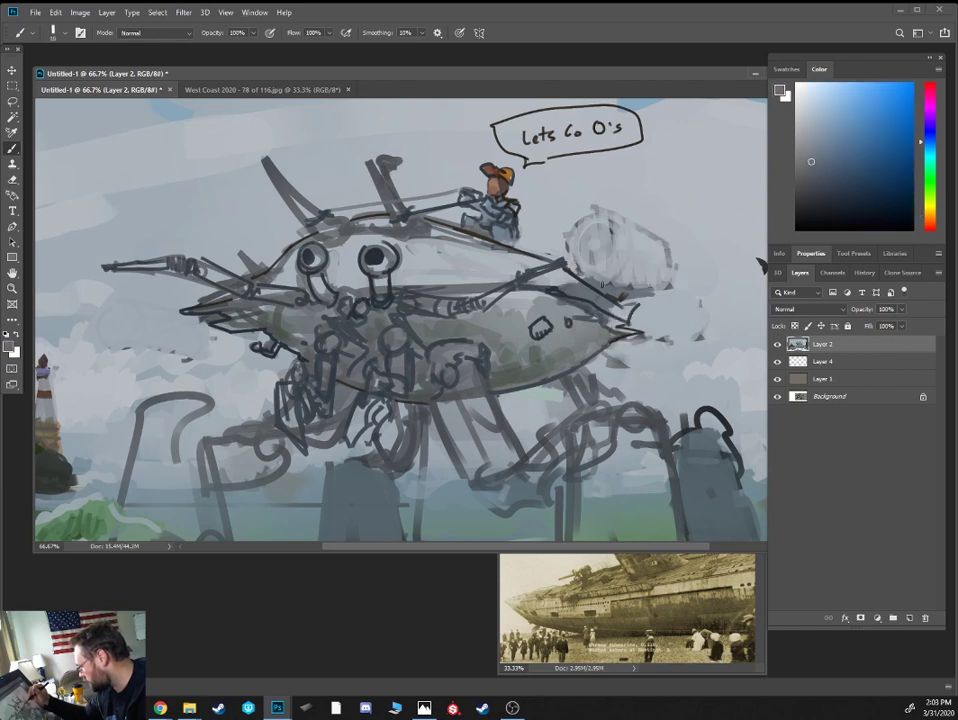
{"action": "key", "text": "["}
{"action": "mouse_move", "coordinate": [600, 268]}
{"action": "left_mouse_down"}
{"action": "mouse_move", "coordinate": [653, 270]}
{"action": "mouse_move", "coordinate": [628, 292]}
{"action": "mouse_move", "coordinate": [659, 296]}
{"action": "mouse_move", "coordinate": [628, 301]}
{"action": "mouse_move", "coordinate": [674, 312]}
{"action": "left_mouse_up"}
{"action": "key", "text": "]"}
{"action": "key", "text": "]"}
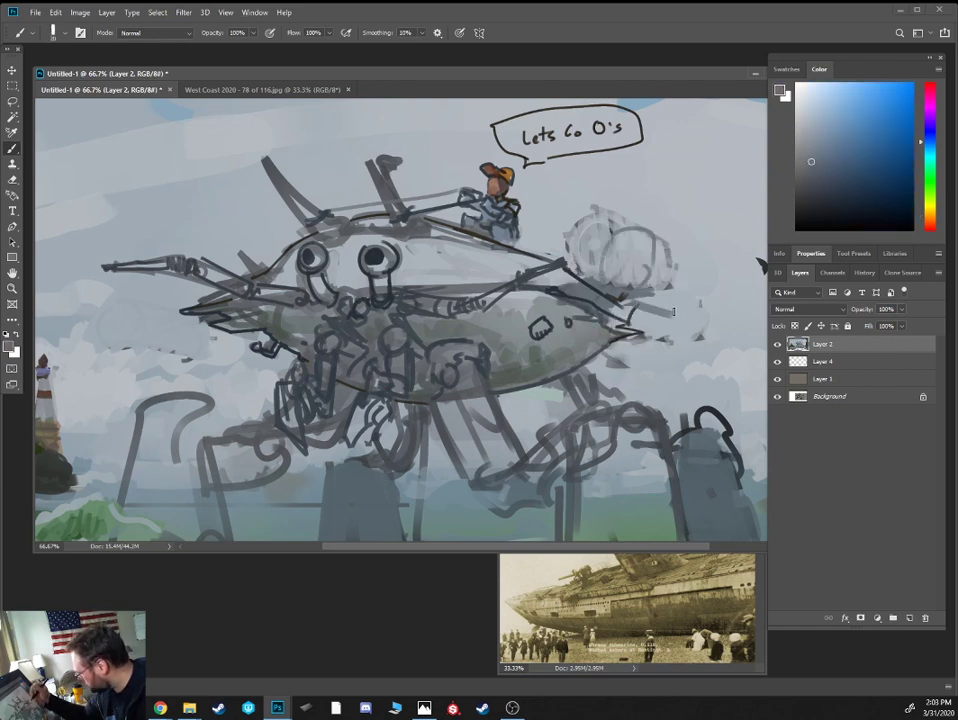
Paint over the old cylinder sketch beside the new engine with light greys sampled from the sky and cylinder
{"action": "left_click", "coordinate": [601, 200], "text": "alt"}
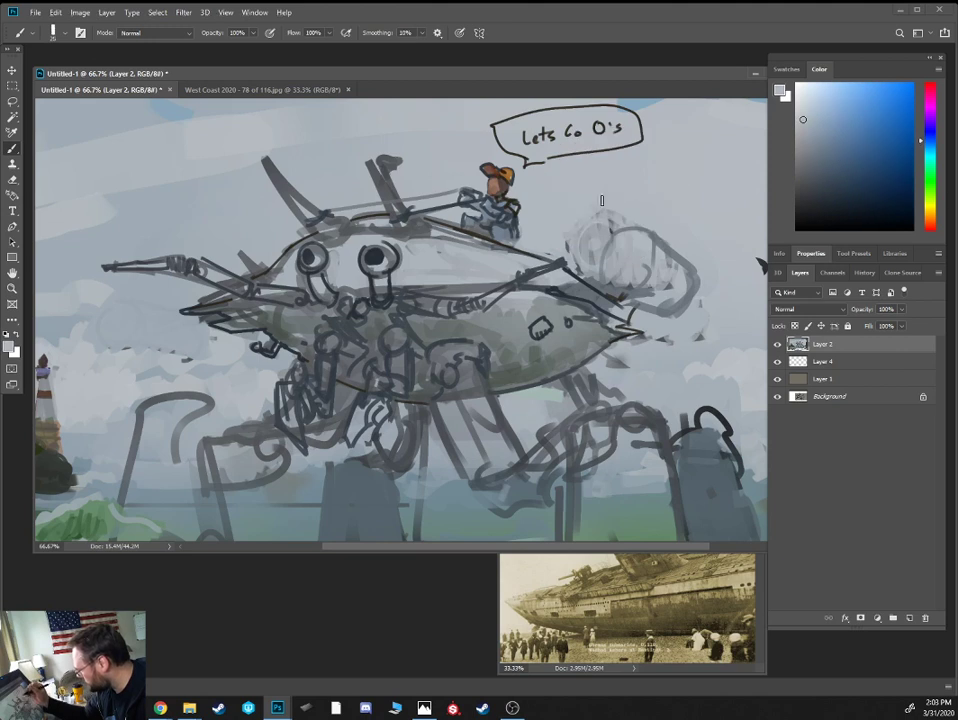
{"action": "mouse_move", "coordinate": [602, 208]}
{"action": "left_mouse_down"}
{"action": "mouse_move", "coordinate": [580, 244]}
{"action": "mouse_move", "coordinate": [607, 251]}
{"action": "mouse_move", "coordinate": [606, 264]}
{"action": "mouse_move", "coordinate": [620, 240]}
{"action": "mouse_move", "coordinate": [636, 256]}
{"action": "mouse_move", "coordinate": [644, 248]}
{"action": "left_mouse_up"}
{"action": "left_click", "coordinate": [592, 236], "text": "alt"}
{"action": "key", "text": "["}
{"action": "left_click", "coordinate": [603, 229], "text": "alt"}
{"action": "key", "text": "]"}
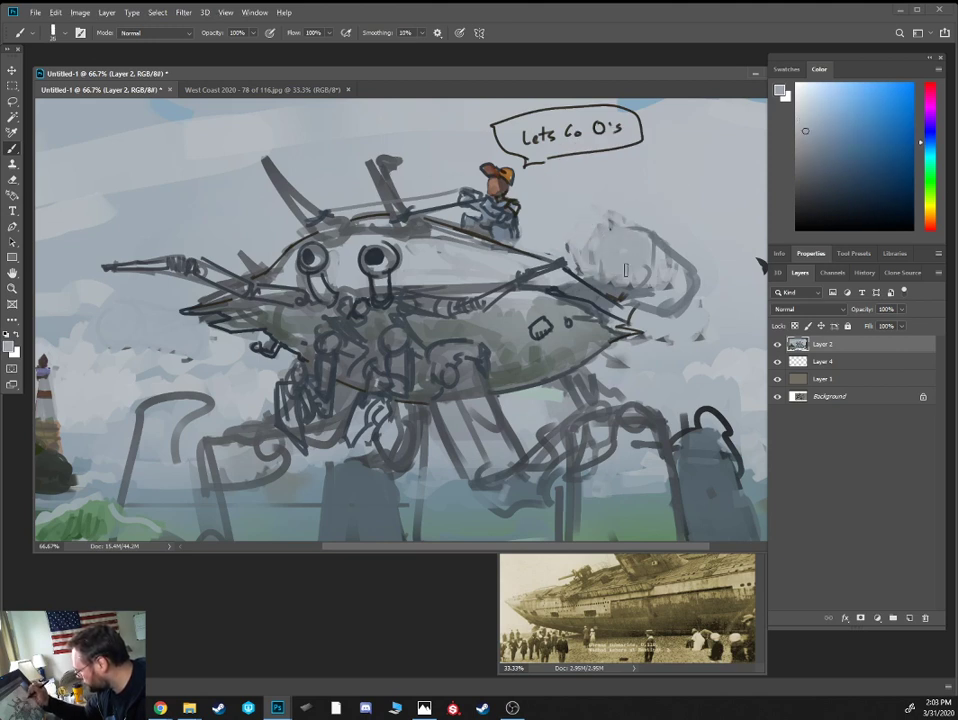
Sample a dark grey, reduce the brush and draw a spoked circular turbine fan on the engine's front face
{"action": "left_click", "coordinate": [619, 296], "text": "alt"}
{"action": "key", "text": "["}
{"action": "key", "text": "["}
{"action": "key", "text": "["}
{"action": "key", "text": "["}
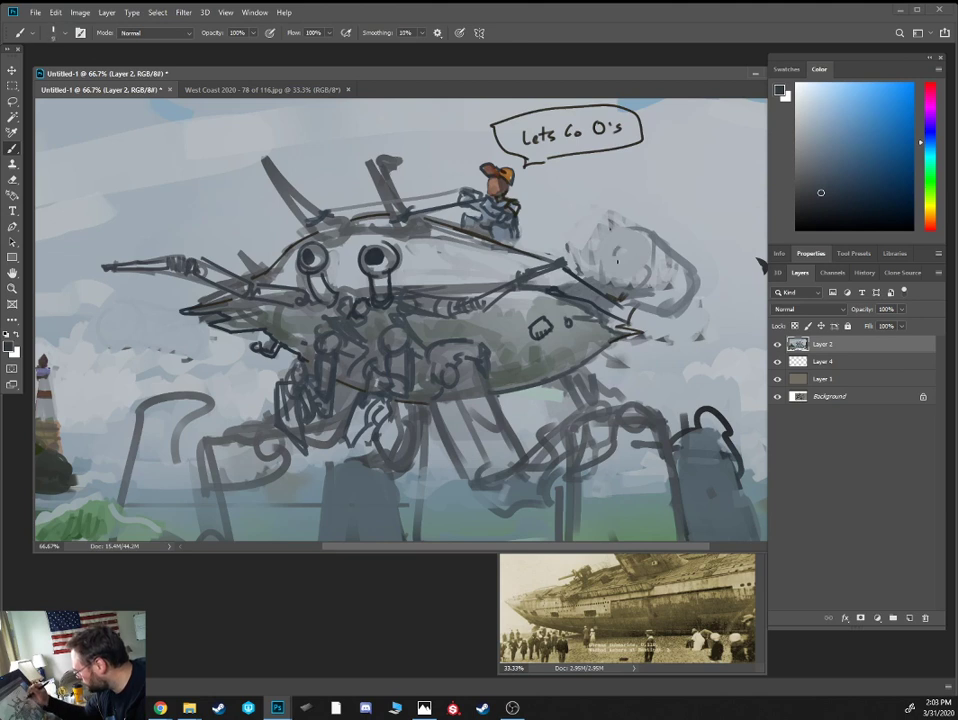
{"action": "left_click_drag", "start_coordinate": [616, 258], "coordinate": [633, 279]}
{"action": "mouse_move", "coordinate": [632, 259]}
{"action": "left_mouse_down"}
{"action": "mouse_move", "coordinate": [643, 269]}
{"action": "mouse_move", "coordinate": [633, 278]}
{"action": "mouse_move", "coordinate": [652, 252]}
{"action": "mouse_move", "coordinate": [604, 252]}
{"action": "left_mouse_up"}
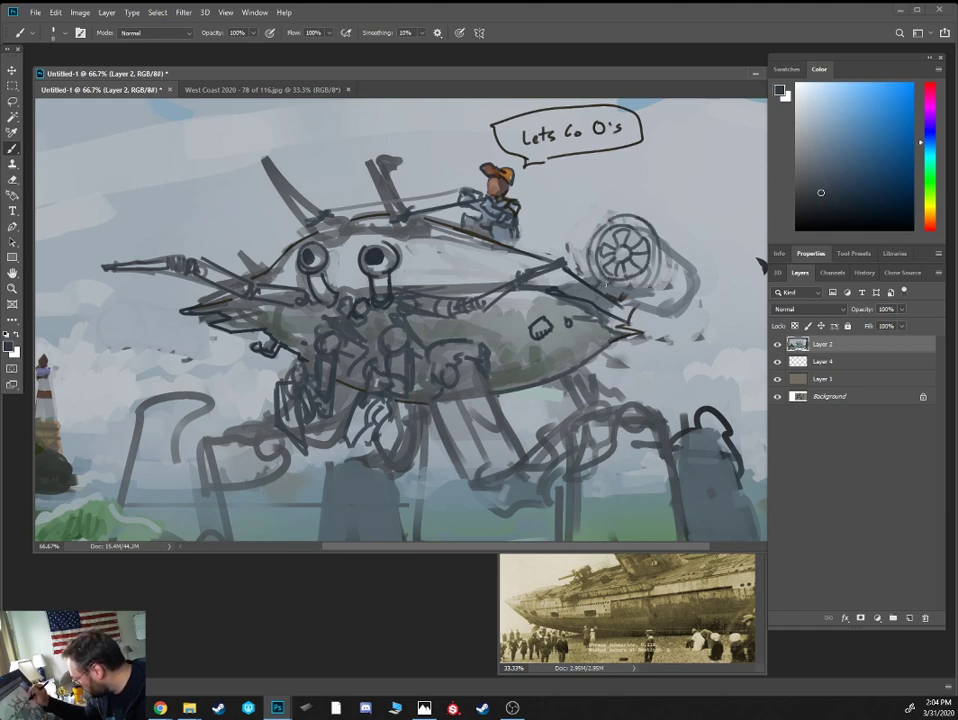
Outline the engine's cylindrical body in dark lines and define its connection to the hull with sampled greys
{"action": "left_click_drag", "start_coordinate": [642, 219], "coordinate": [690, 250]}
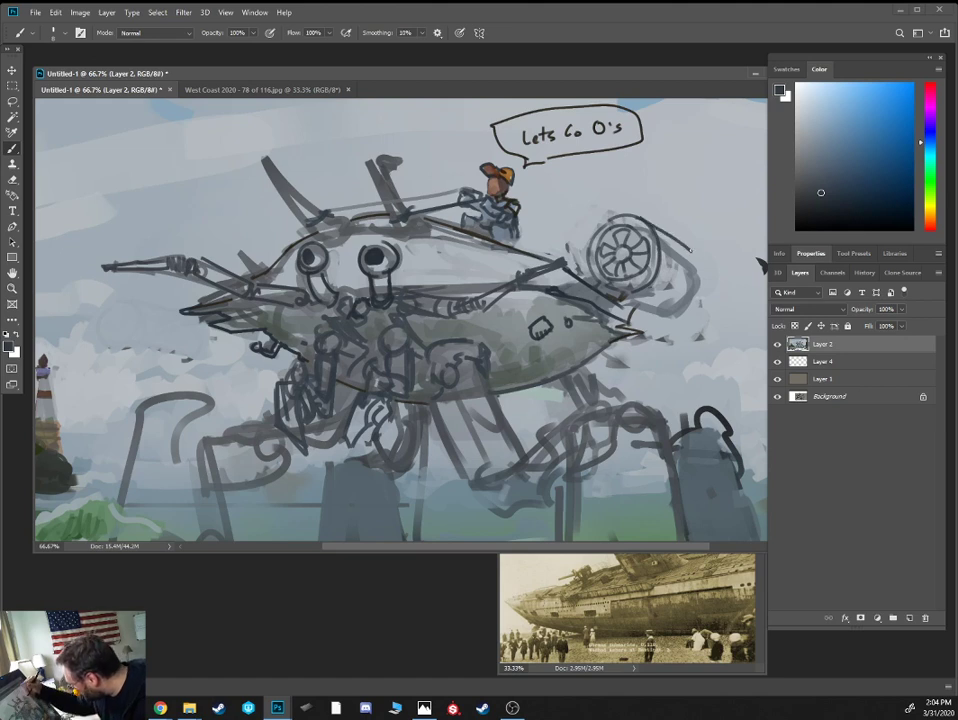
{"action": "mouse_move", "coordinate": [650, 302]}
{"action": "left_mouse_down"}
{"action": "mouse_move", "coordinate": [667, 308]}
{"action": "mouse_move", "coordinate": [685, 249]}
{"action": "mouse_move", "coordinate": [696, 260]}
{"action": "mouse_move", "coordinate": [648, 301]}
{"action": "mouse_move", "coordinate": [623, 300]}
{"action": "mouse_move", "coordinate": [628, 308]}
{"action": "mouse_move", "coordinate": [628, 295]}
{"action": "left_mouse_up"}
{"action": "left_click", "coordinate": [612, 290], "text": "alt"}
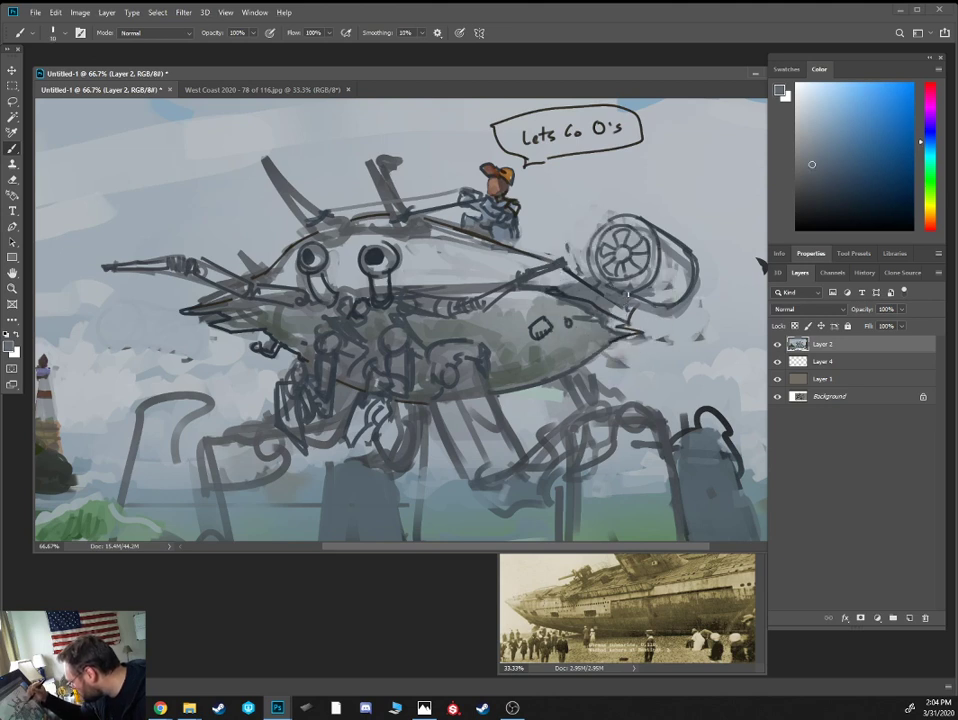
{"action": "left_click", "coordinate": [583, 268], "text": "alt"}
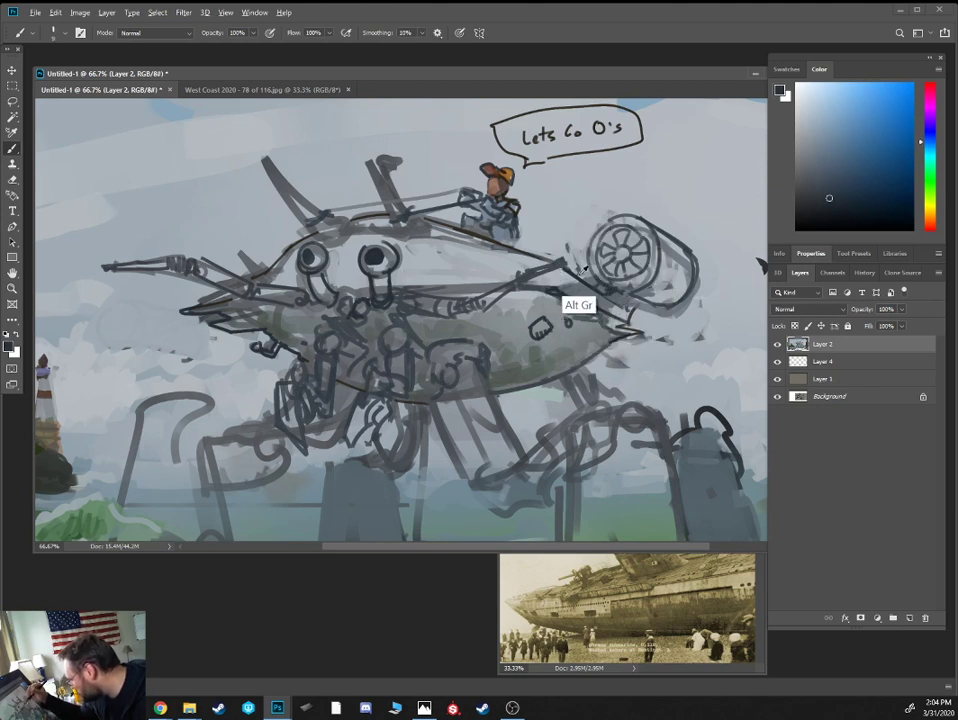
{"action": "left_click", "coordinate": [430, 198], "text": "alt"}
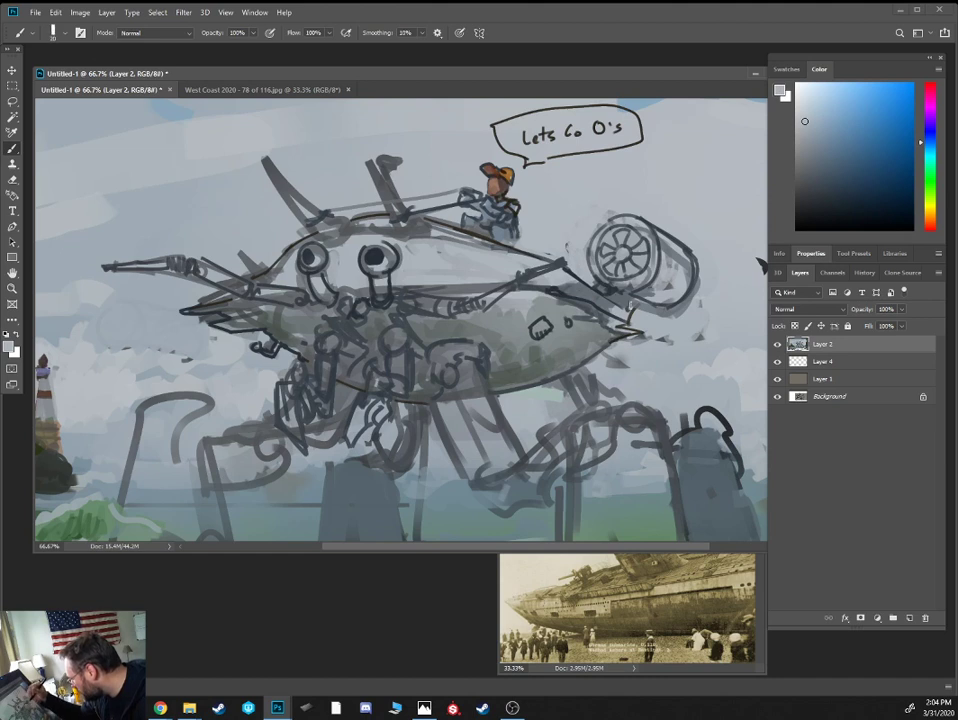
Paint a tapered exhaust cone on the engine's rear and shade the engine body with sampled greys
{"action": "left_click", "coordinate": [466, 245], "text": "alt"}
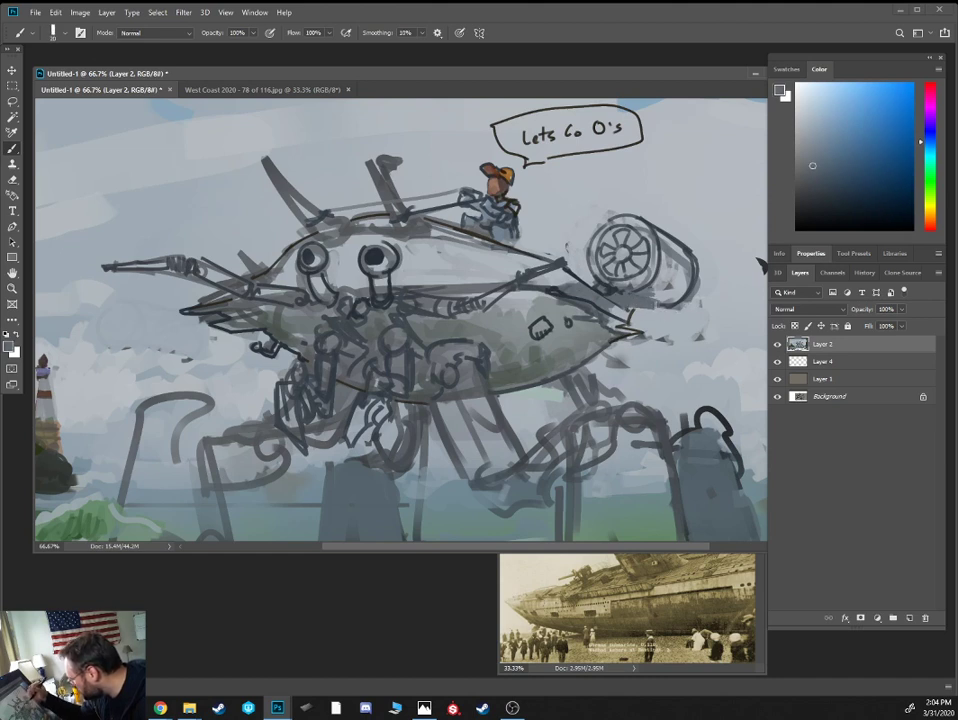
{"action": "mouse_move", "coordinate": [718, 289]}
{"action": "left_mouse_down"}
{"action": "mouse_move", "coordinate": [693, 290]}
{"action": "mouse_move", "coordinate": [721, 291]}
{"action": "mouse_move", "coordinate": [669, 253]}
{"action": "left_mouse_up"}
{"action": "left_click", "coordinate": [688, 297], "text": "alt"}
{"action": "key", "text": "["}
{"action": "mouse_move", "coordinate": [671, 253]}
{"action": "left_mouse_down"}
{"action": "mouse_move", "coordinate": [716, 287]}
{"action": "mouse_move", "coordinate": [706, 287]}
{"action": "left_mouse_up"}
{"action": "left_click", "coordinate": [713, 284], "text": "alt"}
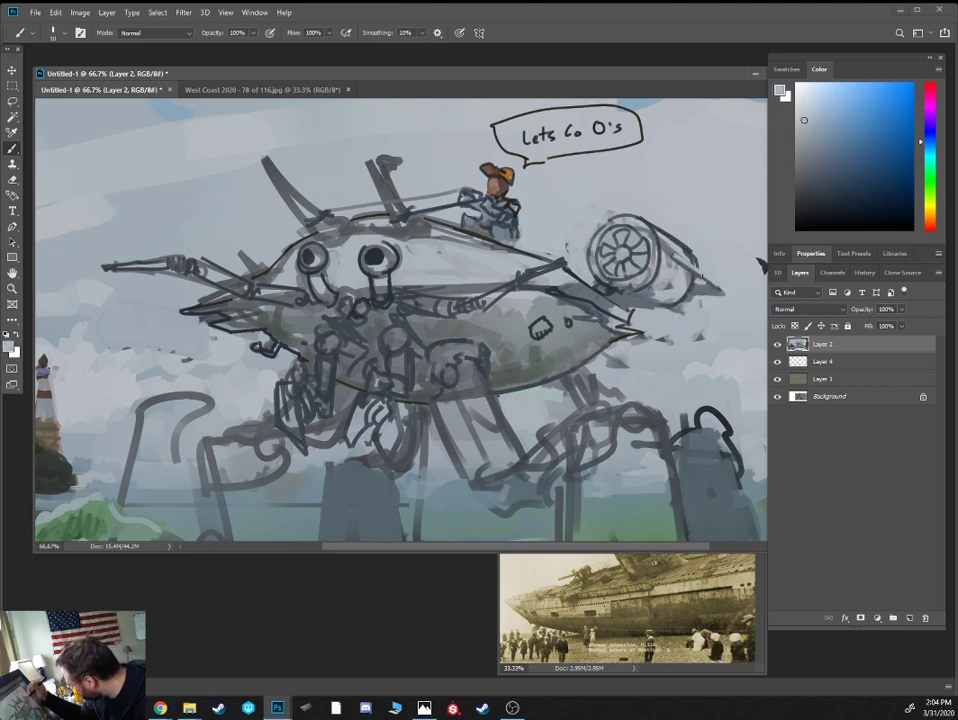
{"action": "left_click", "coordinate": [700, 258], "text": "alt"}
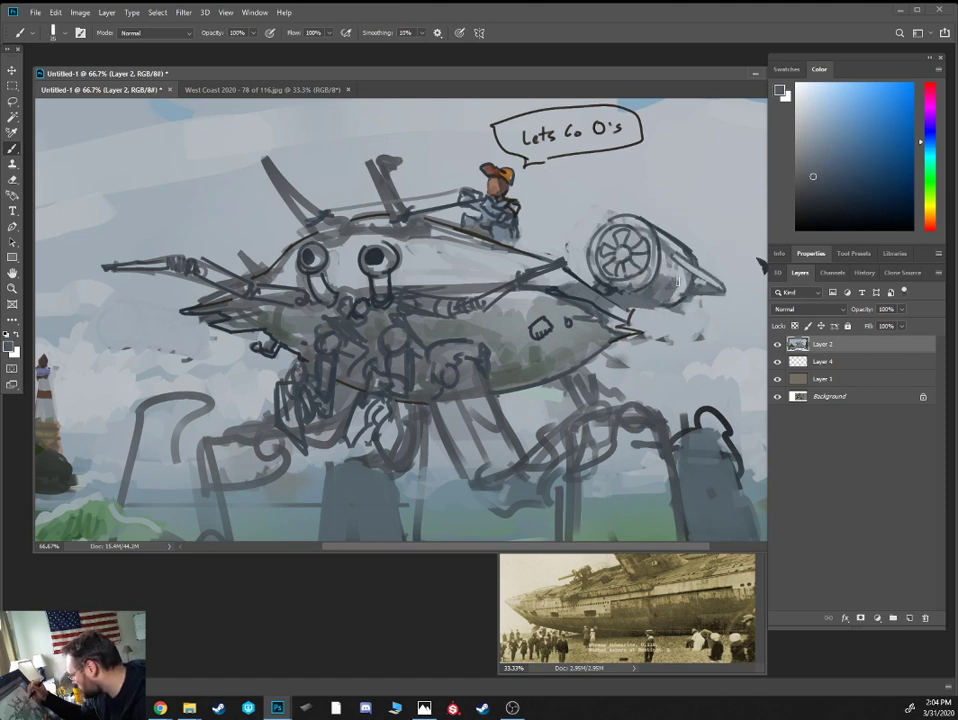
Sample darker greys and strengthen the hull's rear edge below the engine mount, ending on Layer 2
{"action": "key", "text": "["}
{"action": "key", "text": "alt+["}
{"action": "left_click", "coordinate": [610, 296], "text": "alt"}
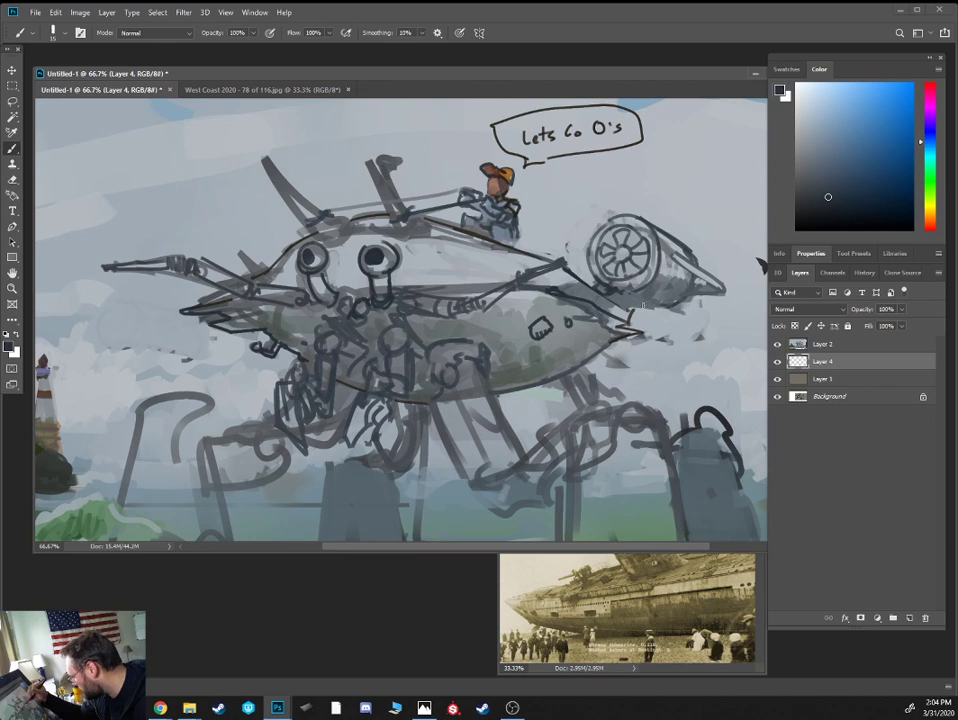
{"action": "left_click", "coordinate": [612, 308], "text": "alt"}
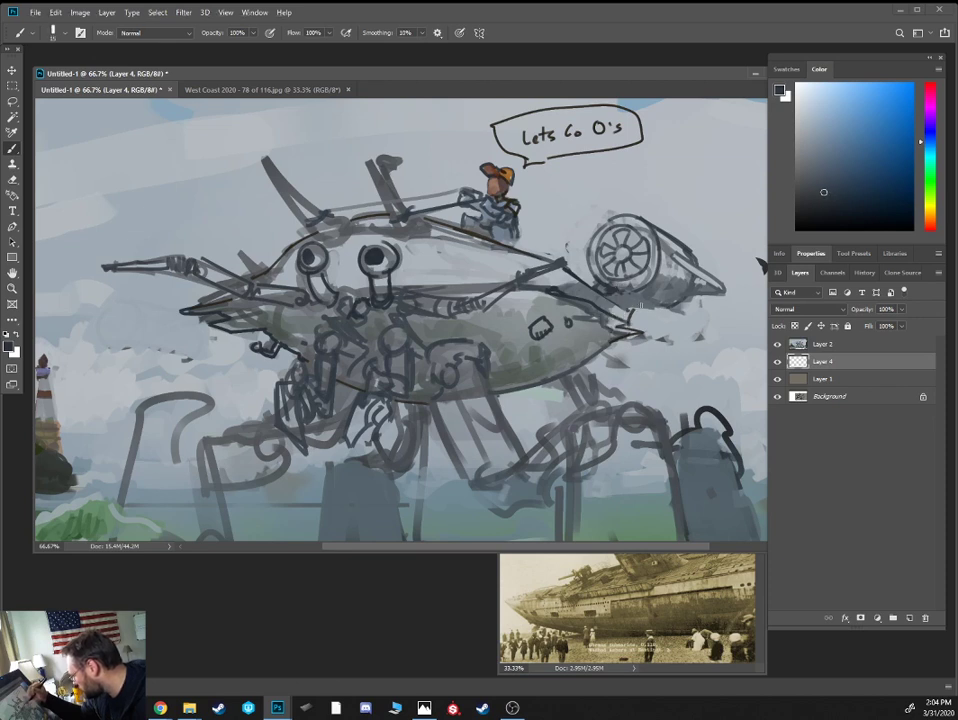
{"action": "key", "text": "alt+bracketright"}
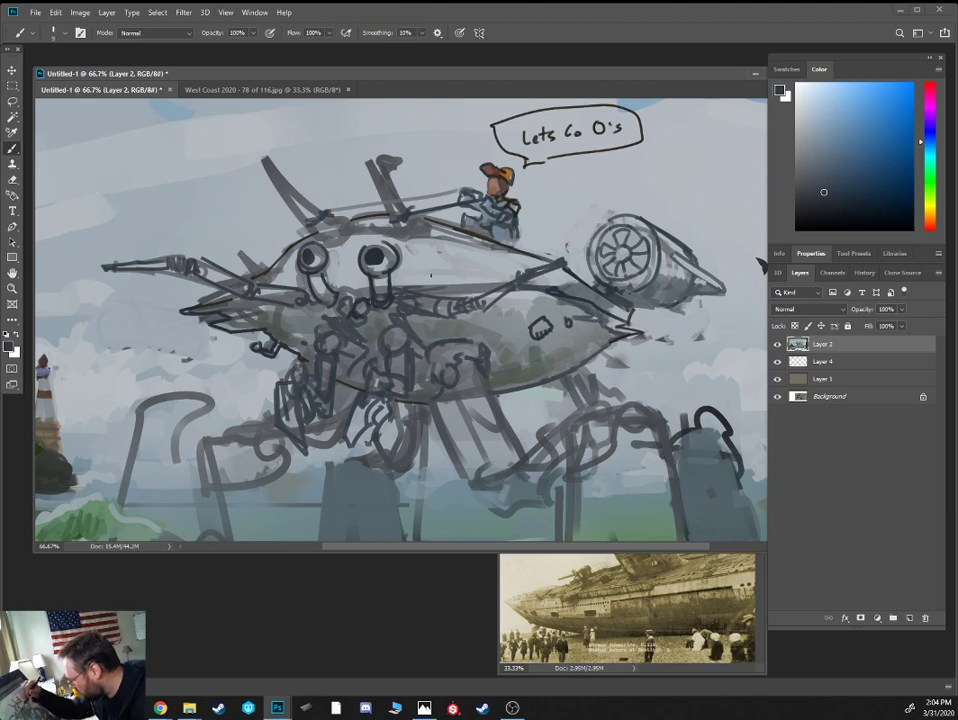
Add dark lines along the hull's top edge and seam, and shade the hull's front below the eyes with a larger dark grey brush
{"action": "left_click_drag", "start_coordinate": [312, 218], "coordinate": [377, 213]}
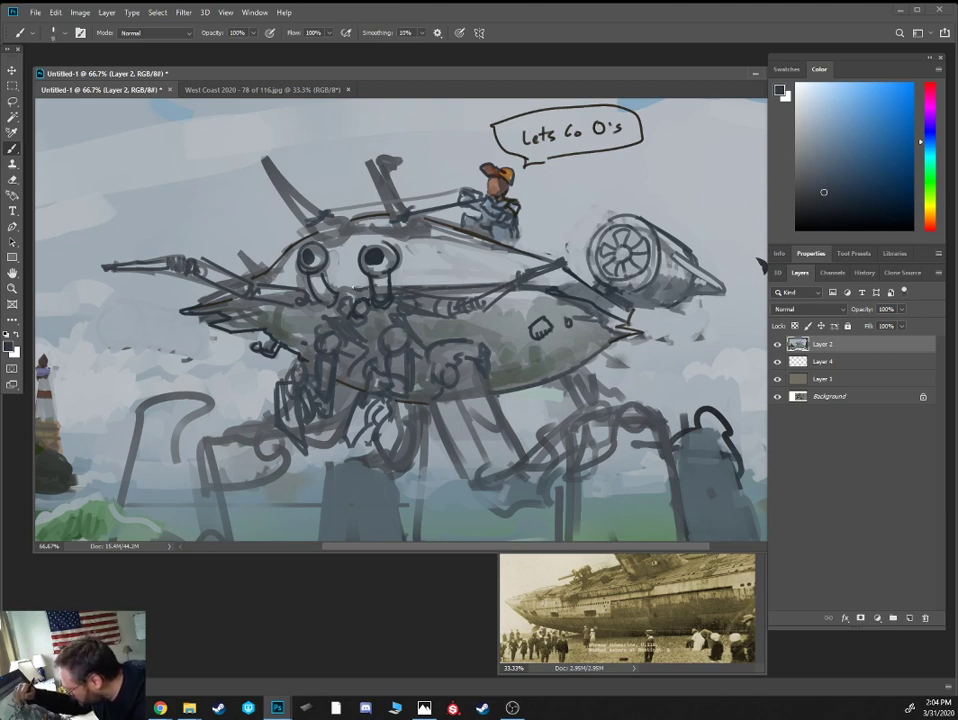
{"action": "left_click_drag", "start_coordinate": [349, 300], "coordinate": [366, 305]}
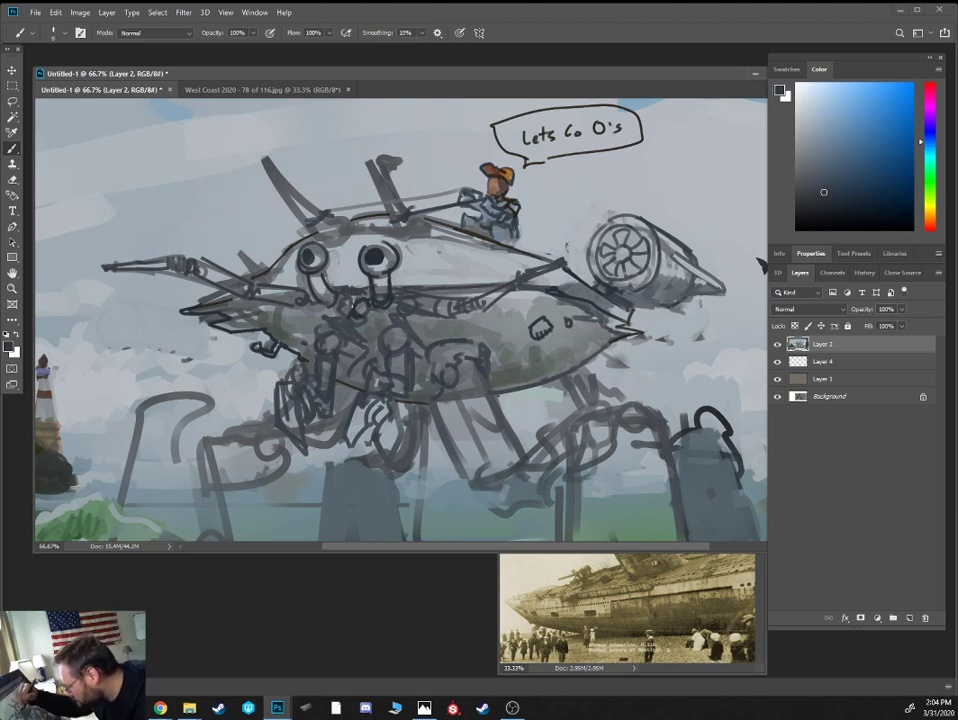
{"action": "key", "text": "bracketright"}
{"action": "key", "text": "bracketright"}
{"action": "key", "text": "bracketright"}
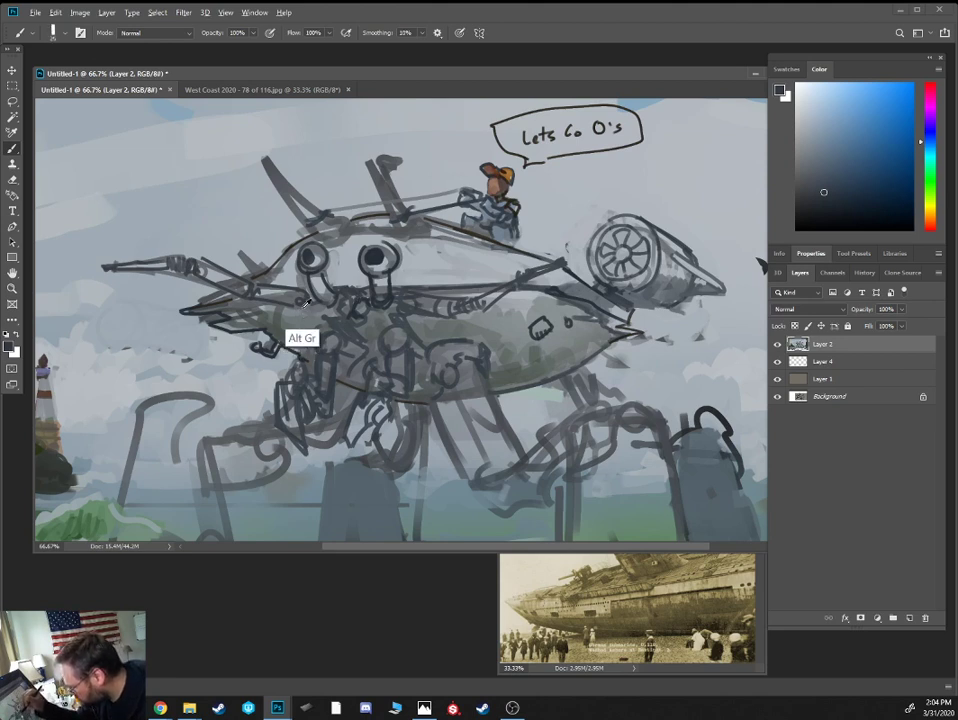
{"action": "left_click", "coordinate": [317, 296], "text": "alt"}
{"action": "left_click", "coordinate": [318, 299], "text": "alt"}
{"action": "left_click", "coordinate": [319, 302], "text": "alt"}
{"action": "left_click_drag", "start_coordinate": [326, 306], "coordinate": [267, 314]}
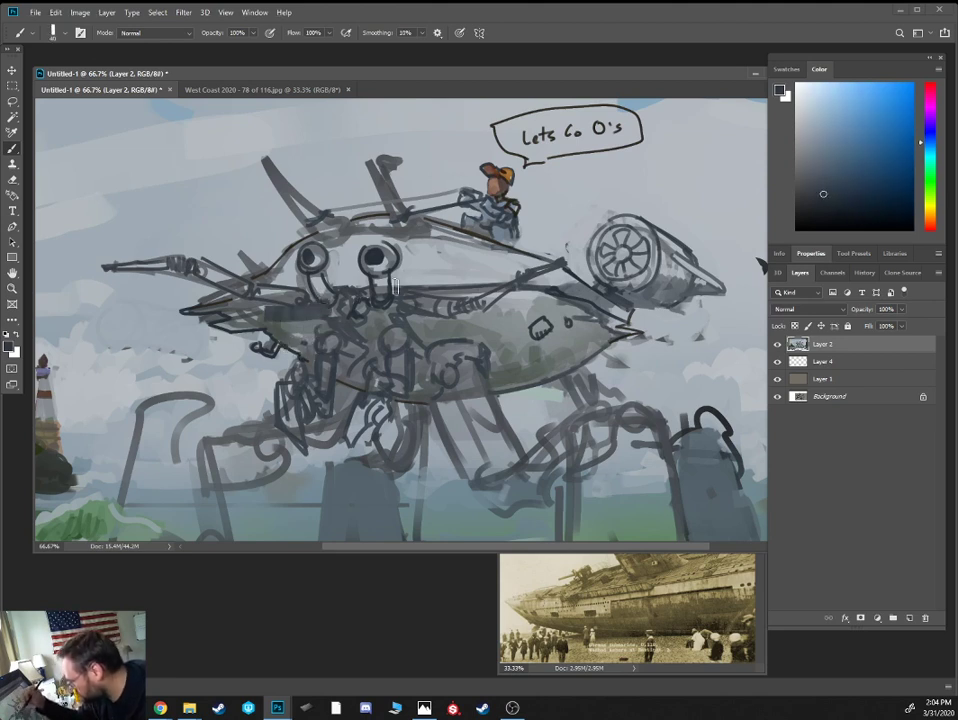
Outline the front leg's upper cylinder and round knee joint with a size 10 dark brush
{"action": "key", "text": "bracketleft"}
{"action": "key", "text": "bracketleft"}
{"action": "mouse_move", "coordinate": [447, 367]}
{"action": "left_mouse_down"}
{"action": "mouse_move", "coordinate": [452, 386]}
{"action": "mouse_move", "coordinate": [445, 368]}
{"action": "mouse_move", "coordinate": [481, 350]}
{"action": "mouse_move", "coordinate": [441, 409]}
{"action": "mouse_move", "coordinate": [486, 465]}
{"action": "left_mouse_up"}
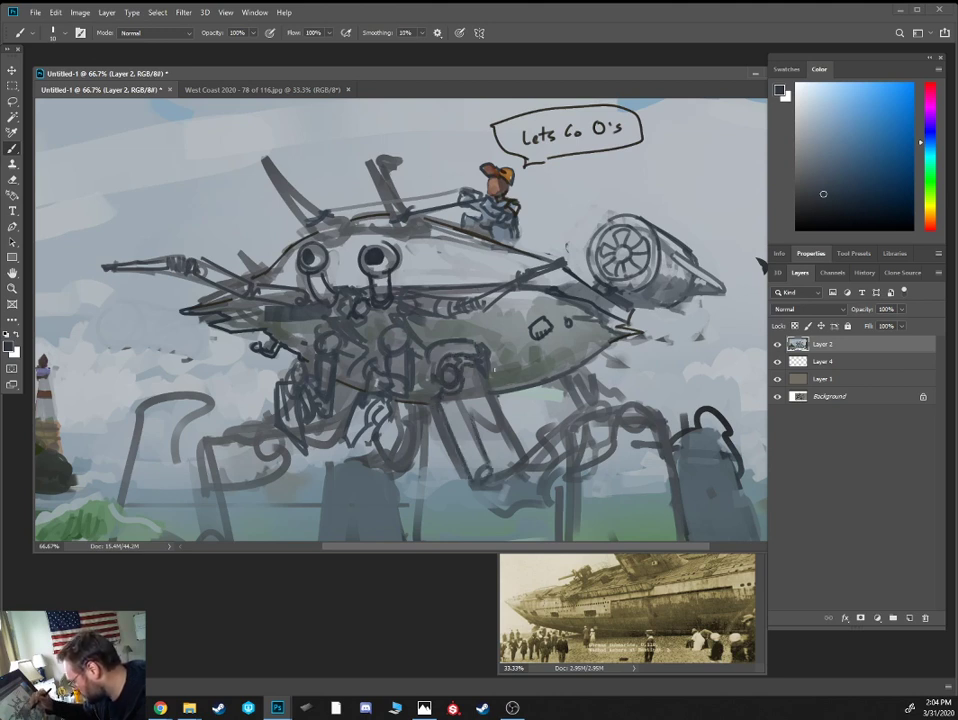
{"action": "left_click_drag", "start_coordinate": [493, 390], "coordinate": [514, 457]}
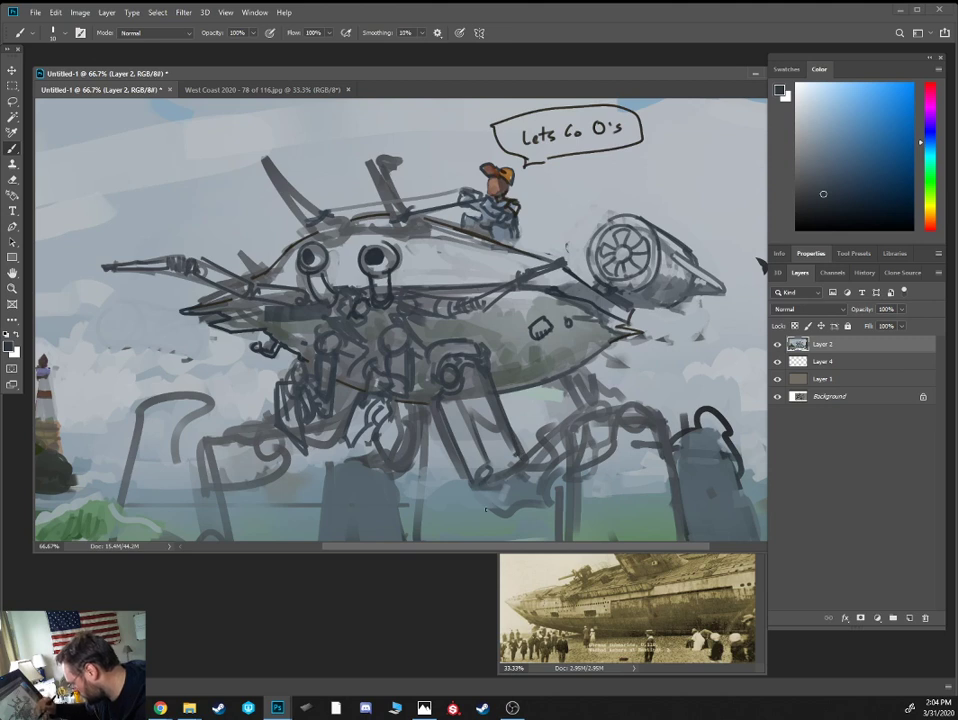
{"action": "mouse_move", "coordinate": [486, 510]}
{"action": "left_mouse_down"}
{"action": "mouse_move", "coordinate": [510, 462]}
{"action": "mouse_move", "coordinate": [482, 477]}
{"action": "mouse_move", "coordinate": [480, 458]}
{"action": "mouse_move", "coordinate": [512, 462]}
{"action": "mouse_move", "coordinate": [472, 477]}
{"action": "mouse_move", "coordinate": [533, 518]}
{"action": "left_mouse_up"}
{"action": "left_click_drag", "start_coordinate": [519, 472], "coordinate": [574, 418]}
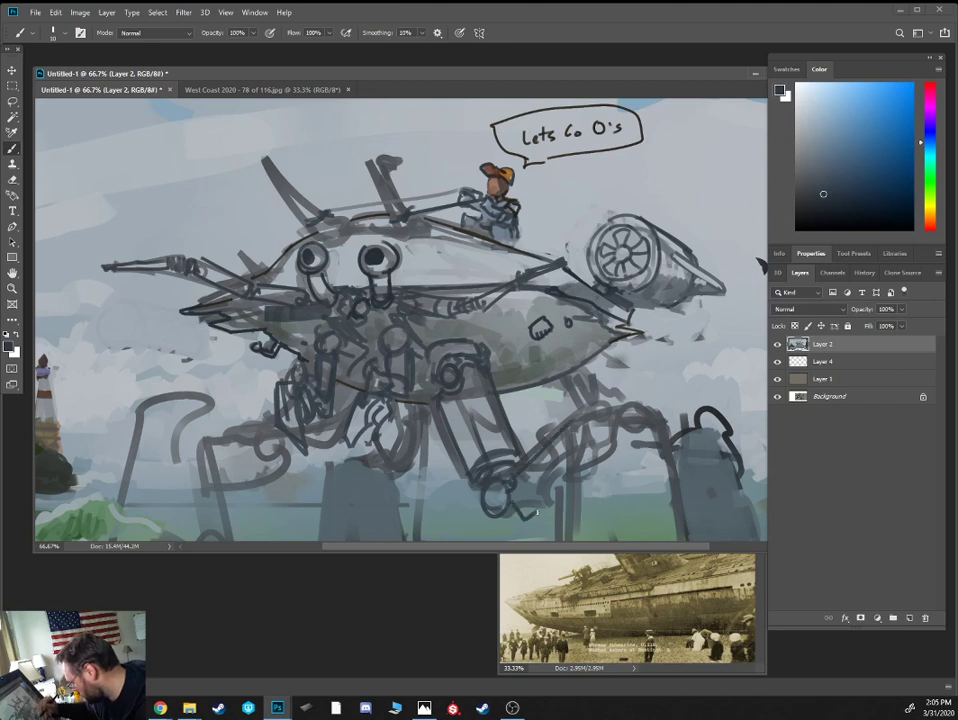
Extend dark outlines from the knee joint to the lower leg, defining its rounded cap and inner edge
{"action": "left_click_drag", "start_coordinate": [535, 515], "coordinate": [552, 492]}
{"action": "left_click_drag", "start_coordinate": [609, 485], "coordinate": [571, 407]}
{"action": "mouse_move", "coordinate": [532, 362]}
{"action": "left_mouse_down"}
{"action": "mouse_move", "coordinate": [571, 331]}
{"action": "mouse_move", "coordinate": [522, 405]}
{"action": "left_mouse_up"}
{"action": "mouse_move", "coordinate": [552, 345]}
{"action": "left_mouse_down"}
{"action": "mouse_move", "coordinate": [566, 362]}
{"action": "mouse_move", "coordinate": [586, 352]}
{"action": "mouse_move", "coordinate": [577, 347]}
{"action": "mouse_move", "coordinate": [579, 371]}
{"action": "mouse_move", "coordinate": [637, 376]}
{"action": "left_mouse_up"}
{"action": "mouse_move", "coordinate": [450, 236]}
{"action": "left_mouse_down"}
{"action": "mouse_move", "coordinate": [469, 250]}
{"action": "mouse_move", "coordinate": [476, 287]}
{"action": "left_mouse_up"}
{"action": "mouse_move", "coordinate": [580, 418]}
{"action": "left_mouse_down"}
{"action": "mouse_move", "coordinate": [521, 421]}
{"action": "mouse_move", "coordinate": [535, 440]}
{"action": "mouse_move", "coordinate": [533, 422]}
{"action": "mouse_move", "coordinate": [590, 428]}
{"action": "mouse_move", "coordinate": [582, 437]}
{"action": "mouse_move", "coordinate": [592, 414]}
{"action": "left_mouse_up"}
{"action": "left_click_drag", "start_coordinate": [530, 438], "coordinate": [530, 478]}
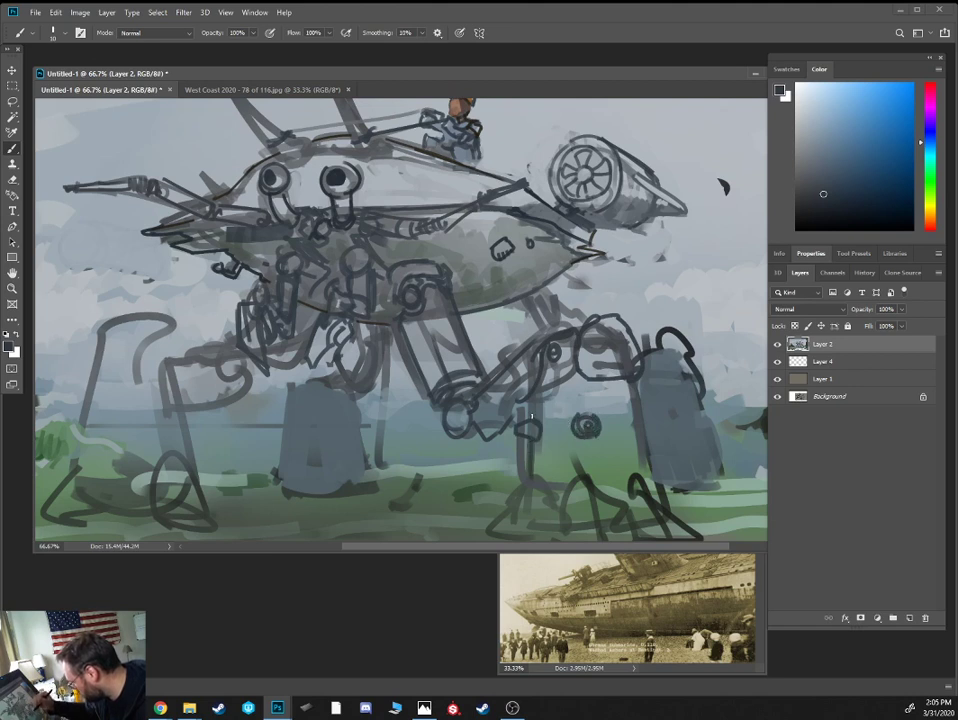
Draw knobs on both sides of the front lower leg, strengthen its side edges and outline the foot
{"action": "left_click_drag", "start_coordinate": [532, 399], "coordinate": [530, 419]}
{"action": "mouse_move", "coordinate": [638, 415]}
{"action": "left_mouse_down"}
{"action": "mouse_move", "coordinate": [661, 419]}
{"action": "mouse_move", "coordinate": [640, 440]}
{"action": "mouse_move", "coordinate": [645, 424]}
{"action": "left_mouse_up"}
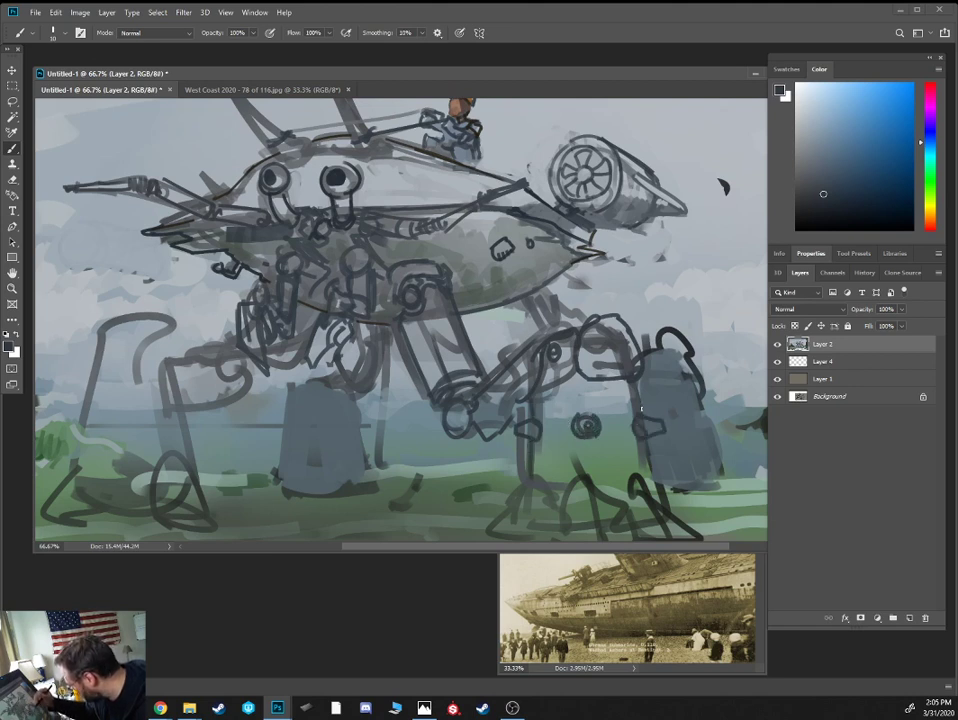
{"action": "left_click_drag", "start_coordinate": [635, 381], "coordinate": [653, 480]}
{"action": "mouse_move", "coordinate": [526, 452]}
{"action": "left_mouse_down"}
{"action": "mouse_move", "coordinate": [527, 477]}
{"action": "mouse_move", "coordinate": [559, 495]}
{"action": "left_mouse_up"}
{"action": "mouse_move", "coordinate": [537, 484]}
{"action": "left_mouse_down"}
{"action": "mouse_move", "coordinate": [531, 498]}
{"action": "mouse_move", "coordinate": [548, 491]}
{"action": "mouse_move", "coordinate": [485, 527]}
{"action": "left_mouse_up"}
{"action": "left_click_drag", "start_coordinate": [569, 520], "coordinate": [534, 520]}
{"action": "key", "text": "ctrl+minus"}
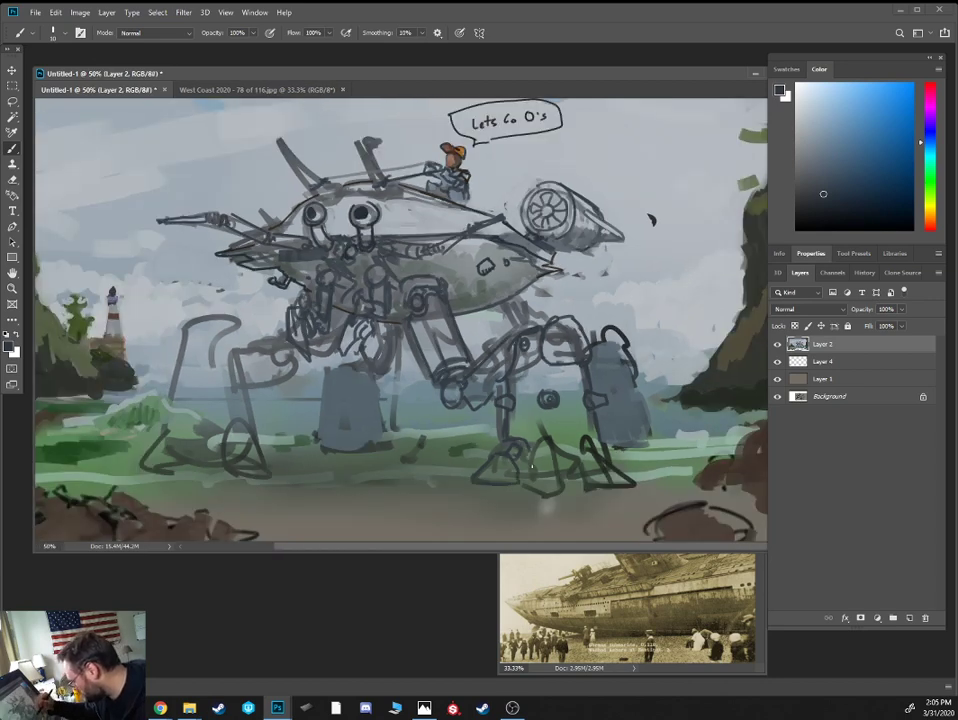
Darken the front leg's ankle joints, arched foot edge and side lines with a near-black blue-grey
{"action": "left_click", "coordinate": [513, 453], "text": "alt"}
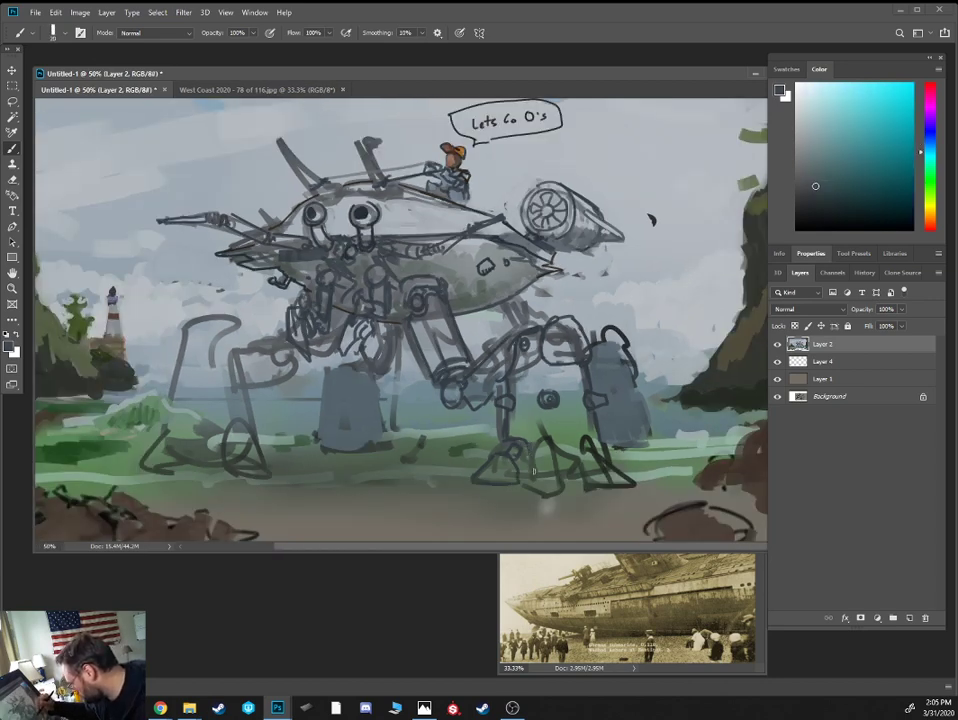
{"action": "left_click", "coordinate": [390, 341], "text": "alt"}
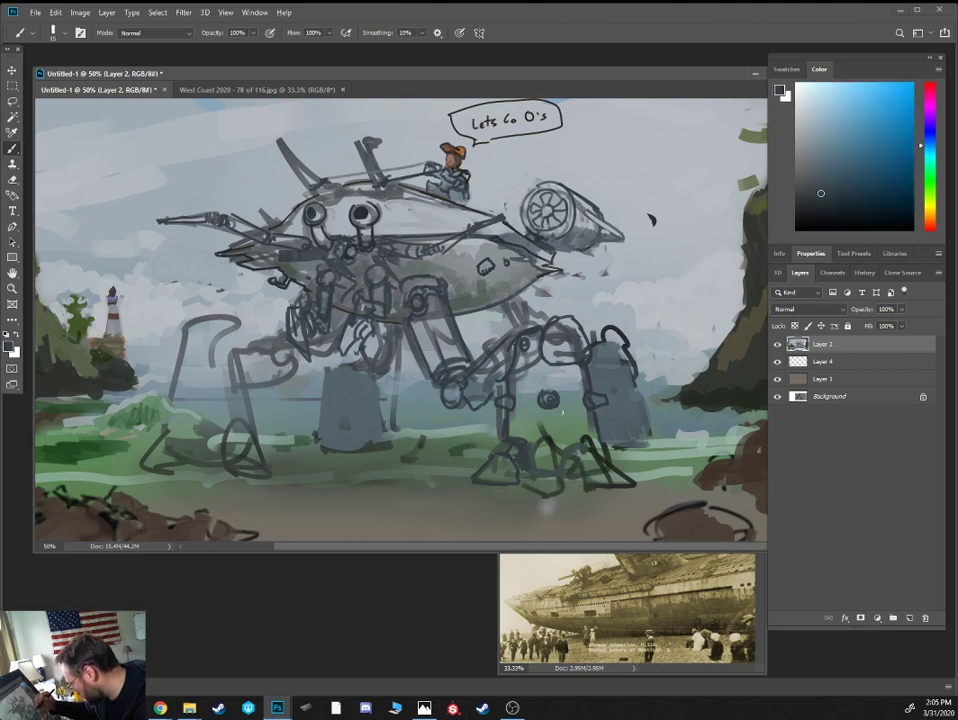
{"action": "left_click", "coordinate": [820, 204]}
{"action": "mouse_move", "coordinate": [562, 471]}
{"action": "left_mouse_down"}
{"action": "mouse_move", "coordinate": [583, 443]}
{"action": "mouse_move", "coordinate": [565, 485]}
{"action": "mouse_move", "coordinate": [608, 495]}
{"action": "mouse_move", "coordinate": [594, 462]}
{"action": "mouse_move", "coordinate": [607, 495]}
{"action": "mouse_move", "coordinate": [575, 452]}
{"action": "mouse_move", "coordinate": [564, 461]}
{"action": "left_mouse_up"}
{"action": "key", "text": "]"}
{"action": "mouse_move", "coordinate": [510, 441]}
{"action": "left_mouse_down"}
{"action": "mouse_move", "coordinate": [525, 446]}
{"action": "mouse_move", "coordinate": [522, 468]}
{"action": "mouse_move", "coordinate": [558, 473]}
{"action": "mouse_move", "coordinate": [564, 450]}
{"action": "mouse_move", "coordinate": [601, 448]}
{"action": "left_mouse_up"}
{"action": "left_click_drag", "start_coordinate": [585, 362], "coordinate": [587, 386]}
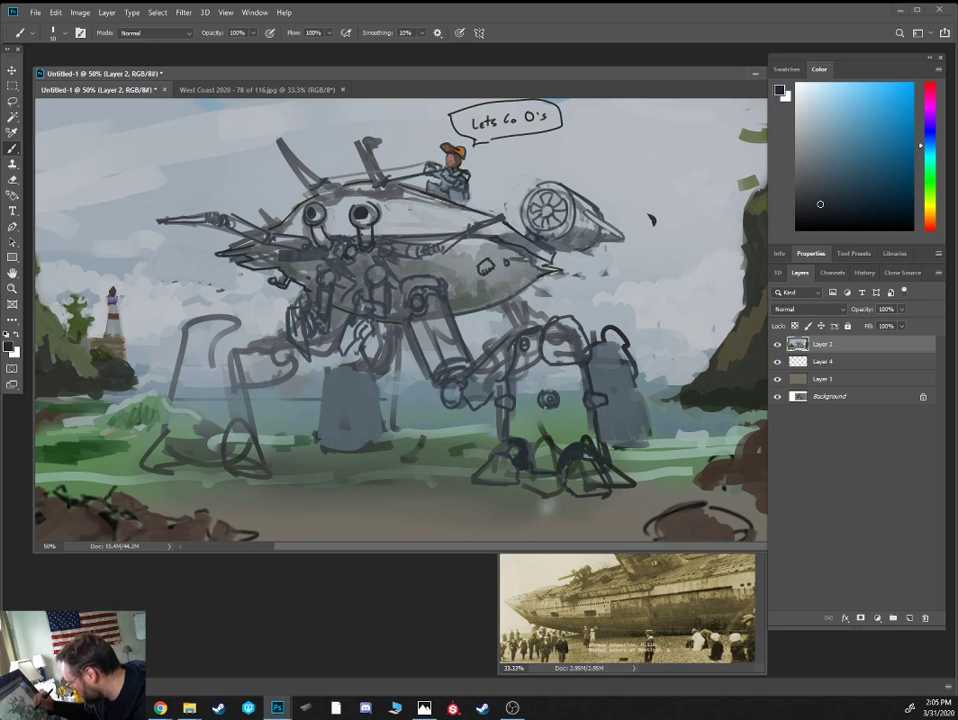
{"action": "key", "text": "]"}
{"action": "key", "text": "]"}
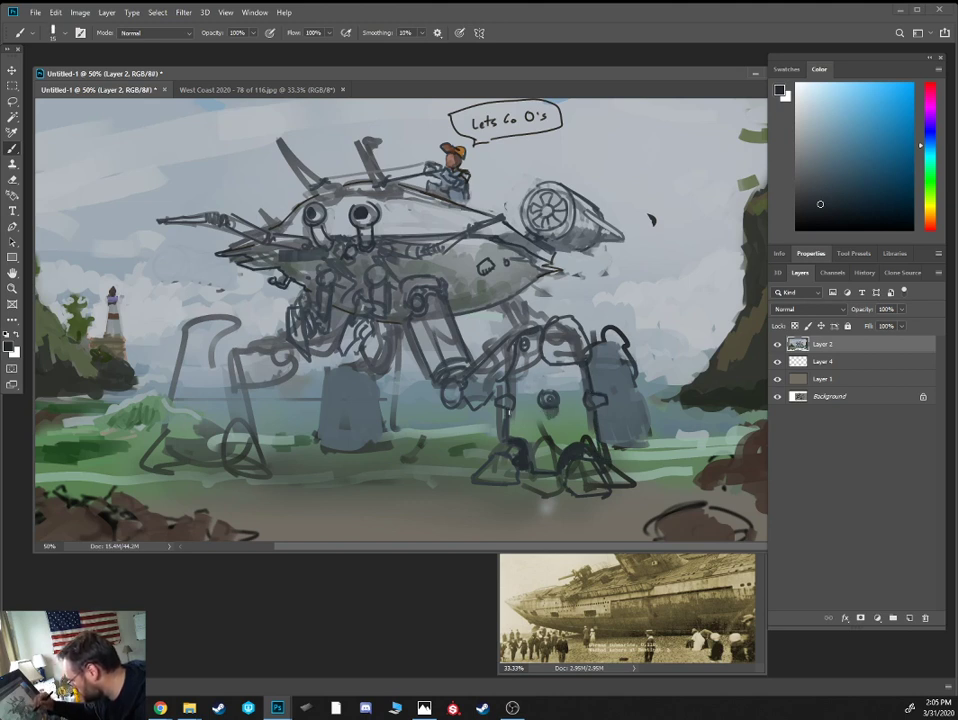
{"action": "key", "text": "["}
Fill the front lower leg's armor plate around its central bolt with sampled grey-teal tones
{"action": "left_click", "coordinate": [545, 377], "text": "alt"}
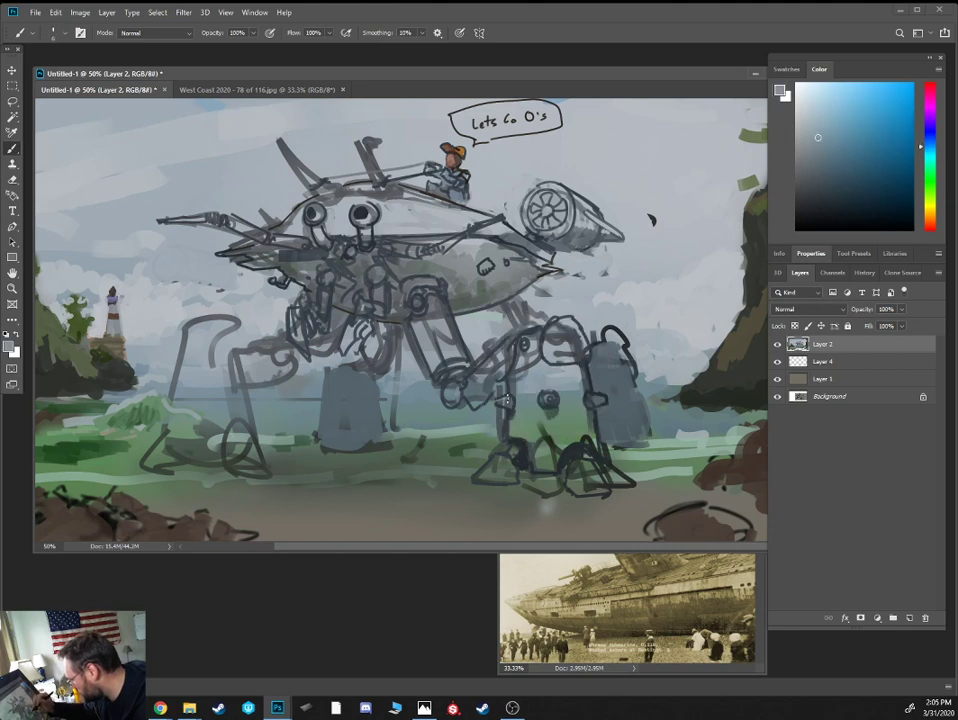
{"action": "key", "text": "]"}
{"action": "mouse_move", "coordinate": [542, 394]}
{"action": "left_mouse_down"}
{"action": "mouse_move", "coordinate": [554, 393]}
{"action": "mouse_move", "coordinate": [513, 407]}
{"action": "mouse_move", "coordinate": [539, 371]}
{"action": "mouse_move", "coordinate": [563, 382]}
{"action": "left_mouse_up"}
{"action": "key", "text": "]"}
{"action": "key", "text": "]"}
{"action": "left_click", "coordinate": [527, 399], "text": "alt"}
{"action": "left_click", "coordinate": [517, 383], "text": "alt"}
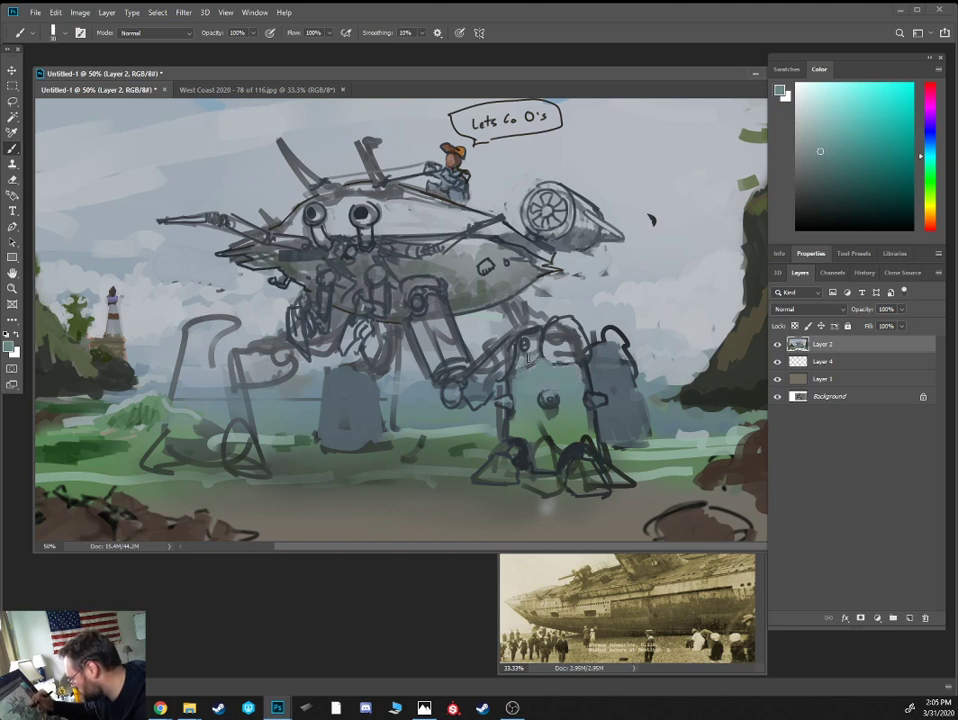
Paint green algae growth on the front leg's armor plate, adding darker green accents with a smaller brush
{"action": "left_click", "coordinate": [930, 186]}
{"action": "left_click", "coordinate": [855, 170]}
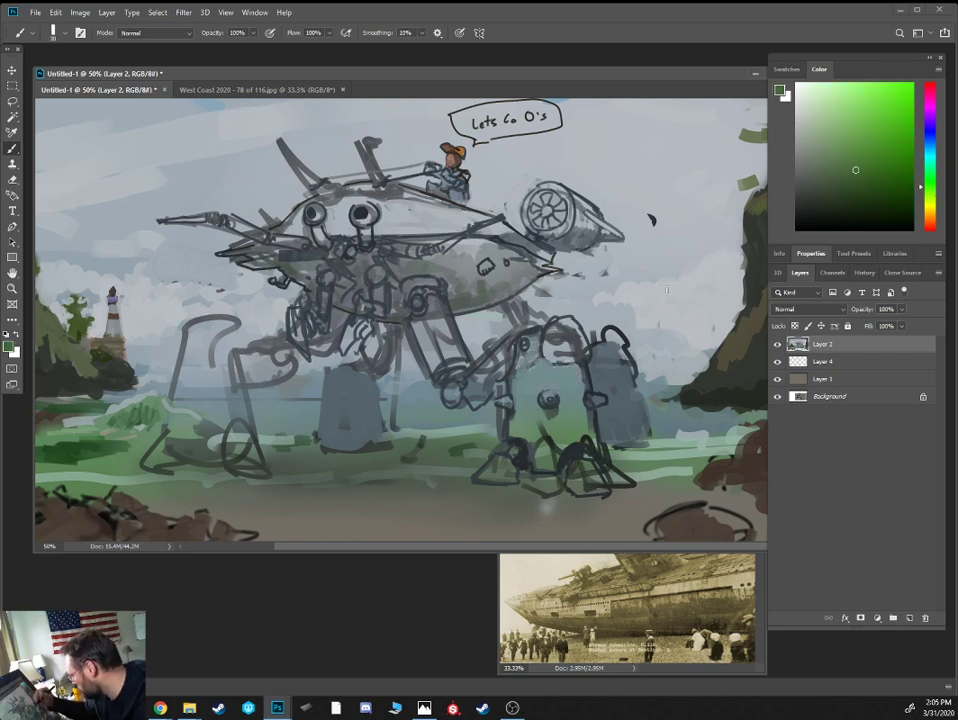
{"action": "key", "text": "["}
{"action": "mouse_move", "coordinate": [530, 440]}
{"action": "left_mouse_down"}
{"action": "mouse_move", "coordinate": [530, 420]}
{"action": "mouse_move", "coordinate": [537, 432]}
{"action": "mouse_move", "coordinate": [560, 424]}
{"action": "mouse_move", "coordinate": [530, 416]}
{"action": "left_mouse_up"}
{"action": "mouse_move", "coordinate": [538, 394]}
{"action": "left_mouse_down"}
{"action": "mouse_move", "coordinate": [555, 403]}
{"action": "mouse_move", "coordinate": [537, 423]}
{"action": "mouse_move", "coordinate": [537, 408]}
{"action": "mouse_move", "coordinate": [533, 433]}
{"action": "left_mouse_up"}
{"action": "key", "text": "bracketleft"}
{"action": "key", "text": "bracketleft"}
{"action": "key", "text": "bracketleft"}
{"action": "left_click", "coordinate": [854, 200]}
{"action": "mouse_move", "coordinate": [399, 325]}
{"action": "left_mouse_down"}
{"action": "mouse_move", "coordinate": [403, 344]}
{"action": "mouse_move", "coordinate": [388, 325]}
{"action": "left_mouse_up"}
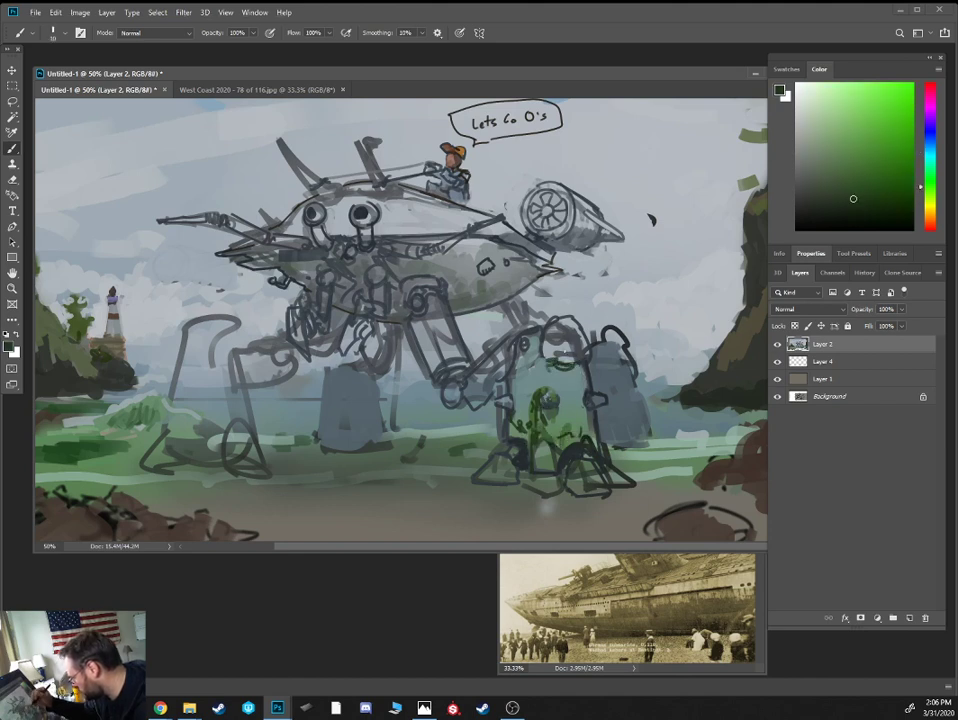
Fill the rounded cap above the front leg's armor plate with sampled grey-teal
{"action": "left_click", "coordinate": [550, 350], "text": "alt"}
{"action": "key", "text": "bracketright"}
{"action": "mouse_move", "coordinate": [544, 330]}
{"action": "left_mouse_down"}
{"action": "mouse_move", "coordinate": [546, 354]}
{"action": "mouse_move", "coordinate": [556, 335]}
{"action": "mouse_move", "coordinate": [570, 342]}
{"action": "left_mouse_up"}
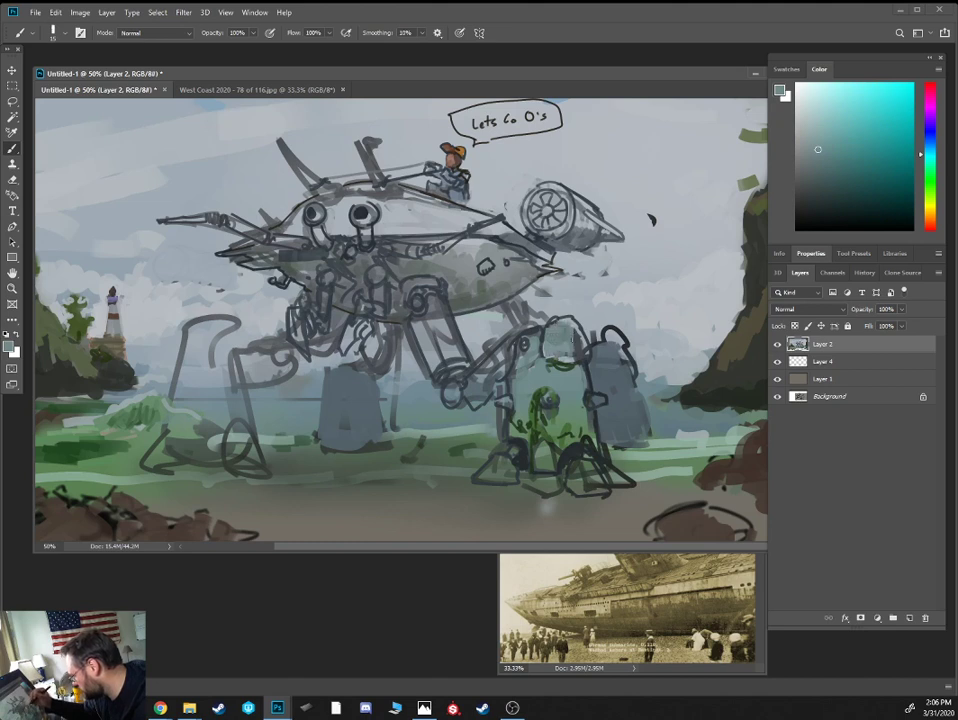
{"action": "key", "text": "bracketright"}
{"action": "key", "text": "bracketright"}
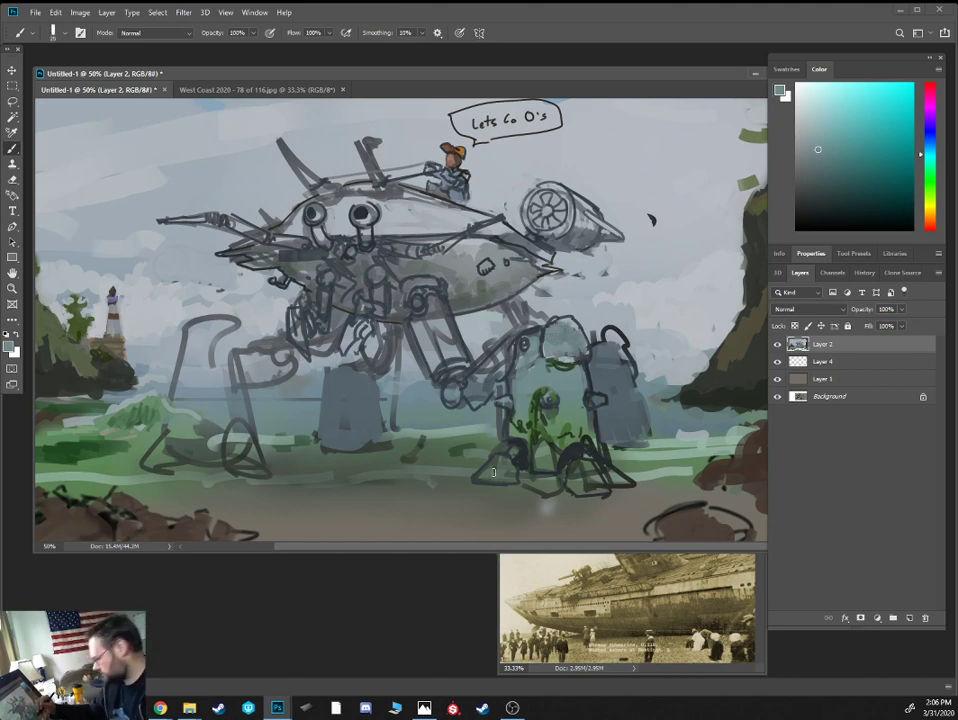
Fill the front foot's toes with pale grey-teal and clean up the area between them with a sampled ground tone
{"action": "mouse_move", "coordinate": [482, 476]}
{"action": "left_mouse_down"}
{"action": "mouse_move", "coordinate": [498, 458]}
{"action": "mouse_move", "coordinate": [503, 468]}
{"action": "left_mouse_up"}
{"action": "mouse_move", "coordinate": [570, 477]}
{"action": "left_mouse_down"}
{"action": "mouse_move", "coordinate": [577, 489]}
{"action": "mouse_move", "coordinate": [584, 482]}
{"action": "left_mouse_up"}
{"action": "left_click", "coordinate": [539, 498], "text": "alt"}
{"action": "mouse_move", "coordinate": [524, 487]}
{"action": "left_mouse_down"}
{"action": "mouse_move", "coordinate": [556, 491]}
{"action": "mouse_move", "coordinate": [551, 483]}
{"action": "left_mouse_up"}
{"action": "key", "text": "bracketleft"}
Paint pale green ripple lines across the shallow water left of the front foot using sampled water colors
{"action": "left_click", "coordinate": [427, 431], "text": "alt"}
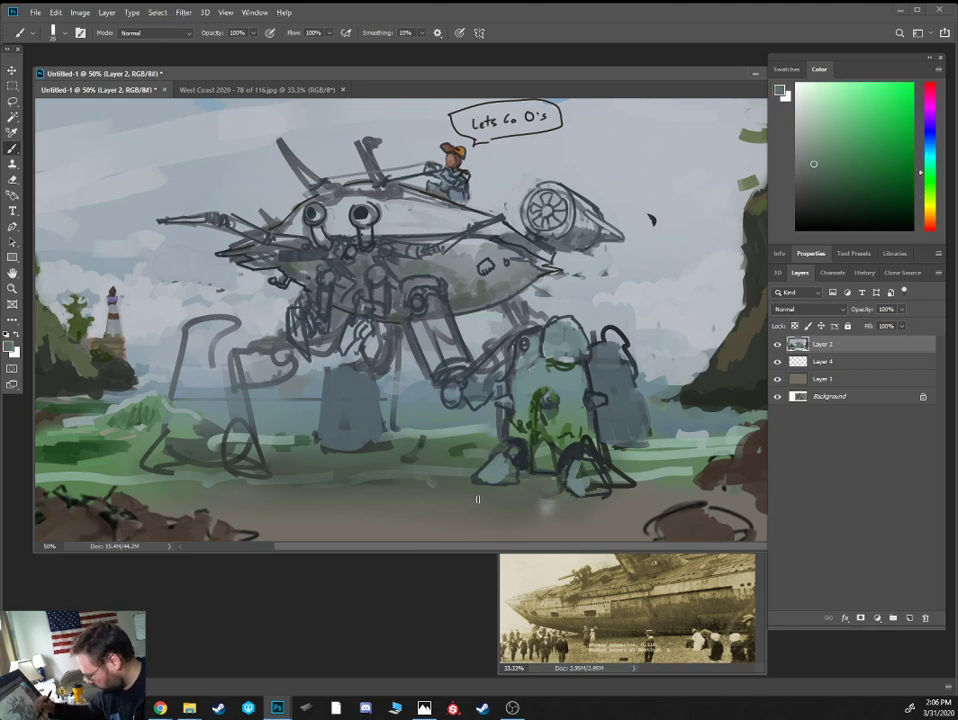
{"action": "left_click", "coordinate": [422, 439], "text": "alt"}
{"action": "left_click_drag", "start_coordinate": [344, 481], "coordinate": [419, 481]}
{"action": "mouse_move", "coordinate": [330, 478]}
{"action": "left_mouse_down"}
{"action": "mouse_move", "coordinate": [285, 436]}
{"action": "mouse_move", "coordinate": [323, 448]}
{"action": "mouse_move", "coordinate": [323, 491]}
{"action": "left_mouse_up"}
{"action": "left_click", "coordinate": [283, 439], "text": "alt"}
{"action": "key", "text": "bracketleft"}
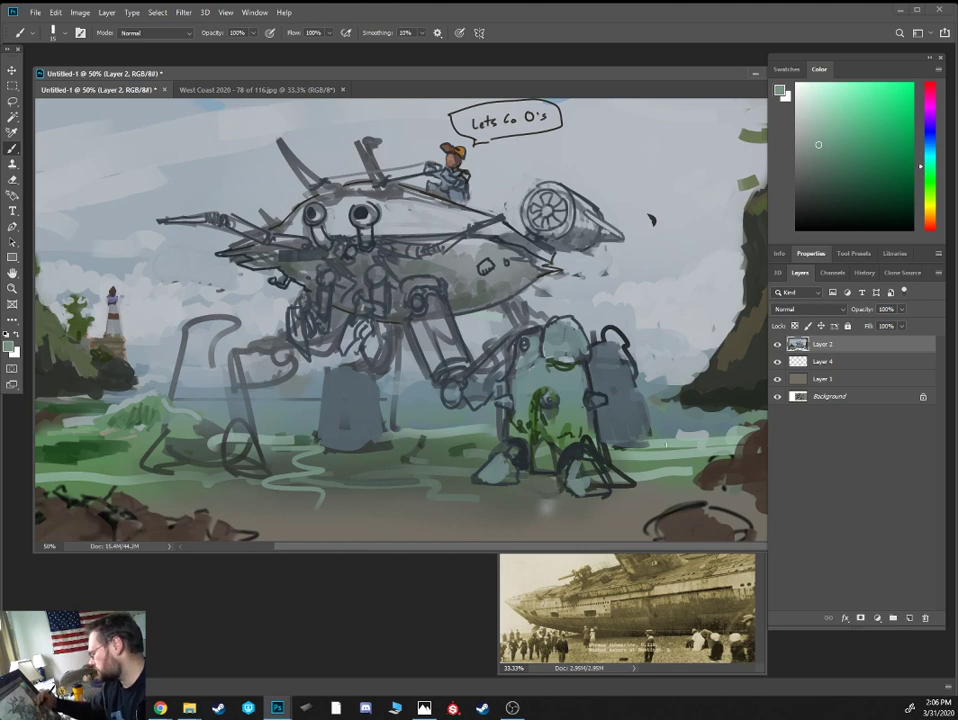
Cover the dark outline above the grey rock behind the front leg with sky color and refine the neighboring edges
{"action": "left_click", "coordinate": [640, 377], "text": "alt"}
{"action": "left_click_drag", "start_coordinate": [646, 382], "coordinate": [613, 349]}
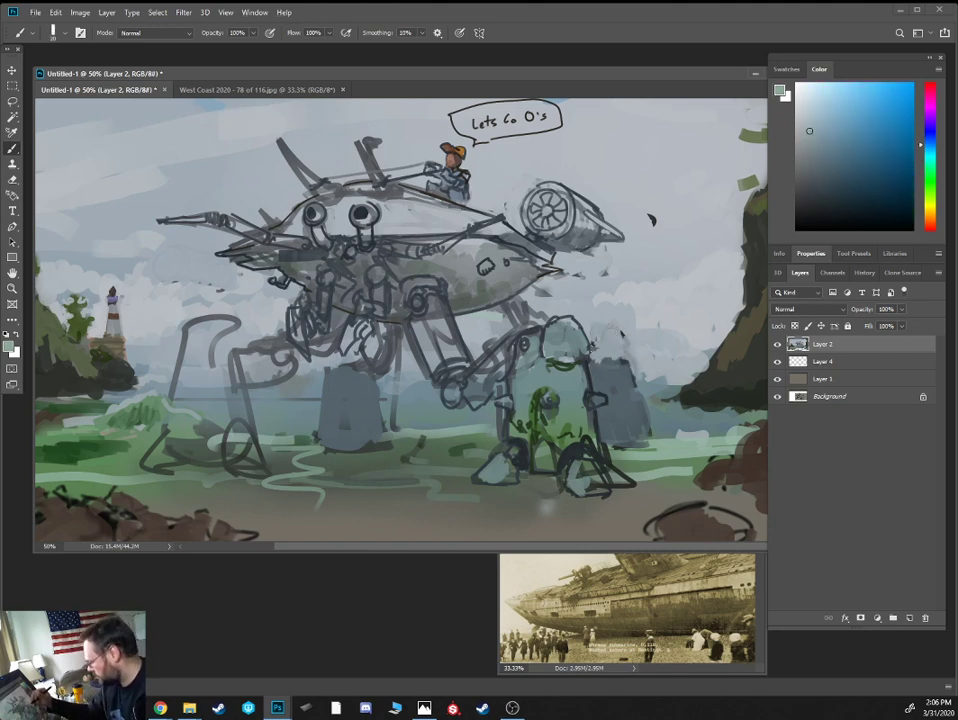
{"action": "left_click", "coordinate": [561, 350], "text": "alt"}
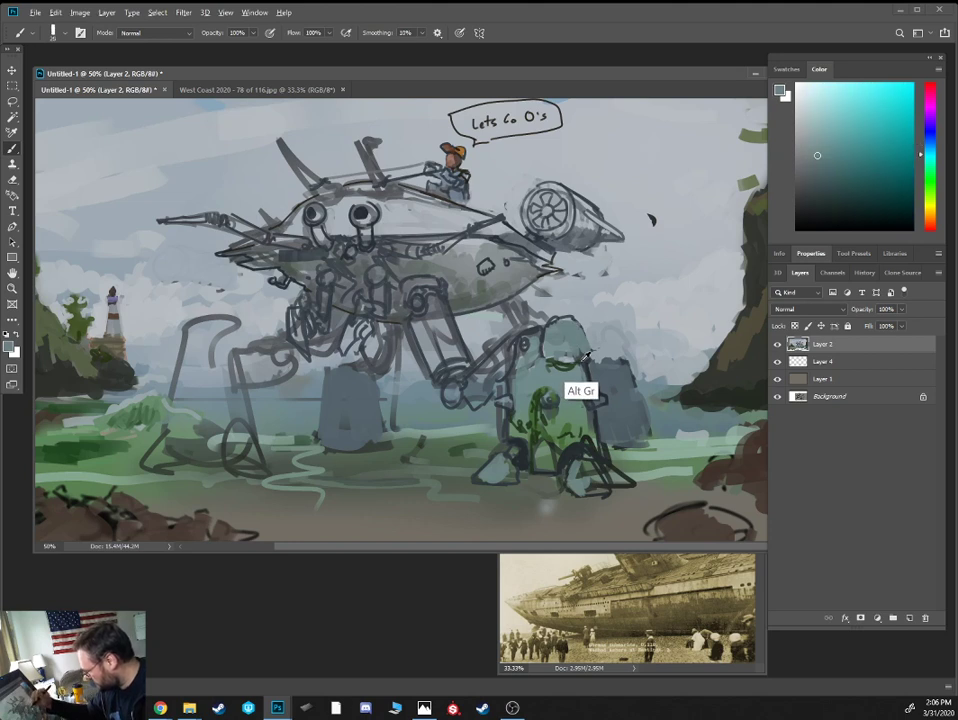
{"action": "left_click", "coordinate": [585, 388], "text": "alt"}
{"action": "left_click", "coordinate": [613, 366], "text": "alt"}
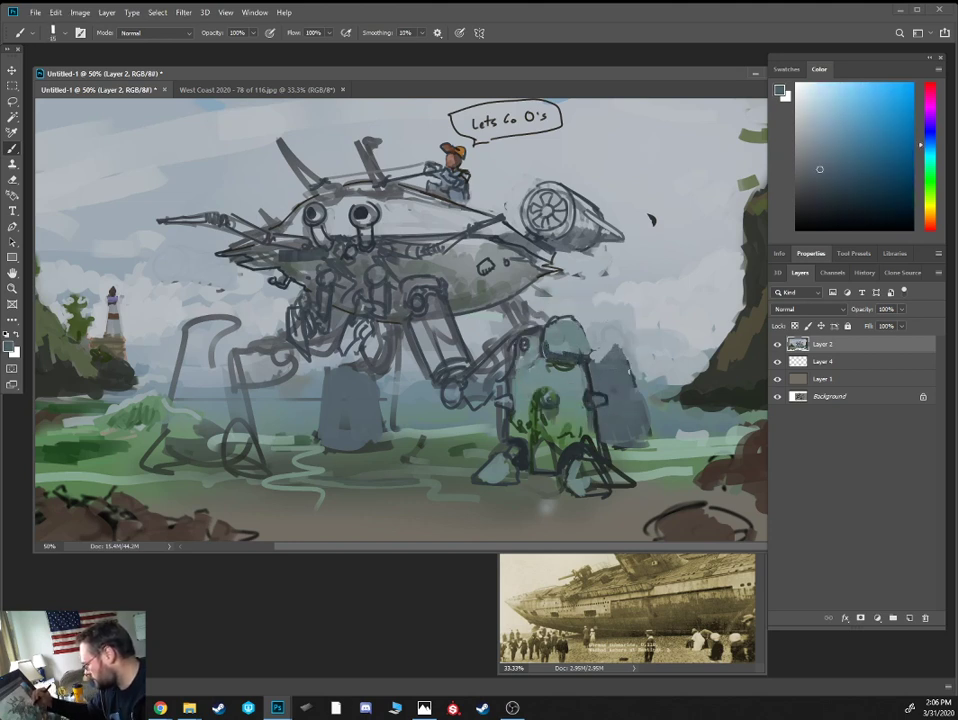
Paint a pale green wave splash beside the grey rock behind the front leg, with scattered spray above it
{"action": "left_click", "coordinate": [648, 417], "text": "alt"}
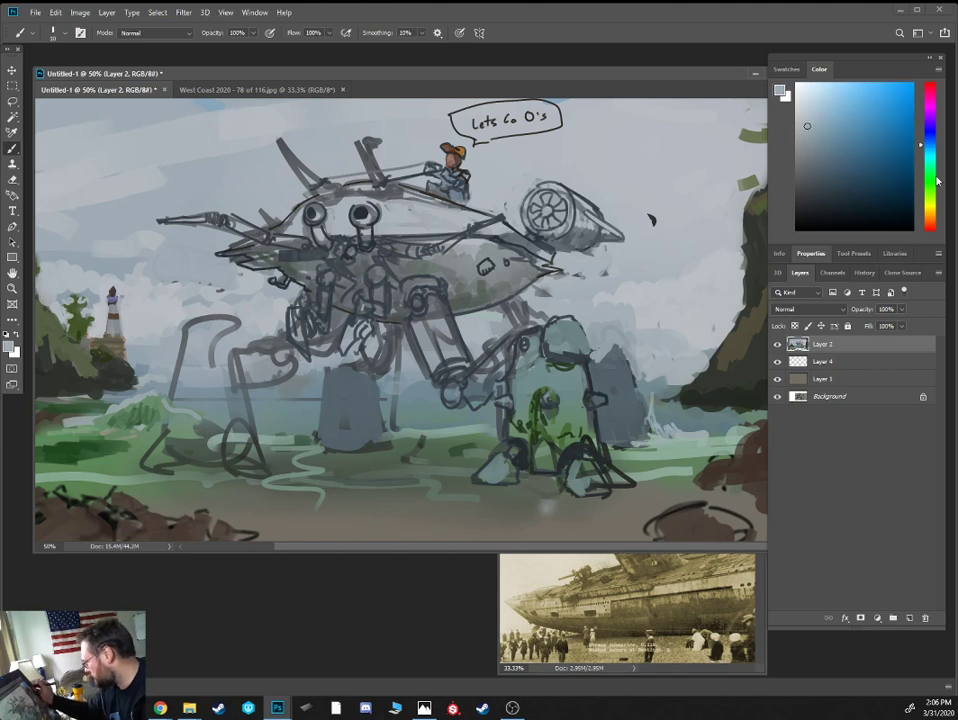
{"action": "left_click", "coordinate": [931, 180]}
{"action": "left_click", "coordinate": [829, 145]}
{"action": "key", "text": "bracketright"}
{"action": "key", "text": "bracketright"}
{"action": "mouse_move", "coordinate": [663, 430]}
{"action": "left_mouse_down"}
{"action": "mouse_move", "coordinate": [677, 339]}
{"action": "mouse_move", "coordinate": [654, 380]}
{"action": "mouse_move", "coordinate": [680, 314]}
{"action": "left_mouse_up"}
{"action": "left_click", "coordinate": [677, 435], "text": "alt"}
{"action": "key", "text": "bracketleft"}
{"action": "left_click", "coordinate": [665, 388], "text": "alt"}
{"action": "key", "text": "bracketright"}
{"action": "left_click_drag", "start_coordinate": [673, 371], "coordinate": [680, 406]}
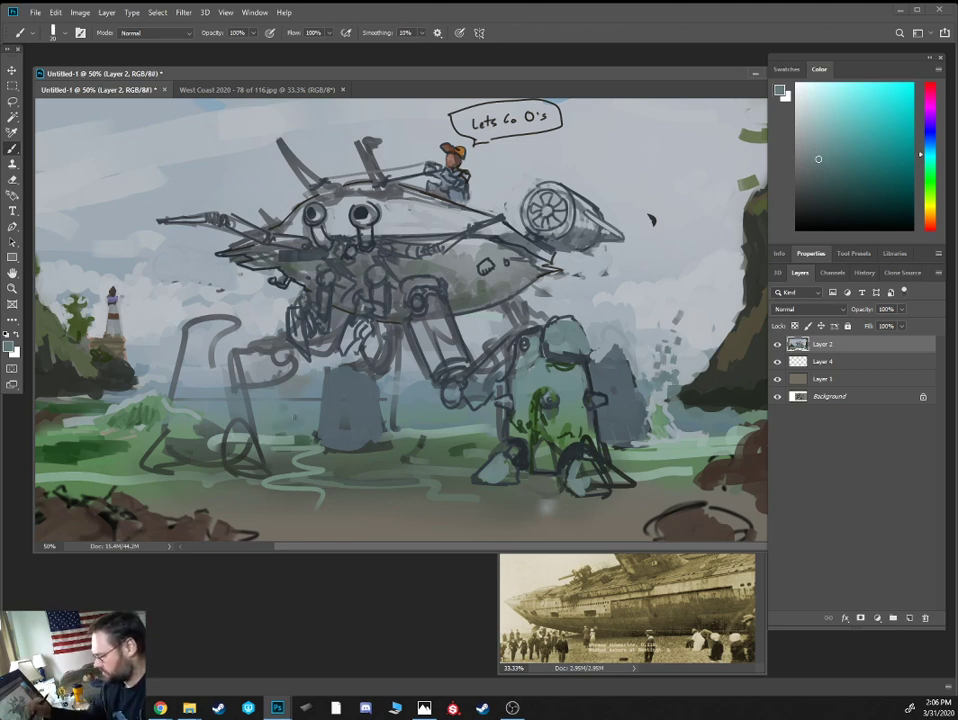
Add a green wave with a pale crest in the water between the left leg and the central grey column
{"action": "mouse_move", "coordinate": [290, 411]}
{"action": "left_mouse_down"}
{"action": "mouse_move", "coordinate": [267, 425]}
{"action": "mouse_move", "coordinate": [307, 405]}
{"action": "mouse_move", "coordinate": [309, 419]}
{"action": "left_mouse_up"}
{"action": "left_click", "coordinate": [306, 441], "text": "alt"}
{"action": "left_click", "coordinate": [156, 398], "text": "alt"}
{"action": "key", "text": "bracketleft"}
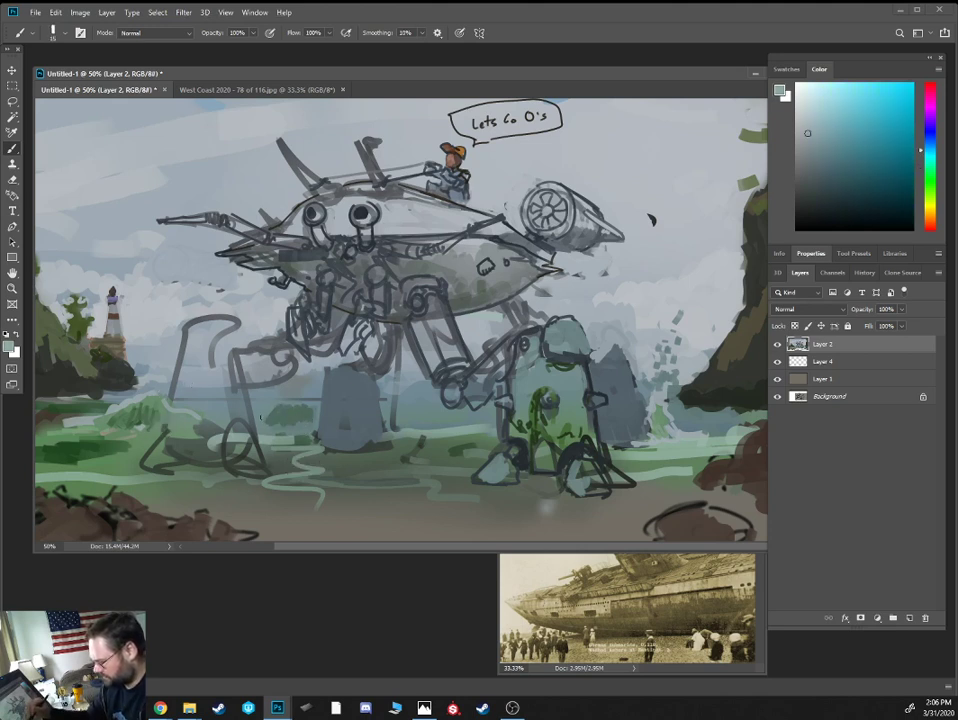
{"action": "left_click", "coordinate": [140, 430], "text": "alt"}
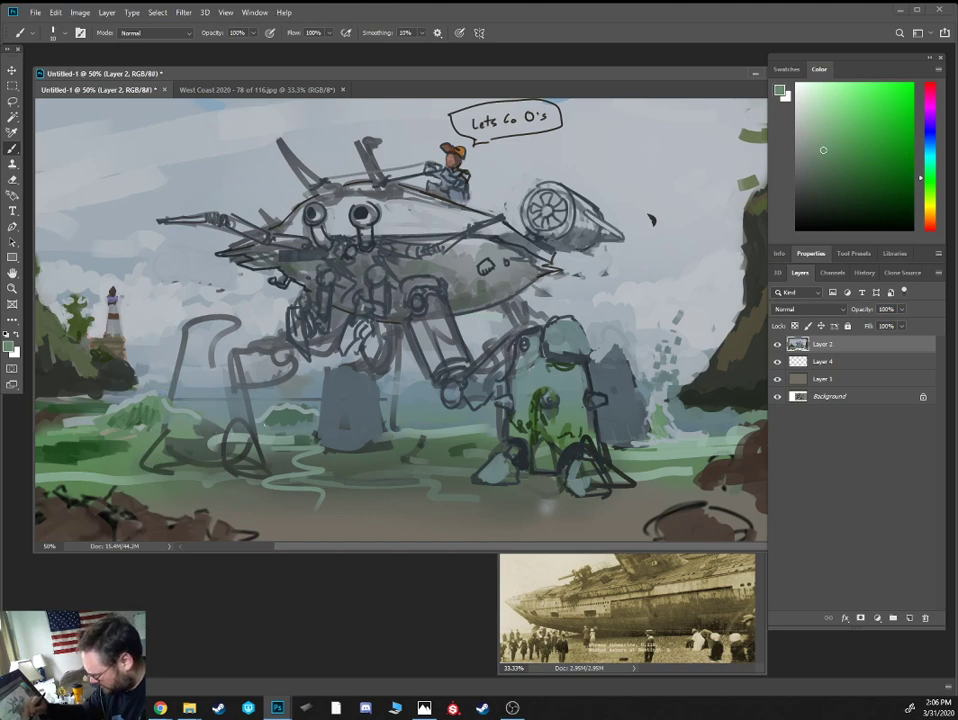
{"action": "left_click", "coordinate": [282, 418], "text": "alt"}
{"action": "left_click", "coordinate": [336, 406], "text": "alt"}
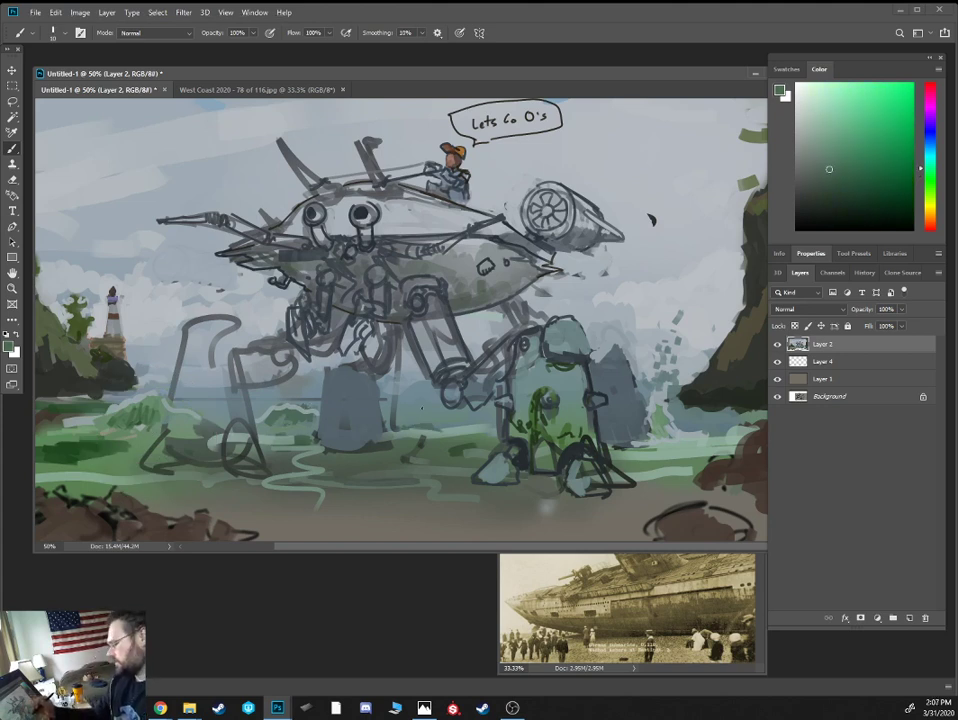
Define the central grey column's top and base with thin dark lines and fill its foot with sampled grey
{"action": "left_click", "coordinate": [368, 385], "text": "alt"}
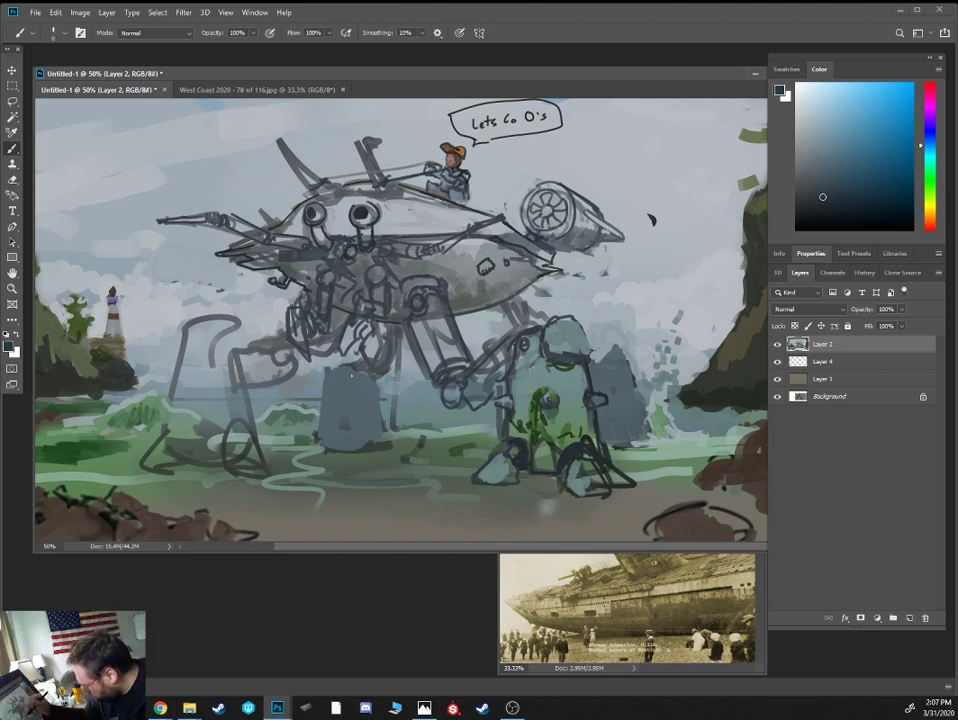
{"action": "left_click_drag", "start_coordinate": [351, 376], "coordinate": [372, 384]}
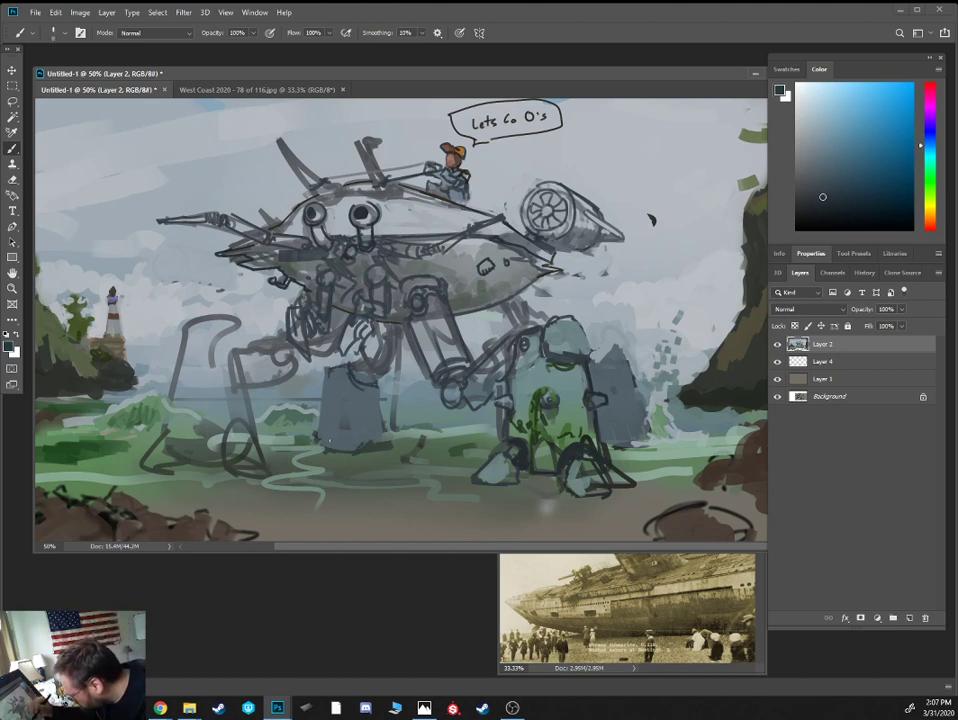
{"action": "left_click", "coordinate": [247, 316], "text": "alt"}
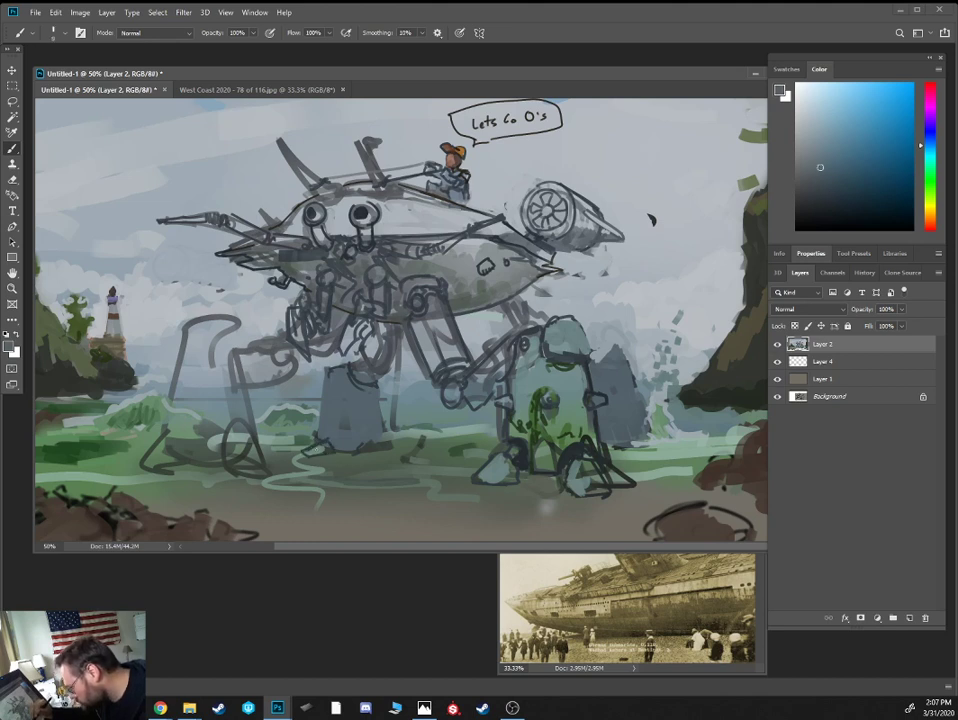
{"action": "left_click", "coordinate": [240, 338], "text": "alt"}
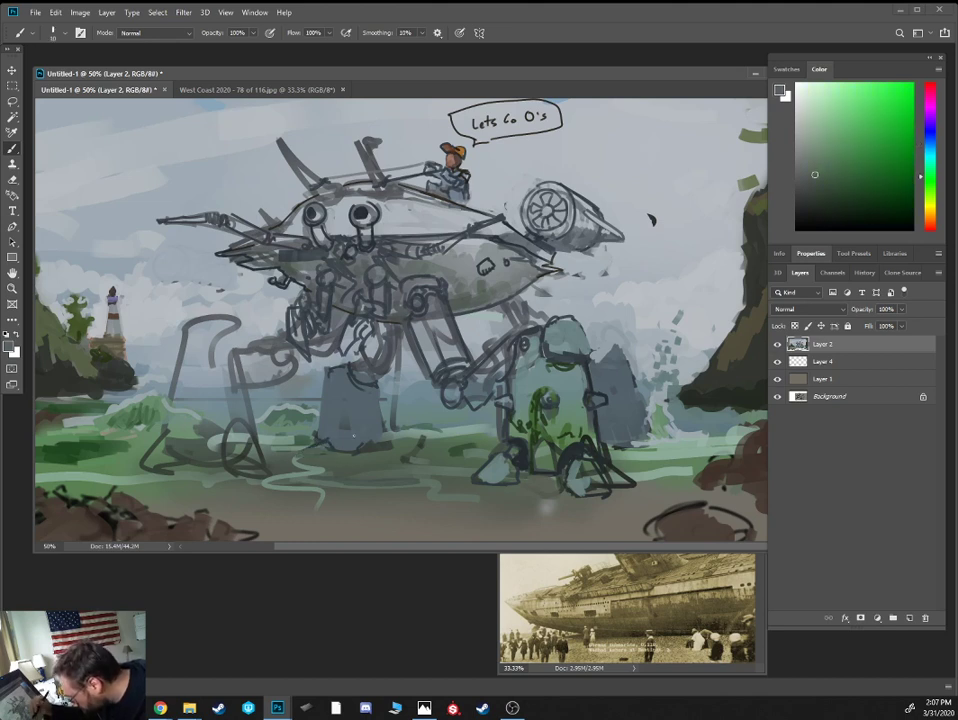
Mix a dark blue and paint the mech's broad shadow across the water between its left and front feet
{"action": "left_click", "coordinate": [841, 194]}
{"action": "left_click_drag", "start_coordinate": [931, 153], "coordinate": [931, 138]}
{"action": "left_click_drag", "start_coordinate": [827, 199], "coordinate": [837, 204]}
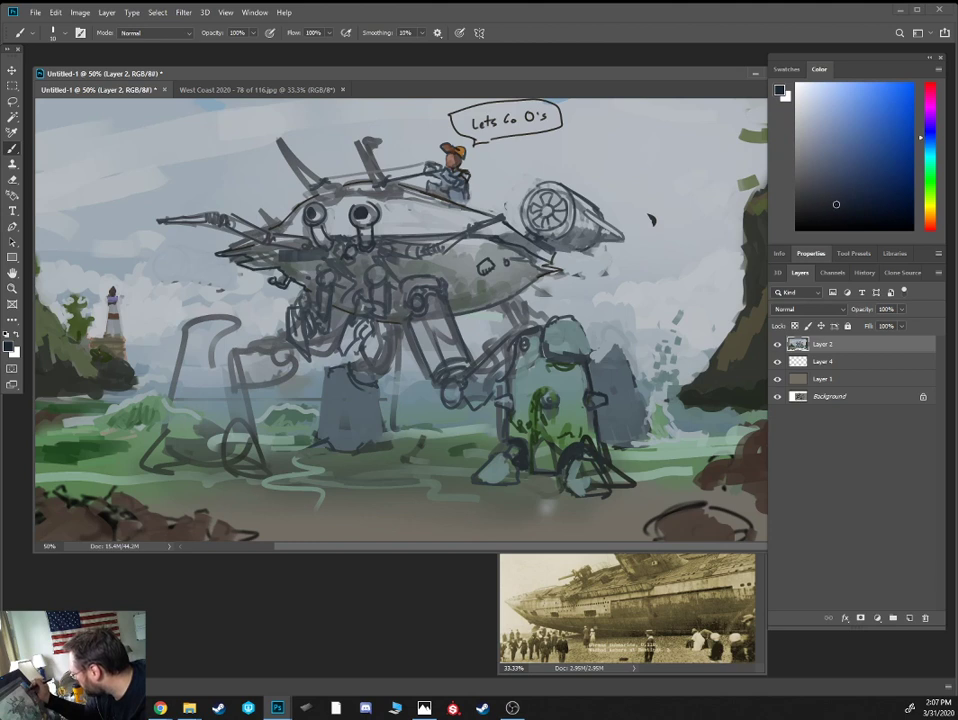
{"action": "mouse_move", "coordinate": [352, 465]}
{"action": "left_mouse_down"}
{"action": "mouse_move", "coordinate": [446, 463]}
{"action": "mouse_move", "coordinate": [305, 463]}
{"action": "left_mouse_up"}
{"action": "mouse_move", "coordinate": [434, 457]}
{"action": "left_mouse_down"}
{"action": "mouse_move", "coordinate": [375, 459]}
{"action": "mouse_move", "coordinate": [485, 452]}
{"action": "mouse_move", "coordinate": [380, 449]}
{"action": "mouse_move", "coordinate": [457, 450]}
{"action": "mouse_move", "coordinate": [267, 465]}
{"action": "mouse_move", "coordinate": [471, 466]}
{"action": "left_mouse_up"}
{"action": "left_click", "coordinate": [449, 460], "text": "alt"}
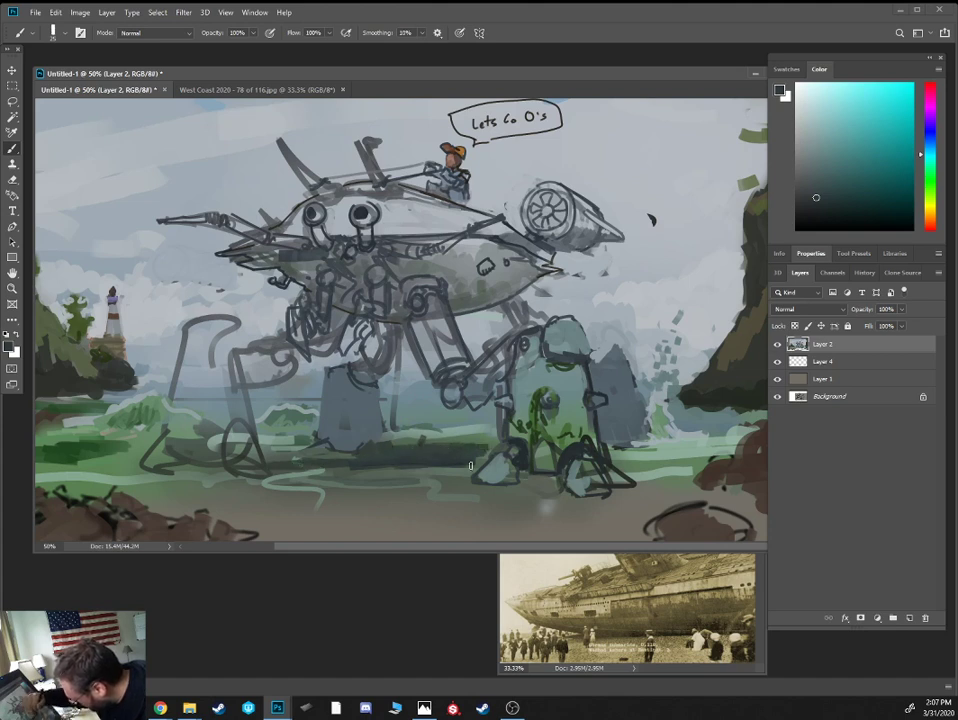
Break up the edges of the mech's water shadow with small strokes of sampled light and dark green-greys
{"action": "left_click", "coordinate": [346, 472], "text": "alt"}
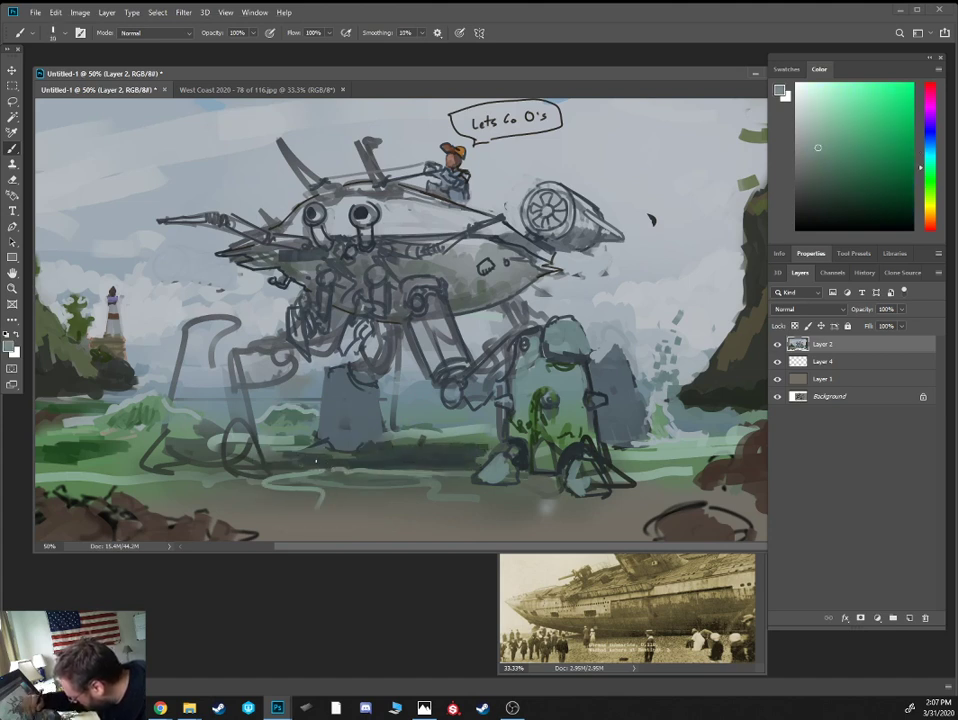
{"action": "left_click", "coordinate": [489, 455], "text": "alt"}
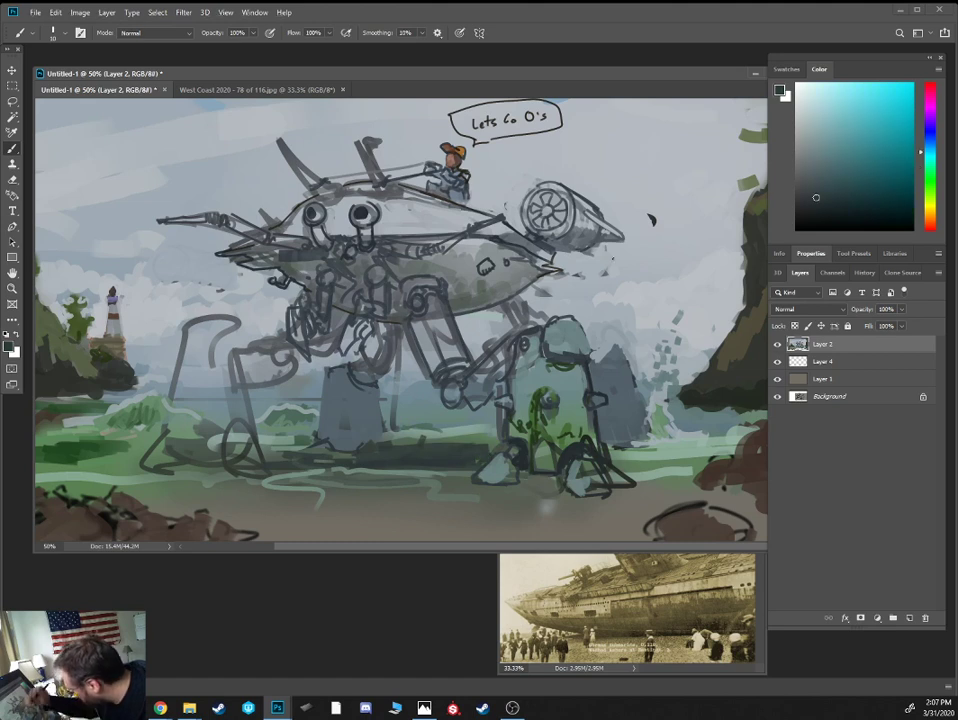
{"action": "left_click", "coordinate": [611, 243], "text": "alt"}
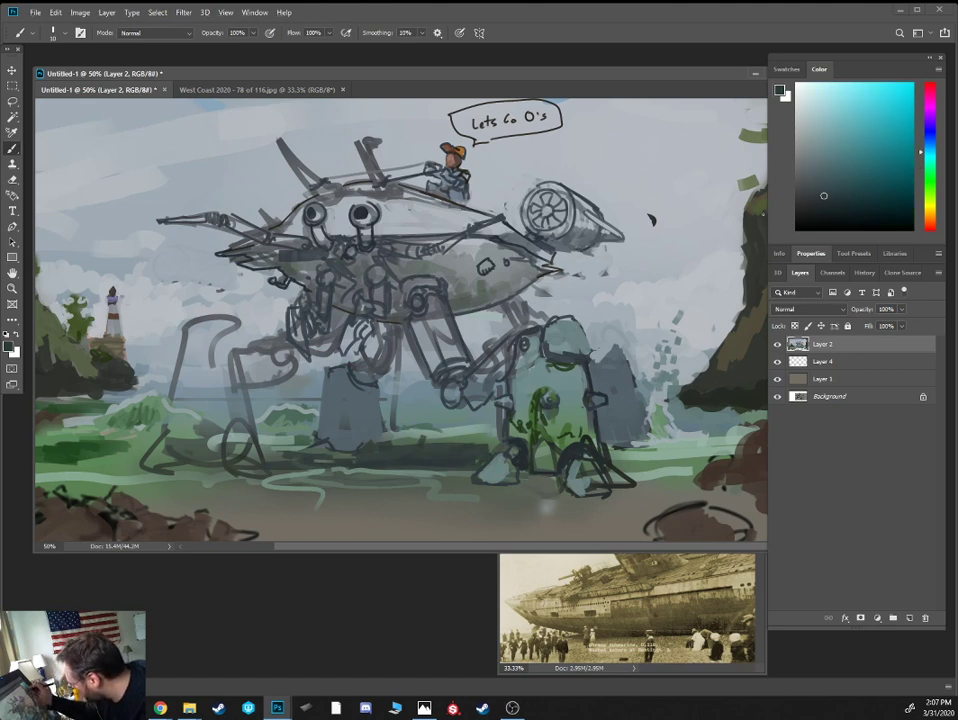
Soften the mech's water shadow near the front leg with short strokes of sampled dark green-grey
{"action": "left_click", "coordinate": [453, 442], "text": "alt"}
{"action": "key", "text": "]"}
{"action": "mouse_move", "coordinate": [457, 448]}
{"action": "left_mouse_down"}
{"action": "mouse_move", "coordinate": [477, 448]}
{"action": "mouse_move", "coordinate": [434, 443]}
{"action": "left_mouse_up"}
{"action": "left_click", "coordinate": [443, 450], "text": "alt"}
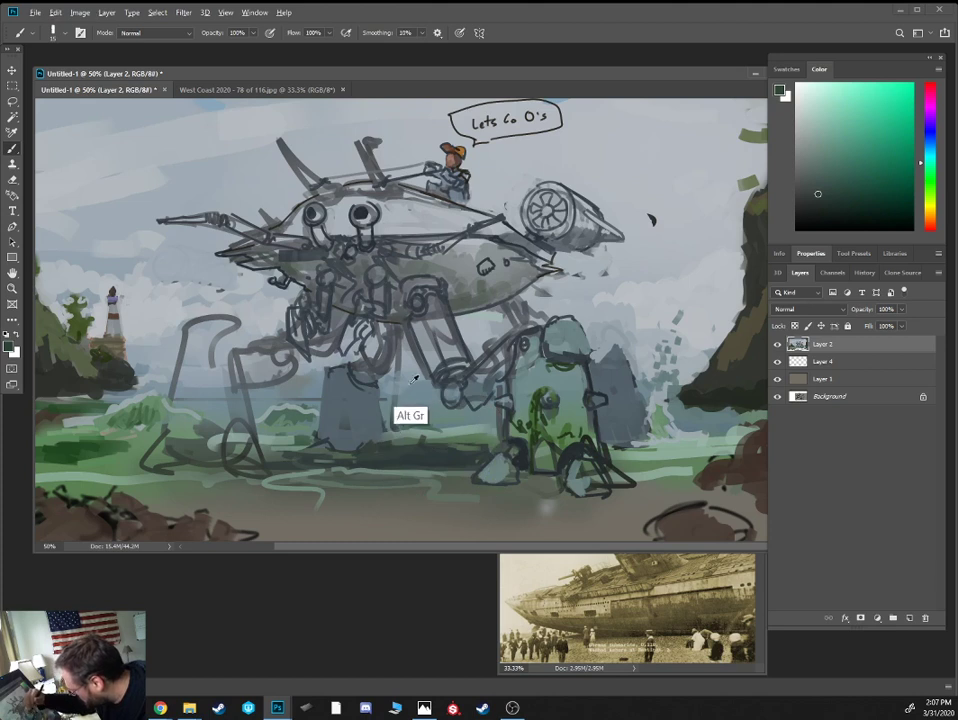
{"action": "left_click", "coordinate": [445, 432], "text": "alt"}
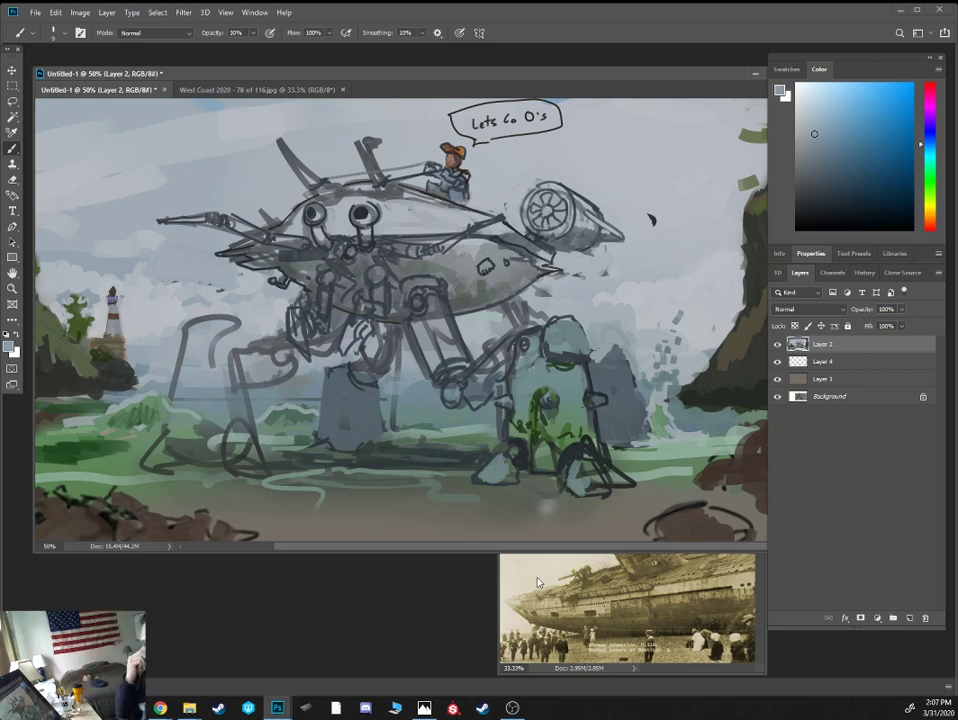
Darken the water beside the front foot with a sampled dark grey brush at 30% opacity
{"action": "left_click", "coordinate": [486, 453], "text": "alt"}
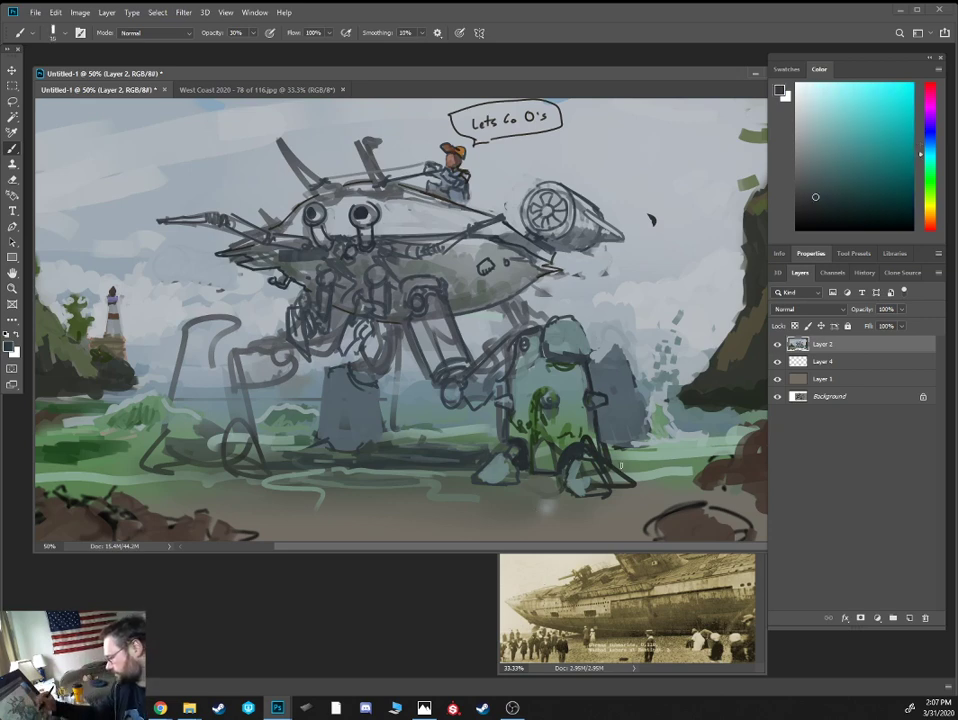
{"action": "key", "text": "bracketright"}
{"action": "left_click_drag", "start_coordinate": [611, 461], "coordinate": [635, 476]}
{"action": "key", "text": "ctrl+minus"}
{"action": "key", "text": "ctrl+plus"}
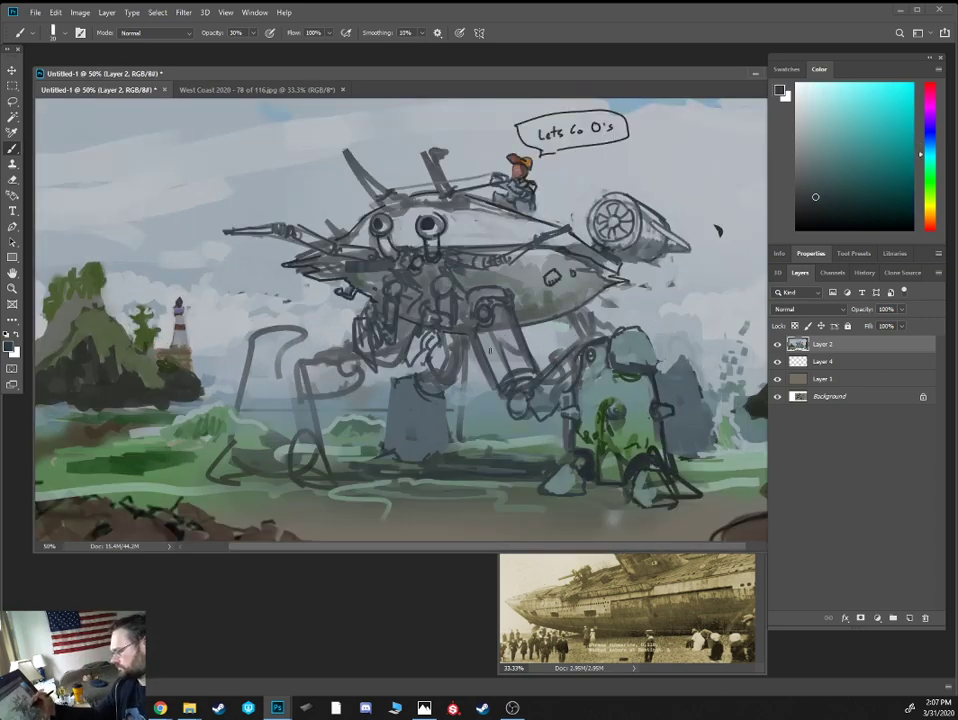
Block in the limb joining the mech's body to the left leg with sampled dark blue-greys
{"action": "left_click", "coordinate": [399, 316], "text": "alt"}
{"action": "key", "text": "bracketright"}
{"action": "key", "text": "bracketright"}
{"action": "key", "text": "bracketright"}
{"action": "key", "text": "bracketright"}
{"action": "key", "text": "bracketright"}
{"action": "key", "text": "bracketright"}
{"action": "left_click_drag", "start_coordinate": [399, 353], "coordinate": [379, 369]}
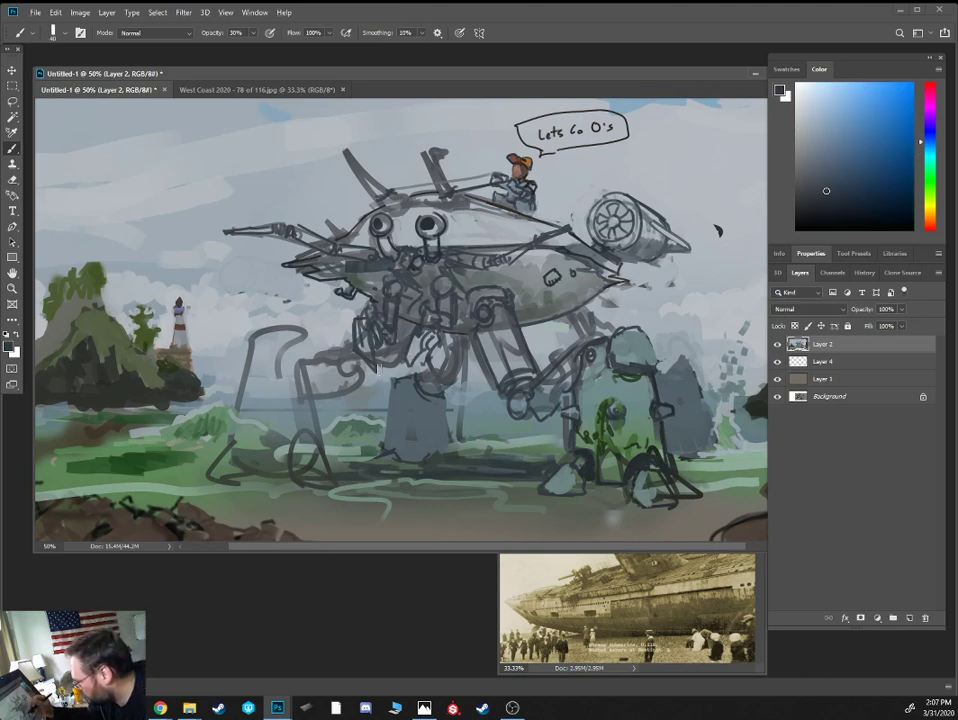
{"action": "mouse_move", "coordinate": [320, 382]}
{"action": "left_mouse_down"}
{"action": "mouse_move", "coordinate": [309, 370]}
{"action": "mouse_move", "coordinate": [332, 363]}
{"action": "mouse_move", "coordinate": [313, 372]}
{"action": "mouse_move", "coordinate": [316, 396]}
{"action": "mouse_move", "coordinate": [359, 381]}
{"action": "mouse_move", "coordinate": [333, 379]}
{"action": "left_mouse_up"}
{"action": "left_click", "coordinate": [328, 384], "text": "alt"}
{"action": "left_click", "coordinate": [388, 391], "text": "alt"}
{"action": "key", "text": "bracketleft"}
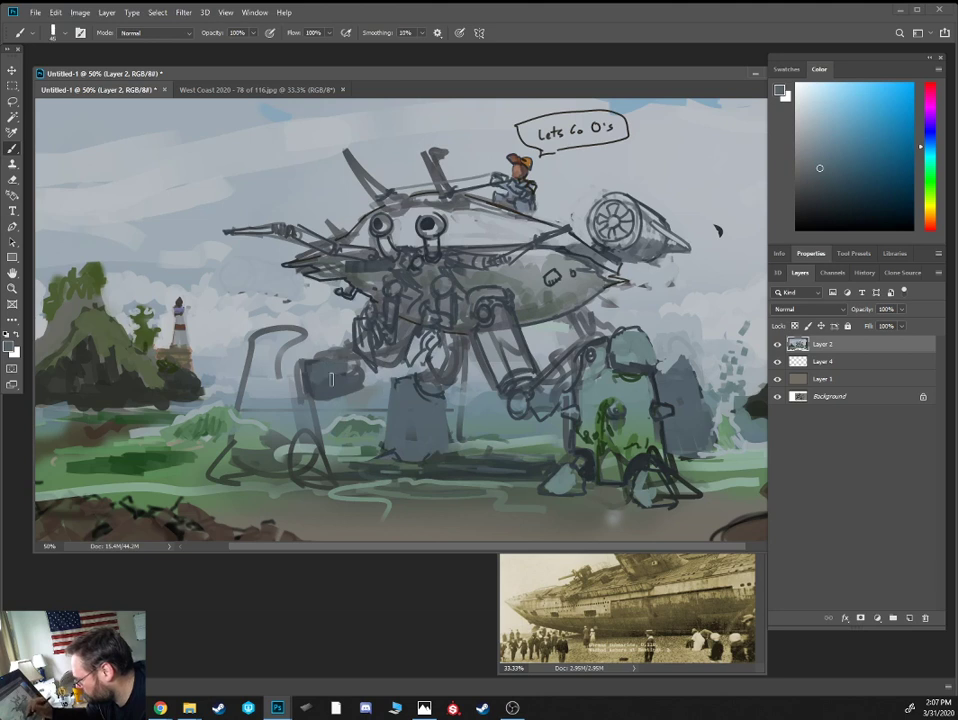
Fill the left leg's tapered body with the pale blue-green sampled from the front leg, using a larger brush
{"action": "left_click", "coordinate": [592, 394], "text": "alt"}
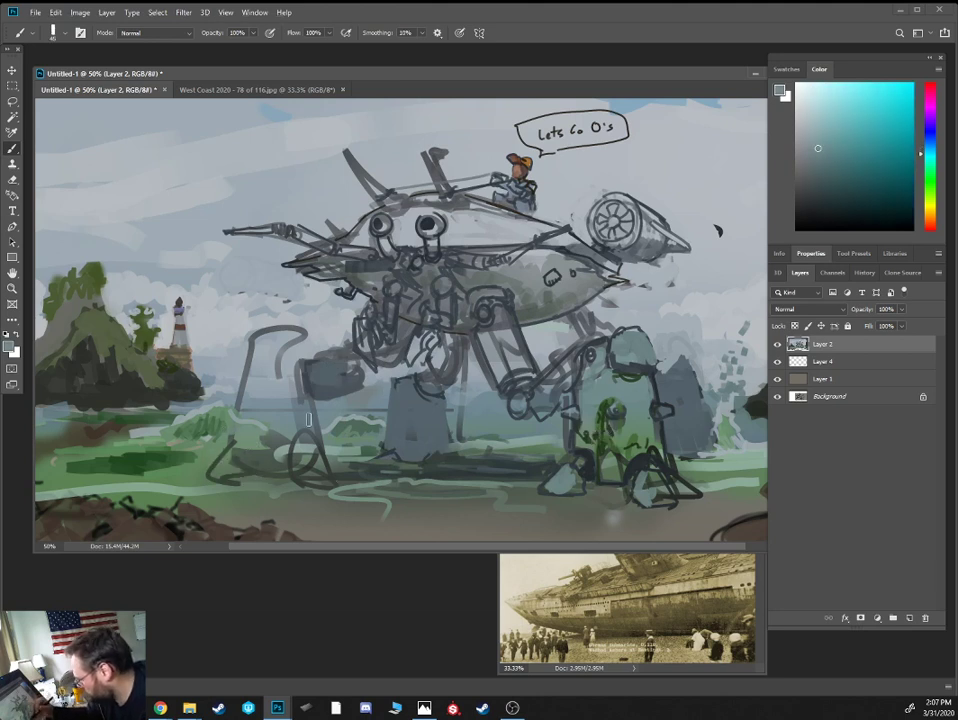
{"action": "key", "text": "bracketright"}
{"action": "key", "text": "bracketright"}
{"action": "mouse_move", "coordinate": [256, 375]}
{"action": "left_mouse_down"}
{"action": "mouse_move", "coordinate": [264, 346]}
{"action": "mouse_move", "coordinate": [296, 428]}
{"action": "mouse_move", "coordinate": [283, 339]}
{"action": "mouse_move", "coordinate": [269, 340]}
{"action": "mouse_move", "coordinate": [301, 369]}
{"action": "left_mouse_up"}
Outline the domed cap at the top of the left leg with thin lines of sampled dark blue-grey
{"action": "left_click", "coordinate": [305, 372], "text": "alt"}
{"action": "key", "text": "bracketleft"}
{"action": "key", "text": "bracketleft"}
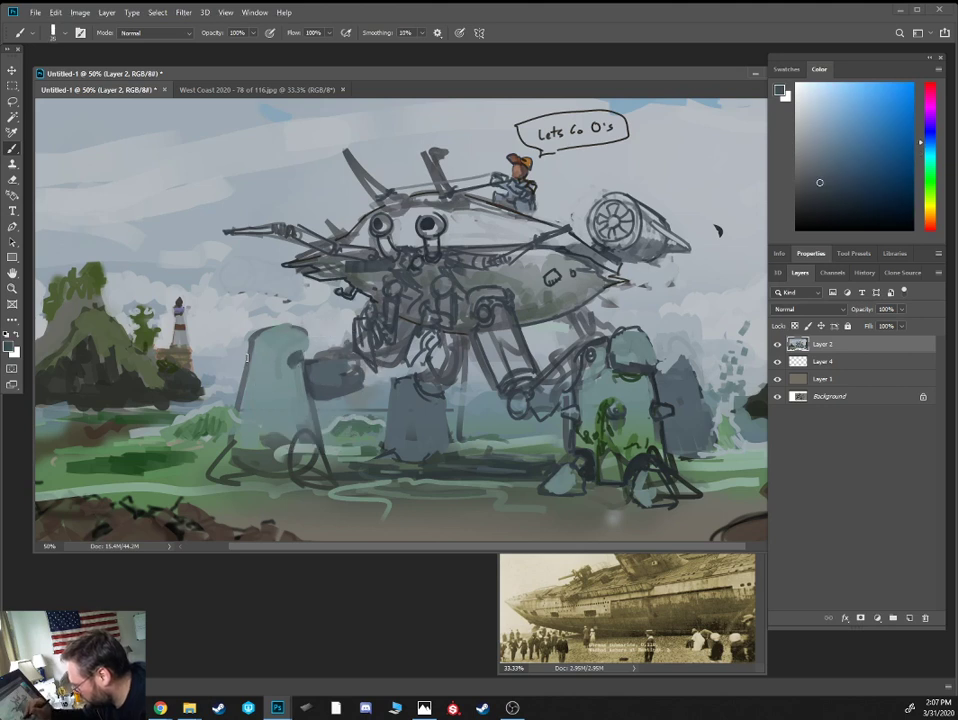
{"action": "key", "text": "bracketleft"}
{"action": "key", "text": "bracketleft"}
{"action": "mouse_move", "coordinate": [250, 337]}
{"action": "left_mouse_down"}
{"action": "mouse_move", "coordinate": [245, 374]}
{"action": "mouse_move", "coordinate": [293, 345]}
{"action": "mouse_move", "coordinate": [249, 333]}
{"action": "left_mouse_up"}
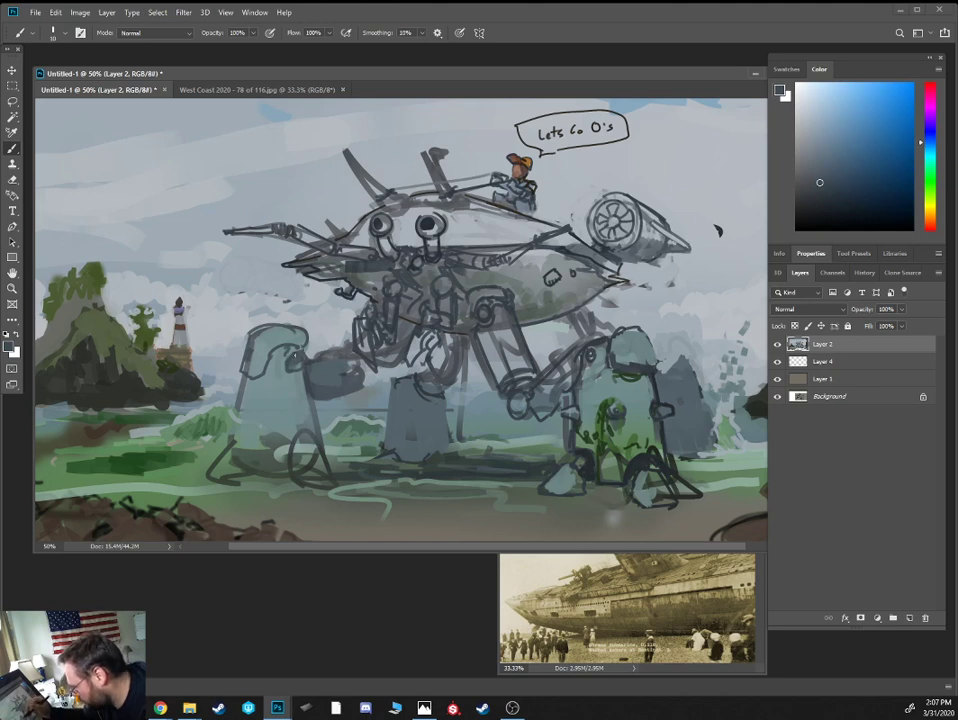
Add a round joint under the left leg's cap and two round ports on its front face
{"action": "left_click", "coordinate": [220, 270], "text": "alt"}
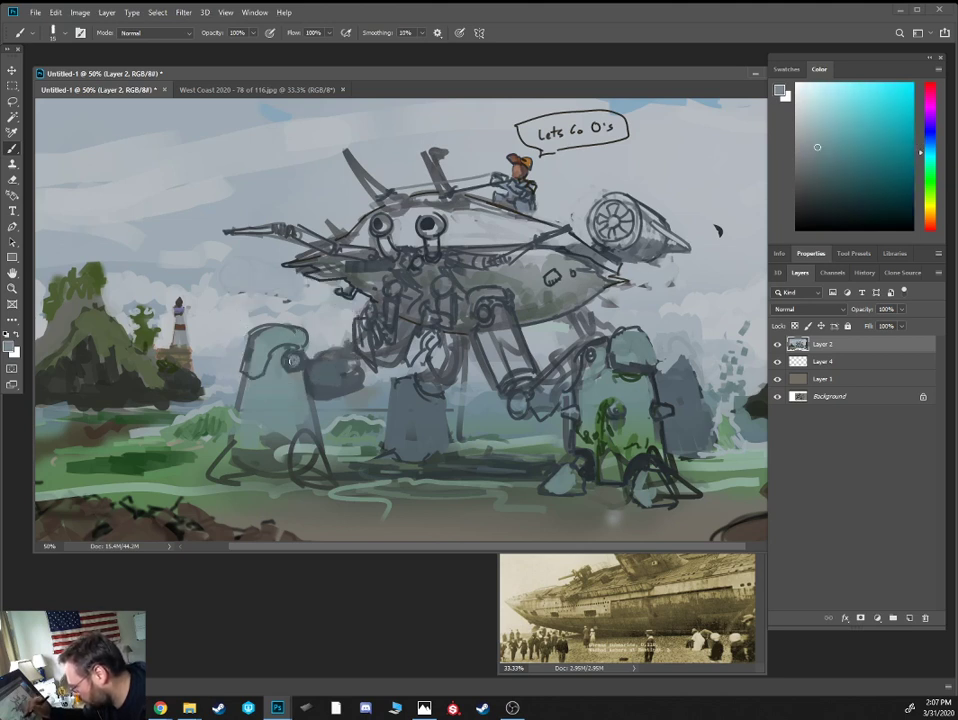
{"action": "left_click", "coordinate": [301, 349], "text": "alt"}
{"action": "left_click_drag", "start_coordinate": [290, 346], "coordinate": [283, 383]}
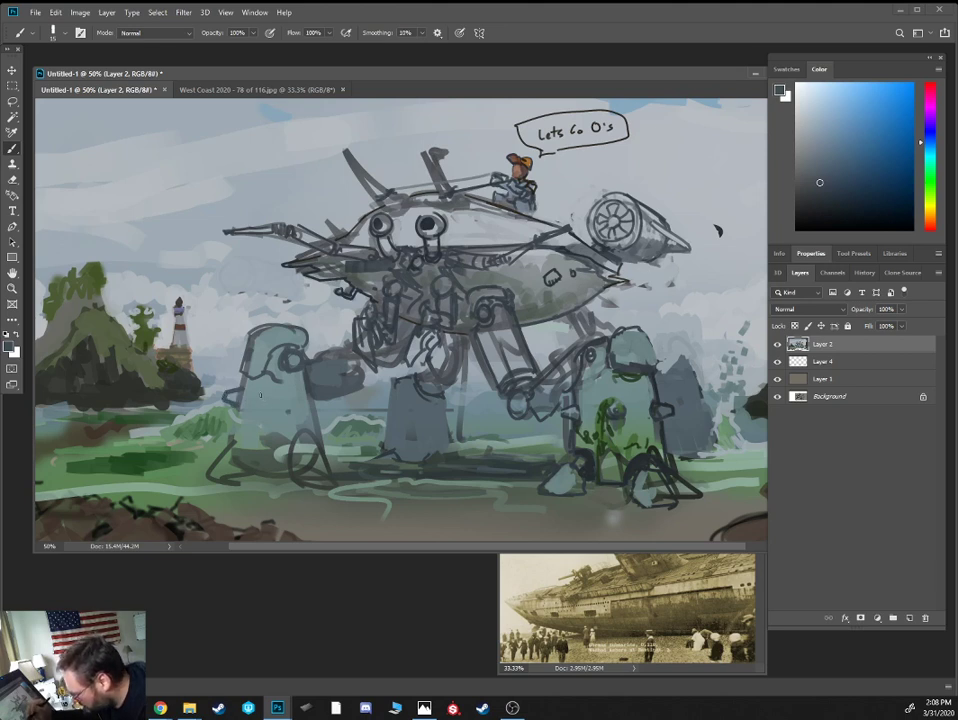
{"action": "left_click_drag", "start_coordinate": [256, 400], "coordinate": [297, 397]}
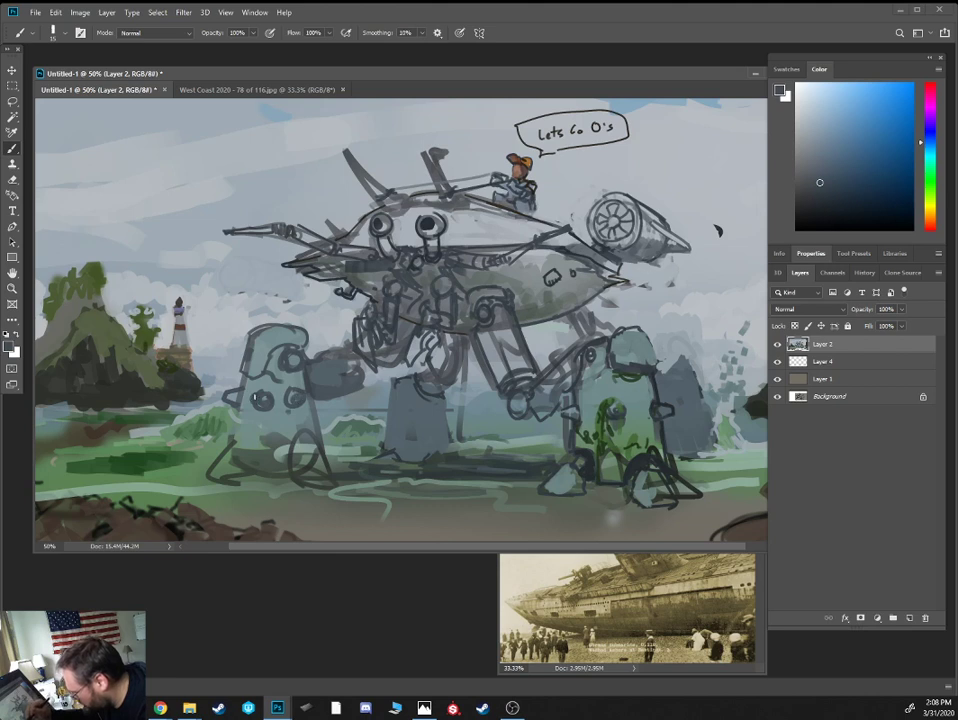
Shade the left leg's side knob and ports with sampled grey tones and dark accents
{"action": "left_click", "coordinate": [238, 390], "text": "alt"}
{"action": "left_click", "coordinate": [243, 385], "text": "alt"}
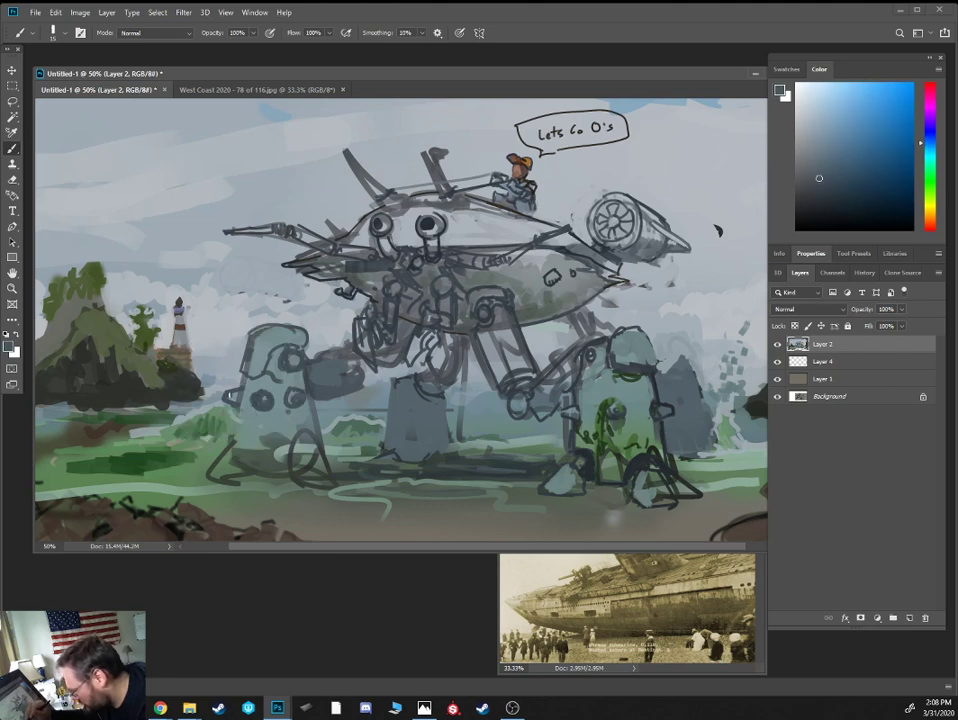
{"action": "left_click", "coordinate": [194, 292], "text": "alt"}
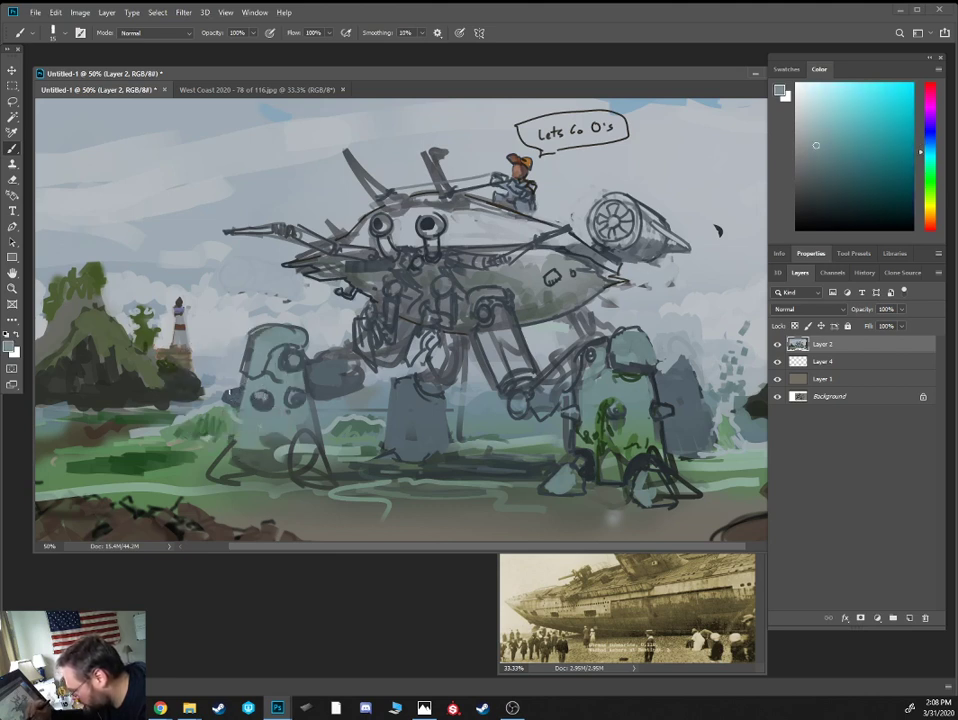
{"action": "left_click", "coordinate": [178, 326], "text": "alt"}
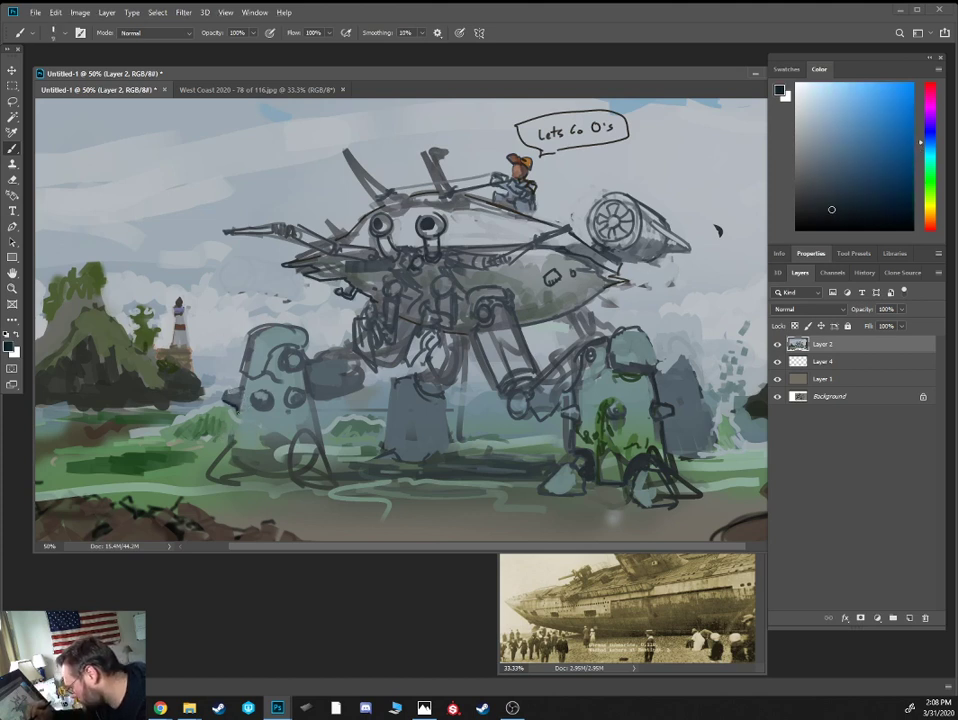
Draw the left leg's base and splayed foot in dark blue, and add thin earthy strokes beneath it
{"action": "left_click", "coordinate": [644, 141], "text": "alt"}
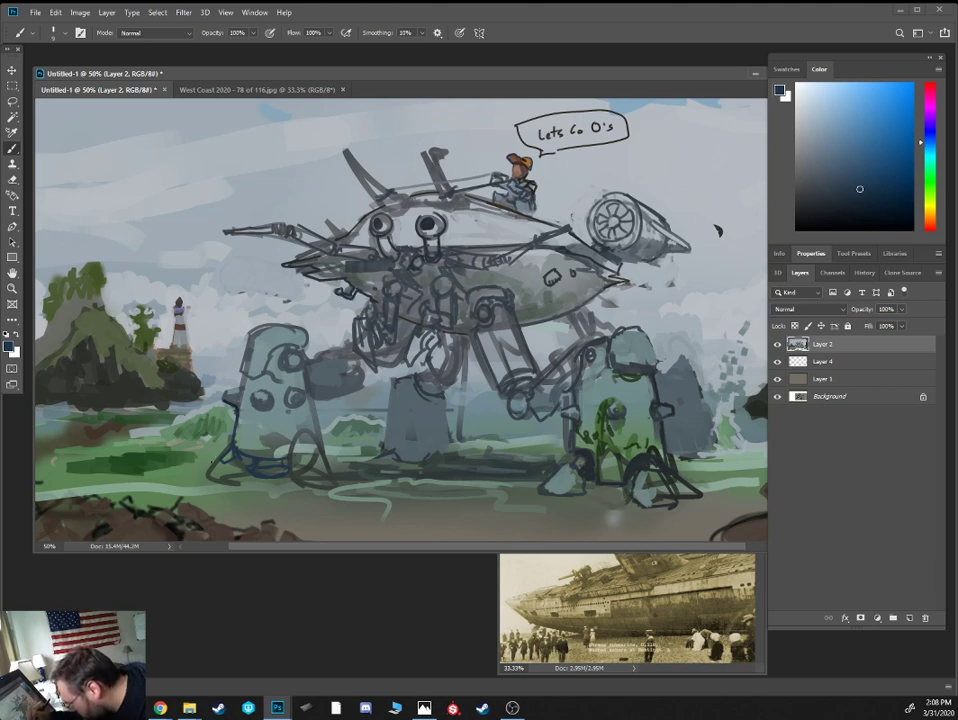
{"action": "mouse_move", "coordinate": [230, 456]}
{"action": "left_mouse_down"}
{"action": "mouse_move", "coordinate": [216, 474]}
{"action": "mouse_move", "coordinate": [187, 478]}
{"action": "mouse_move", "coordinate": [211, 480]}
{"action": "left_mouse_up"}
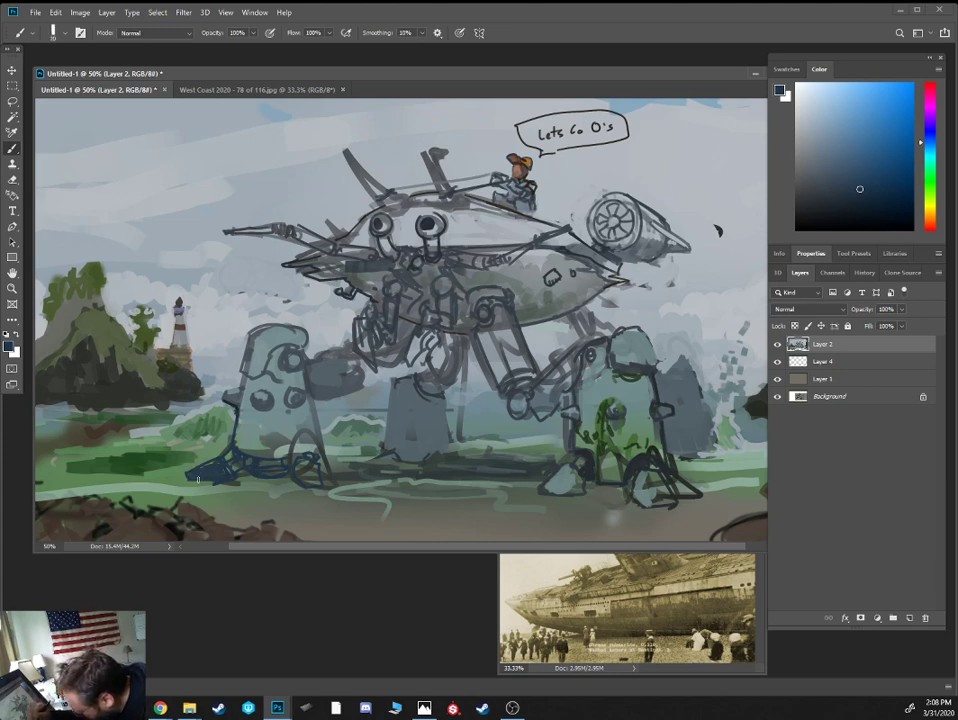
{"action": "left_click", "coordinate": [192, 503], "text": "alt"}
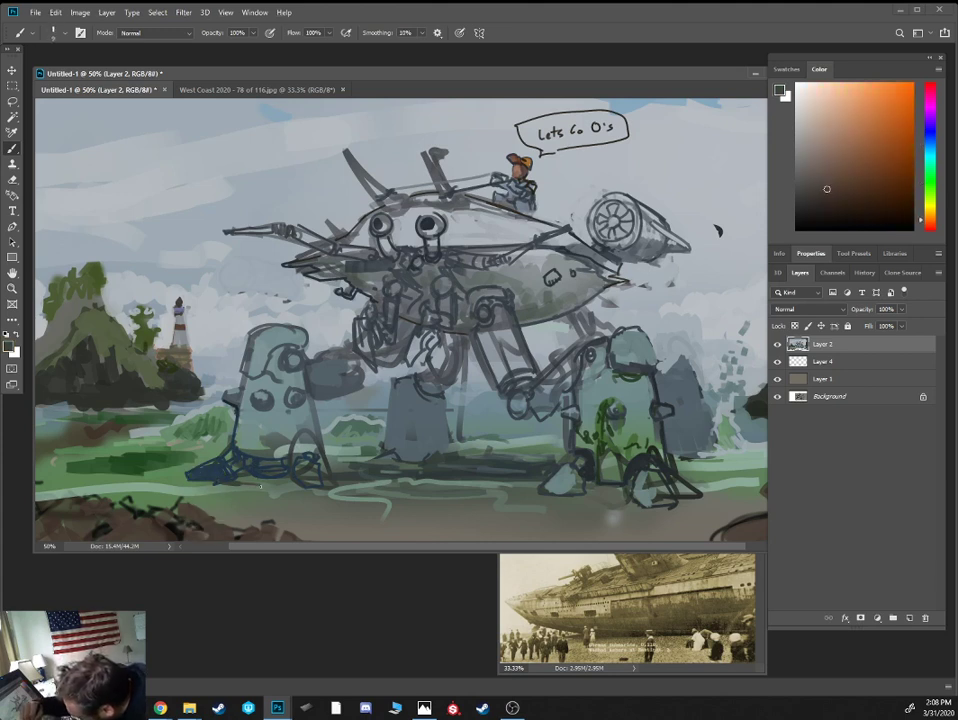
{"action": "left_click", "coordinate": [200, 370], "text": "alt"}
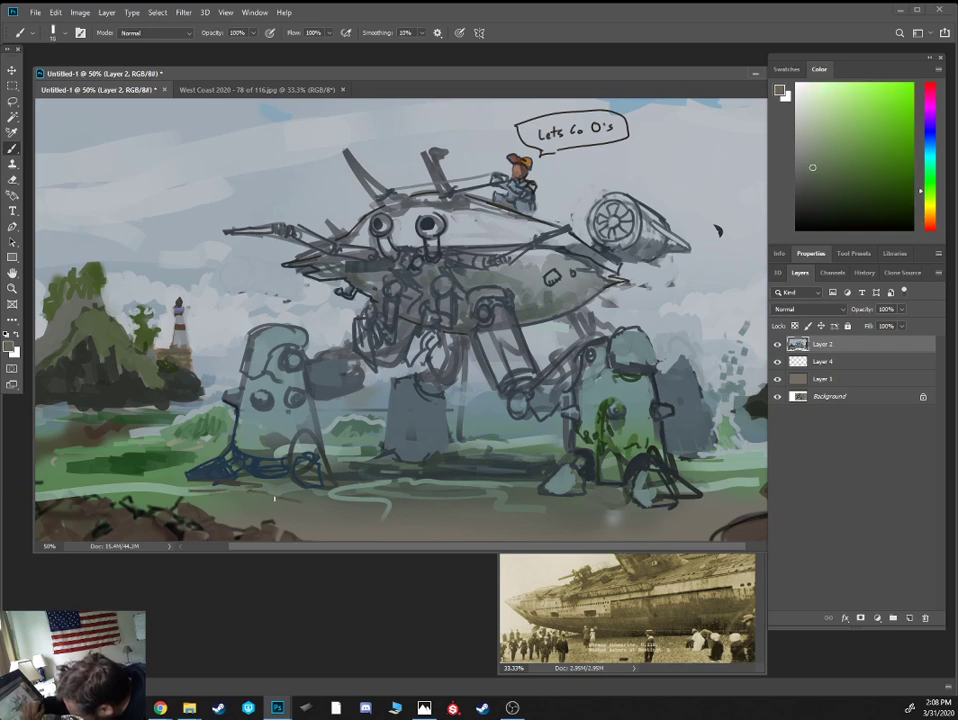
Mix a pale yellow-green and paint broad horizontal patches across the sandy foreground
{"action": "left_click", "coordinate": [929, 205]}
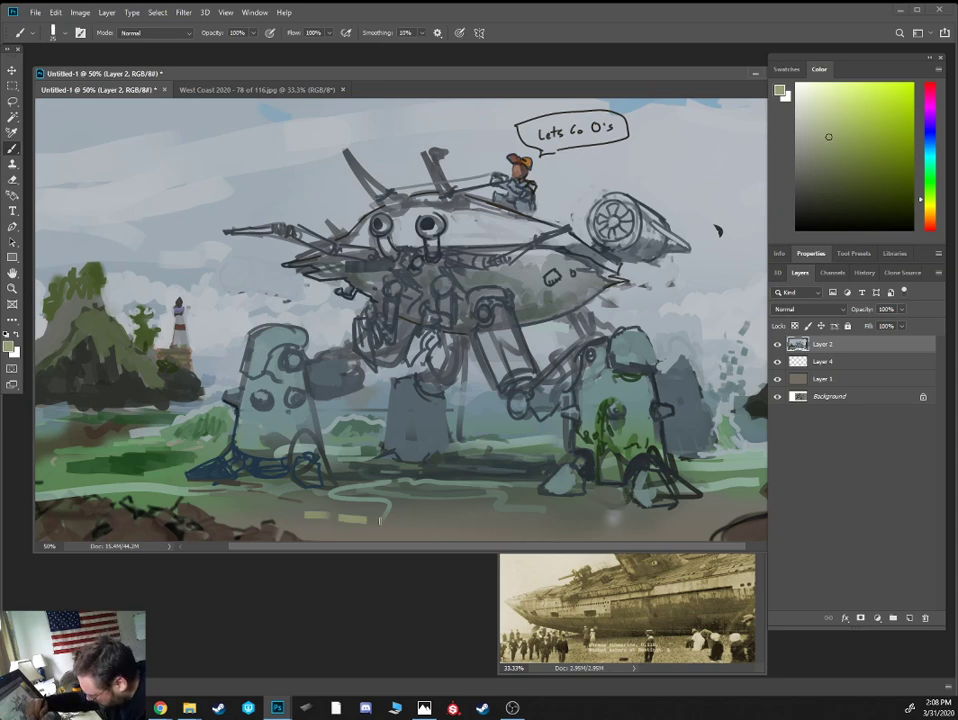
{"action": "left_click", "coordinate": [354, 512], "text": "alt"}
{"action": "key", "text": "bracketleft"}
{"action": "mouse_move", "coordinate": [269, 515]}
{"action": "left_mouse_down"}
{"action": "mouse_move", "coordinate": [365, 521]}
{"action": "mouse_move", "coordinate": [300, 528]}
{"action": "left_mouse_up"}
{"action": "mouse_move", "coordinate": [398, 517]}
{"action": "left_mouse_down"}
{"action": "mouse_move", "coordinate": [498, 522]}
{"action": "mouse_move", "coordinate": [432, 527]}
{"action": "left_mouse_up"}
{"action": "key", "text": "ctrl+minus"}
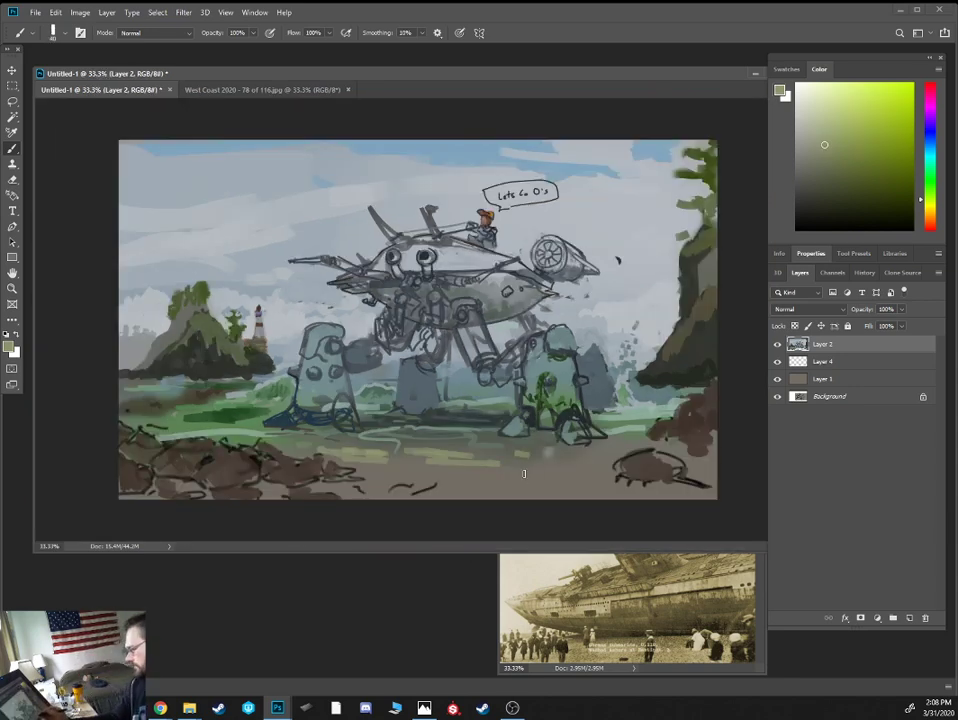
{"action": "key", "text": "bracketright"}
{"action": "key", "text": "bracketright"}
{"action": "mouse_move", "coordinate": [534, 472]}
{"action": "left_mouse_down"}
{"action": "mouse_move", "coordinate": [603, 471]}
{"action": "mouse_move", "coordinate": [397, 484]}
{"action": "left_mouse_up"}
{"action": "left_click_drag", "start_coordinate": [377, 494], "coordinate": [518, 493]}
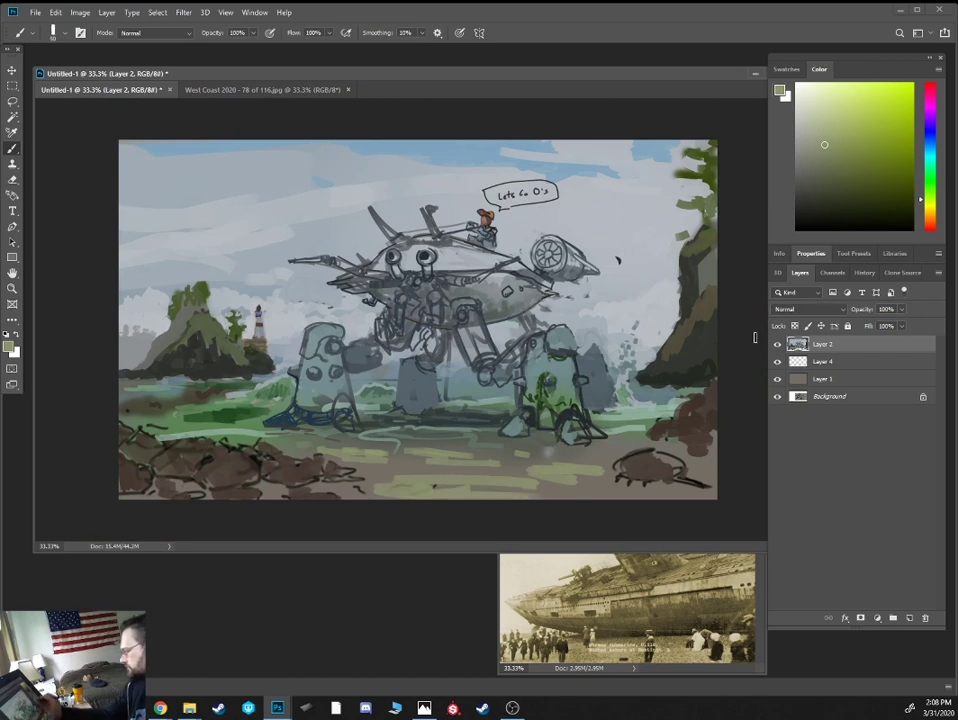
Mix a darker olive green and dab mossy patches over the foreground rocks on the left
{"action": "left_click", "coordinate": [875, 174]}
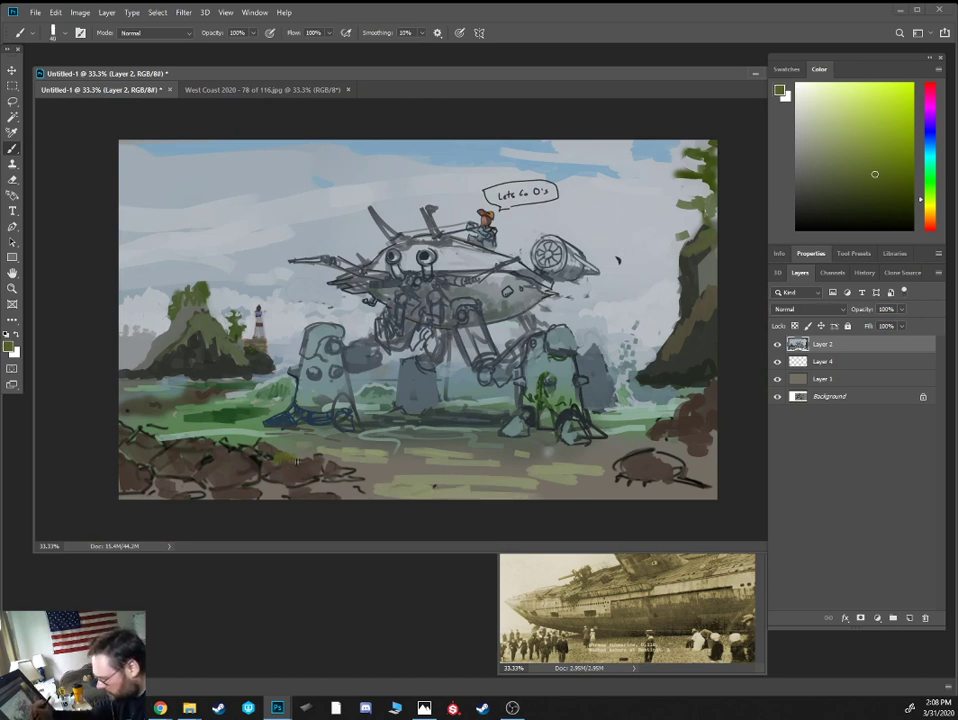
{"action": "mouse_move", "coordinate": [206, 467]}
{"action": "left_mouse_down"}
{"action": "mouse_move", "coordinate": [241, 462]}
{"action": "mouse_move", "coordinate": [208, 468]}
{"action": "mouse_move", "coordinate": [196, 449]}
{"action": "left_mouse_up"}
{"action": "key", "text": "bracketleft"}
Mix a dark, near-neutral grey and paint shadows into the left foreground rocks
{"action": "left_click", "coordinate": [160, 472], "text": "alt"}
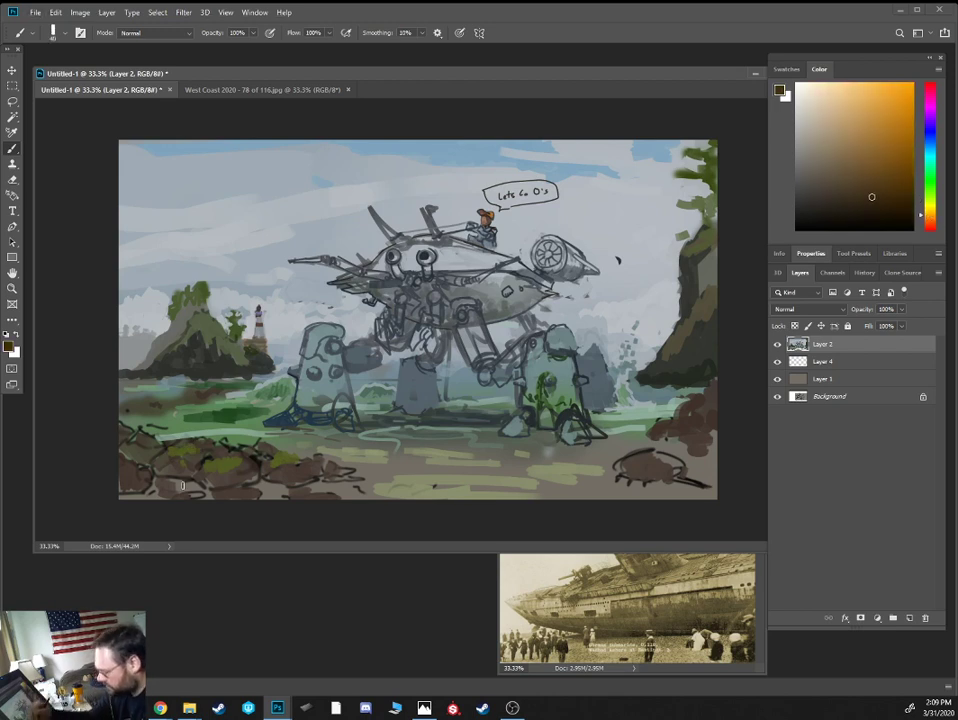
{"action": "left_click_drag", "start_coordinate": [847, 208], "coordinate": [825, 195]}
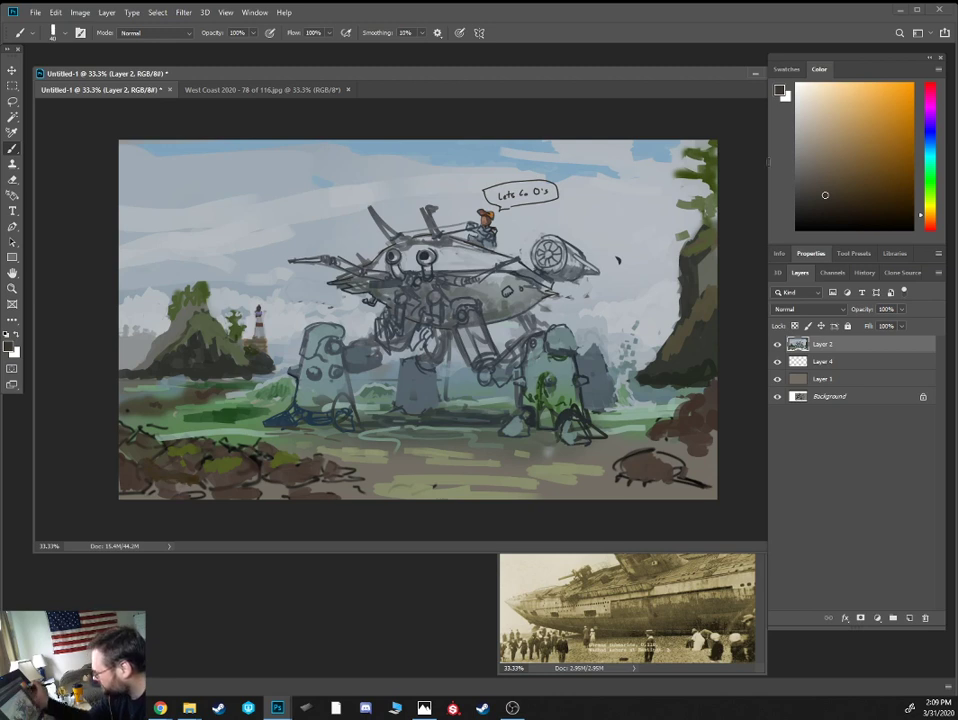
{"action": "left_click", "coordinate": [824, 207]}
{"action": "left_click", "coordinate": [930, 139]}
{"action": "left_click", "coordinate": [817, 205]}
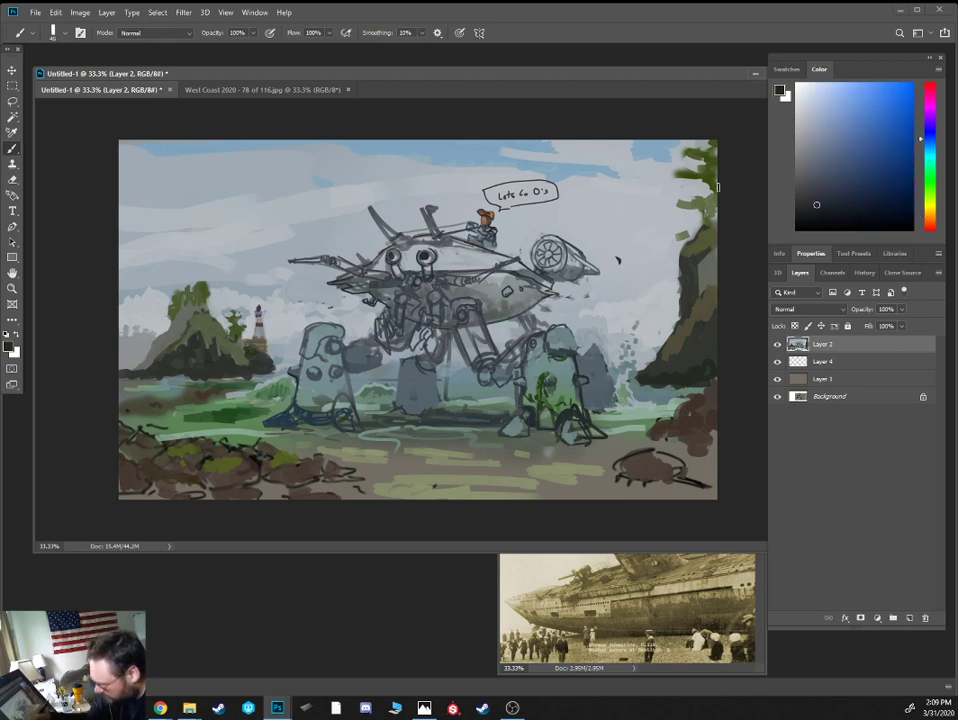
{"action": "key", "text": "bracketright"}
{"action": "key", "text": "bracketleft"}
{"action": "mouse_move", "coordinate": [125, 444]}
{"action": "left_mouse_down"}
{"action": "mouse_move", "coordinate": [137, 458]}
{"action": "mouse_move", "coordinate": [190, 473]}
{"action": "mouse_move", "coordinate": [119, 440]}
{"action": "left_mouse_up"}
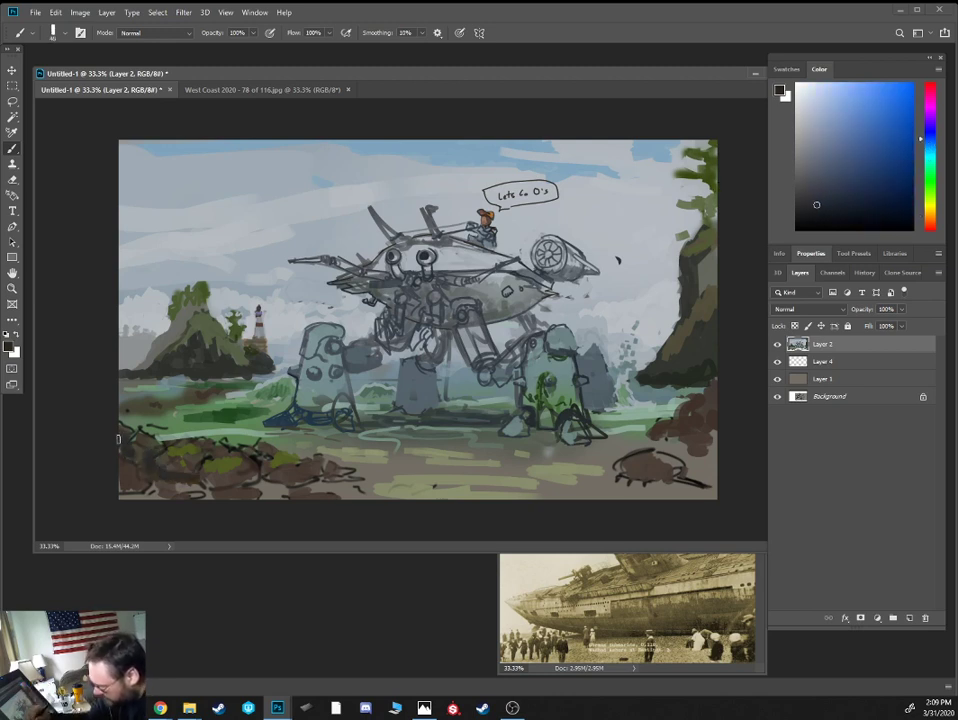
{"action": "left_click_drag", "start_coordinate": [144, 485], "coordinate": [125, 488]}
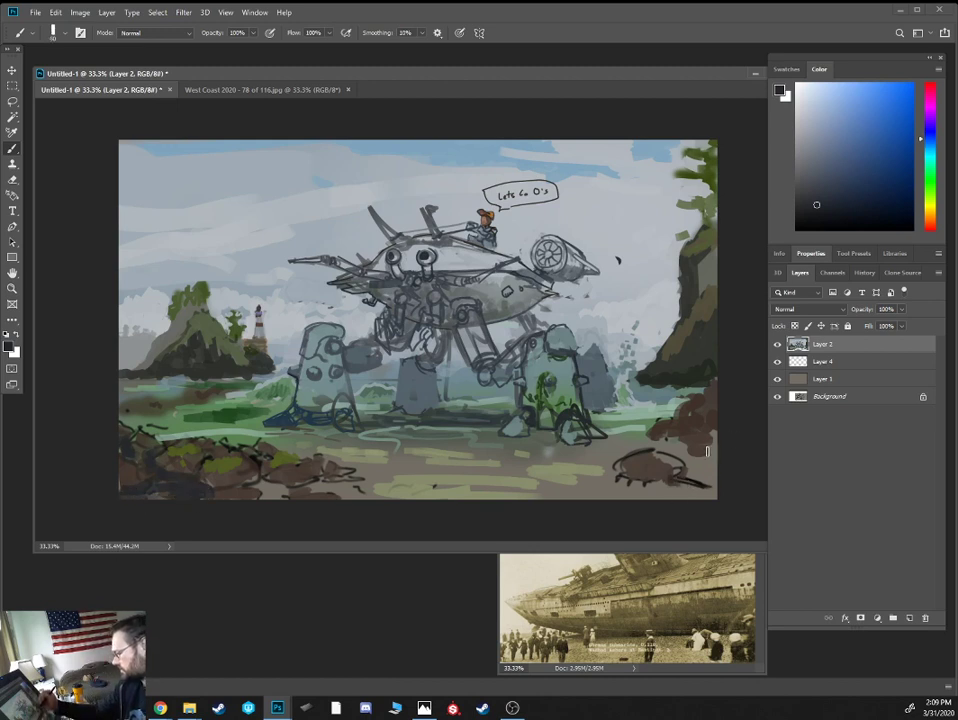
Refine the waterline below the lighthouse headland with small strokes of sampled pale green-grey and blue-grey
{"action": "left_click", "coordinate": [131, 378], "text": "alt"}
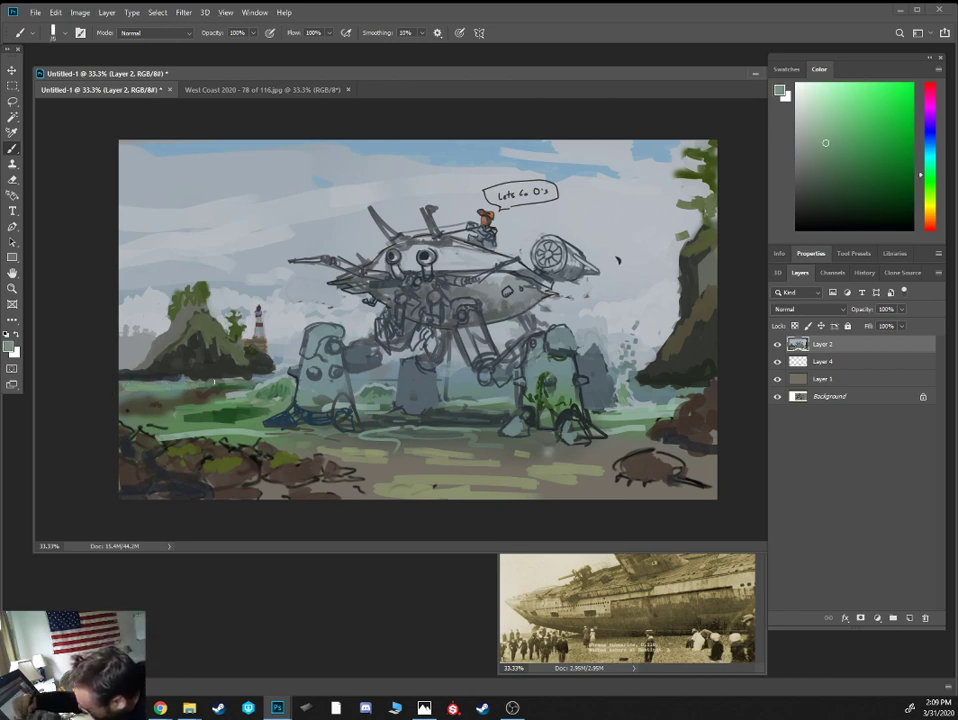
{"action": "left_click", "coordinate": [255, 372], "text": "alt"}
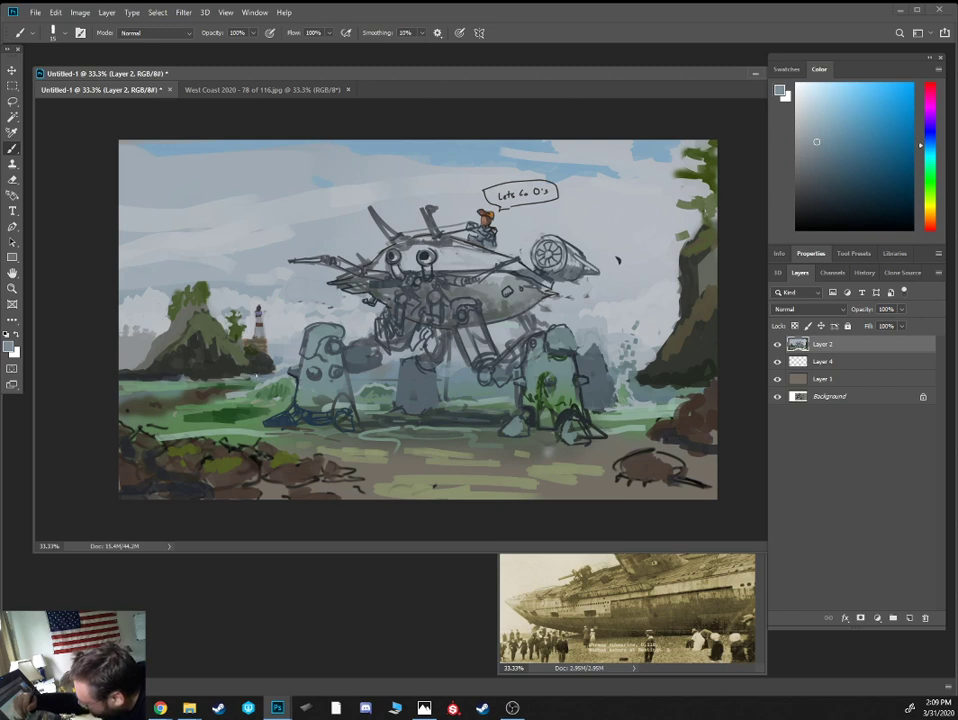
{"action": "left_click", "coordinate": [276, 372], "text": "alt"}
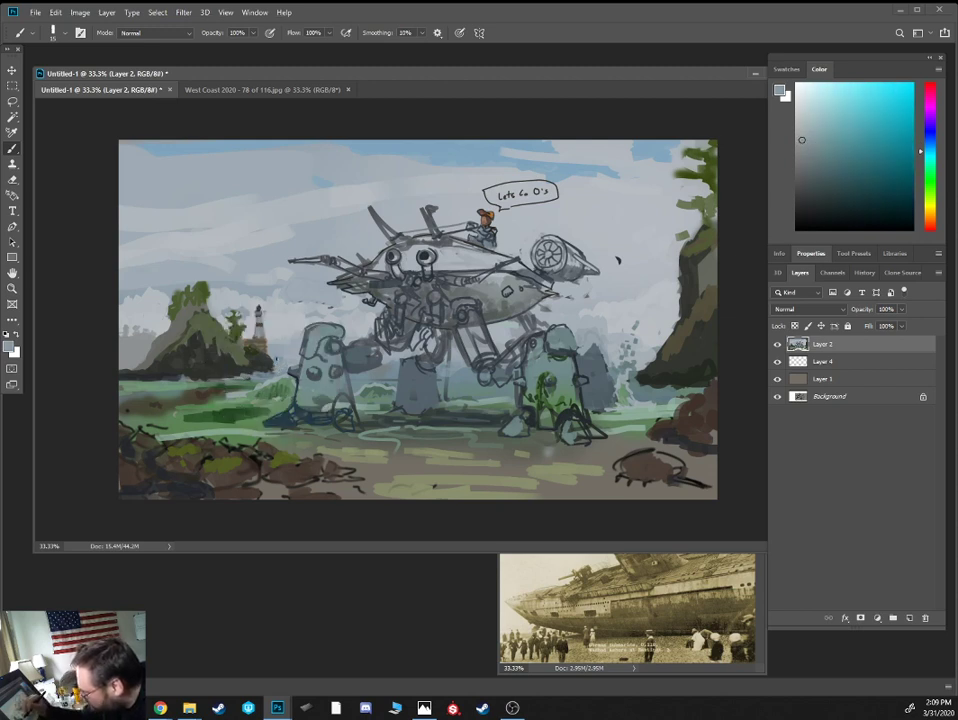
{"action": "left_click", "coordinate": [206, 268], "text": "alt"}
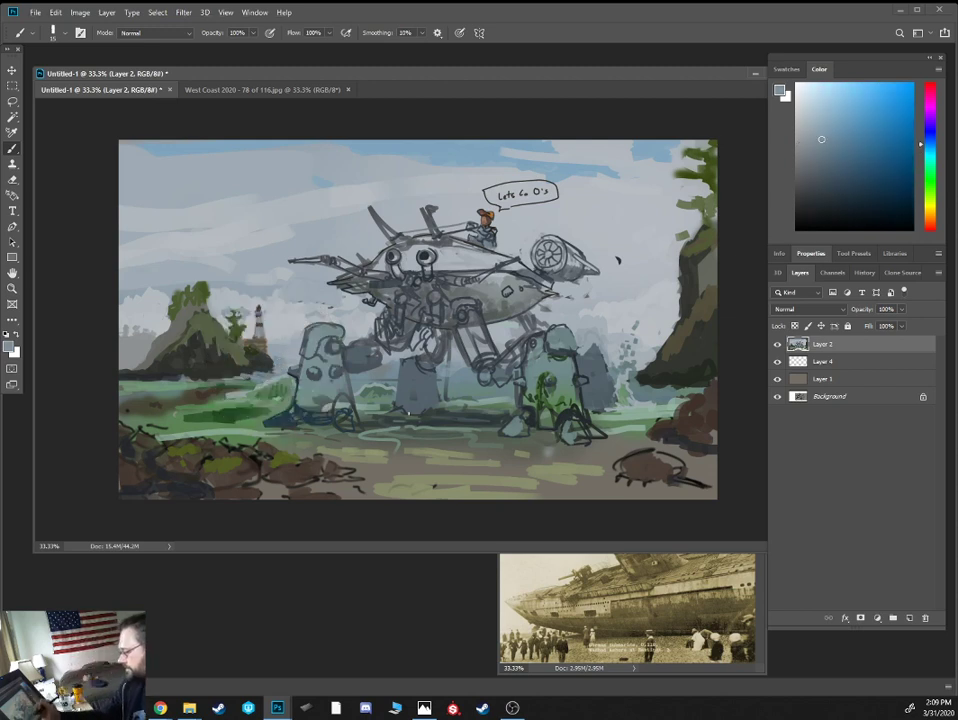
Mix a medium blue-grey and paint over the sketch lines of the small claws hanging beneath the hull
{"action": "left_click", "coordinate": [292, 298], "text": "alt"}
{"action": "left_click", "coordinate": [372, 350], "text": "alt"}
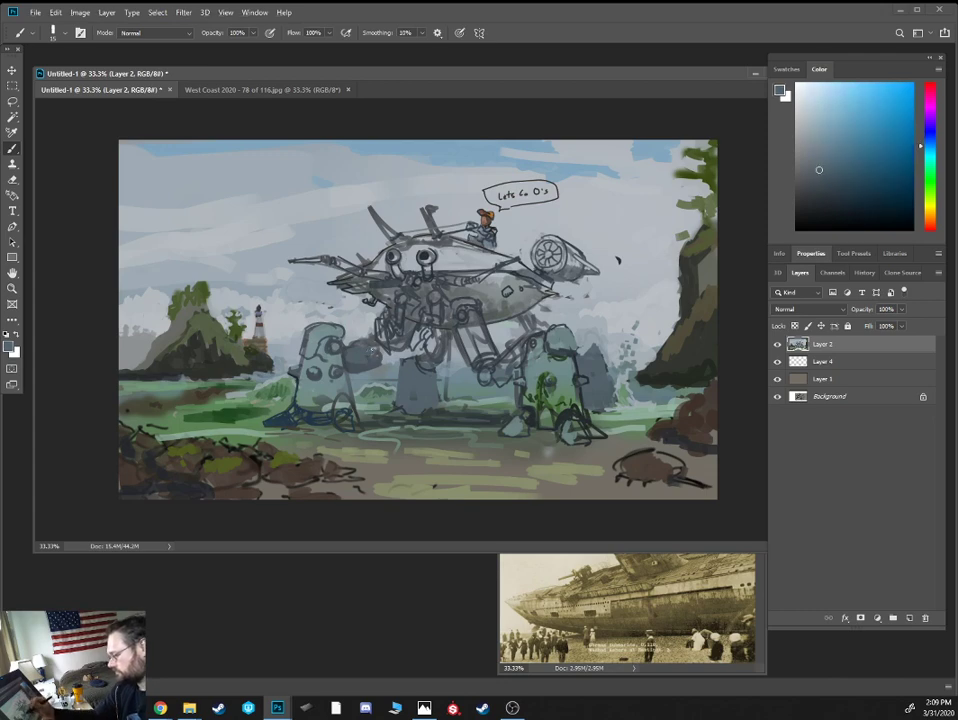
{"action": "key", "text": "ctrl+plus"}
{"action": "mouse_move", "coordinate": [440, 391]}
{"action": "left_mouse_down"}
{"action": "mouse_move", "coordinate": [443, 362]}
{"action": "mouse_move", "coordinate": [464, 340]}
{"action": "left_mouse_up"}
{"action": "key", "text": "bracketleft"}
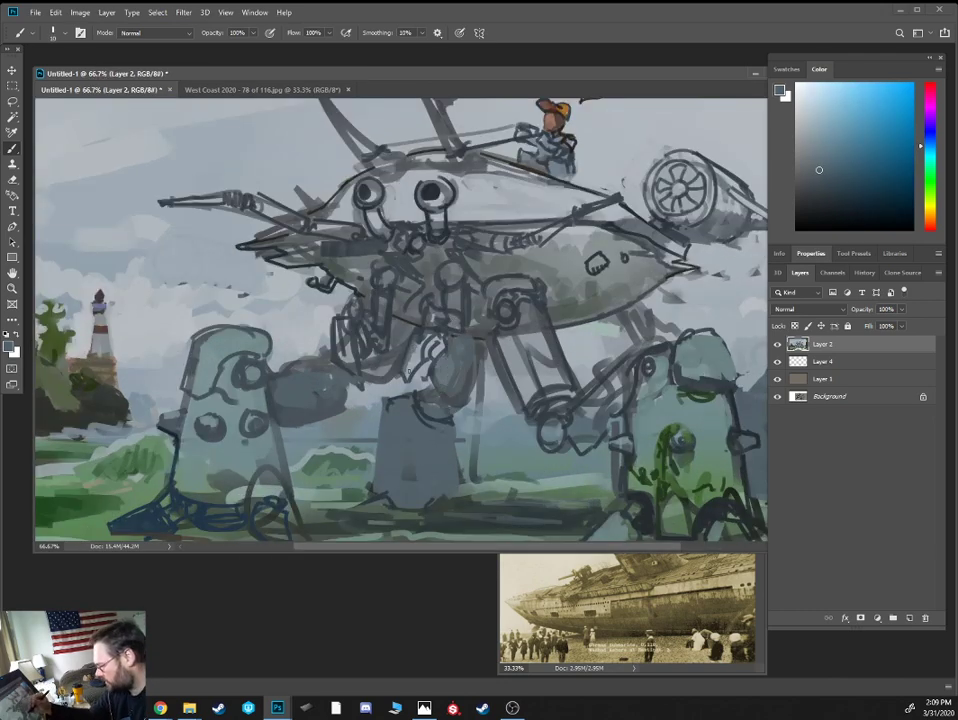
{"action": "left_click", "coordinate": [810, 141]}
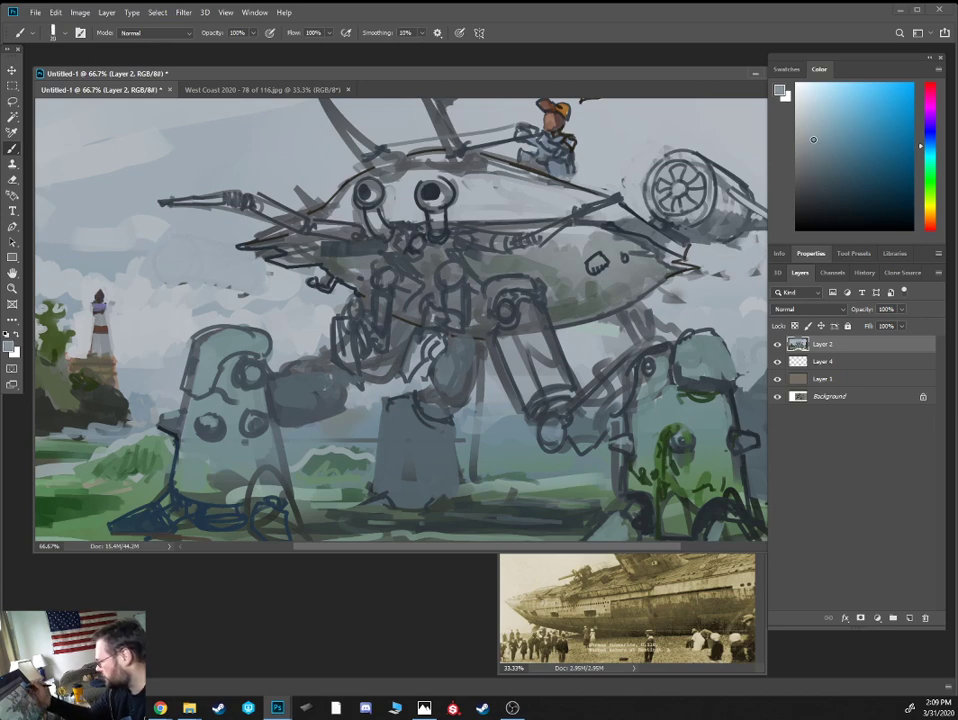
{"action": "left_click_drag", "start_coordinate": [408, 369], "coordinate": [430, 338]}
{"action": "mouse_move", "coordinate": [338, 321]}
{"action": "left_mouse_down"}
{"action": "mouse_move", "coordinate": [338, 356]}
{"action": "mouse_move", "coordinate": [358, 371]}
{"action": "mouse_move", "coordinate": [346, 348]}
{"action": "left_mouse_up"}
Mix a darker grey and shade the segments of the small hanging claw under the hull's front
{"action": "left_click", "coordinate": [808, 179]}
{"action": "left_click_drag", "start_coordinate": [808, 179], "coordinate": [813, 172]}
{"action": "key", "text": "["}
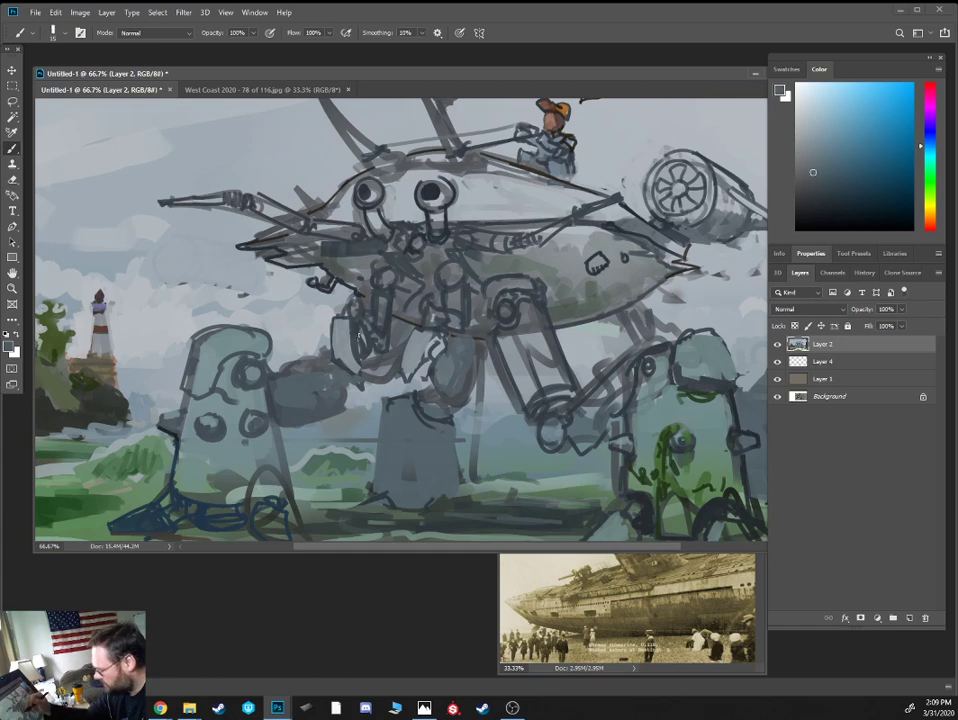
{"action": "left_click_drag", "start_coordinate": [360, 324], "coordinate": [367, 355]}
{"action": "left_click_drag", "start_coordinate": [352, 306], "coordinate": [366, 323]}
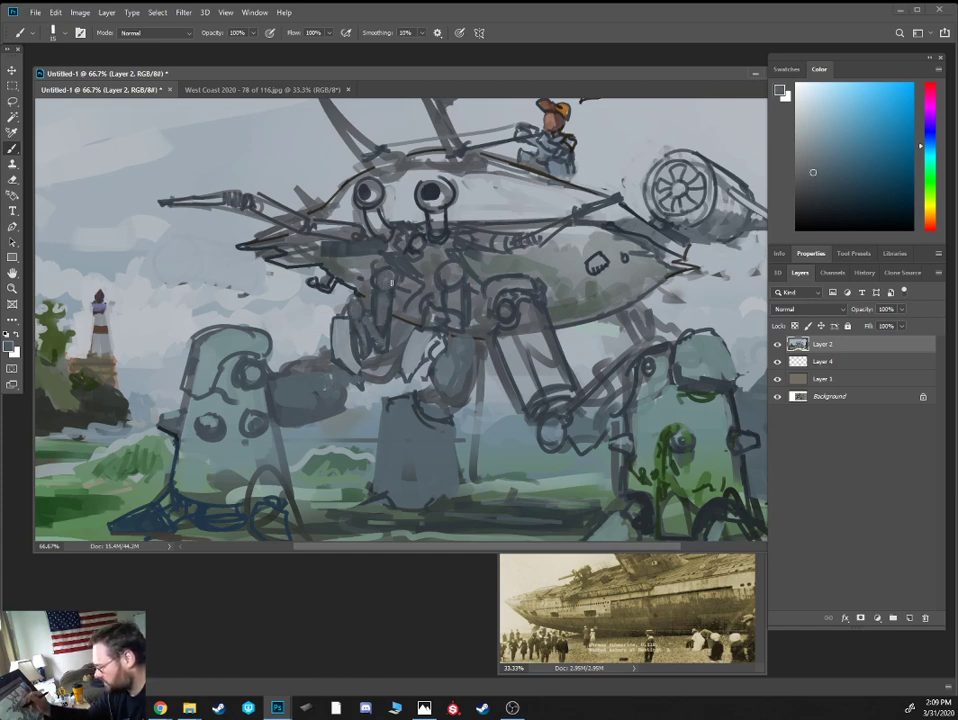
Mix a rusty red-brown and paint rust streaks on the small claw and the large left foot
{"action": "left_click", "coordinate": [930, 225]}
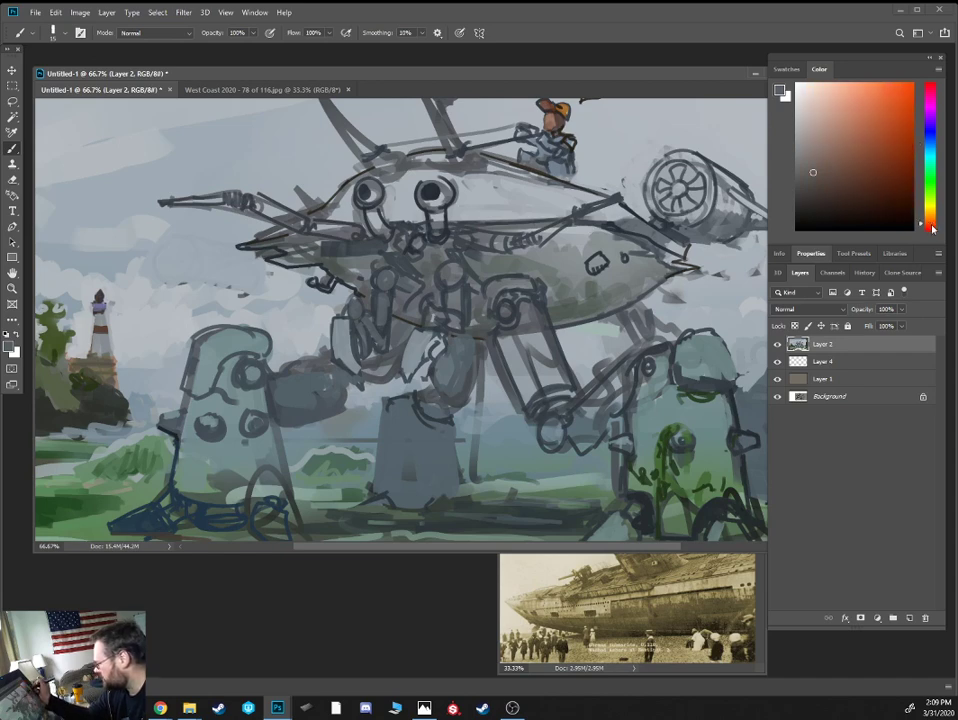
{"action": "left_click_drag", "start_coordinate": [846, 159], "coordinate": [865, 176]}
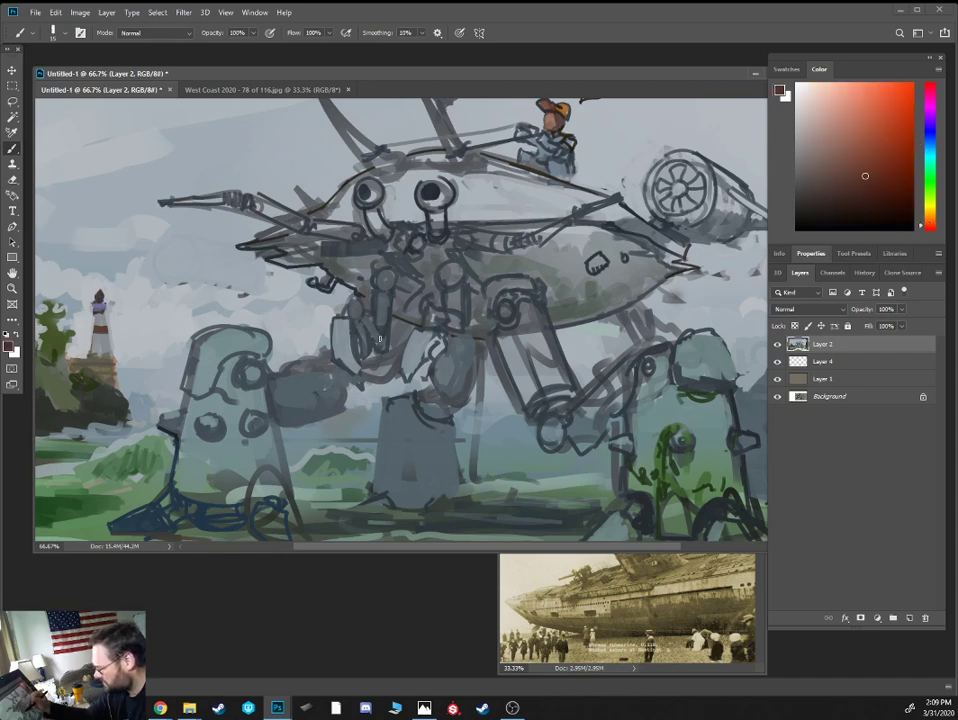
{"action": "left_click_drag", "start_coordinate": [377, 333], "coordinate": [382, 346]}
{"action": "key", "text": "bracketright"}
{"action": "mouse_move", "coordinate": [215, 385]}
{"action": "left_mouse_down"}
{"action": "mouse_move", "coordinate": [228, 352]}
{"action": "mouse_move", "coordinate": [260, 350]}
{"action": "left_mouse_up"}
{"action": "mouse_move", "coordinate": [253, 444]}
{"action": "left_mouse_down"}
{"action": "mouse_move", "coordinate": [262, 456]}
{"action": "mouse_move", "coordinate": [236, 401]}
{"action": "left_mouse_up"}
Paint rust streaks down the mossy right foot and a rust accent around the adjoining leg's round knee joint
{"action": "mouse_move", "coordinate": [656, 422]}
{"action": "left_mouse_down"}
{"action": "mouse_move", "coordinate": [547, 366]}
{"action": "mouse_move", "coordinate": [580, 360]}
{"action": "mouse_move", "coordinate": [581, 368]}
{"action": "mouse_move", "coordinate": [613, 348]}
{"action": "left_mouse_up"}
{"action": "key", "text": "bracketright"}
{"action": "key", "text": "bracketright"}
{"action": "left_click_drag", "start_coordinate": [612, 408], "coordinate": [607, 363]}
{"action": "mouse_move", "coordinate": [548, 345]}
{"action": "left_mouse_down"}
{"action": "mouse_move", "coordinate": [556, 335]}
{"action": "mouse_move", "coordinate": [541, 366]}
{"action": "mouse_move", "coordinate": [549, 315]}
{"action": "left_mouse_up"}
{"action": "key", "text": "bracketleft"}
{"action": "key", "text": "bracketleft"}
{"action": "key", "text": "bracketleft"}
{"action": "left_click_drag", "start_coordinate": [521, 404], "coordinate": [528, 392]}
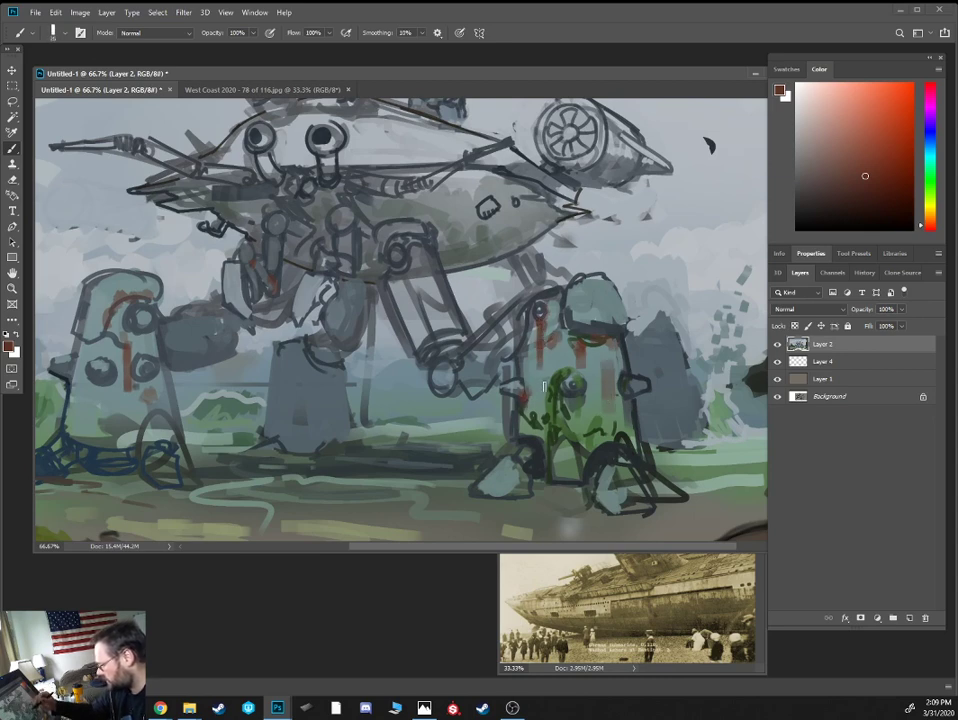
{"action": "key", "text": "bracketleft"}
{"action": "key", "text": "bracketleft"}
{"action": "left_click_drag", "start_coordinate": [439, 390], "coordinate": [455, 378]}
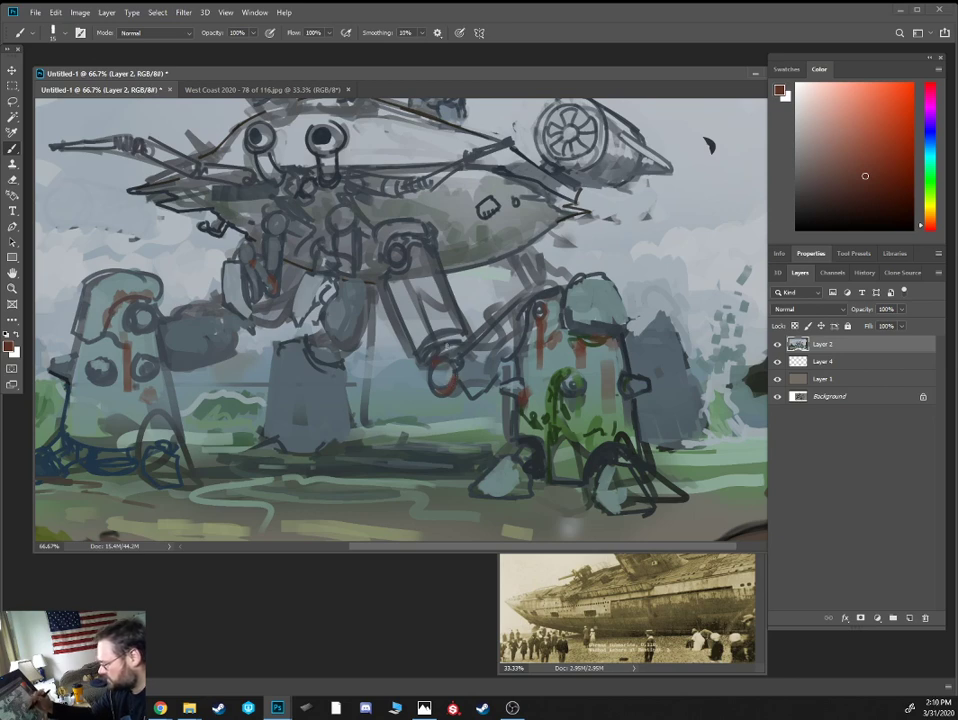
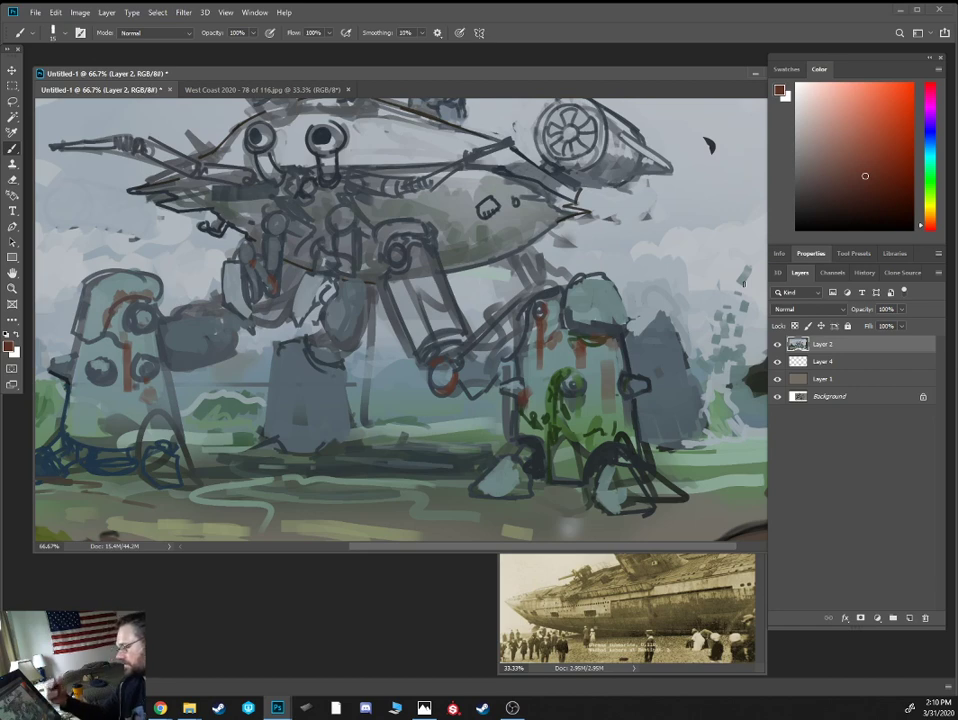
Fill the thigh of the large leg below the hull's centre with sampled dark grey
{"action": "left_click", "coordinate": [440, 282], "text": "alt"}
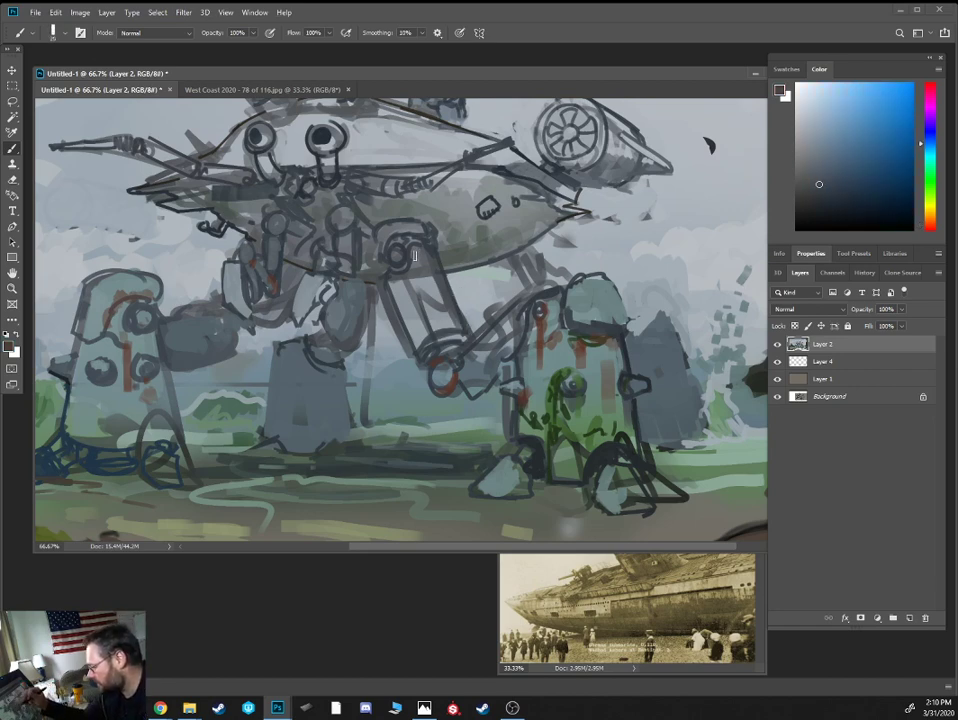
{"action": "mouse_move", "coordinate": [418, 276]}
{"action": "left_mouse_down"}
{"action": "mouse_move", "coordinate": [410, 295]}
{"action": "mouse_move", "coordinate": [425, 340]}
{"action": "mouse_move", "coordinate": [445, 300]}
{"action": "mouse_move", "coordinate": [428, 260]}
{"action": "mouse_move", "coordinate": [443, 327]}
{"action": "mouse_move", "coordinate": [409, 318]}
{"action": "mouse_move", "coordinate": [405, 347]}
{"action": "left_mouse_up"}
{"action": "left_click", "coordinate": [470, 289], "text": "alt"}
{"action": "key", "text": "bracketleft"}
{"action": "key", "text": "bracketleft"}
{"action": "key", "text": "bracketleft"}
{"action": "mouse_move", "coordinate": [382, 291]}
{"action": "left_mouse_down"}
{"action": "mouse_move", "coordinate": [408, 349]}
{"action": "mouse_move", "coordinate": [385, 322]}
{"action": "left_mouse_up"}
Block in the rear thigh behind the mossy right foot with sampled greys and darker edge strokes
{"action": "left_click_drag", "start_coordinate": [533, 206], "coordinate": [518, 237]}
{"action": "left_click", "coordinate": [471, 301], "text": "alt"}
{"action": "key", "text": "bracketright"}
{"action": "mouse_move", "coordinate": [474, 290]}
{"action": "left_mouse_down"}
{"action": "mouse_move", "coordinate": [481, 317]}
{"action": "mouse_move", "coordinate": [469, 321]}
{"action": "mouse_move", "coordinate": [484, 315]}
{"action": "mouse_move", "coordinate": [472, 297]}
{"action": "left_mouse_up"}
{"action": "mouse_move", "coordinate": [450, 289]}
{"action": "left_mouse_down"}
{"action": "mouse_move", "coordinate": [443, 301]}
{"action": "mouse_move", "coordinate": [435, 290]}
{"action": "mouse_move", "coordinate": [465, 266]}
{"action": "mouse_move", "coordinate": [480, 270]}
{"action": "mouse_move", "coordinate": [457, 299]}
{"action": "mouse_move", "coordinate": [469, 329]}
{"action": "left_mouse_up"}
{"action": "left_click", "coordinate": [424, 298], "text": "alt"}
{"action": "key", "text": "bracketleft"}
{"action": "left_click_drag", "start_coordinate": [479, 282], "coordinate": [492, 308]}
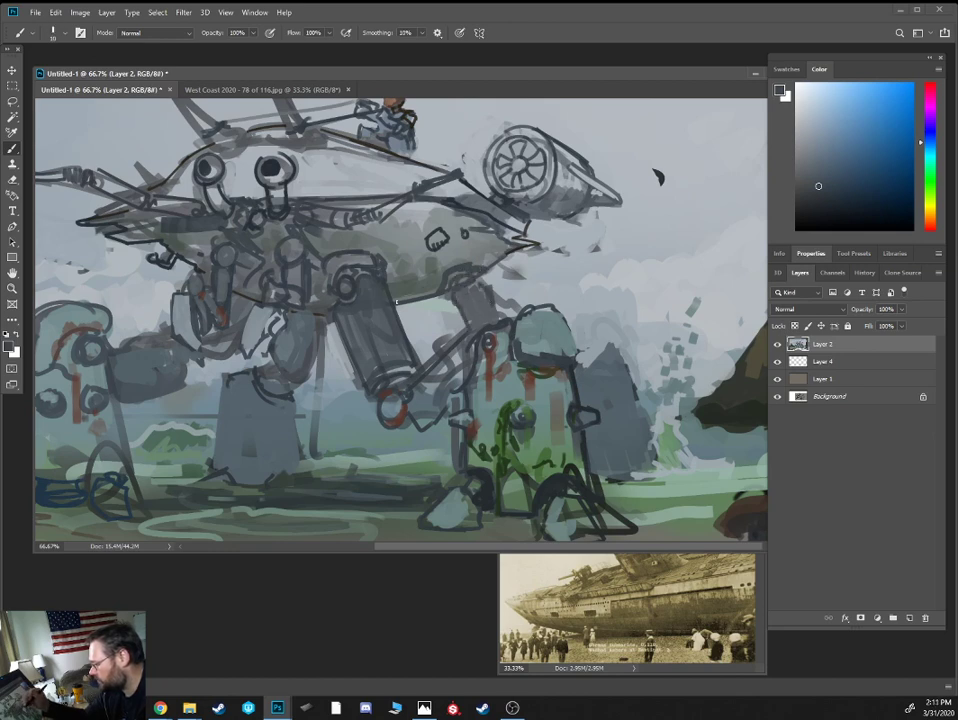
Refine the front thigh and the grey lower hull above it with sampled grey tones
{"action": "left_click", "coordinate": [380, 304], "text": "alt"}
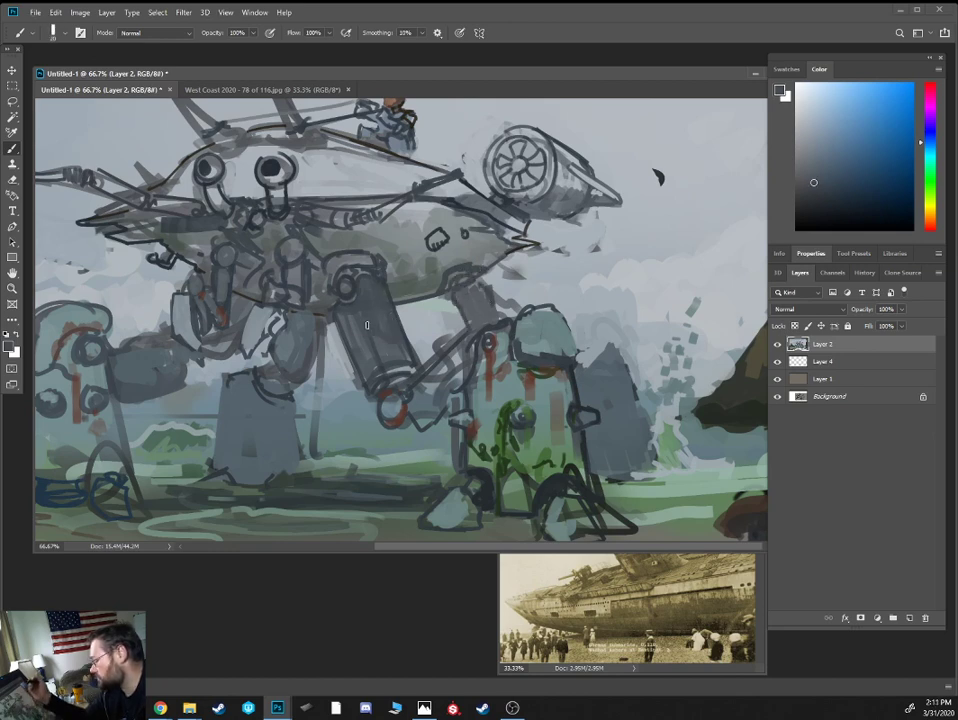
{"action": "mouse_move", "coordinate": [523, 238]}
{"action": "left_mouse_down"}
{"action": "mouse_move", "coordinate": [533, 288]}
{"action": "mouse_move", "coordinate": [521, 287]}
{"action": "left_mouse_up"}
{"action": "left_click", "coordinate": [509, 287], "text": "alt"}
{"action": "key", "text": "bracketright"}
{"action": "key", "text": "bracketright"}
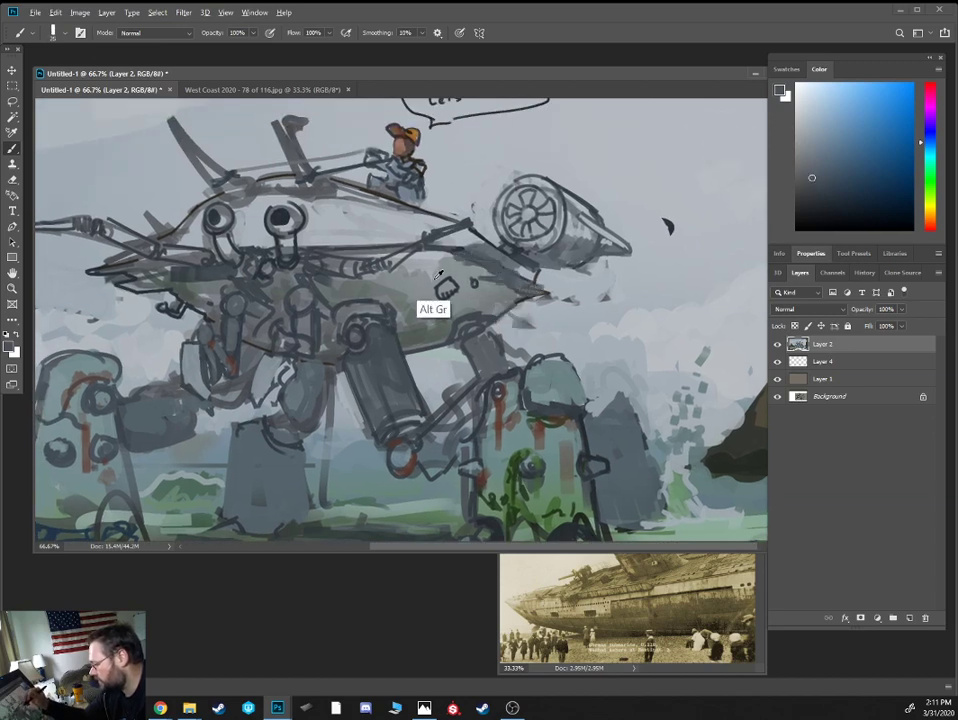
{"action": "left_click", "coordinate": [433, 287], "text": "alt"}
{"action": "left_click", "coordinate": [431, 287], "text": "alt"}
{"action": "key", "text": "bracketright"}
{"action": "mouse_move", "coordinate": [411, 273]}
{"action": "left_mouse_down"}
{"action": "mouse_move", "coordinate": [450, 261]}
{"action": "mouse_move", "coordinate": [404, 266]}
{"action": "left_mouse_up"}
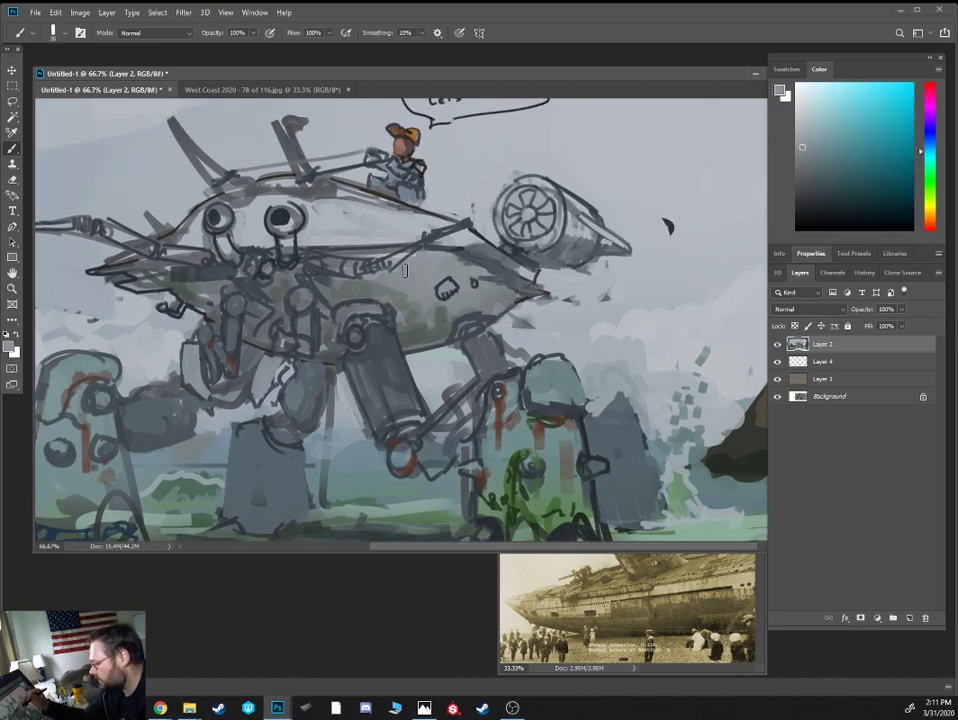
{"action": "left_click", "coordinate": [394, 281], "text": "alt"}
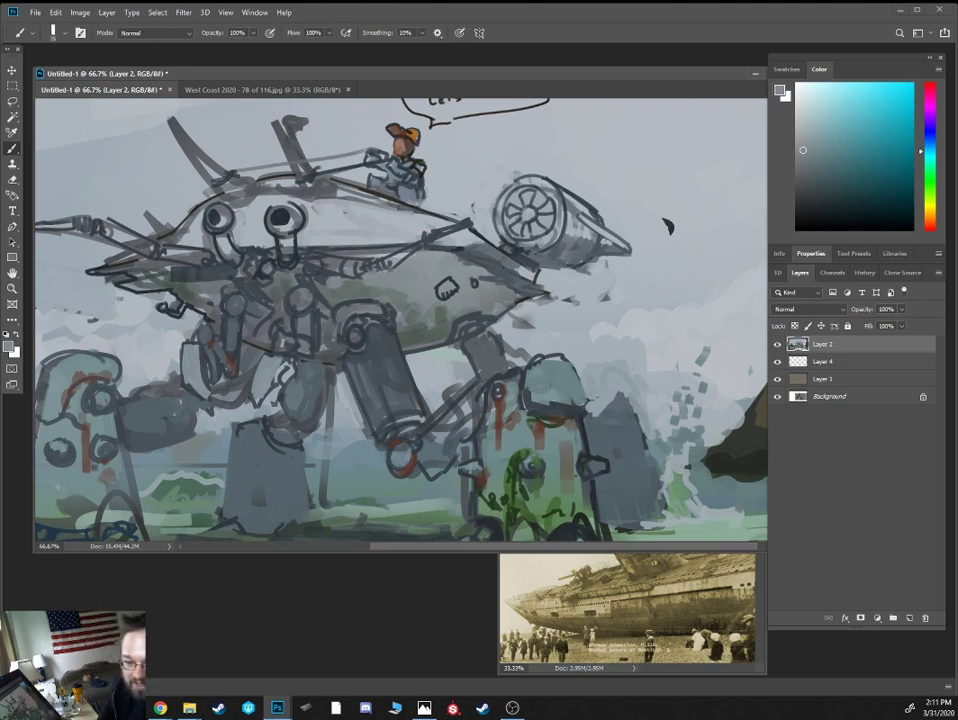
Examine blue crab gill references in Chrome, including the anatomy diagram and Dead Man's Fingers photo, and return to the Photoshop painting
{"action": "key", "text": "alt+Tab"}
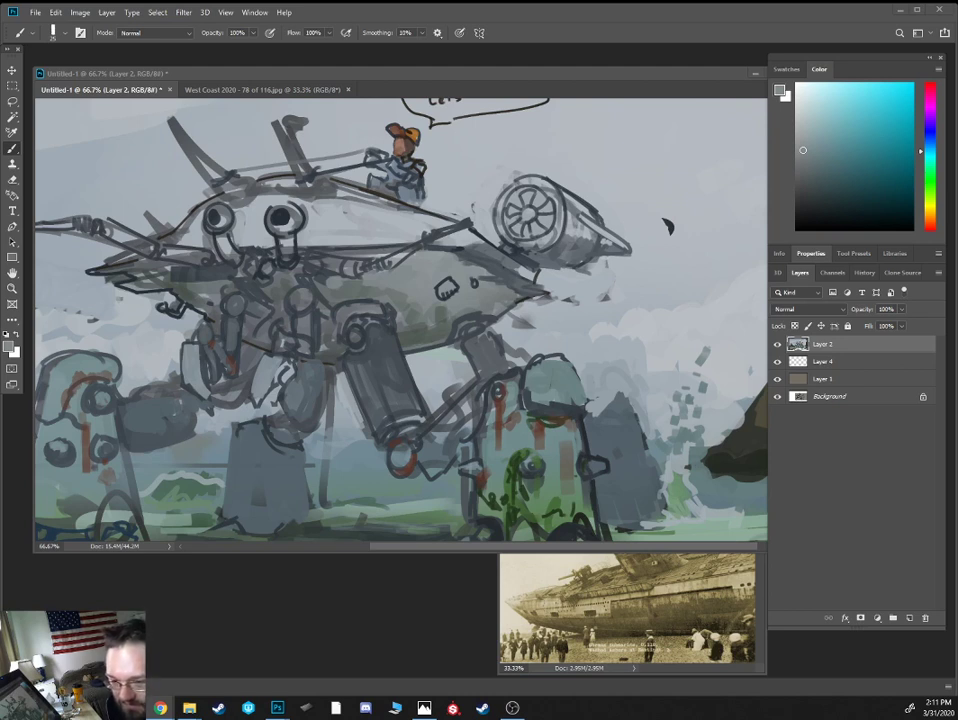
{"action": "key", "text": "alt+Tab"}
{"action": "key", "text": "alt+Tab"}
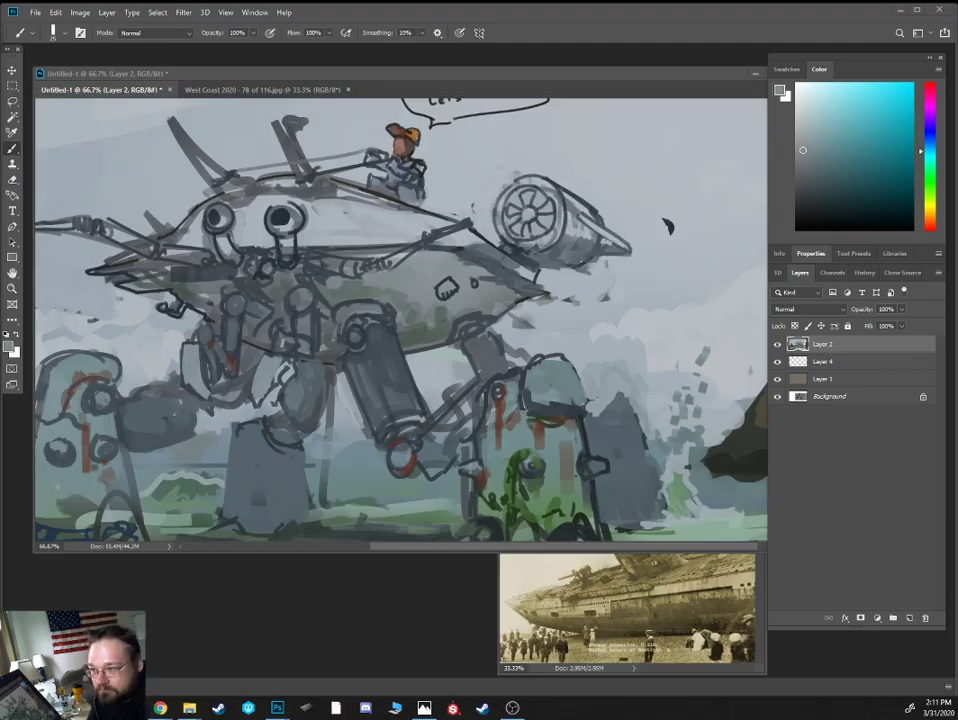
{"action": "key", "text": "alt+Tab"}
{"action": "left_click_drag", "start_coordinate": [298, 68], "coordinate": [361, 74]}
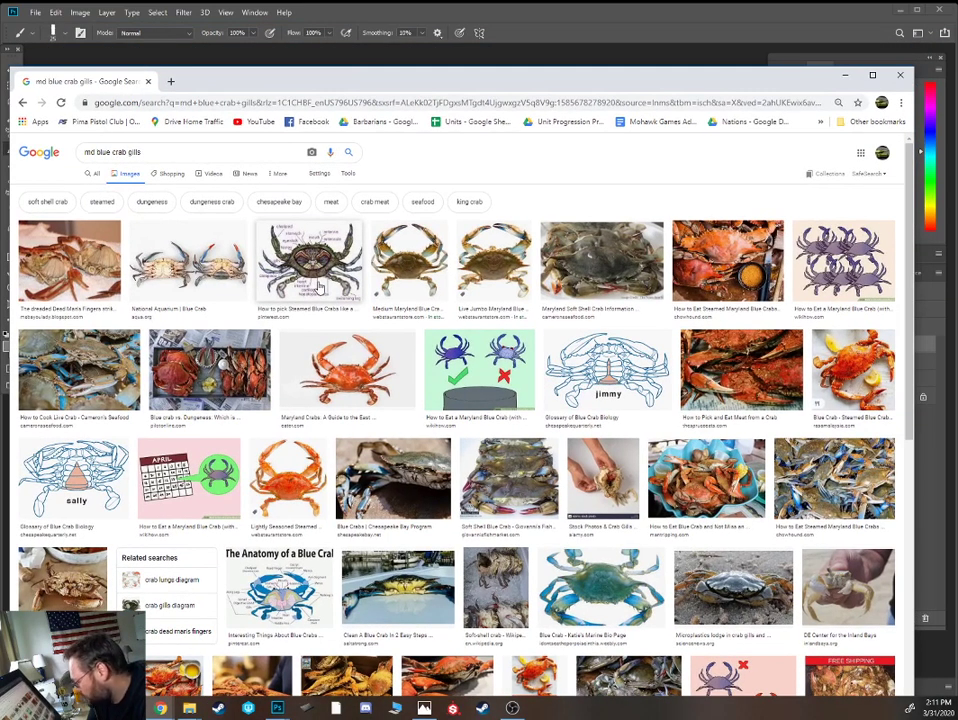
{"action": "left_click", "coordinate": [280, 595]}
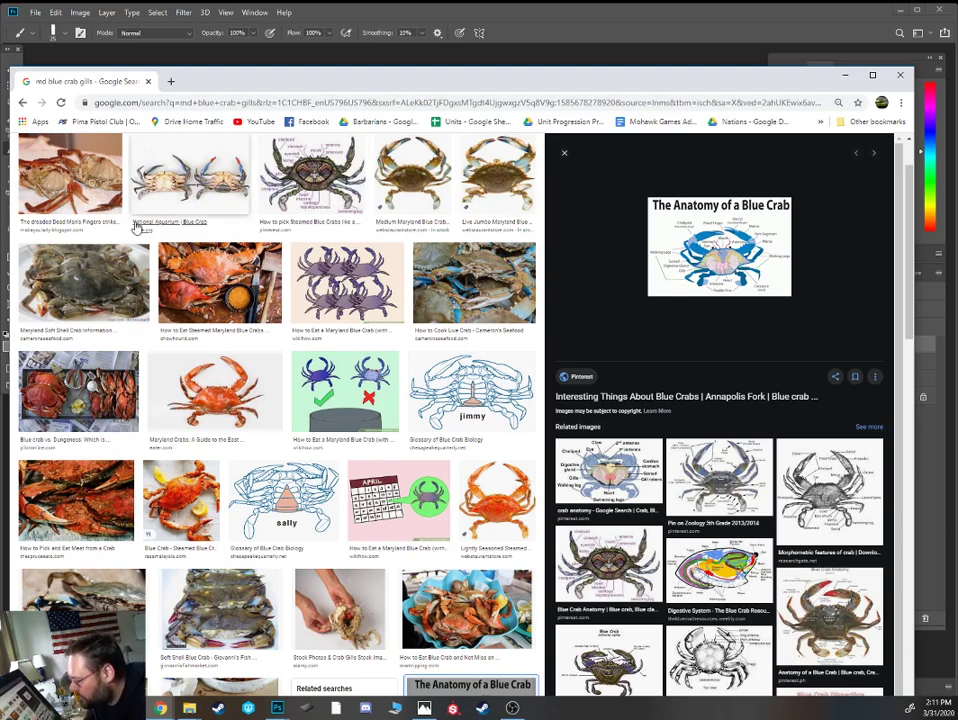
{"action": "left_click", "coordinate": [70, 175]}
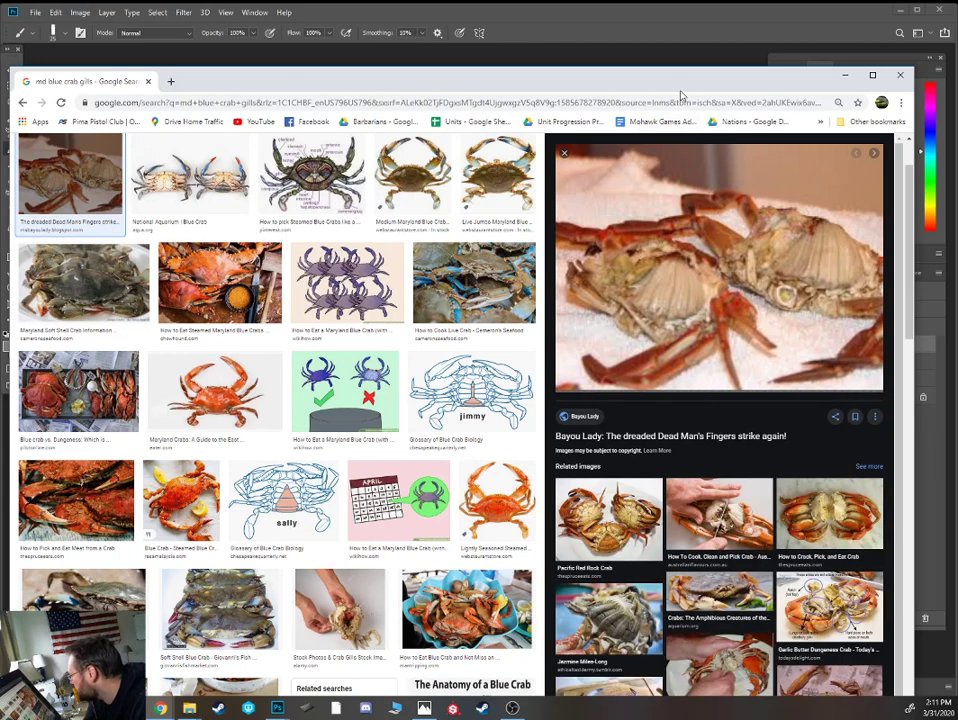
{"action": "left_click_drag", "start_coordinate": [684, 94], "coordinate": [560, 128]}
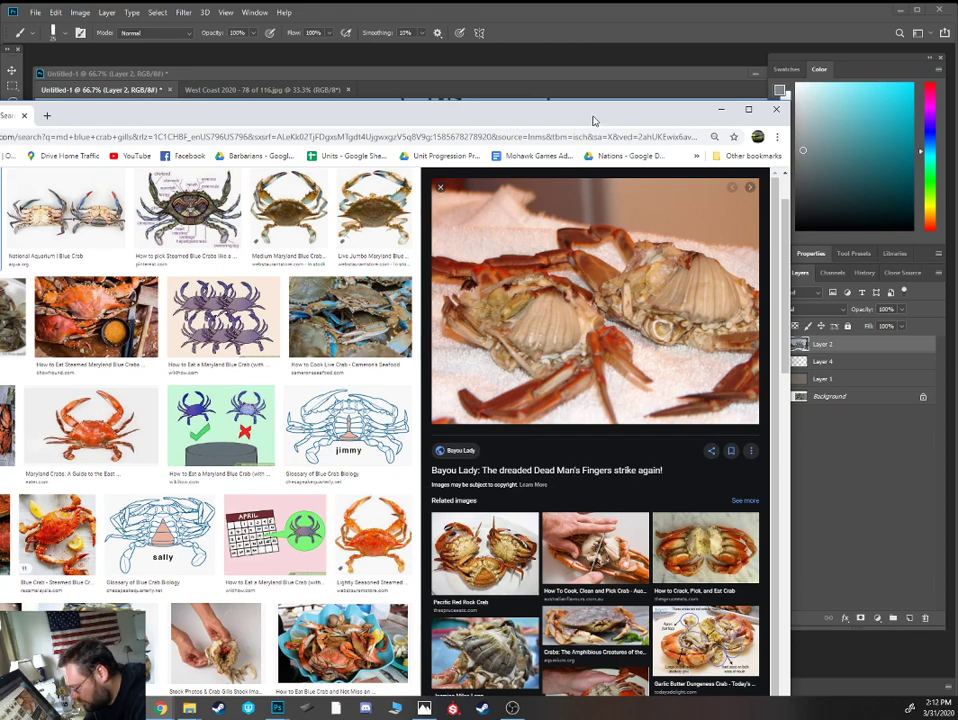
{"action": "left_click_drag", "start_coordinate": [594, 122], "coordinate": [536, 124]}
{"action": "left_click", "coordinate": [663, 111]}
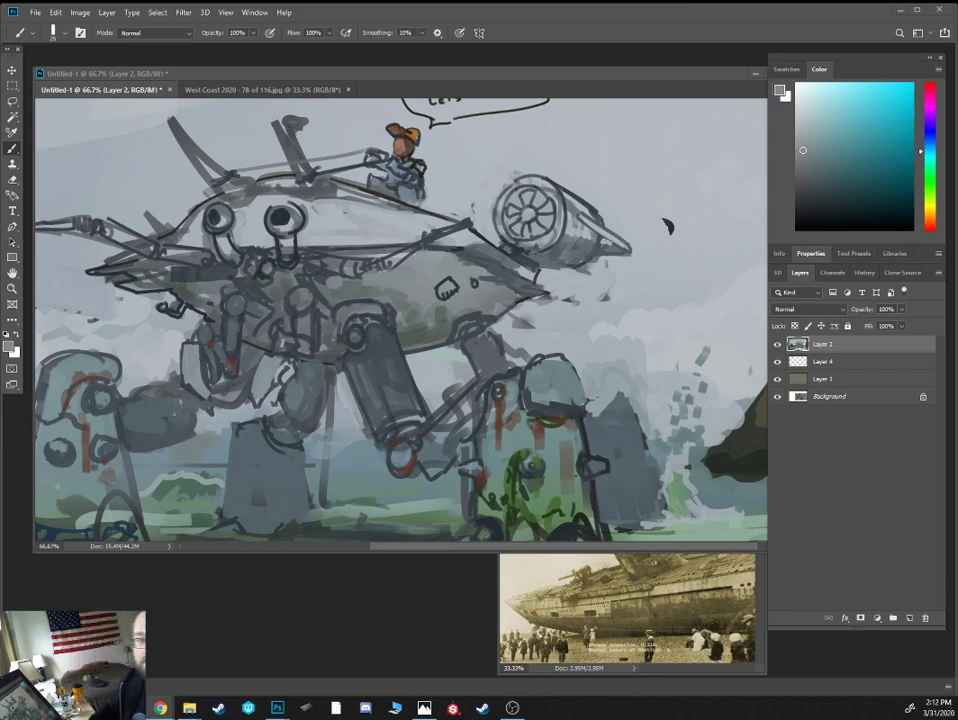
{"action": "left_click_drag", "start_coordinate": [554, 75], "coordinate": [558, 79]}
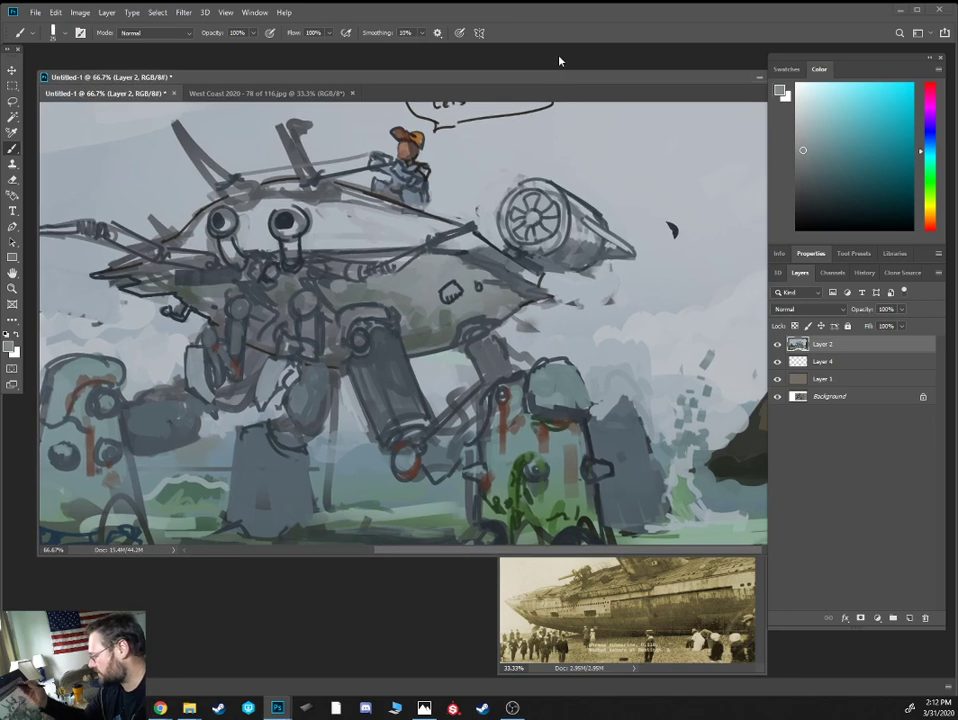
Paint a dark gill opening along the lower hull's upper rear edge and divide it with lighter grey slats
{"action": "left_click", "coordinate": [460, 254], "text": "alt"}
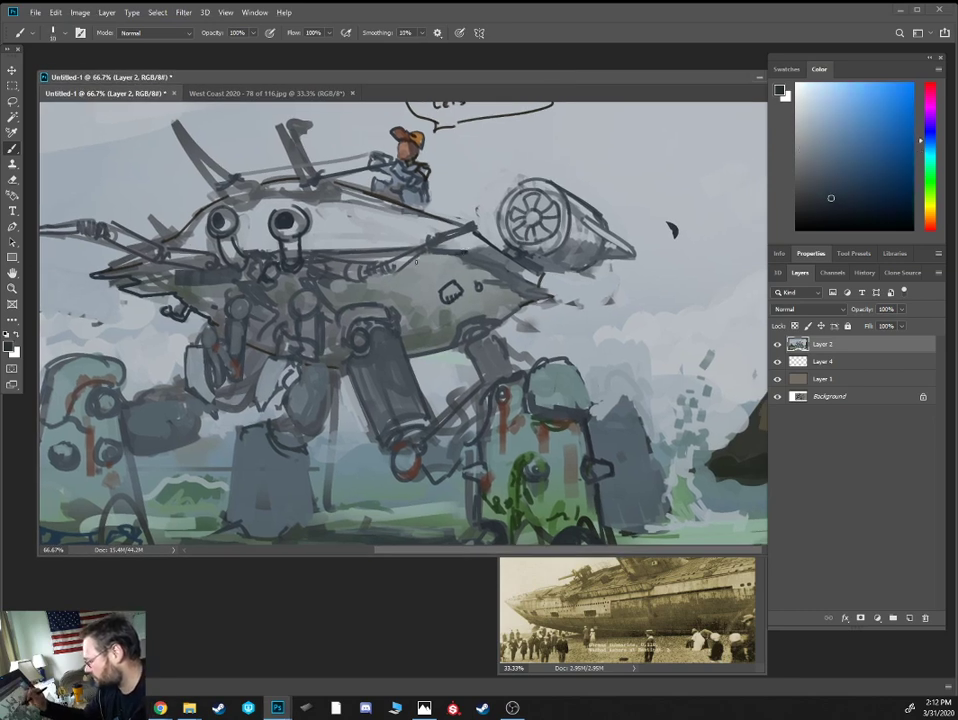
{"action": "mouse_move", "coordinate": [413, 265]}
{"action": "left_mouse_down"}
{"action": "mouse_move", "coordinate": [466, 267]}
{"action": "mouse_move", "coordinate": [440, 255]}
{"action": "mouse_move", "coordinate": [468, 267]}
{"action": "left_mouse_up"}
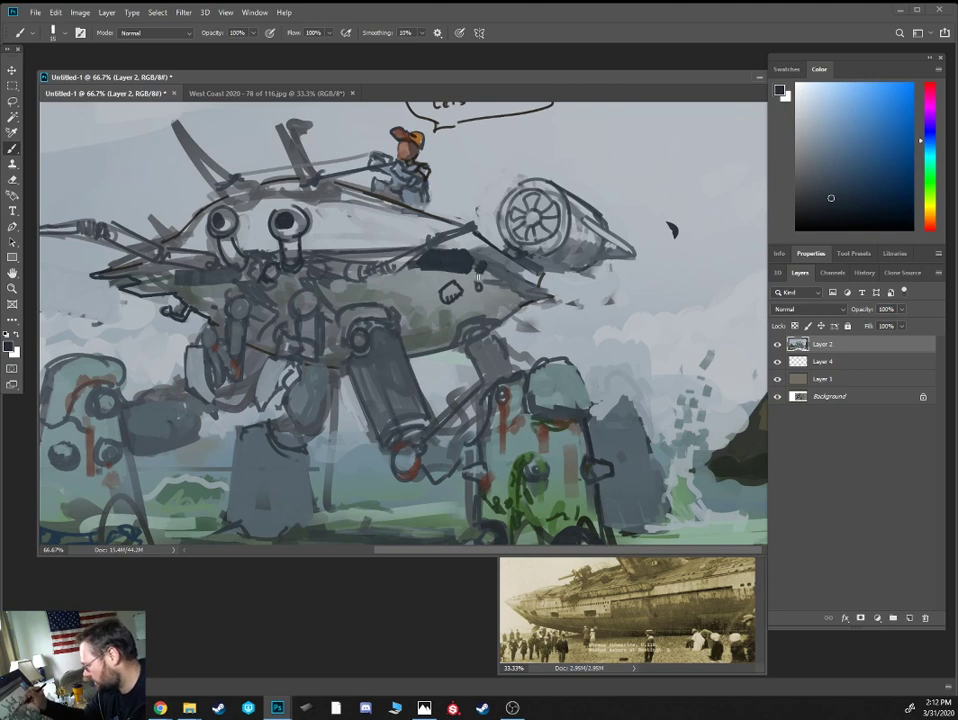
{"action": "left_click", "coordinate": [460, 296], "text": "alt"}
{"action": "mouse_move", "coordinate": [438, 250]}
{"action": "left_mouse_down"}
{"action": "mouse_move", "coordinate": [433, 270]}
{"action": "mouse_move", "coordinate": [458, 256]}
{"action": "left_mouse_up"}
{"action": "left_click", "coordinate": [453, 251], "text": "alt"}
{"action": "left_click", "coordinate": [463, 257], "text": "alt"}
{"action": "key", "text": "bracketright"}
{"action": "mouse_move", "coordinate": [468, 250]}
{"action": "left_mouse_down"}
{"action": "mouse_move", "coordinate": [475, 256]}
{"action": "mouse_move", "coordinate": [433, 271]}
{"action": "left_mouse_up"}
{"action": "left_click", "coordinate": [480, 255], "text": "alt"}
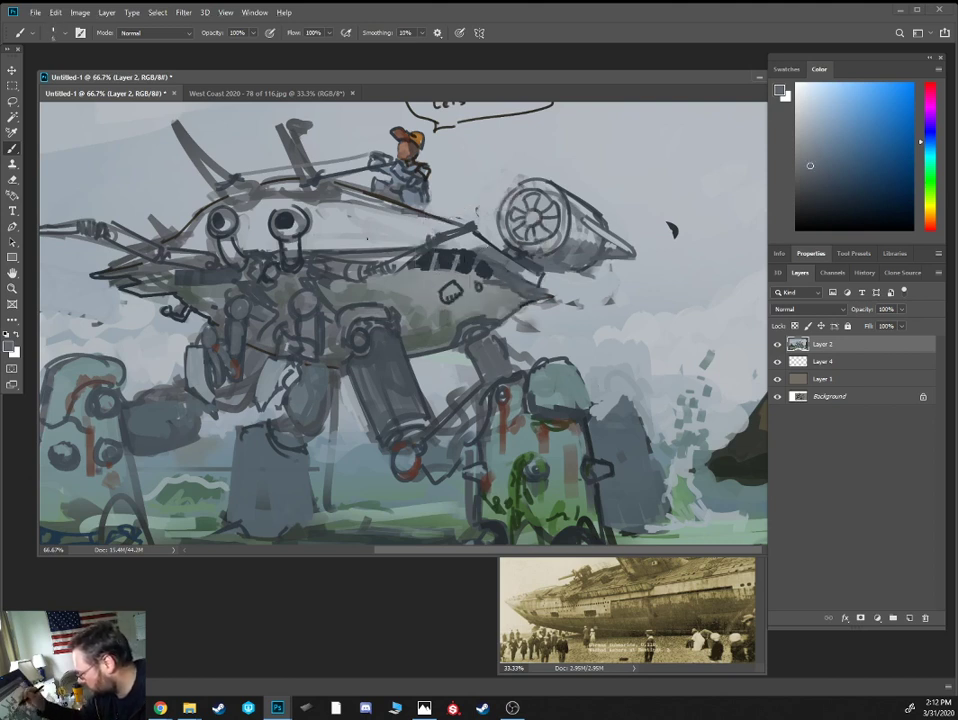
Outline a small panel on the pale upper hull in thin grey and add light strokes near the eye stalks
{"action": "left_click_drag", "start_coordinate": [271, 163], "coordinate": [273, 181]}
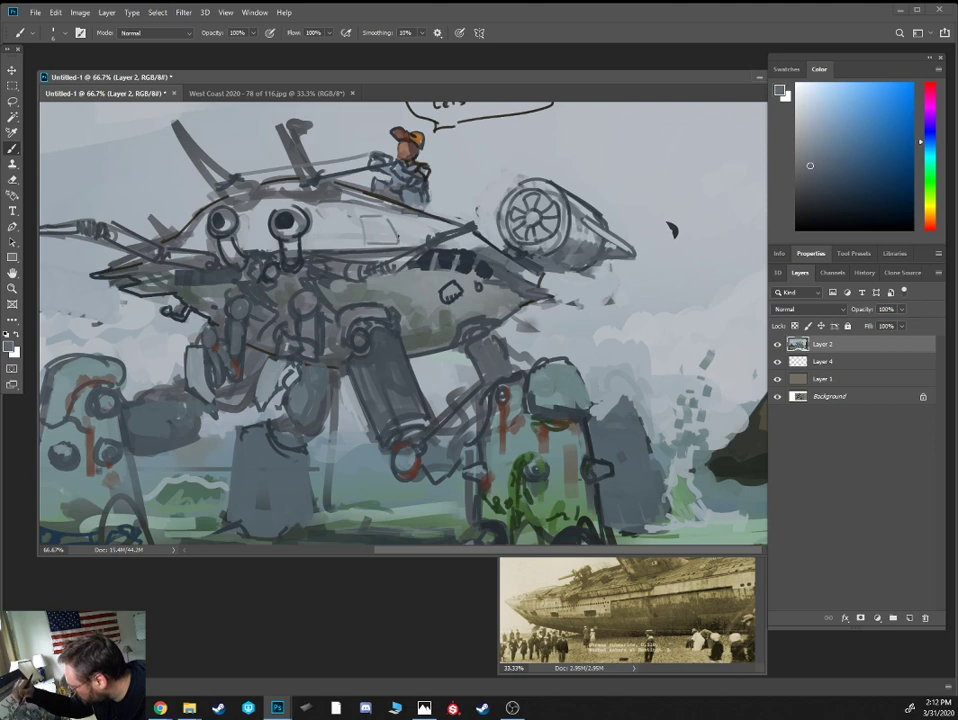
{"action": "left_click", "coordinate": [148, 173], "text": "alt"}
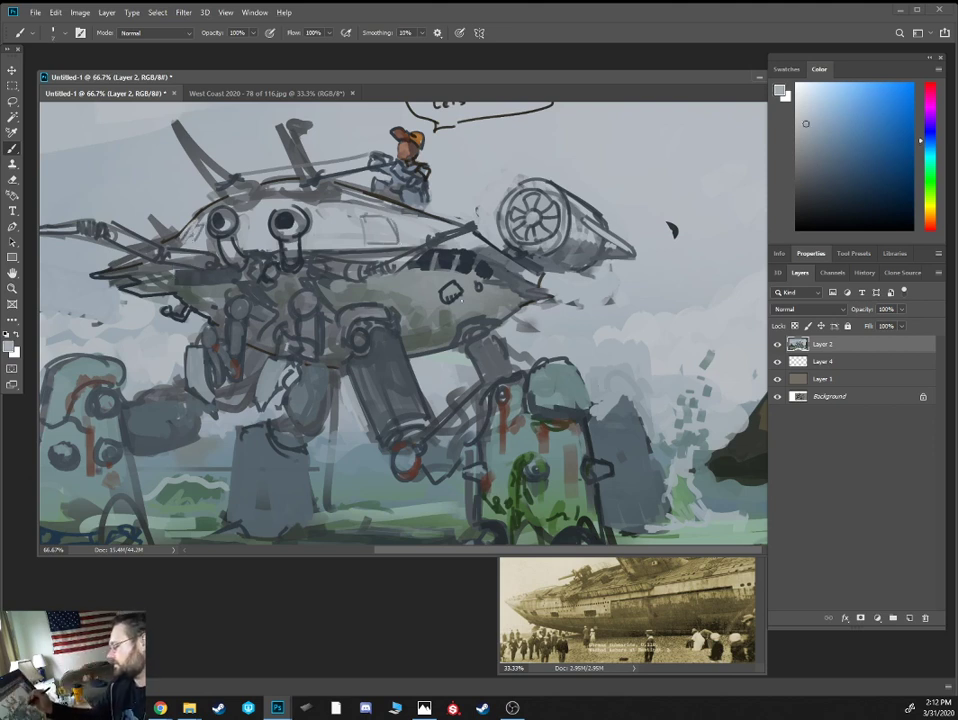
{"action": "left_click", "coordinate": [423, 285], "text": "alt"}
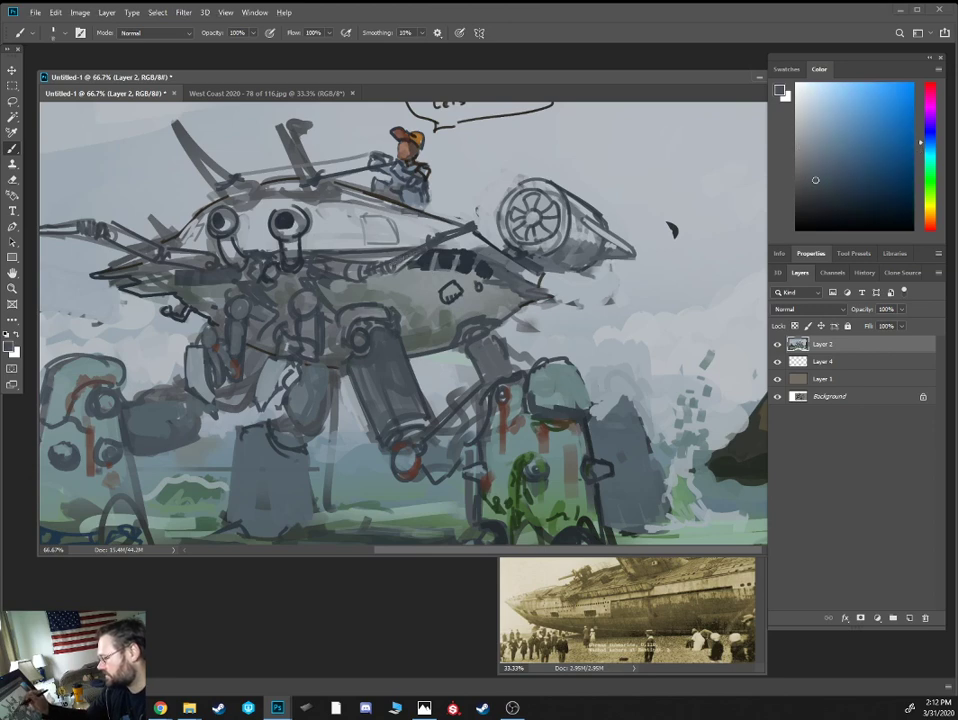
Add sampled rust accents to the eye stalk, antenna base, side arm joint and engine fan
{"action": "left_click", "coordinate": [298, 197], "text": "alt"}
{"action": "left_click", "coordinate": [412, 459], "text": "alt"}
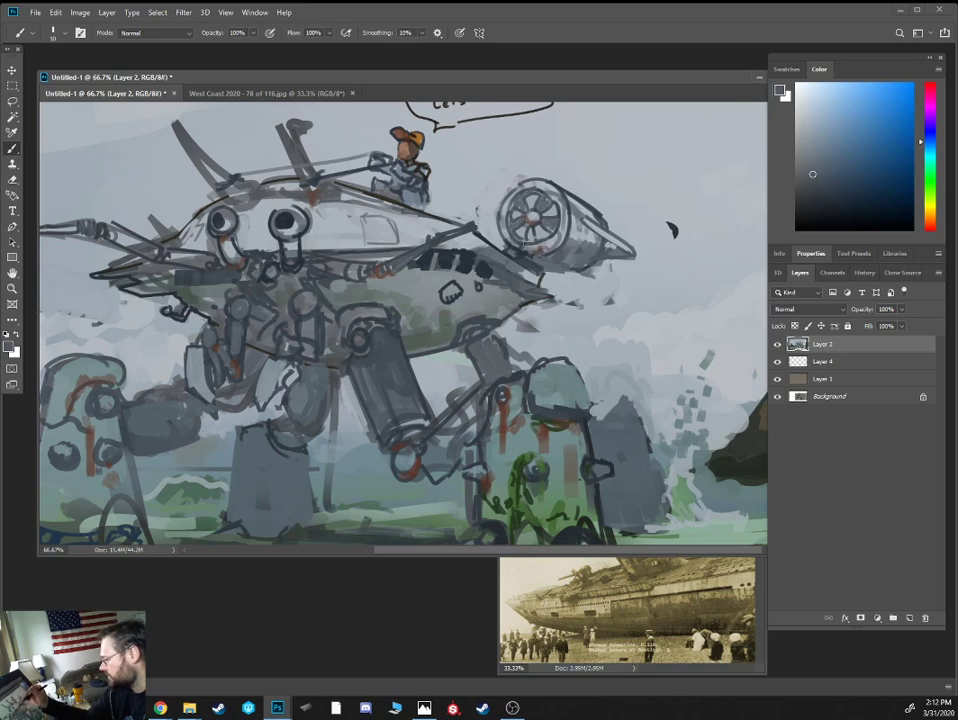
{"action": "key", "text": "["}
Shade the engine pod's casing and rim with sampled light and dark greys
{"action": "left_click", "coordinate": [577, 203], "text": "alt"}
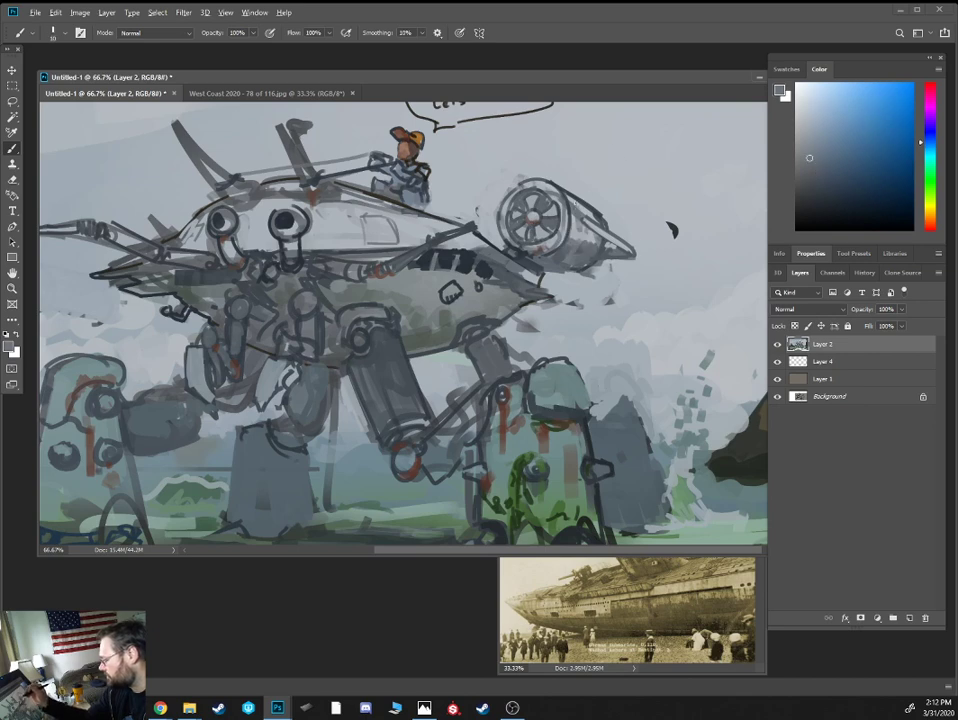
{"action": "left_click", "coordinate": [555, 182], "text": "alt"}
{"action": "mouse_move", "coordinate": [547, 182]}
{"action": "left_mouse_down"}
{"action": "mouse_move", "coordinate": [594, 244]}
{"action": "mouse_move", "coordinate": [617, 247]}
{"action": "left_mouse_up"}
{"action": "left_click", "coordinate": [520, 185], "text": "alt"}
{"action": "key", "text": "bracketright"}
{"action": "left_click", "coordinate": [565, 257], "text": "alt"}
{"action": "key", "text": "["}
{"action": "key", "text": "["}
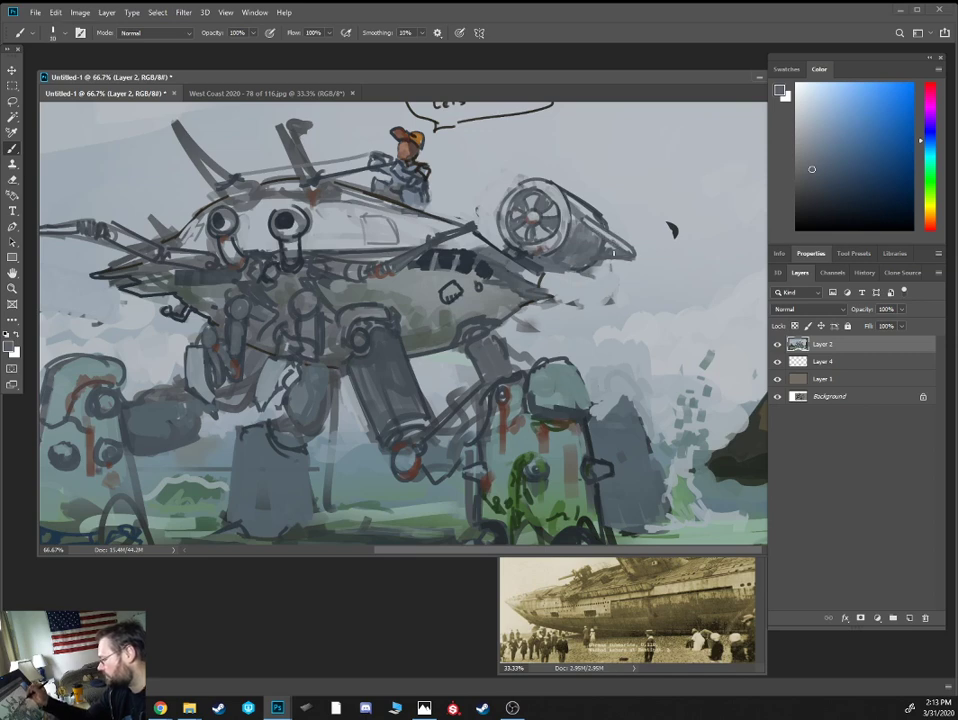
Flip the whole canvas horizontally to check the composition in mirror view
{"action": "key", "text": "ctrl+minus"}
{"action": "key", "text": "ctrl+minus"}
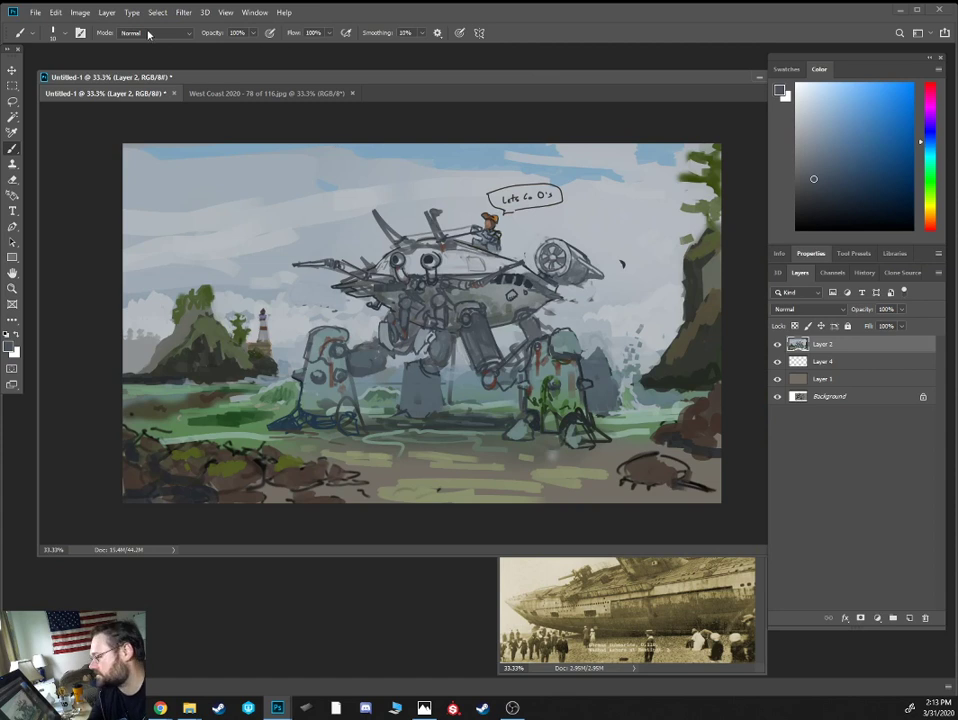
{"action": "left_click", "coordinate": [80, 12]}
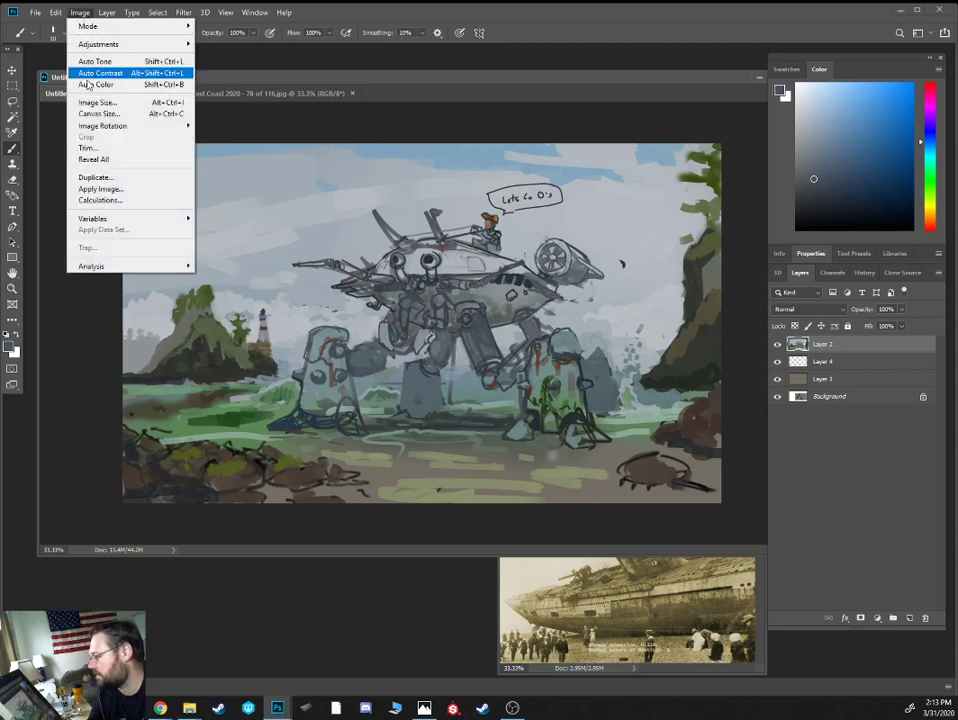
{"action": "mouse_move", "coordinate": [98, 126]}
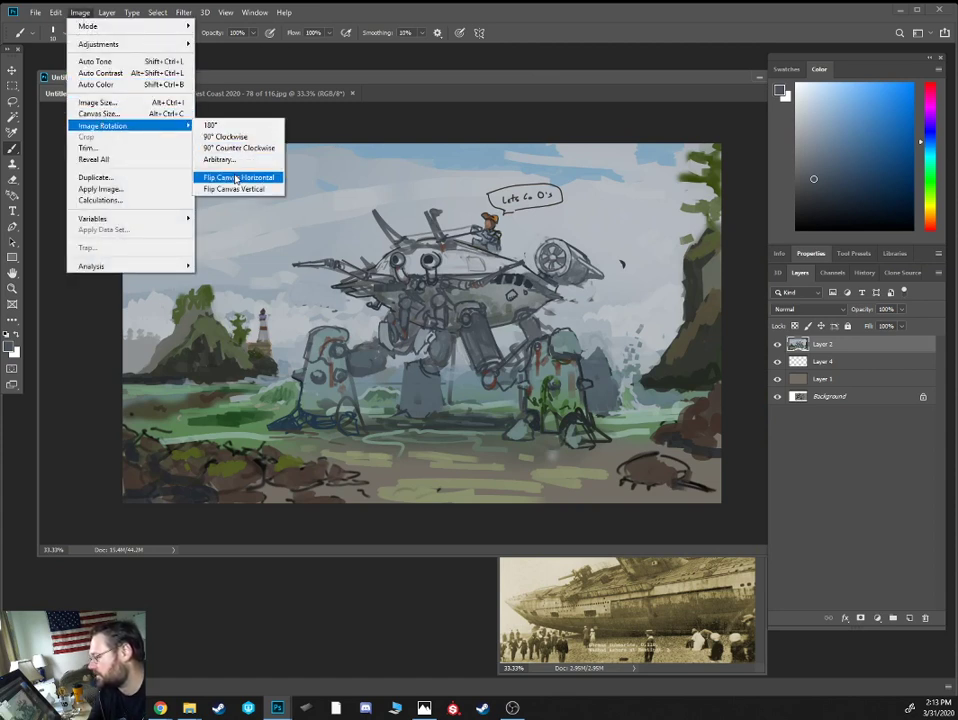
{"action": "left_click", "coordinate": [237, 178]}
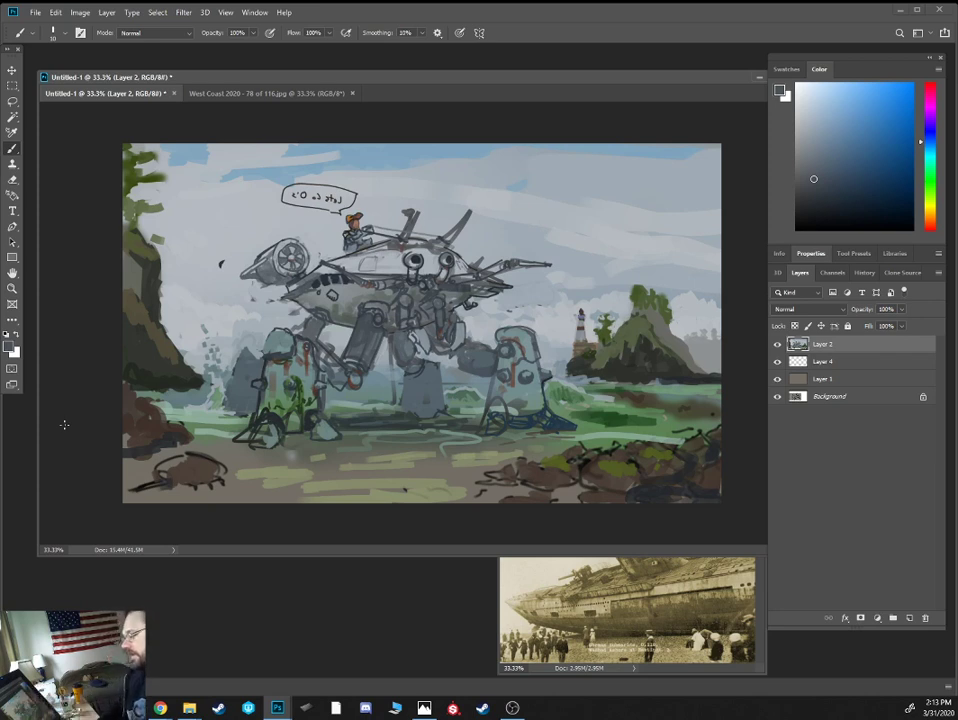
Extend the canvas to a width of 12 inches, anchored so the blank area is added on the cliff side
{"action": "left_click", "coordinate": [55, 12]}
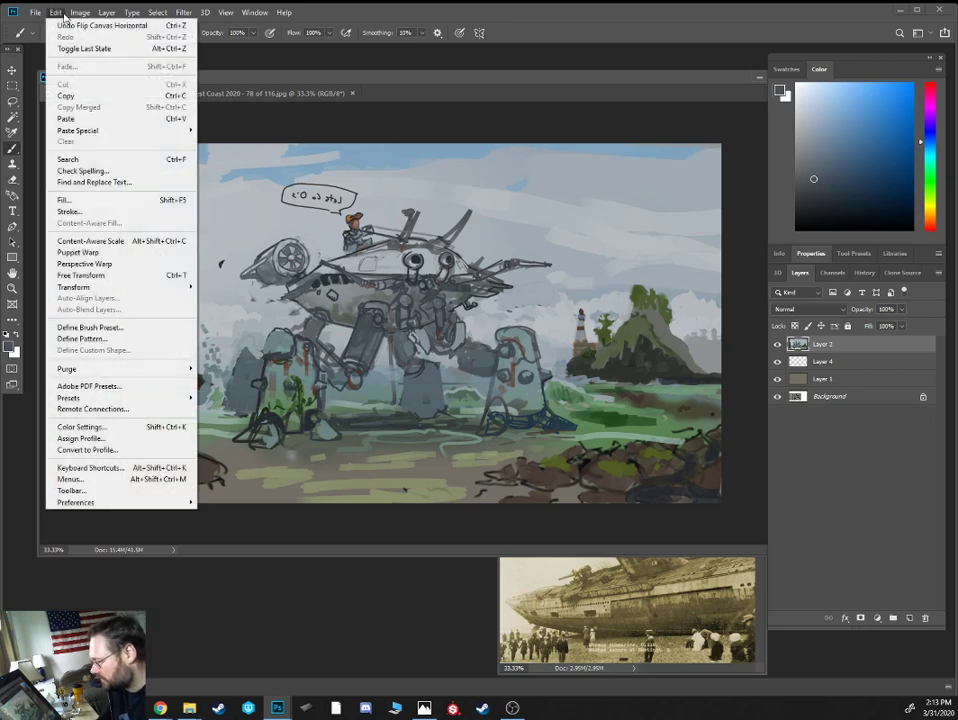
{"action": "mouse_move", "coordinate": [80, 12]}
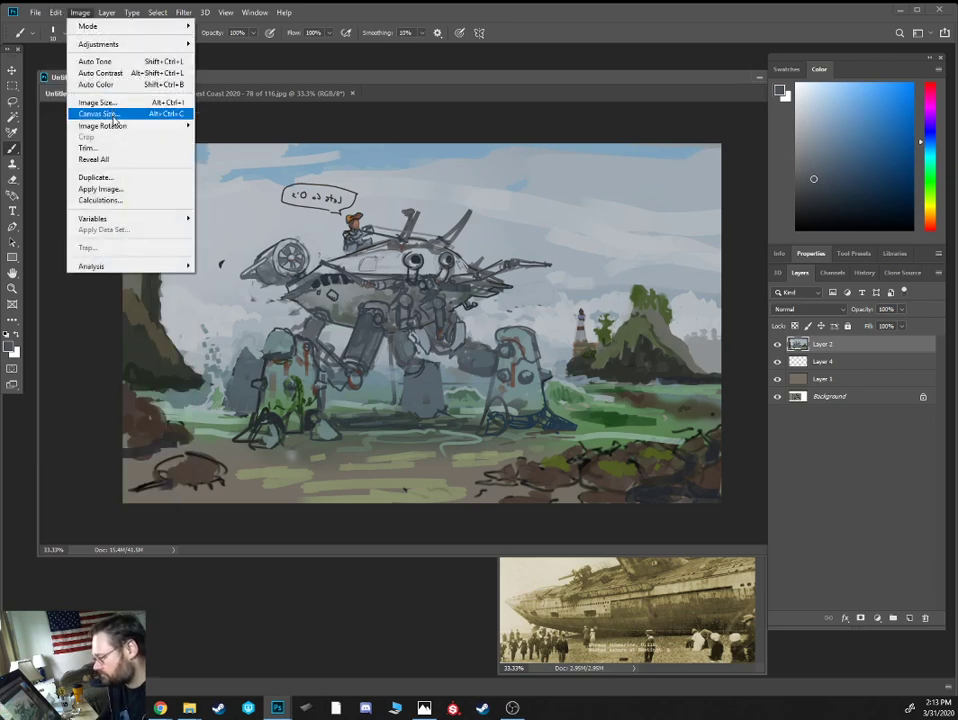
{"action": "left_click", "coordinate": [113, 118]}
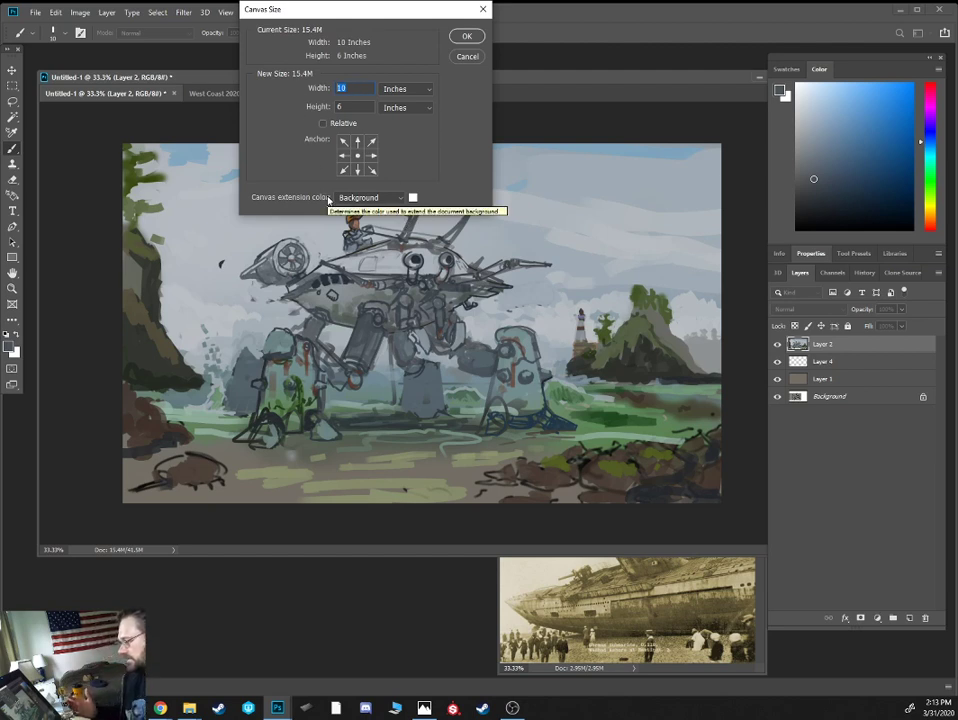
{"action": "left_click", "coordinate": [371, 156]}
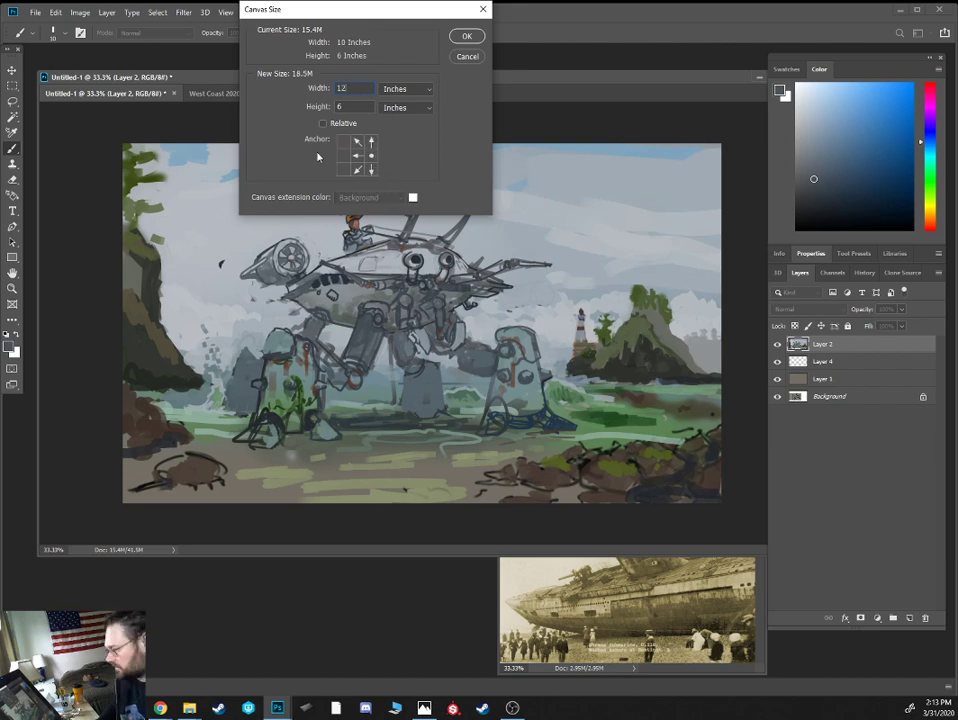
{"action": "type", "text": "12"}
{"action": "left_click", "coordinate": [467, 37]}
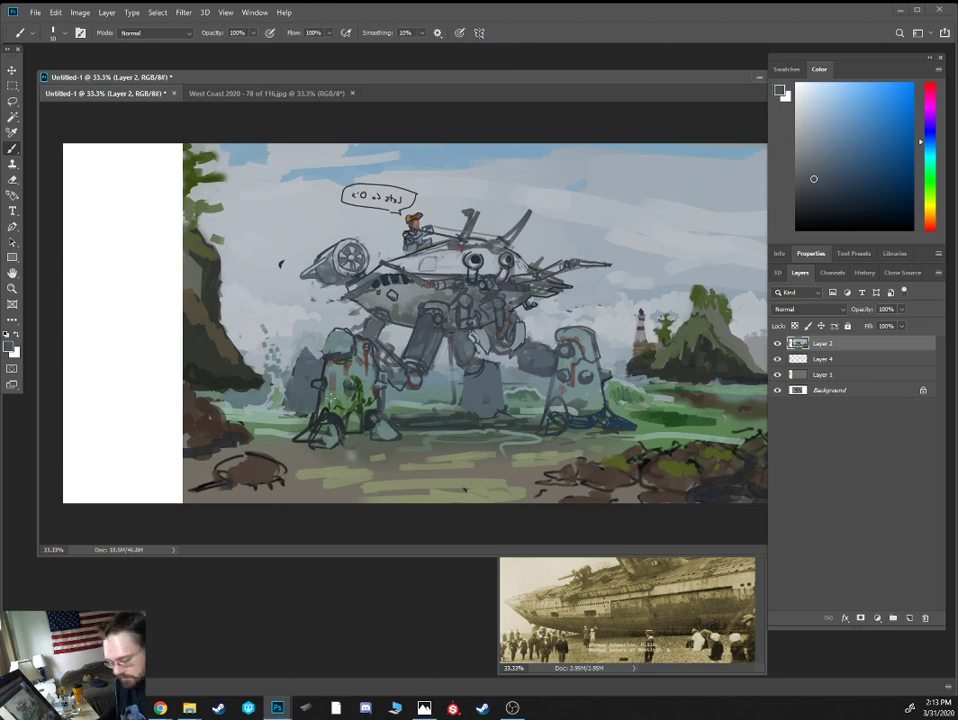
Cover the blank extension with a mirrored, stretched copy of the neighbouring cliff strip and merge it into the painting layer
{"action": "key", "text": "m"}
{"action": "left_click_drag", "start_coordinate": [180, 140], "coordinate": [257, 512]}
{"action": "mouse_move", "coordinate": [210, 319]}
{"action": "left_mouse_down"}
{"action": "mouse_move", "coordinate": [108, 317]}
{"action": "mouse_move", "coordinate": [267, 321]}
{"action": "mouse_move", "coordinate": [89, 327]}
{"action": "mouse_move", "coordinate": [133, 321]}
{"action": "mouse_move", "coordinate": [165, 333]}
{"action": "mouse_move", "coordinate": [40, 323]}
{"action": "left_mouse_up"}
{"action": "key", "text": "ctrl+j"}
{"action": "key", "text": "v"}
{"action": "key", "text": "ctrl+t"}
{"action": "left_click_drag", "start_coordinate": [257, 323], "coordinate": [182, 322]}
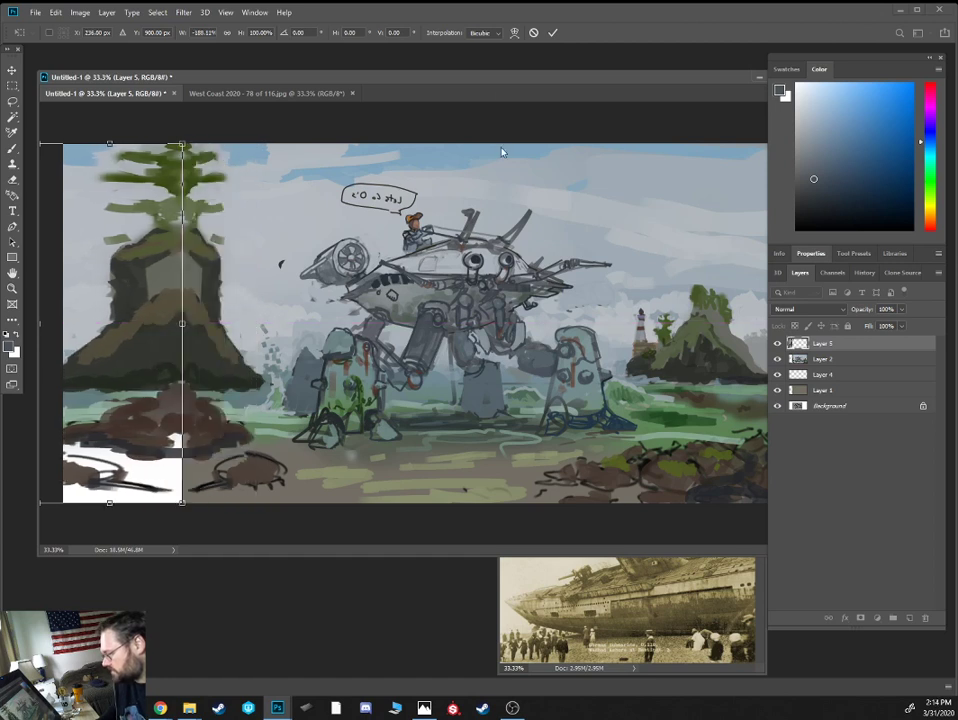
{"action": "left_click", "coordinate": [552, 32]}
{"action": "key", "text": "b"}
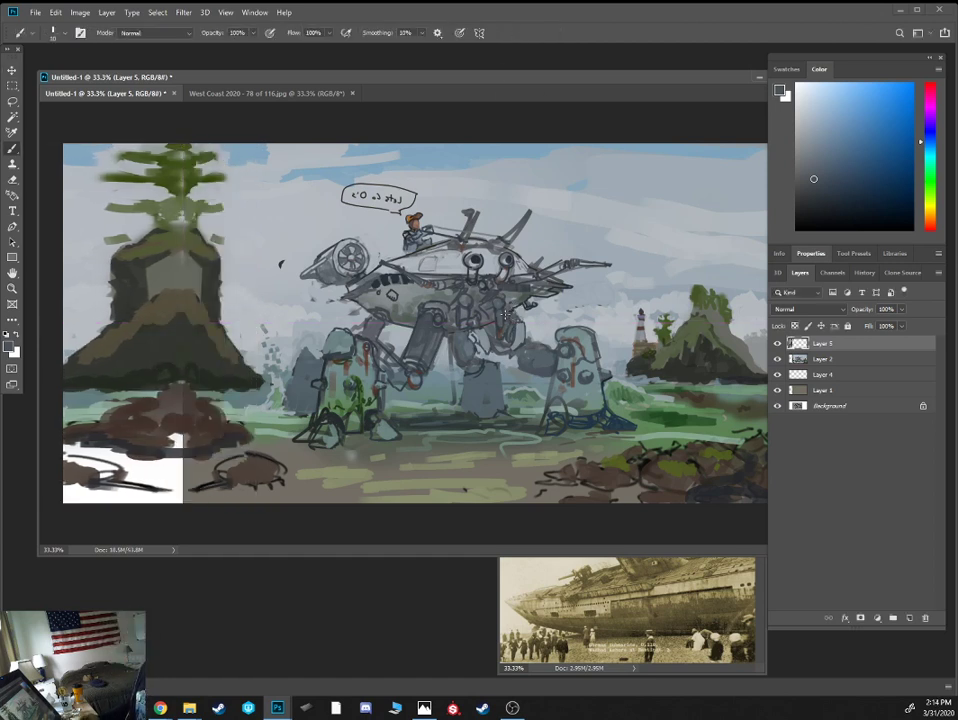
{"action": "key", "text": "ctrl+e"}
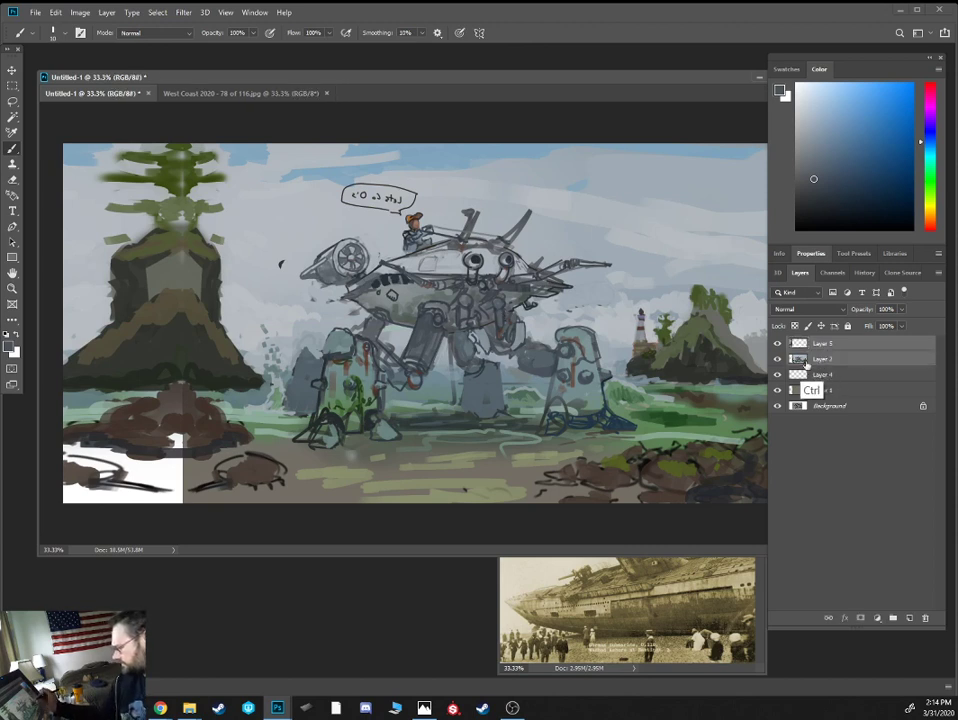
Paint a dark secondary cliff at the far outer edge behind the mirrored cliff, using sampled rock colour and a larger brush
{"action": "left_click", "coordinate": [127, 284], "text": "alt"}
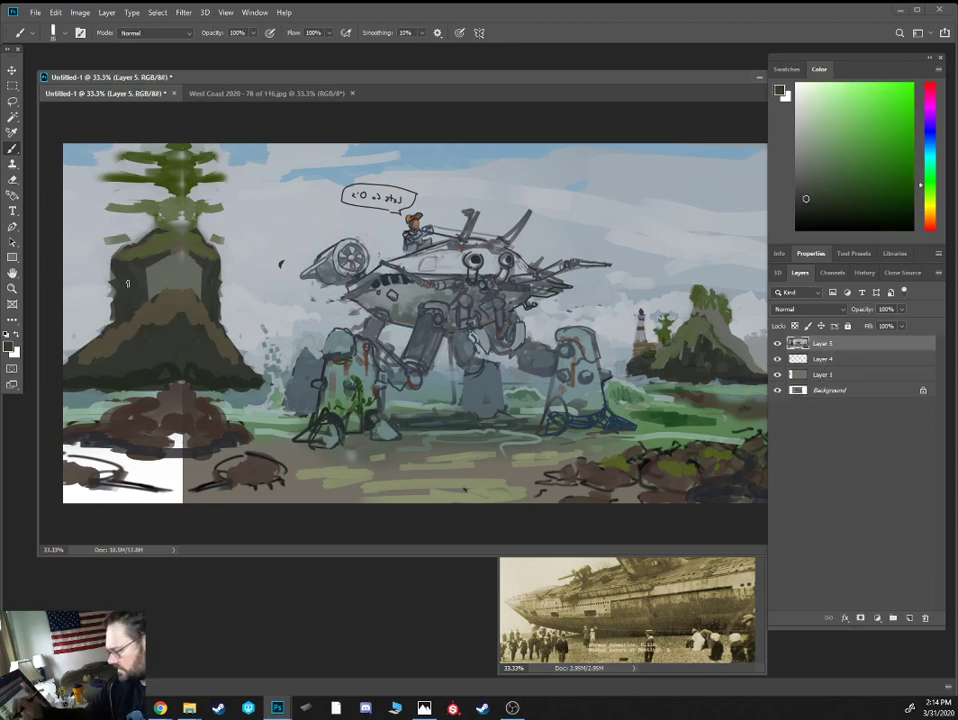
{"action": "key", "text": "]"}
{"action": "key", "text": "]"}
{"action": "key", "text": "]"}
{"action": "key", "text": "]"}
{"action": "mouse_move", "coordinate": [107, 252]}
{"action": "left_mouse_down"}
{"action": "mouse_move", "coordinate": [103, 303]}
{"action": "mouse_move", "coordinate": [78, 344]}
{"action": "mouse_move", "coordinate": [67, 282]}
{"action": "left_mouse_up"}
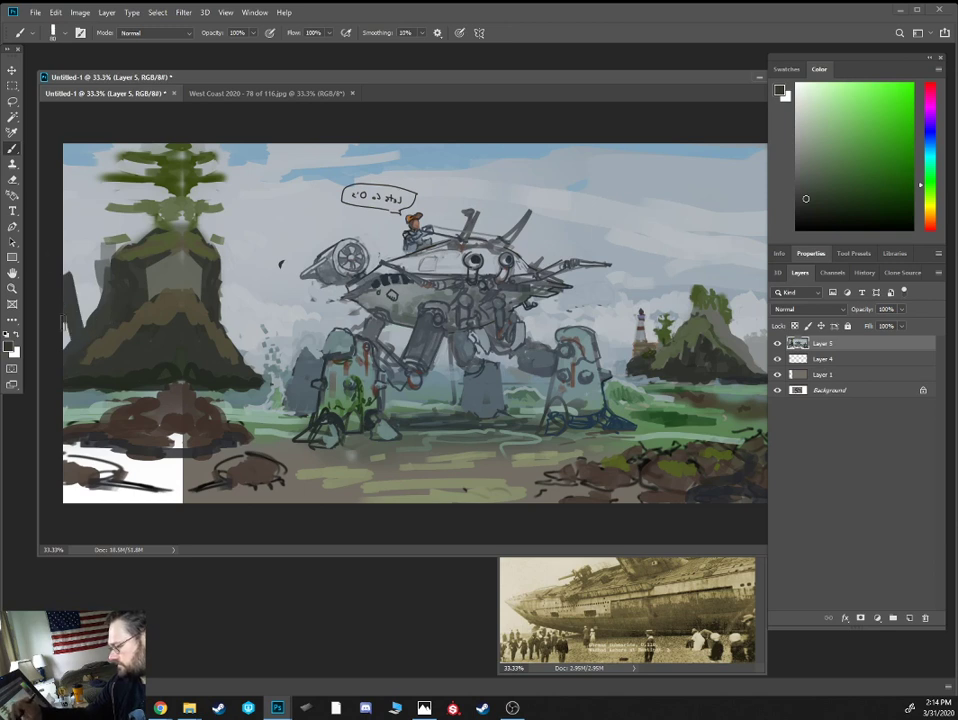
{"action": "mouse_move", "coordinate": [52, 210]}
{"action": "left_mouse_down"}
{"action": "mouse_move", "coordinate": [80, 308]}
{"action": "mouse_move", "coordinate": [97, 312]}
{"action": "mouse_move", "coordinate": [99, 324]}
{"action": "mouse_move", "coordinate": [57, 370]}
{"action": "mouse_move", "coordinate": [45, 354]}
{"action": "mouse_move", "coordinate": [135, 299]}
{"action": "left_mouse_up"}
Fill out the tree foliage on the mirrored cliff with green and paint dark brown-green trunks down to the cliff top
{"action": "left_click", "coordinate": [176, 205], "text": "alt"}
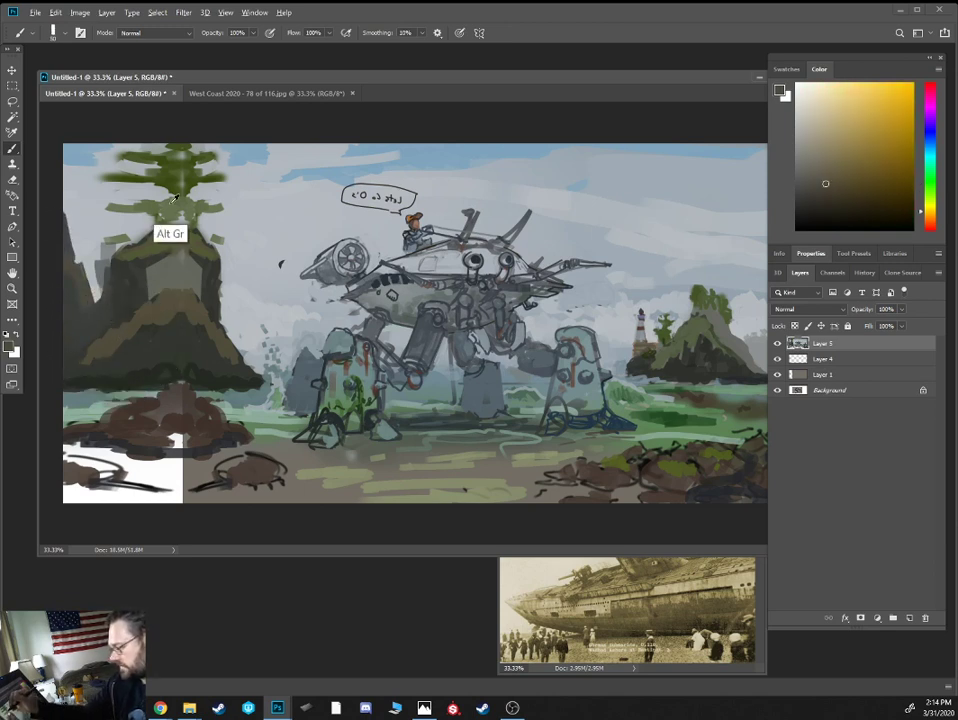
{"action": "mouse_move", "coordinate": [180, 193]}
{"action": "left_mouse_down"}
{"action": "mouse_move", "coordinate": [162, 190]}
{"action": "mouse_move", "coordinate": [158, 202]}
{"action": "mouse_move", "coordinate": [180, 225]}
{"action": "mouse_move", "coordinate": [173, 215]}
{"action": "left_mouse_up"}
{"action": "mouse_move", "coordinate": [130, 162]}
{"action": "left_mouse_down"}
{"action": "mouse_move", "coordinate": [108, 152]}
{"action": "mouse_move", "coordinate": [100, 132]}
{"action": "mouse_move", "coordinate": [117, 190]}
{"action": "left_mouse_up"}
{"action": "left_click", "coordinate": [882, 206]}
{"action": "left_click", "coordinate": [930, 213]}
{"action": "left_click", "coordinate": [874, 209]}
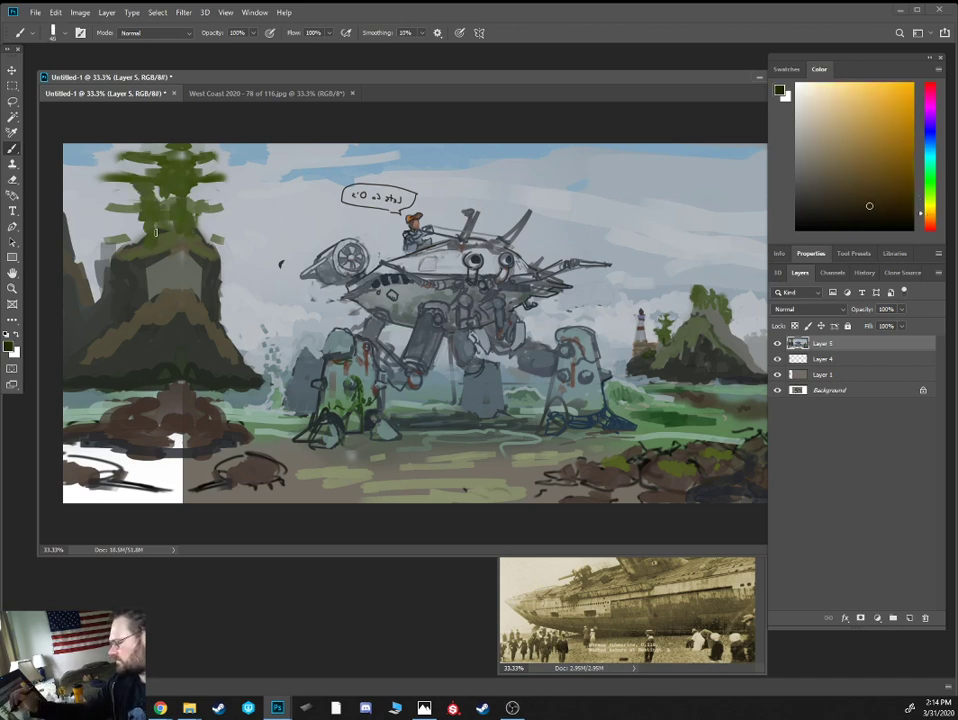
{"action": "mouse_move", "coordinate": [156, 232]}
{"action": "left_mouse_down"}
{"action": "mouse_move", "coordinate": [168, 160]}
{"action": "mouse_move", "coordinate": [172, 230]}
{"action": "mouse_move", "coordinate": [179, 218]}
{"action": "left_mouse_up"}
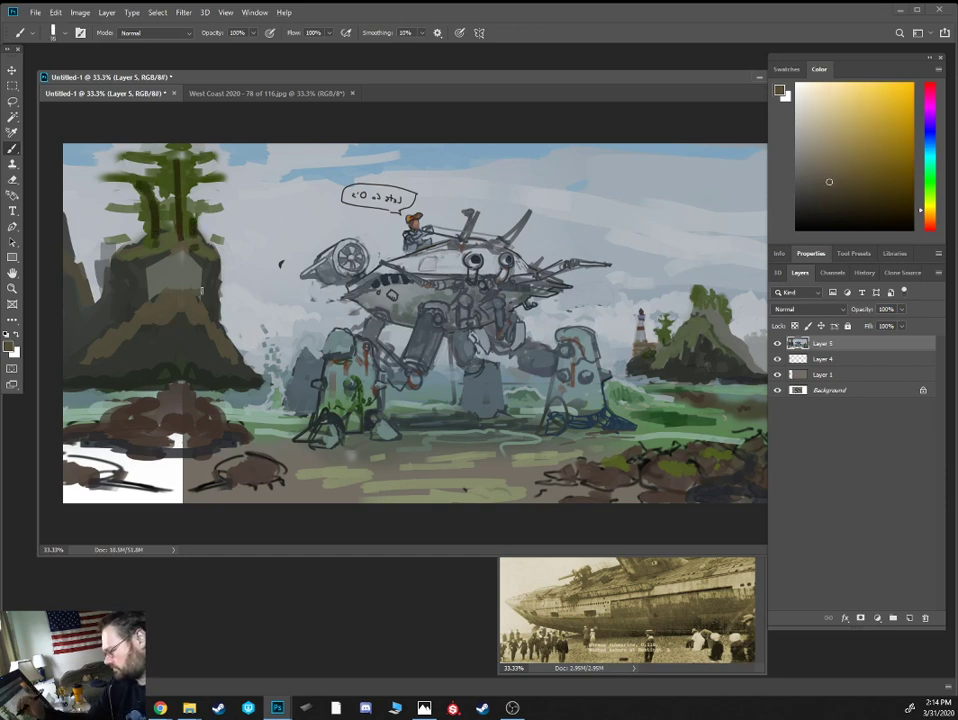
Break up the symmetry of the cliff face with sampled brown and dark grey rock strokes
{"action": "left_click", "coordinate": [158, 305], "text": "alt"}
{"action": "left_click_drag", "start_coordinate": [177, 306], "coordinate": [212, 348]}
{"action": "left_click", "coordinate": [200, 344], "text": "alt"}
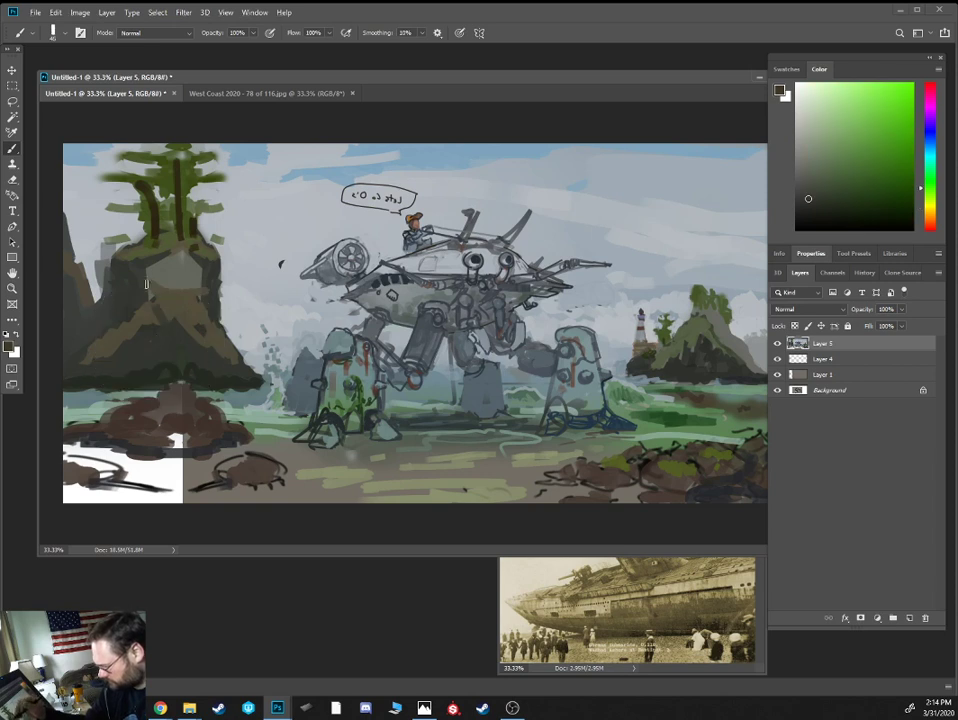
{"action": "mouse_move", "coordinate": [148, 286]}
{"action": "left_mouse_down"}
{"action": "mouse_move", "coordinate": [151, 330]}
{"action": "mouse_move", "coordinate": [139, 314]}
{"action": "mouse_move", "coordinate": [150, 346]}
{"action": "mouse_move", "coordinate": [75, 357]}
{"action": "left_mouse_up"}
{"action": "left_click", "coordinate": [125, 325], "text": "alt"}
{"action": "key", "text": "]"}
Paint sampled grey and blue sky beside the tree, and rework the cliff top and upper face with muted green-greys
{"action": "left_click", "coordinate": [78, 172], "text": "alt"}
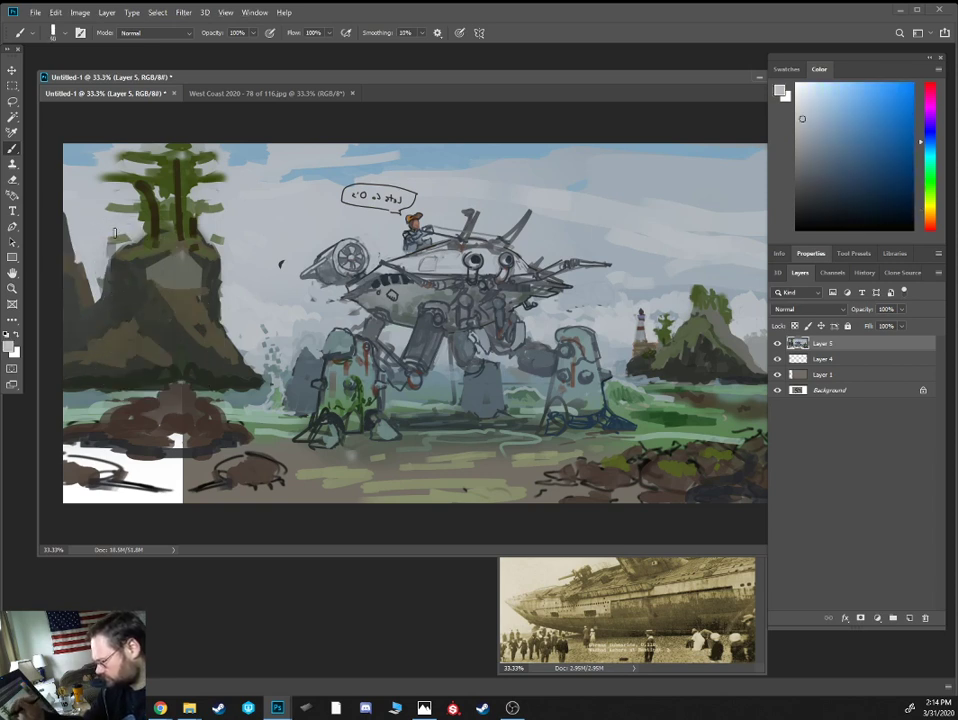
{"action": "left_click", "coordinate": [239, 154], "text": "alt"}
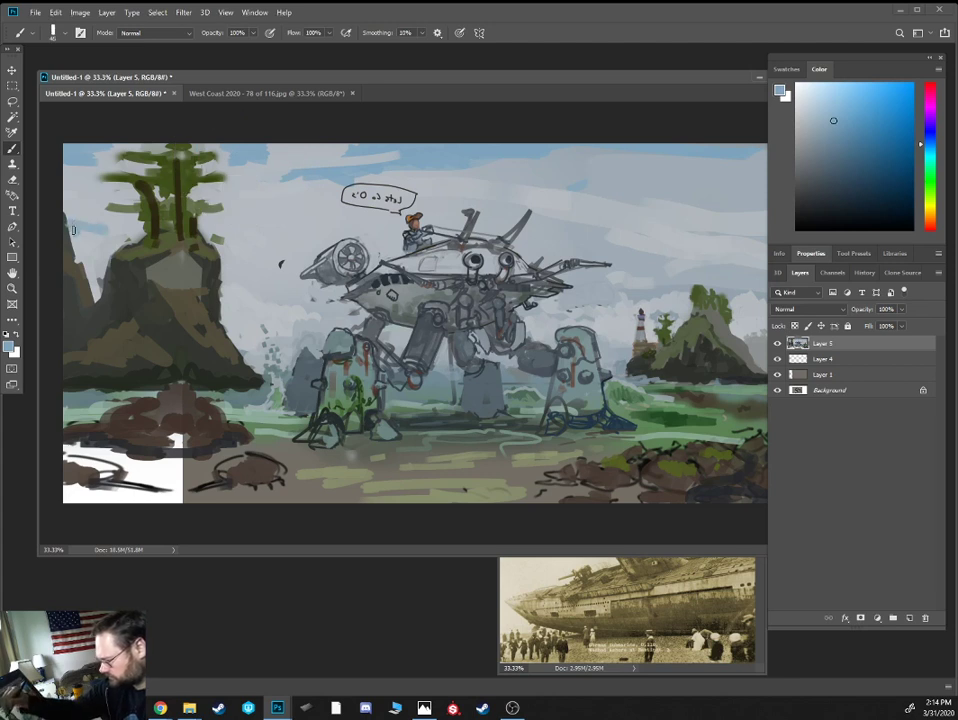
{"action": "left_click", "coordinate": [158, 230], "text": "alt"}
{"action": "mouse_move", "coordinate": [159, 230]}
{"action": "left_mouse_down"}
{"action": "mouse_move", "coordinate": [146, 212]}
{"action": "mouse_move", "coordinate": [192, 206]}
{"action": "mouse_move", "coordinate": [204, 237]}
{"action": "left_mouse_up"}
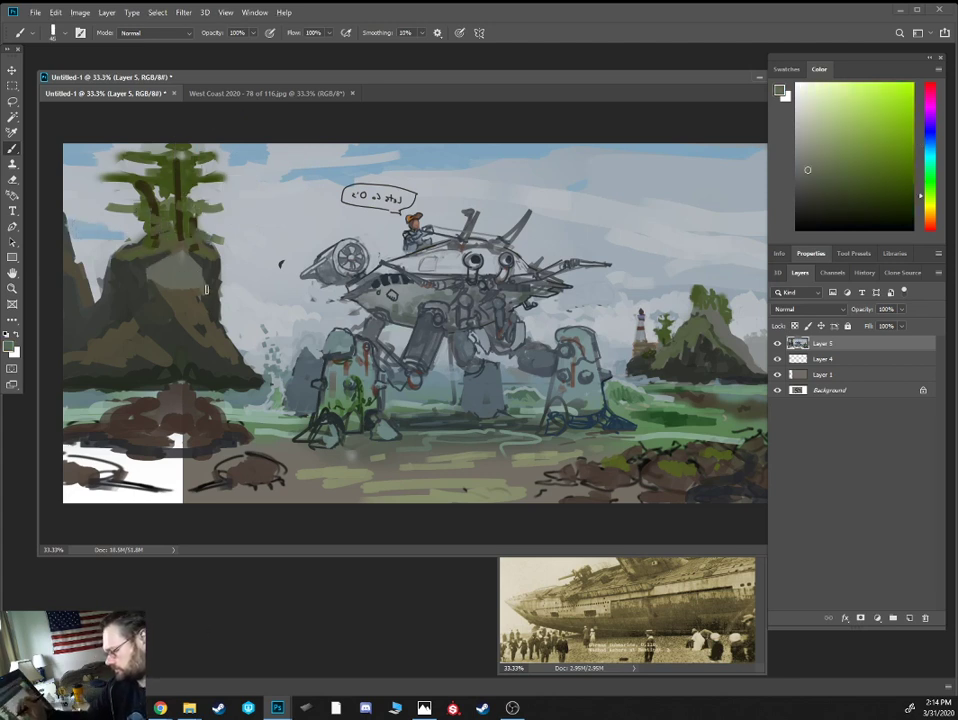
{"action": "left_click_drag", "start_coordinate": [137, 274], "coordinate": [161, 268]}
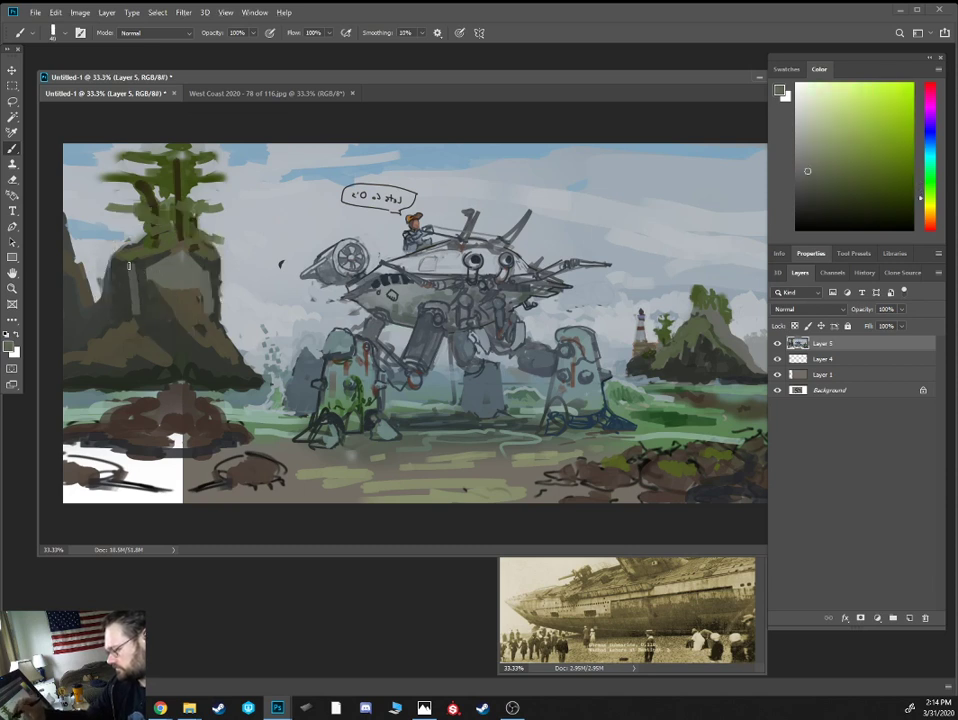
{"action": "key", "text": "bracketleft"}
Paint over the seam in the brown rock mound and cover the white foreground gap with sampled grey-brown ground colour
{"action": "left_click", "coordinate": [194, 404], "text": "alt"}
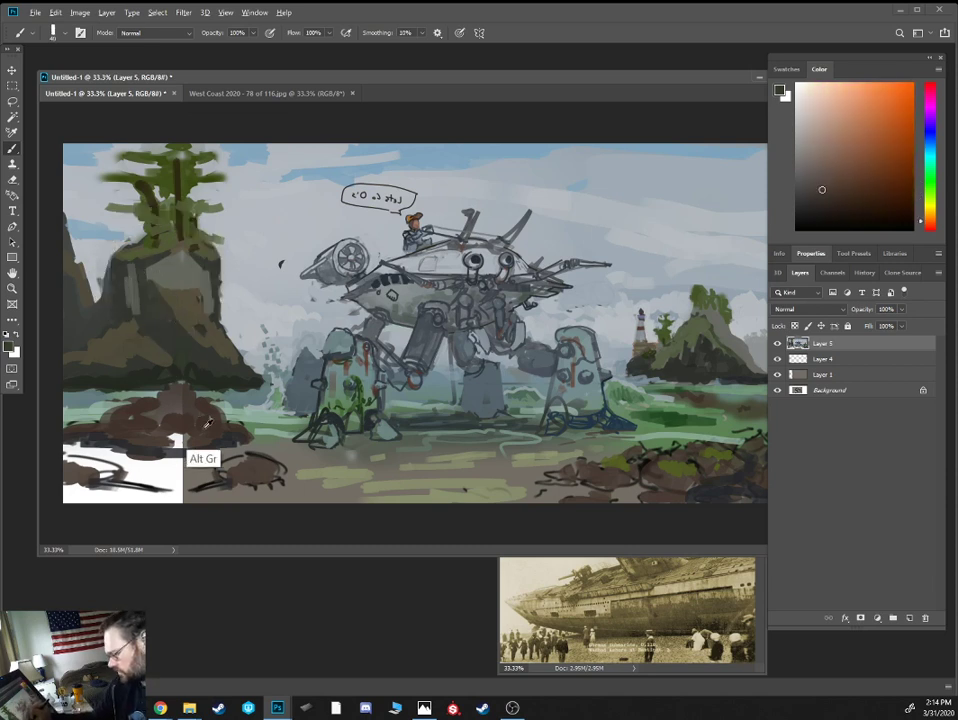
{"action": "mouse_move", "coordinate": [152, 420]}
{"action": "left_mouse_down"}
{"action": "mouse_move", "coordinate": [176, 448]}
{"action": "mouse_move", "coordinate": [171, 501]}
{"action": "mouse_move", "coordinate": [182, 498]}
{"action": "left_mouse_up"}
{"action": "left_click", "coordinate": [187, 470], "text": "alt"}
{"action": "key", "text": "bracketright"}
{"action": "key", "text": "bracketright"}
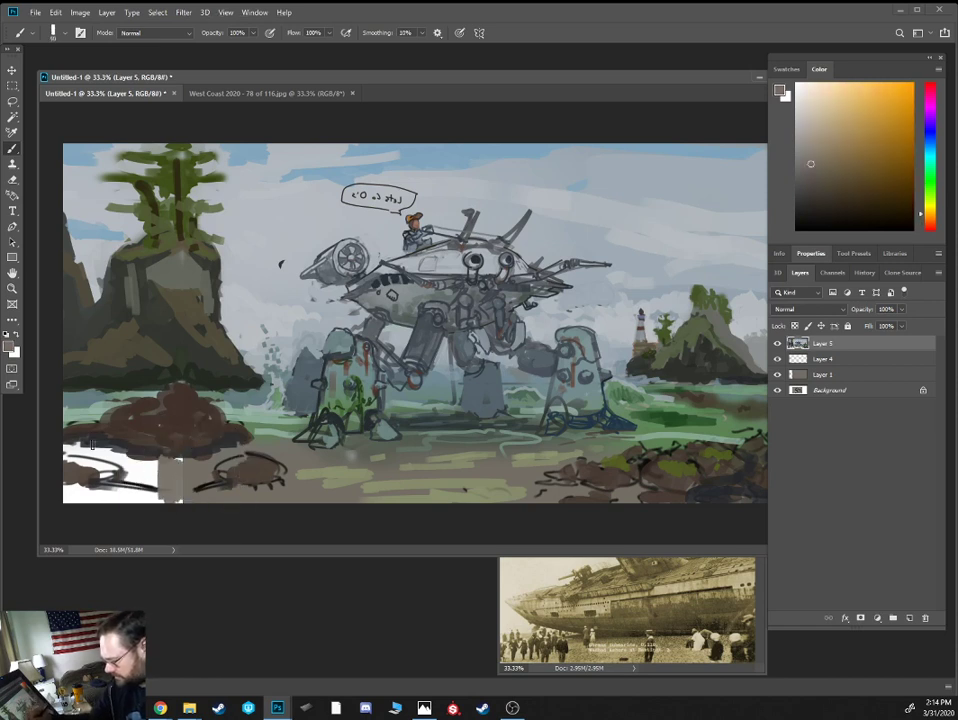
{"action": "mouse_move", "coordinate": [91, 444]}
{"action": "left_mouse_down"}
{"action": "mouse_move", "coordinate": [110, 470]}
{"action": "mouse_move", "coordinate": [100, 485]}
{"action": "mouse_move", "coordinate": [67, 466]}
{"action": "mouse_move", "coordinate": [109, 464]}
{"action": "mouse_move", "coordinate": [129, 485]}
{"action": "mouse_move", "coordinate": [68, 498]}
{"action": "left_mouse_up"}
Paint a flat dark rock in the foreground corner and fill the remaining white gaps with sampled ground tones
{"action": "left_click", "coordinate": [110, 447], "text": "alt"}
{"action": "key", "text": "bracketleft"}
{"action": "key", "text": "bracketleft"}
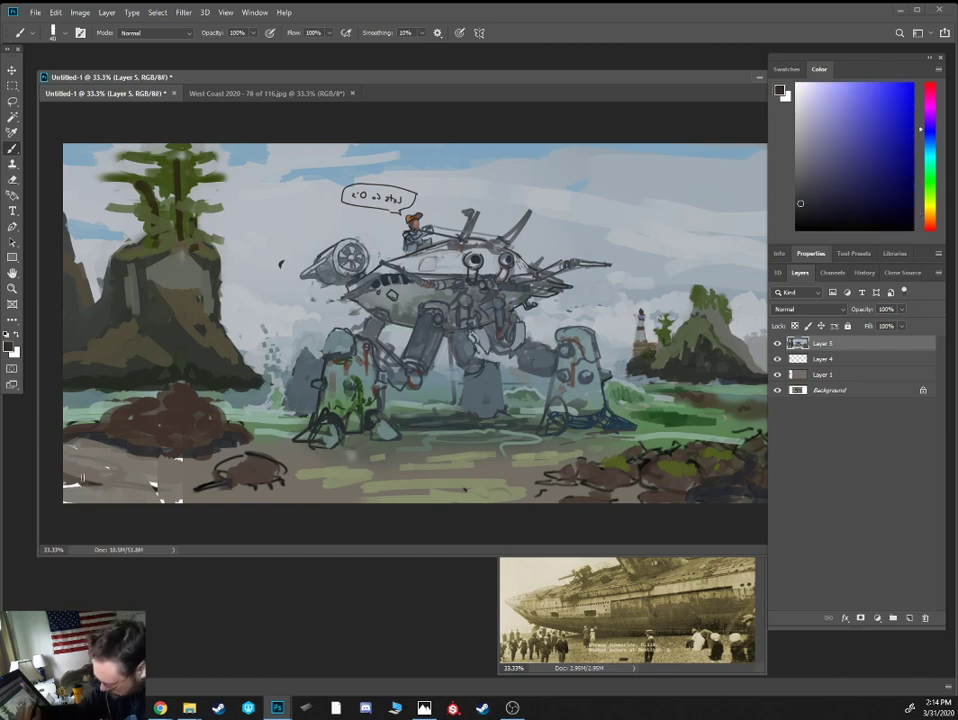
{"action": "left_click", "coordinate": [99, 479], "text": "alt"}
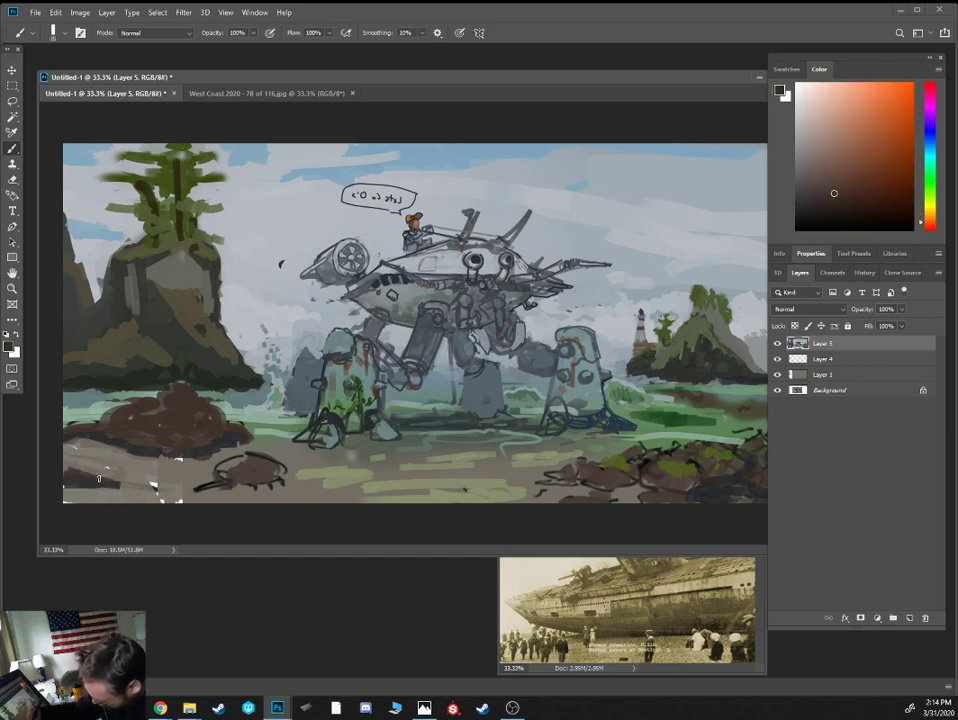
{"action": "left_click", "coordinate": [108, 470], "text": "alt"}
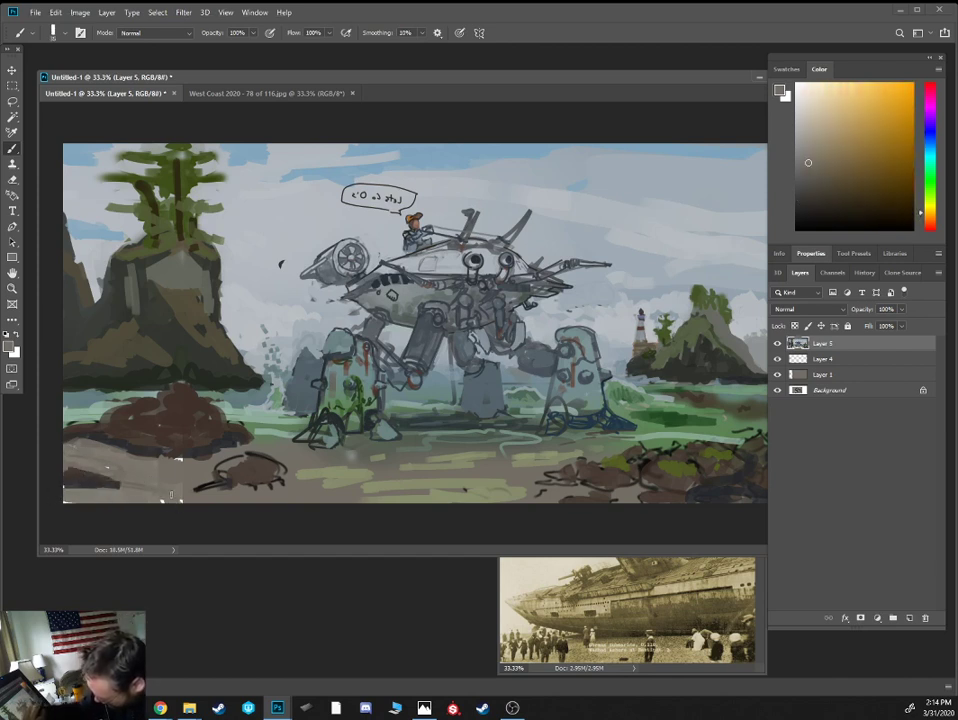
{"action": "left_click", "coordinate": [190, 454], "text": "alt"}
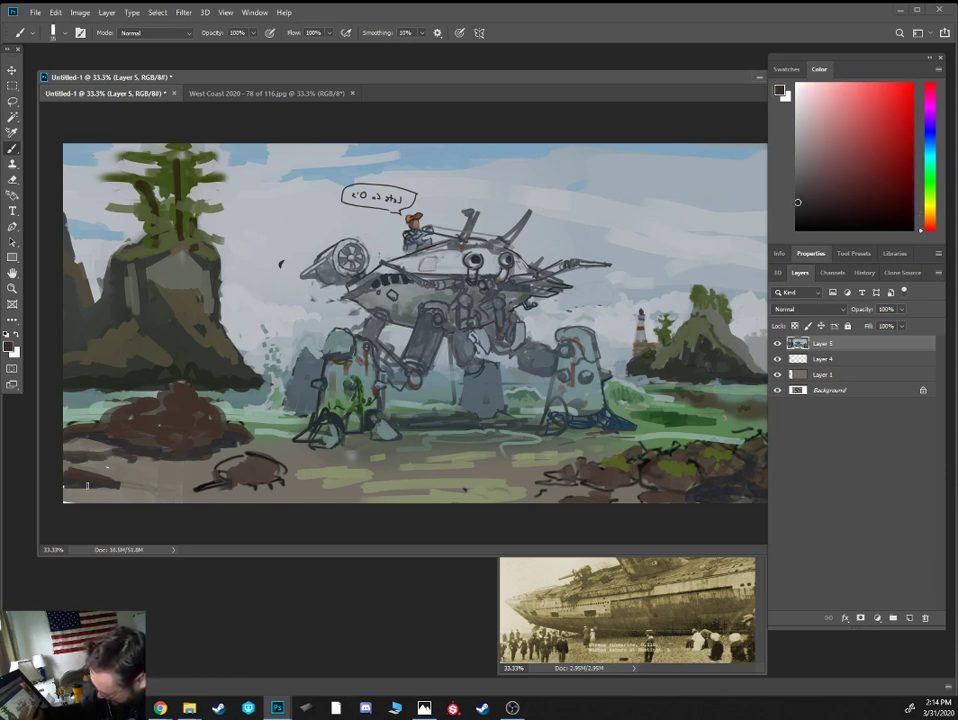
{"action": "left_click", "coordinate": [52, 491], "text": "alt"}
{"action": "left_click", "coordinate": [66, 484], "text": "alt"}
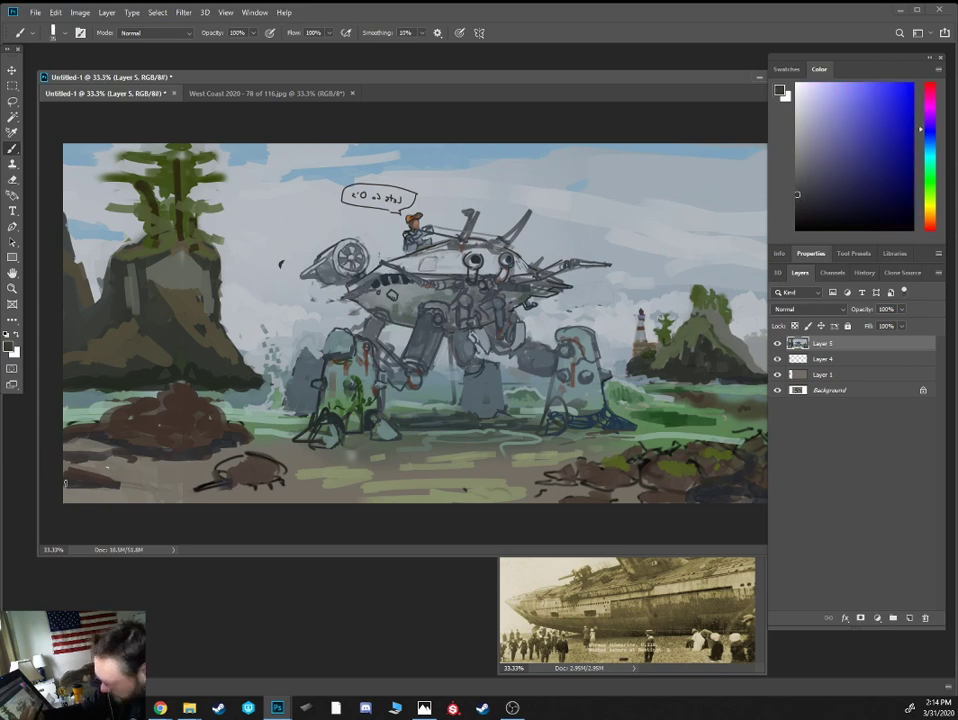
Touch up the water near the cliff with sampled teal, and add dark shading and outlines to the distant leg behind the mossy leg
{"action": "left_click", "coordinate": [197, 292], "text": "alt"}
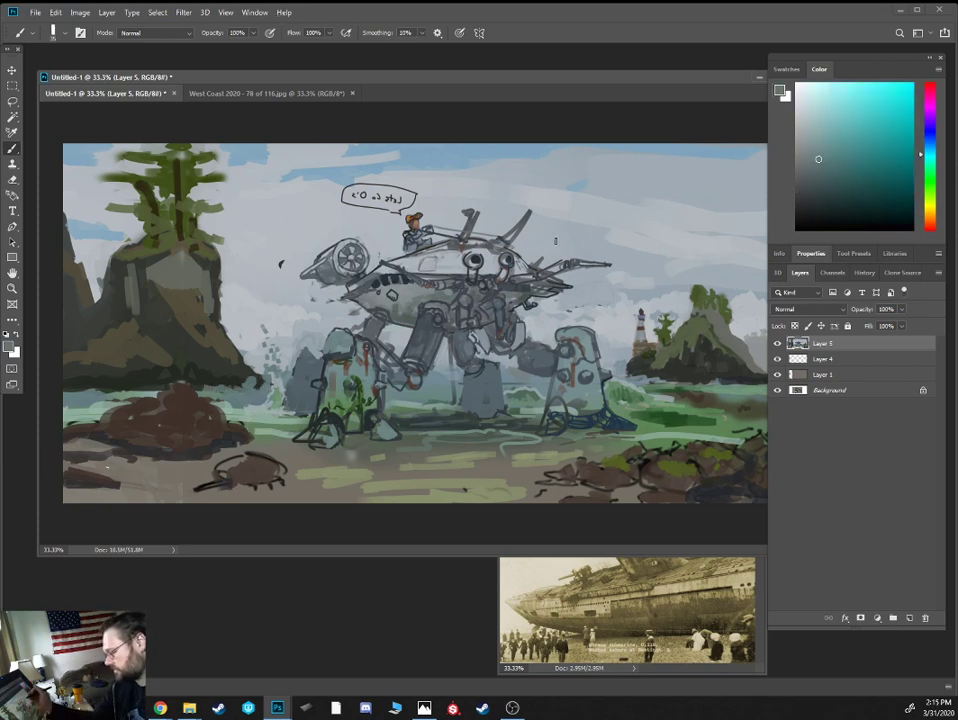
{"action": "left_click", "coordinate": [223, 291], "text": "alt"}
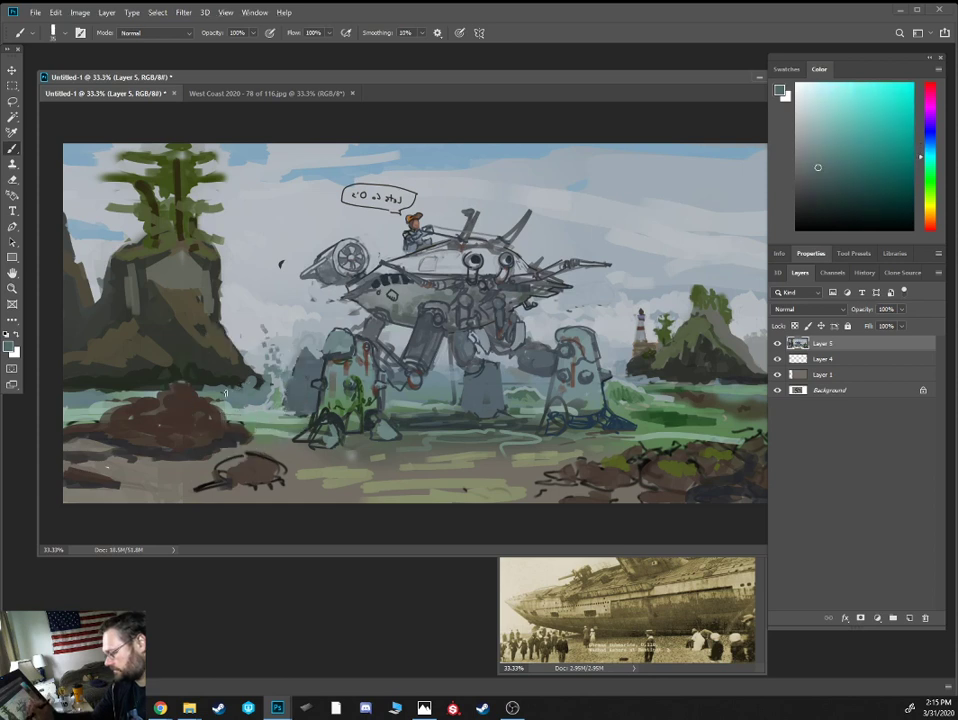
{"action": "key", "text": "ctrl+plus"}
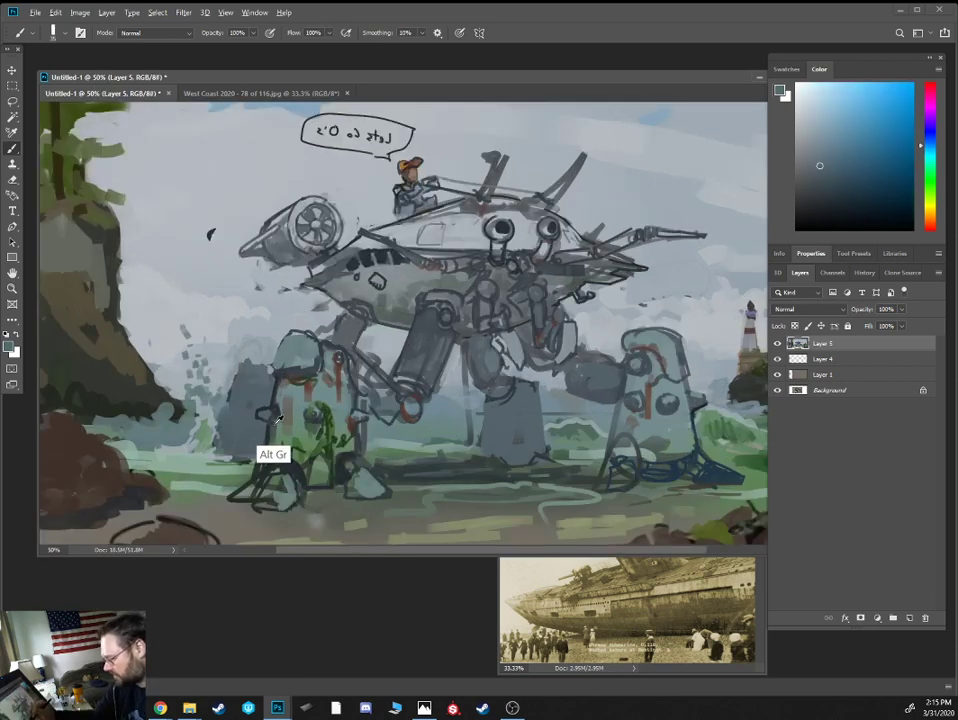
{"action": "left_click", "coordinate": [254, 456], "text": "alt"}
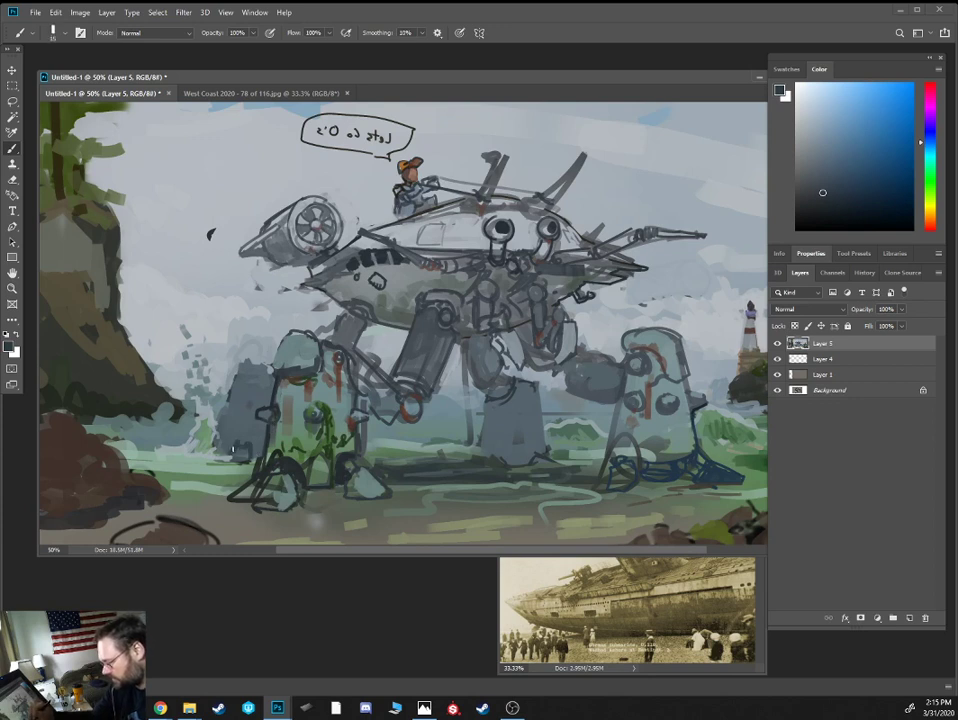
{"action": "mouse_move", "coordinate": [260, 405]}
{"action": "left_mouse_down"}
{"action": "mouse_move", "coordinate": [265, 378]}
{"action": "mouse_move", "coordinate": [264, 425]}
{"action": "left_mouse_up"}
{"action": "left_click", "coordinate": [210, 234], "text": "alt"}
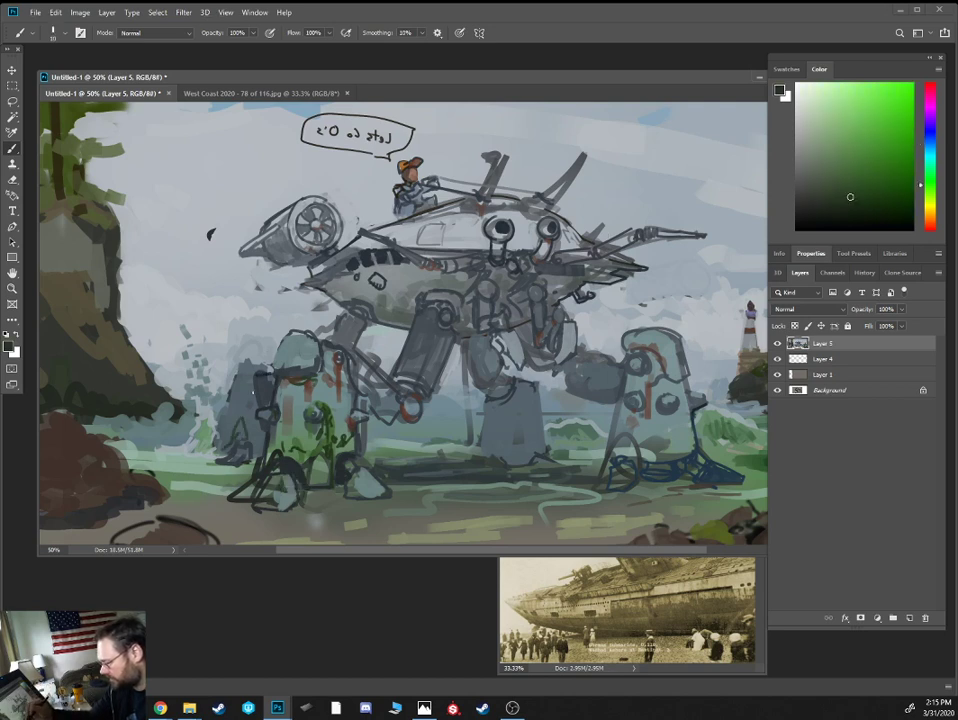
{"action": "left_click", "coordinate": [193, 295], "text": "alt"}
{"action": "left_click_drag", "start_coordinate": [225, 406], "coordinate": [225, 452]}
{"action": "key", "text": "bracketright"}
{"action": "left_click", "coordinate": [205, 447], "text": "alt"}
{"action": "left_click", "coordinate": [207, 448], "text": "alt"}
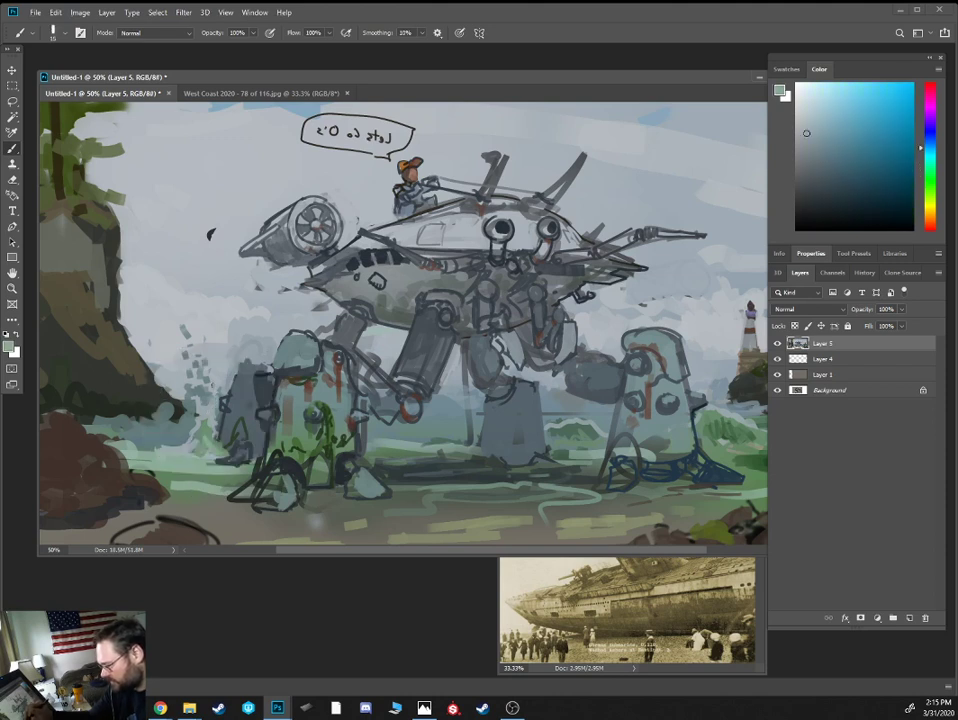
Paint the water and wave beside the mossy leg with sampled teal and muted green tones
{"action": "left_click", "coordinate": [156, 321], "text": "alt"}
{"action": "key", "text": "bracketright"}
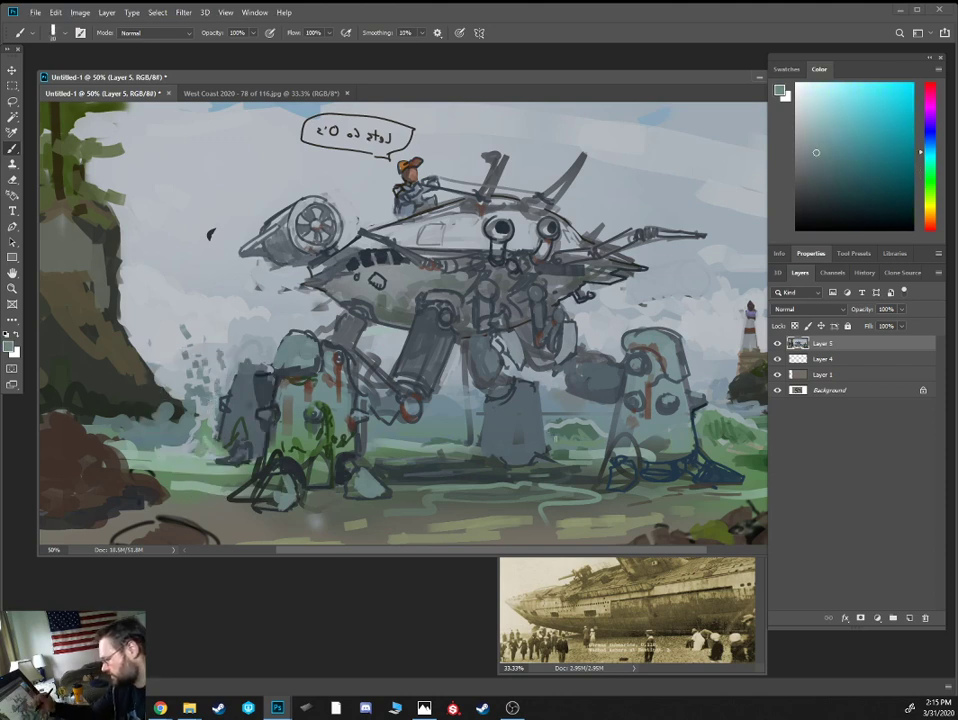
{"action": "left_click", "coordinate": [385, 440], "text": "alt"}
{"action": "key", "text": "bracketright"}
{"action": "left_click", "coordinate": [375, 442], "text": "alt"}
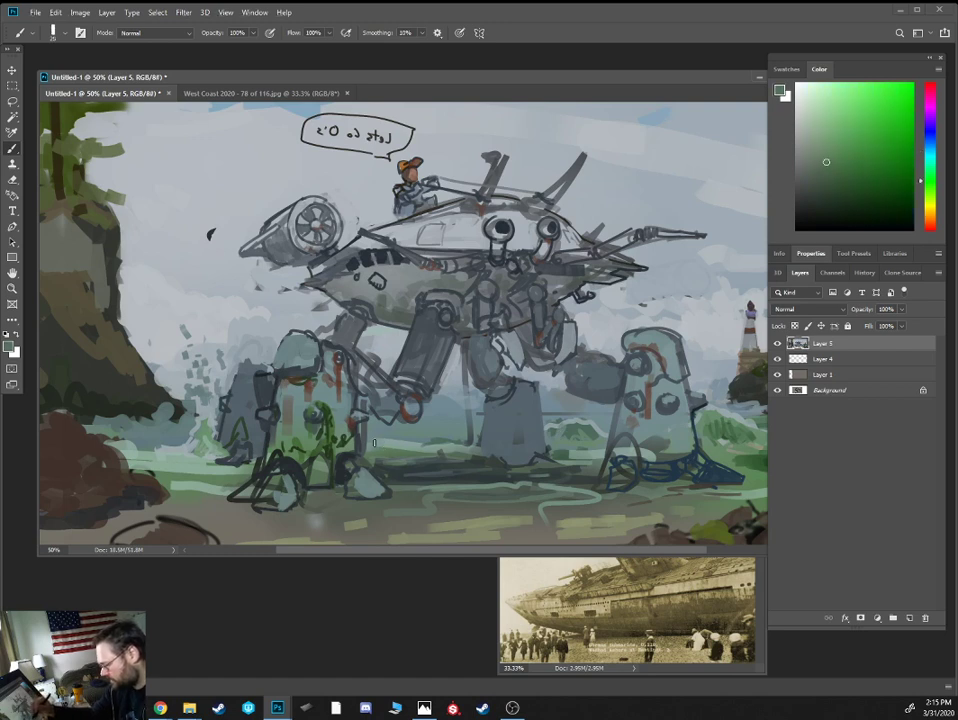
{"action": "left_click", "coordinate": [836, 191]}
{"action": "mouse_move", "coordinate": [371, 433]}
{"action": "left_mouse_down"}
{"action": "mouse_move", "coordinate": [377, 451]}
{"action": "mouse_move", "coordinate": [422, 449]}
{"action": "left_mouse_up"}
{"action": "key", "text": "bracketleft"}
{"action": "key", "text": "bracketleft"}
{"action": "left_click", "coordinate": [402, 438], "text": "alt"}
{"action": "key", "text": "bracketleft"}
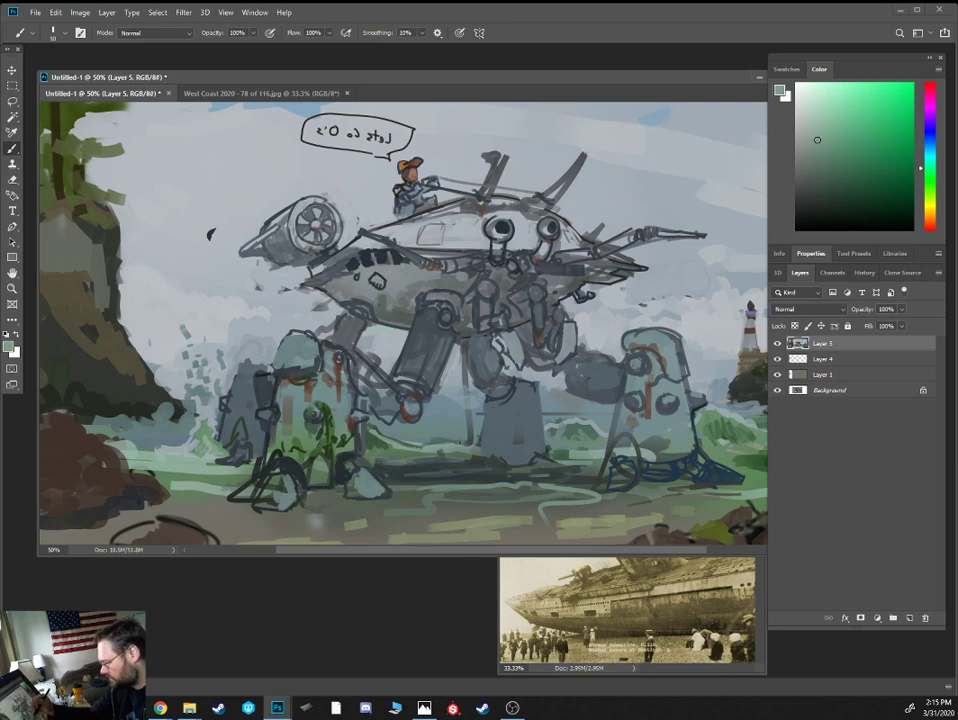
Paint dark blue-grey shading and joint details on the distant middle leg beneath the hull
{"action": "left_click", "coordinate": [426, 325], "text": "alt"}
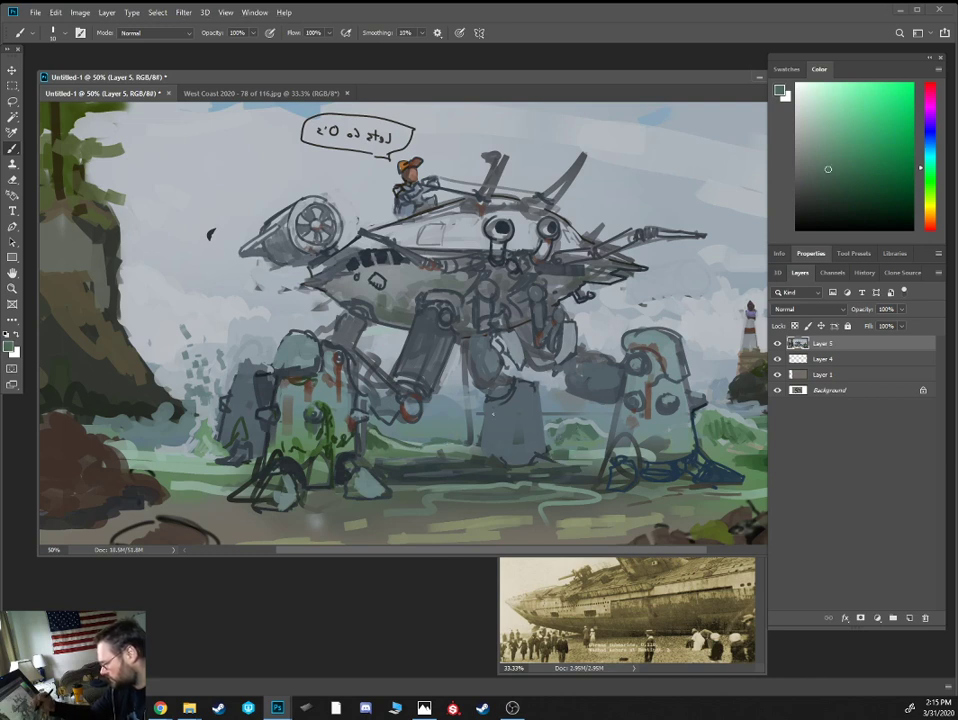
{"action": "left_click", "coordinate": [374, 298], "text": "alt"}
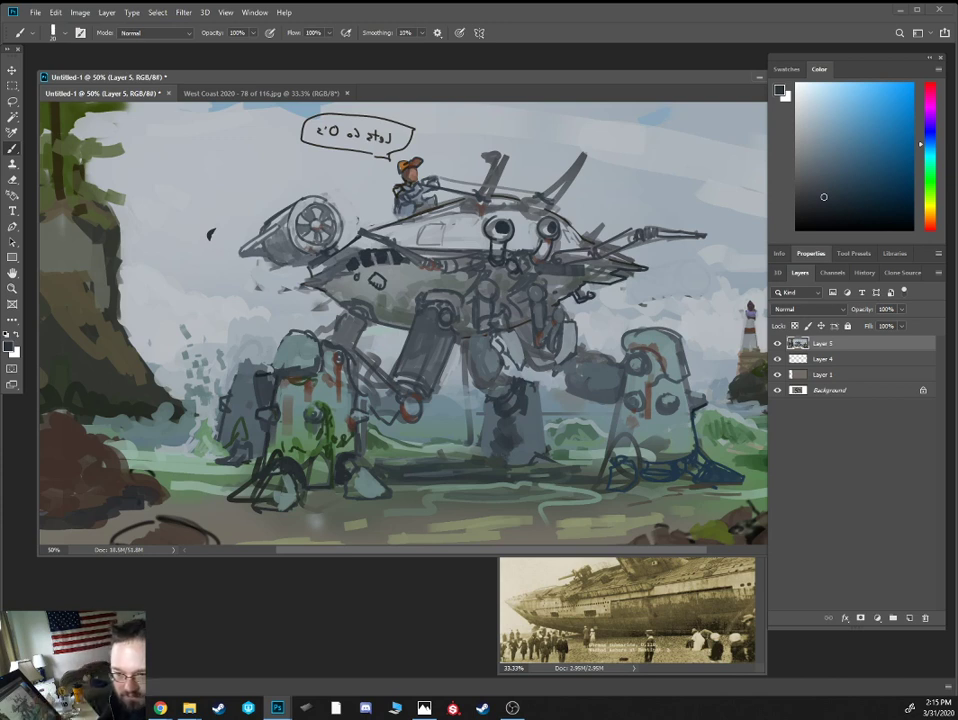
{"action": "key", "text": "alt+Tab"}
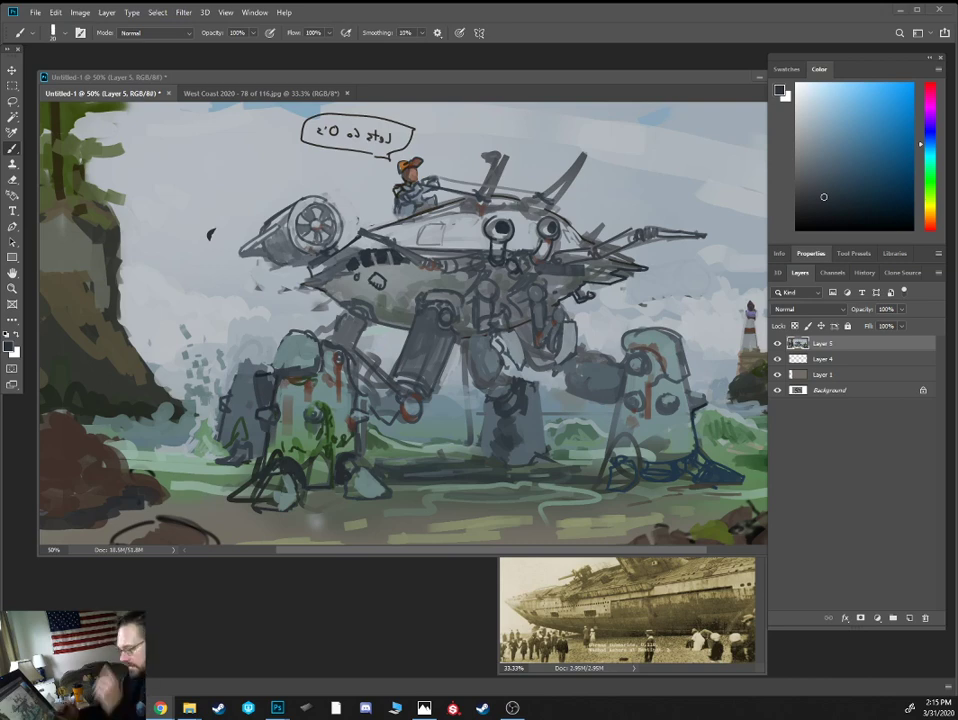
{"action": "left_click_drag", "start_coordinate": [600, 101], "coordinate": [584, 99]}
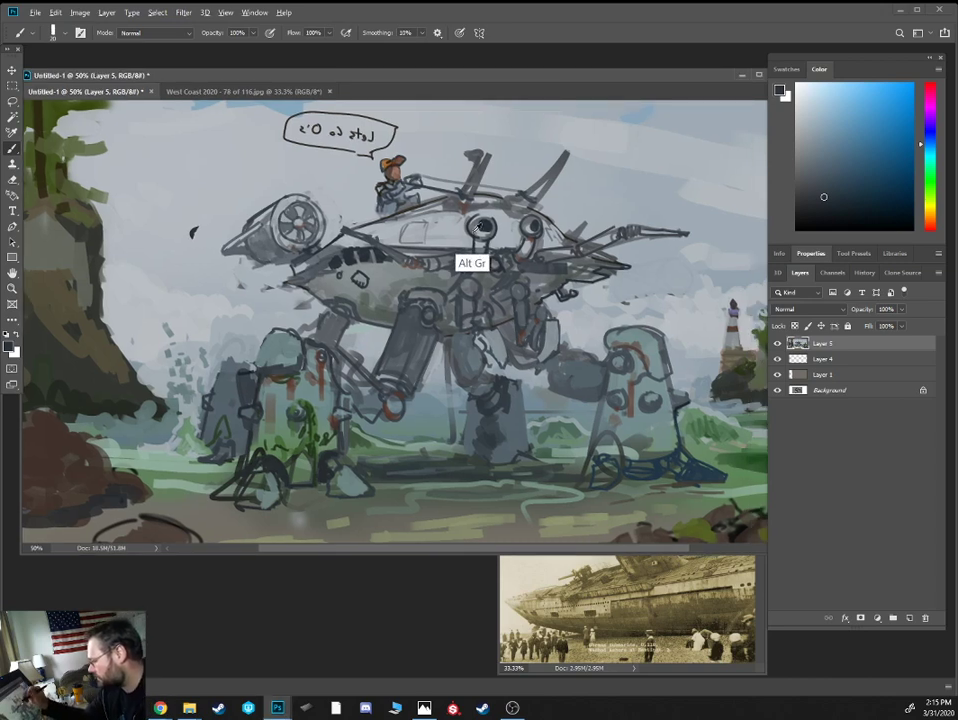
Repaint the larger eye with sampled light grey around its dark centre
{"action": "left_click", "coordinate": [482, 227], "text": "alt"}
{"action": "key", "text": "bracketleft"}
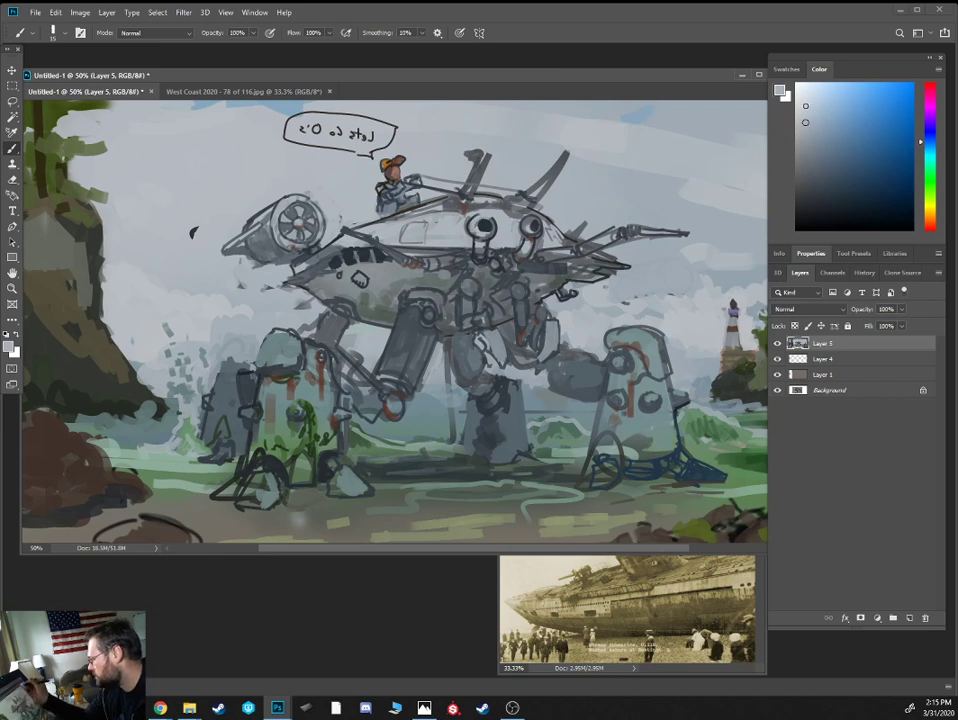
{"action": "left_click", "coordinate": [807, 107]}
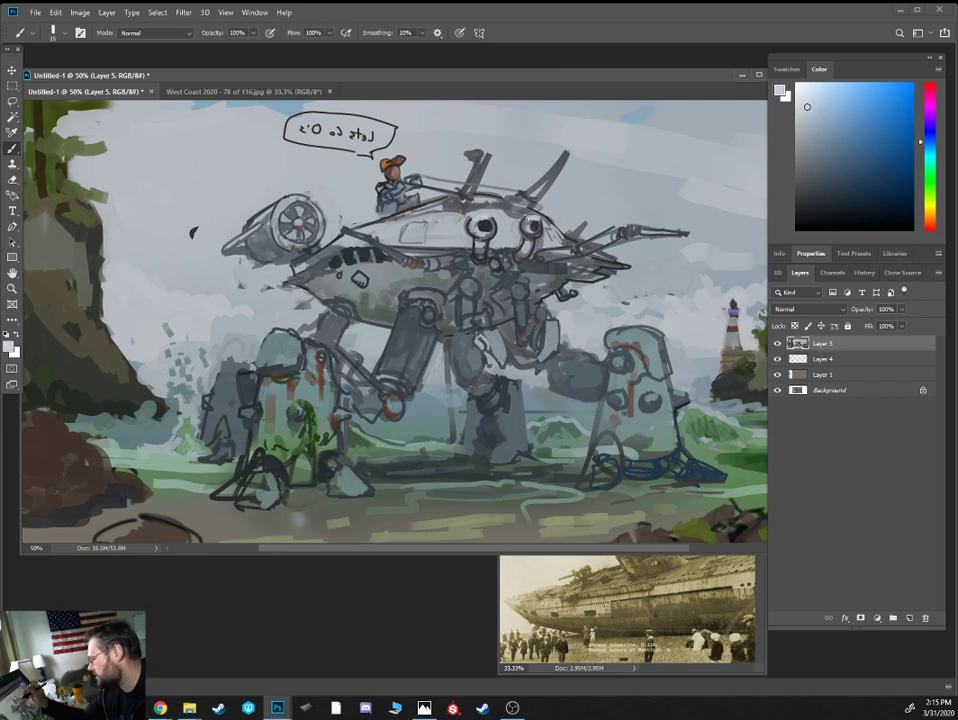
{"action": "left_click", "coordinate": [487, 228], "text": "alt"}
{"action": "left_click_drag", "start_coordinate": [488, 219], "coordinate": [480, 230]}
Try a bright red pupil in the larger eye
{"action": "left_click", "coordinate": [797, 213]}
{"action": "mouse_move", "coordinate": [932, 226]}
{"action": "left_mouse_down"}
{"action": "mouse_move", "coordinate": [932, 157]}
{"action": "mouse_move", "coordinate": [925, 239]}
{"action": "left_mouse_up"}
{"action": "left_click", "coordinate": [912, 100]}
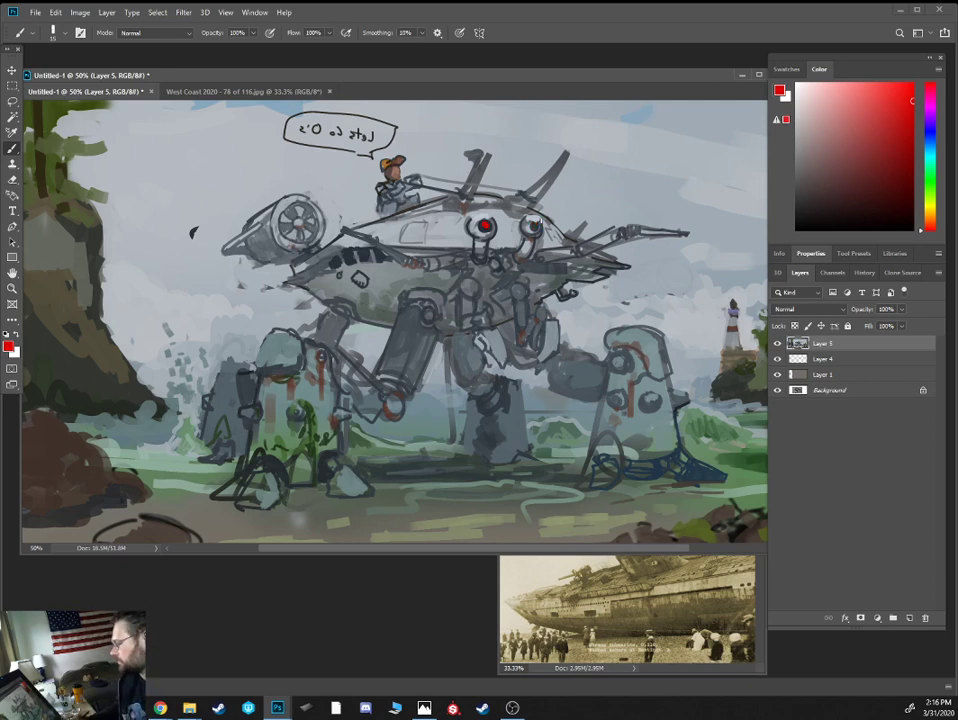
{"action": "key", "text": "ctrl+z"}
Paint both eyes' irises bright green and add near-black pupils
{"action": "left_click", "coordinate": [931, 181]}
{"action": "left_click", "coordinate": [872, 83]}
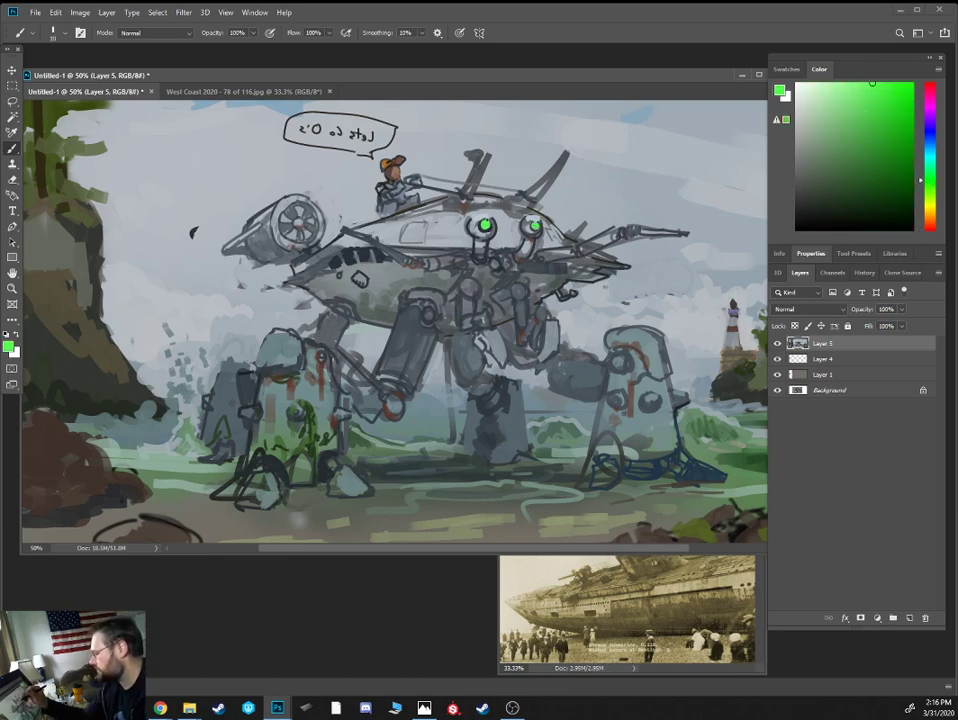
{"action": "left_click", "coordinate": [820, 214]}
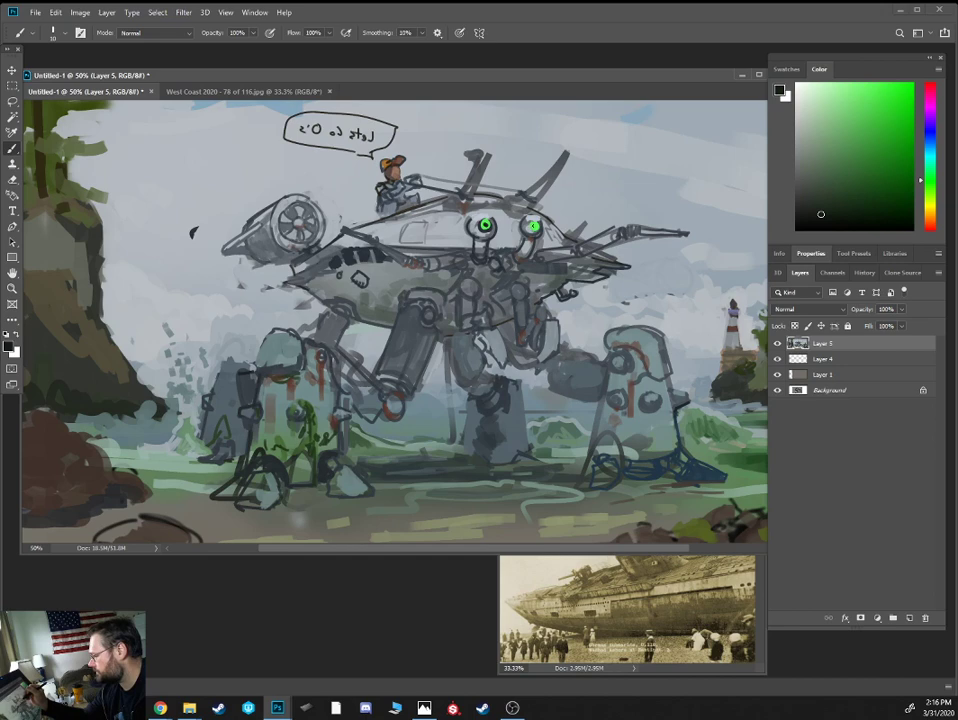
Add pale blue-white highlights over the upper rims of both eyes
{"action": "scroll", "coordinate": [463, 250], "scroll_direction": "up", "scroll_amount": 2}
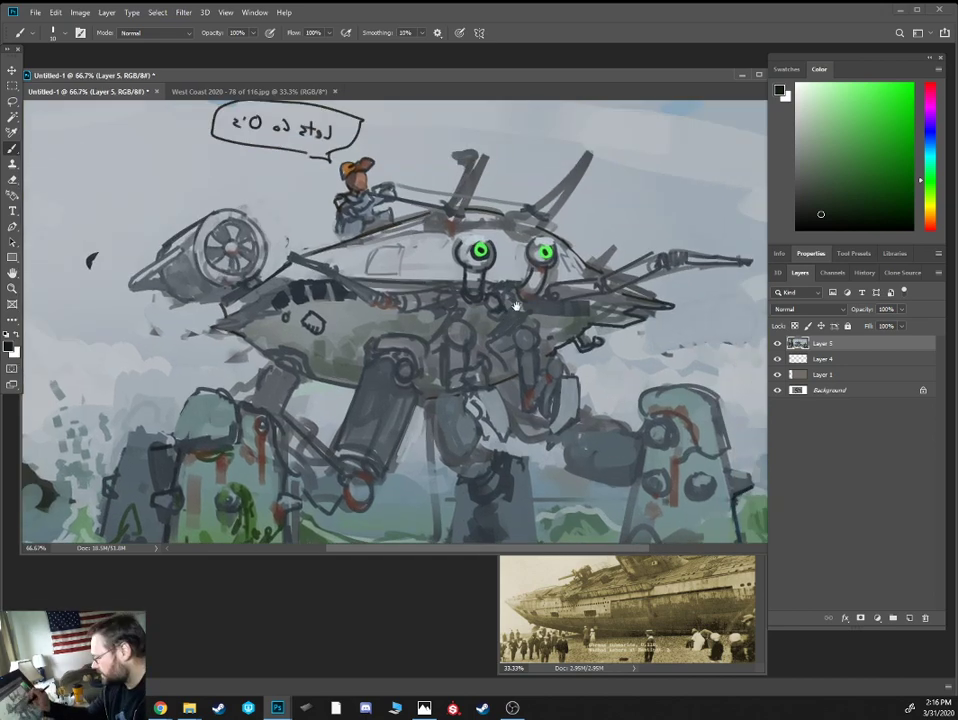
{"action": "left_click", "coordinate": [463, 250], "text": "alt"}
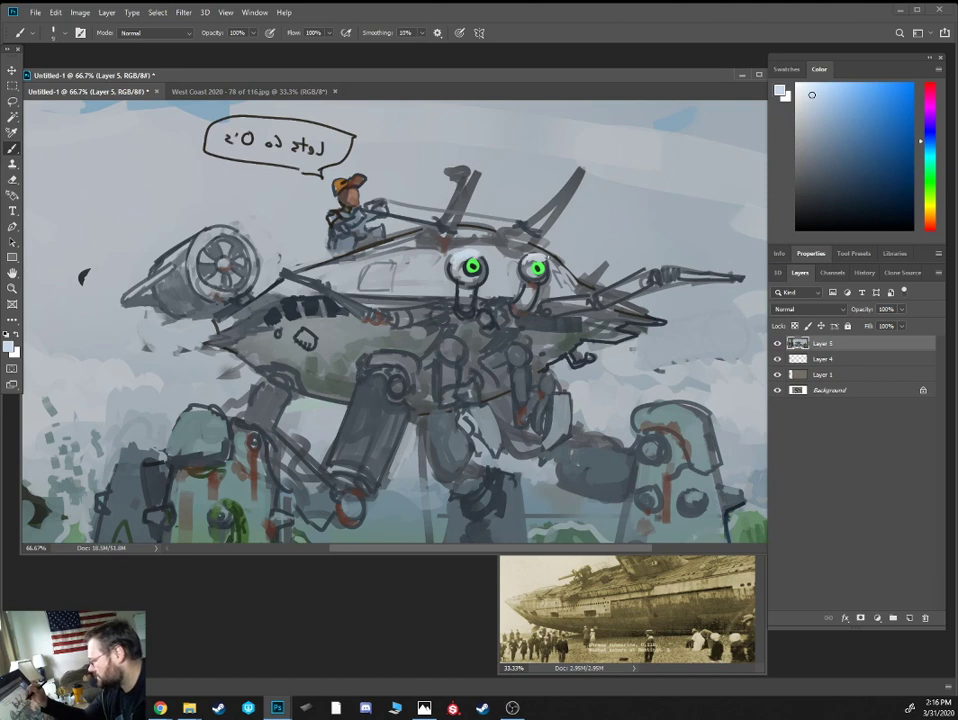
{"action": "left_click", "coordinate": [529, 262], "text": "alt"}
{"action": "left_click_drag", "start_coordinate": [528, 260], "coordinate": [544, 258]}
{"action": "left_click", "coordinate": [532, 253], "text": "alt"}
{"action": "left_click", "coordinate": [463, 262], "text": "alt"}
Darken the gaps between the engine's fan blades with near-black blue
{"action": "key", "text": "bracketright"}
{"action": "left_click", "coordinate": [441, 246], "text": "alt"}
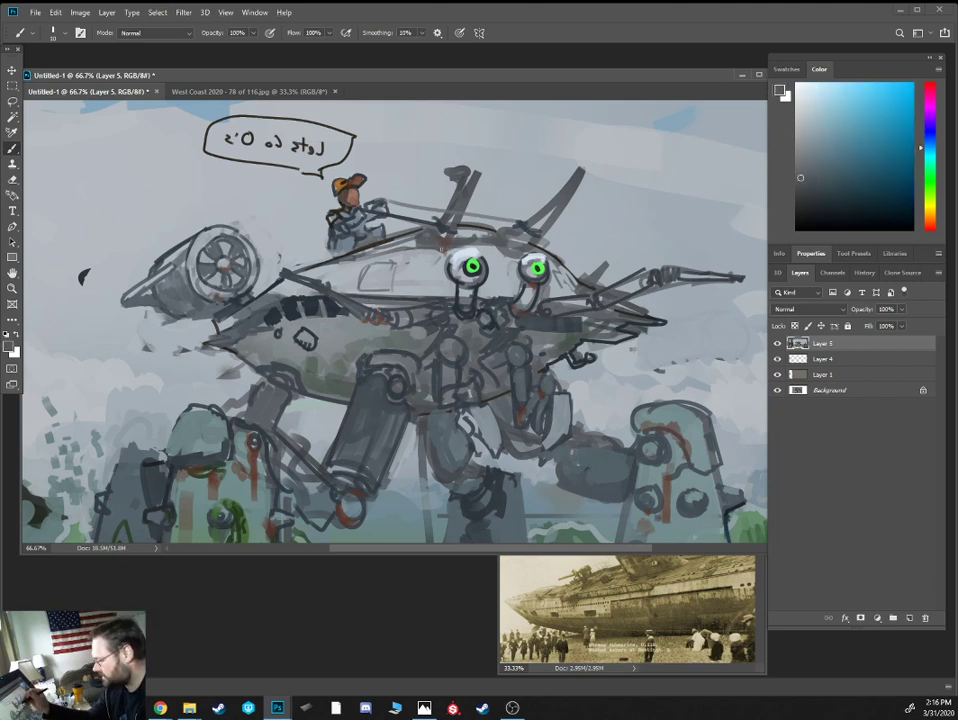
{"action": "left_click", "coordinate": [929, 138]}
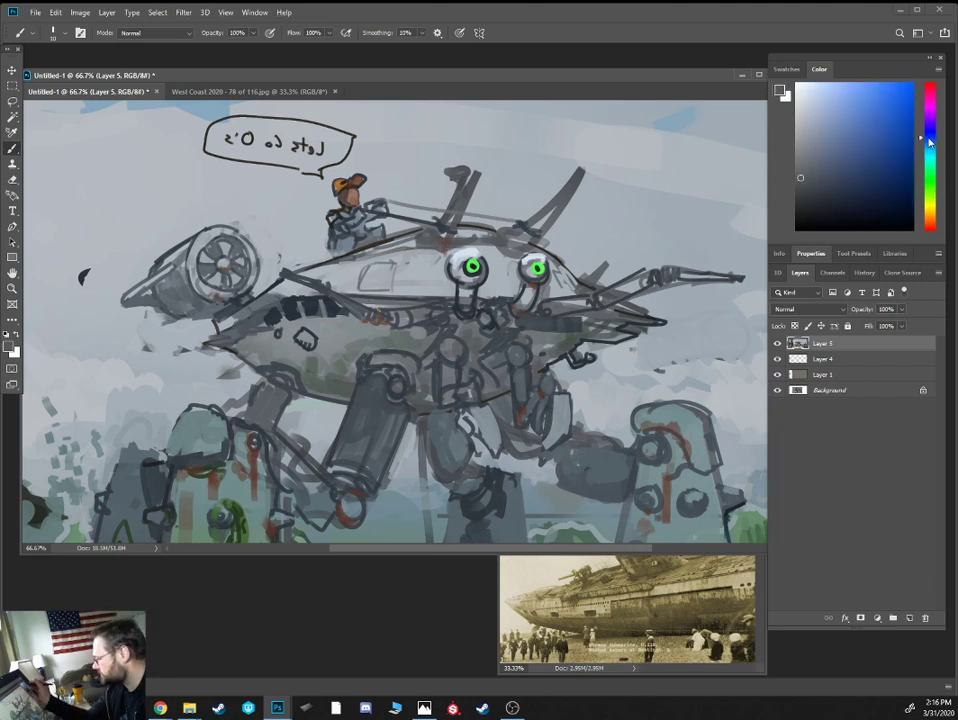
{"action": "left_click", "coordinate": [862, 151]}
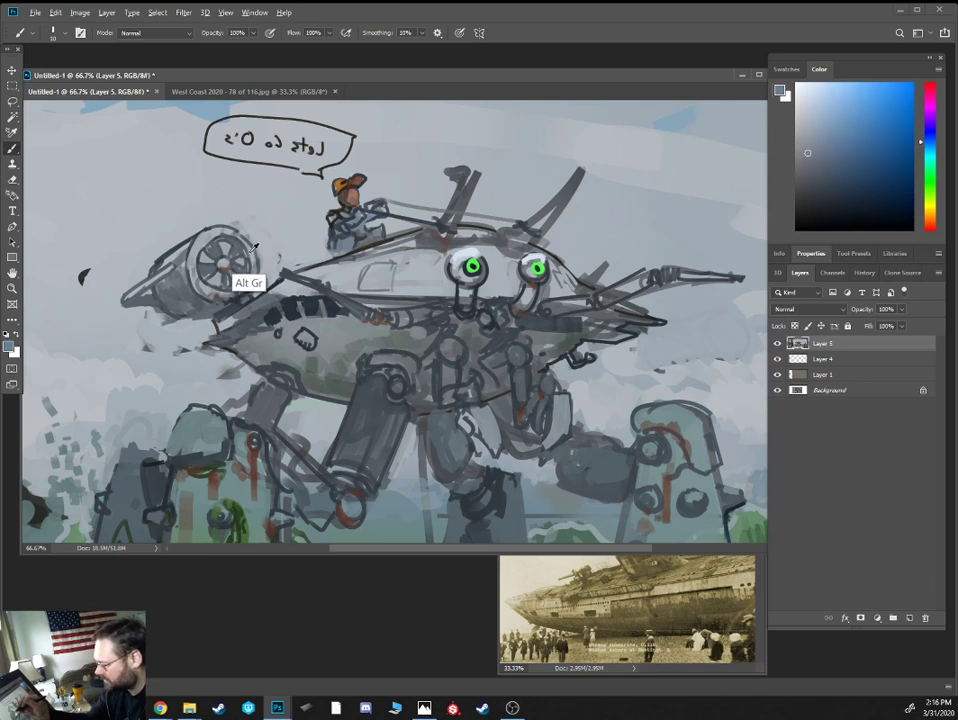
{"action": "left_click", "coordinate": [236, 280], "text": "alt"}
{"action": "left_click", "coordinate": [225, 281], "text": "alt"}
{"action": "left_click", "coordinate": [824, 214]}
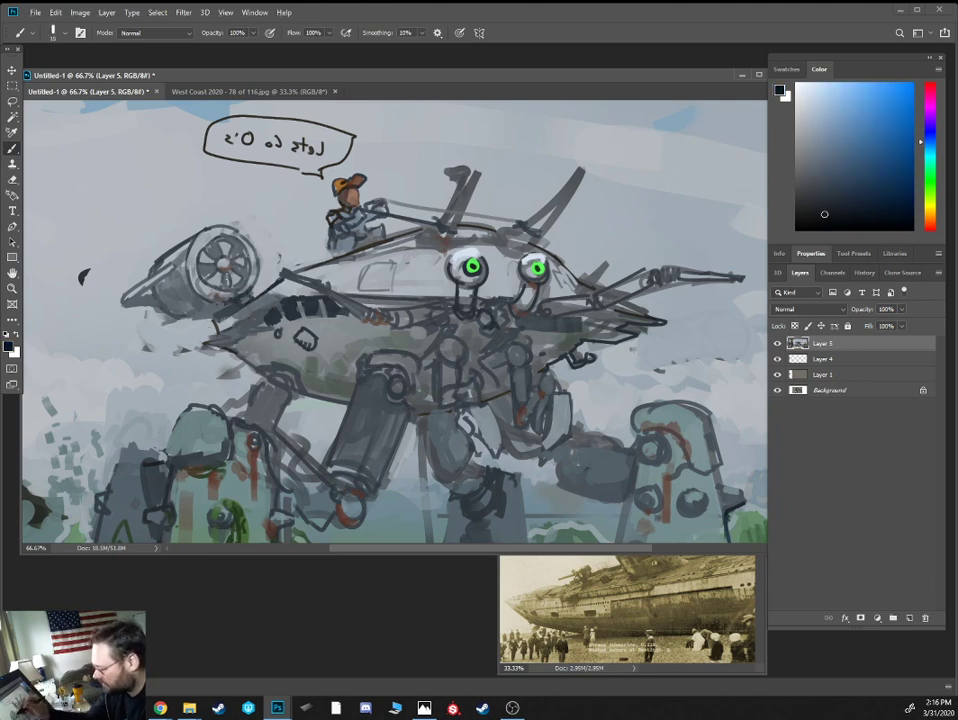
{"action": "mouse_move", "coordinate": [225, 274]}
{"action": "left_mouse_down"}
{"action": "mouse_move", "coordinate": [227, 286]}
{"action": "mouse_move", "coordinate": [206, 272]}
{"action": "left_mouse_up"}
{"action": "key", "text": "["}
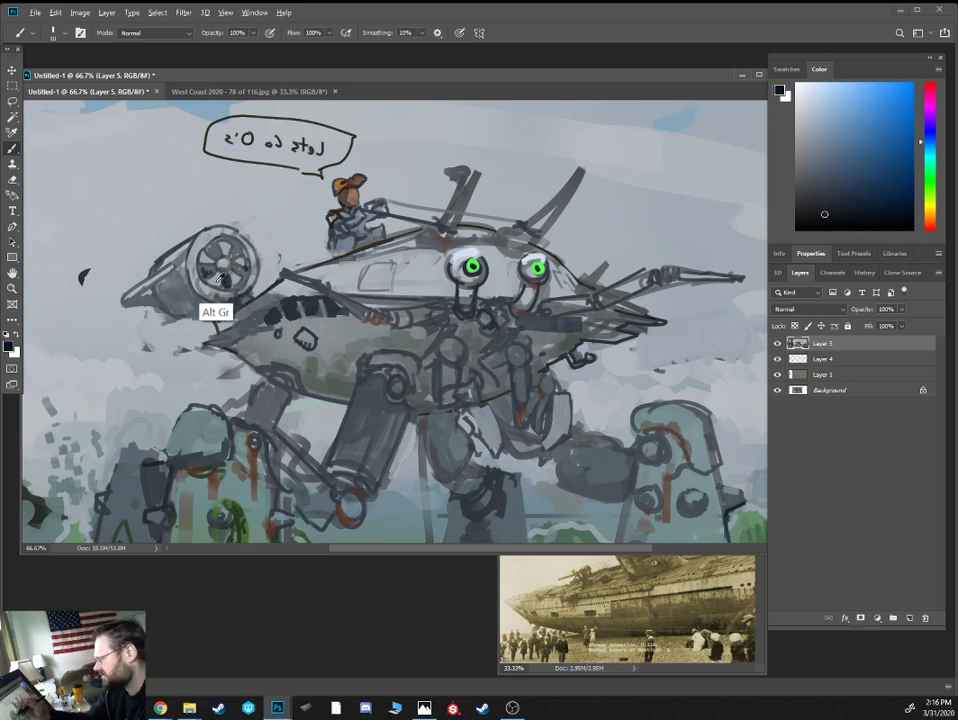
Tint the engine's fan blades and the upper side of its housing with a muted yellow-grey
{"action": "left_click", "coordinate": [221, 281], "text": "alt"}
{"action": "left_click", "coordinate": [931, 212]}
{"action": "left_click", "coordinate": [823, 149]}
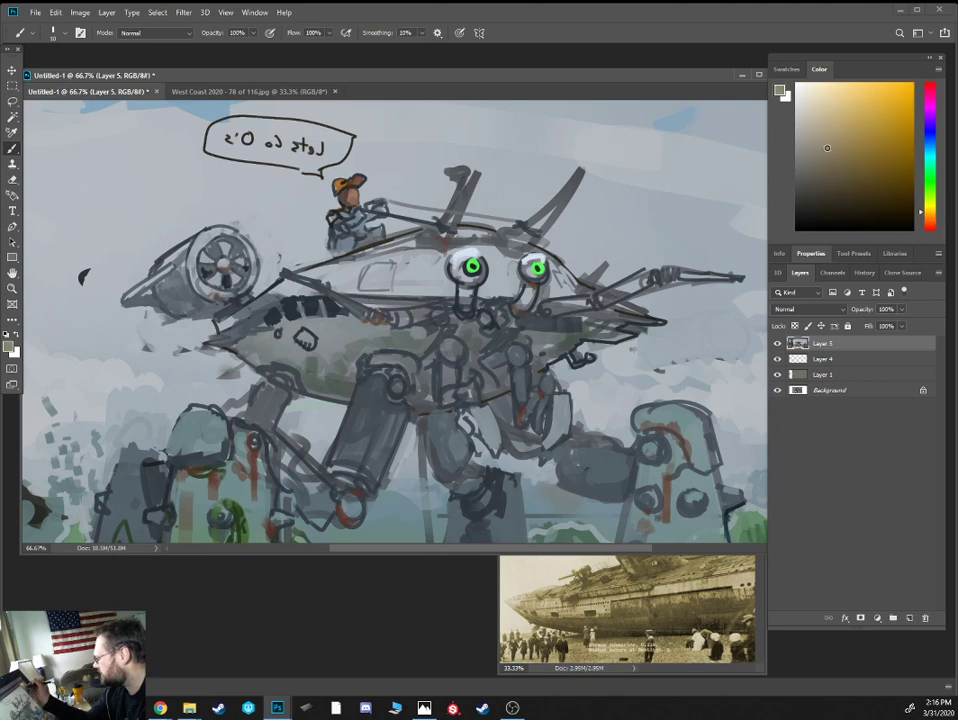
{"action": "key", "text": "]"}
{"action": "key", "text": "]"}
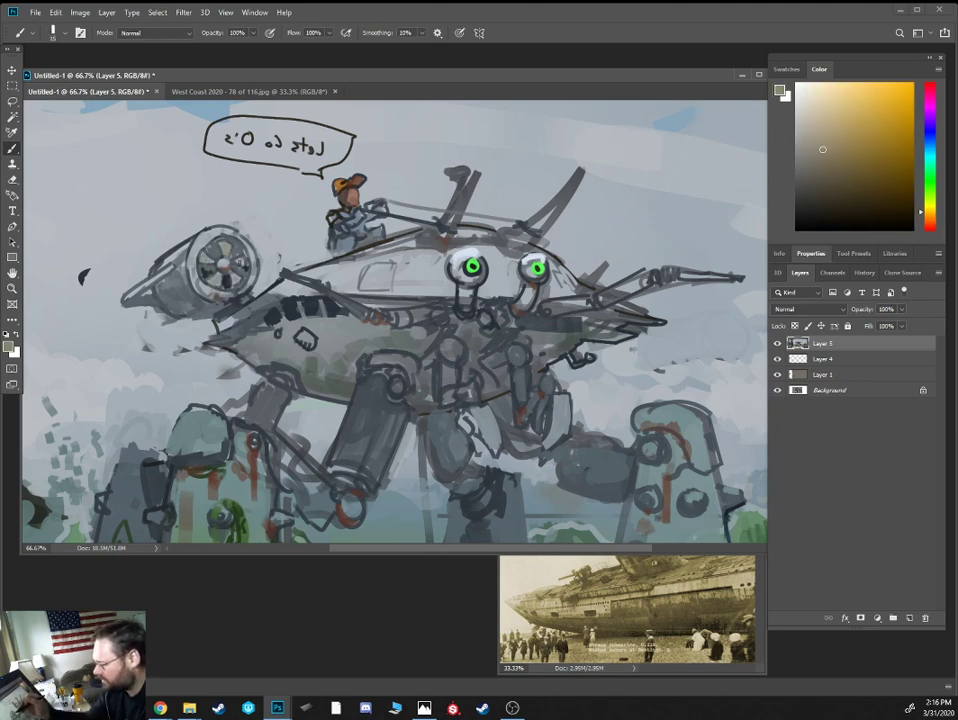
{"action": "left_click_drag", "start_coordinate": [207, 238], "coordinate": [193, 271]}
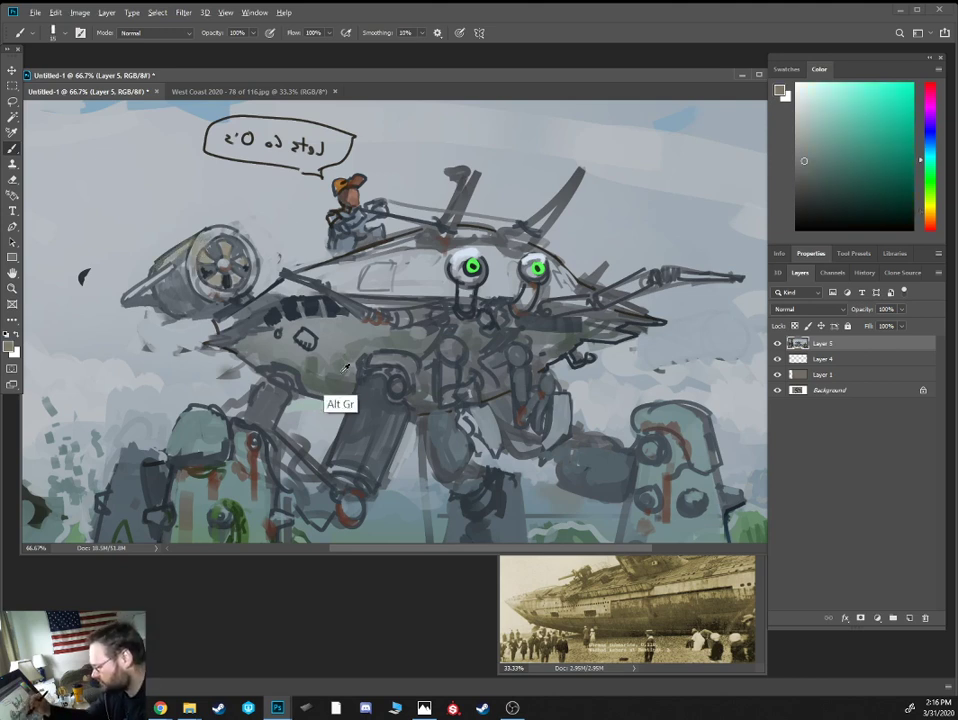
Draw dark outlines around the rear leg's hull joint and darken the small fittings under the opposite end of the hull
{"action": "left_click", "coordinate": [342, 402], "text": "alt"}
{"action": "key", "text": "d"}
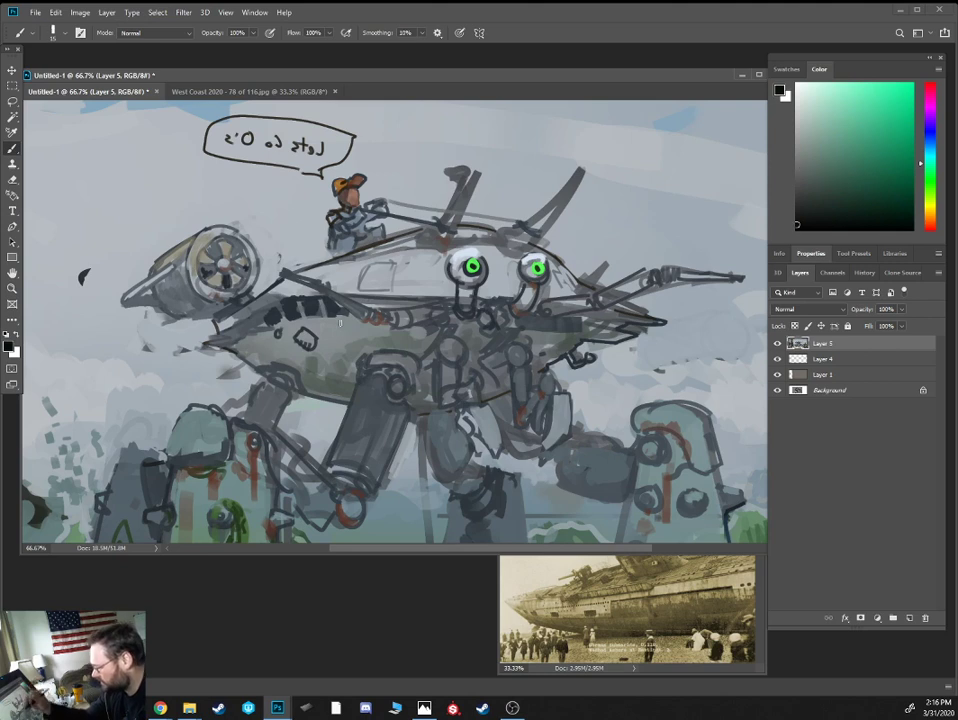
{"action": "left_click_drag", "start_coordinate": [220, 291], "coordinate": [202, 277]}
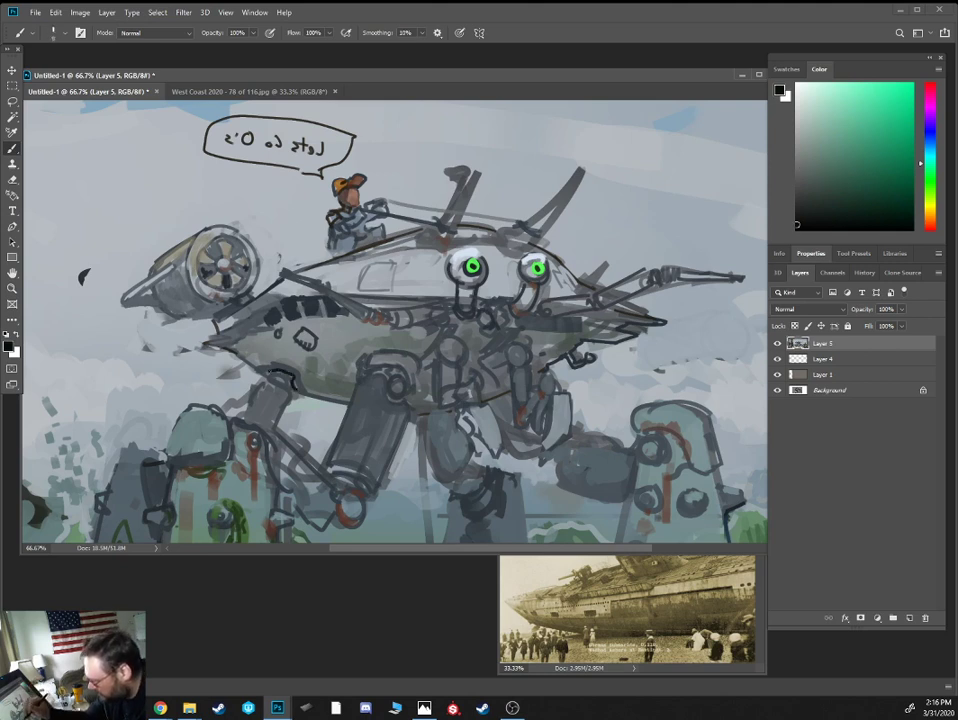
{"action": "left_click", "coordinate": [290, 374], "text": "alt"}
{"action": "left_click", "coordinate": [841, 206]}
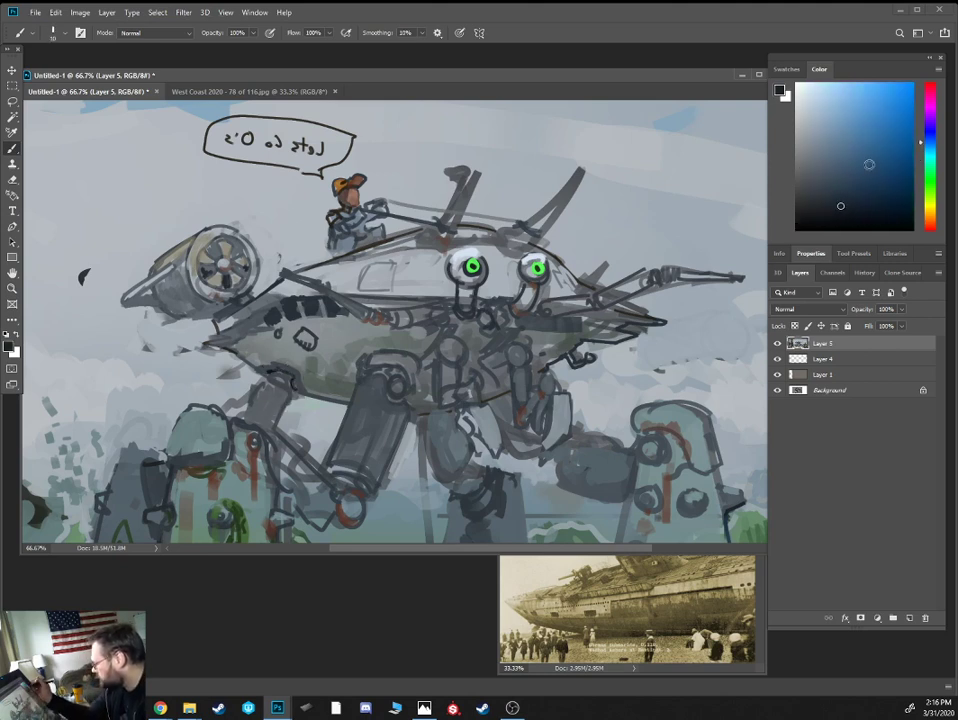
{"action": "key", "text": "bracketright"}
{"action": "key", "text": "bracketright"}
{"action": "key", "text": "bracketright"}
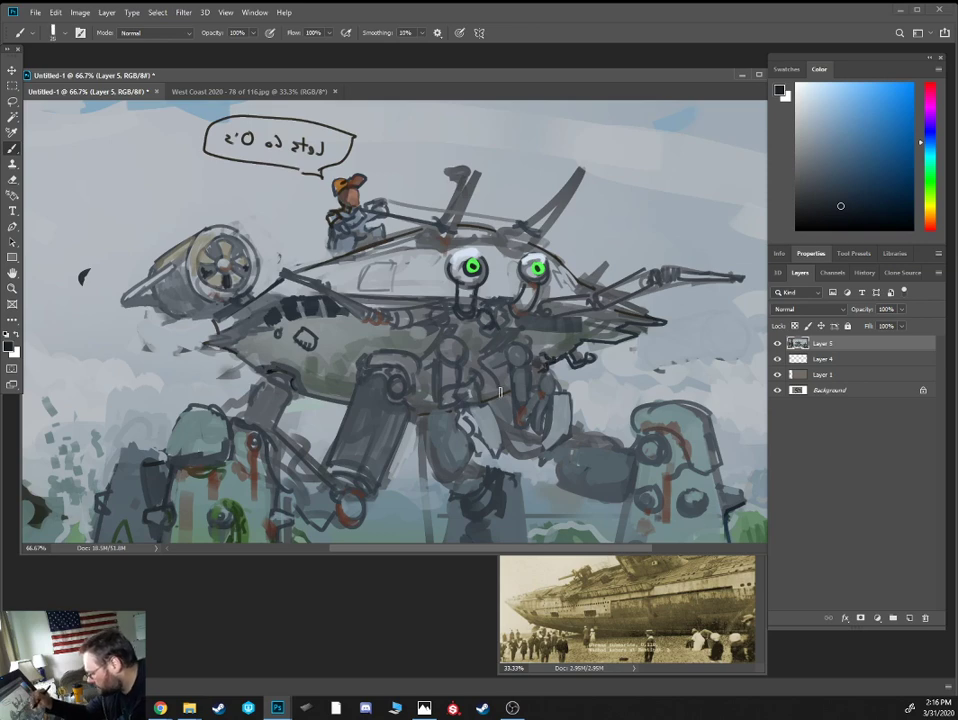
Fill the strut between the mossy leg and the red-ringed joint with sampled blue-grey
{"action": "left_click_drag", "start_coordinate": [608, 416], "coordinate": [586, 317]}
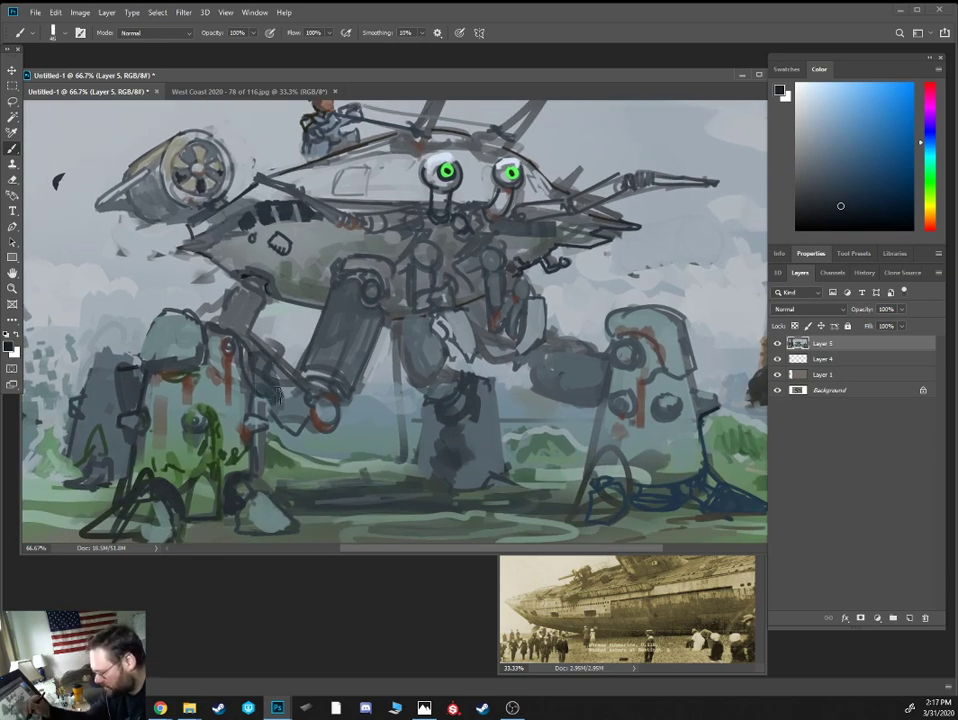
{"action": "left_click", "coordinate": [255, 375], "text": "alt"}
{"action": "mouse_move", "coordinate": [256, 375]}
{"action": "left_mouse_down"}
{"action": "mouse_move", "coordinate": [291, 396]}
{"action": "mouse_move", "coordinate": [253, 366]}
{"action": "left_mouse_up"}
{"action": "key", "text": "bracketleft"}
{"action": "key", "text": "bracketleft"}
{"action": "key", "text": "bracketleft"}
{"action": "mouse_move", "coordinate": [297, 411]}
{"action": "left_mouse_down"}
{"action": "mouse_move", "coordinate": [323, 354]}
{"action": "mouse_move", "coordinate": [307, 374]}
{"action": "mouse_move", "coordinate": [342, 375]}
{"action": "left_mouse_up"}
Outline the cylindrical leg segment, its lower joint and the mossy leg's cap in dark blue-grey
{"action": "key", "text": "bracketright"}
{"action": "left_click", "coordinate": [838, 200]}
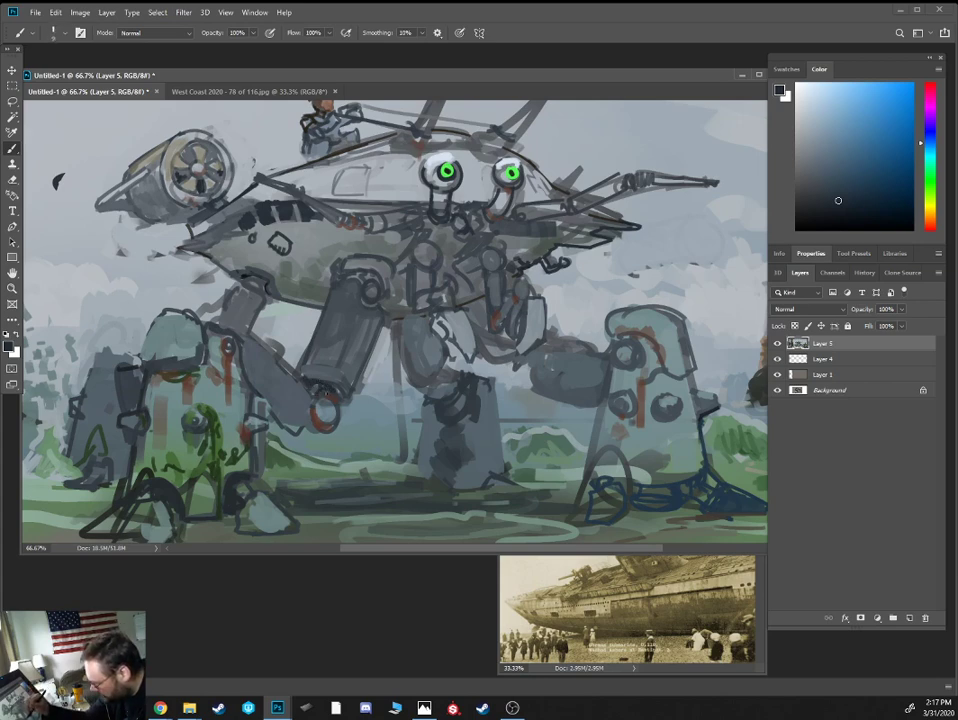
{"action": "mouse_move", "coordinate": [305, 367]}
{"action": "left_mouse_down"}
{"action": "mouse_move", "coordinate": [348, 386]}
{"action": "mouse_move", "coordinate": [380, 328]}
{"action": "mouse_move", "coordinate": [362, 283]}
{"action": "mouse_move", "coordinate": [299, 366]}
{"action": "mouse_move", "coordinate": [364, 321]}
{"action": "left_mouse_up"}
{"action": "left_click_drag", "start_coordinate": [277, 224], "coordinate": [284, 208]}
{"action": "left_click_drag", "start_coordinate": [311, 394], "coordinate": [309, 427]}
{"action": "mouse_move", "coordinate": [249, 333]}
{"action": "left_mouse_down"}
{"action": "mouse_move", "coordinate": [279, 358]}
{"action": "mouse_move", "coordinate": [213, 321]}
{"action": "mouse_move", "coordinate": [182, 365]}
{"action": "left_mouse_up"}
{"action": "mouse_move", "coordinate": [152, 264]}
{"action": "left_mouse_down"}
{"action": "mouse_move", "coordinate": [162, 234]}
{"action": "mouse_move", "coordinate": [124, 229]}
{"action": "left_mouse_up"}
{"action": "left_click_drag", "start_coordinate": [146, 343], "coordinate": [171, 366]}
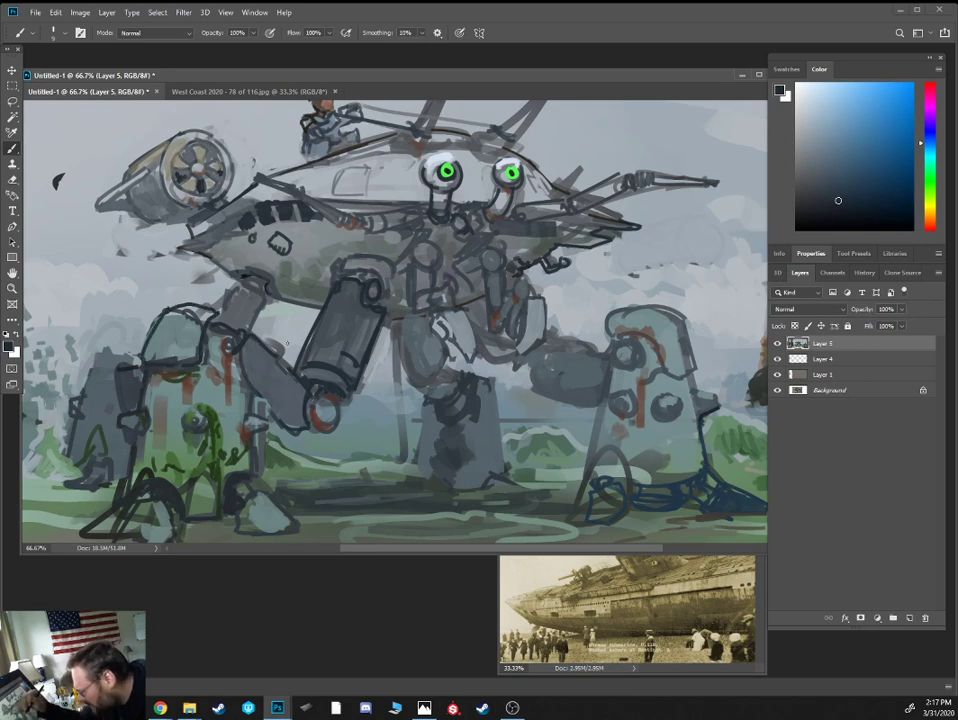
Shade the lower strut, the cylinder's edge and the rear upper leg segment with broader dark blue-grey strokes
{"action": "mouse_move", "coordinate": [280, 427]}
{"action": "left_mouse_down"}
{"action": "mouse_move", "coordinate": [254, 395]}
{"action": "mouse_move", "coordinate": [302, 434]}
{"action": "left_mouse_up"}
{"action": "key", "text": "bracketright"}
{"action": "key", "text": "bracketright"}
{"action": "left_click_drag", "start_coordinate": [250, 380], "coordinate": [308, 434]}
{"action": "key", "text": "bracketright"}
{"action": "left_click_drag", "start_coordinate": [354, 385], "coordinate": [379, 322]}
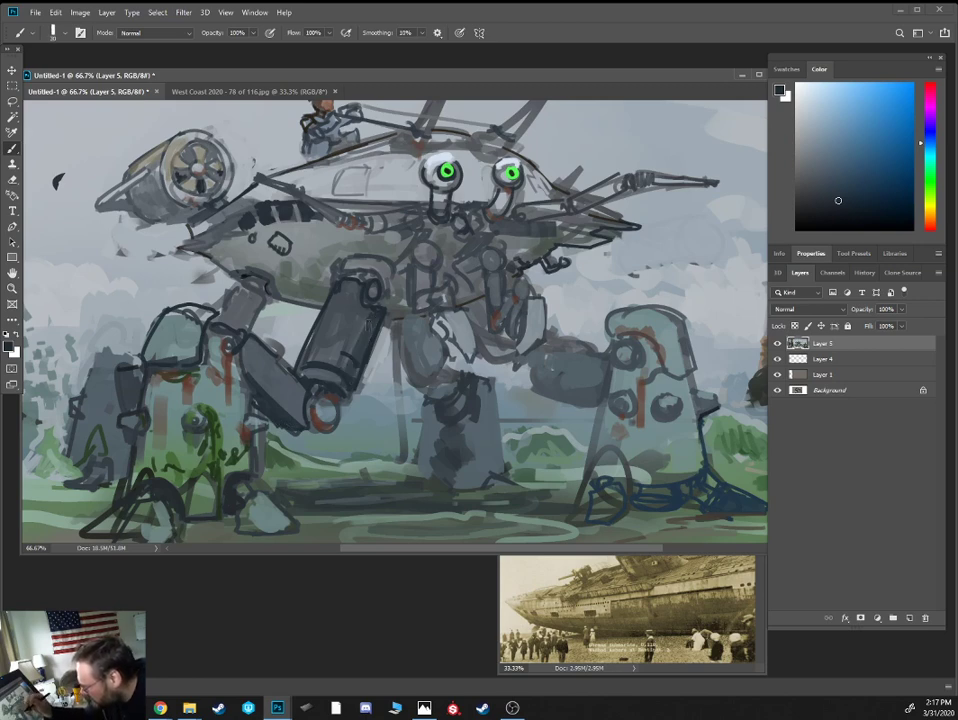
{"action": "mouse_move", "coordinate": [246, 328]}
{"action": "left_mouse_down"}
{"action": "mouse_move", "coordinate": [266, 293]}
{"action": "mouse_move", "coordinate": [250, 323]}
{"action": "mouse_move", "coordinate": [241, 299]}
{"action": "mouse_move", "coordinate": [271, 293]}
{"action": "left_mouse_up"}
{"action": "key", "text": "bracketleft"}
{"action": "key", "text": "bracketleft"}
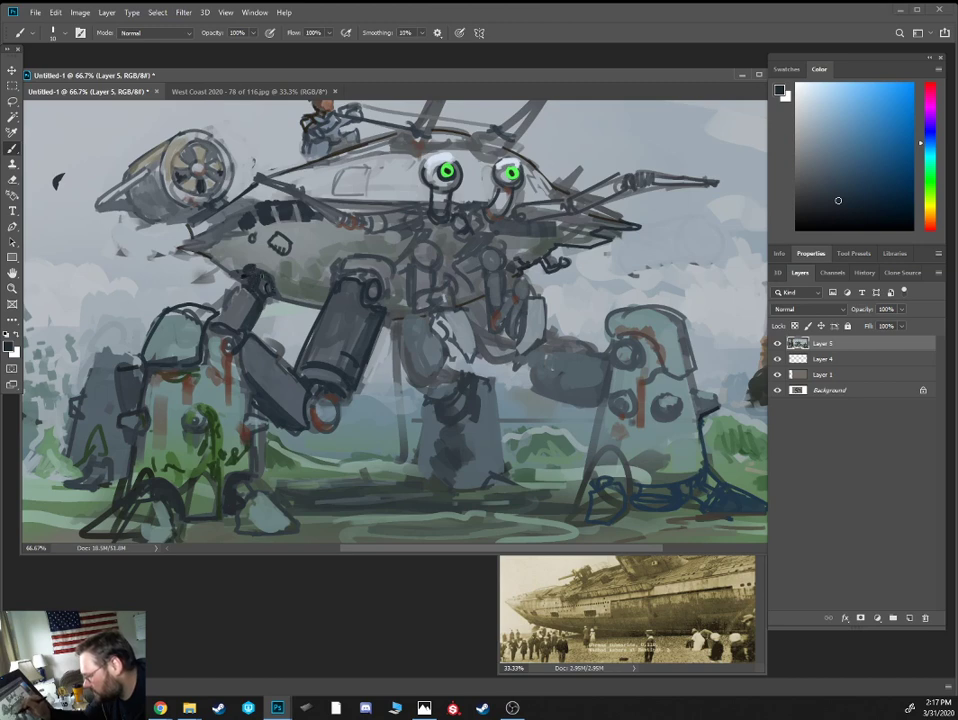
Lighten the rear upper leg segment with sampled grey, and touch up the mossy leg's cap with sampled pale tones
{"action": "left_click", "coordinate": [353, 272], "text": "alt"}
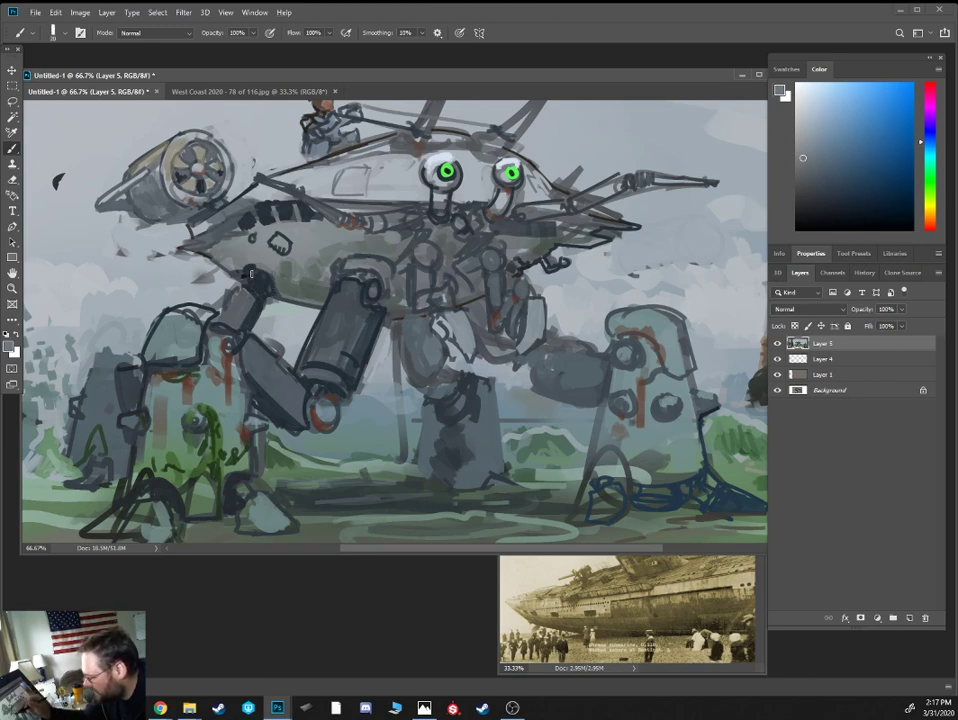
{"action": "left_click", "coordinate": [251, 301], "text": "alt"}
{"action": "mouse_move", "coordinate": [257, 291]}
{"action": "left_mouse_down"}
{"action": "mouse_move", "coordinate": [249, 321]}
{"action": "mouse_move", "coordinate": [207, 364]}
{"action": "left_mouse_up"}
{"action": "left_click", "coordinate": [200, 334], "text": "alt"}
{"action": "key", "text": "bracketright"}
{"action": "mouse_move", "coordinate": [176, 315]}
{"action": "left_mouse_down"}
{"action": "mouse_move", "coordinate": [210, 314]}
{"action": "mouse_move", "coordinate": [180, 314]}
{"action": "mouse_move", "coordinate": [201, 292]}
{"action": "mouse_move", "coordinate": [157, 342]}
{"action": "mouse_move", "coordinate": [177, 318]}
{"action": "left_mouse_up"}
{"action": "left_click", "coordinate": [156, 308], "text": "alt"}
{"action": "left_click", "coordinate": [127, 240], "text": "alt"}
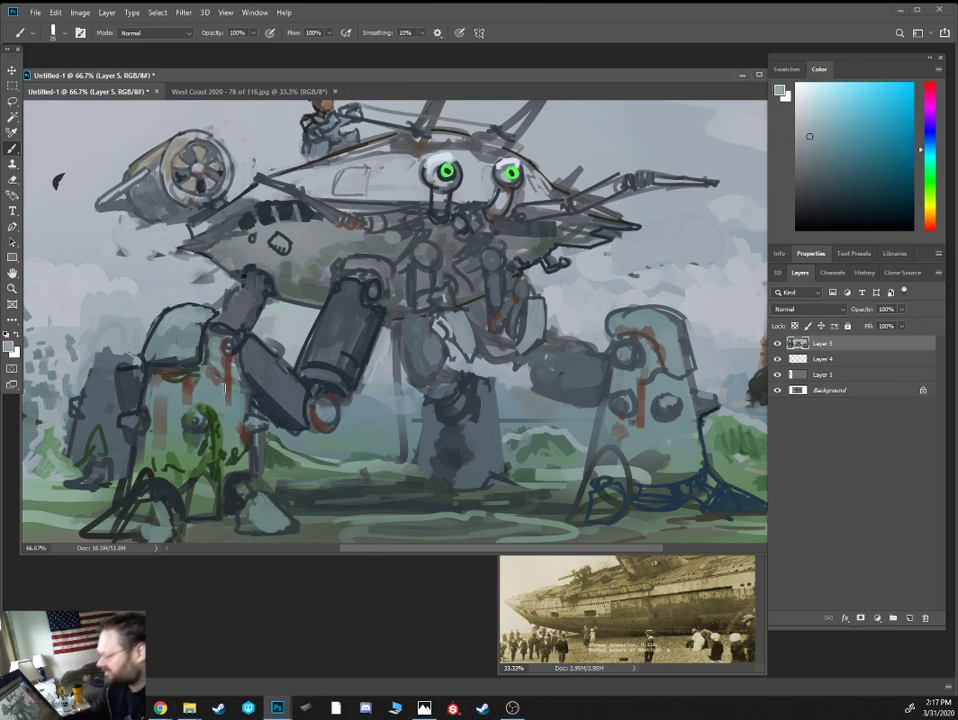
Refine the hull's lower edge between the rear leg joint and the cylindrical leg with sampled dark and hull greys
{"action": "left_click", "coordinate": [260, 290], "text": "alt"}
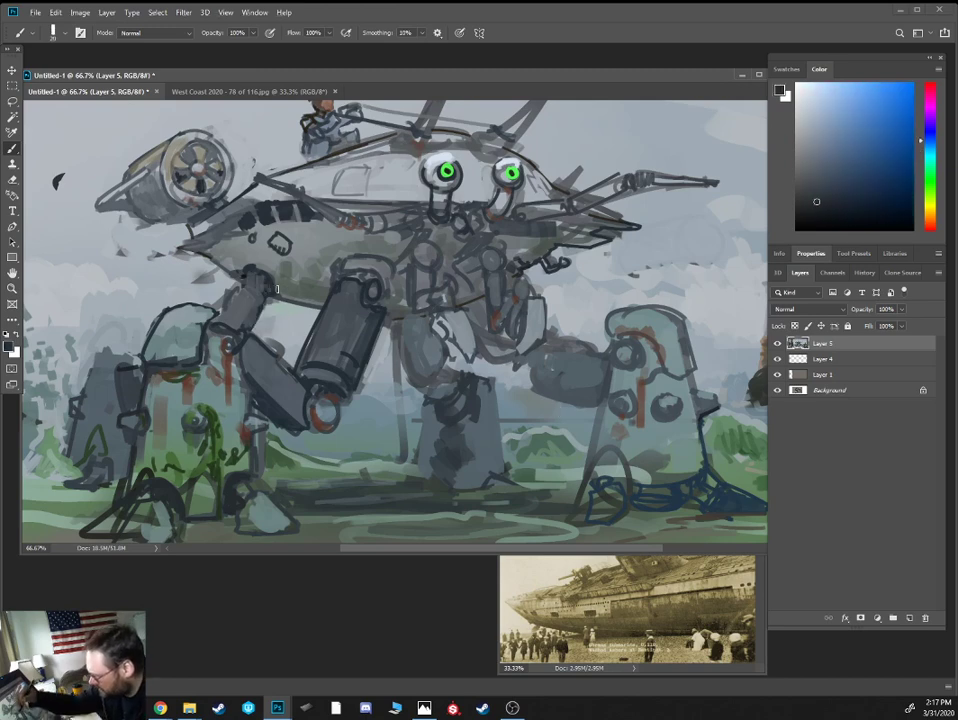
{"action": "left_click", "coordinate": [280, 291], "text": "alt"}
{"action": "left_click", "coordinate": [286, 283], "text": "alt"}
{"action": "left_click_drag", "start_coordinate": [279, 291], "coordinate": [312, 304]}
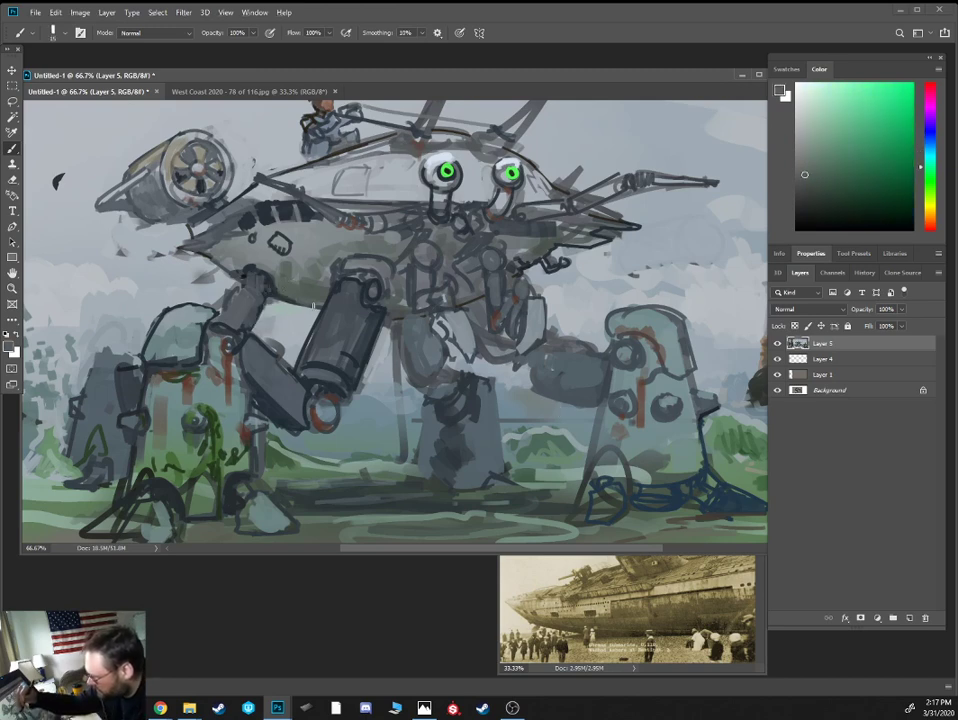
Repaint the hull's rear lower side around the hatch with sampled blue-grey and mossy grey tones, using a larger brush
{"action": "left_click", "coordinate": [243, 271], "text": "alt"}
{"action": "mouse_move", "coordinate": [239, 273]}
{"action": "left_mouse_down"}
{"action": "mouse_move", "coordinate": [198, 252]}
{"action": "mouse_move", "coordinate": [158, 250]}
{"action": "mouse_move", "coordinate": [214, 247]}
{"action": "left_mouse_up"}
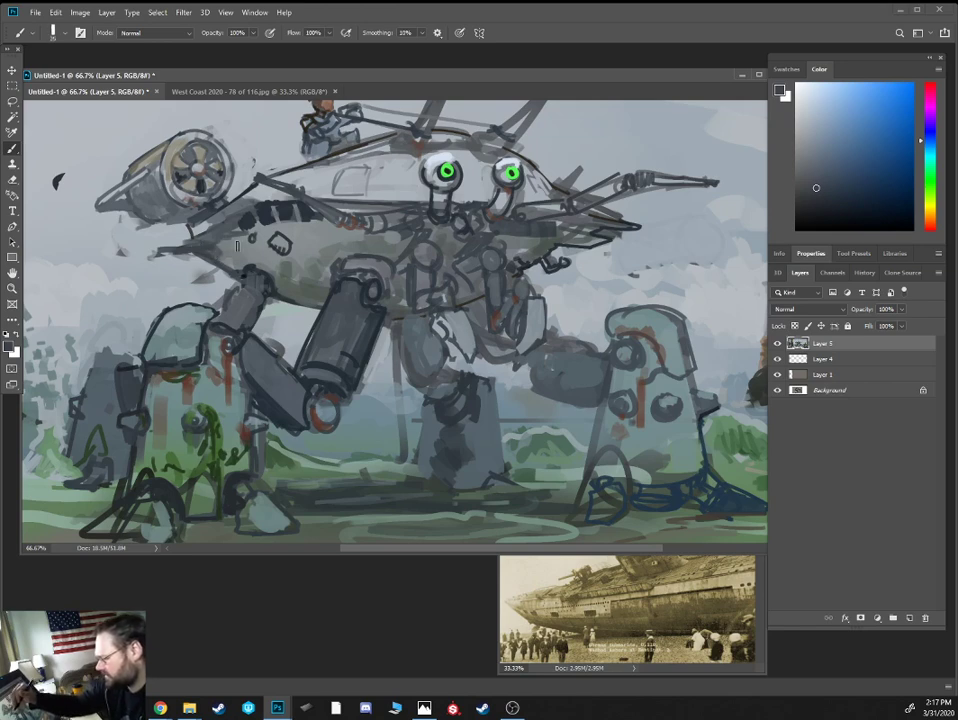
{"action": "left_click_drag", "start_coordinate": [197, 245], "coordinate": [265, 226]}
{"action": "key", "text": "]"}
{"action": "left_click", "coordinate": [283, 270], "text": "alt"}
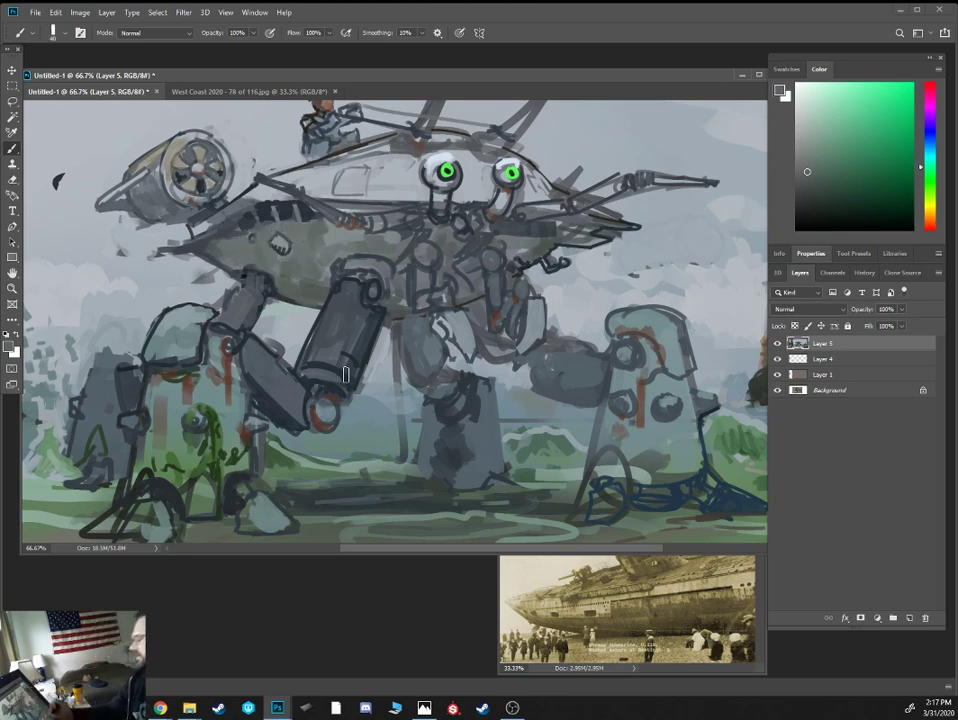
{"action": "left_click", "coordinate": [284, 312], "text": "alt"}
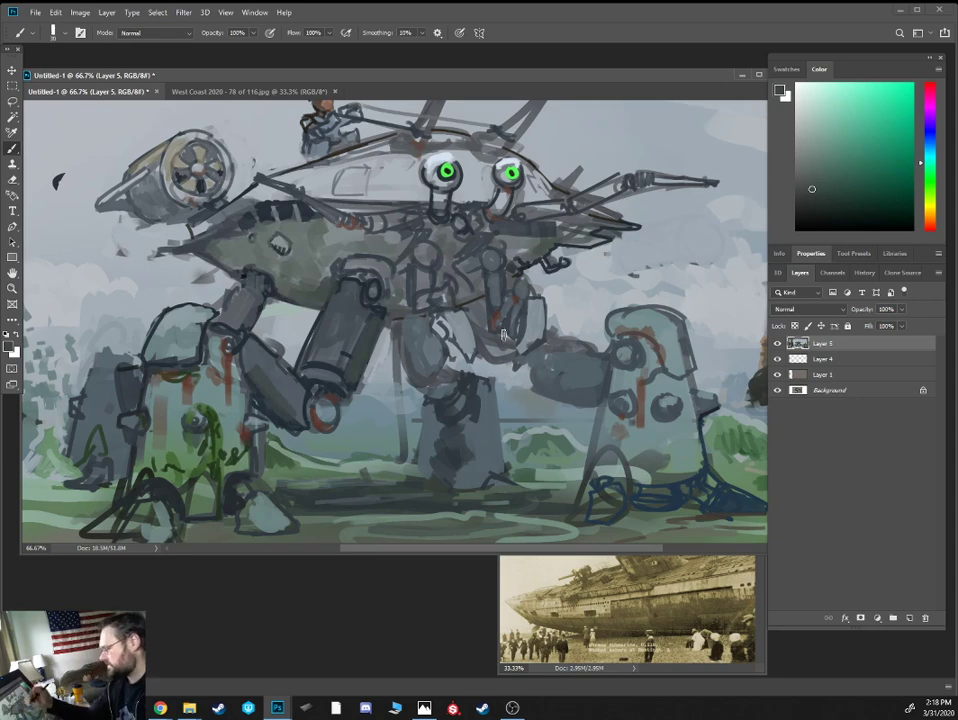
Deepen the shadows on the hull's central underside around the small arms with near-black and sampled dark grey
{"action": "left_click_drag", "start_coordinate": [802, 202], "coordinate": [799, 213]}
{"action": "key", "text": "bracketleft"}
{"action": "key", "text": "bracketleft"}
{"action": "key", "text": "bracketleft"}
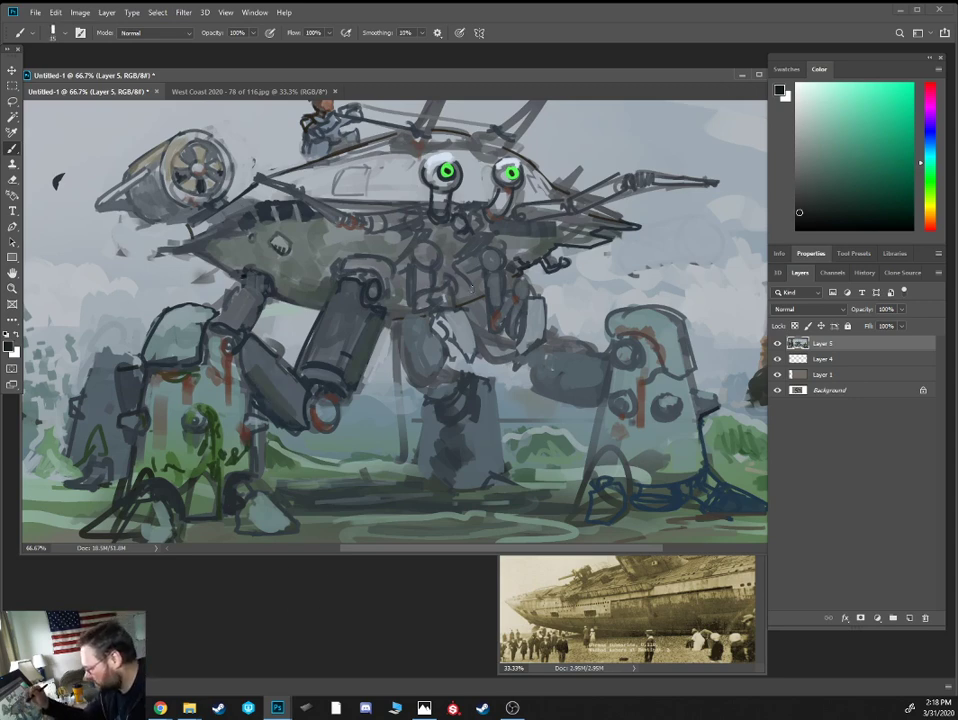
{"action": "left_click", "coordinate": [377, 312], "text": "alt"}
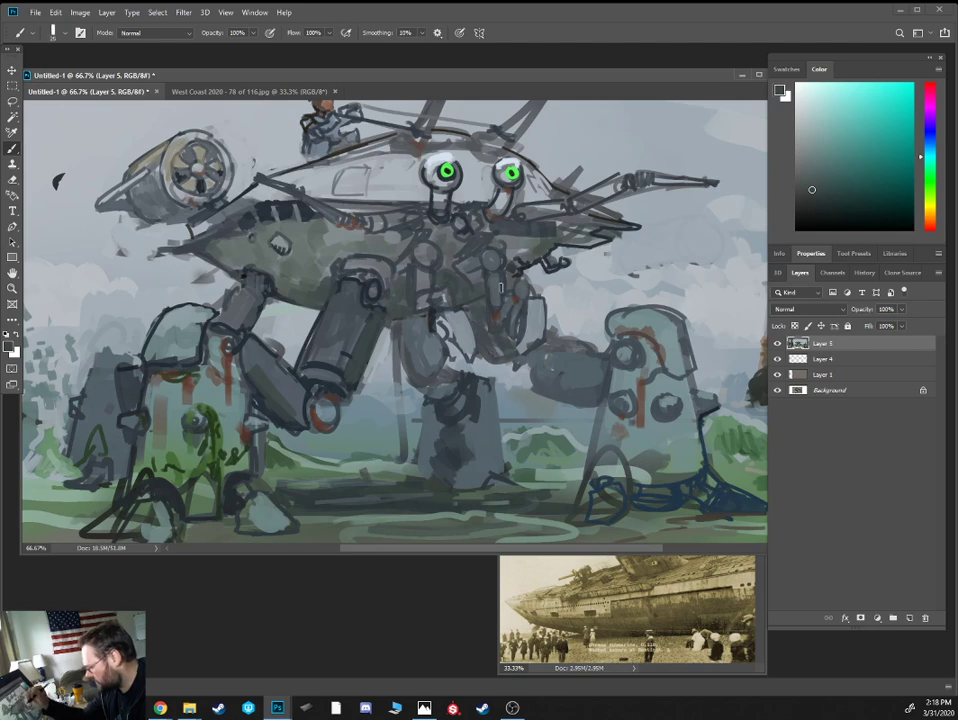
Outline the central claw arm from its shoulder cap through the elbow to the pincer with a small near-black brush
{"action": "left_click", "coordinate": [434, 314], "text": "alt"}
{"action": "left_click_drag", "start_coordinate": [806, 215], "coordinate": [815, 214]}
{"action": "key", "text": "ctrl+plus"}
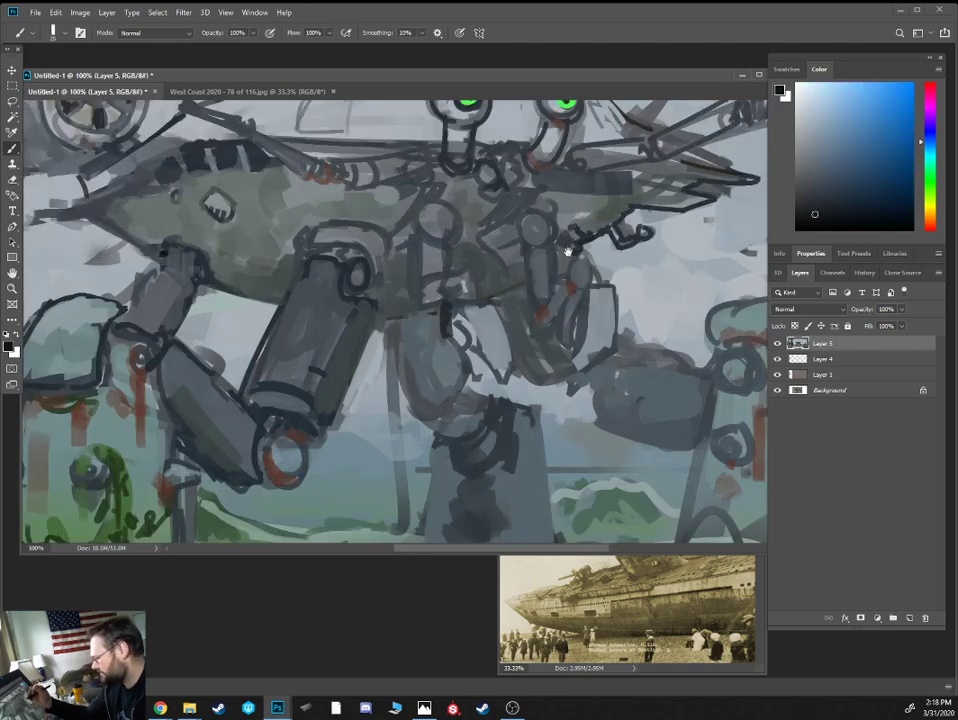
{"action": "left_click_drag", "start_coordinate": [568, 252], "coordinate": [550, 311]}
{"action": "key", "text": "["}
{"action": "key", "text": "["}
{"action": "key", "text": "["}
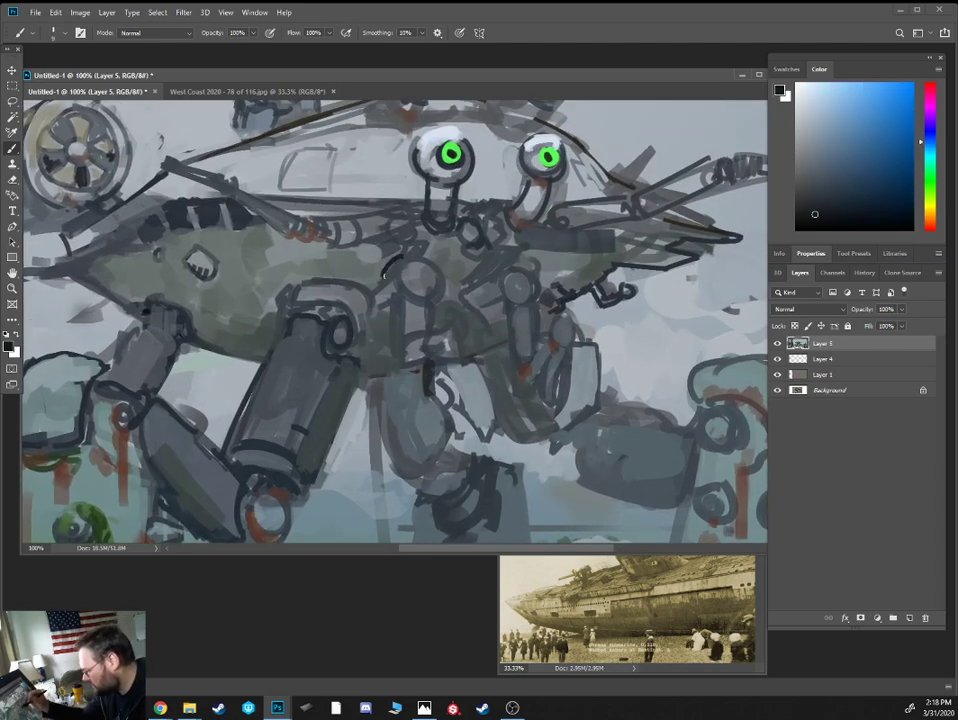
{"action": "mouse_move", "coordinate": [437, 262]}
{"action": "left_mouse_down"}
{"action": "mouse_move", "coordinate": [385, 283]}
{"action": "mouse_move", "coordinate": [430, 271]}
{"action": "mouse_move", "coordinate": [431, 290]}
{"action": "mouse_move", "coordinate": [414, 274]}
{"action": "mouse_move", "coordinate": [430, 345]}
{"action": "left_mouse_up"}
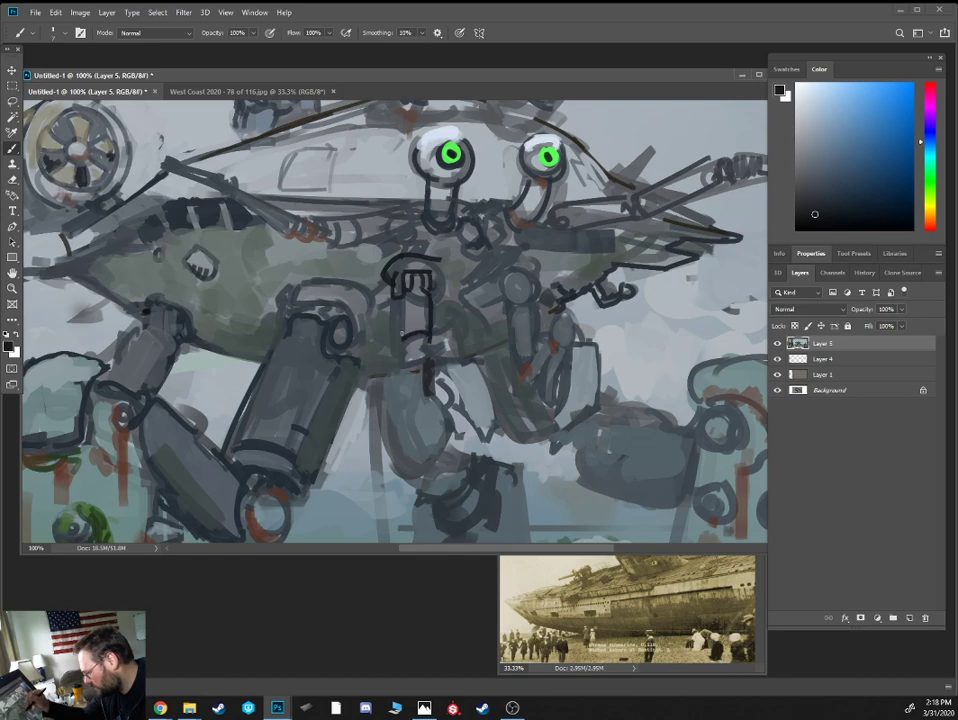
{"action": "mouse_move", "coordinate": [395, 306]}
{"action": "left_mouse_down"}
{"action": "mouse_move", "coordinate": [395, 344]}
{"action": "mouse_move", "coordinate": [409, 369]}
{"action": "mouse_move", "coordinate": [426, 367]}
{"action": "mouse_move", "coordinate": [402, 365]}
{"action": "mouse_move", "coordinate": [423, 337]}
{"action": "mouse_move", "coordinate": [419, 365]}
{"action": "mouse_move", "coordinate": [446, 335]}
{"action": "mouse_move", "coordinate": [436, 381]}
{"action": "mouse_move", "coordinate": [472, 368]}
{"action": "mouse_move", "coordinate": [465, 342]}
{"action": "mouse_move", "coordinate": [462, 377]}
{"action": "mouse_move", "coordinate": [443, 395]}
{"action": "left_mouse_up"}
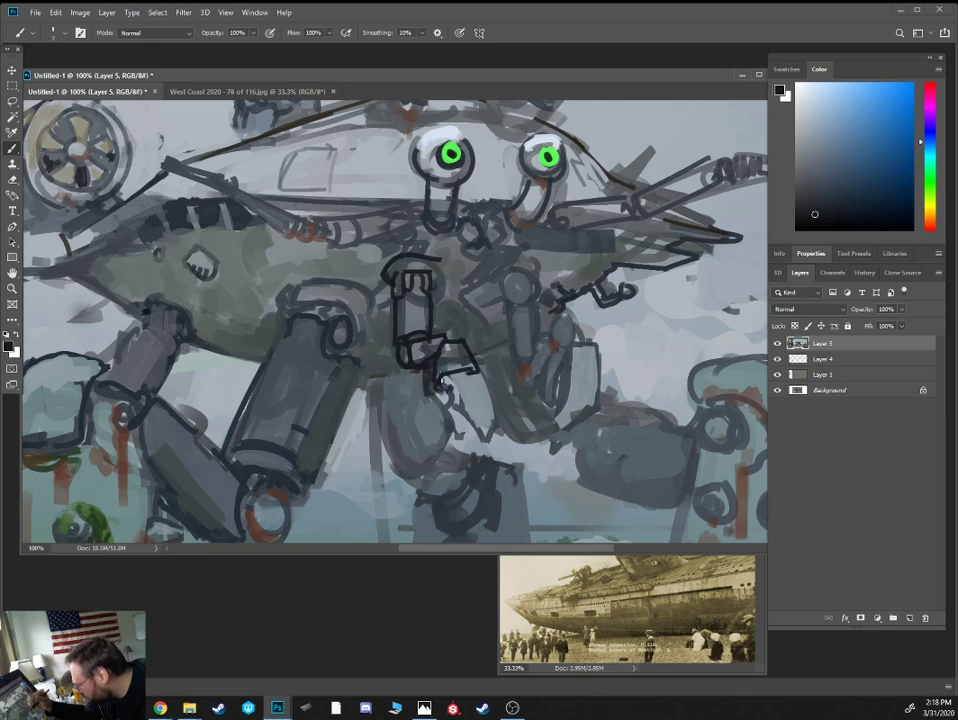
{"action": "mouse_move", "coordinate": [445, 380]}
{"action": "left_mouse_down"}
{"action": "mouse_move", "coordinate": [485, 446]}
{"action": "mouse_move", "coordinate": [484, 398]}
{"action": "mouse_move", "coordinate": [446, 379]}
{"action": "left_mouse_up"}
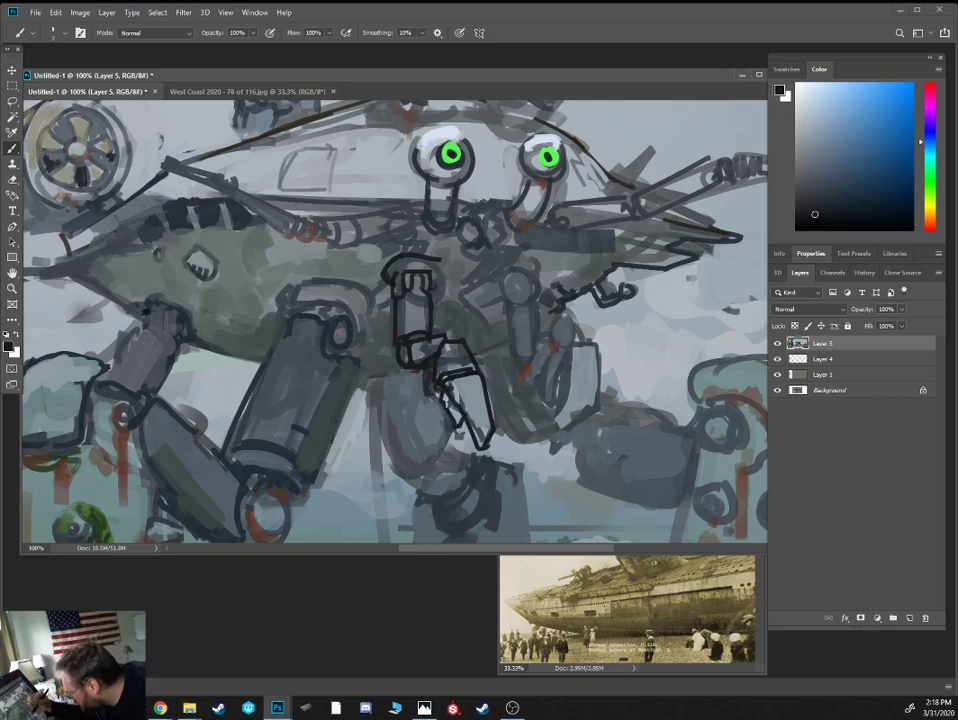
{"action": "mouse_move", "coordinate": [444, 397]}
{"action": "left_mouse_down"}
{"action": "mouse_move", "coordinate": [458, 420]}
{"action": "mouse_move", "coordinate": [445, 396]}
{"action": "left_mouse_up"}
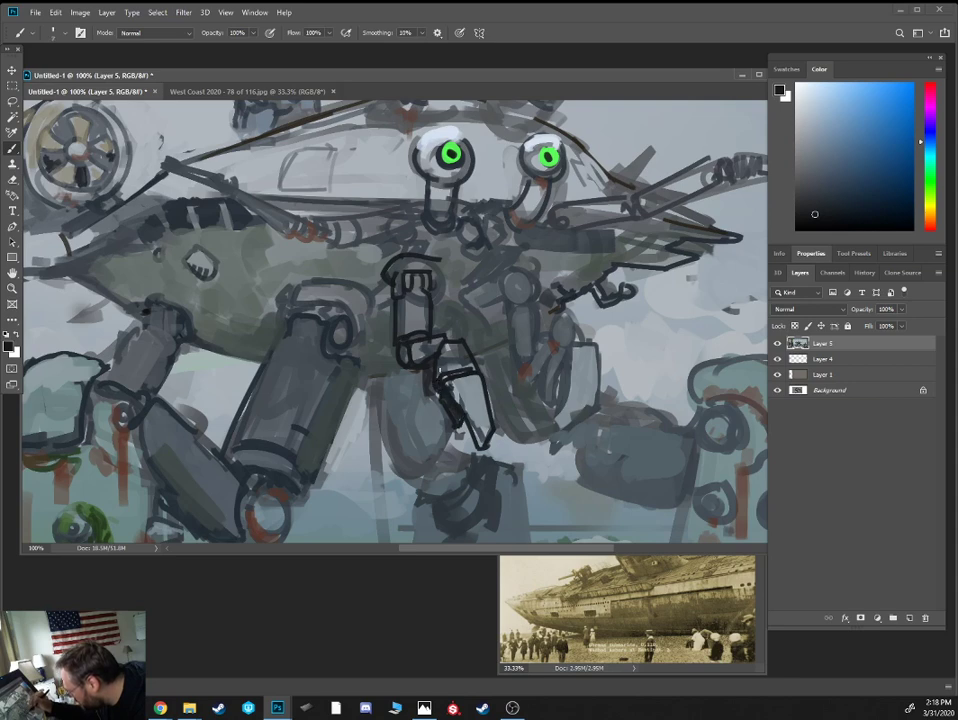
Fill the claw arm with sampled greys, adding light blue highlights and dark blue-grey shading along the pincer
{"action": "left_click", "coordinate": [340, 268], "text": "alt"}
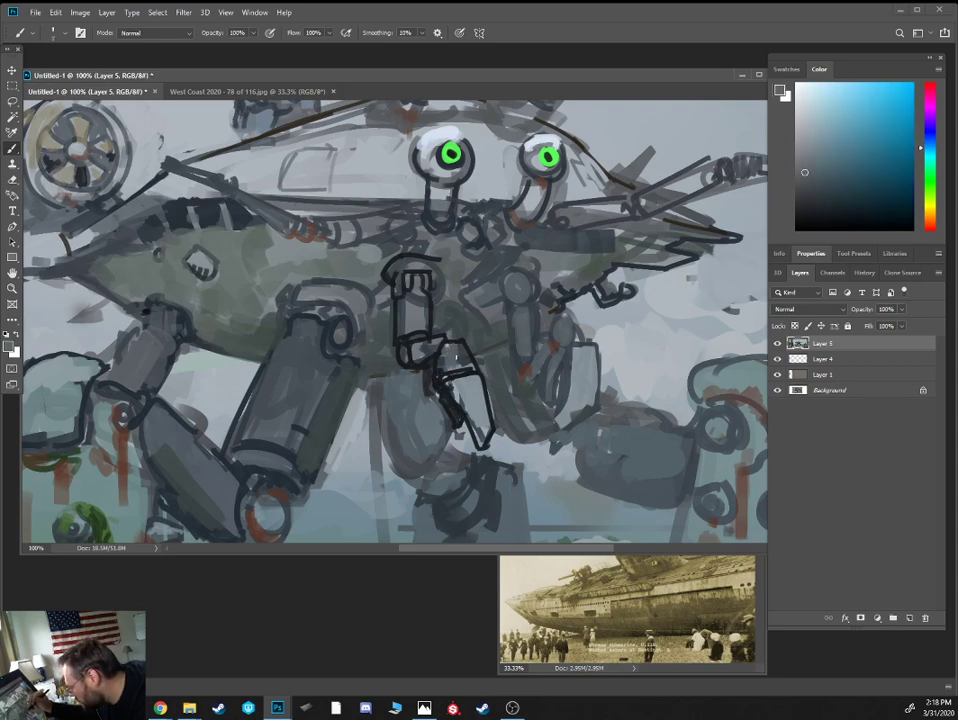
{"action": "mouse_move", "coordinate": [456, 357]}
{"action": "left_mouse_down"}
{"action": "mouse_move", "coordinate": [481, 398]}
{"action": "mouse_move", "coordinate": [452, 358]}
{"action": "mouse_move", "coordinate": [467, 359]}
{"action": "mouse_move", "coordinate": [514, 290]}
{"action": "mouse_move", "coordinate": [476, 426]}
{"action": "mouse_move", "coordinate": [449, 347]}
{"action": "left_mouse_up"}
{"action": "left_click", "coordinate": [475, 417], "text": "alt"}
{"action": "left_click", "coordinate": [350, 266], "text": "alt"}
{"action": "left_click_drag", "start_coordinate": [410, 288], "coordinate": [412, 342]}
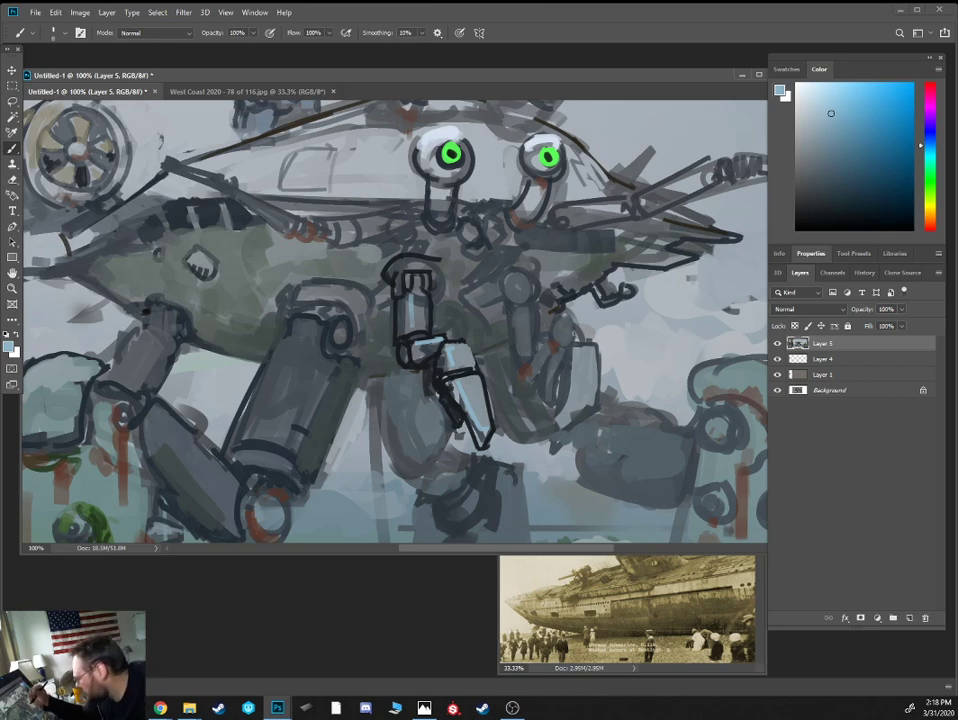
{"action": "left_click", "coordinate": [466, 389], "text": "alt"}
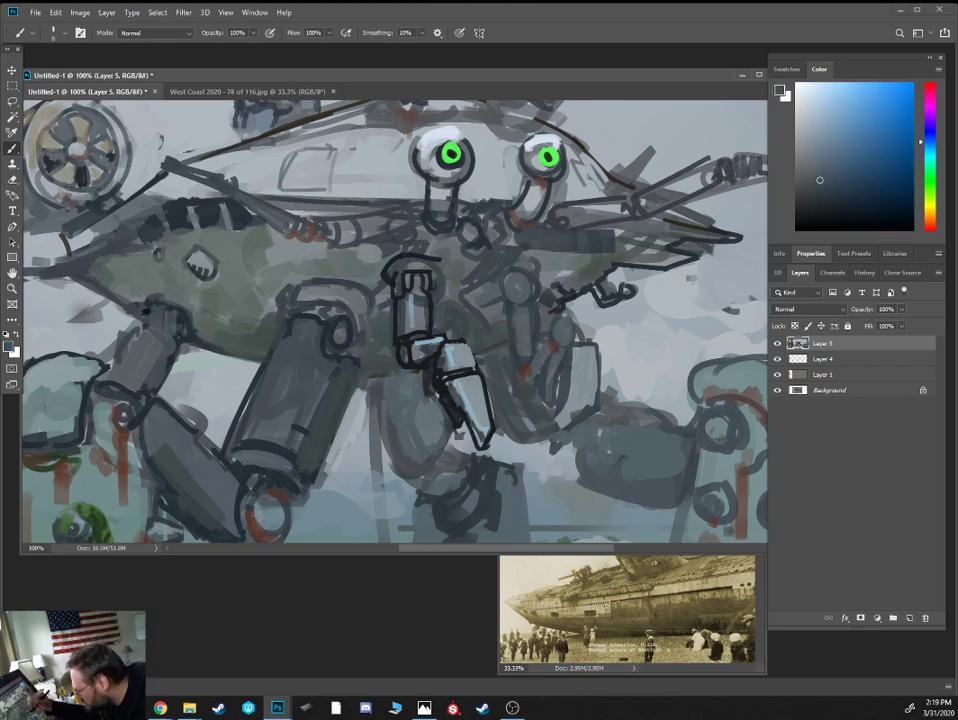
{"action": "left_click_drag", "start_coordinate": [485, 436], "coordinate": [453, 383]}
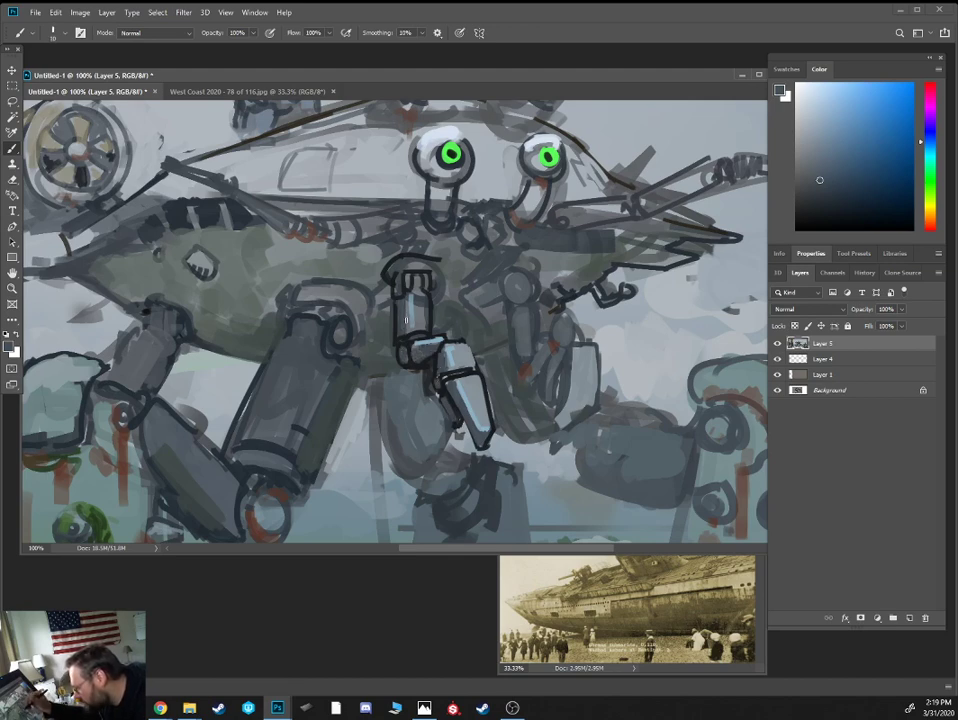
Shade the claw arm's upper segment with sampled blue-grey and touch up its shoulder with lighter grey and near-black
{"action": "left_click", "coordinate": [408, 314], "text": "alt"}
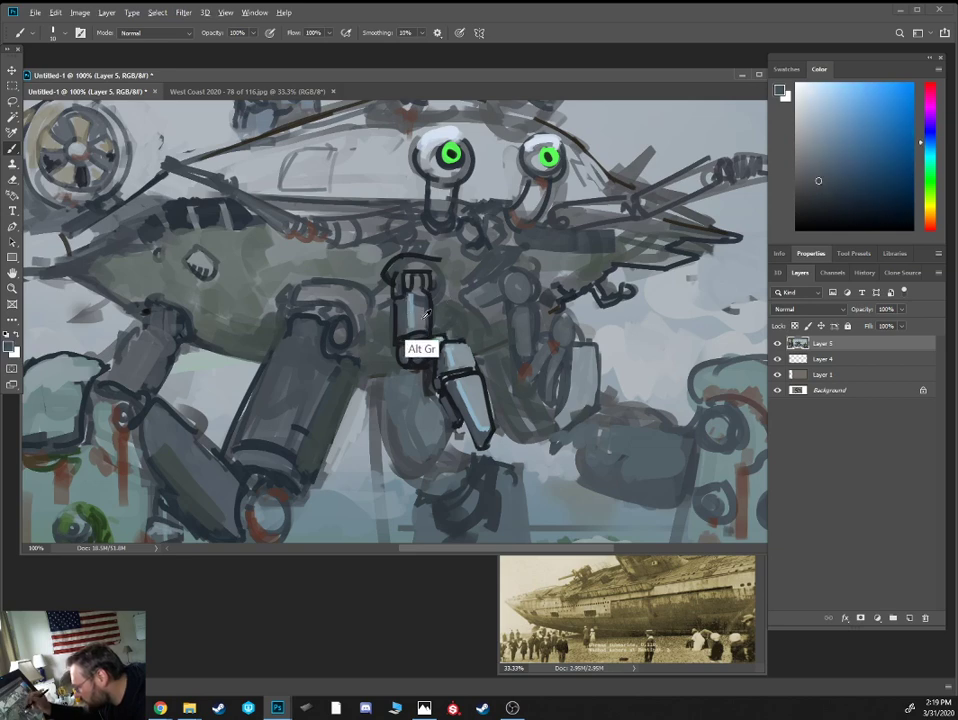
{"action": "left_click", "coordinate": [424, 317], "text": "alt"}
{"action": "mouse_move", "coordinate": [416, 294]}
{"action": "left_mouse_down"}
{"action": "mouse_move", "coordinate": [420, 318]}
{"action": "mouse_move", "coordinate": [427, 298]}
{"action": "mouse_move", "coordinate": [421, 327]}
{"action": "mouse_move", "coordinate": [425, 297]}
{"action": "left_mouse_up"}
{"action": "left_click", "coordinate": [805, 142]}
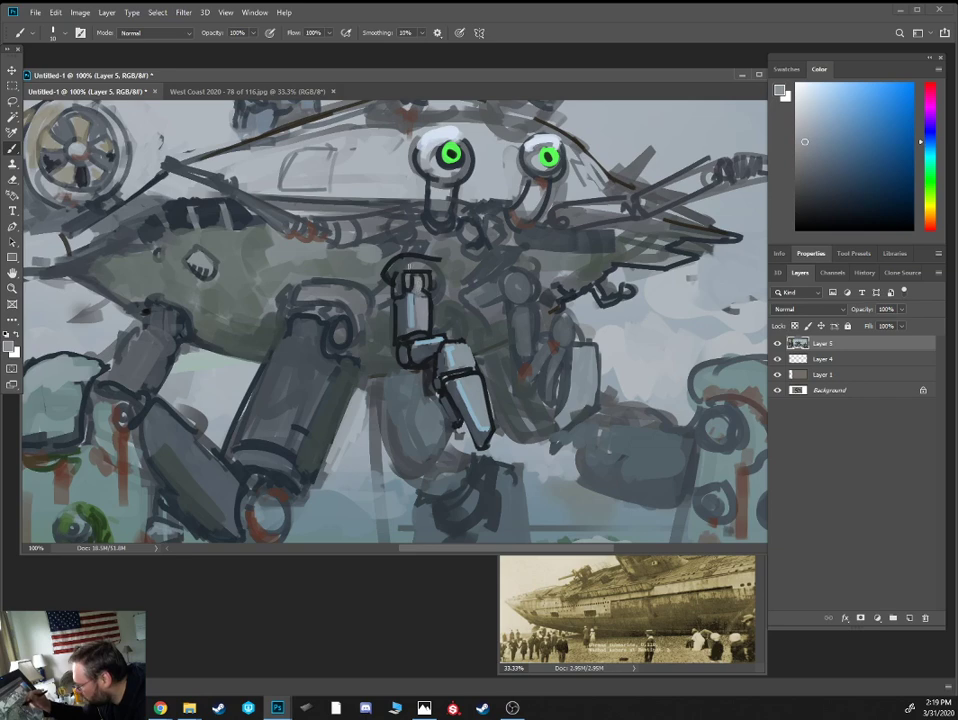
{"action": "left_click", "coordinate": [387, 279], "text": "alt"}
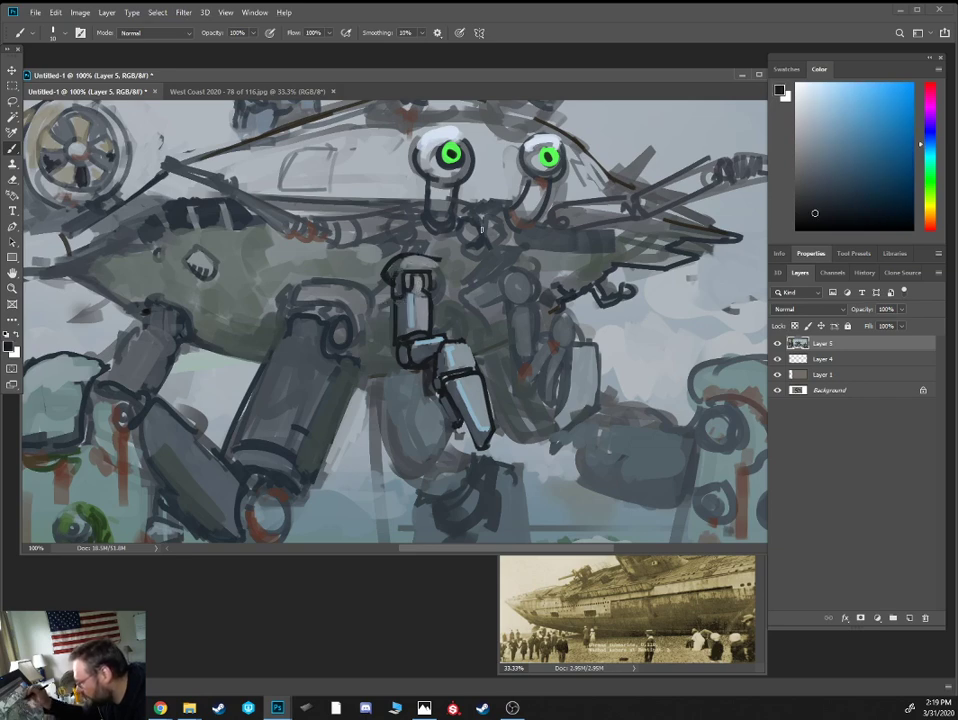
Add dark reddish-brown tones to the claw arm's elbow joint and the pincer's edges, and reinforce its dark lines
{"action": "left_click", "coordinate": [435, 332], "text": "alt"}
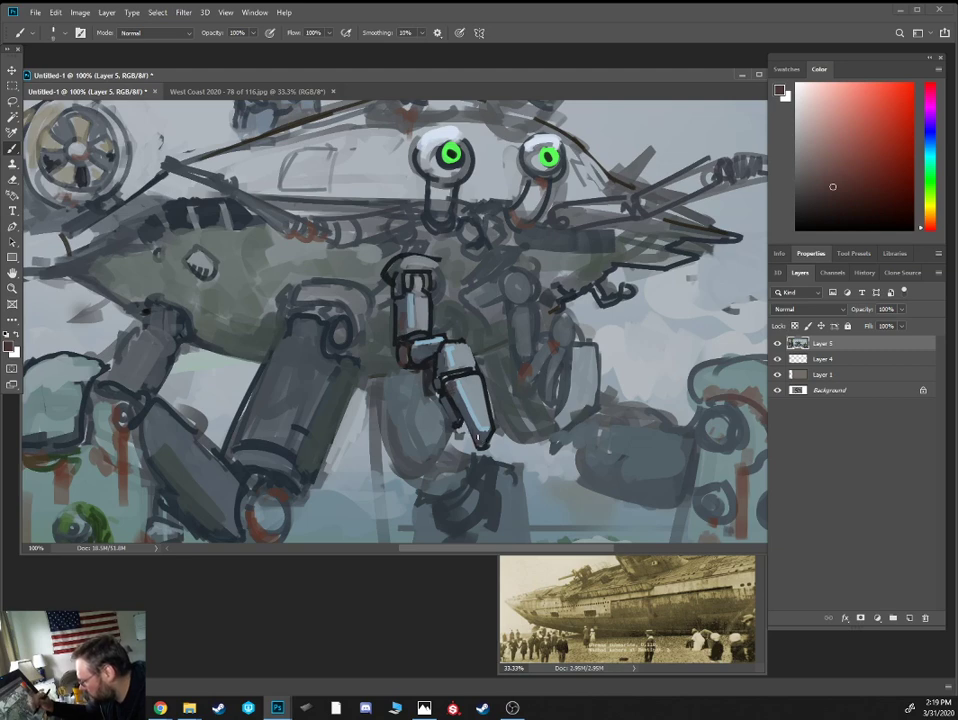
{"action": "left_click", "coordinate": [479, 444], "text": "alt"}
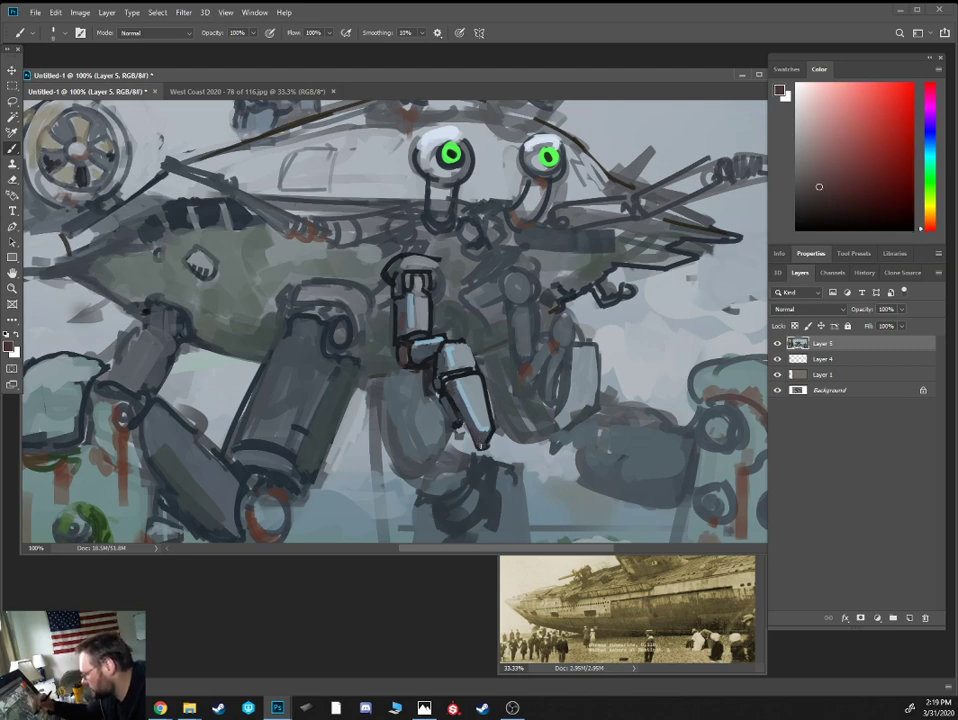
{"action": "left_click", "coordinate": [456, 419], "text": "alt"}
{"action": "mouse_move", "coordinate": [483, 444]}
{"action": "left_mouse_down"}
{"action": "mouse_move", "coordinate": [451, 388]}
{"action": "mouse_move", "coordinate": [438, 393]}
{"action": "left_mouse_up"}
{"action": "left_click", "coordinate": [448, 383], "text": "alt"}
{"action": "key", "text": "ctrl+minus"}
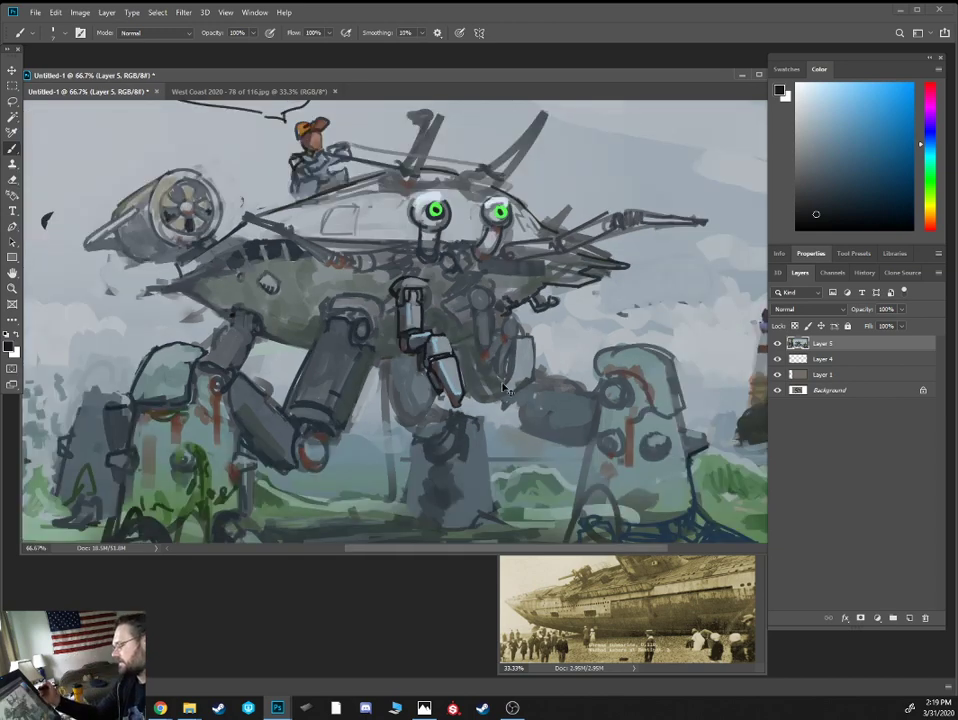
Redraw the cylindrical leg's inner edge, round joint and curved shoulder housing with fine dark blue-grey lines
{"action": "key", "text": "ctrl+plus"}
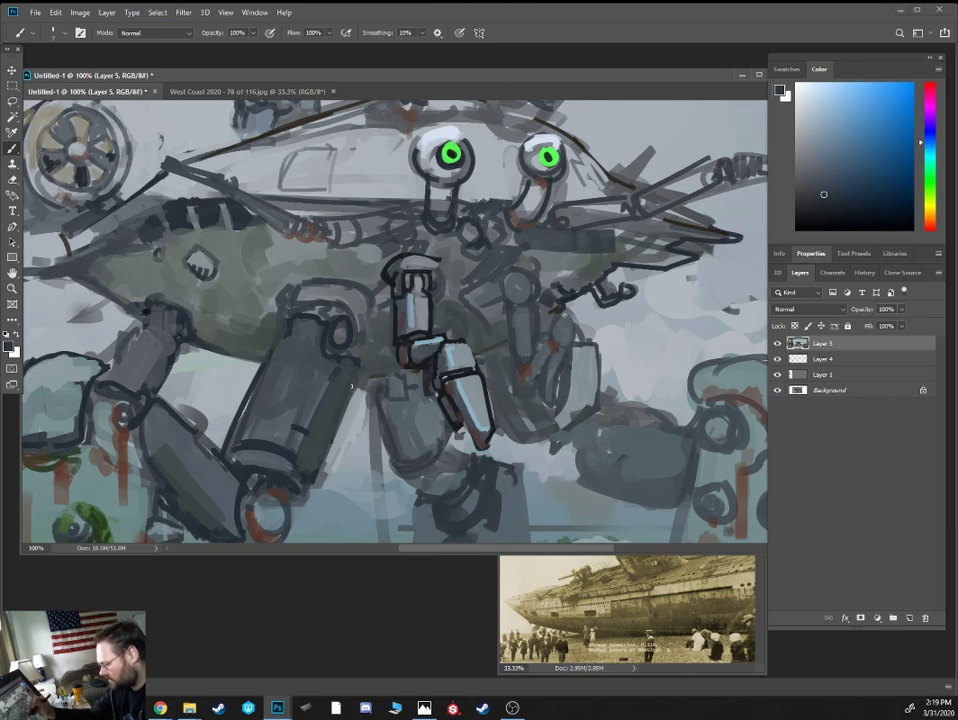
{"action": "left_click_drag", "start_coordinate": [359, 380], "coordinate": [330, 460]}
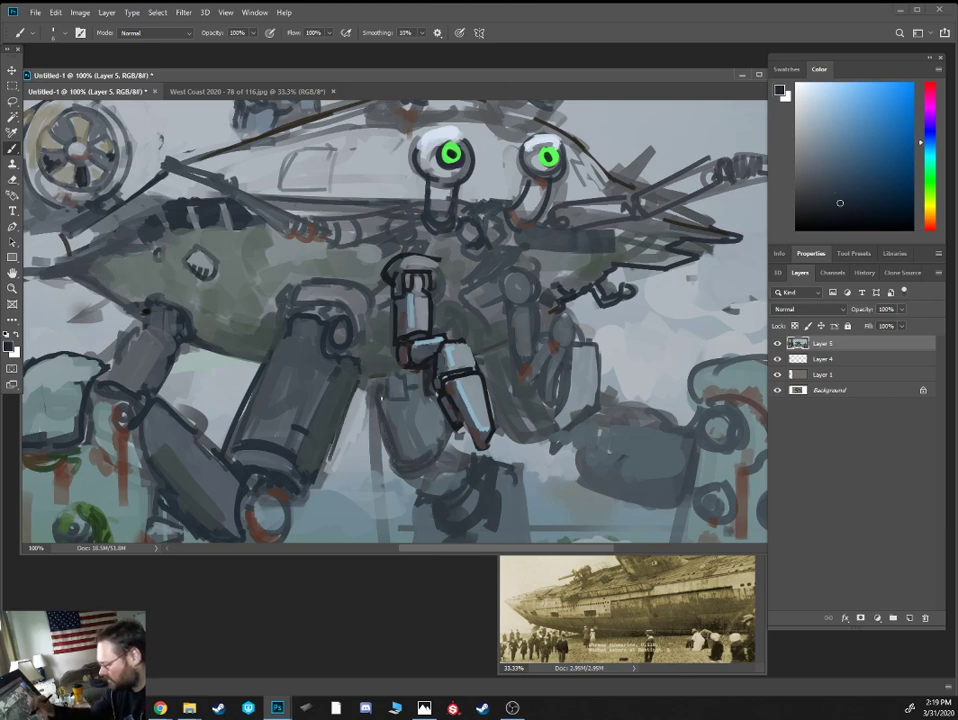
{"action": "left_click_drag", "start_coordinate": [384, 386], "coordinate": [364, 388]}
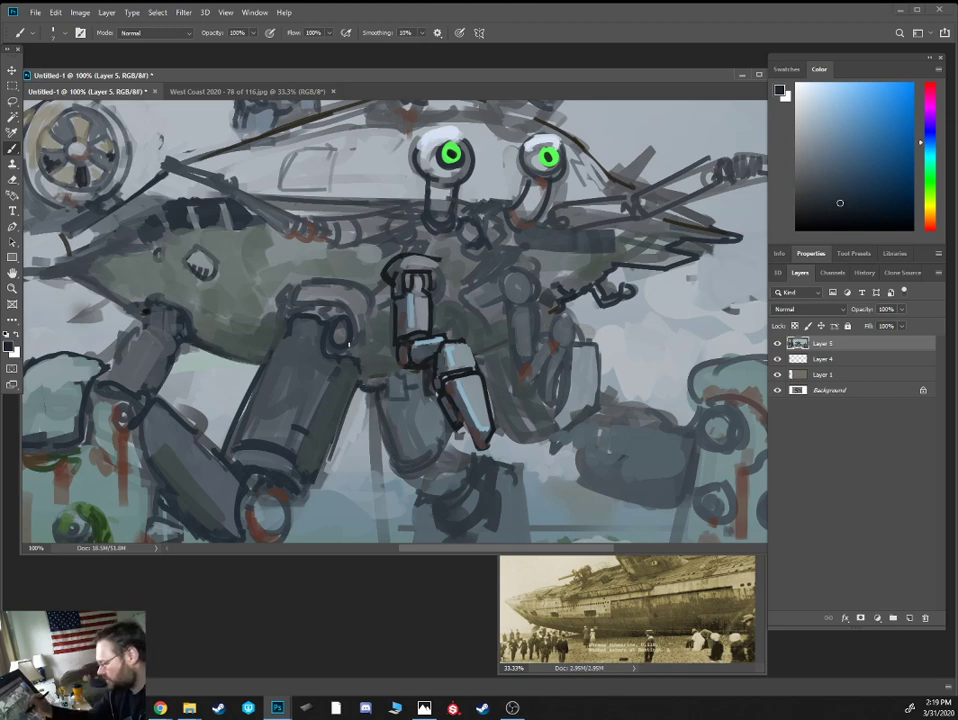
{"action": "left_click_drag", "start_coordinate": [265, 256], "coordinate": [275, 221]}
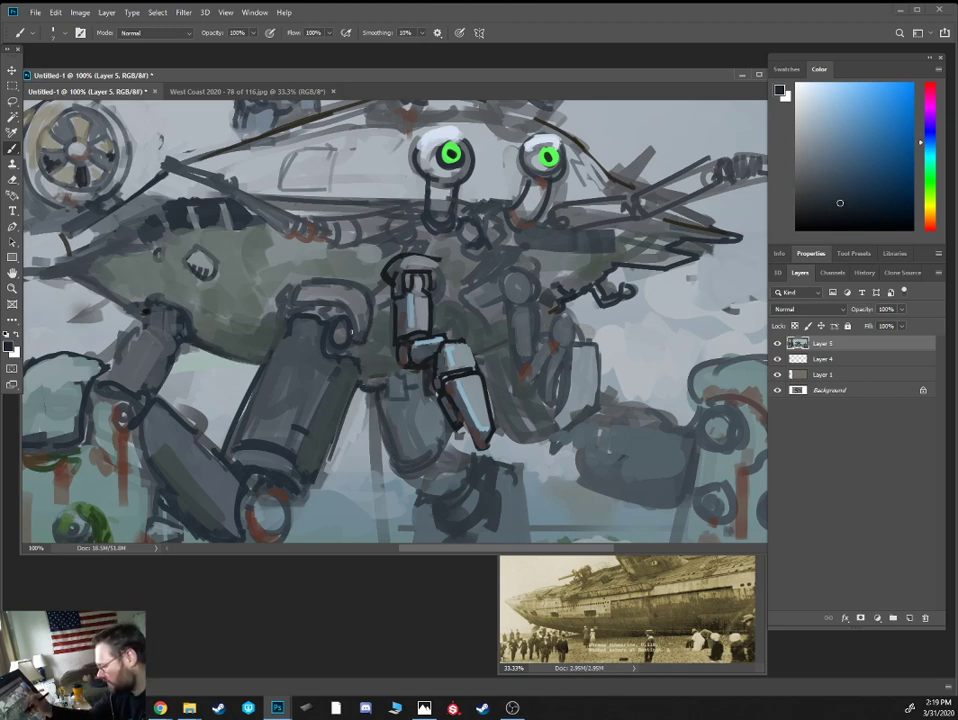
{"action": "left_click_drag", "start_coordinate": [343, 328], "coordinate": [341, 330]}
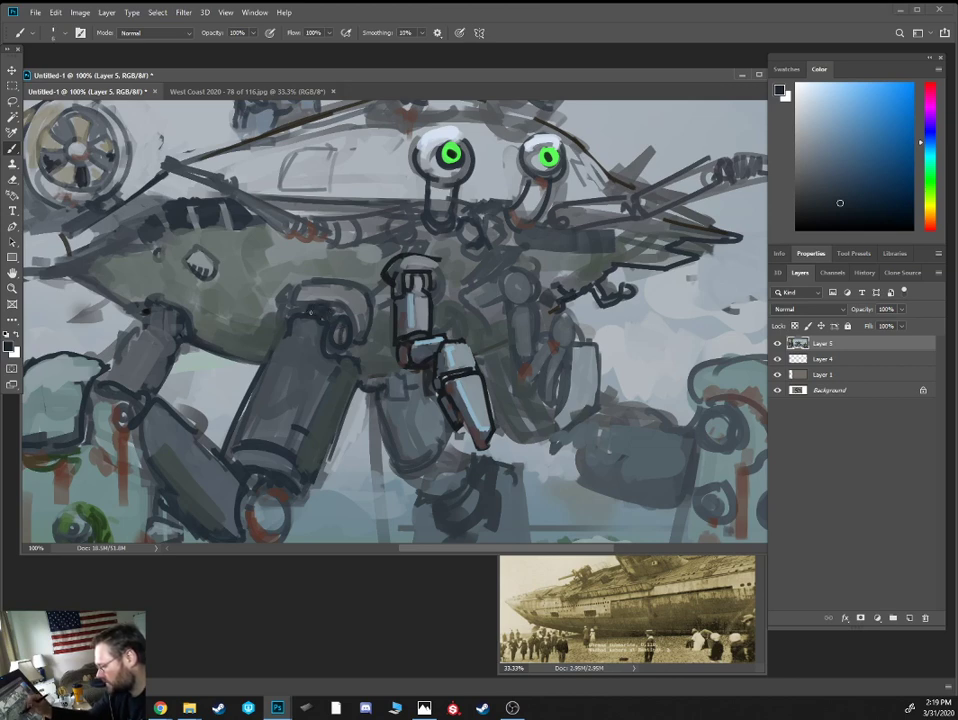
{"action": "mouse_move", "coordinate": [289, 298]}
{"action": "left_mouse_down"}
{"action": "mouse_move", "coordinate": [328, 291]}
{"action": "mouse_move", "coordinate": [289, 278]}
{"action": "mouse_move", "coordinate": [348, 273]}
{"action": "left_mouse_up"}
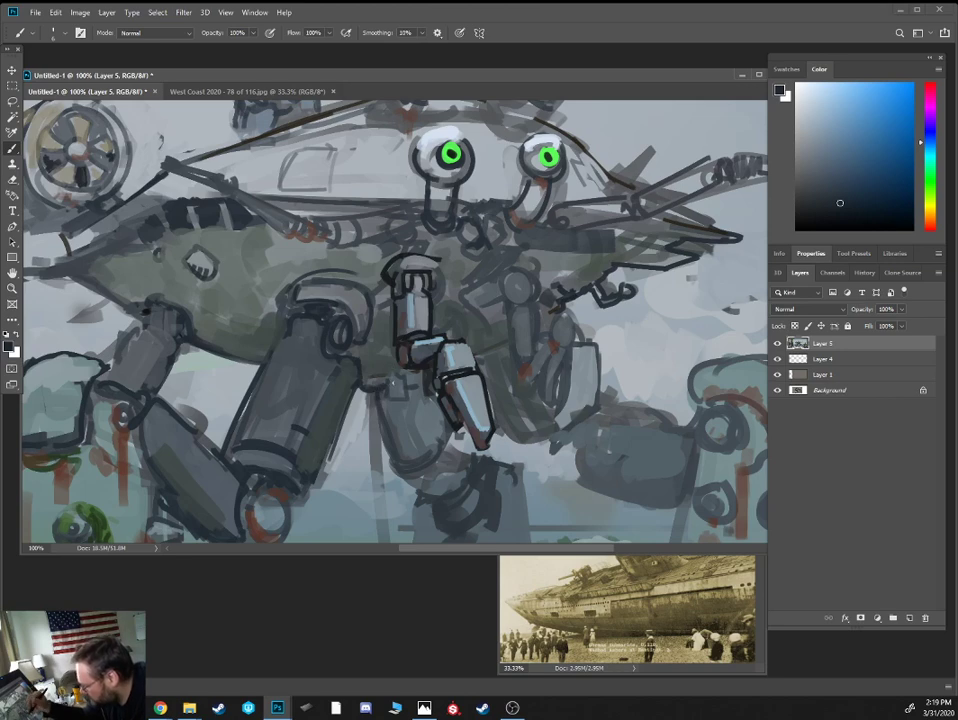
Draw dark panel lines on the leg segment behind the claw arm and finish the shoulder housing's contour
{"action": "mouse_move", "coordinate": [407, 386]}
{"action": "left_mouse_down"}
{"action": "mouse_move", "coordinate": [411, 406]}
{"action": "mouse_move", "coordinate": [390, 402]}
{"action": "mouse_move", "coordinate": [408, 404]}
{"action": "mouse_move", "coordinate": [379, 425]}
{"action": "mouse_move", "coordinate": [396, 459]}
{"action": "mouse_move", "coordinate": [434, 449]}
{"action": "mouse_move", "coordinate": [413, 387]}
{"action": "left_mouse_up"}
{"action": "mouse_move", "coordinate": [421, 461]}
{"action": "left_mouse_down"}
{"action": "mouse_move", "coordinate": [442, 443]}
{"action": "mouse_move", "coordinate": [412, 387]}
{"action": "left_mouse_up"}
{"action": "left_click_drag", "start_coordinate": [300, 291], "coordinate": [316, 283]}
{"action": "left_click", "coordinate": [268, 302], "text": "alt"}
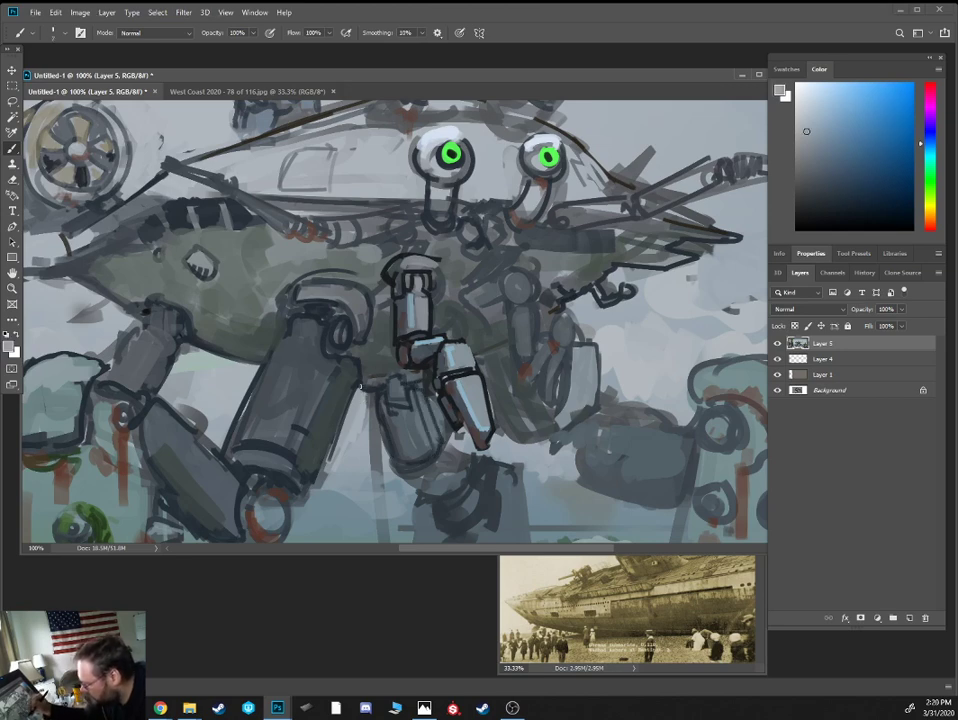
Clean up the hull's rear lower edge and the area beneath its pointed tail with sampled background greys
{"action": "left_click", "coordinate": [214, 391], "text": "alt"}
{"action": "left_click", "coordinate": [229, 371], "text": "alt"}
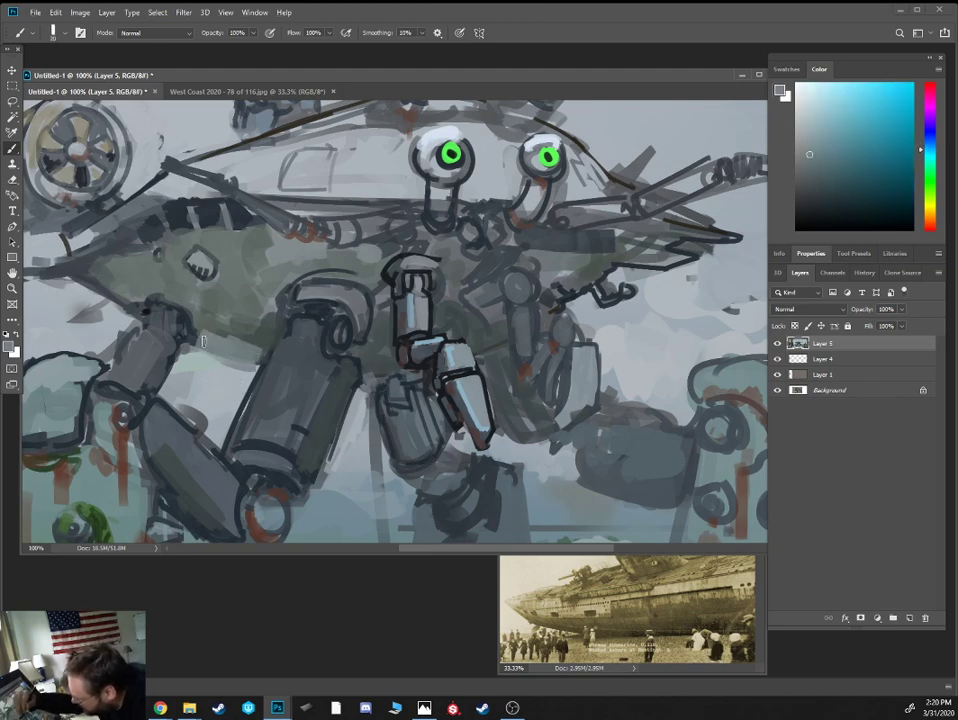
{"action": "left_click_drag", "start_coordinate": [257, 360], "coordinate": [276, 350]}
{"action": "mouse_move", "coordinate": [190, 341]}
{"action": "left_mouse_down"}
{"action": "mouse_move", "coordinate": [216, 330]}
{"action": "mouse_move", "coordinate": [270, 342]}
{"action": "left_mouse_up"}
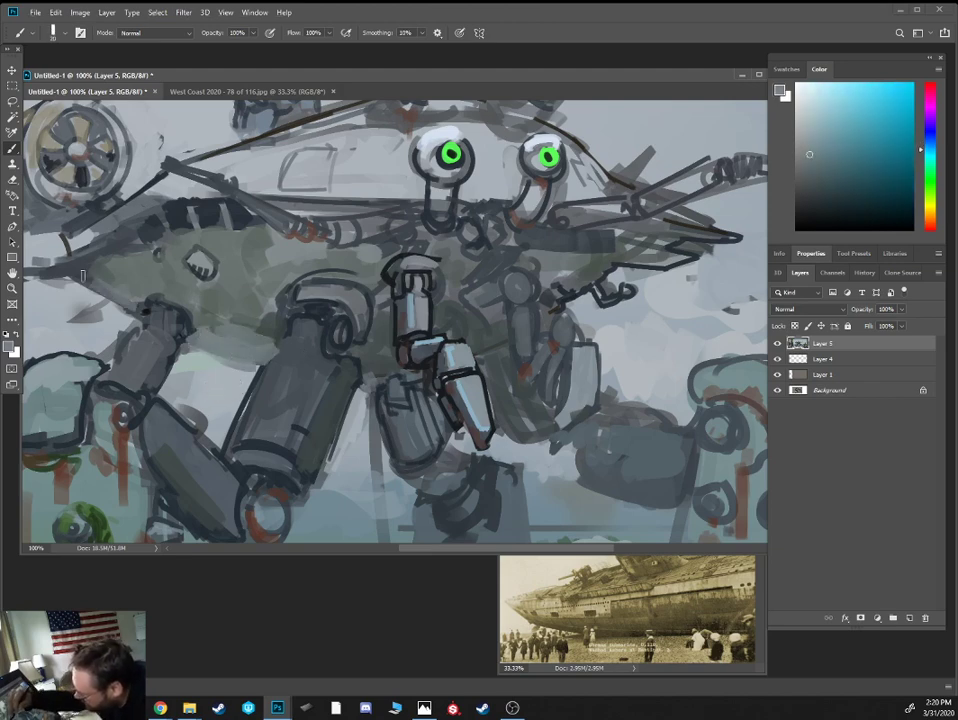
{"action": "left_click", "coordinate": [68, 305], "text": "alt"}
{"action": "left_click_drag", "start_coordinate": [68, 304], "coordinate": [112, 302]}
Darken the seam beneath the upper hull and the adjoining coiled pipe with near-black blue strokes
{"action": "left_click", "coordinate": [224, 218], "text": "alt"}
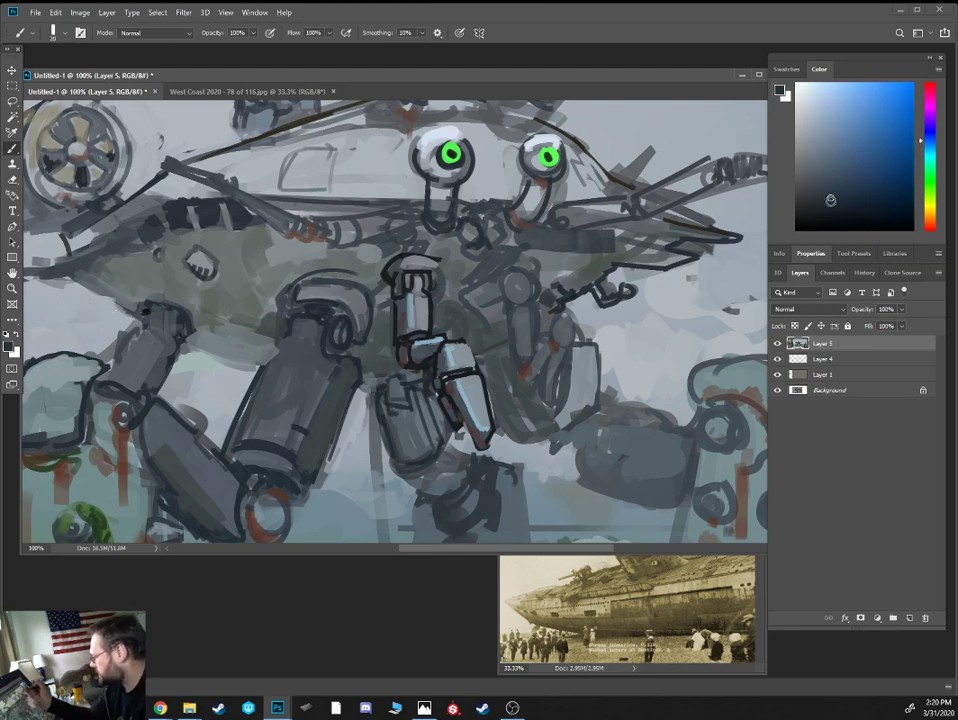
{"action": "left_click", "coordinate": [424, 178], "text": "alt"}
{"action": "key", "text": "bracketleft"}
{"action": "key", "text": "bracketleft"}
{"action": "key", "text": "bracketleft"}
{"action": "key", "text": "bracketleft"}
{"action": "mouse_move", "coordinate": [272, 201]}
{"action": "left_mouse_down"}
{"action": "mouse_move", "coordinate": [367, 207]}
{"action": "mouse_move", "coordinate": [315, 240]}
{"action": "left_mouse_up"}
{"action": "left_click_drag", "start_coordinate": [311, 205], "coordinate": [339, 206]}
{"action": "key", "text": "bracketright"}
{"action": "key", "text": "bracketright"}
{"action": "left_click_drag", "start_coordinate": [276, 199], "coordinate": [333, 205]}
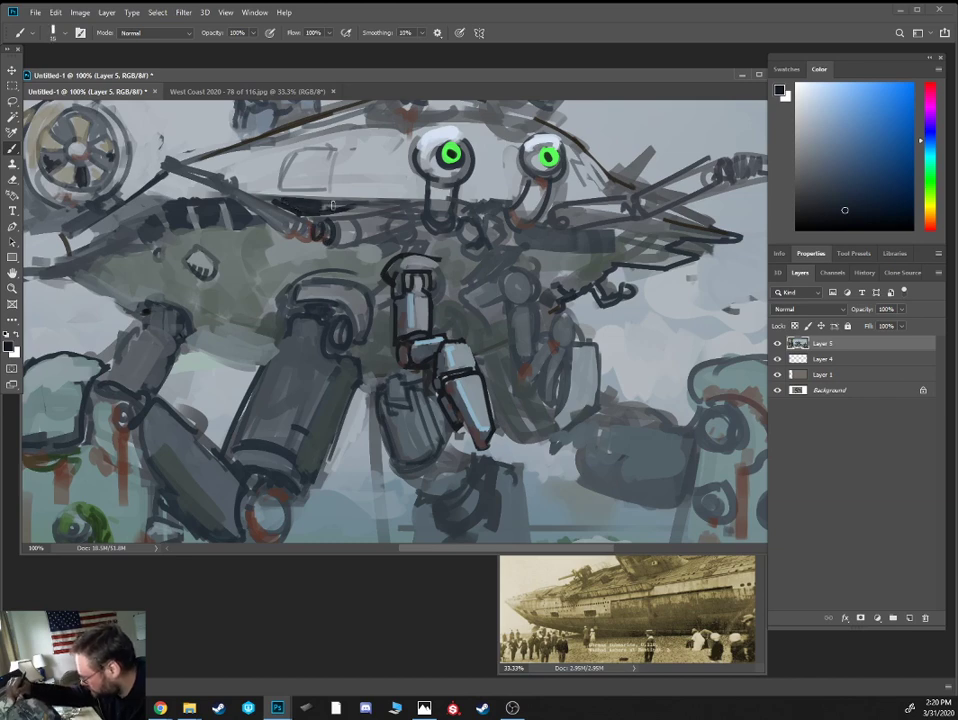
Shade both eye stalks with sampled light grey and dark blue-grey strokes to give them a rounded form
{"action": "left_click", "coordinate": [330, 160], "text": "alt"}
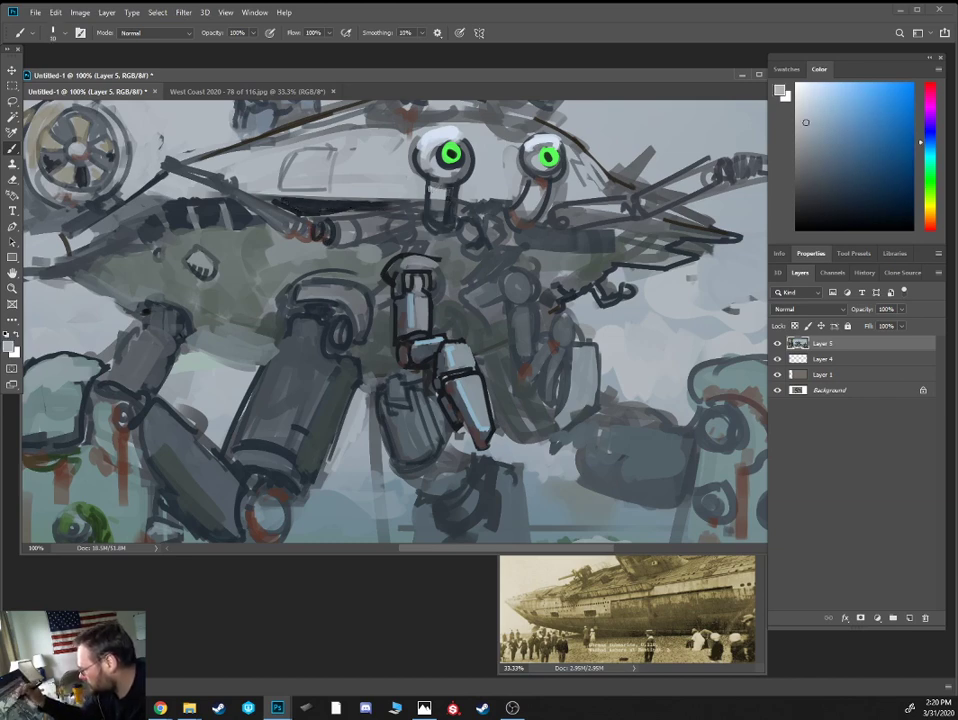
{"action": "mouse_move", "coordinate": [431, 184]}
{"action": "left_mouse_down"}
{"action": "mouse_move", "coordinate": [430, 221]}
{"action": "mouse_move", "coordinate": [440, 220]}
{"action": "left_mouse_up"}
{"action": "left_click", "coordinate": [455, 207], "text": "alt"}
{"action": "key", "text": "bracketright"}
{"action": "left_click_drag", "start_coordinate": [441, 185], "coordinate": [445, 225]}
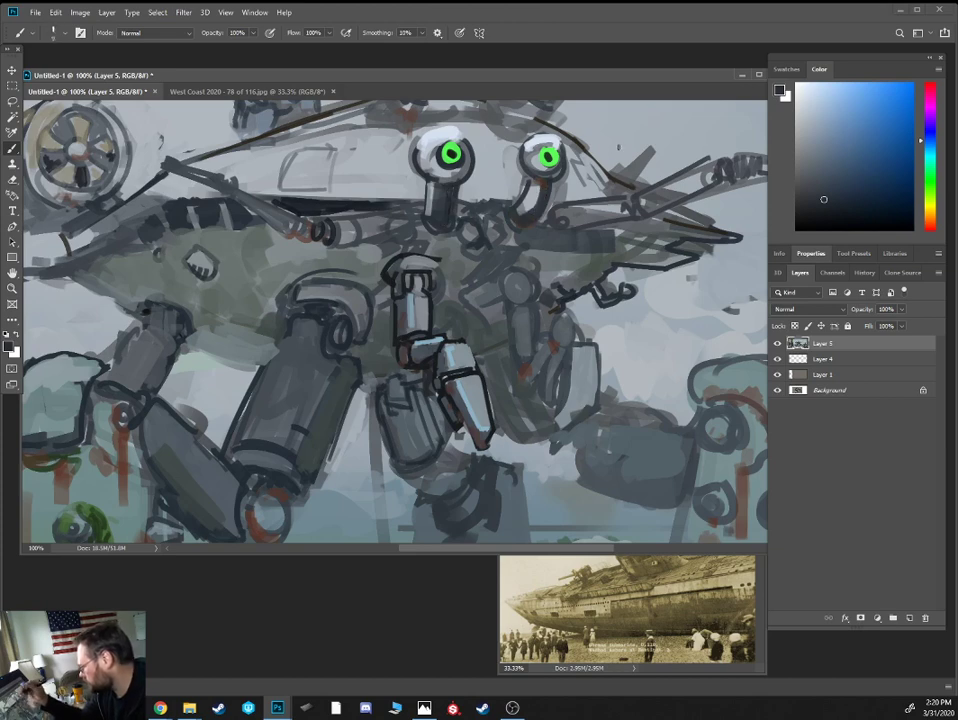
Paint a near-black hexagonal mouth port between and below the eye stalks, with light grey highlights inside it
{"action": "left_click", "coordinate": [741, 236], "text": "alt"}
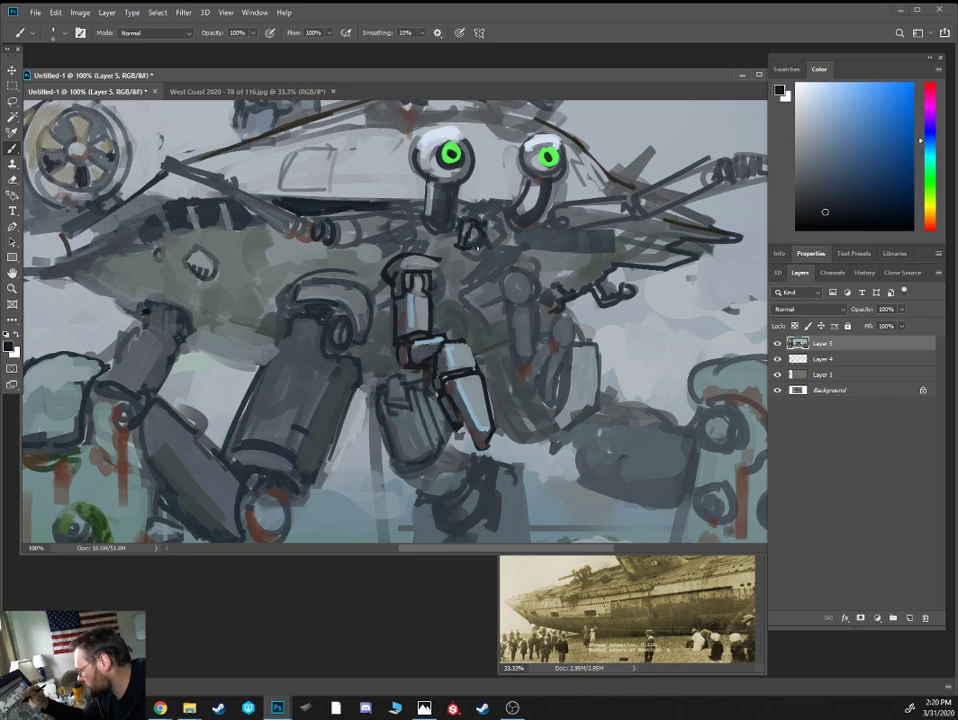
{"action": "mouse_move", "coordinate": [477, 247]}
{"action": "left_mouse_down"}
{"action": "mouse_move", "coordinate": [494, 224]}
{"action": "mouse_move", "coordinate": [502, 249]}
{"action": "mouse_move", "coordinate": [497, 225]}
{"action": "left_mouse_up"}
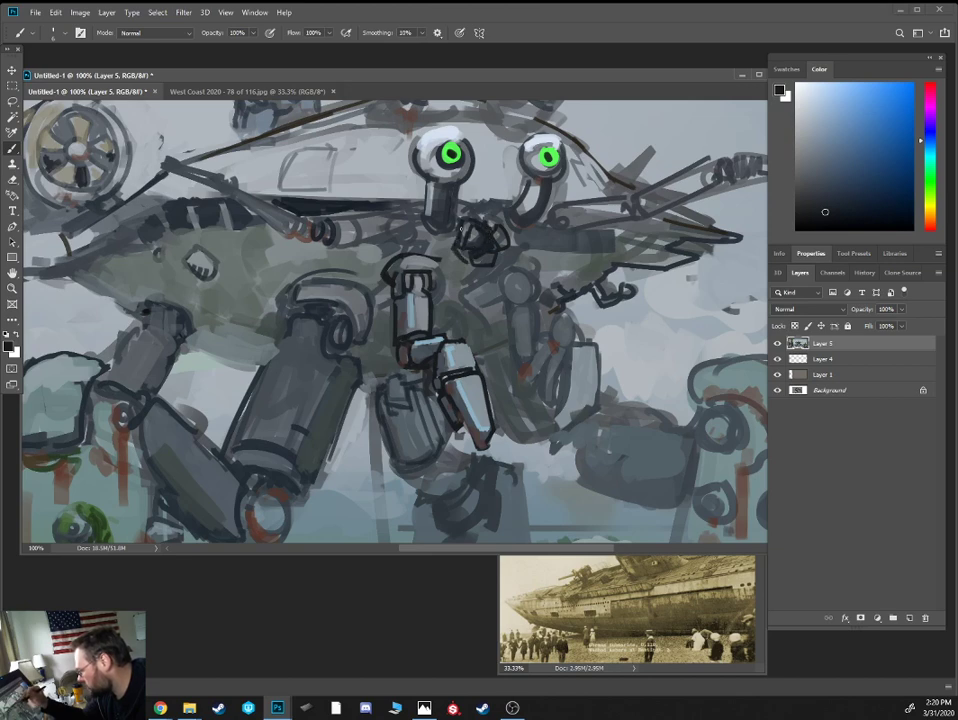
{"action": "left_click", "coordinate": [366, 180], "text": "alt"}
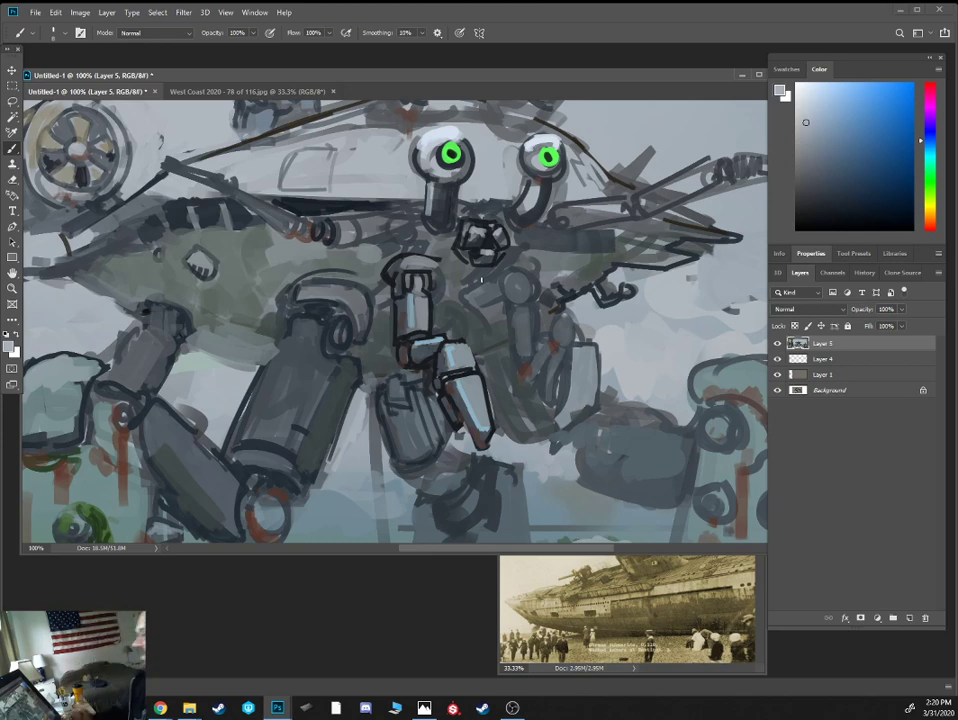
{"action": "left_click", "coordinate": [449, 180], "text": "alt"}
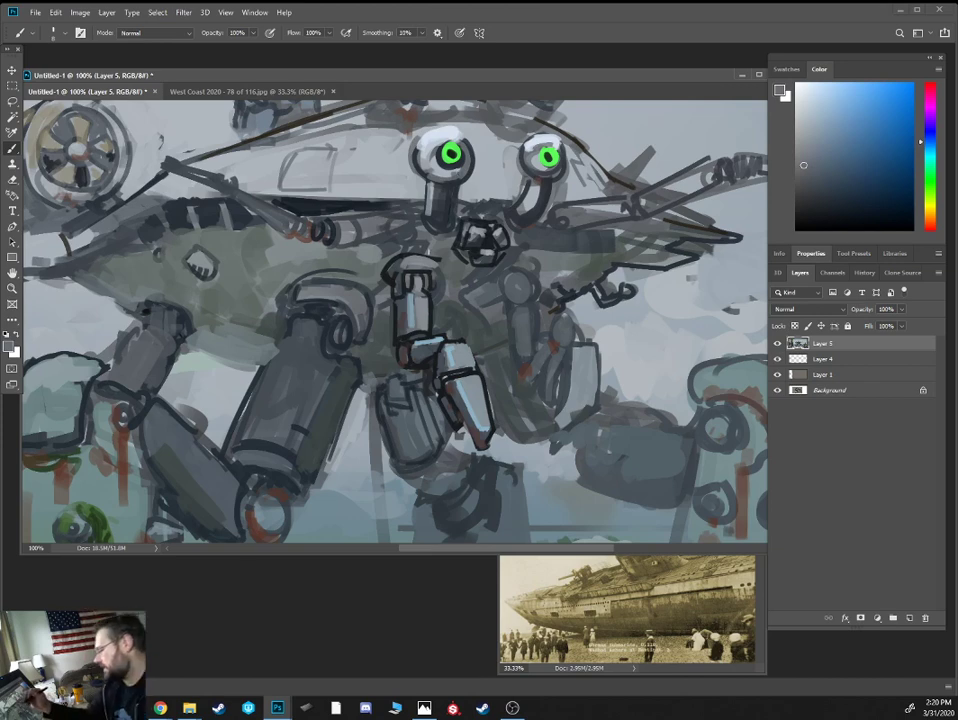
Outline the near manipulator arm's cylindrical upper segment and rounded shoulder end in near-black, and redraw the central claw arm's cap
{"action": "left_click", "coordinate": [325, 195], "text": "alt"}
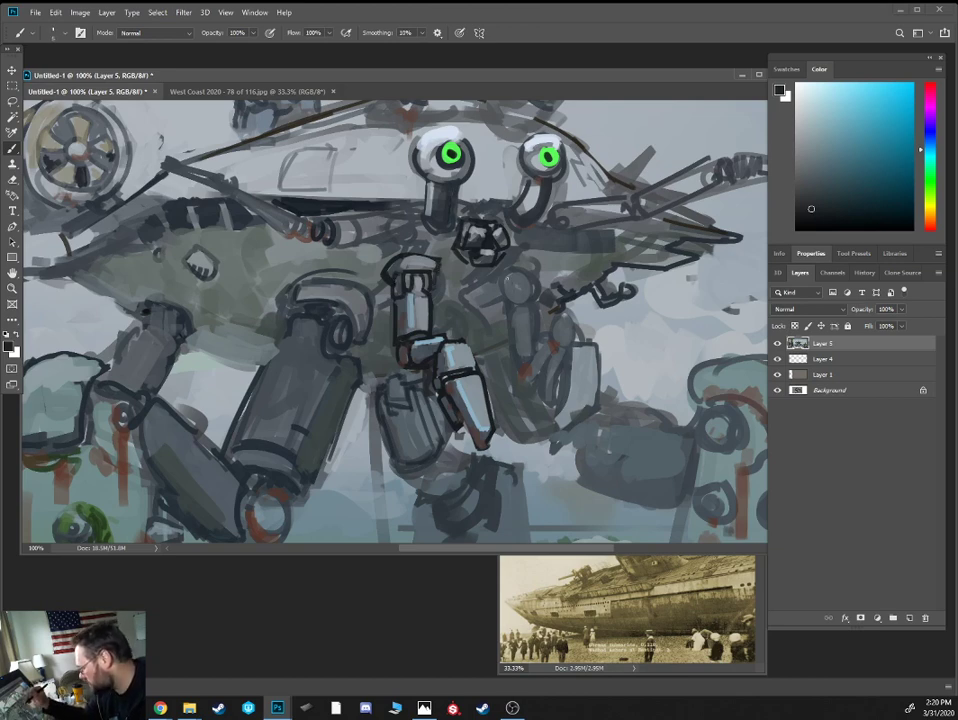
{"action": "mouse_move", "coordinate": [438, 262]}
{"action": "left_mouse_down"}
{"action": "mouse_move", "coordinate": [385, 258]}
{"action": "mouse_move", "coordinate": [380, 272]}
{"action": "mouse_move", "coordinate": [425, 253]}
{"action": "left_mouse_up"}
{"action": "mouse_move", "coordinate": [237, 182]}
{"action": "left_mouse_down"}
{"action": "mouse_move", "coordinate": [281, 184]}
{"action": "mouse_move", "coordinate": [260, 166]}
{"action": "mouse_move", "coordinate": [302, 160]}
{"action": "left_mouse_up"}
{"action": "left_click_drag", "start_coordinate": [403, 213], "coordinate": [400, 238]}
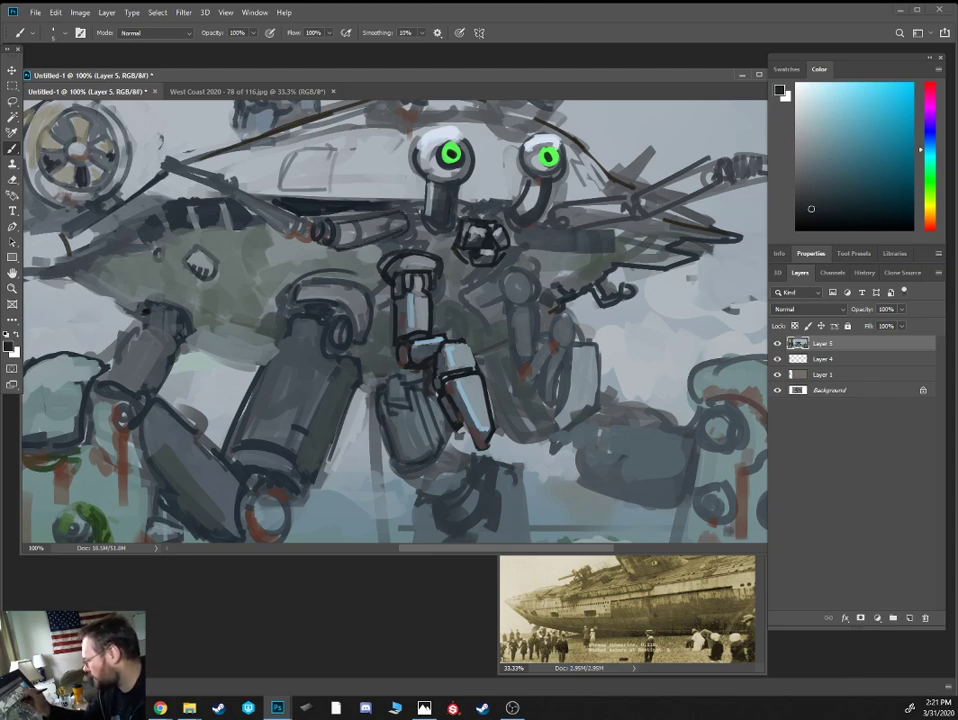
{"action": "left_click", "coordinate": [815, 213]}
{"action": "left_click_drag", "start_coordinate": [340, 247], "coordinate": [409, 231]}
{"action": "mouse_move", "coordinate": [400, 210]}
{"action": "left_mouse_down"}
{"action": "mouse_move", "coordinate": [411, 219]}
{"action": "mouse_move", "coordinate": [386, 240]}
{"action": "left_mouse_up"}
{"action": "left_click_drag", "start_coordinate": [410, 168], "coordinate": [412, 186]}
Outline the far manipulator arm's segments with dark lines and clean up the hull beside its shoulder with sampled light grey
{"action": "left_click_drag", "start_coordinate": [556, 220], "coordinate": [629, 190]}
{"action": "left_click_drag", "start_coordinate": [558, 247], "coordinate": [723, 177]}
{"action": "left_click_drag", "start_coordinate": [648, 187], "coordinate": [714, 162]}
{"action": "left_click", "coordinate": [575, 207], "text": "alt"}
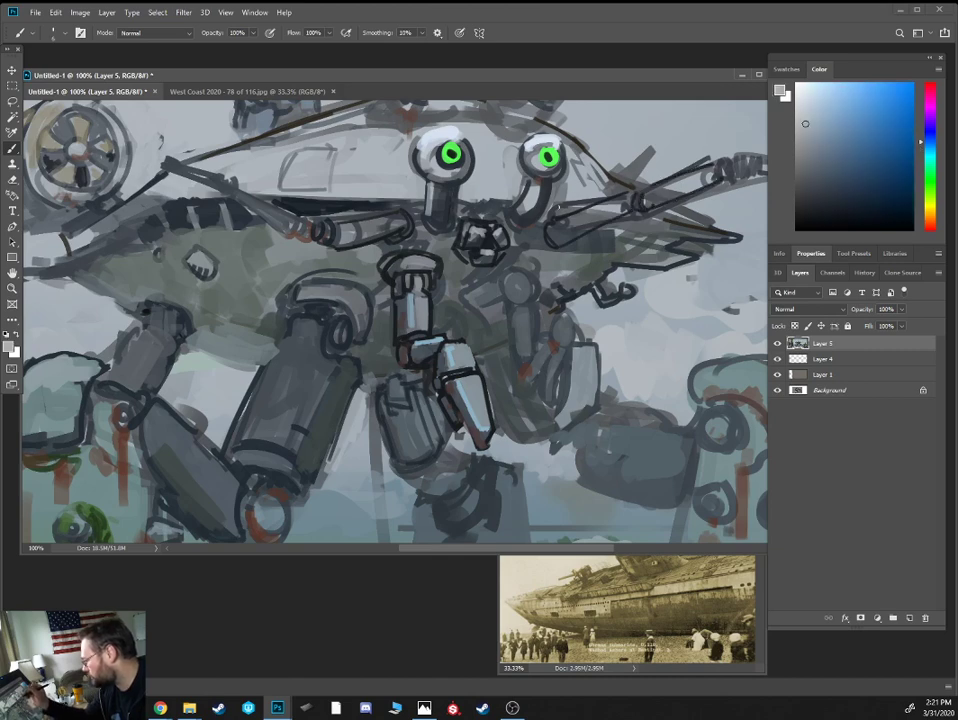
{"action": "mouse_move", "coordinate": [555, 208]}
{"action": "left_mouse_down"}
{"action": "mouse_move", "coordinate": [596, 198]}
{"action": "mouse_move", "coordinate": [554, 206]}
{"action": "mouse_move", "coordinate": [545, 243]}
{"action": "mouse_move", "coordinate": [536, 214]}
{"action": "left_mouse_up"}
Reinforce the rounded bases of both eye stalks with near-black contour strokes
{"action": "left_click", "coordinate": [551, 224], "text": "alt"}
{"action": "left_click", "coordinate": [538, 252], "text": "alt"}
{"action": "left_click_drag", "start_coordinate": [456, 218], "coordinate": [426, 216]}
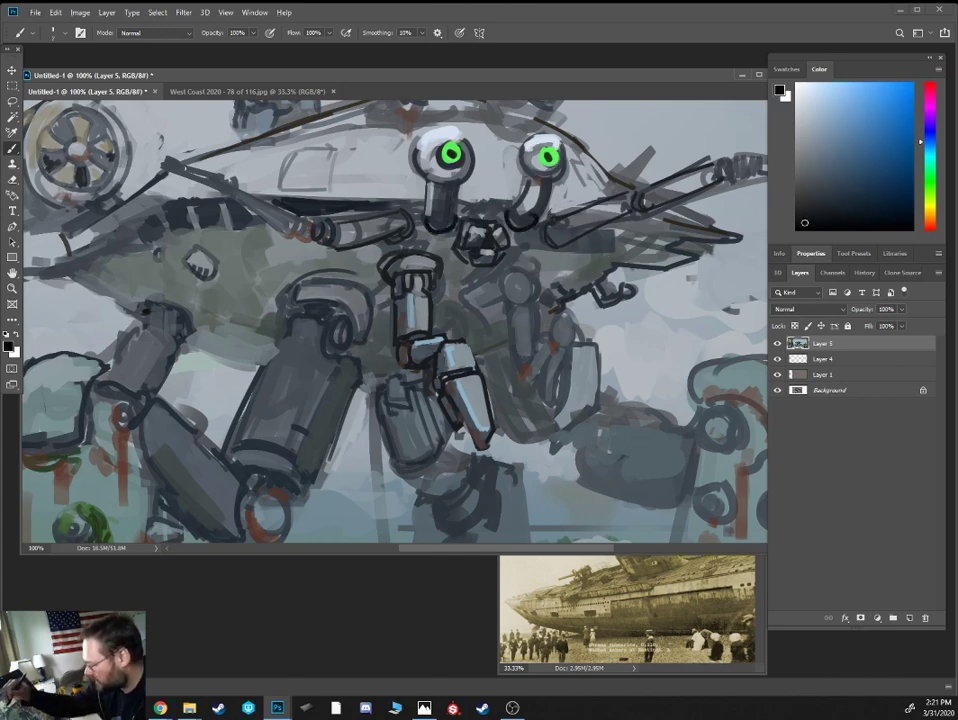
Draw the near arm's pincer tip and forearm edges in black and fill the forearm with mid-grey
{"action": "left_click_drag", "start_coordinate": [179, 171], "coordinate": [164, 165]}
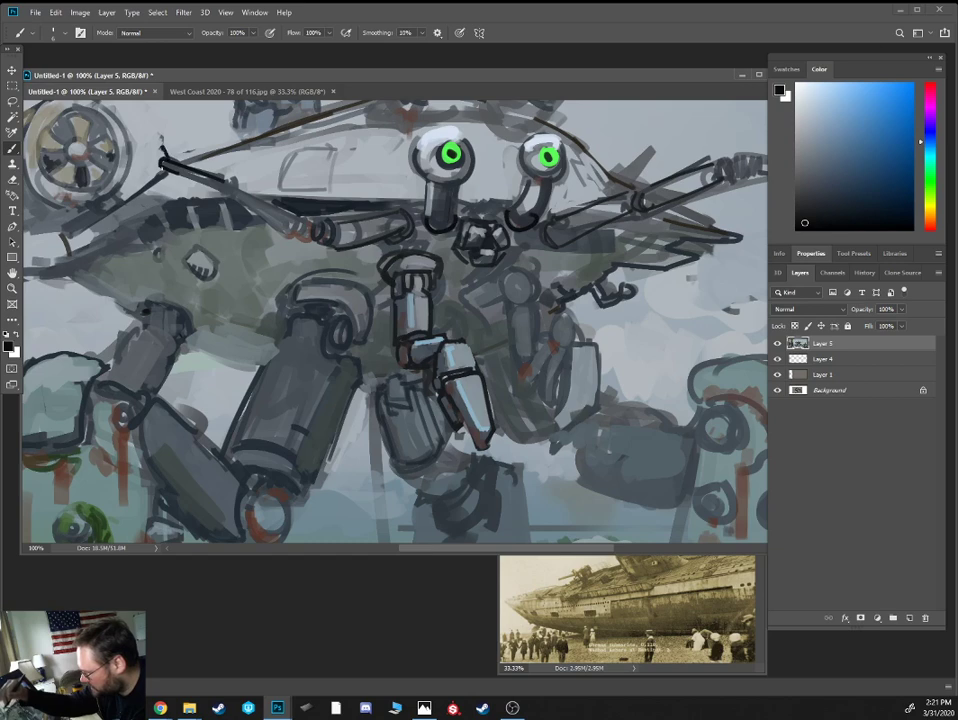
{"action": "left_click", "coordinate": [135, 135], "text": "alt"}
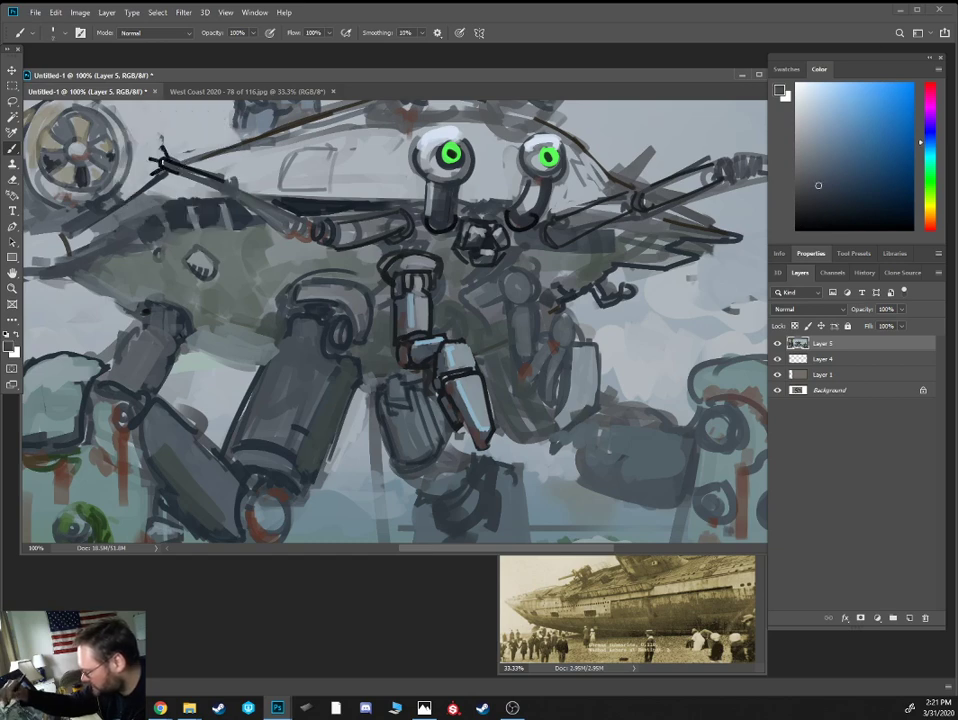
{"action": "left_click", "coordinate": [610, 122], "text": "alt"}
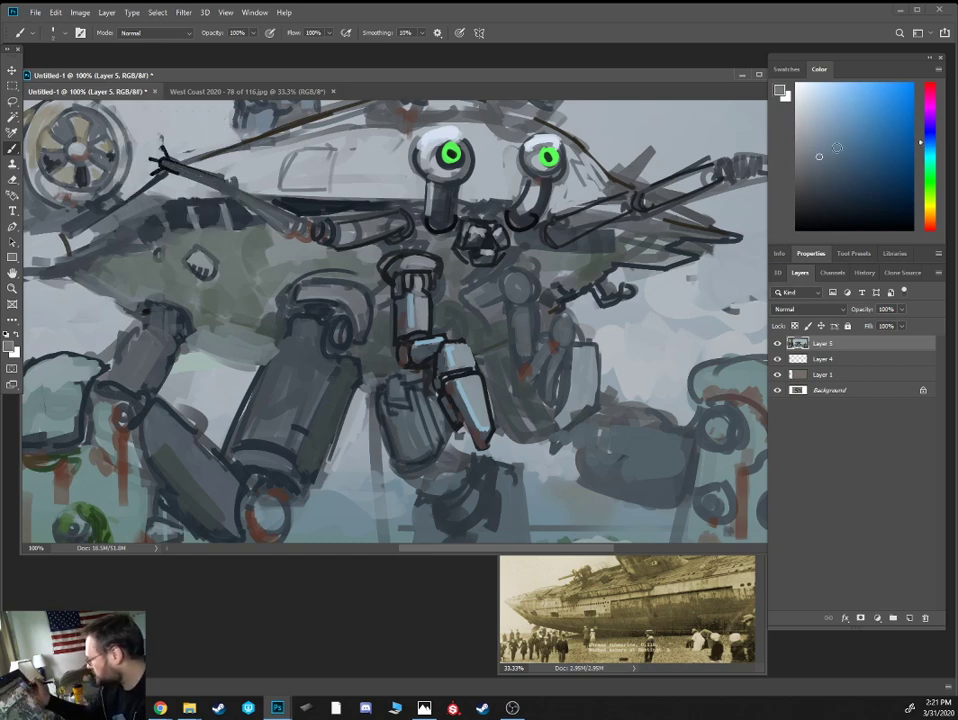
{"action": "mouse_move", "coordinate": [165, 162]}
{"action": "left_mouse_down"}
{"action": "mouse_move", "coordinate": [233, 184]}
{"action": "mouse_move", "coordinate": [297, 225]}
{"action": "left_mouse_up"}
{"action": "left_click", "coordinate": [224, 176], "text": "alt"}
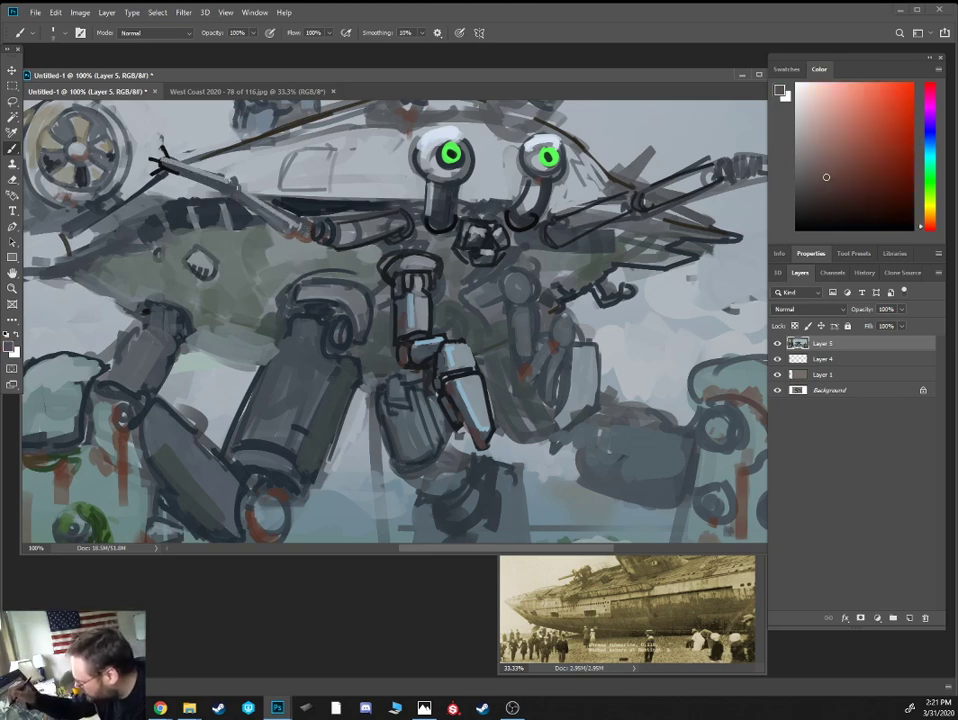
Define the near arm's wrist and elbow joints with dark reddish-brown strokes
{"action": "left_click", "coordinate": [226, 190], "text": "alt"}
{"action": "mouse_move", "coordinate": [228, 178]}
{"action": "left_mouse_down"}
{"action": "mouse_move", "coordinate": [221, 189]}
{"action": "mouse_move", "coordinate": [239, 190]}
{"action": "mouse_move", "coordinate": [224, 195]}
{"action": "left_mouse_up"}
{"action": "mouse_move", "coordinate": [299, 217]}
{"action": "left_mouse_down"}
{"action": "mouse_move", "coordinate": [288, 235]}
{"action": "mouse_move", "coordinate": [298, 238]}
{"action": "left_mouse_up"}
{"action": "left_click_drag", "start_coordinate": [299, 225], "coordinate": [311, 239]}
{"action": "left_click_drag", "start_coordinate": [307, 241], "coordinate": [282, 233]}
{"action": "key", "text": "ctrl+minus"}
{"action": "key", "text": "ctrl+minus"}
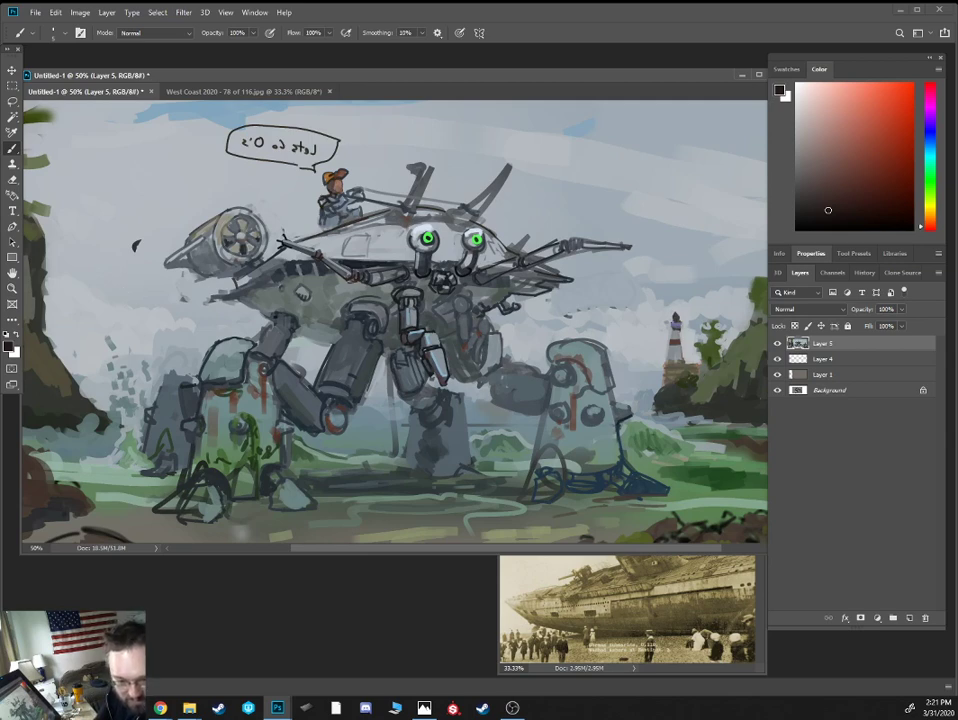
Outline the rounded shoulder joint of the far front leg below the mouth port with dark blue-grey lines
{"action": "key", "text": "alt+Tab"}
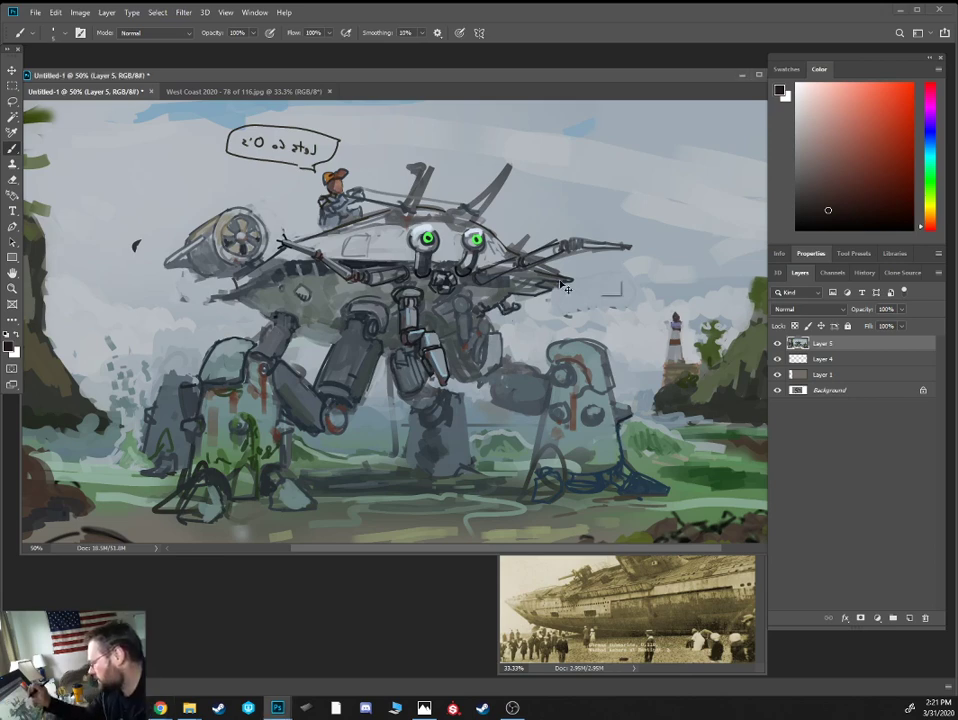
{"action": "scroll", "coordinate": [593, 290], "scroll_direction": "up", "scroll_amount": 2}
{"action": "left_click", "coordinate": [617, 276], "text": "alt"}
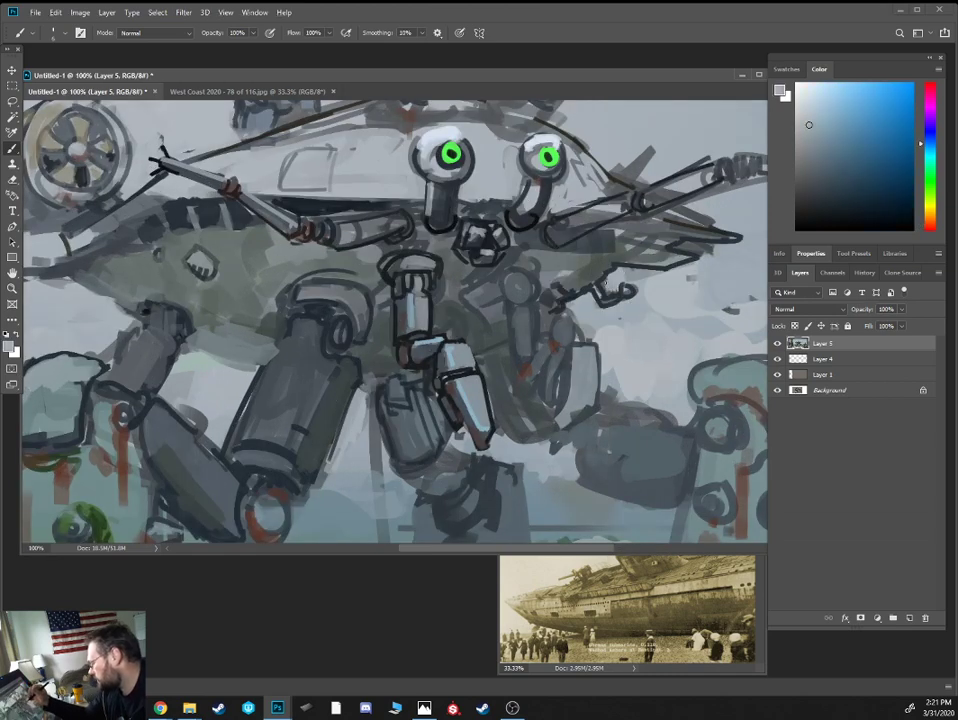
{"action": "left_click", "coordinate": [433, 222], "text": "alt"}
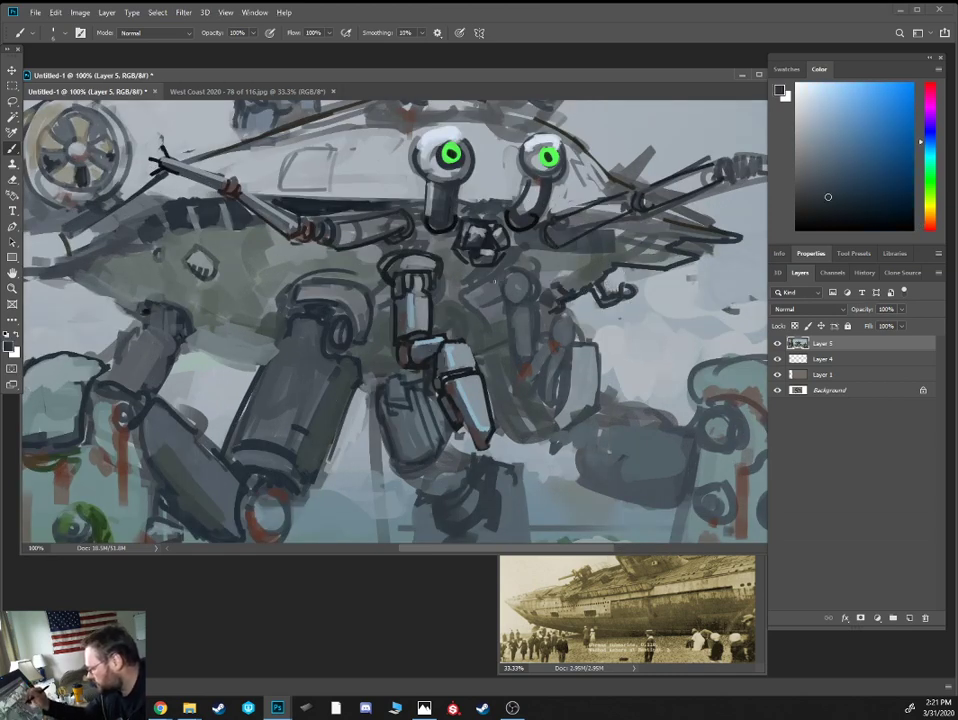
{"action": "left_click", "coordinate": [371, 191], "text": "alt"}
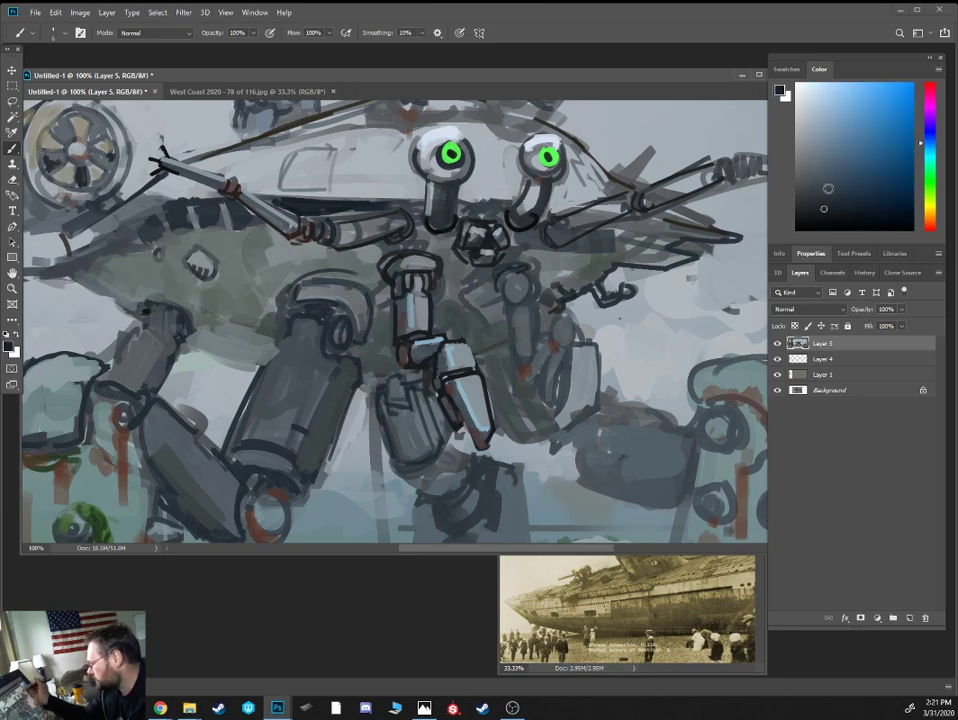
{"action": "left_click", "coordinate": [828, 210]}
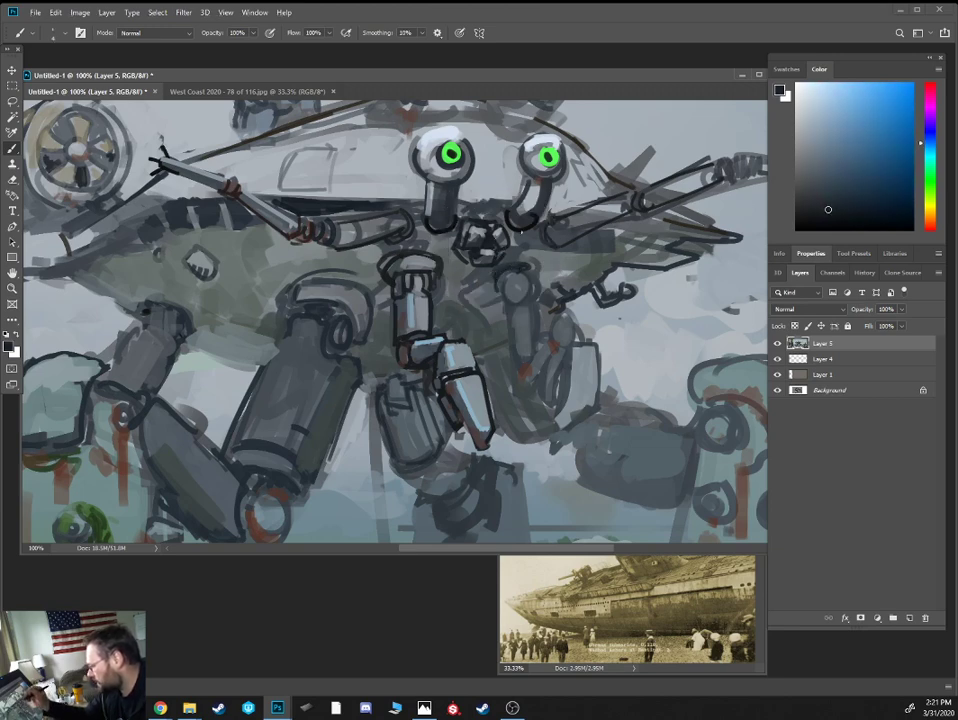
{"action": "left_click", "coordinate": [521, 228], "text": "alt"}
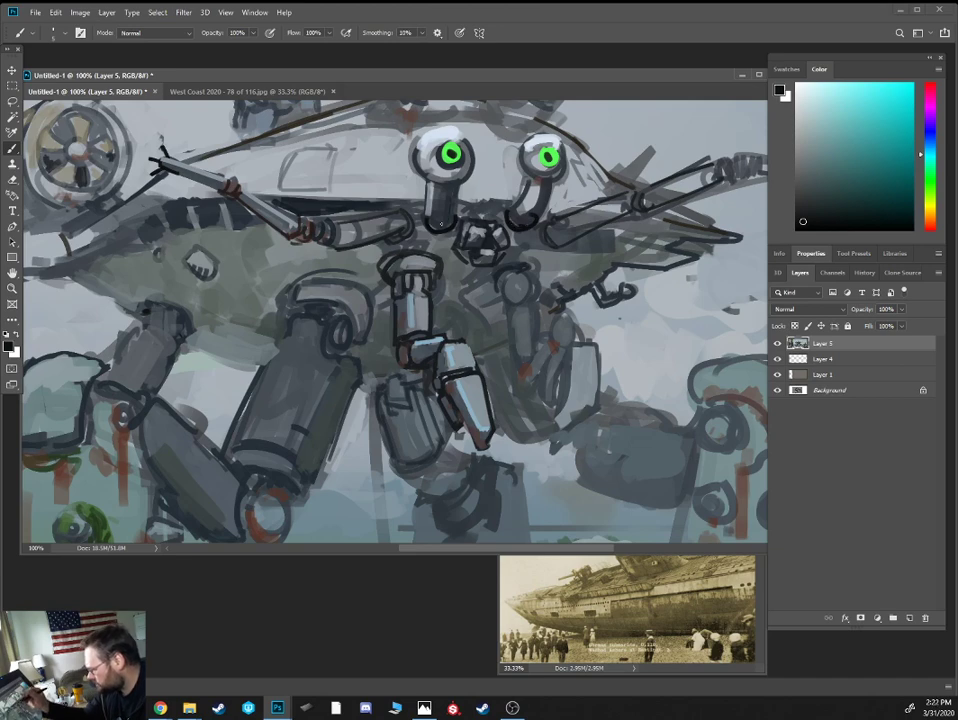
Paint a near-black recess above the mouth port between the eye stalks and edge it with sampled mid-grey
{"action": "left_click_drag", "start_coordinate": [464, 206], "coordinate": [504, 205]}
{"action": "left_click", "coordinate": [491, 214], "text": "alt"}
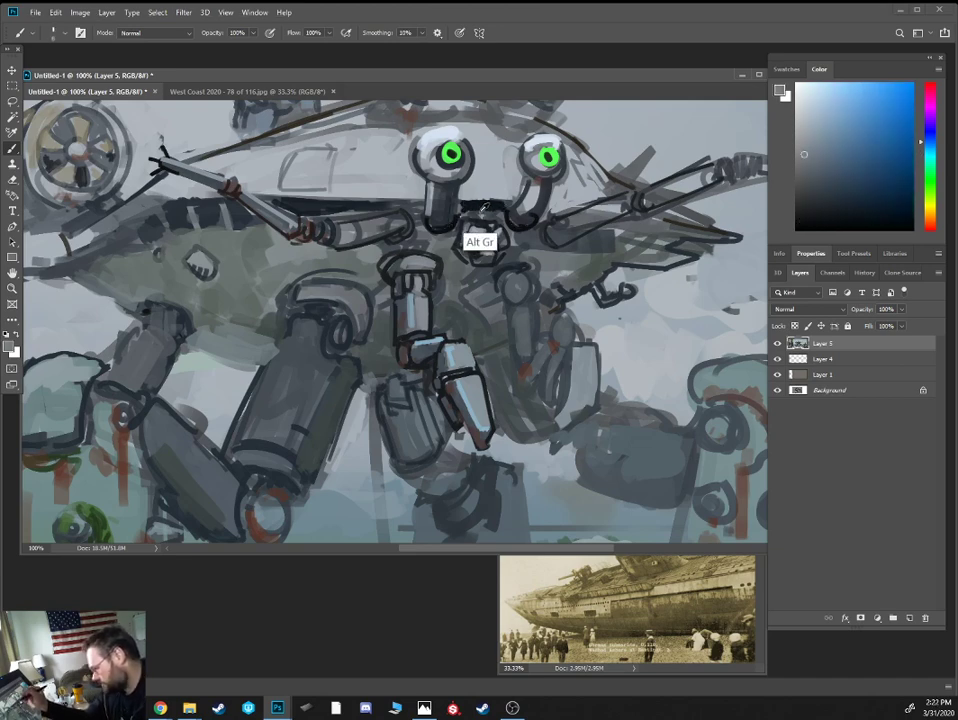
{"action": "left_click", "coordinate": [464, 215], "text": "alt"}
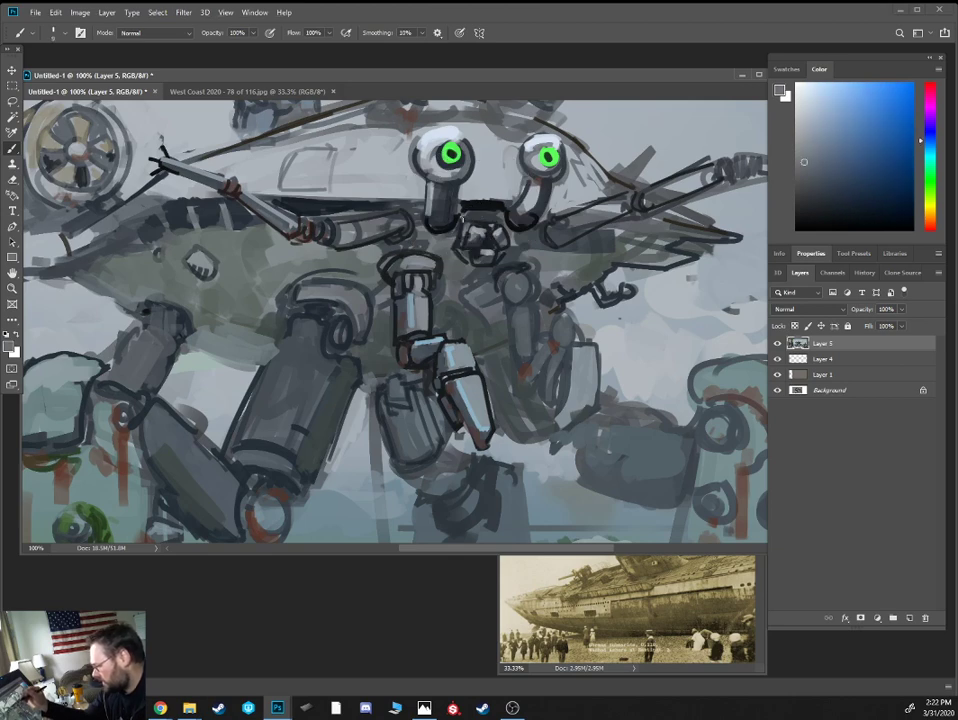
{"action": "mouse_move", "coordinate": [465, 215]}
{"action": "left_mouse_down"}
{"action": "mouse_move", "coordinate": [497, 211]}
{"action": "mouse_move", "coordinate": [463, 214]}
{"action": "mouse_move", "coordinate": [464, 186]}
{"action": "left_mouse_up"}
{"action": "left_click", "coordinate": [472, 217], "text": "alt"}
{"action": "left_click", "coordinate": [461, 214], "text": "alt"}
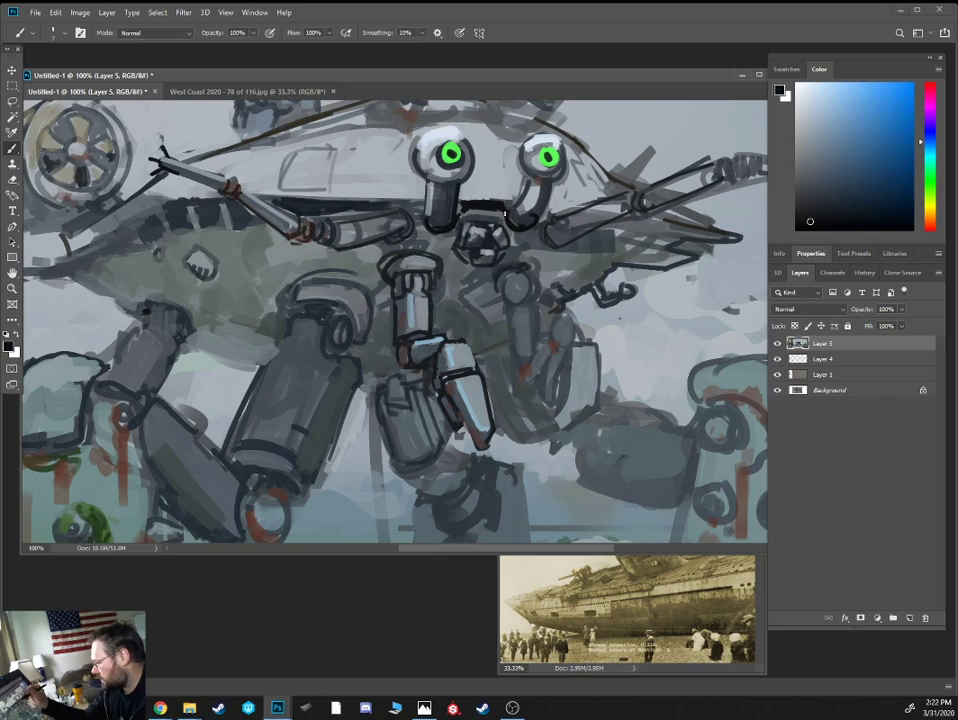
Strengthen the far eye stalk's curved outline in black and add a light grey highlight along the stalk
{"action": "mouse_move", "coordinate": [511, 214]}
{"action": "left_mouse_down"}
{"action": "mouse_move", "coordinate": [534, 173]}
{"action": "mouse_move", "coordinate": [556, 178]}
{"action": "mouse_move", "coordinate": [536, 232]}
{"action": "left_mouse_up"}
{"action": "left_click", "coordinate": [525, 221], "text": "alt"}
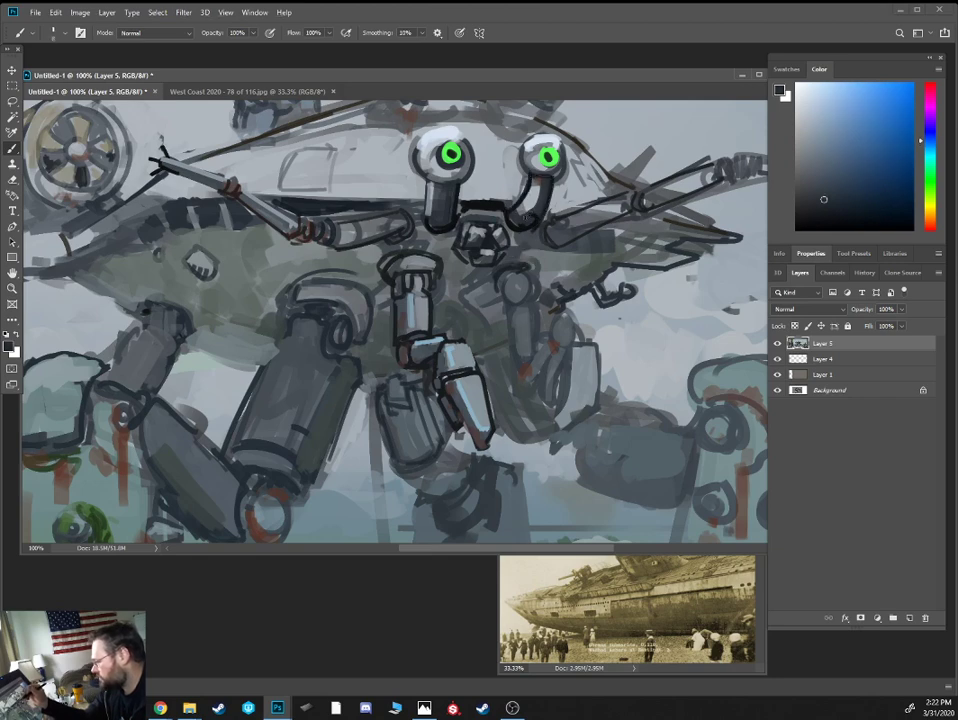
{"action": "left_click", "coordinate": [395, 151], "text": "alt"}
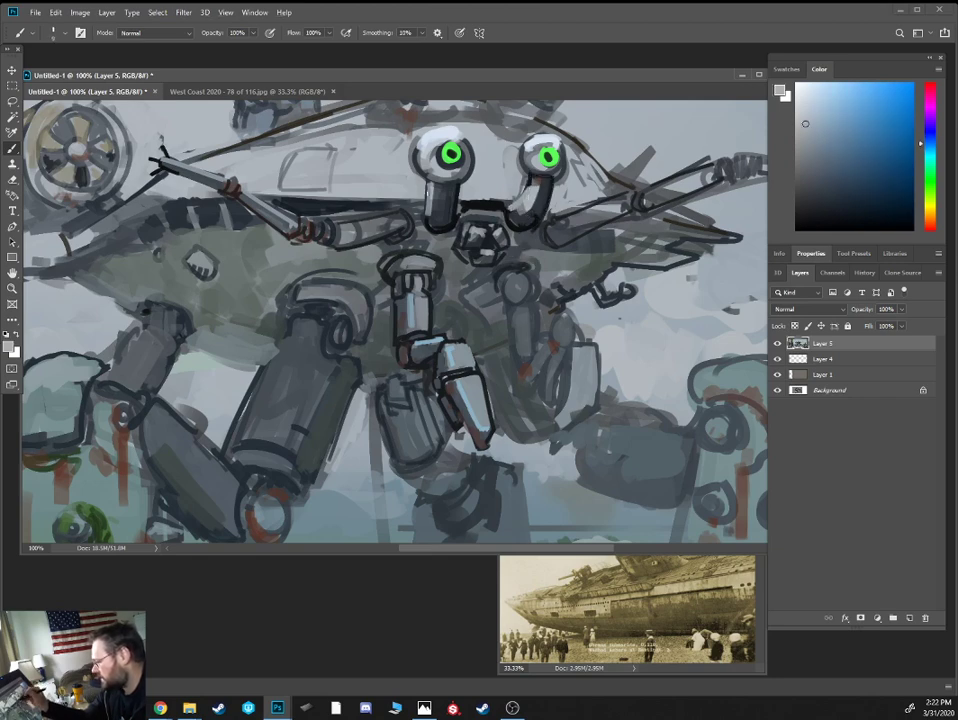
{"action": "left_click_drag", "start_coordinate": [321, 141], "coordinate": [319, 160]}
Extend the dark seam beneath the upper hull to the near eye stalk and refine the area beside it with mid-grey
{"action": "left_click", "coordinate": [405, 222], "text": "alt"}
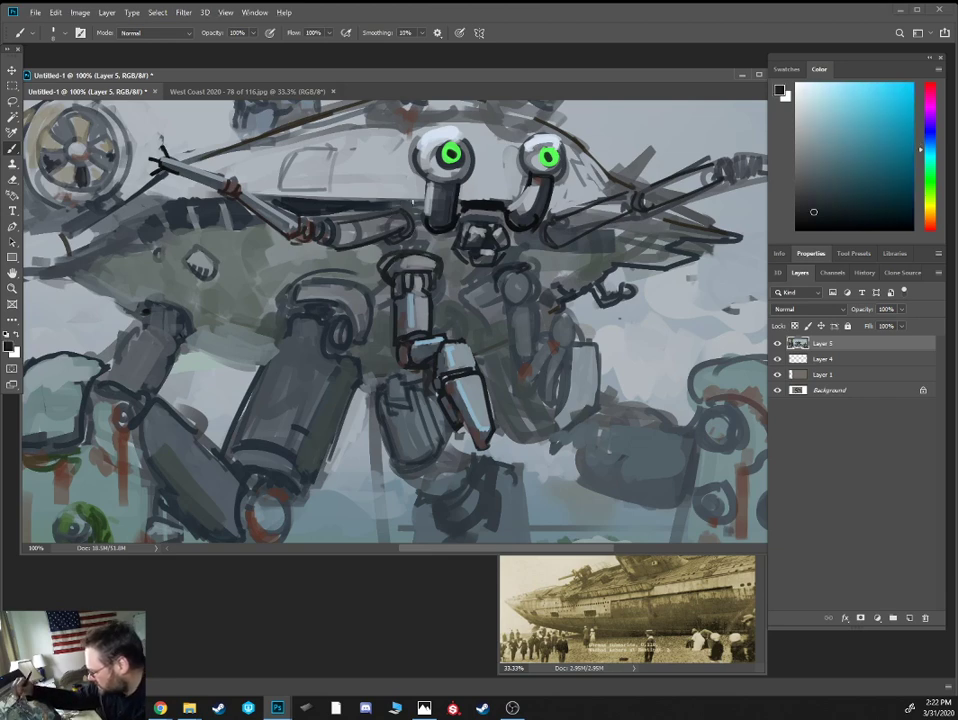
{"action": "left_click", "coordinate": [421, 209], "text": "alt"}
{"action": "left_click", "coordinate": [420, 211], "text": "alt"}
{"action": "mouse_move", "coordinate": [415, 226]}
{"action": "left_mouse_down"}
{"action": "mouse_move", "coordinate": [391, 207]}
{"action": "mouse_move", "coordinate": [420, 219]}
{"action": "left_mouse_up"}
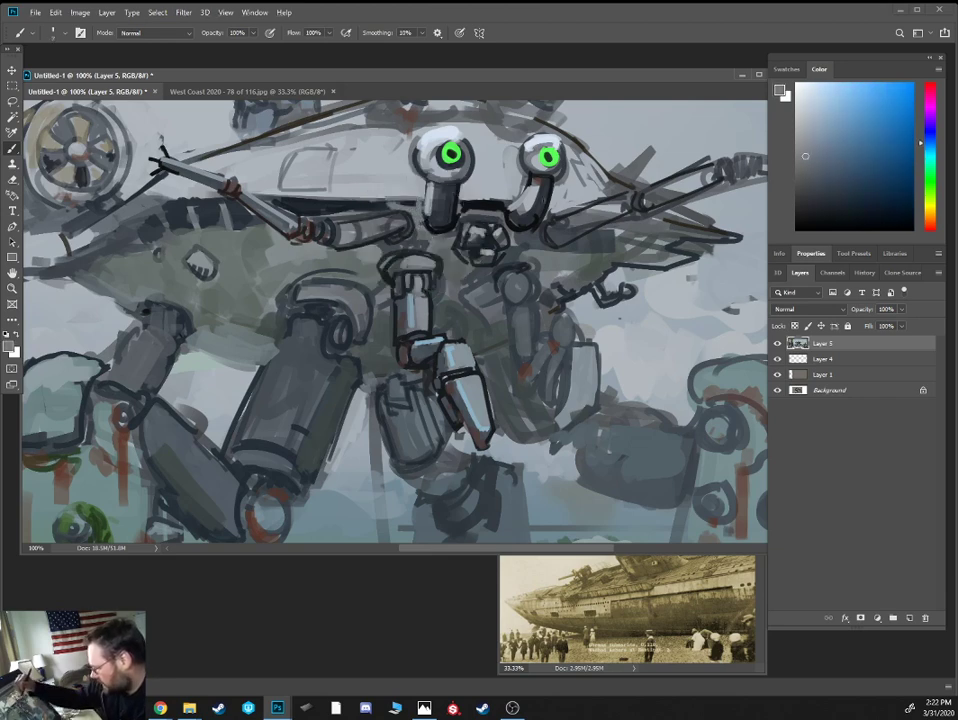
{"action": "left_click", "coordinate": [412, 203], "text": "alt"}
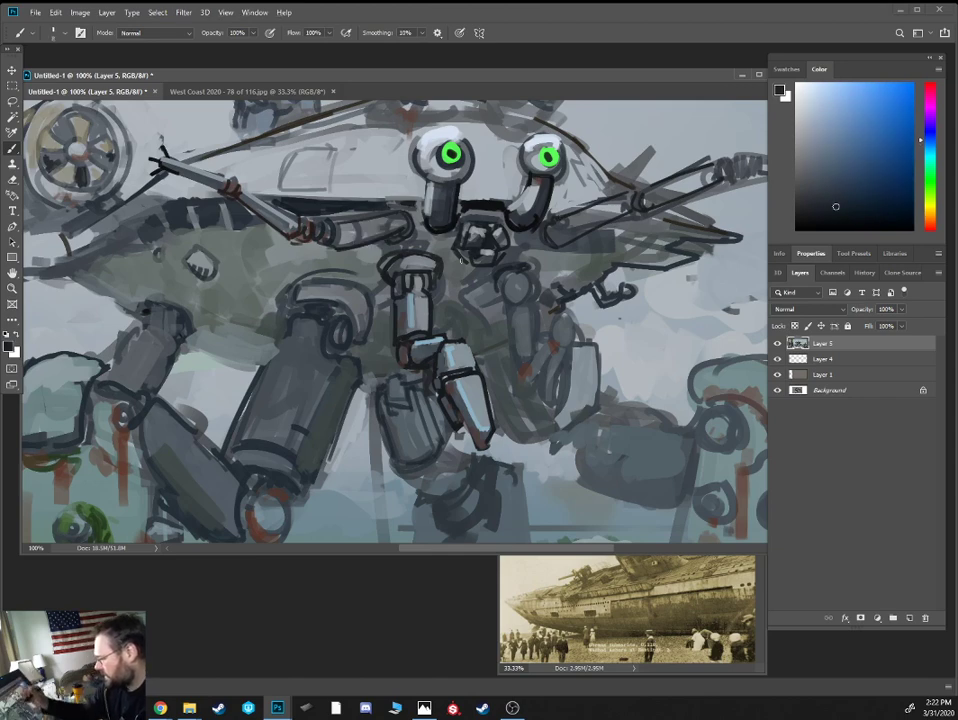
Trim the dark hull seam behind the near arm with sampled greenish-grey strokes, using a smaller brush for the narrow gaps
{"action": "left_click", "coordinate": [262, 200], "text": "alt"}
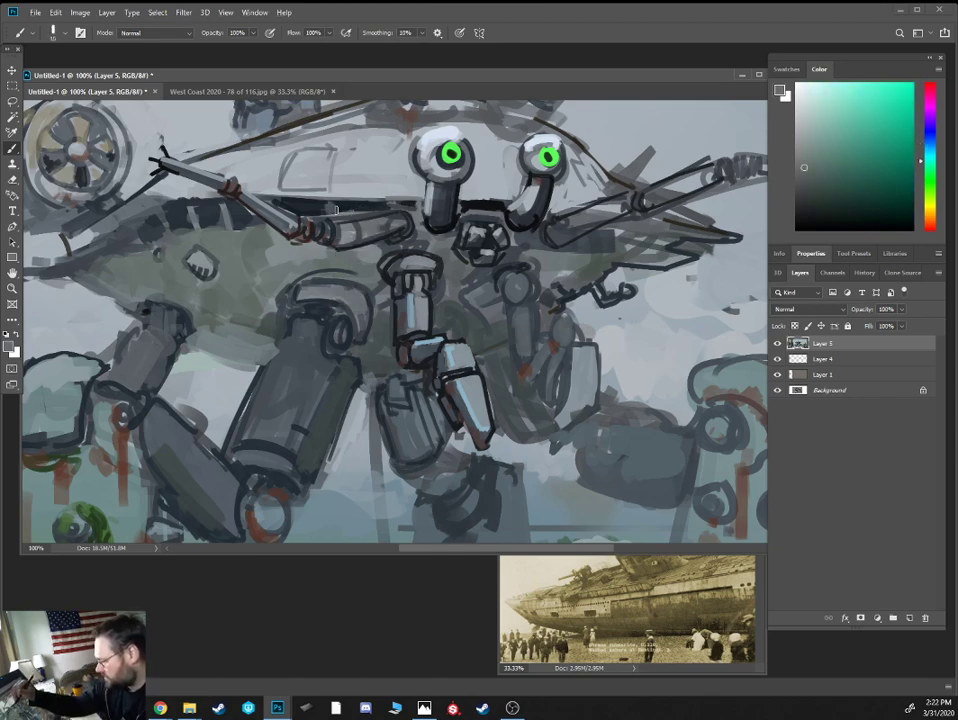
{"action": "mouse_move", "coordinate": [337, 210]}
{"action": "left_mouse_down"}
{"action": "mouse_move", "coordinate": [372, 209]}
{"action": "mouse_move", "coordinate": [324, 205]}
{"action": "left_mouse_up"}
{"action": "key", "text": "bracketleft"}
{"action": "key", "text": "bracketleft"}
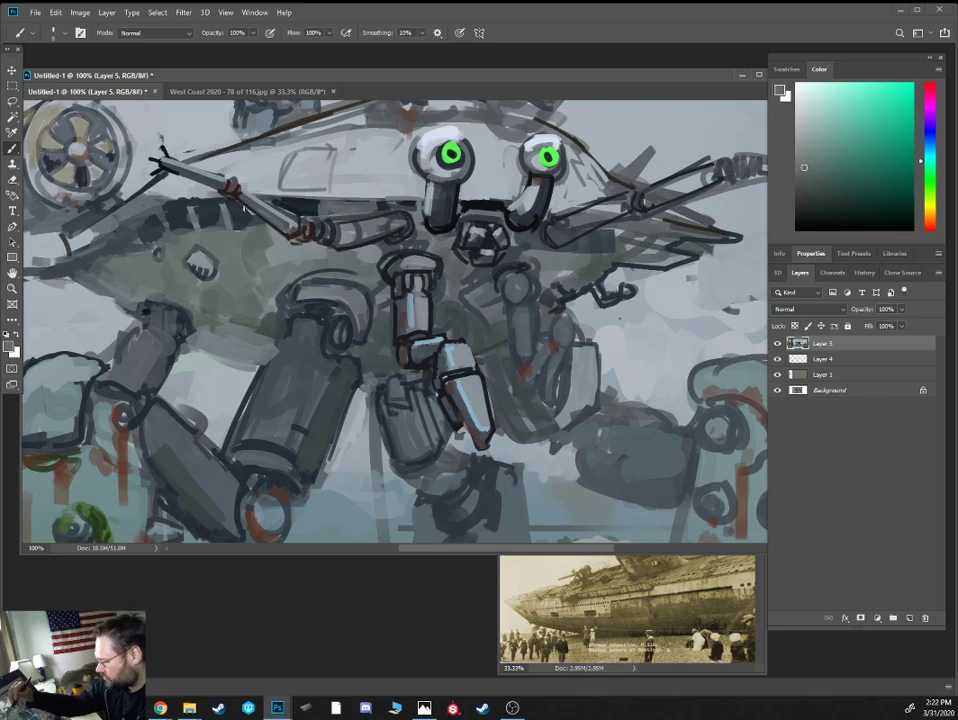
{"action": "mouse_move", "coordinate": [244, 208]}
{"action": "left_mouse_down"}
{"action": "mouse_move", "coordinate": [249, 220]}
{"action": "mouse_move", "coordinate": [235, 214]}
{"action": "left_mouse_up"}
Refine the notches of the dark hull seam behind the near arm with sampled dark blue-grey and mid-grey strokes
{"action": "left_click", "coordinate": [238, 214], "text": "alt"}
{"action": "left_click", "coordinate": [837, 207]}
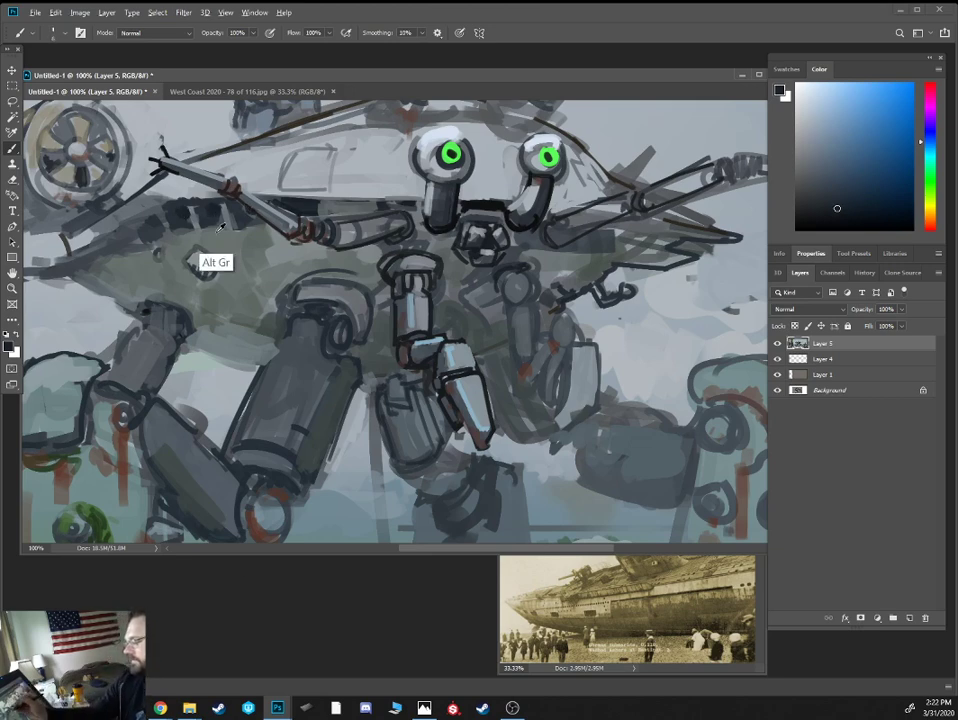
{"action": "left_click", "coordinate": [214, 232], "text": "alt"}
{"action": "left_click", "coordinate": [213, 223], "text": "alt"}
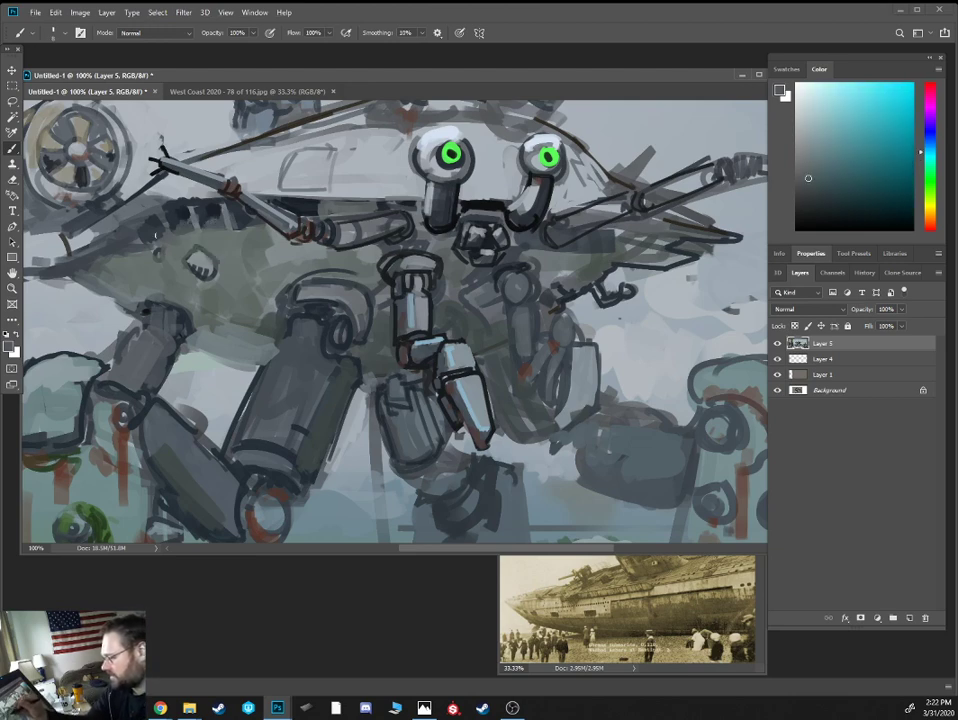
{"action": "left_click", "coordinate": [181, 207], "text": "alt"}
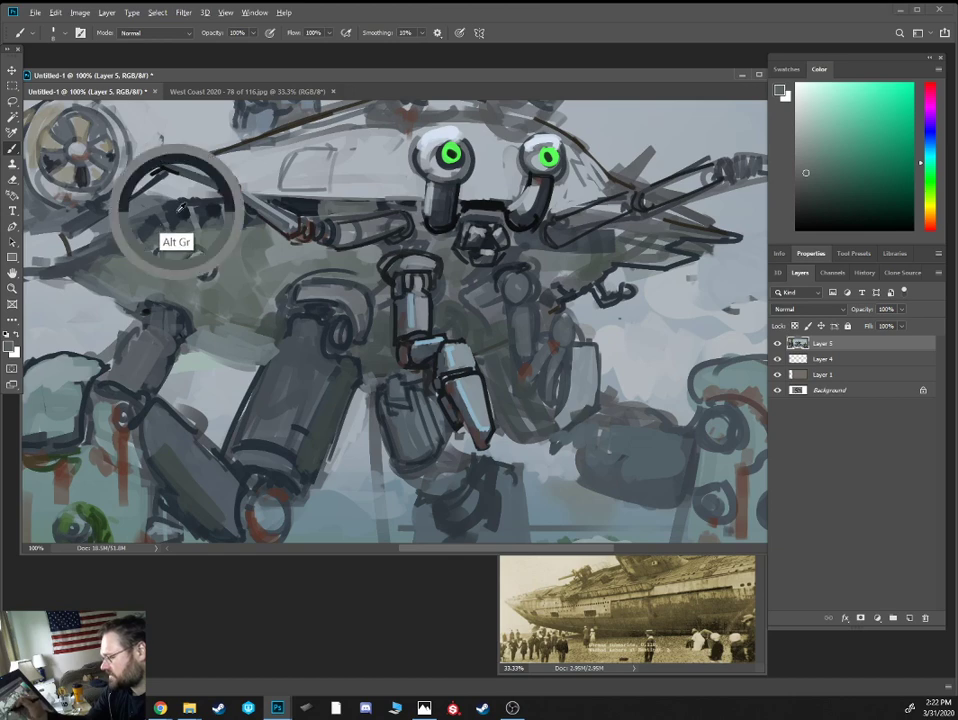
{"action": "mouse_move", "coordinate": [158, 218]}
{"action": "left_mouse_down"}
{"action": "mouse_move", "coordinate": [150, 223]}
{"action": "mouse_move", "coordinate": [174, 193]}
{"action": "left_mouse_up"}
{"action": "left_click", "coordinate": [142, 204], "text": "alt"}
{"action": "left_click", "coordinate": [160, 187], "text": "alt"}
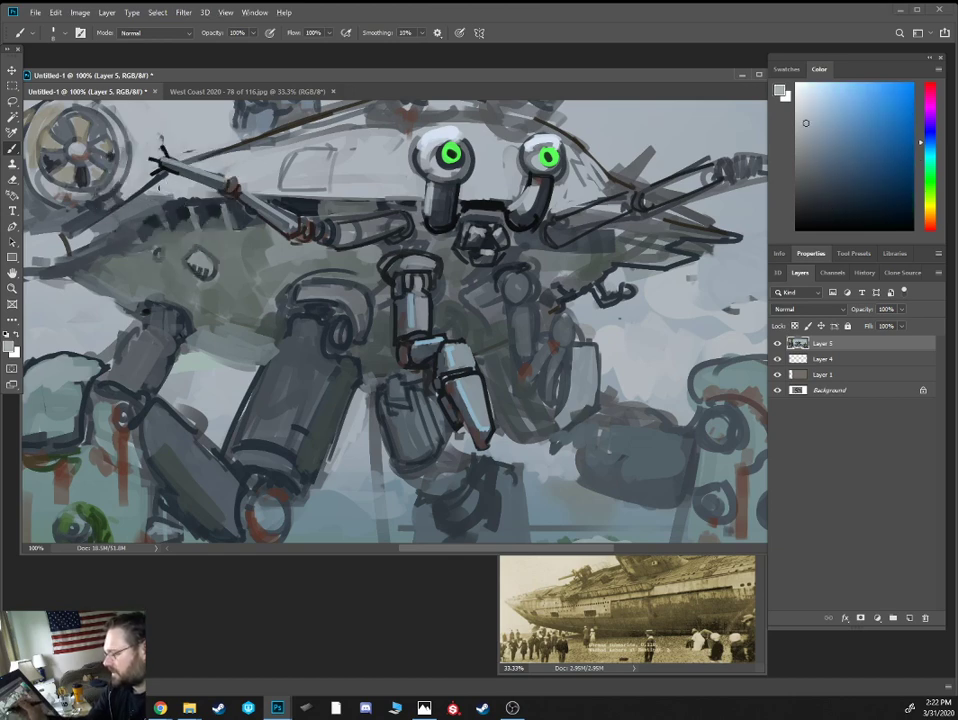
Clean up the area around the near hull tip in light grey and draw a dark edge line down to the tip
{"action": "mouse_move", "coordinate": [112, 147]}
{"action": "left_mouse_down"}
{"action": "mouse_move", "coordinate": [73, 169]}
{"action": "mouse_move", "coordinate": [103, 197]}
{"action": "mouse_move", "coordinate": [76, 243]}
{"action": "left_mouse_up"}
{"action": "left_click", "coordinate": [155, 223], "text": "alt"}
{"action": "left_click_drag", "start_coordinate": [158, 211], "coordinate": [46, 256]}
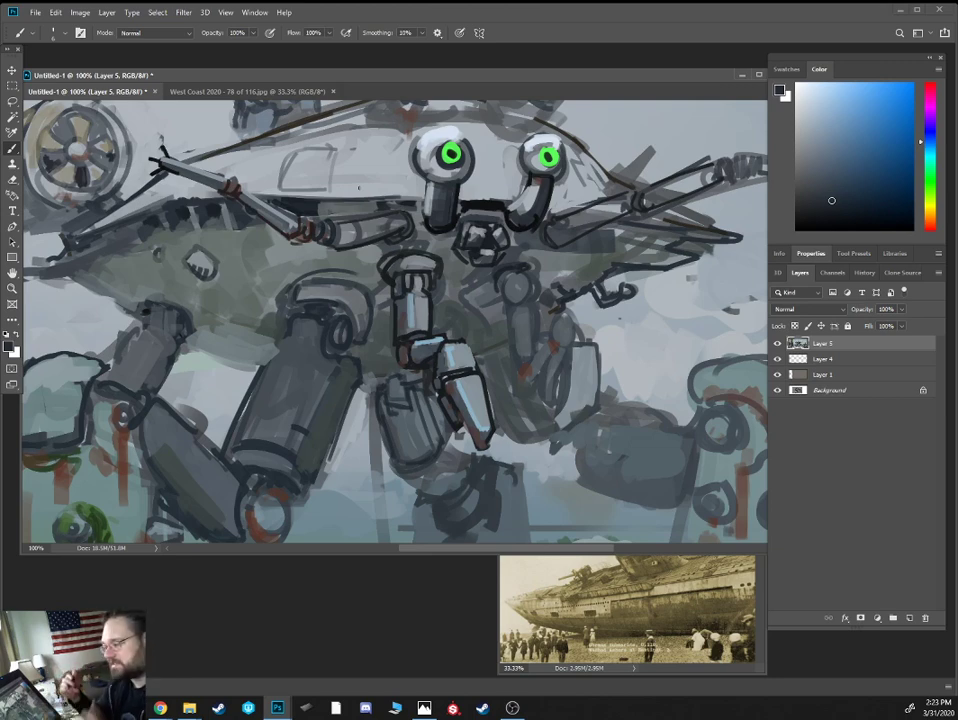
Outline the far front leg's shoulder cap in near-black and strengthen the dark edge of the hull's belly behind the near leg
{"action": "left_click", "coordinate": [538, 268], "text": "alt"}
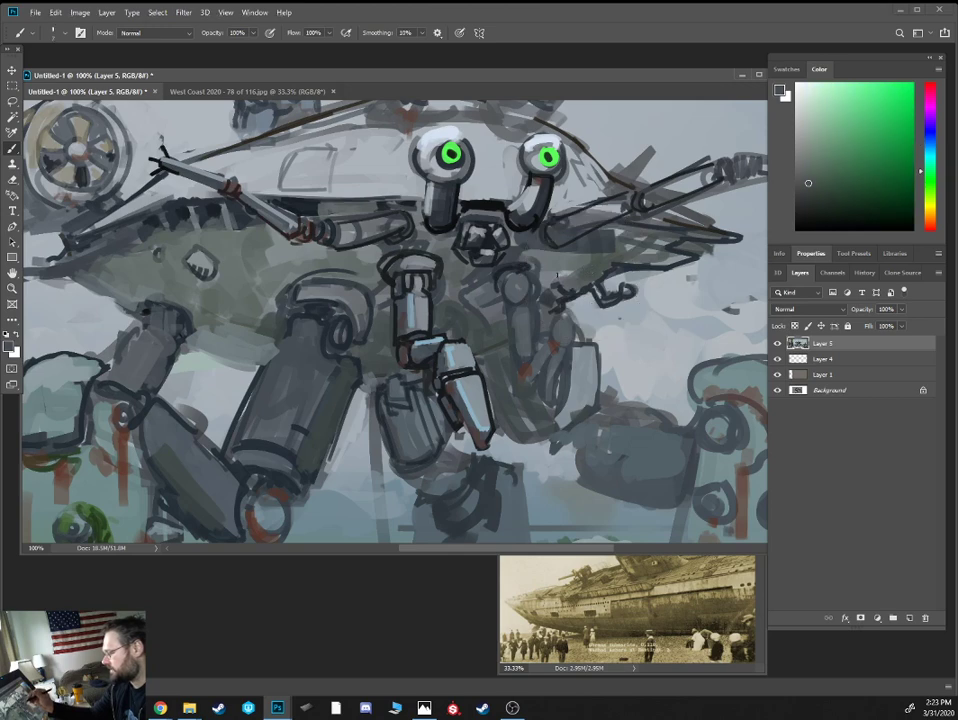
{"action": "left_click", "coordinate": [533, 254], "text": "alt"}
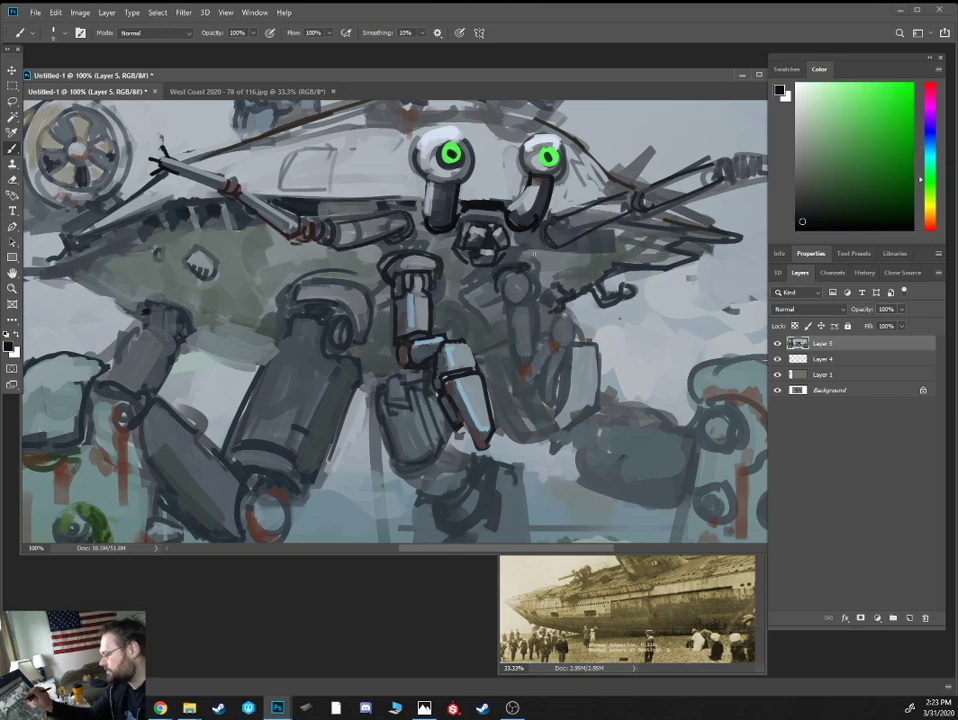
{"action": "left_click_drag", "start_coordinate": [516, 266], "coordinate": [497, 279]}
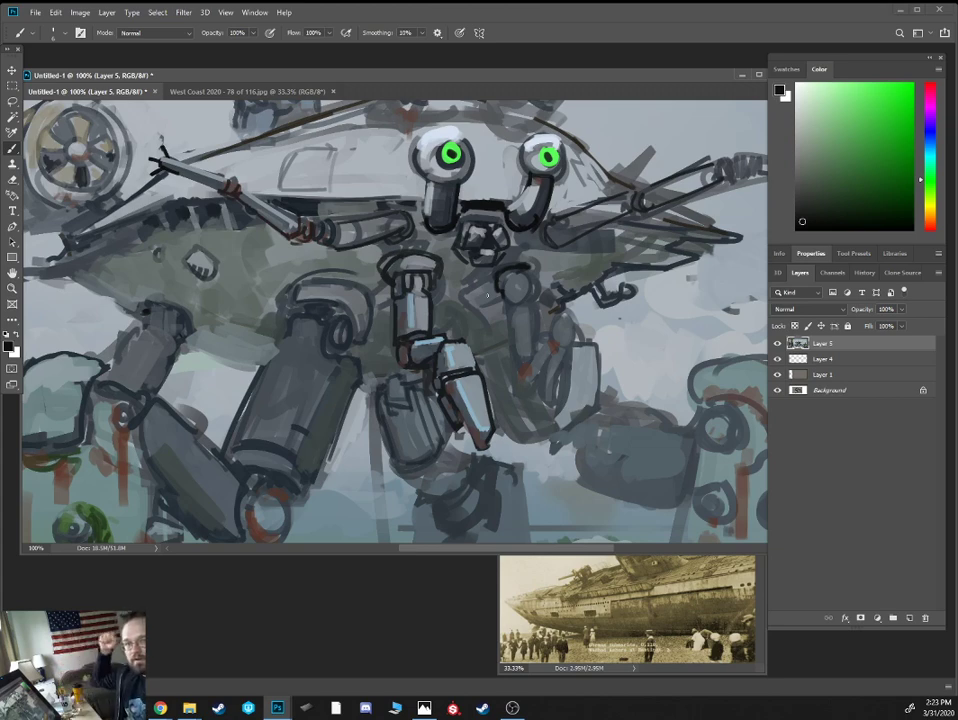
{"action": "left_click", "coordinate": [409, 369], "text": "alt"}
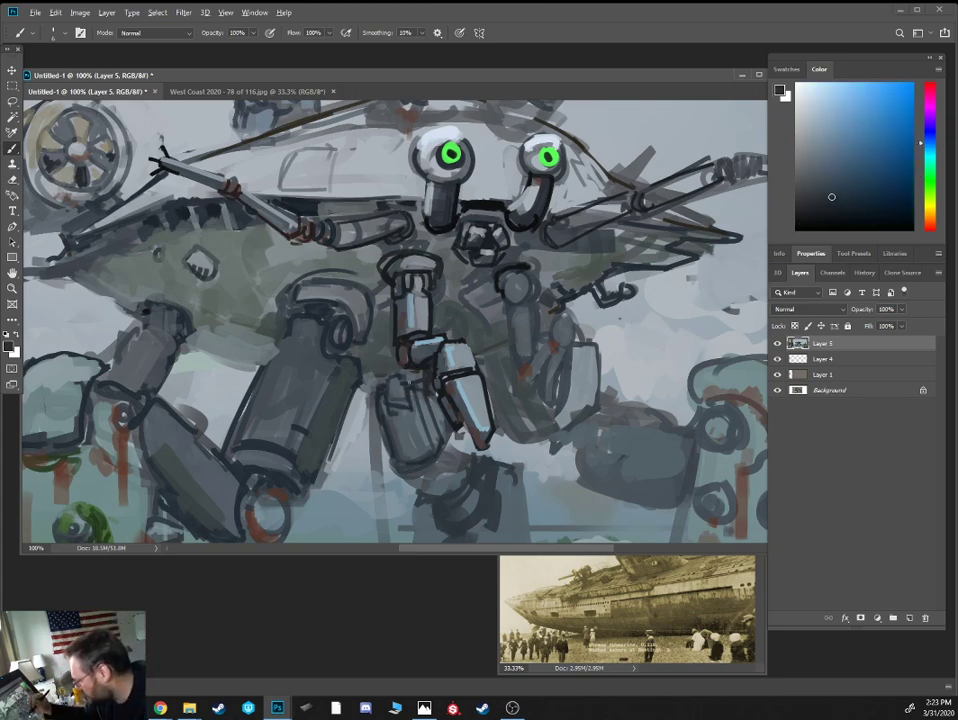
{"action": "left_click", "coordinate": [298, 284], "text": "alt"}
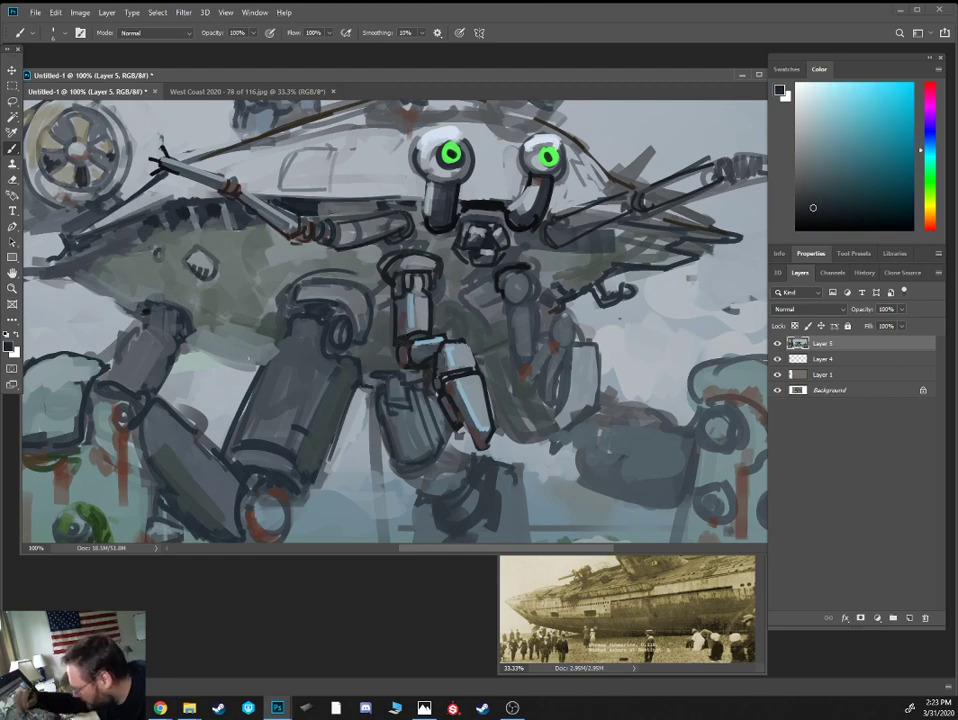
{"action": "left_click", "coordinate": [262, 338], "text": "alt"}
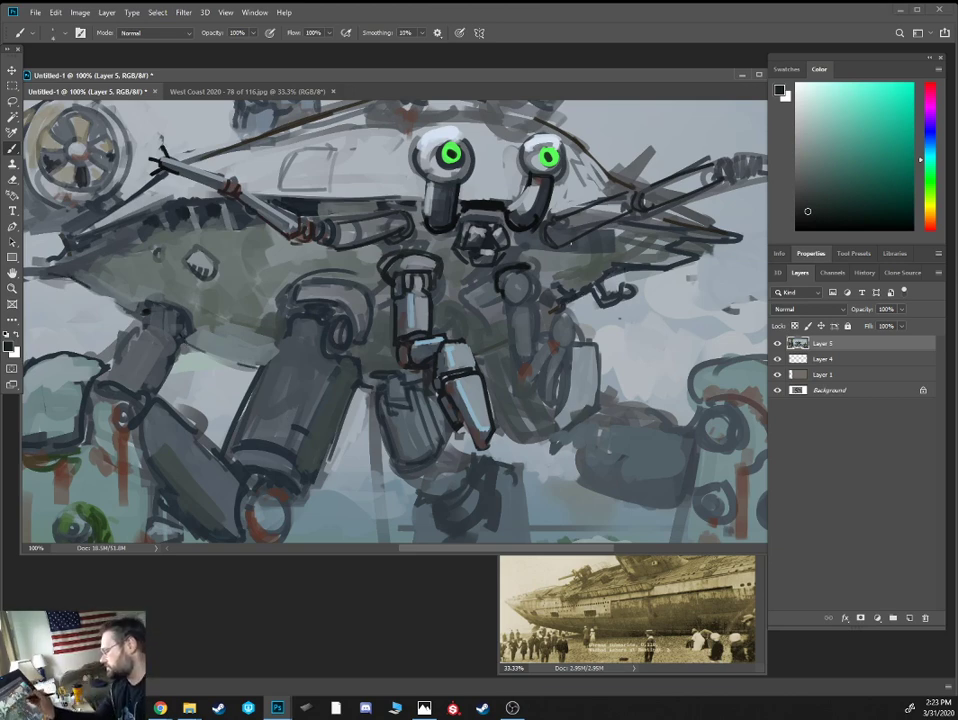
Paint small dark notches along the hull seam beneath the far arm and touch up the arm with sampled mid-grey
{"action": "left_click", "coordinate": [589, 241], "text": "alt"}
{"action": "mouse_move", "coordinate": [613, 233]}
{"action": "left_mouse_down"}
{"action": "mouse_move", "coordinate": [628, 247]}
{"action": "mouse_move", "coordinate": [643, 237]}
{"action": "mouse_move", "coordinate": [614, 232]}
{"action": "left_mouse_up"}
{"action": "left_click", "coordinate": [822, 205]}
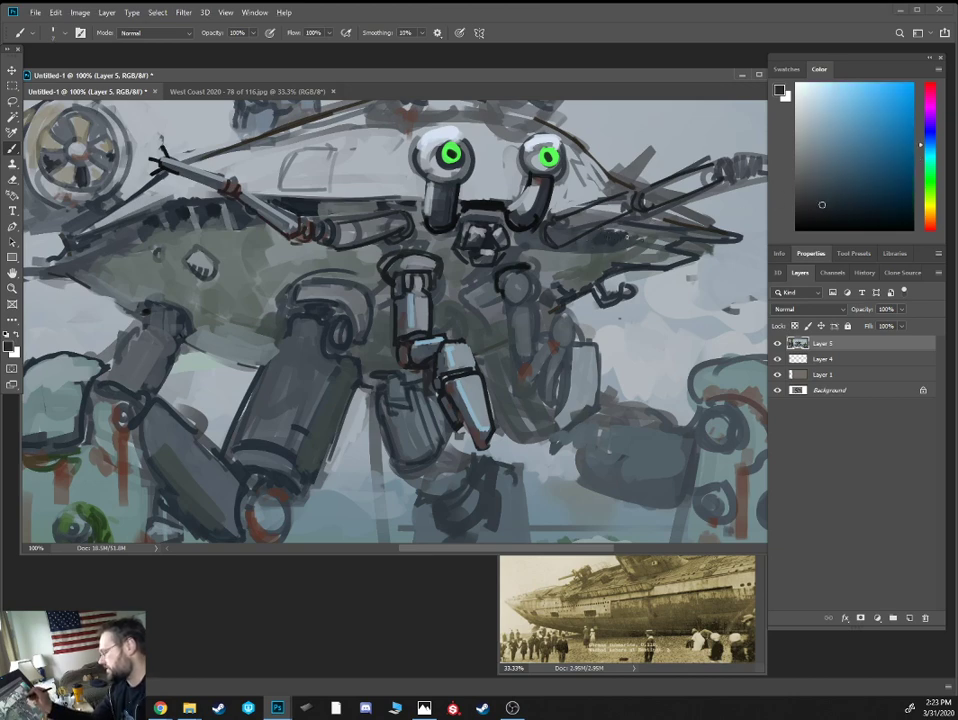
{"action": "left_click", "coordinate": [611, 256], "text": "alt"}
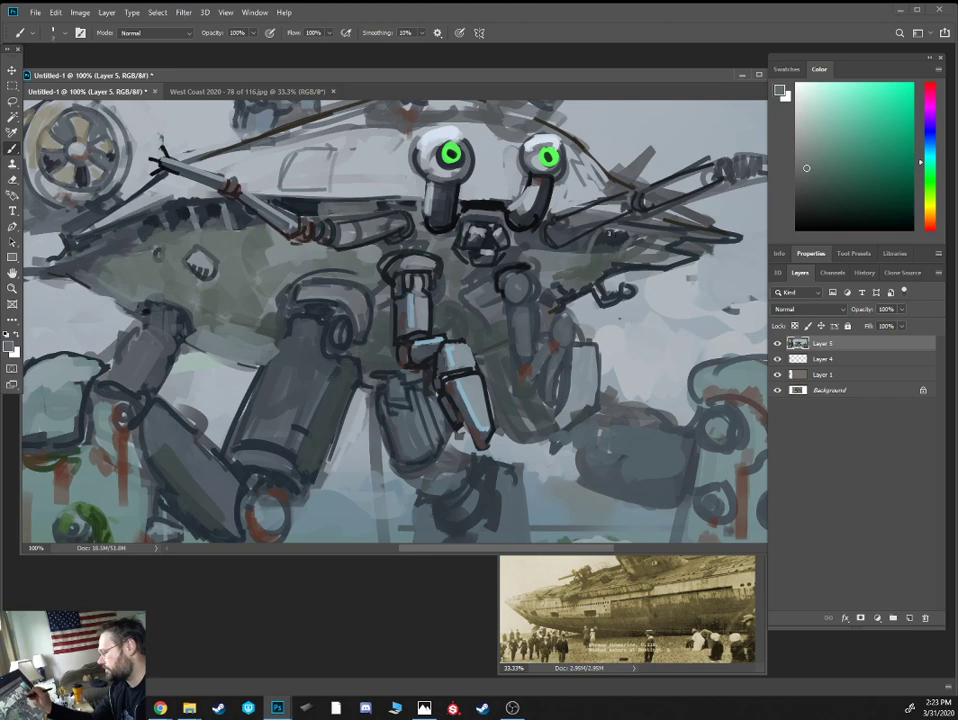
{"action": "left_click", "coordinate": [603, 229], "text": "alt"}
{"action": "left_click", "coordinate": [600, 213], "text": "alt"}
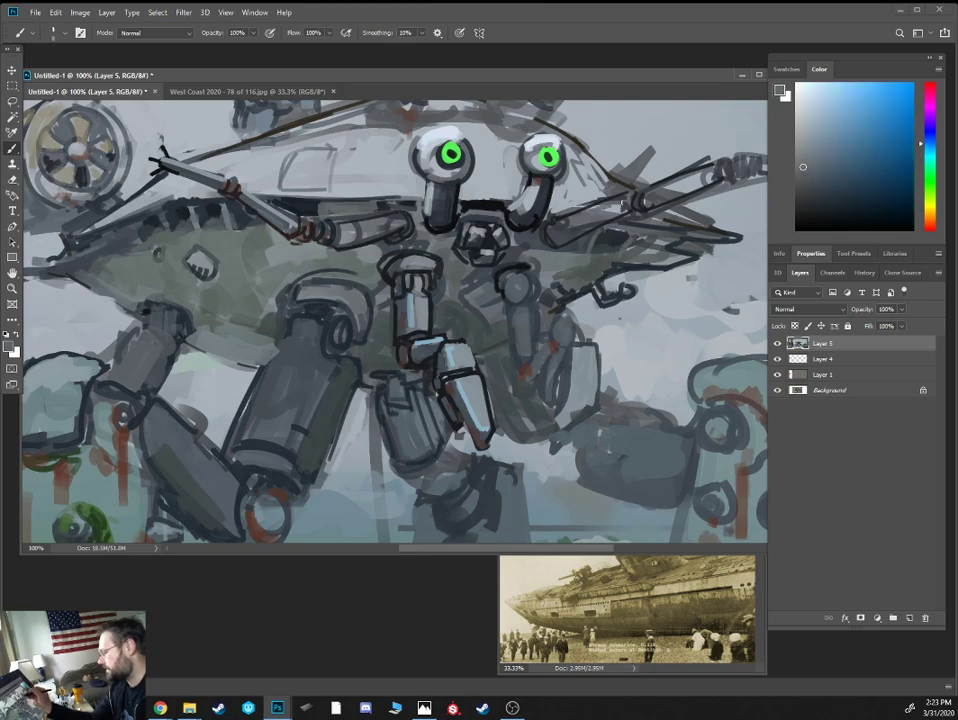
{"action": "left_click_drag", "start_coordinate": [604, 213], "coordinate": [623, 205]}
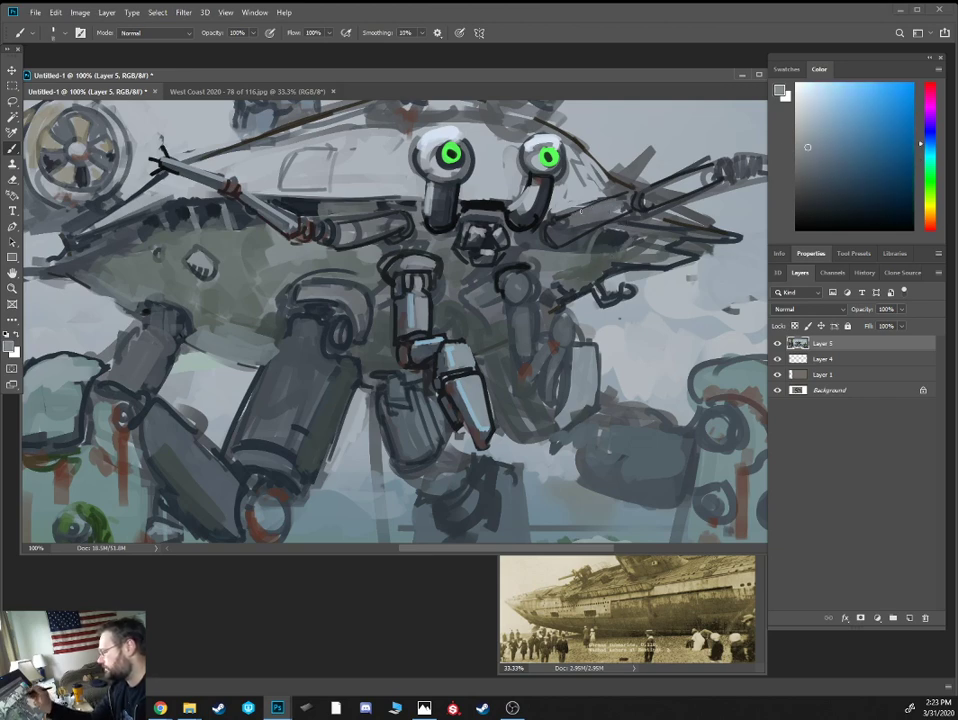
Refine the upper hull beside the far eye, shade the eyeballs' undersides dark grey and brighten the near eye's top with pale grey
{"action": "left_click", "coordinate": [613, 183], "text": "alt"}
{"action": "mouse_move", "coordinate": [603, 195]}
{"action": "left_mouse_down"}
{"action": "mouse_move", "coordinate": [563, 211]}
{"action": "mouse_move", "coordinate": [560, 178]}
{"action": "mouse_move", "coordinate": [536, 168]}
{"action": "left_mouse_up"}
{"action": "left_click", "coordinate": [565, 195], "text": "alt"}
{"action": "left_click", "coordinate": [550, 173], "text": "alt"}
{"action": "left_click_drag", "start_coordinate": [416, 162], "coordinate": [453, 168]}
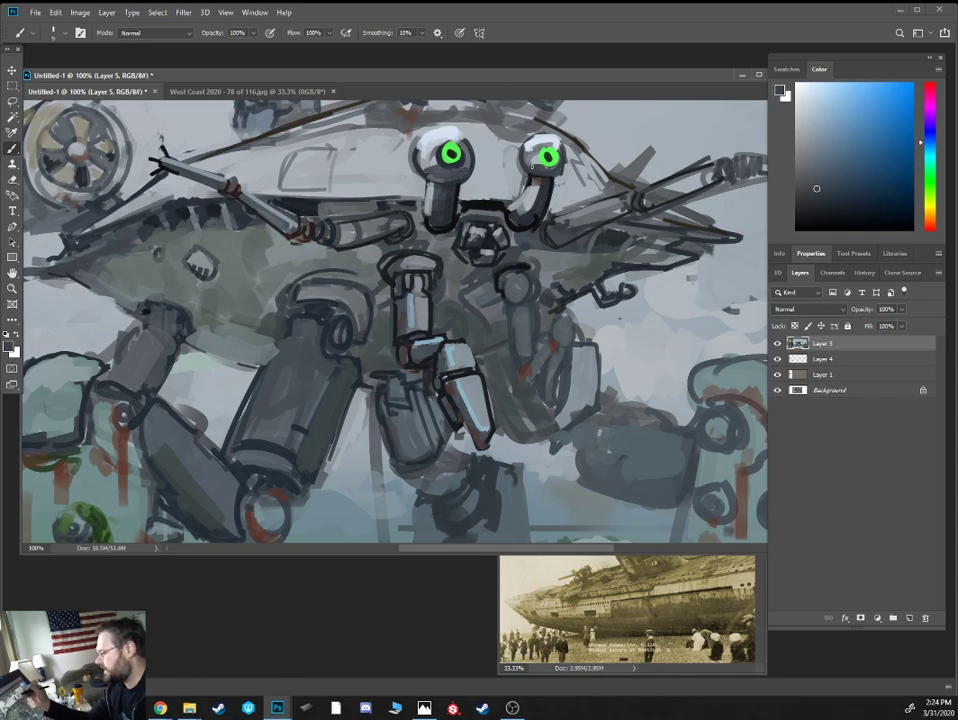
{"action": "left_click", "coordinate": [452, 137], "text": "alt"}
{"action": "left_click_drag", "start_coordinate": [462, 132], "coordinate": [469, 143]}
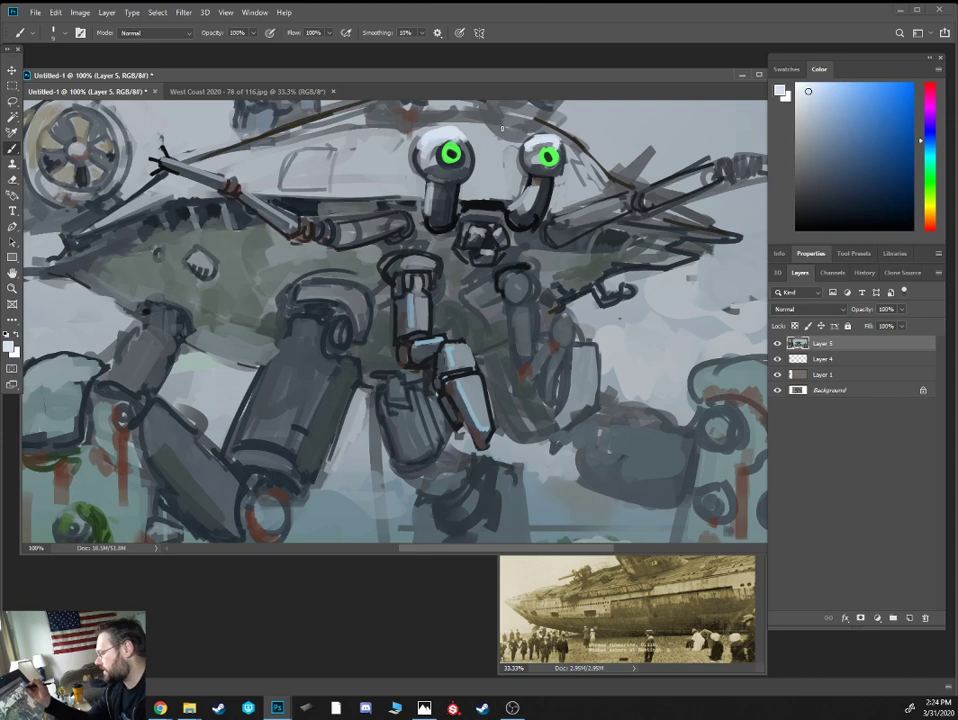
Fill the far hull tip with sampled greenish-grey and dark blue-grey strokes
{"action": "left_click", "coordinate": [612, 172], "text": "alt"}
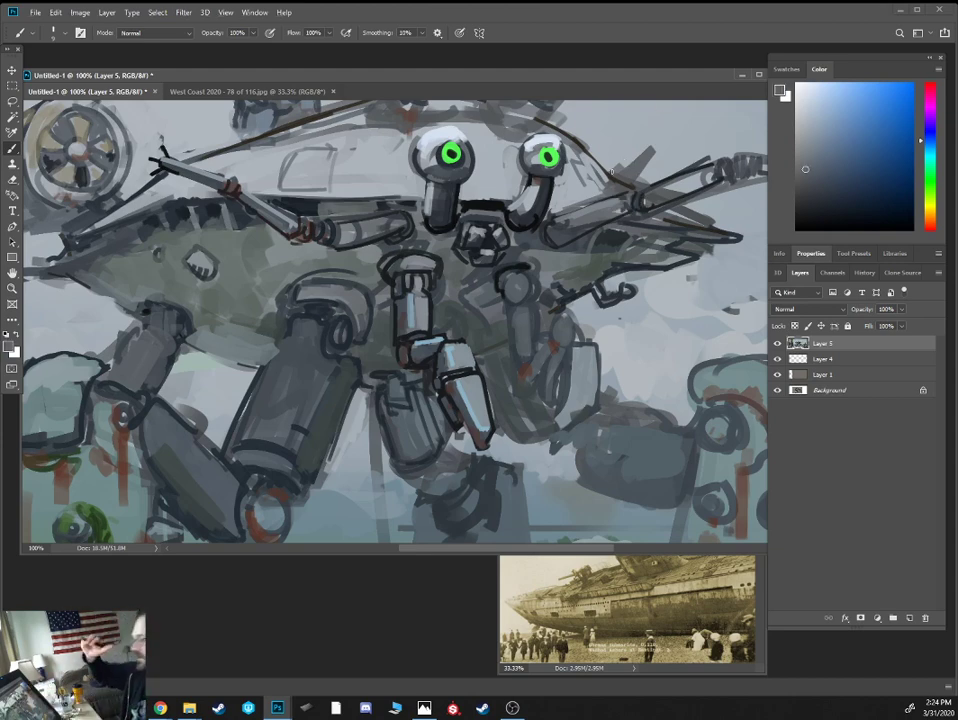
{"action": "left_click", "coordinate": [615, 268], "text": "alt"}
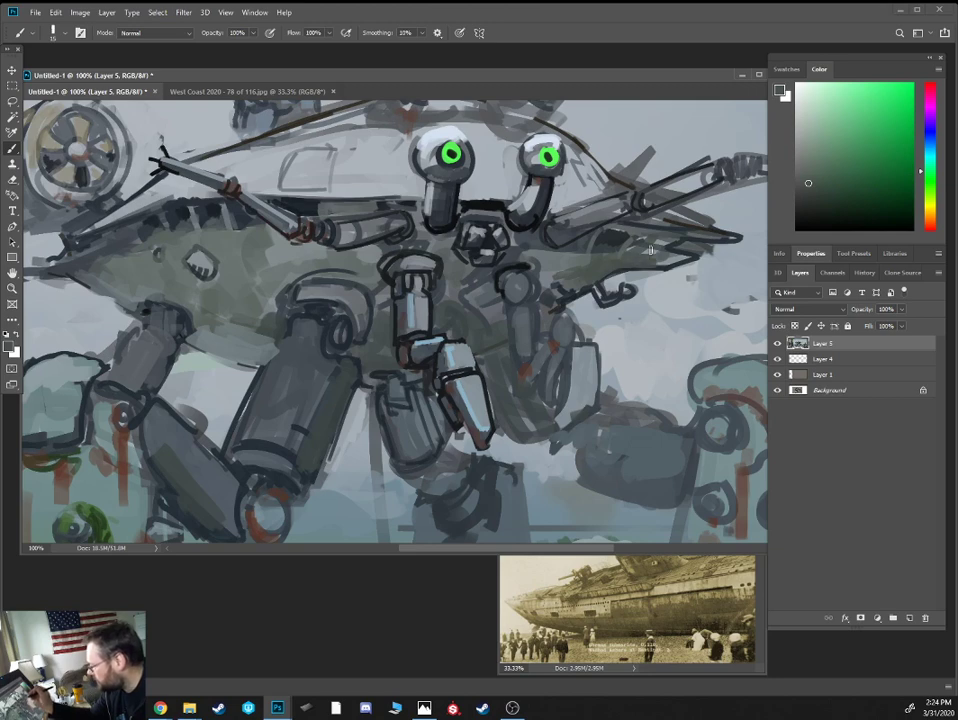
{"action": "left_click", "coordinate": [477, 182], "text": "alt"}
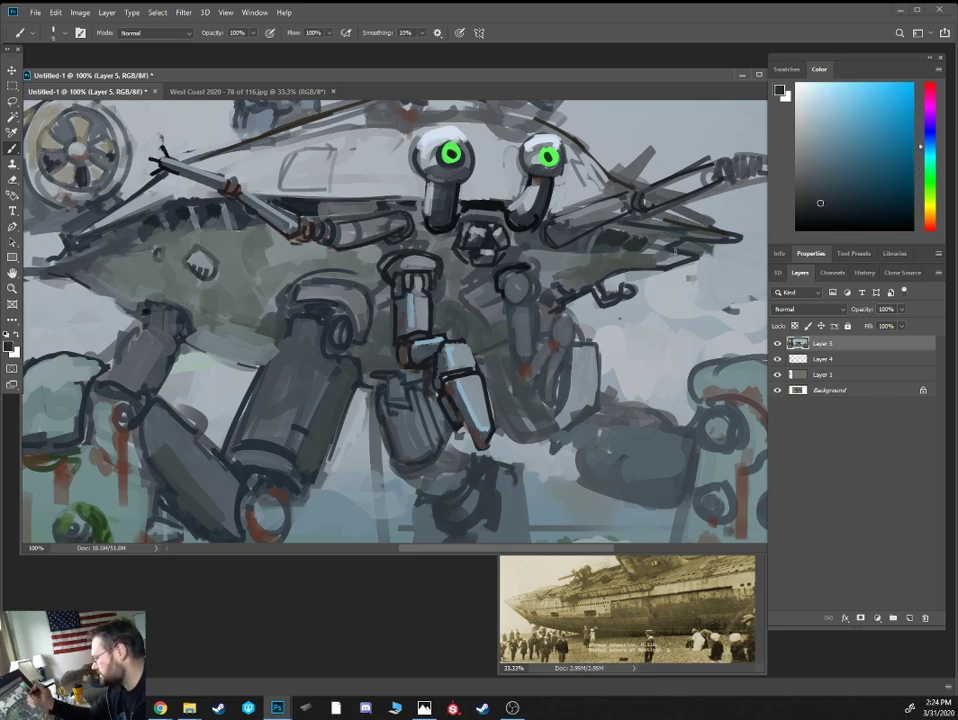
{"action": "left_click", "coordinate": [500, 222], "text": "alt"}
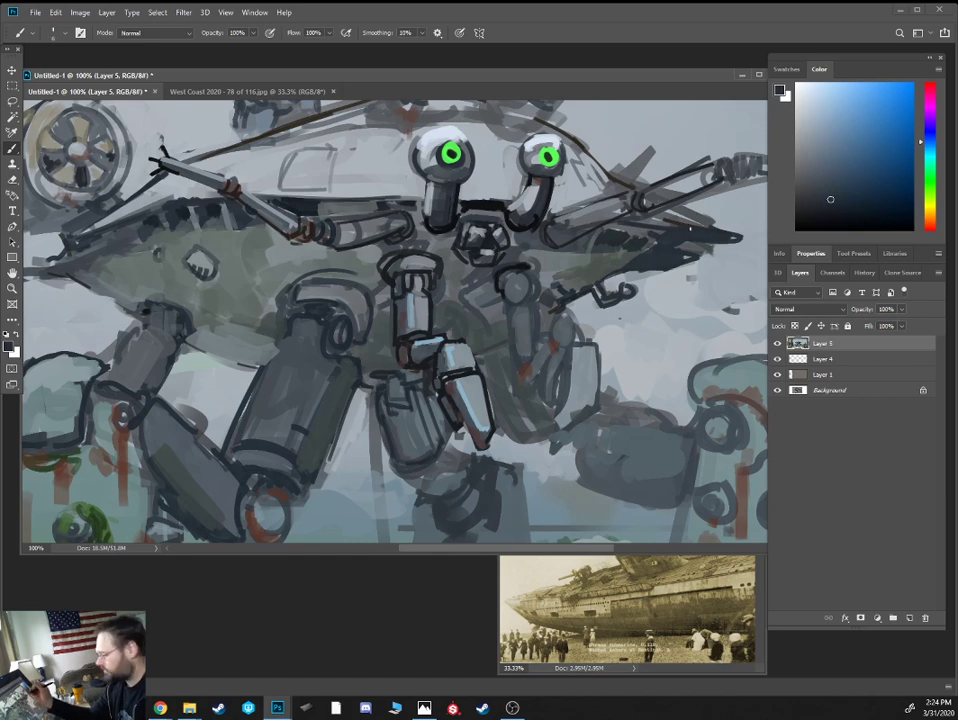
Clean up the background around the fin behind the far arm in light grey and fill the arm's forearm with mid-grey
{"action": "key", "text": "e"}
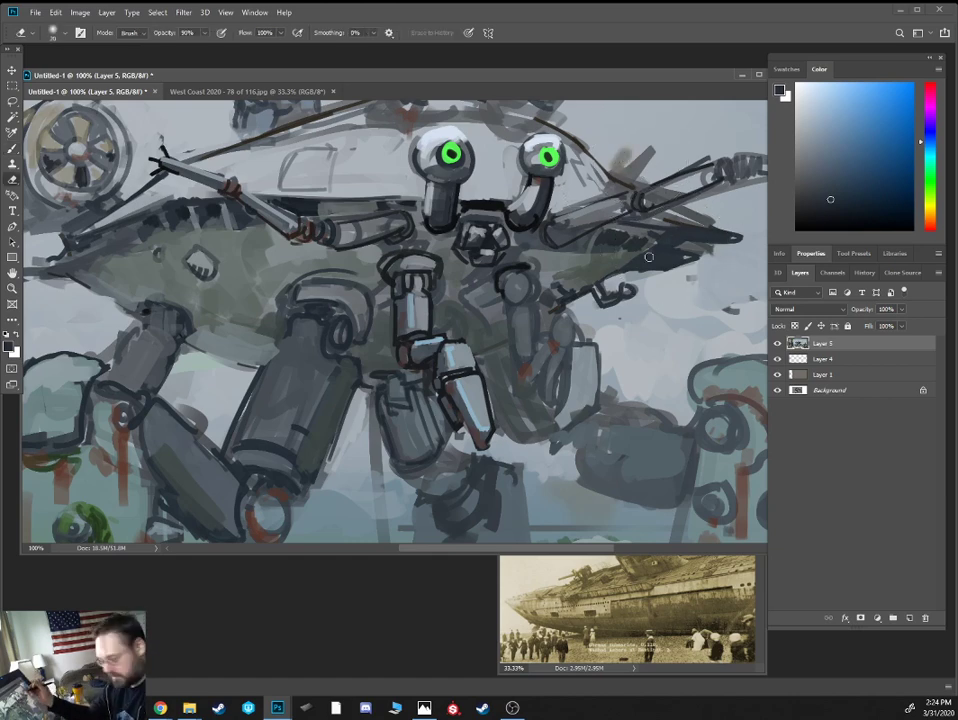
{"action": "key", "text": "b"}
{"action": "left_click", "coordinate": [463, 120], "text": "alt"}
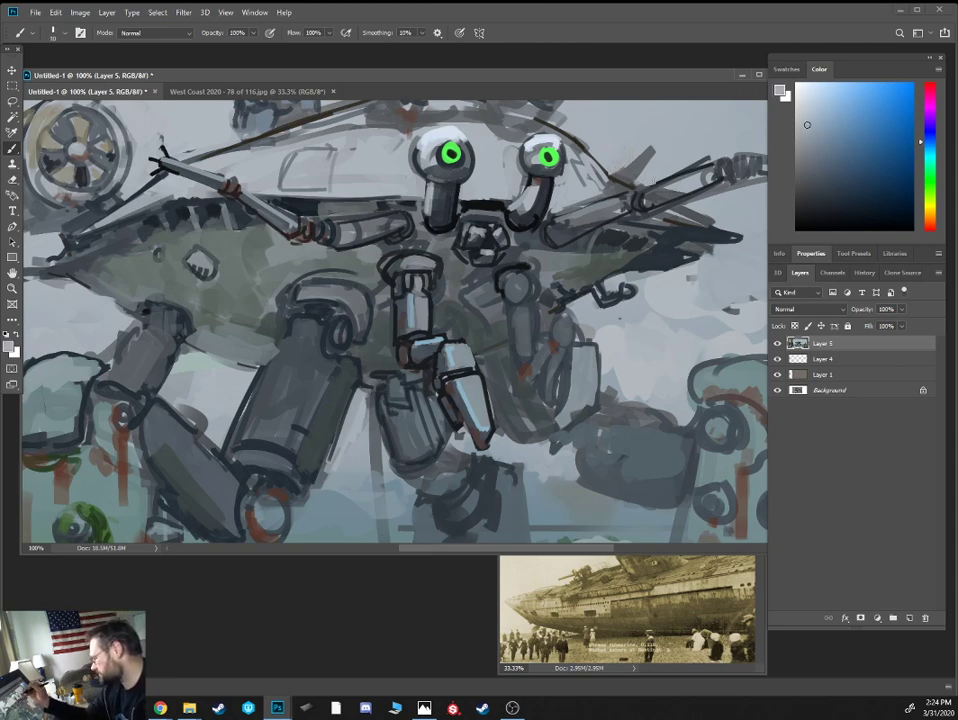
{"action": "left_click", "coordinate": [656, 201], "text": "alt"}
{"action": "mouse_move", "coordinate": [662, 198]}
{"action": "left_mouse_down"}
{"action": "mouse_move", "coordinate": [713, 175]}
{"action": "mouse_move", "coordinate": [706, 184]}
{"action": "mouse_move", "coordinate": [702, 174]}
{"action": "left_mouse_up"}
{"action": "key", "text": "["}
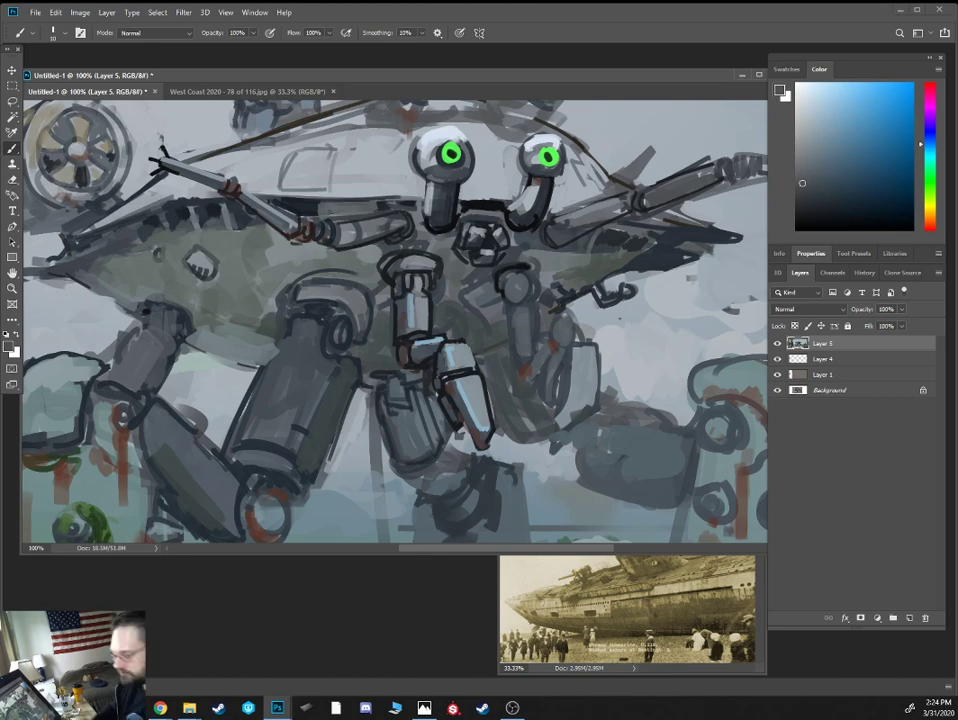
Paint a thin light grey stroke along the upper edge of the near hull tip with a smaller brush
{"action": "left_click", "coordinate": [493, 195], "text": "alt"}
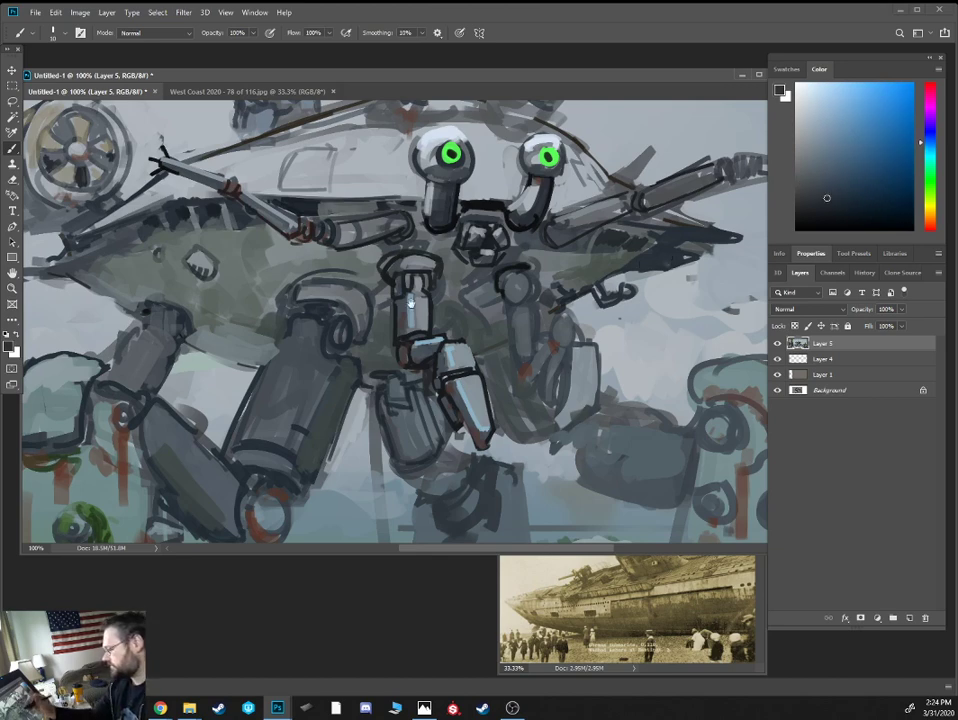
{"action": "left_click_drag", "start_coordinate": [246, 221], "coordinate": [462, 216]}
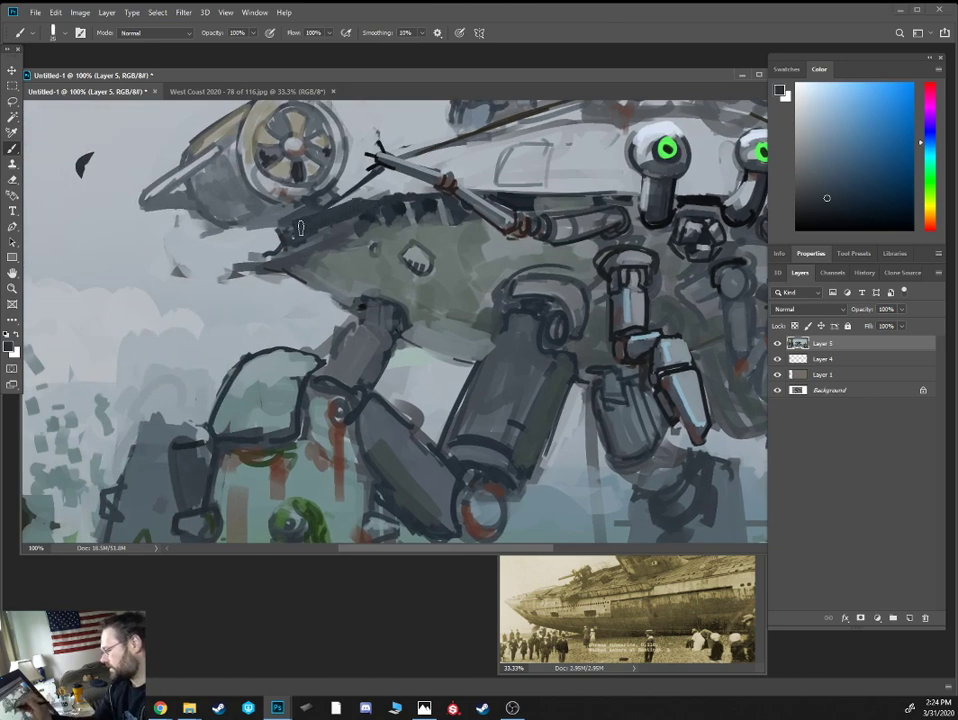
{"action": "left_click", "coordinate": [366, 190], "text": "alt"}
{"action": "key", "text": "bracketleft"}
{"action": "key", "text": "bracketleft"}
{"action": "key", "text": "bracketleft"}
{"action": "left_click_drag", "start_coordinate": [300, 220], "coordinate": [397, 195]}
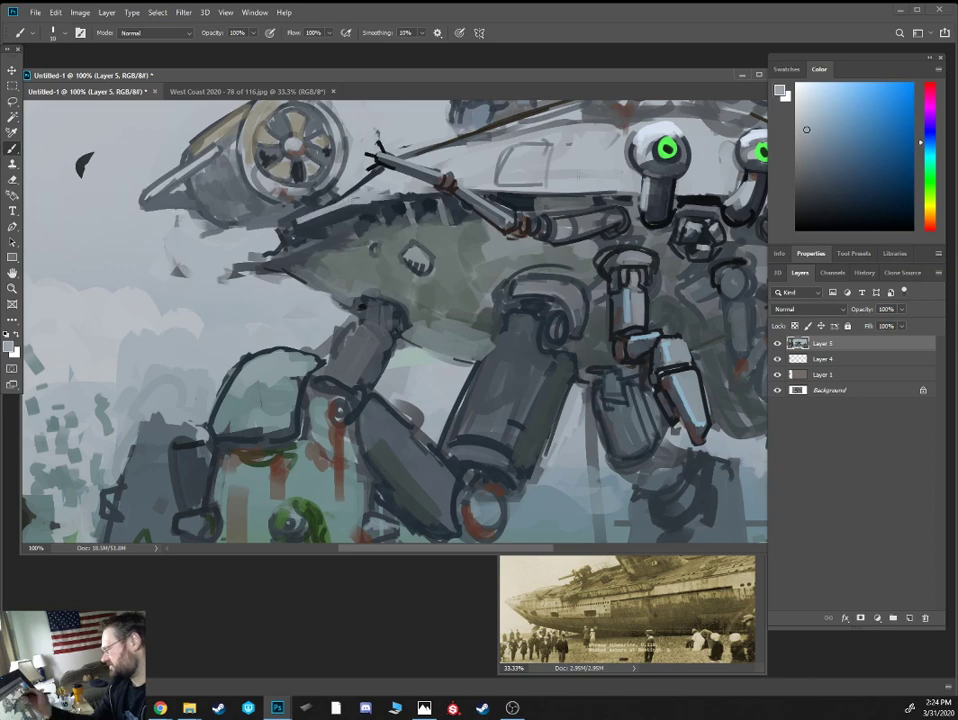
Touch up the pointed hull end beneath the raised right-hand arm with light and dark greys sampled from the painting
{"action": "left_click_drag", "start_coordinate": [398, 274], "coordinate": [152, 277]}
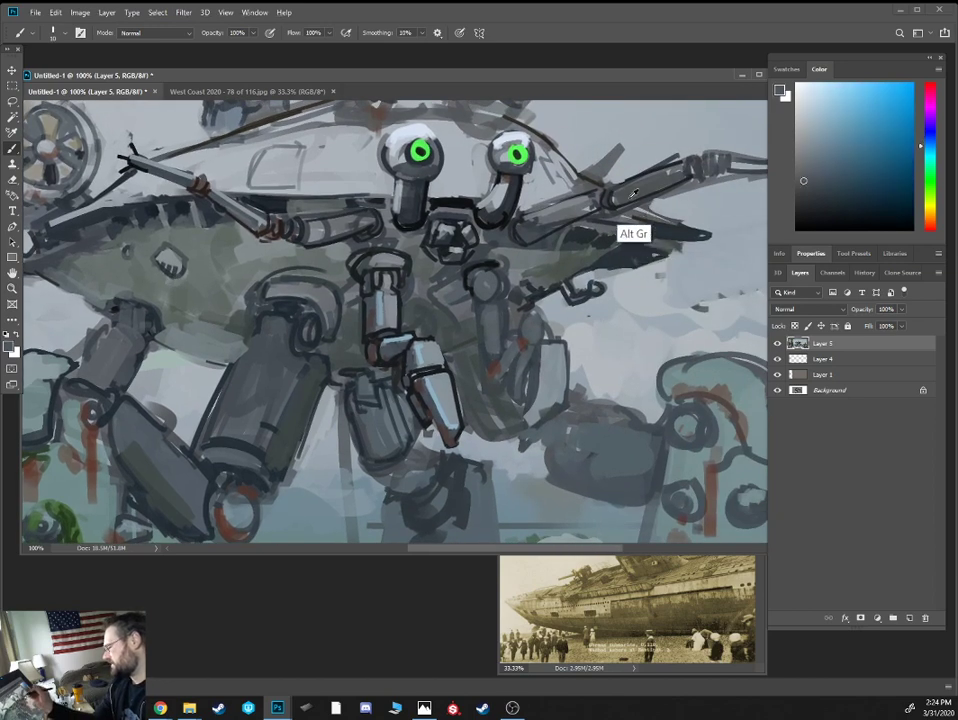
{"action": "left_click_drag", "start_coordinate": [628, 222], "coordinate": [684, 233]}
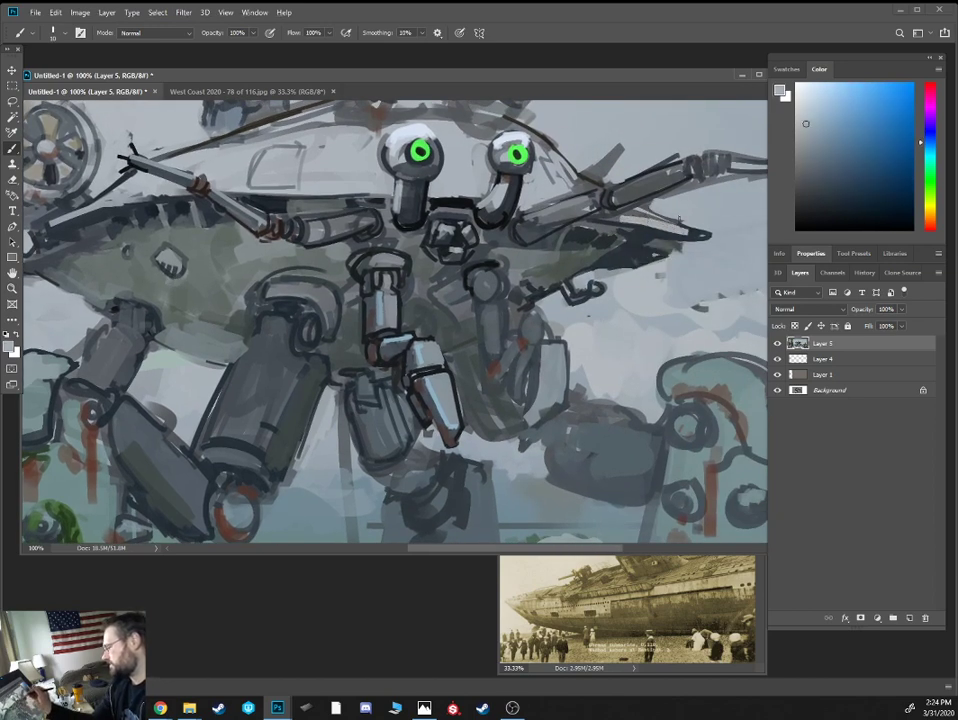
{"action": "left_click", "coordinate": [637, 224], "text": "alt"}
{"action": "left_click_drag", "start_coordinate": [612, 220], "coordinate": [660, 229]}
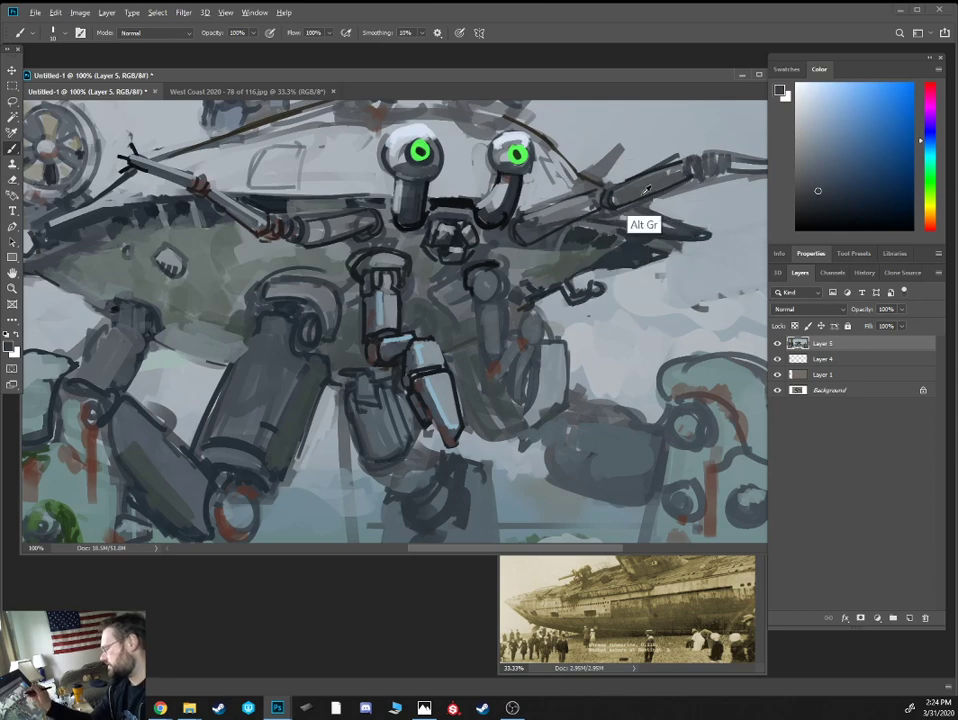
Shade the raised right-hand arm and its shoulder segment with sampled dark greys
{"action": "left_click", "coordinate": [652, 230], "text": "alt"}
{"action": "left_click", "coordinate": [683, 205], "text": "alt"}
{"action": "left_click_drag", "start_coordinate": [643, 206], "coordinate": [721, 179]}
{"action": "left_click", "coordinate": [401, 198], "text": "alt"}
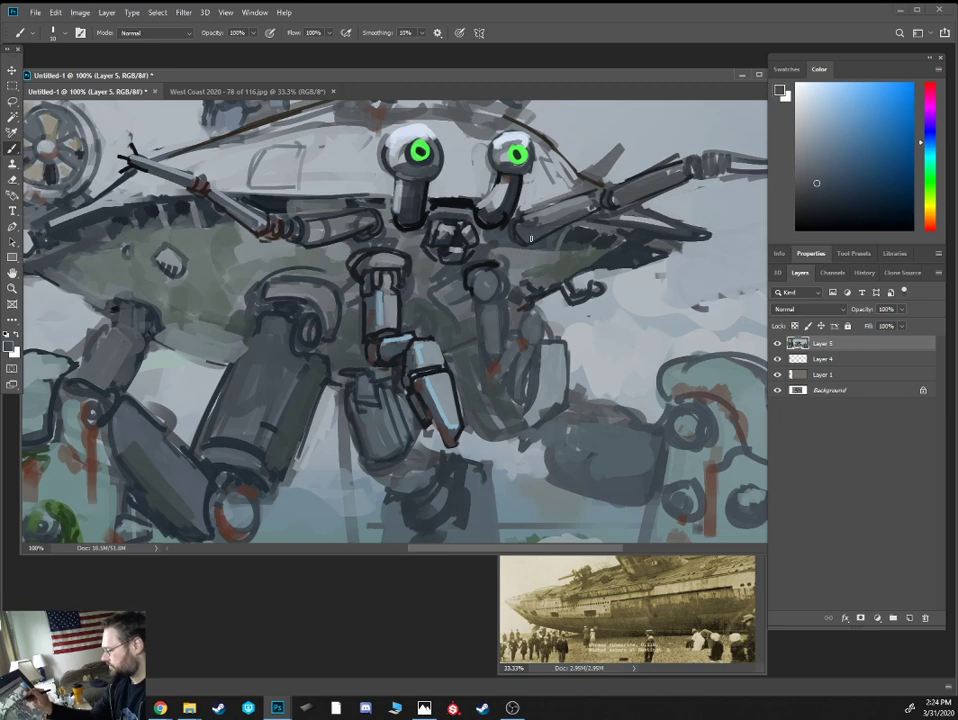
{"action": "left_click", "coordinate": [531, 237], "text": "alt"}
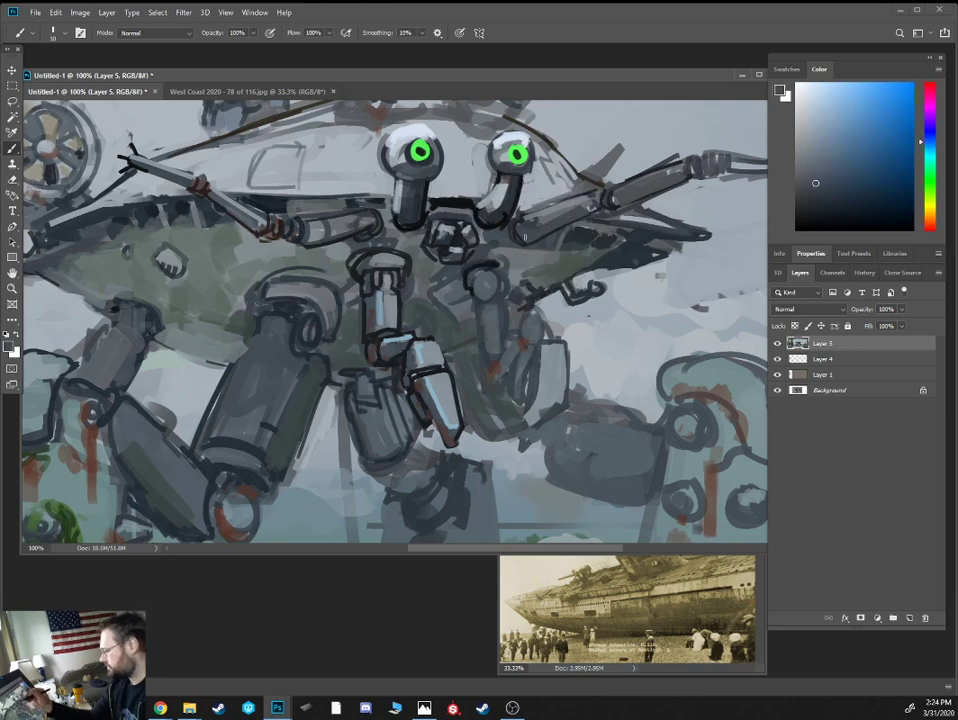
{"action": "left_click", "coordinate": [488, 368], "text": "alt"}
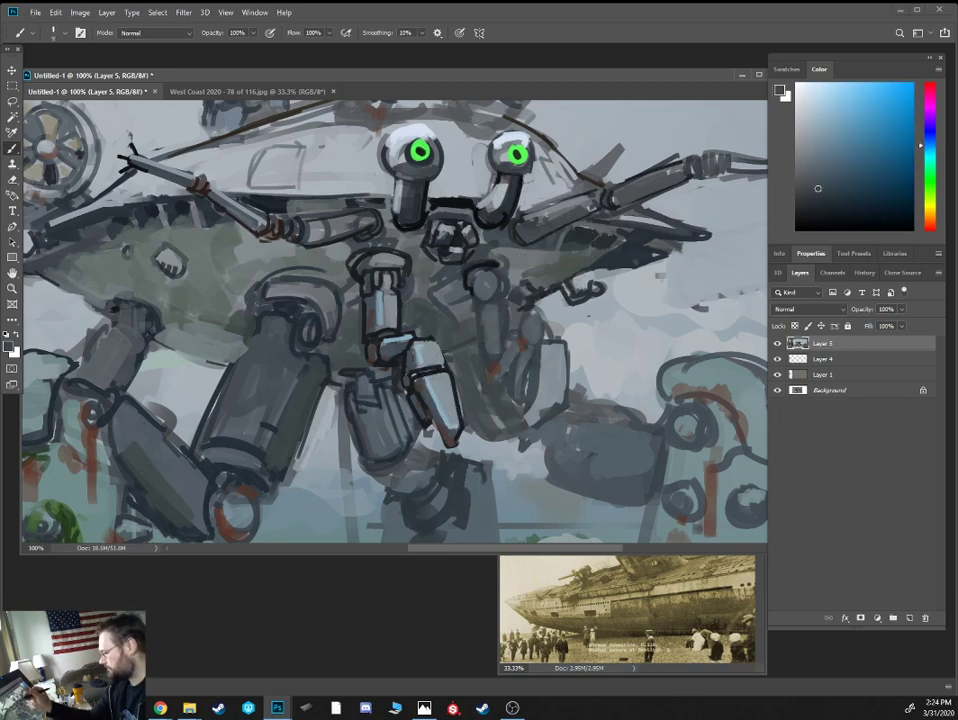
{"action": "key", "text": "ctrl+minus"}
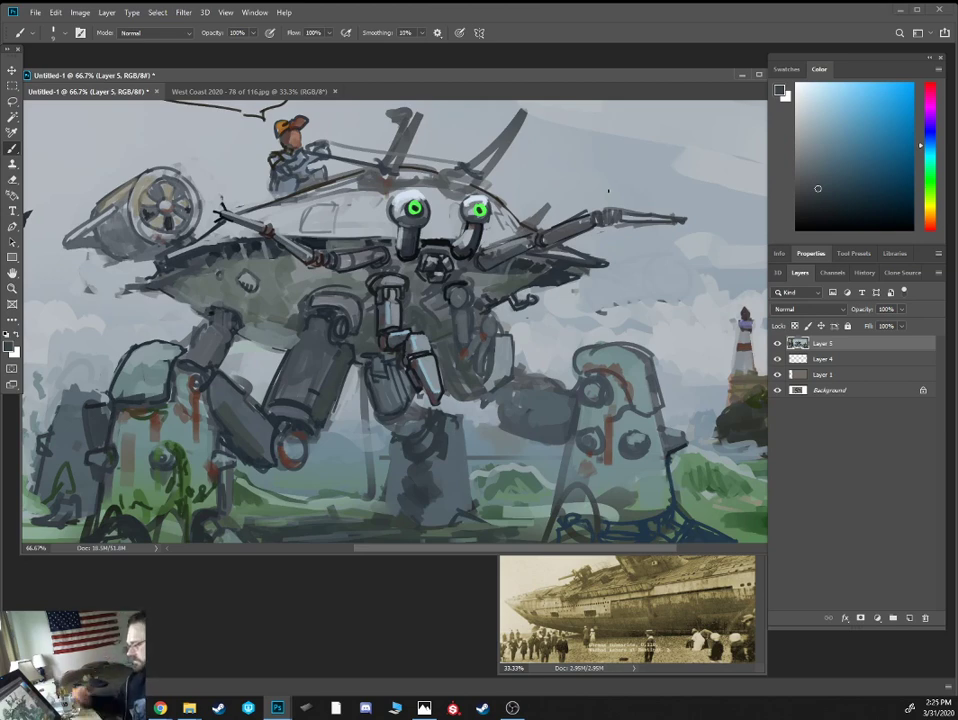
Paint a sampled light grey along the upper edge of the right-hand upper arm to clean up its contour
{"action": "key", "text": "ctrl+plus"}
{"action": "key", "text": "bracketright"}
{"action": "left_click", "coordinate": [549, 191], "text": "alt"}
{"action": "left_click_drag", "start_coordinate": [584, 190], "coordinate": [534, 212]}
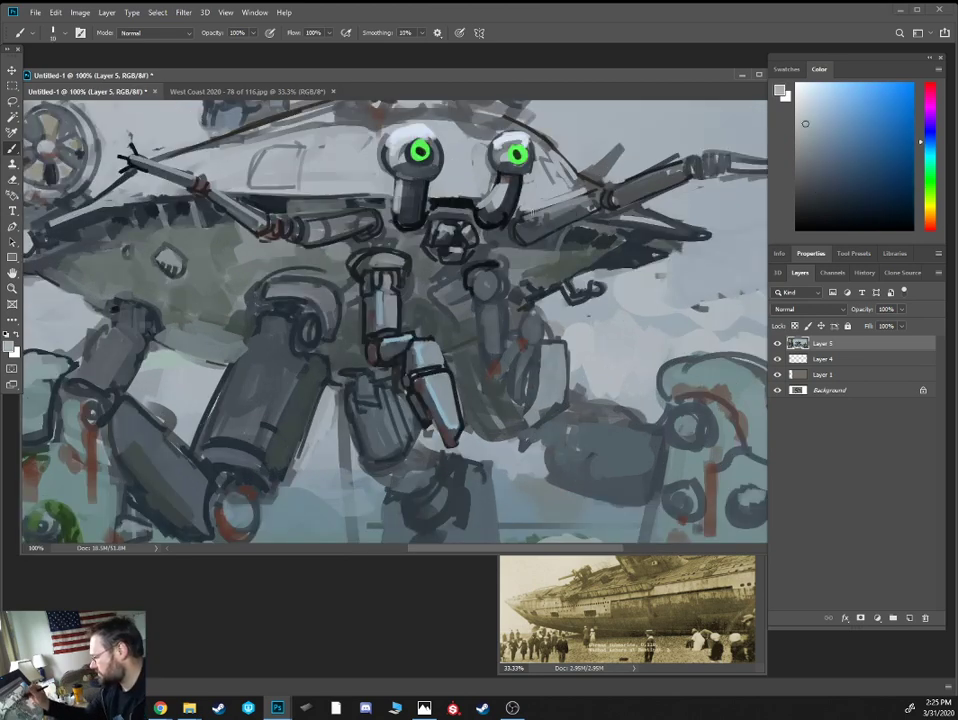
Repaint the right-hand arm over its old elbow and outlines with broad sampled dark grey strokes
{"action": "left_click", "coordinate": [610, 205], "text": "alt"}
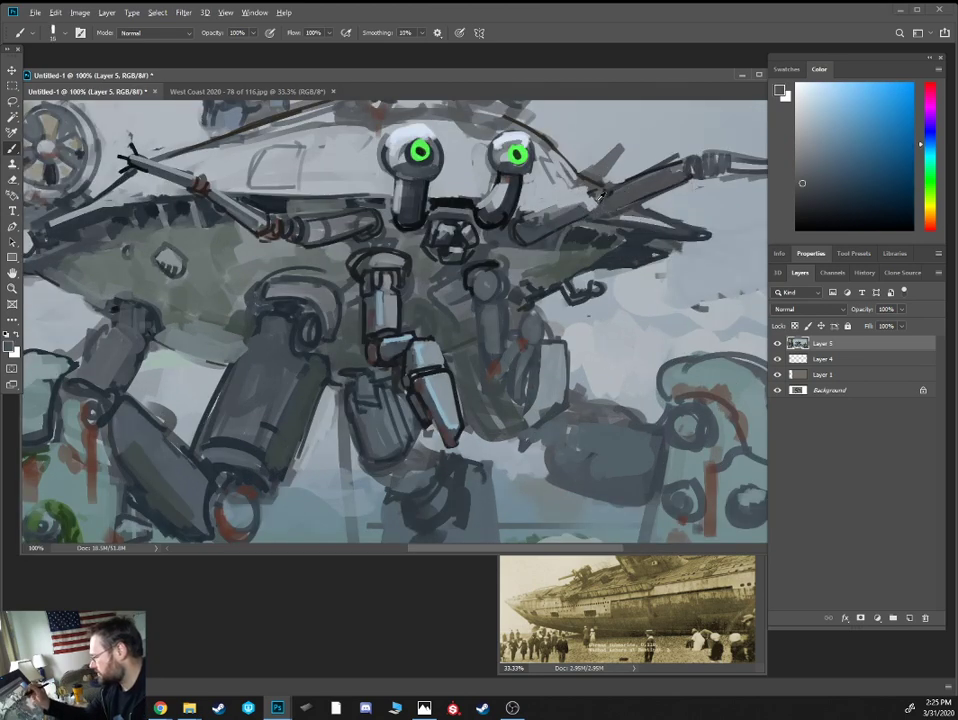
{"action": "left_click", "coordinate": [611, 192], "text": "alt"}
{"action": "left_click_drag", "start_coordinate": [632, 219], "coordinate": [590, 235]}
{"action": "mouse_move", "coordinate": [527, 218]}
{"action": "left_mouse_down"}
{"action": "mouse_move", "coordinate": [590, 215]}
{"action": "mouse_move", "coordinate": [588, 239]}
{"action": "mouse_move", "coordinate": [637, 194]}
{"action": "mouse_move", "coordinate": [601, 207]}
{"action": "mouse_move", "coordinate": [650, 174]}
{"action": "left_mouse_up"}
{"action": "key", "text": "bracketright"}
{"action": "left_click", "coordinate": [622, 199], "text": "alt"}
{"action": "left_click", "coordinate": [605, 195], "text": "alt"}
Redefine the right-hand upper arm, elbow and forearm with thin dark outlines and grey shading using a smaller brush
{"action": "key", "text": "bracketleft"}
{"action": "key", "text": "bracketleft"}
{"action": "key", "text": "bracketleft"}
{"action": "left_click", "coordinate": [608, 191], "text": "alt"}
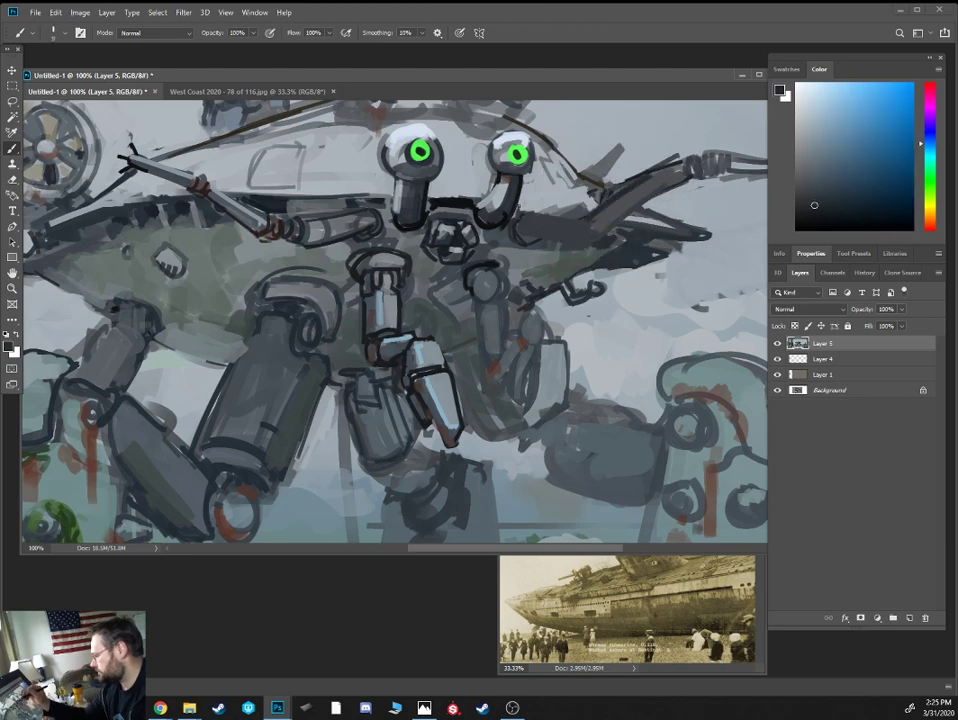
{"action": "left_click", "coordinate": [516, 238], "text": "alt"}
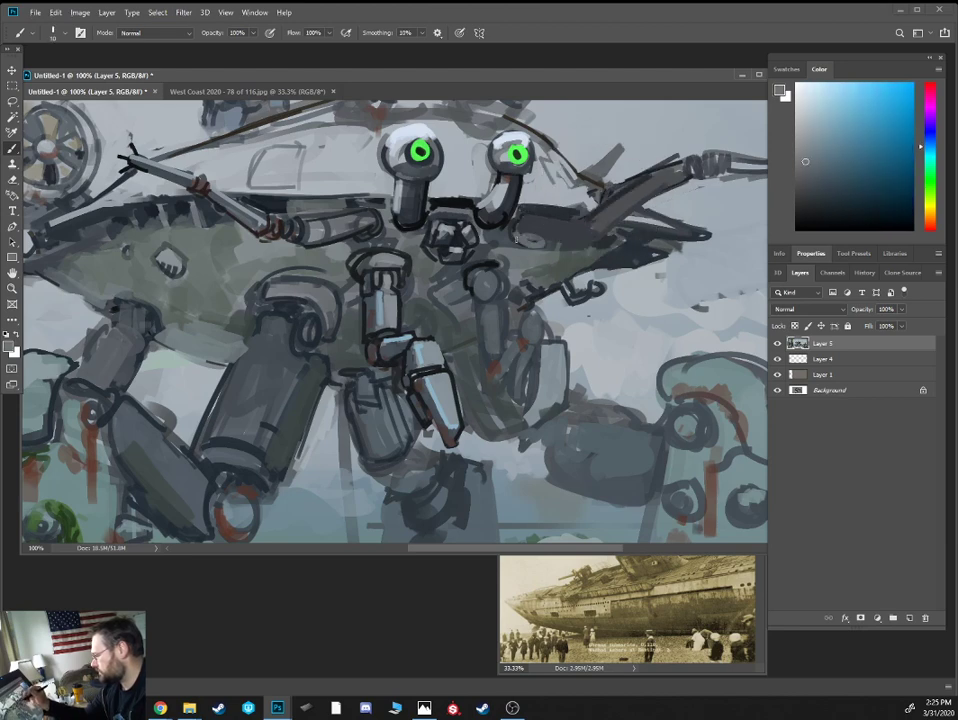
{"action": "left_click", "coordinate": [530, 238], "text": "alt"}
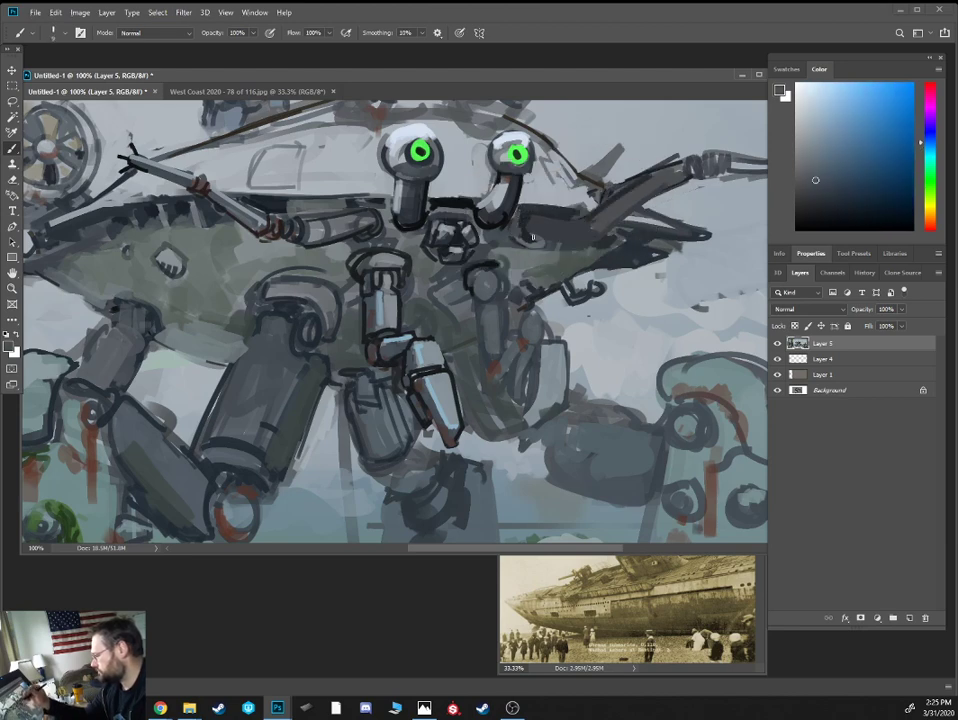
{"action": "left_click", "coordinate": [577, 224], "text": "alt"}
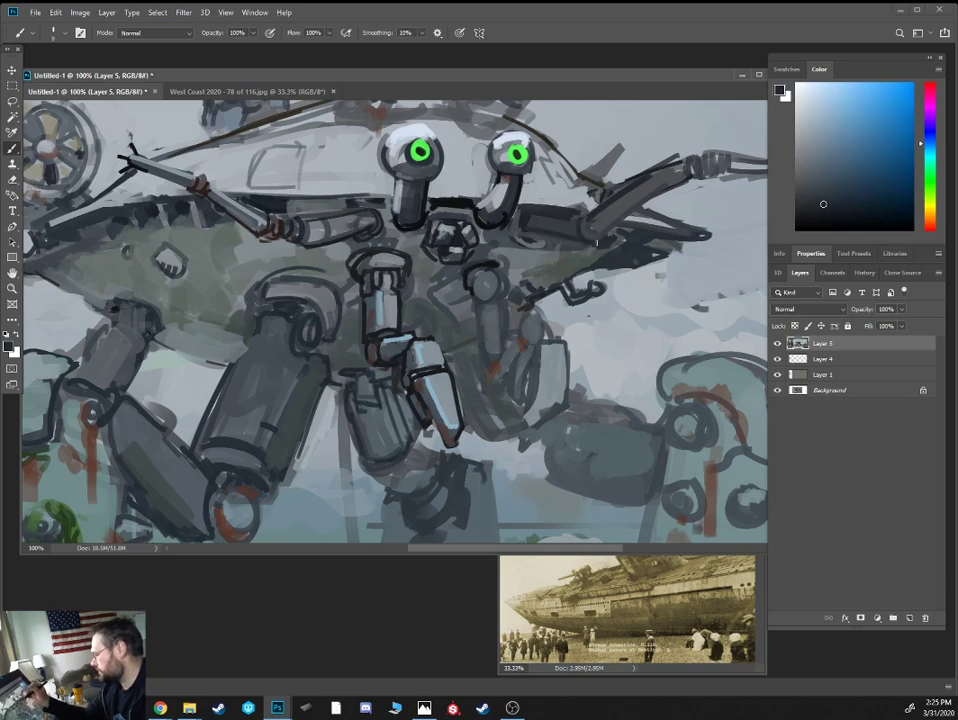
{"action": "left_click_drag", "start_coordinate": [607, 212], "coordinate": [661, 184]}
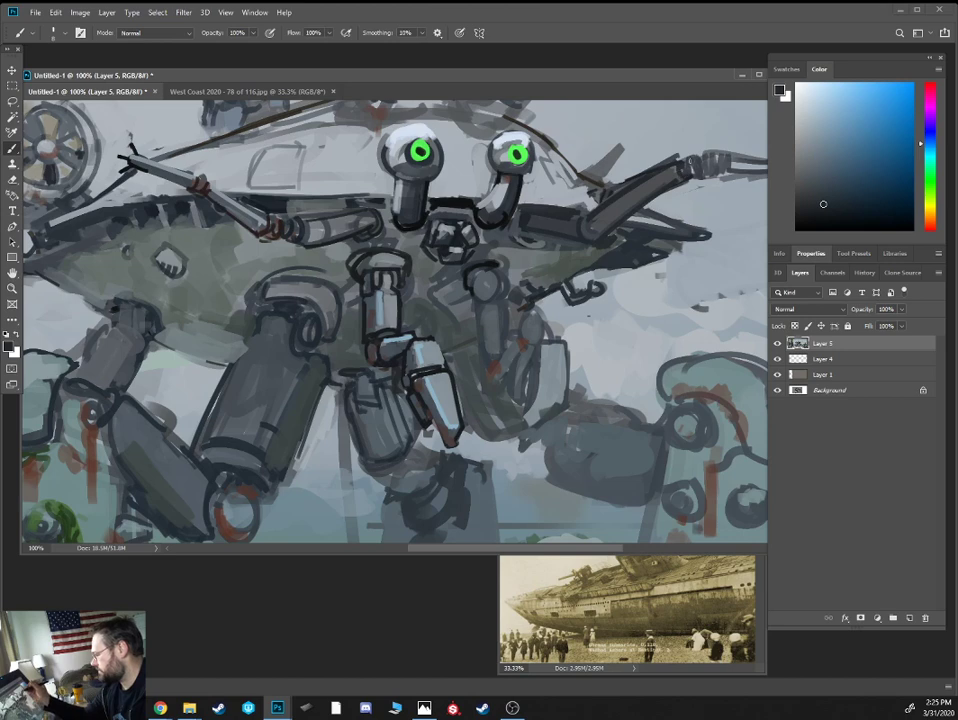
Paint out the outer end of the right-hand arm with sampled sky grey and a much larger brush
{"action": "key", "text": "ctrl+minus"}
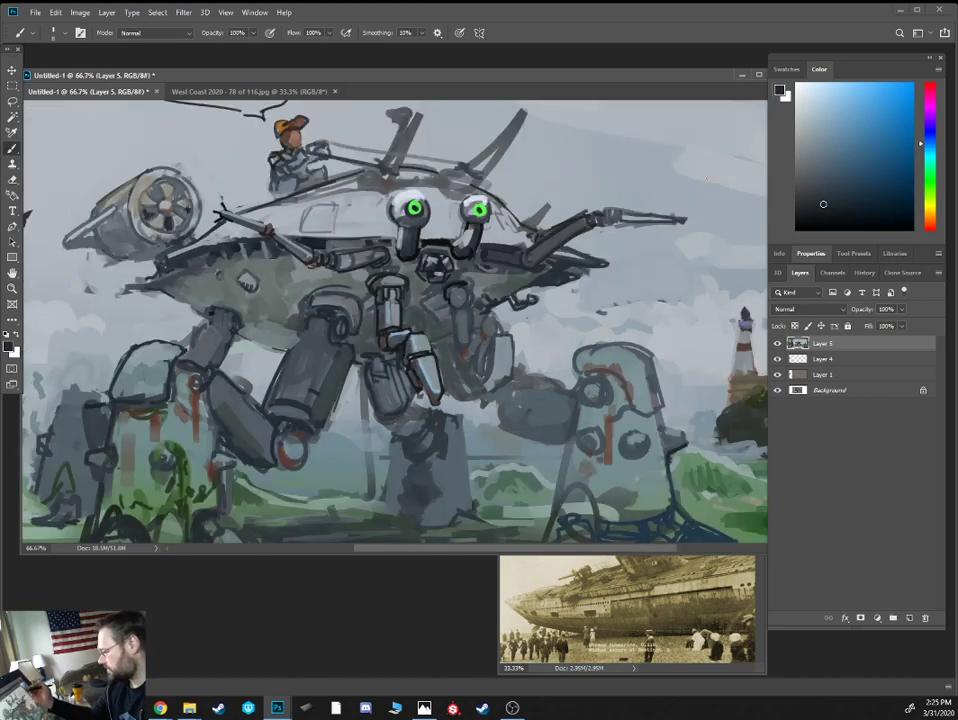
{"action": "key", "text": "ctrl+plus"}
{"action": "left_click_drag", "start_coordinate": [666, 199], "coordinate": [583, 286]}
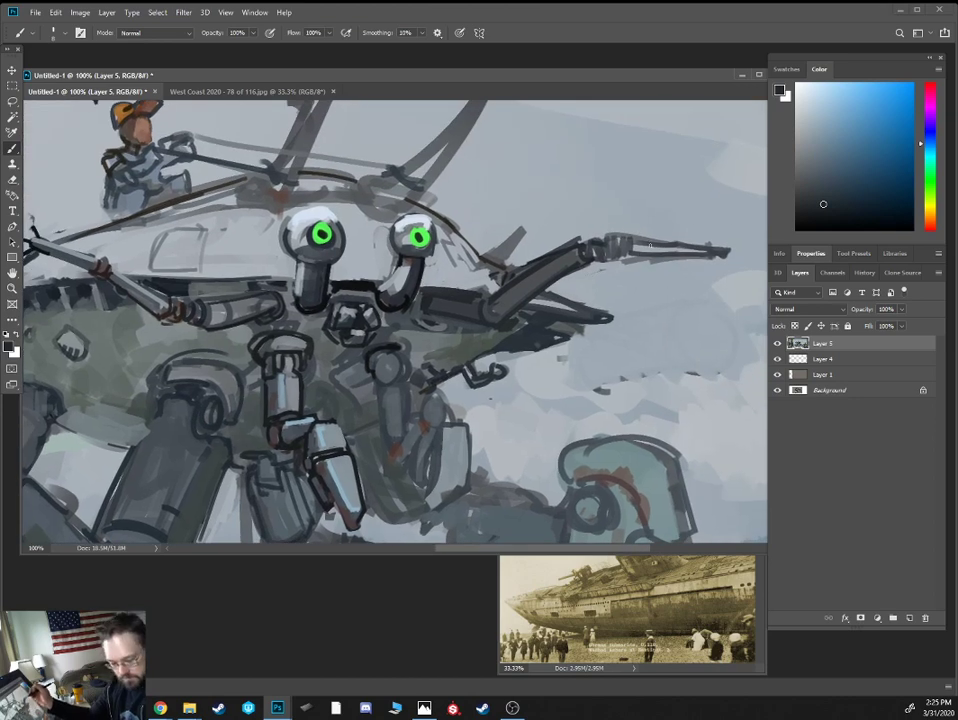
{"action": "left_click", "coordinate": [643, 217], "text": "alt"}
{"action": "key", "text": "bracketright"}
{"action": "key", "text": "bracketright"}
{"action": "key", "text": "bracketright"}
{"action": "key", "text": "bracketright"}
{"action": "key", "text": "bracketright"}
{"action": "key", "text": "bracketright"}
{"action": "key", "text": "bracketright"}
{"action": "key", "text": "bracketright"}
{"action": "key", "text": "bracketright"}
{"action": "key", "text": "bracketright"}
{"action": "key", "text": "bracketright"}
{"action": "key", "text": "bracketright"}
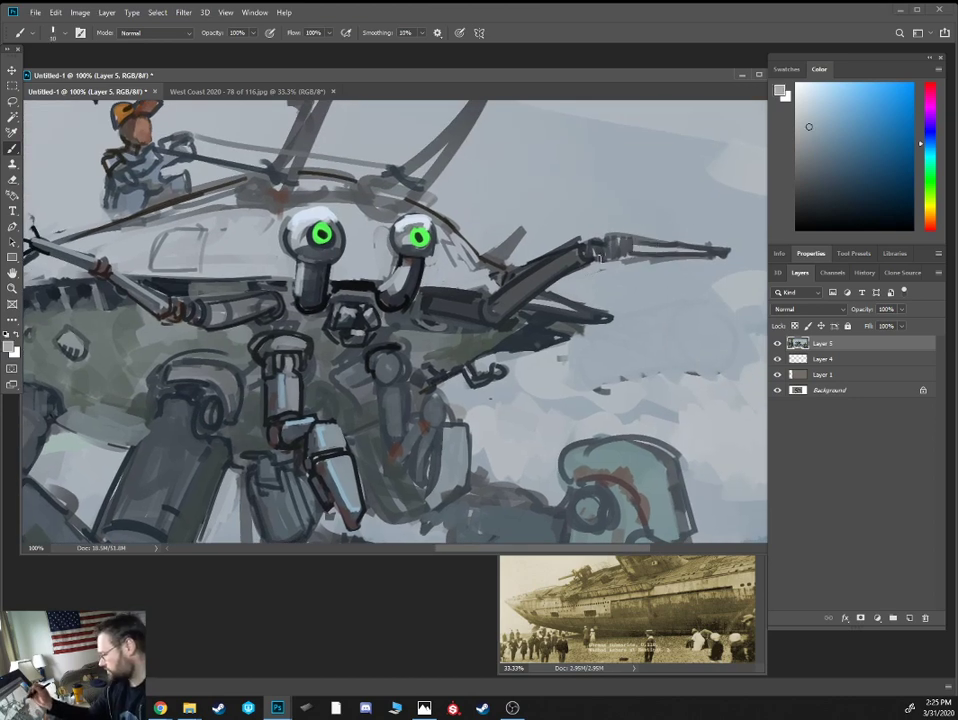
{"action": "mouse_move", "coordinate": [590, 254]}
{"action": "left_mouse_down"}
{"action": "mouse_move", "coordinate": [572, 256]}
{"action": "mouse_move", "coordinate": [683, 238]}
{"action": "left_mouse_up"}
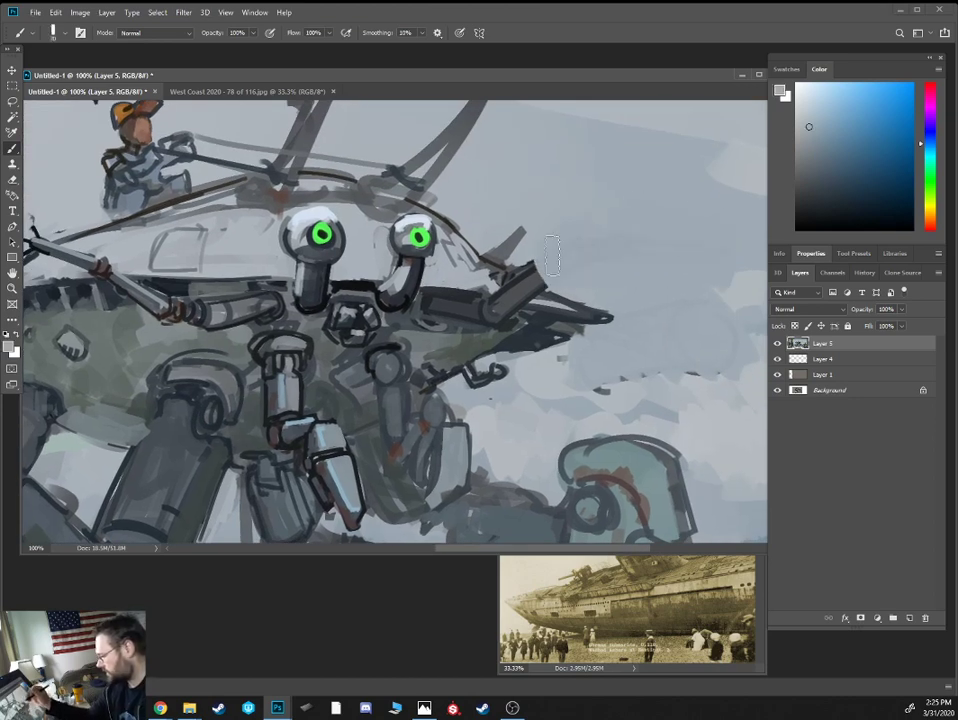
Block in a shorter dark grey end segment reaching outward from the right-hand forearm and refine it with sampled tones
{"action": "left_click", "coordinate": [489, 288], "text": "alt"}
{"action": "mouse_move", "coordinate": [491, 296]}
{"action": "left_mouse_down"}
{"action": "mouse_move", "coordinate": [530, 269]}
{"action": "mouse_move", "coordinate": [484, 270]}
{"action": "mouse_move", "coordinate": [609, 269]}
{"action": "left_mouse_up"}
{"action": "left_click", "coordinate": [534, 243], "text": "alt"}
{"action": "key", "text": "bracketleft"}
{"action": "left_click", "coordinate": [483, 286], "text": "alt"}
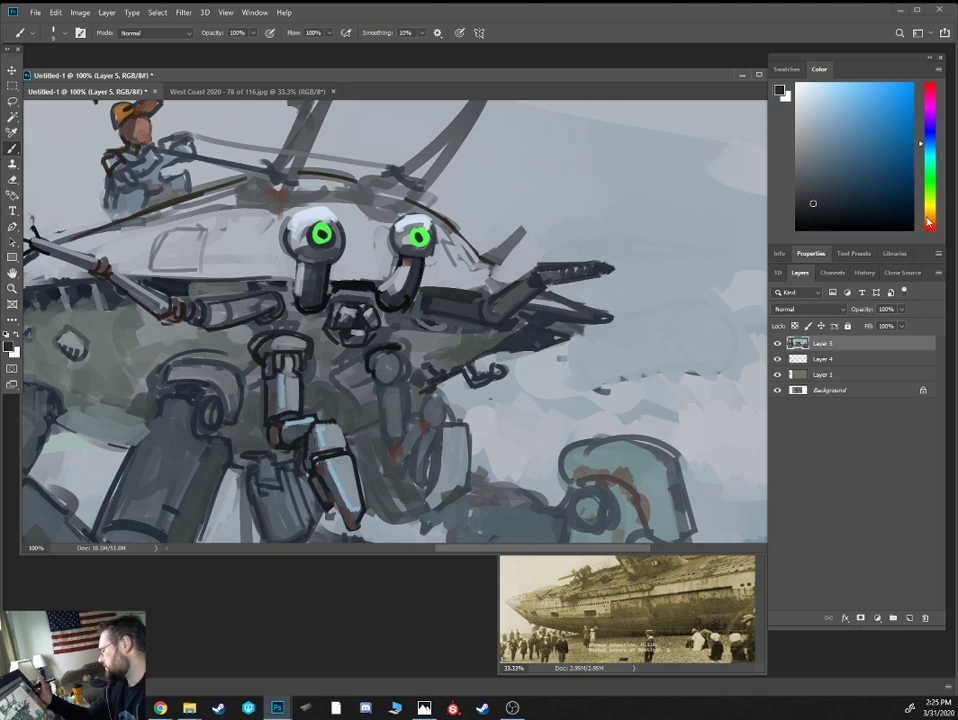
Add dark reddish-brown rust to the right-hand arm's joints and touch up its shoulder with sampled dark tones
{"action": "left_click", "coordinate": [929, 223]}
{"action": "left_click", "coordinate": [866, 196]}
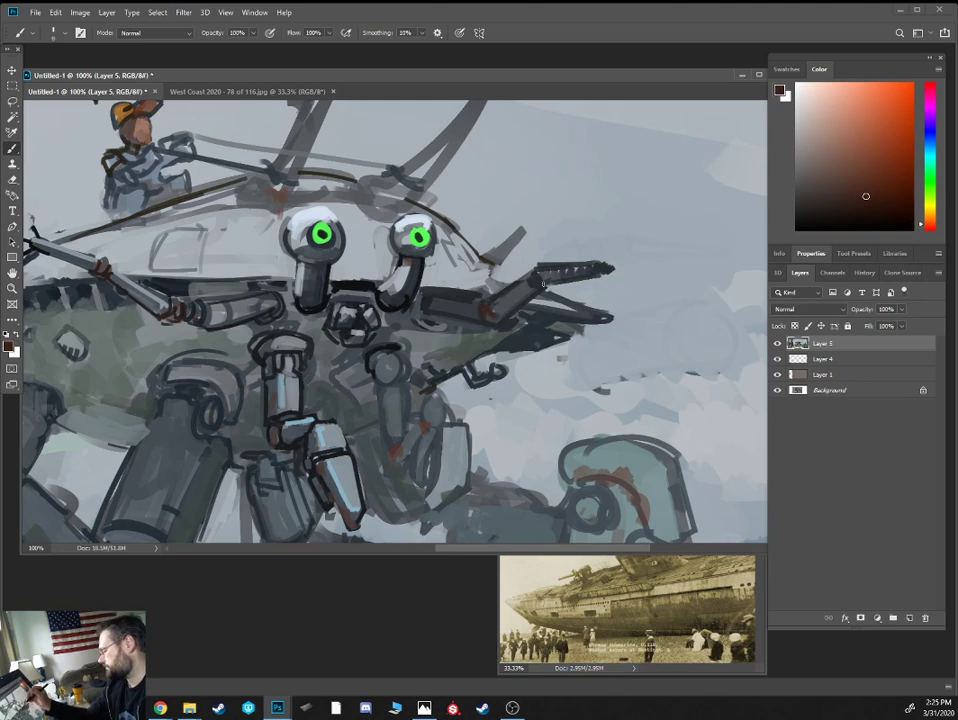
{"action": "left_click_drag", "start_coordinate": [541, 285], "coordinate": [545, 275]}
{"action": "left_click", "coordinate": [419, 307], "text": "alt"}
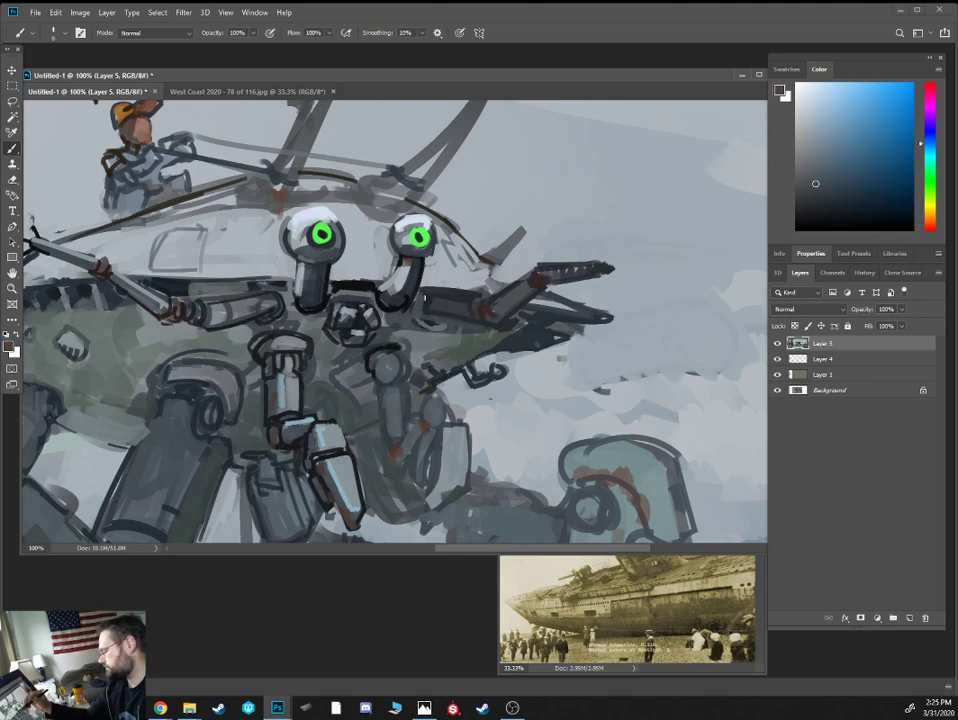
{"action": "left_click", "coordinate": [407, 302], "text": "alt"}
{"action": "left_click_drag", "start_coordinate": [402, 300], "coordinate": [402, 300]}
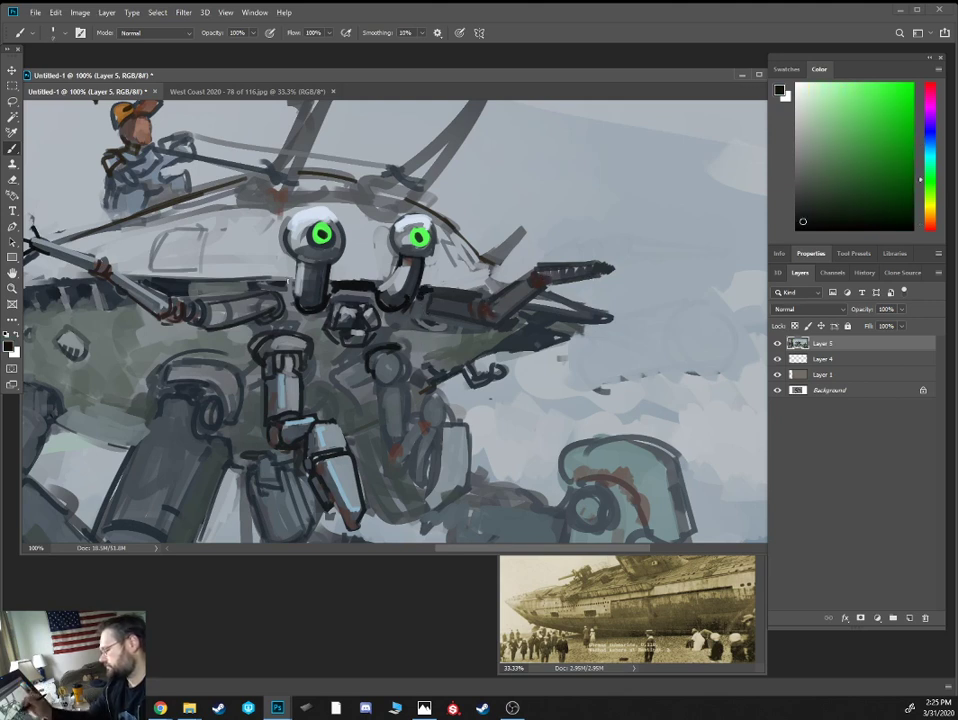
Draw a small black pronged claw at the tip of the right-hand arm
{"action": "left_click_drag", "start_coordinate": [609, 268], "coordinate": [617, 269]}
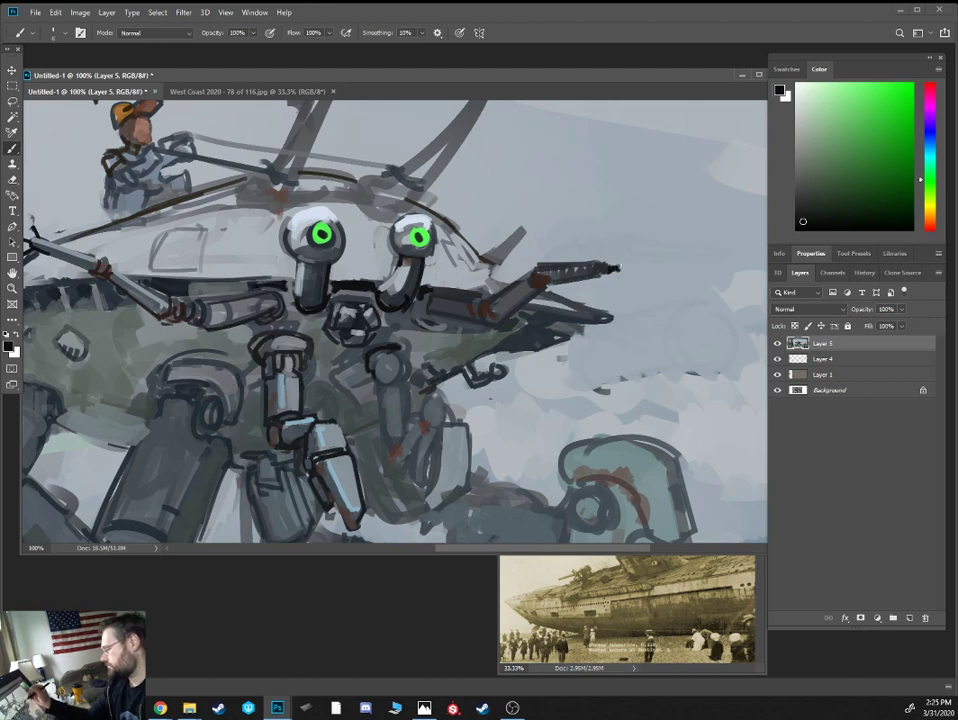
{"action": "left_click_drag", "start_coordinate": [460, 190], "coordinate": [476, 204]}
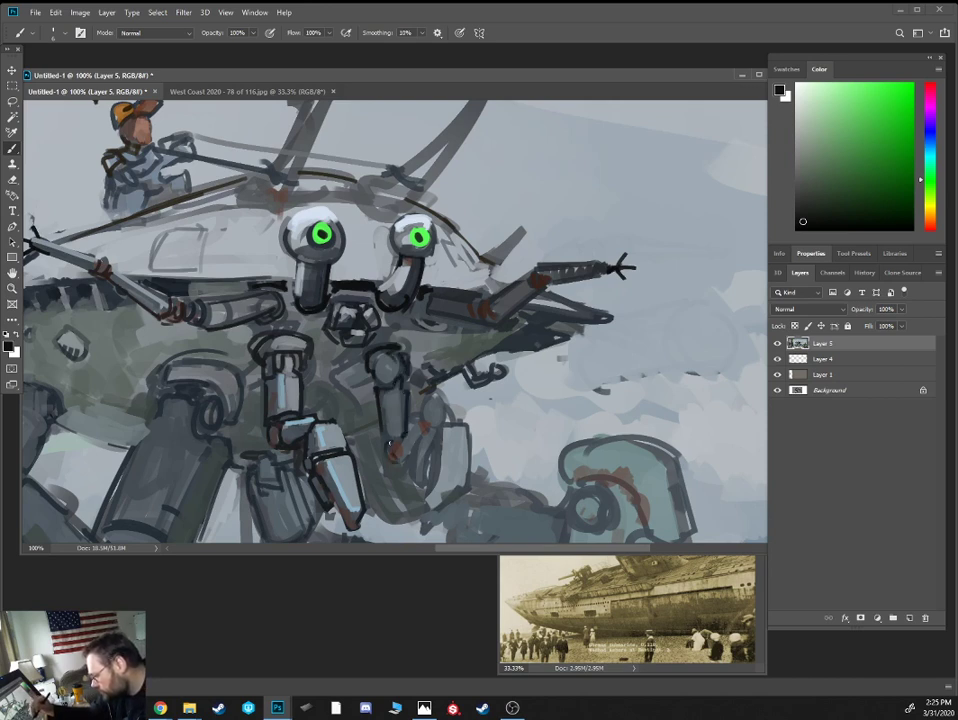
Outline the folded right-hand front limb's lower segment, round joint and two-part pincer in black
{"action": "mouse_move", "coordinate": [415, 446]}
{"action": "left_mouse_down"}
{"action": "mouse_move", "coordinate": [402, 462]}
{"action": "mouse_move", "coordinate": [429, 409]}
{"action": "mouse_move", "coordinate": [440, 418]}
{"action": "left_mouse_up"}
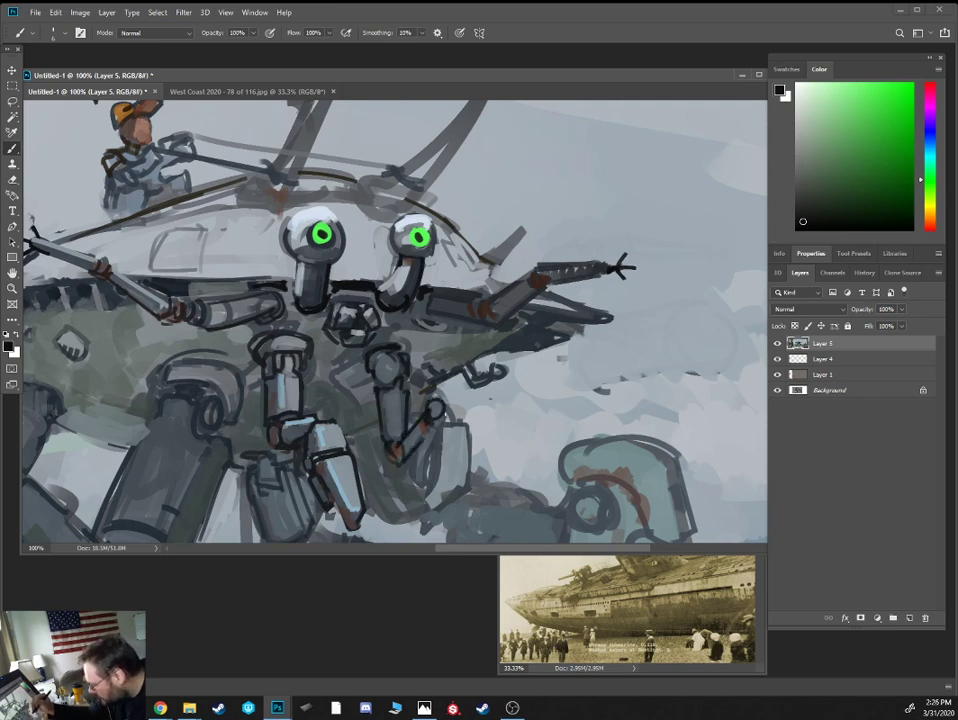
{"action": "mouse_move", "coordinate": [328, 322]}
{"action": "left_mouse_down"}
{"action": "mouse_move", "coordinate": [310, 341]}
{"action": "mouse_move", "coordinate": [311, 362]}
{"action": "left_mouse_up"}
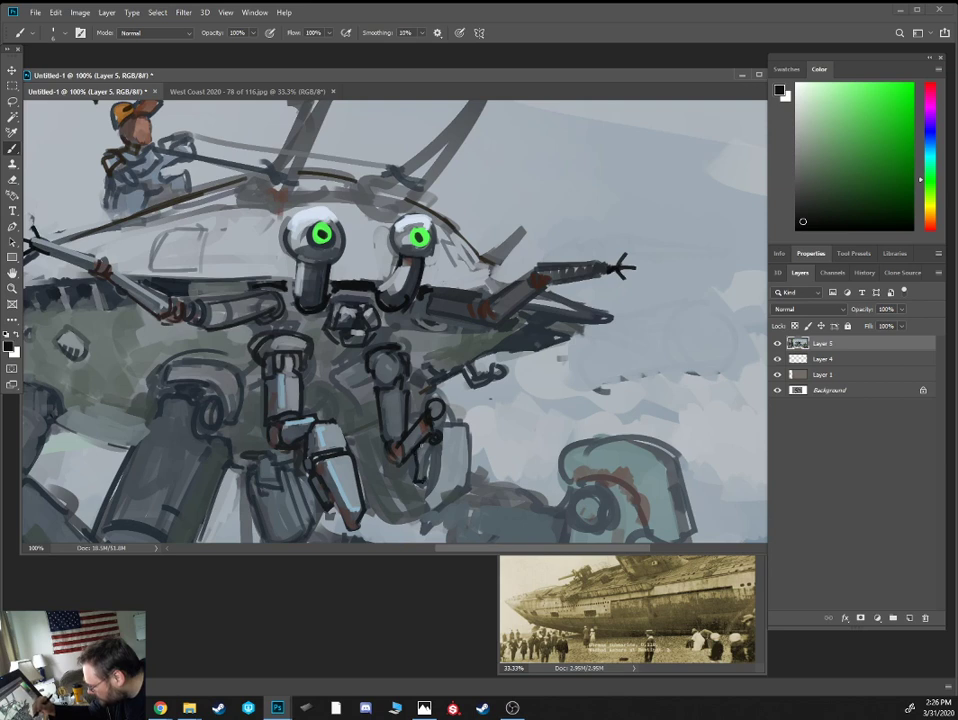
{"action": "left_click_drag", "start_coordinate": [419, 448], "coordinate": [418, 482]}
{"action": "left_click_drag", "start_coordinate": [325, 331], "coordinate": [316, 357]}
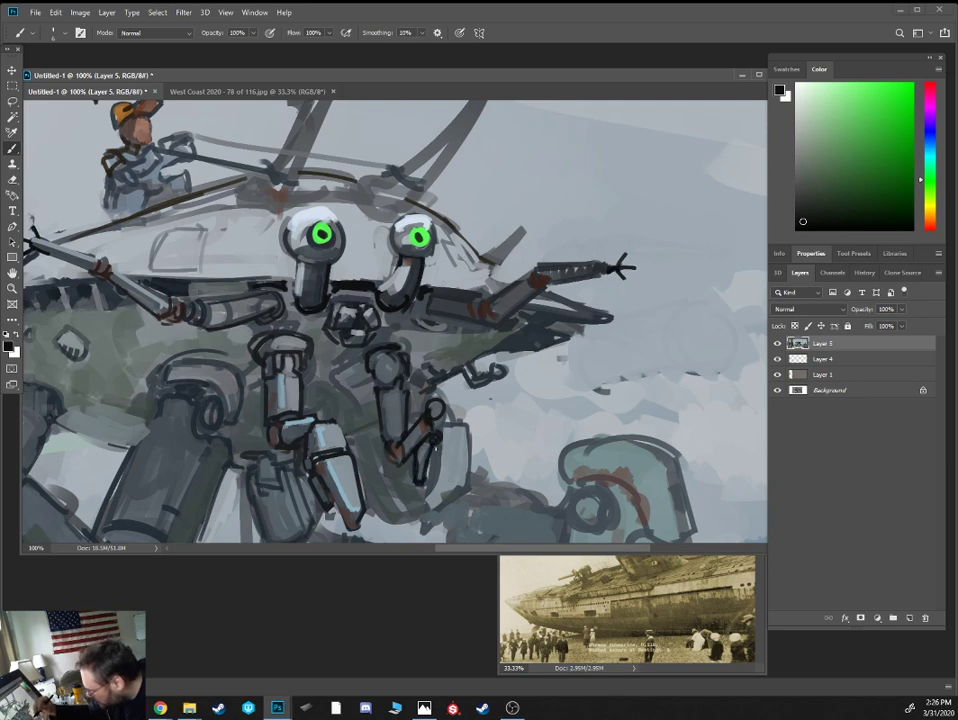
{"action": "mouse_move", "coordinate": [441, 442]}
{"action": "left_mouse_down"}
{"action": "mouse_move", "coordinate": [471, 439]}
{"action": "mouse_move", "coordinate": [427, 504]}
{"action": "mouse_move", "coordinate": [462, 487]}
{"action": "left_mouse_up"}
{"action": "left_click_drag", "start_coordinate": [453, 497], "coordinate": [456, 449]}
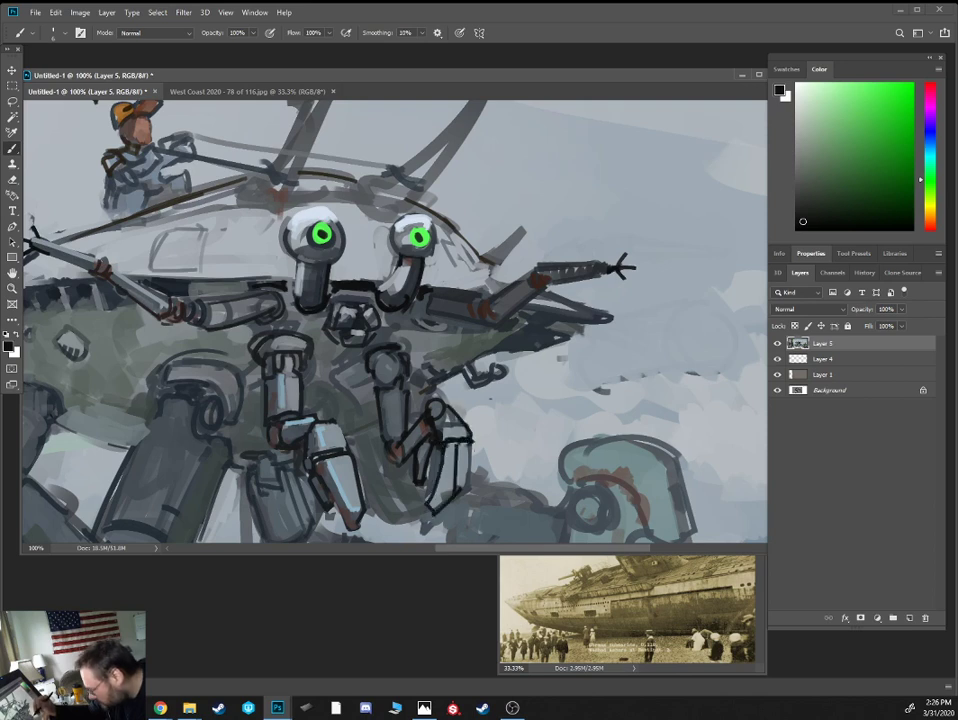
Shade the folded limb's pincer dark grey and paint light background grey into the gaps around the limb
{"action": "left_click", "coordinate": [342, 487], "text": "alt"}
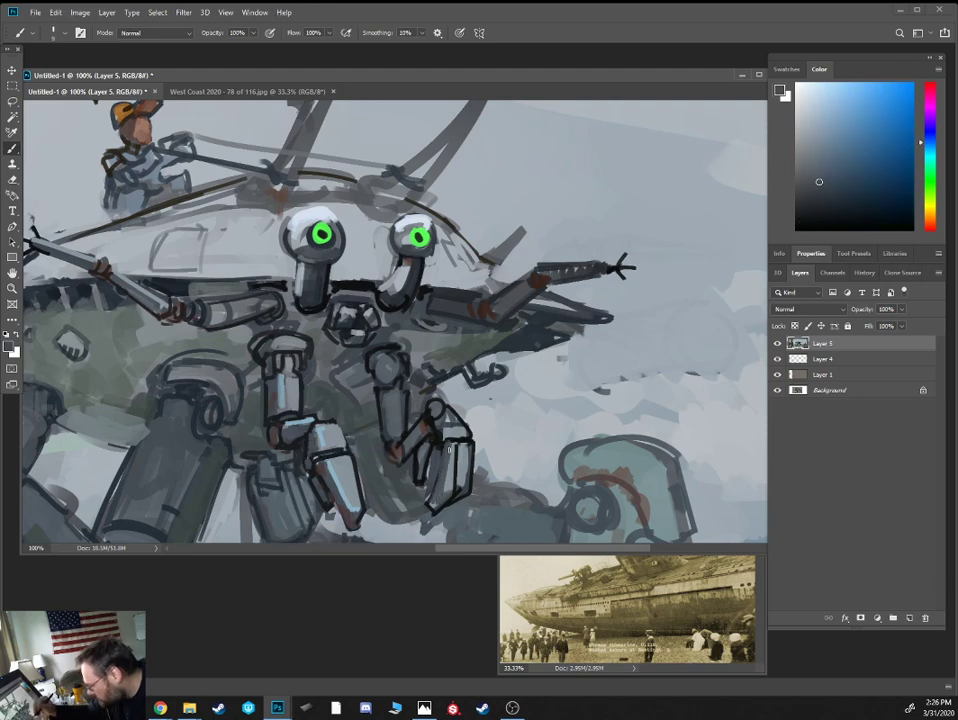
{"action": "left_click", "coordinate": [437, 458], "text": "alt"}
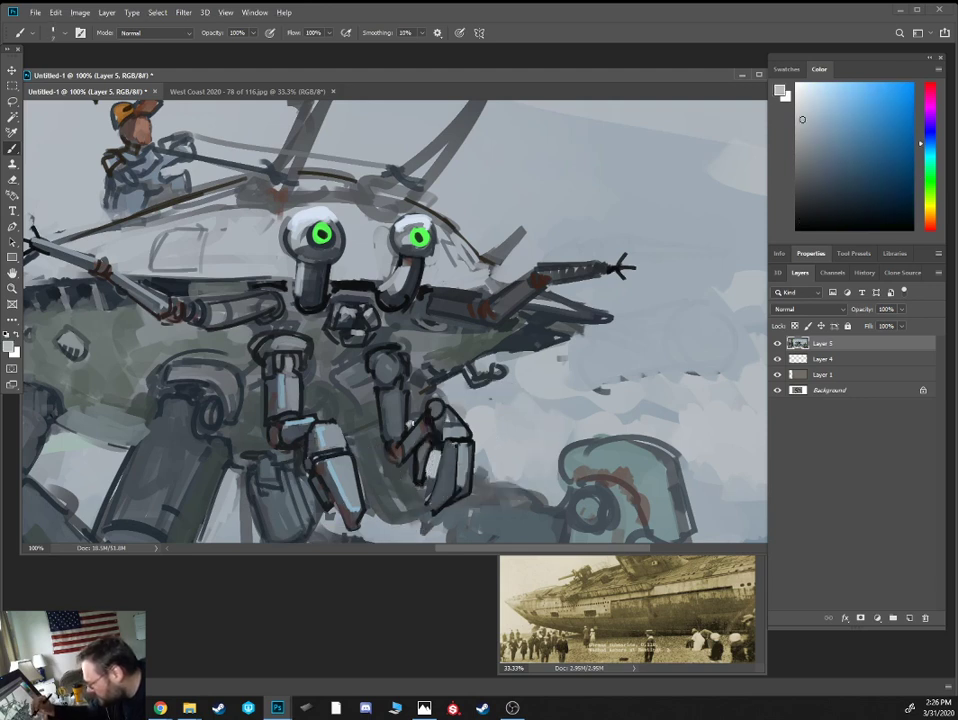
{"action": "left_click", "coordinate": [412, 421], "text": "alt"}
{"action": "left_click", "coordinate": [414, 420], "text": "alt"}
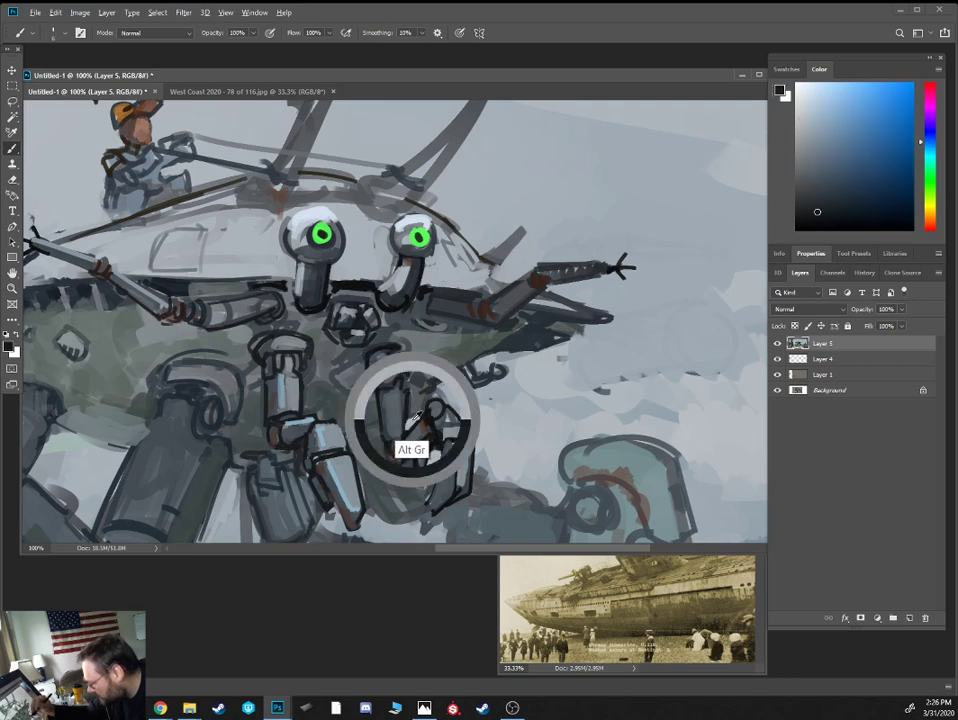
{"action": "left_click_drag", "start_coordinate": [418, 408], "coordinate": [410, 412]}
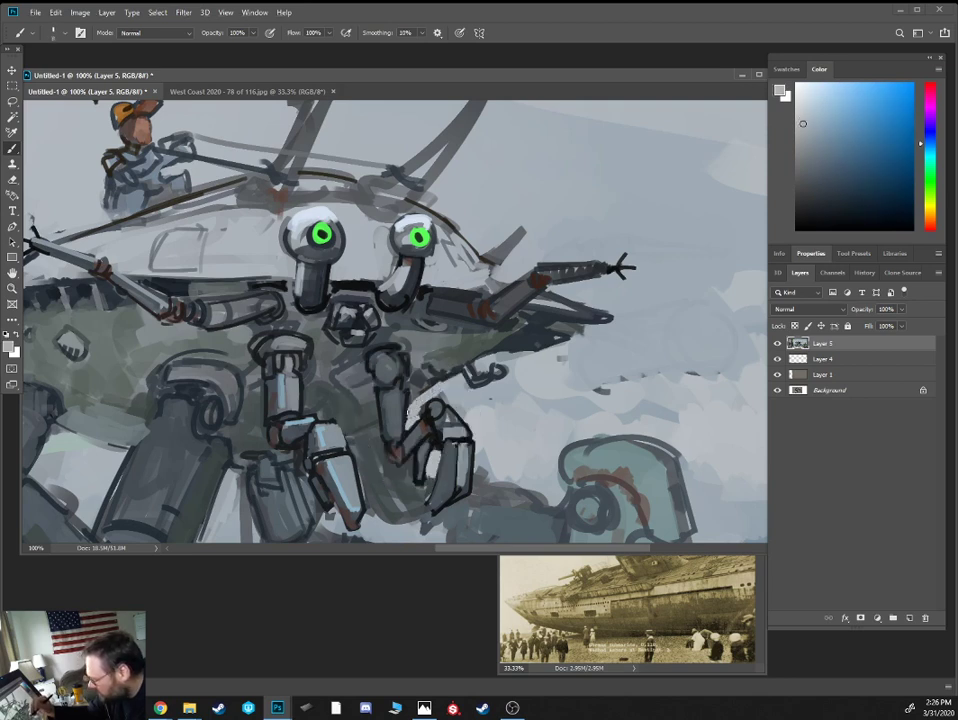
{"action": "left_click", "coordinate": [424, 390], "text": "alt"}
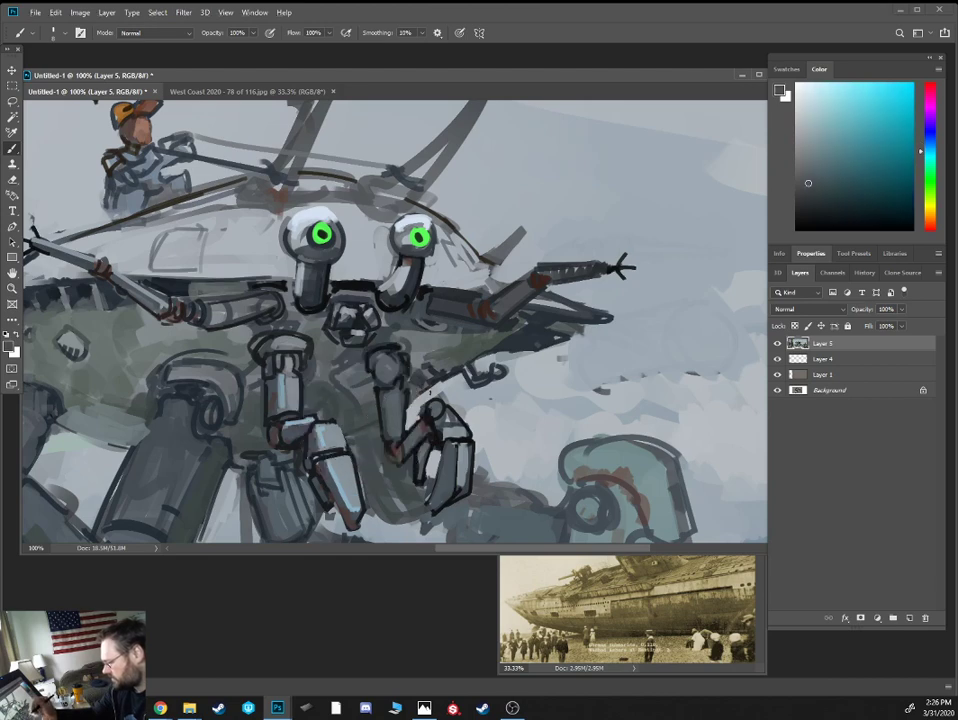
{"action": "left_click", "coordinate": [385, 415], "text": "alt"}
Outline a thick dark leg segment behind the folded right-hand pincer and cover the old leg sketch beneath it with light background grey
{"action": "key", "text": "ctrl+minus"}
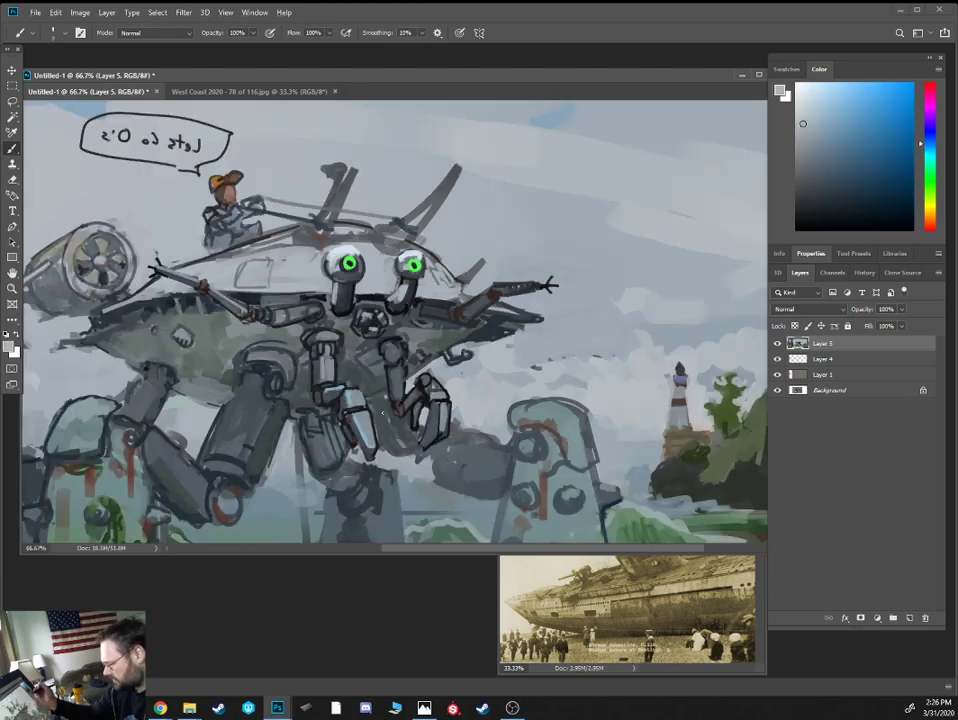
{"action": "left_click", "coordinate": [287, 388], "text": "alt"}
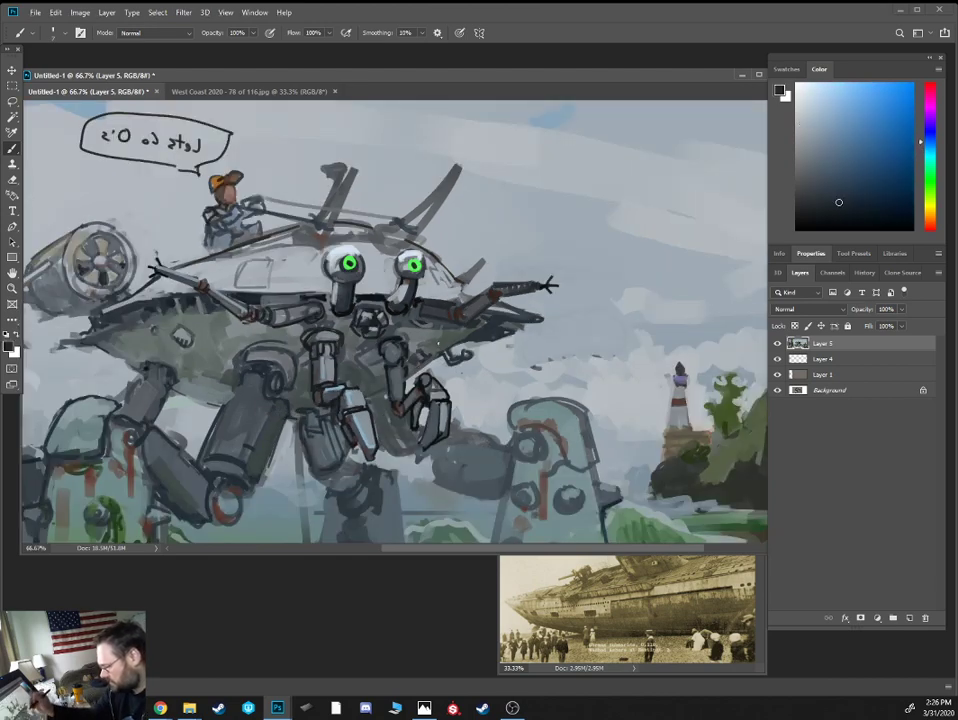
{"action": "left_click_drag", "start_coordinate": [278, 347], "coordinate": [293, 375]}
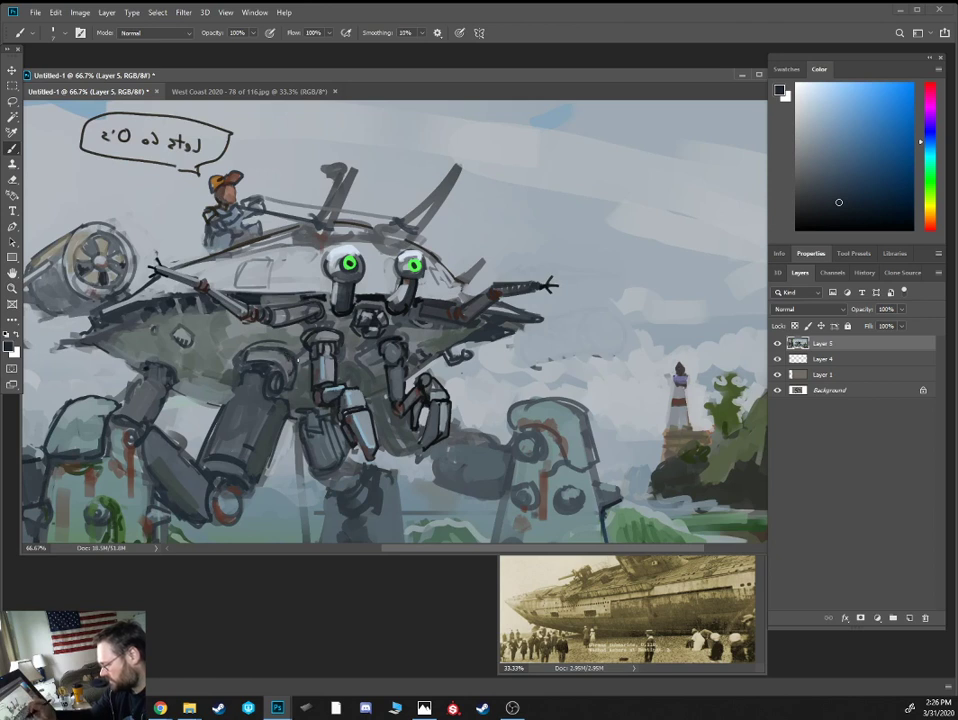
{"action": "mouse_move", "coordinate": [414, 367]}
{"action": "left_mouse_down"}
{"action": "mouse_move", "coordinate": [440, 376]}
{"action": "mouse_move", "coordinate": [423, 376]}
{"action": "mouse_move", "coordinate": [466, 437]}
{"action": "left_mouse_up"}
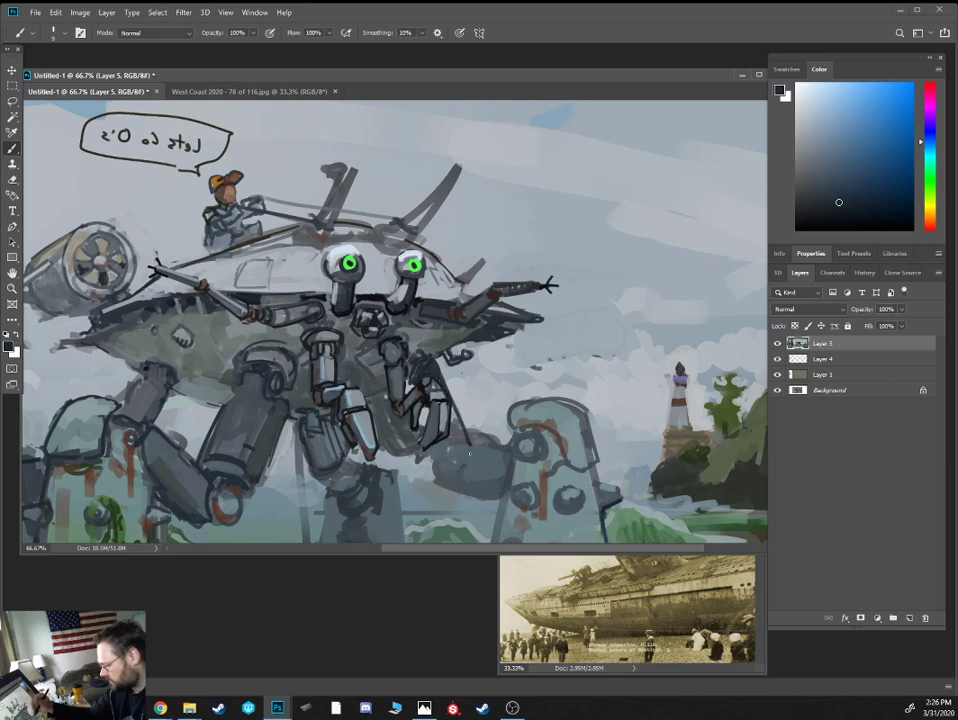
{"action": "left_click", "coordinate": [405, 440], "text": "alt"}
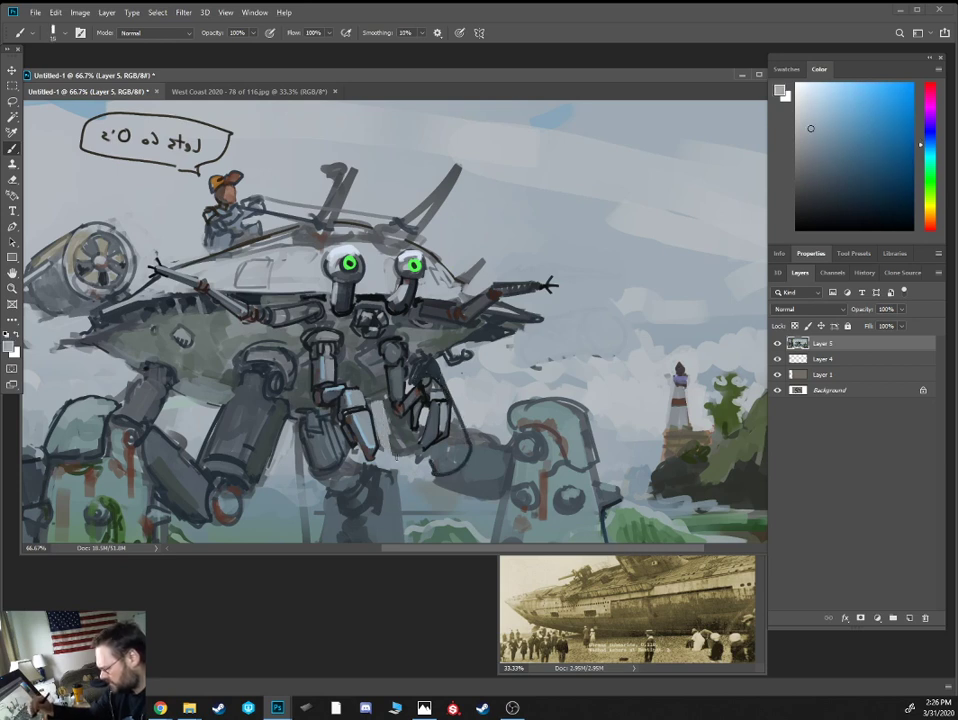
{"action": "mouse_move", "coordinate": [397, 457]}
{"action": "left_mouse_down"}
{"action": "mouse_move", "coordinate": [394, 415]}
{"action": "mouse_move", "coordinate": [398, 450]}
{"action": "mouse_move", "coordinate": [418, 430]}
{"action": "left_mouse_up"}
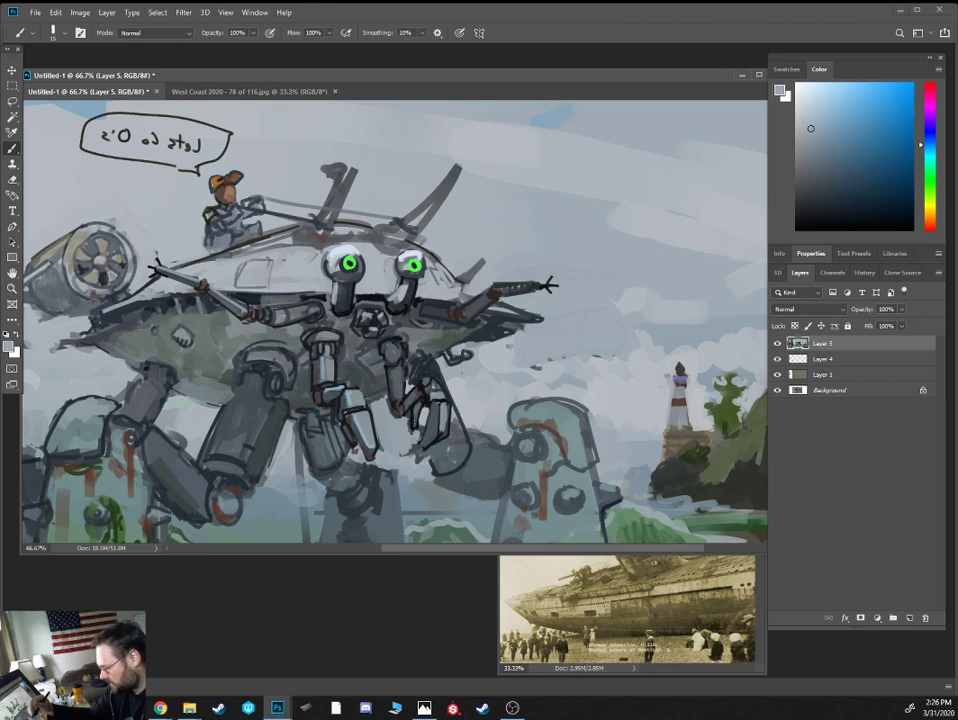
Fill the thick leg segment behind the folded pincer with dark blue-grey and strengthen the dark lines around the limb's joint
{"action": "left_click", "coordinate": [390, 384], "text": "alt"}
{"action": "key", "text": "["}
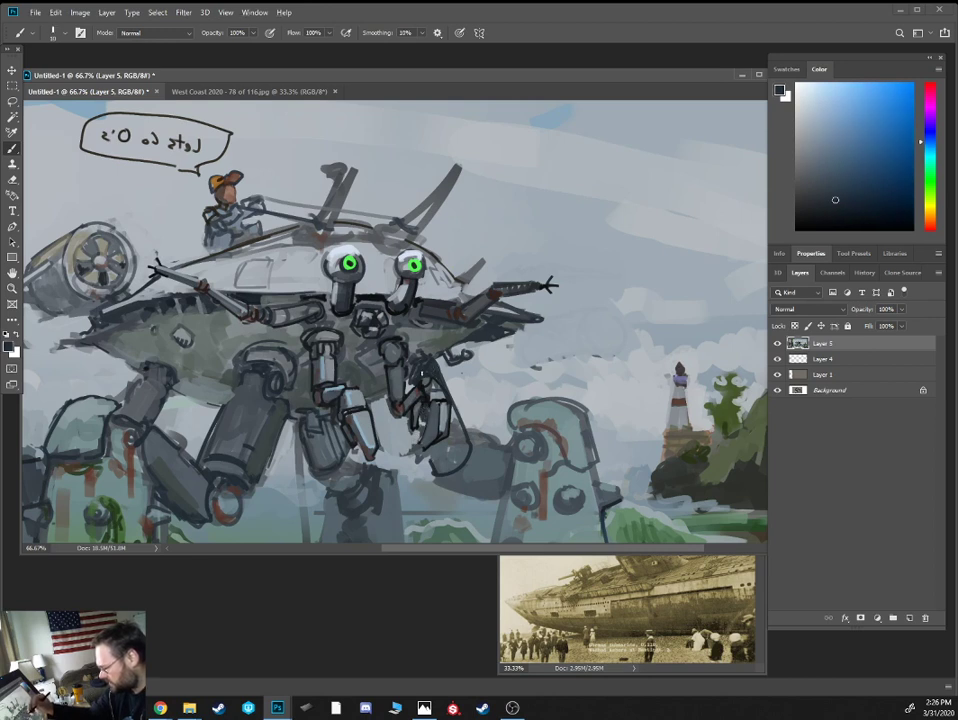
{"action": "mouse_move", "coordinate": [338, 302]}
{"action": "left_mouse_down"}
{"action": "mouse_move", "coordinate": [340, 348]}
{"action": "mouse_move", "coordinate": [322, 352]}
{"action": "left_mouse_up"}
{"action": "left_click_drag", "start_coordinate": [408, 389], "coordinate": [418, 387]}
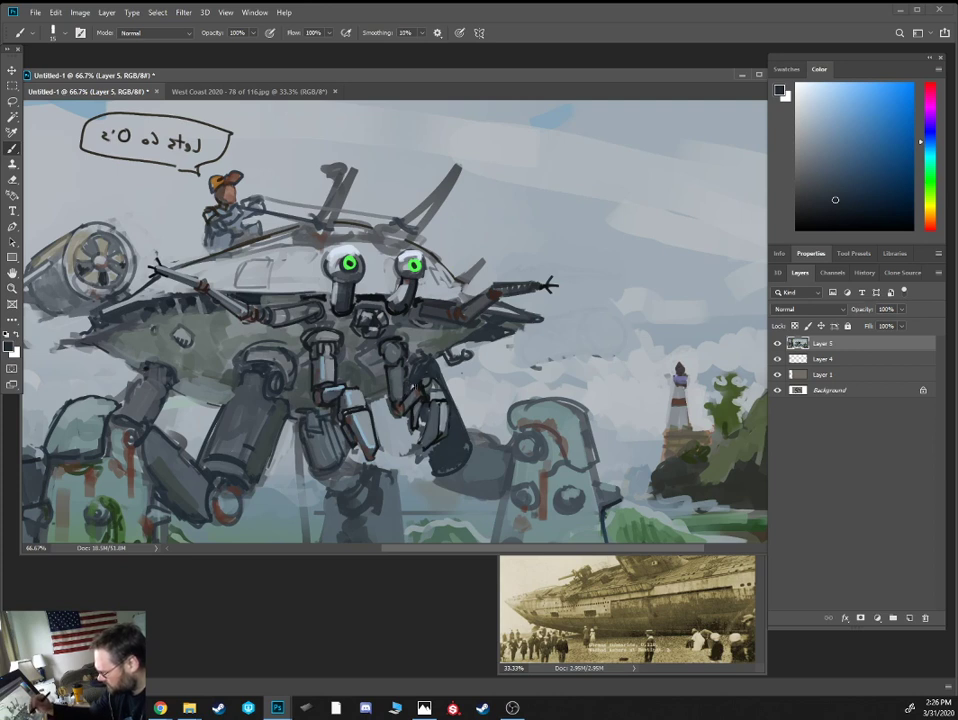
{"action": "left_click", "coordinate": [422, 423], "text": "alt"}
{"action": "left_click_drag", "start_coordinate": [305, 303], "coordinate": [311, 332]}
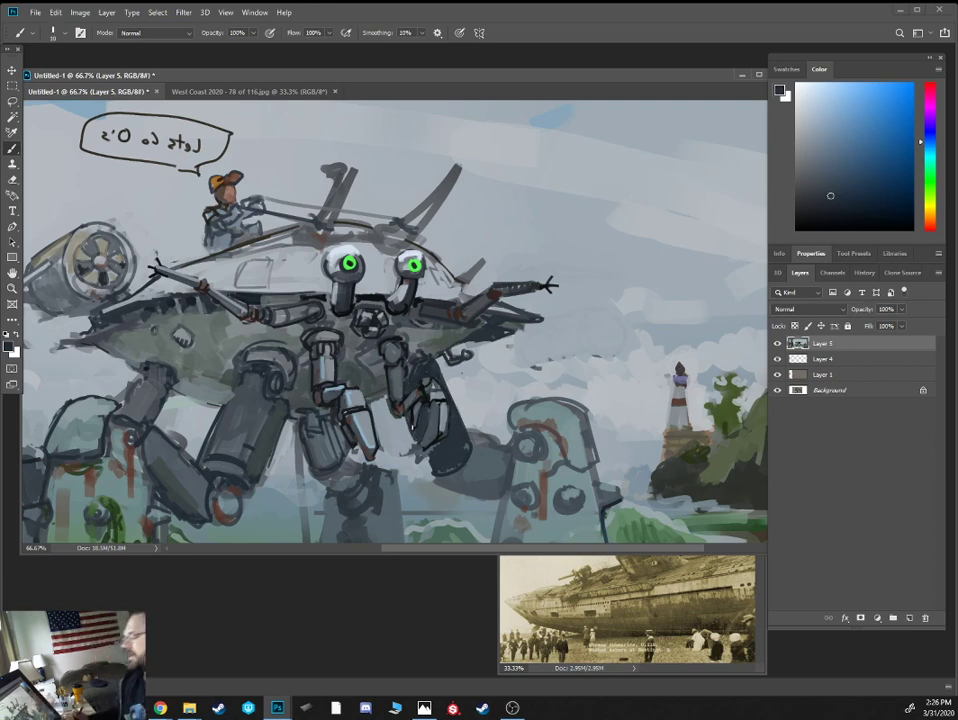
Clean up the gaps around the two front claws with sampled light background greys
{"action": "key", "text": "ctrl+minus"}
{"action": "key", "text": "ctrl+minus"}
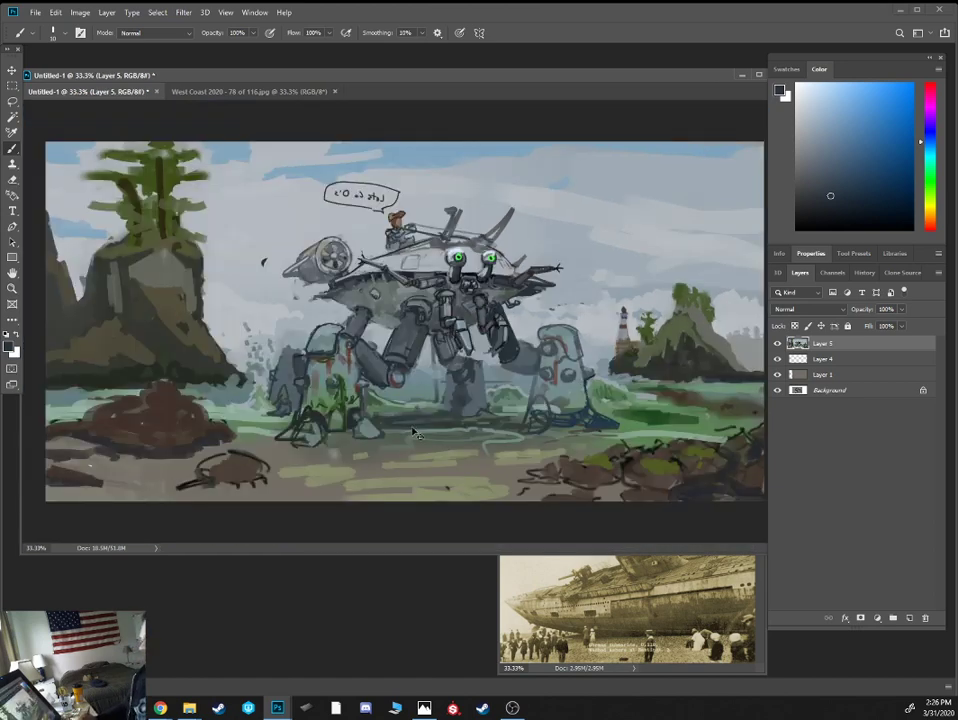
{"action": "key", "text": "ctrl+plus"}
{"action": "key", "text": "ctrl+plus"}
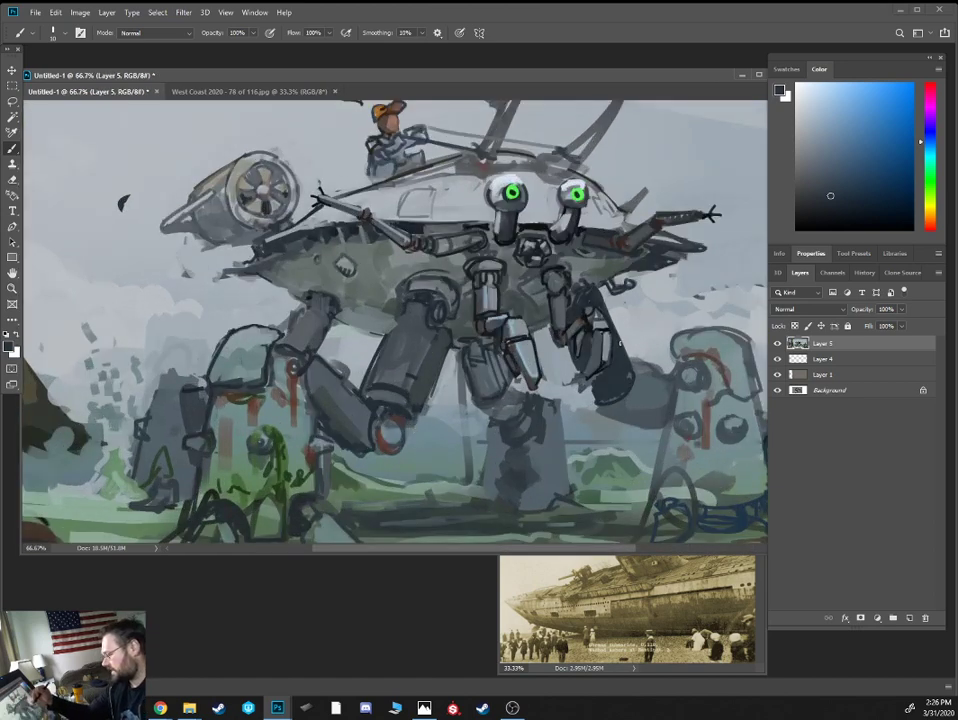
{"action": "left_click", "coordinate": [605, 325], "text": "alt"}
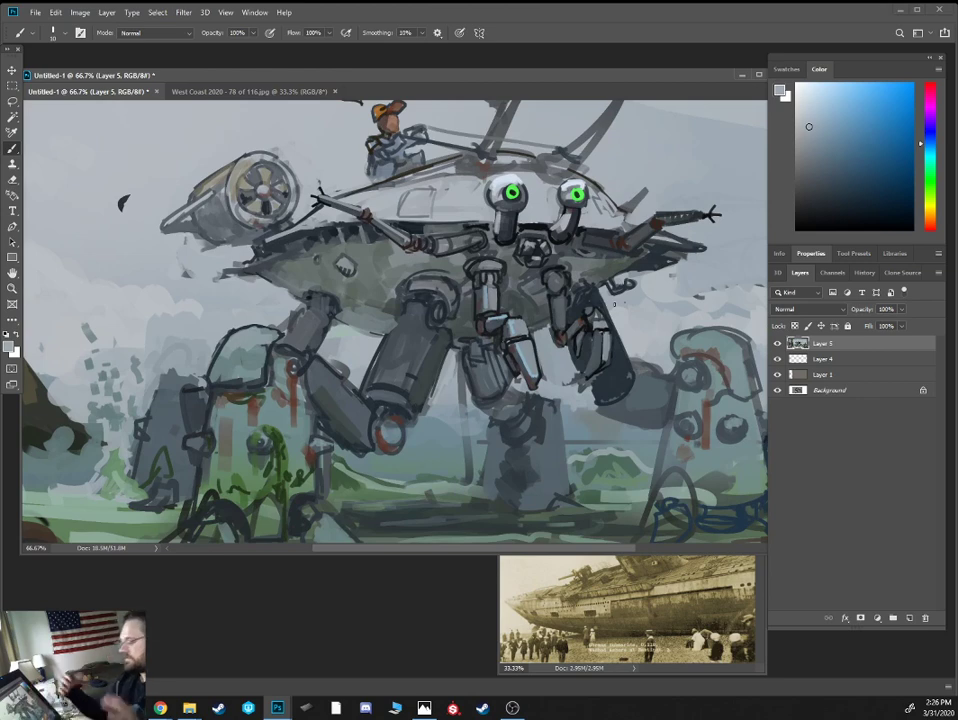
{"action": "left_click", "coordinate": [531, 349], "text": "alt"}
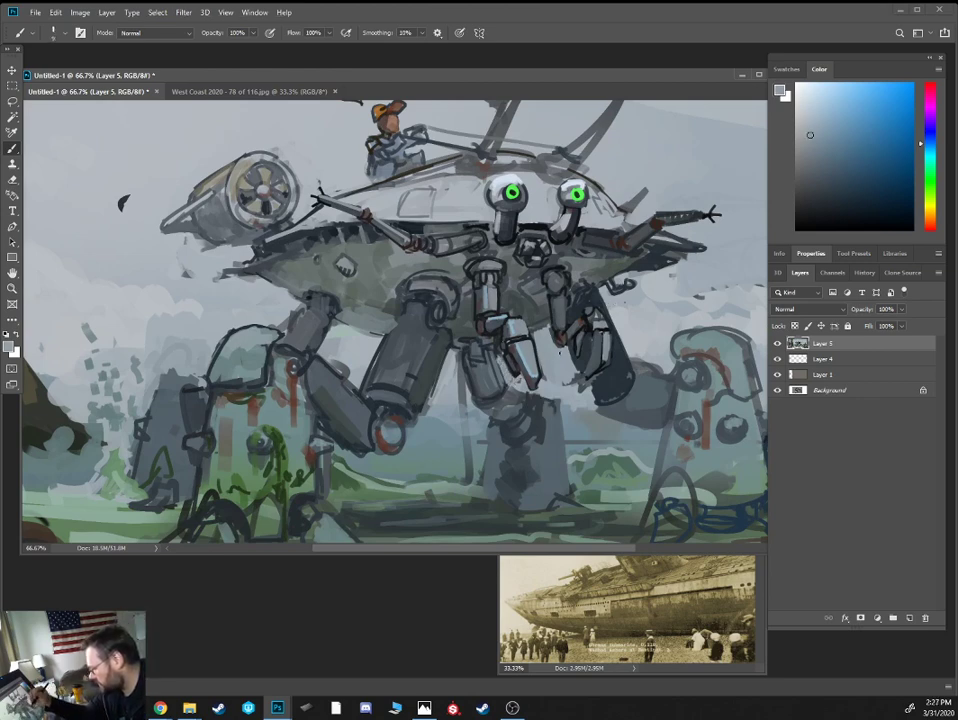
{"action": "left_click", "coordinate": [515, 376], "text": "alt"}
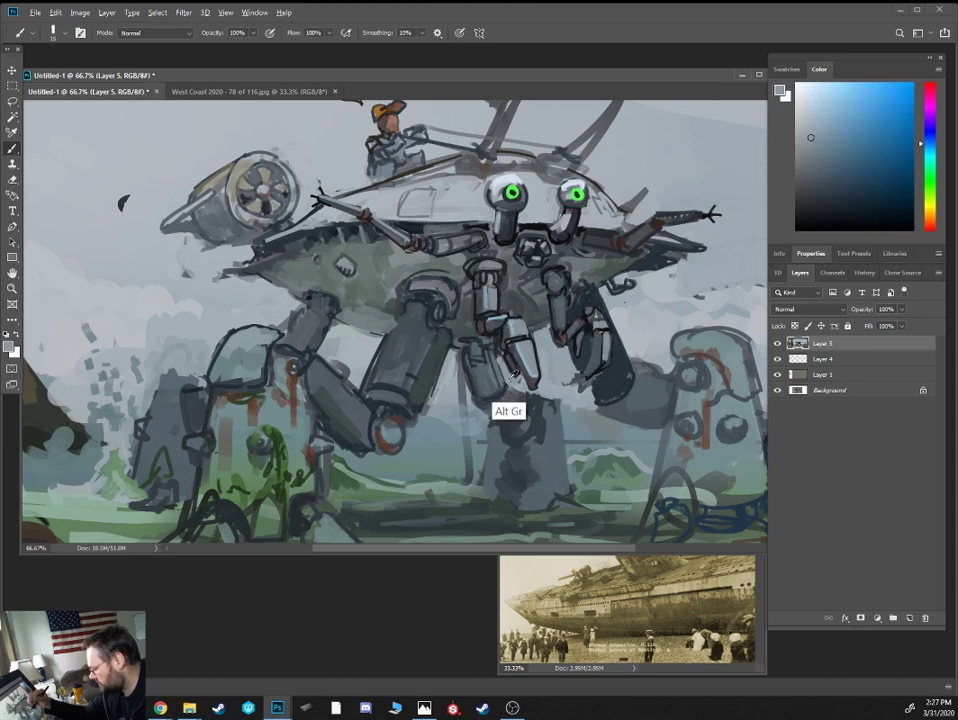
{"action": "left_click", "coordinate": [510, 379], "text": "alt"}
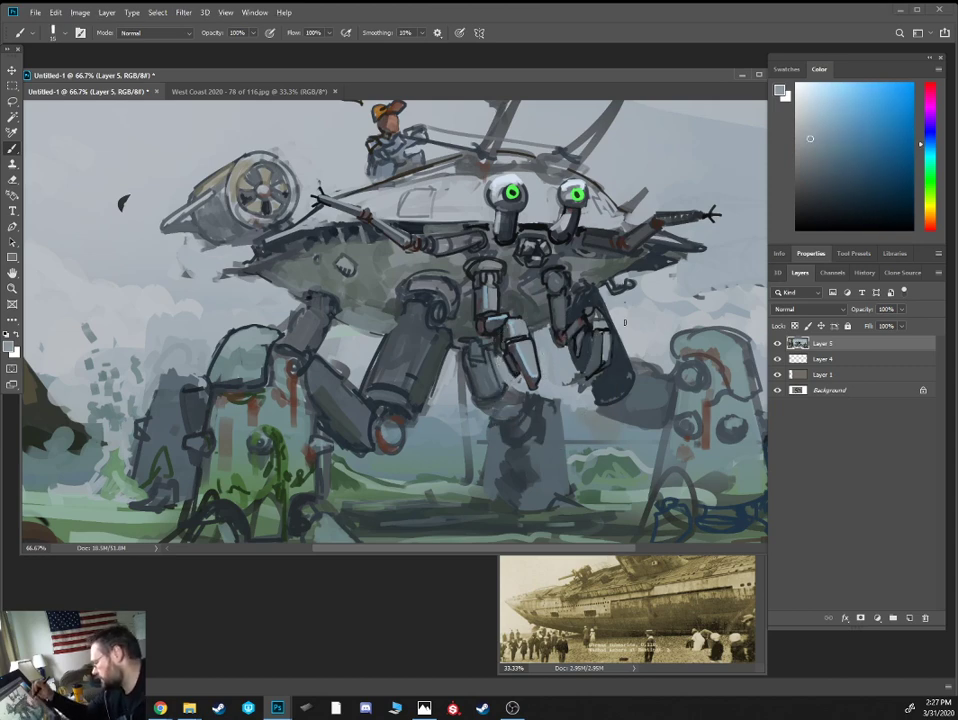
Paint background grey beside the folded pincer's lower end and redraw its pointed tip in black
{"action": "left_click", "coordinate": [571, 377], "text": "alt"}
{"action": "left_click_drag", "start_coordinate": [579, 374], "coordinate": [580, 393]}
{"action": "left_click_drag", "start_coordinate": [563, 374], "coordinate": [568, 388]}
{"action": "left_click", "coordinate": [590, 377], "text": "alt"}
{"action": "key", "text": "["}
{"action": "left_click", "coordinate": [585, 376], "text": "alt"}
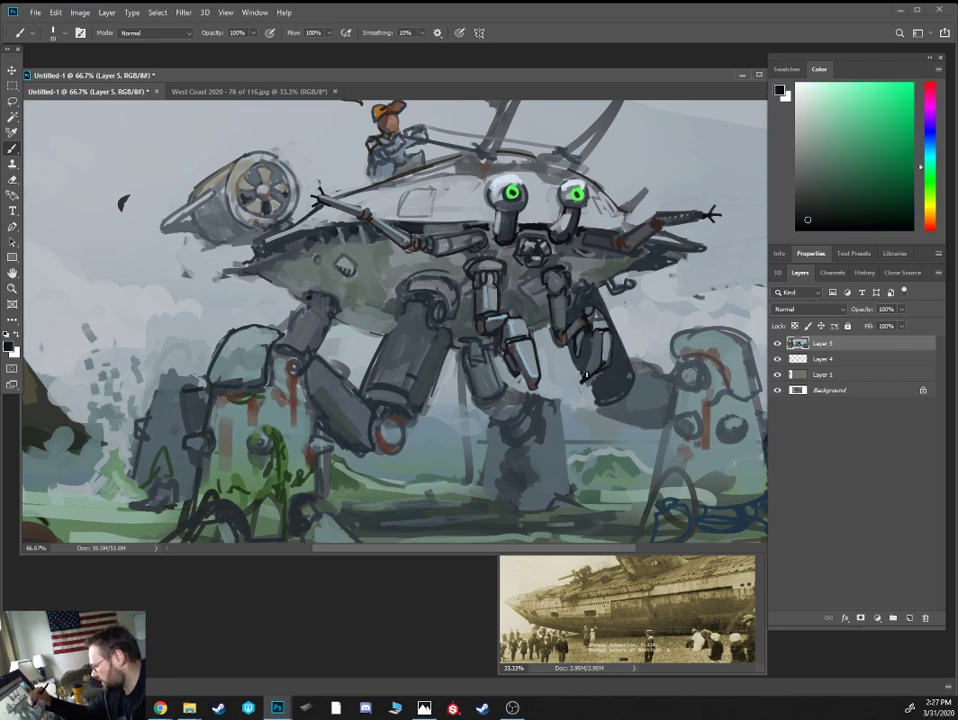
Shade the thick leg segment behind the pincer in sampled dark and mid blue-greys, and lighten the folded limb's joint with grey
{"action": "left_click", "coordinate": [599, 384], "text": "alt"}
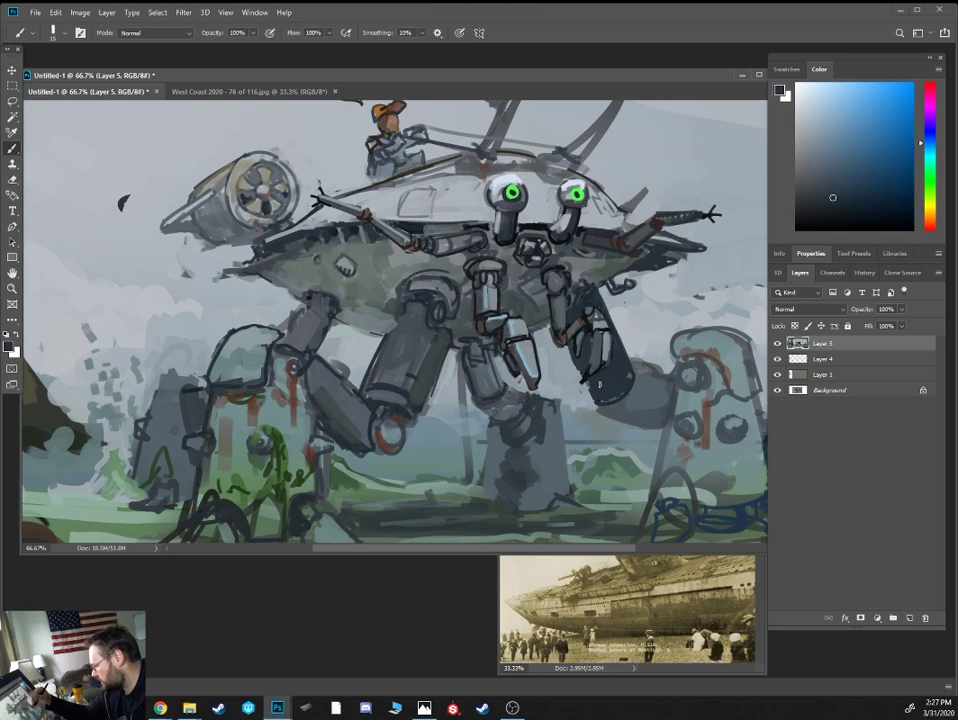
{"action": "left_click", "coordinate": [635, 420], "text": "alt"}
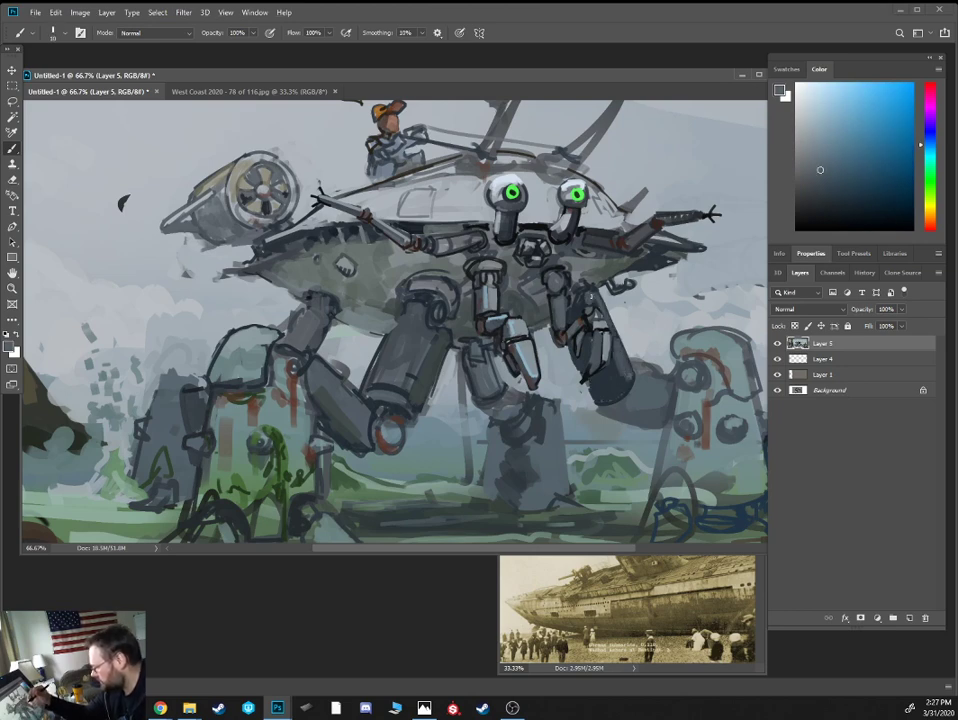
{"action": "left_click", "coordinate": [591, 300], "text": "alt"}
{"action": "left_click", "coordinate": [447, 218], "text": "alt"}
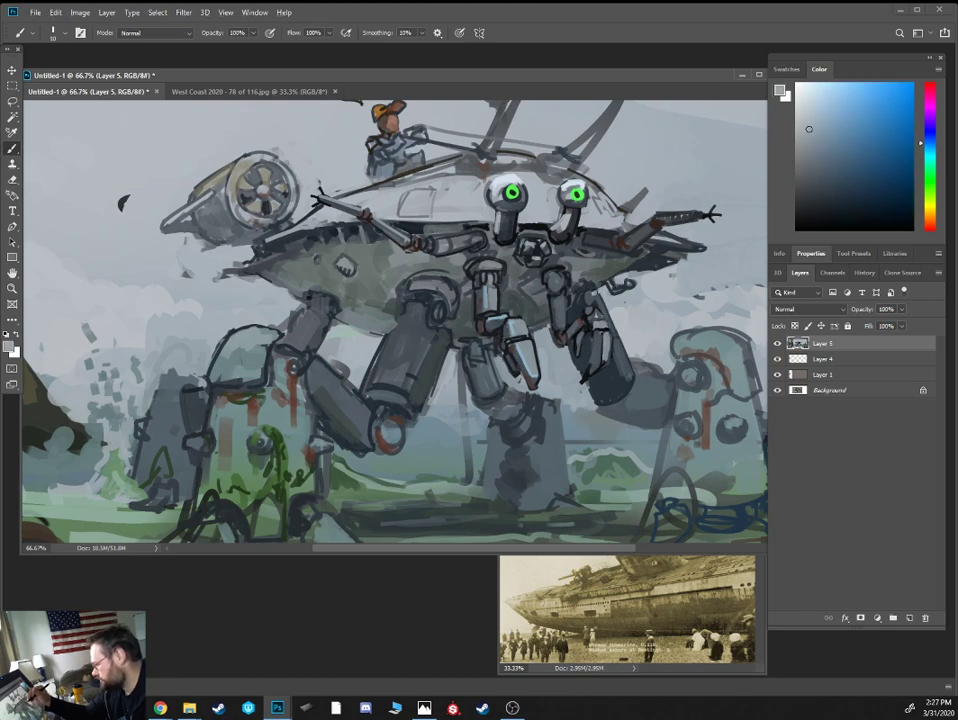
{"action": "left_click", "coordinate": [575, 310], "text": "alt"}
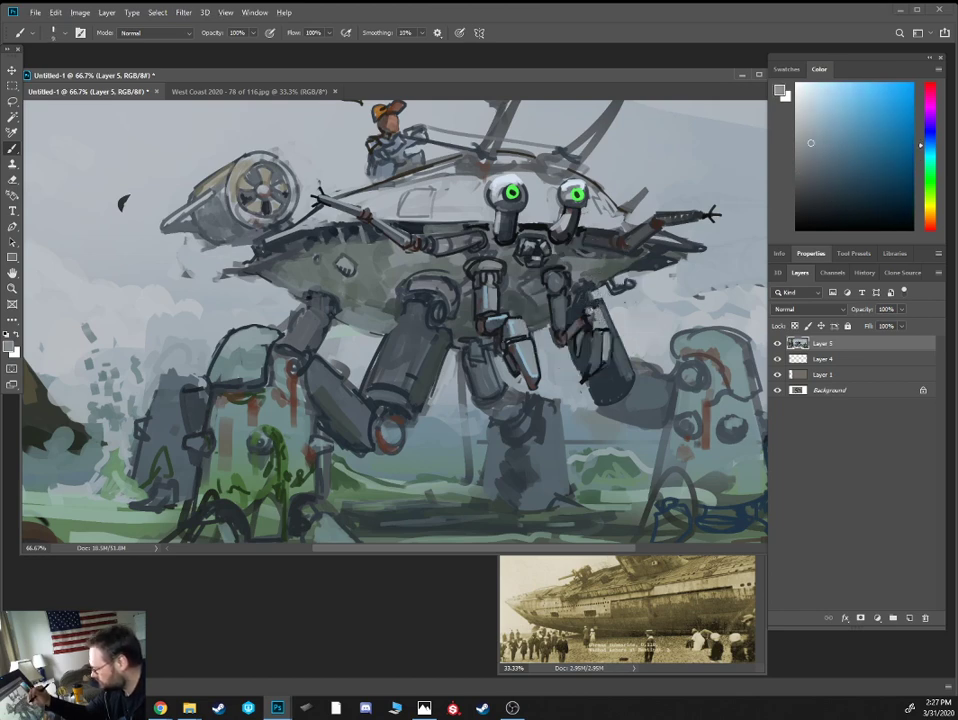
{"action": "left_click", "coordinate": [619, 371], "text": "alt"}
{"action": "left_click", "coordinate": [828, 207]}
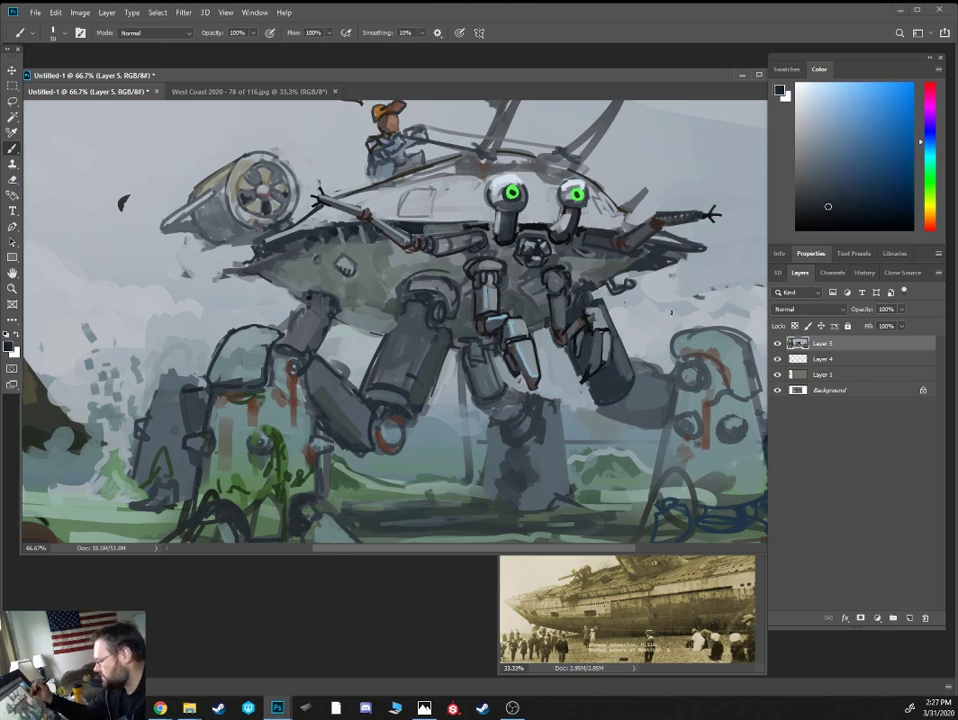
Add light grey highlights to the folded limb's forearm and upper segment, and touch up its edges with near-black
{"action": "left_click", "coordinate": [604, 315], "text": "alt"}
{"action": "left_click_drag", "start_coordinate": [582, 319], "coordinate": [571, 329]}
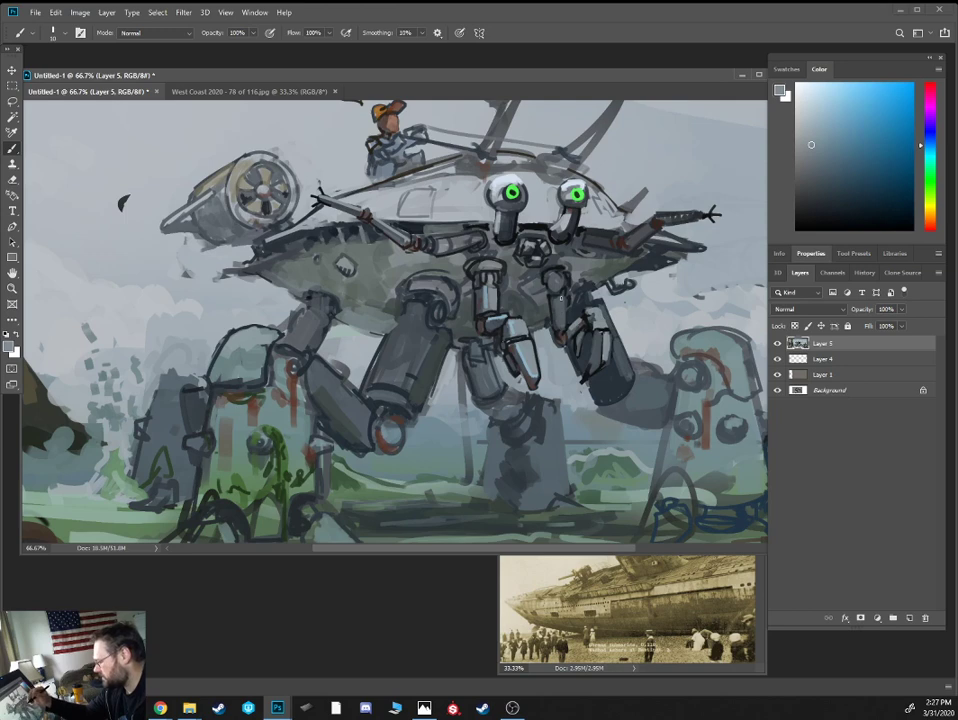
{"action": "mouse_move", "coordinate": [557, 275]}
{"action": "left_mouse_down"}
{"action": "mouse_move", "coordinate": [559, 288]}
{"action": "mouse_move", "coordinate": [570, 286]}
{"action": "left_mouse_up"}
{"action": "left_click", "coordinate": [567, 272], "text": "alt"}
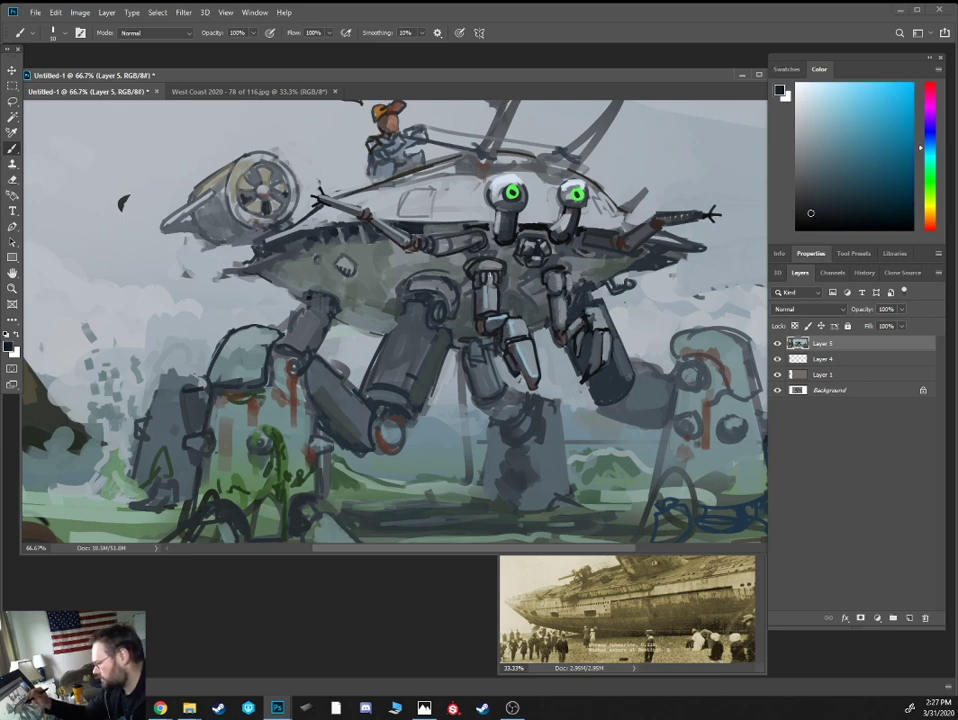
Repaint the folded limb's shoulder as a flat grey cap with a black outline and darken the hull around it
{"action": "left_click", "coordinate": [484, 270], "text": "alt"}
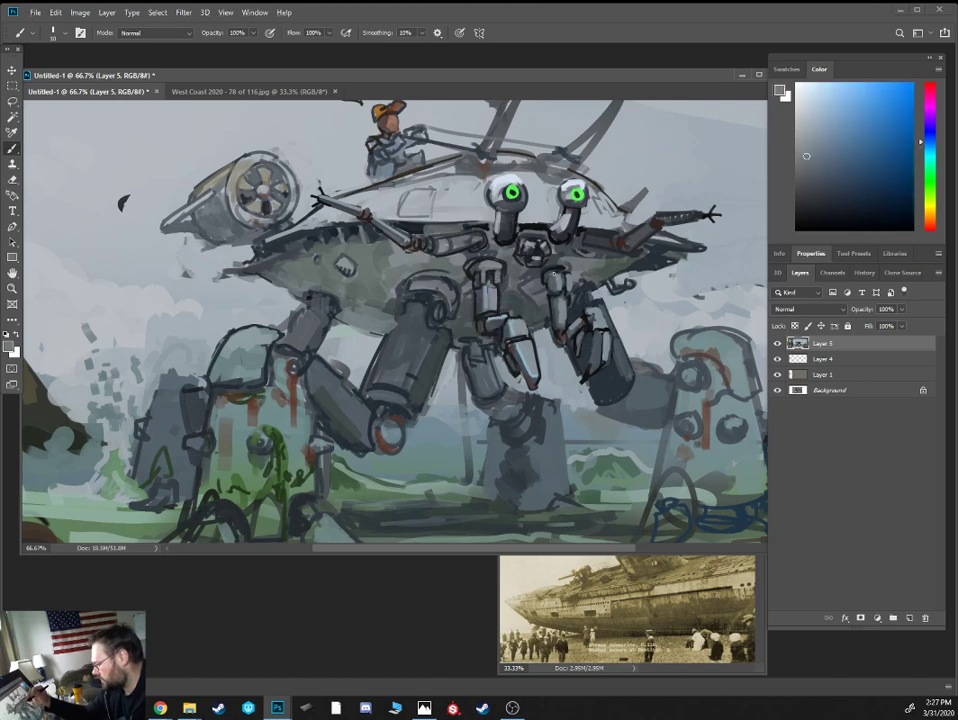
{"action": "left_click", "coordinate": [486, 293], "text": "alt"}
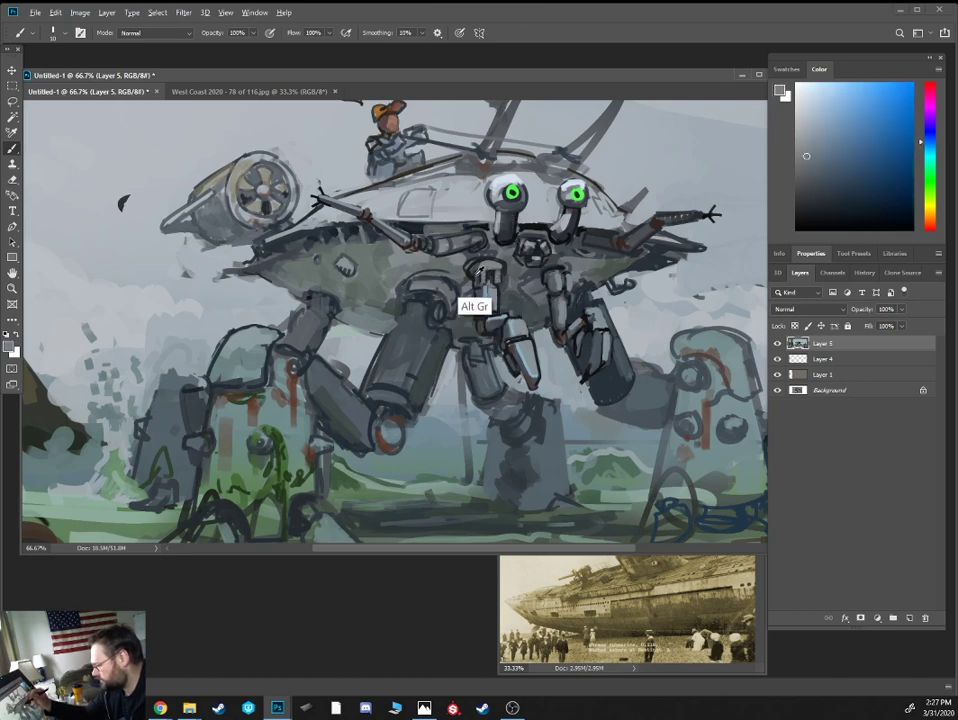
{"action": "left_click", "coordinate": [477, 273], "text": "alt"}
{"action": "left_click", "coordinate": [468, 287], "text": "alt"}
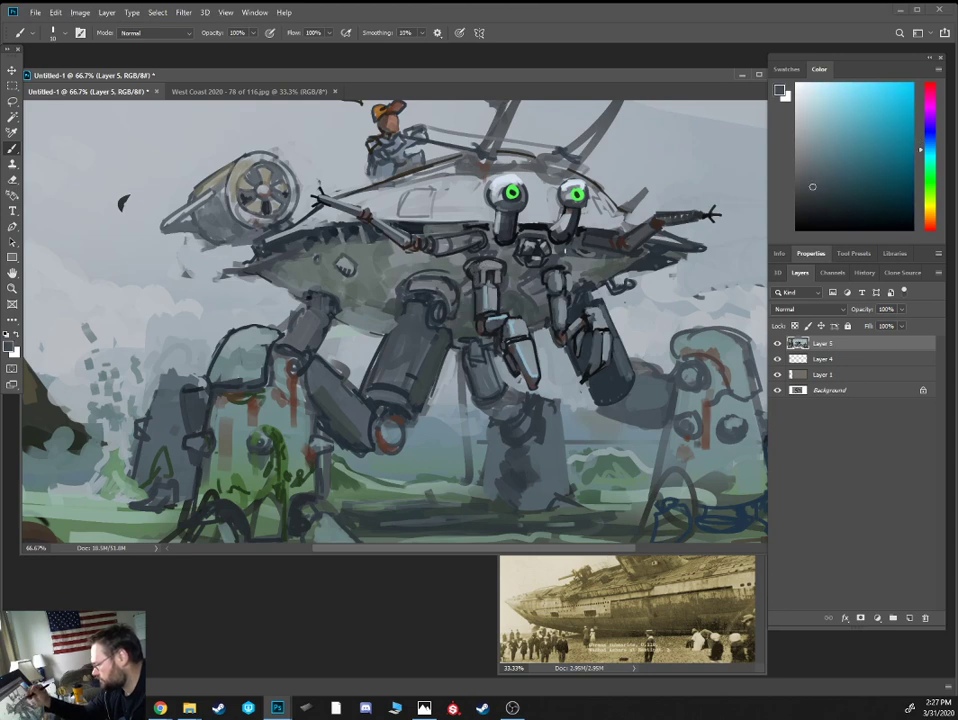
{"action": "left_click", "coordinate": [540, 274], "text": "alt"}
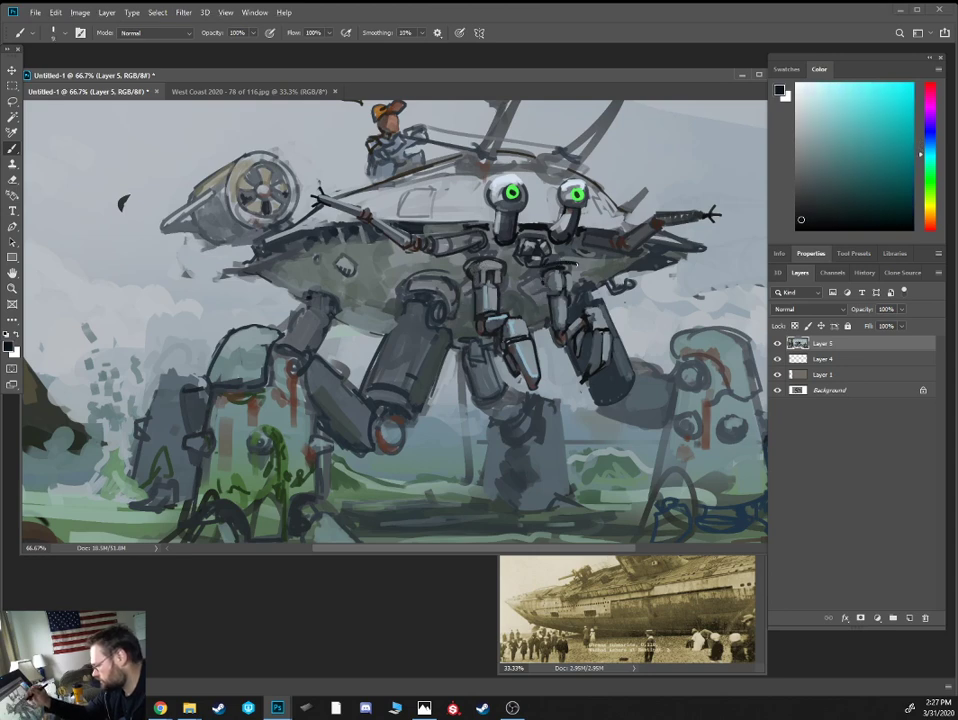
{"action": "left_click", "coordinate": [426, 200], "text": "alt"}
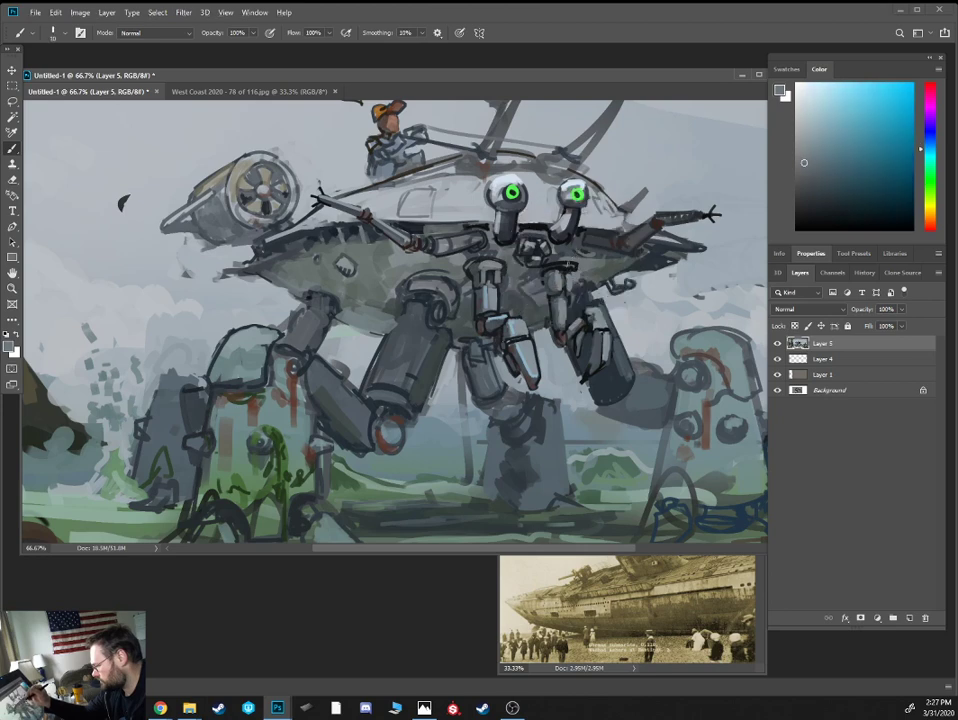
{"action": "left_click", "coordinate": [397, 197], "text": "alt"}
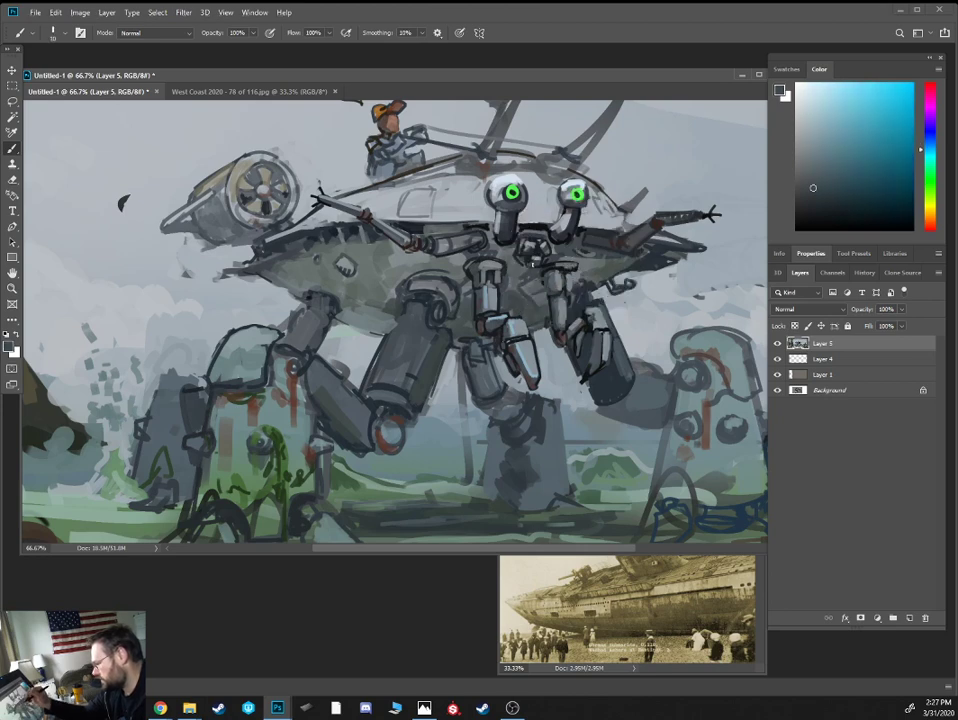
{"action": "left_click_drag", "start_coordinate": [393, 193], "coordinate": [381, 218]}
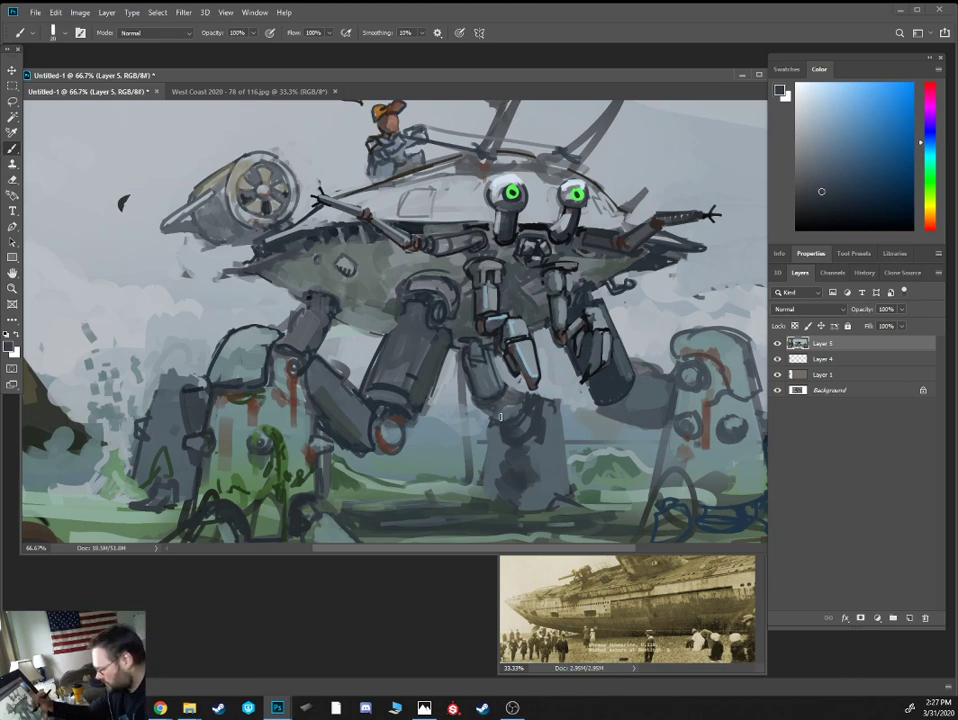
Paint out the vertical line beneath the hull with sampled sky and sea tones and add muted green strokes to the distant hills
{"action": "left_click", "coordinate": [466, 400], "text": "alt"}
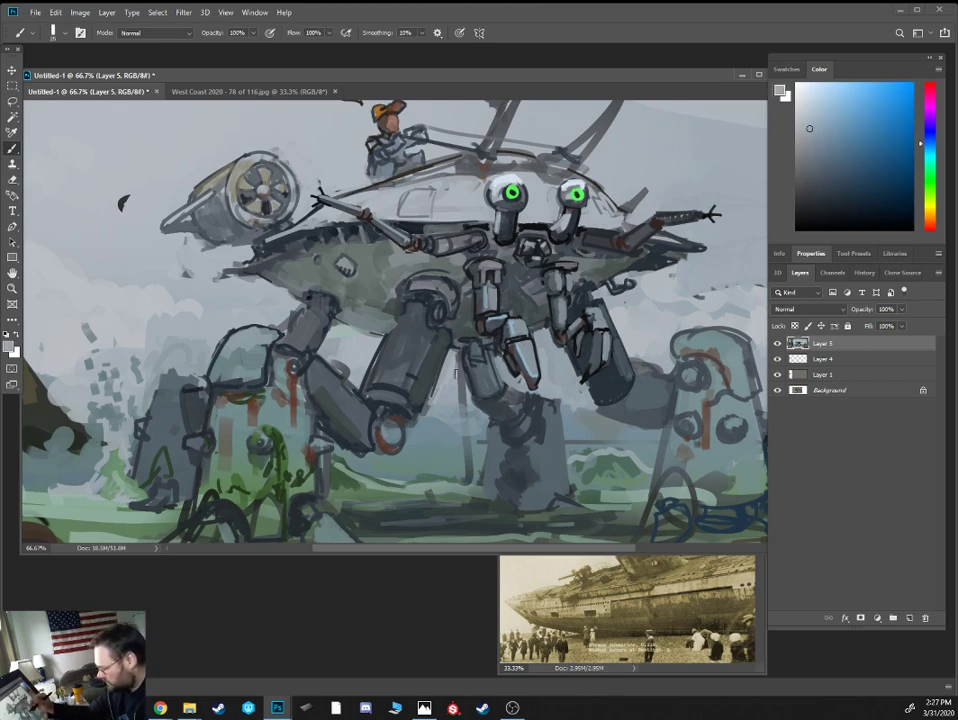
{"action": "left_click", "coordinate": [472, 440], "text": "alt"}
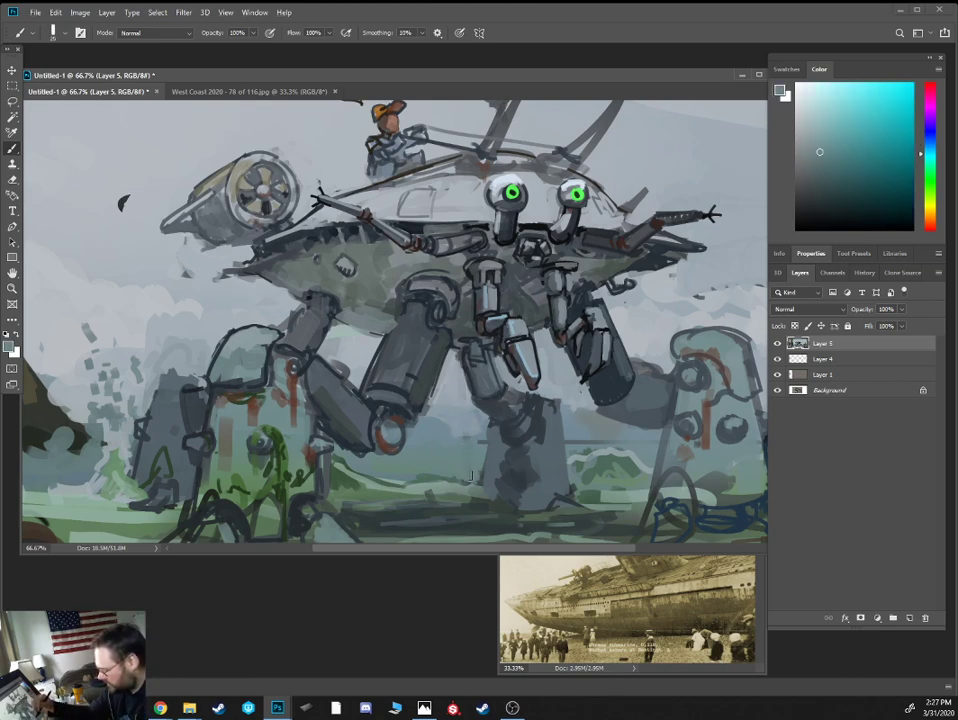
{"action": "left_click", "coordinate": [480, 458], "text": "alt"}
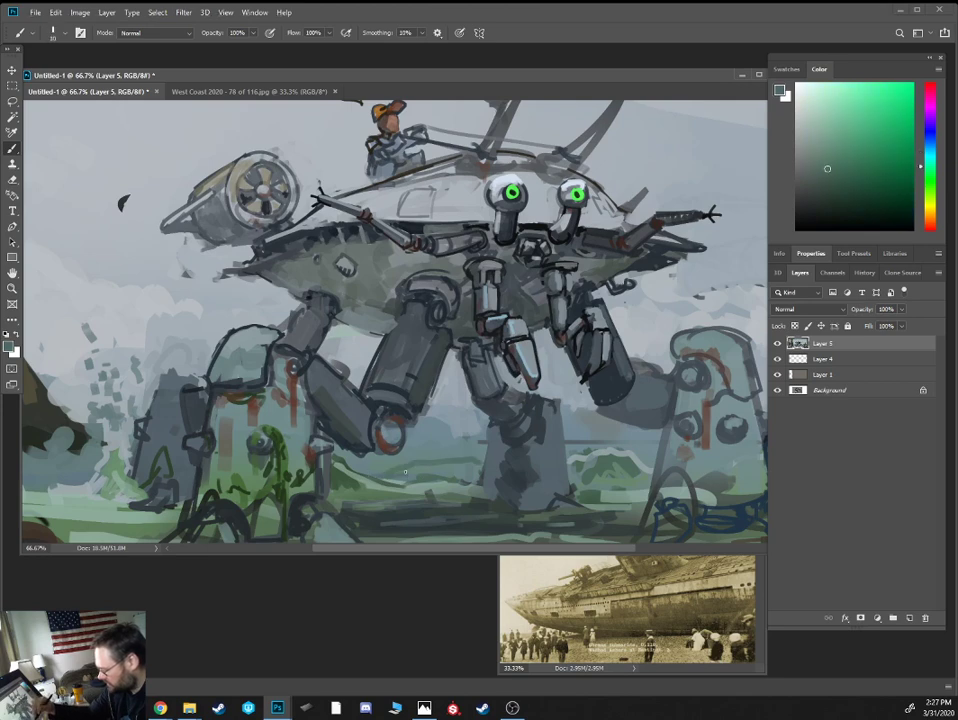
{"action": "left_click", "coordinate": [827, 145]}
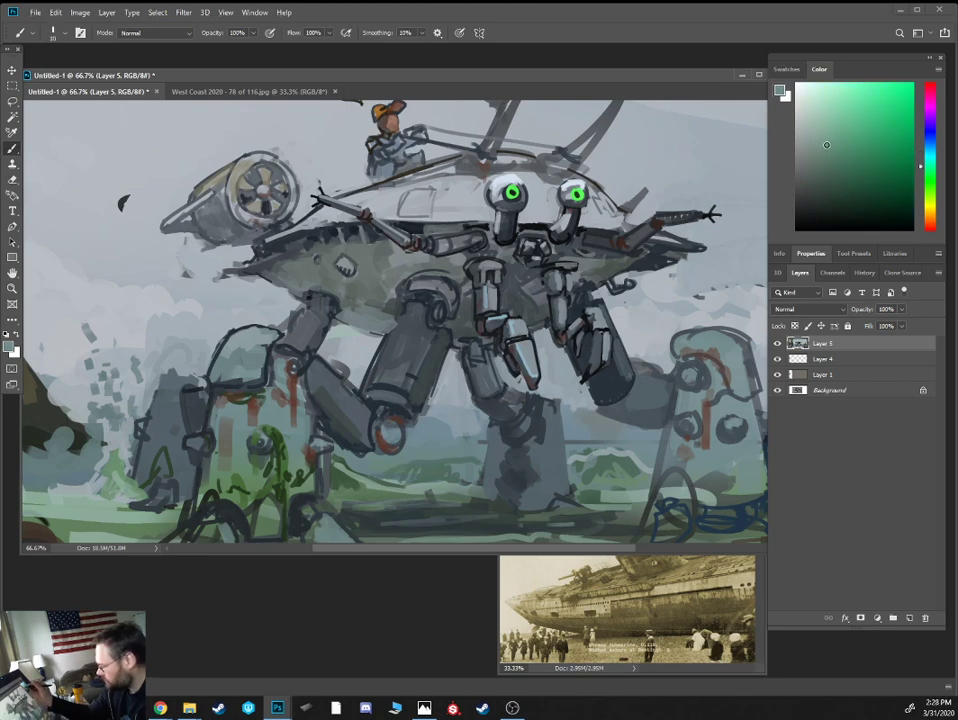
{"action": "left_click", "coordinate": [430, 467], "text": "alt"}
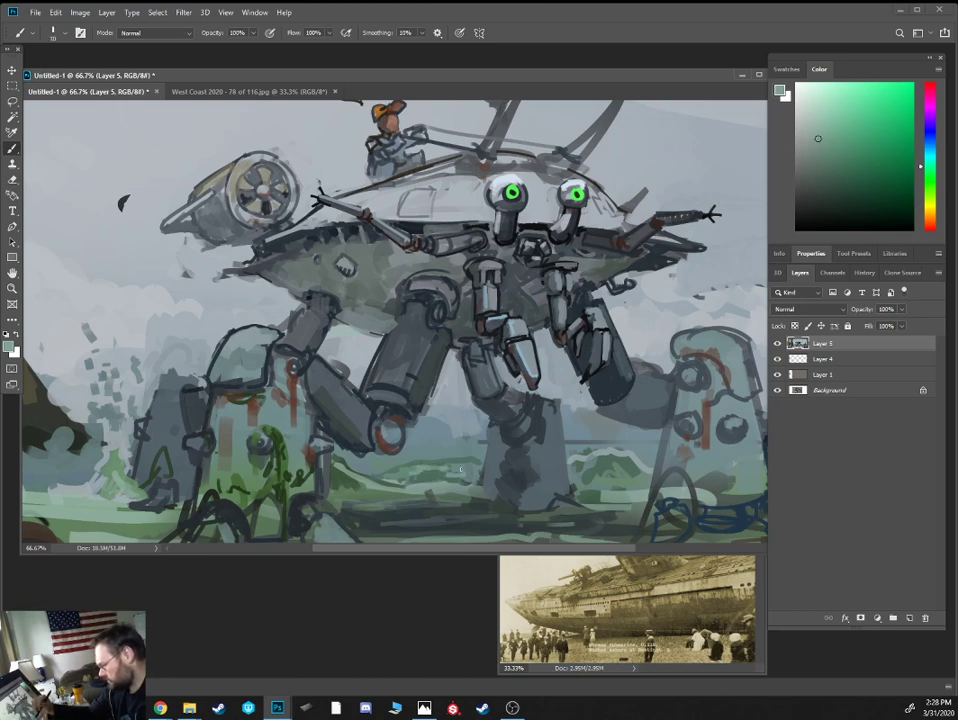
Clean up the background beside the thick front leg with sampled sky tones and brush mid blue-grey onto the leg
{"action": "left_click", "coordinate": [430, 444], "text": "alt"}
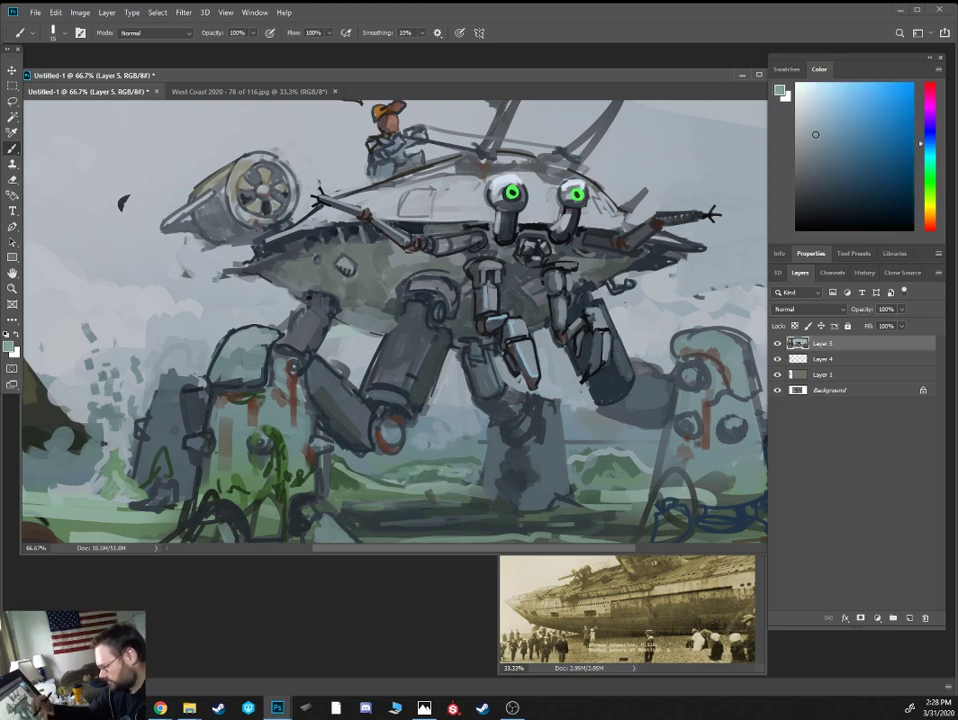
{"action": "left_click", "coordinate": [374, 341], "text": "alt"}
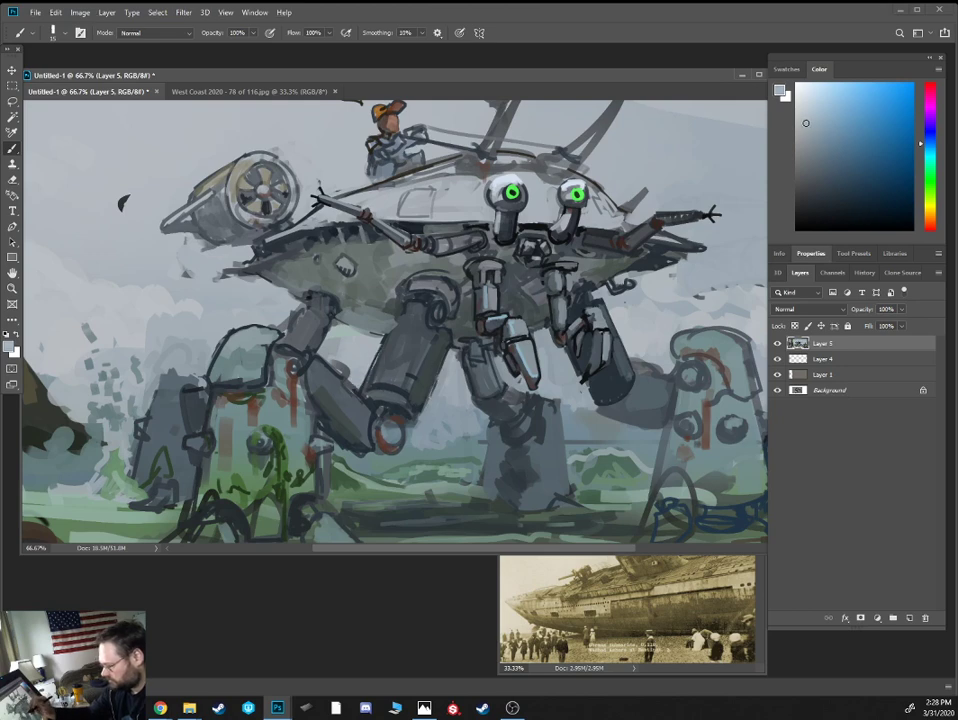
{"action": "left_click", "coordinate": [390, 369], "text": "alt"}
{"action": "left_click", "coordinate": [815, 146]}
{"action": "key", "text": "bracketright"}
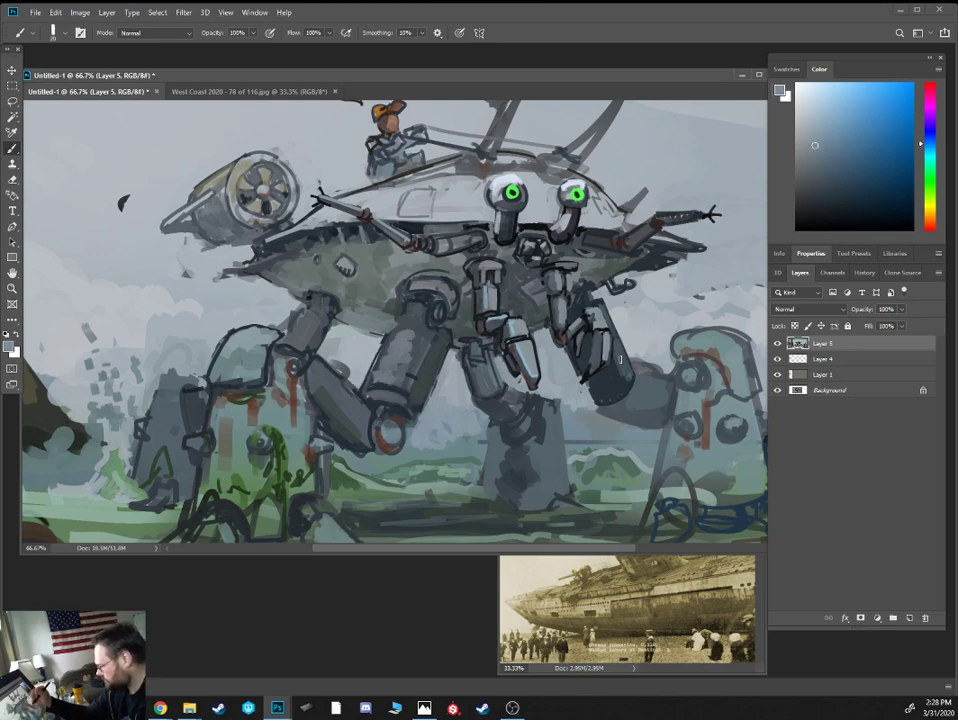
Draw a near-black round joint at the lower end of the leg behind the folded limb and darken the front leg's ring joint
{"action": "left_click", "coordinate": [627, 430], "text": "alt"}
{"action": "left_click", "coordinate": [831, 210]}
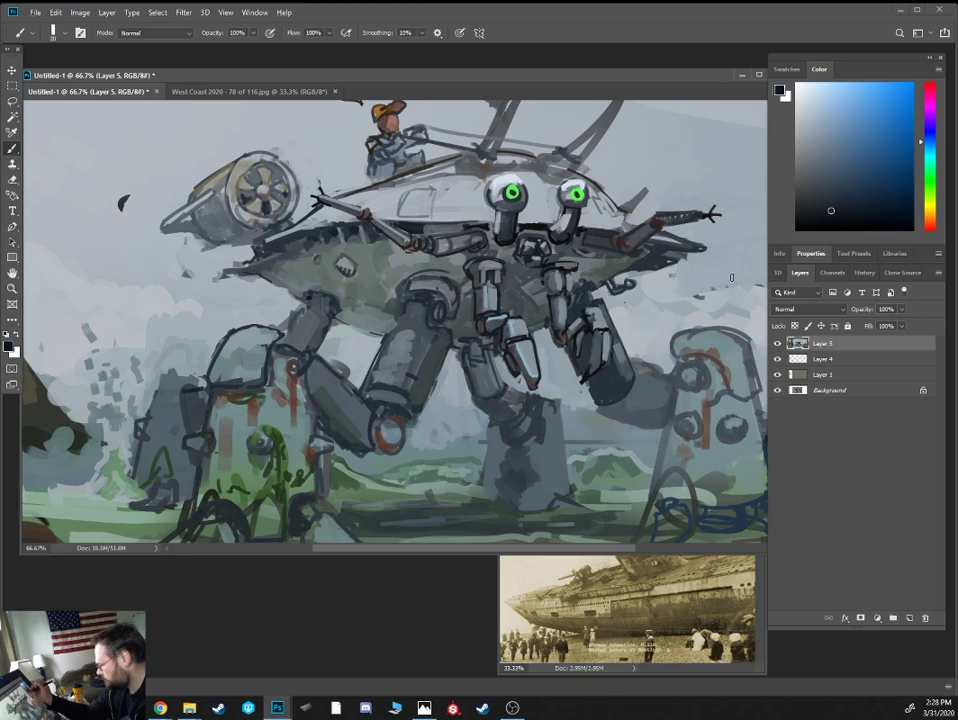
{"action": "key", "text": "bracketleft"}
{"action": "key", "text": "bracketleft"}
{"action": "mouse_move", "coordinate": [634, 387]}
{"action": "left_mouse_down"}
{"action": "mouse_move", "coordinate": [630, 406]}
{"action": "mouse_move", "coordinate": [609, 404]}
{"action": "left_mouse_up"}
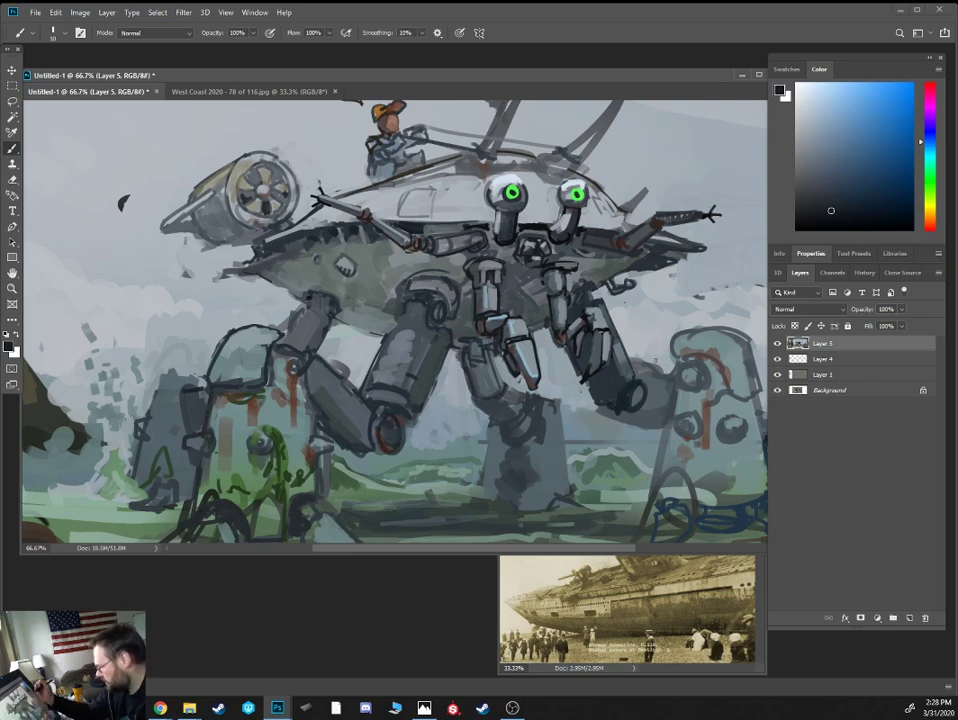
{"action": "key", "text": "ctrl+minus"}
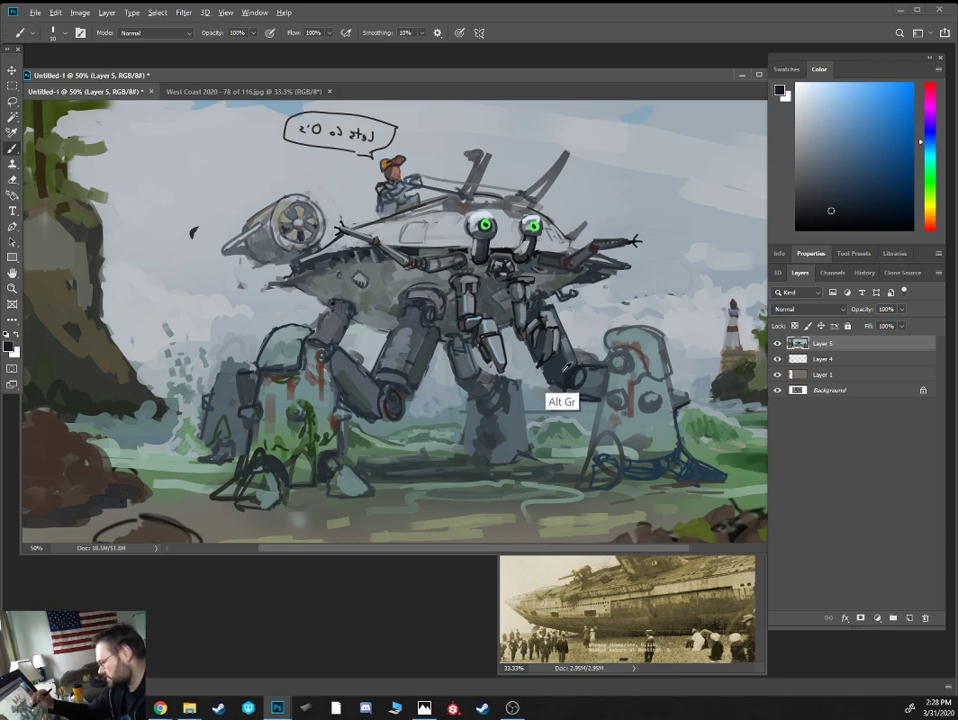
Fill the horizontal leg segment between that joint and the far foot with sampled dark blue-grey
{"action": "left_click", "coordinate": [390, 407], "text": "alt"}
{"action": "key", "text": "bracketright"}
{"action": "left_click", "coordinate": [560, 380], "text": "alt"}
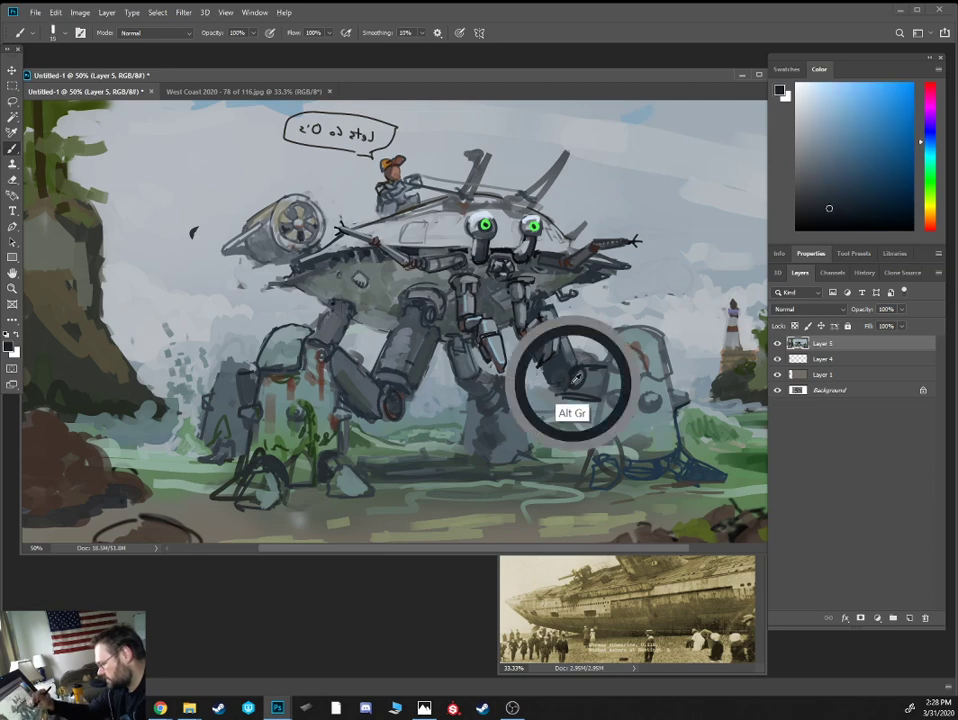
{"action": "left_click", "coordinate": [565, 381], "text": "alt"}
{"action": "mouse_move", "coordinate": [571, 371]}
{"action": "left_mouse_down"}
{"action": "mouse_move", "coordinate": [582, 388]}
{"action": "mouse_move", "coordinate": [598, 367]}
{"action": "mouse_move", "coordinate": [590, 374]}
{"action": "left_mouse_up"}
{"action": "left_click", "coordinate": [556, 378], "text": "alt"}
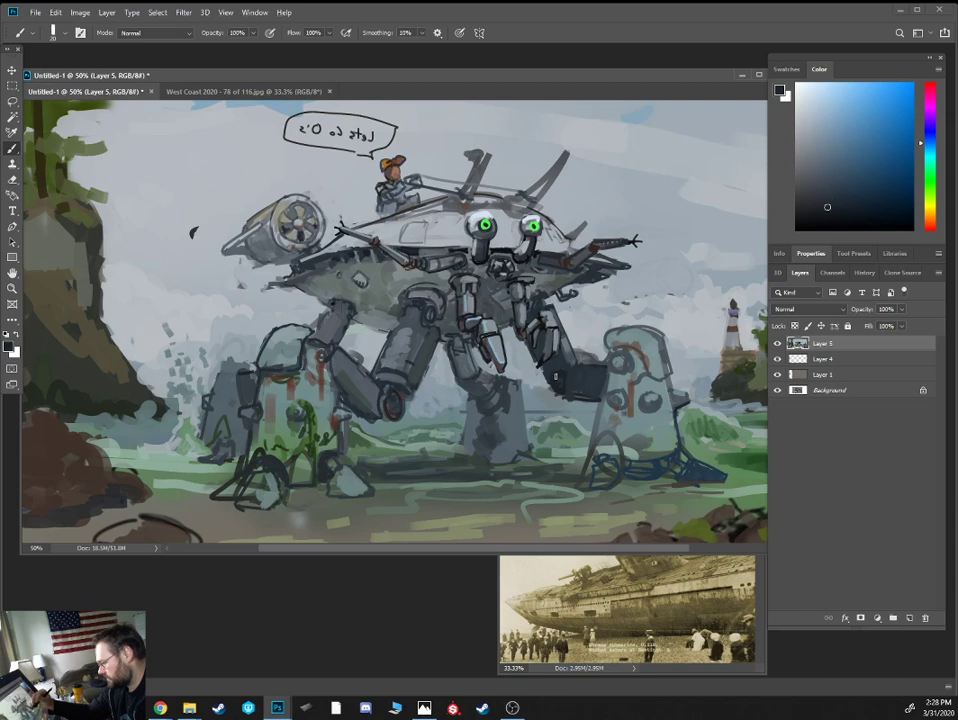
Shade the upper leg segment behind the folded limb in sampled grey and strengthen the folded pincer's outlines with near-black
{"action": "left_click", "coordinate": [563, 353], "text": "alt"}
{"action": "mouse_move", "coordinate": [557, 340]}
{"action": "left_mouse_down"}
{"action": "mouse_move", "coordinate": [561, 360]}
{"action": "mouse_move", "coordinate": [567, 355]}
{"action": "mouse_move", "coordinate": [541, 365]}
{"action": "mouse_move", "coordinate": [547, 327]}
{"action": "left_mouse_up"}
{"action": "left_click", "coordinate": [540, 361], "text": "alt"}
{"action": "key", "text": "bracketleft"}
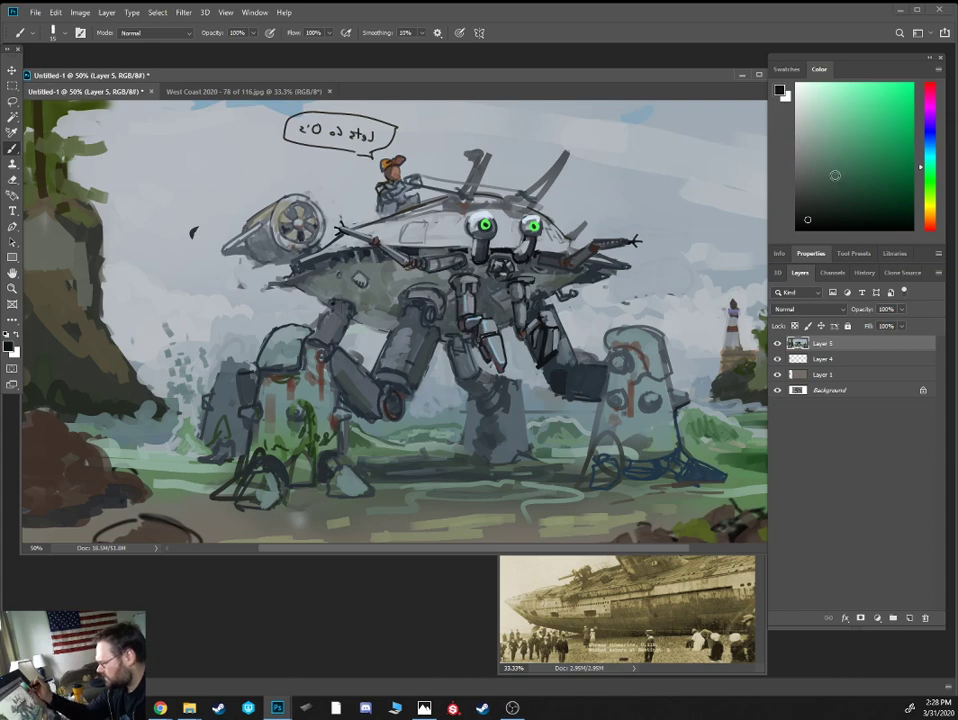
Brush a lighter blue-grey highlight along the upper leg segment behind the folded limb and refine the pincer's edge with sampled greys
{"action": "key", "text": "ctrl+minus"}
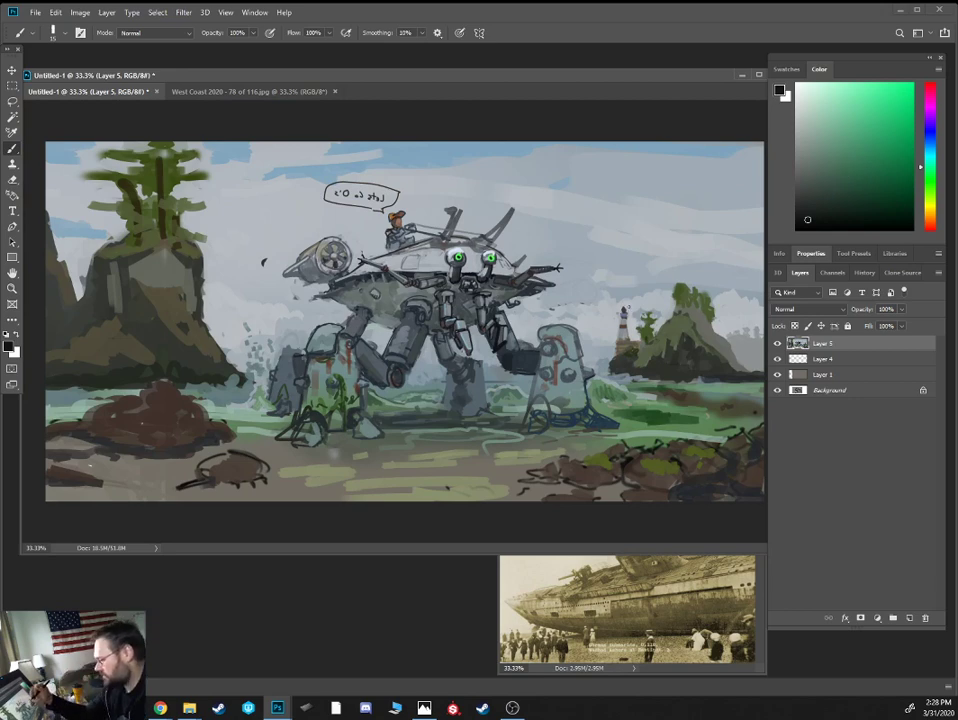
{"action": "key", "text": "ctrl+plus"}
{"action": "key", "text": "ctrl+plus"}
{"action": "left_click_drag", "start_coordinate": [662, 279], "coordinate": [545, 297]}
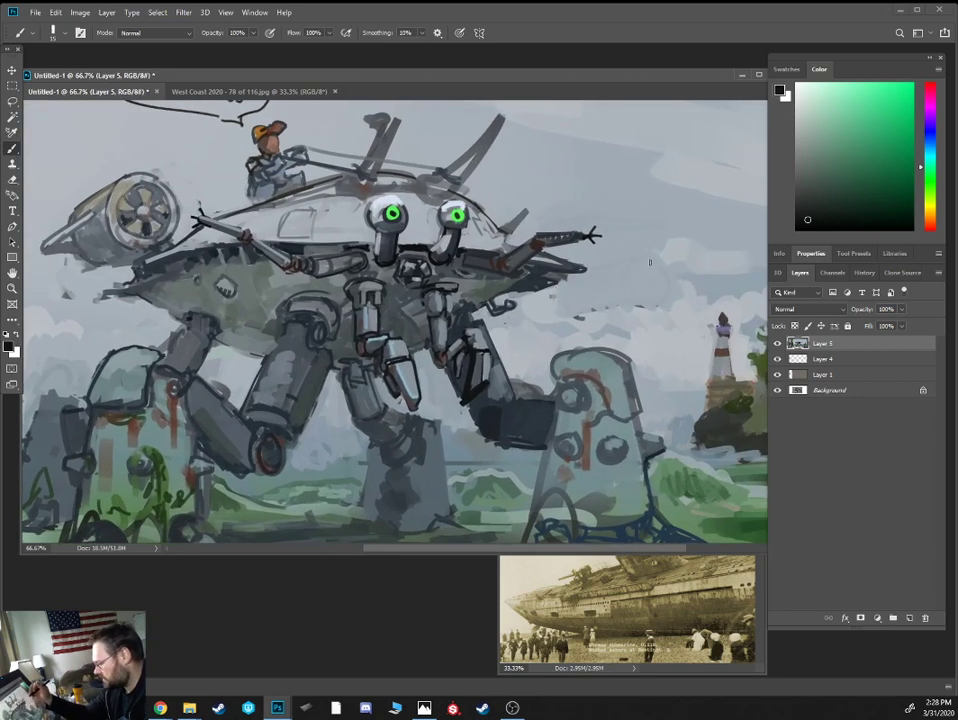
{"action": "left_click", "coordinate": [502, 373], "text": "alt"}
{"action": "key", "text": "bracketright"}
{"action": "left_click_drag", "start_coordinate": [497, 366], "coordinate": [481, 322]}
{"action": "key", "text": "bracketleft"}
{"action": "key", "text": "bracketleft"}
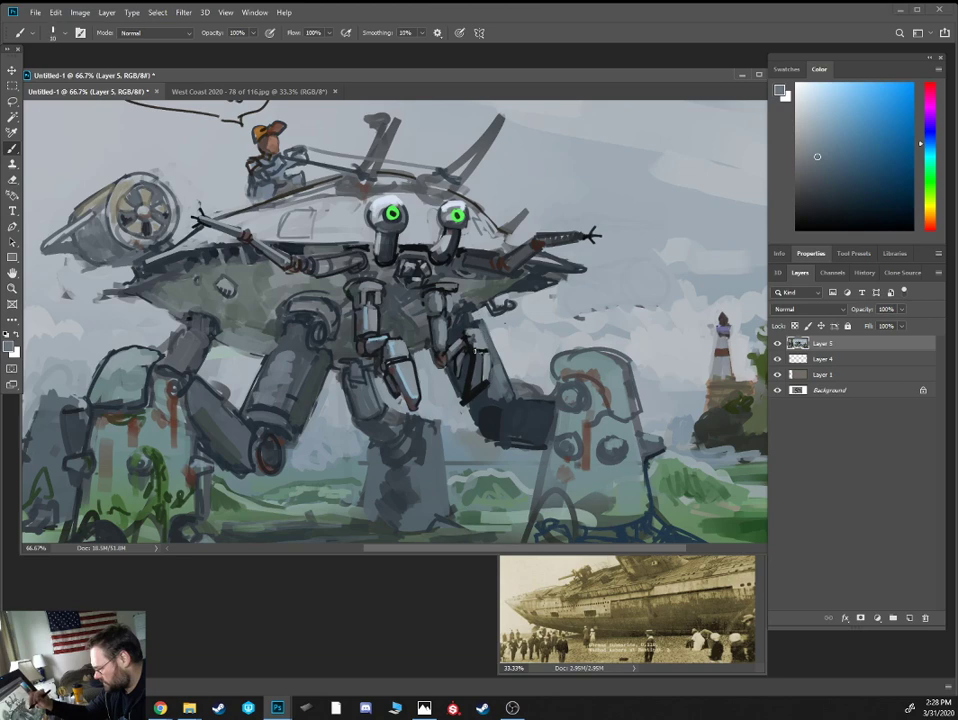
{"action": "left_click", "coordinate": [478, 352], "text": "alt"}
{"action": "left_click", "coordinate": [357, 269], "text": "alt"}
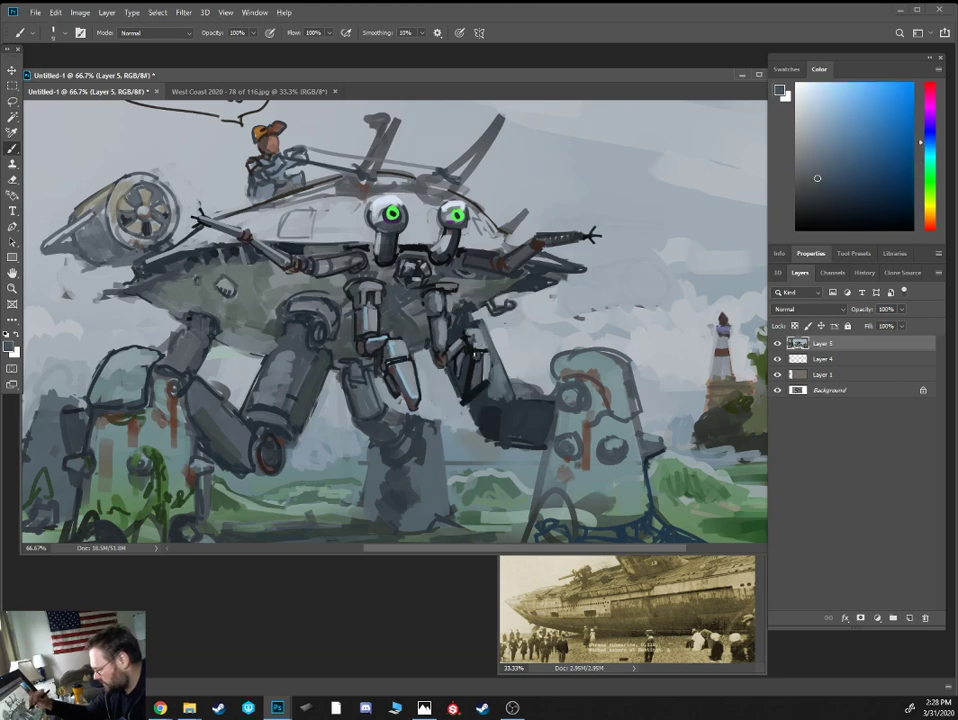
Glaze both pincers with muted ochre at 34% brush opacity and touch up the folded claw with sampled grey
{"action": "left_click", "coordinate": [927, 209]}
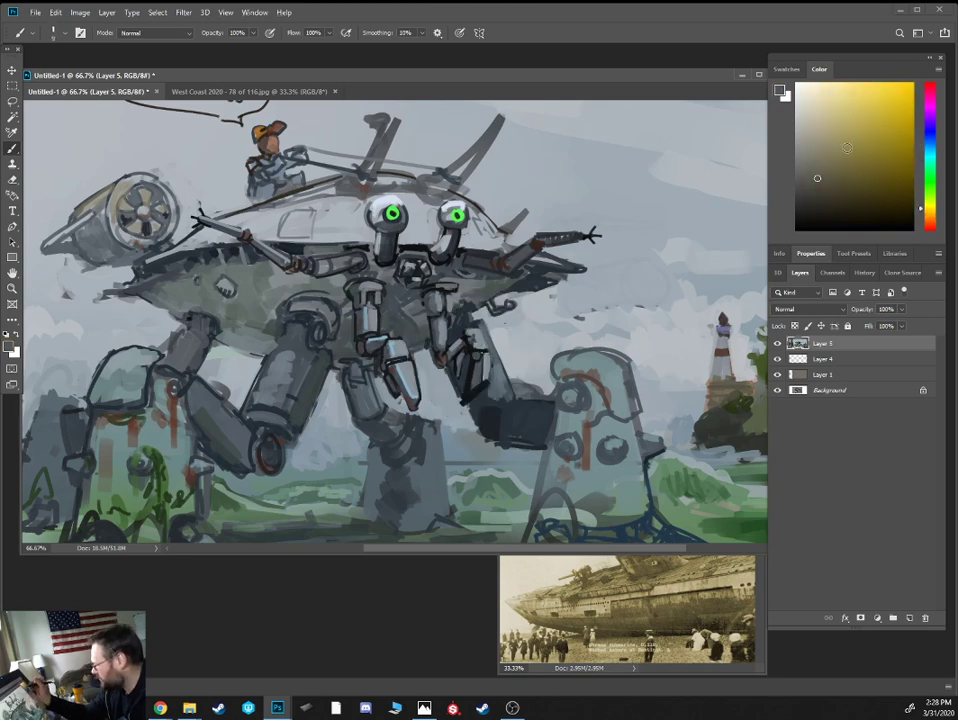
{"action": "left_click", "coordinate": [847, 147]}
{"action": "key", "text": "1"}
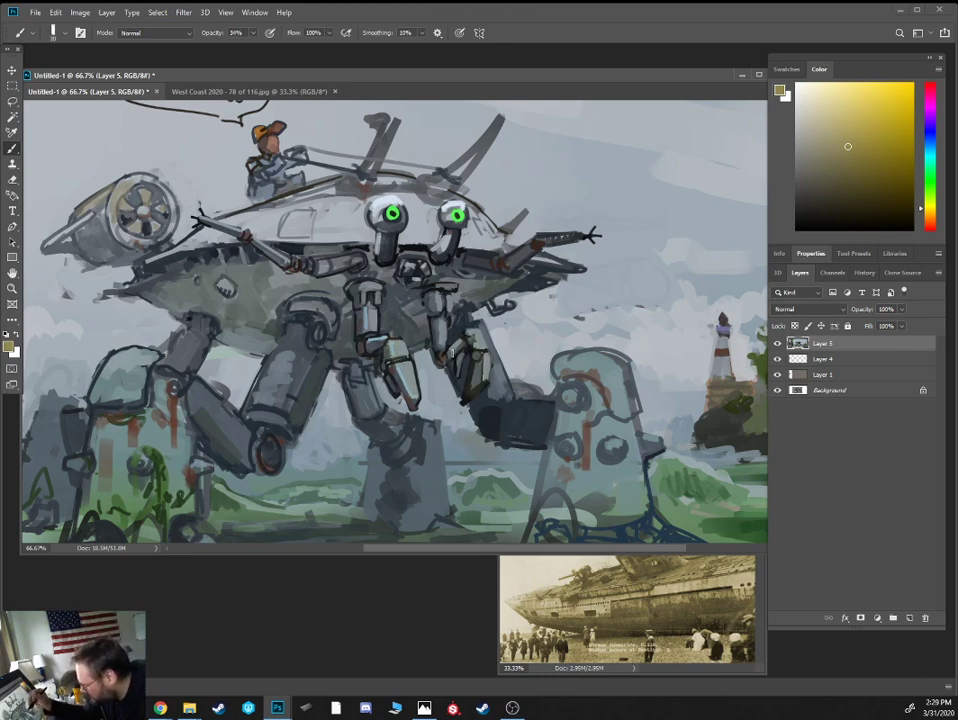
{"action": "key", "text": "ctrl+plus"}
{"action": "left_click", "coordinate": [525, 400], "text": "alt"}
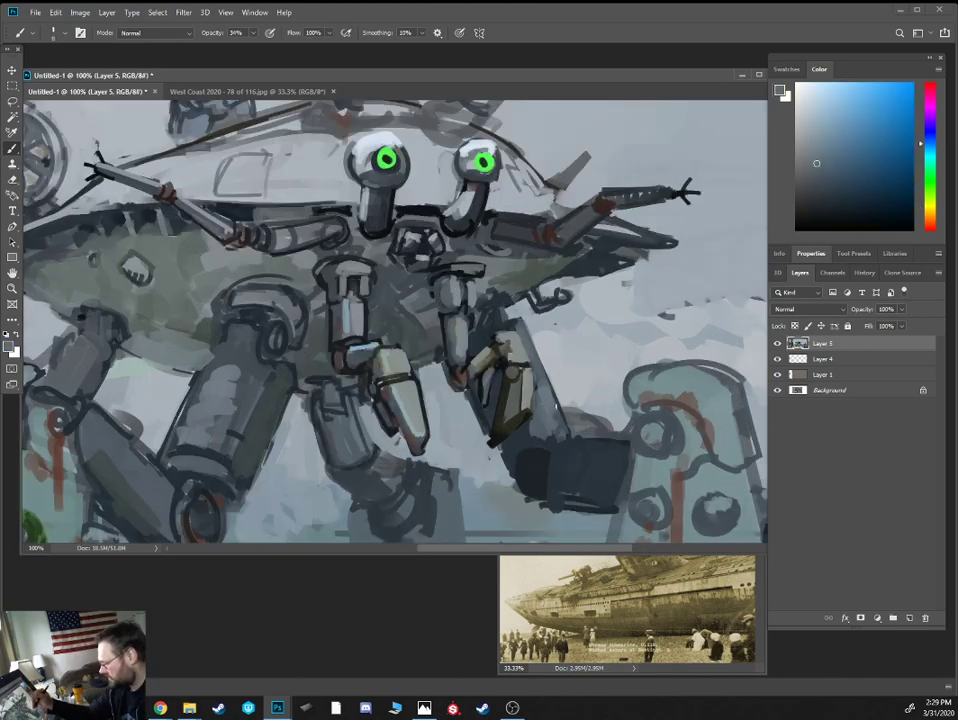
Glaze rusty brown and dark red over the arm joints, thick front leg and dark leg segment, undoing the last stroke
{"action": "left_click", "coordinate": [930, 217]}
{"action": "left_click", "coordinate": [867, 180]}
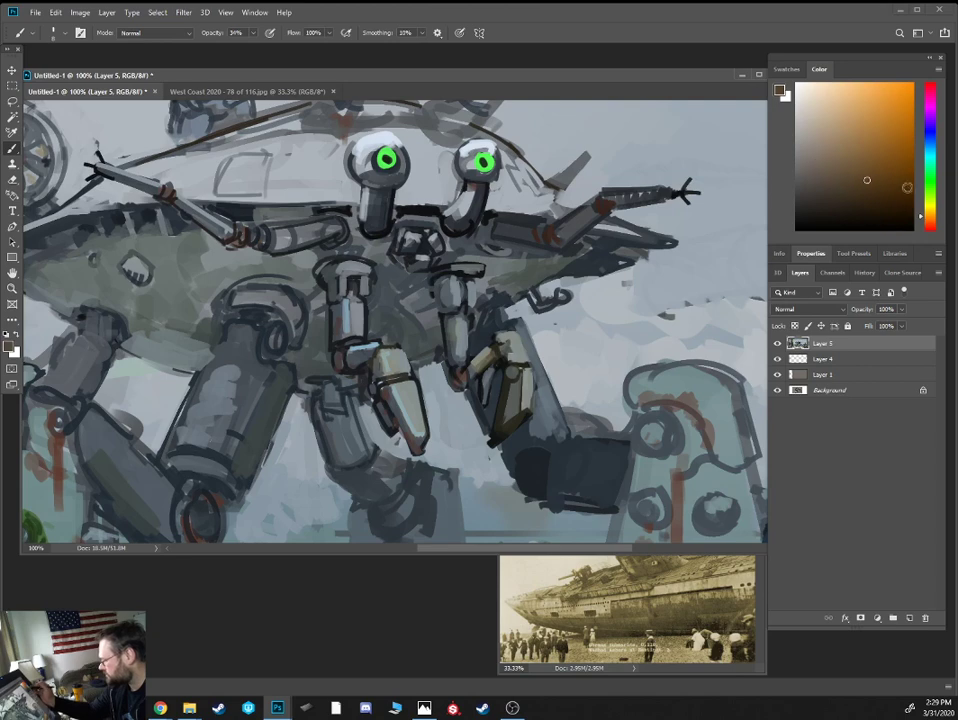
{"action": "left_click_drag", "start_coordinate": [931, 220], "coordinate": [931, 226]}
{"action": "left_click", "coordinate": [864, 193]}
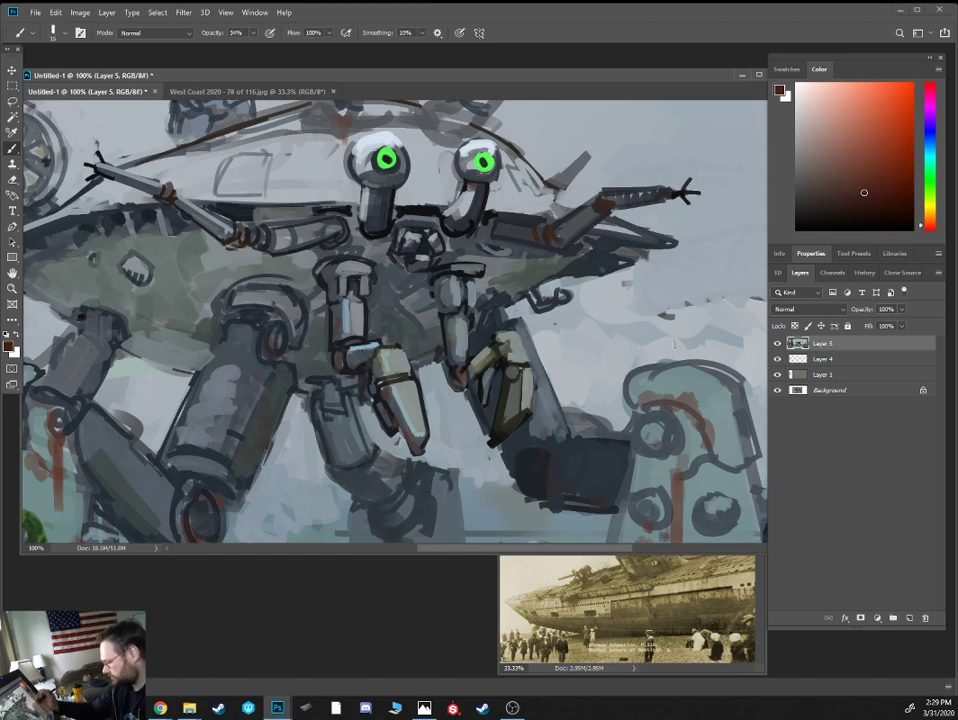
{"action": "key", "text": "ctrl+z"}
{"action": "key", "text": "ctrl+minus"}
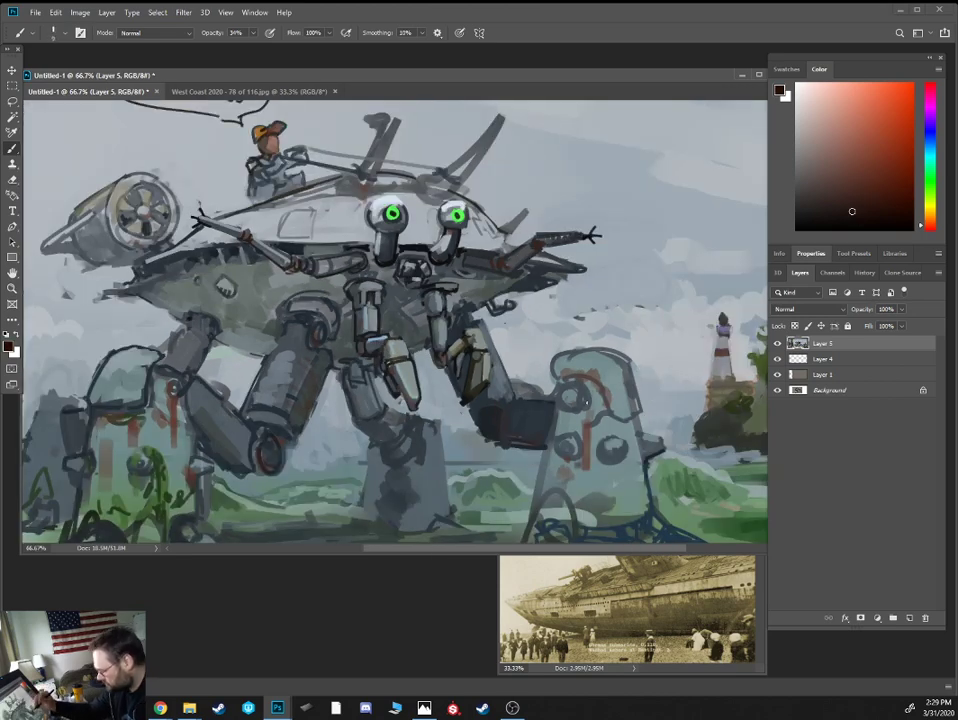
Paint a dark ball joint in near-black blue at 100% opacity where the leg meets the far foot
{"action": "key", "text": "0"}
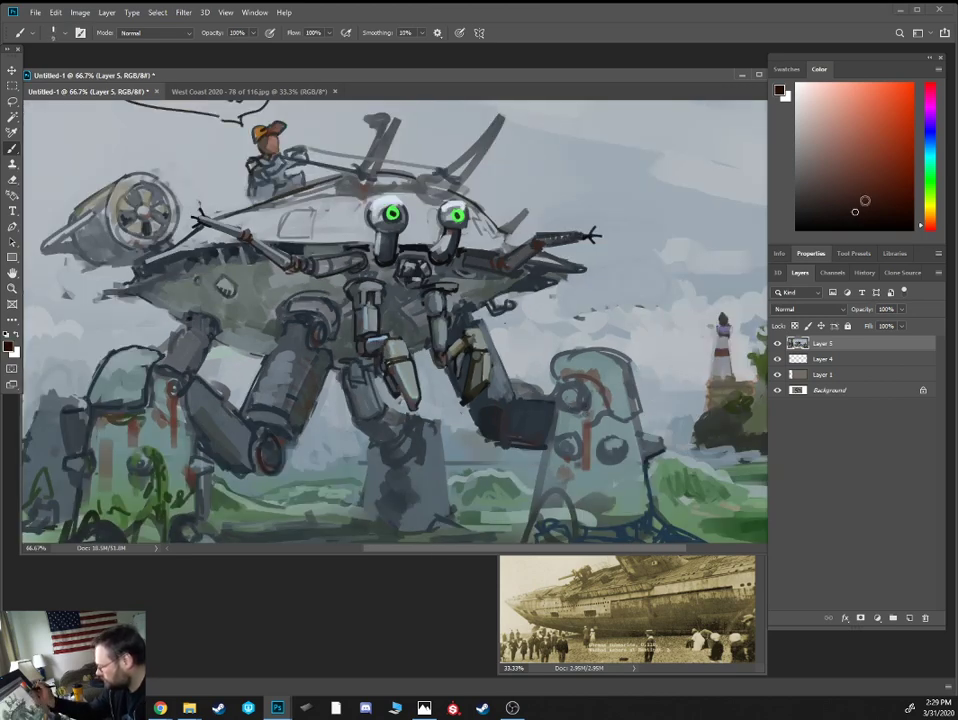
{"action": "left_click_drag", "start_coordinate": [929, 150], "coordinate": [929, 141]}
{"action": "left_click_drag", "start_coordinate": [844, 222], "coordinate": [842, 217]}
{"action": "key", "text": "bracketright"}
{"action": "key", "text": "bracketright"}
{"action": "key", "text": "bracketright"}
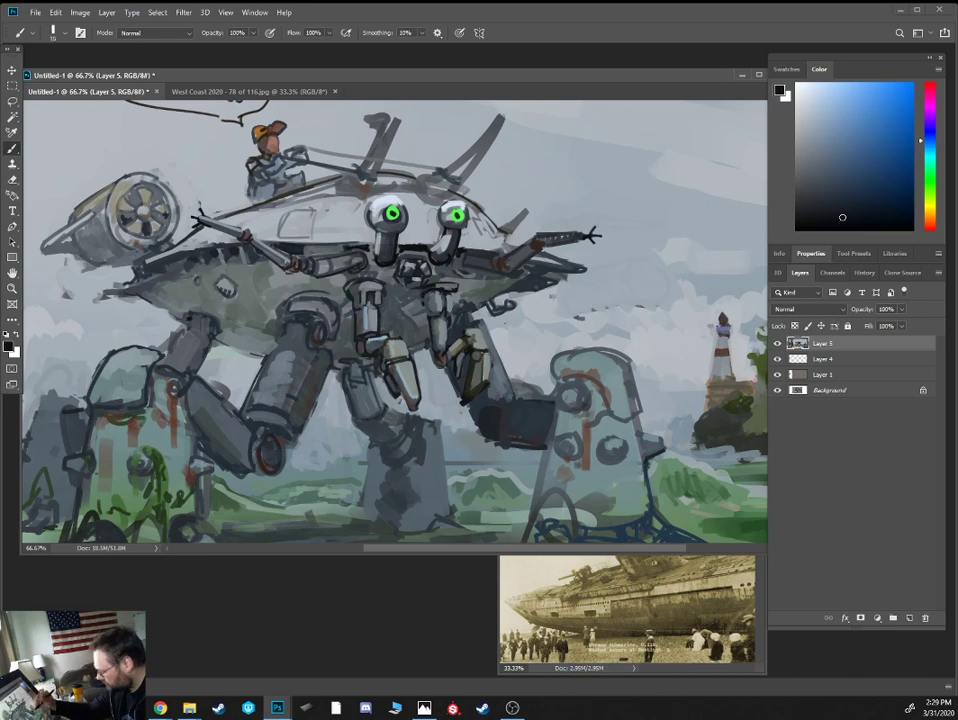
{"action": "mouse_move", "coordinate": [576, 418]}
{"action": "left_mouse_down"}
{"action": "mouse_move", "coordinate": [600, 408]}
{"action": "mouse_move", "coordinate": [600, 396]}
{"action": "mouse_move", "coordinate": [563, 409]}
{"action": "mouse_move", "coordinate": [574, 412]}
{"action": "mouse_move", "coordinate": [559, 408]}
{"action": "left_mouse_up"}
{"action": "left_click_drag", "start_coordinate": [577, 409], "coordinate": [577, 389]}
Highlight the far foot's ball joint and rounded top with a light grey-green sampled from the foot
{"action": "left_click", "coordinate": [598, 349], "text": "alt"}
{"action": "left_click", "coordinate": [807, 123]}
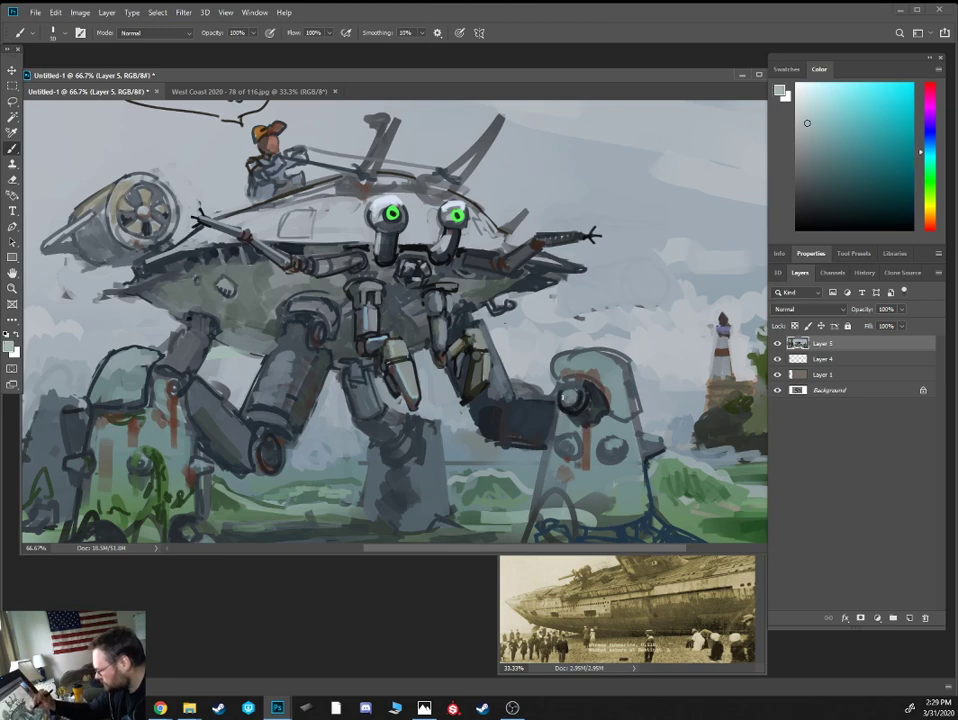
{"action": "left_click_drag", "start_coordinate": [591, 354], "coordinate": [624, 375]}
Paint over the stray dark marks in the sky above the far foot with sampled cloud grey
{"action": "left_click", "coordinate": [591, 328], "text": "alt"}
{"action": "key", "text": "]"}
{"action": "left_click_drag", "start_coordinate": [577, 316], "coordinate": [631, 302]}
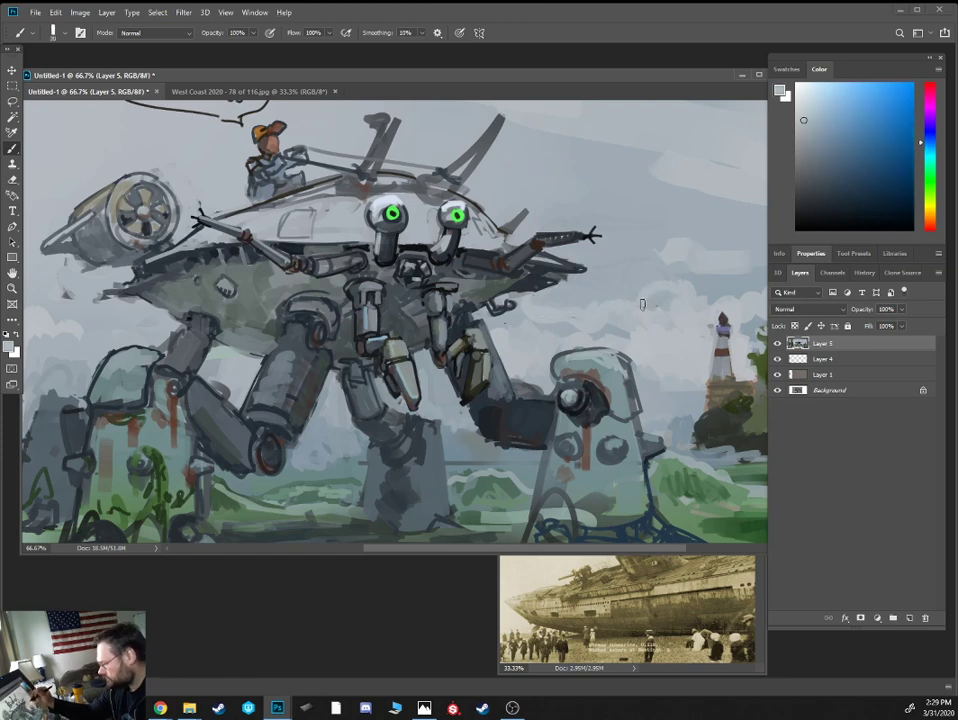
Repaint the distant lighthouse's lantern top in sampled greys and browns with a red accent and a light grey touch-up
{"action": "left_click", "coordinate": [716, 326], "text": "alt"}
{"action": "left_click", "coordinate": [718, 330], "text": "alt"}
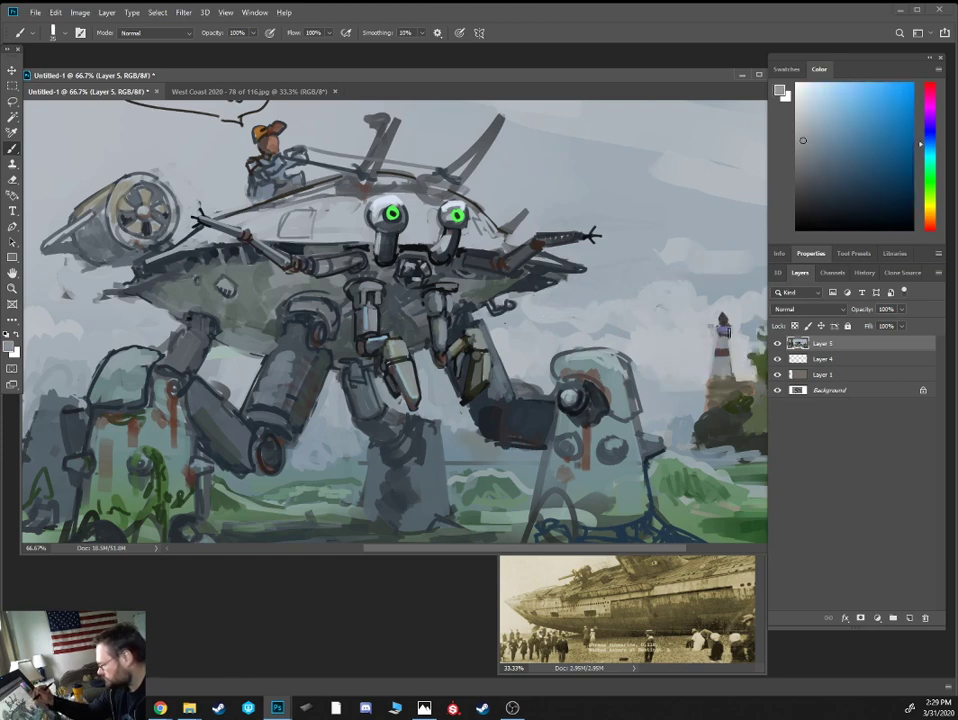
{"action": "left_click", "coordinate": [725, 340], "text": "alt"}
{"action": "left_click", "coordinate": [725, 340], "text": "alt"}
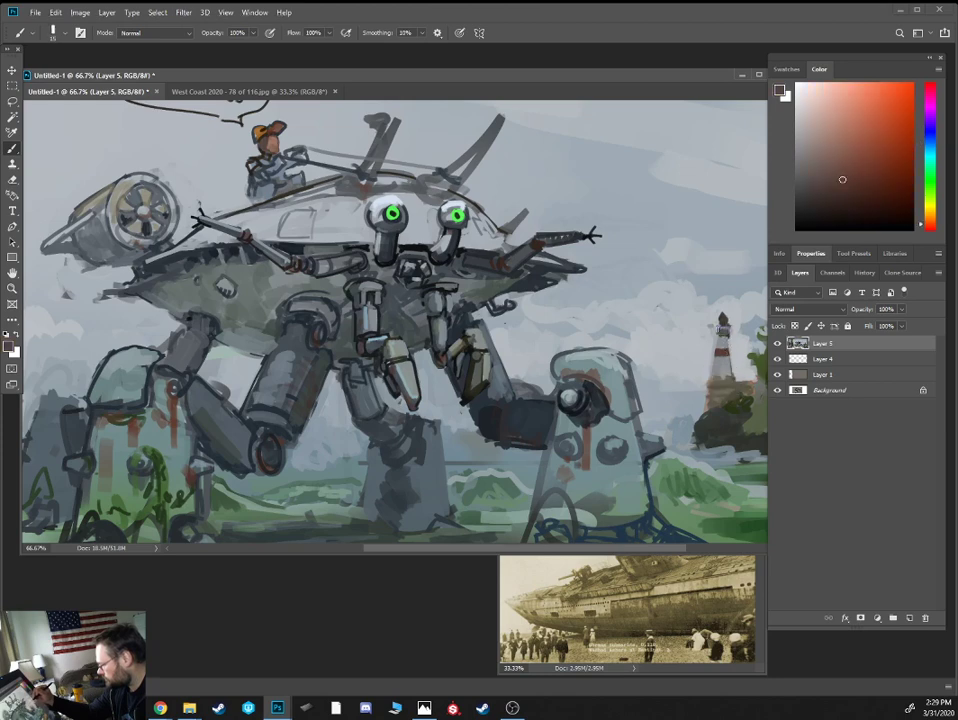
{"action": "left_click", "coordinate": [722, 329], "text": "alt"}
{"action": "key", "text": "["}
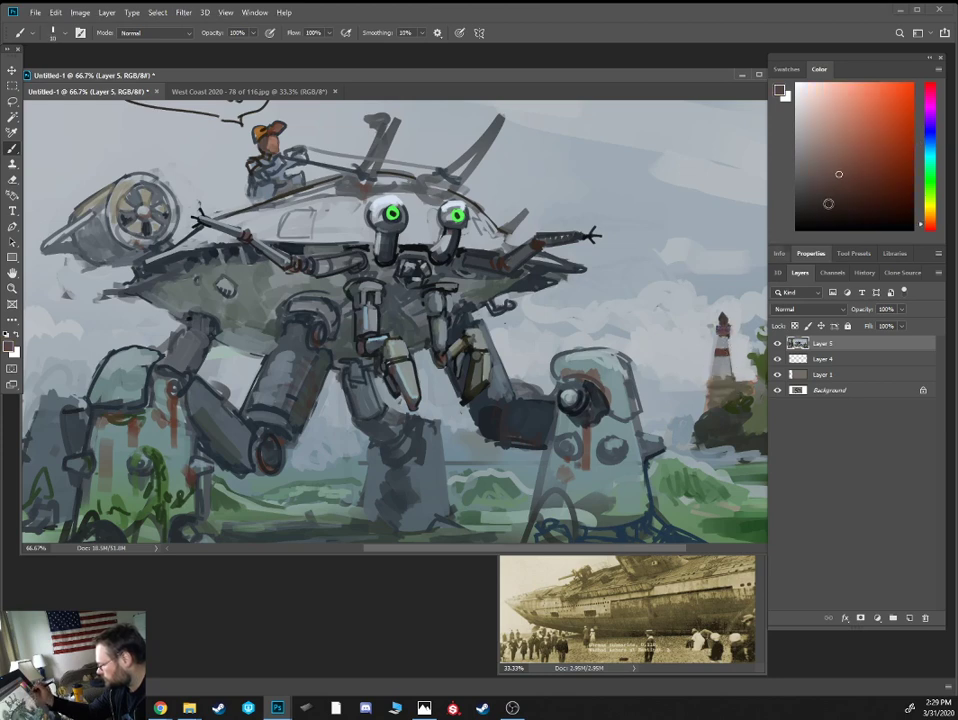
{"action": "left_click", "coordinate": [871, 132]}
{"action": "left_click", "coordinate": [721, 322], "text": "alt"}
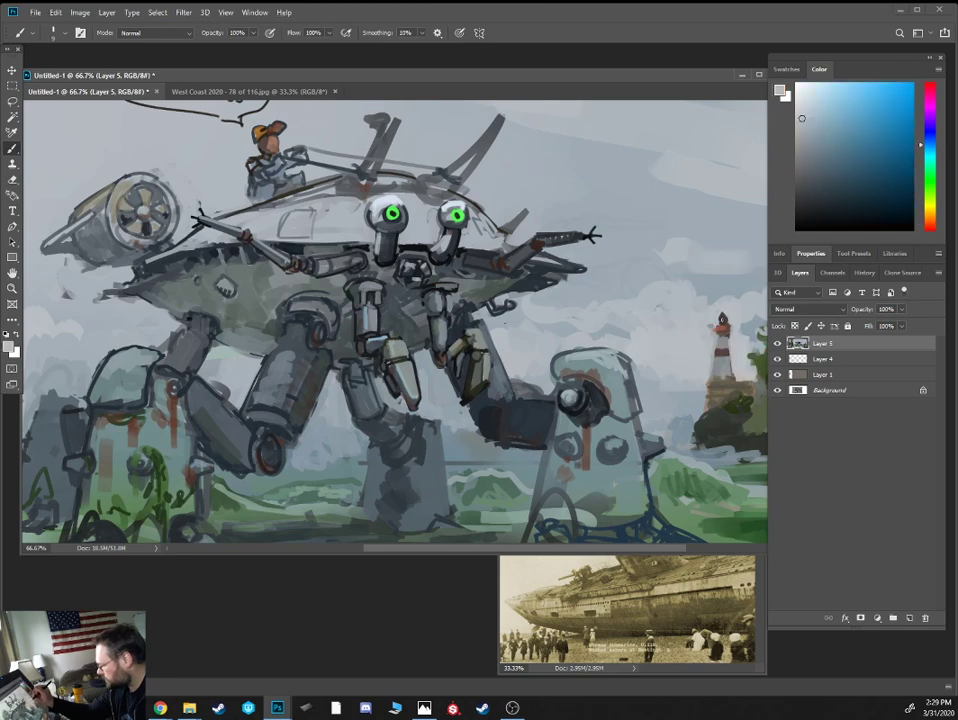
Touch up the lighthouse's base and extend the dark rocks beneath it toward the sea with sampled tones
{"action": "key", "text": "ctrl+minus"}
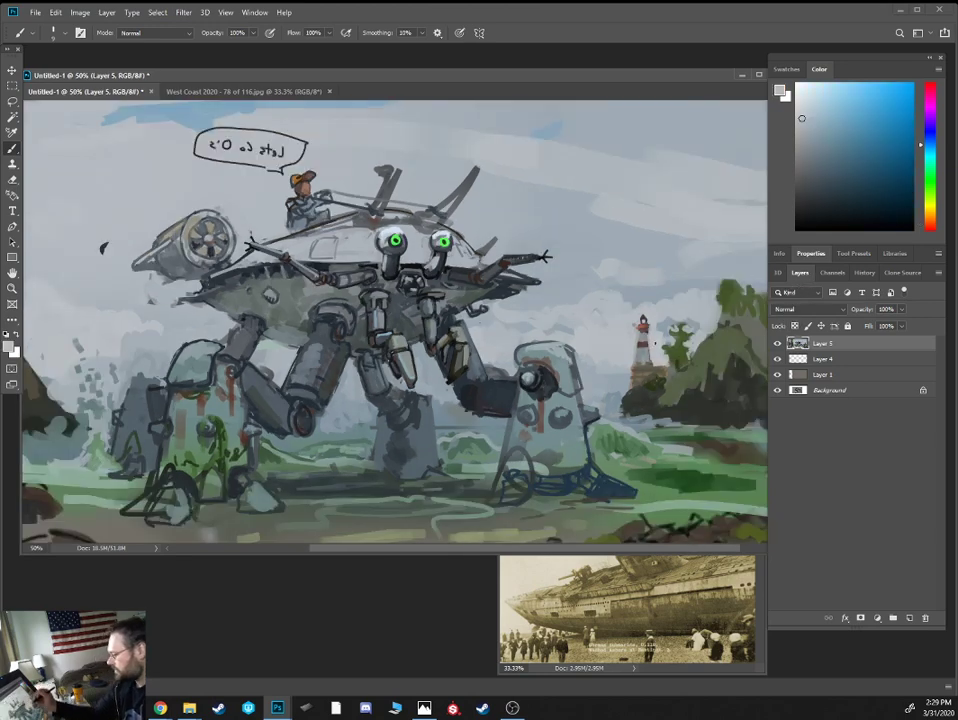
{"action": "left_click", "coordinate": [640, 383], "text": "alt"}
{"action": "key", "text": "bracketright"}
{"action": "mouse_move", "coordinate": [627, 408]}
{"action": "left_mouse_down"}
{"action": "mouse_move", "coordinate": [613, 414]}
{"action": "mouse_move", "coordinate": [627, 420]}
{"action": "left_mouse_up"}
{"action": "left_click", "coordinate": [616, 426], "text": "alt"}
{"action": "left_click", "coordinate": [657, 357], "text": "alt"}
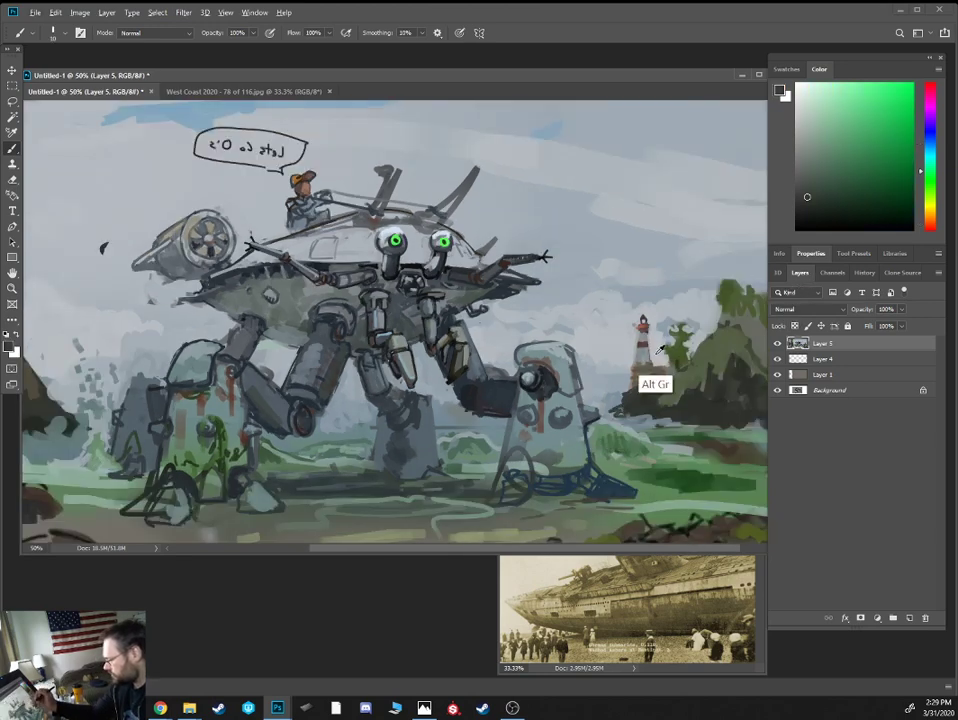
{"action": "left_click", "coordinate": [653, 401], "text": "alt"}
{"action": "left_click", "coordinate": [618, 391], "text": "alt"}
{"action": "left_click", "coordinate": [648, 399], "text": "alt"}
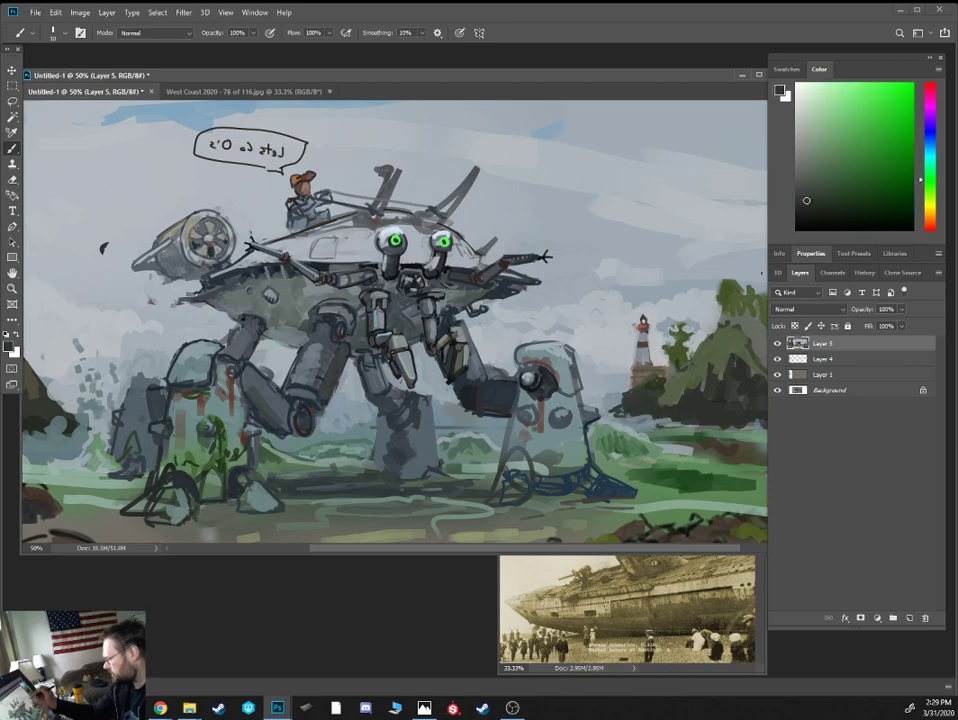
Add lighter grey-green strokes to the rocks beneath the lighthouse and the slope of the headland
{"action": "left_click_drag", "start_coordinate": [808, 186], "coordinate": [804, 178]}
{"action": "key", "text": "bracketright"}
{"action": "mouse_move", "coordinate": [629, 392]}
{"action": "left_mouse_down"}
{"action": "mouse_move", "coordinate": [632, 416]}
{"action": "mouse_move", "coordinate": [644, 407]}
{"action": "left_mouse_up"}
{"action": "mouse_move", "coordinate": [660, 380]}
{"action": "left_mouse_down"}
{"action": "mouse_move", "coordinate": [656, 402]}
{"action": "mouse_move", "coordinate": [611, 415]}
{"action": "mouse_move", "coordinate": [656, 409]}
{"action": "left_mouse_up"}
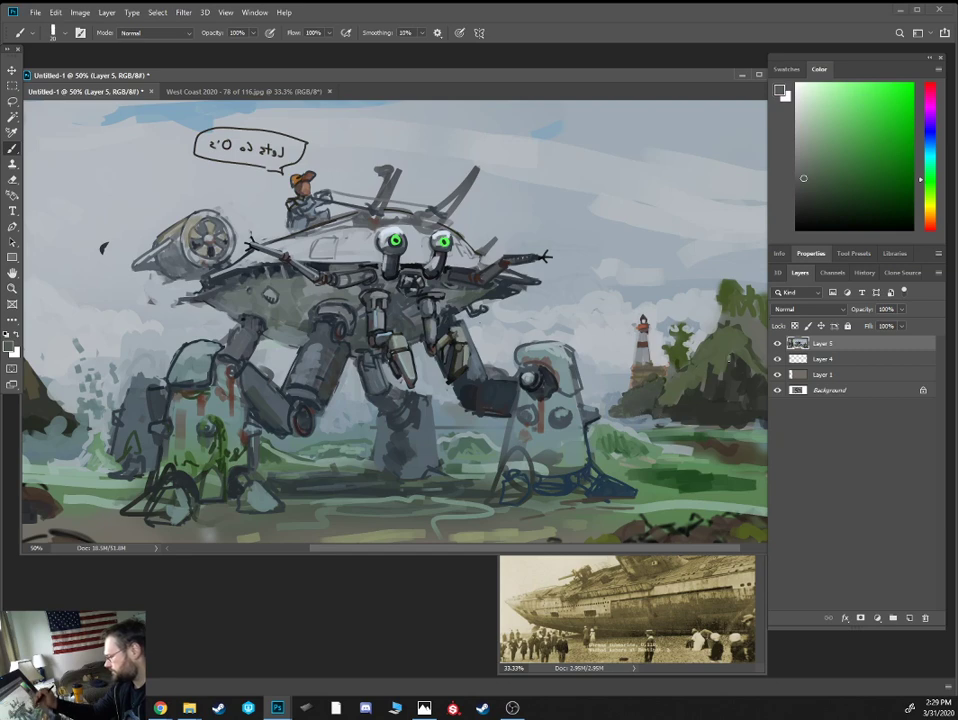
{"action": "key", "text": "bracketright"}
Repaint the tree on top of the distant headland with near-black green foliage strokes and muted olive-grey touches
{"action": "left_click", "coordinate": [716, 278], "text": "alt"}
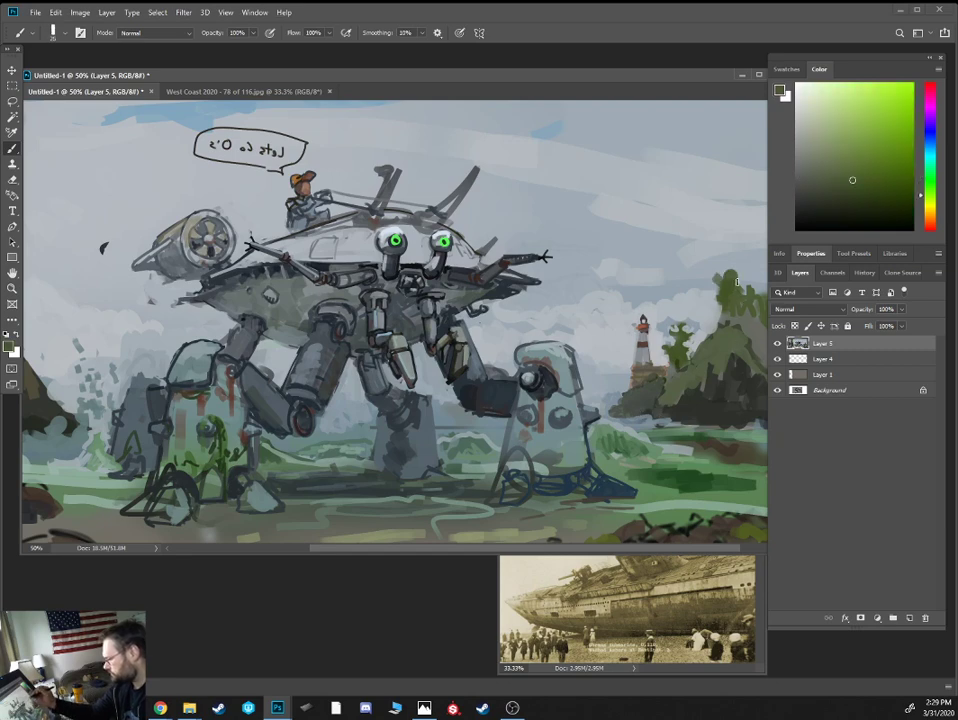
{"action": "left_click", "coordinate": [838, 213]}
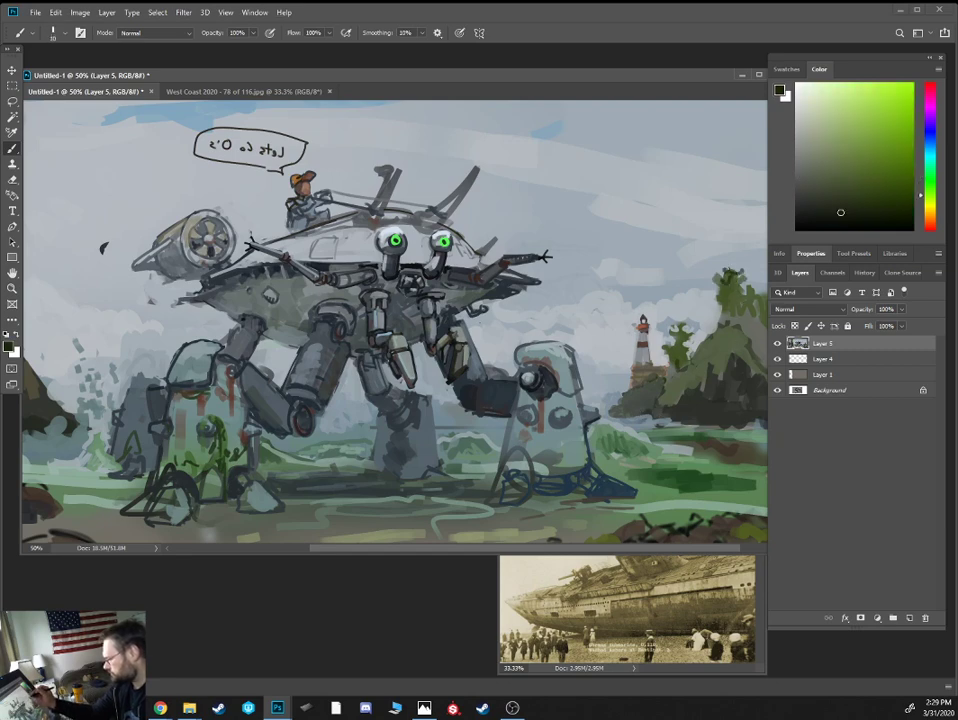
{"action": "left_click_drag", "start_coordinate": [727, 267], "coordinate": [743, 263]}
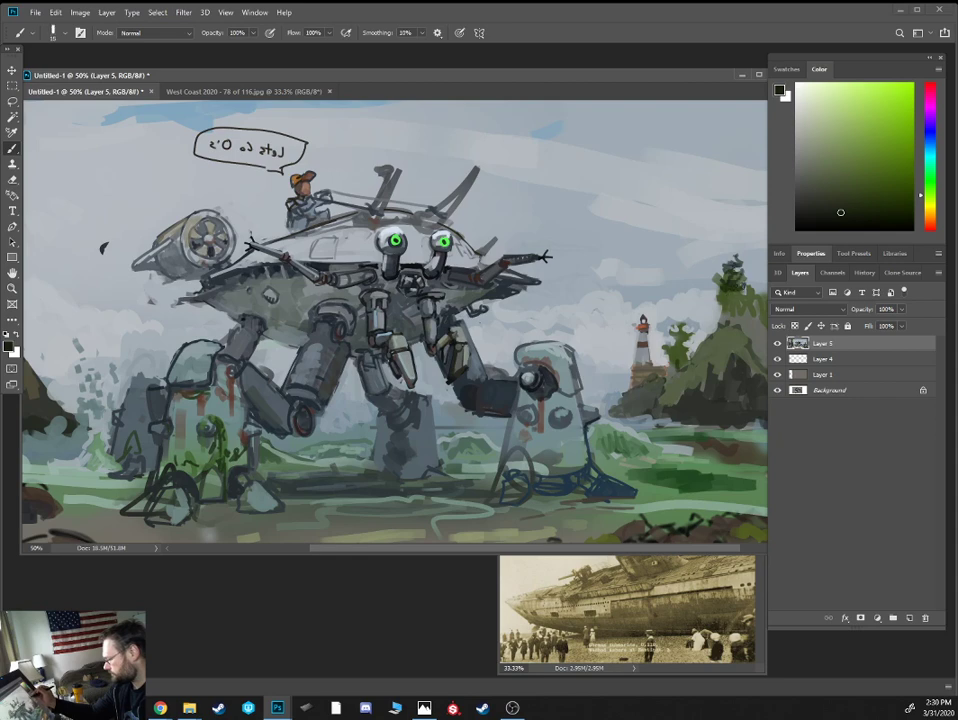
{"action": "left_click", "coordinate": [822, 184]}
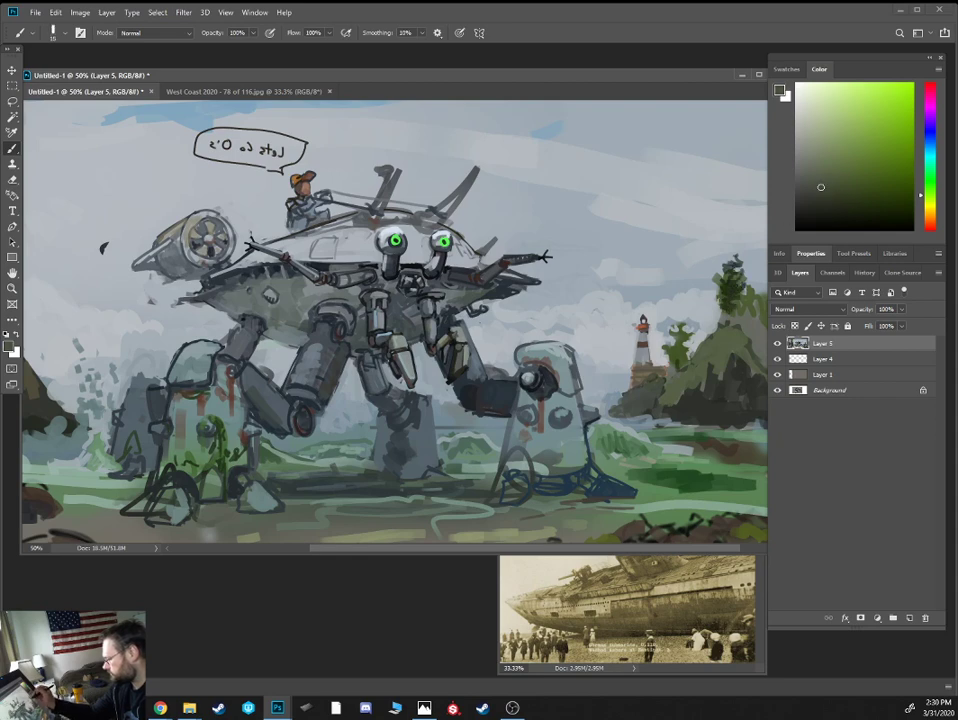
{"action": "left_click", "coordinate": [829, 165]}
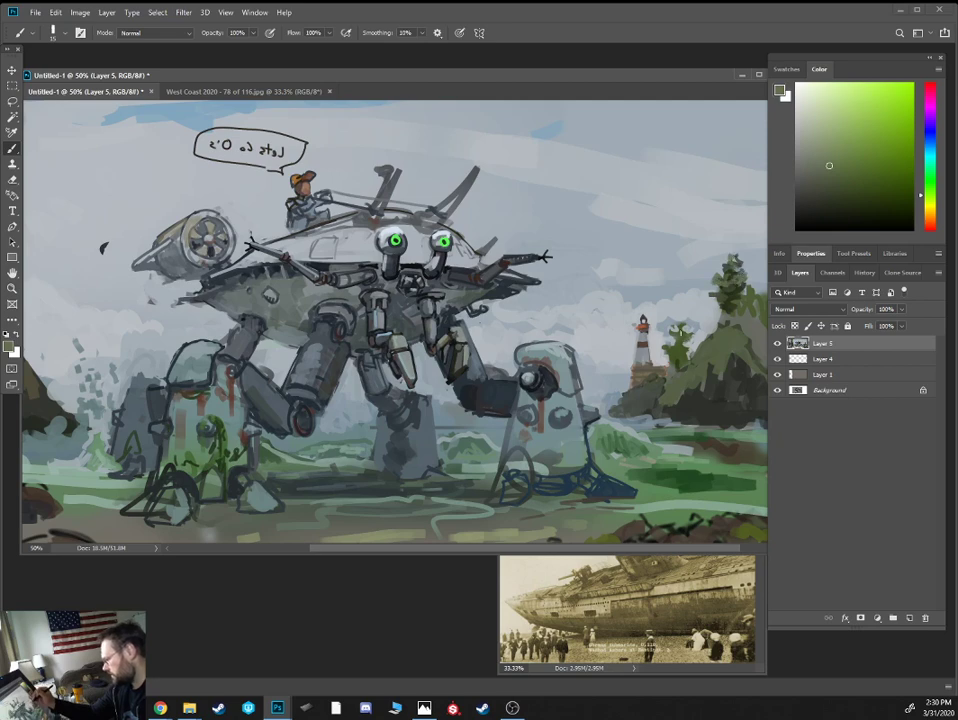
Add sampled dark olive strokes beneath the headland's trees and shade the rocks beside the lighthouse with a smaller brush
{"action": "left_click_drag", "start_coordinate": [565, 213], "coordinate": [498, 224]}
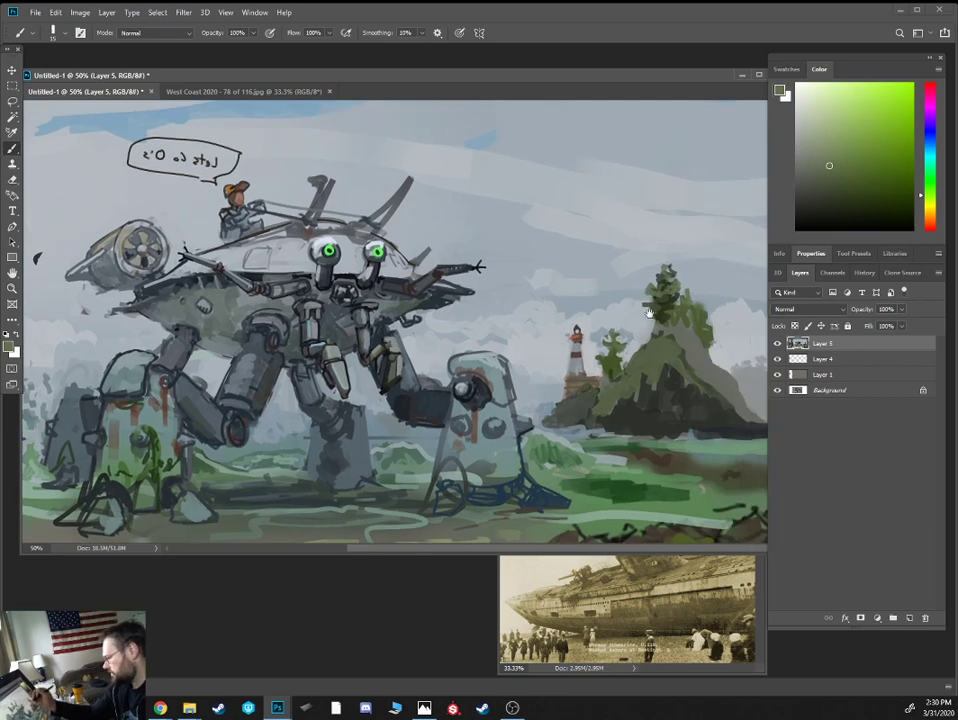
{"action": "left_click", "coordinate": [685, 386], "text": "alt"}
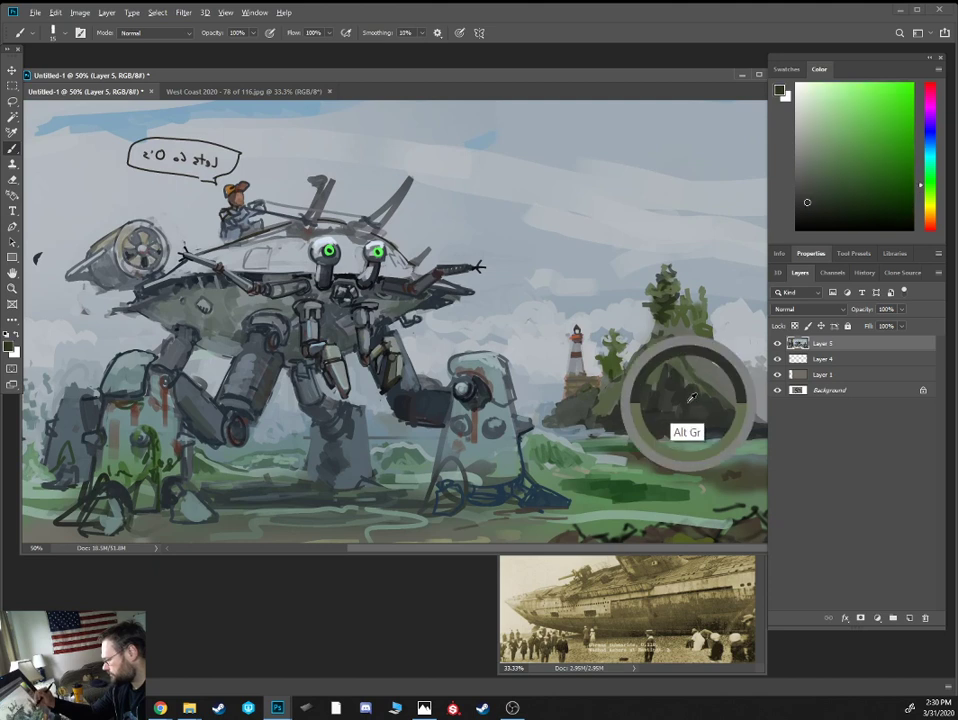
{"action": "mouse_move", "coordinate": [689, 325]}
{"action": "left_mouse_down"}
{"action": "mouse_move", "coordinate": [709, 346]}
{"action": "mouse_move", "coordinate": [697, 341]}
{"action": "left_mouse_up"}
{"action": "left_click_drag", "start_coordinate": [670, 322], "coordinate": [662, 333]}
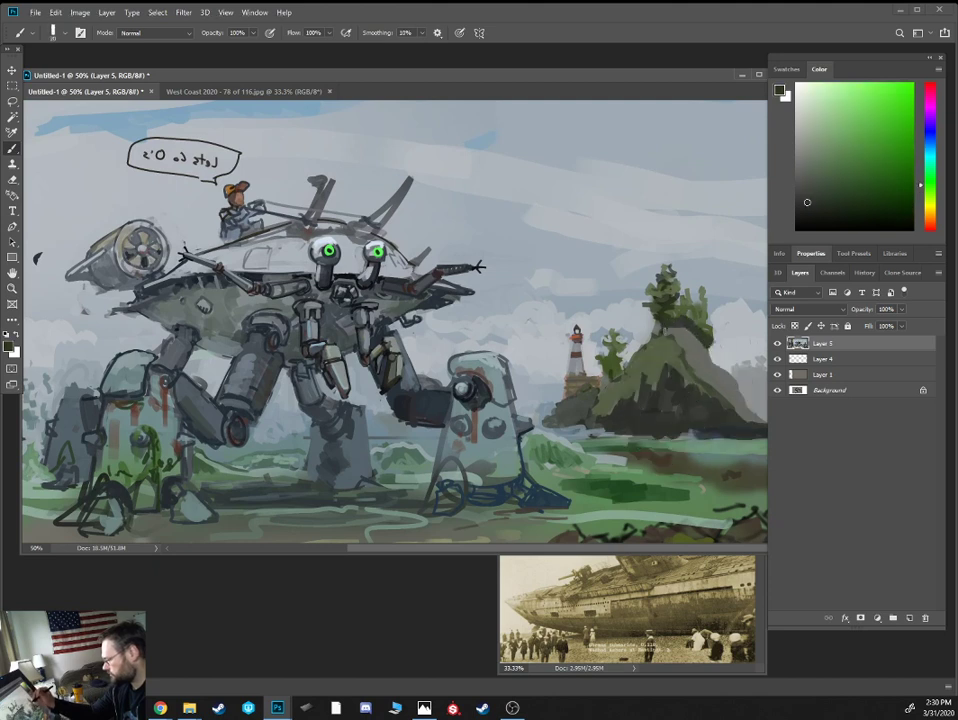
{"action": "key", "text": "bracketleft"}
{"action": "left_click_drag", "start_coordinate": [611, 371], "coordinate": [625, 382]}
{"action": "left_click_drag", "start_coordinate": [611, 381], "coordinate": [599, 388]}
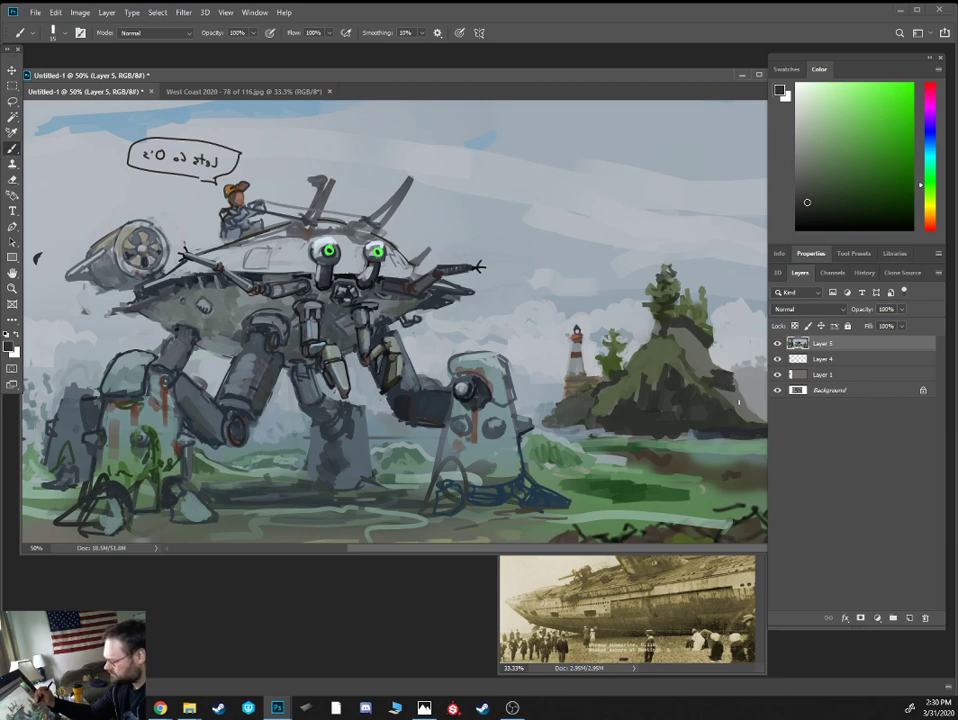
{"action": "key", "text": "ctrl+minus"}
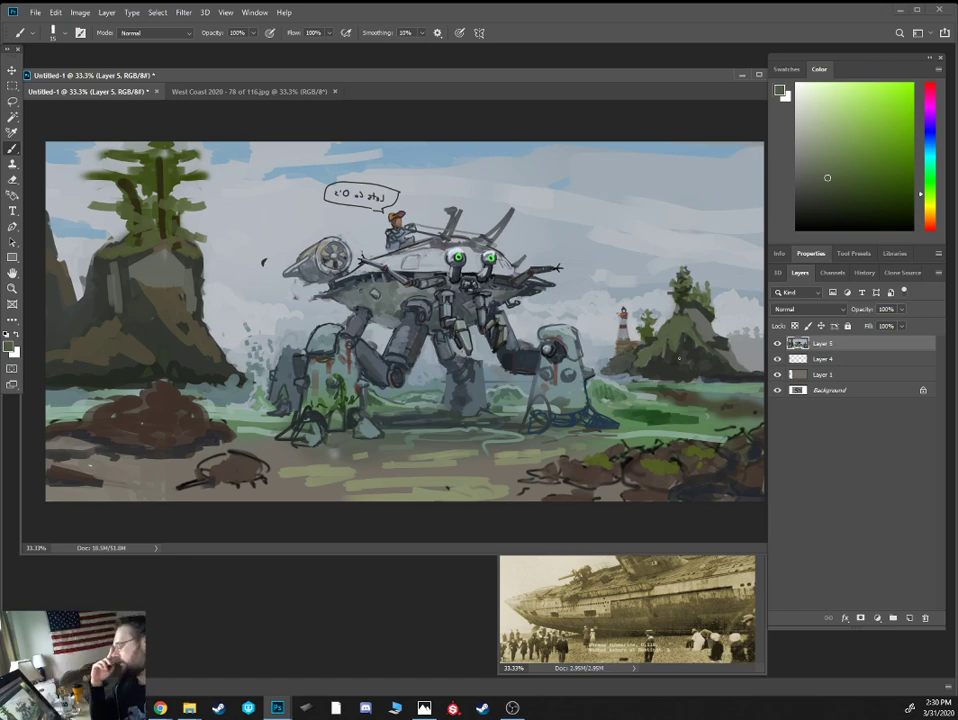
{"action": "key", "text": "ctrl+plus"}
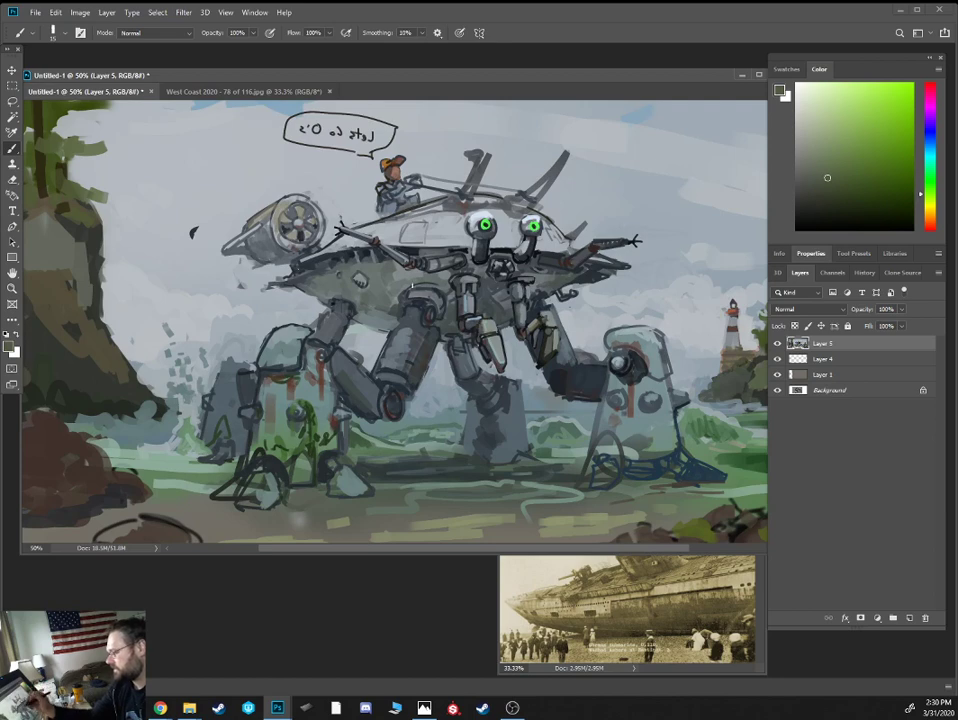
{"action": "left_click", "coordinate": [645, 111], "text": "alt"}
{"action": "key", "text": "ctrl+minus"}
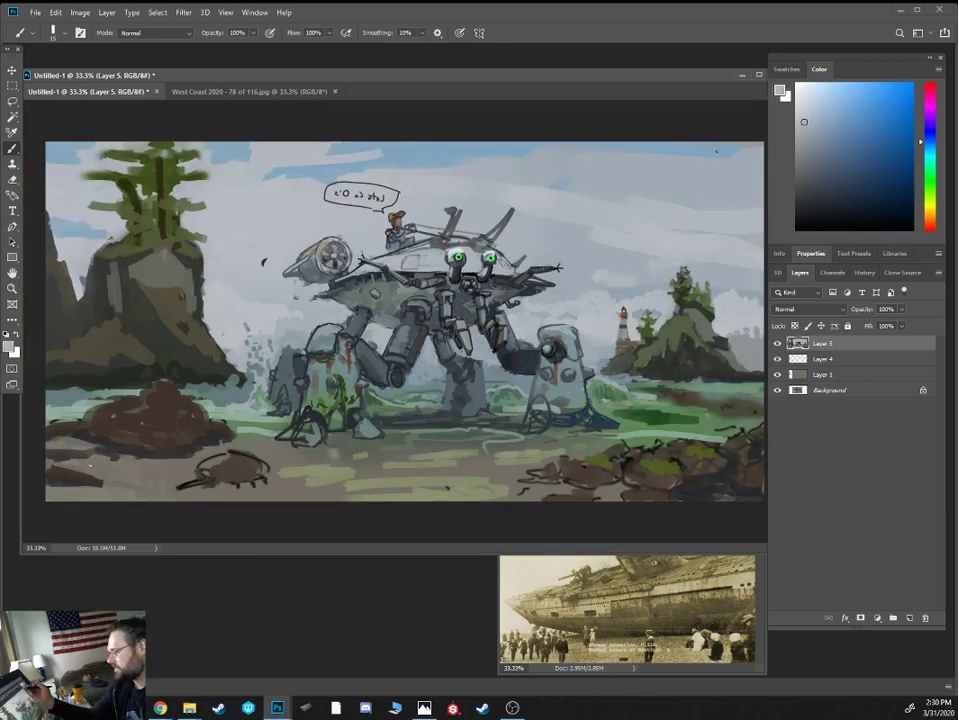
{"action": "key", "text": "ctrl+plus"}
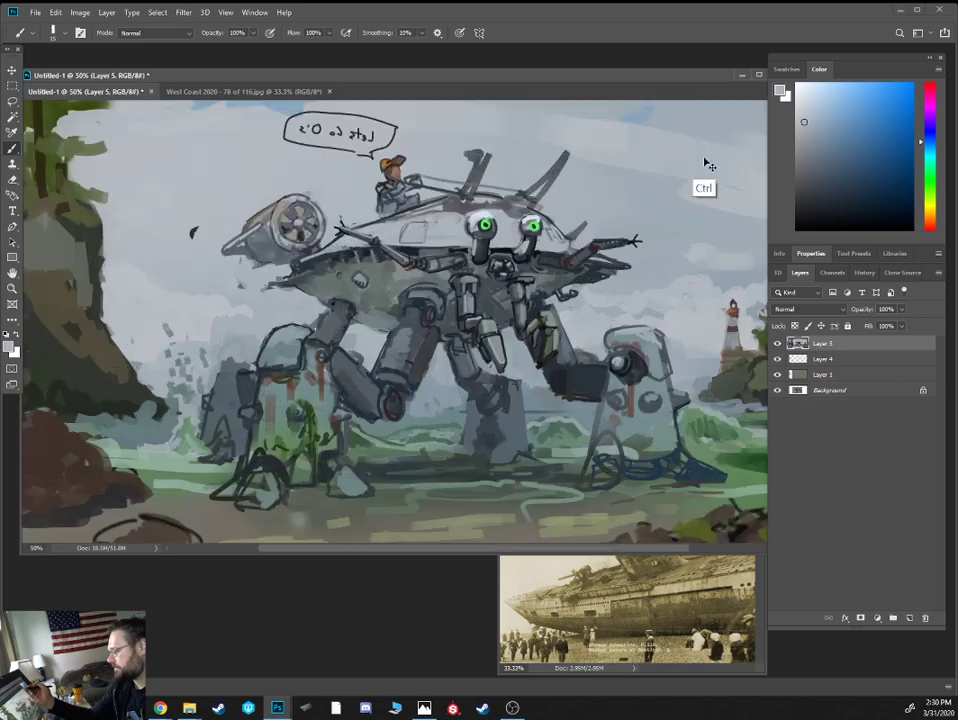
Glaze the walker's pale upper hull with a sampled dark green at 44% brush opacity, including around the eyes
{"action": "left_click", "coordinate": [283, 447], "text": "alt"}
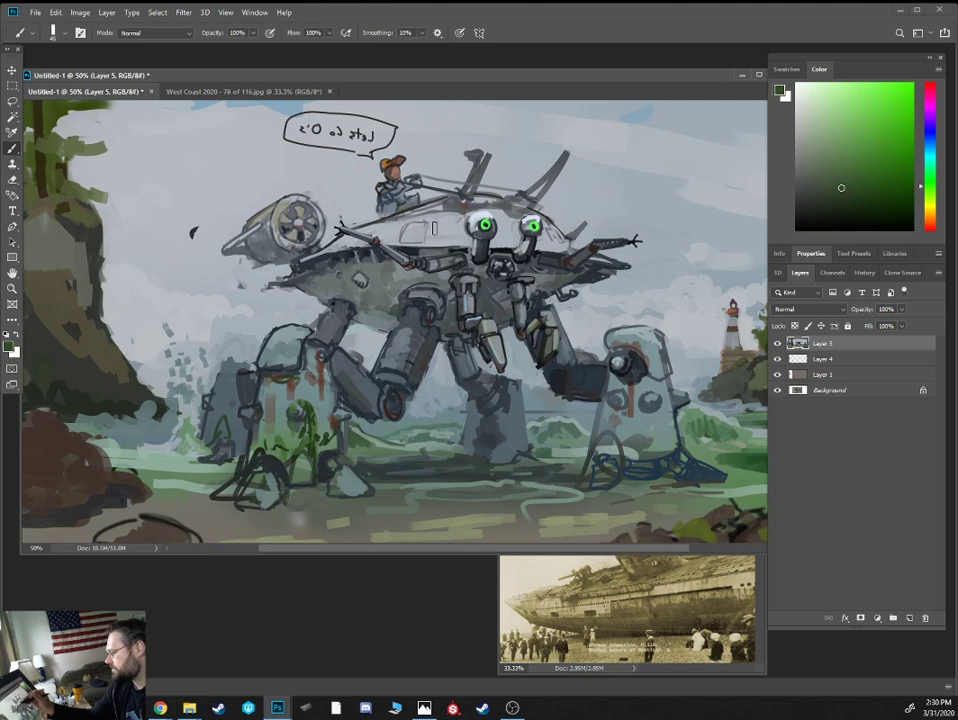
{"action": "key", "text": "6"}
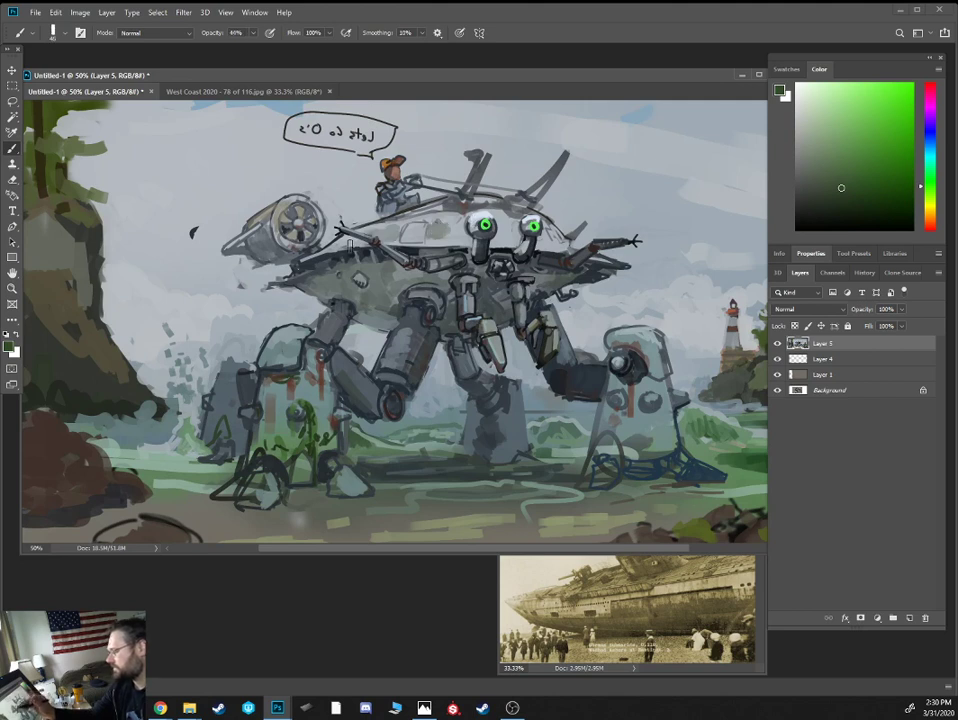
{"action": "mouse_move", "coordinate": [438, 240]}
{"action": "left_mouse_down"}
{"action": "mouse_move", "coordinate": [444, 228]}
{"action": "mouse_move", "coordinate": [461, 232]}
{"action": "mouse_move", "coordinate": [436, 238]}
{"action": "left_mouse_up"}
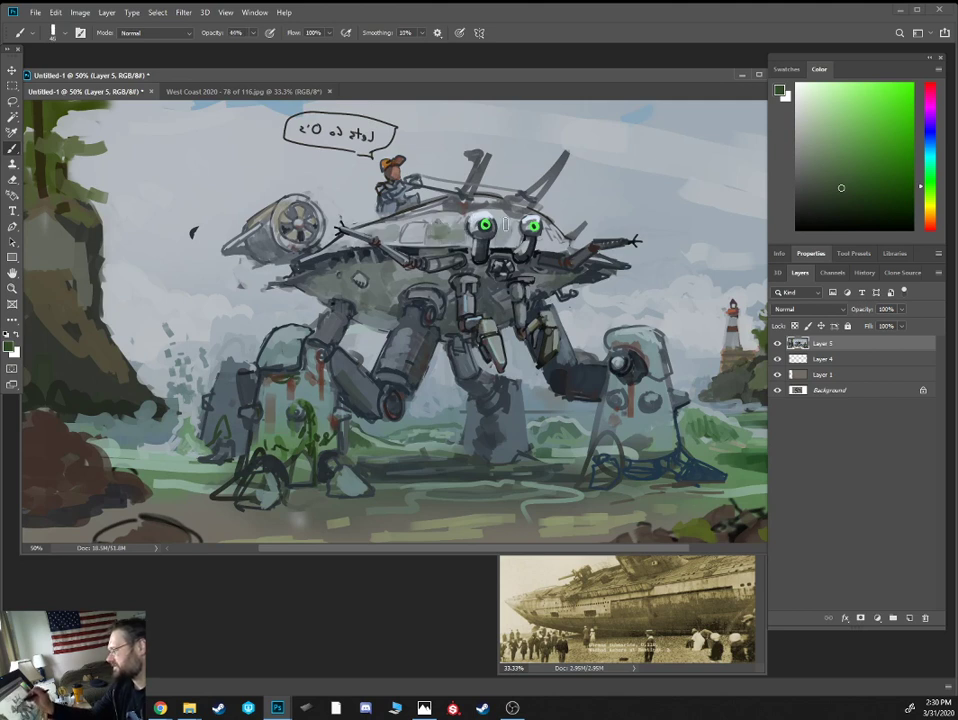
{"action": "mouse_move", "coordinate": [505, 224]}
{"action": "left_mouse_down"}
{"action": "mouse_move", "coordinate": [519, 242]}
{"action": "mouse_move", "coordinate": [575, 249]}
{"action": "left_mouse_up"}
{"action": "left_click_drag", "start_coordinate": [488, 243], "coordinate": [499, 243]}
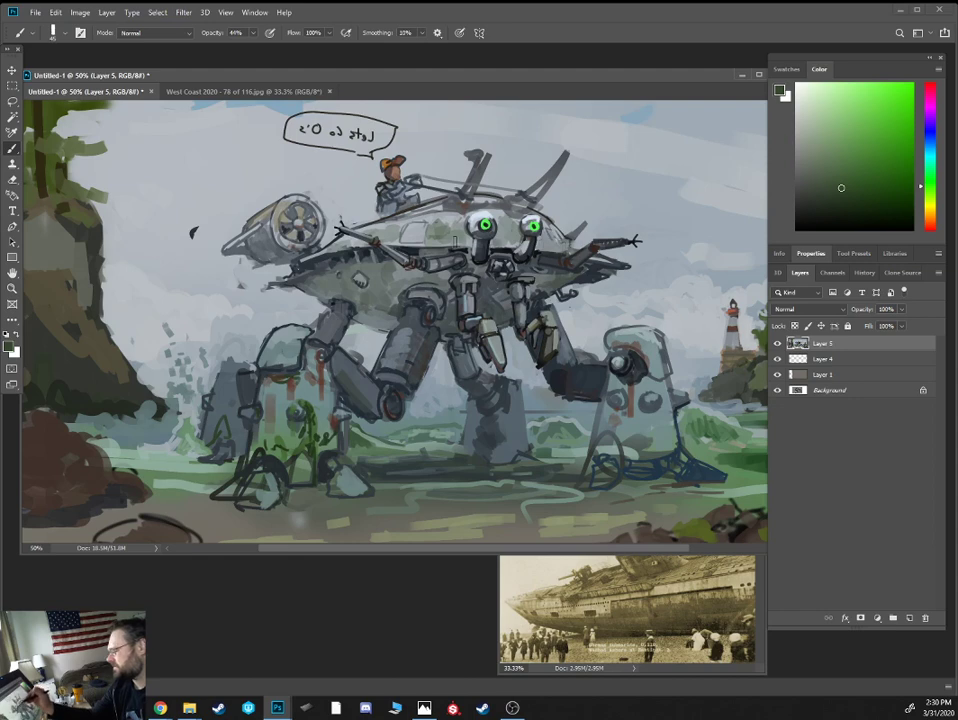
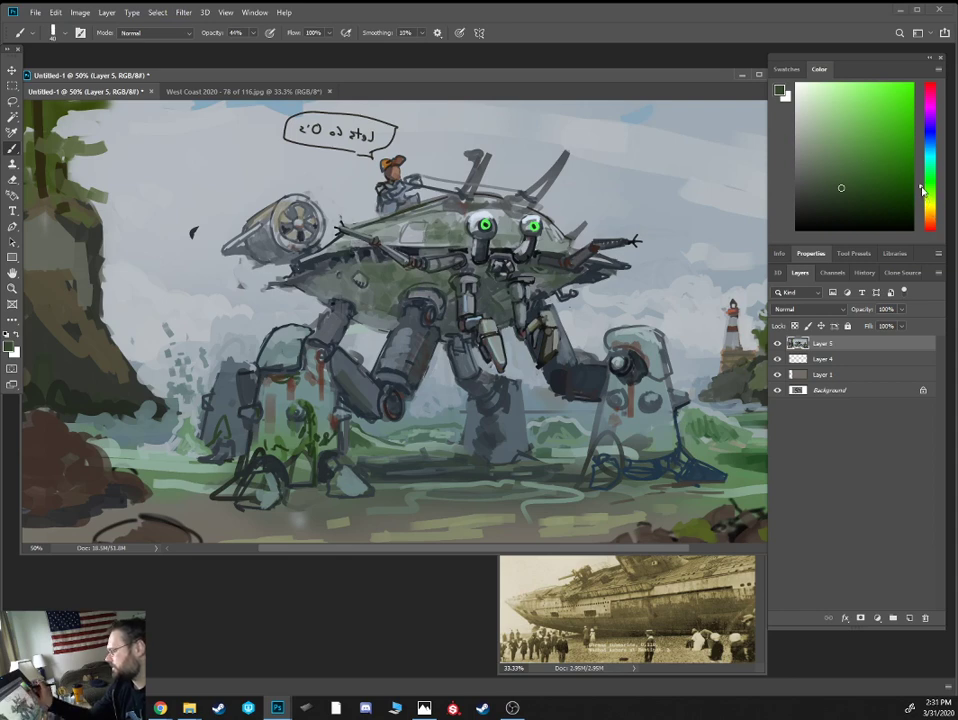
Tint the hull and engine pod with lighter yellowish olive, adding darker olive strokes to the pod and upper fins
{"action": "left_click_drag", "start_coordinate": [922, 190], "coordinate": [922, 197]}
{"action": "left_click", "coordinate": [829, 151]}
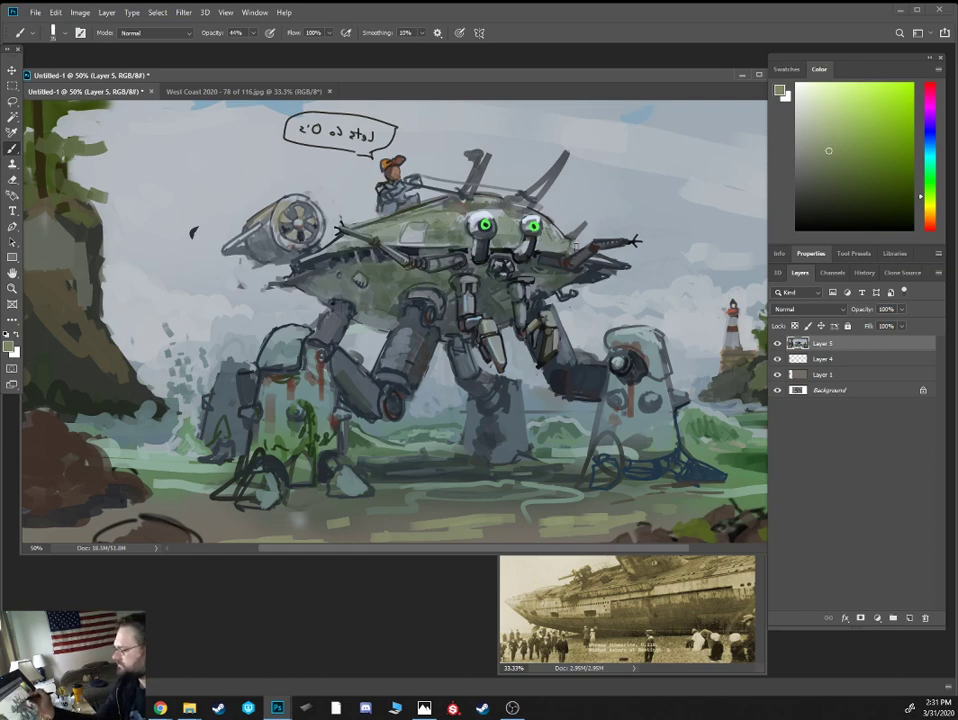
{"action": "left_click", "coordinate": [401, 223], "text": "alt"}
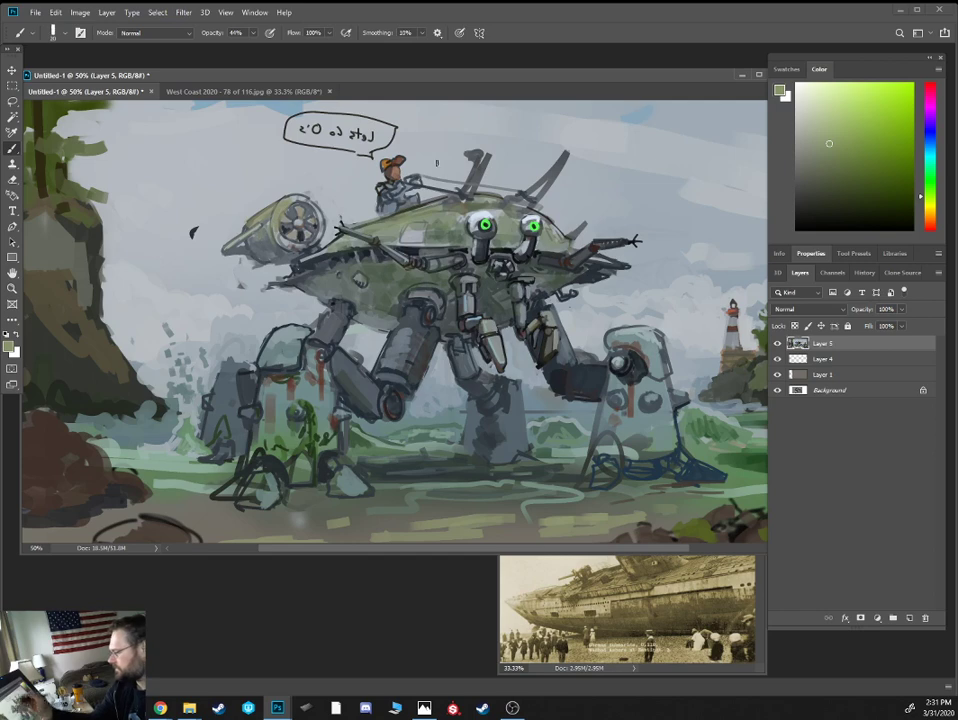
{"action": "left_click", "coordinate": [830, 185]}
{"action": "mouse_move", "coordinate": [255, 245]}
{"action": "left_mouse_down"}
{"action": "mouse_move", "coordinate": [266, 232]}
{"action": "mouse_move", "coordinate": [251, 248]}
{"action": "left_mouse_up"}
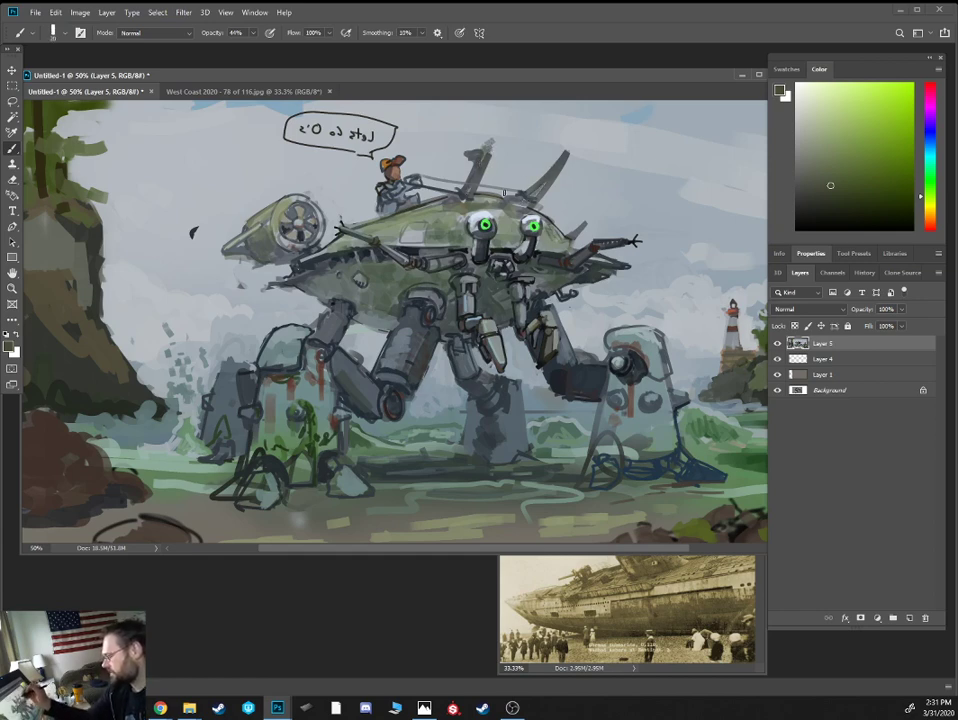
Paint out the upper line running from the rider's hands toward the front fin with sampled sky grey
{"action": "key", "text": "ctrl+minus"}
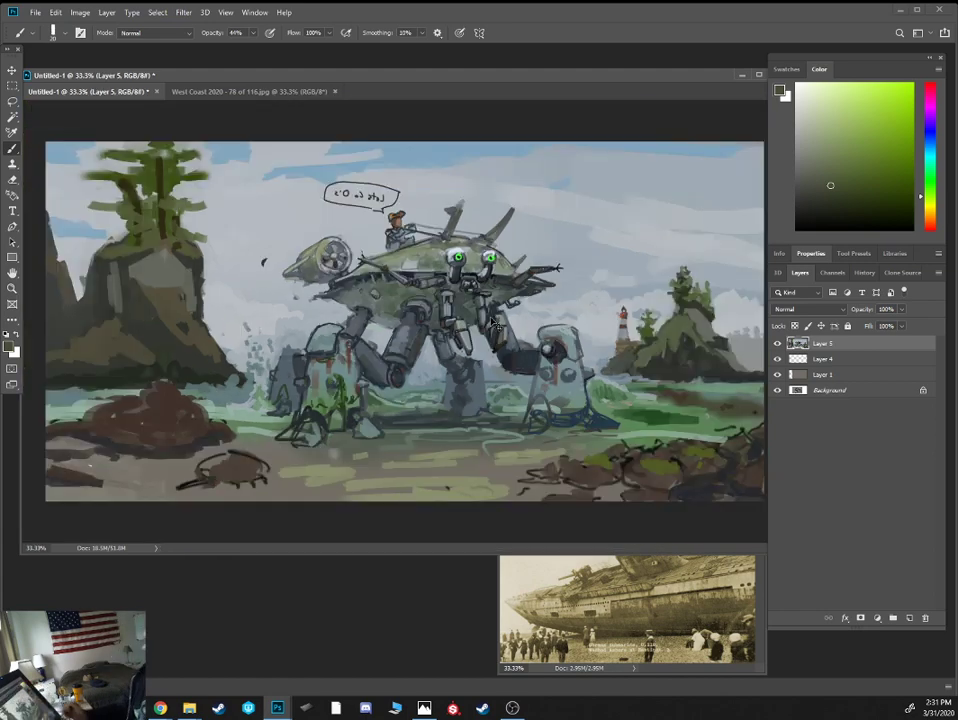
{"action": "key", "text": "ctrl+plus"}
{"action": "key", "text": "ctrl+plus"}
{"action": "left_click_drag", "start_coordinate": [543, 143], "coordinate": [463, 282]}
{"action": "scroll", "coordinate": [400, 316], "scroll_direction": "up", "scroll_amount": 1}
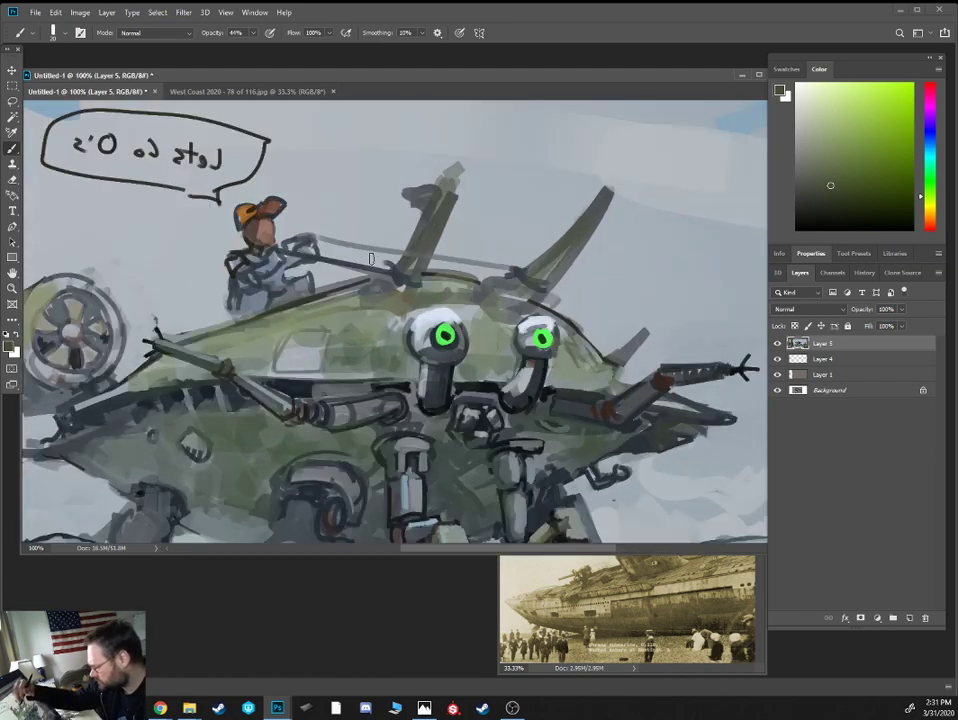
{"action": "left_click", "coordinate": [406, 300], "text": "alt"}
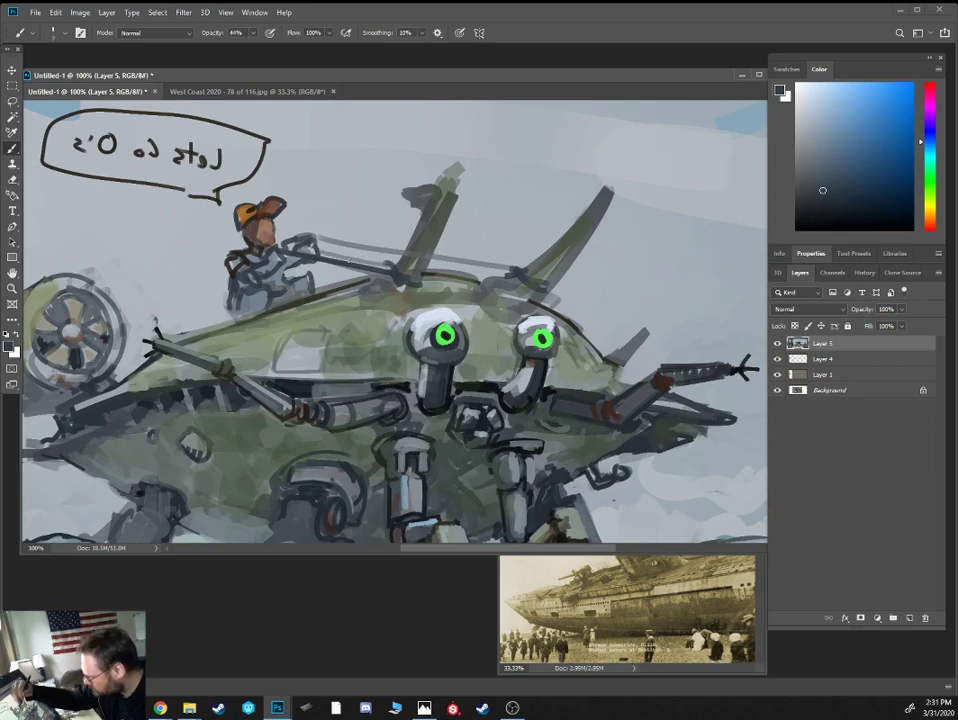
{"action": "key", "text": "e"}
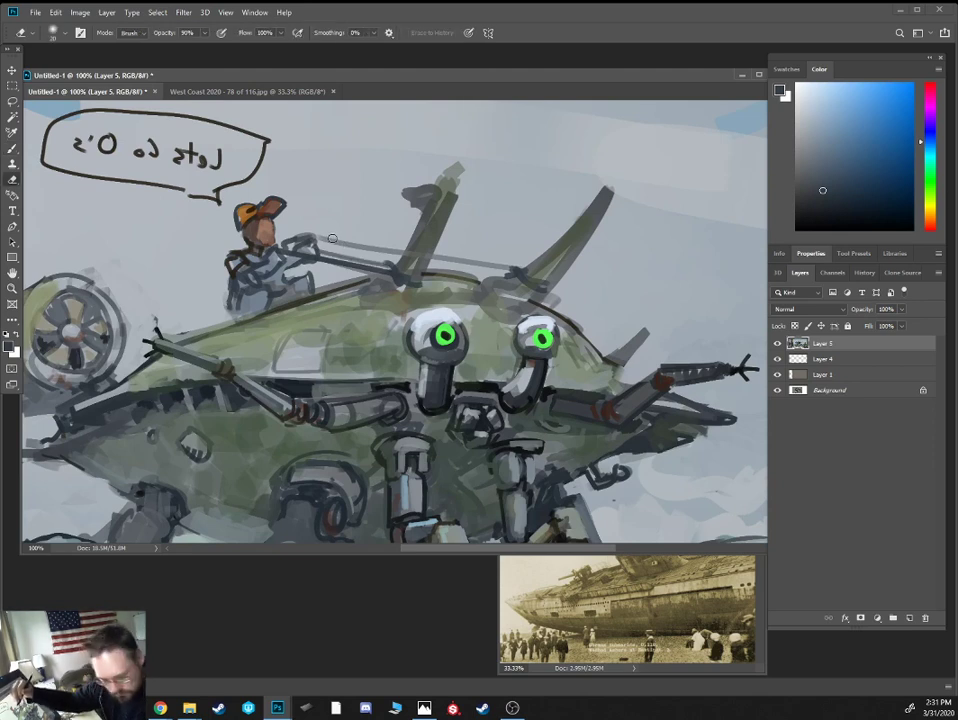
{"action": "key", "text": "b"}
{"action": "left_click", "coordinate": [331, 230], "text": "alt"}
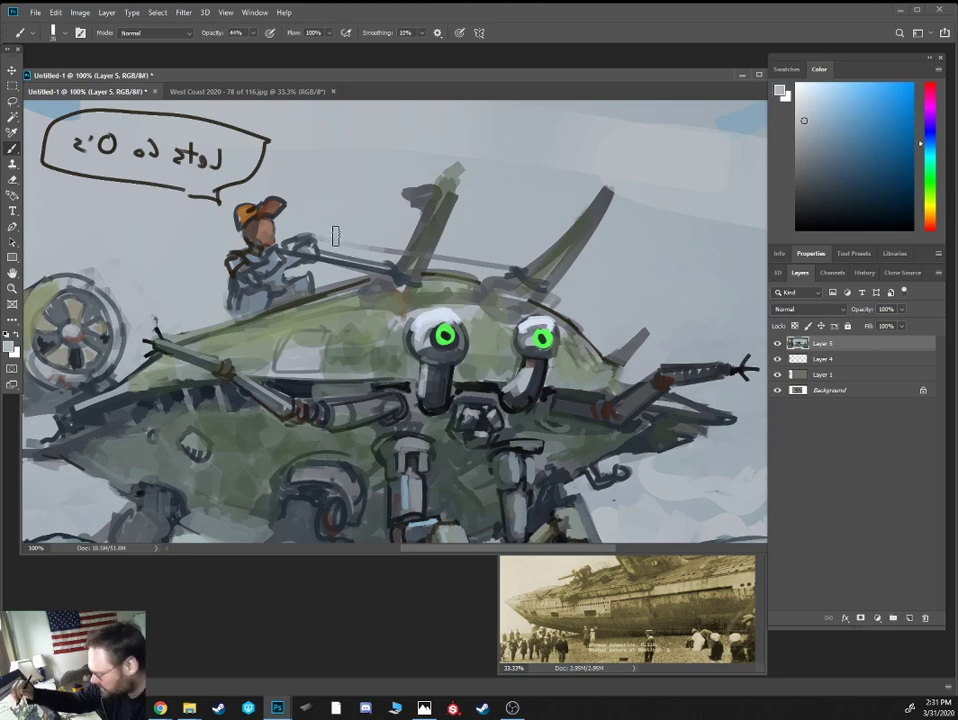
{"action": "left_click", "coordinate": [660, 135], "text": "alt"}
{"action": "left_click_drag", "start_coordinate": [330, 235], "coordinate": [361, 245]}
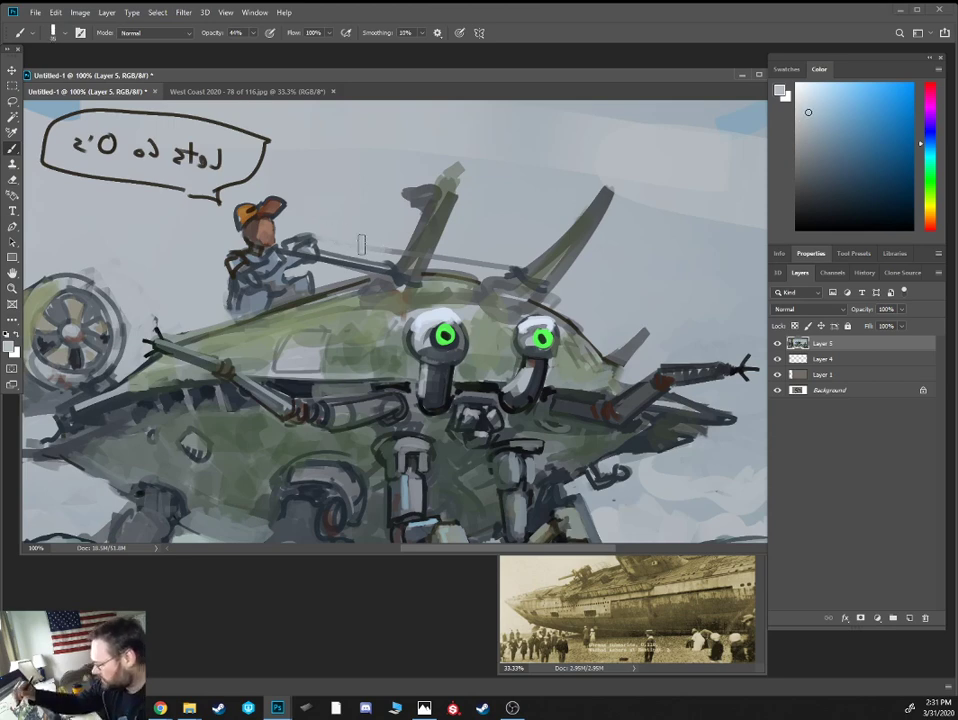
Shade the back of the rider's orange cap with a dark brown derived from the cap colour
{"action": "key", "text": "ctrl+plus"}
{"action": "left_click_drag", "start_coordinate": [297, 241], "coordinate": [487, 392]}
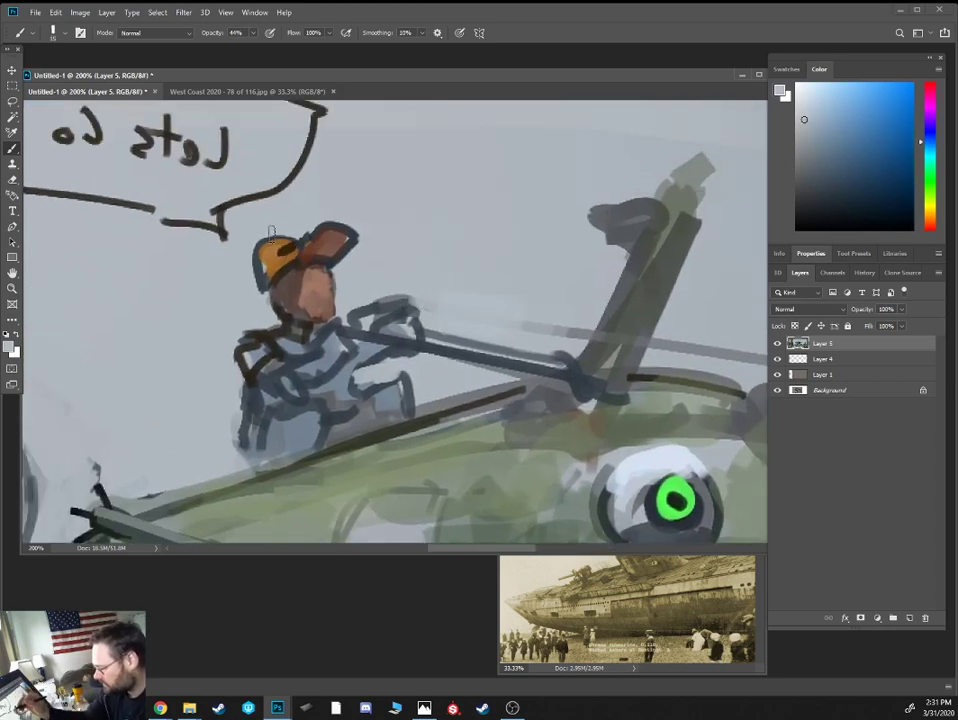
{"action": "left_click", "coordinate": [273, 248], "text": "alt"}
{"action": "left_click", "coordinate": [836, 191]}
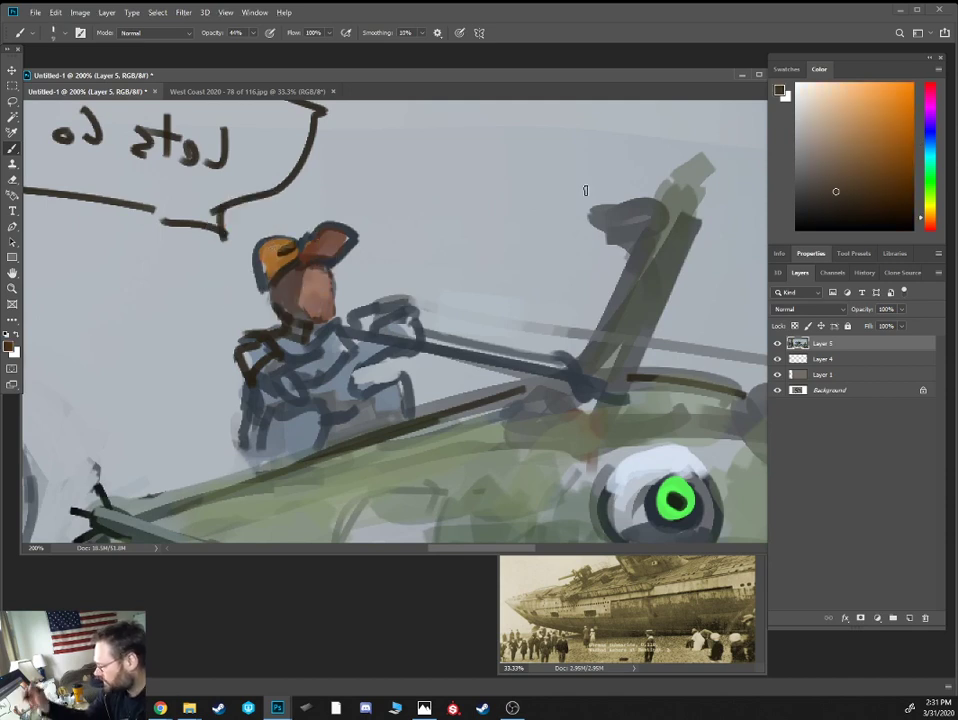
{"action": "left_click_drag", "start_coordinate": [263, 249], "coordinate": [268, 283]}
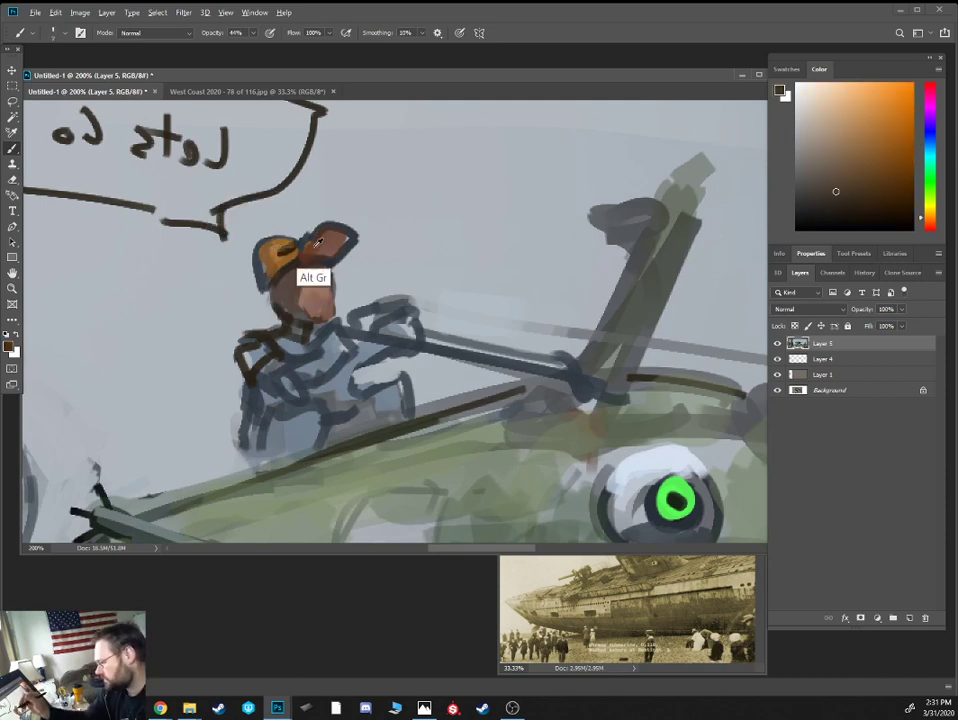
Paint a dark reddish-brown brow shadow on the rider's face and light orange highlights on his nose
{"action": "left_click", "coordinate": [308, 295], "text": "alt"}
{"action": "left_click", "coordinate": [905, 197]}
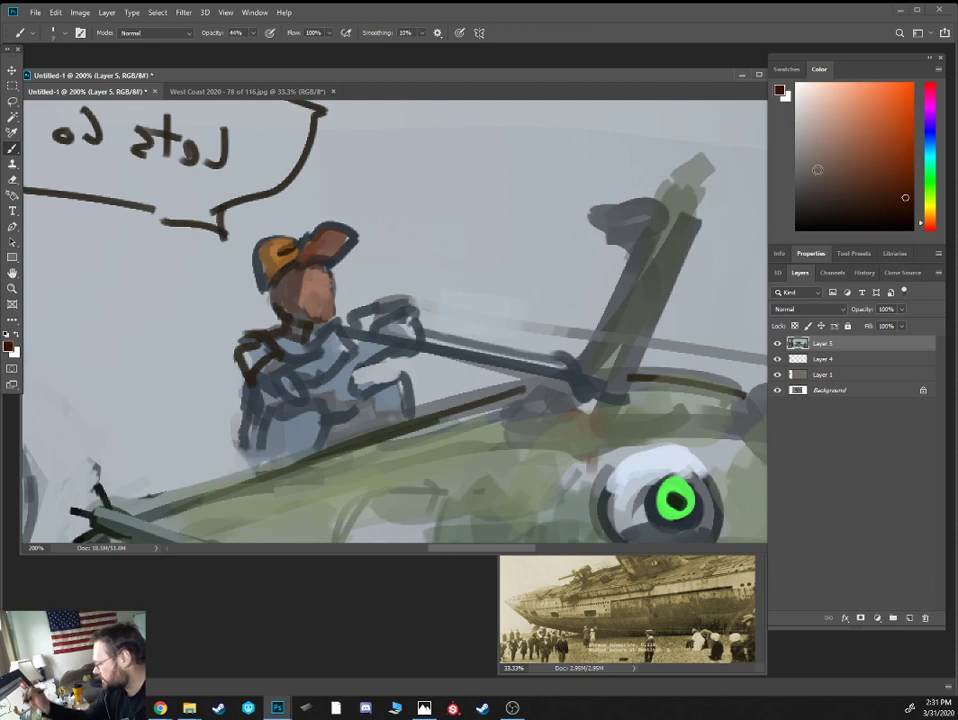
{"action": "mouse_move", "coordinate": [305, 286]}
{"action": "left_mouse_down"}
{"action": "mouse_move", "coordinate": [329, 287]}
{"action": "mouse_move", "coordinate": [306, 281]}
{"action": "left_mouse_up"}
{"action": "left_click", "coordinate": [877, 215]}
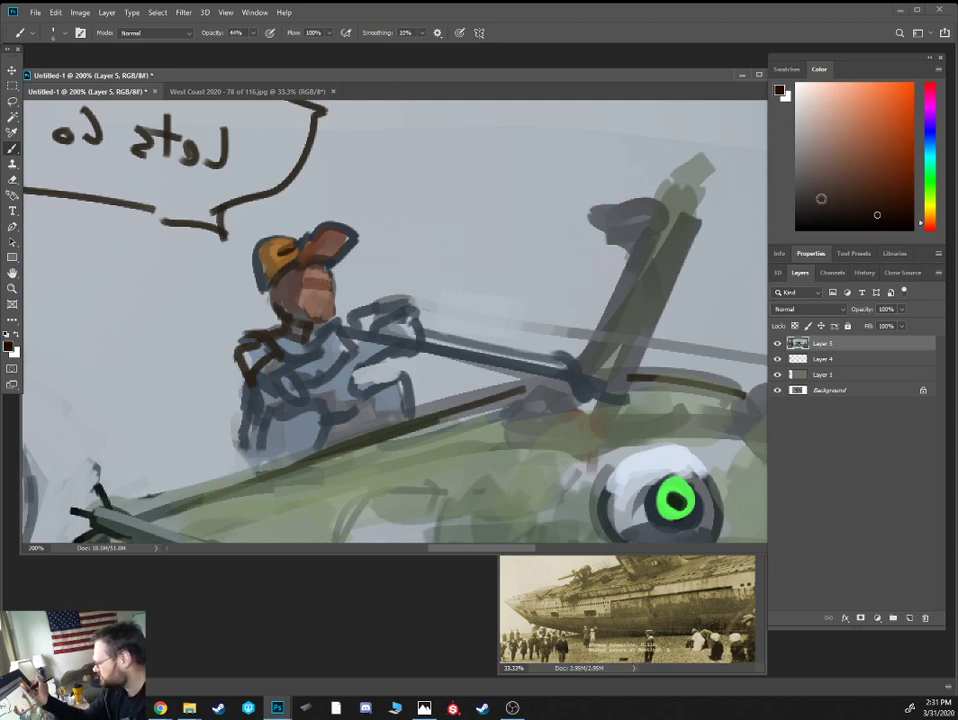
{"action": "key", "text": "["}
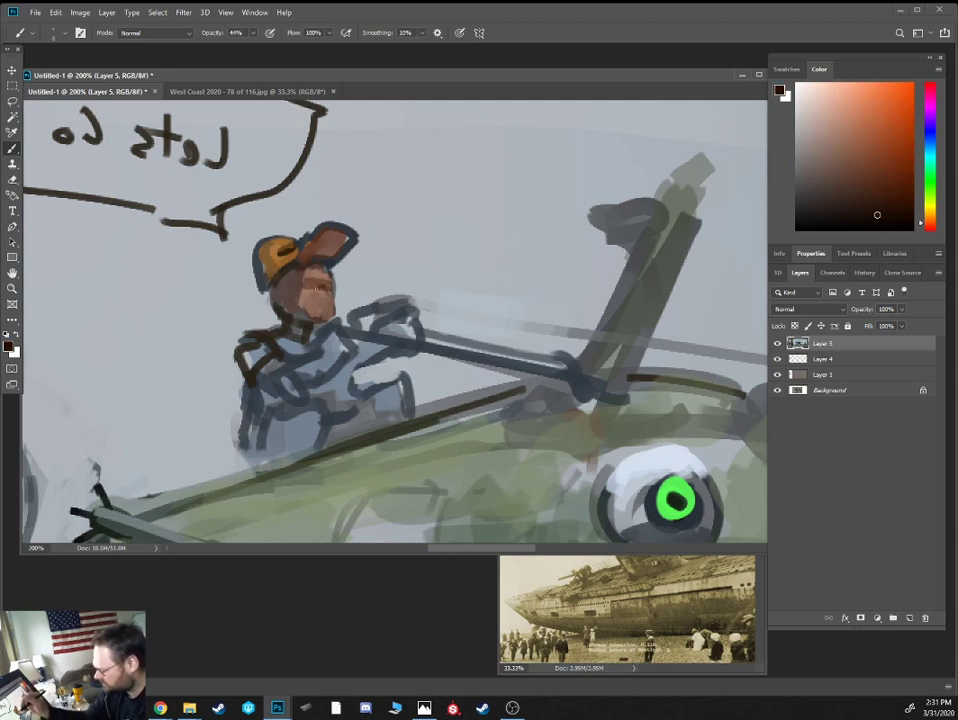
{"action": "left_click", "coordinate": [861, 114]}
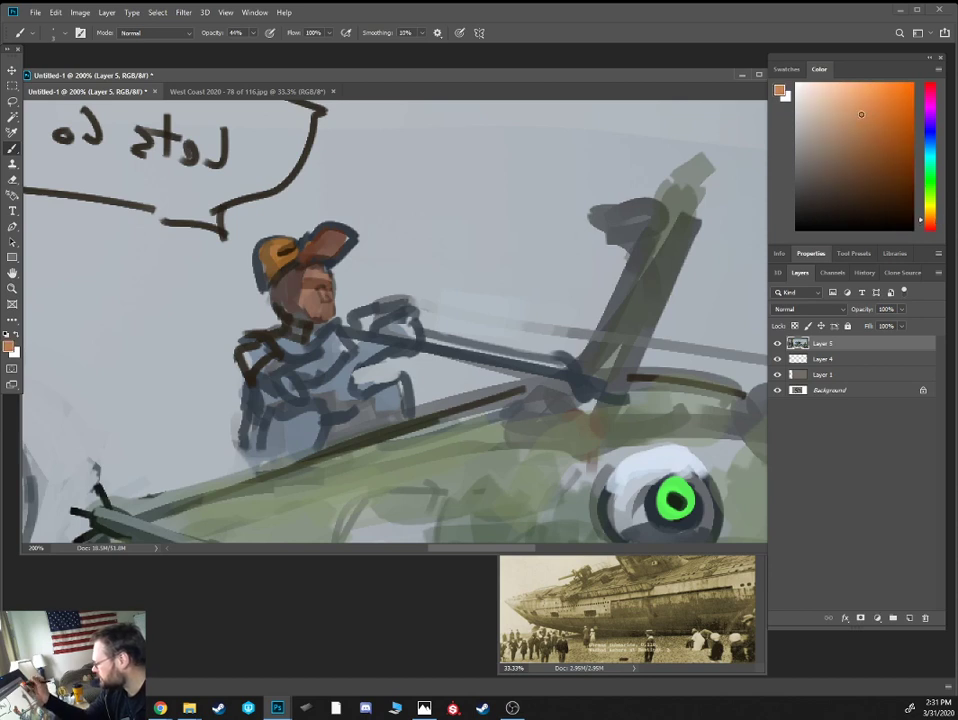
{"action": "left_click", "coordinate": [844, 109]}
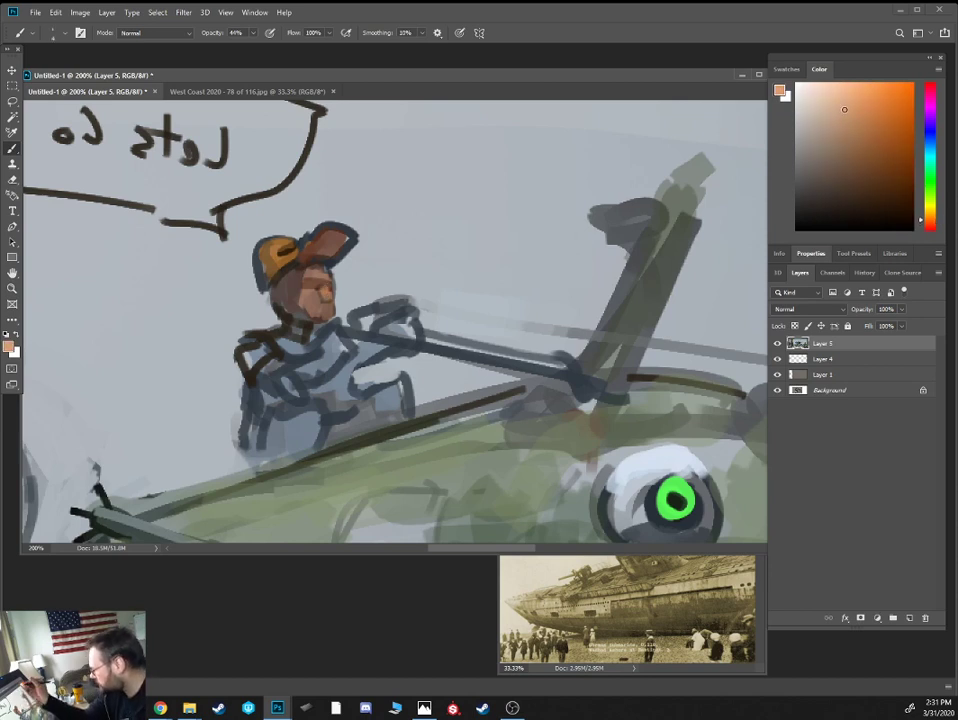
{"action": "left_click", "coordinate": [316, 288], "text": "alt"}
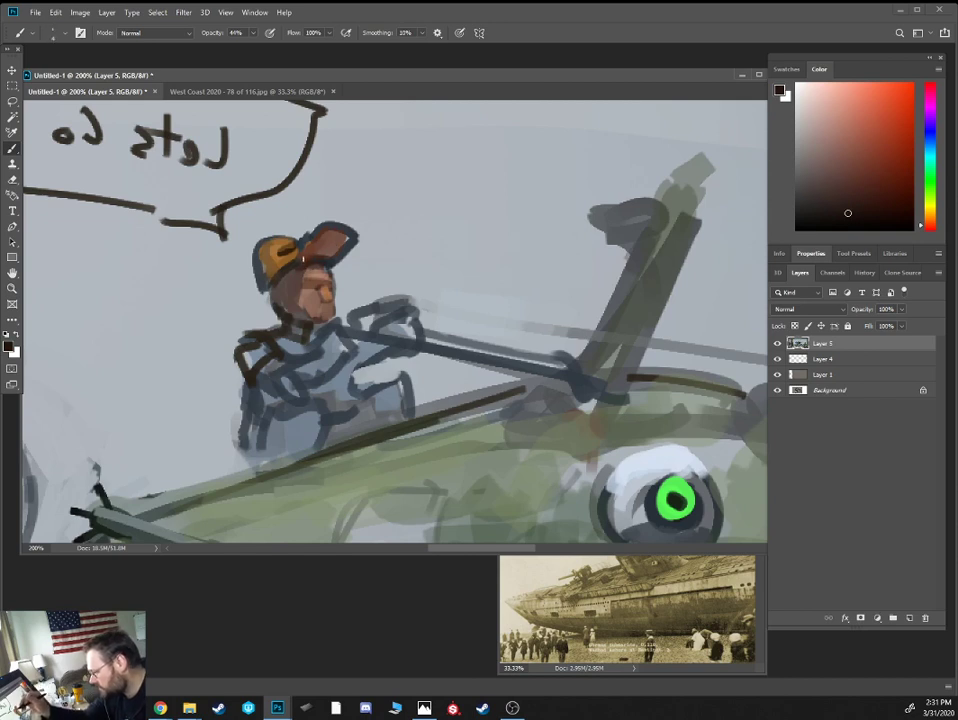
Highlight the rider's cap brim with a lighter salmon red and blend it using sampled darker reds
{"action": "left_click", "coordinate": [328, 231], "text": "alt"}
{"action": "left_click", "coordinate": [855, 119]}
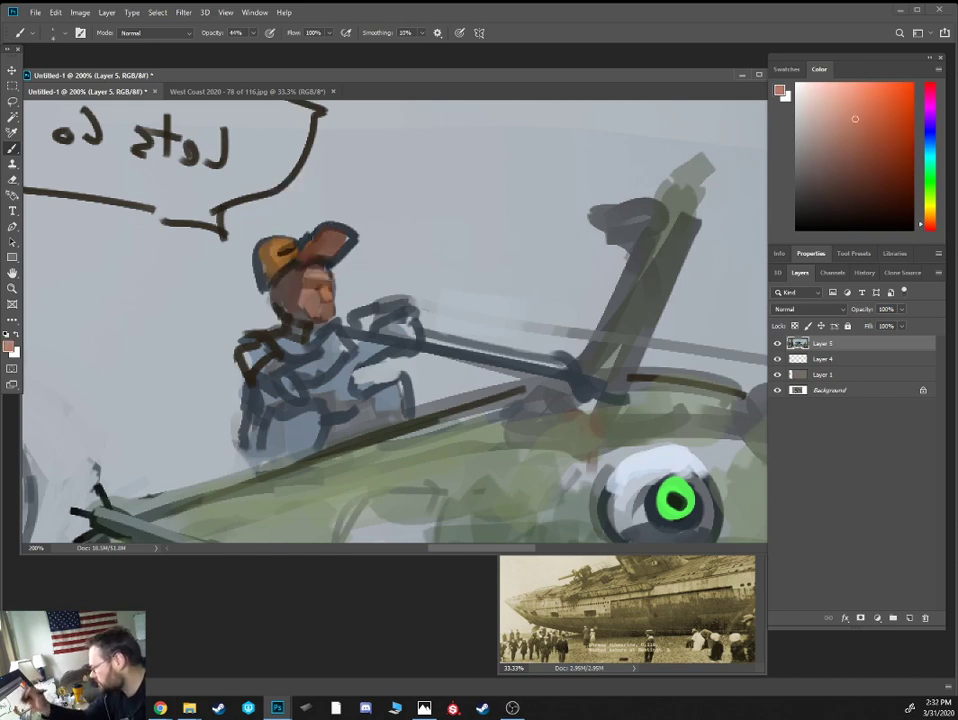
{"action": "mouse_move", "coordinate": [314, 244]}
{"action": "left_mouse_down"}
{"action": "mouse_move", "coordinate": [346, 231]}
{"action": "mouse_move", "coordinate": [322, 231]}
{"action": "left_mouse_up"}
{"action": "left_click", "coordinate": [326, 240], "text": "alt"}
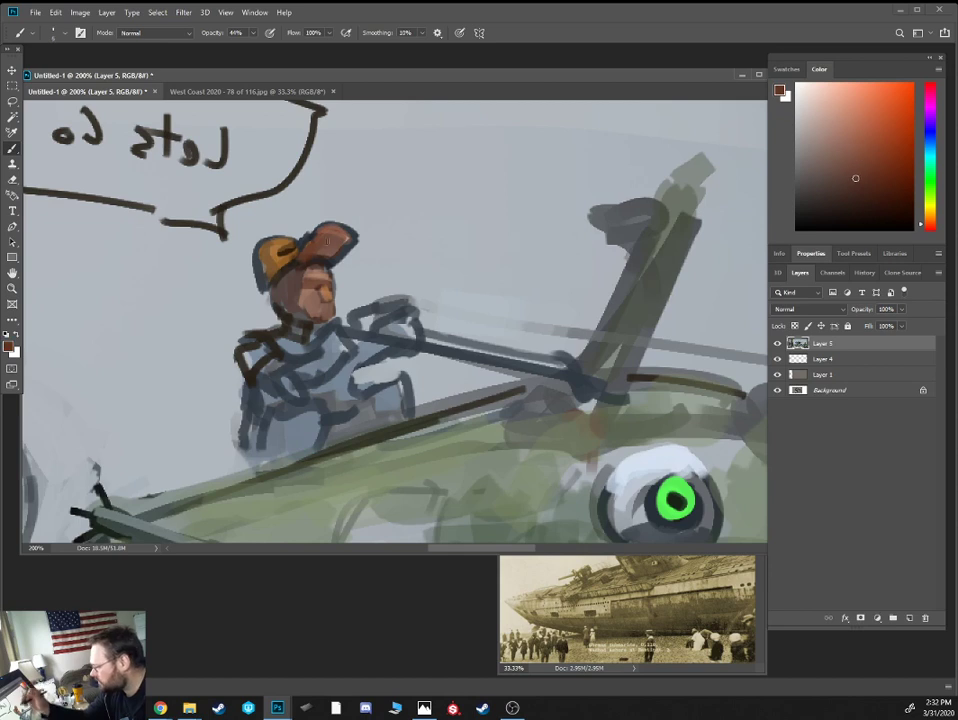
{"action": "left_click", "coordinate": [316, 252], "text": "alt"}
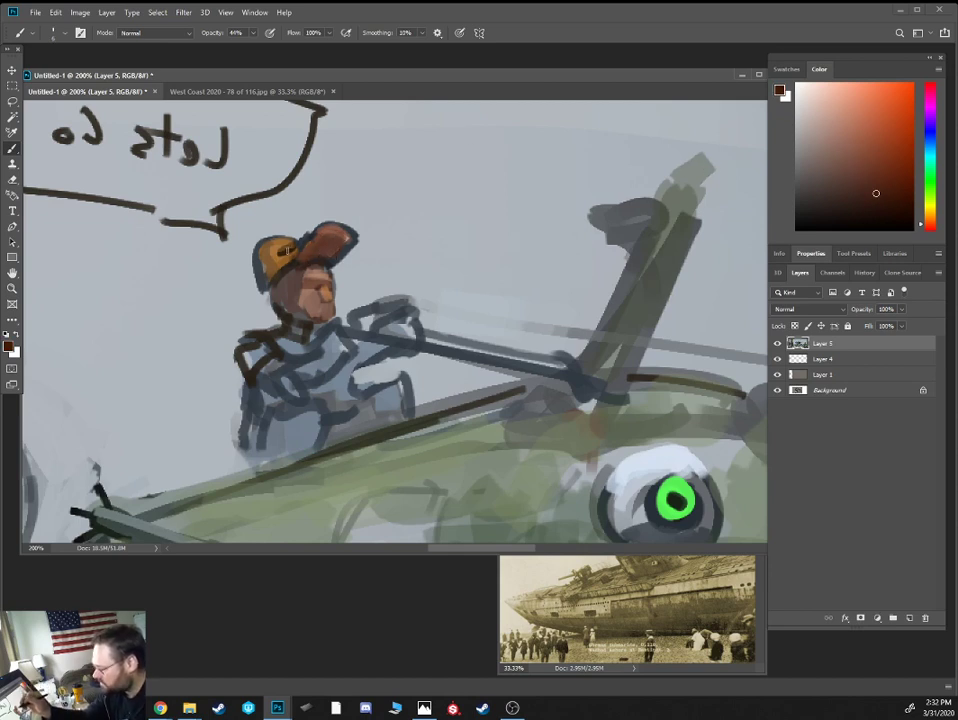
Model the cap's crown with orange and dark brown strokes, and trim its outer outline with sky grey at 100% brush opacity
{"action": "left_click", "coordinate": [285, 250], "text": "alt"}
{"action": "left_click", "coordinate": [278, 248], "text": "alt"}
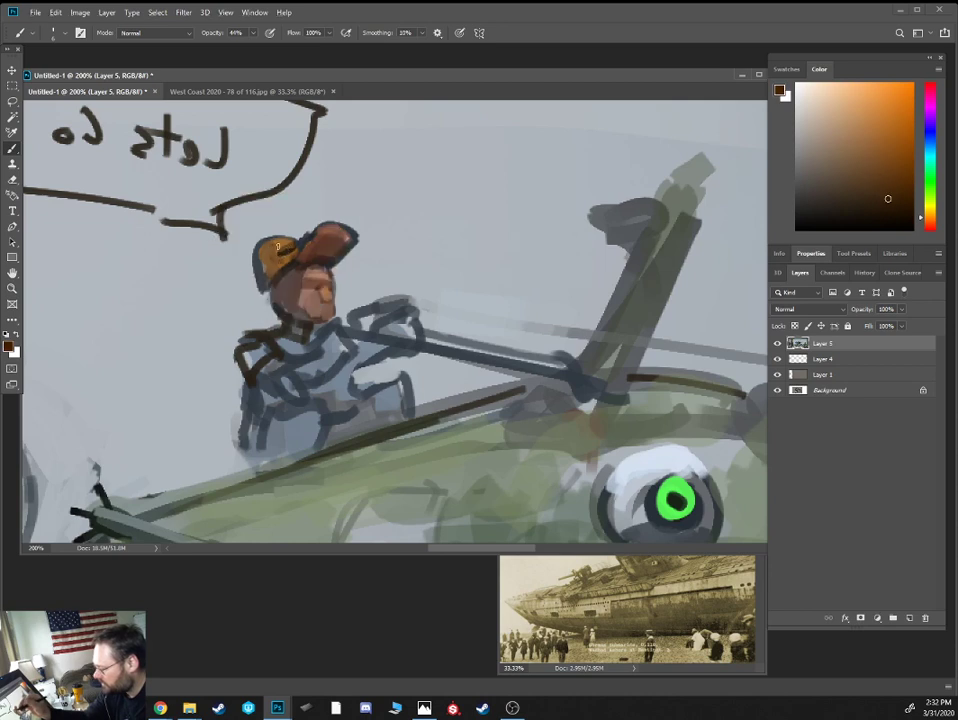
{"action": "left_click", "coordinate": [278, 245], "text": "alt"}
{"action": "left_click", "coordinate": [888, 123]}
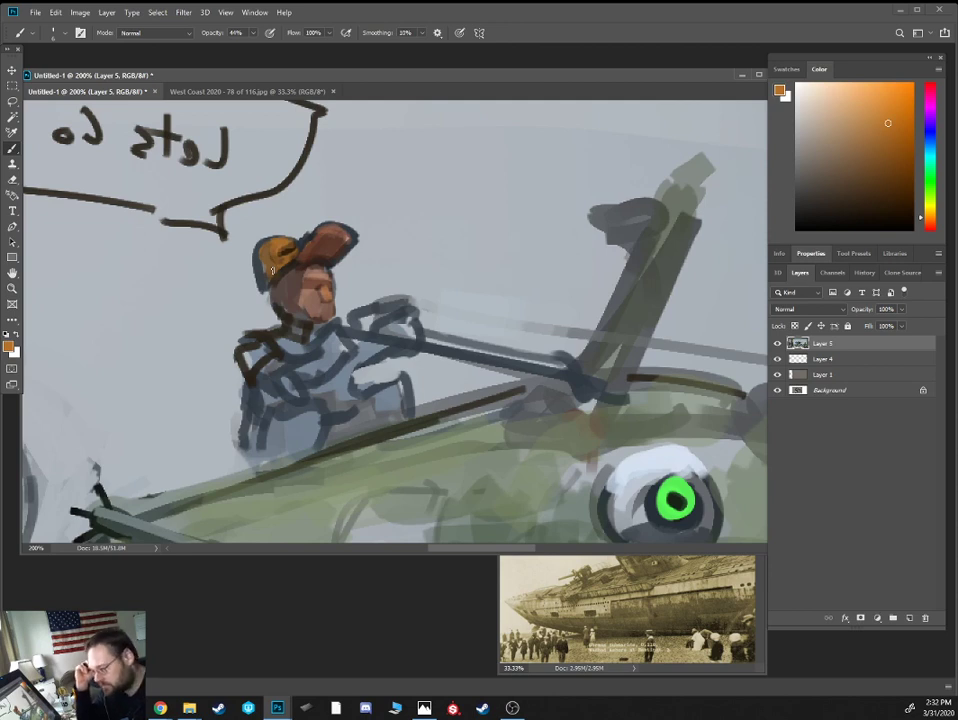
{"action": "left_click", "coordinate": [806, 163]}
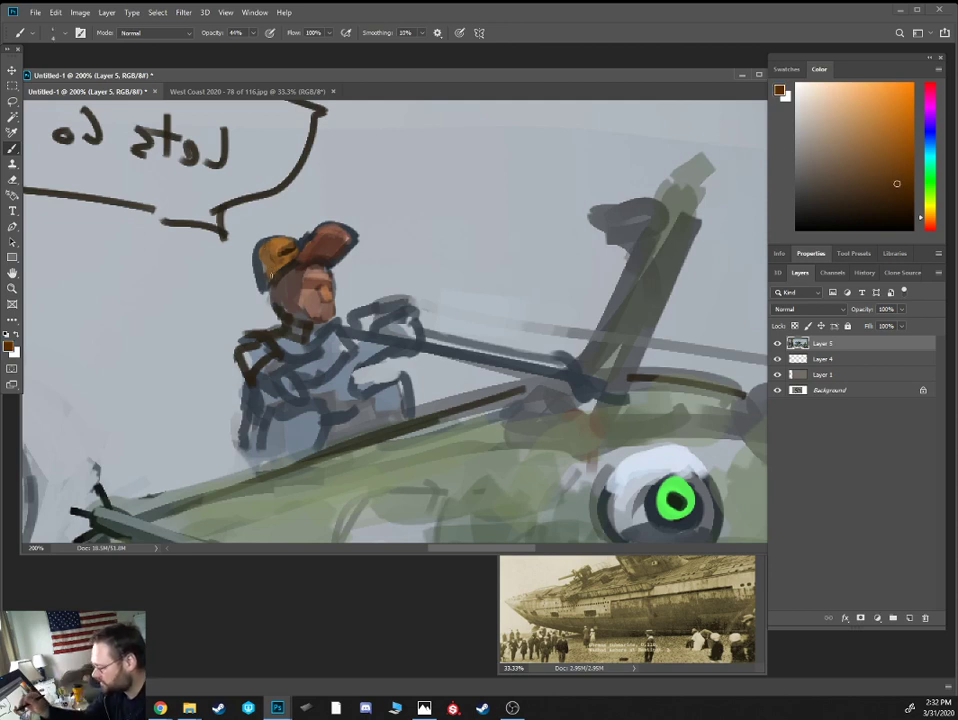
{"action": "left_click", "coordinate": [879, 204]}
{"action": "left_click_drag", "start_coordinate": [276, 247], "coordinate": [273, 275]}
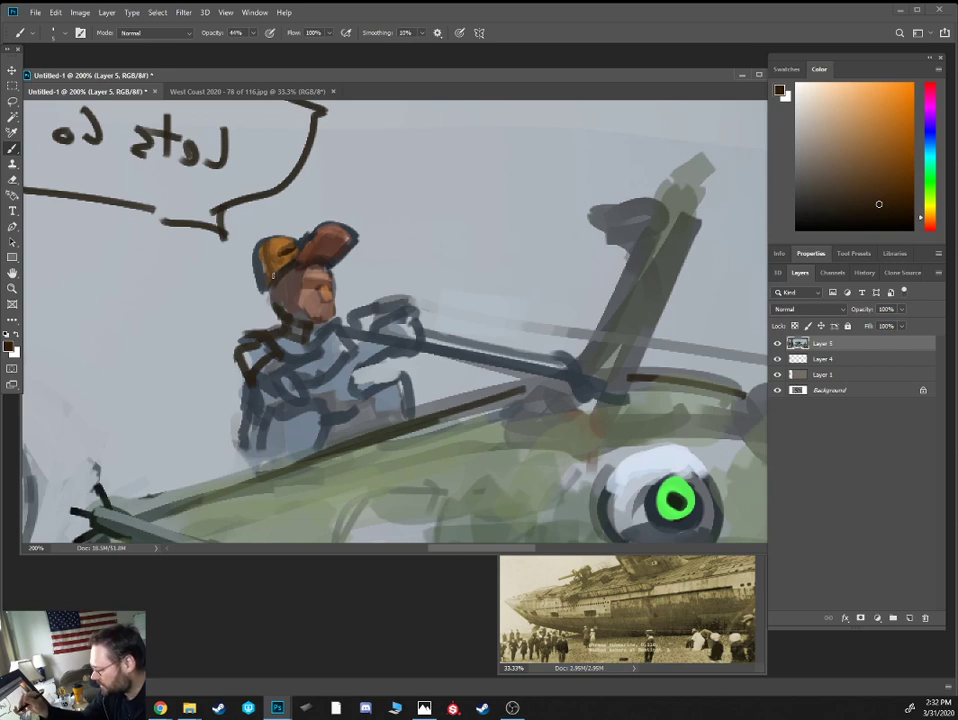
{"action": "left_click", "coordinate": [265, 221], "text": "alt"}
{"action": "key", "text": "0"}
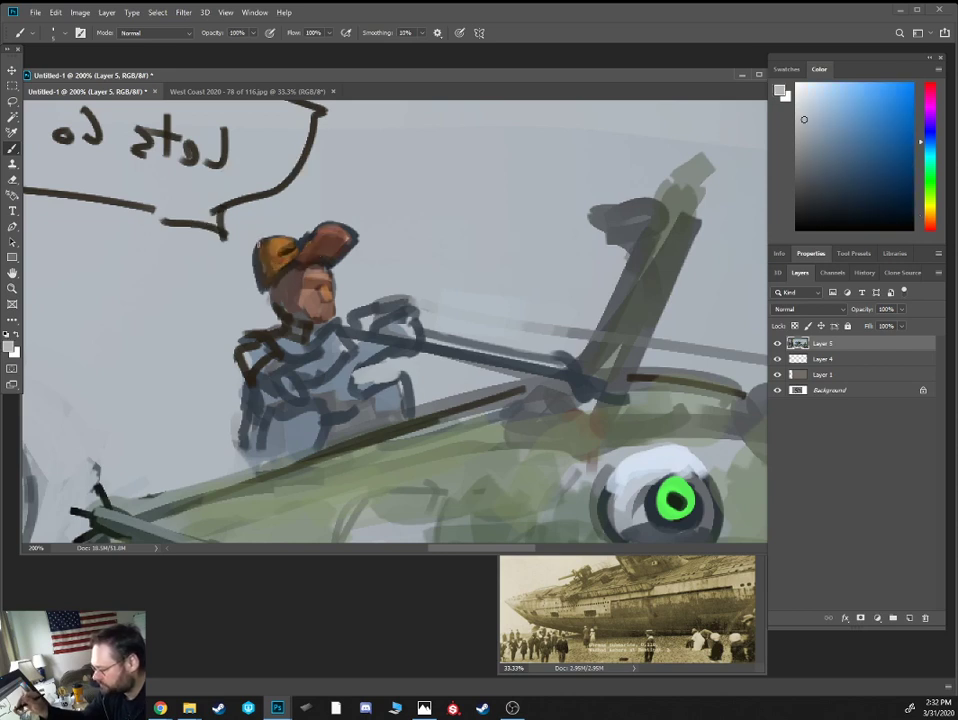
Paint the rider's ear and the side of his head in a warm red blended with sampled skin brown
{"action": "left_click", "coordinate": [289, 303], "text": "alt"}
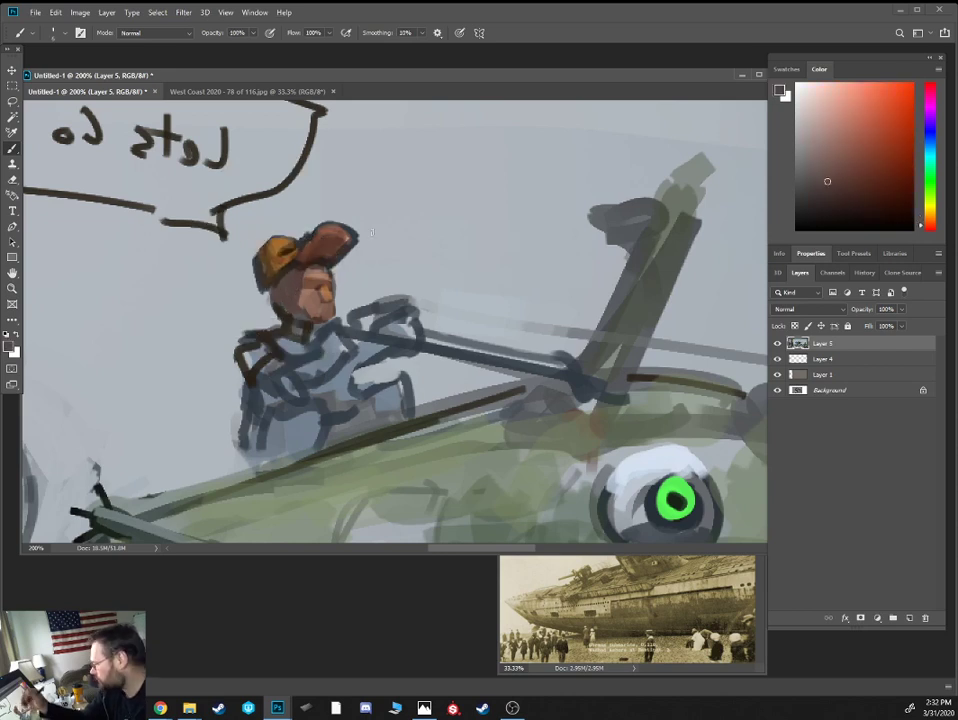
{"action": "left_click", "coordinate": [878, 137]}
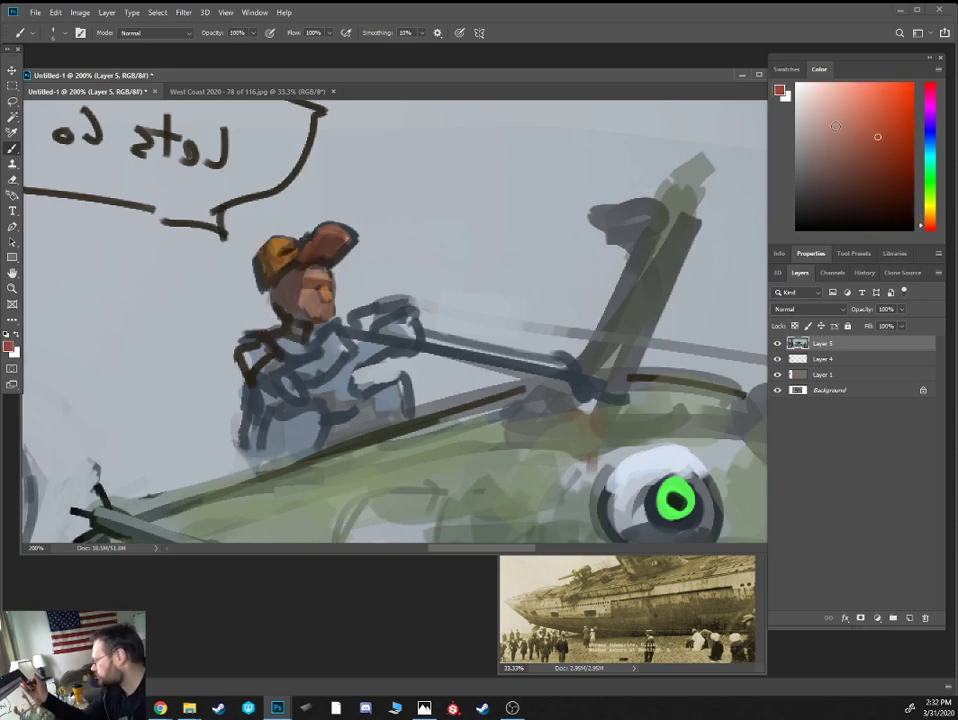
{"action": "left_click", "coordinate": [292, 291], "text": "alt"}
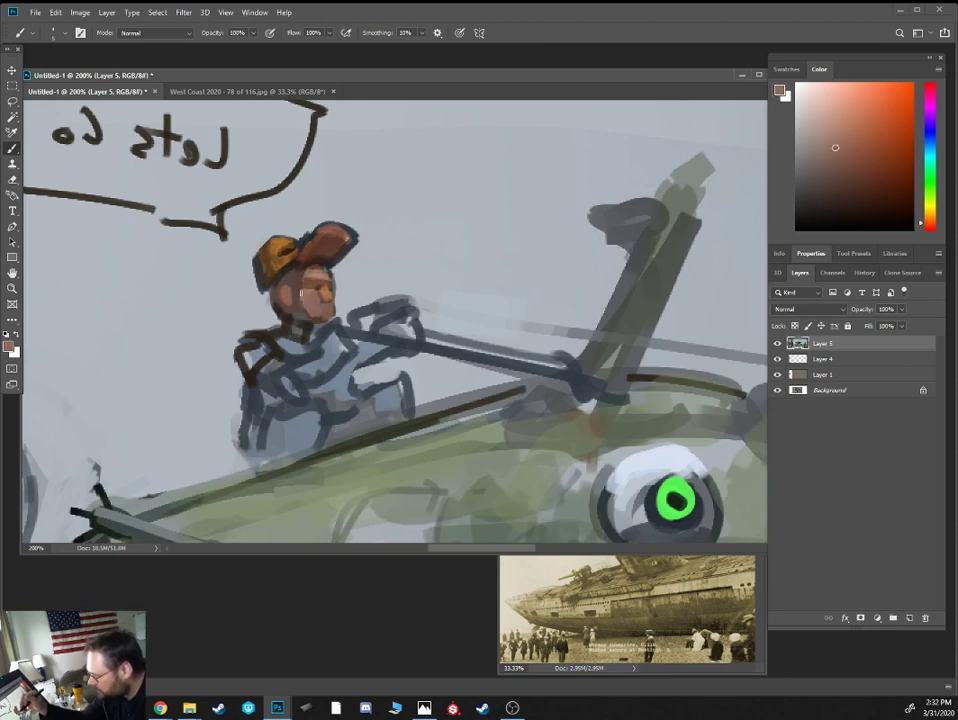
Define the rider's eye and nose shadow in dark reddish brown, and fill the forehead beside the cap with sampled skin tone
{"action": "left_click", "coordinate": [323, 272], "text": "alt"}
{"action": "left_click", "coordinate": [842, 177]}
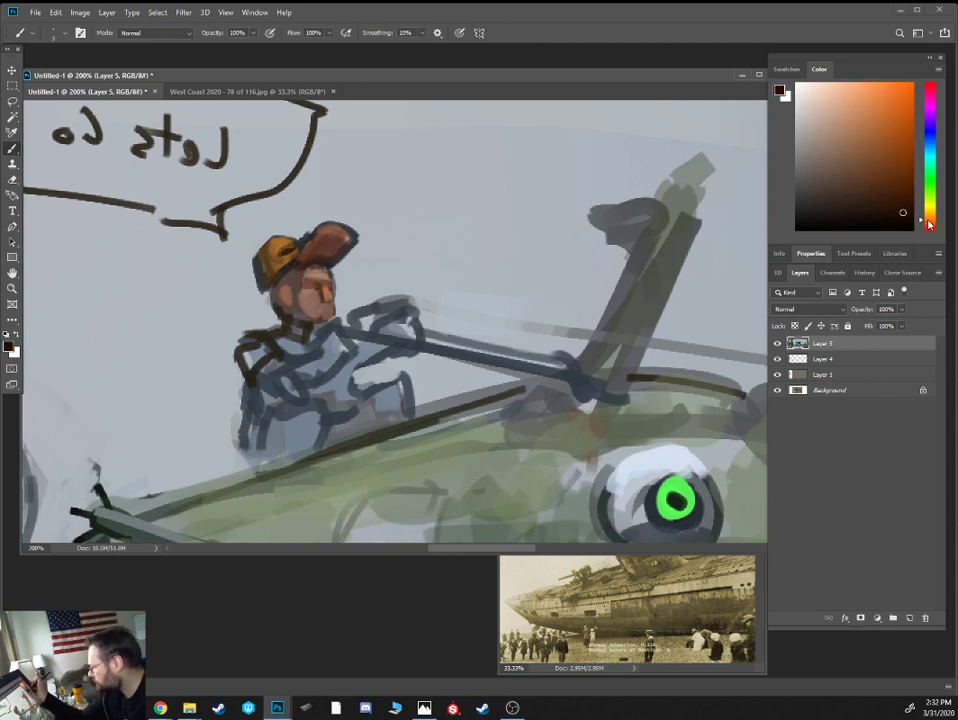
{"action": "left_click", "coordinate": [898, 199]}
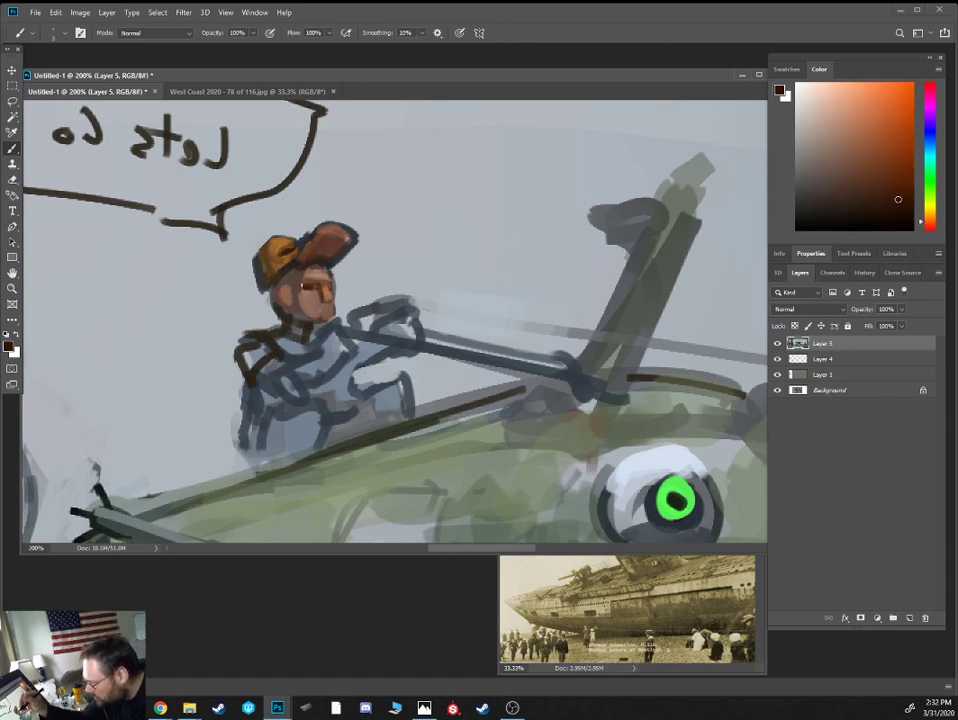
{"action": "left_click", "coordinate": [306, 286]}
{"action": "left_click", "coordinate": [310, 300], "text": "alt"}
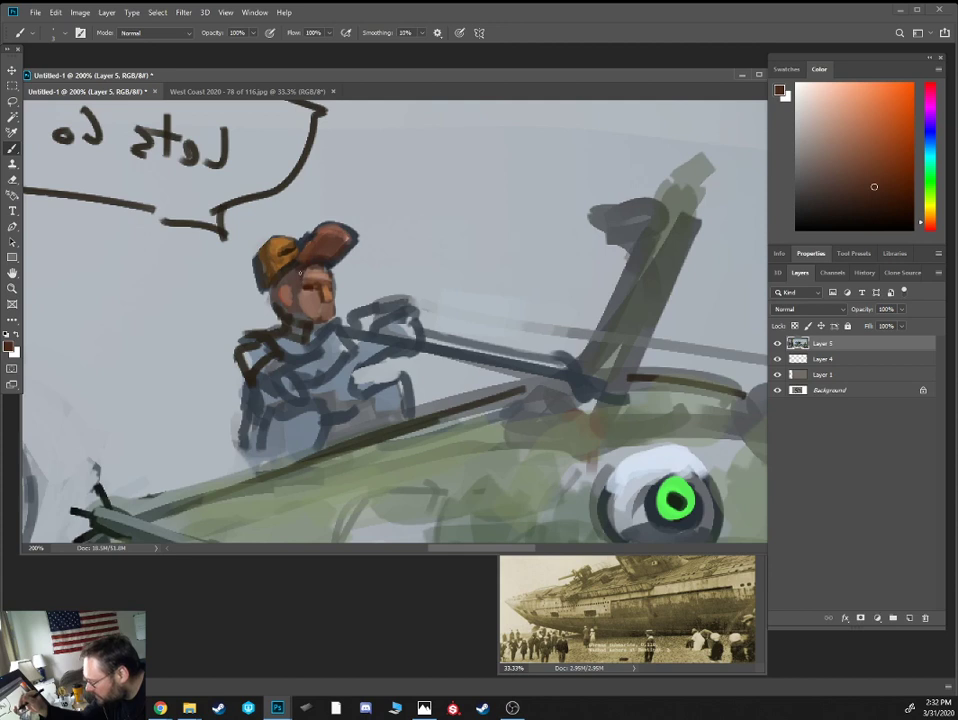
{"action": "left_click", "coordinate": [321, 271], "text": "alt"}
{"action": "key", "text": "bracketright"}
{"action": "left_click_drag", "start_coordinate": [304, 274], "coordinate": [311, 268]}
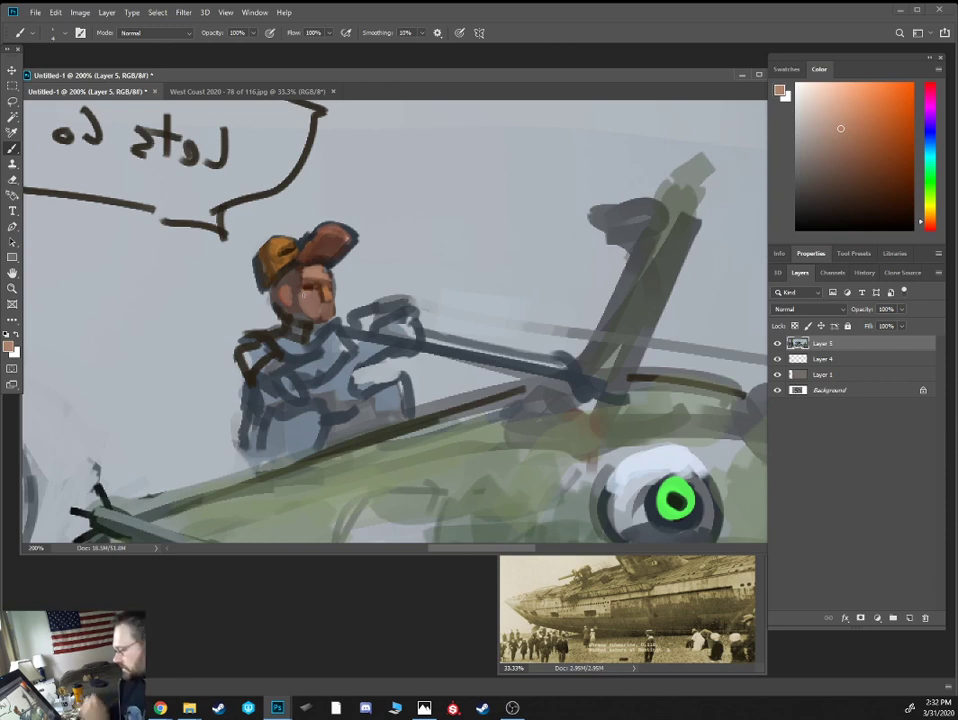
Paint out the upper outline of the rider's outstretched arm and part of the faint line ahead of it with sampled sky grey
{"action": "left_click", "coordinate": [570, 322], "text": "alt"}
{"action": "key", "text": "bracketright"}
{"action": "key", "text": "bracketright"}
{"action": "key", "text": "bracketright"}
{"action": "key", "text": "bracketright"}
{"action": "key", "text": "bracketright"}
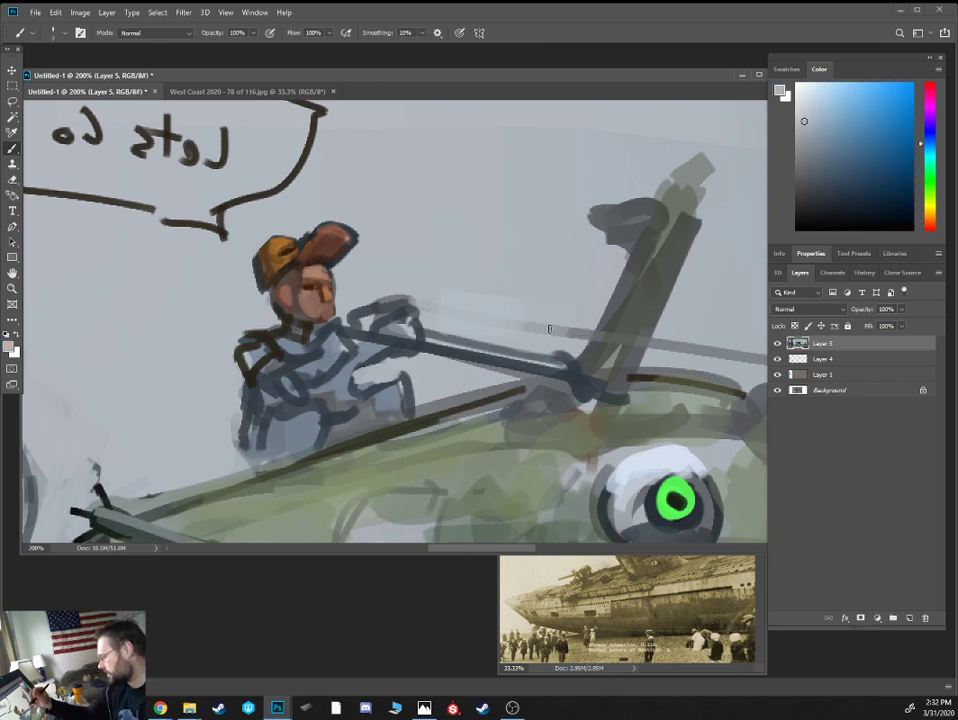
{"action": "left_click", "coordinate": [421, 294], "text": "alt"}
{"action": "key", "text": "bracketleft"}
{"action": "mouse_move", "coordinate": [386, 299]}
{"action": "left_mouse_down"}
{"action": "mouse_move", "coordinate": [357, 305]}
{"action": "mouse_move", "coordinate": [350, 320]}
{"action": "left_mouse_up"}
{"action": "left_click_drag", "start_coordinate": [364, 315], "coordinate": [408, 298]}
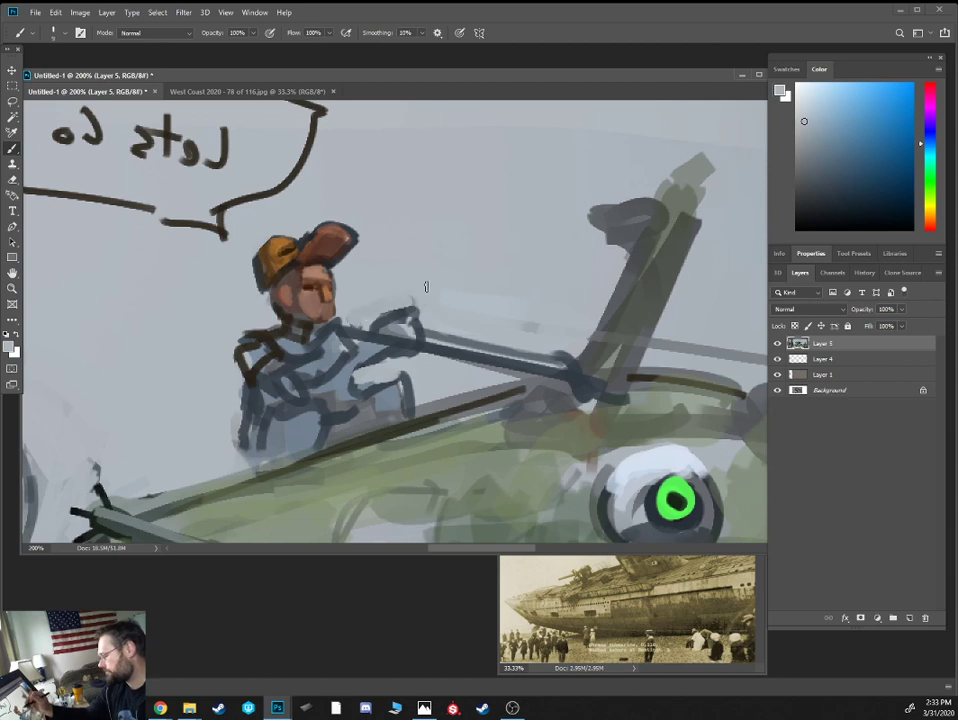
Paint out the curled protrusion on the fin nearest the rider and trim the fin's edges with sampled sky grey
{"action": "key", "text": "ctrl+minus"}
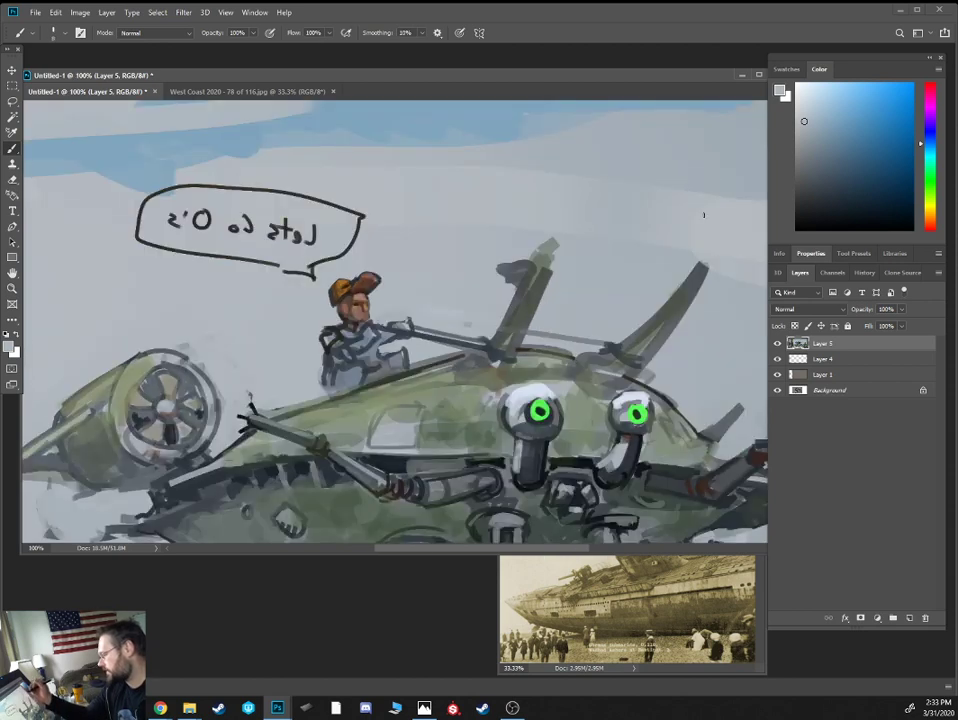
{"action": "key", "text": "bracketright"}
{"action": "left_click", "coordinate": [545, 266], "text": "alt"}
{"action": "mouse_move", "coordinate": [540, 259]}
{"action": "left_mouse_down"}
{"action": "mouse_move", "coordinate": [532, 283]}
{"action": "mouse_move", "coordinate": [498, 273]}
{"action": "mouse_move", "coordinate": [508, 279]}
{"action": "left_mouse_up"}
{"action": "left_click", "coordinate": [519, 249], "text": "alt"}
{"action": "left_click_drag", "start_coordinate": [529, 260], "coordinate": [520, 286]}
{"action": "left_click_drag", "start_coordinate": [560, 242], "coordinate": [539, 313]}
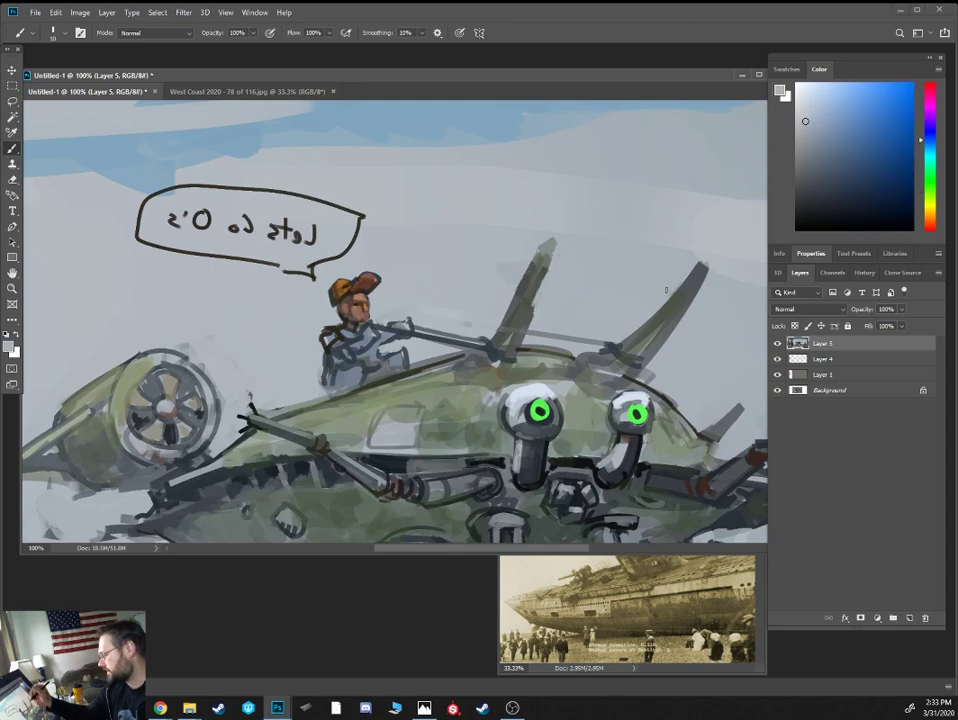
{"action": "key", "text": "ctrl+minus"}
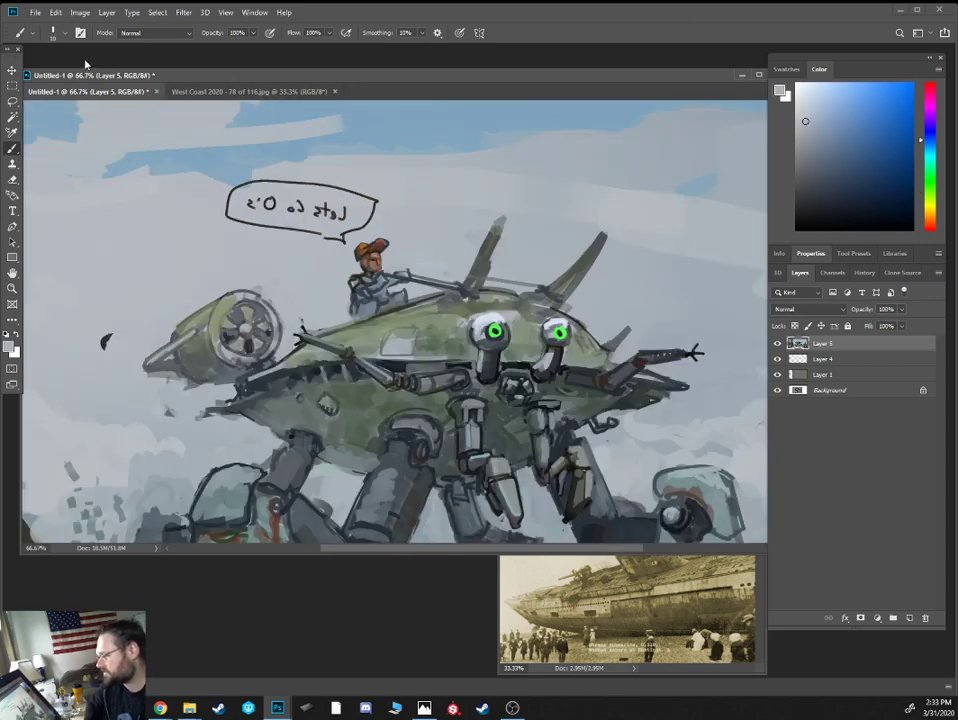
{"action": "key", "text": "ctrl+shift+s"}
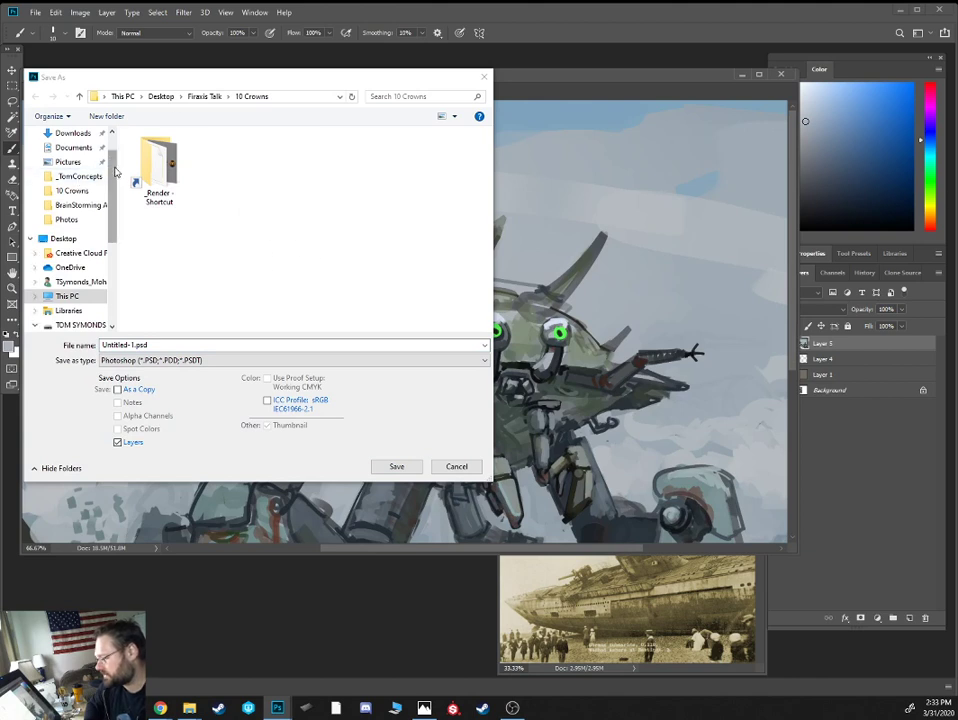
{"action": "key", "text": "Escape"}
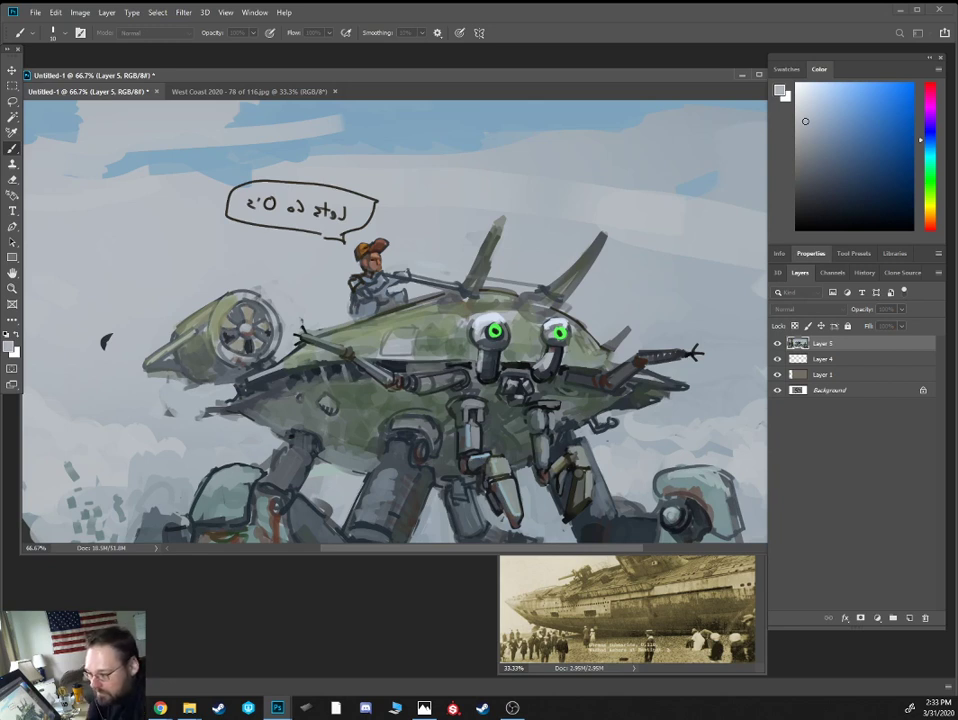
Switch to File Explorer and Photos to view the field and trees reference photo IMG_5797.JPG
{"action": "left_click", "coordinate": [189, 708]}
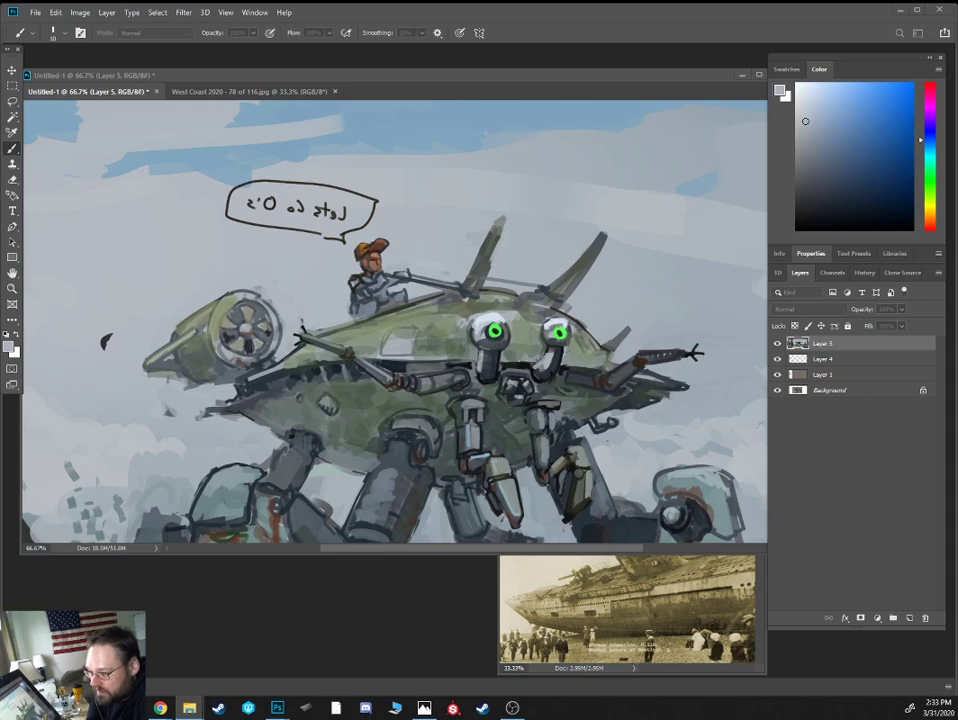
{"action": "left_click", "coordinate": [424, 708]}
{"action": "left_click_drag", "start_coordinate": [0, 245], "coordinate": [576, 59]}
View the tank painting Landscape_withMobileGunCarriage_Ts_Small.jpg up close and in full in Photos, and close both image windows
{"action": "left_click", "coordinate": [189, 708]}
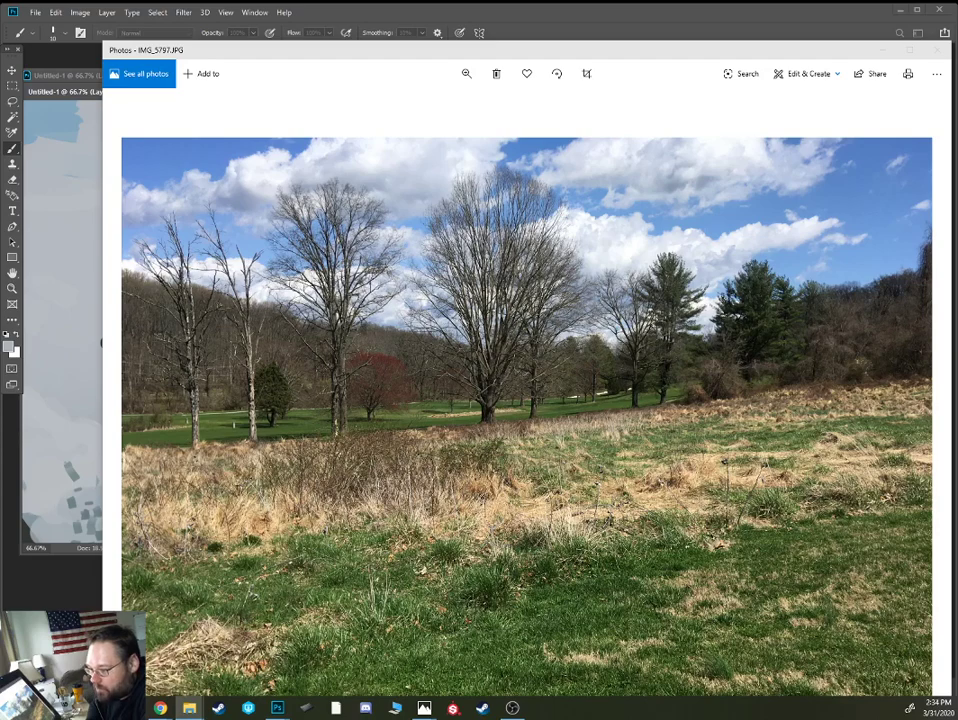
{"action": "mouse_move", "coordinate": [0, 240]}
{"action": "left_mouse_down"}
{"action": "mouse_move", "coordinate": [668, 193]}
{"action": "mouse_move", "coordinate": [611, 32]}
{"action": "left_mouse_up"}
{"action": "scroll", "coordinate": [565, 400], "scroll_direction": "up", "scroll_amount": 5}
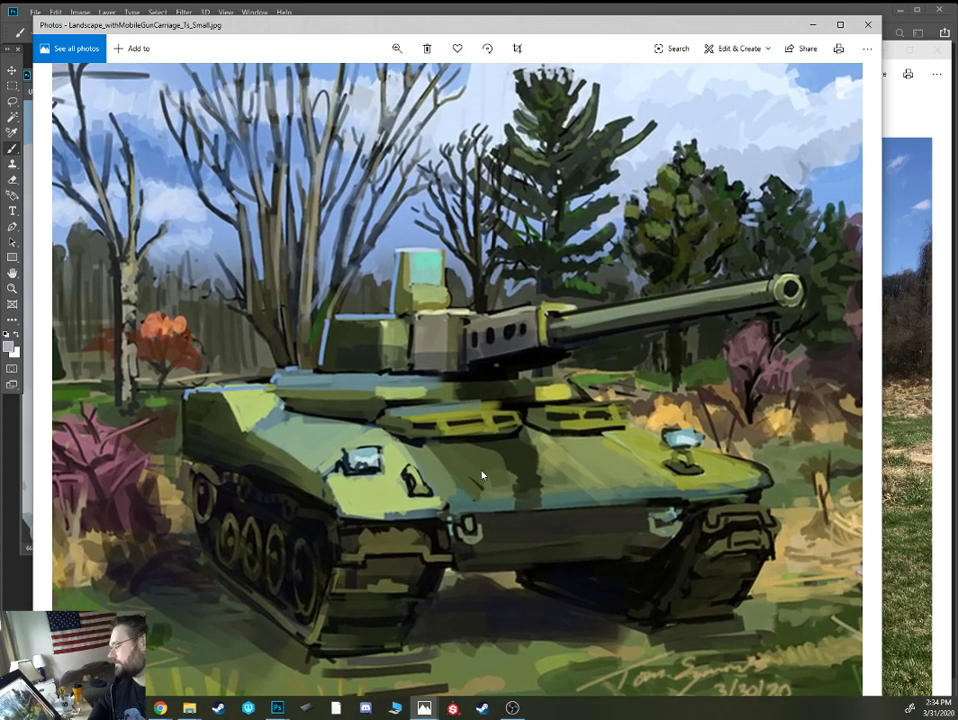
{"action": "mouse_move", "coordinate": [530, 467]}
{"action": "left_mouse_down"}
{"action": "mouse_move", "coordinate": [400, 451]}
{"action": "mouse_move", "coordinate": [475, 453]}
{"action": "mouse_move", "coordinate": [648, 420]}
{"action": "mouse_move", "coordinate": [519, 420]}
{"action": "mouse_move", "coordinate": [519, 452]}
{"action": "left_mouse_up"}
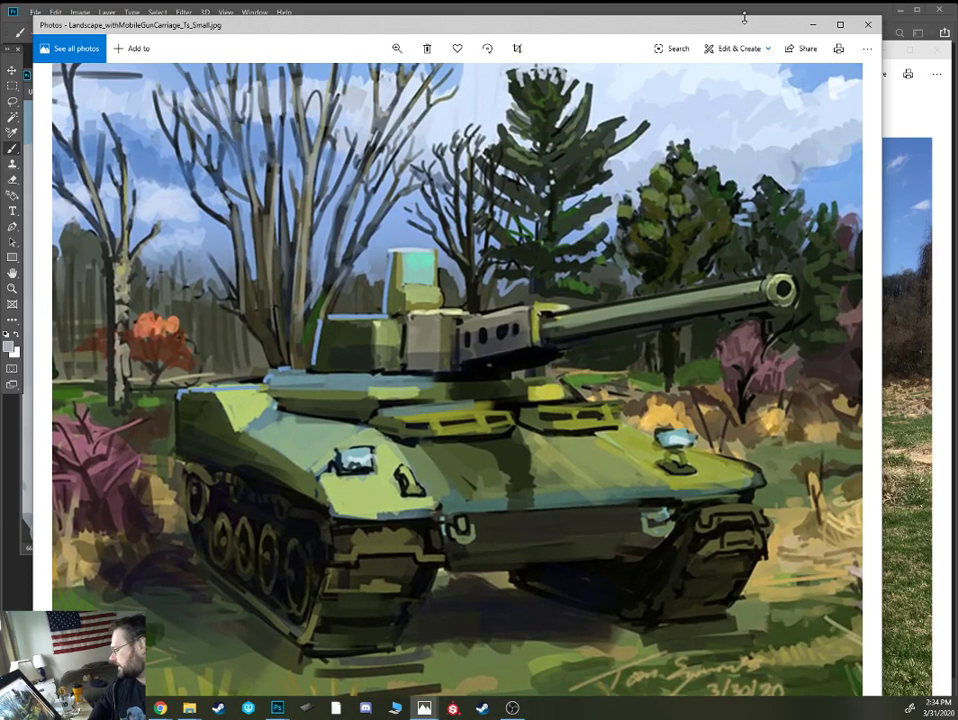
{"action": "mouse_move", "coordinate": [560, 16]}
{"action": "left_mouse_down"}
{"action": "mouse_move", "coordinate": [735, 100]}
{"action": "mouse_move", "coordinate": [735, 123]}
{"action": "left_mouse_up"}
{"action": "left_click", "coordinate": [938, 49]}
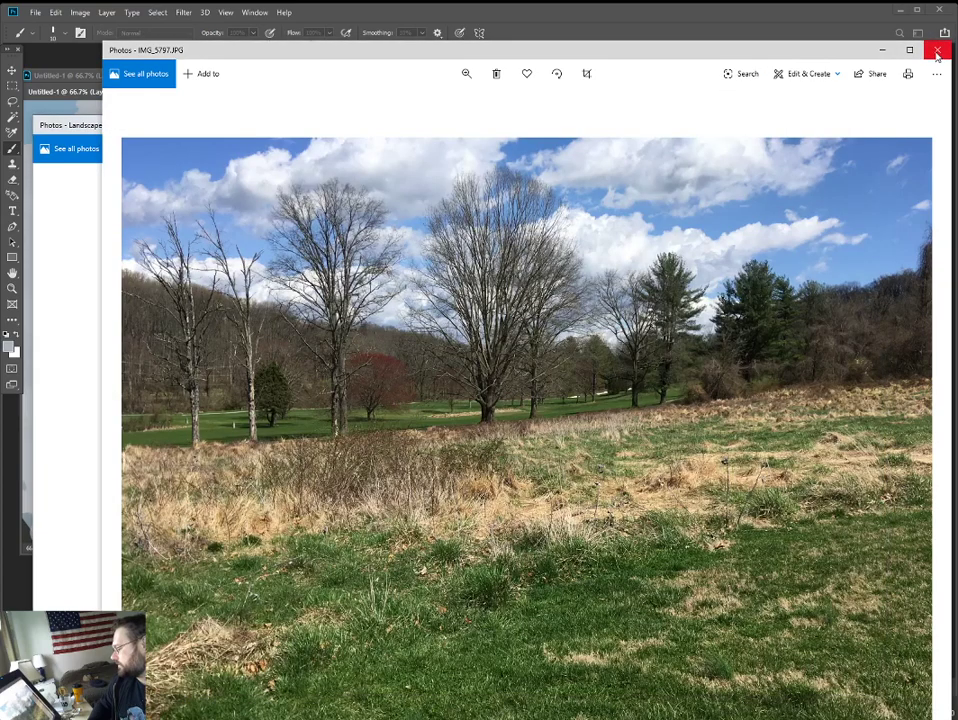
{"action": "left_click_drag", "start_coordinate": [632, 128], "coordinate": [646, 86]}
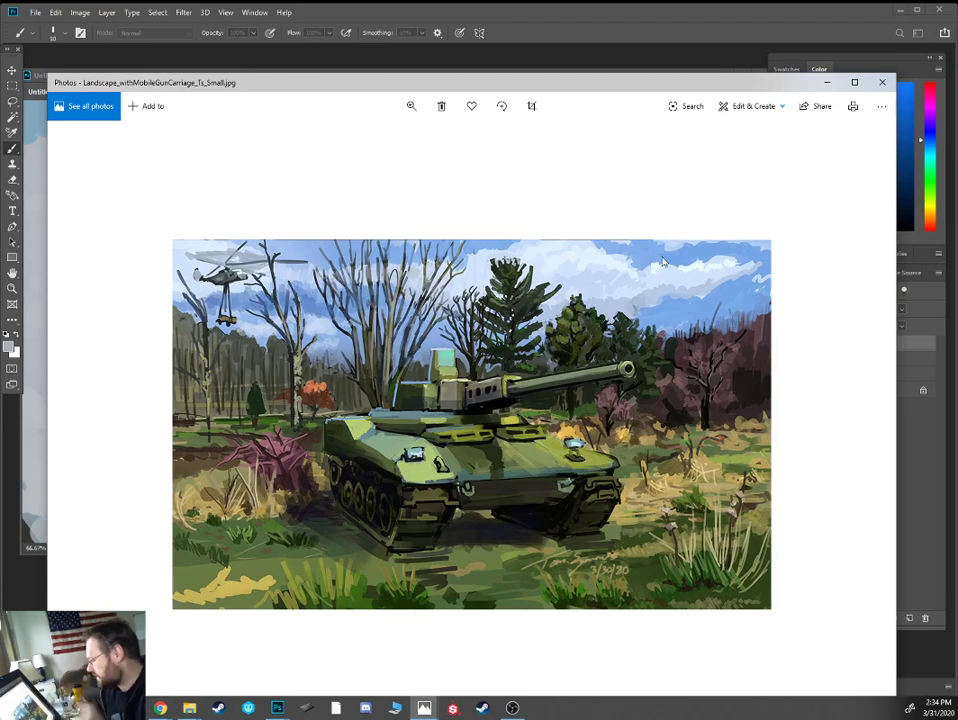
{"action": "left_click", "coordinate": [881, 82]}
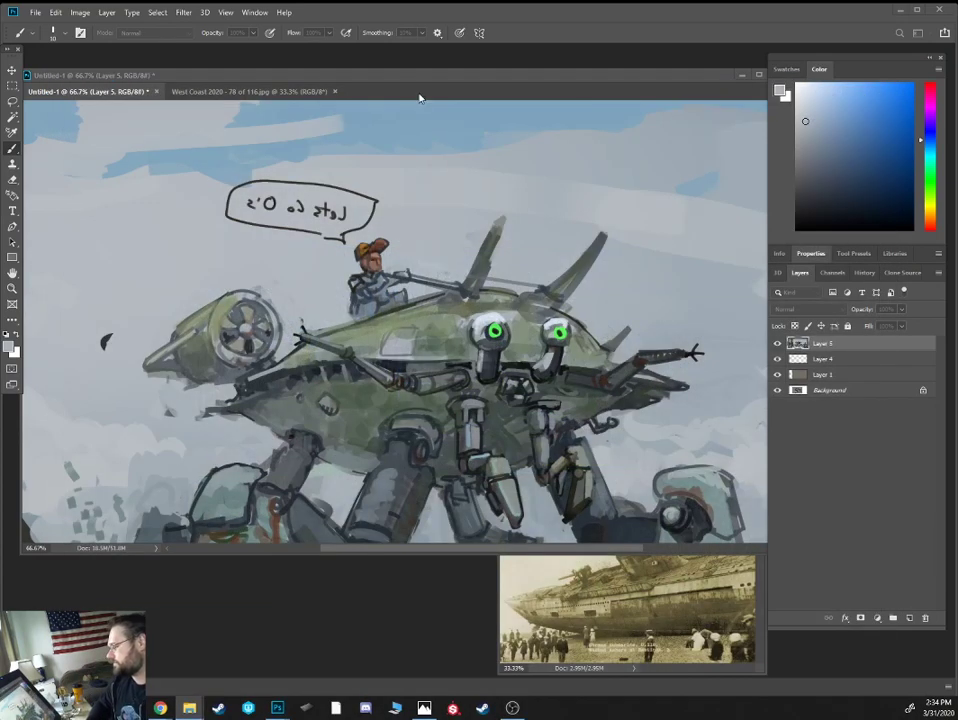
Reposition the floating document window that holds the crab walker painting within the workspace
{"action": "mouse_move", "coordinate": [394, 77]}
{"action": "left_mouse_down"}
{"action": "mouse_move", "coordinate": [376, 89]}
{"action": "mouse_move", "coordinate": [393, 85]}
{"action": "left_mouse_up"}
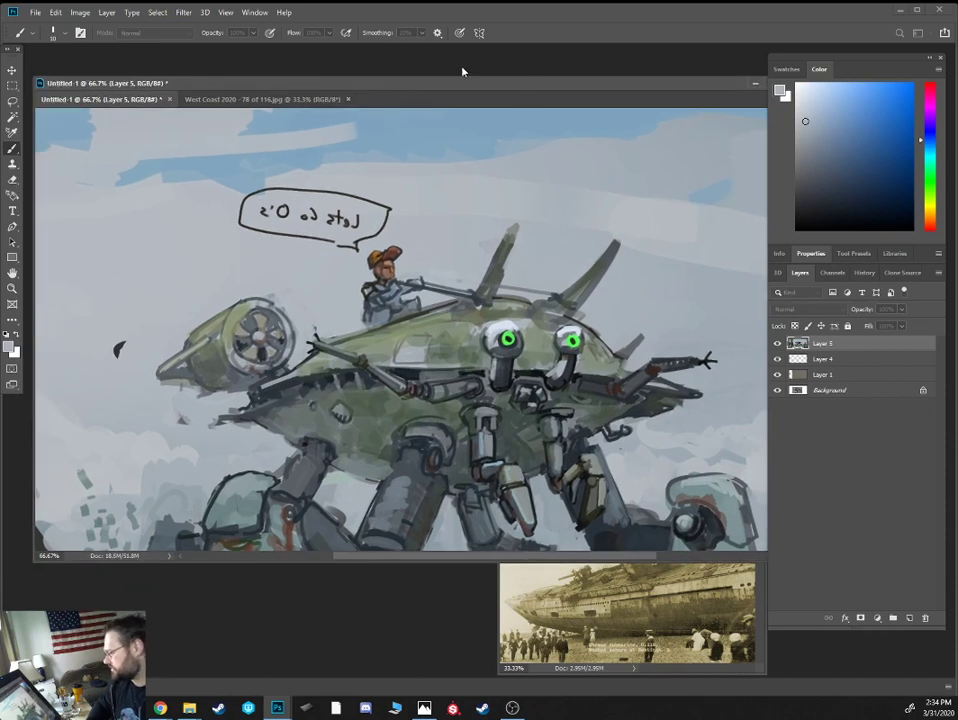
{"action": "left_click_drag", "start_coordinate": [461, 82], "coordinate": [479, 75]}
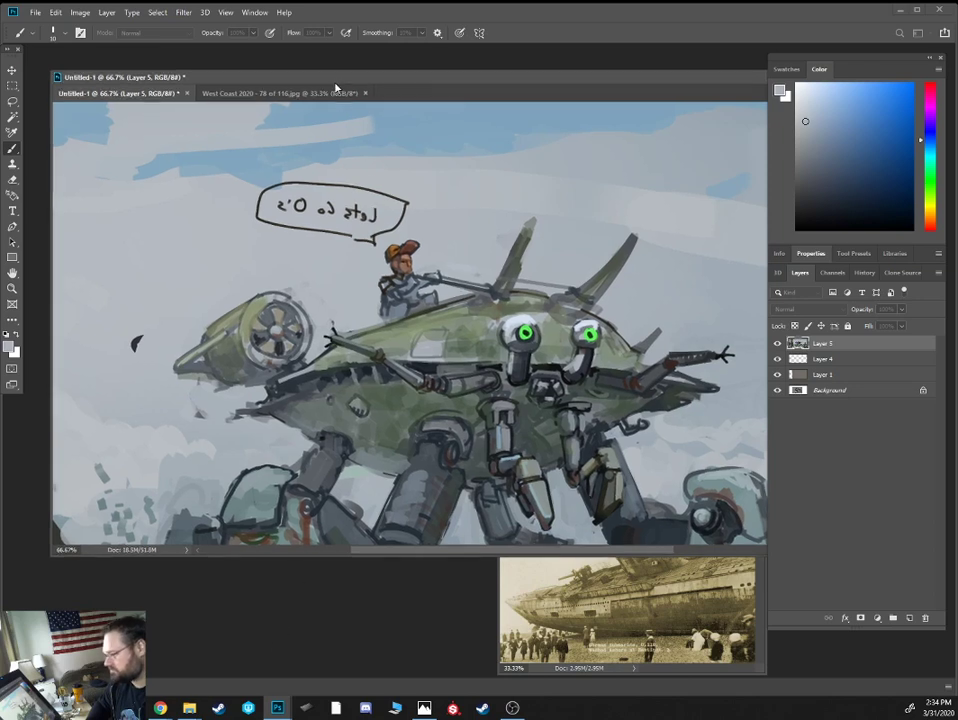
{"action": "left_click_drag", "start_coordinate": [336, 90], "coordinate": [310, 89]}
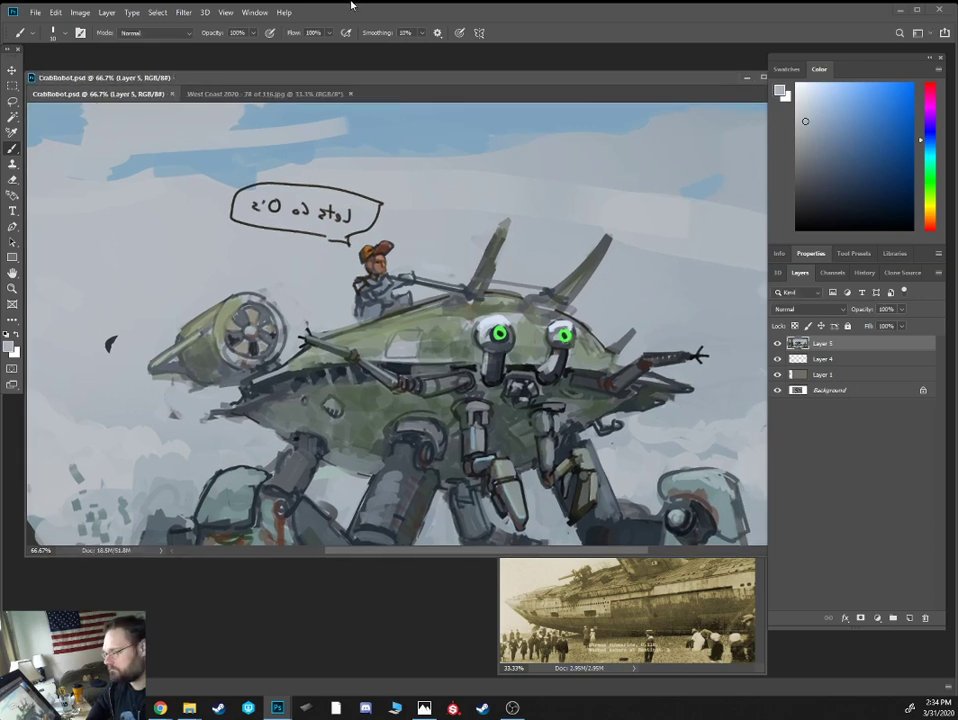
Draw dark blue-grey detail lines and a small round bolt on the walker's rear middle leg, and define its near edge with a smaller brush
{"action": "key", "text": "ctrl+minus"}
{"action": "key", "text": "ctrl+minus"}
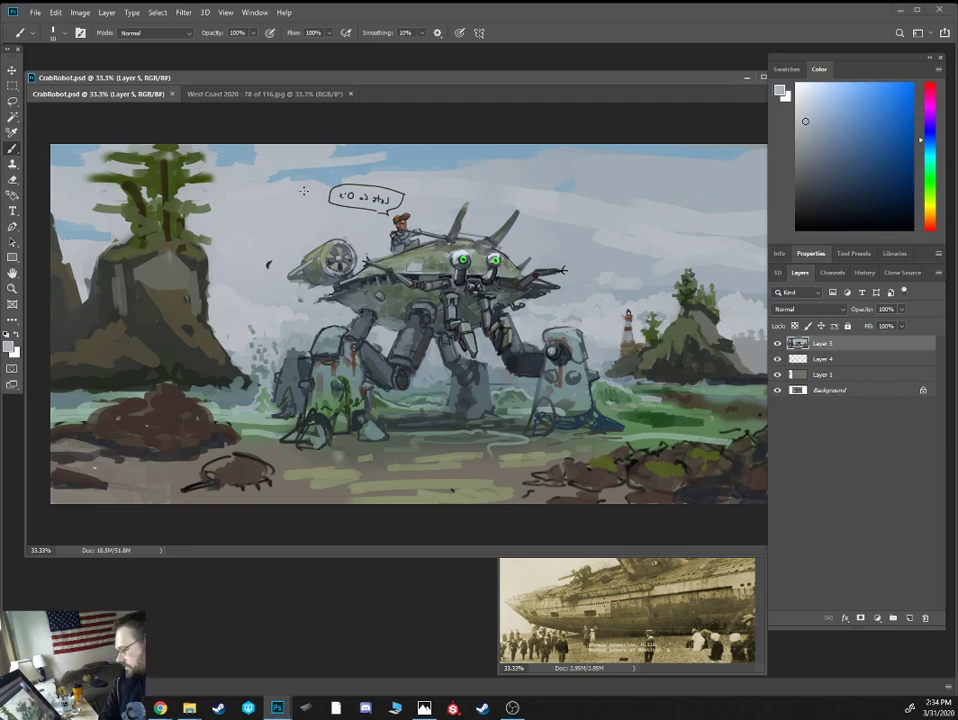
{"action": "key", "text": "ctrl+plus"}
{"action": "key", "text": "ctrl+plus"}
{"action": "left_click", "coordinate": [825, 207]}
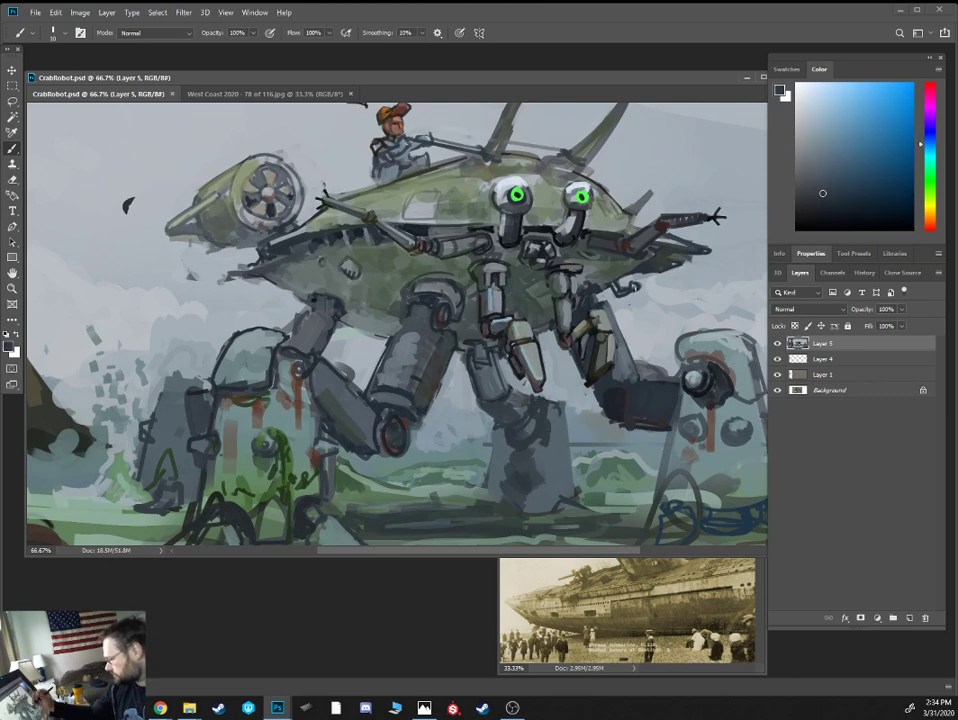
{"action": "key", "text": "bracketleft"}
{"action": "mouse_move", "coordinate": [521, 444]}
{"action": "left_mouse_down"}
{"action": "mouse_move", "coordinate": [535, 439]}
{"action": "mouse_move", "coordinate": [538, 409]}
{"action": "left_mouse_up"}
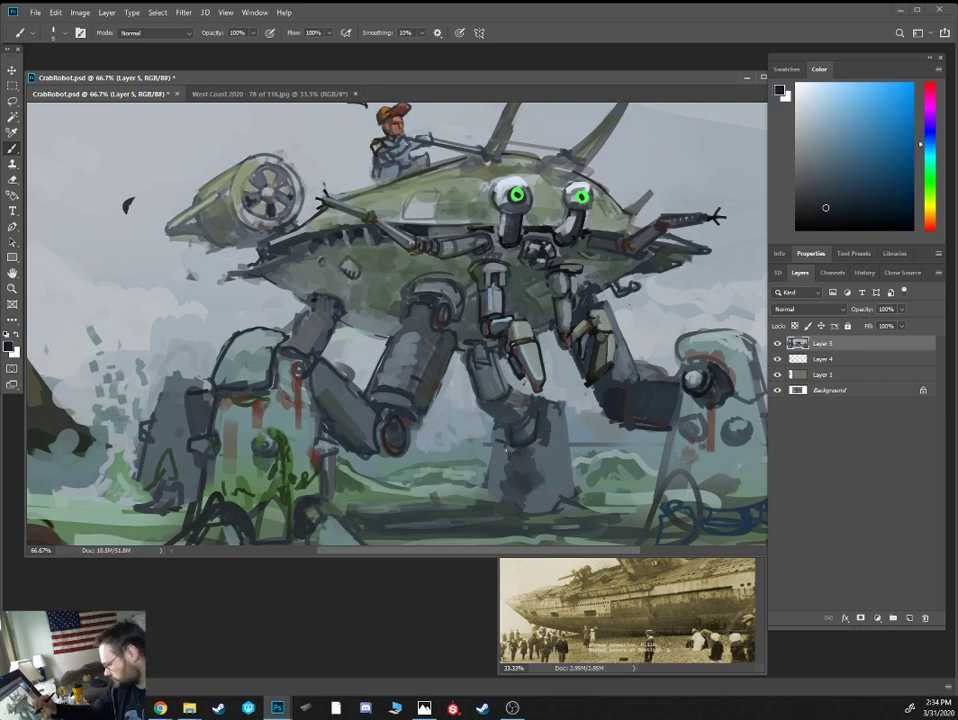
{"action": "mouse_move", "coordinate": [555, 458]}
{"action": "left_mouse_down"}
{"action": "mouse_move", "coordinate": [563, 465]}
{"action": "mouse_move", "coordinate": [560, 455]}
{"action": "left_mouse_up"}
{"action": "mouse_move", "coordinate": [495, 453]}
{"action": "left_mouse_down"}
{"action": "mouse_move", "coordinate": [483, 458]}
{"action": "mouse_move", "coordinate": [482, 504]}
{"action": "left_mouse_up"}
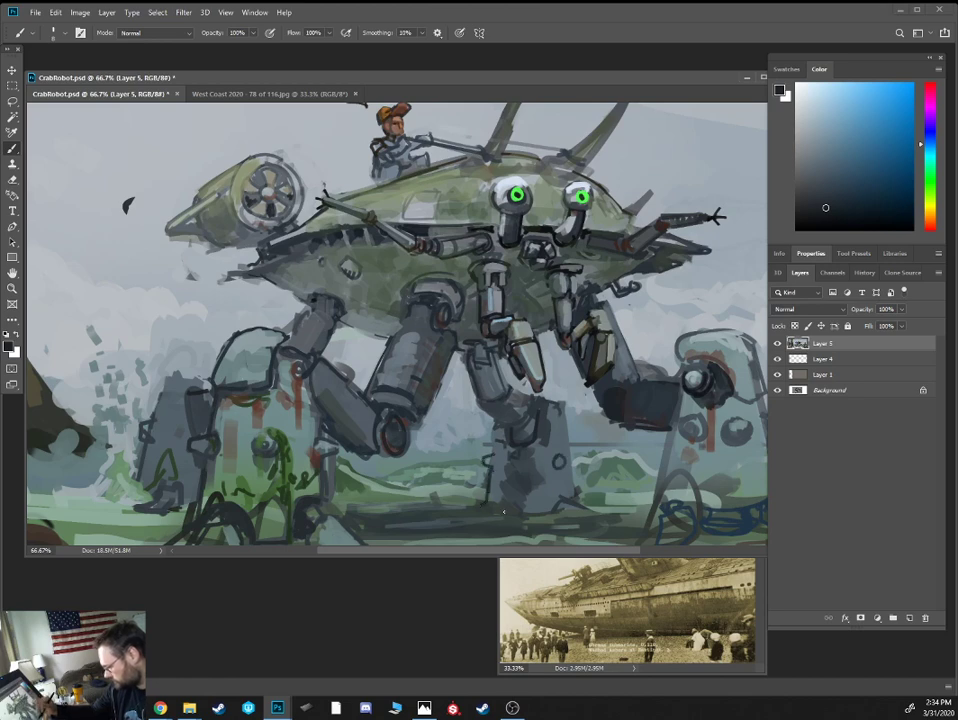
Paint pale grey-green foam where the rear middle leg meets the water, using colours sampled from the painting and a larger brush
{"action": "left_click", "coordinate": [360, 367], "text": "alt"}
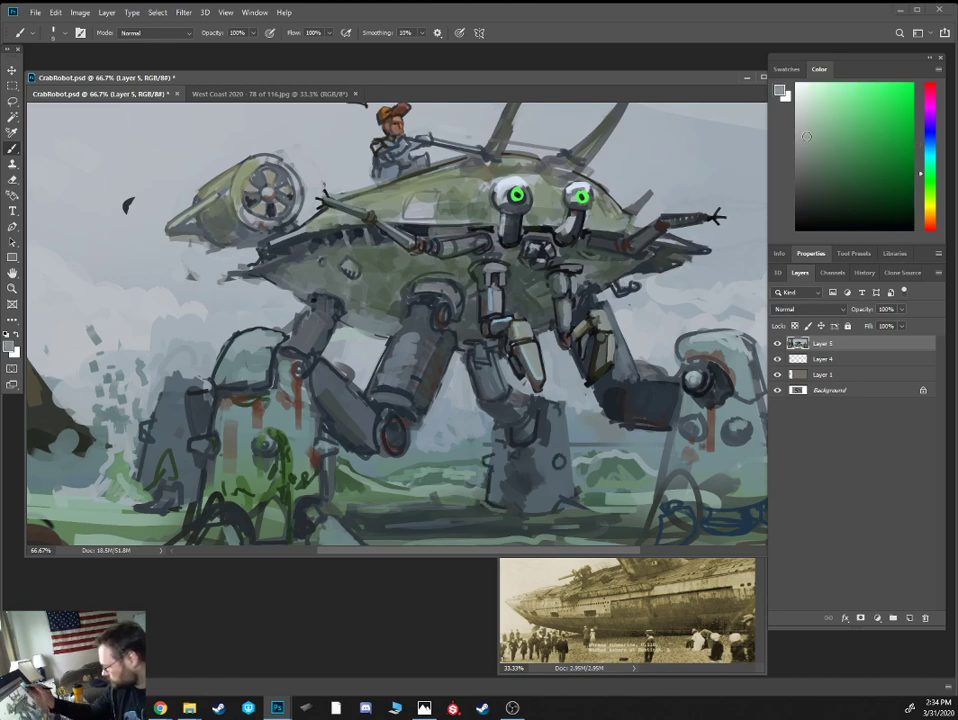
{"action": "left_click", "coordinate": [474, 499], "text": "alt"}
{"action": "key", "text": "bracketright"}
{"action": "mouse_move", "coordinate": [484, 503]}
{"action": "left_mouse_down"}
{"action": "mouse_move", "coordinate": [463, 508]}
{"action": "mouse_move", "coordinate": [502, 509]}
{"action": "left_mouse_up"}
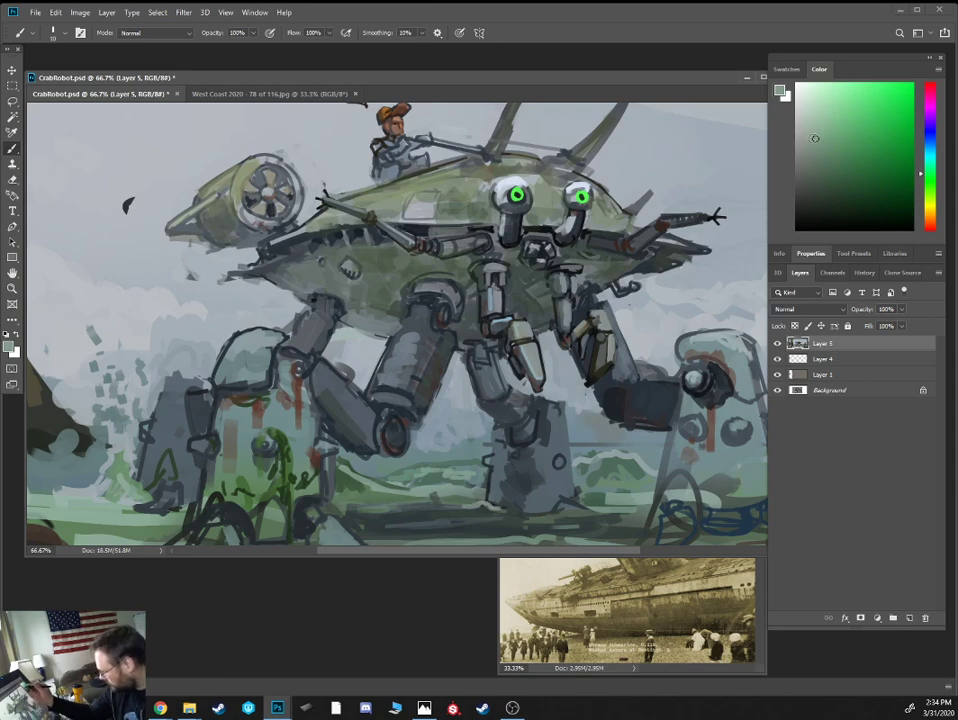
{"action": "left_click_drag", "start_coordinate": [362, 376], "coordinate": [424, 382]}
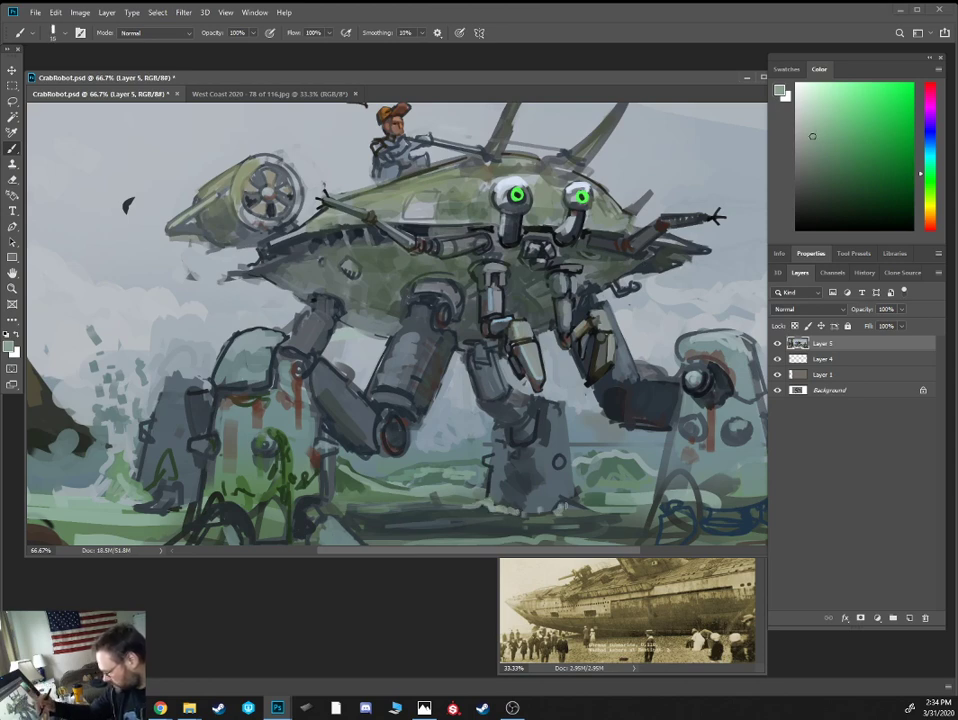
{"action": "mouse_move", "coordinate": [570, 508]}
{"action": "left_mouse_down"}
{"action": "mouse_move", "coordinate": [600, 511]}
{"action": "mouse_move", "coordinate": [573, 507]}
{"action": "left_mouse_up"}
{"action": "mouse_move", "coordinate": [513, 516]}
{"action": "left_mouse_down"}
{"action": "mouse_move", "coordinate": [552, 511]}
{"action": "mouse_move", "coordinate": [541, 496]}
{"action": "left_mouse_up"}
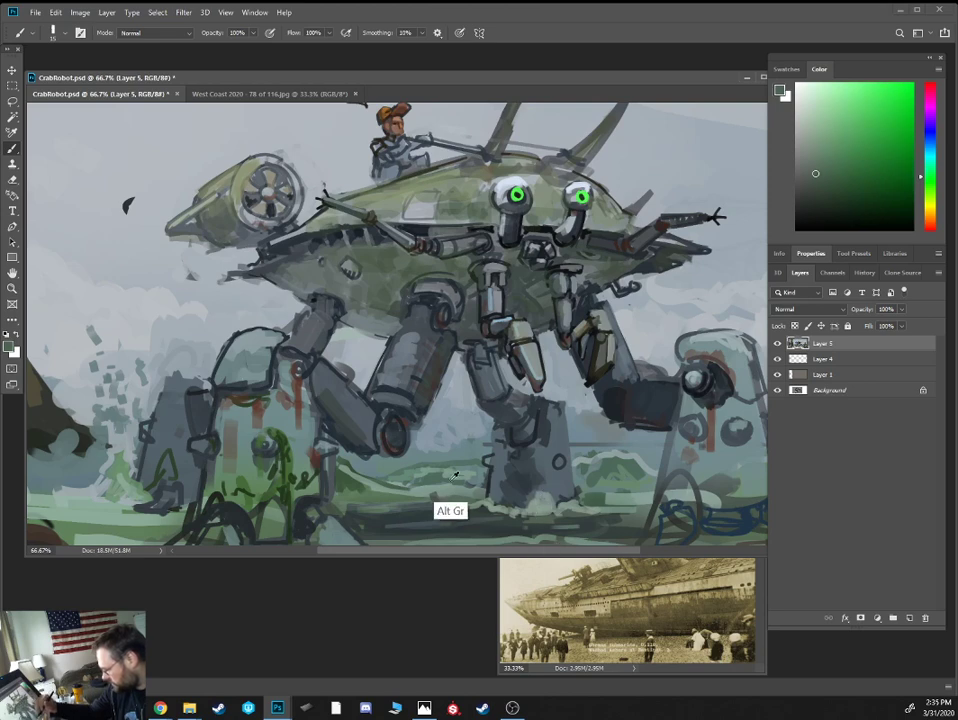
Paint muted teal ripples across the water between the legs and add a short mid-green accent among them
{"action": "left_click", "coordinate": [546, 487], "text": "alt"}
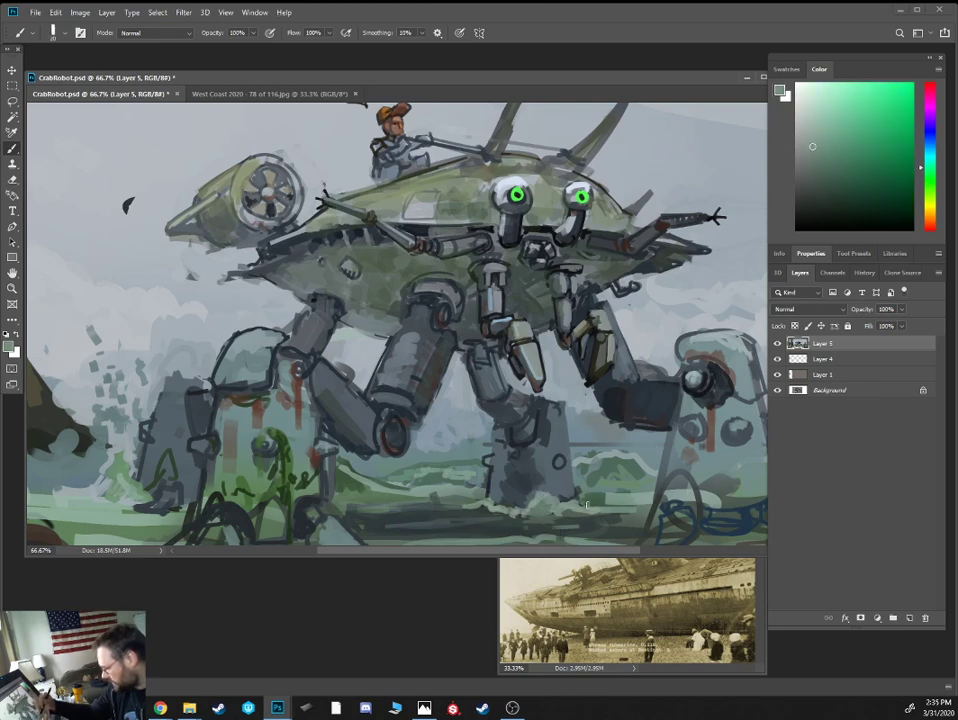
{"action": "left_click", "coordinate": [437, 528], "text": "alt"}
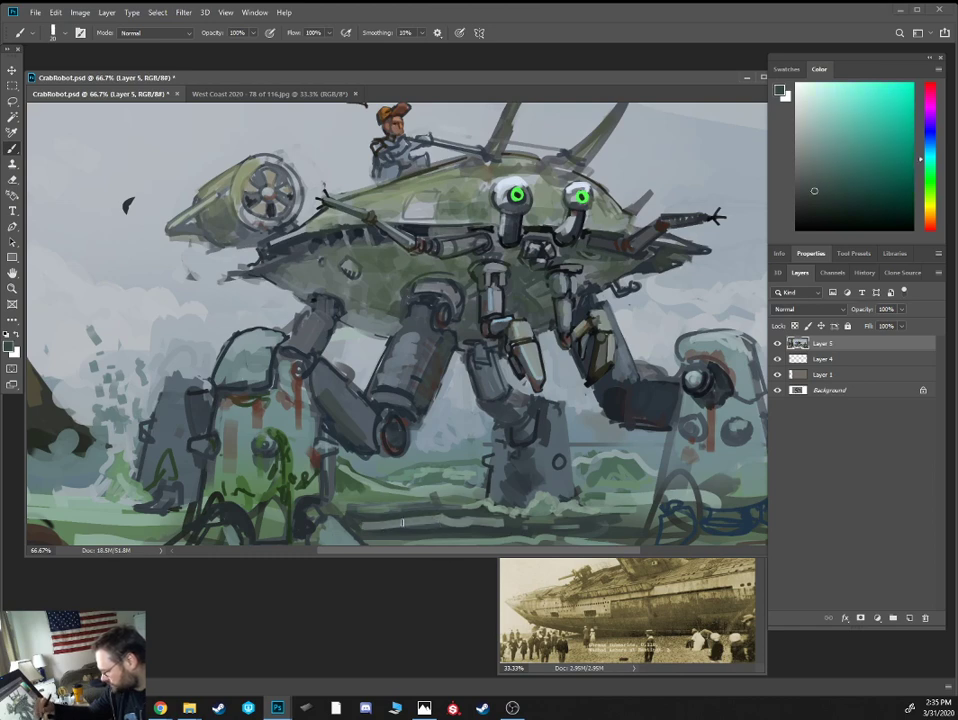
{"action": "left_click_drag", "start_coordinate": [398, 522], "coordinate": [426, 521]}
{"action": "left_click", "coordinate": [932, 186]}
{"action": "left_click", "coordinate": [860, 167]}
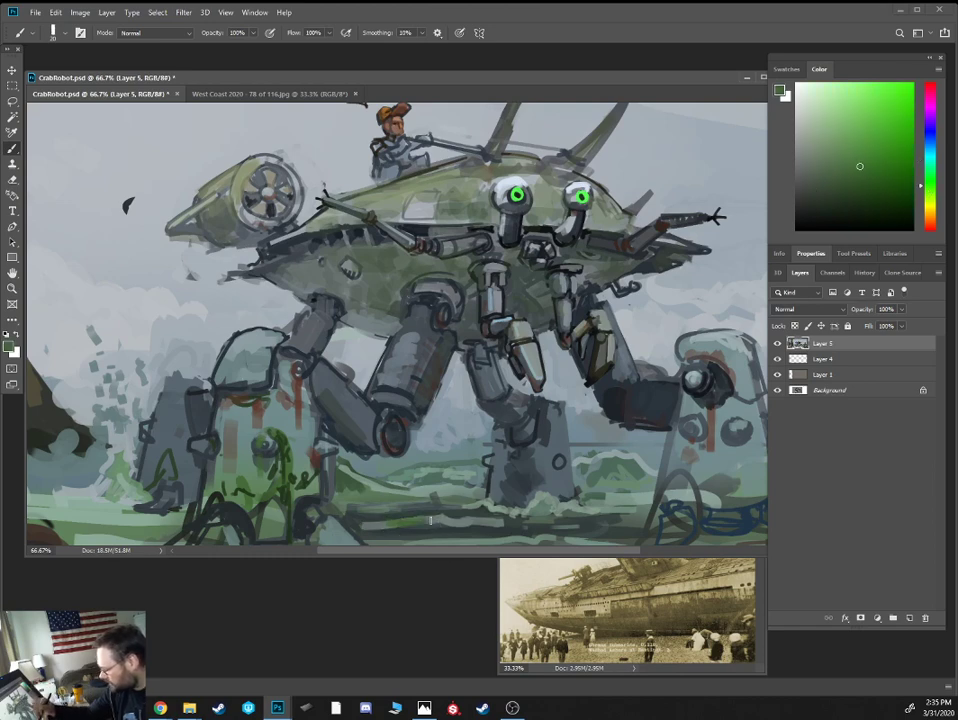
Paint a thin blue drip beneath the knee joint of the large front leg, and sample a muted teal
{"action": "left_click", "coordinate": [452, 347], "text": "alt"}
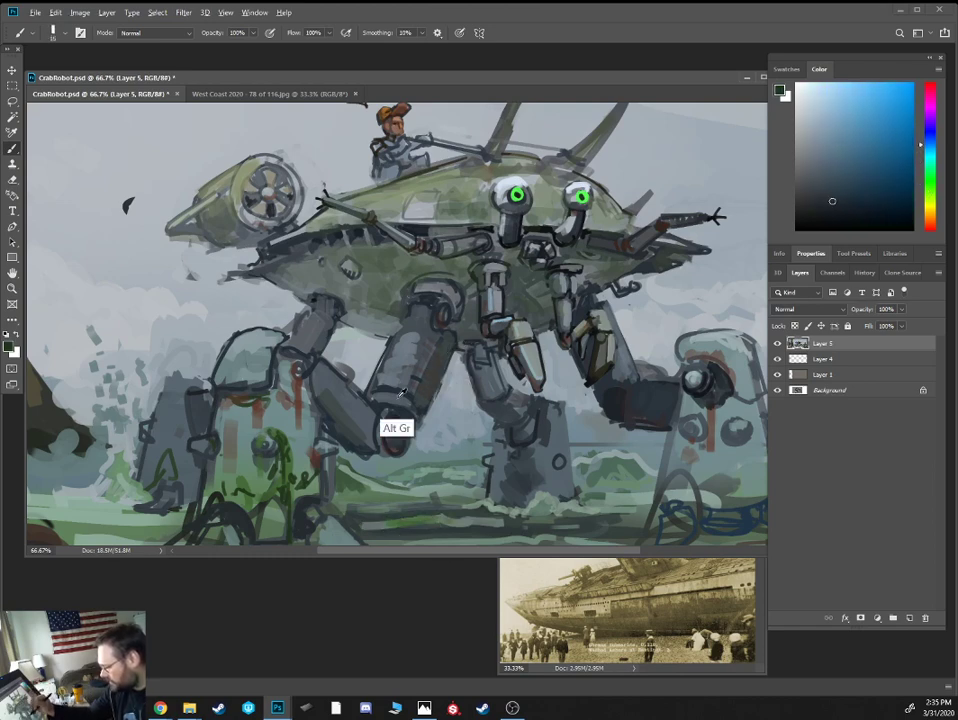
{"action": "left_click", "coordinate": [881, 140]}
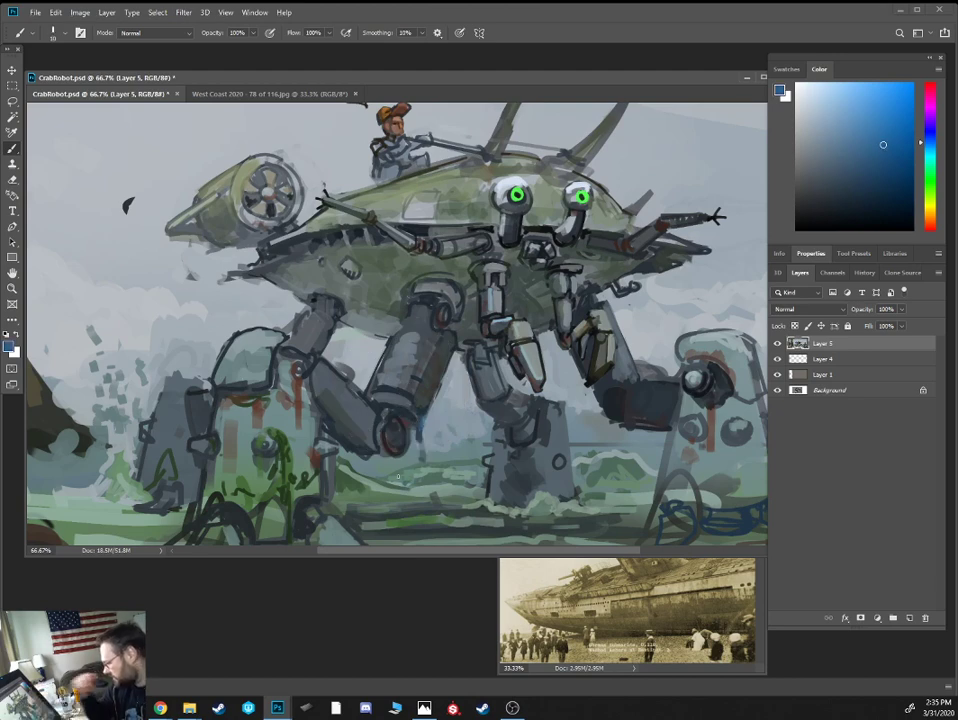
{"action": "left_click", "coordinate": [613, 450], "text": "alt"}
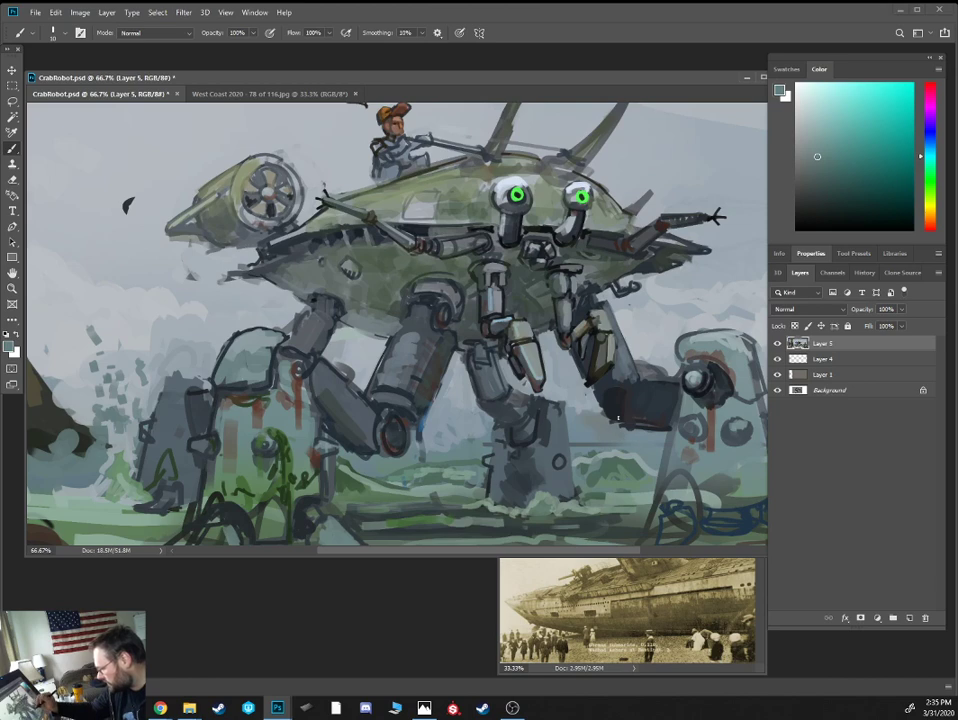
Paint dark green seaweed drips hanging from the thigh beside the rusty ball-jointed foot and from the large front leg's knee
{"action": "left_click", "coordinate": [268, 468], "text": "alt"}
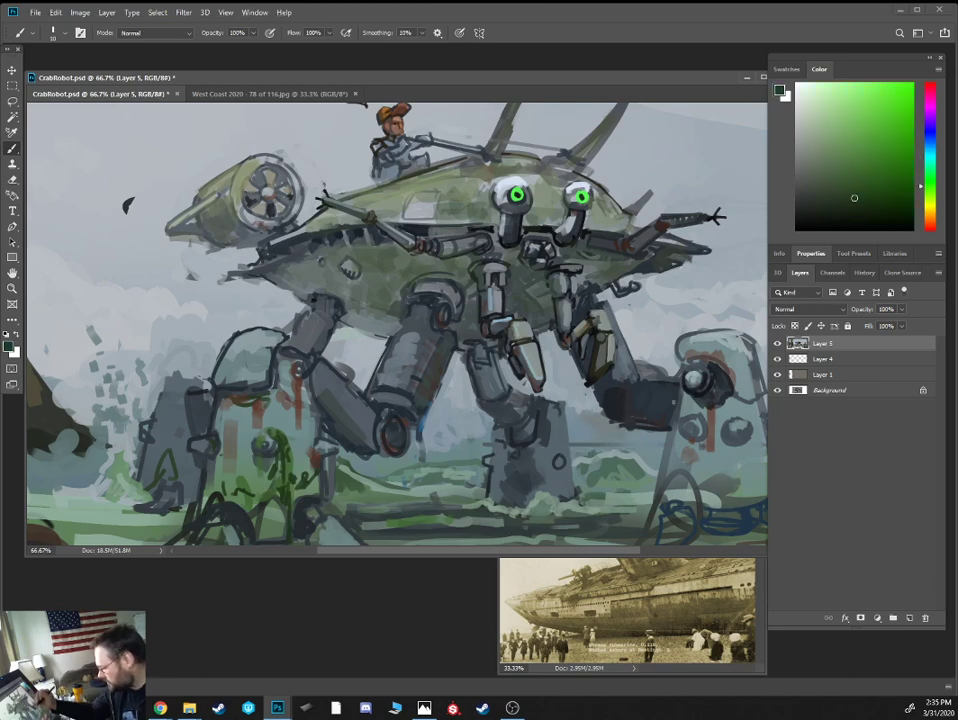
{"action": "left_click_drag", "start_coordinate": [648, 387], "coordinate": [647, 454]}
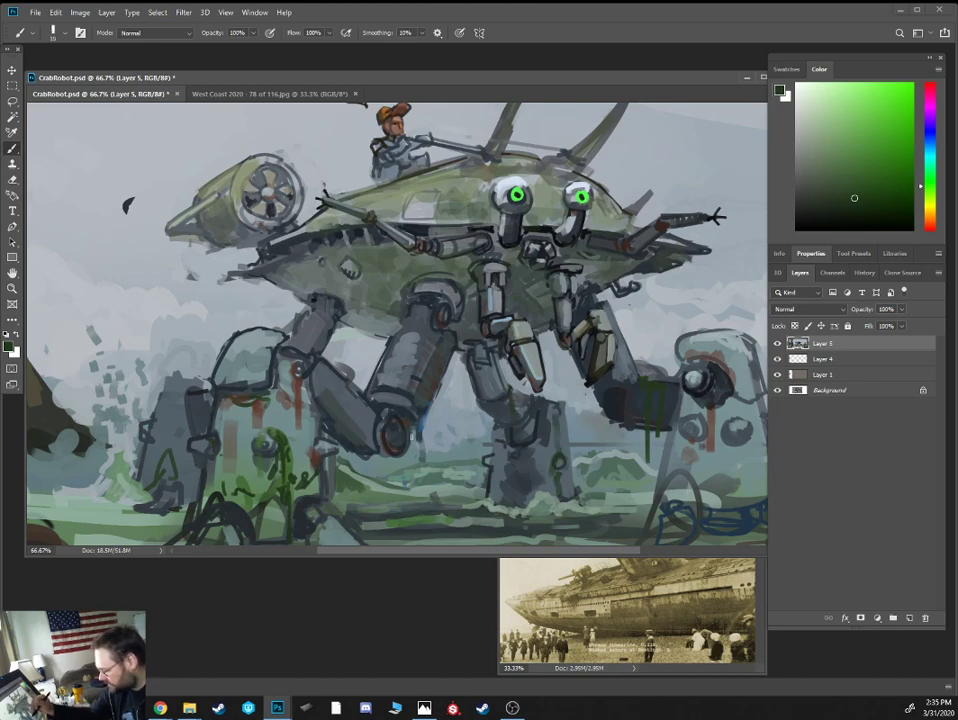
{"action": "mouse_move", "coordinate": [410, 430]}
{"action": "left_mouse_down"}
{"action": "mouse_move", "coordinate": [412, 480]}
{"action": "mouse_move", "coordinate": [388, 467]}
{"action": "mouse_move", "coordinate": [413, 459]}
{"action": "mouse_move", "coordinate": [411, 425]}
{"action": "left_mouse_up"}
Add lighter, softer green strokes to the seaweed hanging over the thigh beside the ball-jointed foot
{"action": "left_click", "coordinate": [413, 459], "text": "alt"}
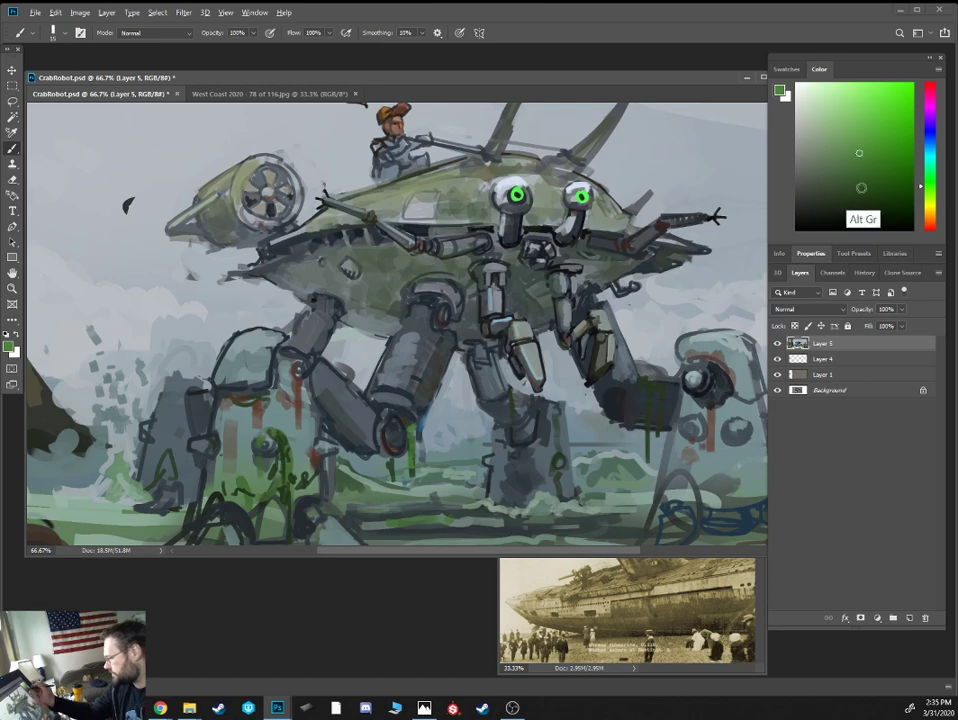
{"action": "left_click_drag", "start_coordinate": [843, 156], "coordinate": [828, 154]}
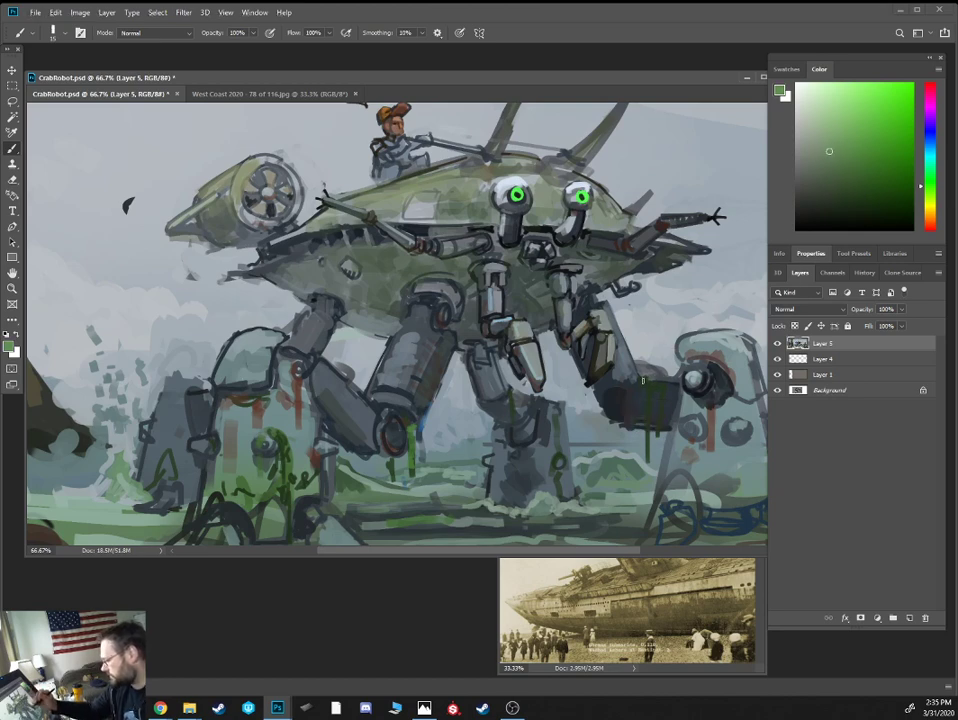
{"action": "left_click_drag", "start_coordinate": [661, 382], "coordinate": [658, 420]}
{"action": "left_click", "coordinate": [847, 173]}
{"action": "key", "text": "bracketleft"}
{"action": "left_click", "coordinate": [469, 218], "text": "alt"}
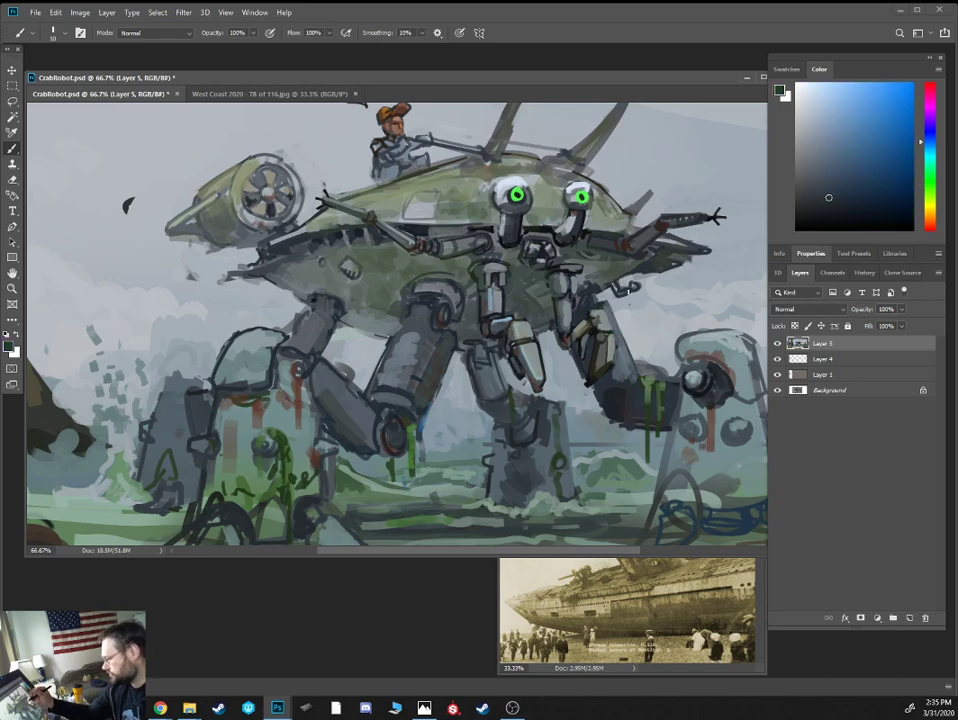
{"action": "left_click", "coordinate": [452, 231], "text": "alt"}
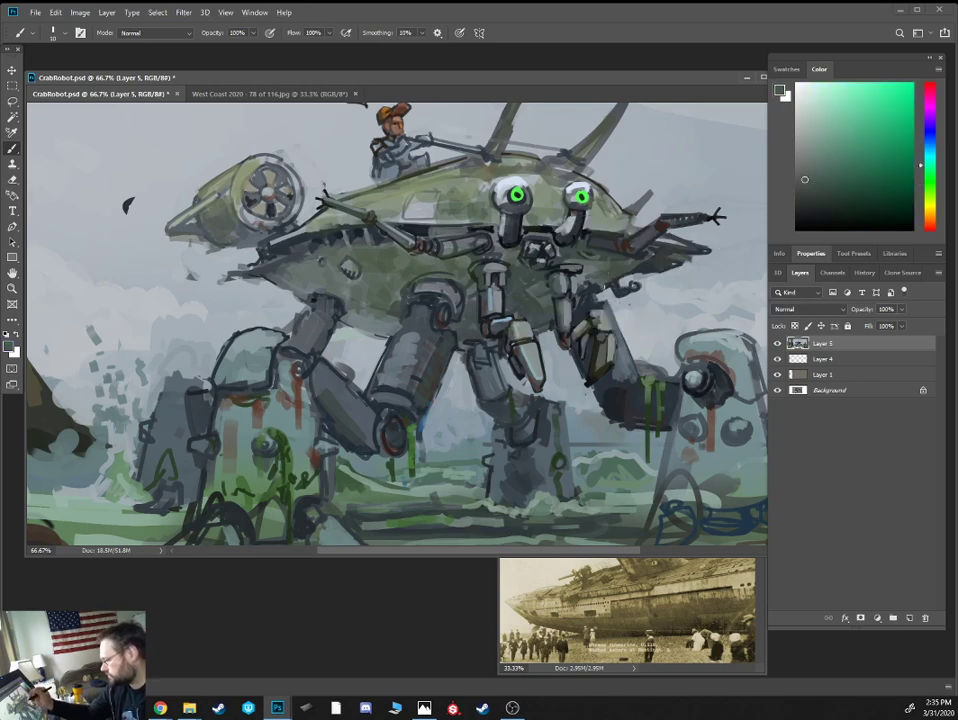
{"action": "left_click", "coordinate": [643, 458], "text": "alt"}
{"action": "left_click", "coordinate": [647, 474], "text": "alt"}
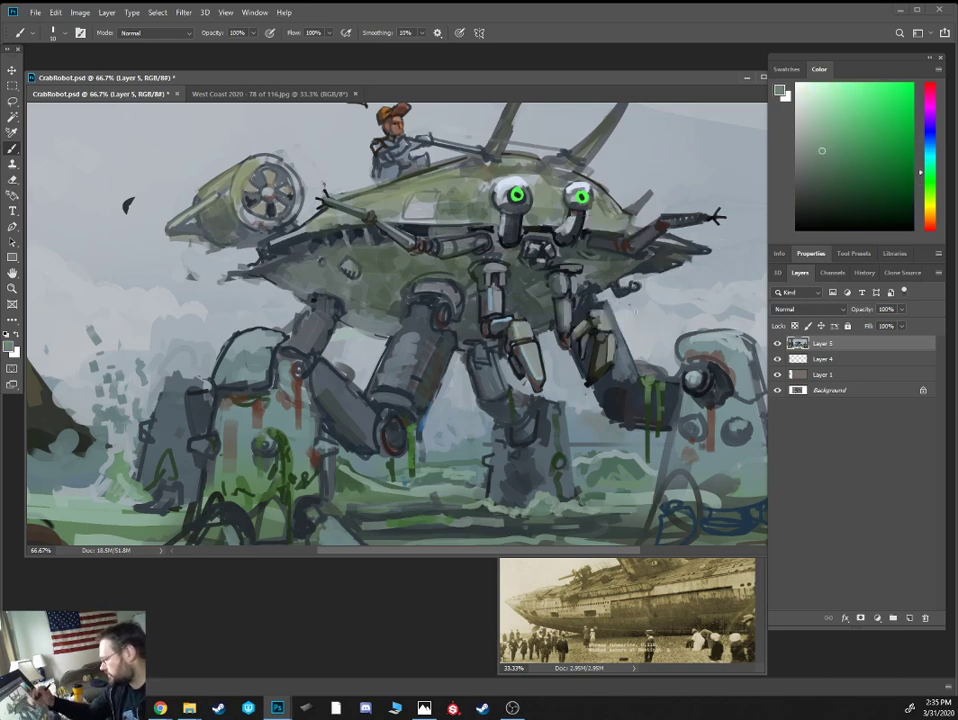
Paint out the stray dark mark in the sky behind the fan engine with sampled sky grey and a larger brush
{"action": "key", "text": "bracketright"}
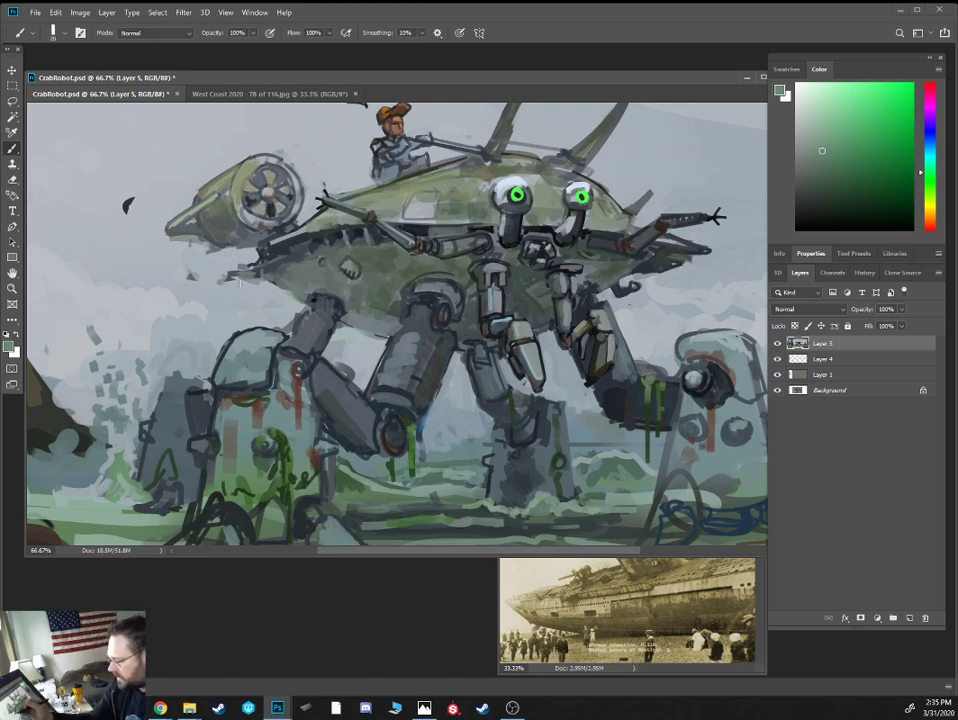
{"action": "left_click", "coordinate": [158, 201], "text": "alt"}
{"action": "left_click_drag", "start_coordinate": [132, 193], "coordinate": [125, 214]}
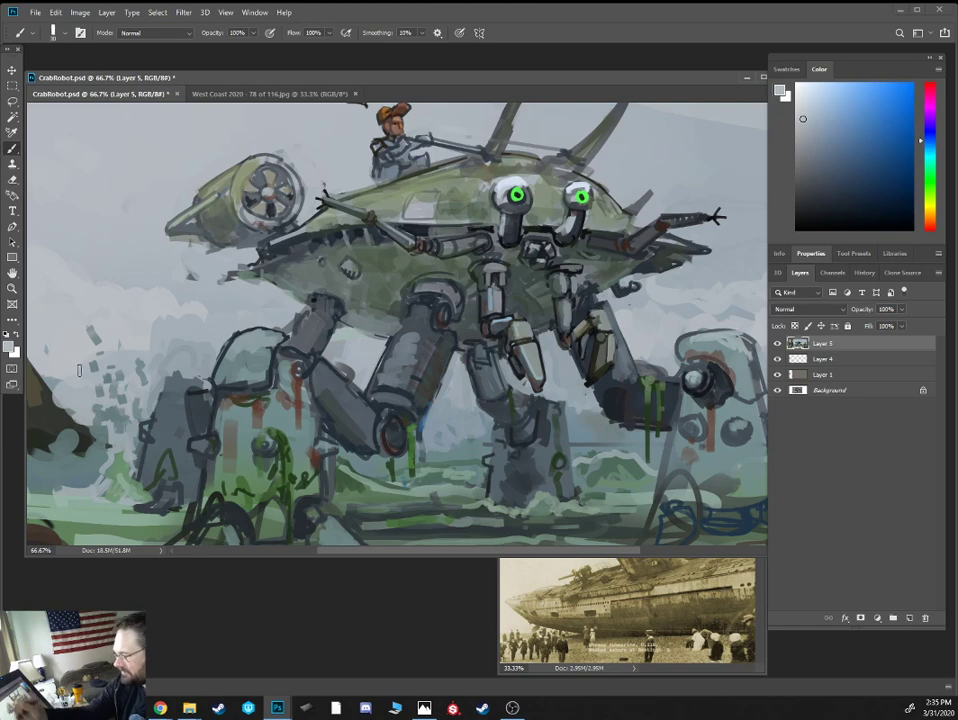
Paint long light blue streaks through the clouds behind and beyond the hull's fins, and check the whole painting in full-screen view
{"action": "key", "text": "ctrl+minus"}
{"action": "key", "text": "Tab"}
{"action": "key", "text": "f"}
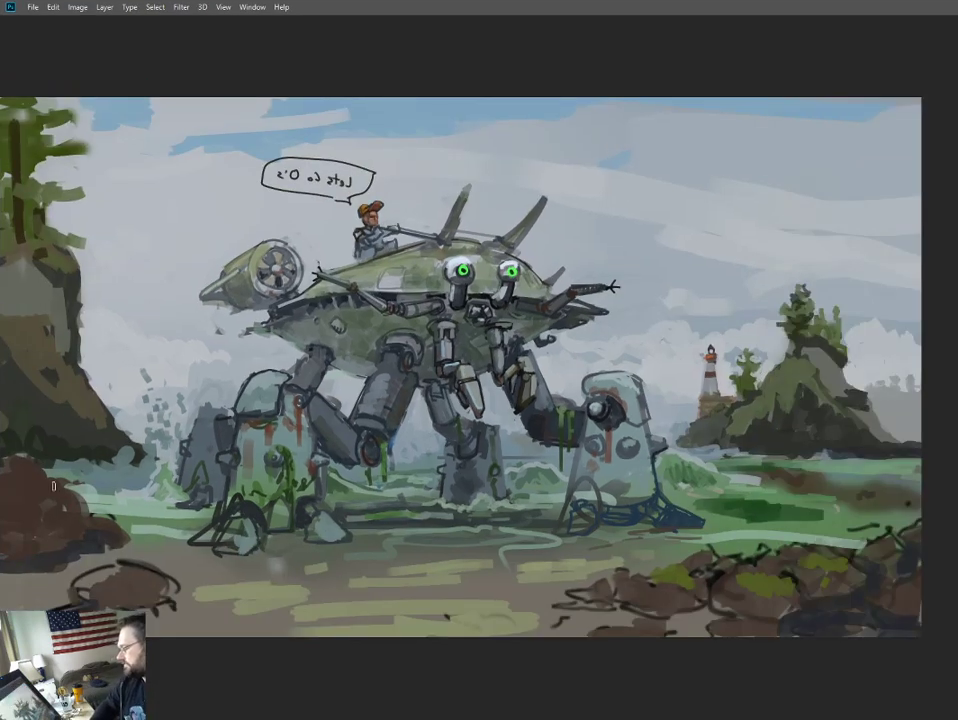
{"action": "key", "text": "ctrl+minus"}
{"action": "key", "text": "ctrl+plus"}
{"action": "left_click_drag", "start_coordinate": [165, 469], "coordinate": [239, 473]}
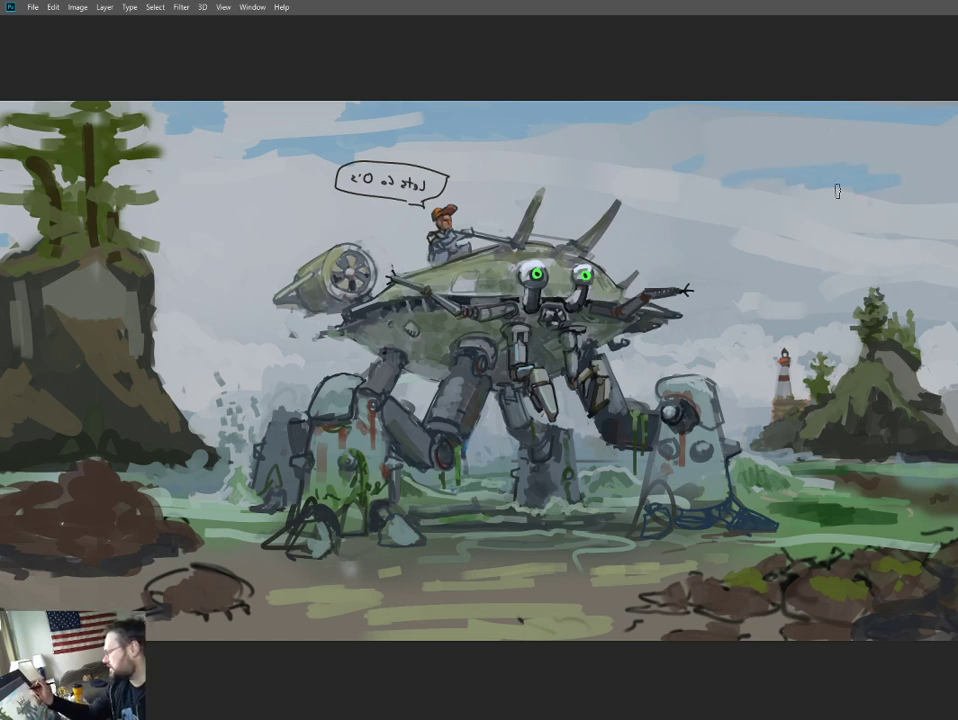
{"action": "mouse_move", "coordinate": [876, 199]}
{"action": "left_mouse_down"}
{"action": "mouse_move", "coordinate": [956, 222]}
{"action": "mouse_move", "coordinate": [904, 215]}
{"action": "mouse_move", "coordinate": [897, 226]}
{"action": "mouse_move", "coordinate": [547, 186]}
{"action": "left_mouse_up"}
{"action": "left_click", "coordinate": [789, 190], "text": "alt"}
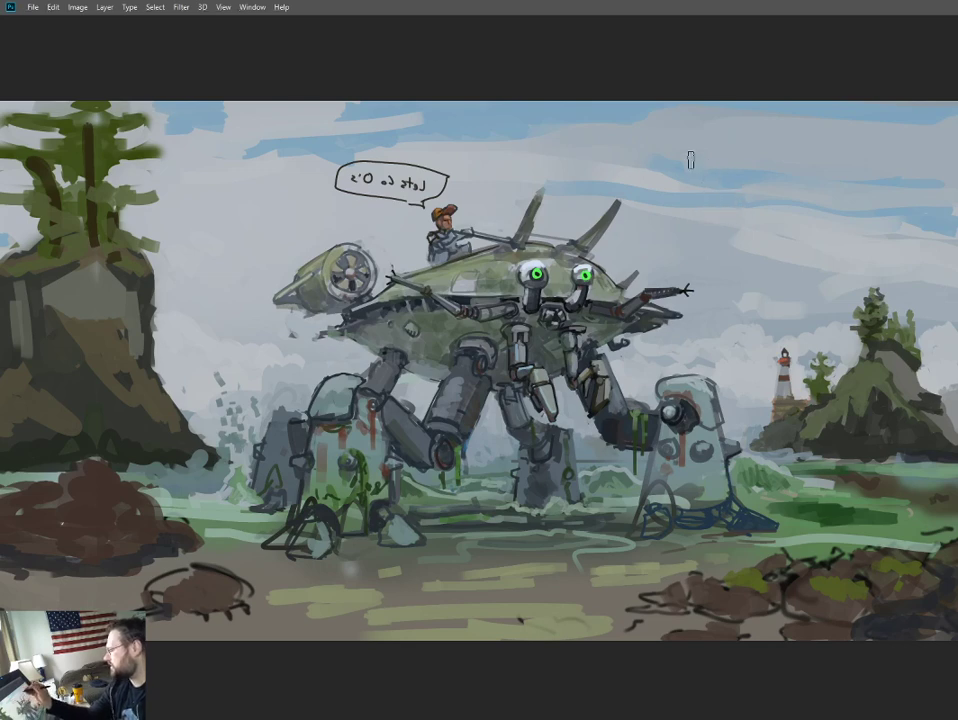
{"action": "key", "text": "ctrl+minus"}
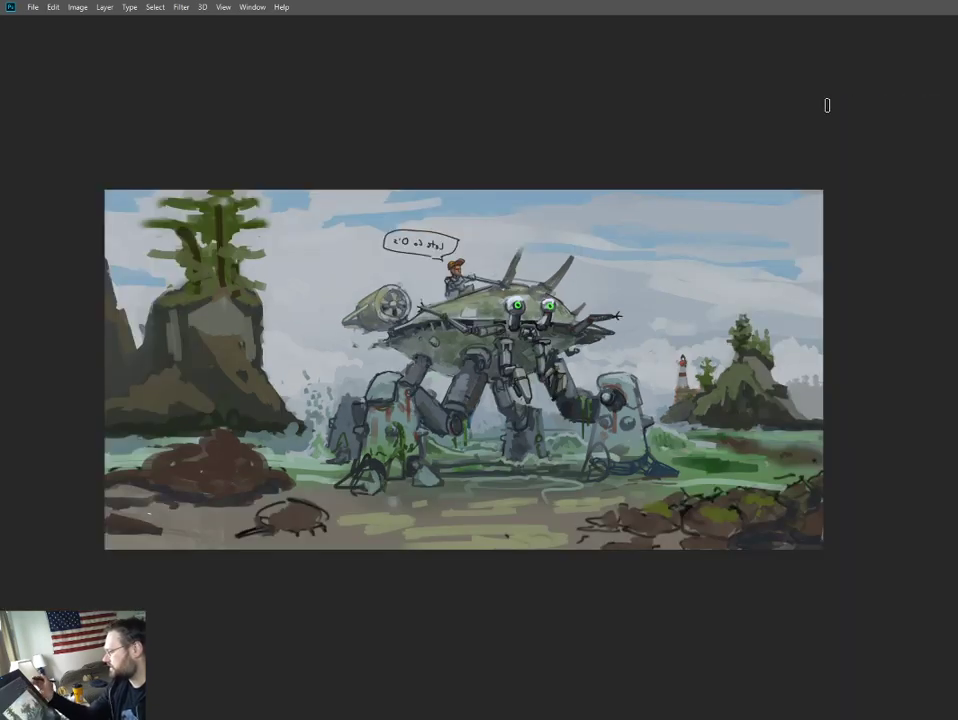
{"action": "key", "text": "f"}
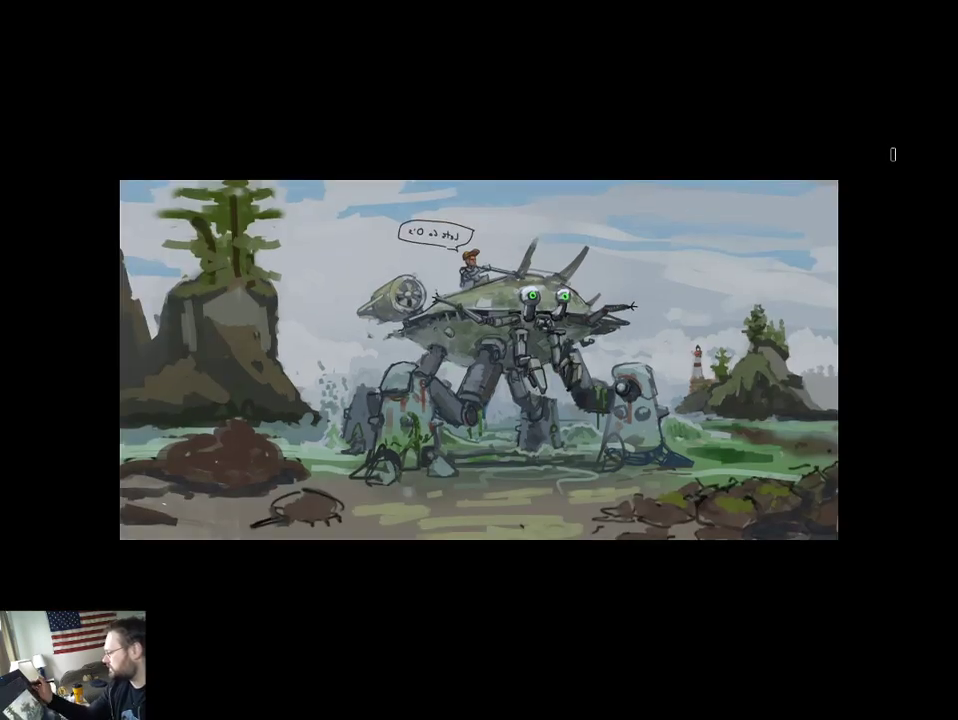
{"action": "key", "text": "f"}
{"action": "key", "text": "Tab"}
Glaze muted dark blue patches over the upper sky and the blue cloud streaks with a large brush at 20% opacity
{"action": "left_click", "coordinate": [932, 139]}
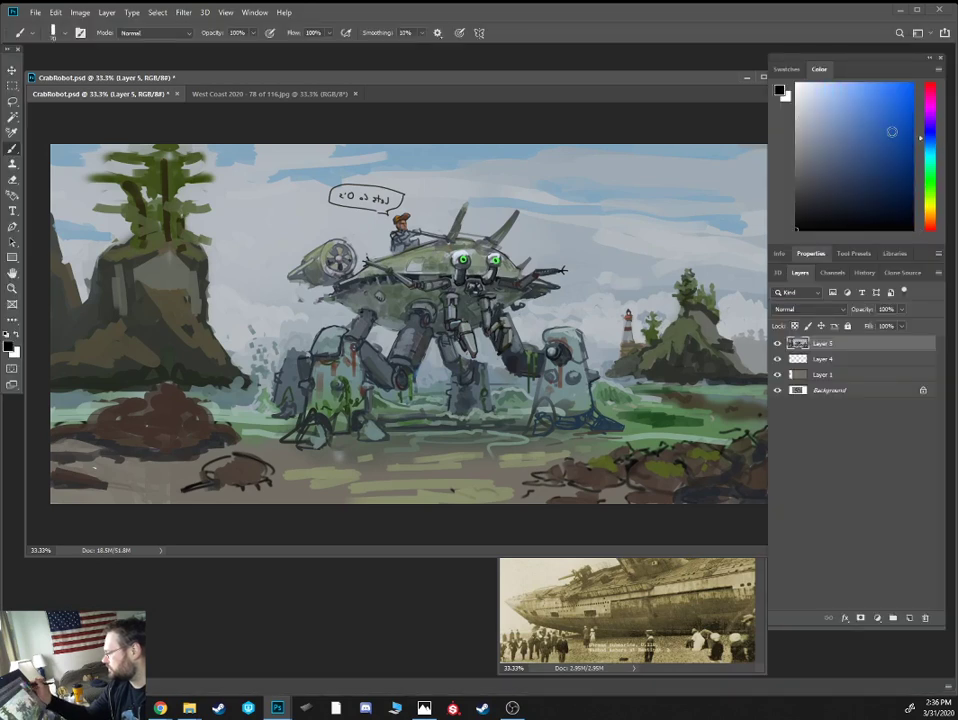
{"action": "left_click_drag", "start_coordinate": [878, 149], "coordinate": [872, 158]}
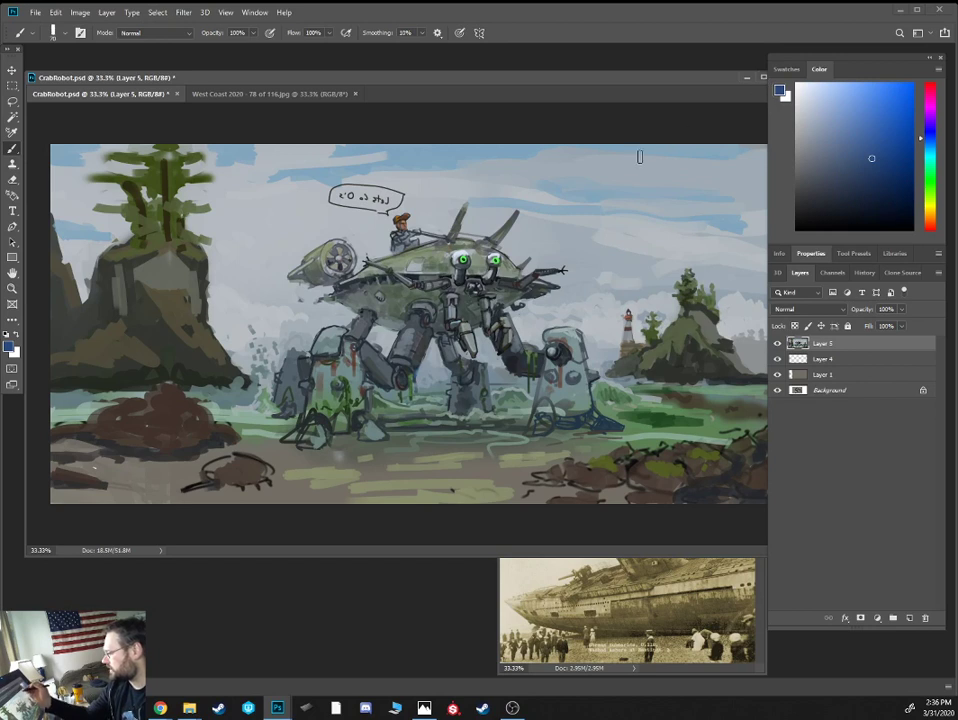
{"action": "key", "text": "2"}
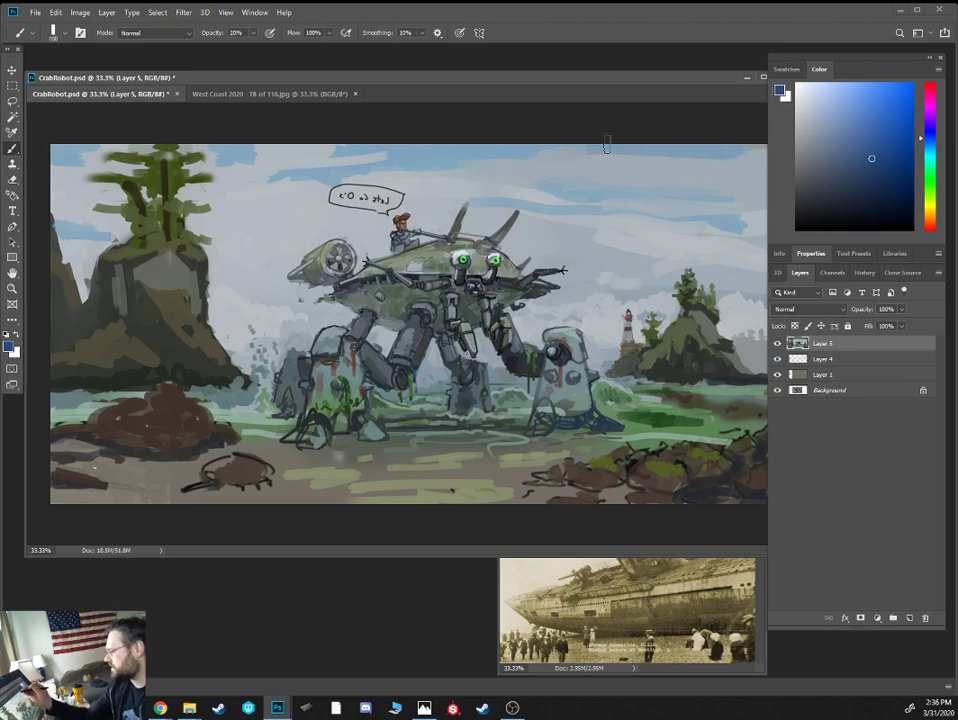
{"action": "mouse_move", "coordinate": [606, 144]}
{"action": "left_mouse_down"}
{"action": "mouse_move", "coordinate": [723, 152]}
{"action": "mouse_move", "coordinate": [469, 157]}
{"action": "mouse_move", "coordinate": [765, 152]}
{"action": "left_mouse_up"}
{"action": "key", "text": "]"}
{"action": "mouse_move", "coordinate": [729, 199]}
{"action": "left_mouse_down"}
{"action": "mouse_move", "coordinate": [671, 196]}
{"action": "mouse_move", "coordinate": [752, 198]}
{"action": "left_mouse_up"}
{"action": "left_click", "coordinate": [686, 207], "text": "alt"}
{"action": "key", "text": "["}
{"action": "key", "text": "["}
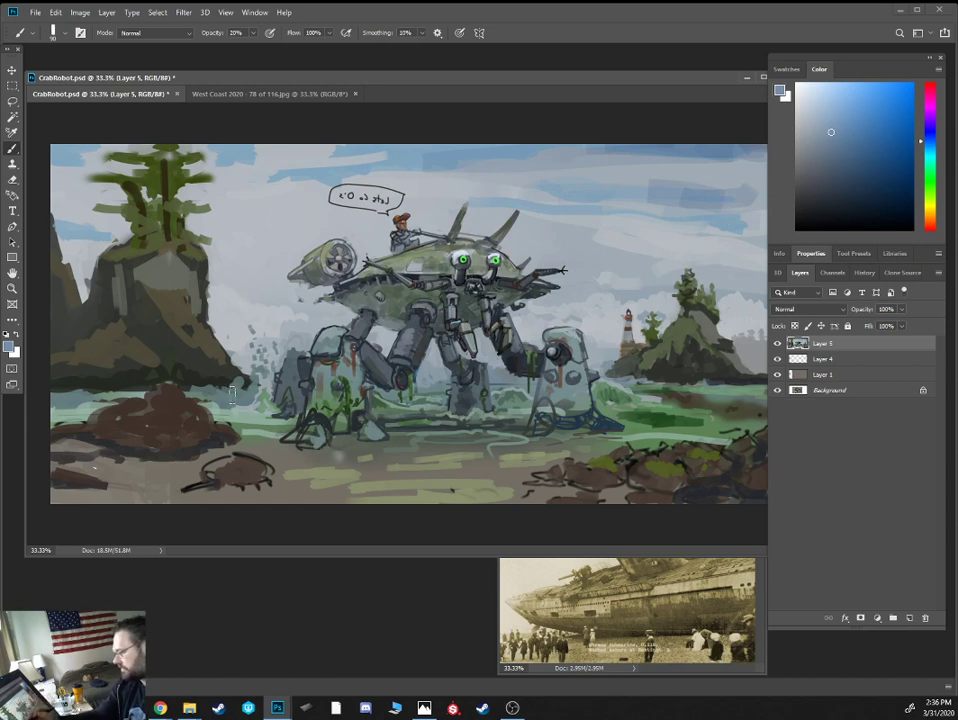
Lasso the whole walker with its speech bubble and surrounding water, and copy the selection from Layer 5 to a new layer
{"action": "key", "text": "l"}
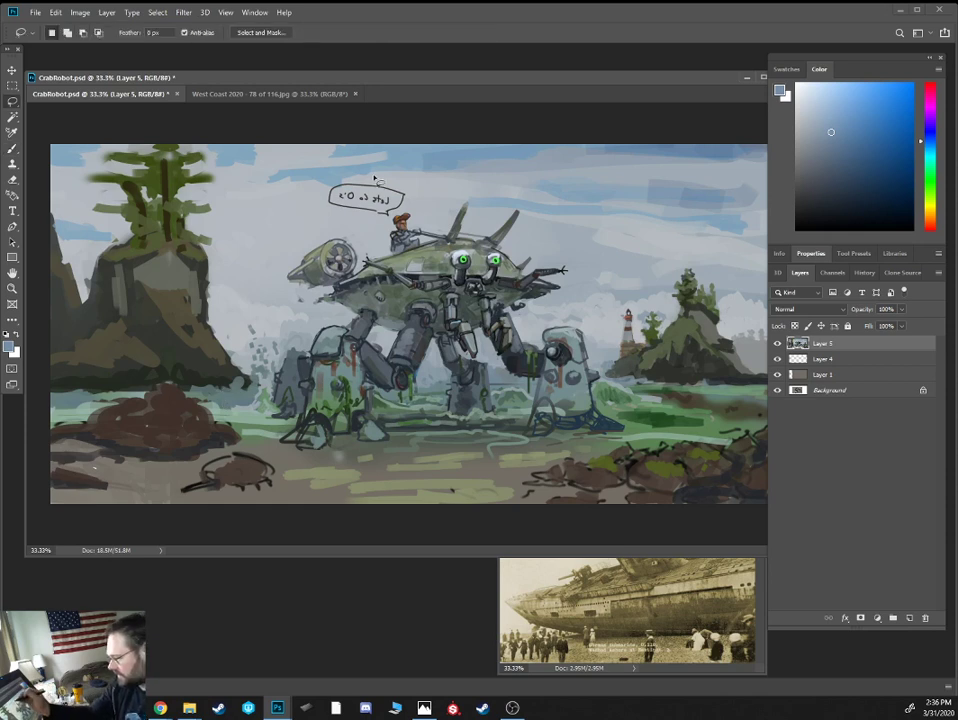
{"action": "mouse_move", "coordinate": [372, 173]}
{"action": "left_mouse_down"}
{"action": "mouse_move", "coordinate": [265, 259]}
{"action": "mouse_move", "coordinate": [245, 308]}
{"action": "mouse_move", "coordinate": [246, 398]}
{"action": "mouse_move", "coordinate": [264, 433]}
{"action": "mouse_move", "coordinate": [291, 457]}
{"action": "mouse_move", "coordinate": [530, 456]}
{"action": "mouse_move", "coordinate": [575, 455]}
{"action": "mouse_move", "coordinate": [645, 430]}
{"action": "mouse_move", "coordinate": [608, 372]}
{"action": "mouse_move", "coordinate": [590, 192]}
{"action": "mouse_move", "coordinate": [491, 163]}
{"action": "mouse_move", "coordinate": [372, 172]}
{"action": "left_mouse_up"}
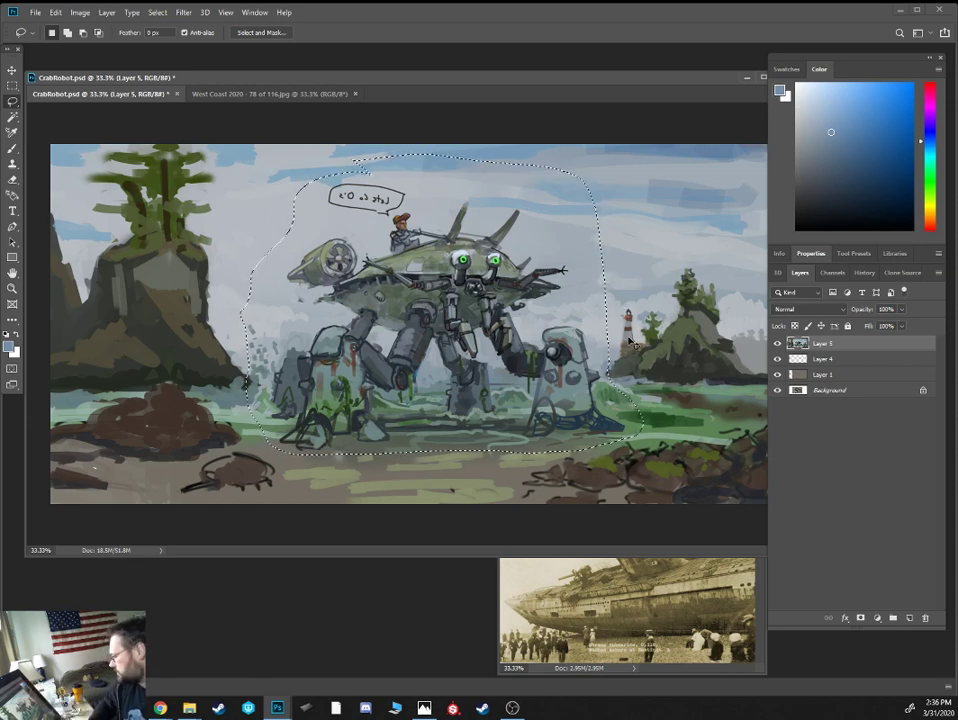
{"action": "key", "text": "ctrl+j"}
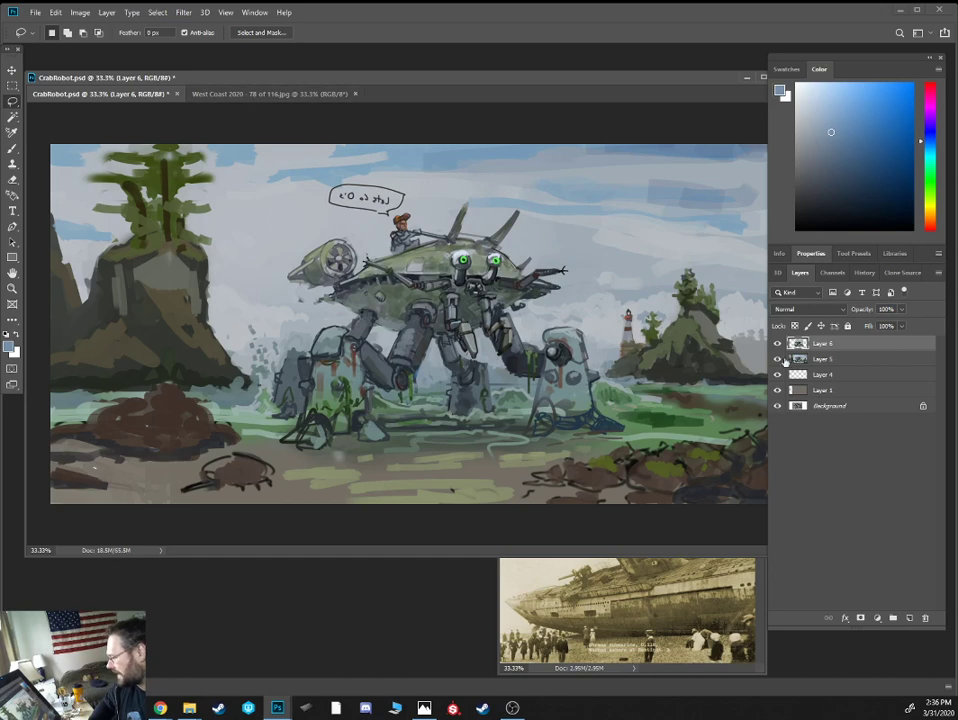
Load the copied walker's outline as a selection, flip the copy horizontally, shift it slightly left, and deselect it
{"action": "left_click", "coordinate": [797, 343], "text": "ctrl"}
{"action": "left_click", "coordinate": [55, 12]}
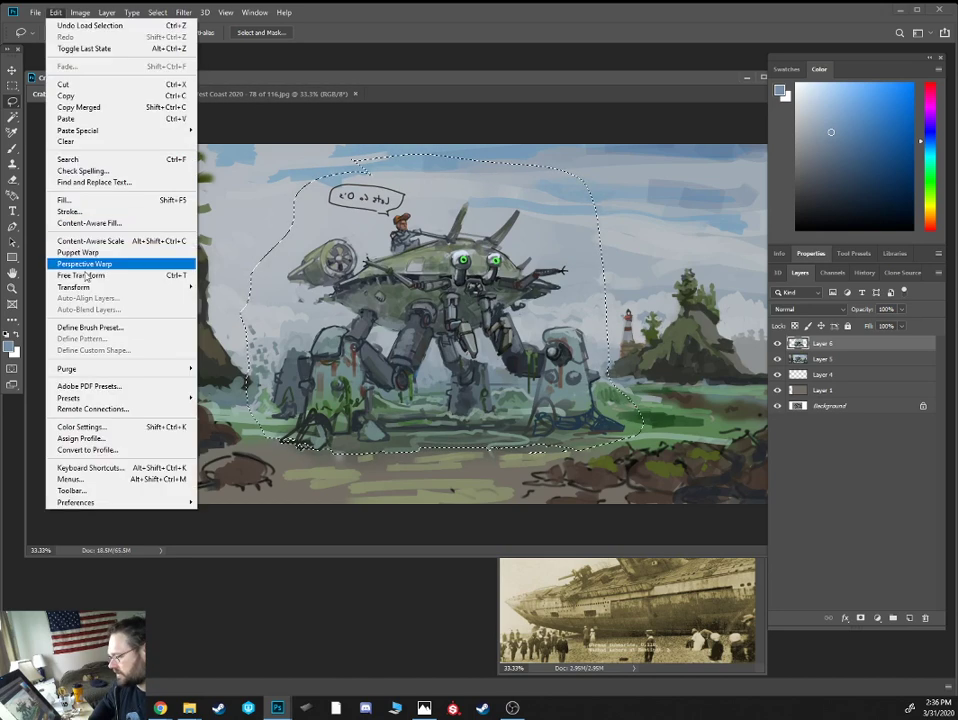
{"action": "mouse_move", "coordinate": [80, 287]}
{"action": "left_click", "coordinate": [236, 420]}
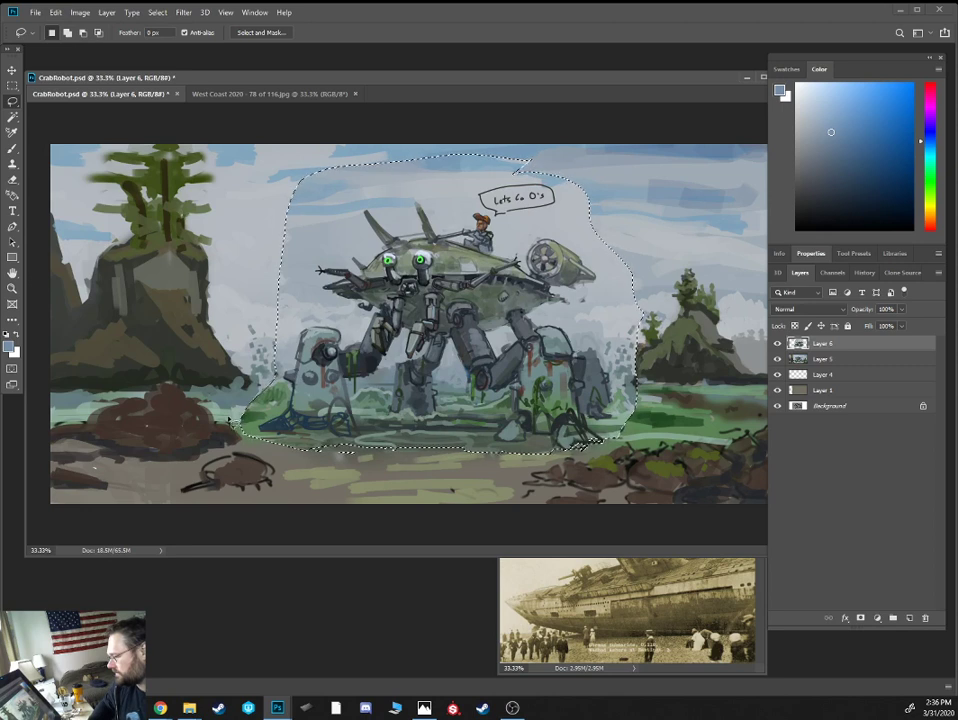
{"action": "left_click_drag", "start_coordinate": [351, 374], "coordinate": [337, 374]}
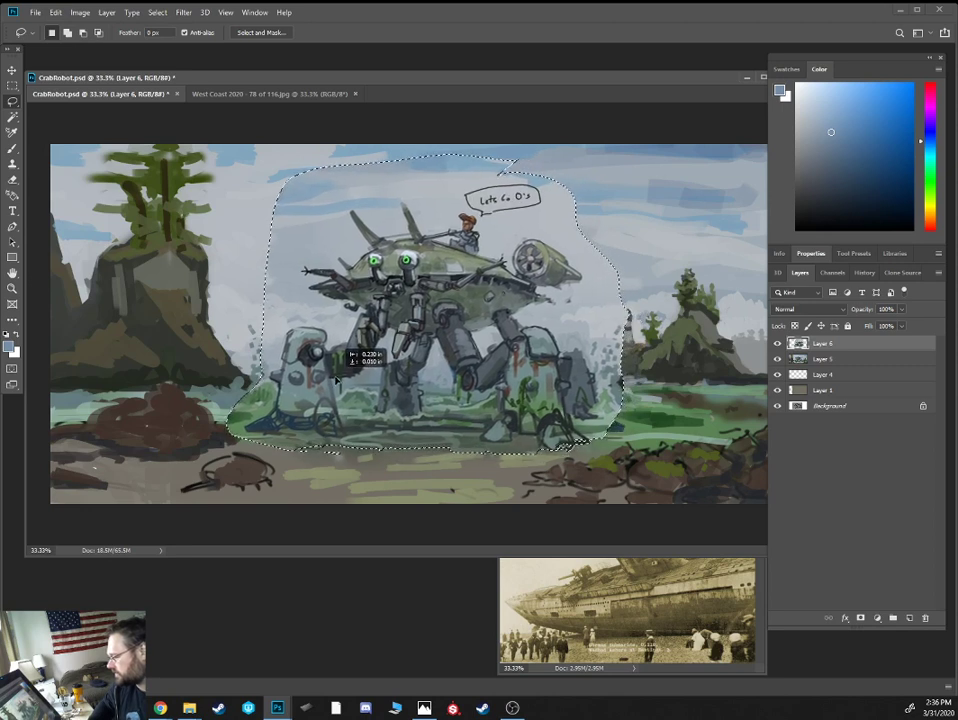
{"action": "key", "text": "ctrl+d"}
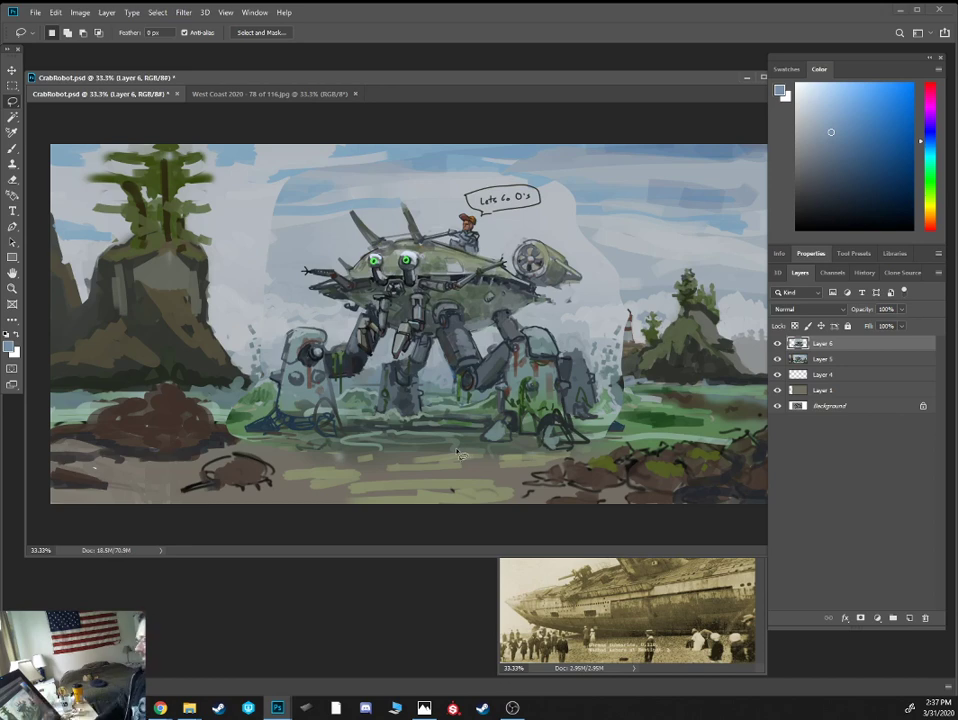
Check the flipped copy against the layers beneath it, and add a layer mask to Layer 6
{"action": "left_click", "coordinate": [777, 344]}
{"action": "left_click", "coordinate": [776, 359]}
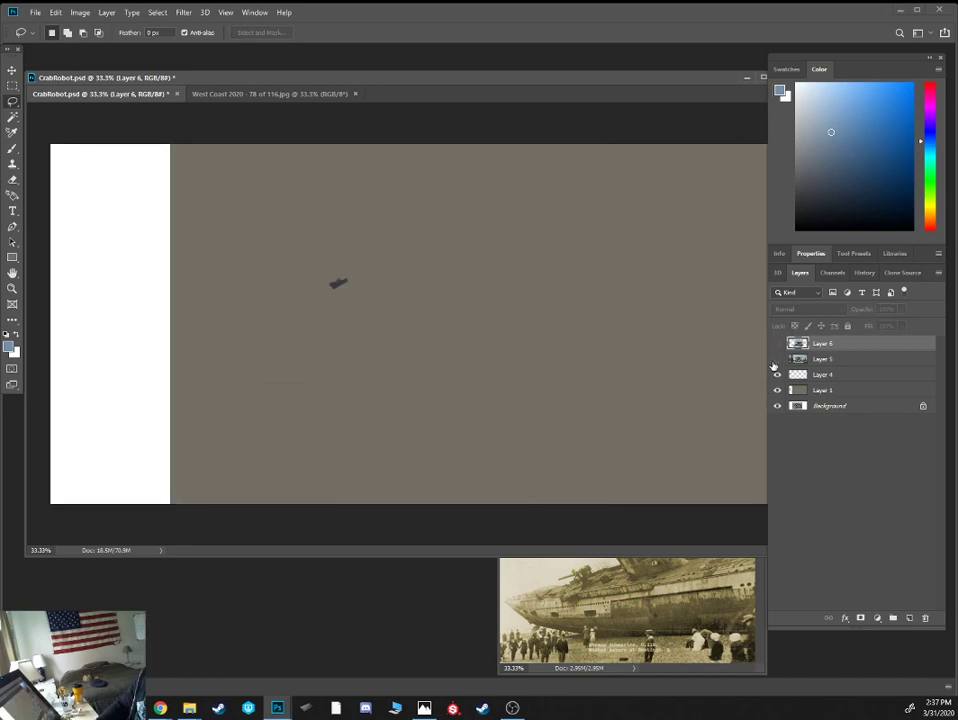
{"action": "left_click", "coordinate": [776, 360]}
{"action": "key", "text": "ctrl+shift+h"}
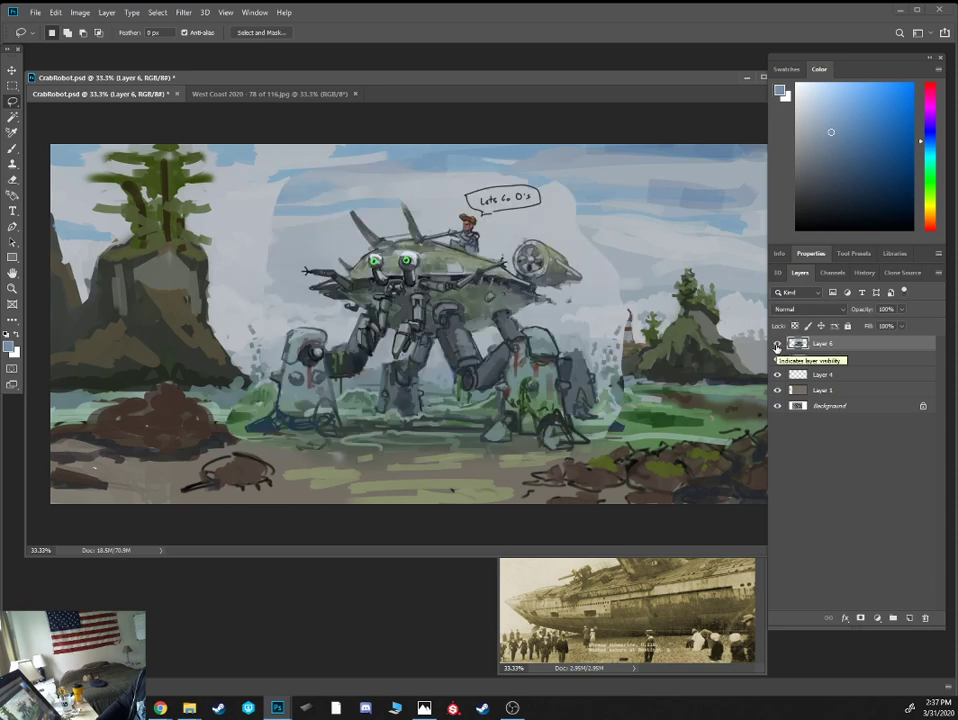
{"action": "left_click", "coordinate": [860, 618]}
Mask out the speech bubble and the sky around it on Layer 6 with a black brush at 100% opacity
{"action": "key", "text": "b"}
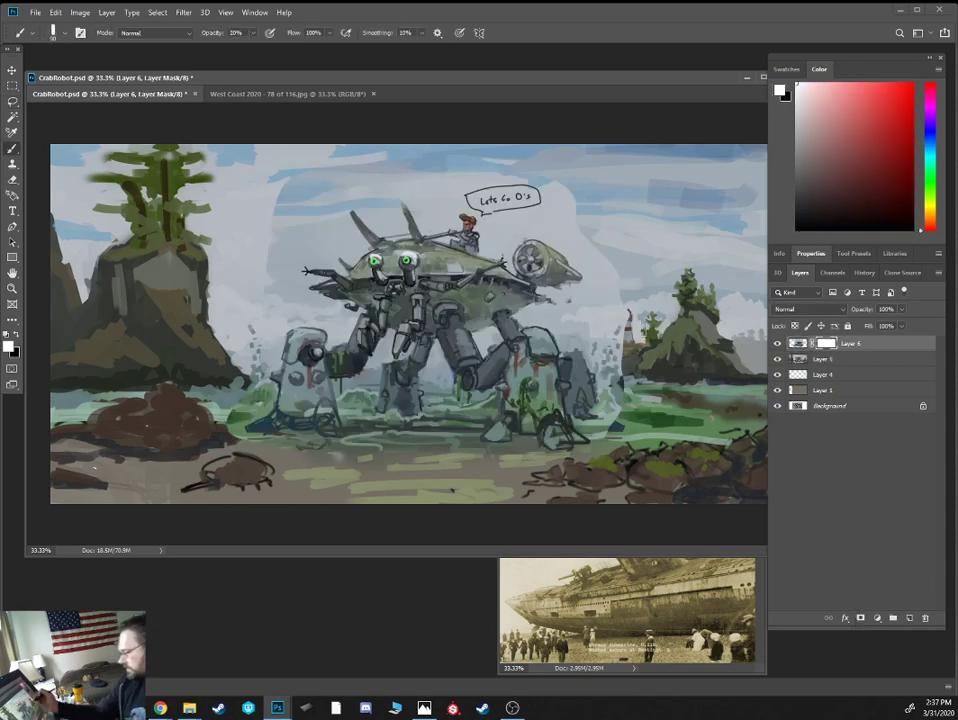
{"action": "key", "text": "x"}
{"action": "key", "text": "0"}
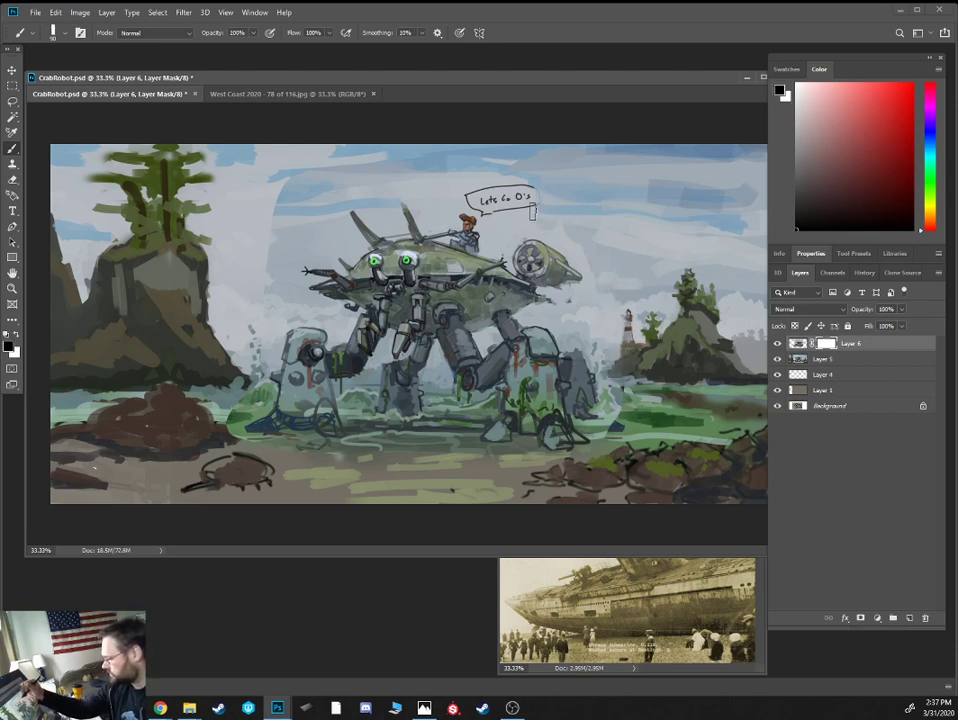
{"action": "left_click_drag", "start_coordinate": [530, 214], "coordinate": [547, 230]}
{"action": "left_click_drag", "start_coordinate": [504, 196], "coordinate": [472, 188]}
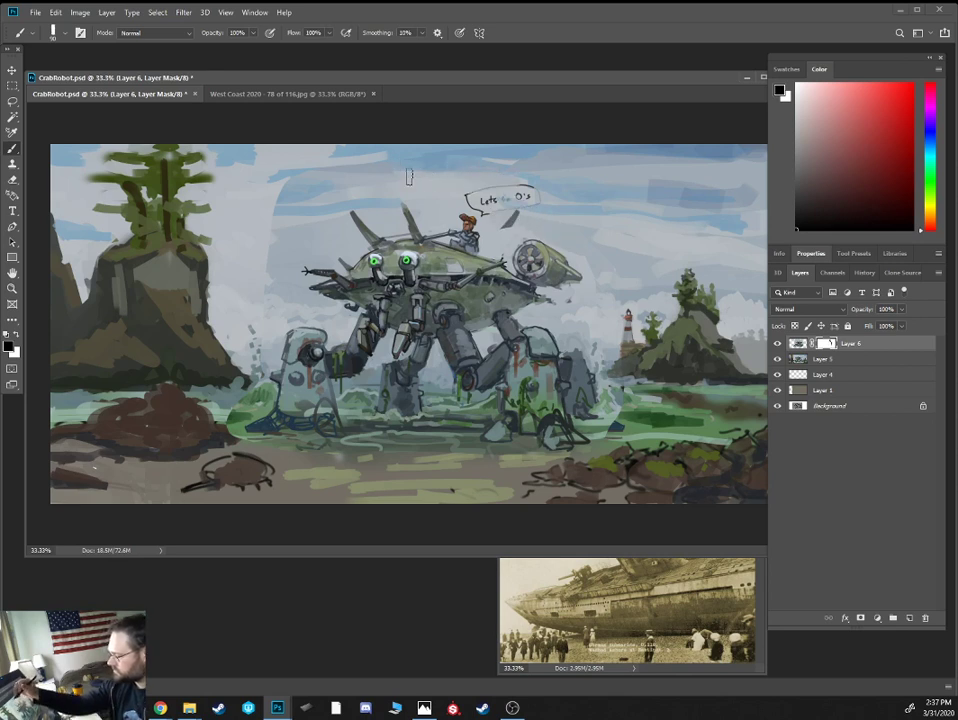
{"action": "key", "text": "x"}
{"action": "key", "text": "x"}
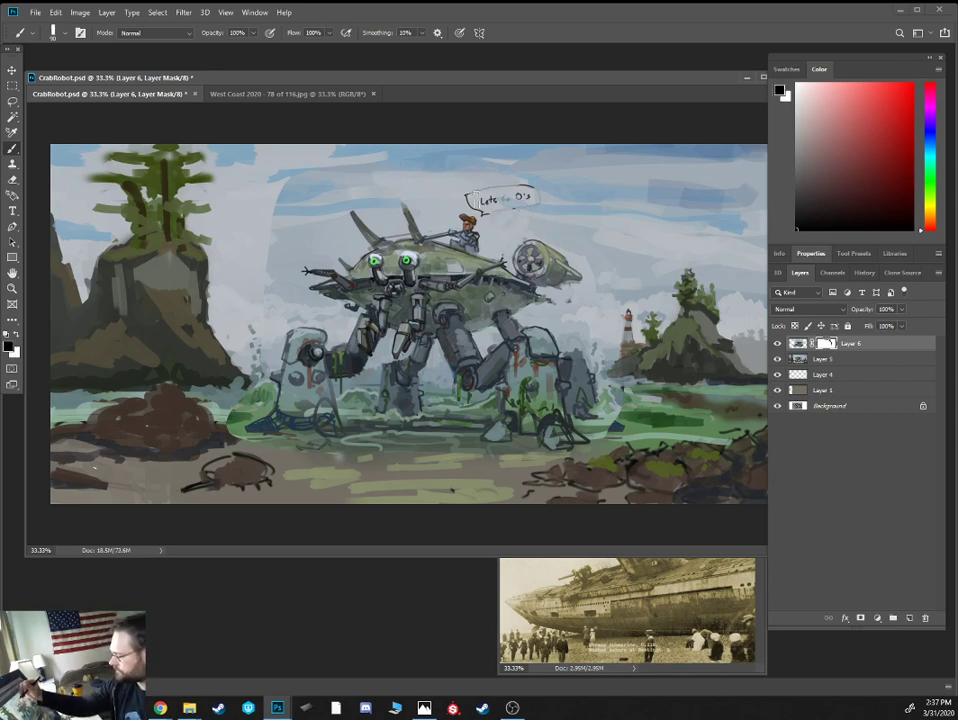
{"action": "mouse_move", "coordinate": [472, 194]}
{"action": "left_mouse_down"}
{"action": "mouse_move", "coordinate": [514, 190]}
{"action": "mouse_move", "coordinate": [488, 199]}
{"action": "mouse_move", "coordinate": [494, 220]}
{"action": "mouse_move", "coordinate": [538, 193]}
{"action": "mouse_move", "coordinate": [517, 208]}
{"action": "mouse_move", "coordinate": [443, 205]}
{"action": "mouse_move", "coordinate": [520, 211]}
{"action": "left_mouse_up"}
{"action": "key", "text": "x"}
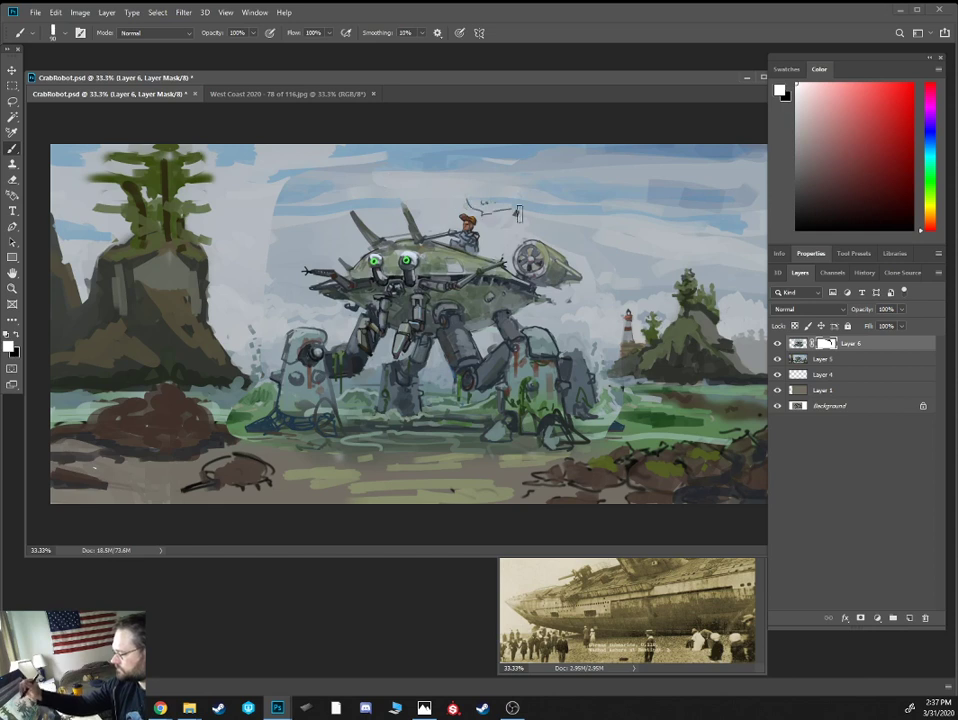
{"action": "key", "text": "x"}
{"action": "left_click_drag", "start_coordinate": [460, 196], "coordinate": [560, 222]}
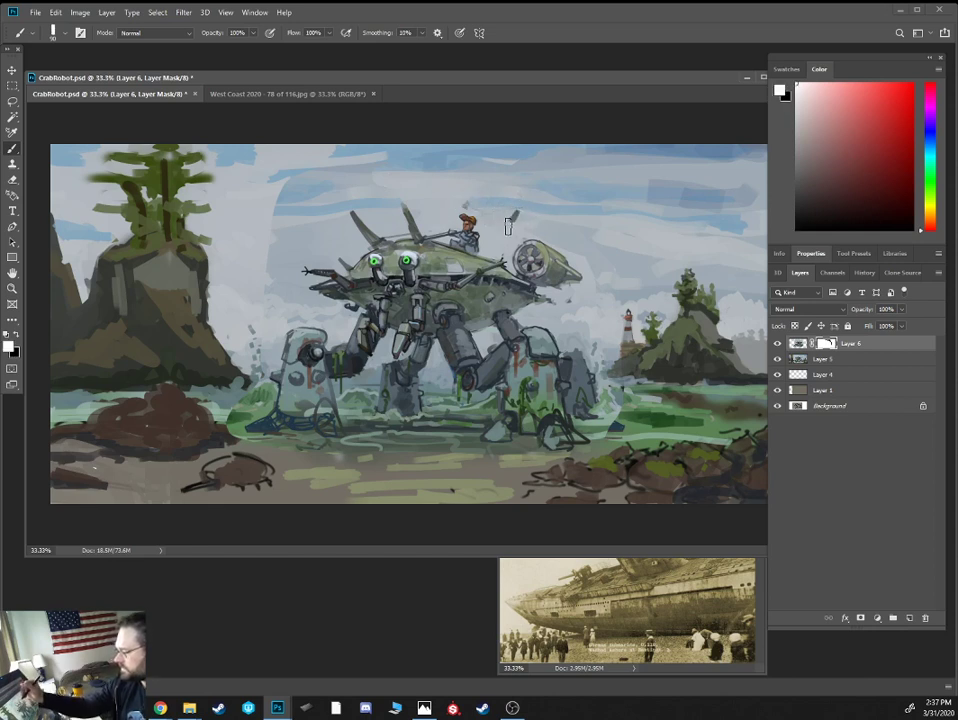
Blend the hard sky edge in front of the flipped walker's fins by painting black on the Layer 6 mask
{"action": "left_click_drag", "start_coordinate": [286, 210], "coordinate": [326, 196]}
{"action": "mouse_move", "coordinate": [273, 268]}
{"action": "left_mouse_down"}
{"action": "mouse_move", "coordinate": [298, 222]}
{"action": "mouse_move", "coordinate": [327, 243]}
{"action": "left_mouse_up"}
{"action": "key", "text": "x"}
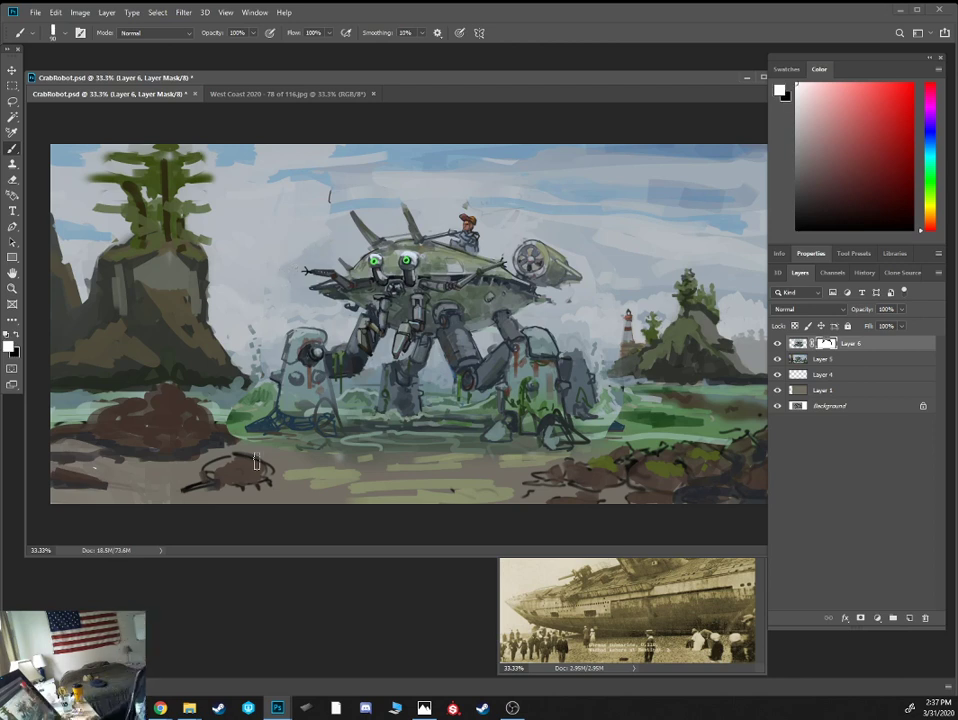
Compare the flipped walker with the original facing by repeatedly hiding and showing Layer 6 at 25% zoom
{"action": "key", "text": "ctrl+minus"}
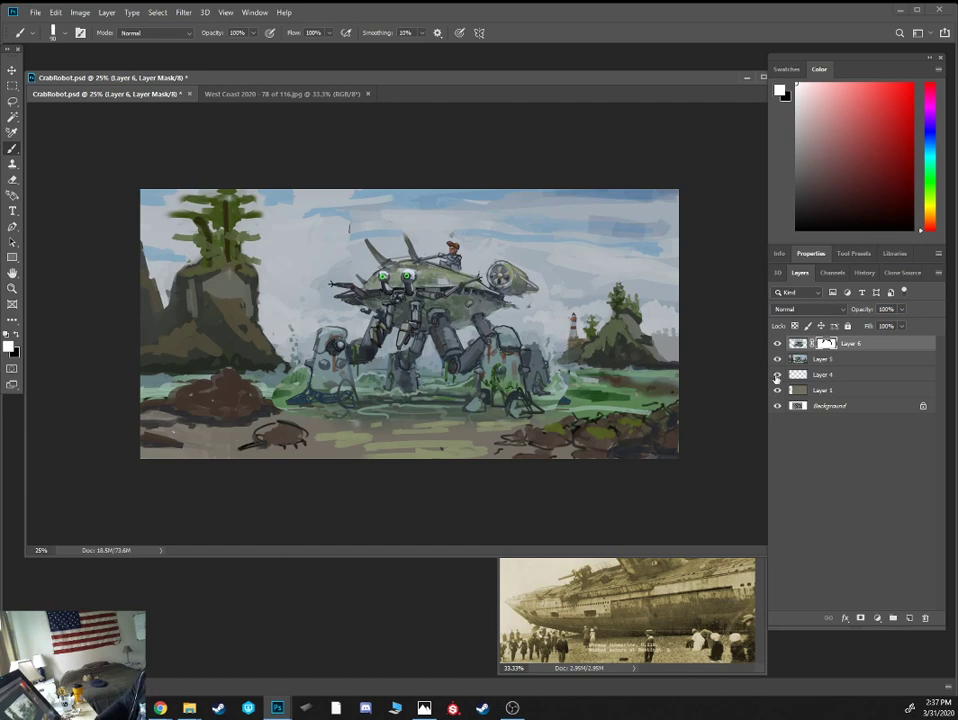
{"action": "left_click", "coordinate": [777, 344]}
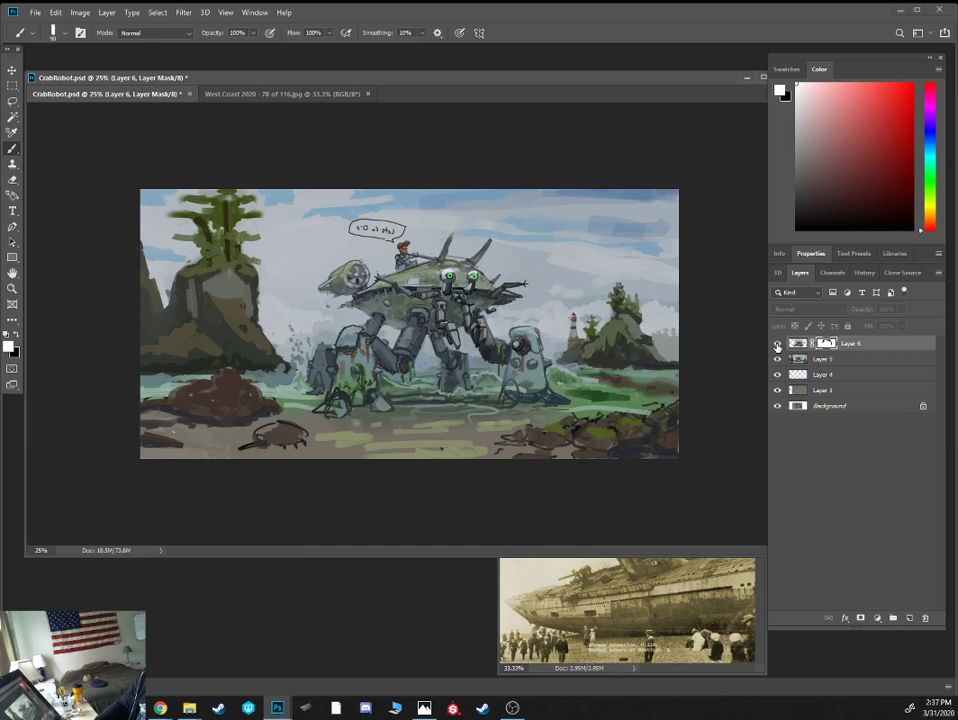
{"action": "left_click", "coordinate": [777, 344]}
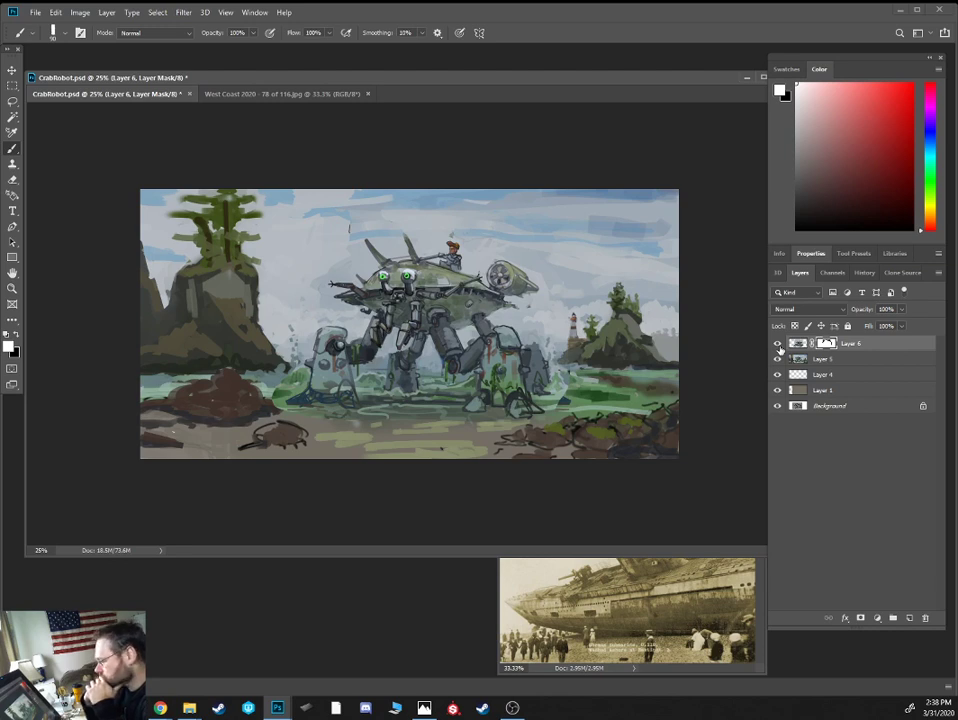
{"action": "left_click", "coordinate": [778, 344]}
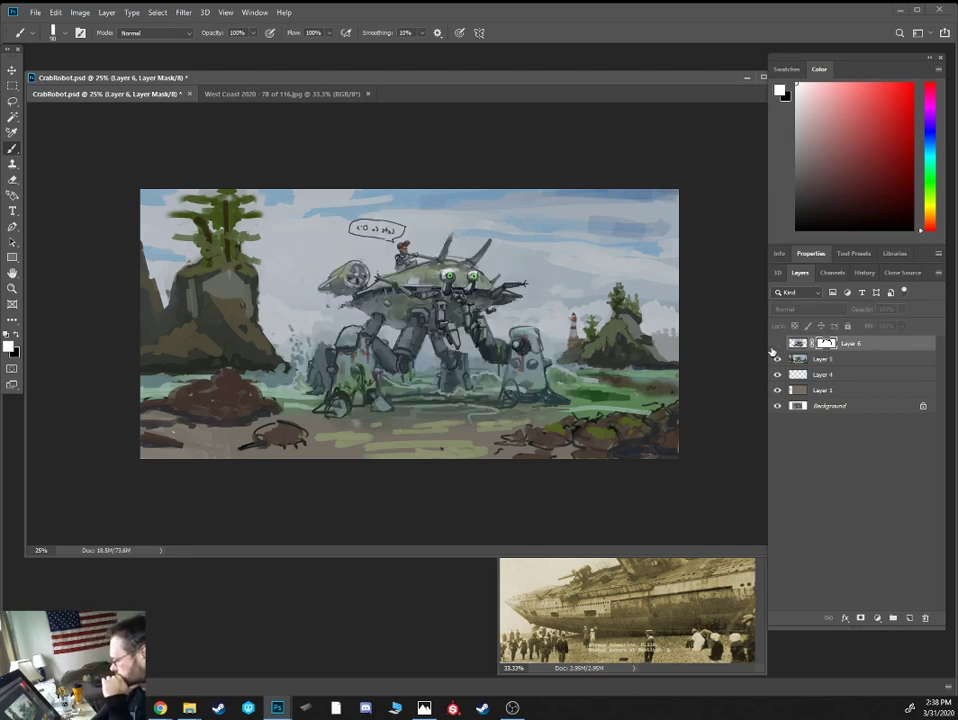
{"action": "left_click", "coordinate": [776, 345]}
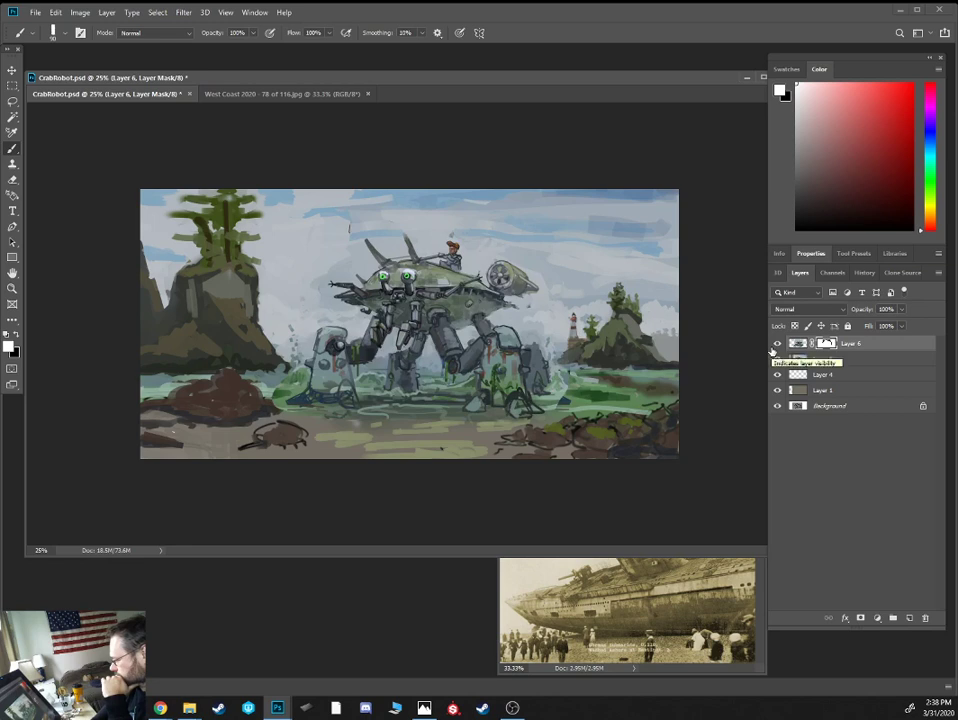
{"action": "left_click", "coordinate": [776, 345]}
{"action": "left_click", "coordinate": [776, 345]}
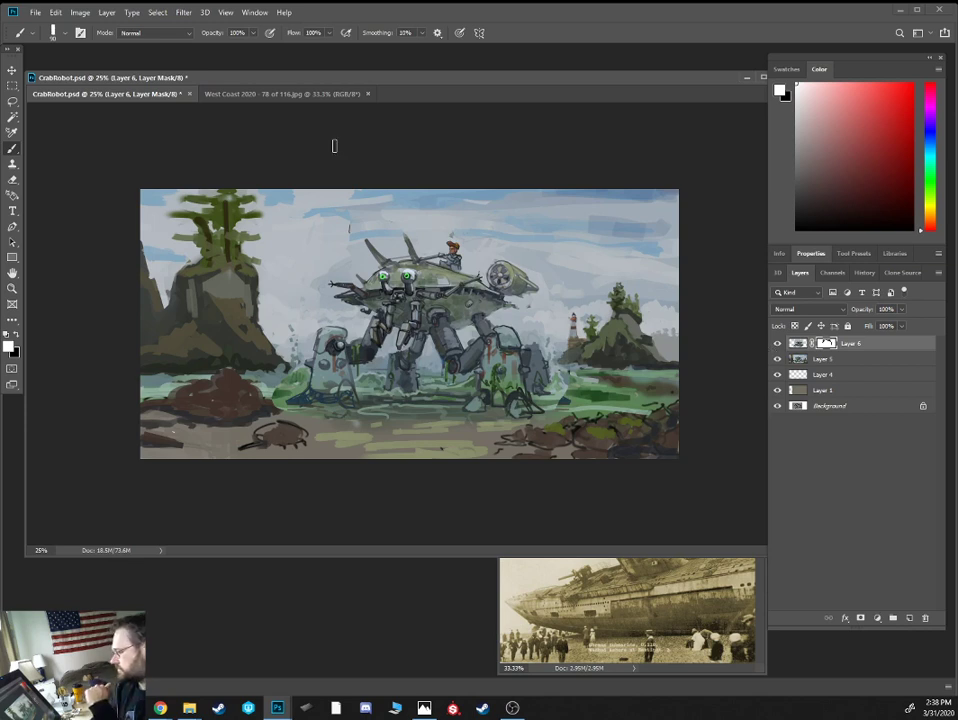
Save CrabRobot.psd, and paste a merged copy of the whole canvas as a new layer above Layer 6
{"action": "left_click", "coordinate": [38, 13]}
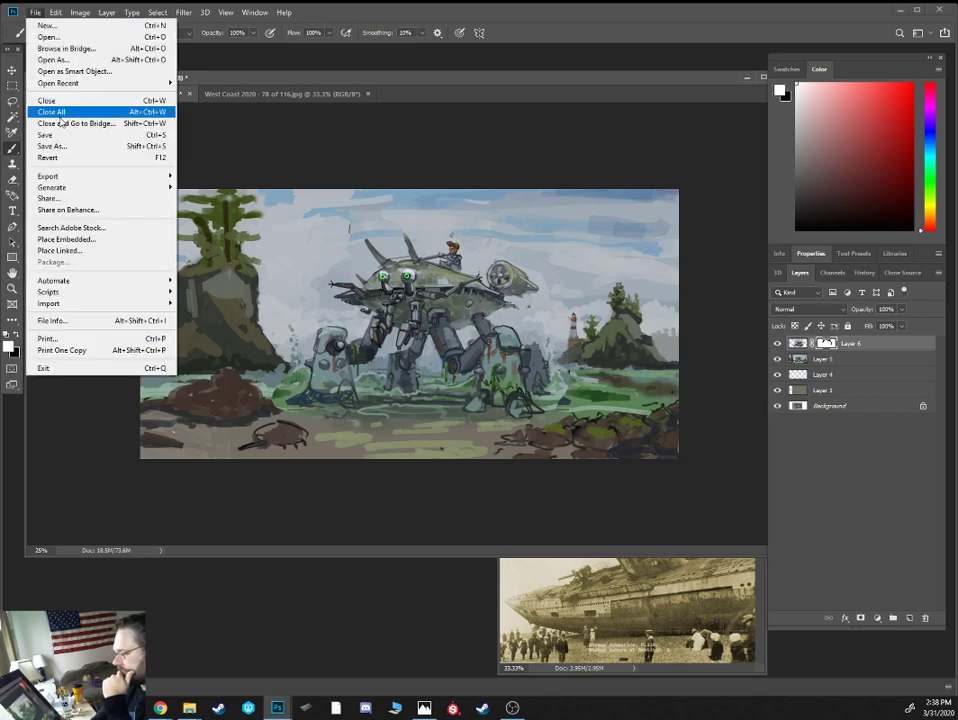
{"action": "left_click", "coordinate": [45, 133]}
{"action": "left_click", "coordinate": [859, 350]}
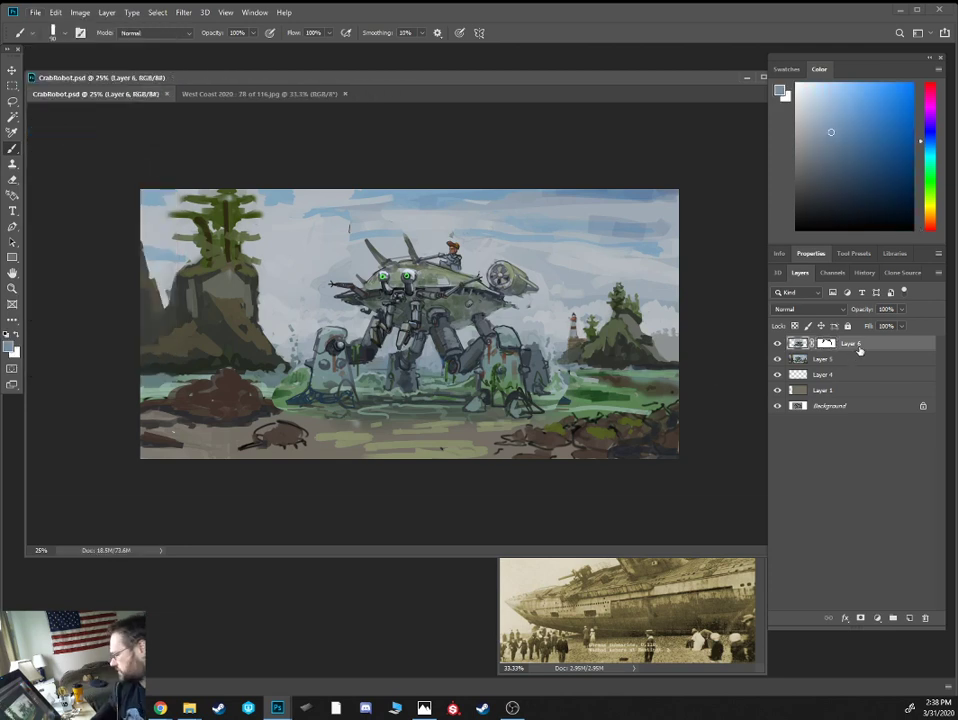
{"action": "key", "text": "ctrl+a"}
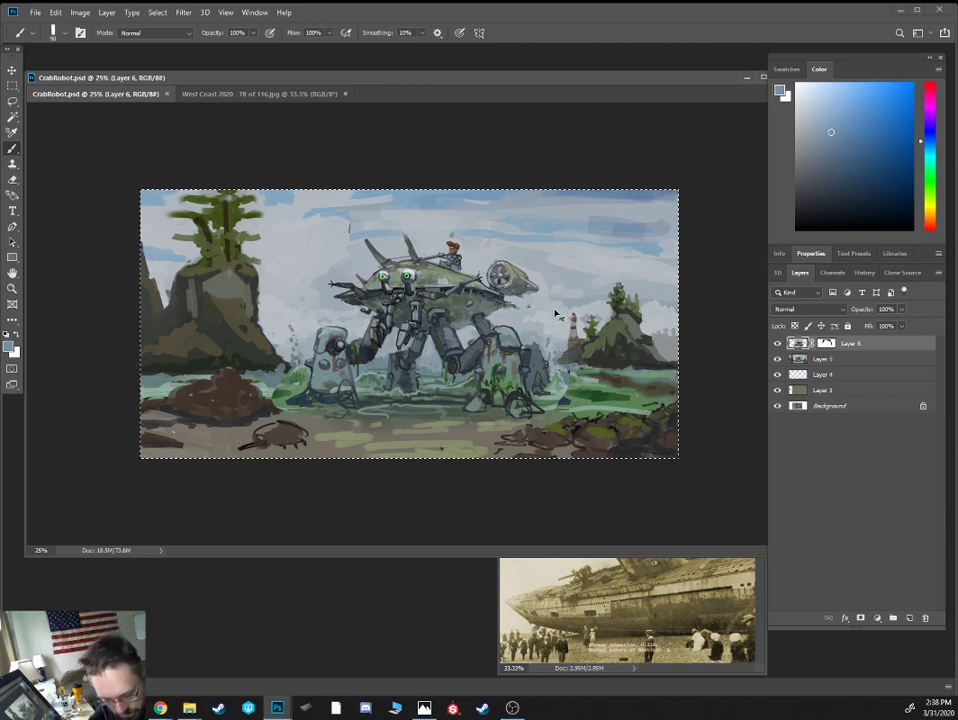
{"action": "key", "text": "ctrl+shift+c"}
{"action": "key", "text": "ctrl+v"}
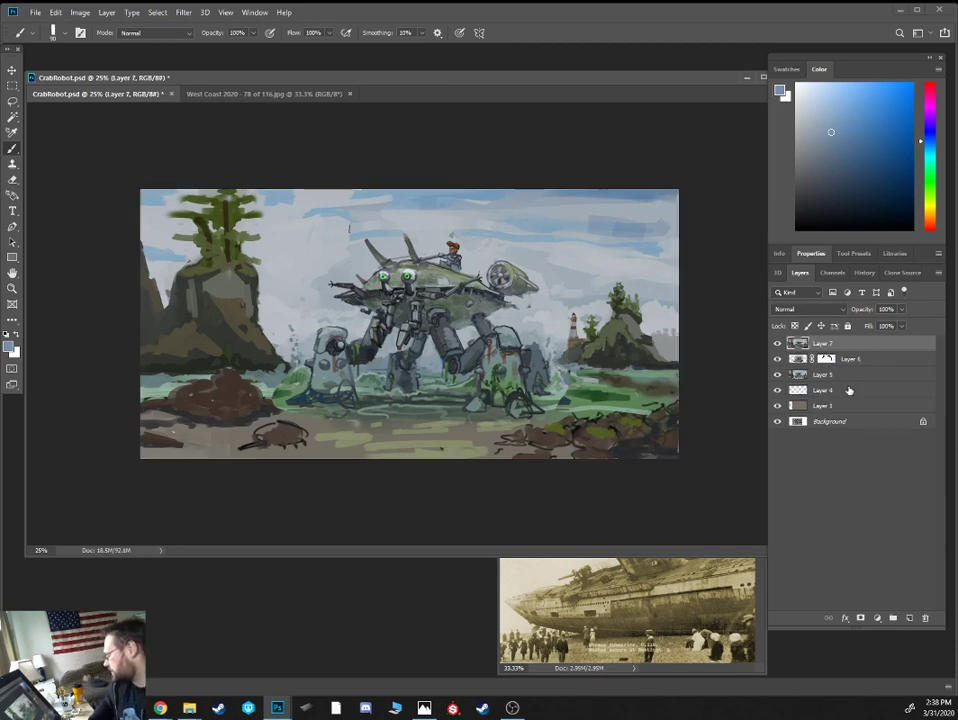
Hide Layers 6, 5, 4 and 1, and create a layer group named "development" directly above them
{"action": "left_click", "coordinate": [833, 358]}
{"action": "left_click_drag", "start_coordinate": [777, 358], "coordinate": [778, 408]}
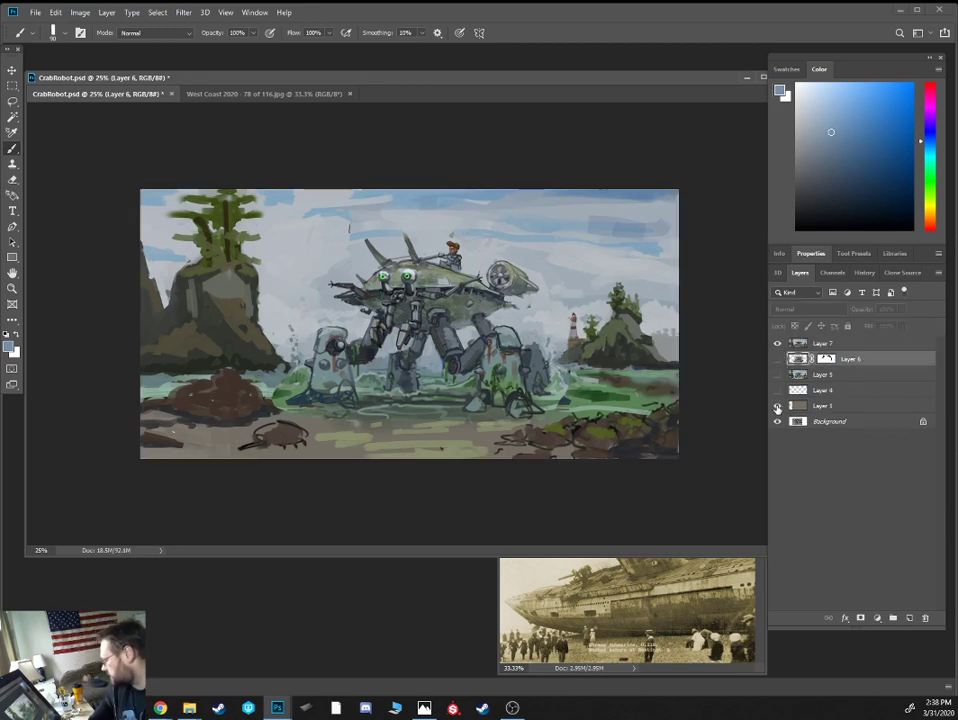
{"action": "left_click", "coordinate": [834, 346]}
{"action": "left_click", "coordinate": [856, 361]}
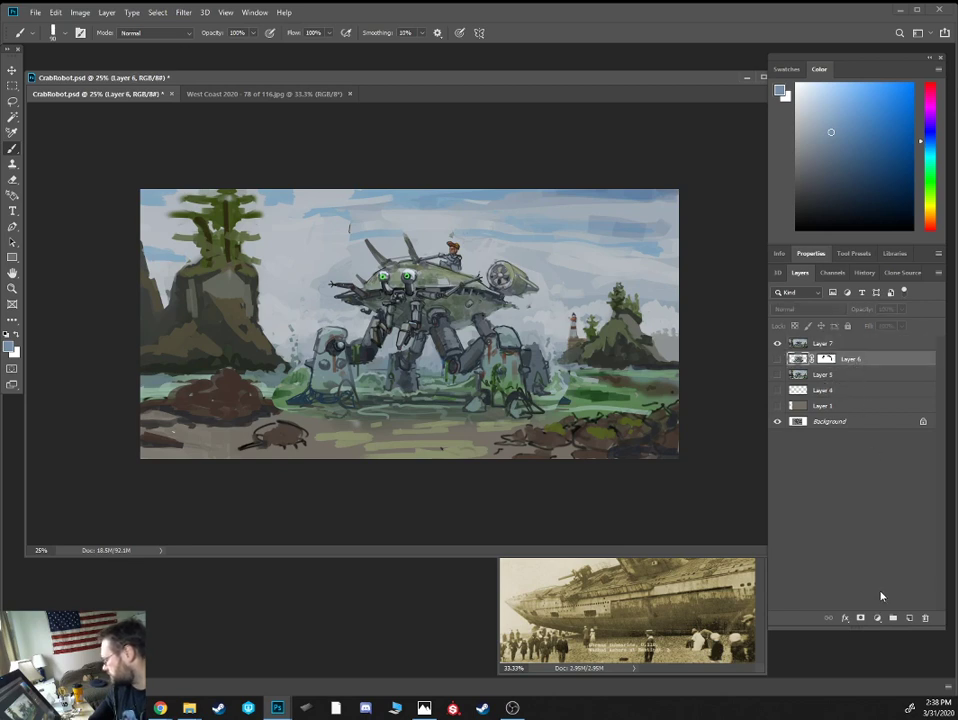
{"action": "left_click", "coordinate": [892, 618]}
{"action": "double_click", "coordinate": [824, 359]}
{"action": "type", "text": "development"}
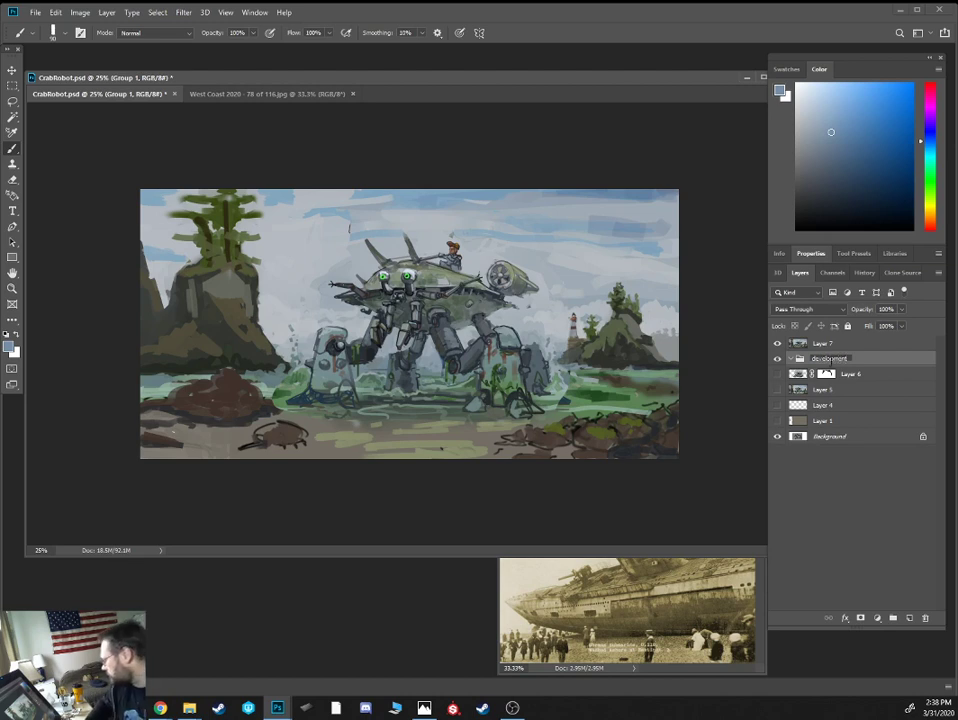
Move Layers 6, 5, 4 and 1 into the development group and collapse it
{"action": "left_click", "coordinate": [851, 376]}
{"action": "left_click", "coordinate": [834, 421], "text": "shift"}
{"action": "left_click_drag", "start_coordinate": [799, 376], "coordinate": [803, 359]}
{"action": "left_click", "coordinate": [791, 359]}
Brighten Layer 7 with a Levels adjustment, setting the white input level to 205
{"action": "left_click", "coordinate": [814, 344]}
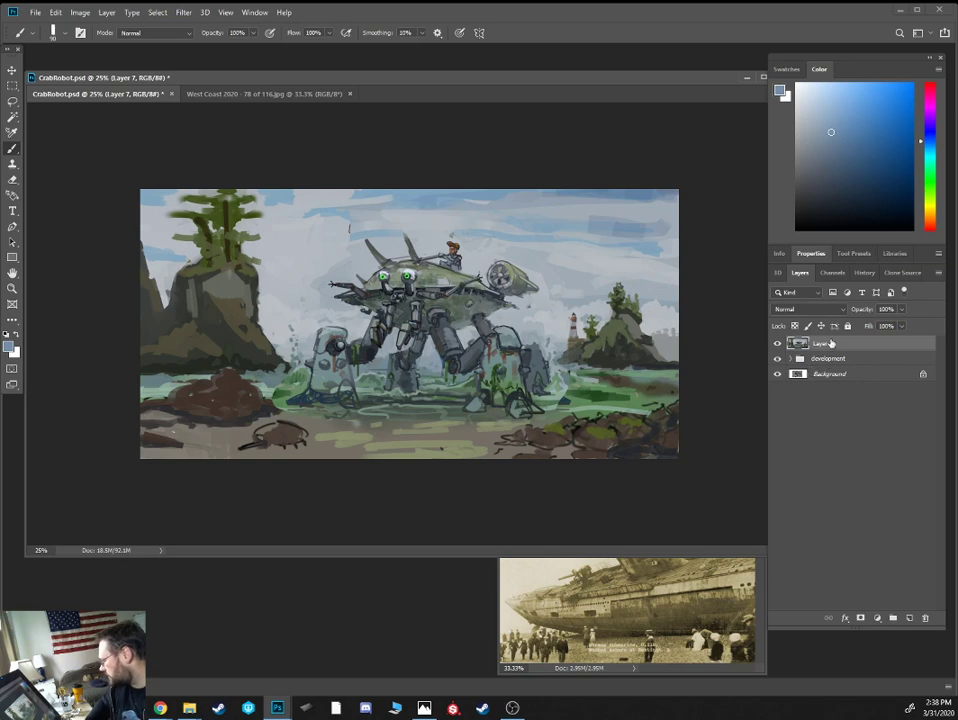
{"action": "key", "text": "ctrl+l"}
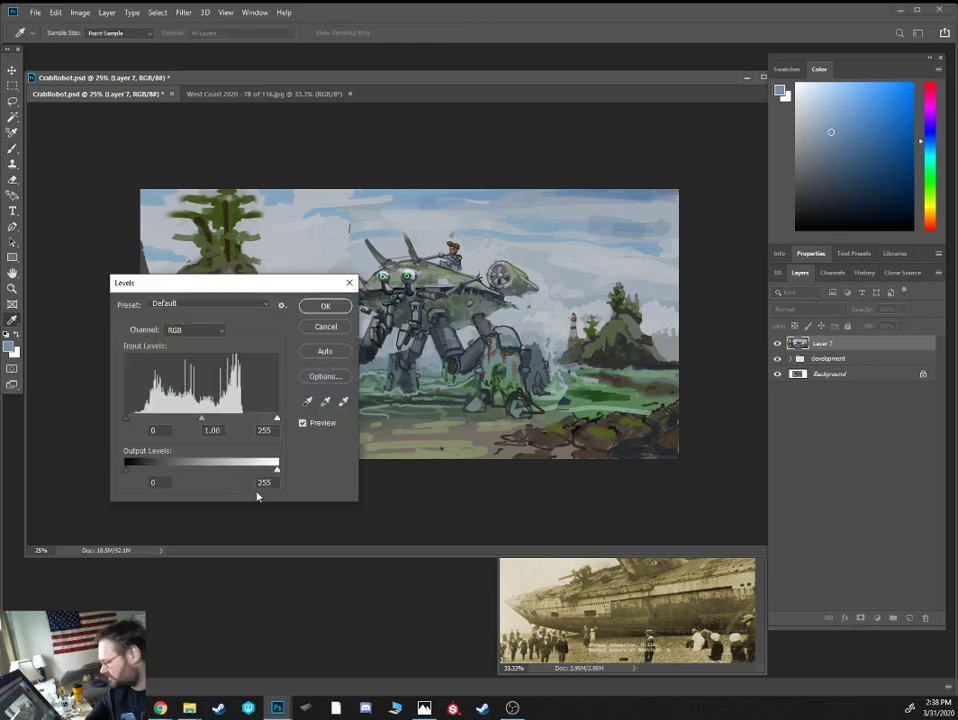
{"action": "left_click", "coordinate": [276, 420]}
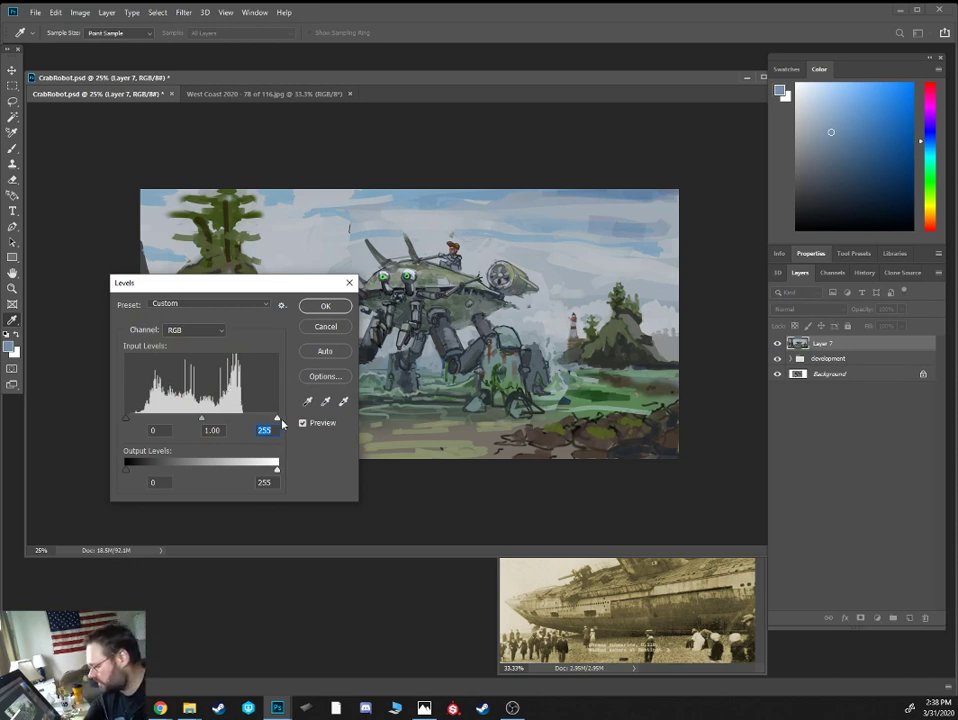
{"action": "left_click_drag", "start_coordinate": [276, 421], "coordinate": [249, 420]}
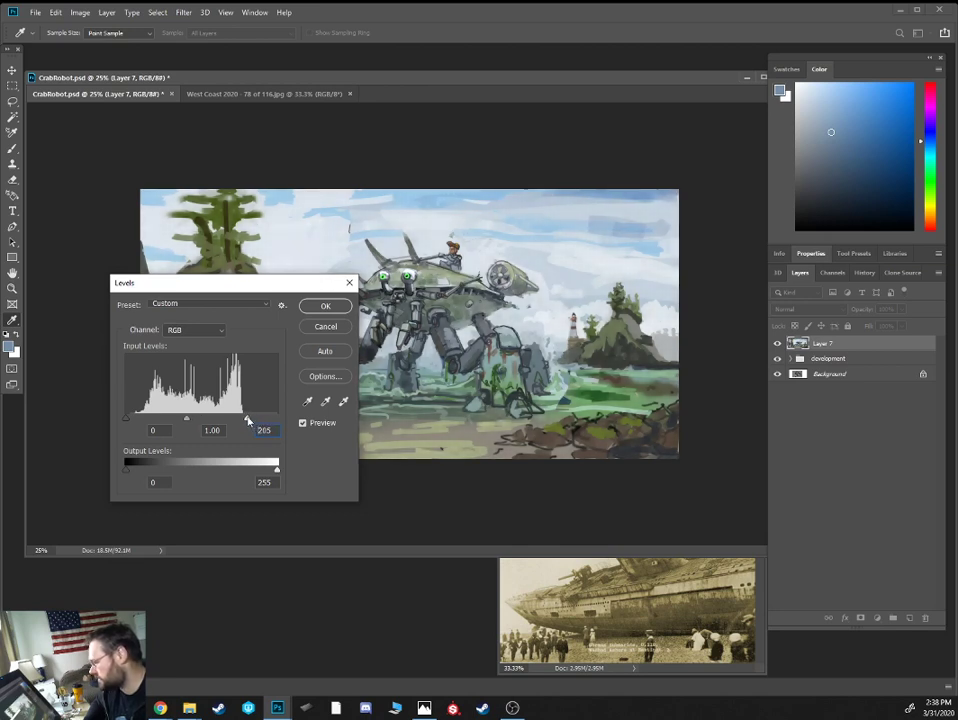
{"action": "left_click", "coordinate": [325, 306]}
Repaint the inner toe of the walker's front right-hand foot in pale teal and outline it in dark blue-grey with the Brush
{"action": "key", "text": "b"}
{"action": "key", "text": "ctrl+plus"}
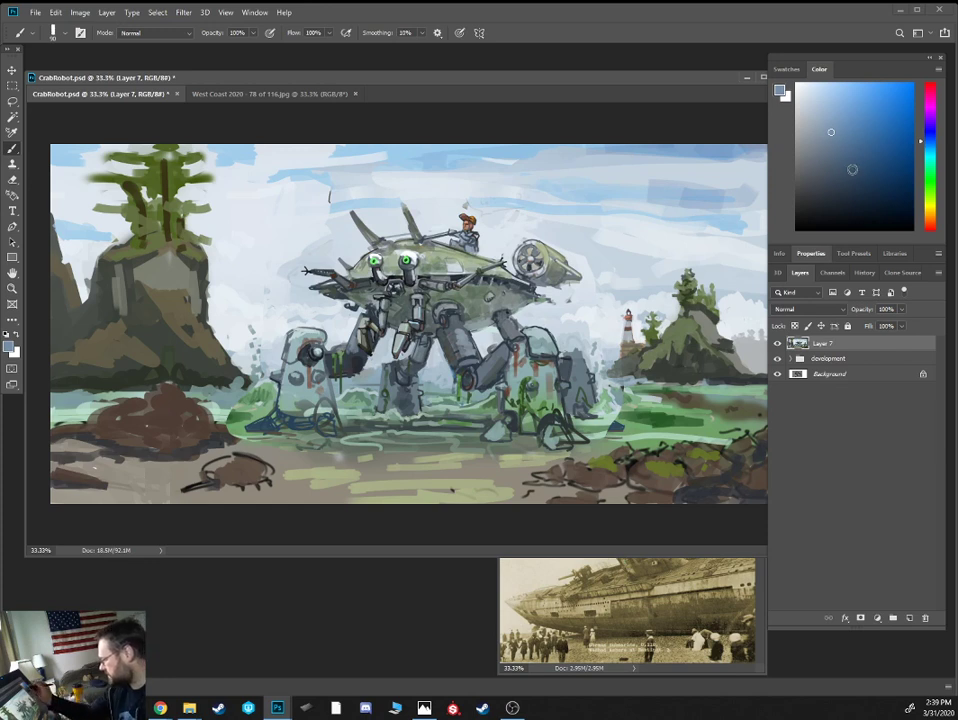
{"action": "left_click", "coordinate": [502, 428], "text": "alt"}
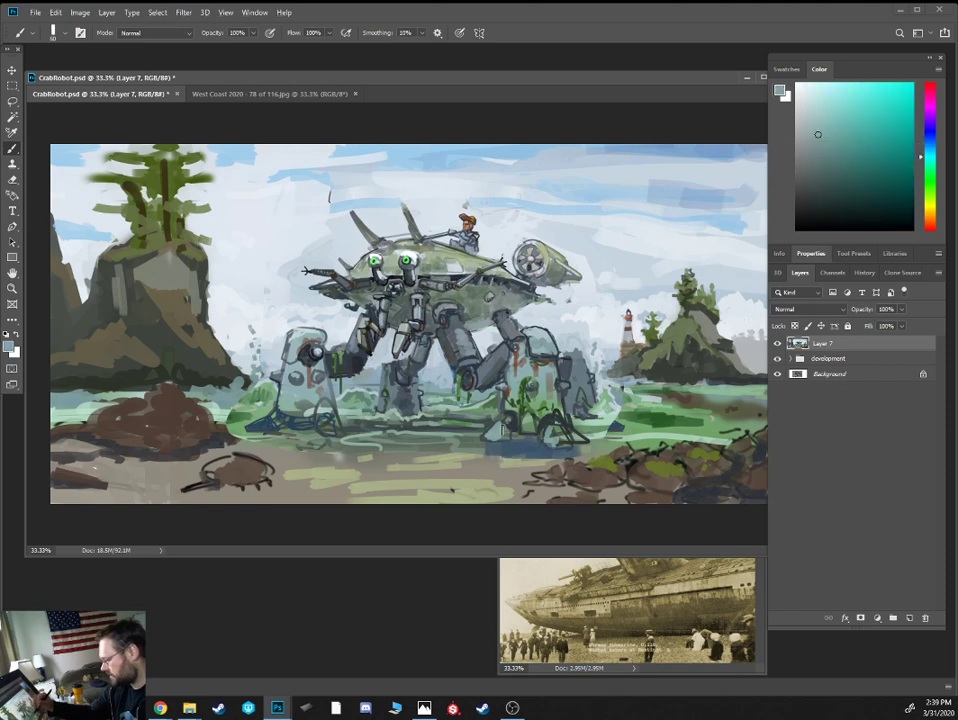
{"action": "left_click", "coordinate": [505, 425], "text": "alt"}
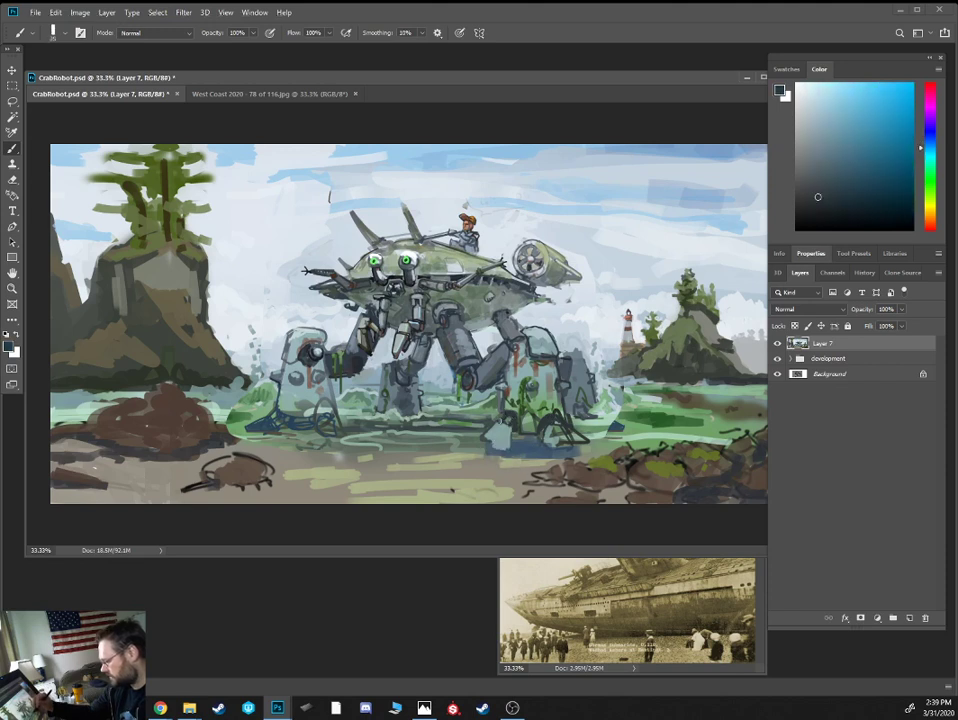
{"action": "mouse_move", "coordinate": [501, 417]}
{"action": "left_mouse_down"}
{"action": "mouse_move", "coordinate": [488, 442]}
{"action": "mouse_move", "coordinate": [512, 433]}
{"action": "left_mouse_up"}
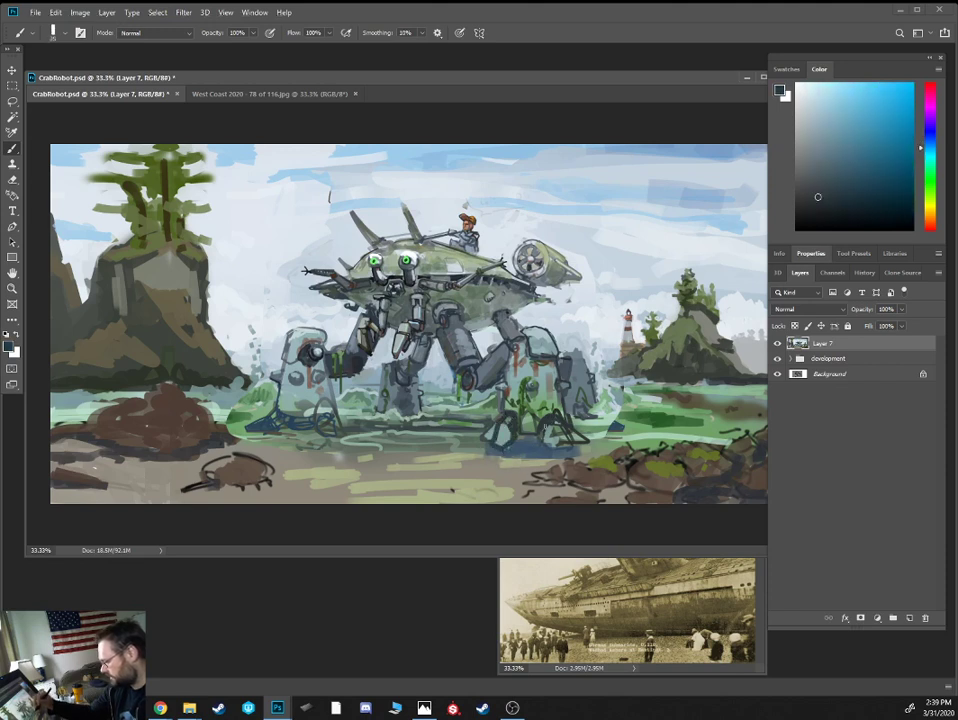
Repaint the outer toe of the same foot as a solid pale blue-grey shape, replacing its loose sketch lines
{"action": "left_click", "coordinate": [412, 351], "text": "alt"}
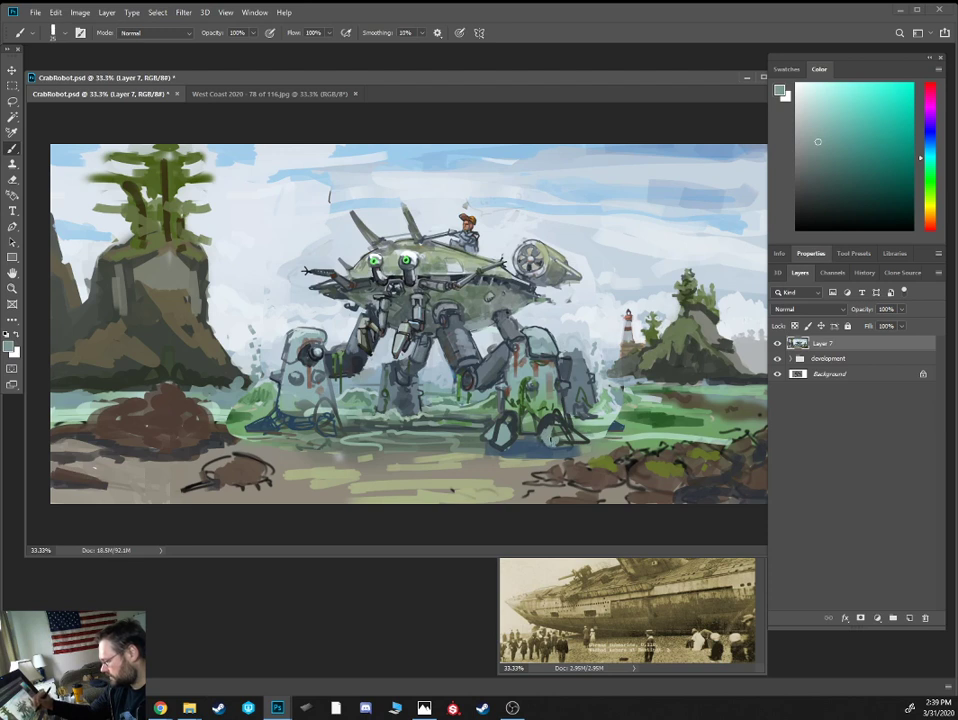
{"action": "left_click", "coordinate": [412, 327], "text": "alt"}
{"action": "left_click", "coordinate": [404, 359], "text": "alt"}
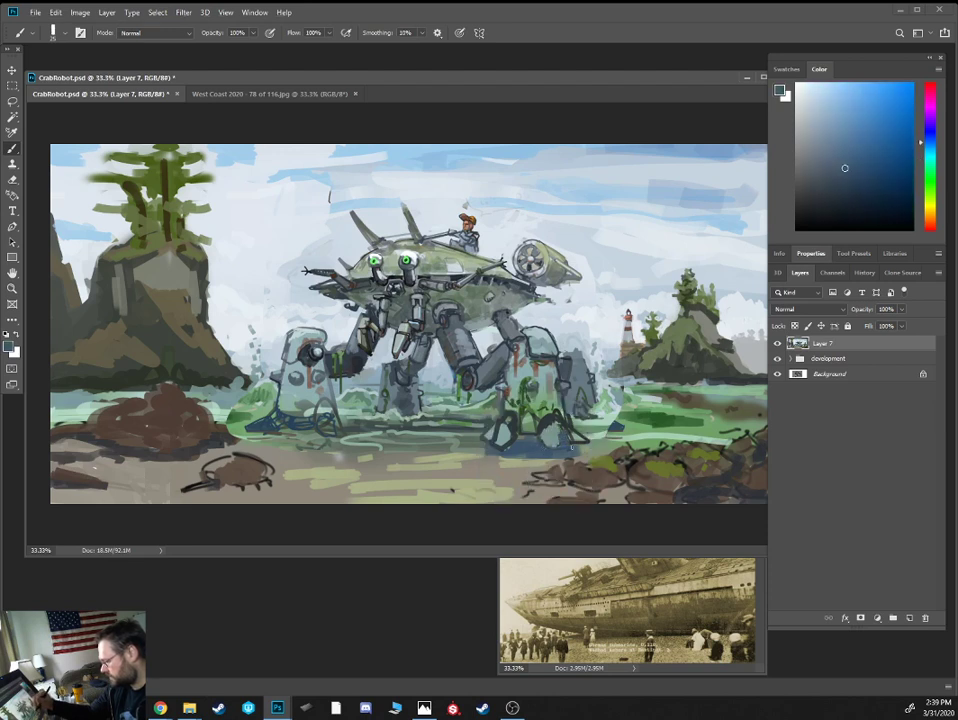
{"action": "left_click", "coordinate": [568, 428], "text": "alt"}
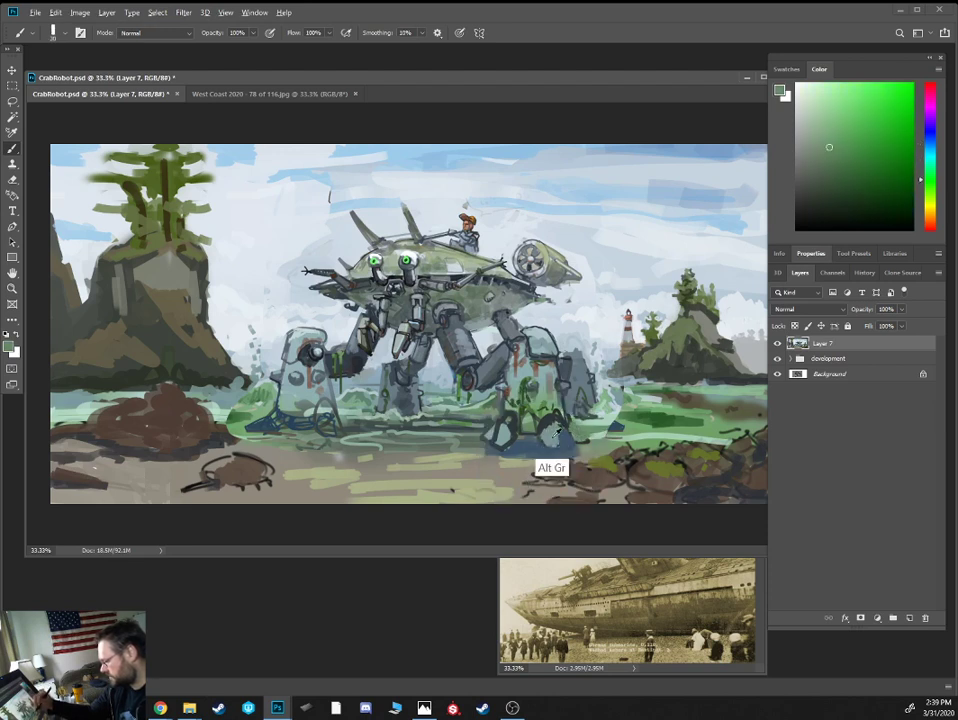
{"action": "left_click", "coordinate": [505, 443], "text": "alt"}
{"action": "left_click", "coordinate": [505, 443], "text": "alt"}
{"action": "left_click", "coordinate": [360, 350], "text": "alt"}
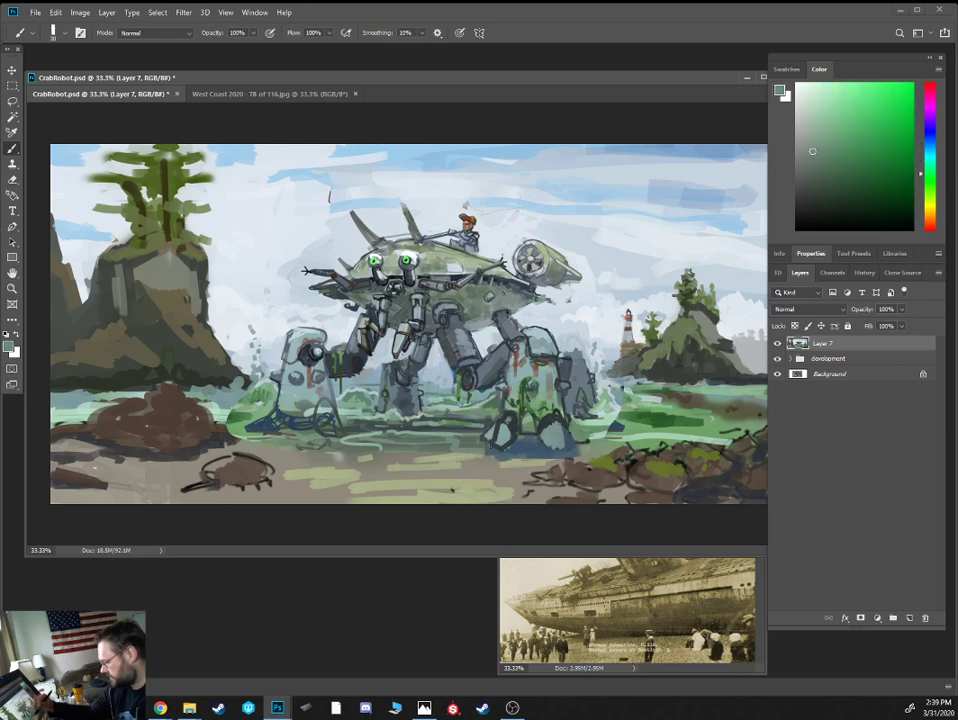
Trim the outer edge of the inner toe with sampled grey-green water colours to narrow its silhouette
{"action": "left_click", "coordinate": [488, 453], "text": "alt"}
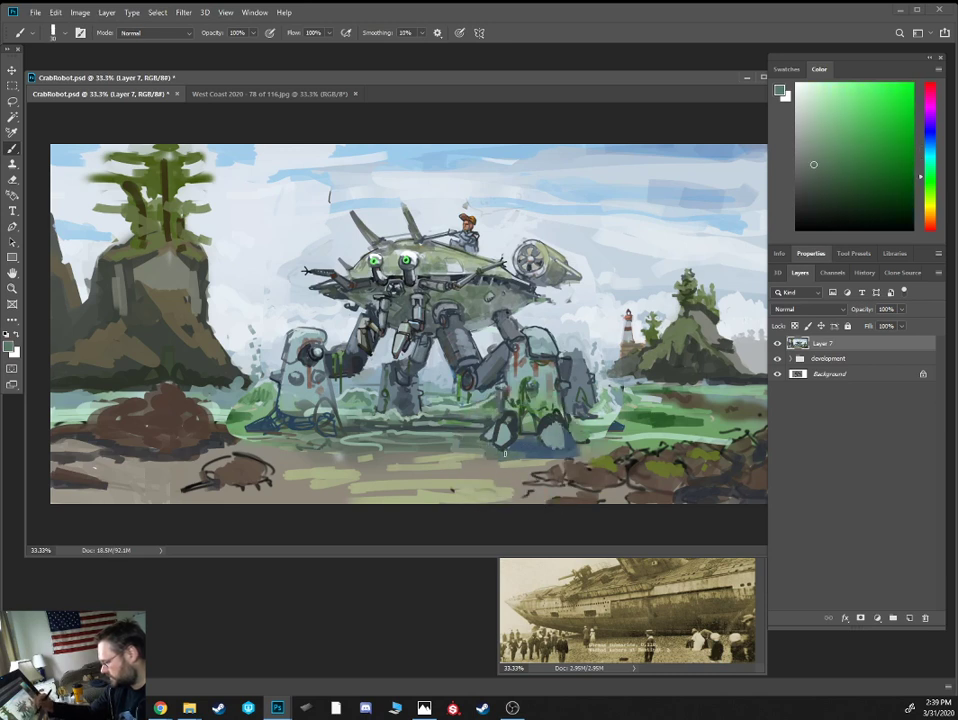
{"action": "left_click", "coordinate": [483, 459], "text": "alt"}
{"action": "left_click", "coordinate": [514, 455], "text": "alt"}
{"action": "left_click", "coordinate": [520, 445], "text": "alt"}
{"action": "left_click_drag", "start_coordinate": [510, 441], "coordinate": [526, 450]}
{"action": "left_click", "coordinate": [487, 446], "text": "alt"}
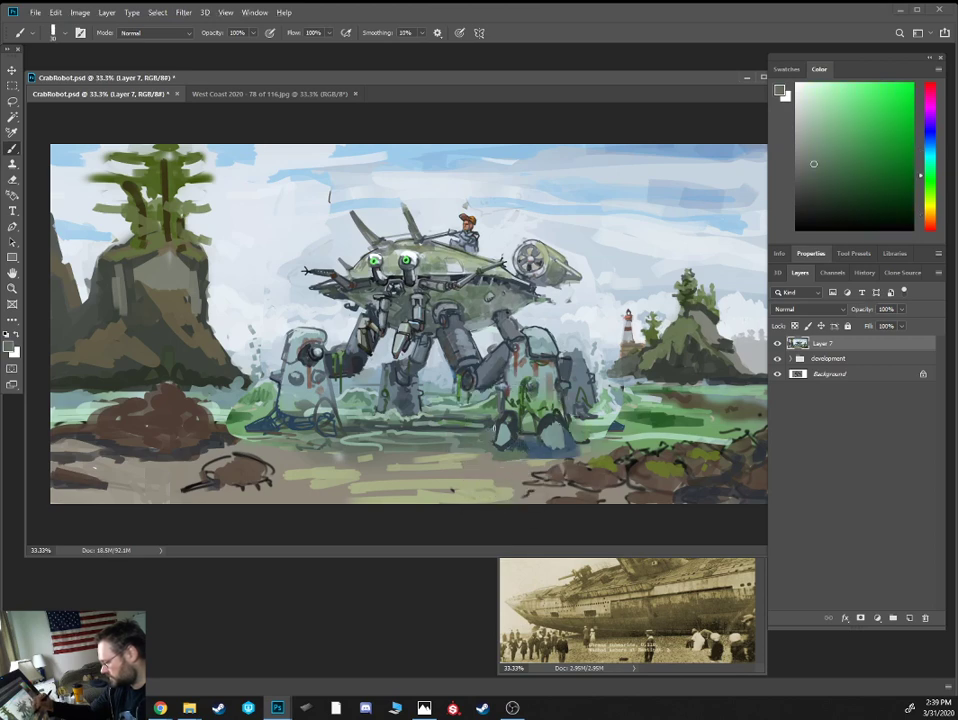
Shade the edges of both toes with sampled dark grey and slate tones, using a smaller brush
{"action": "left_click", "coordinate": [388, 331], "text": "alt"}
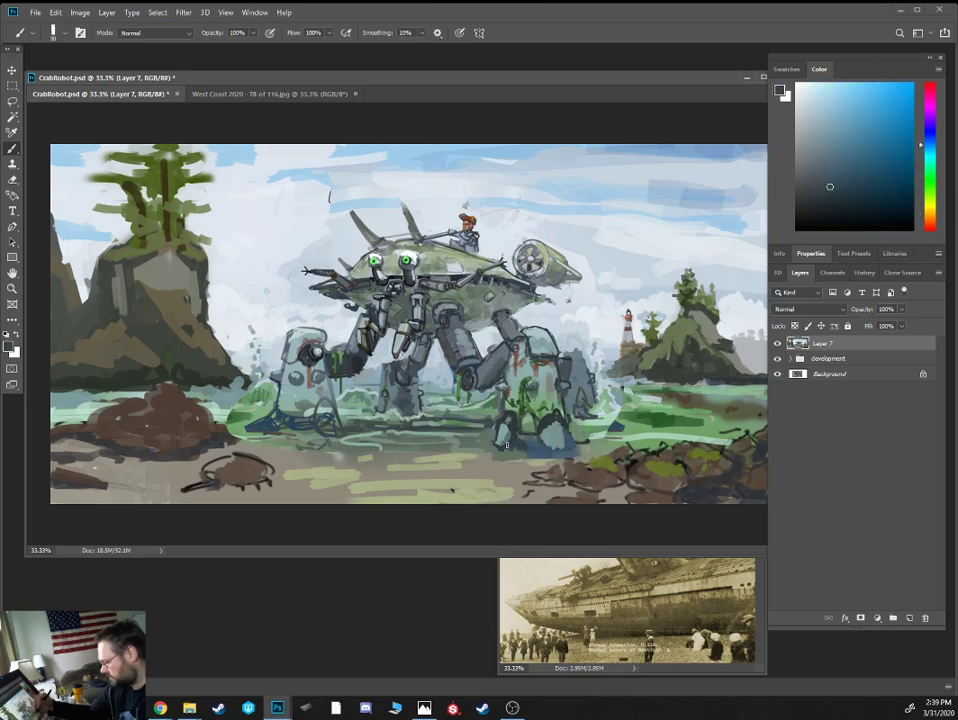
{"action": "mouse_move", "coordinate": [507, 445]}
{"action": "left_mouse_down"}
{"action": "mouse_move", "coordinate": [503, 429]}
{"action": "mouse_move", "coordinate": [551, 446]}
{"action": "left_mouse_up"}
{"action": "key", "text": "bracketleft"}
{"action": "left_click", "coordinate": [544, 437], "text": "alt"}
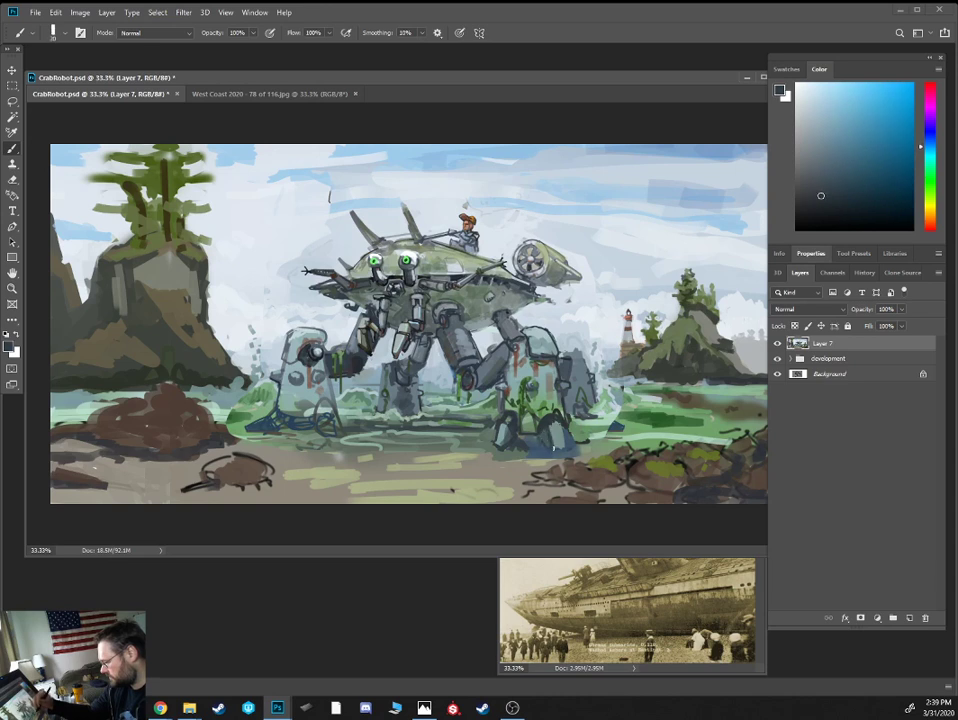
{"action": "left_click", "coordinate": [440, 337], "text": "alt"}
{"action": "left_click", "coordinate": [388, 334], "text": "alt"}
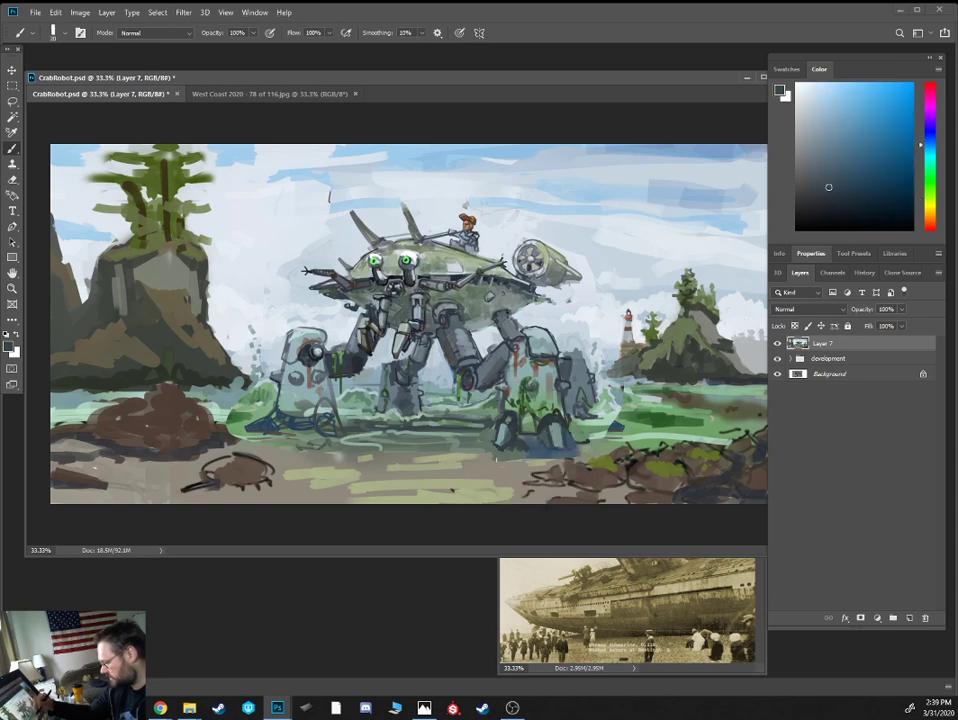
Paint dark contact shadows beneath the front right-hand foot, and cover the blue patch between the toes with grey-green
{"action": "left_click", "coordinate": [583, 467], "text": "alt"}
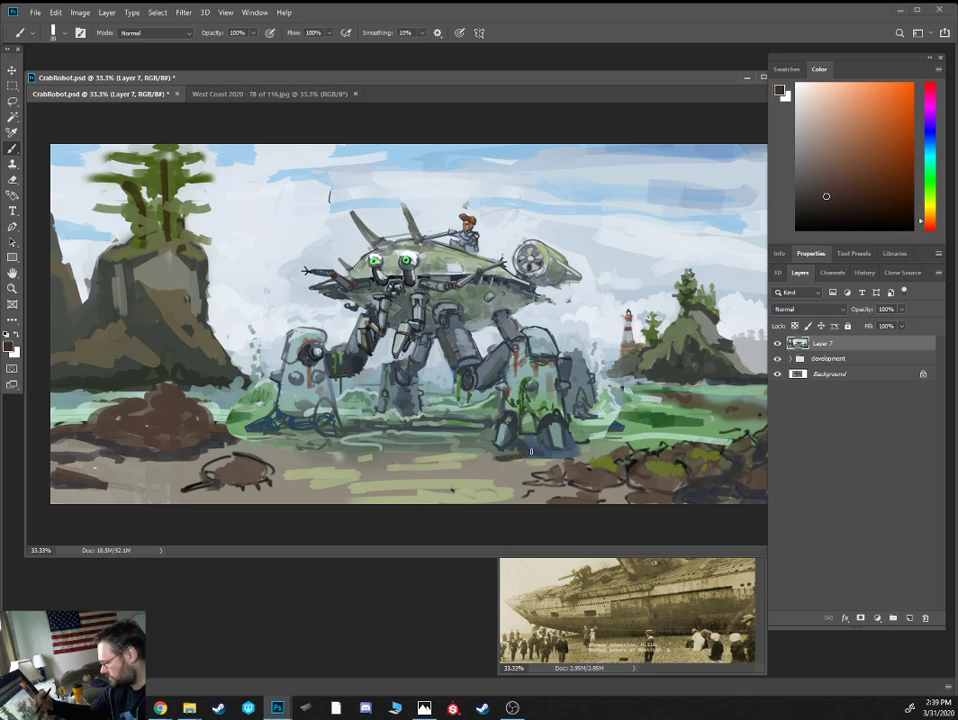
{"action": "left_click", "coordinate": [387, 338], "text": "alt"}
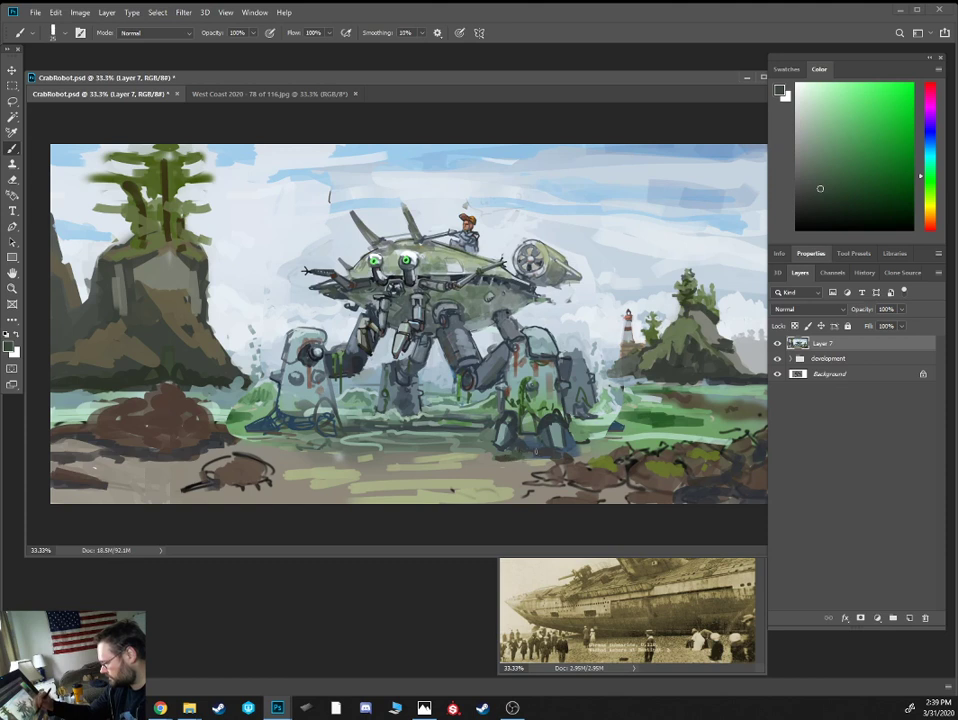
{"action": "left_click", "coordinate": [511, 450], "text": "alt"}
{"action": "key", "text": "bracketright"}
{"action": "left_click_drag", "start_coordinate": [508, 449], "coordinate": [517, 445]}
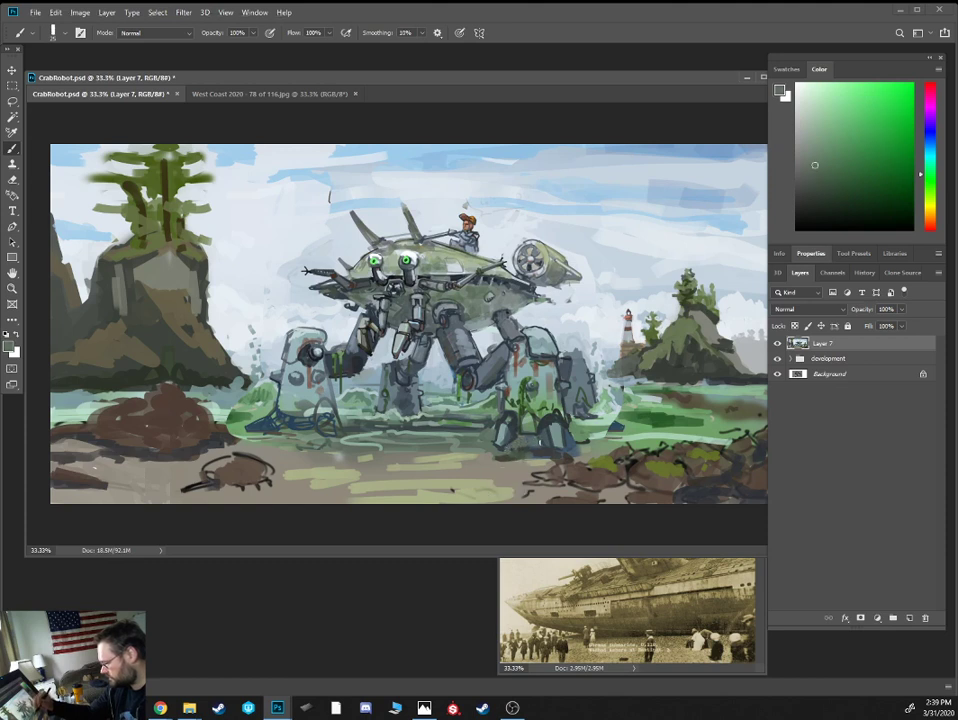
Paint over the leftover blue patch beside the outer toe and the blue triangle in the water with sampled greens
{"action": "left_click", "coordinate": [580, 430], "text": "alt"}
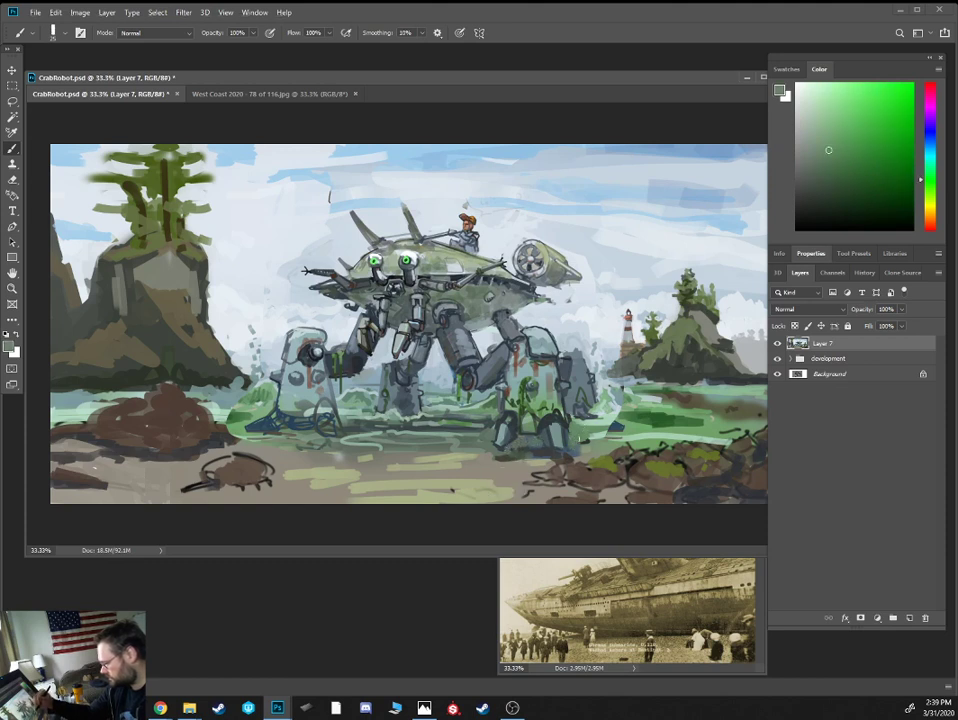
{"action": "left_click", "coordinate": [613, 430], "text": "alt"}
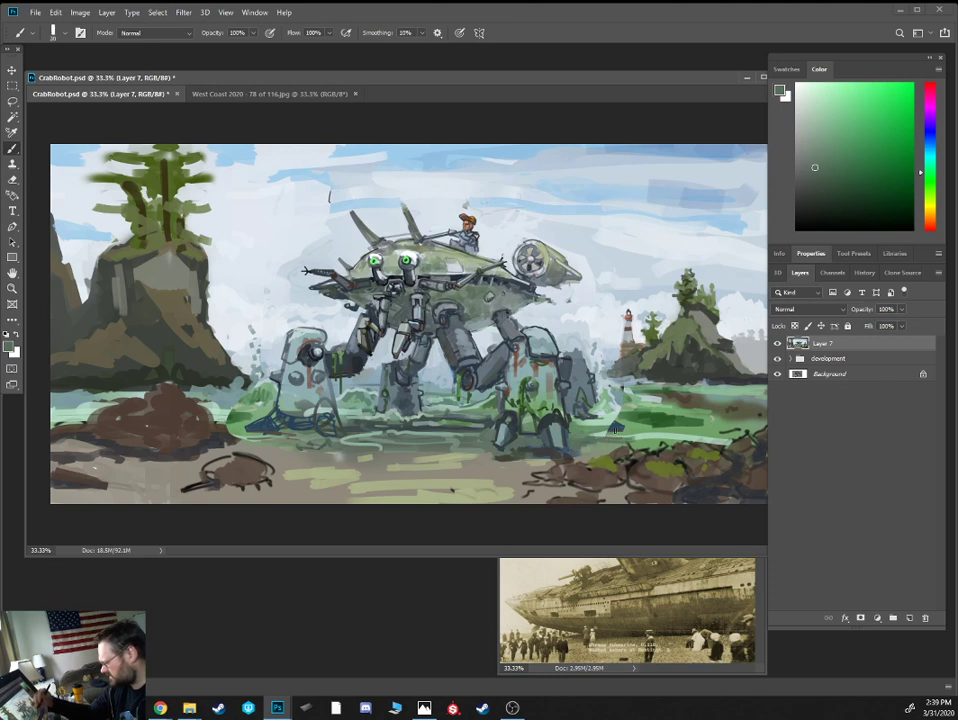
{"action": "left_click", "coordinate": [610, 428], "text": "alt"}
{"action": "left_click", "coordinate": [610, 428], "text": "alt"}
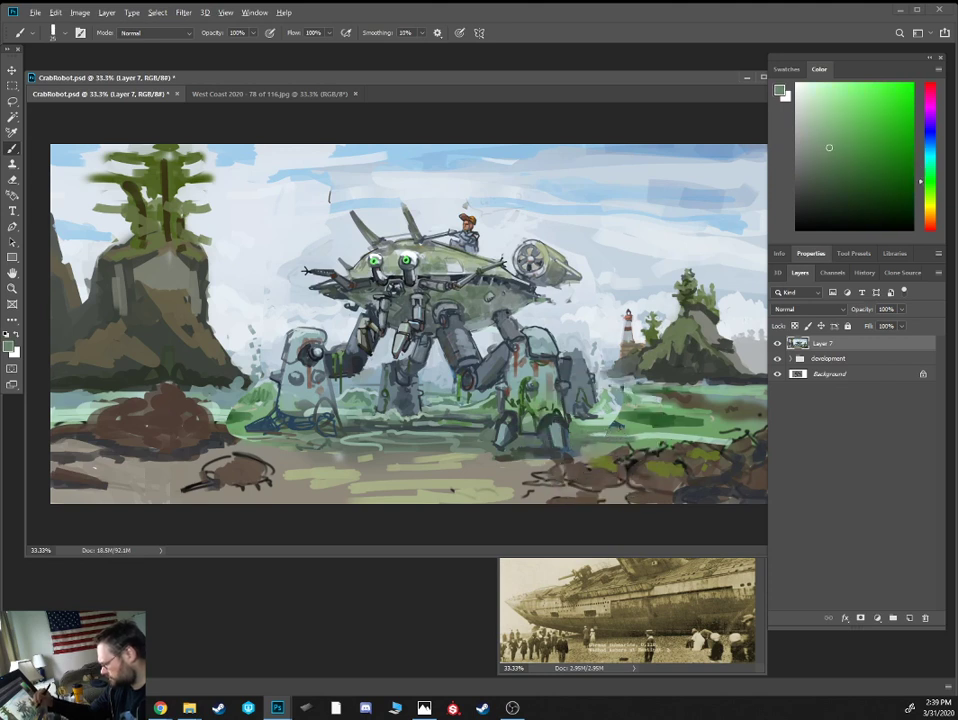
{"action": "left_click", "coordinate": [614, 422], "text": "alt"}
Repaint the rear leg behind the front right-hand foot in slate blue-grey with a slightly larger brush
{"action": "left_click", "coordinate": [584, 352], "text": "alt"}
{"action": "key", "text": "]"}
{"action": "mouse_move", "coordinate": [566, 348]}
{"action": "left_mouse_down"}
{"action": "mouse_move", "coordinate": [579, 360]}
{"action": "mouse_move", "coordinate": [573, 374]}
{"action": "left_mouse_up"}
{"action": "left_click", "coordinate": [565, 374], "text": "alt"}
{"action": "left_click", "coordinate": [558, 384], "text": "alt"}
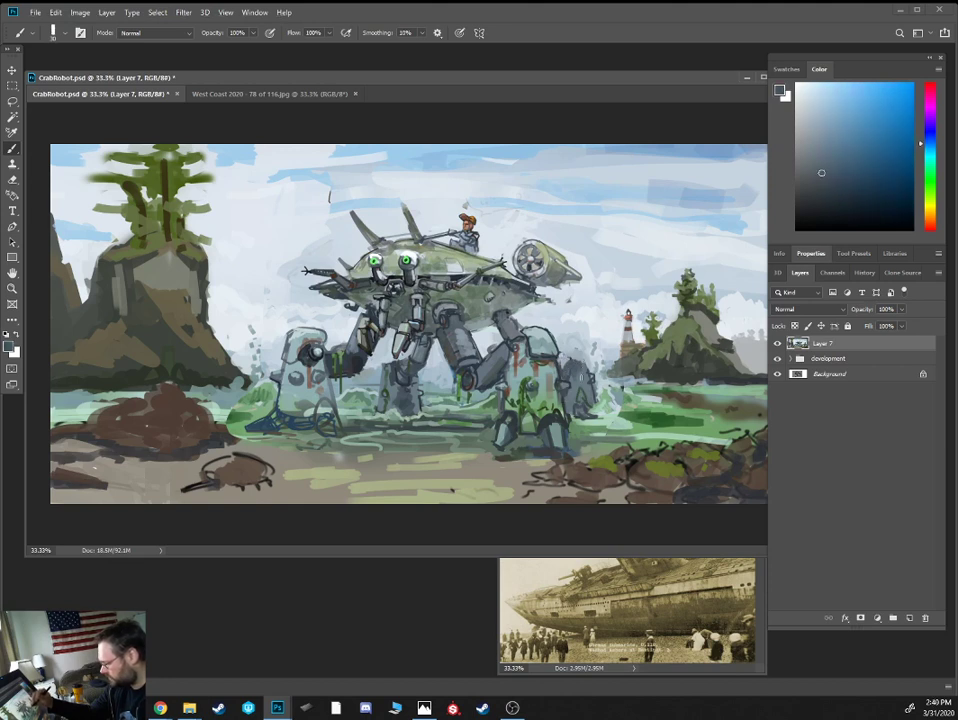
Clean up the sky, mist and splashes beside the rear leg with sampled pale and grey-blue colours
{"action": "left_click", "coordinate": [430, 272], "text": "alt"}
{"action": "left_click", "coordinate": [612, 347], "text": "alt"}
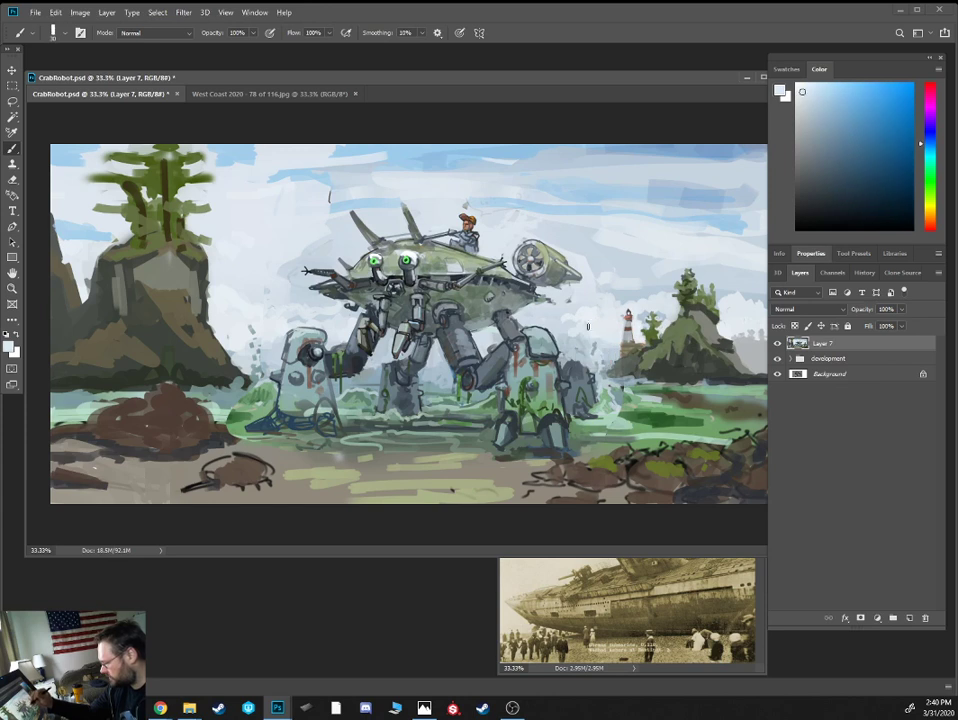
{"action": "mouse_move", "coordinate": [602, 357]}
{"action": "left_mouse_down"}
{"action": "mouse_move", "coordinate": [593, 374]}
{"action": "mouse_move", "coordinate": [604, 374]}
{"action": "mouse_move", "coordinate": [601, 382]}
{"action": "mouse_move", "coordinate": [643, 383]}
{"action": "left_mouse_up"}
{"action": "left_click", "coordinate": [592, 379], "text": "alt"}
{"action": "left_click", "coordinate": [614, 360], "text": "alt"}
{"action": "left_click", "coordinate": [613, 371], "text": "alt"}
{"action": "left_click", "coordinate": [459, 280], "text": "alt"}
{"action": "left_click", "coordinate": [612, 374], "text": "alt"}
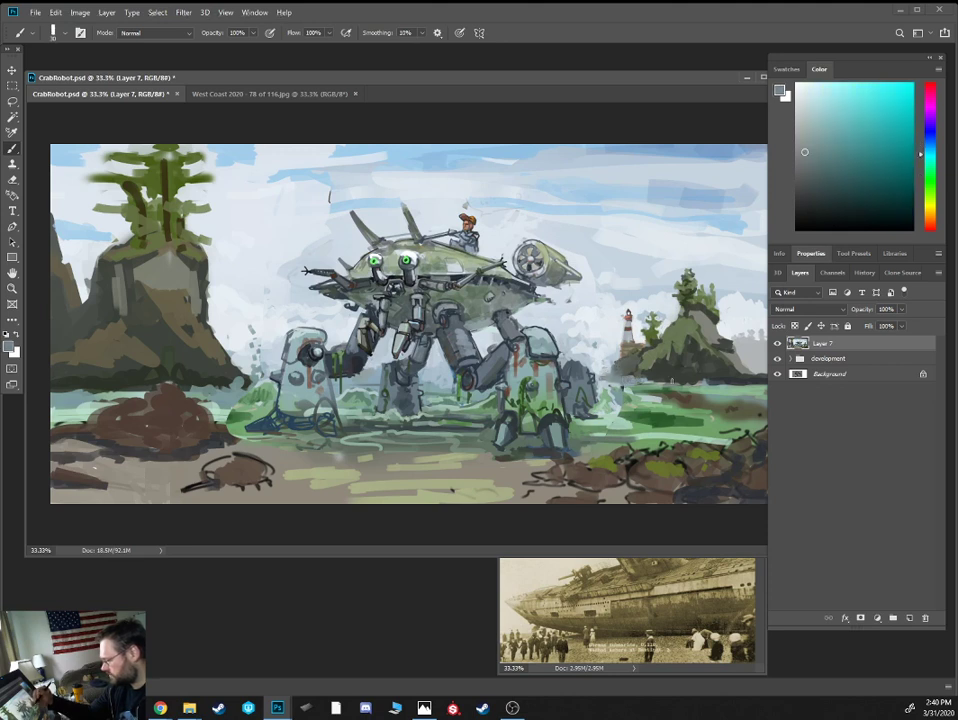
Refine the shoreline water and brown shoal below the lighthouse island with sampled green and dark olive strokes
{"action": "left_click", "coordinate": [637, 387], "text": "alt"}
{"action": "left_click", "coordinate": [528, 296], "text": "alt"}
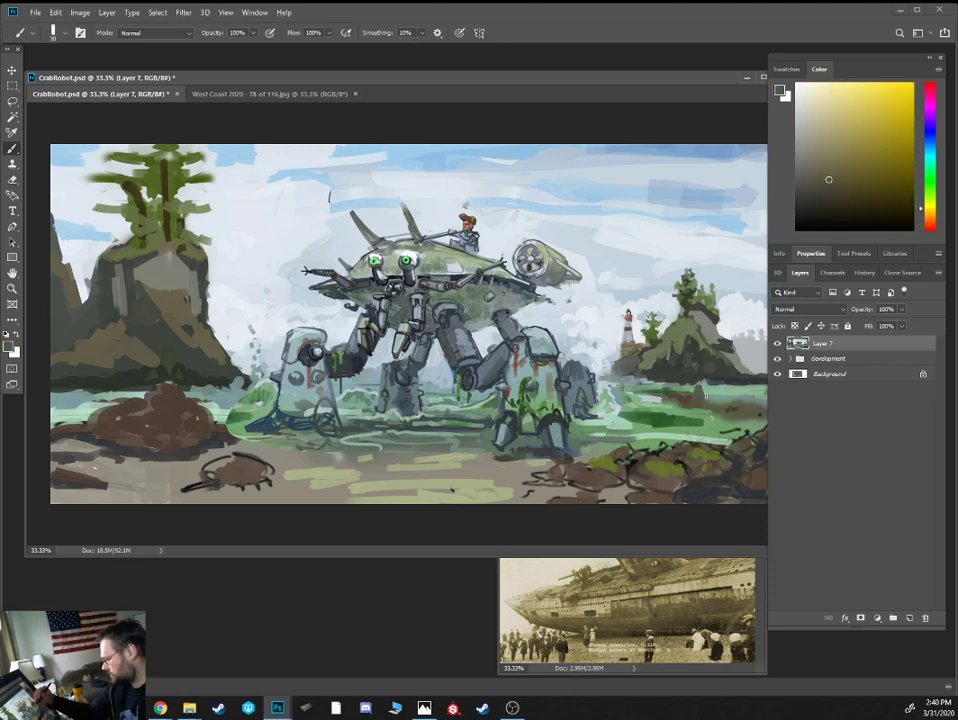
{"action": "left_click", "coordinate": [670, 378], "text": "alt"}
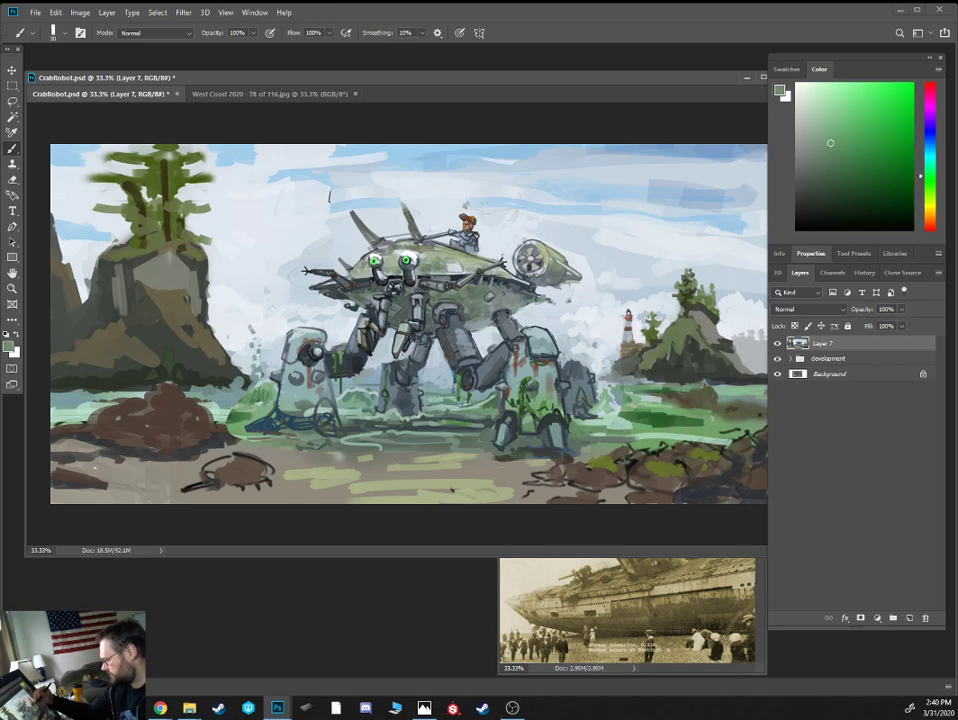
{"action": "left_click", "coordinate": [712, 396], "text": "alt"}
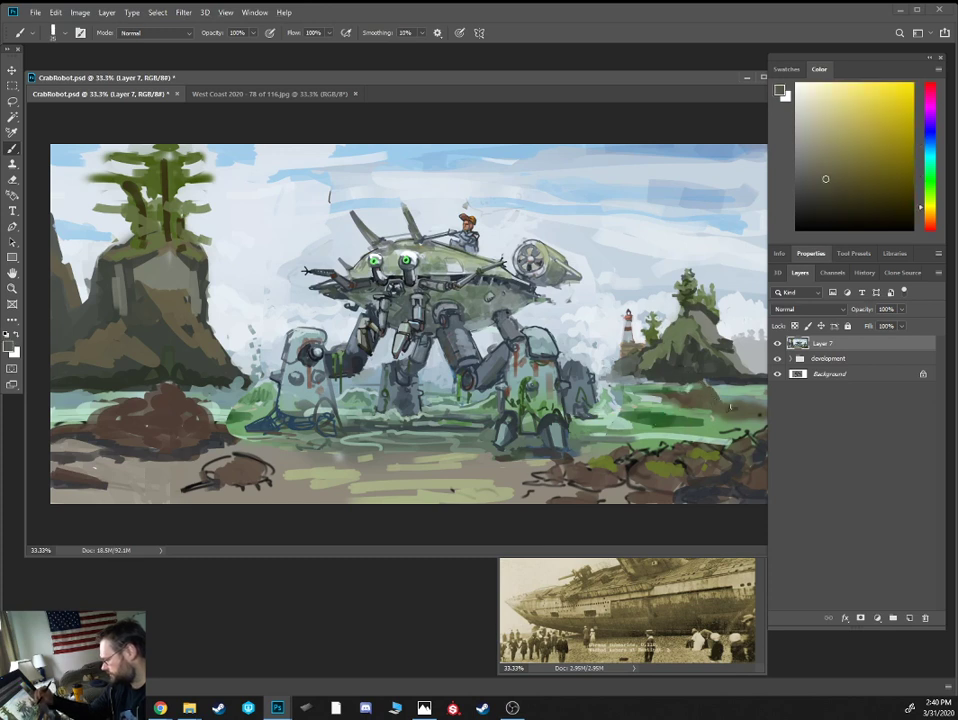
{"action": "left_click", "coordinate": [511, 314], "text": "alt"}
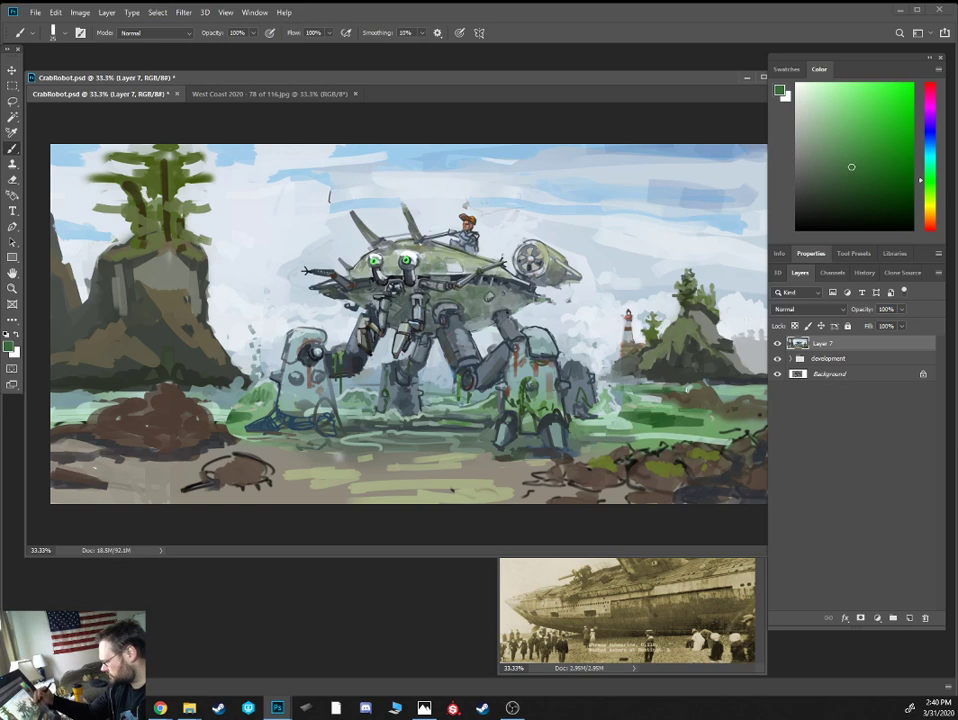
Glaze pale and grey-blue sky reflections onto the green water below the lighthouse island at 40% brush opacity
{"action": "left_click", "coordinate": [669, 252], "text": "alt"}
{"action": "key", "text": "4"}
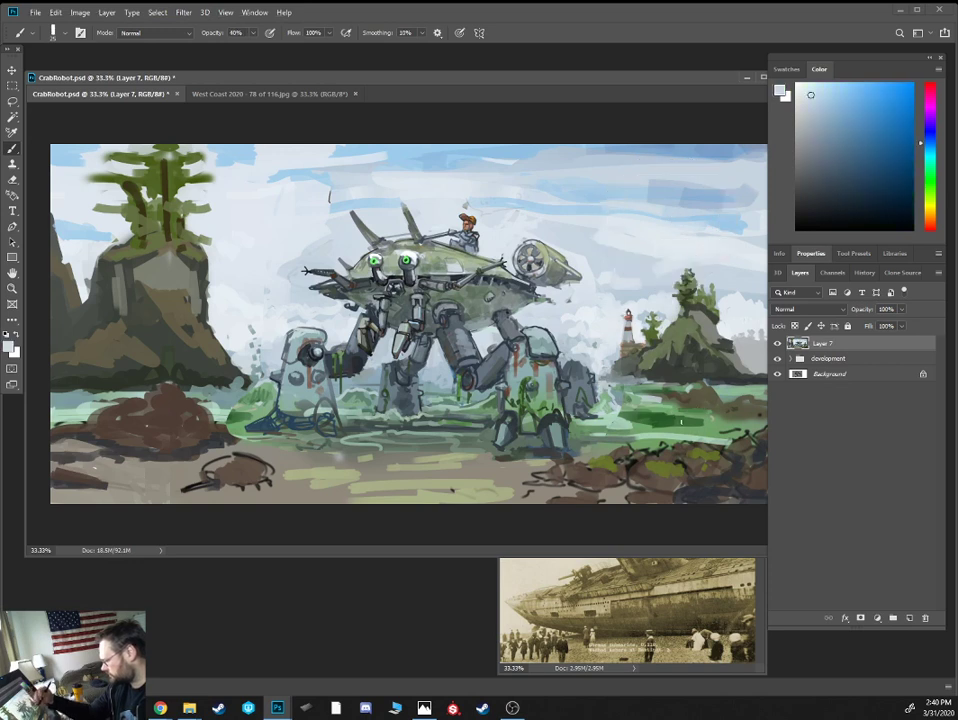
{"action": "left_click", "coordinate": [715, 185], "text": "alt"}
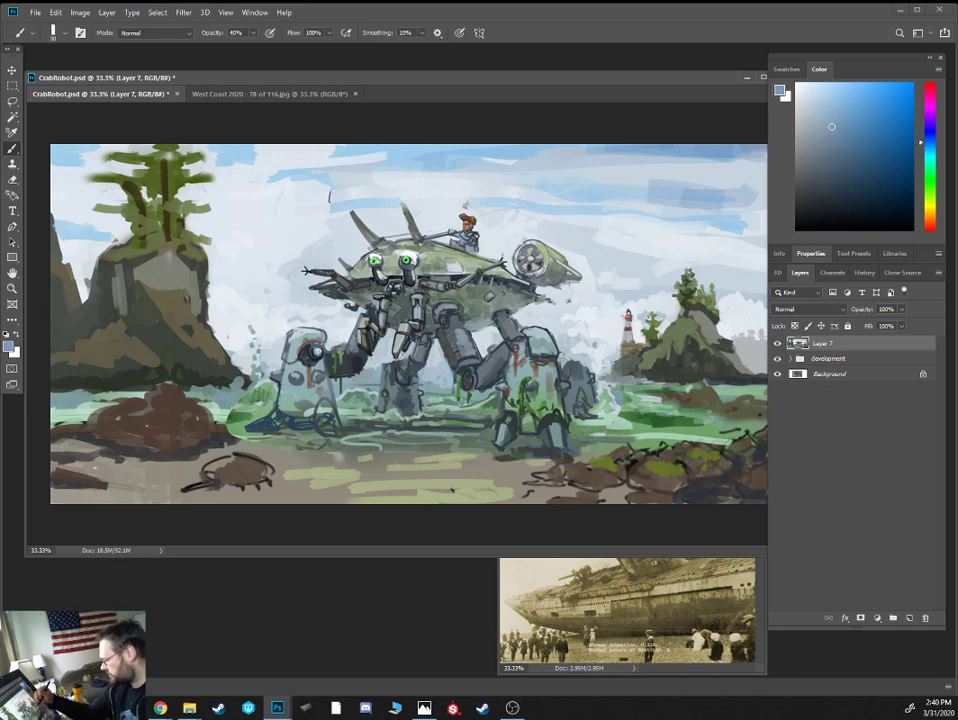
{"action": "left_click", "coordinate": [833, 141]}
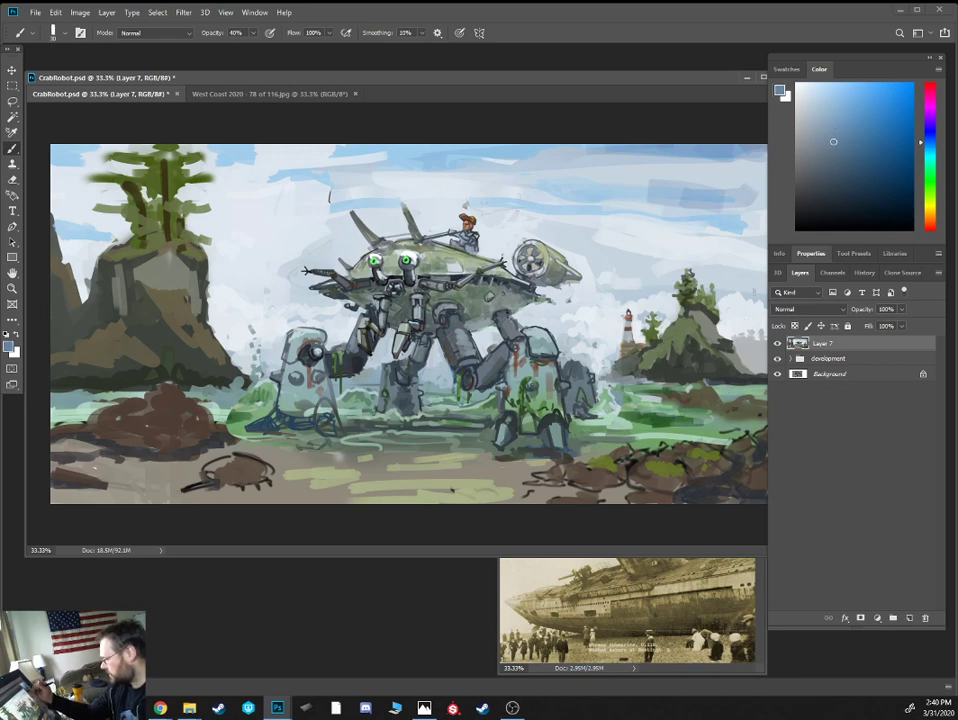
{"action": "left_click_drag", "start_coordinate": [497, 304], "coordinate": [470, 302]}
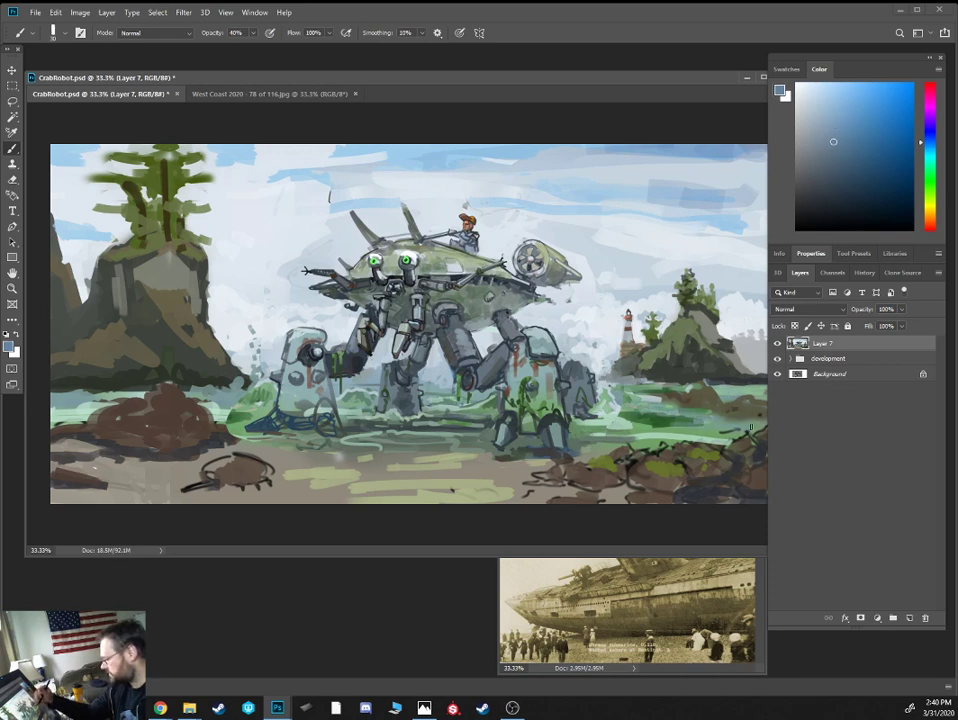
{"action": "left_click", "coordinate": [812, 138]}
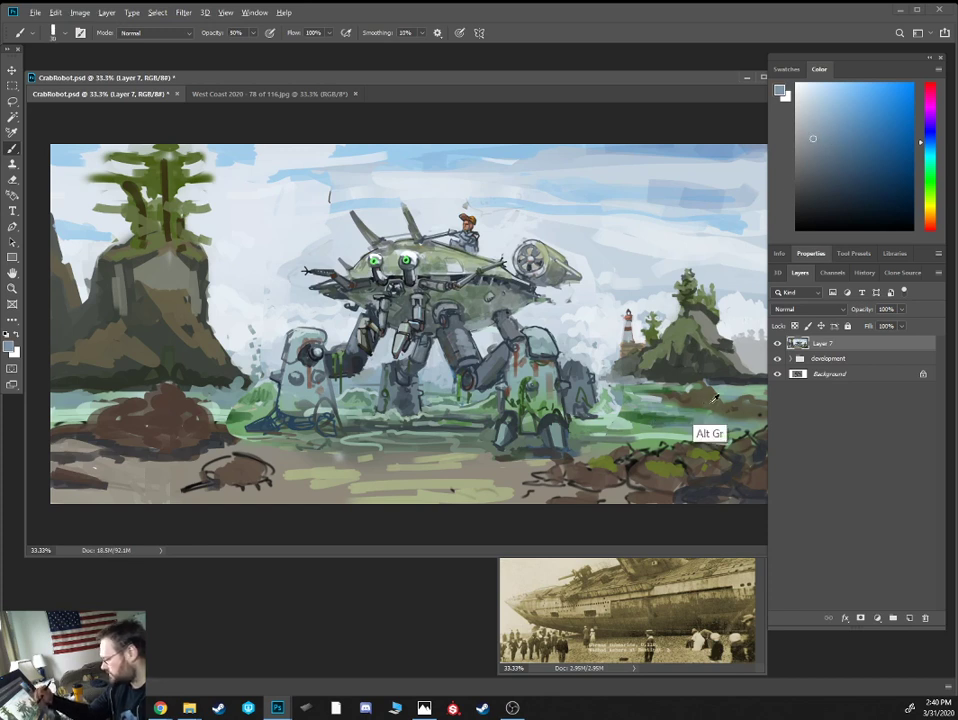
Blend sampled grey-green water over the edges of the brown shoal at 50% brush opacity
{"action": "left_click", "coordinate": [710, 405], "text": "alt"}
{"action": "left_click", "coordinate": [719, 391], "text": "alt"}
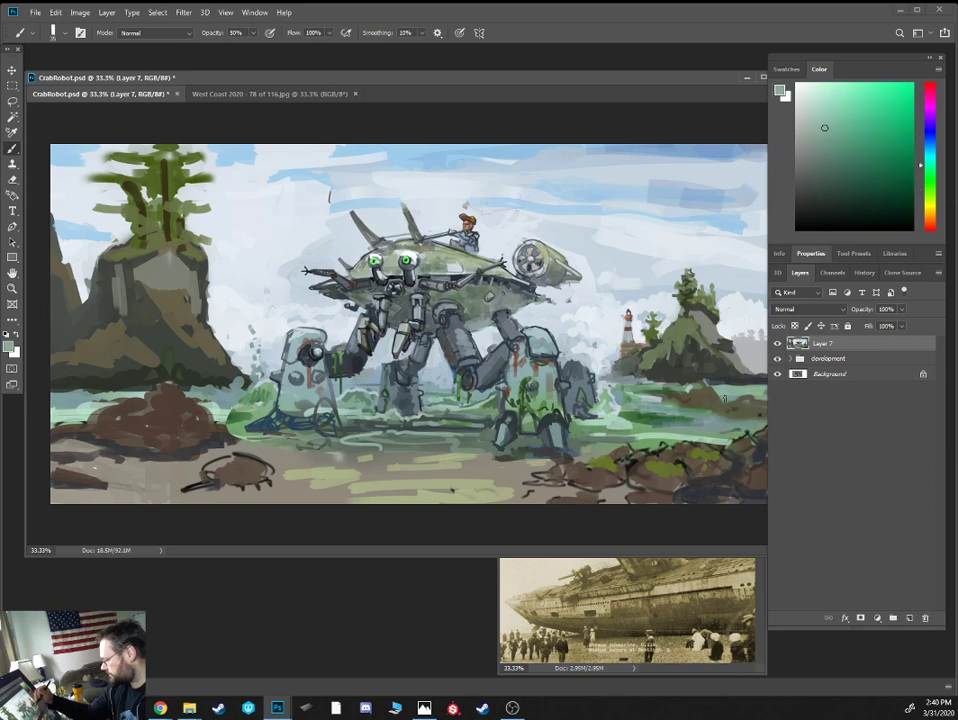
{"action": "left_click_drag", "start_coordinate": [721, 396], "coordinate": [742, 396]}
Clean up the rear leg's silhouette and the mist beside it with sampled pale blue-grey and dark slate strokes at 100% brush opacity
{"action": "left_click", "coordinate": [583, 357], "text": "alt"}
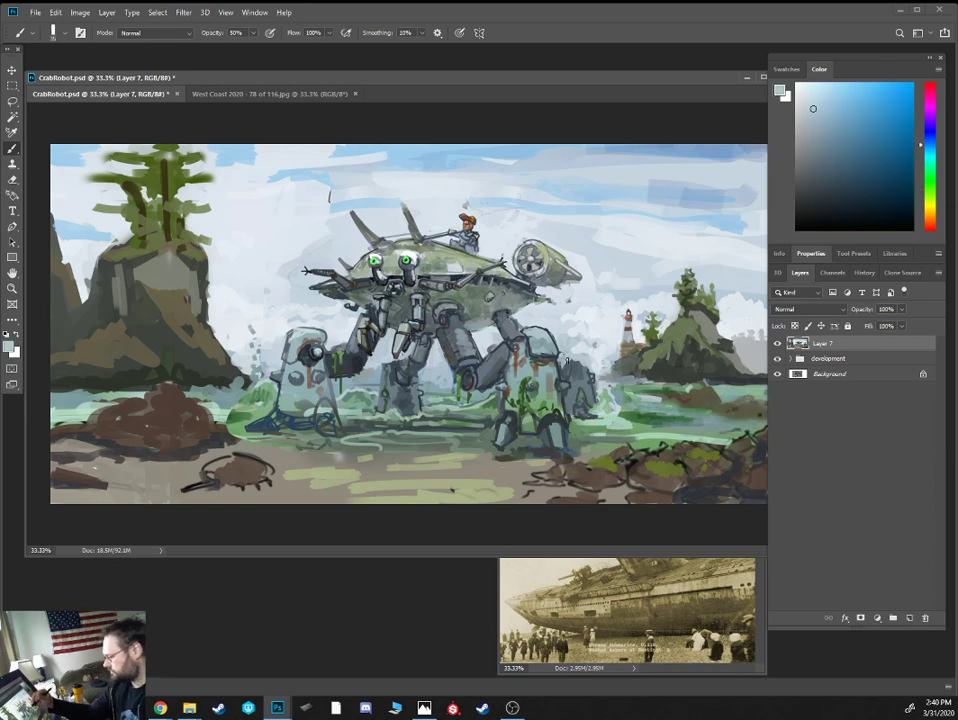
{"action": "key", "text": "0"}
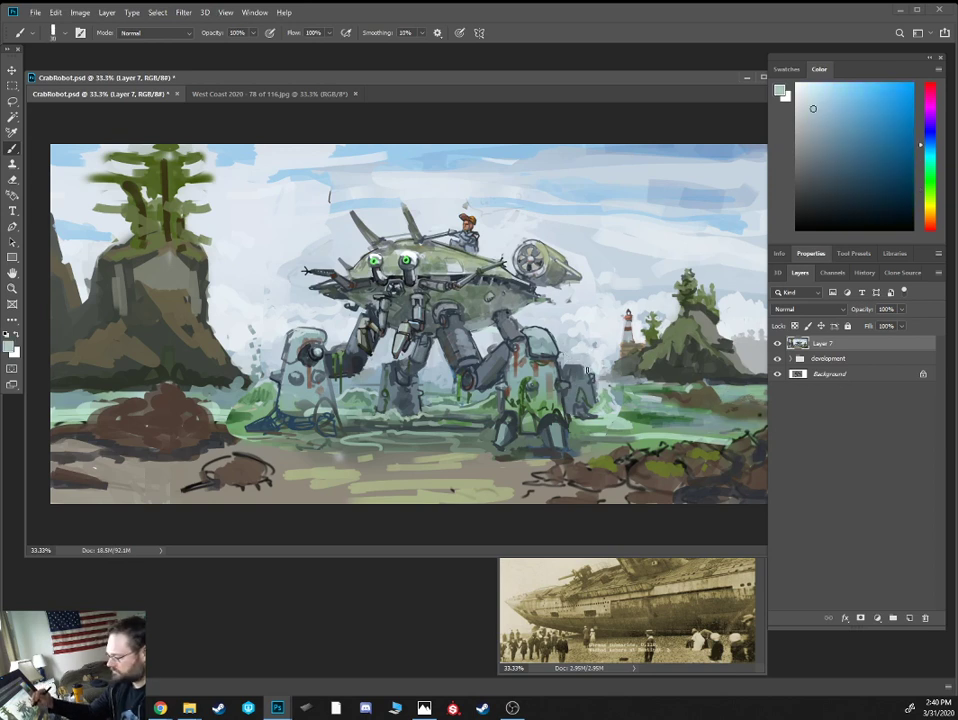
{"action": "left_click", "coordinate": [592, 375], "text": "alt"}
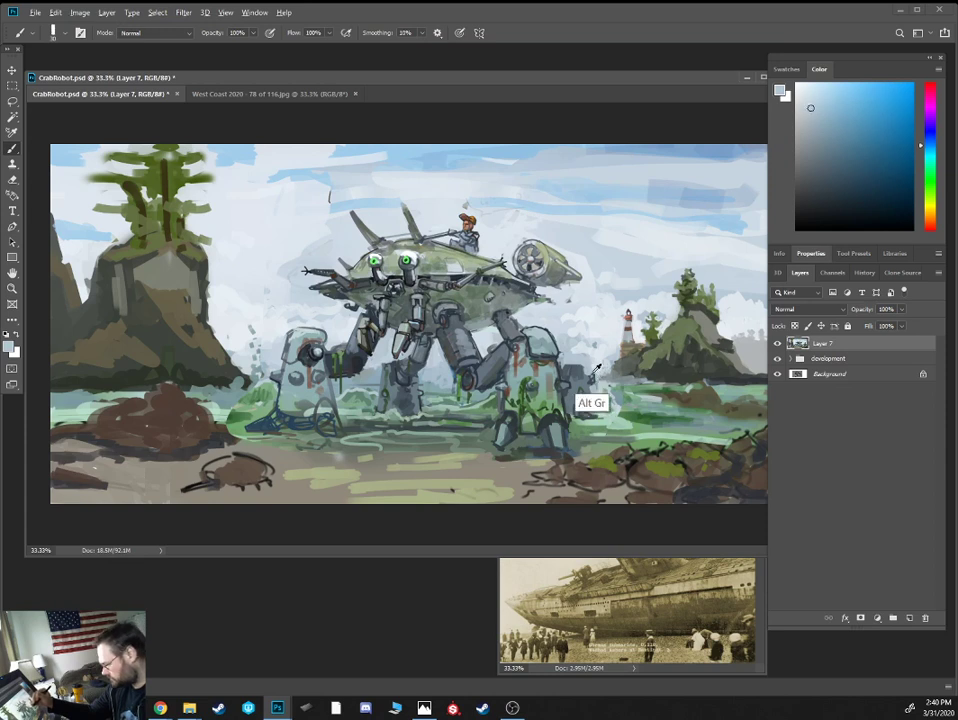
{"action": "left_click", "coordinate": [592, 376], "text": "alt"}
{"action": "left_click_drag", "start_coordinate": [599, 373], "coordinate": [594, 384]}
{"action": "left_click", "coordinate": [592, 378], "text": "alt"}
{"action": "left_click", "coordinate": [592, 380], "text": "alt"}
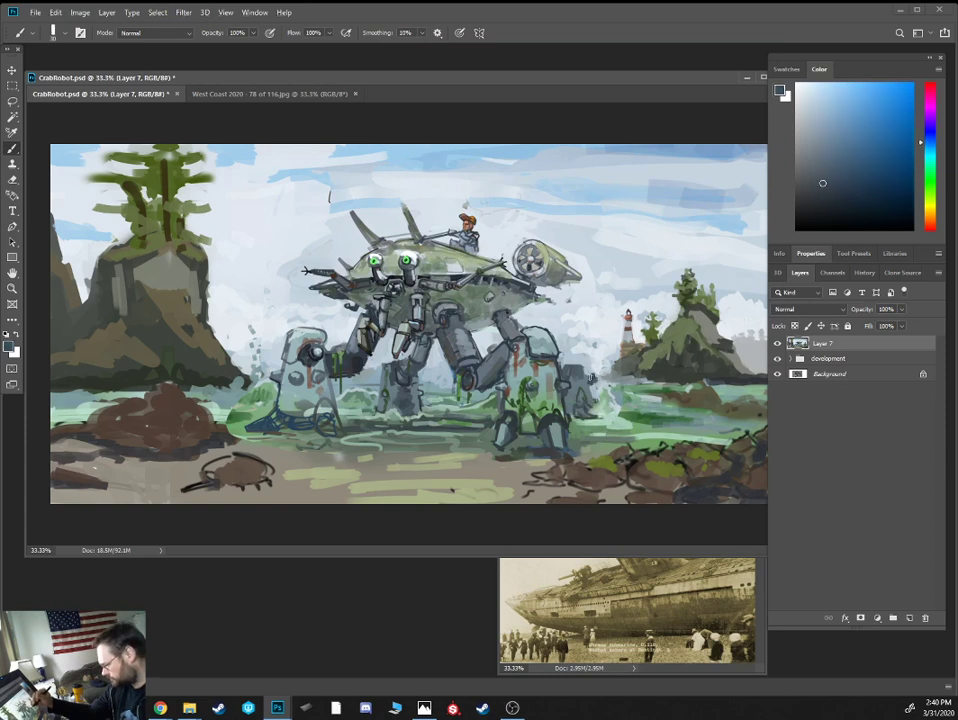
{"action": "left_click", "coordinate": [591, 371], "text": "alt"}
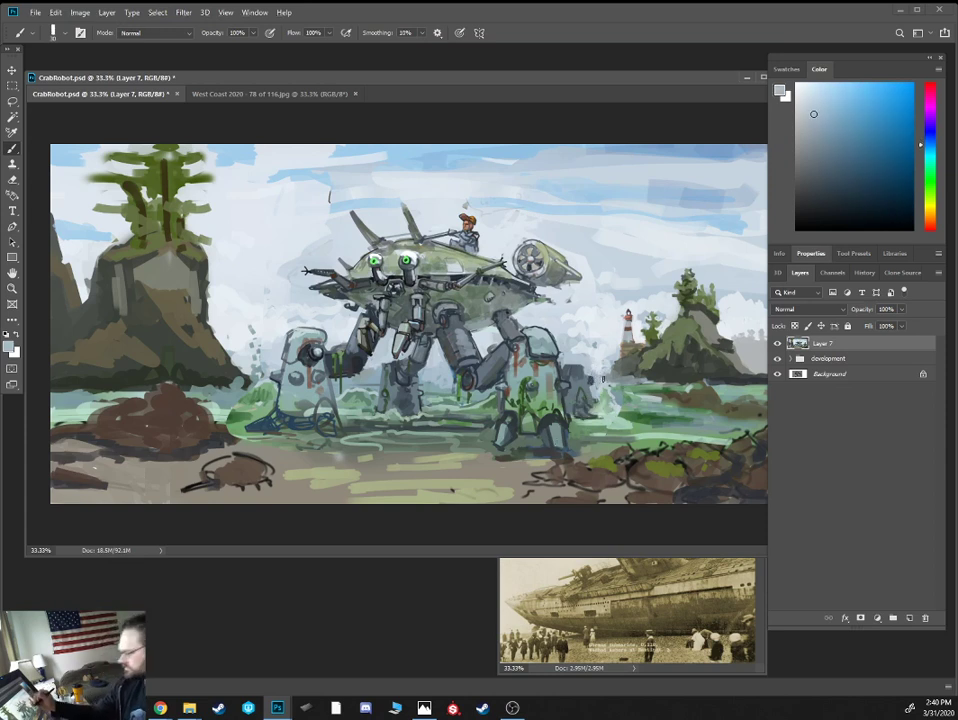
{"action": "left_click", "coordinate": [437, 291], "text": "alt"}
{"action": "left_click", "coordinate": [594, 370], "text": "alt"}
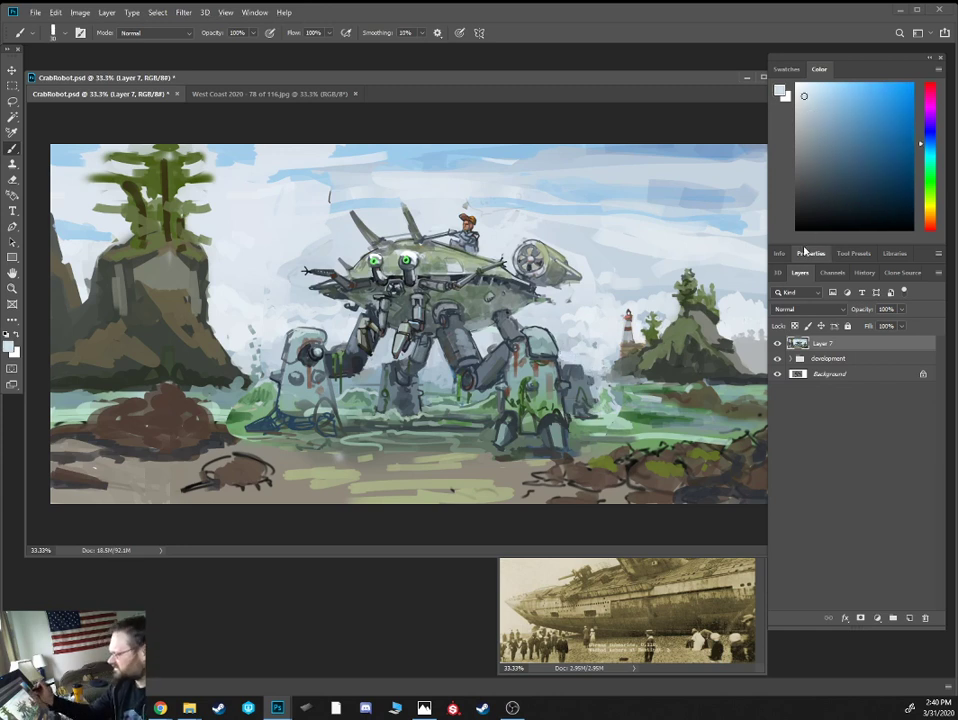
Refine the grey rocks on the outer slope of the lighthouse island with sampled light grey and dark grey strokes
{"action": "left_click", "coordinate": [730, 358], "text": "alt"}
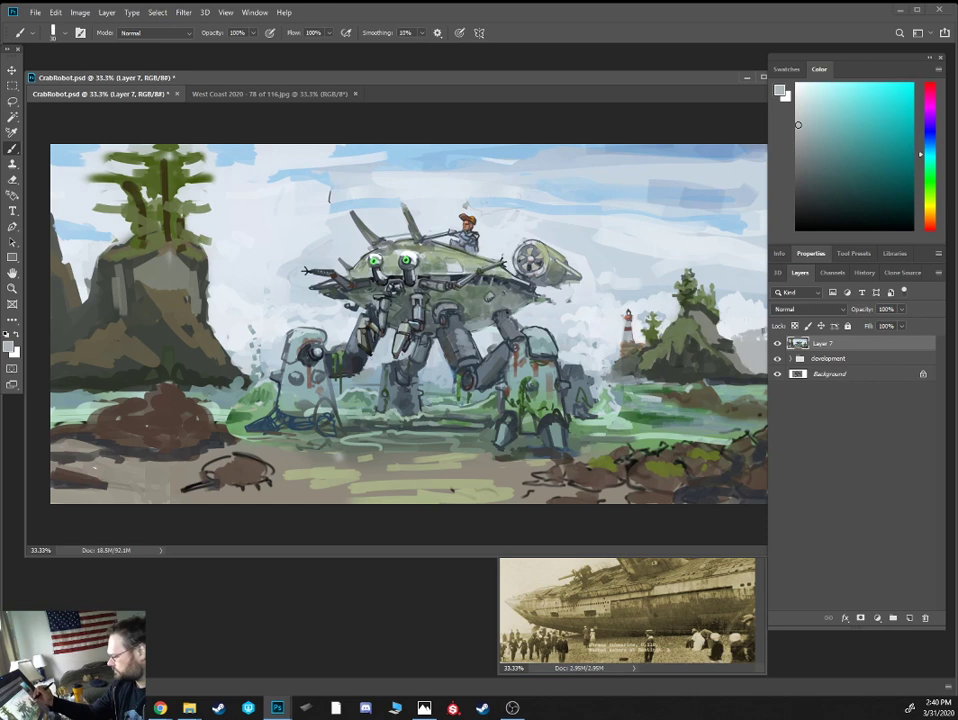
{"action": "left_click", "coordinate": [742, 341], "text": "alt"}
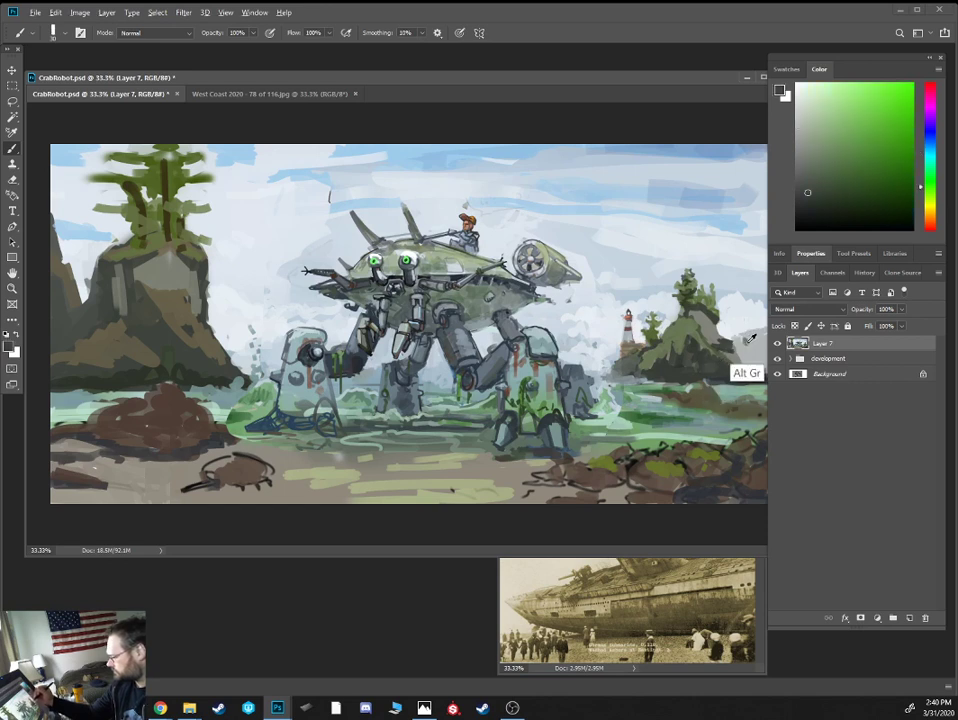
{"action": "left_click", "coordinate": [750, 339], "text": "alt"}
{"action": "left_click", "coordinate": [748, 340], "text": "alt"}
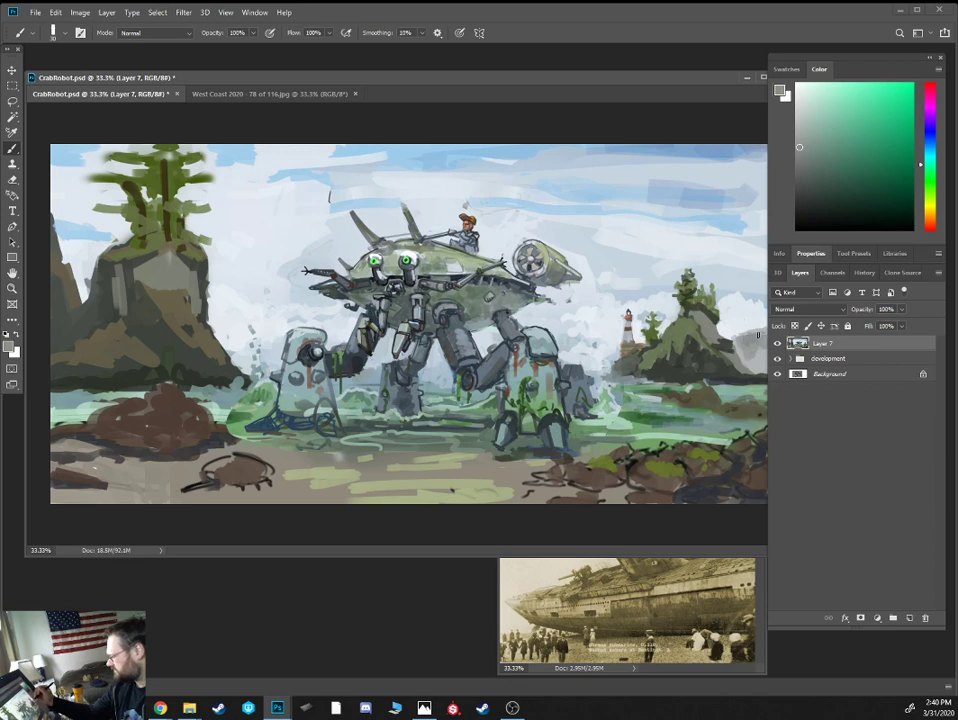
{"action": "left_click", "coordinate": [738, 351], "text": "alt"}
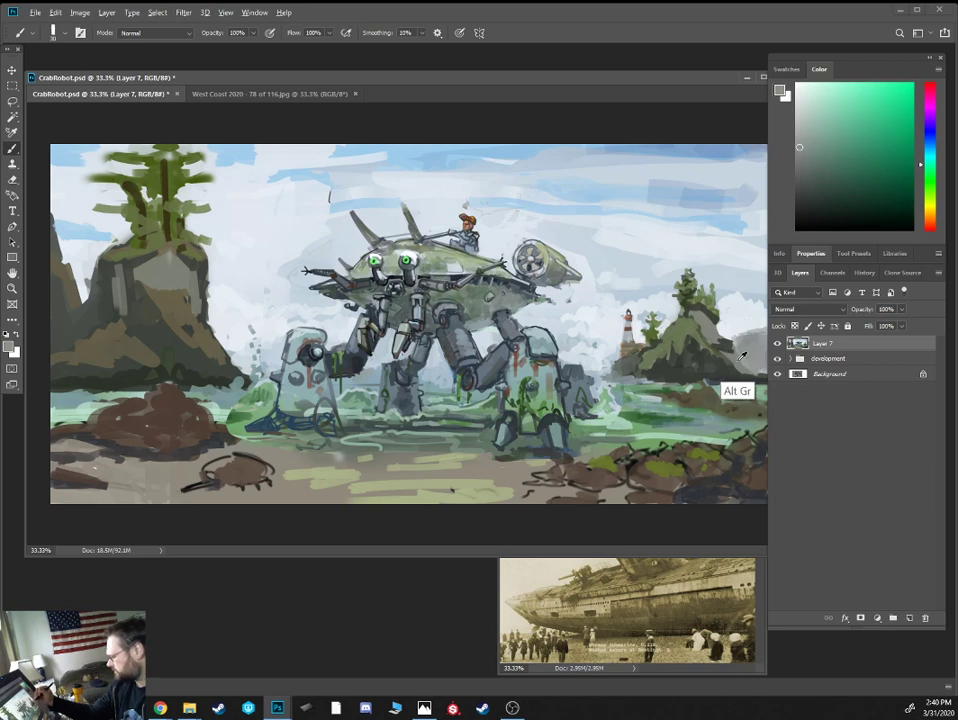
{"action": "left_click", "coordinate": [744, 373], "text": "alt"}
{"action": "left_click_drag", "start_coordinate": [738, 369], "coordinate": [750, 368]}
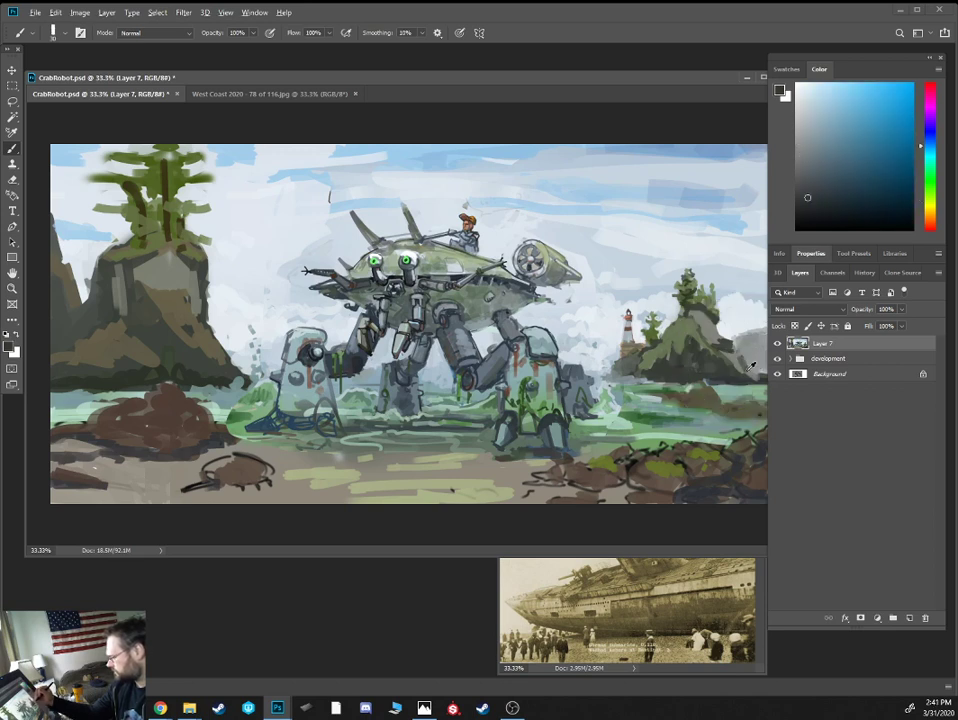
{"action": "left_click", "coordinate": [745, 368], "text": "alt"}
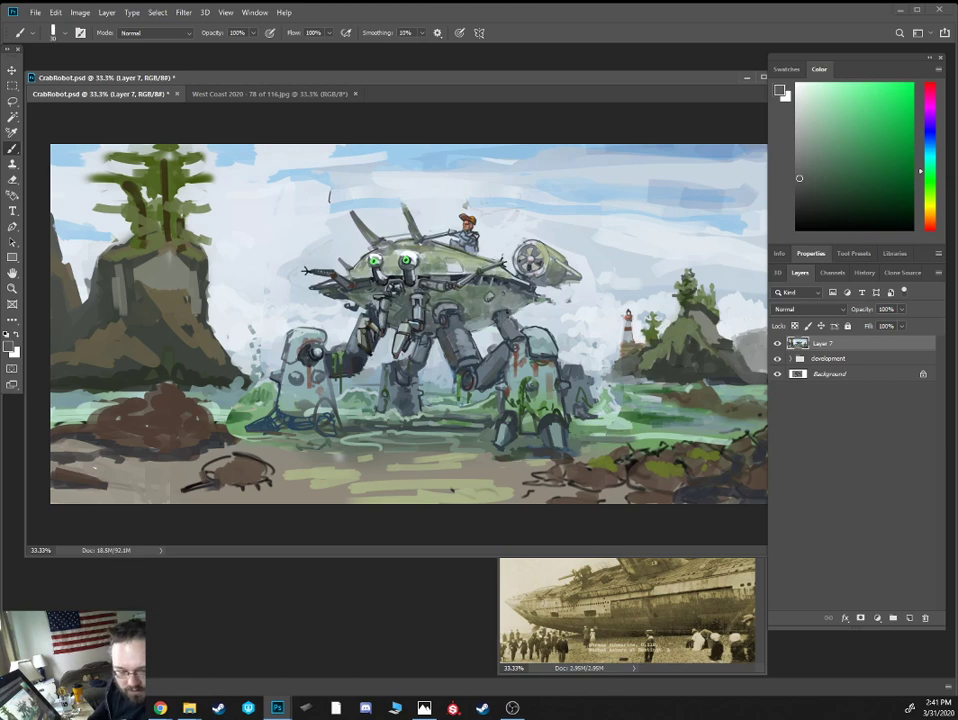
Shade the lower shell of the left front leg with sampled grey and darken its bottom edge above the blue foot sketch
{"action": "left_click", "coordinate": [392, 404], "text": "alt"}
{"action": "left_click", "coordinate": [306, 414], "text": "alt"}
{"action": "key", "text": "]"}
{"action": "mouse_move", "coordinate": [309, 401]}
{"action": "left_mouse_down"}
{"action": "mouse_move", "coordinate": [313, 415]}
{"action": "mouse_move", "coordinate": [300, 416]}
{"action": "left_mouse_up"}
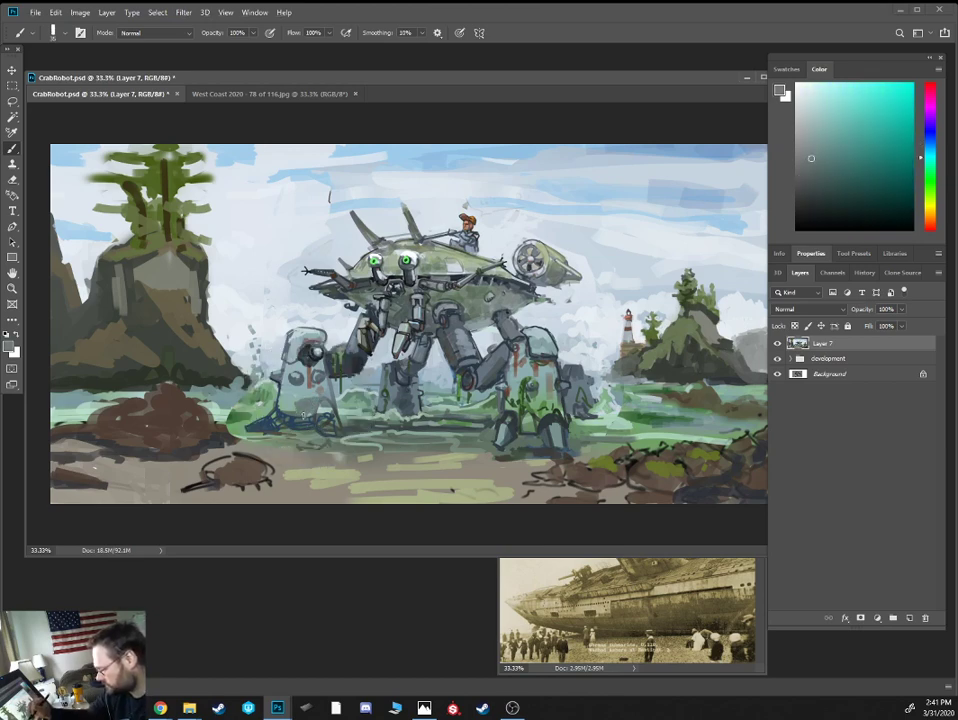
{"action": "scroll", "coordinate": [276, 340], "scroll_direction": "up", "scroll_amount": 1}
{"action": "left_click", "coordinate": [396, 376], "text": "alt"}
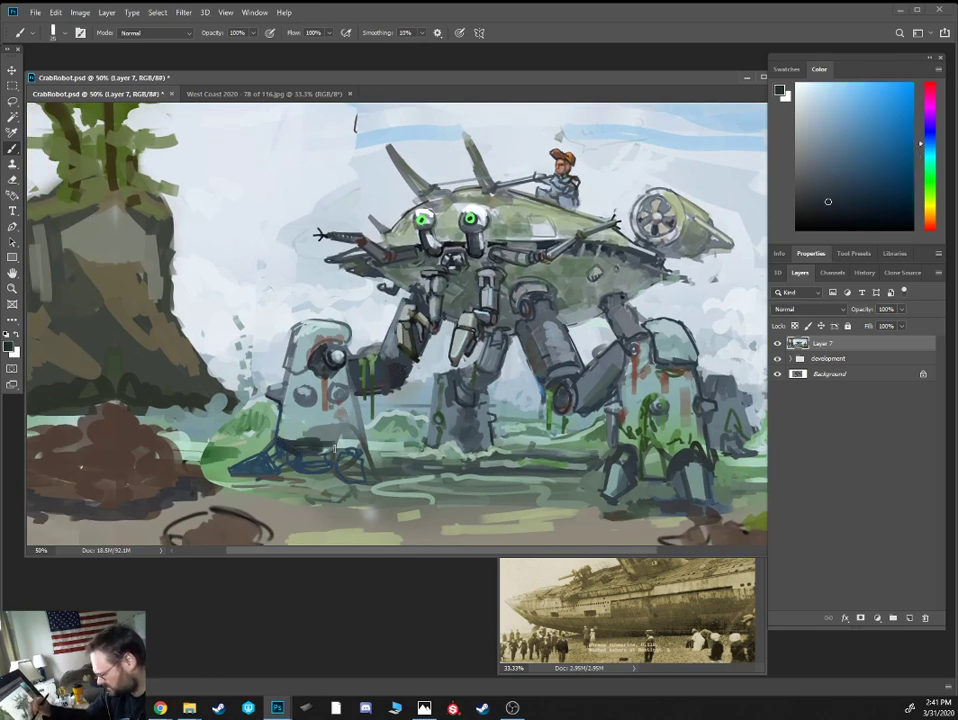
Repaint the water between the cliff base and the left front leg with sampled muted green, pale green and grey-blue
{"action": "left_click", "coordinate": [218, 447], "text": "alt"}
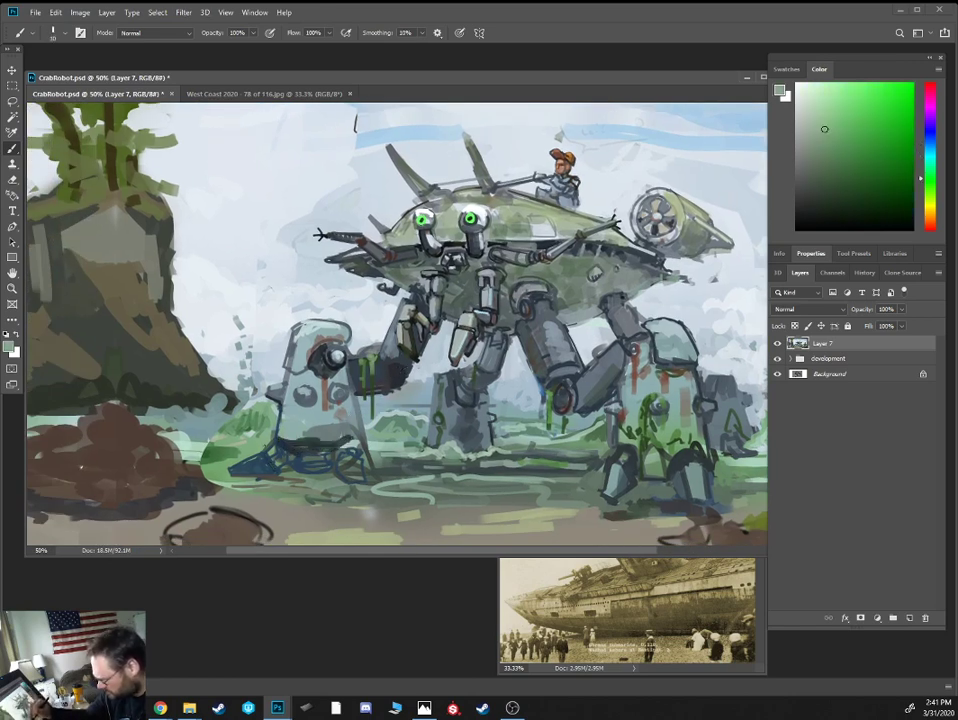
{"action": "left_click", "coordinate": [211, 431], "text": "alt"}
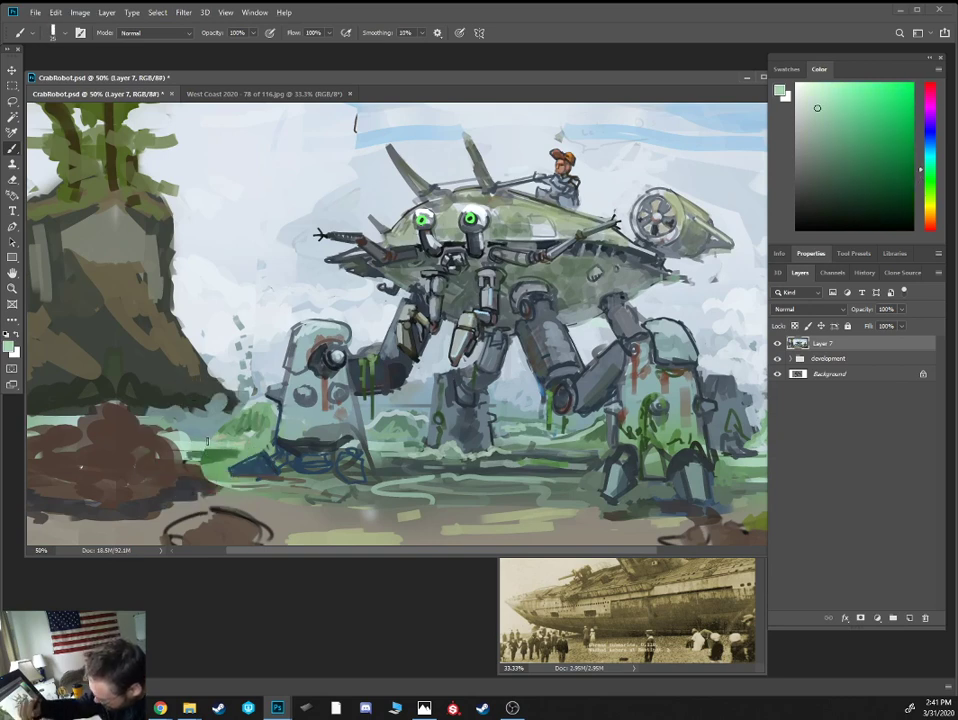
{"action": "left_click", "coordinate": [198, 404], "text": "alt"}
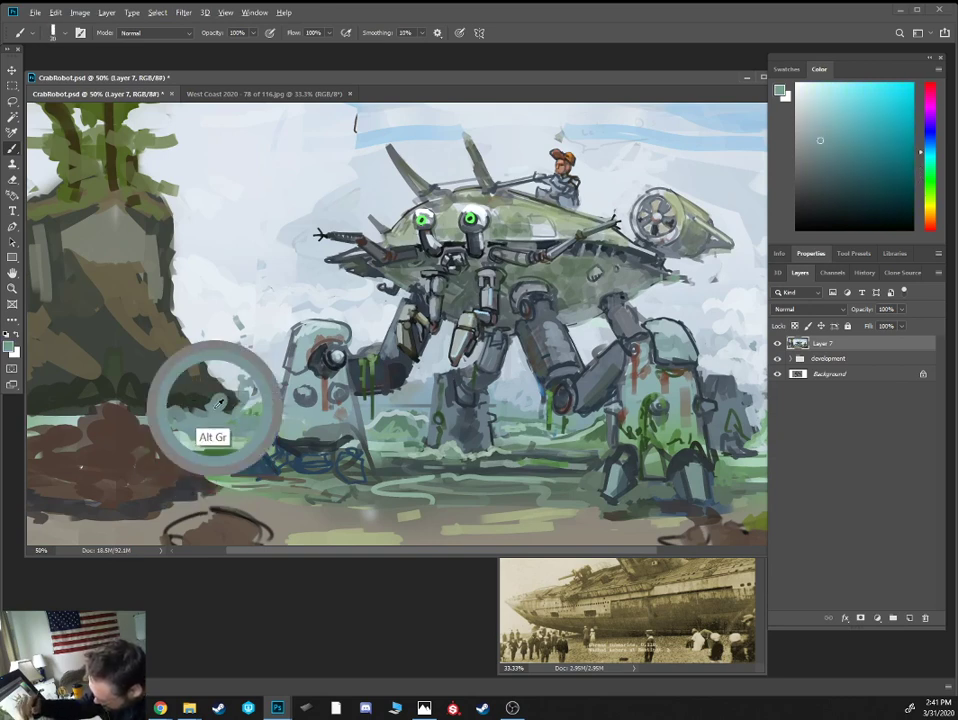
{"action": "left_click", "coordinate": [152, 381], "text": "alt"}
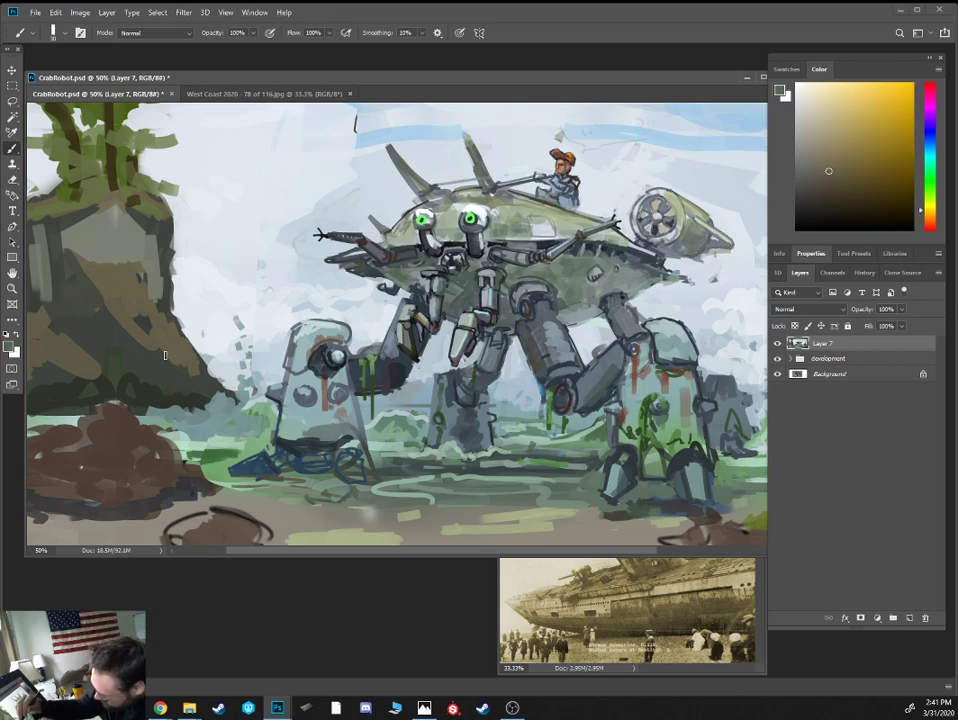
Extend the light blue streak in the sky toward the cliff and paint out the stray black mark with sampled sky colour
{"action": "left_click", "coordinate": [280, 140], "text": "alt"}
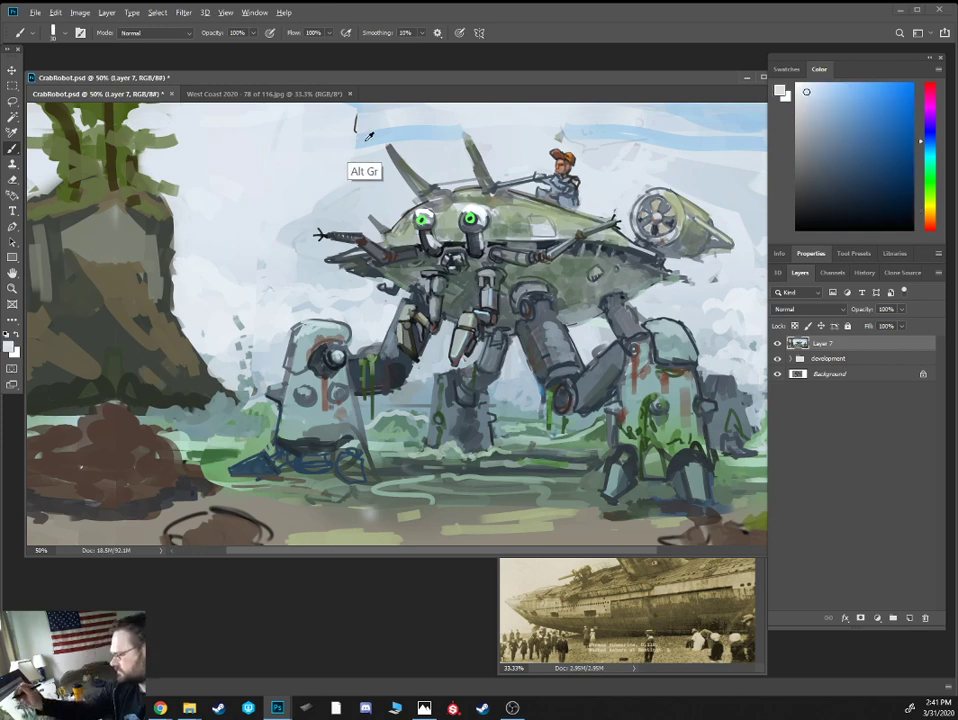
{"action": "left_click_drag", "start_coordinate": [294, 146], "coordinate": [238, 146]}
{"action": "left_click", "coordinate": [369, 116], "text": "alt"}
{"action": "key", "text": "]"}
{"action": "left_click_drag", "start_coordinate": [357, 114], "coordinate": [355, 132]}
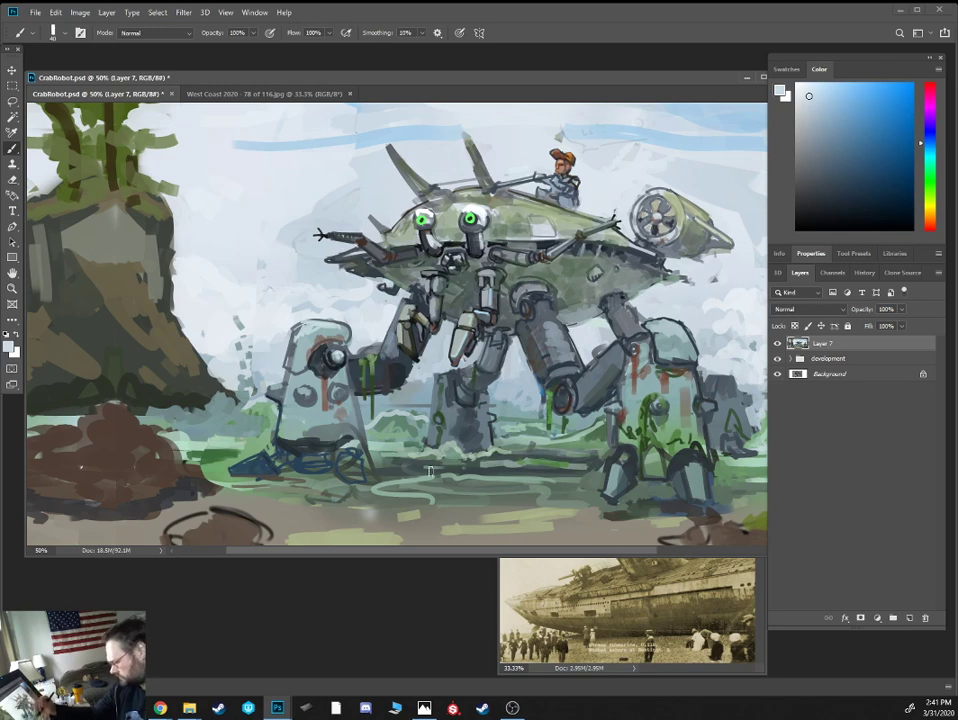
Block in the toes of the left front foot over the blue sketch with sampled mid grey, dark slate and pale grey
{"action": "left_click", "coordinate": [249, 318], "text": "alt"}
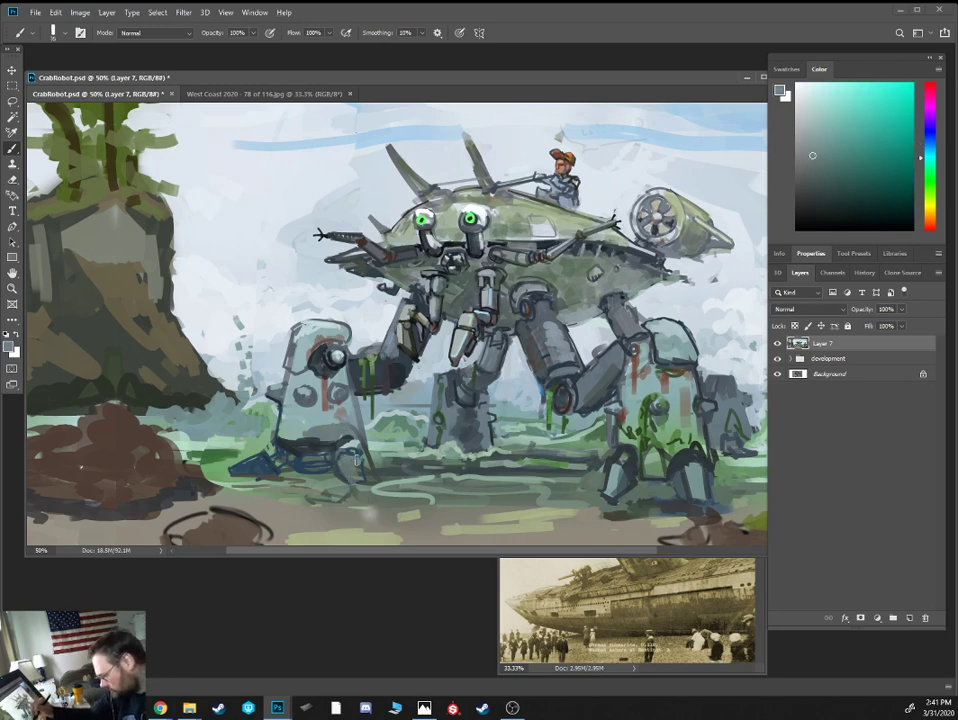
{"action": "left_click", "coordinate": [224, 341], "text": "alt"}
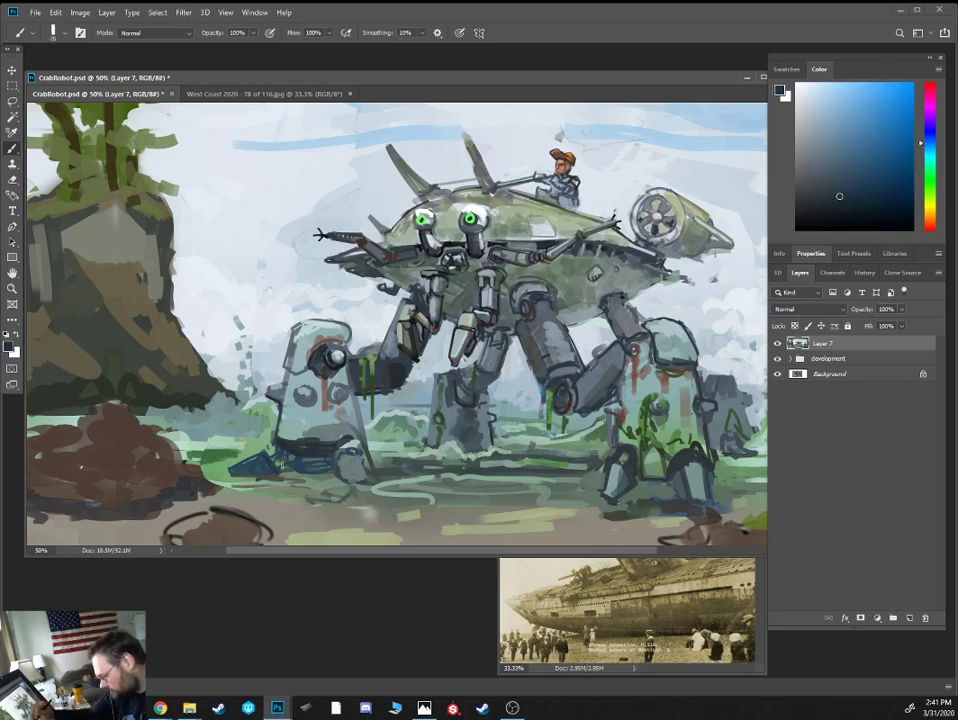
{"action": "left_click", "coordinate": [280, 417], "text": "alt"}
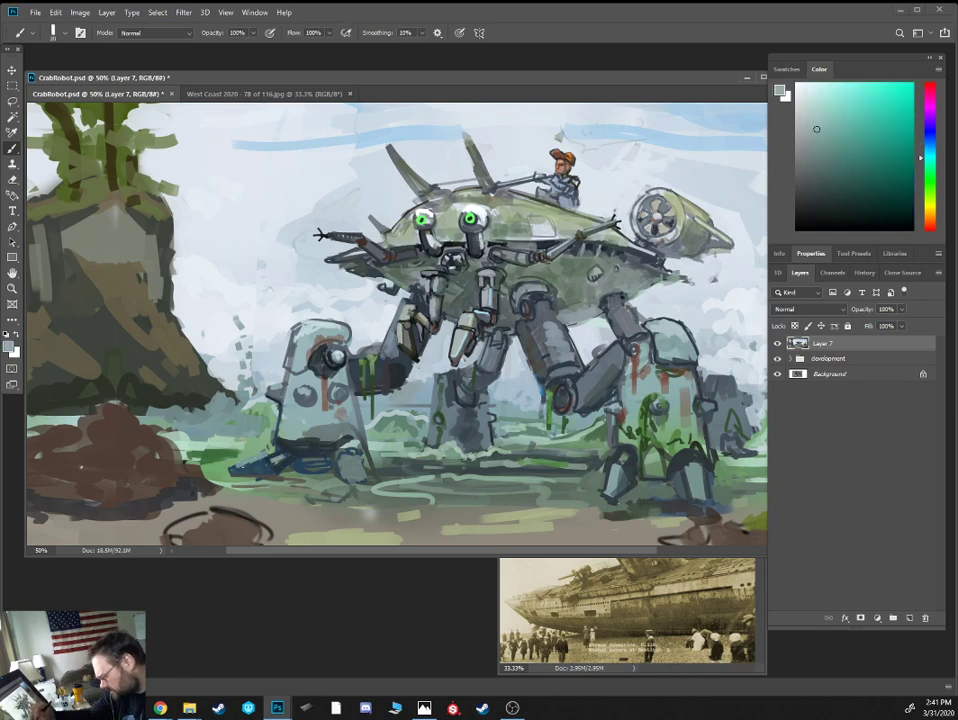
{"action": "left_click", "coordinate": [253, 331], "text": "alt"}
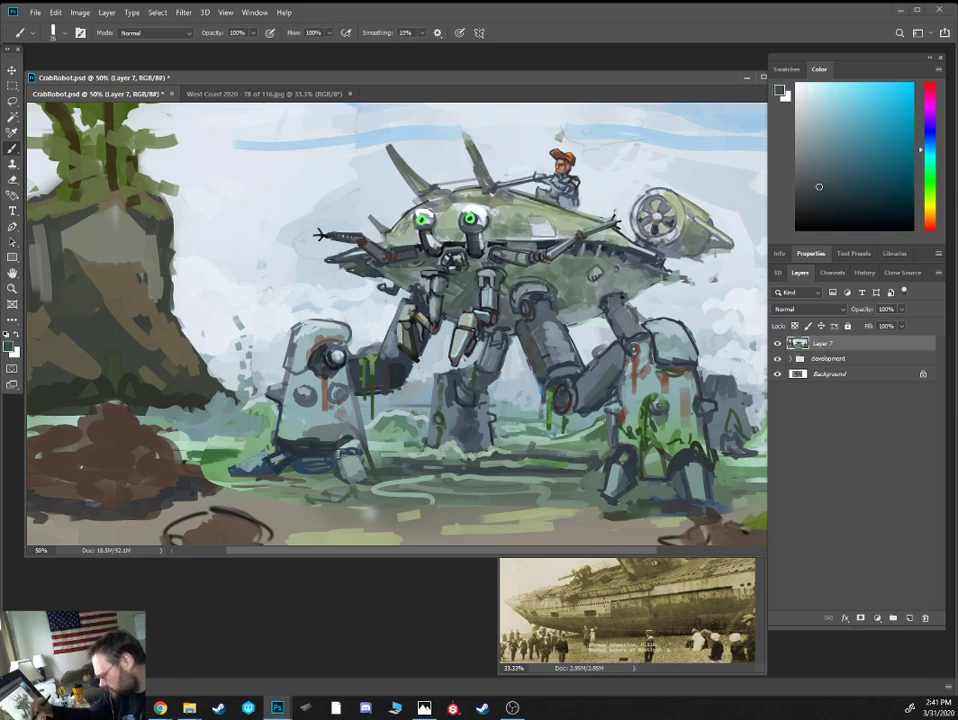
{"action": "left_click", "coordinate": [337, 450], "text": "alt"}
{"action": "left_click_drag", "start_coordinate": [354, 430], "coordinate": [355, 441]}
Add a muted rust streak near the bottom edge of the left front leg's shell with a smaller brush
{"action": "left_click", "coordinate": [322, 407], "text": "alt"}
{"action": "key", "text": "bracketleft"}
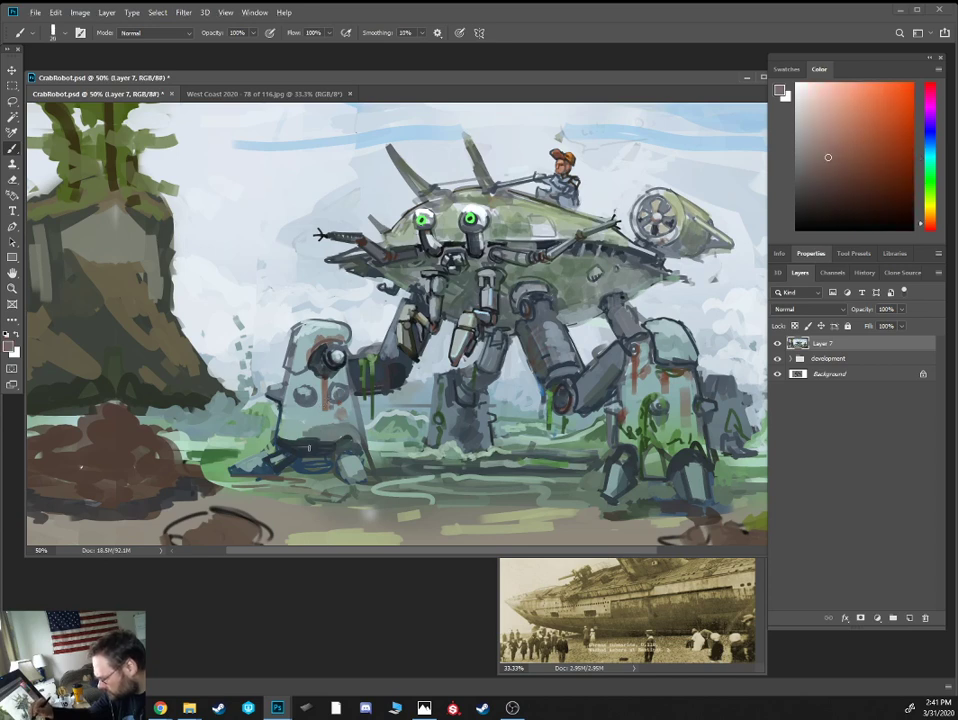
{"action": "left_click", "coordinate": [88, 488], "text": "alt"}
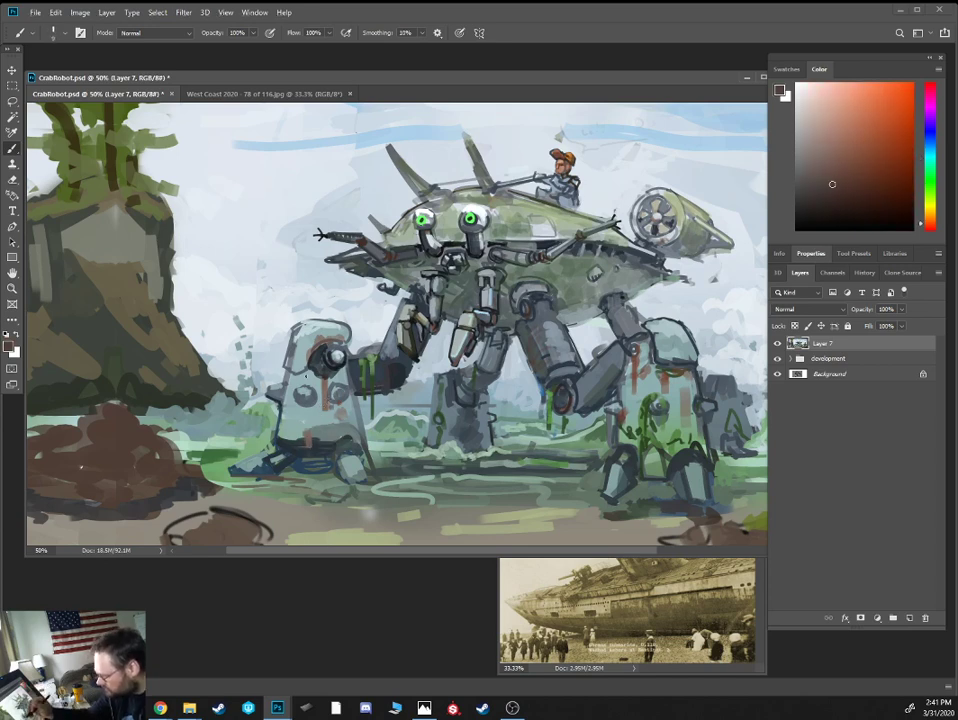
Define the upper cap and panel edge of the left front leg with sampled dark outlines and pale grey fill
{"action": "left_click", "coordinate": [217, 334], "text": "alt"}
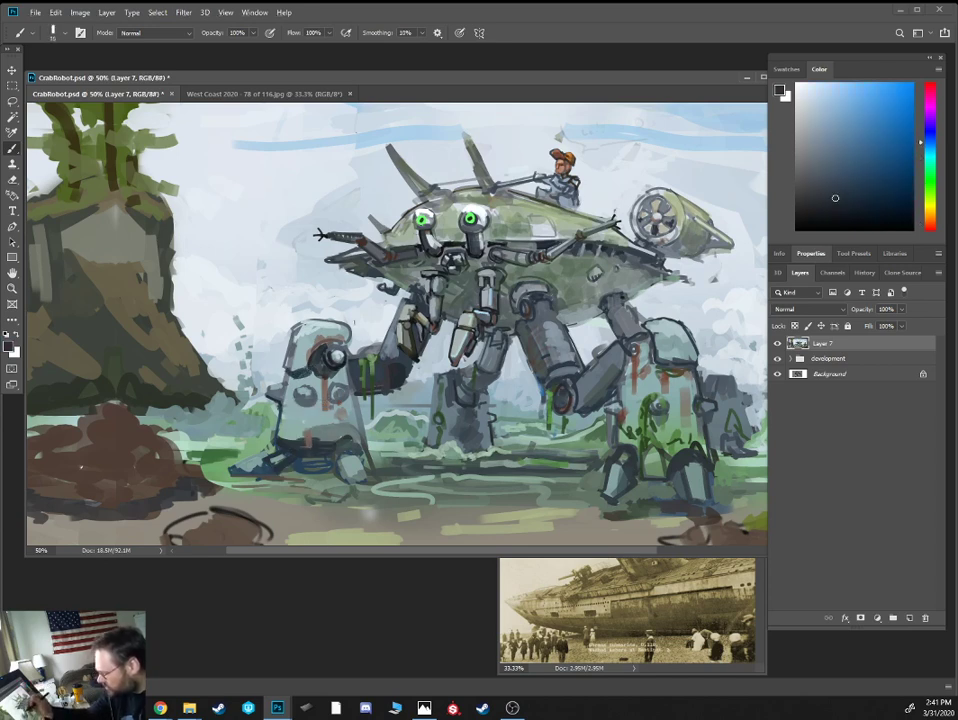
{"action": "left_click", "coordinate": [303, 364], "text": "alt"}
{"action": "mouse_move", "coordinate": [304, 345]}
{"action": "left_mouse_down"}
{"action": "mouse_move", "coordinate": [308, 354]}
{"action": "mouse_move", "coordinate": [288, 364]}
{"action": "left_mouse_up"}
{"action": "left_click", "coordinate": [400, 388], "text": "alt"}
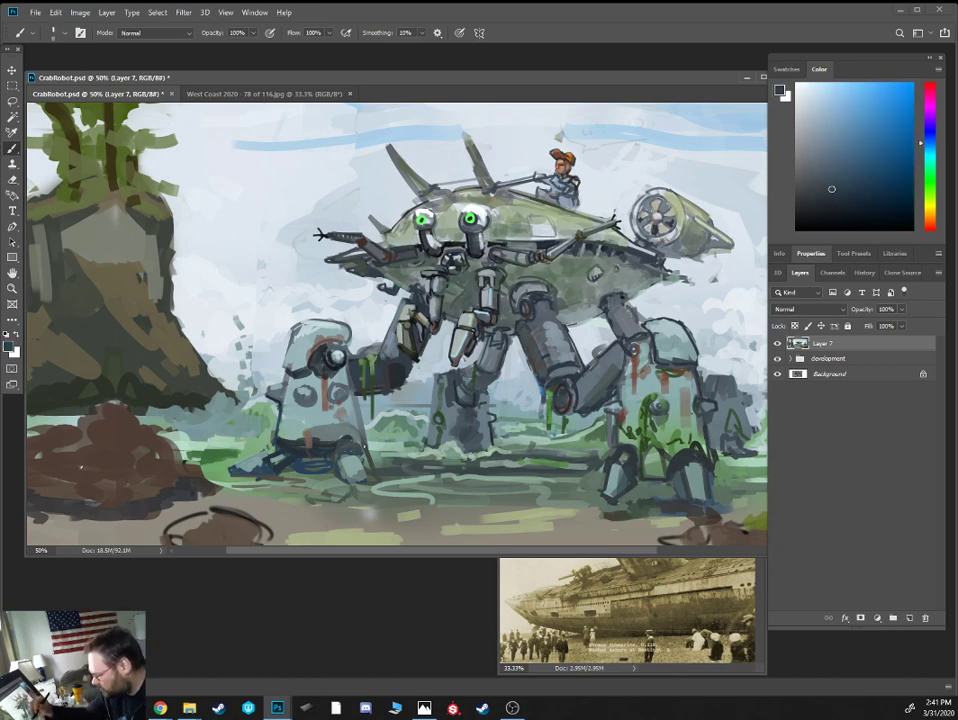
Shade the inner side of the left front leg with grey and strengthen its outline and joint with near-black strokes
{"action": "left_click", "coordinate": [350, 418], "text": "alt"}
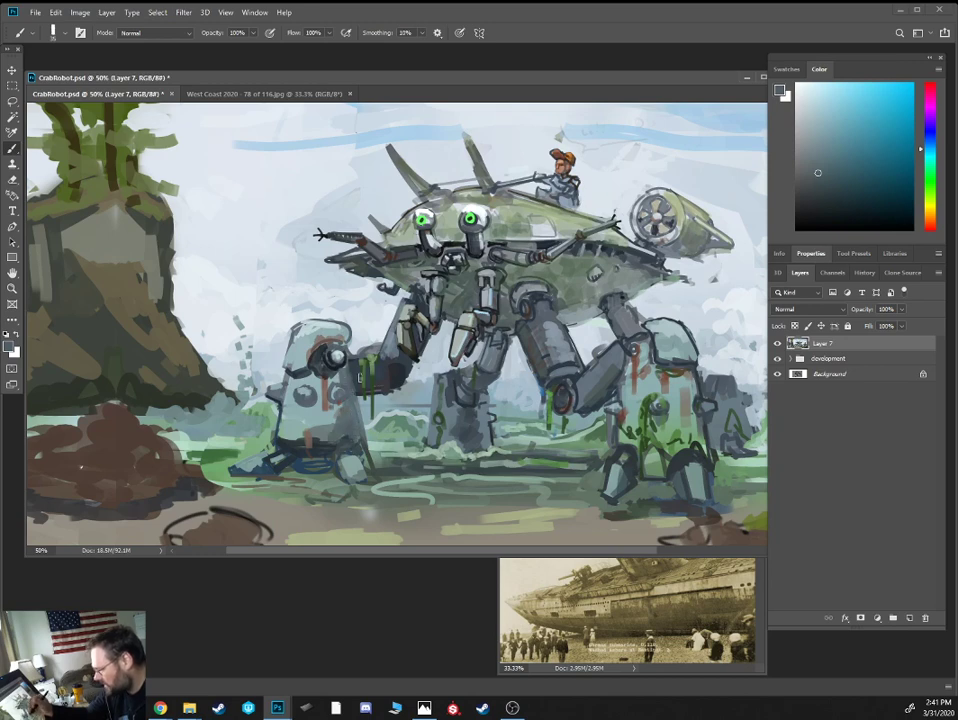
{"action": "left_click", "coordinate": [335, 361], "text": "alt"}
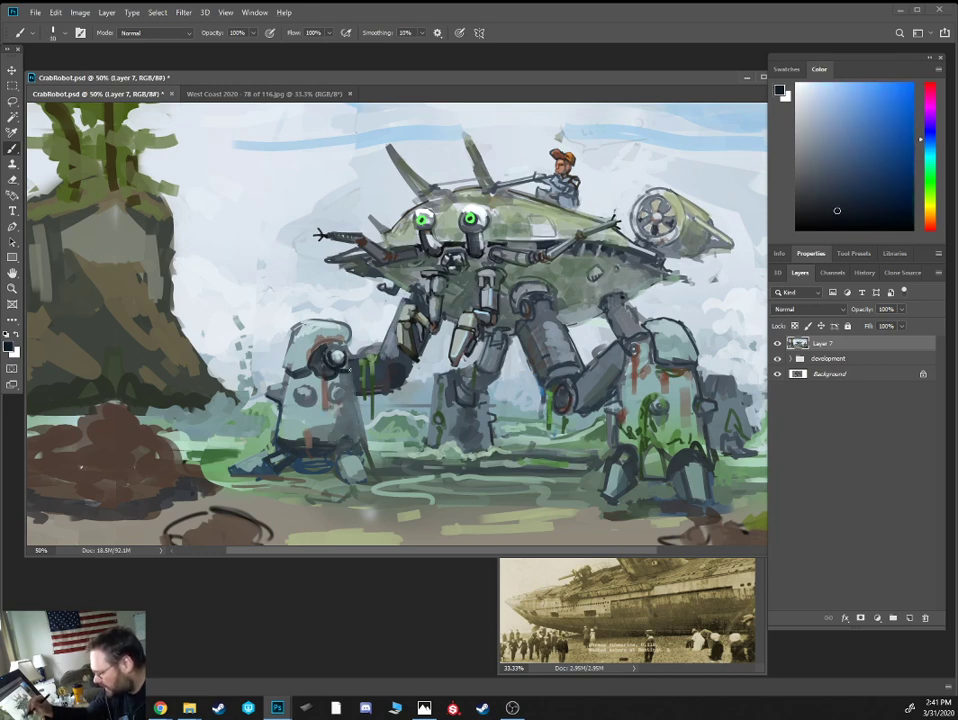
{"action": "left_click_drag", "start_coordinate": [262, 276], "coordinate": [270, 328]}
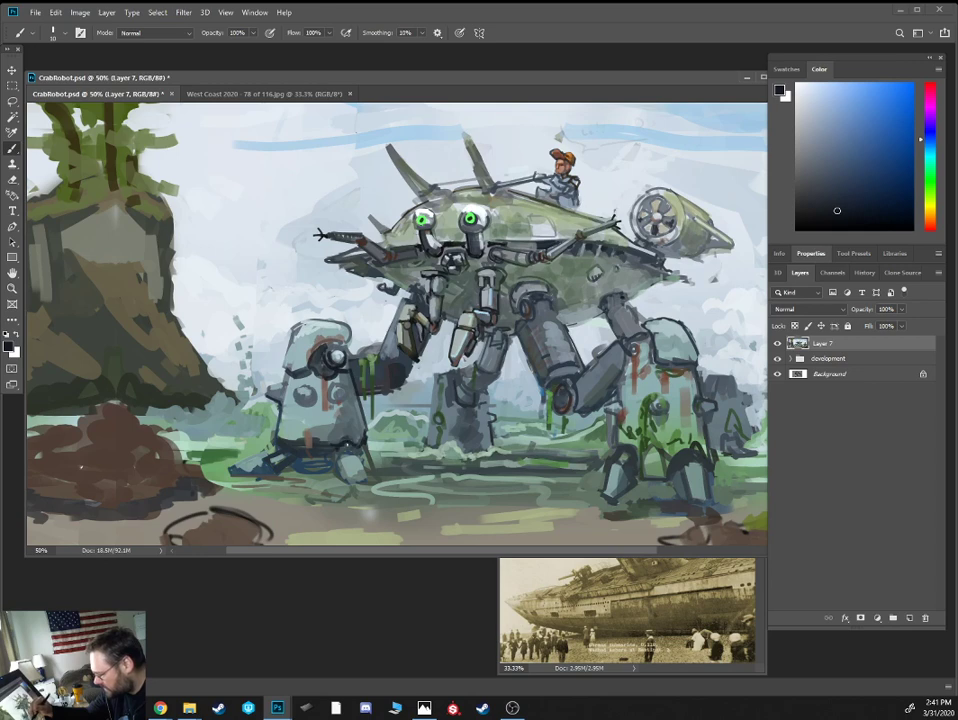
Rework the left front leg's lower rim with sampled grey-green and rust, and darken the gap between its toes with near-black
{"action": "left_click", "coordinate": [291, 433], "text": "alt"}
{"action": "key", "text": "]"}
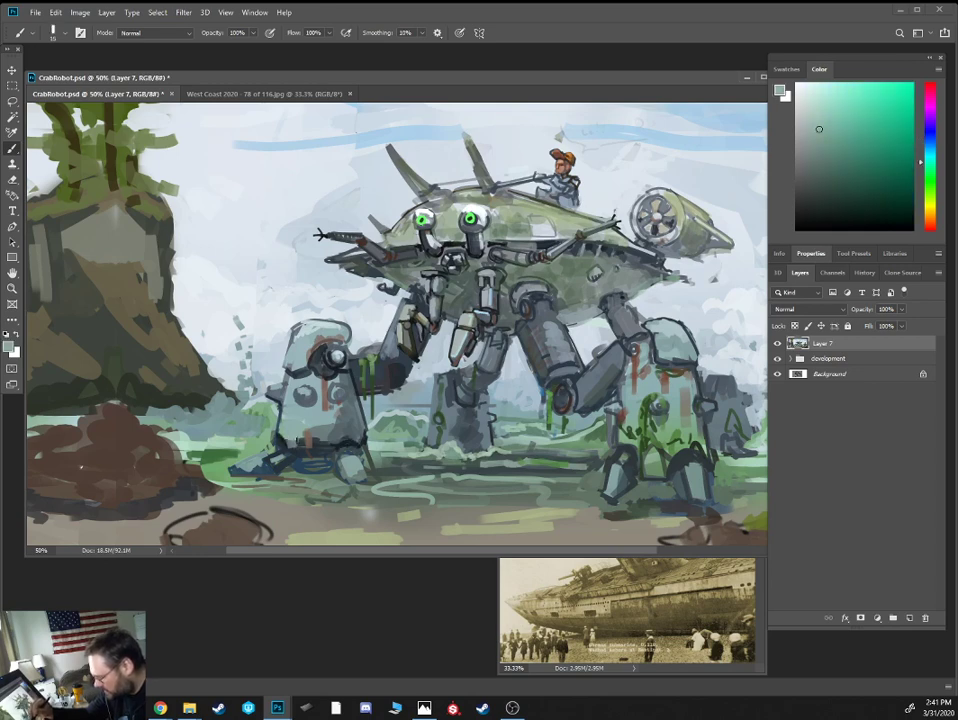
{"action": "left_click", "coordinate": [302, 432], "text": "alt"}
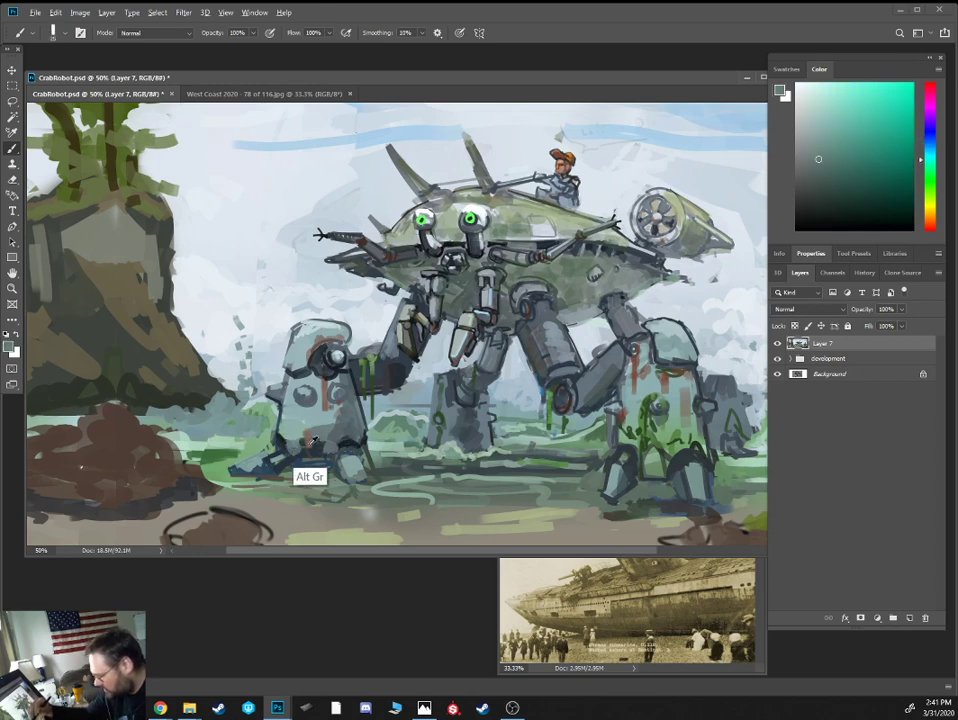
{"action": "left_click", "coordinate": [313, 440], "text": "alt"}
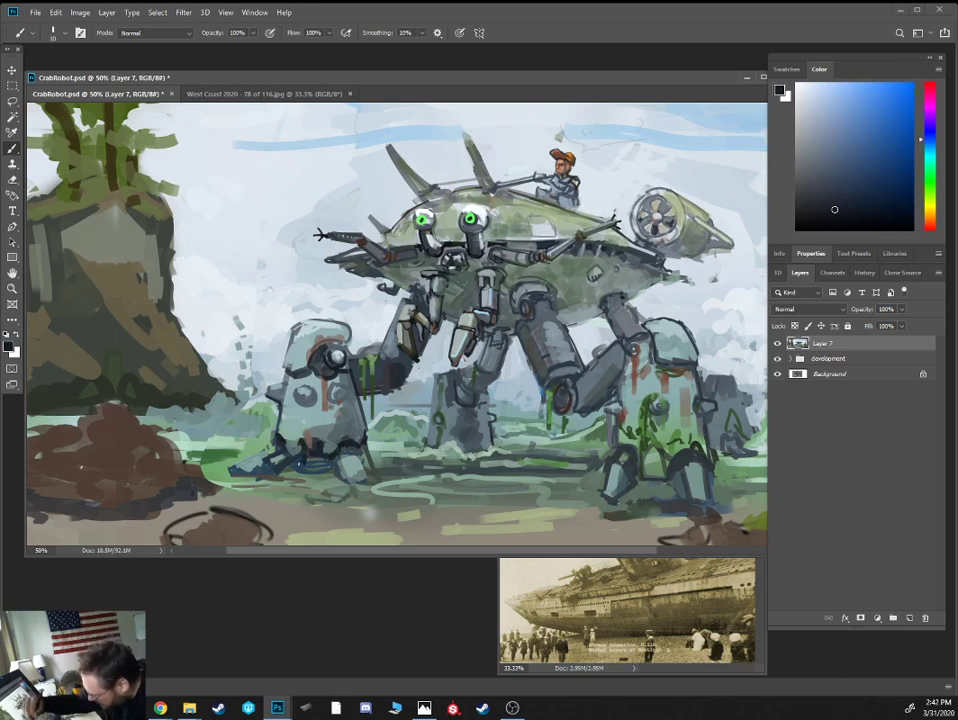
{"action": "left_click_drag", "start_coordinate": [300, 464], "coordinate": [329, 464]}
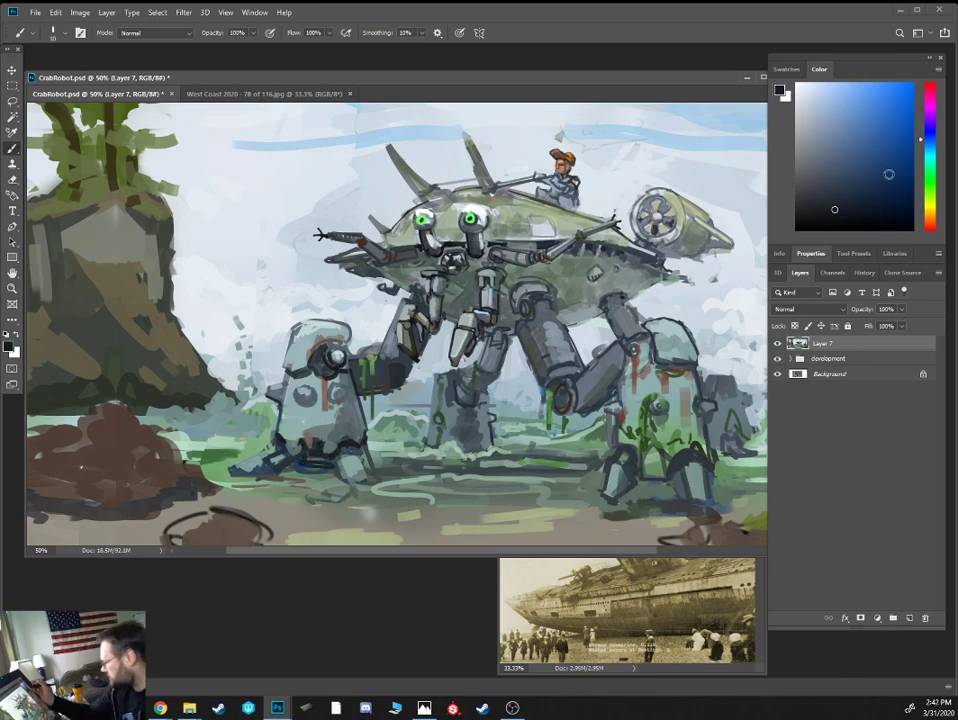
Add an ochre-brown accent to the lower rim of the left front leg
{"action": "left_click", "coordinate": [930, 213]}
{"action": "left_click", "coordinate": [848, 154]}
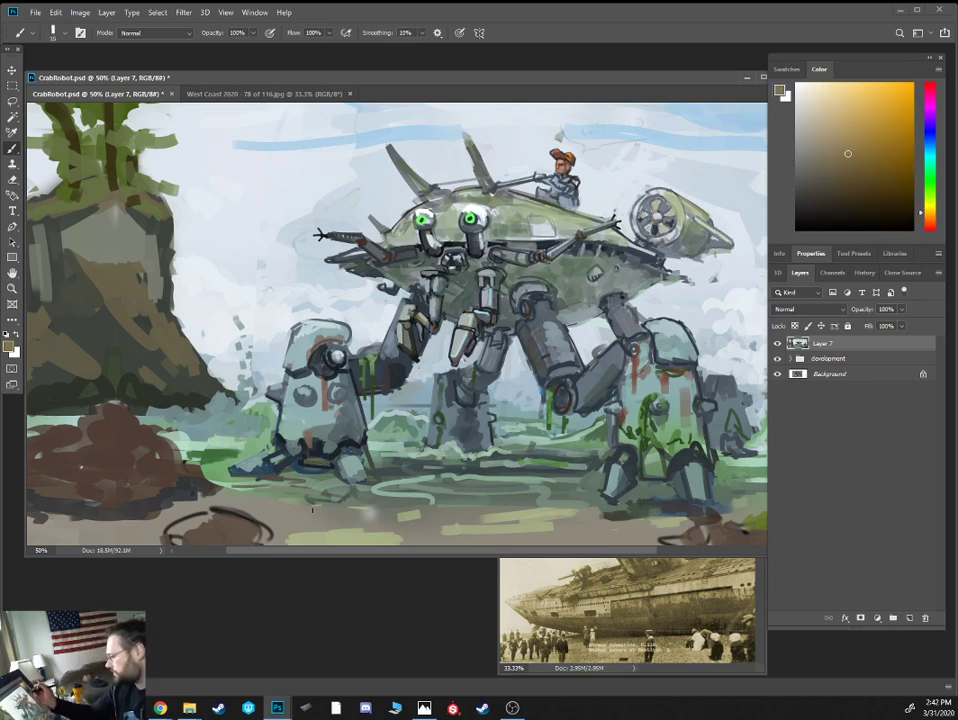
Rework the knee joint of the middle rear leg with sampled dark and light greys and near-black shading
{"action": "left_click", "coordinate": [374, 266], "text": "alt"}
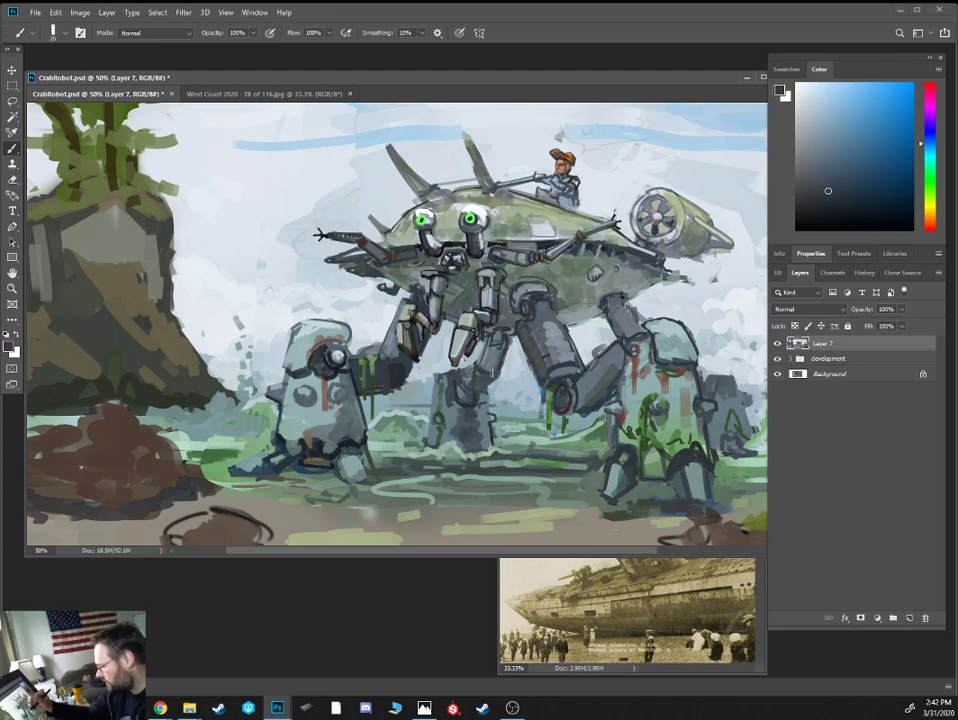
{"action": "left_click", "coordinate": [360, 262], "text": "alt"}
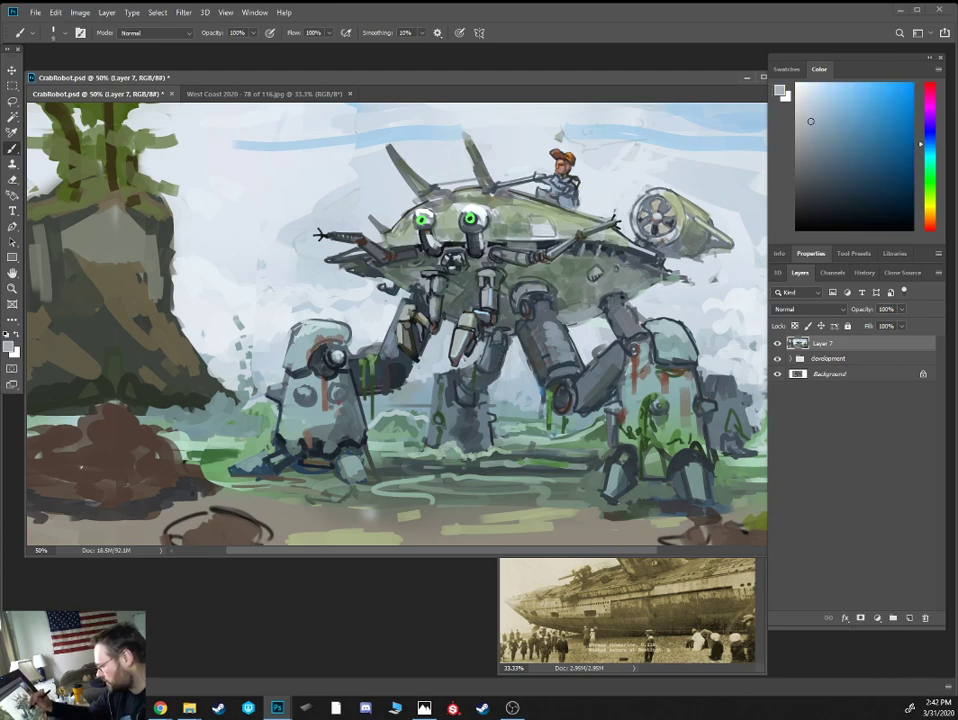
{"action": "left_click", "coordinate": [478, 364], "text": "alt"}
{"action": "key", "text": "]"}
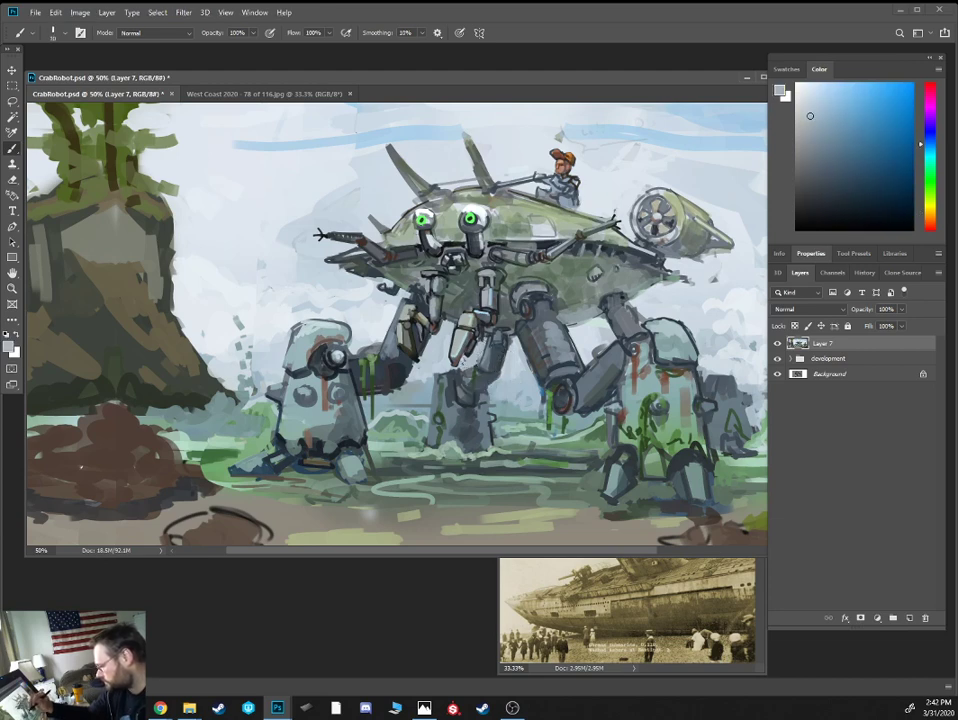
{"action": "left_click", "coordinate": [344, 277], "text": "alt"}
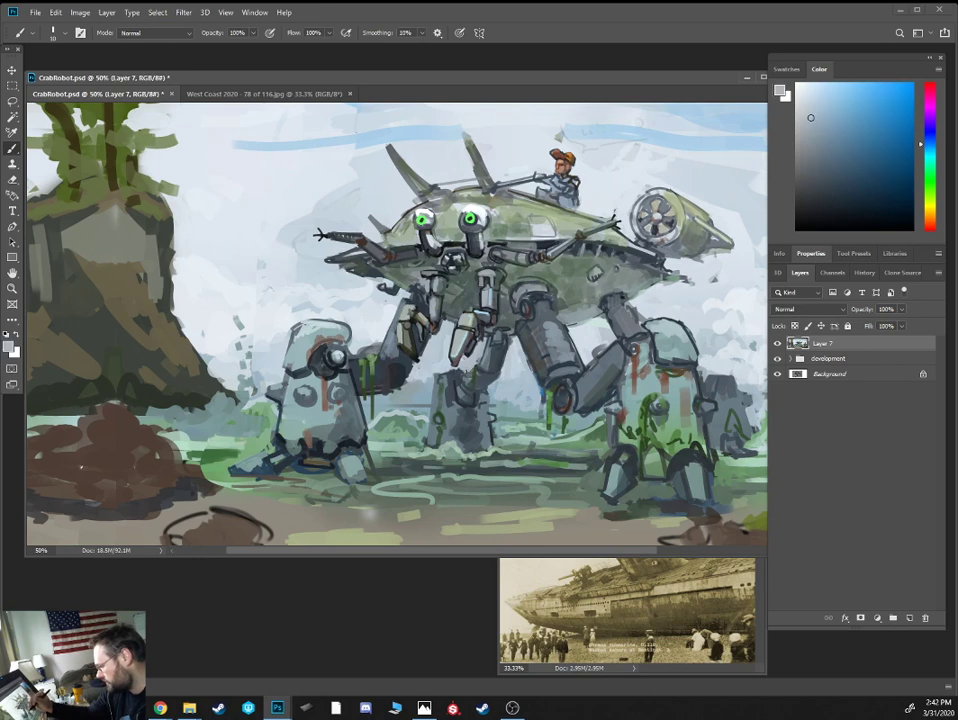
{"action": "left_click", "coordinate": [830, 211]}
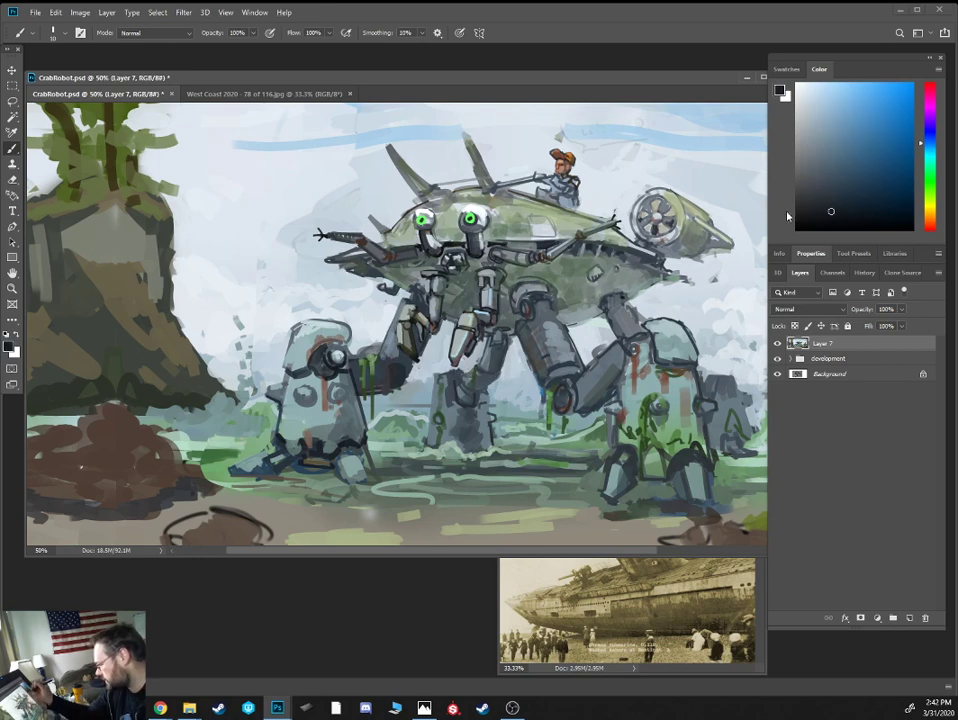
{"action": "left_click", "coordinate": [482, 372], "text": "alt"}
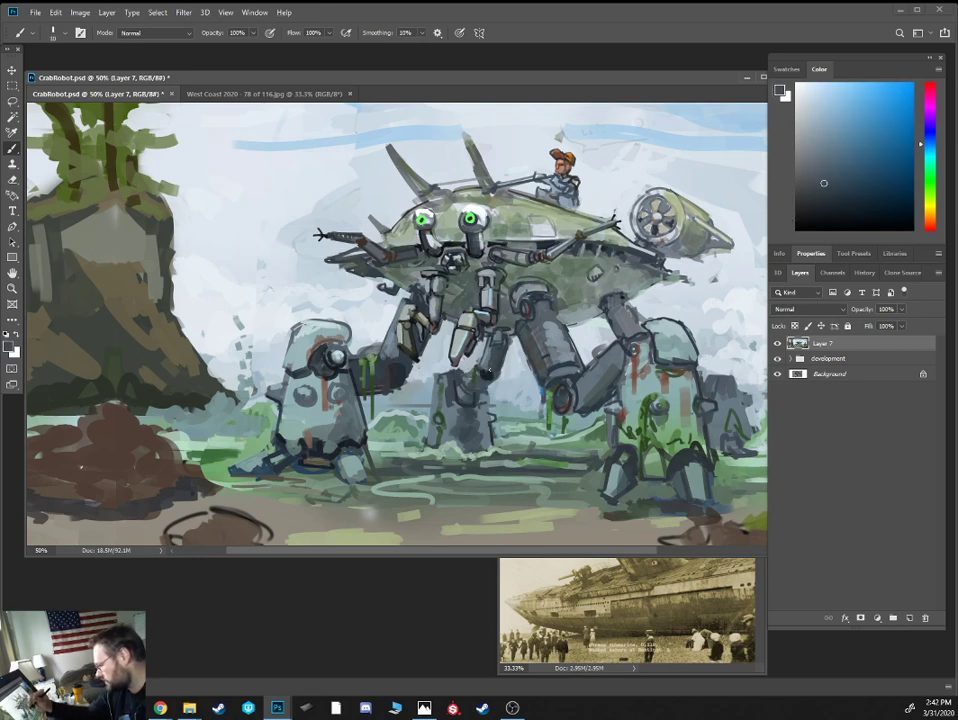
Redefine the round inner knee joint of the left front leg with near-black outlines and mid-grey fill
{"action": "left_click", "coordinate": [832, 210]}
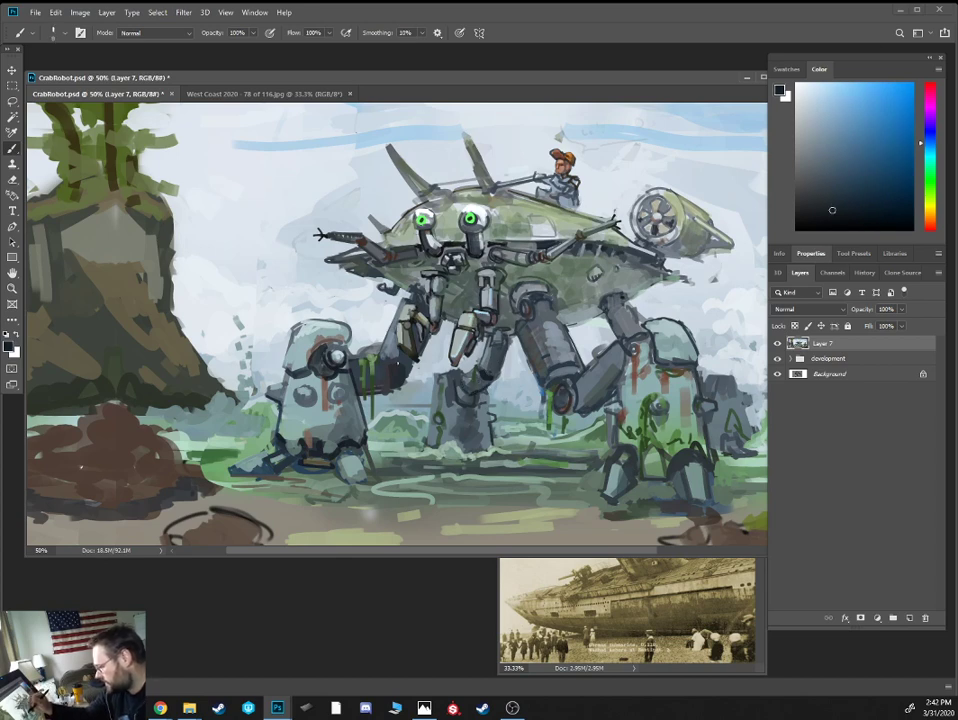
{"action": "left_click", "coordinate": [829, 198]}
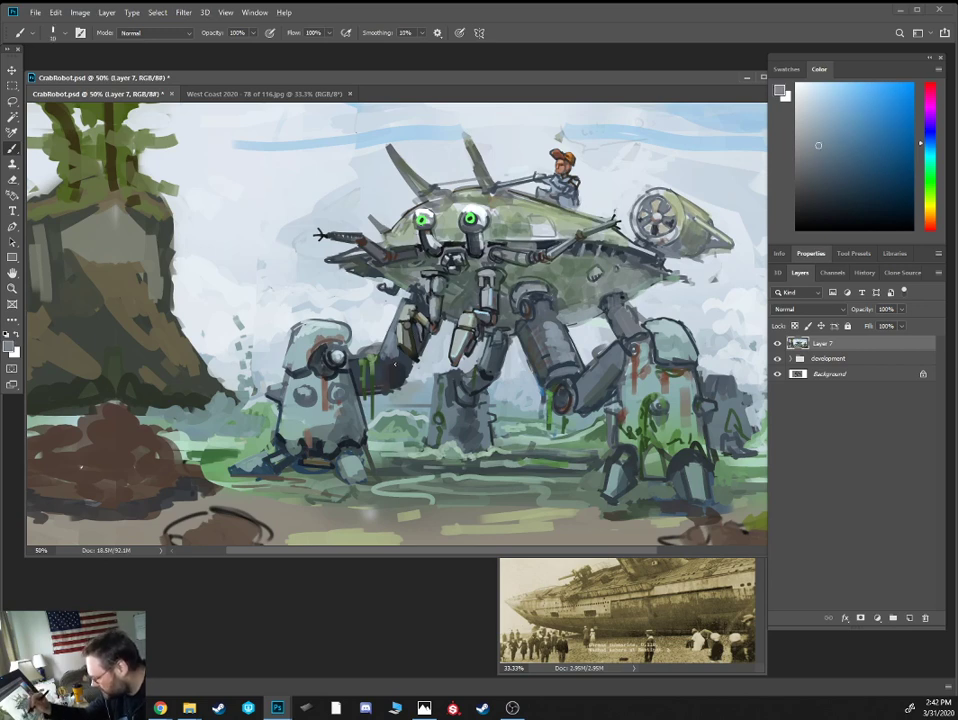
{"action": "left_click", "coordinate": [398, 352], "text": "alt"}
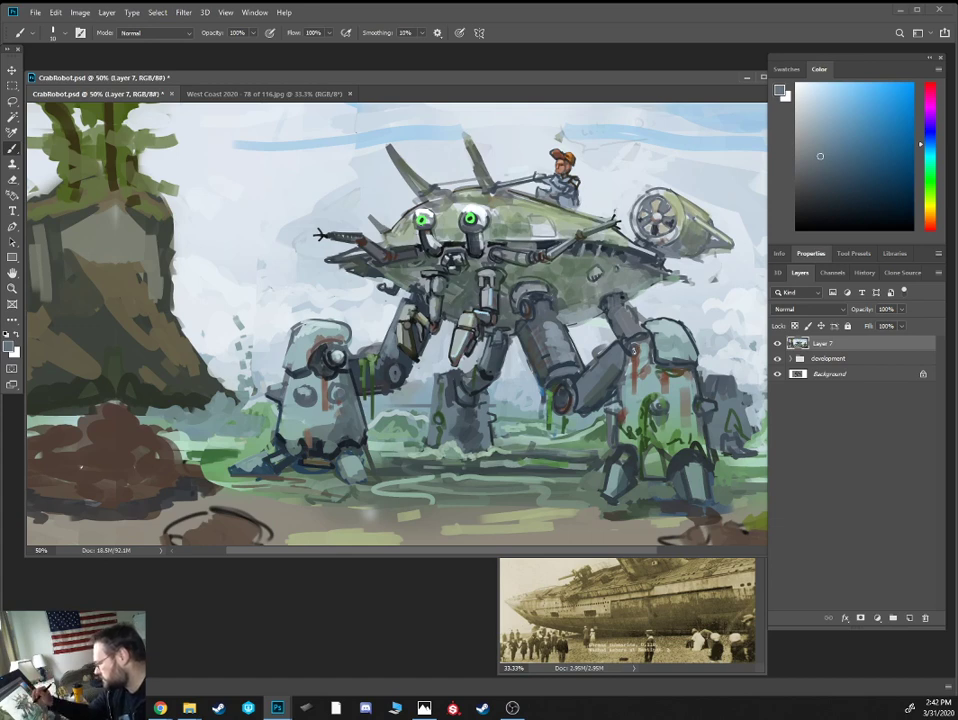
Strengthen the rust streak near the top of the right front leg's shell with sampled rust and dark red-brown
{"action": "left_click", "coordinate": [633, 372], "text": "alt"}
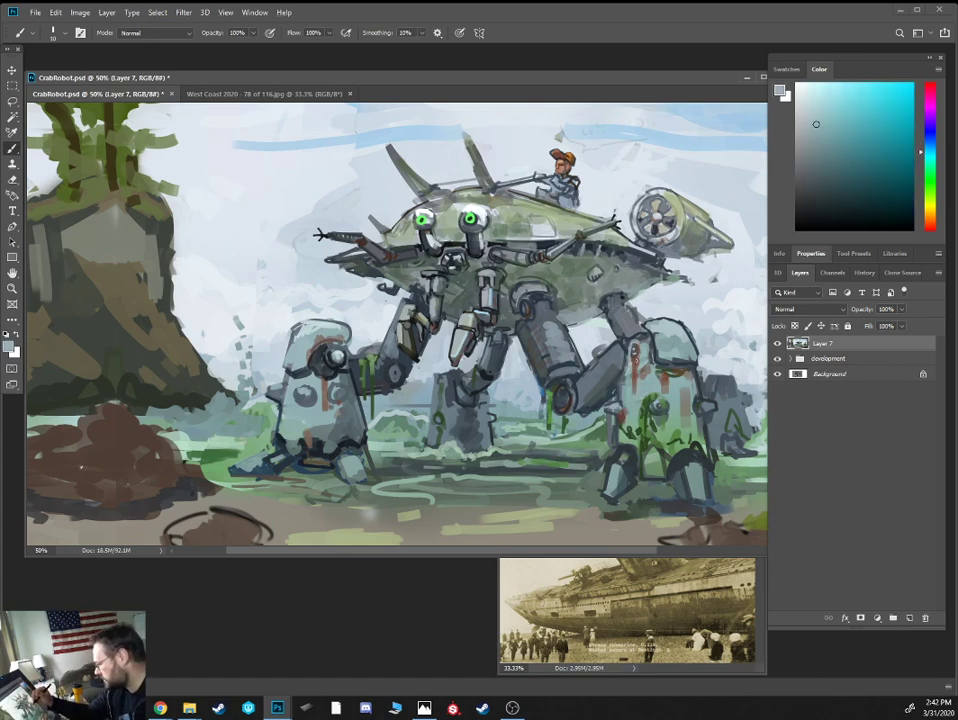
{"action": "left_click", "coordinate": [633, 350], "text": "alt"}
{"action": "left_click", "coordinate": [848, 194]}
{"action": "key", "text": "bracketleft"}
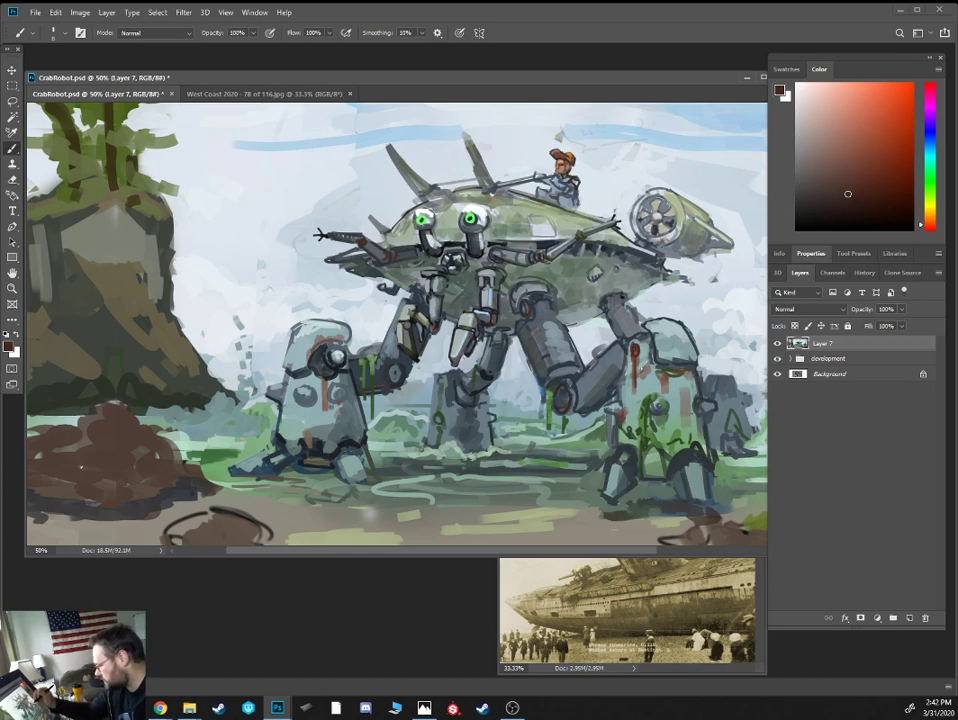
Shade the right front leg's toes with sampled teal and muted blue, and add red-brown rust accents to the toe joints
{"action": "left_click", "coordinate": [617, 486], "text": "alt"}
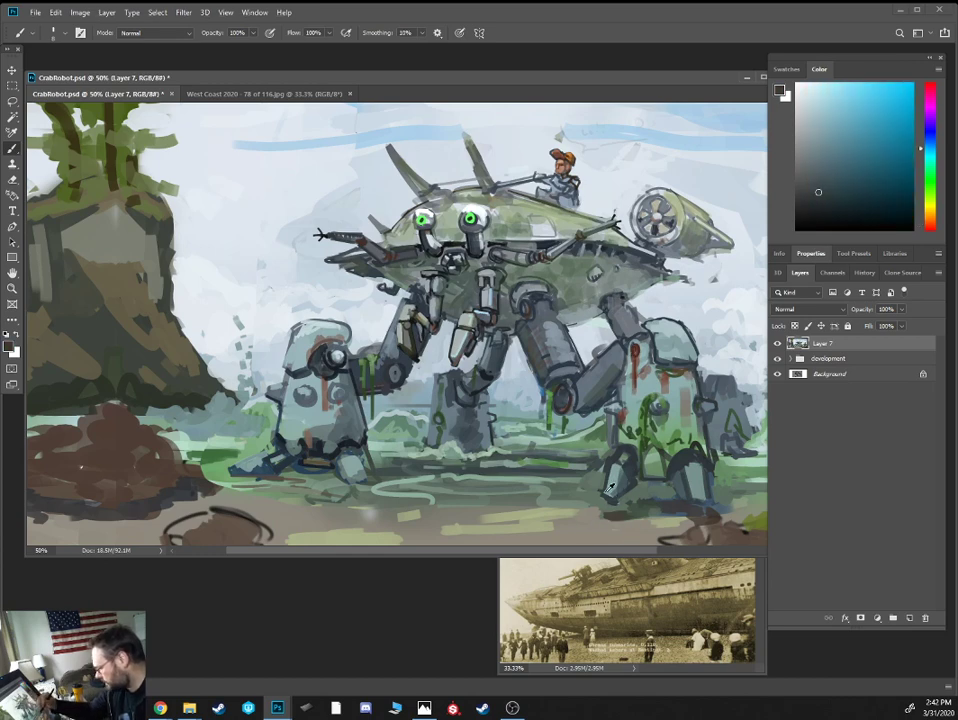
{"action": "left_click", "coordinate": [620, 481], "text": "alt"}
{"action": "left_click", "coordinate": [827, 143]}
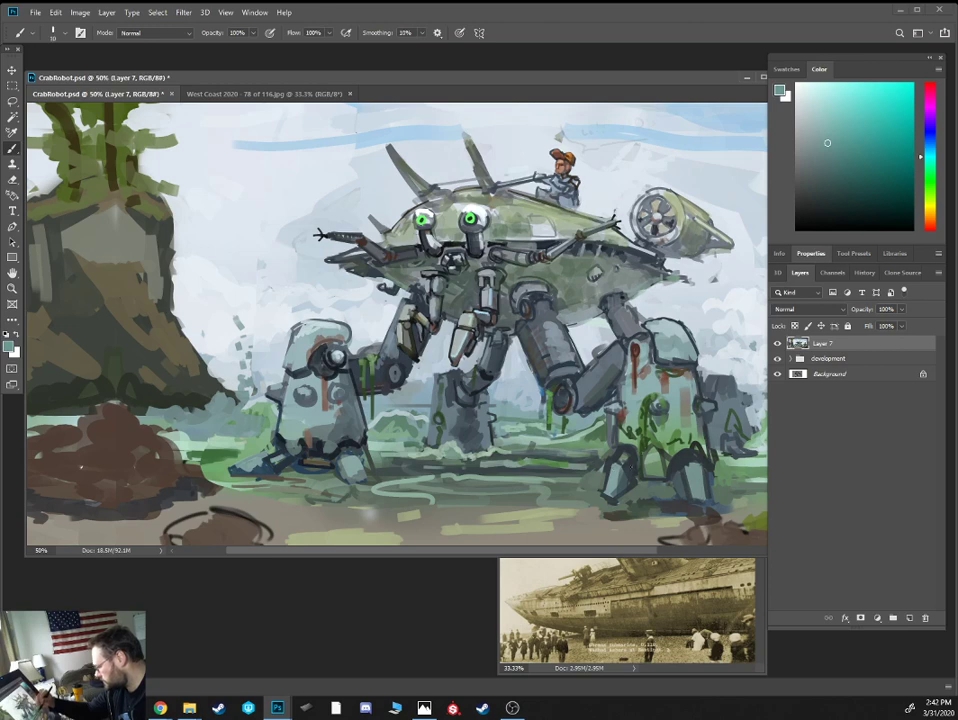
{"action": "left_click", "coordinate": [928, 140]}
{"action": "left_click", "coordinate": [846, 133]}
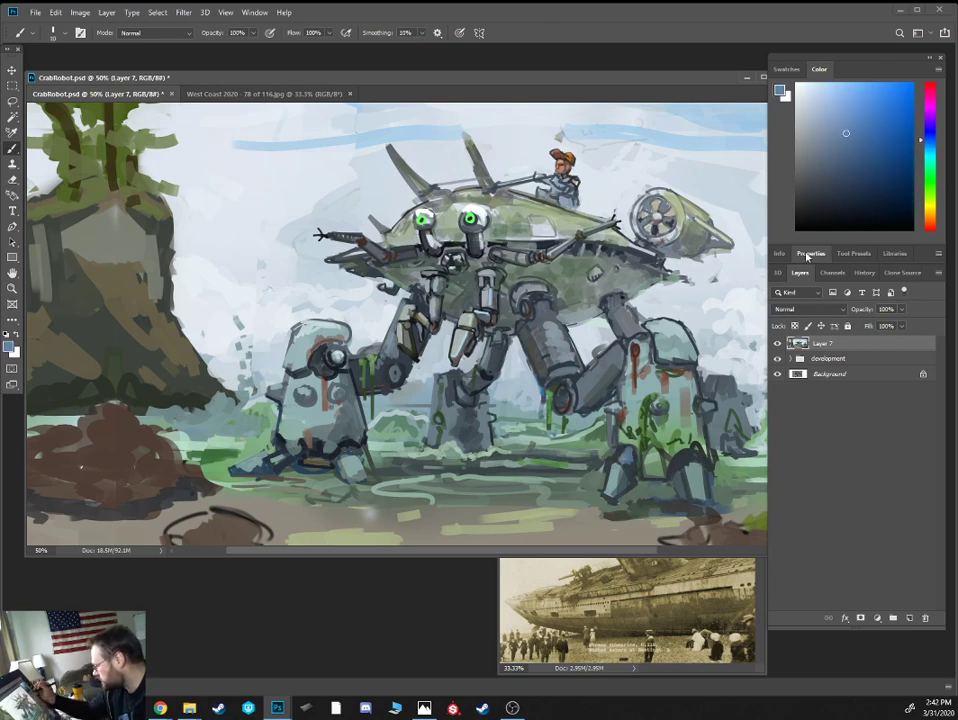
{"action": "left_click", "coordinate": [929, 224]}
{"action": "left_click", "coordinate": [879, 168]}
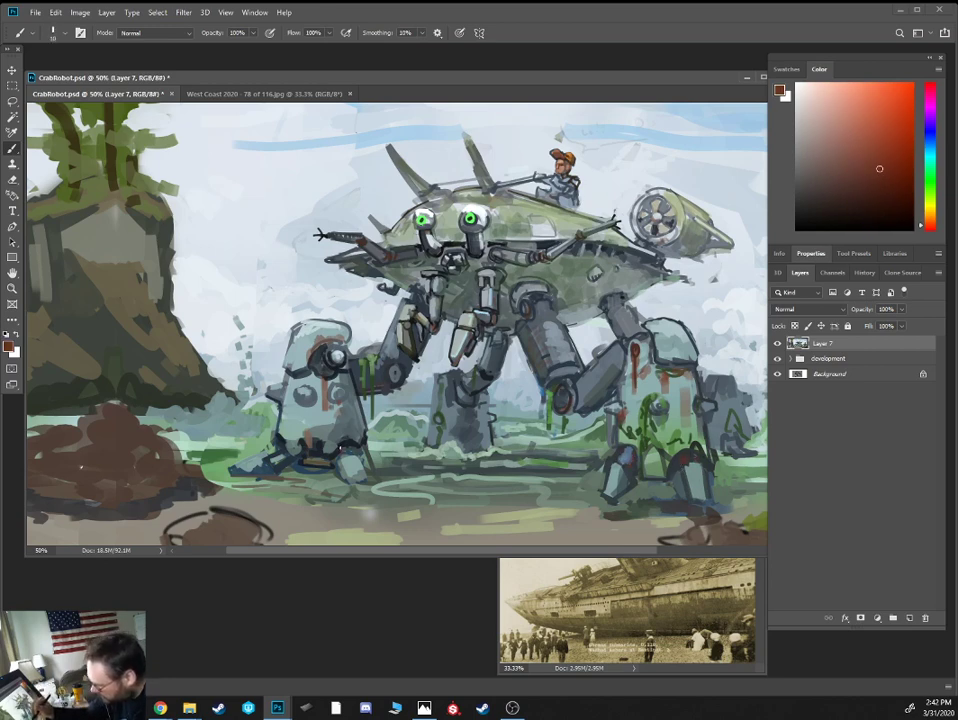
Refine the left front leg's toes with sampled grey-green highlights and thin dark blue-grey panel lines
{"action": "left_click", "coordinate": [260, 343], "text": "alt"}
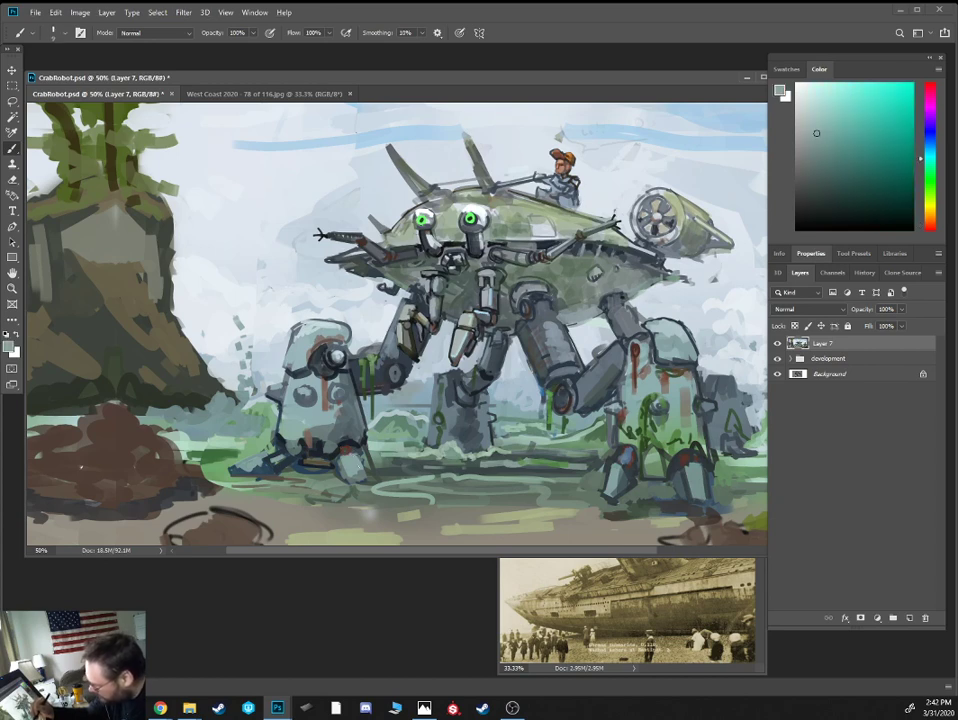
{"action": "left_click", "coordinate": [356, 472], "text": "alt"}
{"action": "left_click", "coordinate": [355, 474], "text": "alt"}
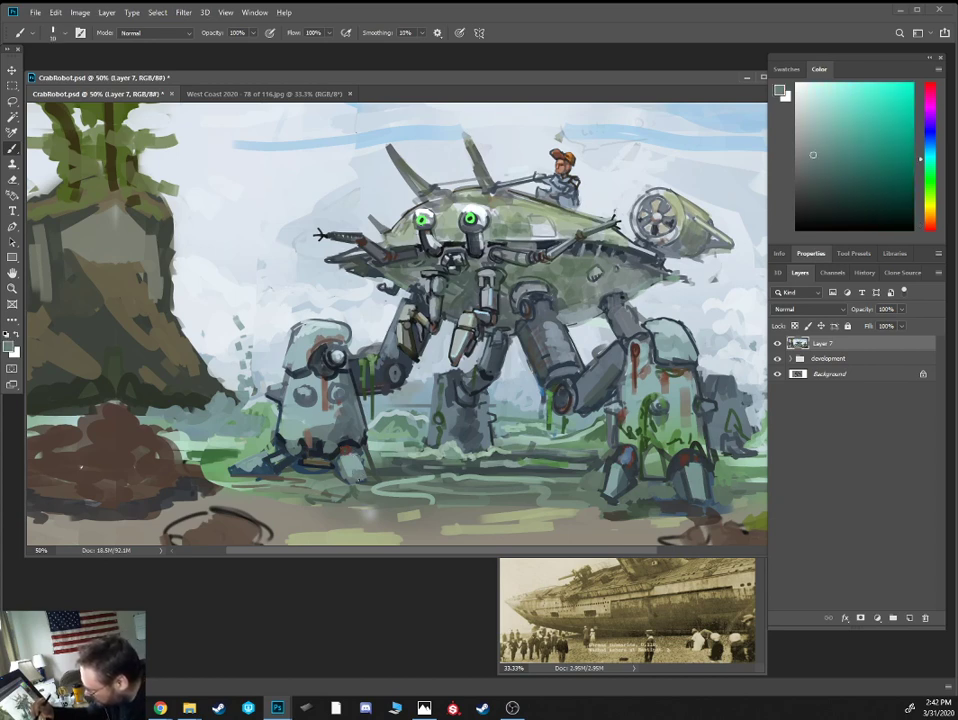
{"action": "left_click", "coordinate": [268, 354], "text": "alt"}
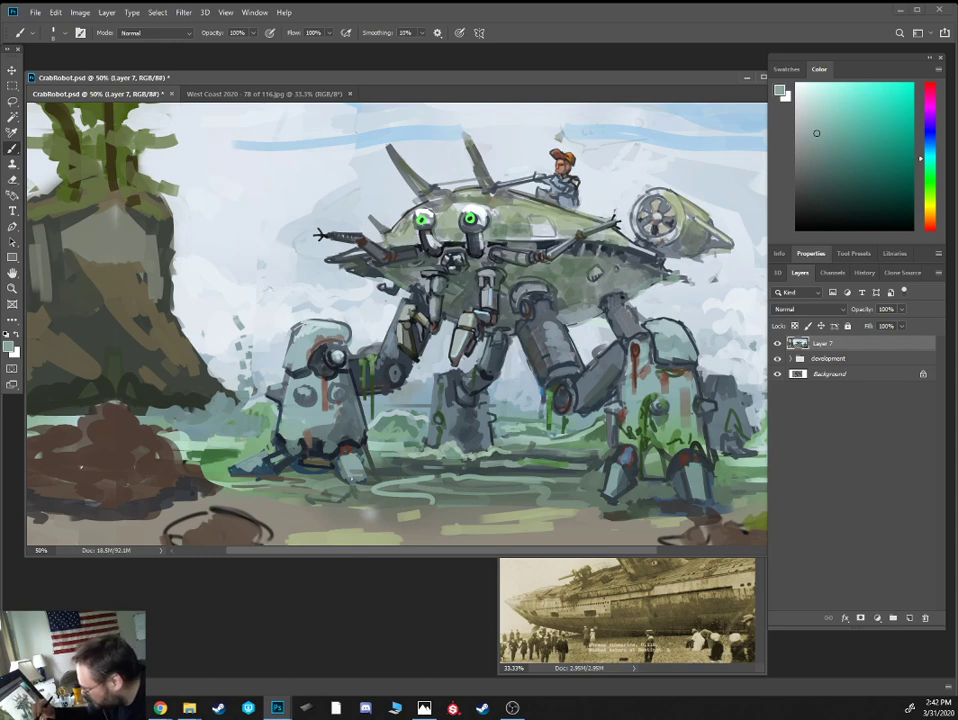
{"action": "left_click", "coordinate": [248, 469], "text": "alt"}
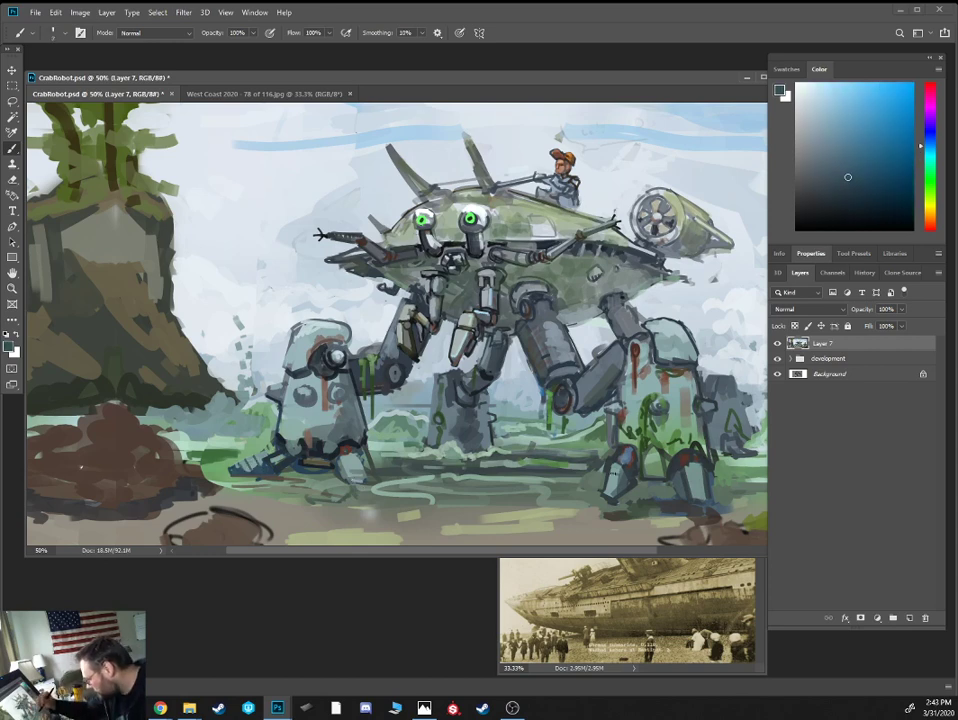
Paint the tip of the right front leg's inner toe with light teal, muted blue-grey and dark slate strokes
{"action": "left_click", "coordinate": [457, 360], "text": "alt"}
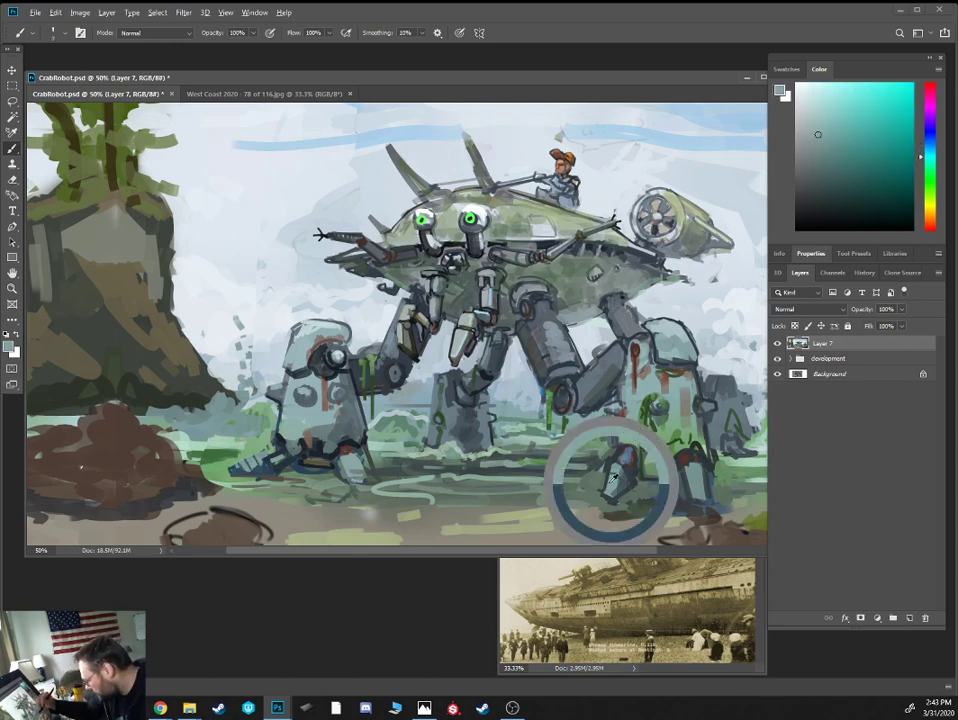
{"action": "left_click", "coordinate": [844, 135]}
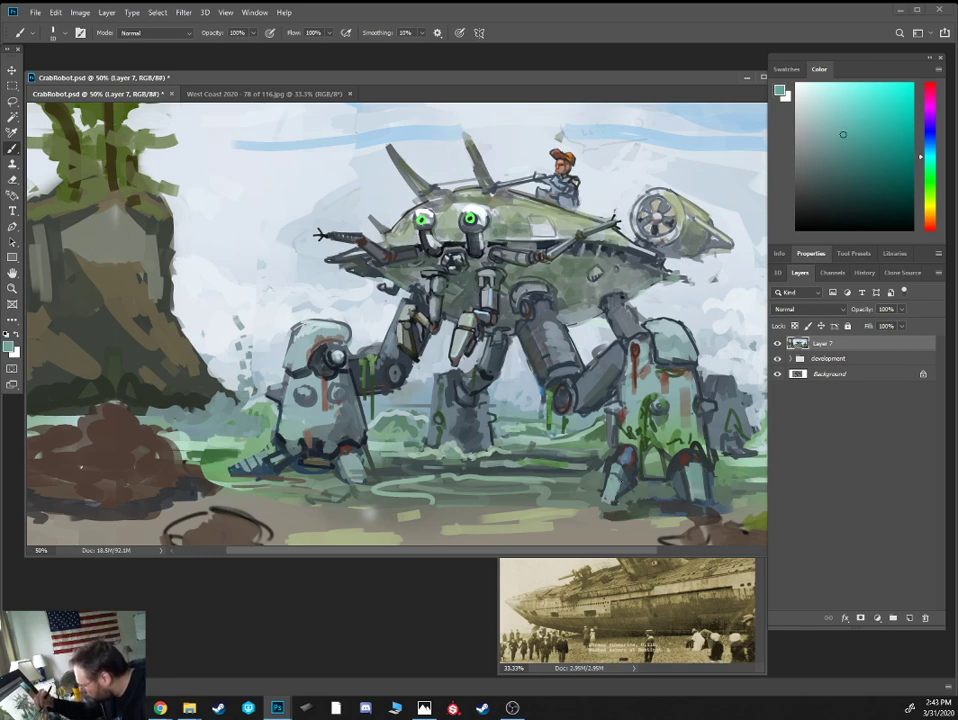
{"action": "left_click", "coordinate": [611, 482], "text": "alt"}
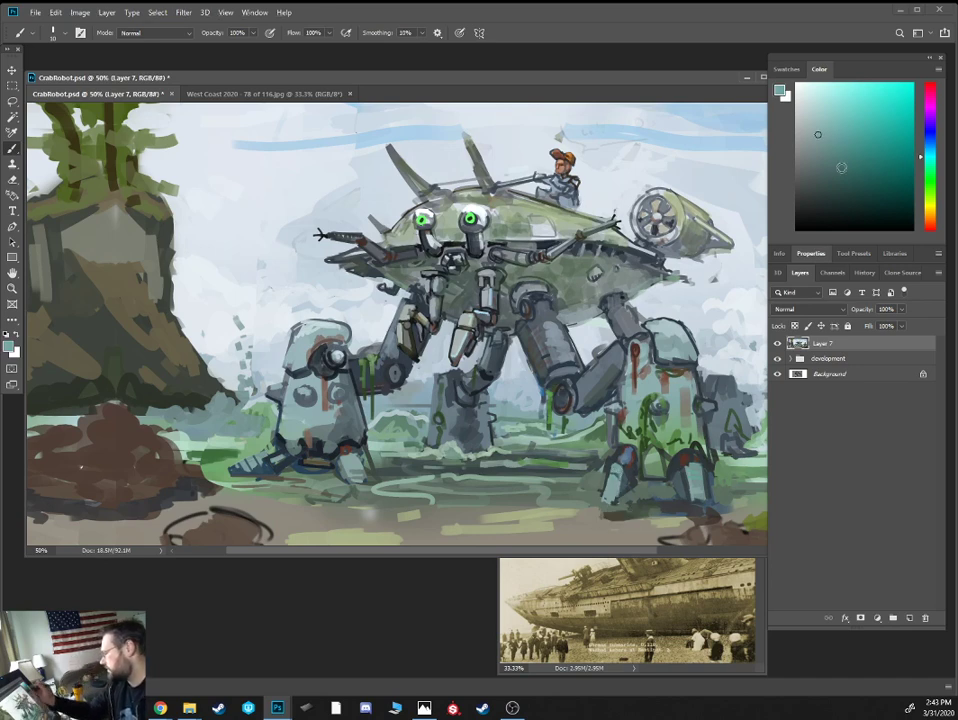
{"action": "left_click", "coordinate": [929, 146]}
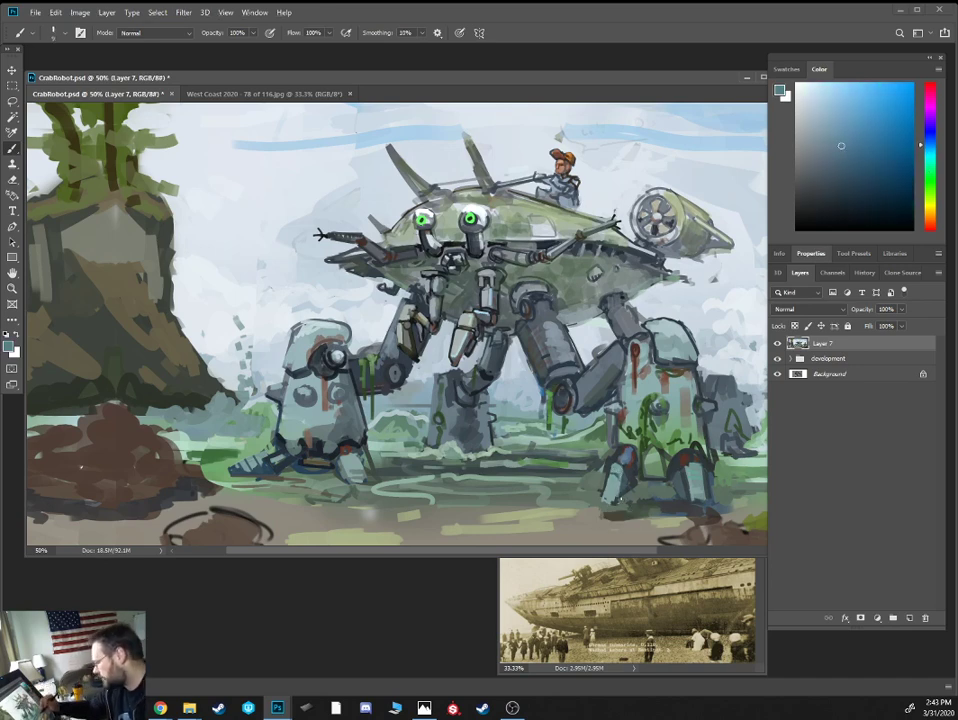
{"action": "left_click", "coordinate": [608, 504], "text": "alt"}
{"action": "key", "text": "bracketright"}
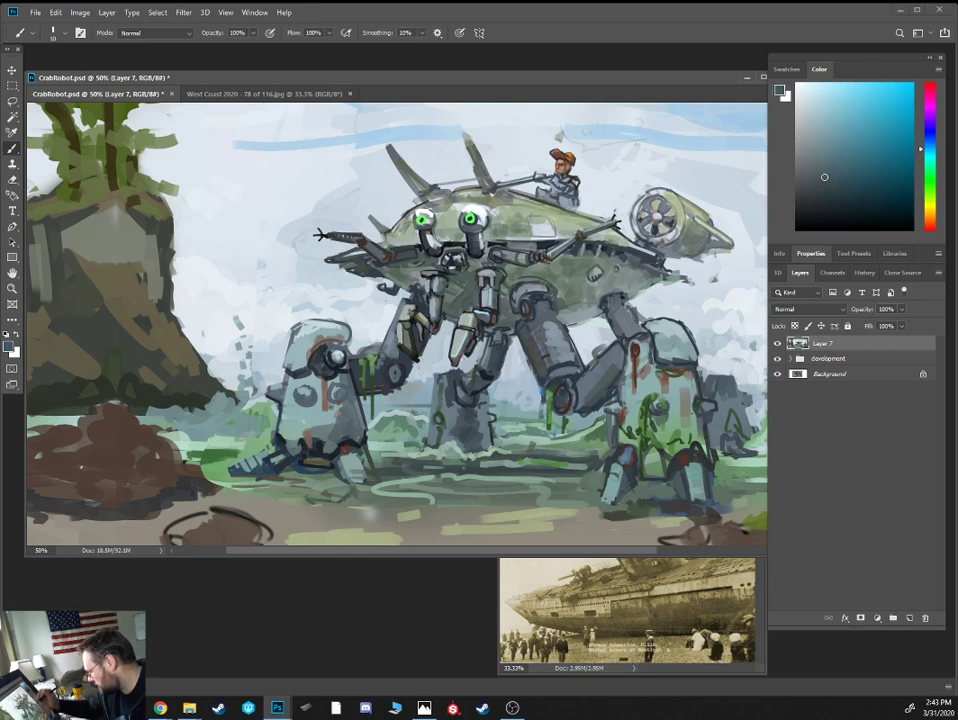
Darken the lower rim between the right front leg's toes with slate, and reinforce the leg's outline with near-black strokes
{"action": "left_click", "coordinate": [479, 359], "text": "alt"}
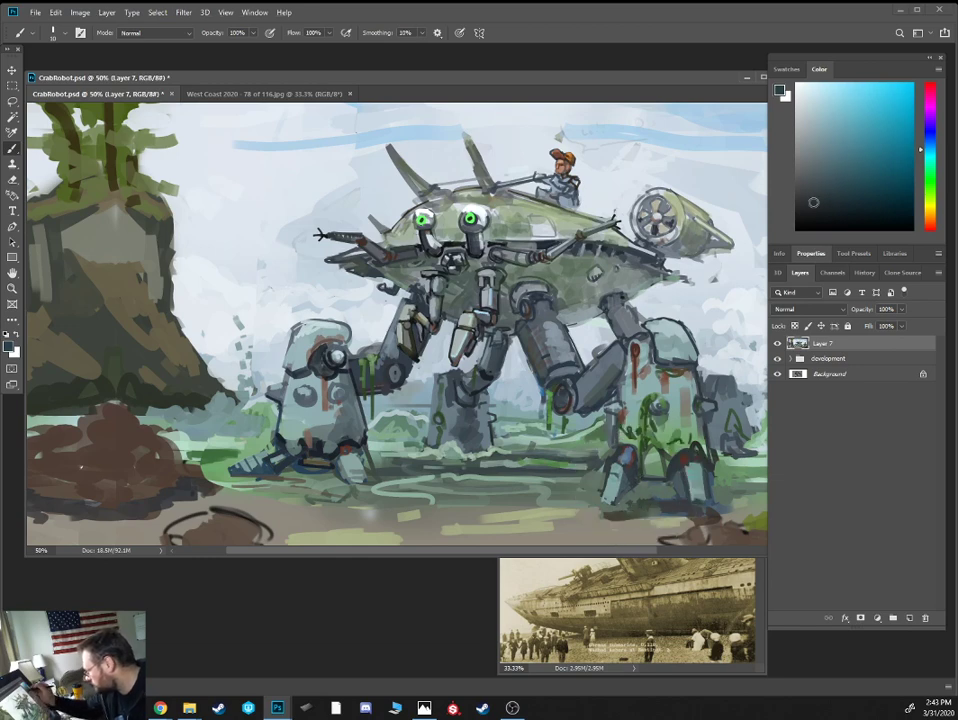
{"action": "left_click", "coordinate": [830, 218]}
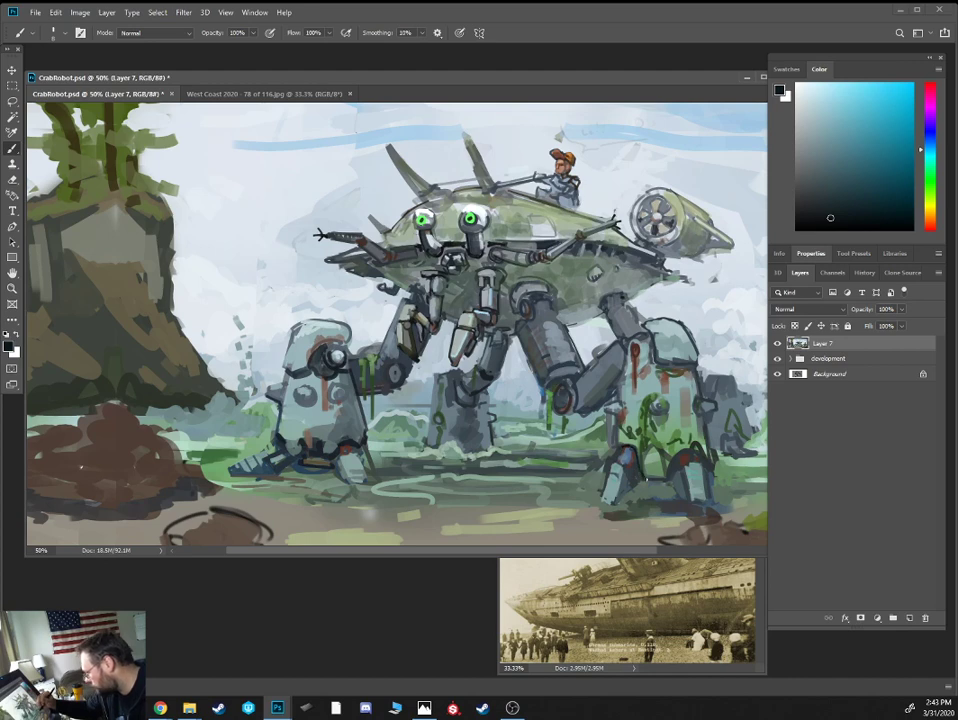
{"action": "left_click", "coordinate": [484, 362], "text": "alt"}
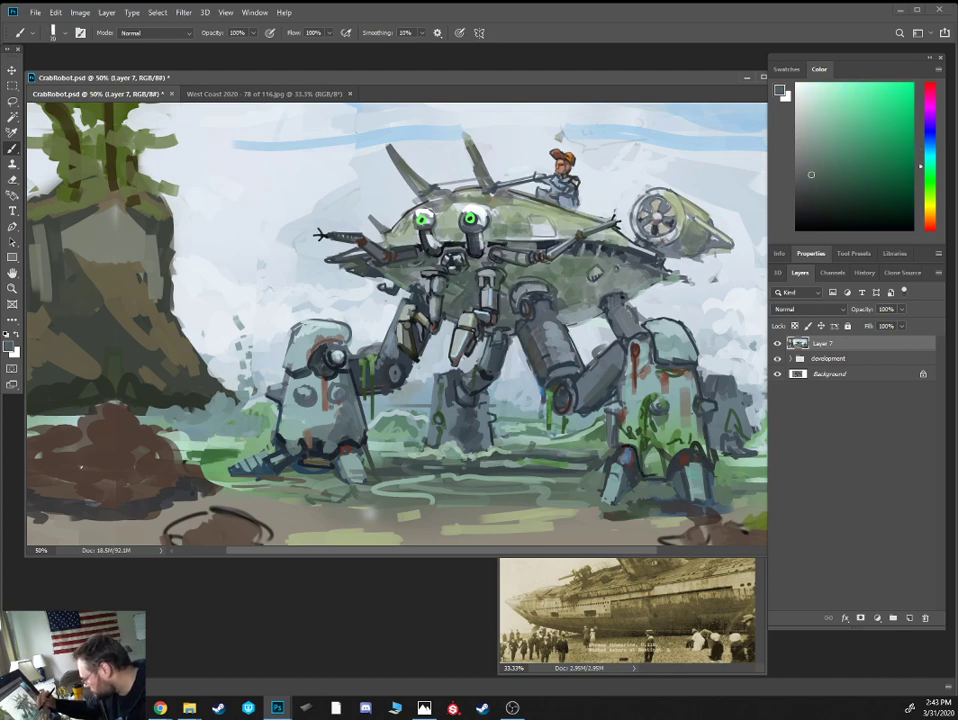
{"action": "left_click", "coordinate": [482, 356], "text": "alt"}
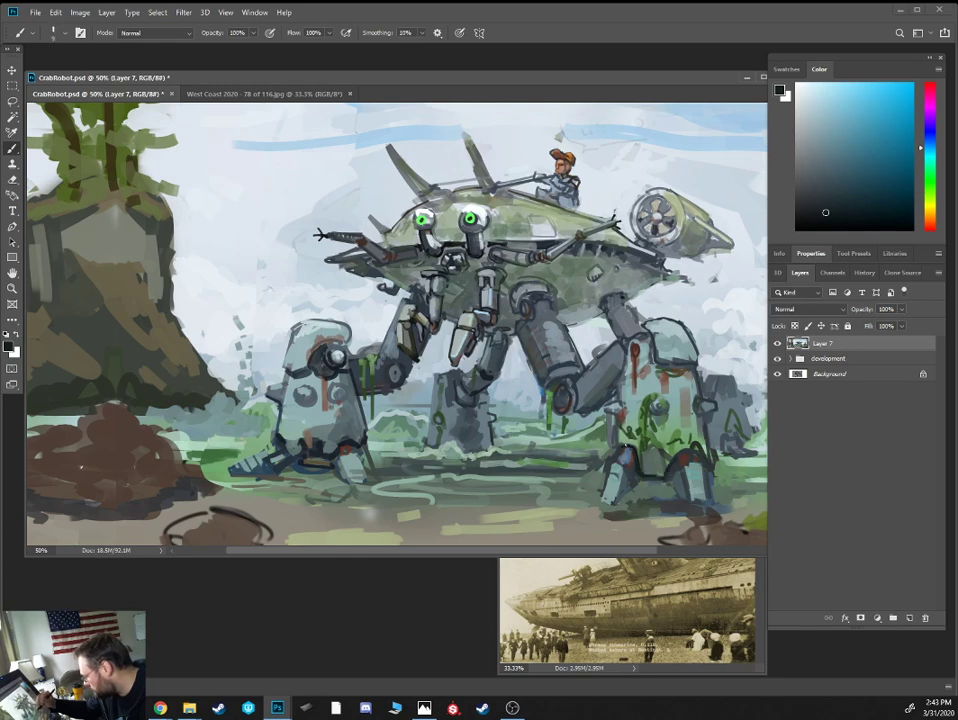
{"action": "left_click_drag", "start_coordinate": [465, 312], "coordinate": [461, 335]}
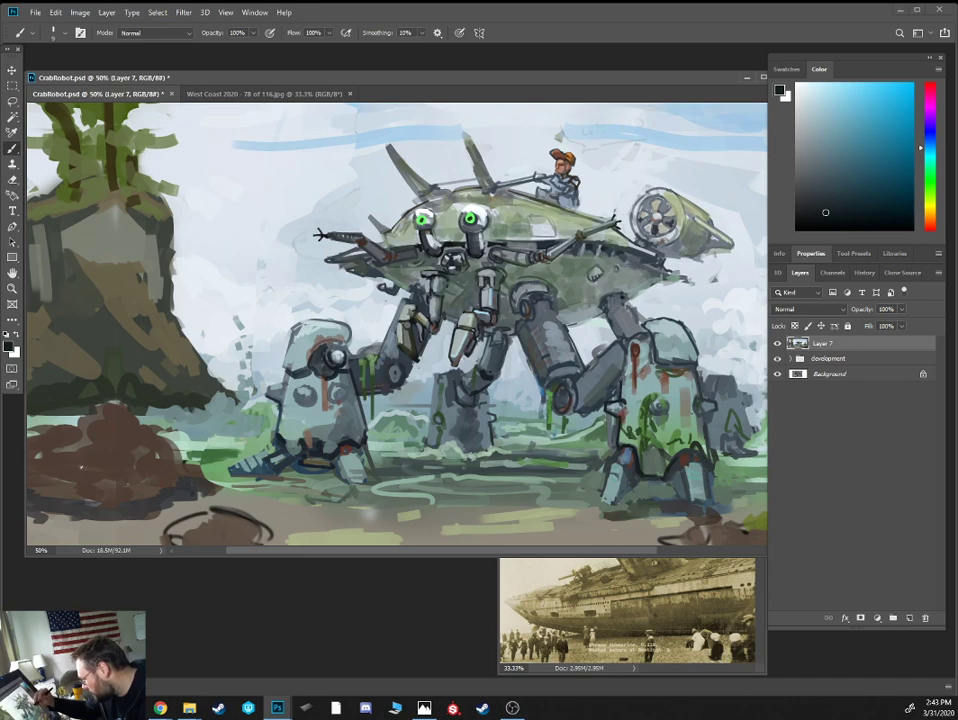
{"action": "left_click_drag", "start_coordinate": [465, 286], "coordinate": [481, 246]}
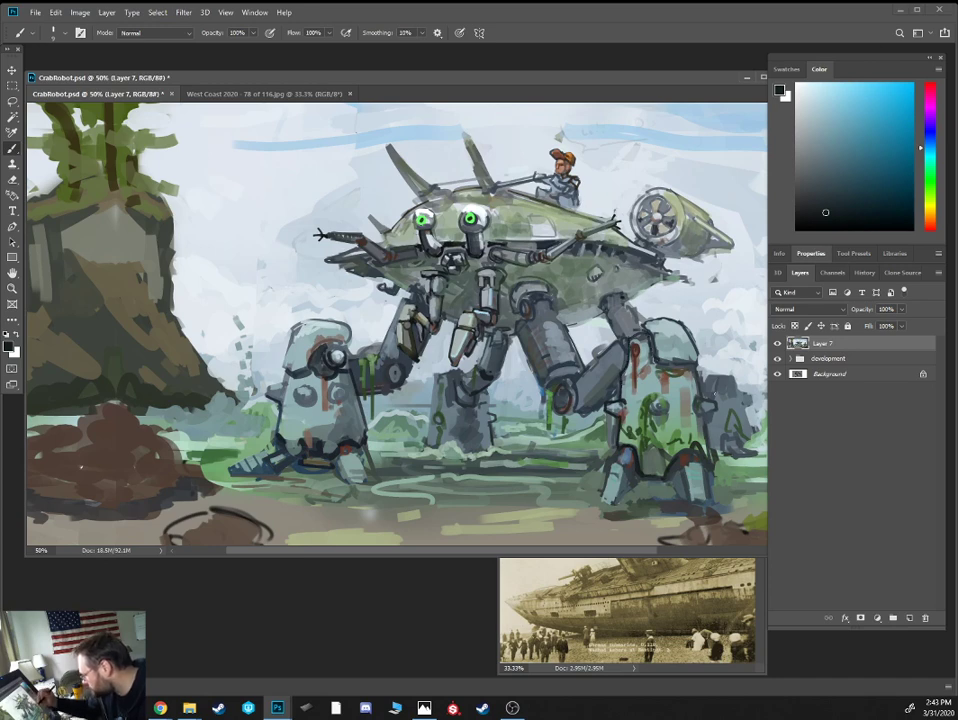
Define the right front leg's knee cap with dark slate outline strokes and sampled light grey-teal shading
{"action": "left_click", "coordinate": [661, 389], "text": "alt"}
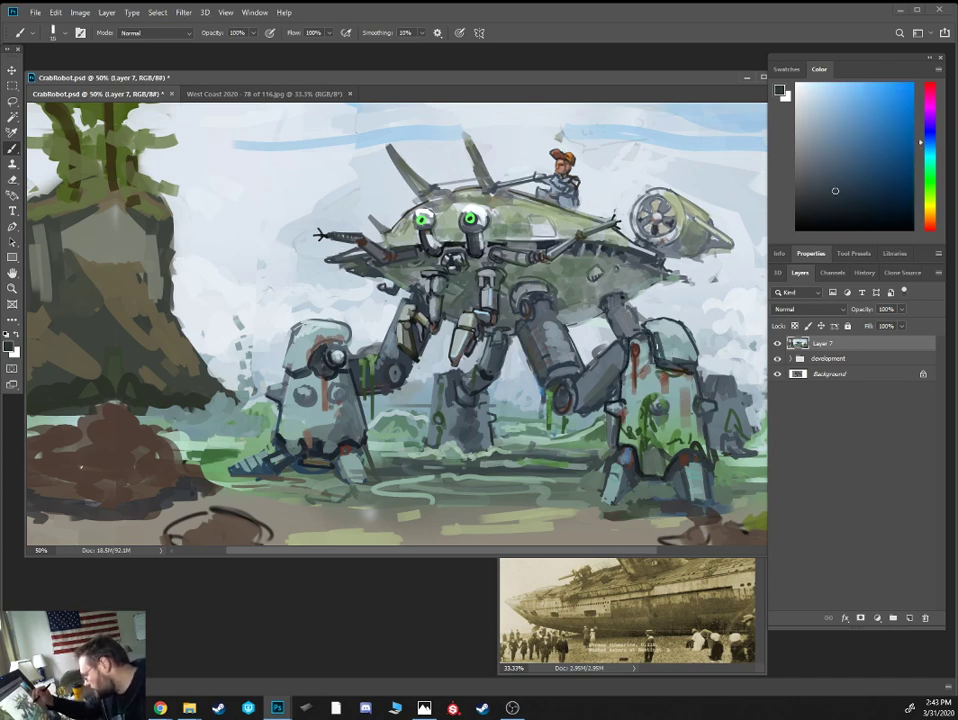
{"action": "left_click", "coordinate": [676, 353], "text": "alt"}
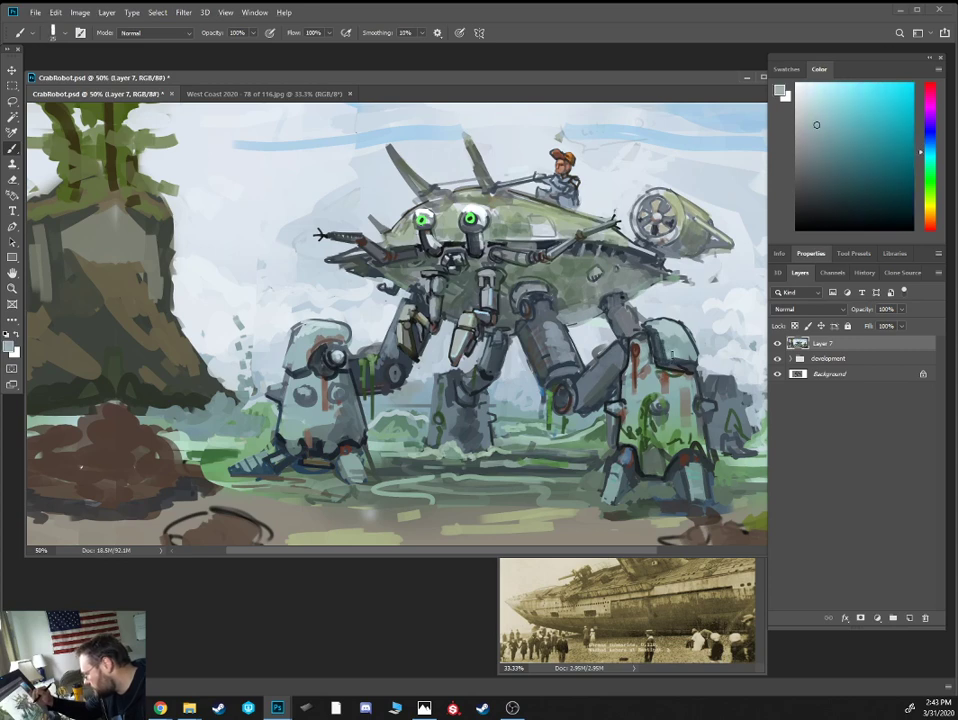
{"action": "key", "text": "bracketright"}
{"action": "key", "text": "bracketright"}
{"action": "left_click", "coordinate": [674, 353], "text": "alt"}
{"action": "left_click", "coordinate": [675, 339], "text": "alt"}
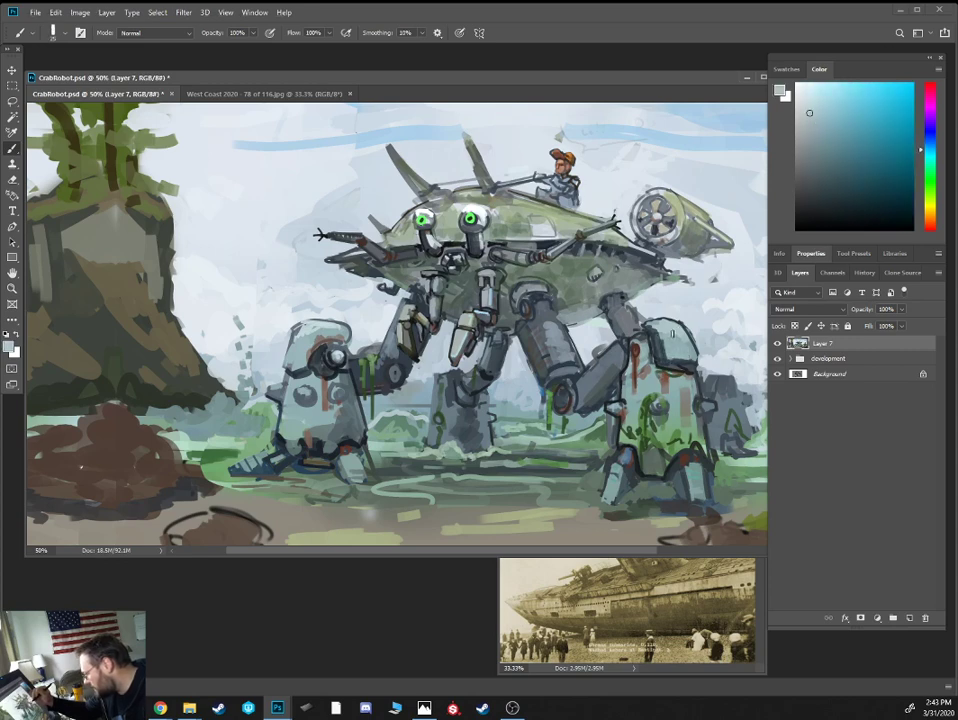
{"action": "key", "text": "alt+bracketleft"}
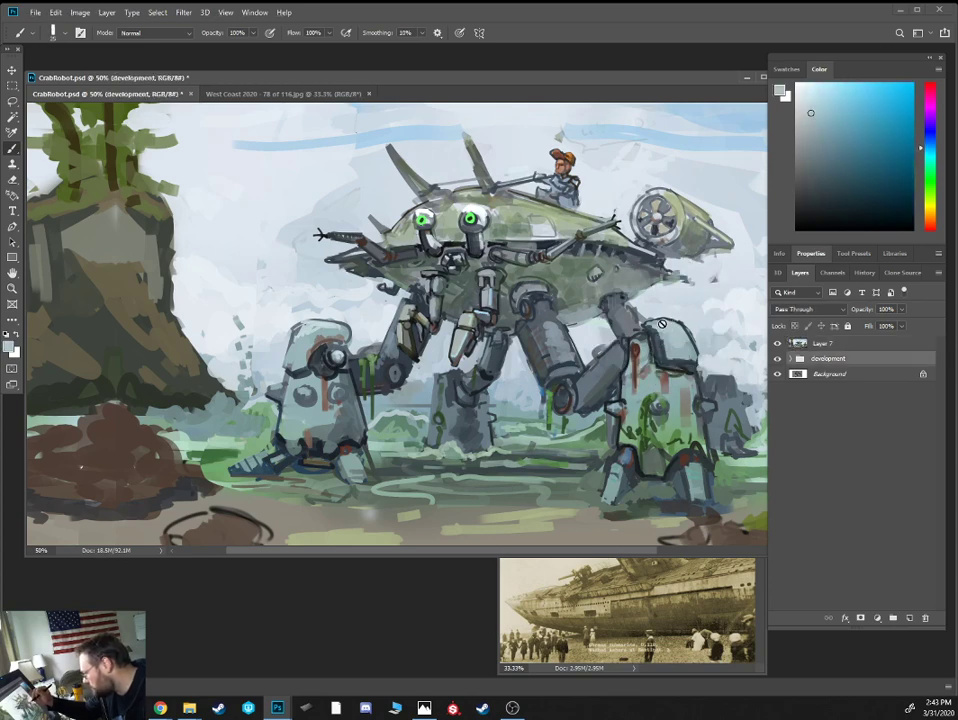
{"action": "left_click", "coordinate": [675, 339]}
{"action": "key", "text": "Return"}
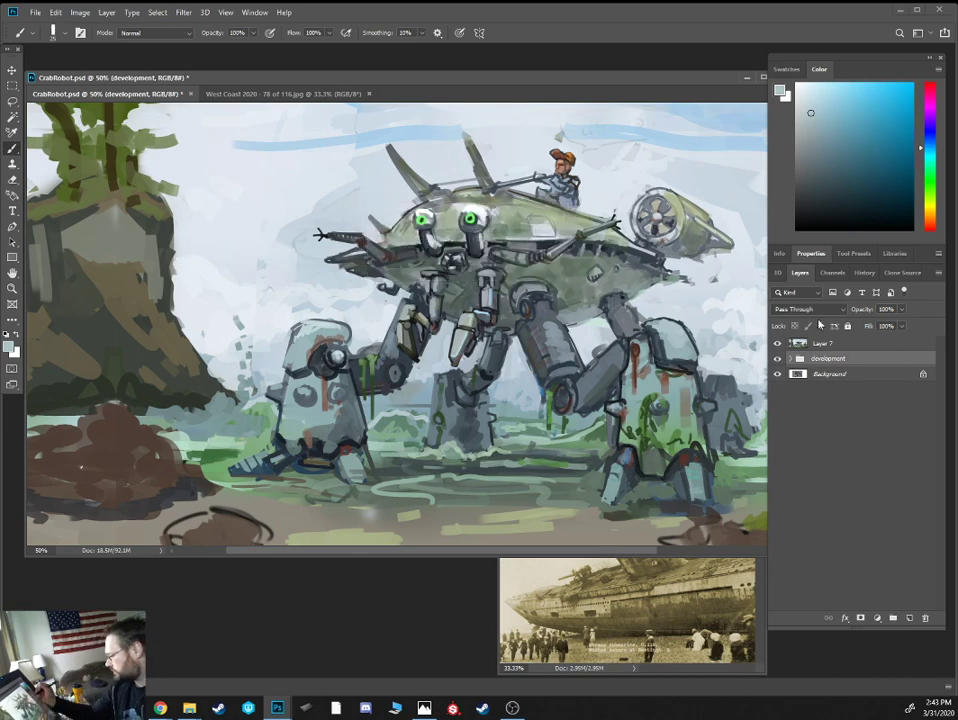
{"action": "key", "text": "alt+bracketright"}
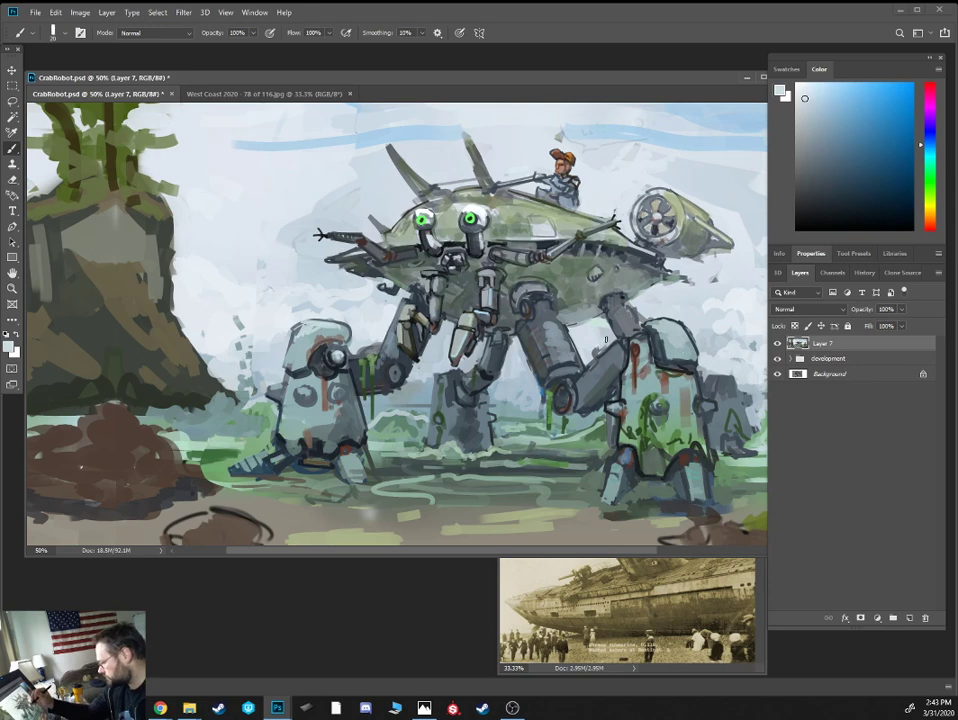
Shade the right front leg's upper cylinder and shoulder joint with sampled greys and a dark blue-grey
{"action": "left_click", "coordinate": [428, 238], "text": "alt"}
{"action": "left_click", "coordinate": [410, 250], "text": "alt"}
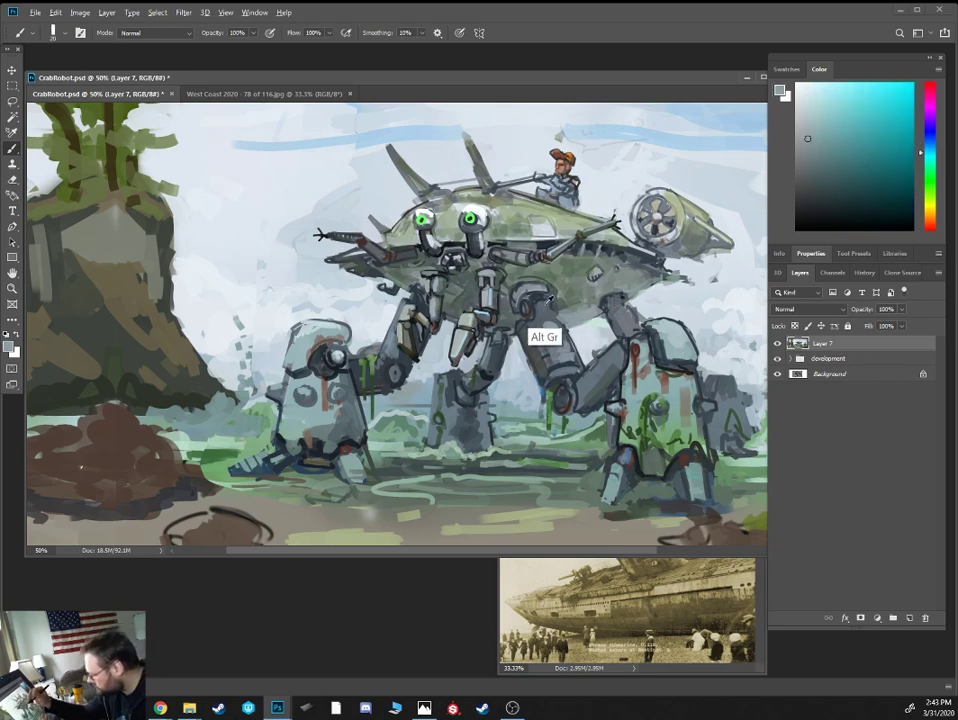
{"action": "left_click", "coordinate": [409, 235], "text": "alt"}
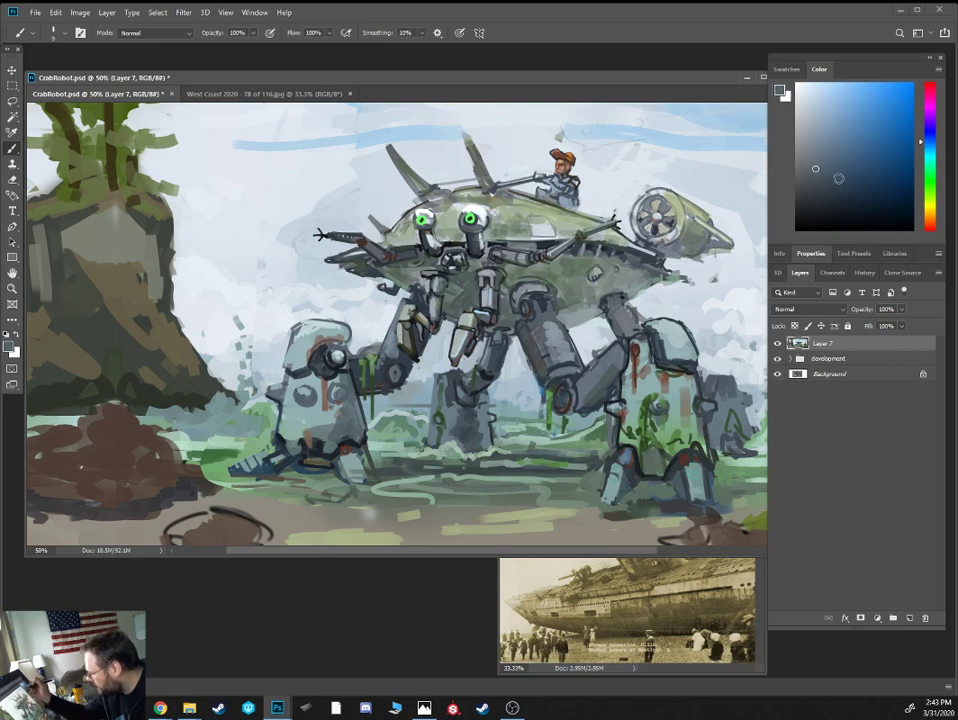
{"action": "left_click", "coordinate": [841, 200]}
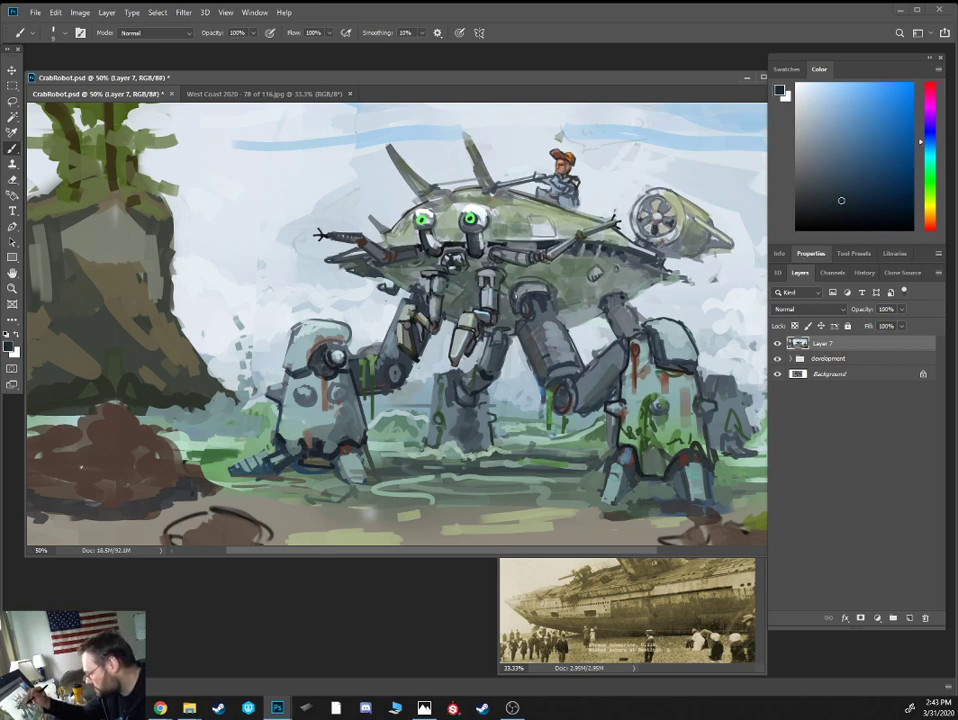
Shade the right claw arm's upper segment and the hull underside around it with sampled mid greys and muted green-grey
{"action": "left_click", "coordinate": [382, 234], "text": "alt"}
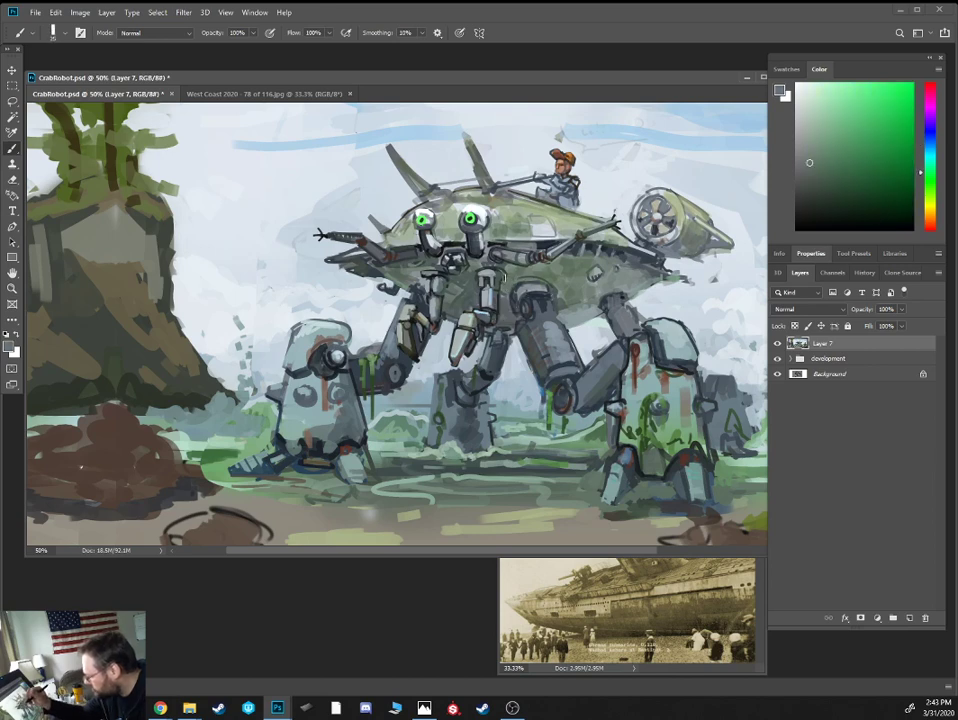
{"action": "left_click", "coordinate": [378, 210], "text": "alt"}
{"action": "left_click", "coordinate": [358, 200], "text": "alt"}
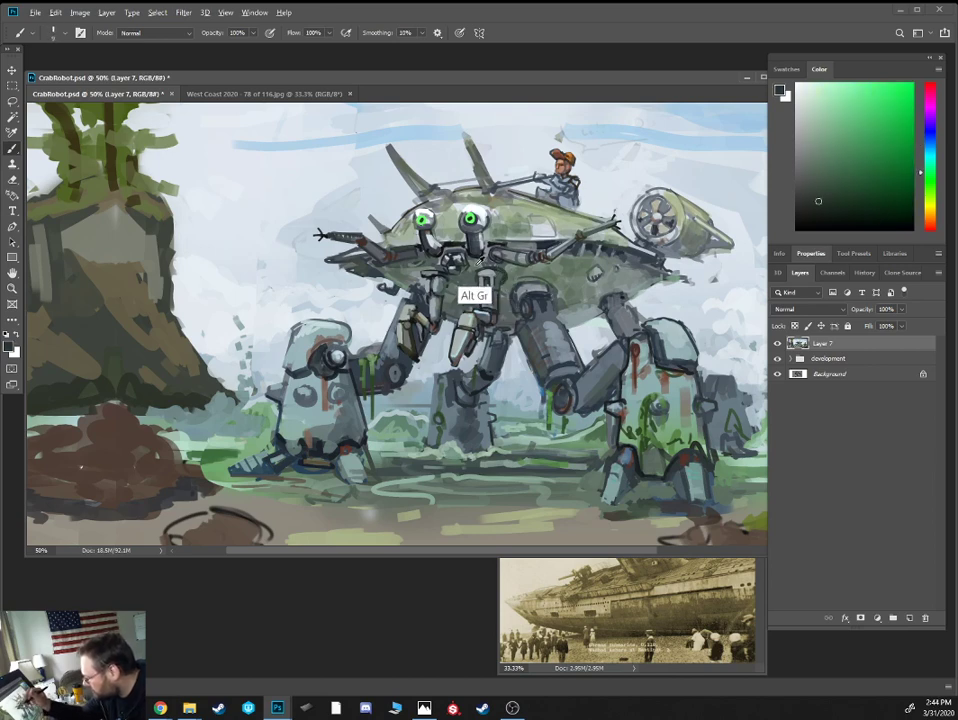
{"action": "left_click", "coordinate": [358, 199], "text": "alt"}
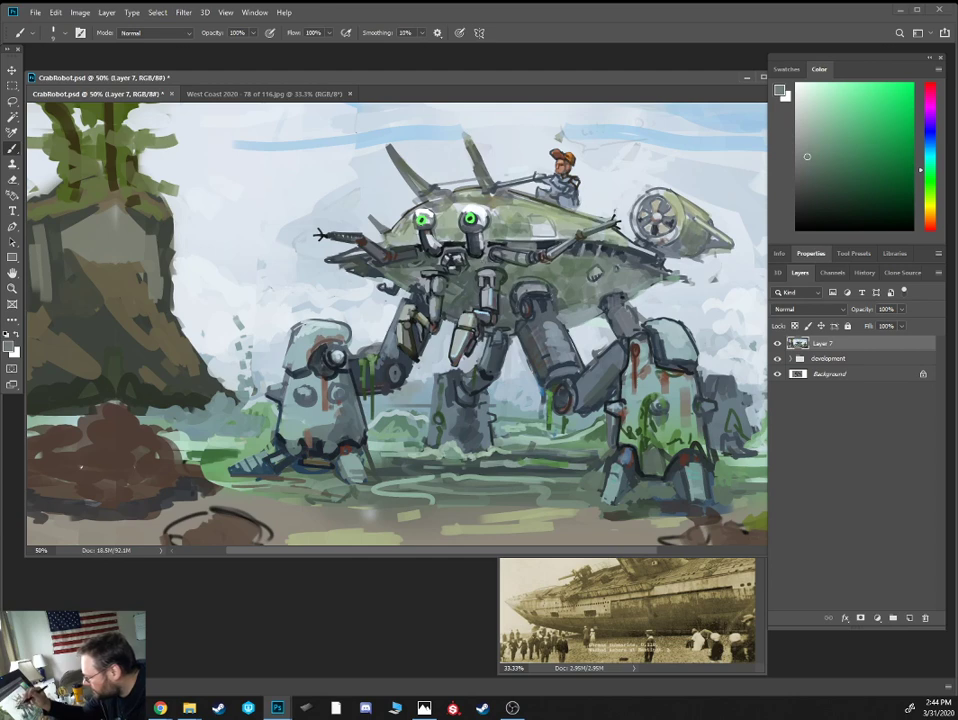
{"action": "left_click", "coordinate": [376, 226], "text": "alt"}
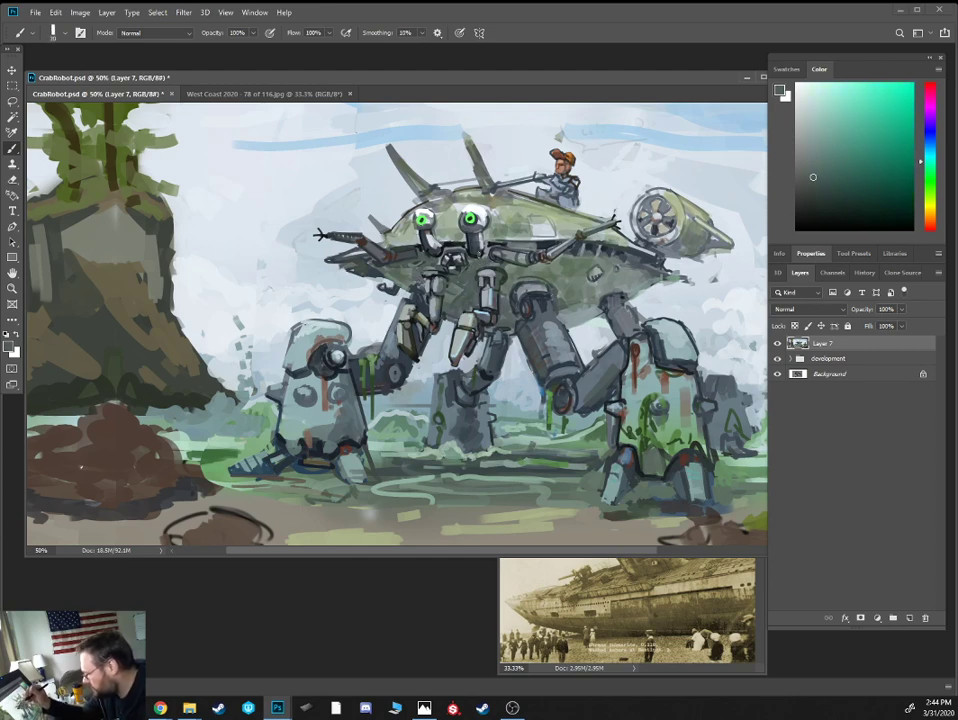
Rework the robot's mouth plate between the eye stalks with a small brush, using sampled light grey and near-black blue outlines
{"action": "left_click", "coordinate": [457, 258], "text": "alt"}
{"action": "key", "text": "ctrl+plus"}
{"action": "key", "text": "ctrl+plus"}
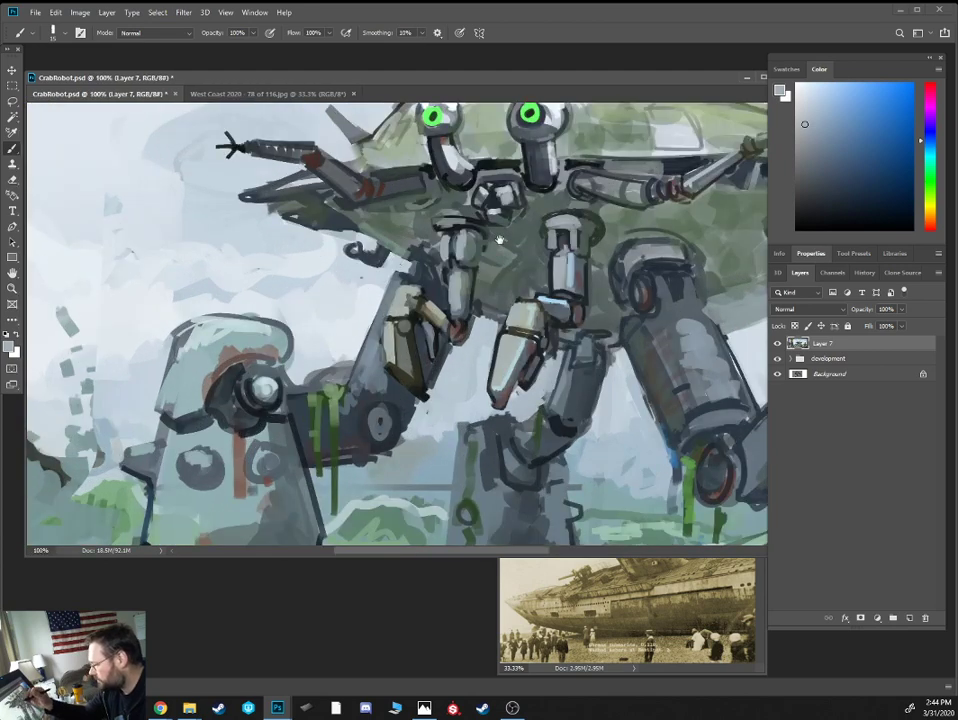
{"action": "left_click_drag", "start_coordinate": [500, 240], "coordinate": [482, 385]}
{"action": "left_click", "coordinate": [681, 190], "text": "alt"}
{"action": "key", "text": "bracketleft"}
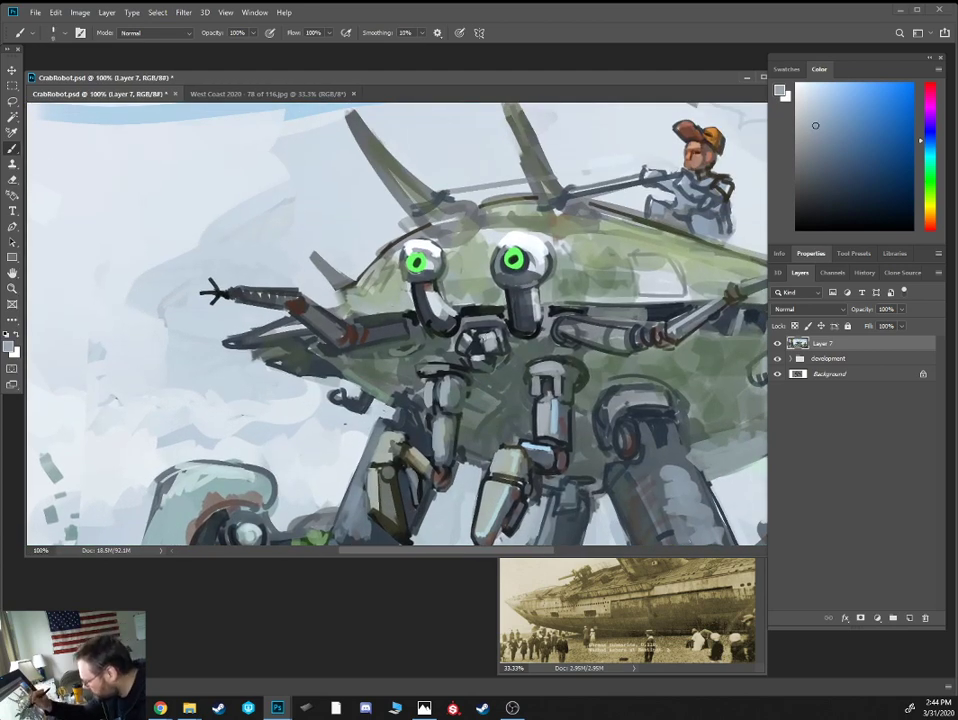
{"action": "left_click", "coordinate": [464, 341], "text": "alt"}
{"action": "mouse_move", "coordinate": [470, 339]}
{"action": "left_mouse_down"}
{"action": "mouse_move", "coordinate": [463, 345]}
{"action": "mouse_move", "coordinate": [475, 364]}
{"action": "left_mouse_up"}
{"action": "left_click", "coordinate": [474, 354], "text": "alt"}
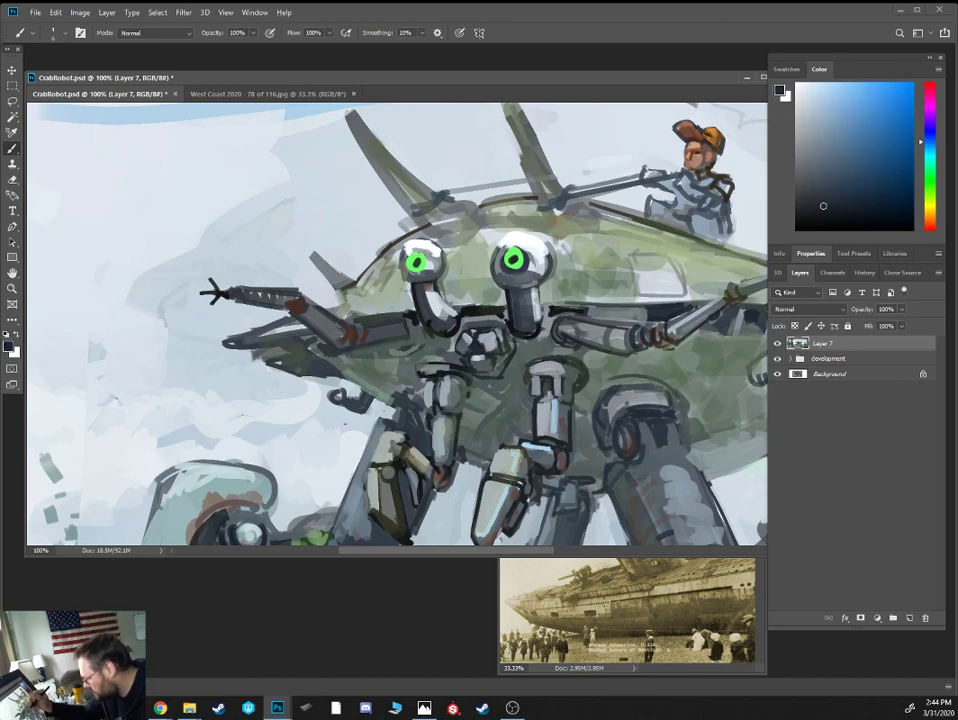
Sharpen the mouth's inner panels and rim with alternating sampled light grey and dark grey strokes
{"action": "left_click", "coordinate": [212, 292], "text": "alt"}
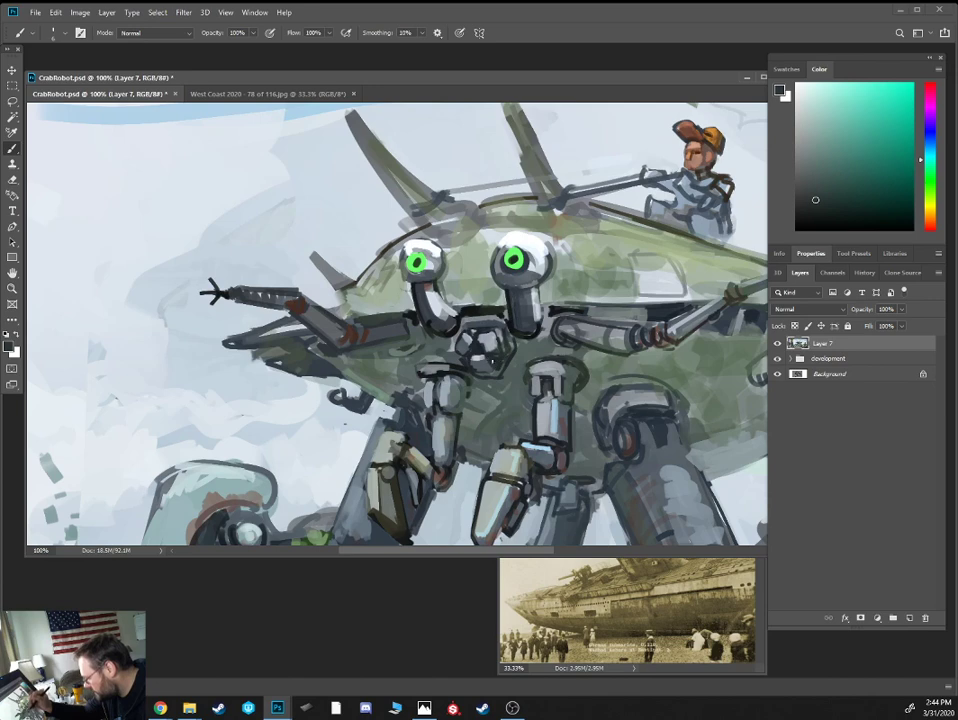
{"action": "left_click", "coordinate": [212, 292], "text": "alt"}
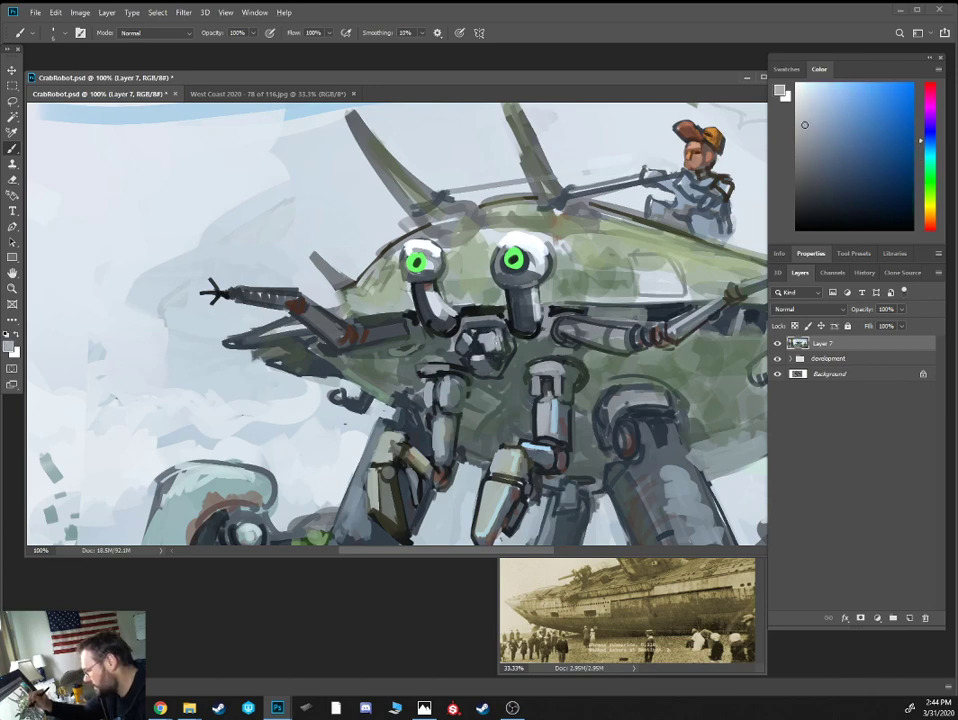
{"action": "left_click", "coordinate": [212, 292], "text": "alt"}
{"action": "left_click", "coordinate": [485, 337], "text": "alt"}
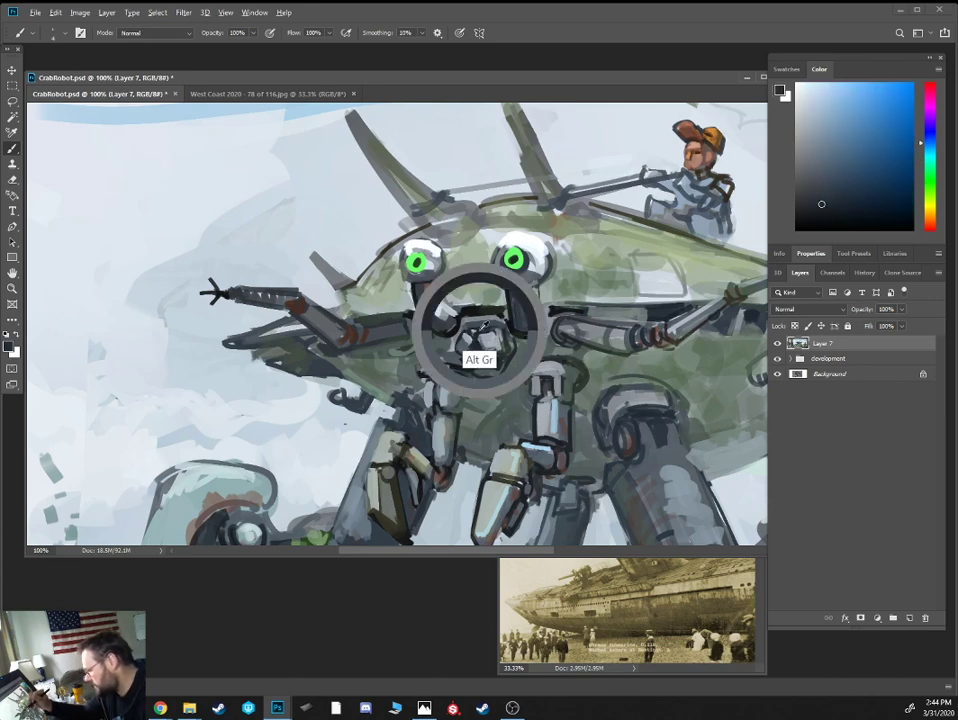
{"action": "left_click", "coordinate": [488, 338], "text": "alt"}
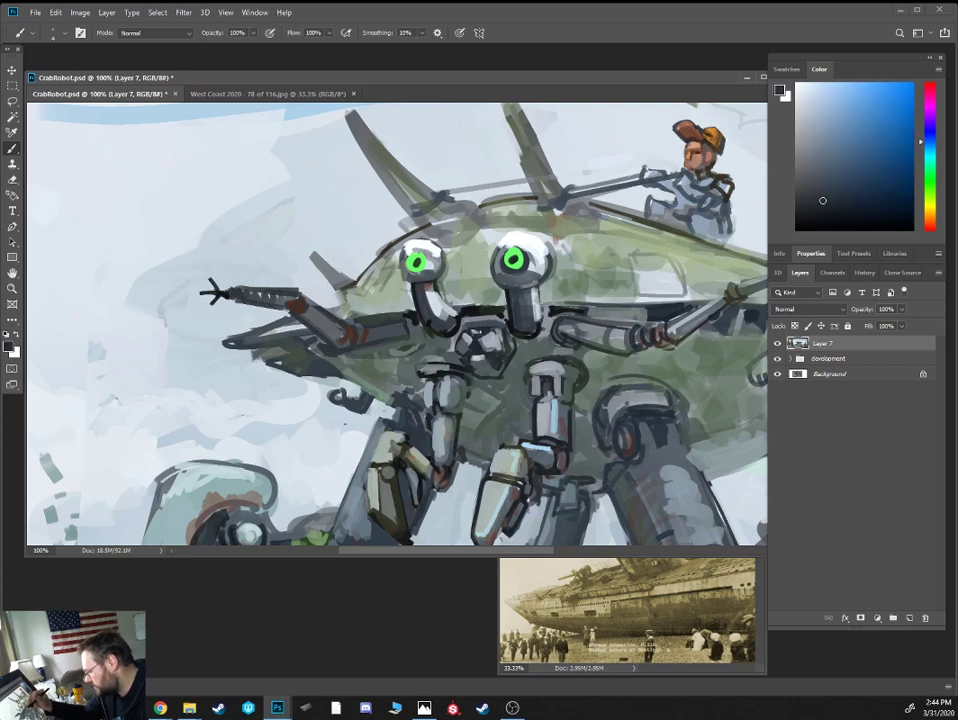
{"action": "left_click", "coordinate": [358, 265], "text": "alt"}
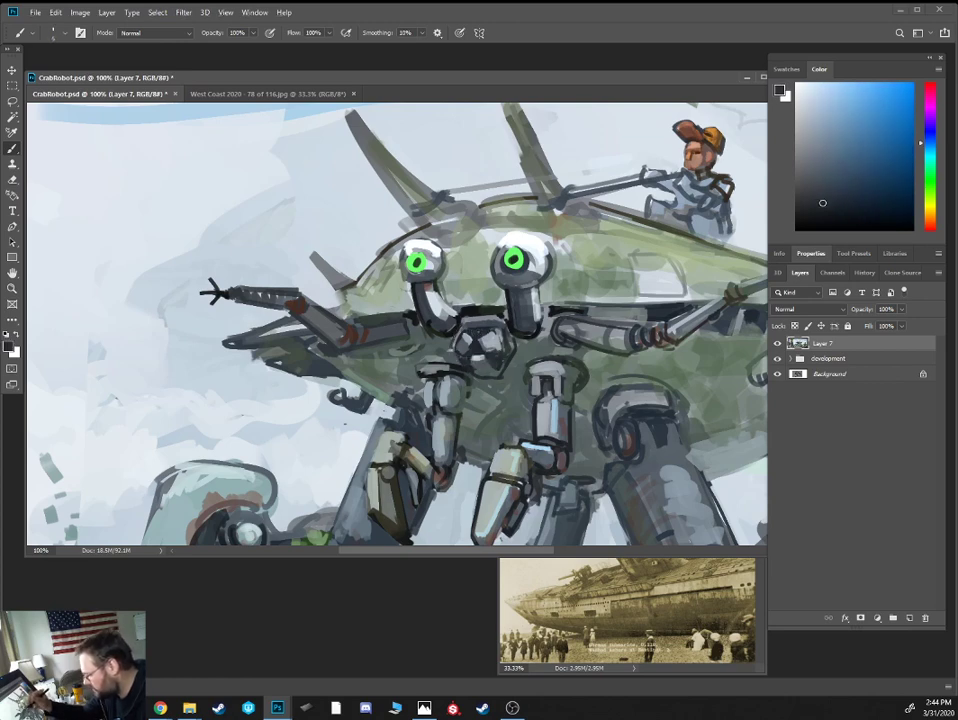
{"action": "left_click", "coordinate": [338, 260], "text": "alt"}
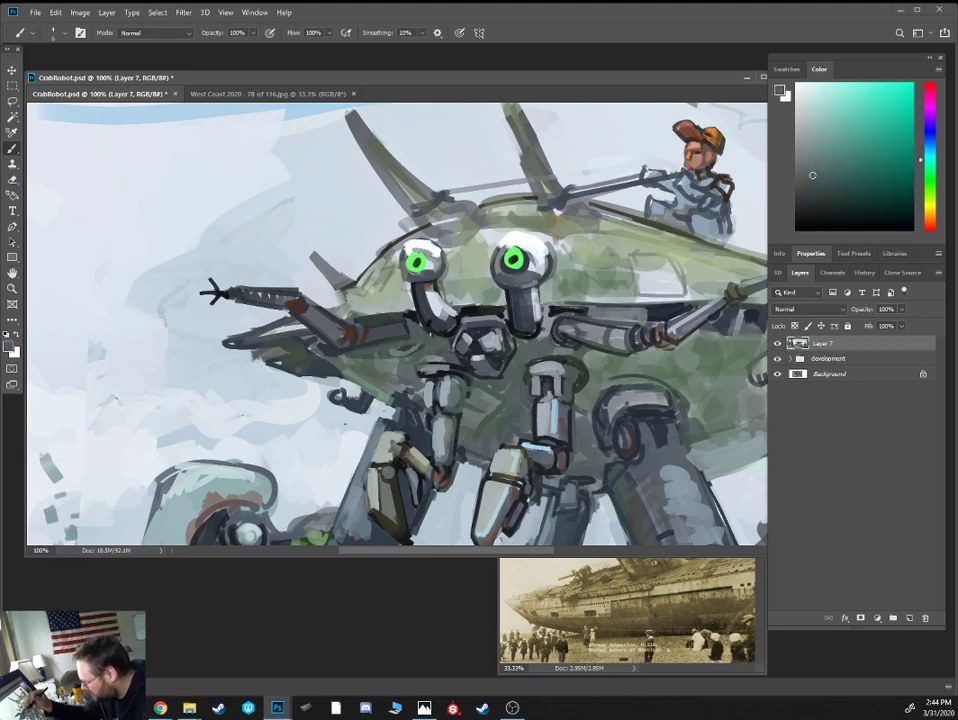
Darken the joint where the left arm meets the hull with sampled near-black strokes
{"action": "left_click", "coordinate": [412, 331], "text": "alt"}
{"action": "left_click", "coordinate": [411, 317], "text": "alt"}
{"action": "left_click", "coordinate": [410, 319], "text": "alt"}
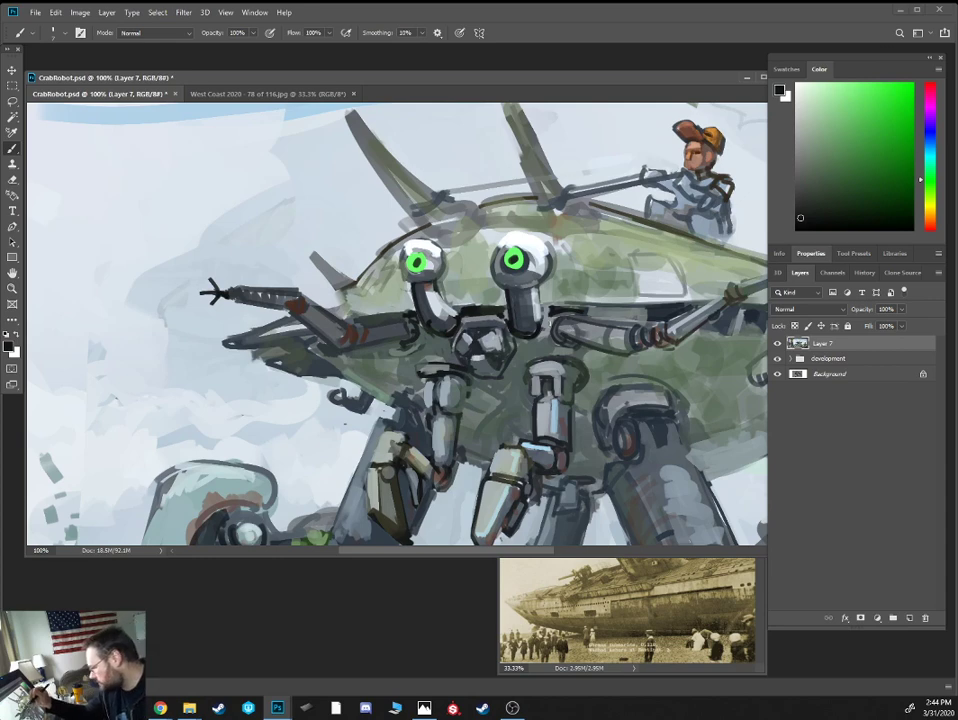
Reinforce the hull's horizontal seam behind the eye stalks and above the right arm with dark grey-green strokes
{"action": "left_click", "coordinate": [410, 250], "text": "alt"}
{"action": "left_click", "coordinate": [524, 304], "text": "alt"}
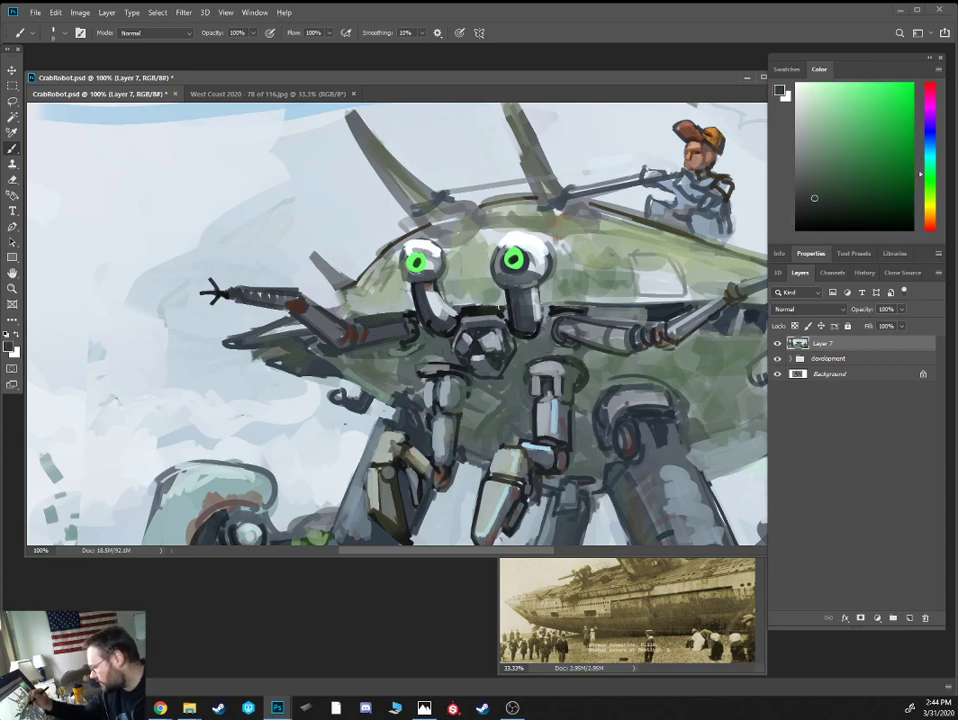
{"action": "left_click_drag", "start_coordinate": [465, 307], "coordinate": [495, 308]}
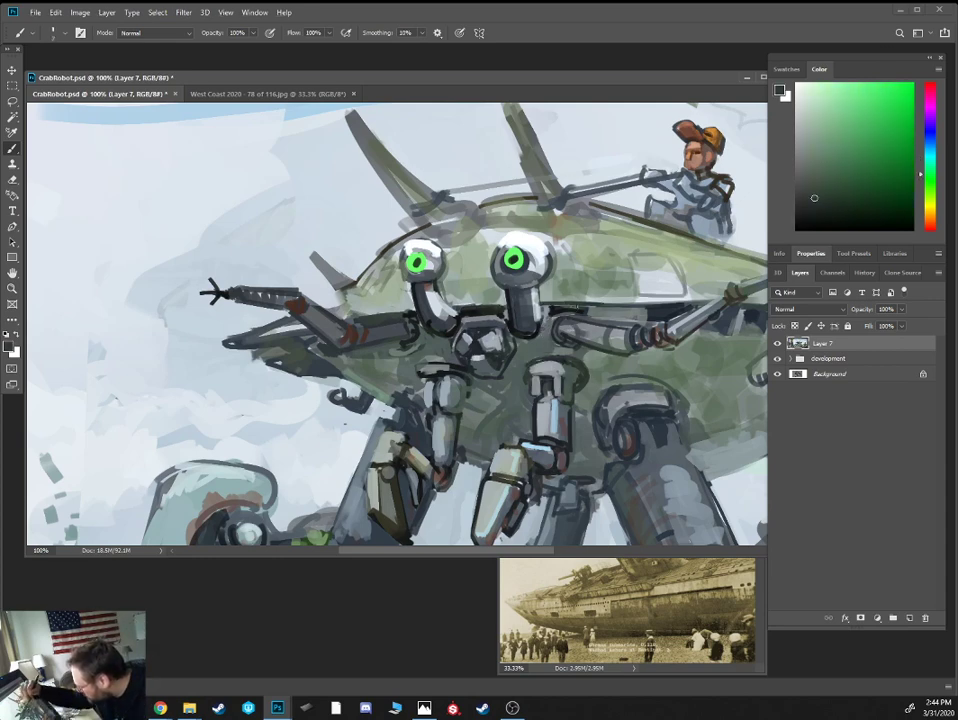
{"action": "left_click_drag", "start_coordinate": [581, 307], "coordinate": [618, 309]}
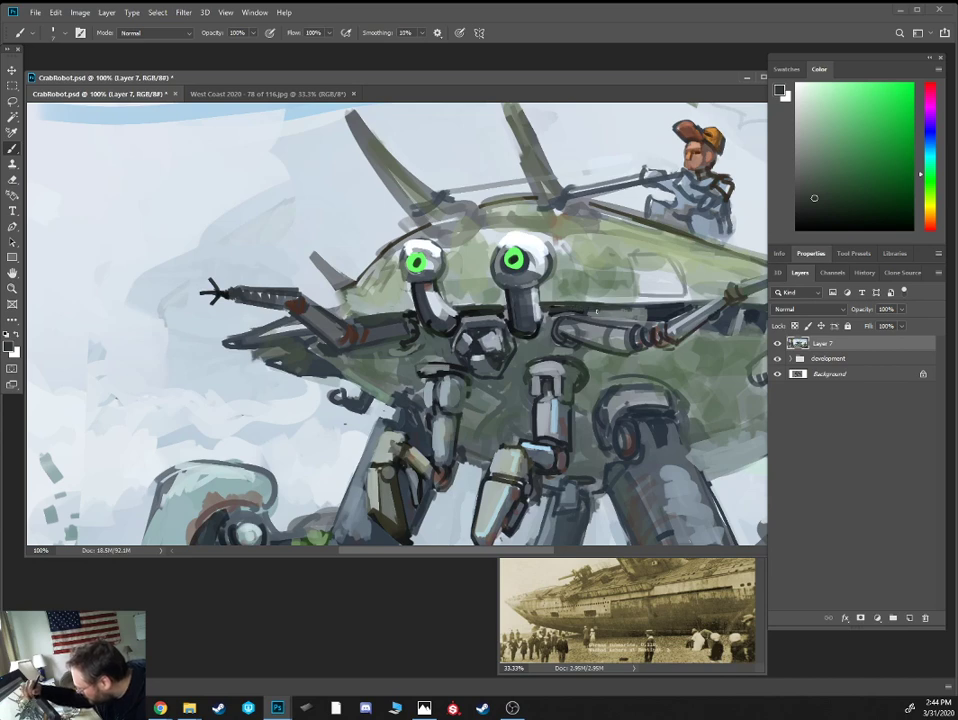
Touch up the top of the hull between the eyes and horns with sampled light and mid greys
{"action": "left_click_drag", "start_coordinate": [465, 233], "coordinate": [485, 235]}
{"action": "left_click", "coordinate": [470, 259], "text": "alt"}
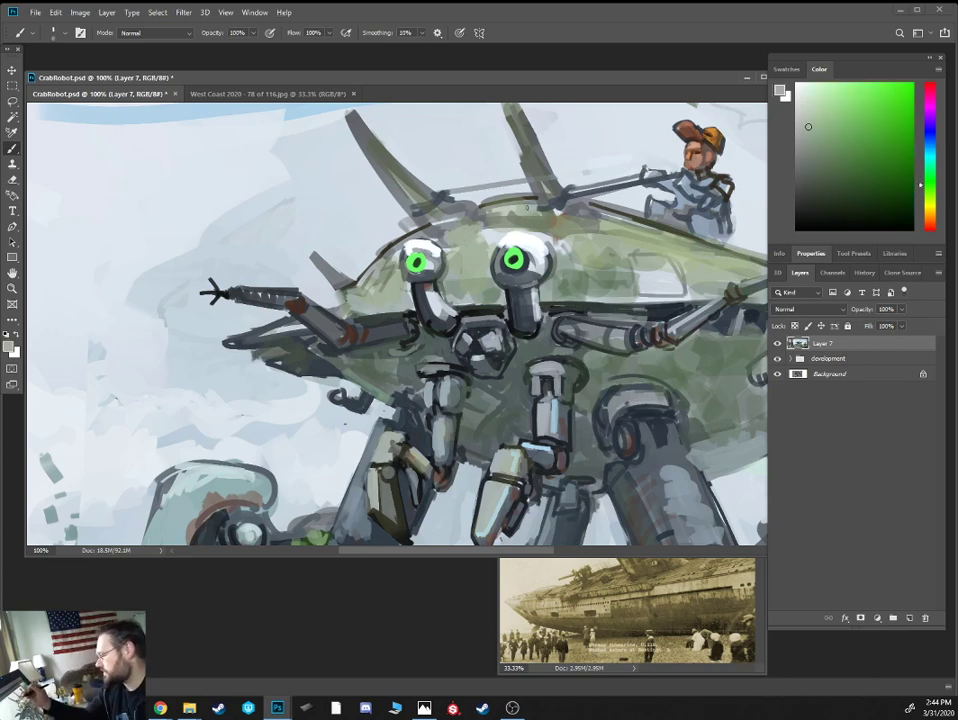
{"action": "left_click", "coordinate": [371, 205], "text": "alt"}
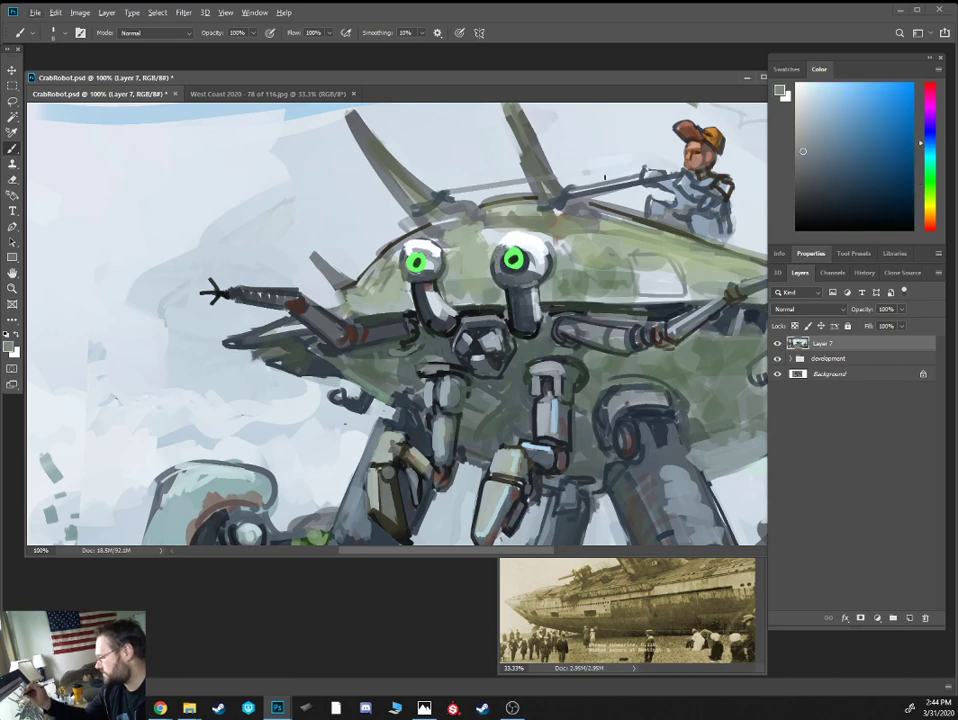
Outline both horns and their bases on top of the hull with thin near-black strokes
{"action": "left_click", "coordinate": [807, 211]}
{"action": "mouse_move", "coordinate": [414, 219]}
{"action": "left_mouse_down"}
{"action": "mouse_move", "coordinate": [426, 230]}
{"action": "mouse_move", "coordinate": [467, 211]}
{"action": "mouse_move", "coordinate": [402, 210]}
{"action": "mouse_move", "coordinate": [419, 219]}
{"action": "mouse_move", "coordinate": [434, 194]}
{"action": "mouse_move", "coordinate": [349, 111]}
{"action": "mouse_move", "coordinate": [414, 210]}
{"action": "left_mouse_up"}
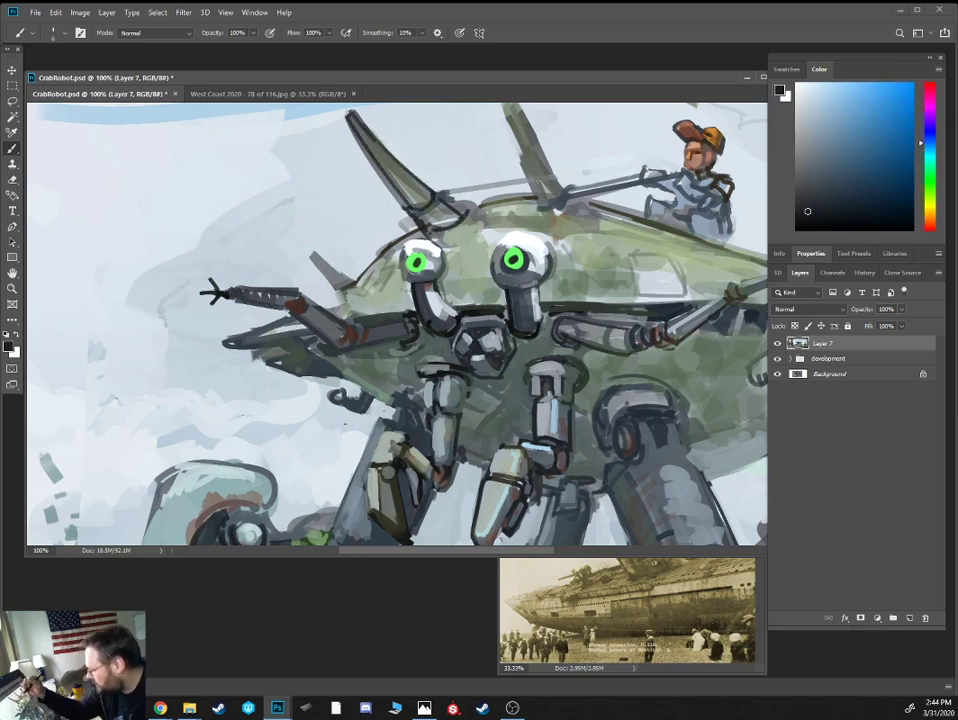
{"action": "left_click_drag", "start_coordinate": [556, 162], "coordinate": [547, 340]}
{"action": "mouse_move", "coordinate": [548, 390]}
{"action": "left_mouse_down"}
{"action": "mouse_move", "coordinate": [524, 366]}
{"action": "mouse_move", "coordinate": [490, 268]}
{"action": "mouse_move", "coordinate": [546, 344]}
{"action": "mouse_move", "coordinate": [512, 341]}
{"action": "mouse_move", "coordinate": [541, 338]}
{"action": "mouse_move", "coordinate": [550, 390]}
{"action": "left_mouse_up"}
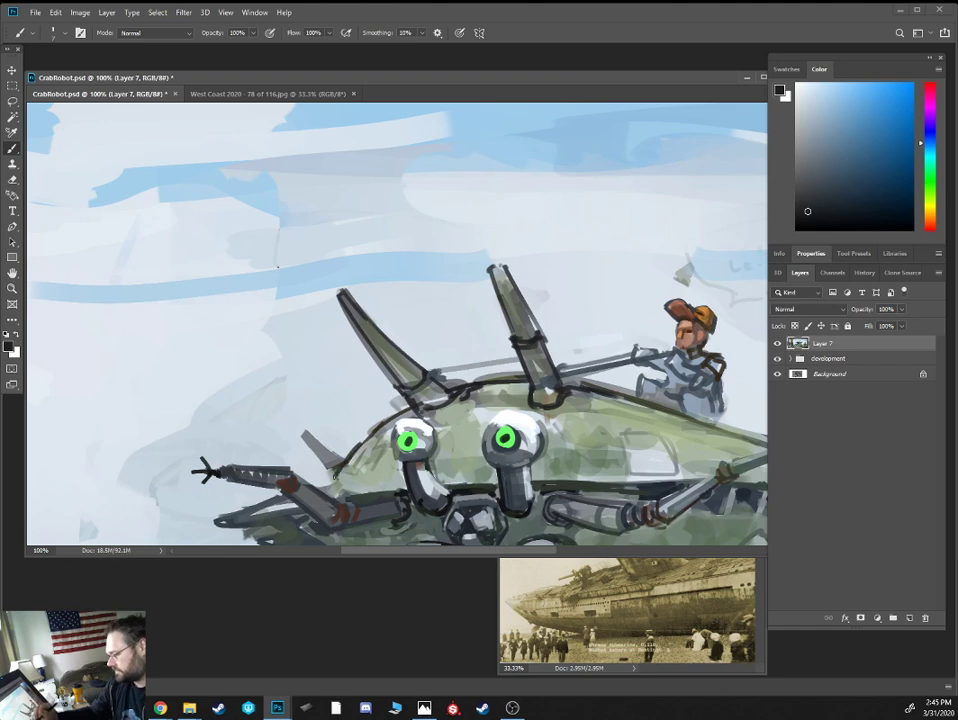
Refine the hull's upper front edge around the left horn's base with dark contour strokes, sampled light grey and pale sky colour
{"action": "left_click_drag", "start_coordinate": [498, 331], "coordinate": [398, 284]}
{"action": "left_click_drag", "start_coordinate": [309, 416], "coordinate": [491, 319]}
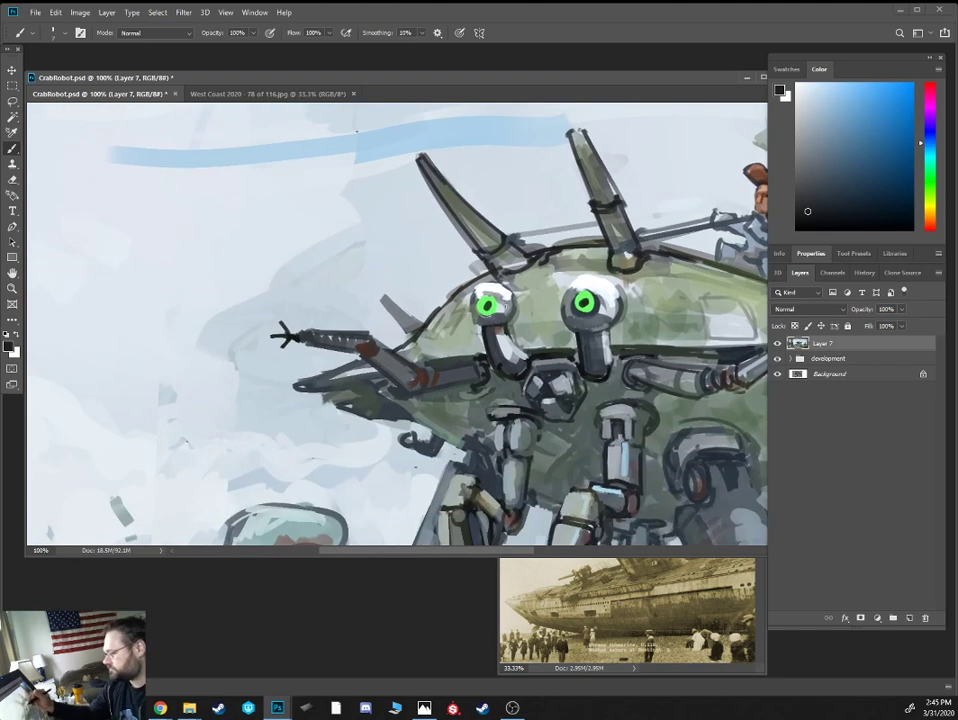
{"action": "left_click", "coordinate": [455, 305], "text": "alt"}
{"action": "mouse_move", "coordinate": [422, 333]}
{"action": "left_mouse_down"}
{"action": "mouse_move", "coordinate": [478, 276]}
{"action": "mouse_move", "coordinate": [431, 317]}
{"action": "left_mouse_up"}
{"action": "left_click", "coordinate": [458, 284], "text": "alt"}
{"action": "left_click", "coordinate": [546, 271], "text": "alt"}
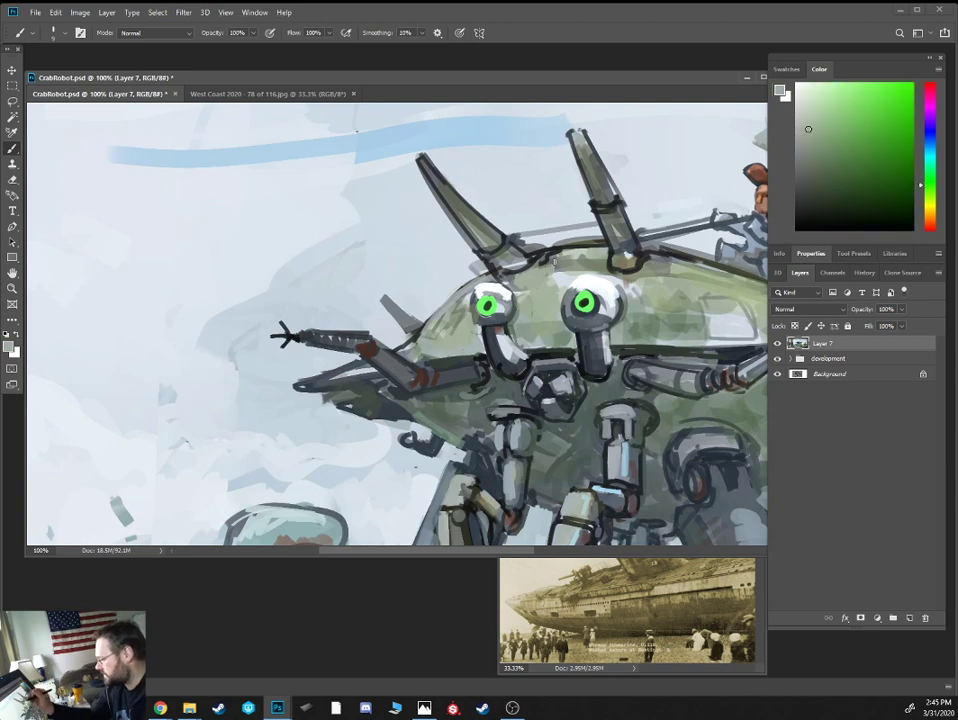
{"action": "mouse_move", "coordinate": [537, 266]}
{"action": "left_mouse_down"}
{"action": "mouse_move", "coordinate": [598, 246]}
{"action": "mouse_move", "coordinate": [521, 247]}
{"action": "mouse_move", "coordinate": [544, 243]}
{"action": "left_mouse_up"}
{"action": "left_click", "coordinate": [570, 234], "text": "alt"}
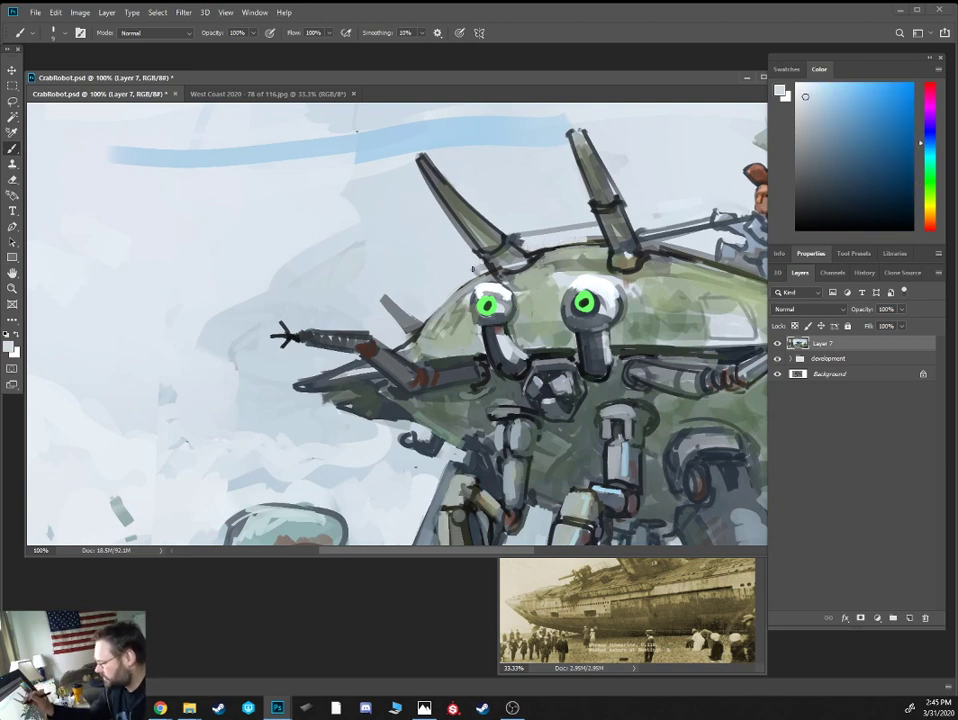
Trim the left horn's outline with sampled sky colour and rework the right horn's upper edge with sampled grey
{"action": "left_click_drag", "start_coordinate": [422, 183], "coordinate": [485, 263]}
{"action": "mouse_move", "coordinate": [423, 155]}
{"action": "left_mouse_down"}
{"action": "mouse_move", "coordinate": [479, 214]}
{"action": "mouse_move", "coordinate": [467, 202]}
{"action": "left_mouse_up"}
{"action": "left_click", "coordinate": [363, 177], "text": "alt"}
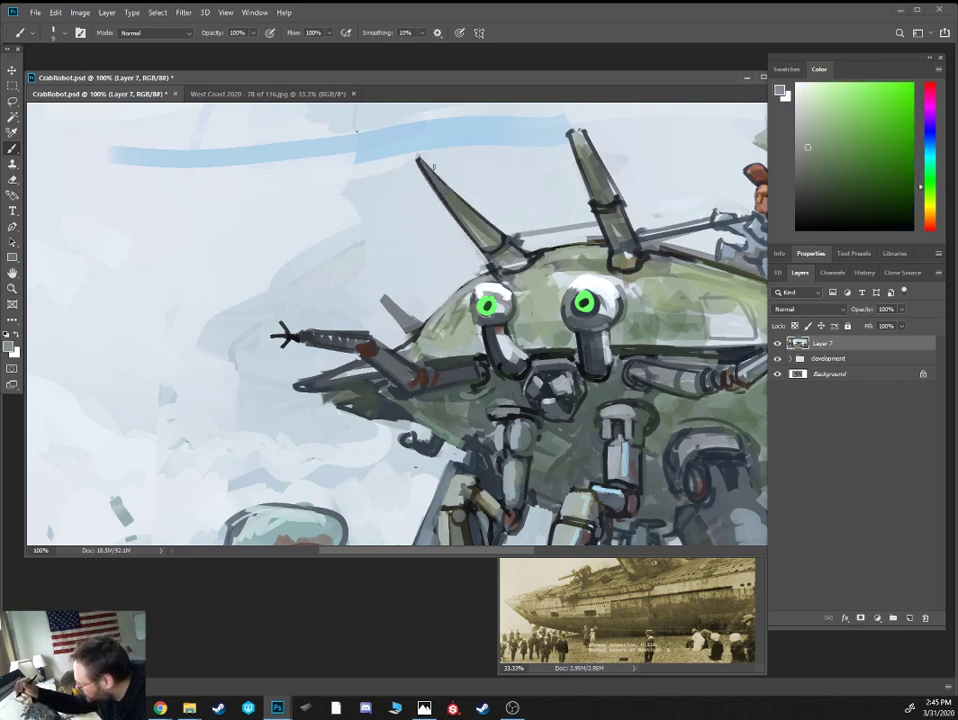
{"action": "left_click_drag", "start_coordinate": [582, 140], "coordinate": [610, 194]}
{"action": "mouse_move", "coordinate": [575, 143]}
{"action": "left_mouse_down"}
{"action": "mouse_move", "coordinate": [596, 206]}
{"action": "mouse_move", "coordinate": [578, 139]}
{"action": "left_mouse_up"}
{"action": "left_click", "coordinate": [595, 202], "text": "alt"}
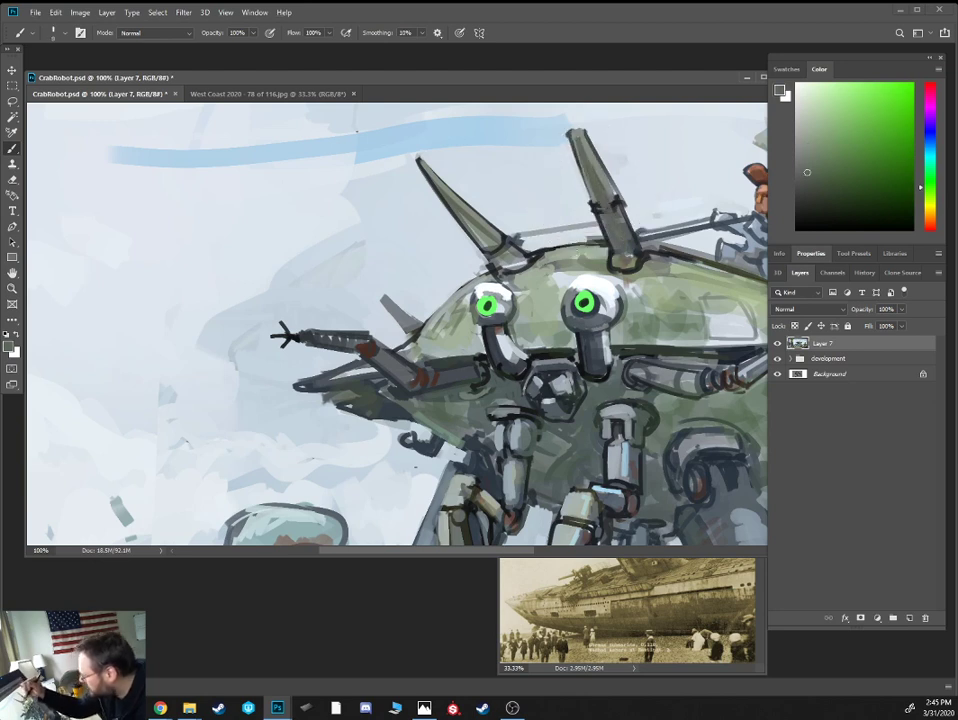
Repaint the horn bases and the right horn's shaft with sampled green-grey tones, cleaning the outline against the sky
{"action": "mouse_move", "coordinate": [500, 262]}
{"action": "left_mouse_down"}
{"action": "mouse_move", "coordinate": [518, 247]}
{"action": "mouse_move", "coordinate": [503, 266]}
{"action": "mouse_move", "coordinate": [526, 273]}
{"action": "mouse_move", "coordinate": [515, 242]}
{"action": "mouse_move", "coordinate": [526, 260]}
{"action": "left_mouse_up"}
{"action": "left_click", "coordinate": [528, 284], "text": "alt"}
{"action": "mouse_move", "coordinate": [631, 235]}
{"action": "left_mouse_down"}
{"action": "mouse_move", "coordinate": [638, 254]}
{"action": "mouse_move", "coordinate": [614, 256]}
{"action": "left_mouse_up"}
{"action": "left_click_drag", "start_coordinate": [619, 203], "coordinate": [630, 236]}
{"action": "mouse_move", "coordinate": [614, 197]}
{"action": "left_mouse_down"}
{"action": "mouse_move", "coordinate": [623, 224]}
{"action": "mouse_move", "coordinate": [588, 145]}
{"action": "left_mouse_up"}
{"action": "left_click", "coordinate": [634, 201], "text": "alt"}
{"action": "key", "text": "bracketright"}
{"action": "key", "text": "bracketright"}
{"action": "key", "text": "bracketright"}
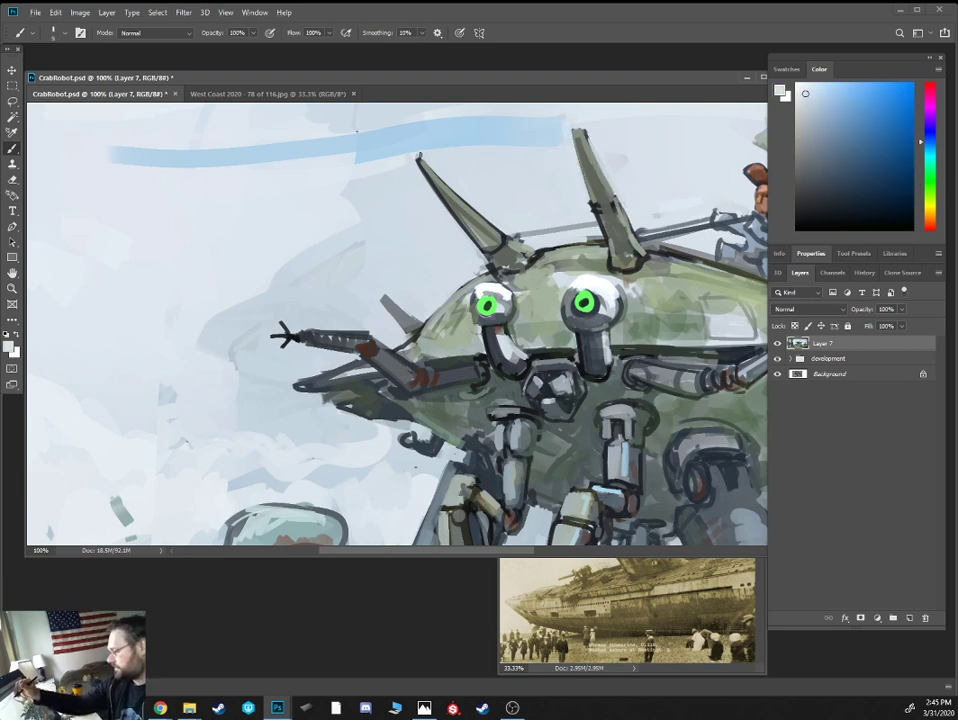
Extend the blue cloud streak behind the horns leftward to the tree with a larger brush and sampled sky blues
{"action": "left_click", "coordinate": [366, 154], "text": "alt"}
{"action": "key", "text": "ctrl+minus"}
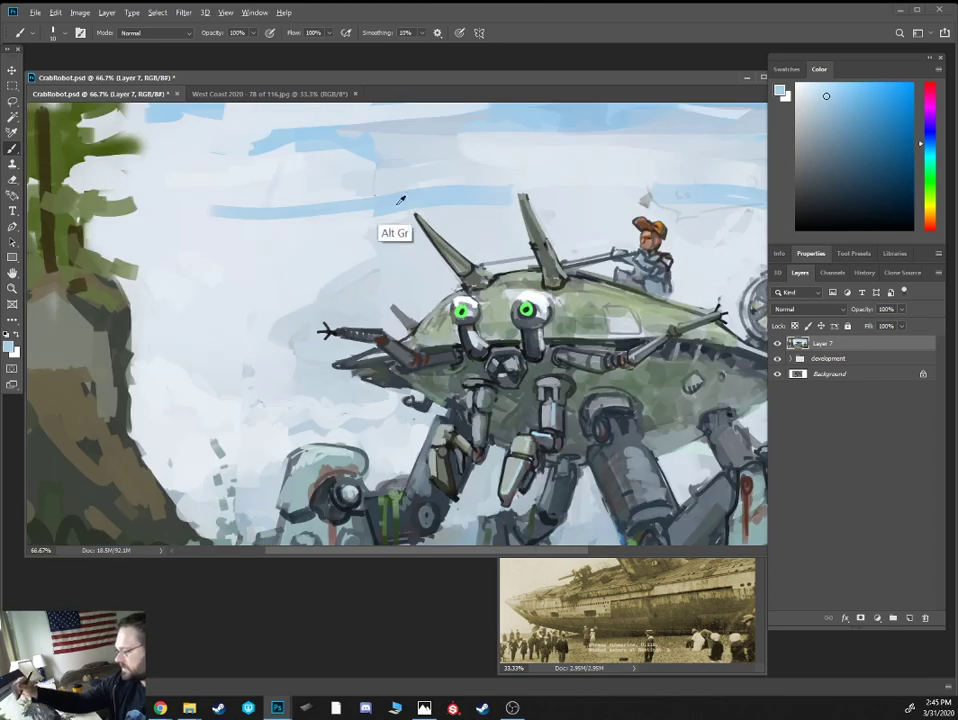
{"action": "left_click", "coordinate": [397, 205], "text": "alt"}
{"action": "key", "text": "bracketright"}
{"action": "key", "text": "bracketright"}
{"action": "mouse_move", "coordinate": [390, 199]}
{"action": "left_mouse_down"}
{"action": "mouse_move", "coordinate": [184, 206]}
{"action": "mouse_move", "coordinate": [229, 211]}
{"action": "mouse_move", "coordinate": [170, 203]}
{"action": "left_mouse_up"}
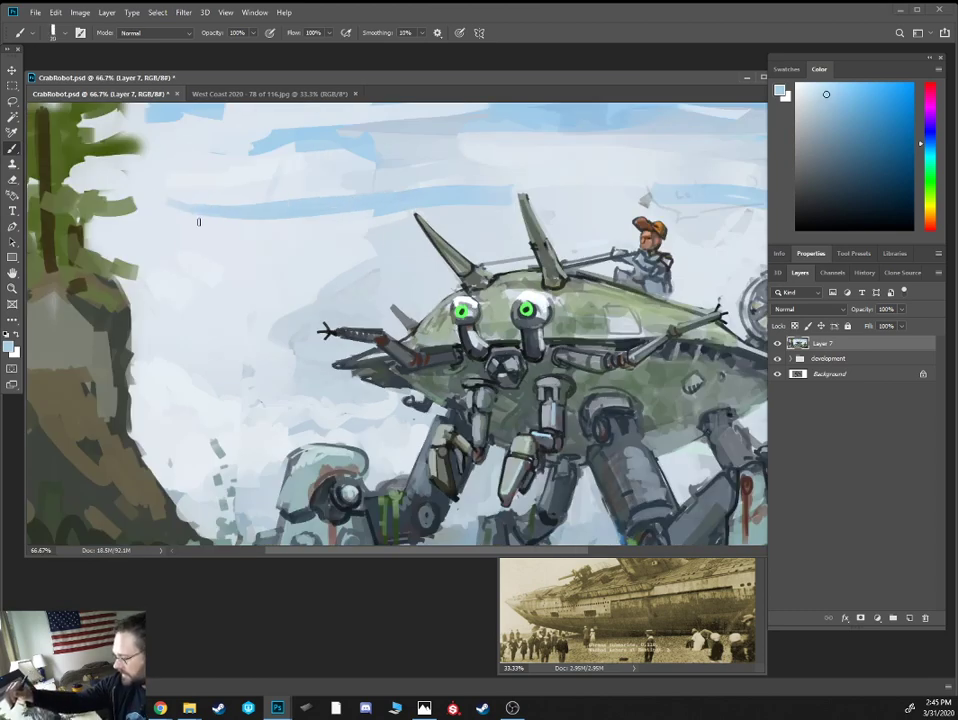
{"action": "left_click", "coordinate": [207, 210], "text": "alt"}
{"action": "left_click", "coordinate": [243, 196], "text": "alt"}
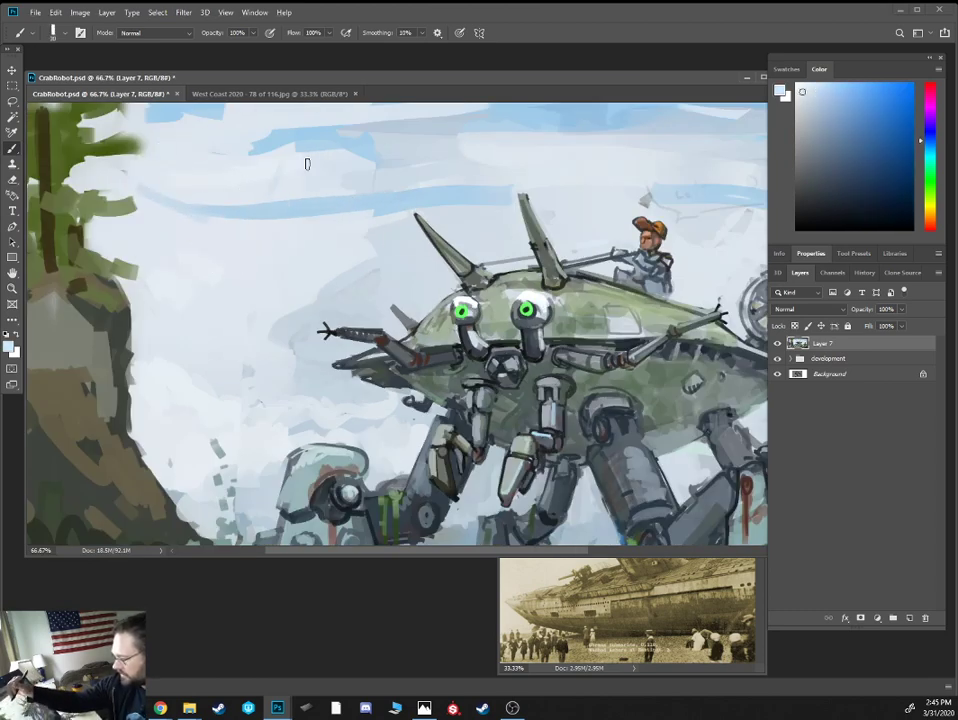
Blend the blue streak near the horn tips into the sky using sampled pale and blue-grey tones
{"action": "left_click", "coordinate": [368, 213], "text": "alt"}
{"action": "key", "text": "bracketright"}
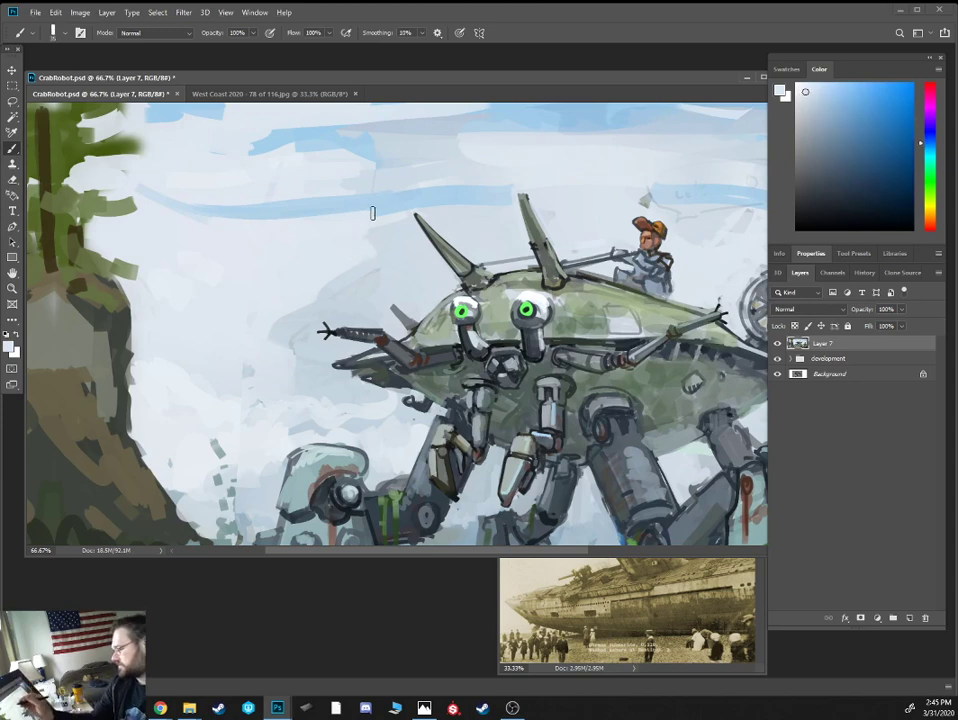
{"action": "left_click_drag", "start_coordinate": [373, 213], "coordinate": [440, 209]}
{"action": "left_click", "coordinate": [429, 213], "text": "alt"}
{"action": "left_click_drag", "start_coordinate": [533, 170], "coordinate": [509, 180]}
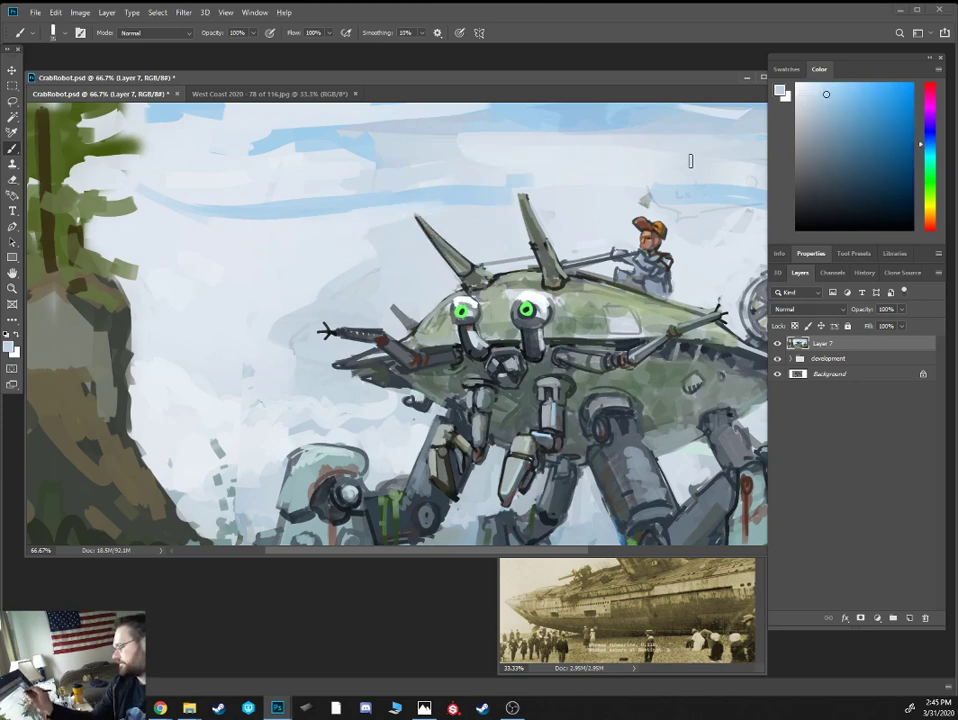
{"action": "key", "text": "ctrl+minus"}
{"action": "left_click", "coordinate": [490, 190], "text": "alt"}
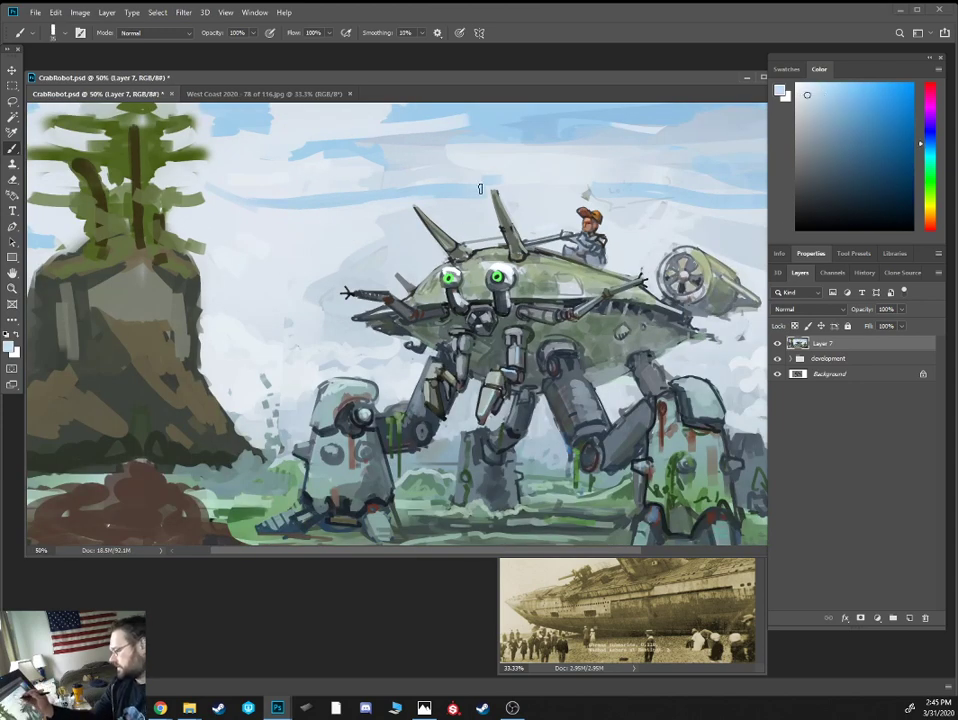
{"action": "mouse_move", "coordinate": [480, 190]}
{"action": "left_mouse_down"}
{"action": "mouse_move", "coordinate": [535, 190]}
{"action": "mouse_move", "coordinate": [504, 177]}
{"action": "left_mouse_up"}
{"action": "left_click", "coordinate": [458, 178], "text": "alt"}
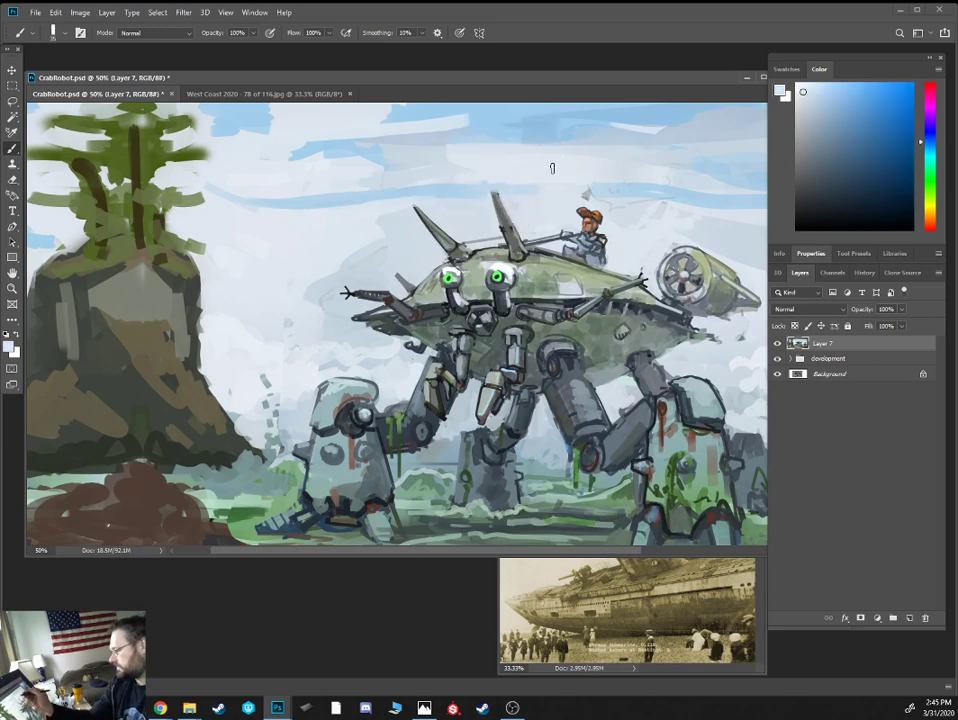
Tone down the square hull panel with sampled greys and add light green highlights along the upper hull
{"action": "left_click", "coordinate": [497, 275], "text": "alt"}
{"action": "key", "text": "ctrl+plus"}
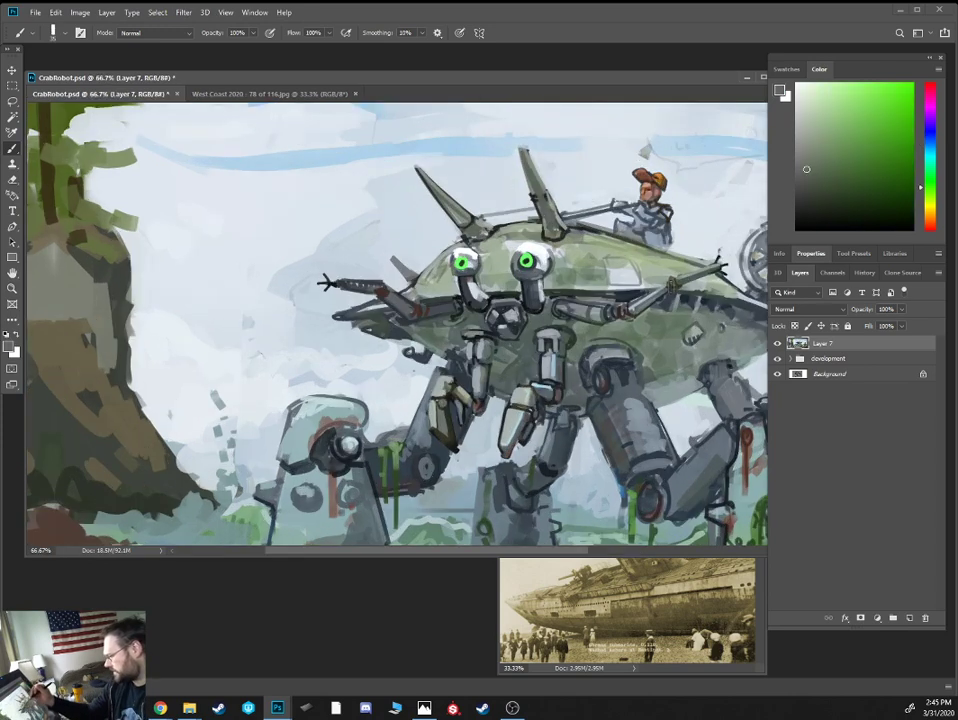
{"action": "left_click", "coordinate": [526, 262], "text": "alt"}
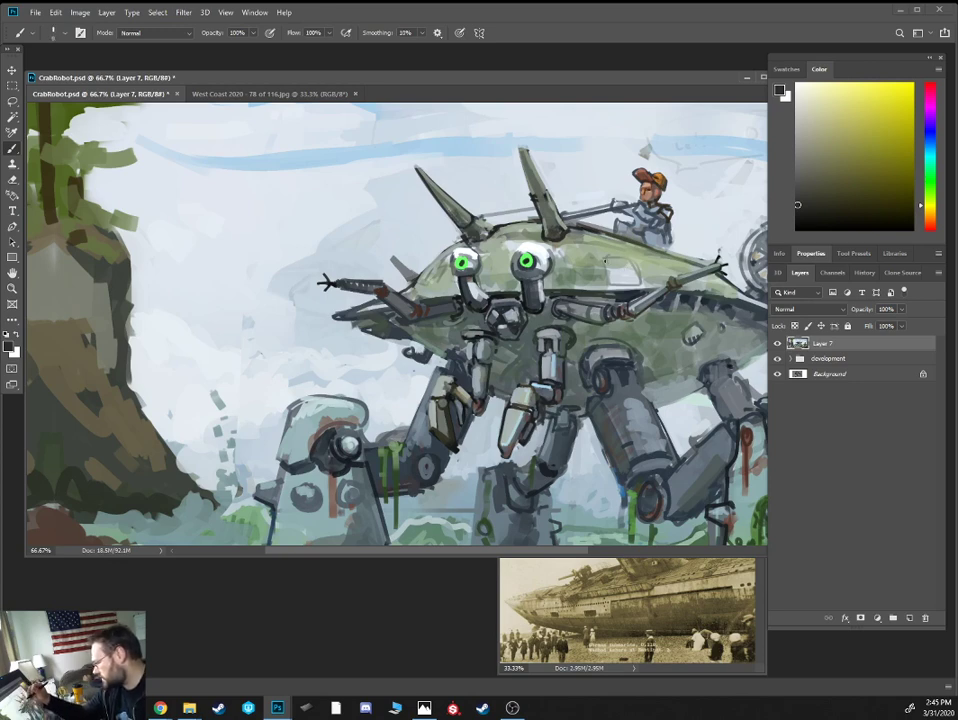
{"action": "left_click", "coordinate": [612, 265], "text": "alt"}
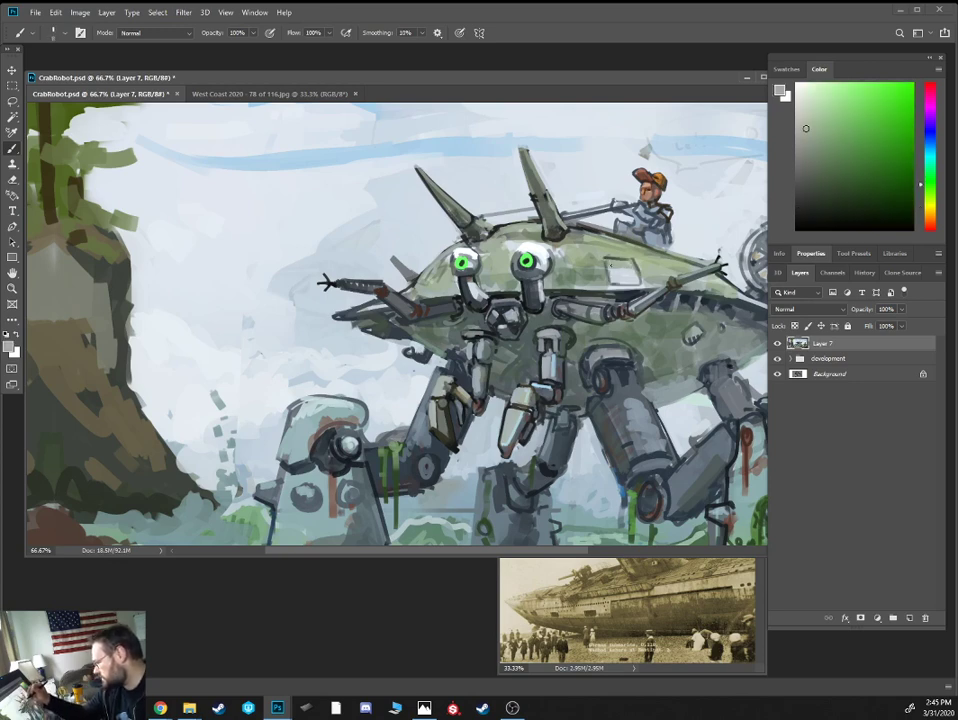
{"action": "mouse_move", "coordinate": [609, 264]}
{"action": "left_mouse_down"}
{"action": "mouse_move", "coordinate": [620, 282]}
{"action": "mouse_move", "coordinate": [632, 272]}
{"action": "mouse_move", "coordinate": [637, 279]}
{"action": "left_mouse_up"}
{"action": "left_click", "coordinate": [618, 260], "text": "alt"}
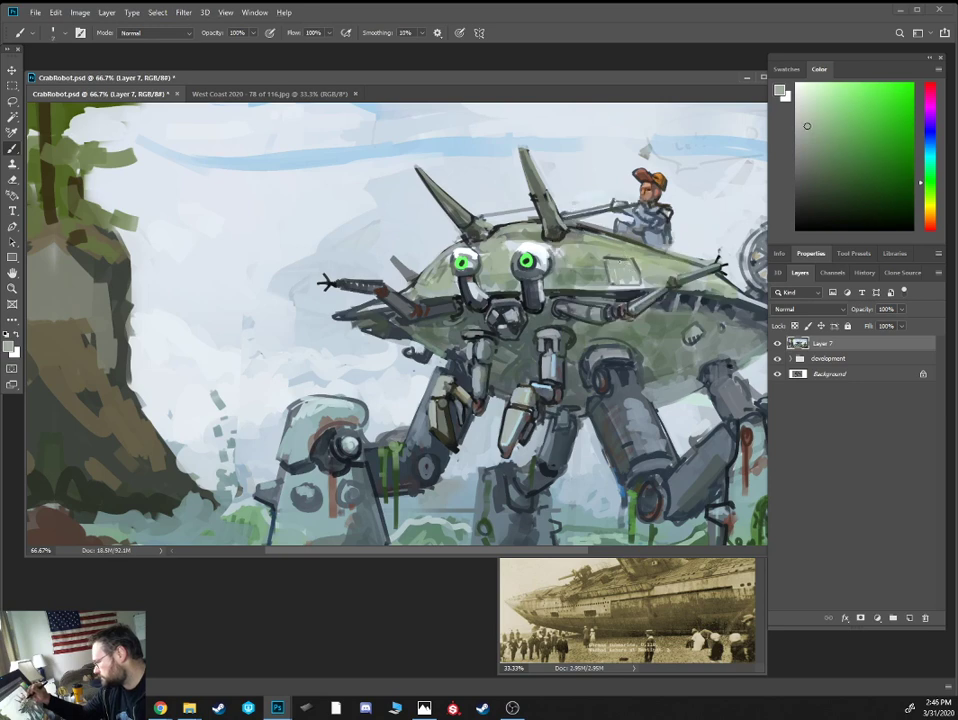
{"action": "left_click", "coordinate": [572, 216], "text": "alt"}
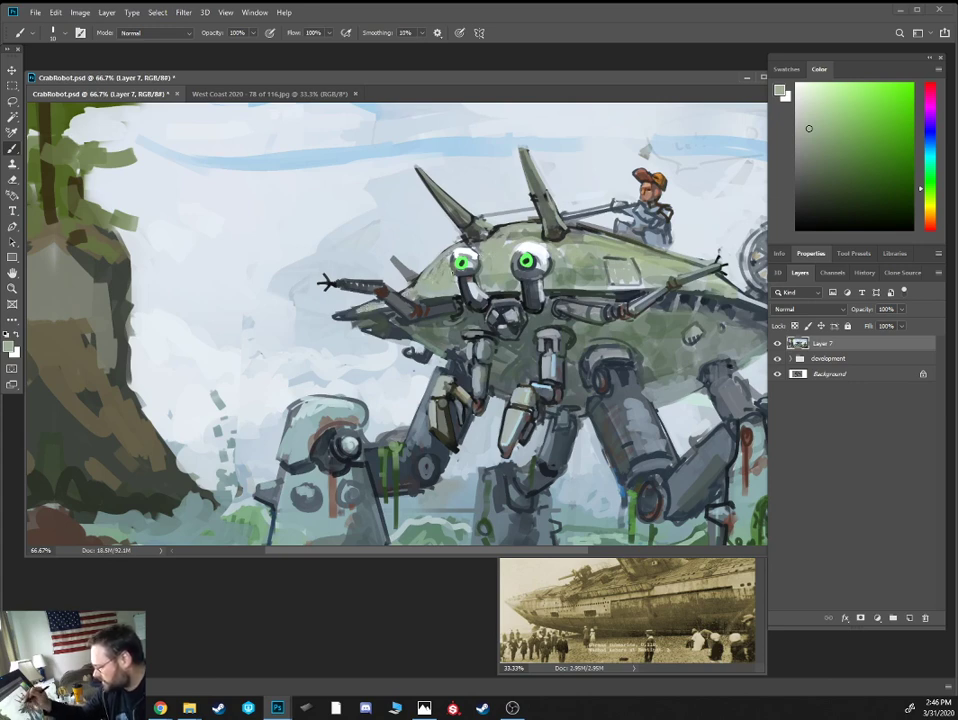
{"action": "left_click", "coordinate": [824, 110]}
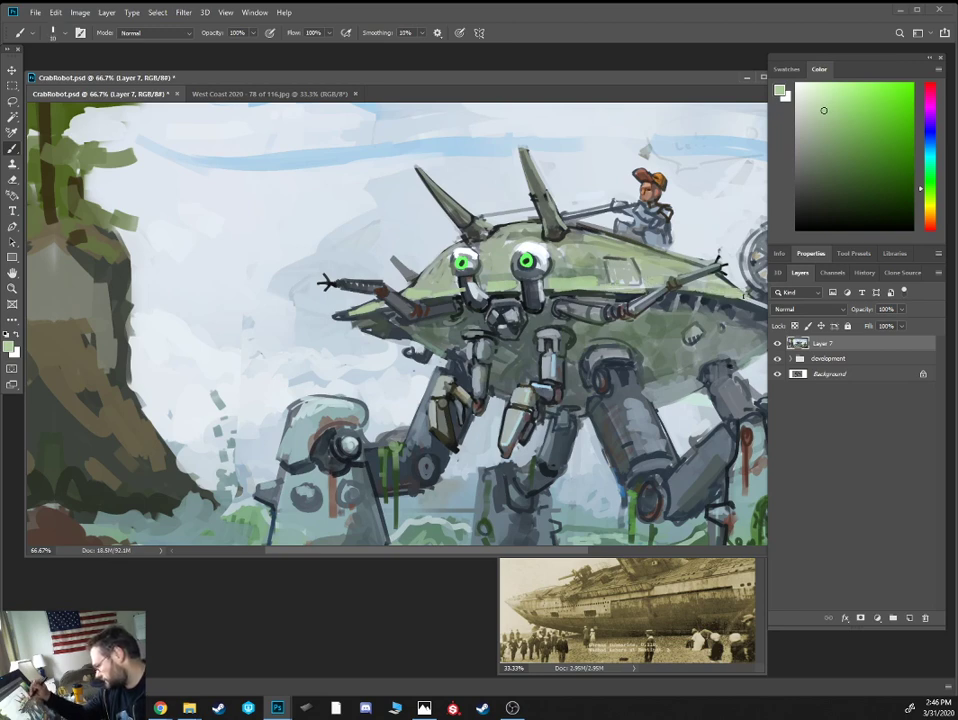
Refine the shadows on the robot's middle rear leg and front underside with sampled dark greys
{"action": "key", "text": "ctrl+minus"}
{"action": "key", "text": "ctrl+minus"}
{"action": "key", "text": "ctrl+plus"}
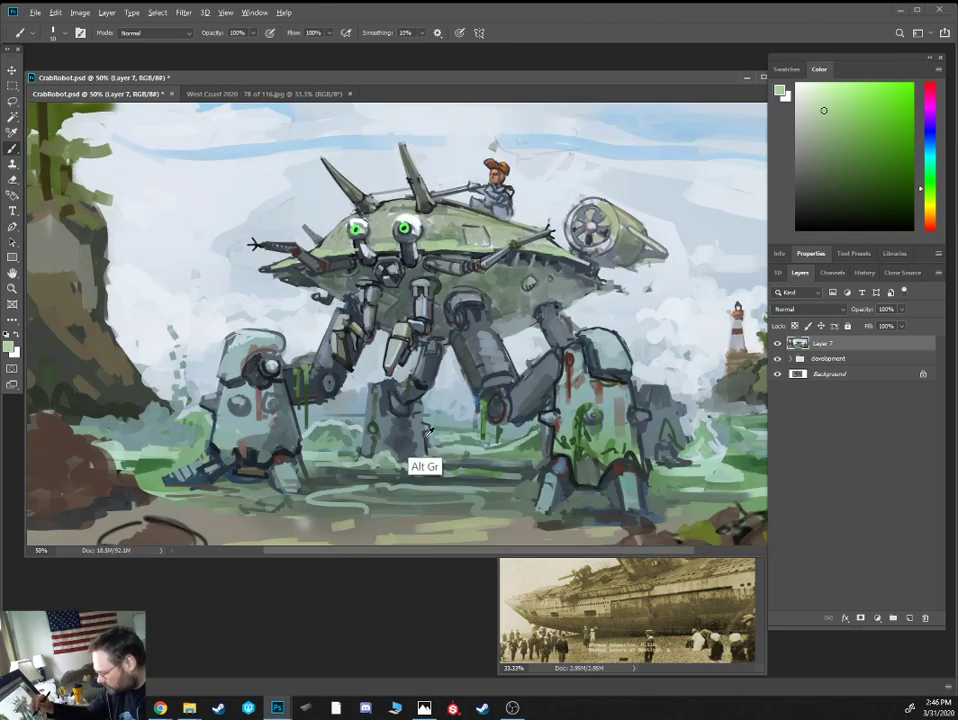
{"action": "left_click", "coordinate": [318, 320], "text": "alt"}
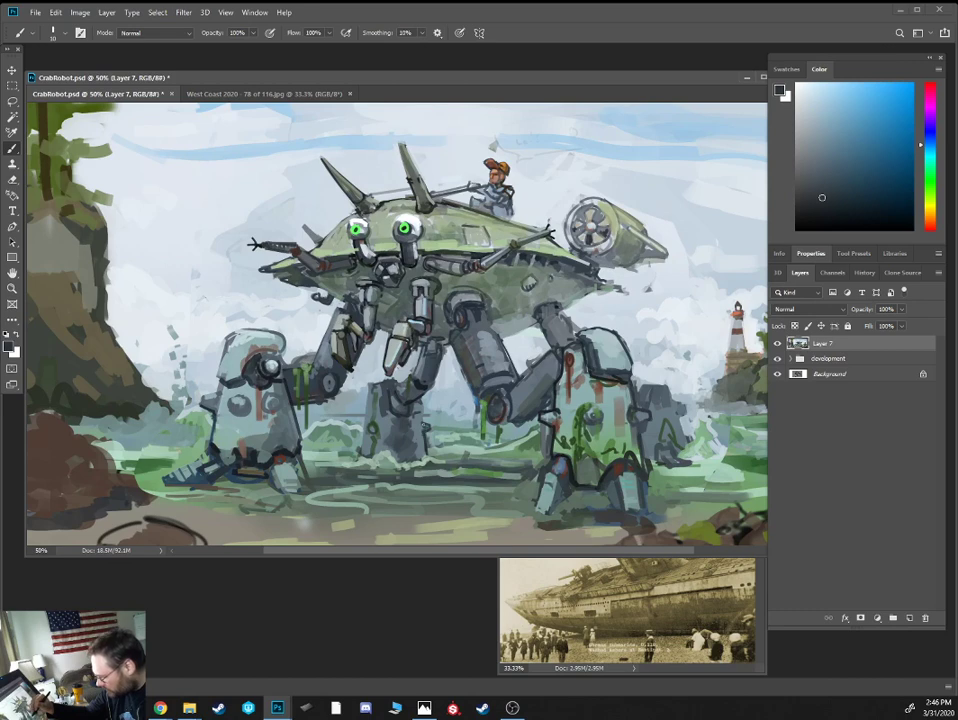
{"action": "left_click", "coordinate": [408, 413], "text": "alt"}
{"action": "key", "text": "]"}
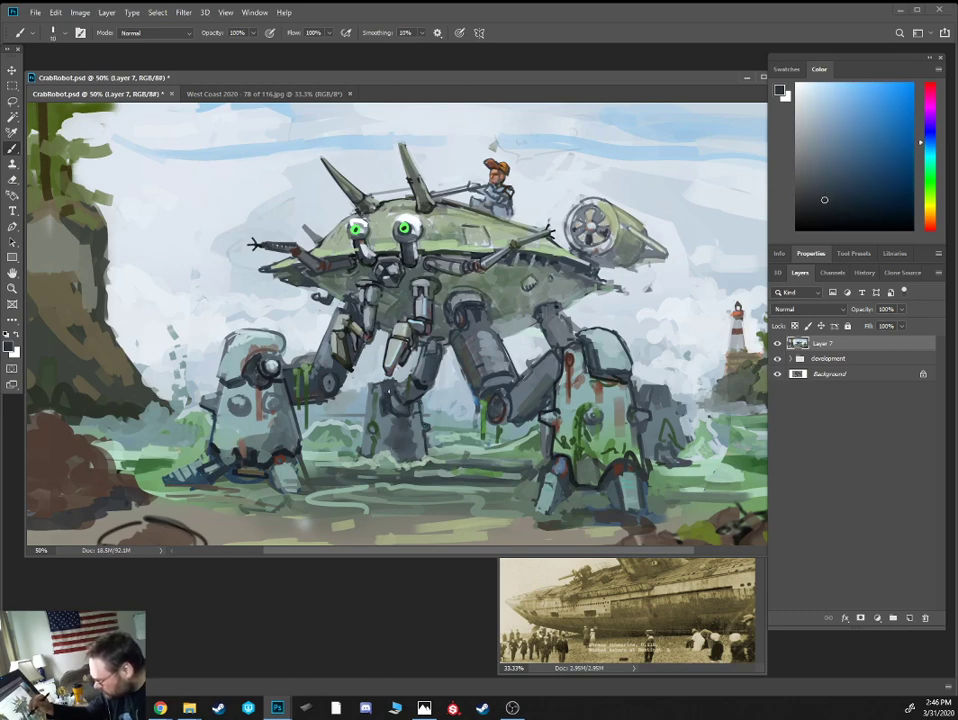
{"action": "left_click", "coordinate": [290, 284], "text": "alt"}
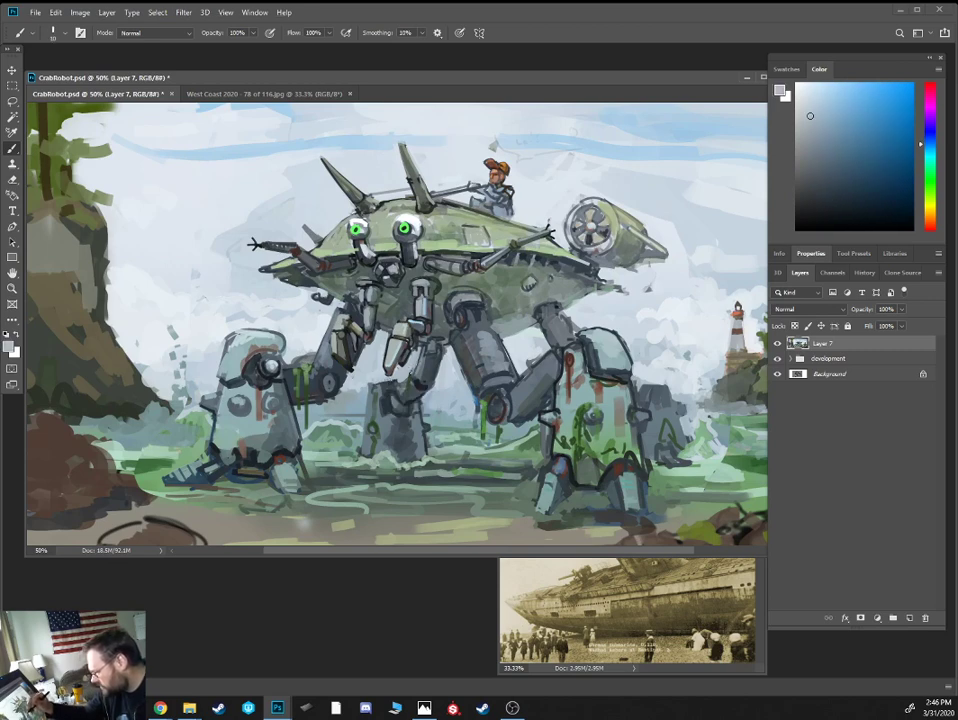
Paint pale clouds between the right leg and the lighthouse and clean up the sky behind the hull's tail
{"action": "left_click", "coordinate": [378, 377], "text": "alt"}
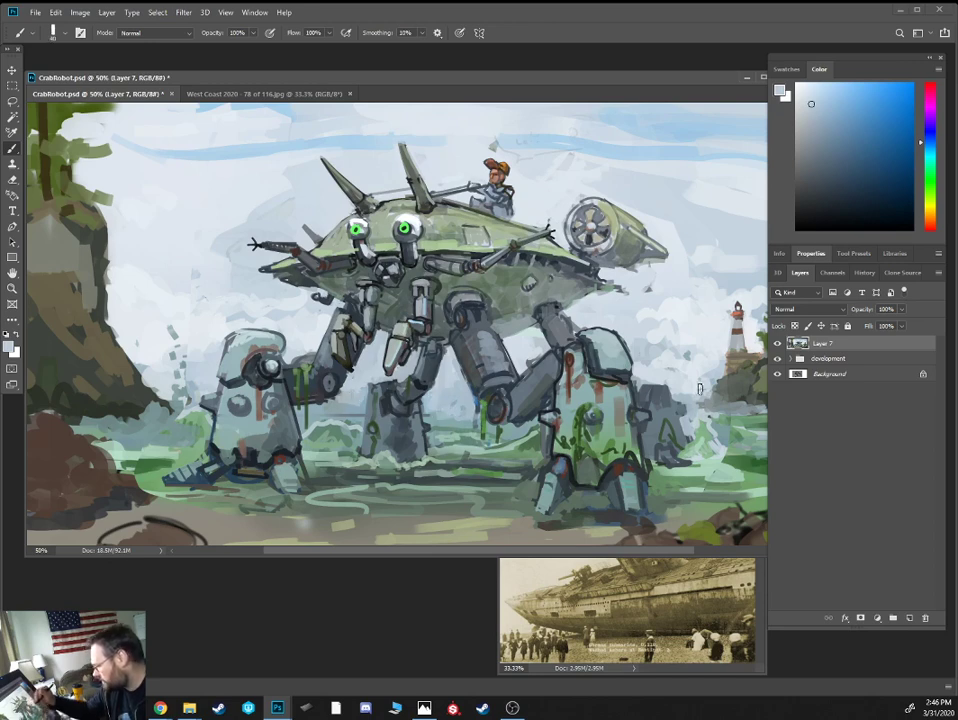
{"action": "left_click", "coordinate": [676, 339], "text": "alt"}
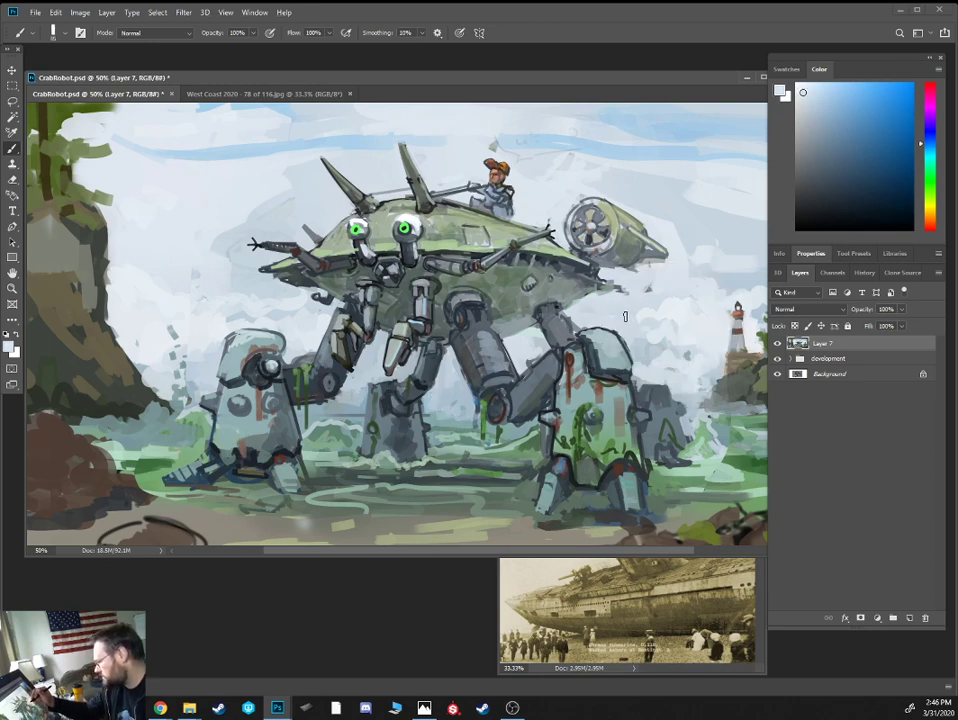
{"action": "left_click", "coordinate": [647, 295], "text": "alt"}
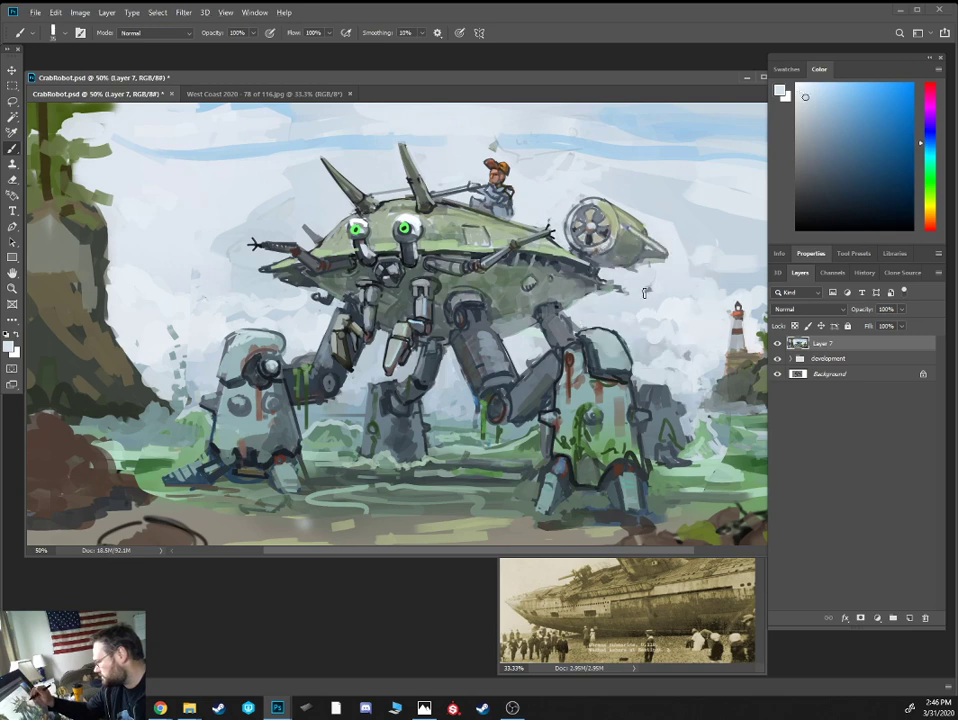
Sharpen the dark notches along the hull's rear rim with a smaller brush and a darker blue-black
{"action": "left_click", "coordinate": [587, 265], "text": "alt"}
{"action": "left_click", "coordinate": [575, 267], "text": "alt"}
{"action": "key", "text": "bracketleft"}
{"action": "key", "text": "bracketleft"}
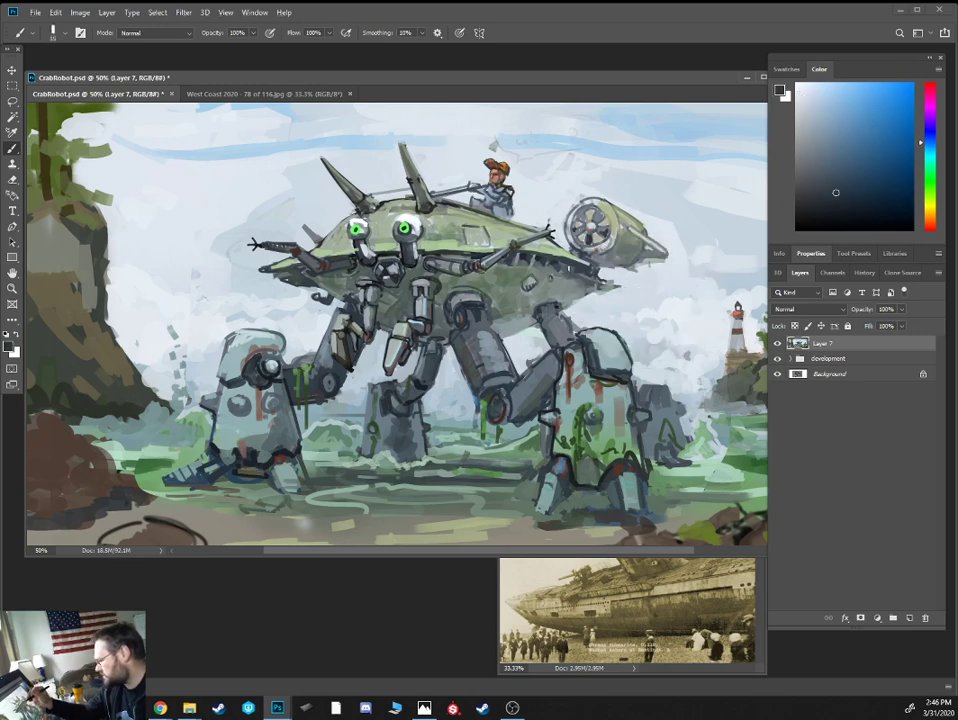
{"action": "key", "text": "bracketleft"}
{"action": "left_click", "coordinate": [845, 200]}
{"action": "key", "text": "bracketleft"}
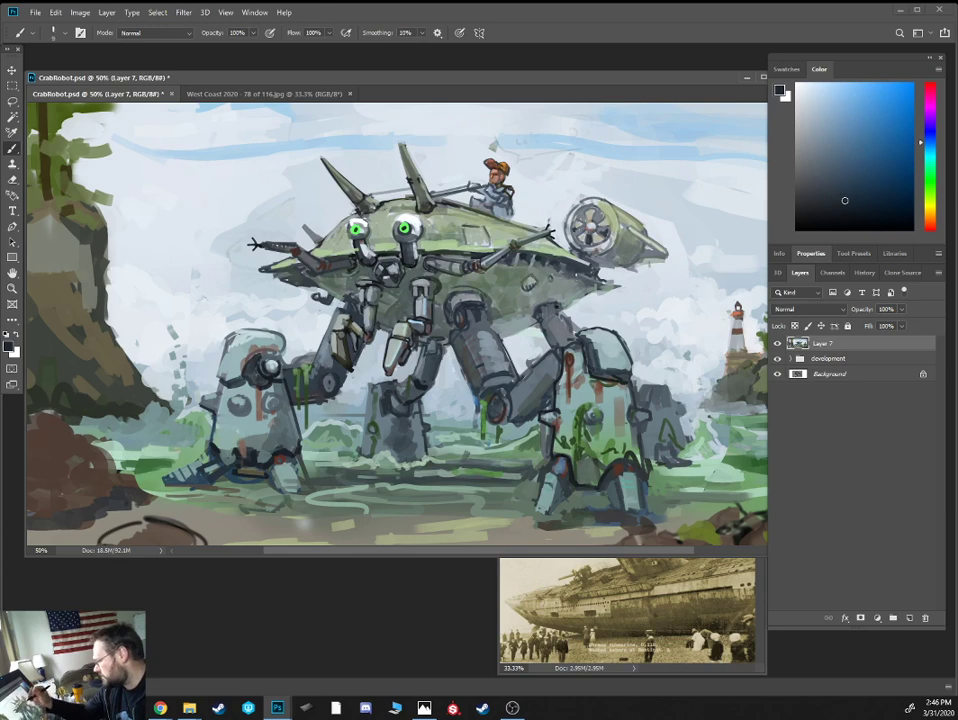
Darken the barrel running from the right horn to the rider with sampled dark grey-blue
{"action": "left_click", "coordinate": [438, 206], "text": "alt"}
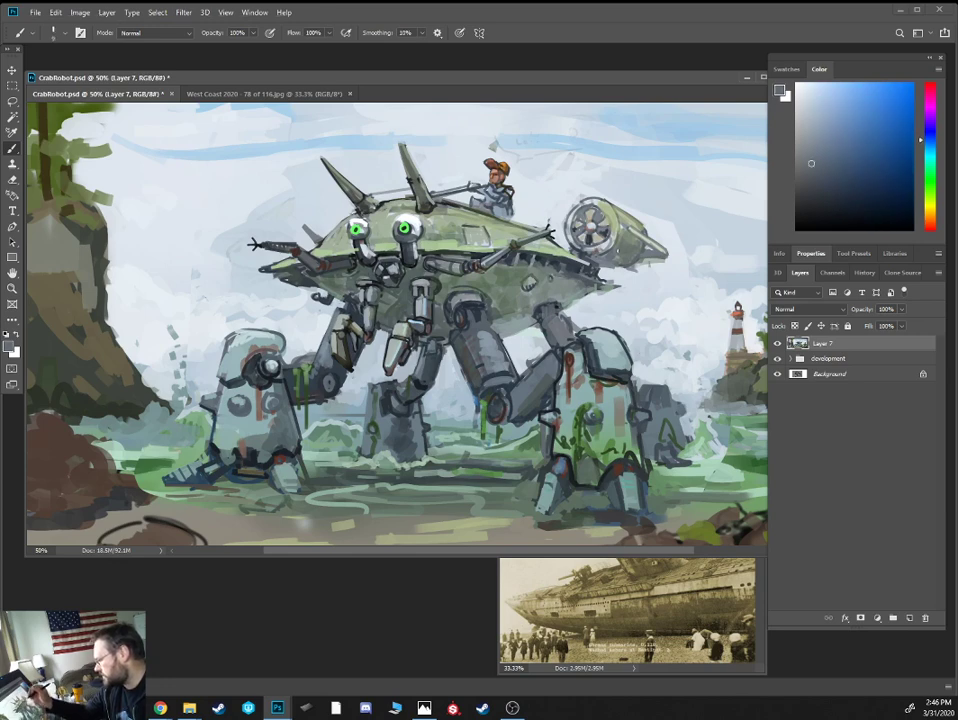
{"action": "left_click", "coordinate": [448, 224], "text": "alt"}
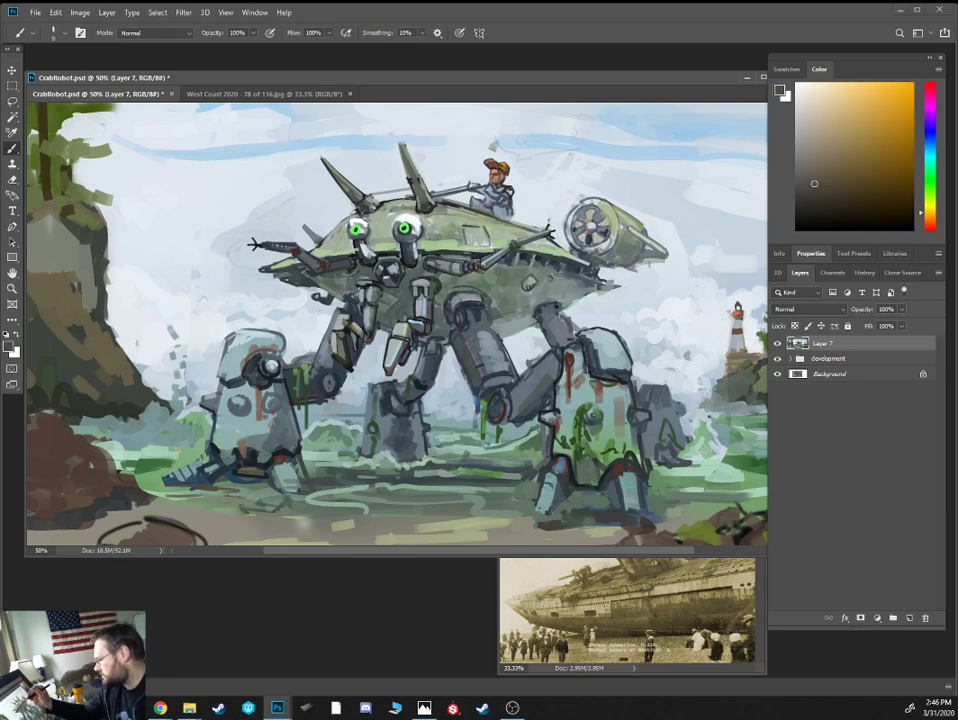
{"action": "left_click", "coordinate": [435, 192], "text": "alt"}
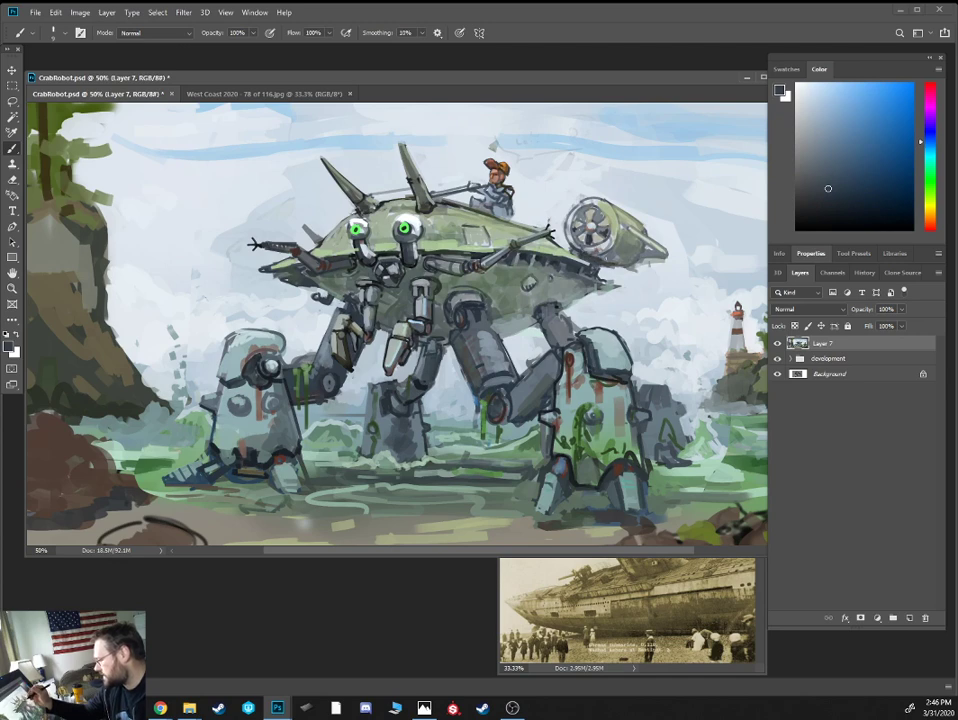
{"action": "left_click_drag", "start_coordinate": [451, 195], "coordinate": [491, 189]}
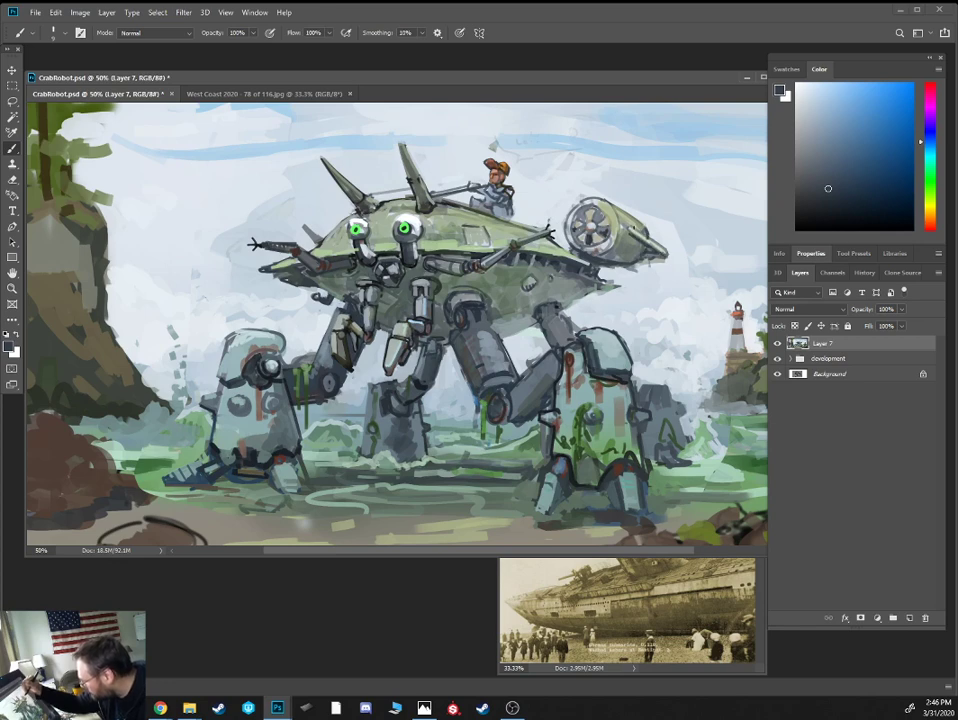
Define the gaps between the rear engine's fan blades with dark grey strokes using a smaller brush
{"action": "left_click", "coordinate": [470, 200], "text": "alt"}
{"action": "left_click", "coordinate": [585, 232], "text": "alt"}
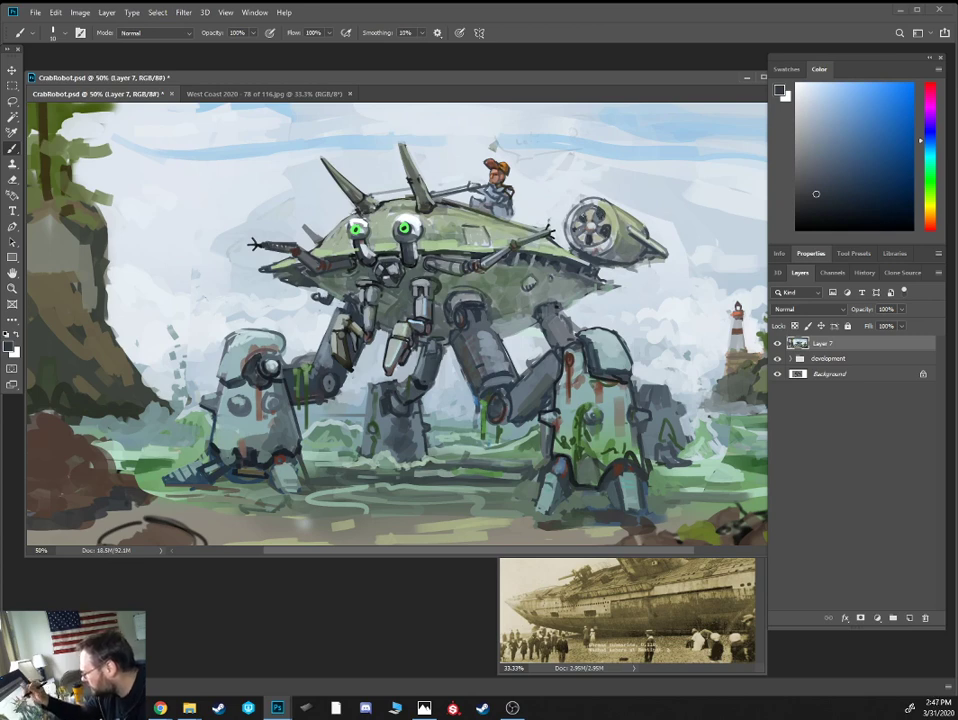
{"action": "key", "text": "["}
{"action": "mouse_move", "coordinate": [584, 211]}
{"action": "left_mouse_down"}
{"action": "mouse_move", "coordinate": [575, 221]}
{"action": "mouse_move", "coordinate": [587, 247]}
{"action": "left_mouse_up"}
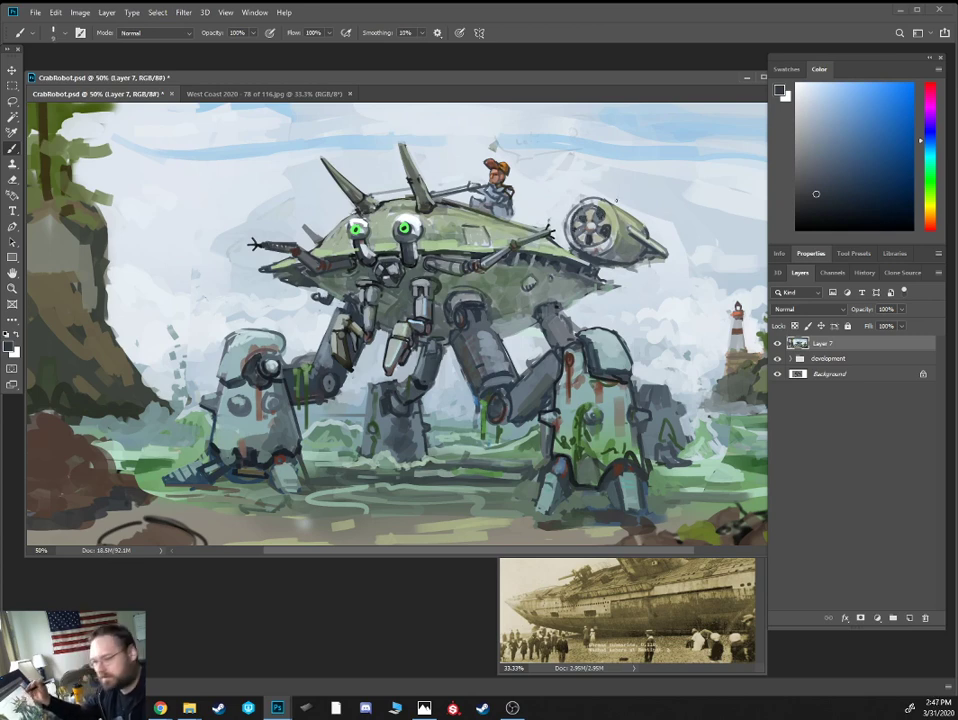
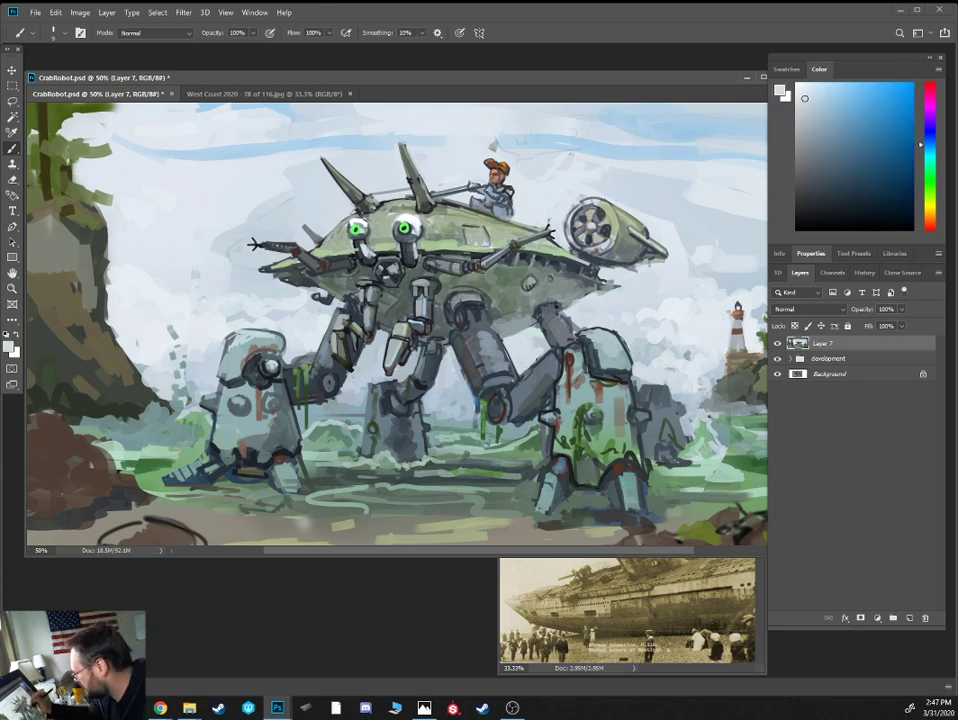
Refine the shading on the hull's underside with sampled grey-green and darker green tones
{"action": "left_click", "coordinate": [526, 340], "text": "alt"}
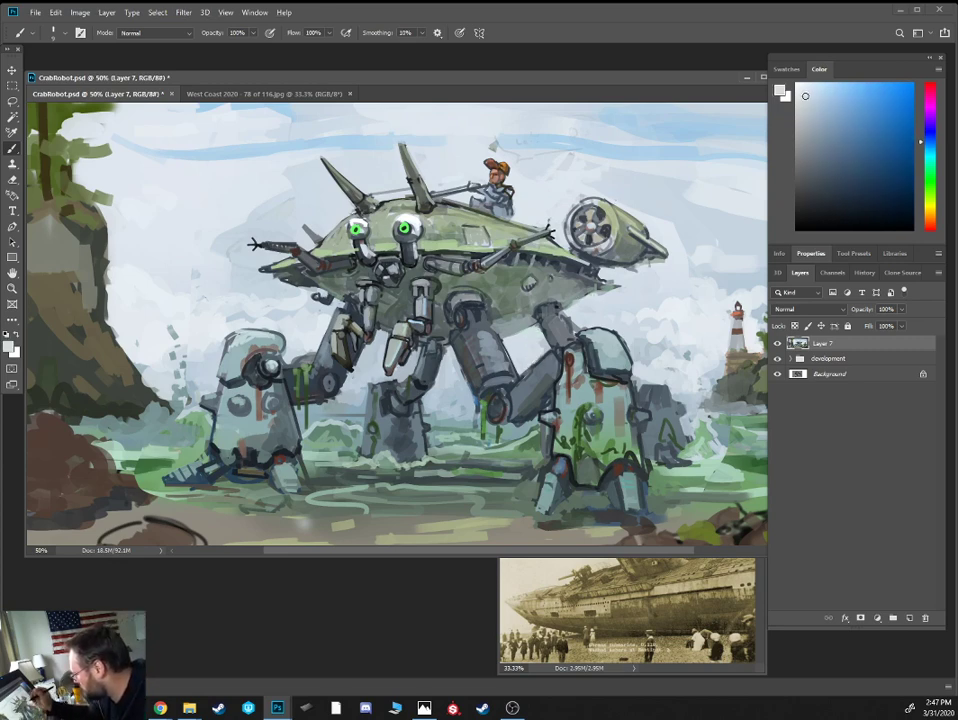
{"action": "left_click", "coordinate": [481, 299], "text": "alt"}
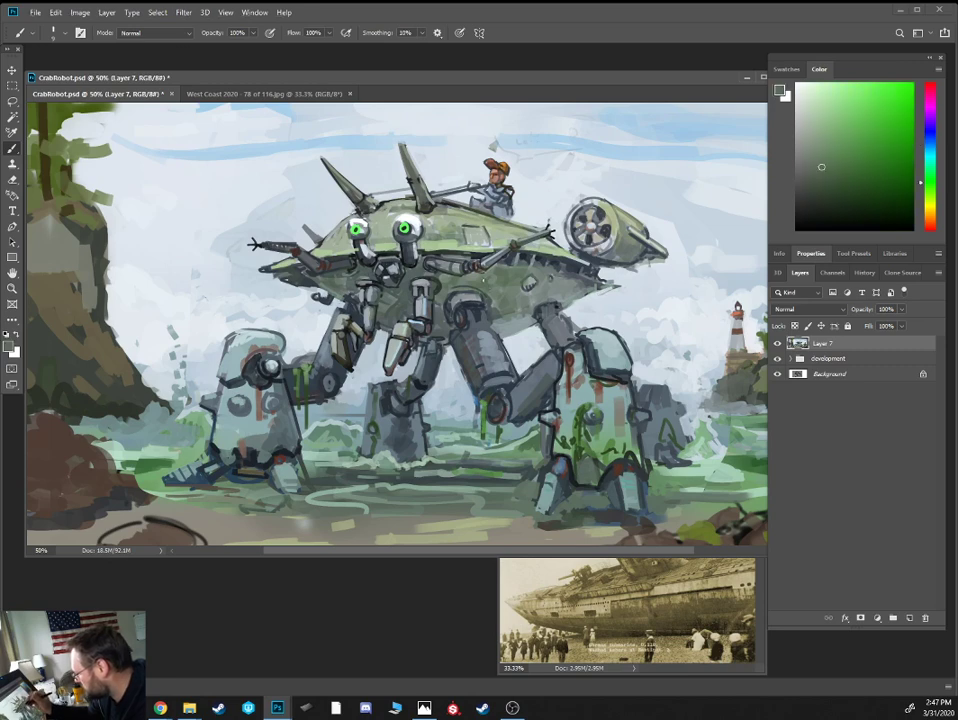
{"action": "left_click", "coordinate": [452, 283], "text": "alt"}
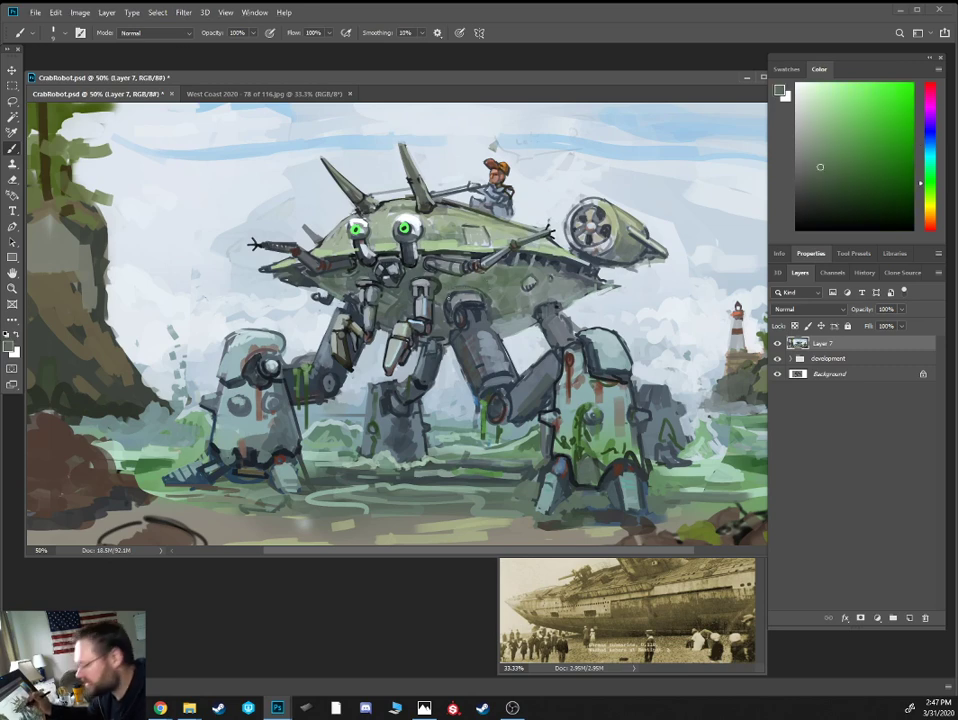
{"action": "left_click", "coordinate": [440, 302], "text": "alt"}
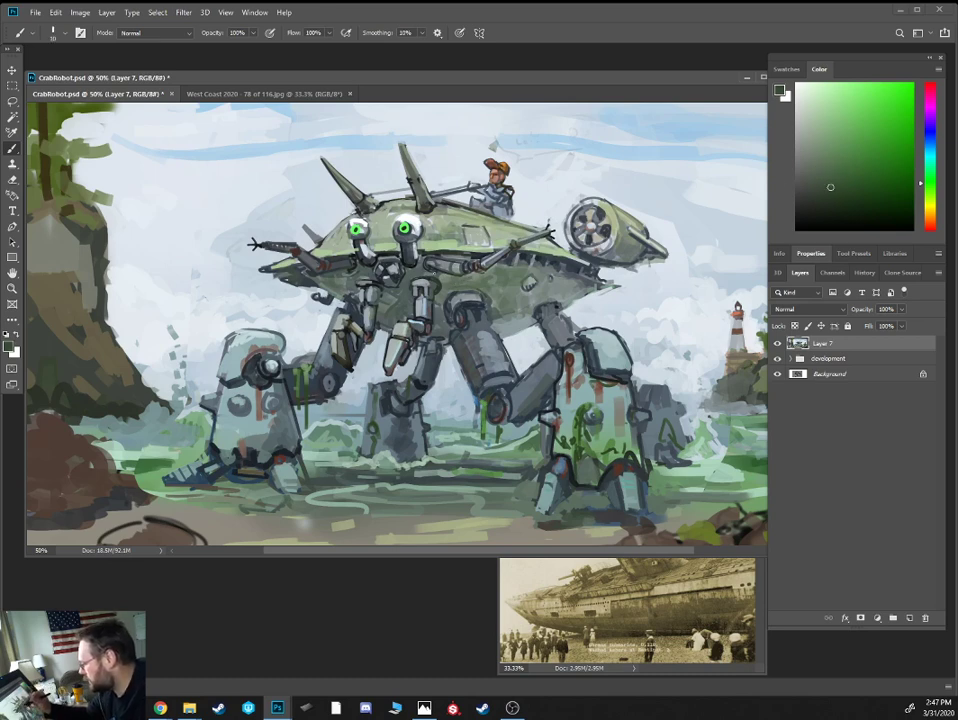
Define the robot's small left arm with sampled near-black and blue-grey strokes
{"action": "left_click", "coordinate": [268, 202], "text": "alt"}
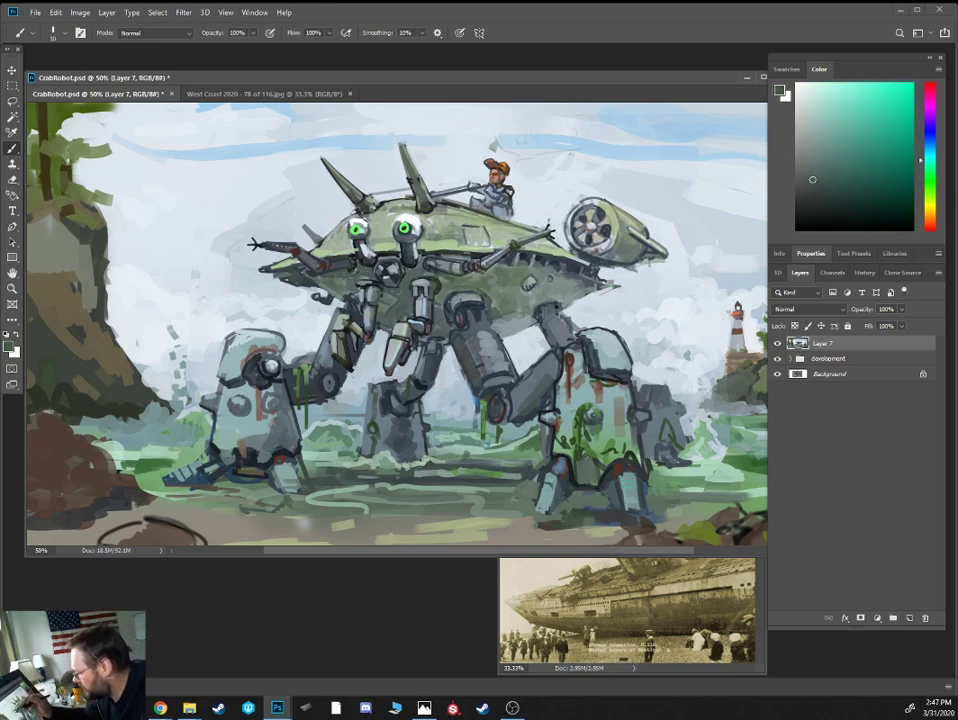
{"action": "left_click", "coordinate": [265, 223], "text": "alt"}
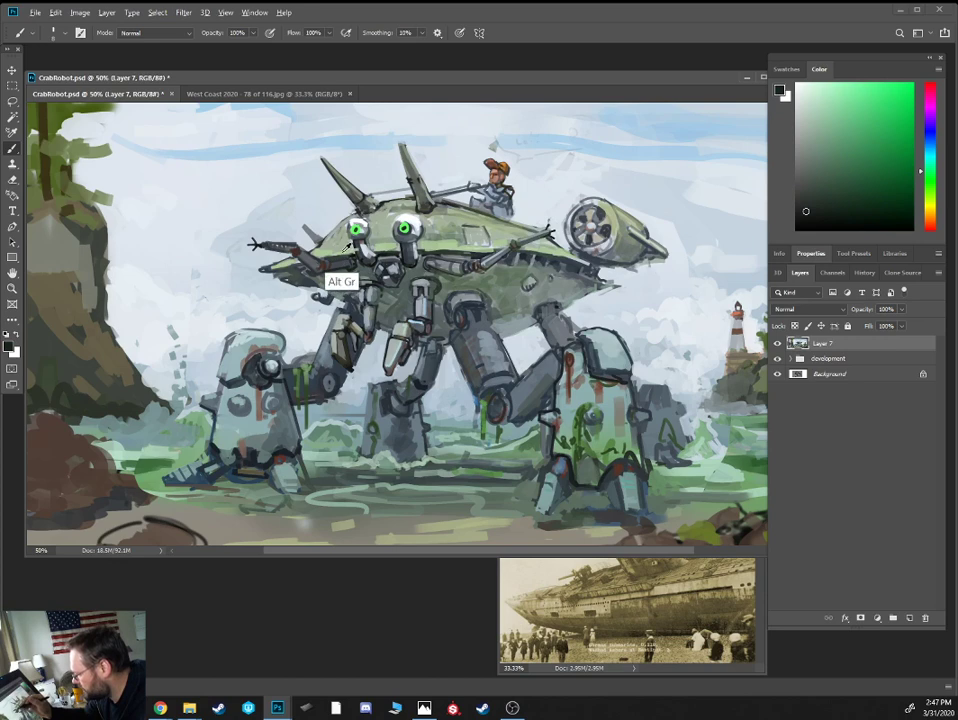
{"action": "left_click", "coordinate": [255, 212], "text": "alt"}
{"action": "left_click", "coordinate": [338, 265], "text": "alt"}
{"action": "left_click", "coordinate": [340, 263], "text": "alt"}
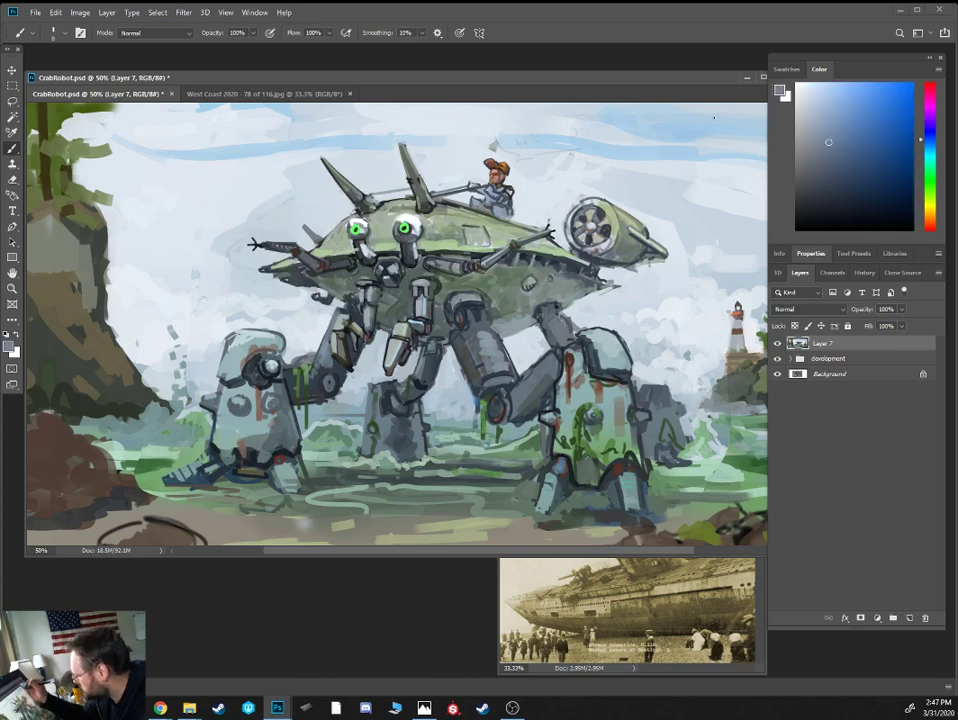
{"action": "left_click_drag", "start_coordinate": [331, 264], "coordinate": [348, 261]}
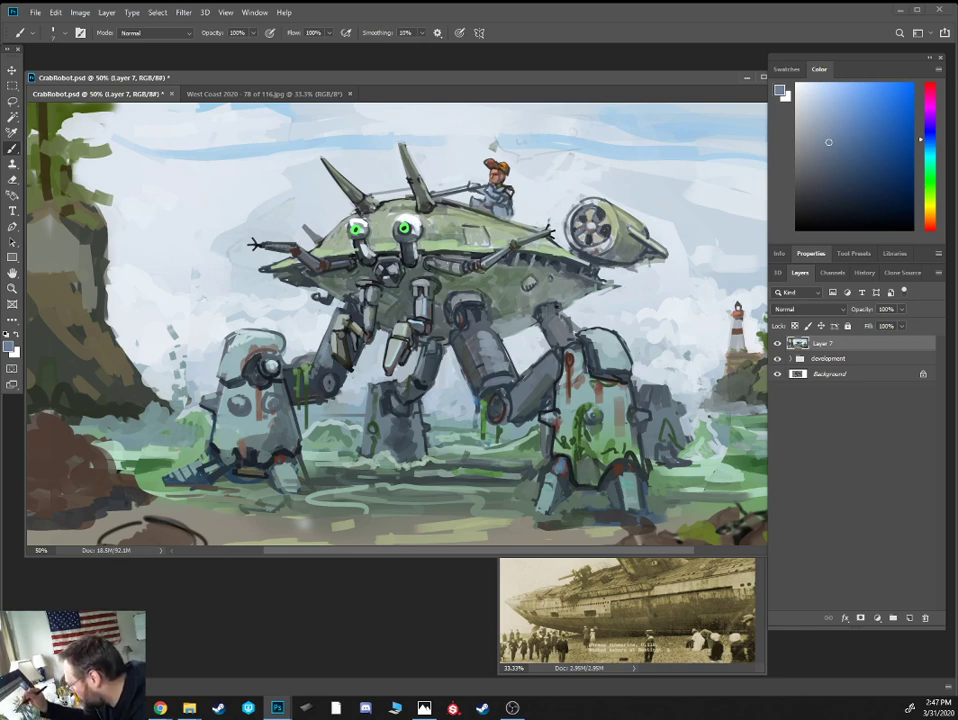
Highlight the small upper arms with light blue-grey and touch up their joints with rusty brown
{"action": "left_click", "coordinate": [645, 173], "text": "alt"}
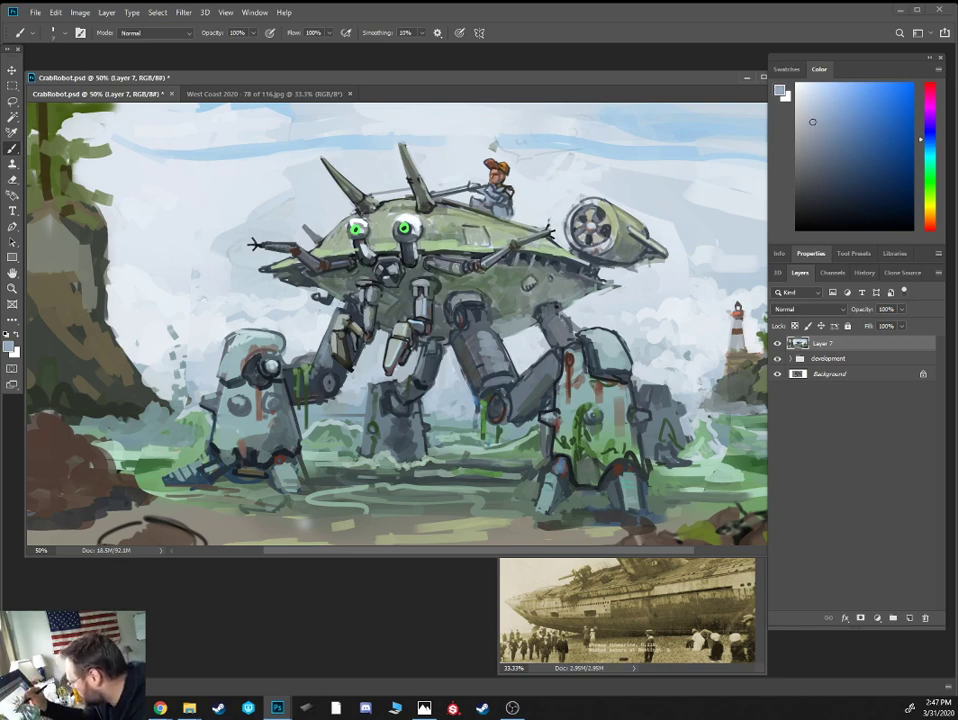
{"action": "left_click", "coordinate": [356, 205], "text": "alt"}
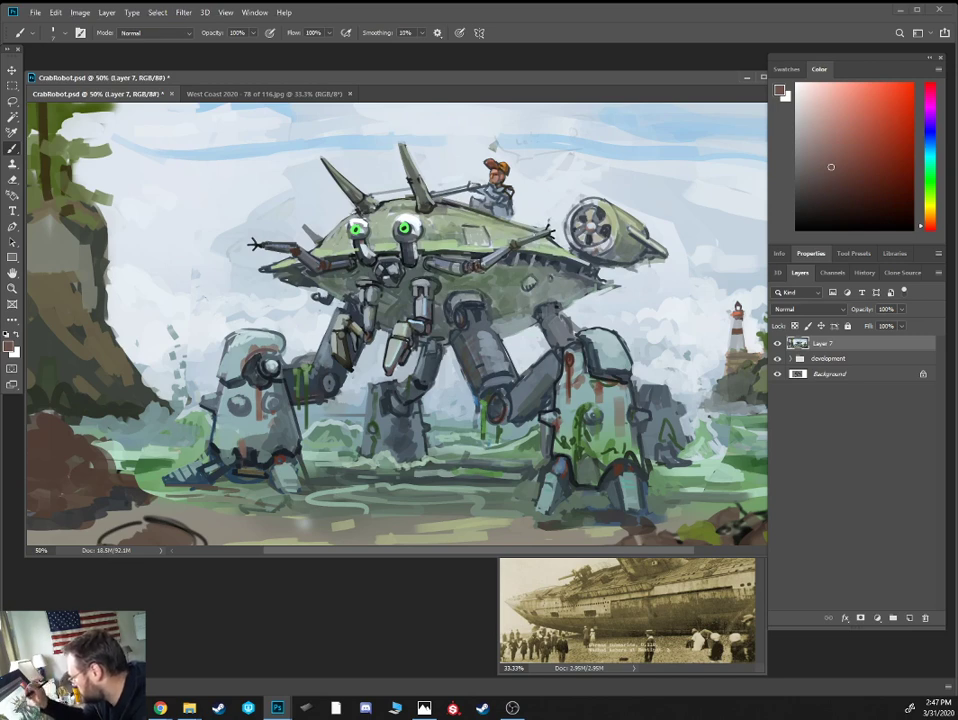
{"action": "left_click", "coordinate": [372, 203], "text": "alt"}
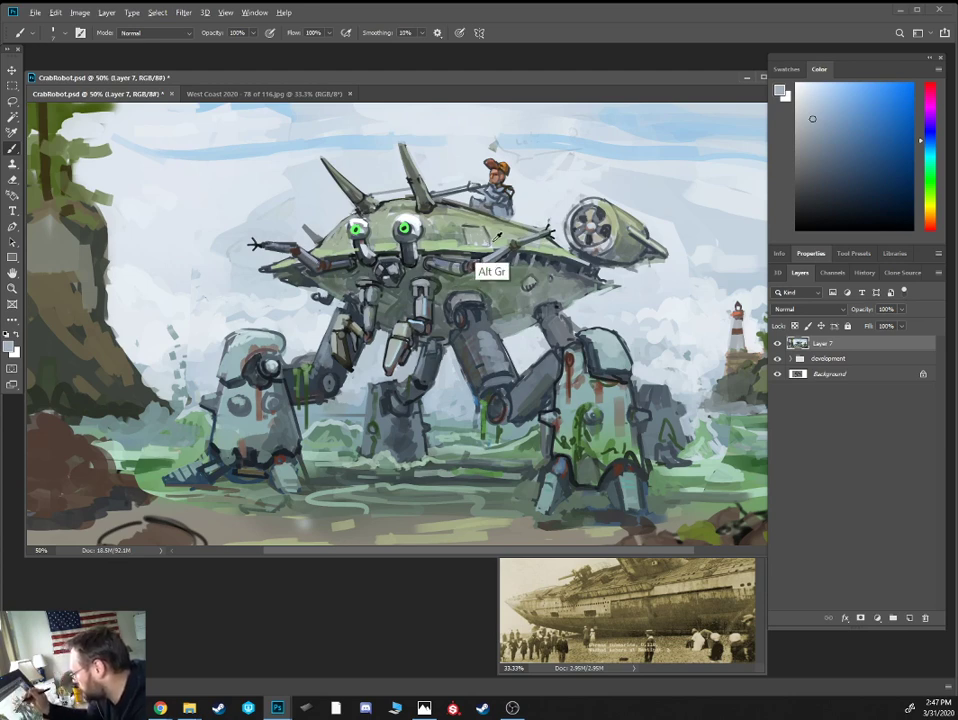
Touch up the hatch on the hull's upper shell with sampled pale green
{"action": "left_click", "coordinate": [487, 243], "text": "alt"}
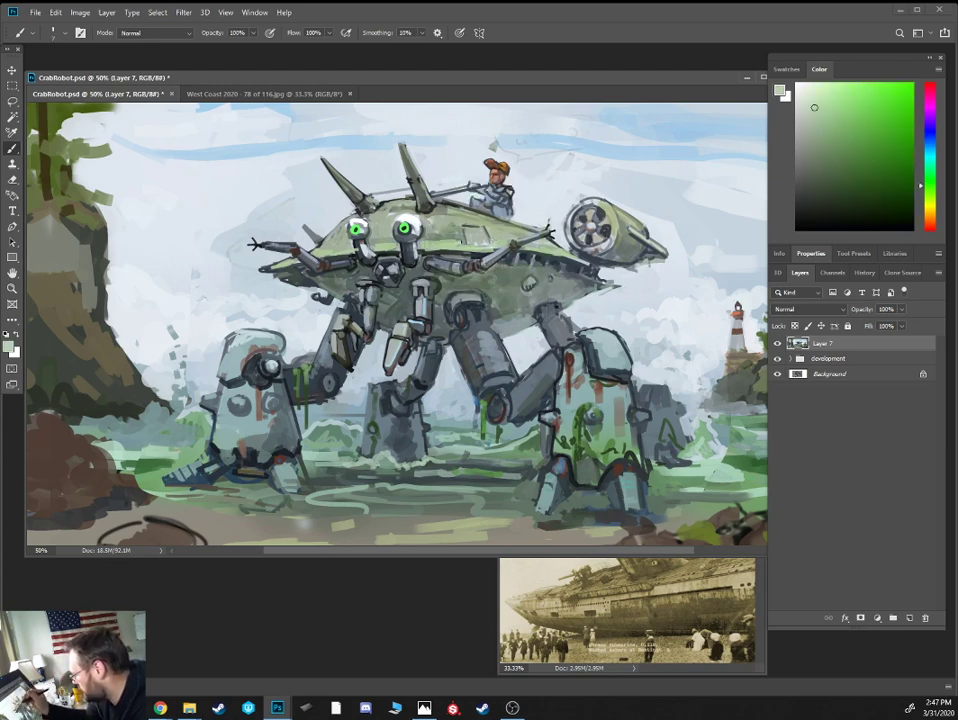
{"action": "left_click", "coordinate": [457, 236], "text": "alt"}
{"action": "key", "text": "alt+]"}
{"action": "left_click", "coordinate": [458, 238], "text": "alt"}
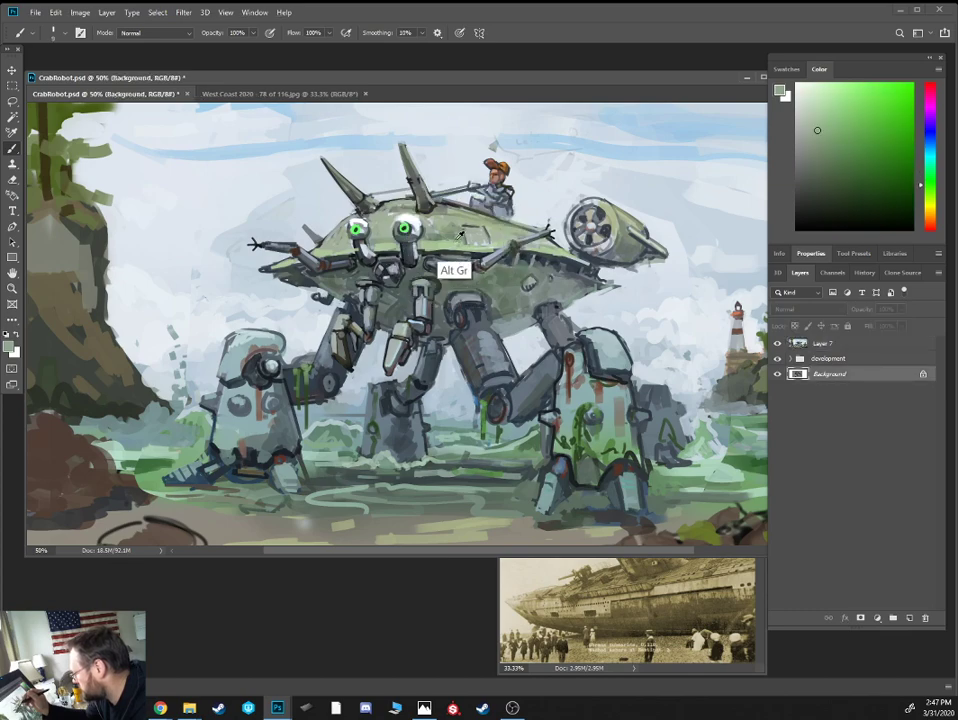
{"action": "left_click", "coordinate": [834, 347]}
{"action": "double_click", "coordinate": [835, 348]}
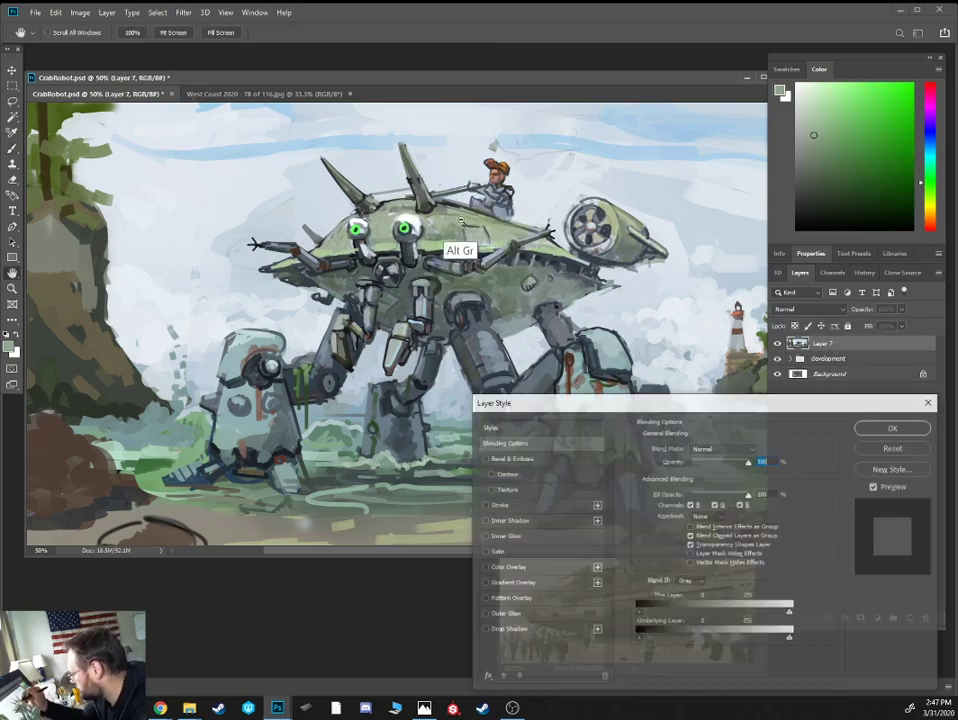
{"action": "left_click", "coordinate": [455, 240], "text": "alt"}
{"action": "left_click", "coordinate": [880, 451]}
{"action": "key", "text": "ctrl+plus"}
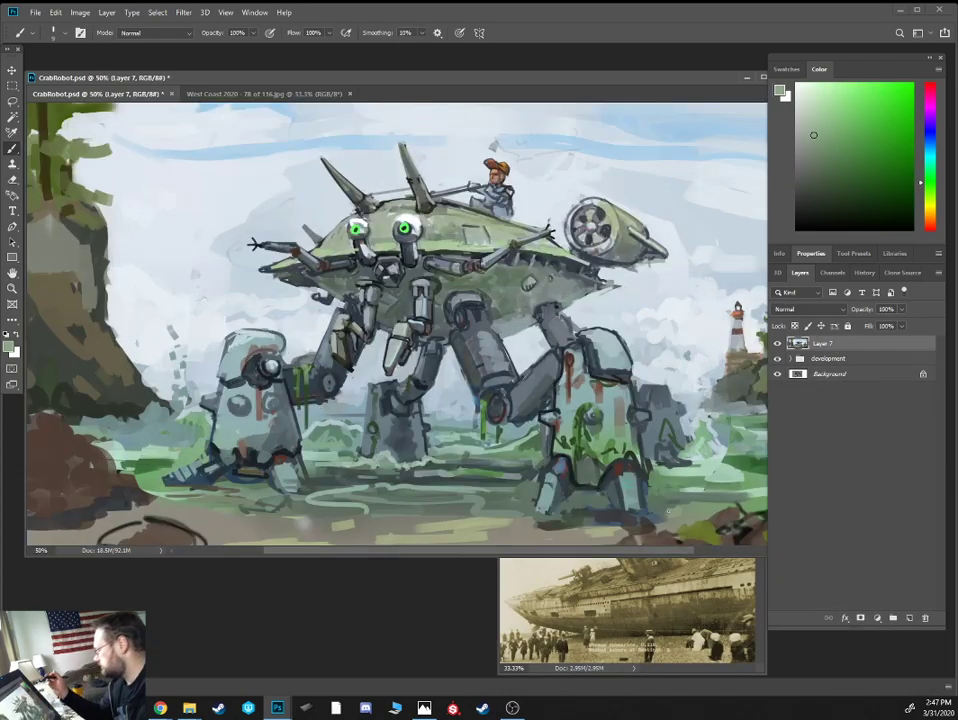
Soften the hatch outline and even out the upper shell around the eyes with sampled grey-greens on Layer 7
{"action": "left_click", "coordinate": [492, 272], "text": "alt"}
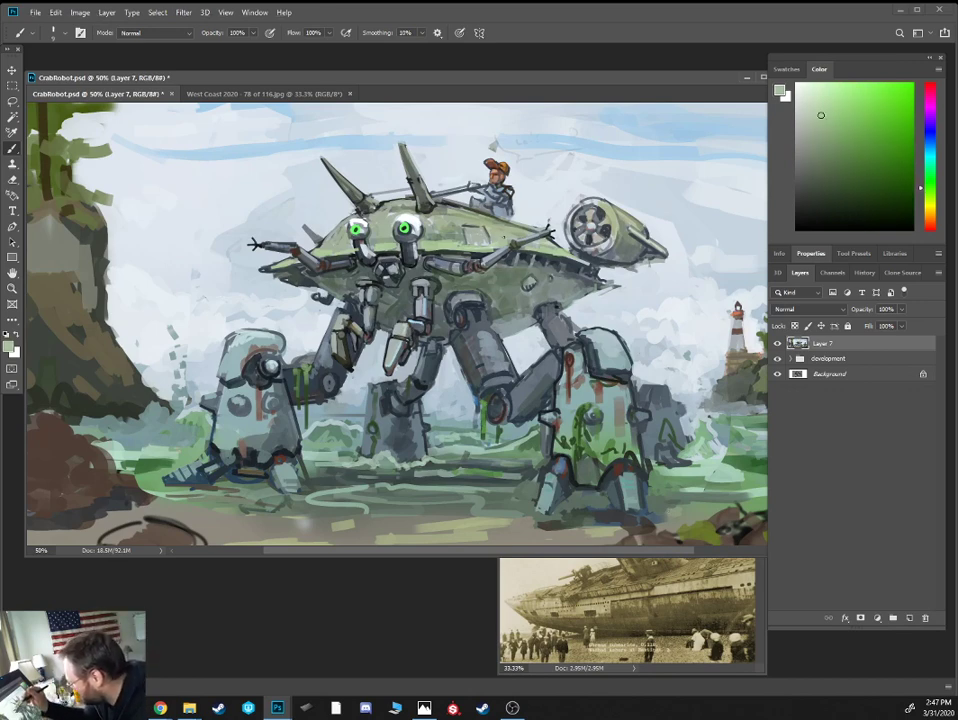
{"action": "left_click", "coordinate": [342, 164], "text": "alt"}
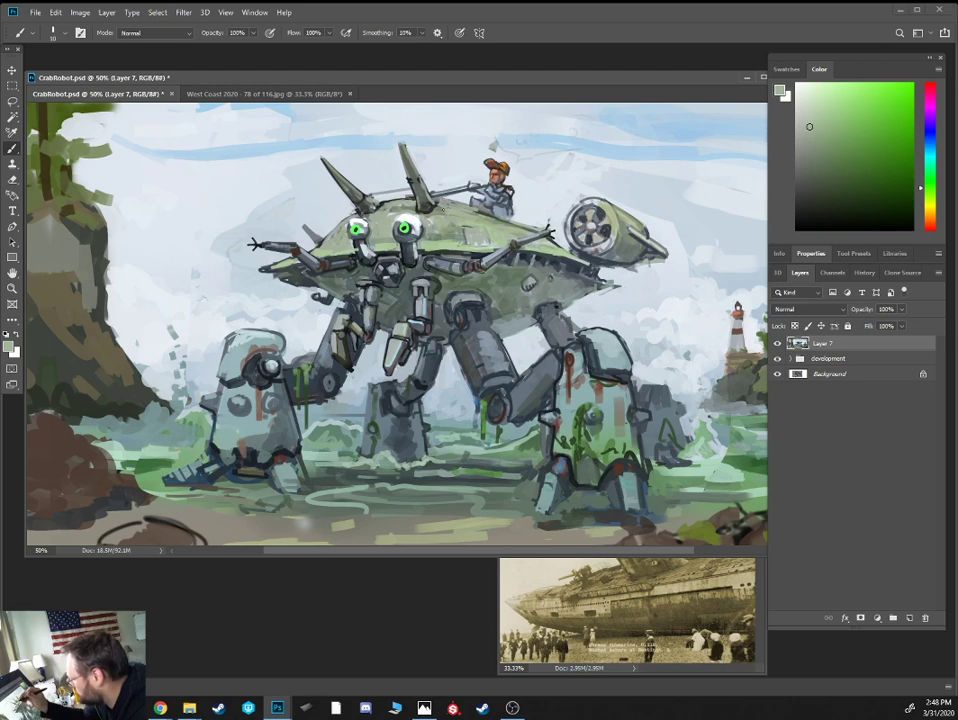
{"action": "left_click", "coordinate": [328, 198], "text": "alt"}
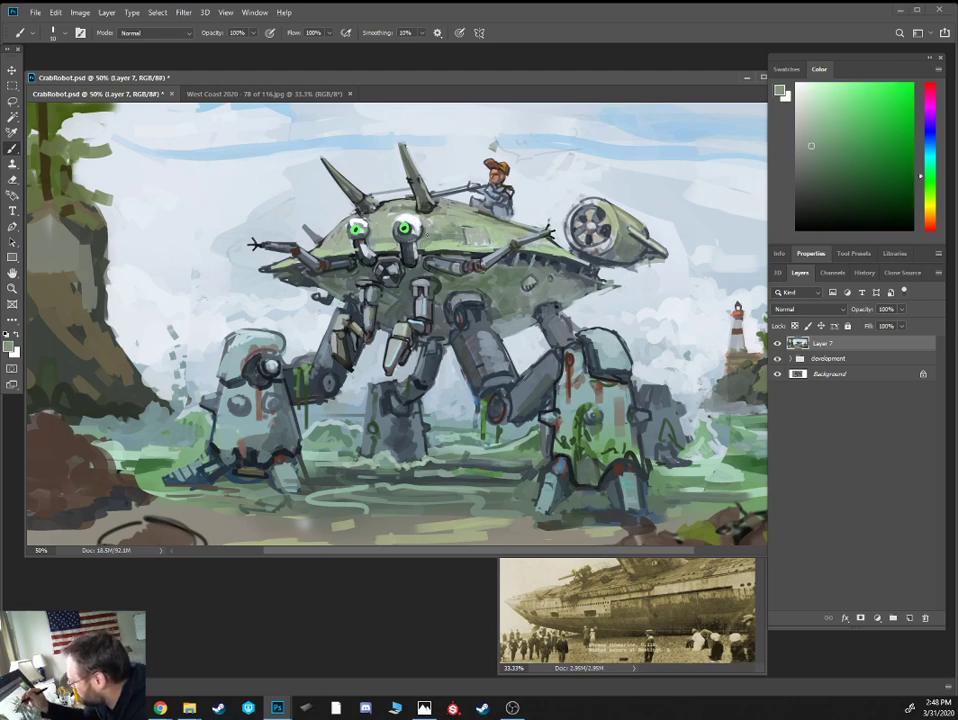
{"action": "left_click", "coordinate": [385, 232], "text": "alt"}
{"action": "left_click", "coordinate": [344, 229], "text": "alt"}
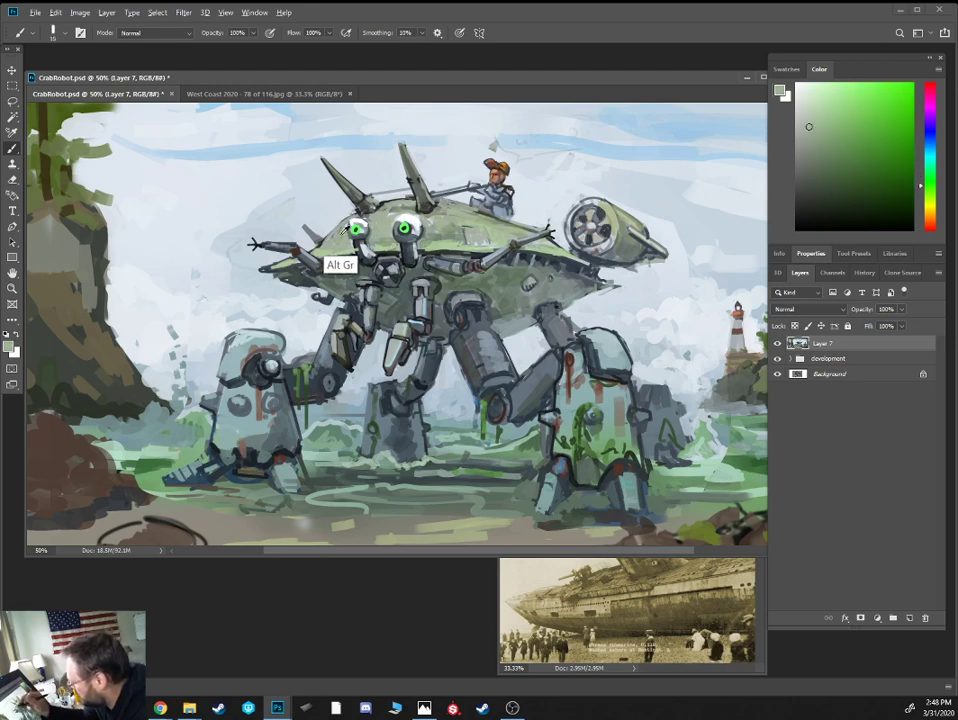
{"action": "left_click", "coordinate": [350, 234], "text": "alt"}
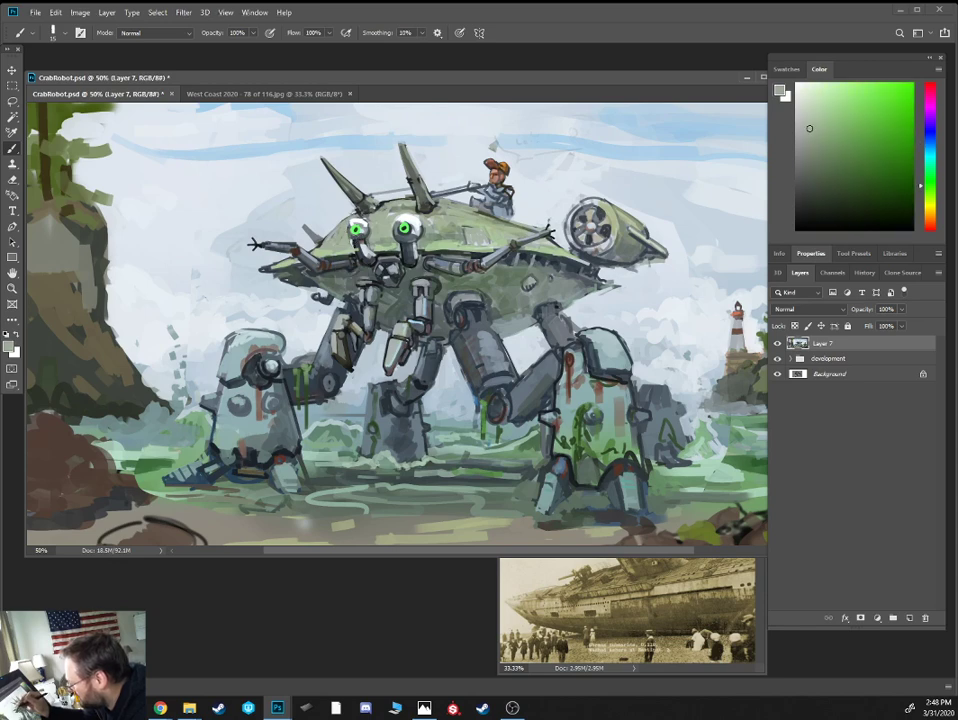
Blend pale grey-green strokes over the upper shell below the rider with a larger brush
{"action": "left_click", "coordinate": [267, 205], "text": "alt"}
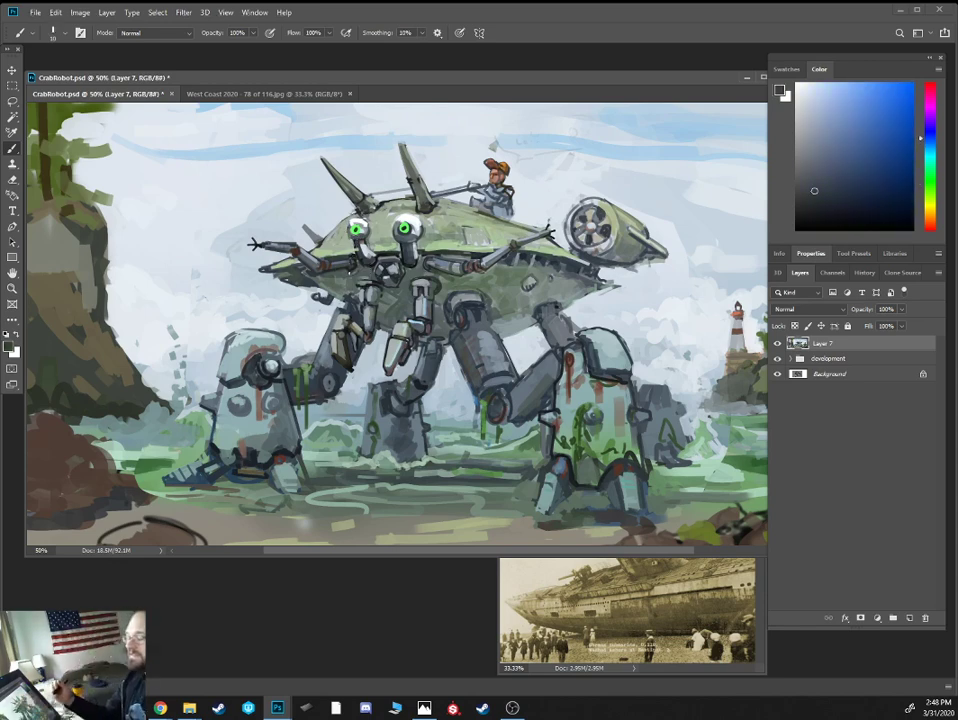
{"action": "left_click", "coordinate": [476, 216], "text": "alt"}
{"action": "left_click", "coordinate": [474, 220], "text": "alt"}
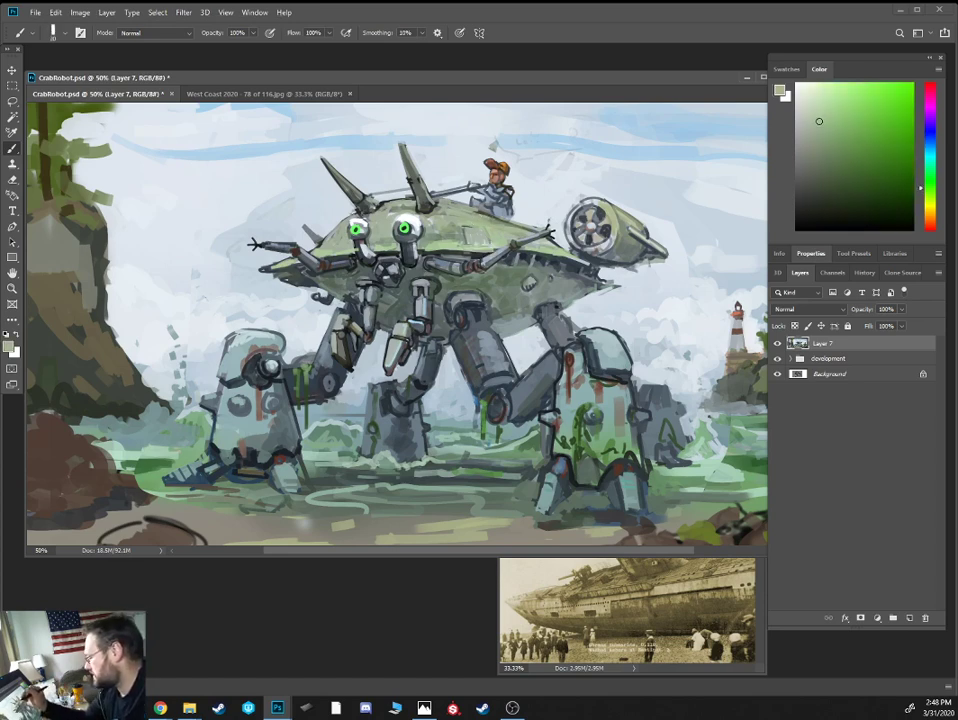
{"action": "left_click_drag", "start_coordinate": [476, 216], "coordinate": [490, 216]}
{"action": "left_click", "coordinate": [480, 219], "text": "alt"}
{"action": "key", "text": "]"}
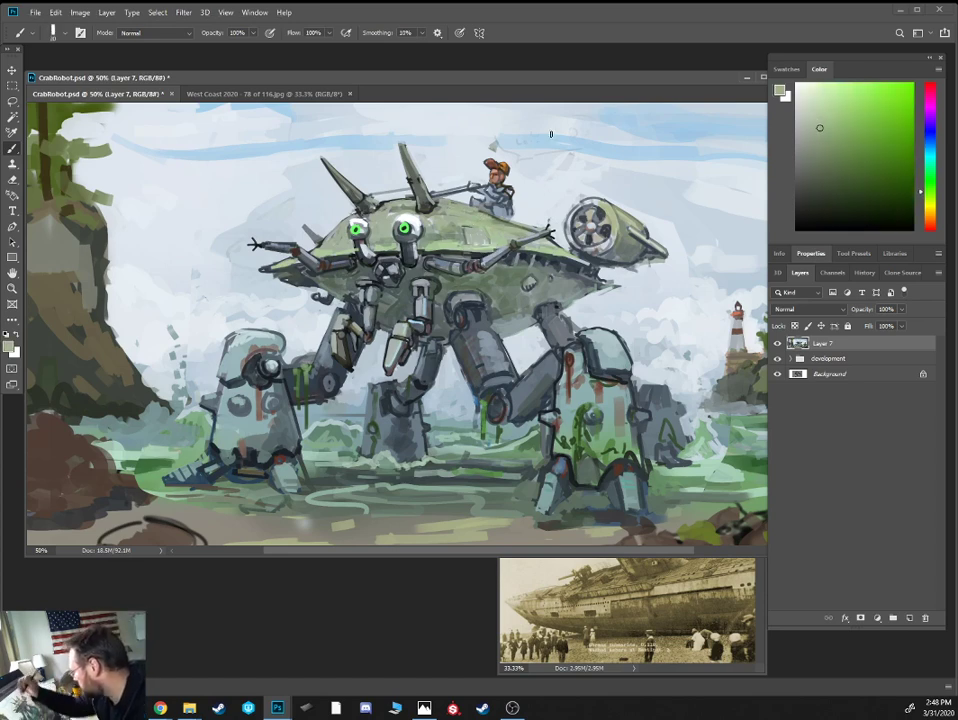
Brighten the upper shell with lighter yellow-green strokes using a smaller brush, and blend them across the faded hatch with sampled greens
{"action": "left_click", "coordinate": [820, 120]}
{"action": "key", "text": "["}
{"action": "key", "text": "["}
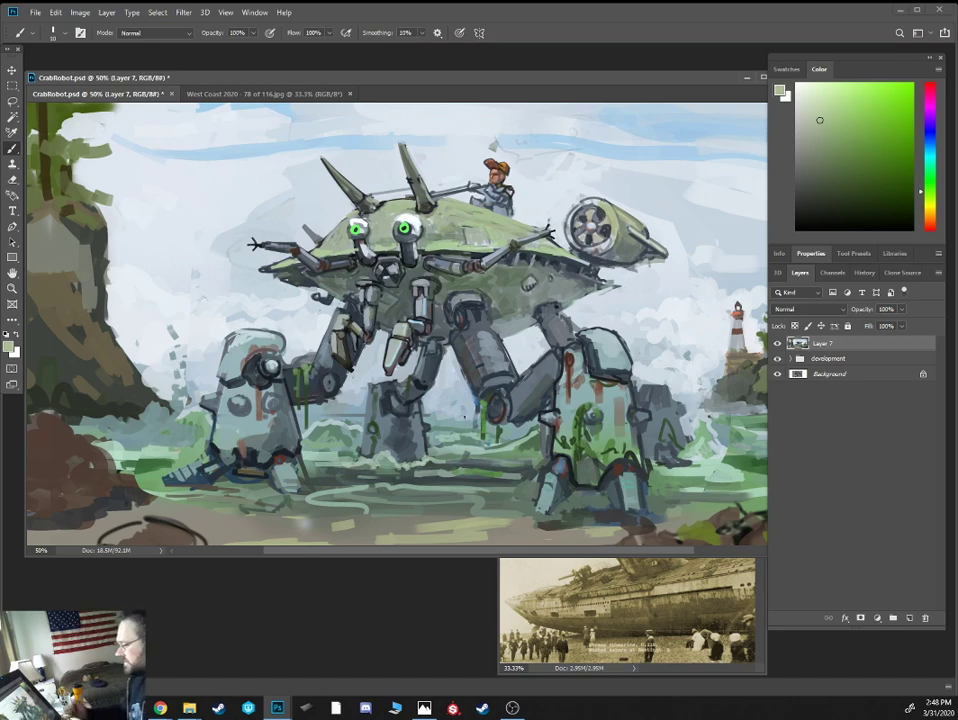
{"action": "left_click", "coordinate": [542, 276], "text": "alt"}
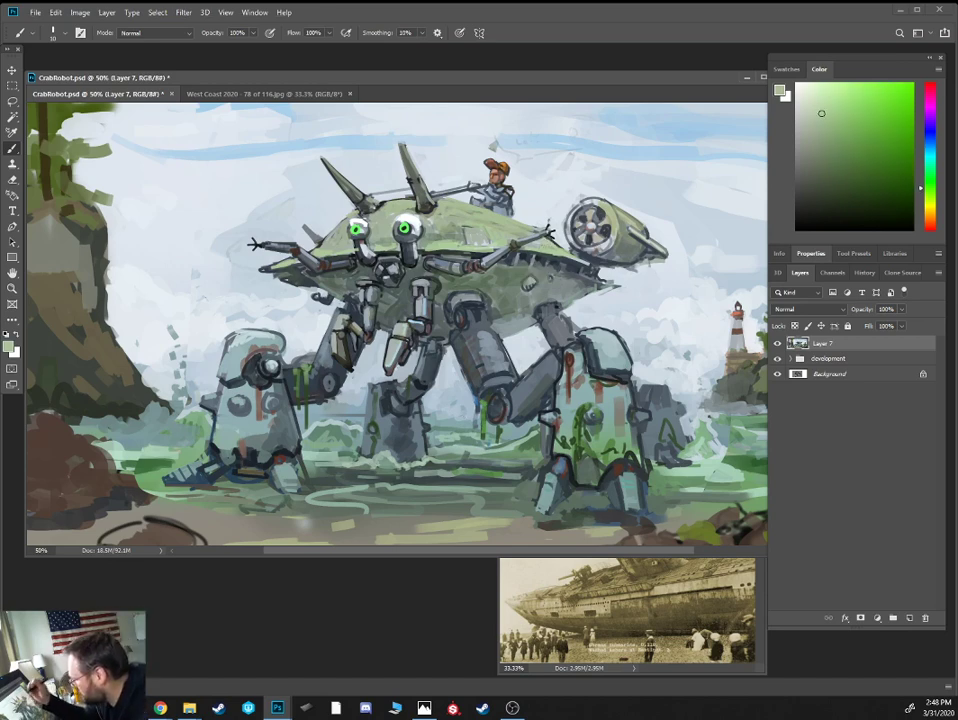
{"action": "left_click", "coordinate": [829, 101]}
{"action": "left_click_drag", "start_coordinate": [459, 210], "coordinate": [489, 212]}
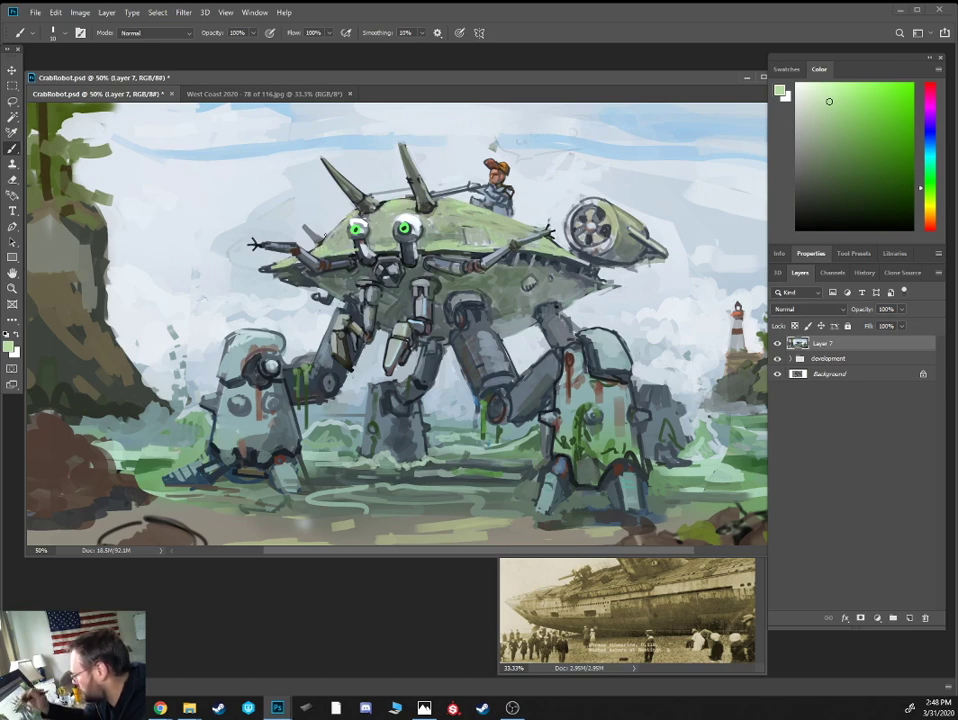
{"action": "left_click", "coordinate": [356, 183], "text": "alt"}
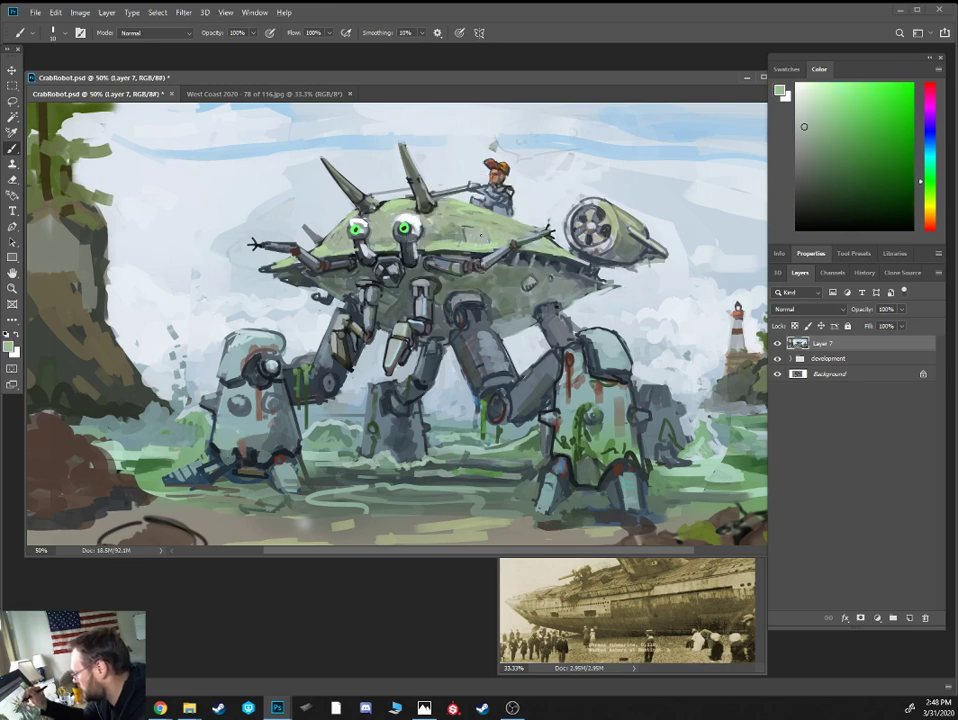
{"action": "left_click", "coordinate": [349, 176], "text": "alt"}
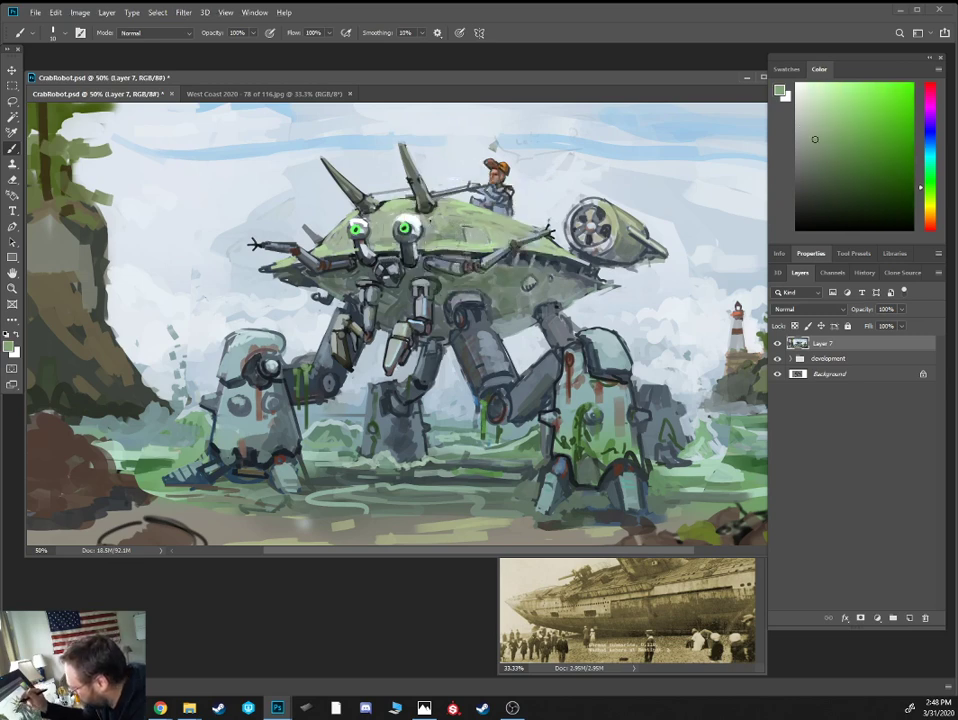
Refine the shading around the eye stalks with sampled dark blue-grey and pale grey-green
{"action": "left_click", "coordinate": [272, 170], "text": "alt"}
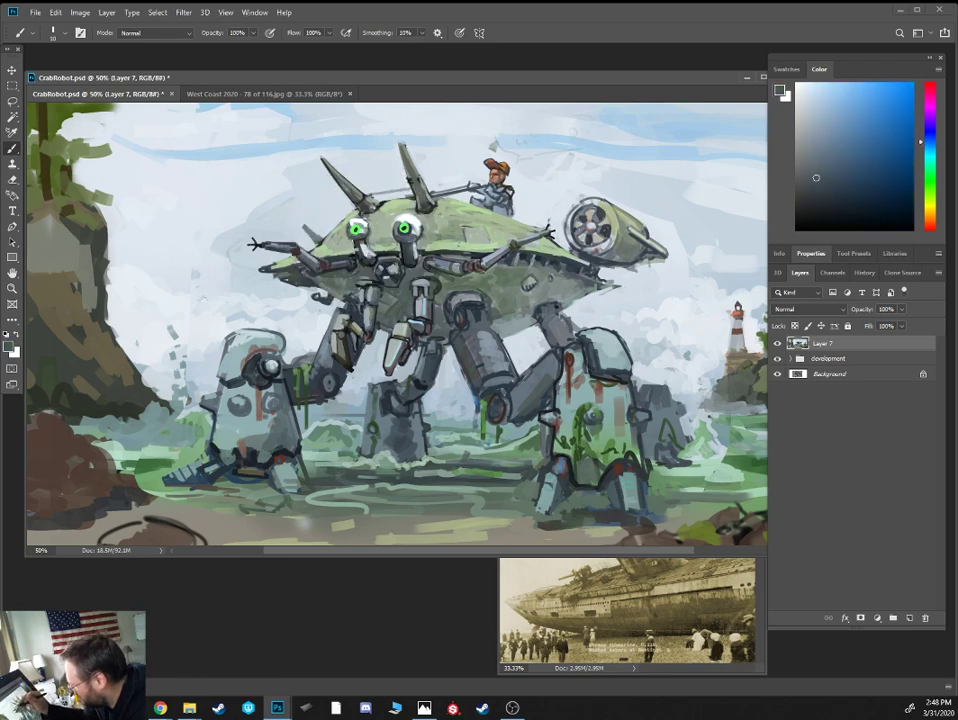
{"action": "left_click", "coordinate": [354, 245], "text": "alt"}
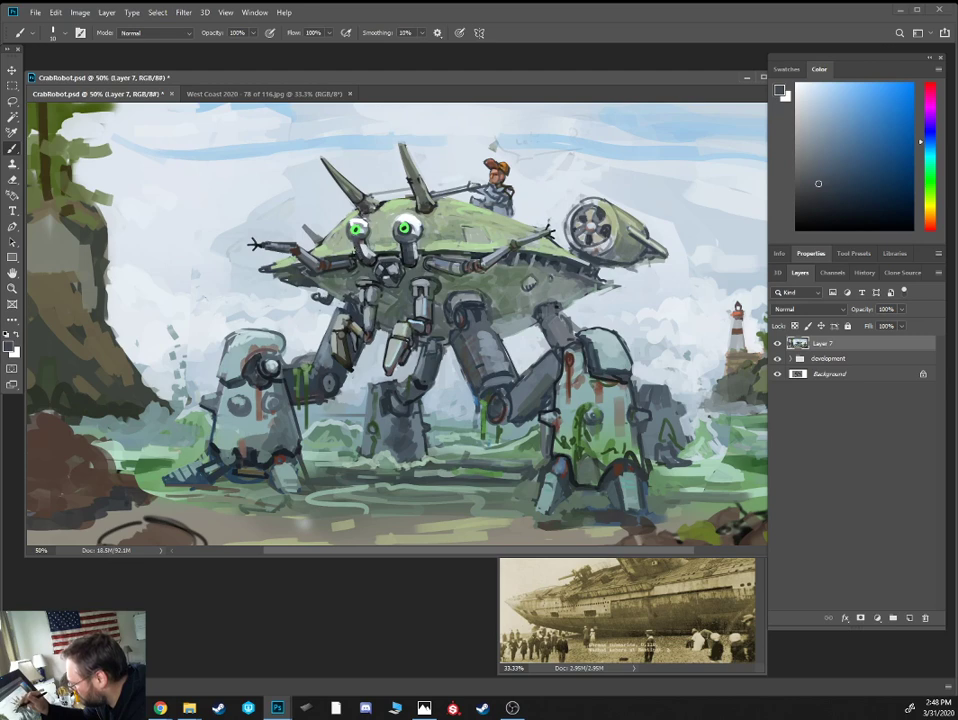
{"action": "left_click", "coordinate": [263, 191], "text": "alt"}
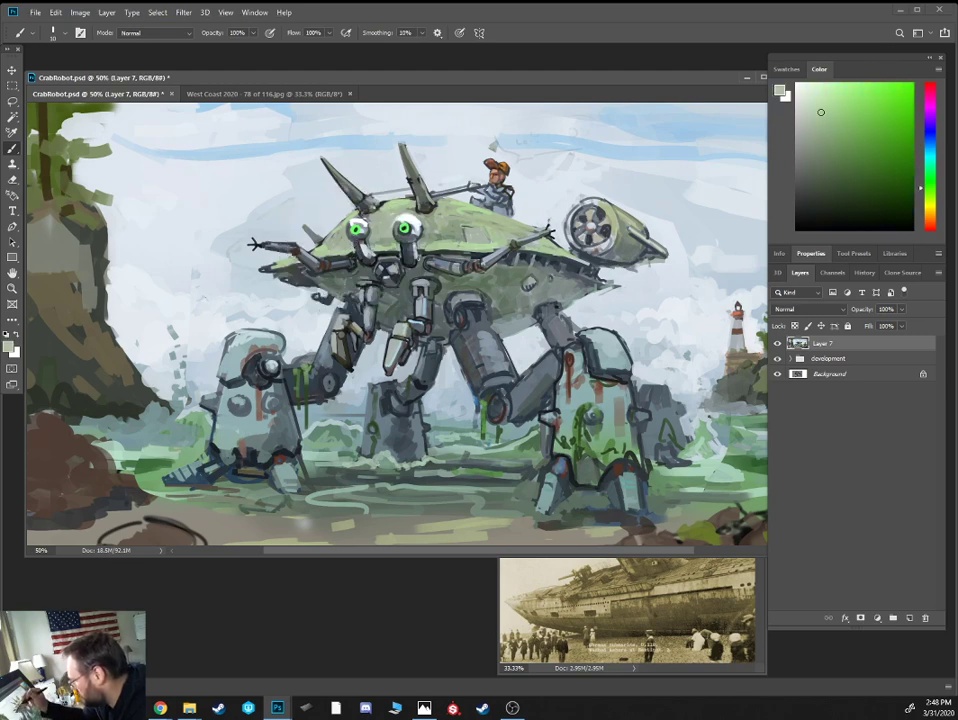
{"action": "left_click", "coordinate": [304, 196], "text": "alt"}
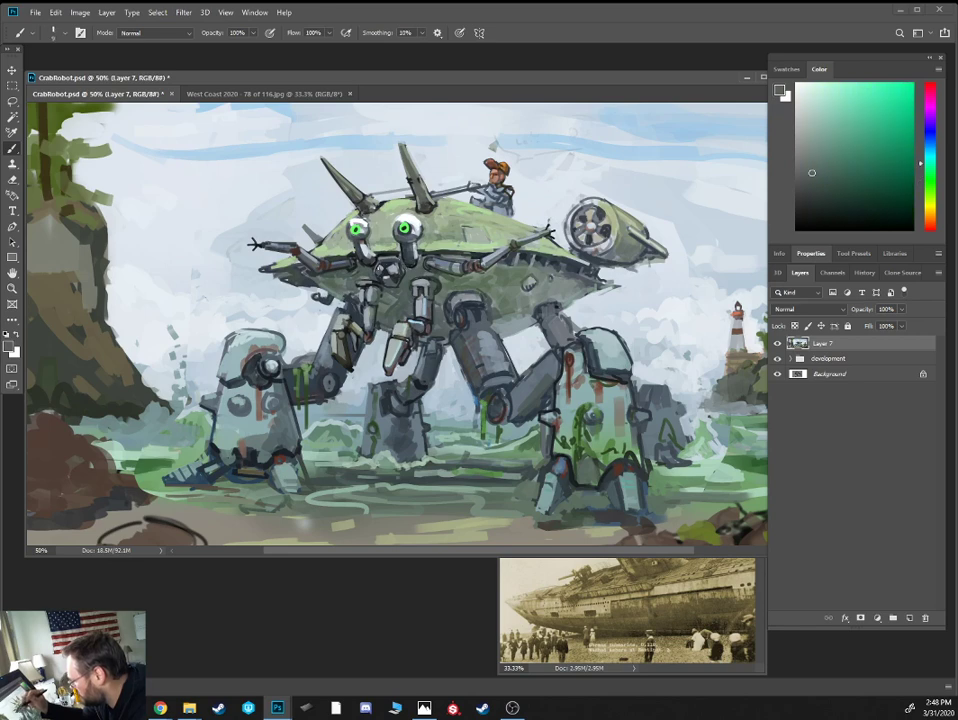
Refine the mouth between the eye stalks with sampled mid greys and near-black tones on Layer 7
{"action": "left_click", "coordinate": [380, 248], "text": "alt"}
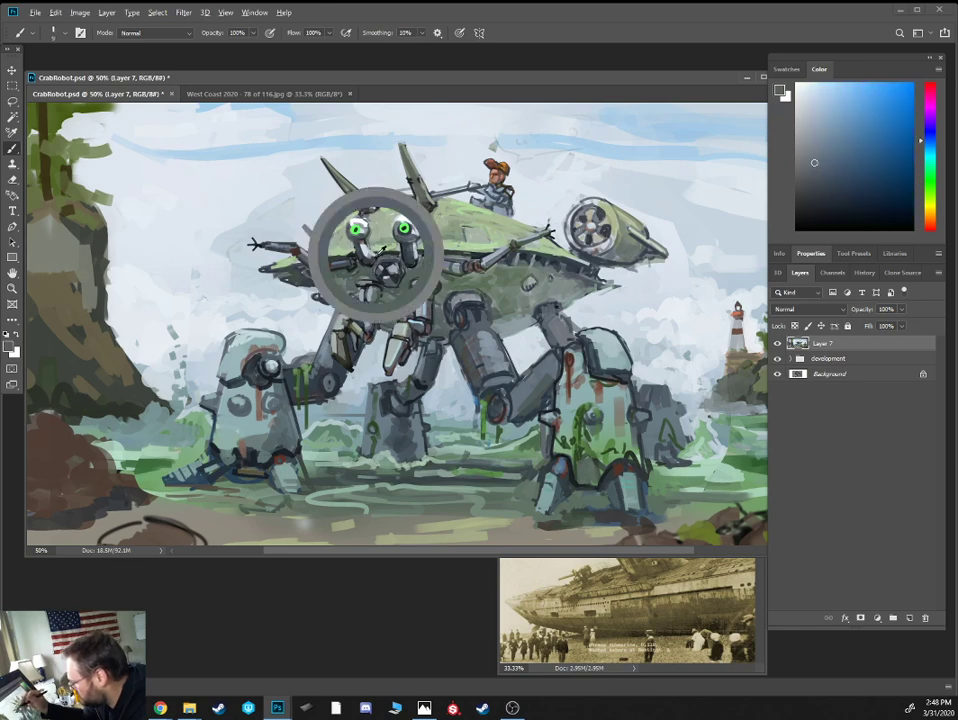
{"action": "mouse_move", "coordinate": [368, 262]}
{"action": "left_mouse_down"}
{"action": "mouse_move", "coordinate": [378, 267]}
{"action": "mouse_move", "coordinate": [370, 264]}
{"action": "left_mouse_up"}
{"action": "left_click", "coordinate": [376, 262], "text": "alt"}
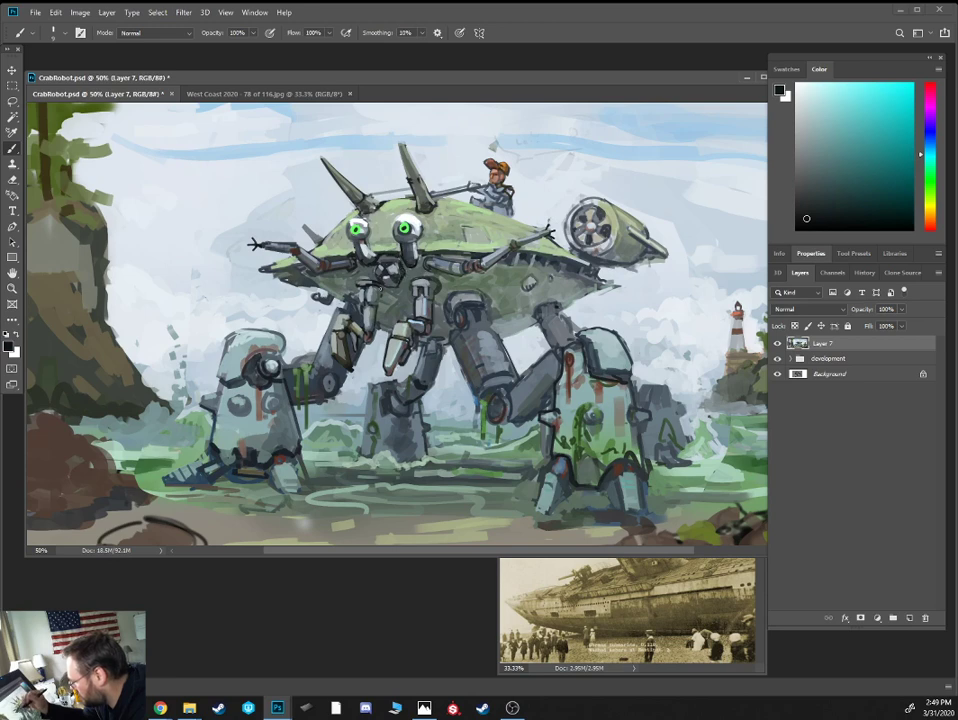
{"action": "left_click", "coordinate": [372, 275], "text": "alt"}
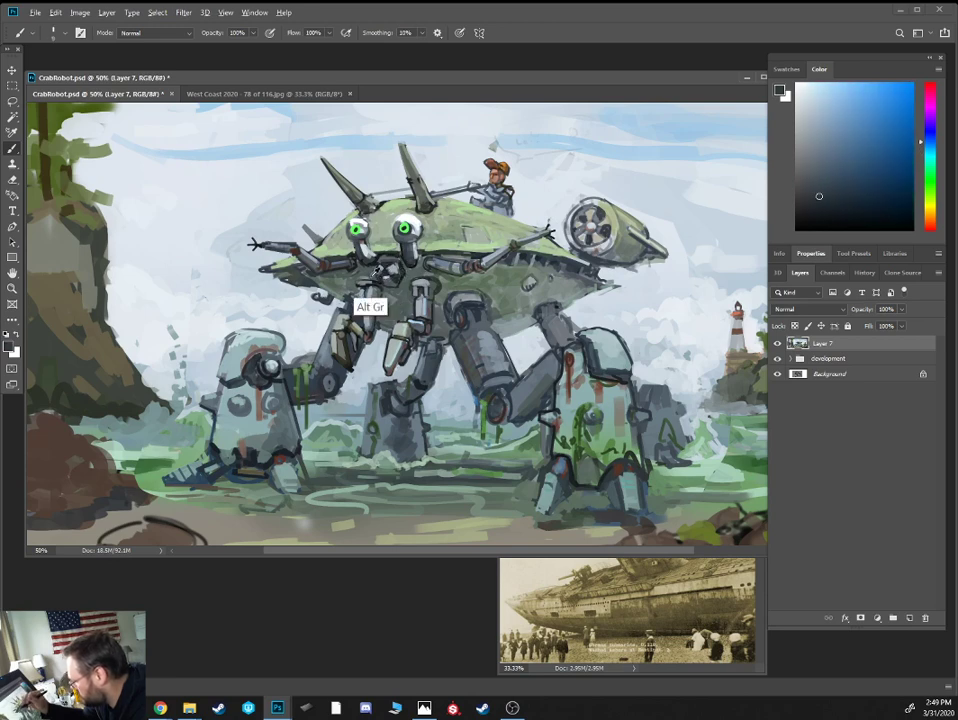
{"action": "left_click", "coordinate": [283, 215], "text": "alt"}
{"action": "left_click", "coordinate": [283, 215], "text": "alt"}
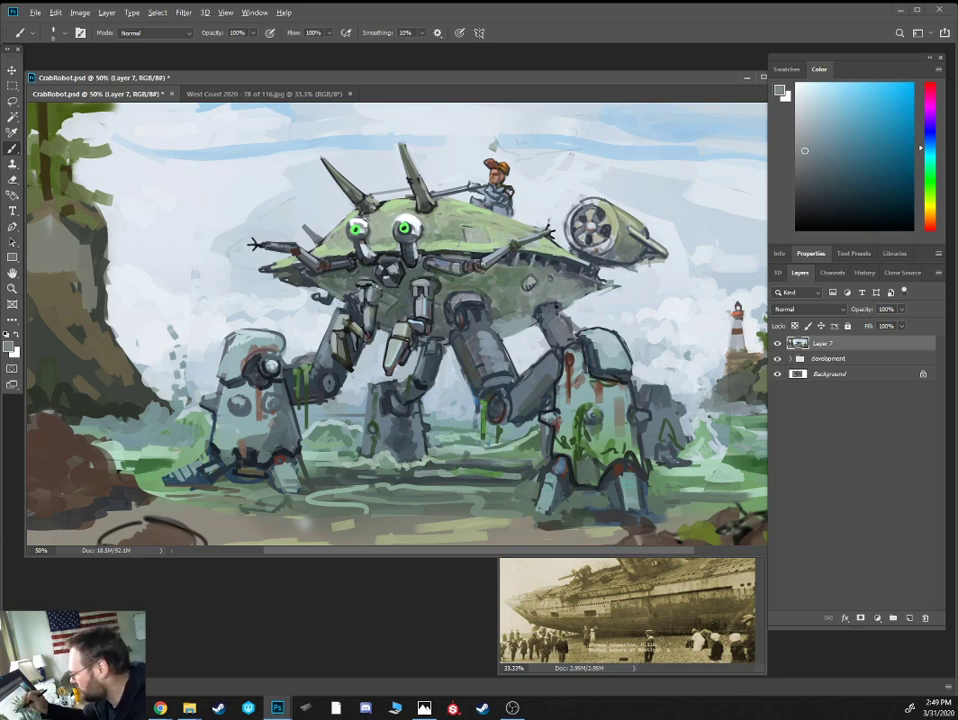
Deepen the mouth's outline and the gap beside the inner claw arm with sampled dark grey and blue-grey
{"action": "left_click", "coordinate": [281, 214], "text": "alt"}
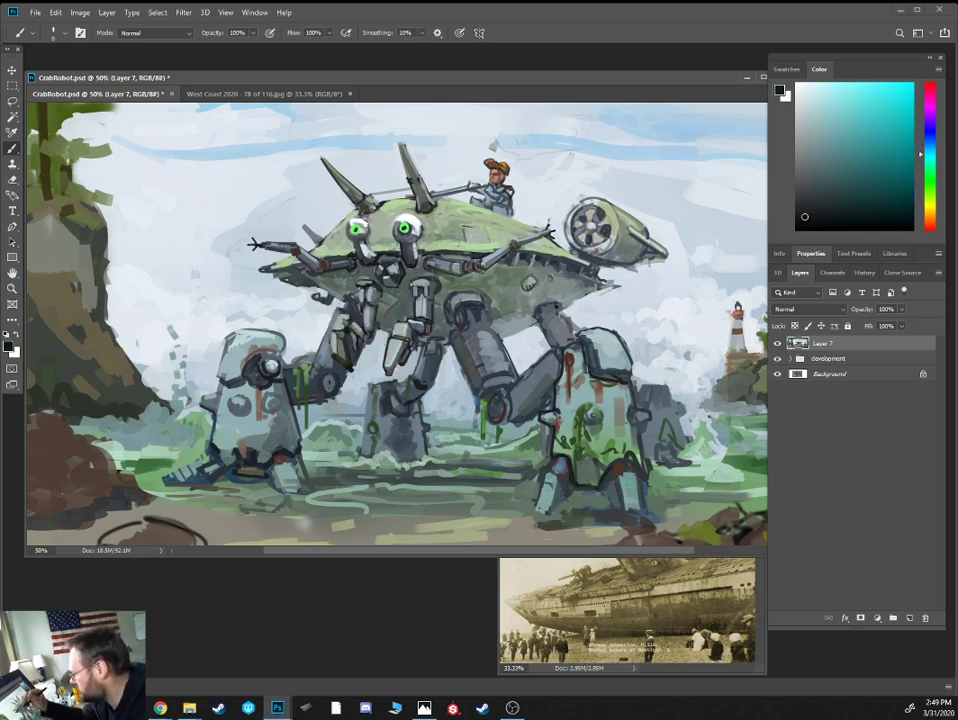
{"action": "left_click", "coordinate": [302, 200], "text": "alt"}
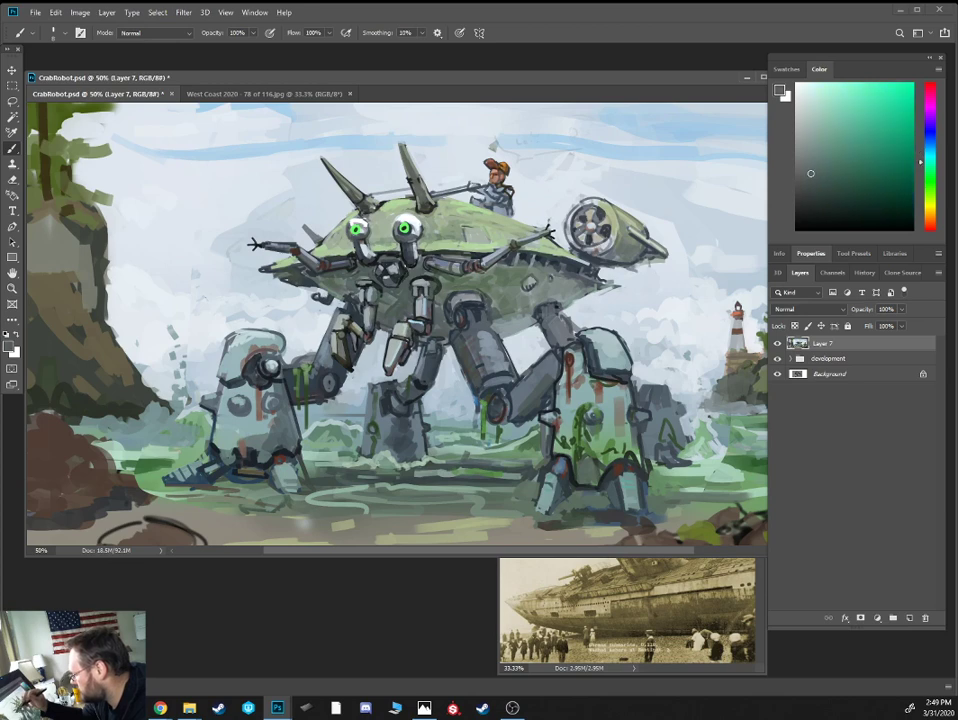
{"action": "left_click", "coordinate": [314, 238], "text": "alt"}
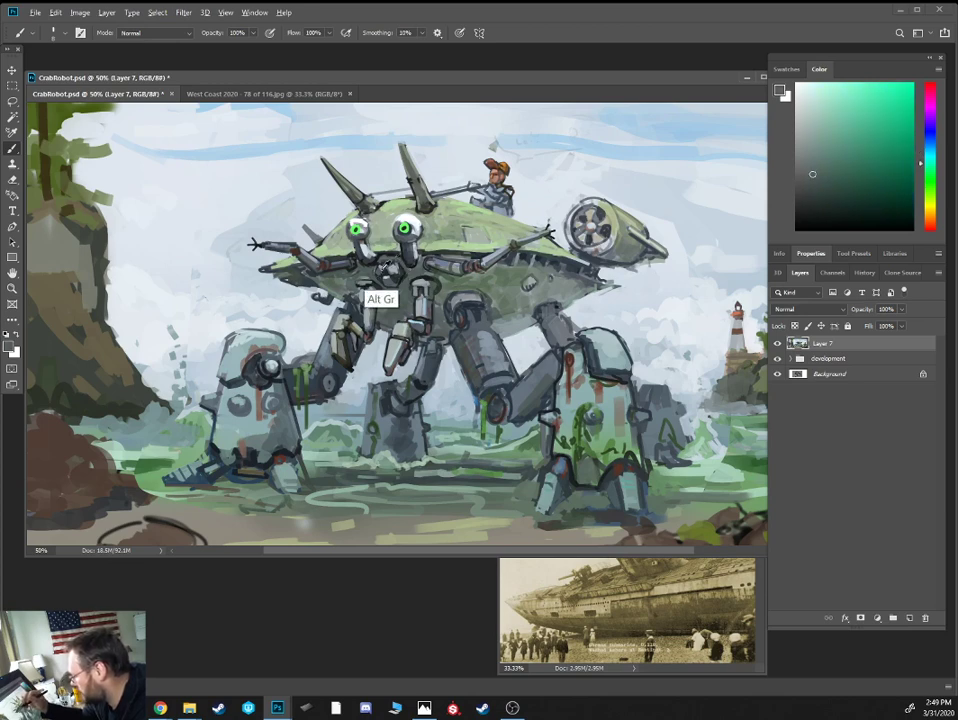
{"action": "left_click", "coordinate": [286, 224], "text": "alt"}
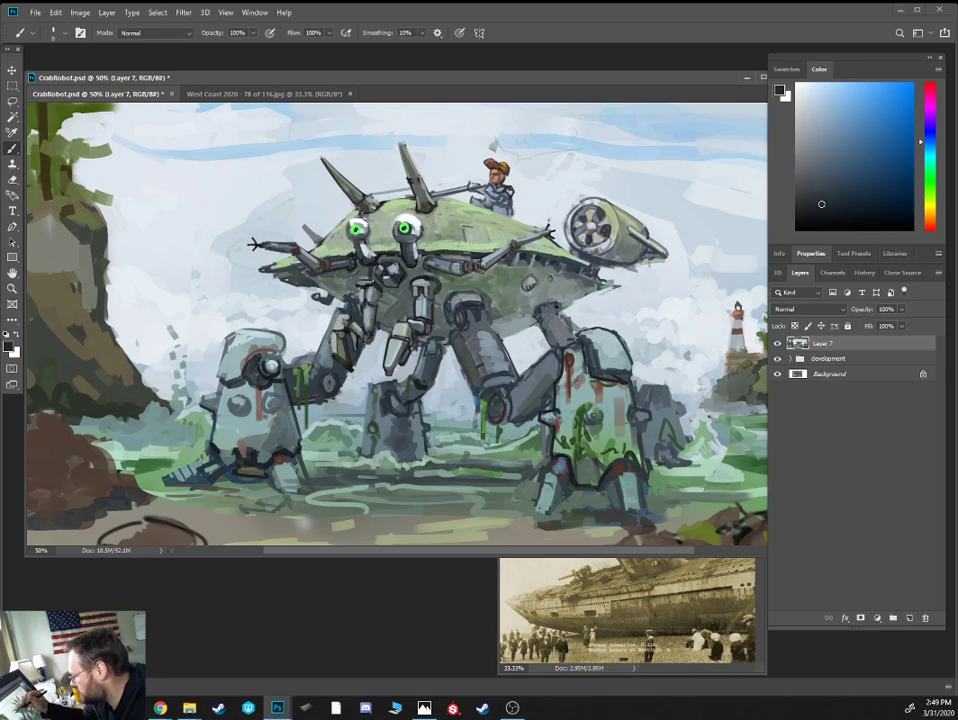
{"action": "mouse_move", "coordinate": [408, 277]}
{"action": "left_mouse_down"}
{"action": "mouse_move", "coordinate": [387, 295]}
{"action": "mouse_move", "coordinate": [401, 297]}
{"action": "left_mouse_up"}
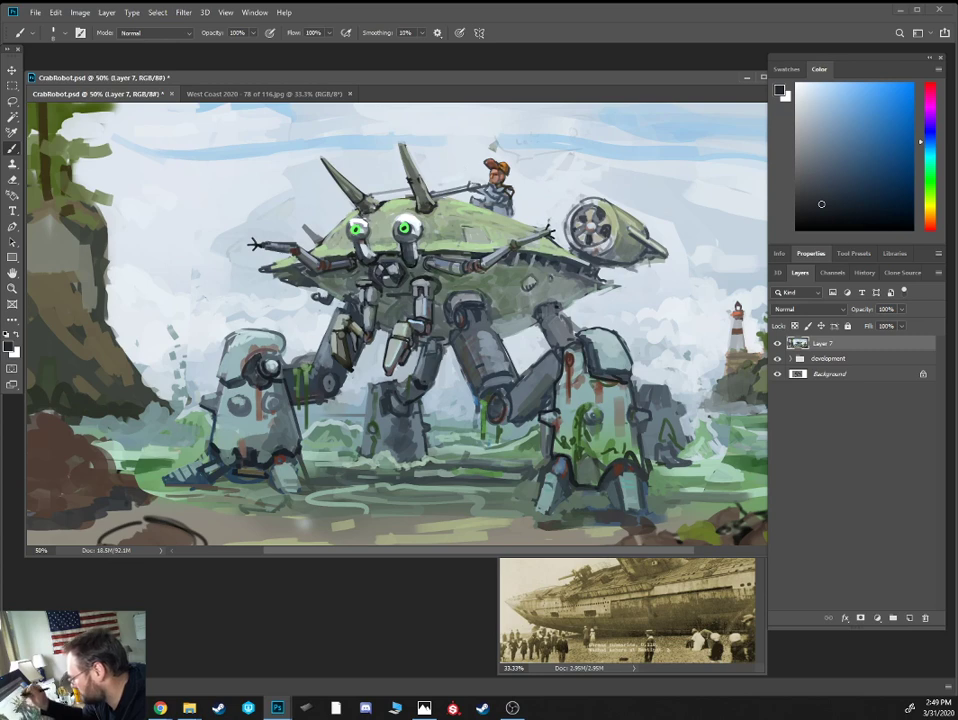
{"action": "left_click", "coordinate": [415, 272], "text": "alt"}
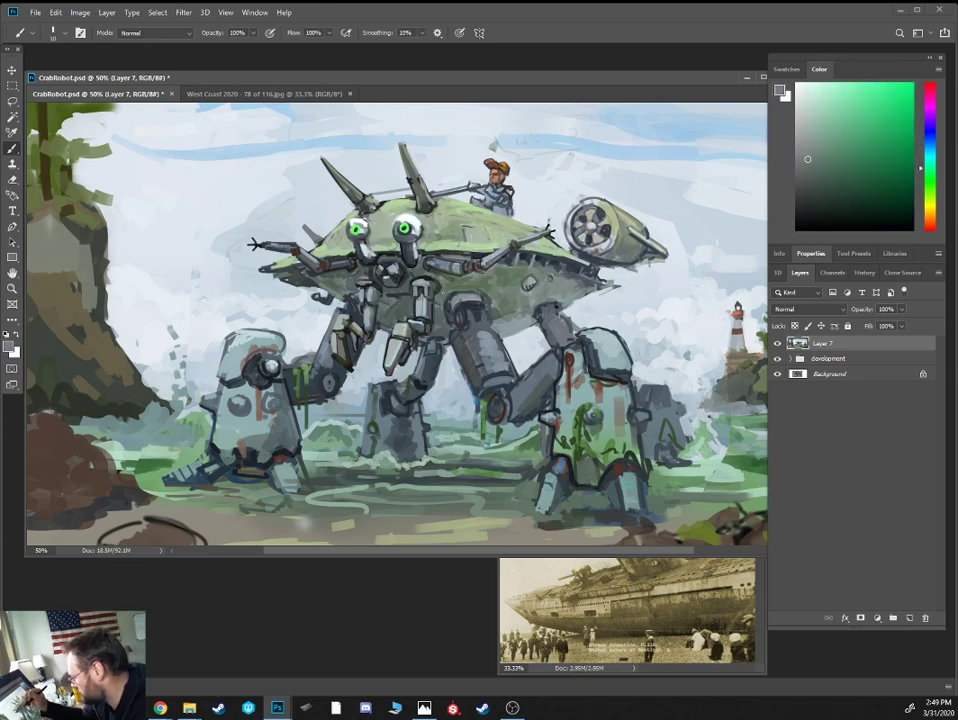
Add light blue highlights along the segments of the outstretched arms
{"action": "left_click", "coordinate": [434, 293], "text": "alt"}
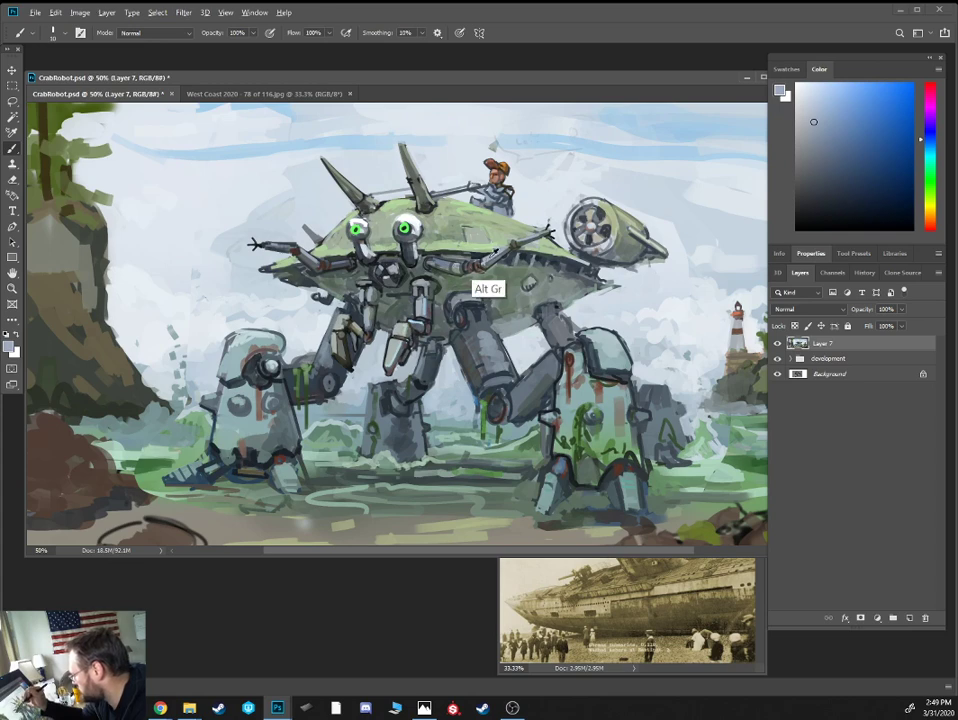
{"action": "left_click", "coordinate": [924, 150]}
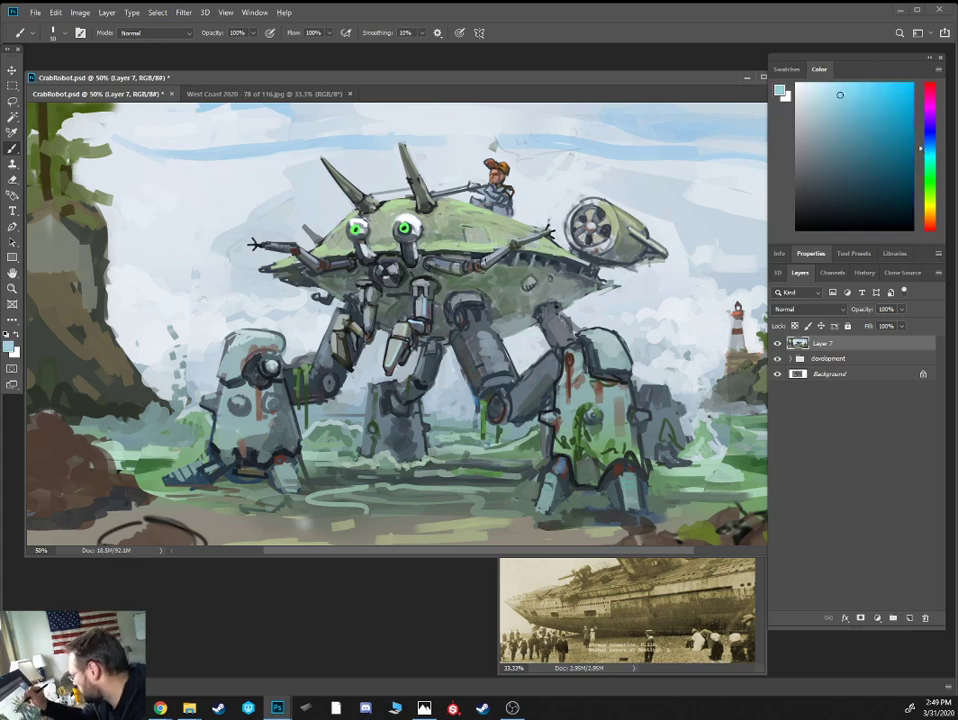
{"action": "left_click", "coordinate": [845, 105]}
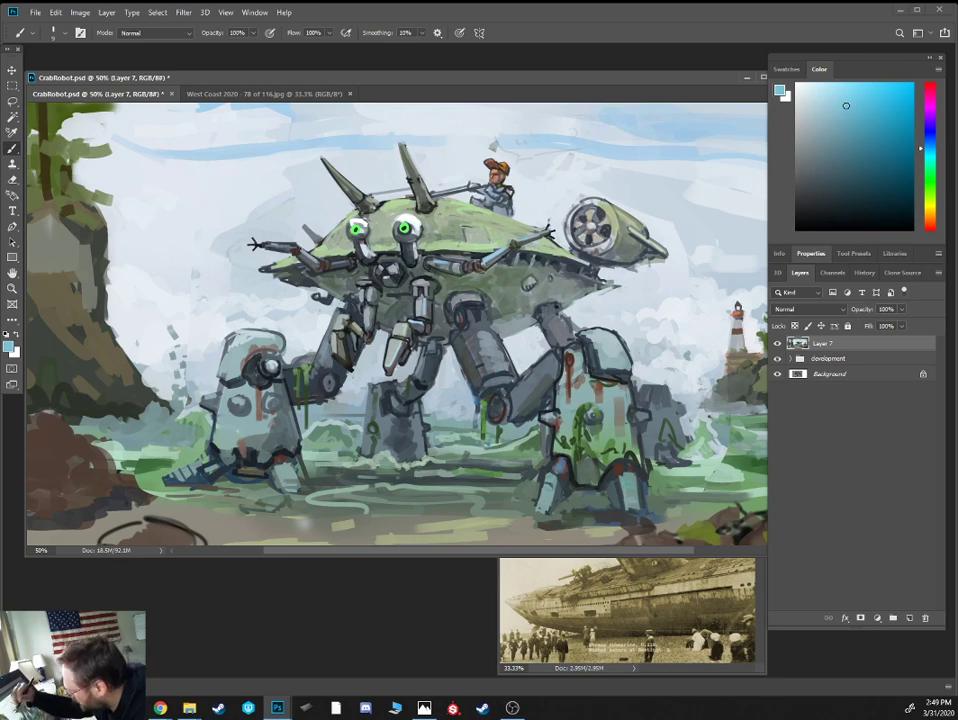
Darken the upper joint of the middle leg below the hull with near-black blue, and blend it with sampled greys
{"action": "key", "text": "ctrl+plus"}
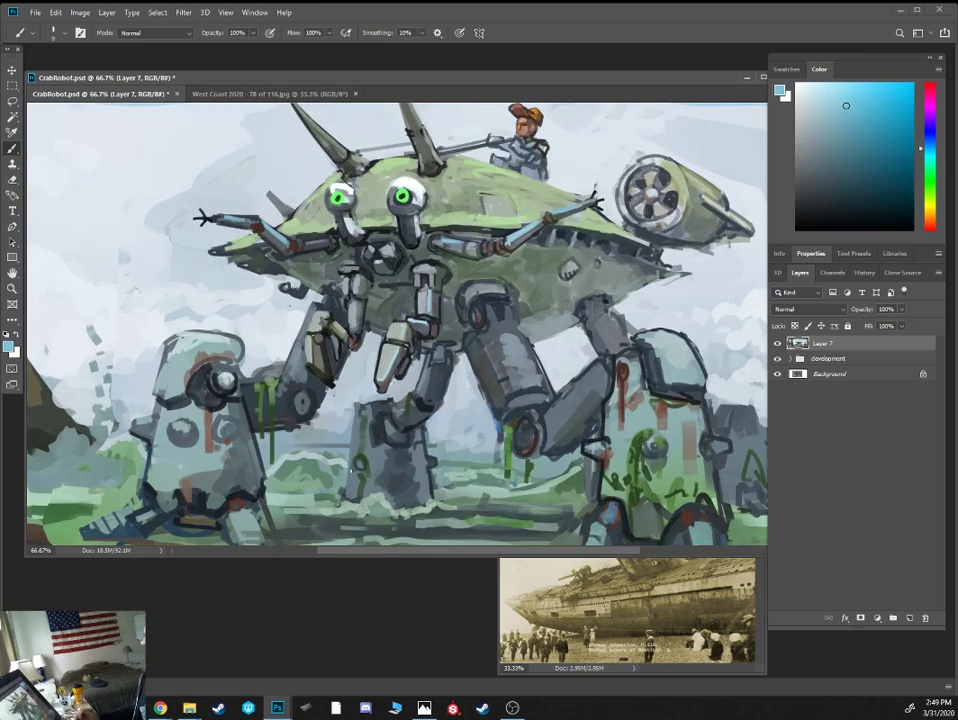
{"action": "left_click_drag", "start_coordinate": [710, 266], "coordinate": [571, 281]}
{"action": "left_click", "coordinate": [541, 308], "text": "alt"}
{"action": "key", "text": "bracketright"}
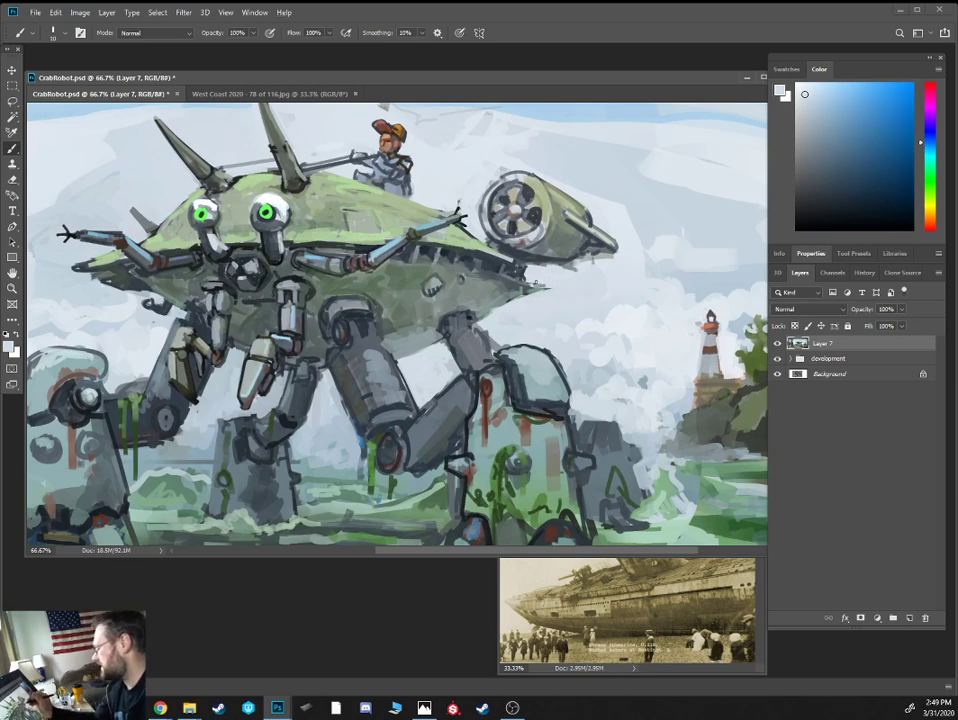
{"action": "left_click", "coordinate": [853, 204]}
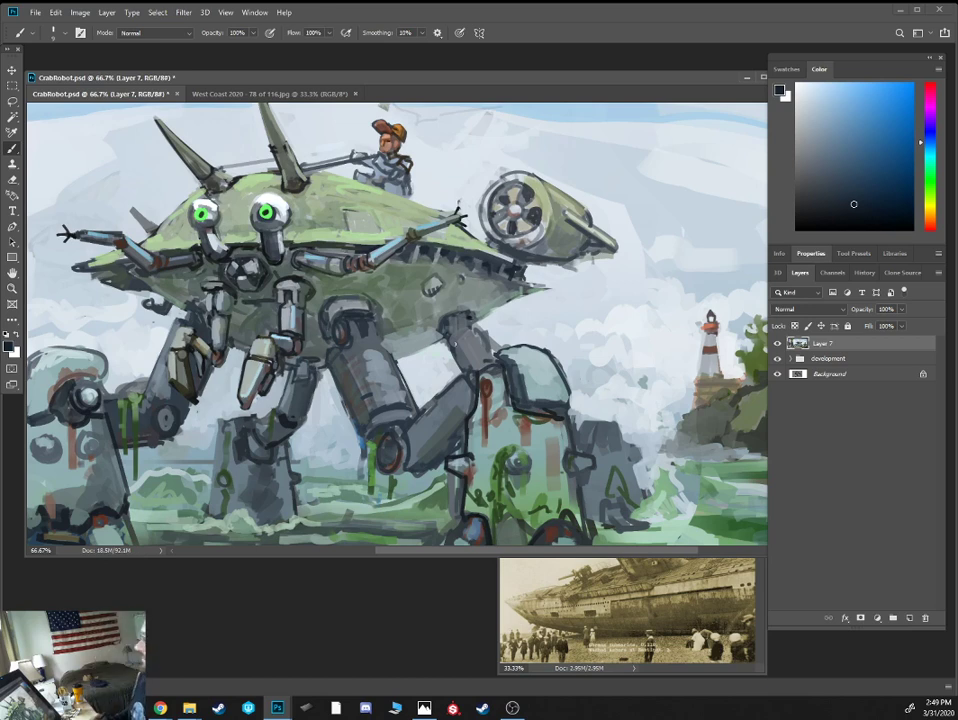
{"action": "left_click", "coordinate": [862, 213]}
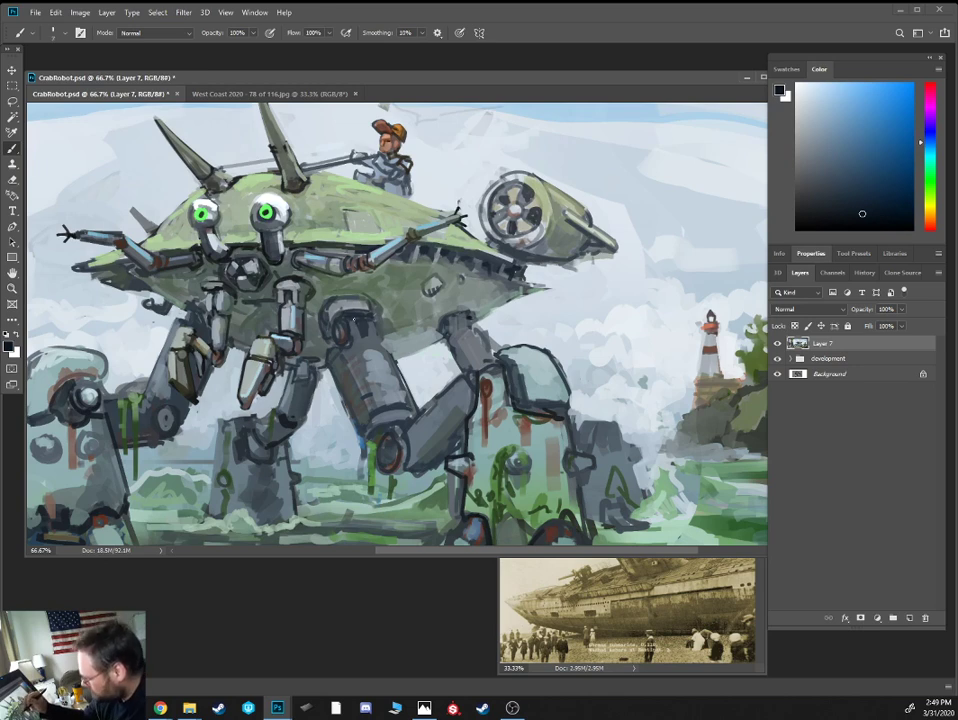
{"action": "left_click_drag", "start_coordinate": [353, 319], "coordinate": [367, 350]}
{"action": "left_click", "coordinate": [366, 334], "text": "alt"}
{"action": "left_click", "coordinate": [368, 338], "text": "alt"}
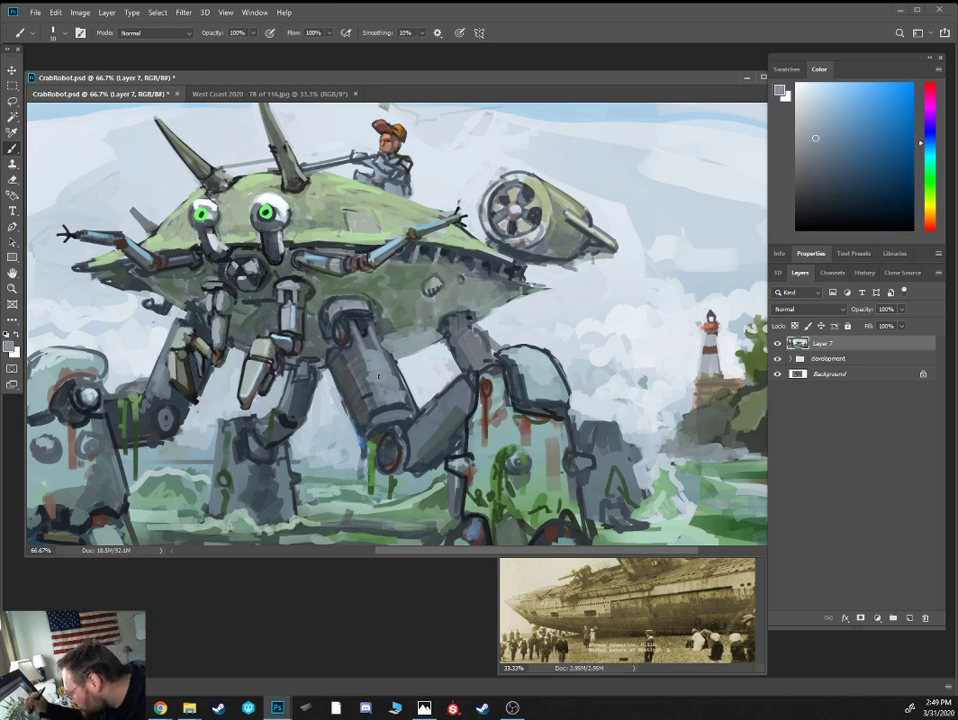
Shade the middle leg's cylinder and tone down the knee joint's red ring with sampled dark greys
{"action": "left_click", "coordinate": [376, 363], "text": "alt"}
{"action": "left_click", "coordinate": [390, 455], "text": "alt"}
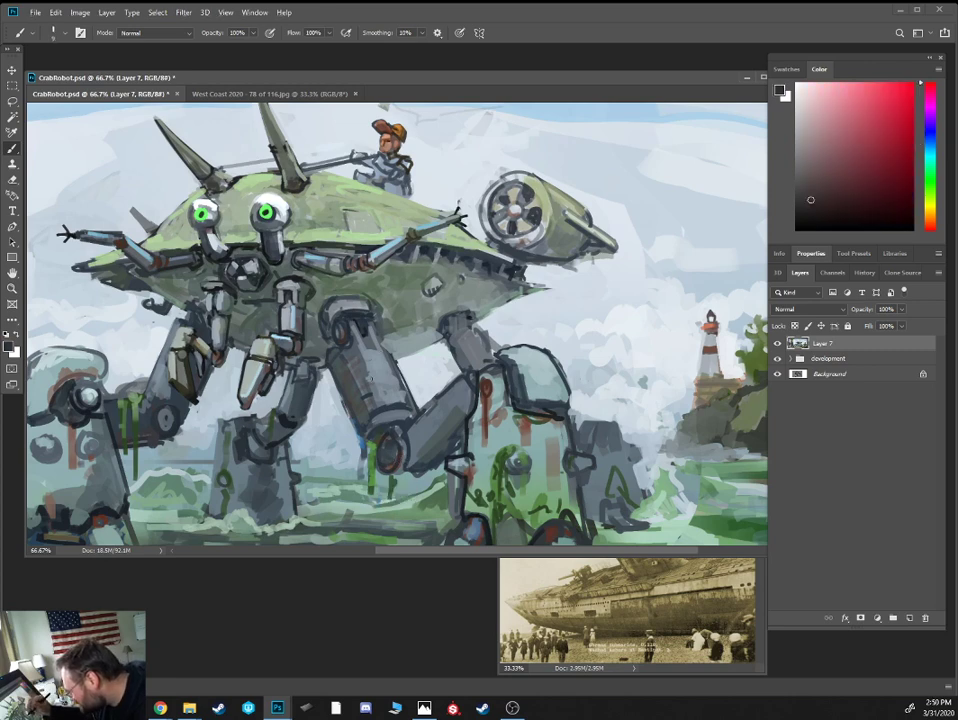
{"action": "left_click_drag", "start_coordinate": [268, 280], "coordinate": [268, 292]}
{"action": "left_click", "coordinate": [292, 333], "text": "alt"}
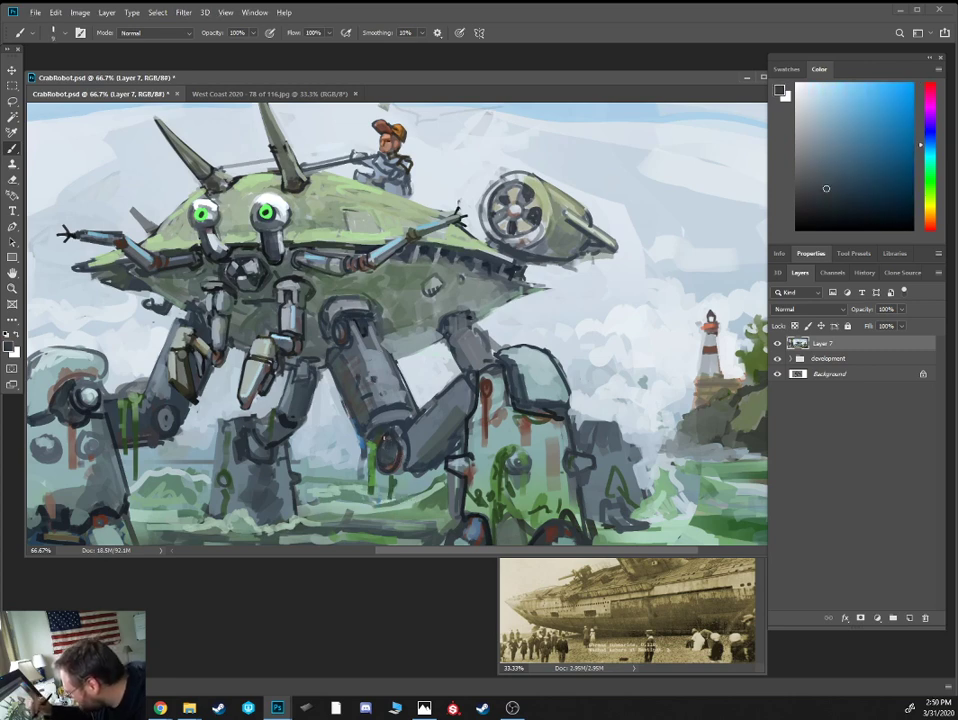
{"action": "left_click", "coordinate": [400, 420], "text": "alt"}
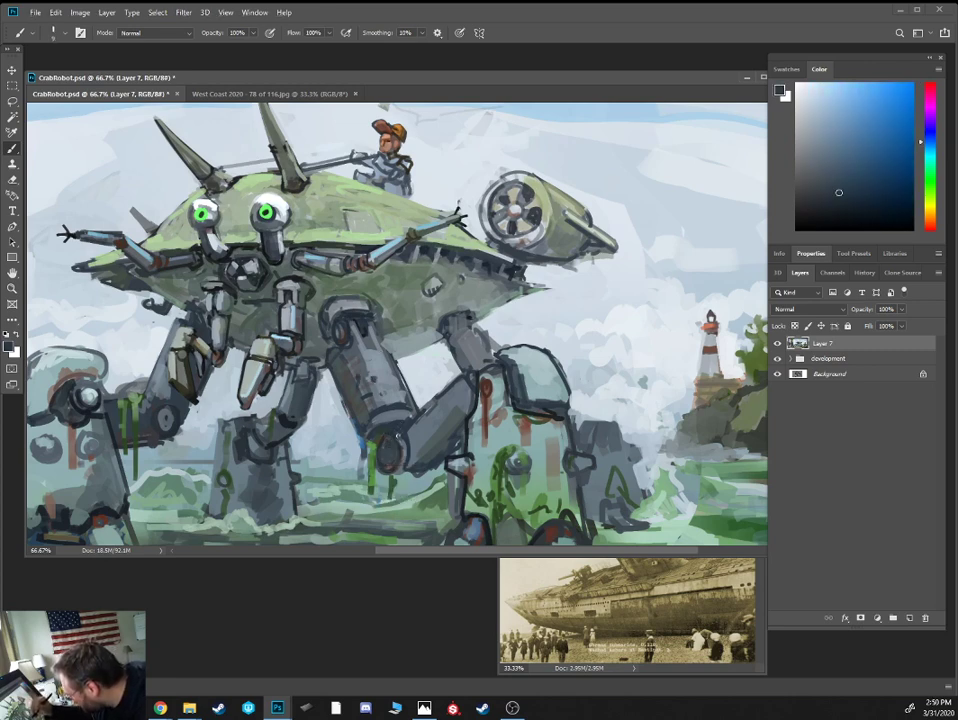
{"action": "left_click", "coordinate": [402, 437], "text": "alt"}
Define the seam between the middle leg's cylinder and knee with near-black blue and sampled greys
{"action": "left_click", "coordinate": [849, 210]}
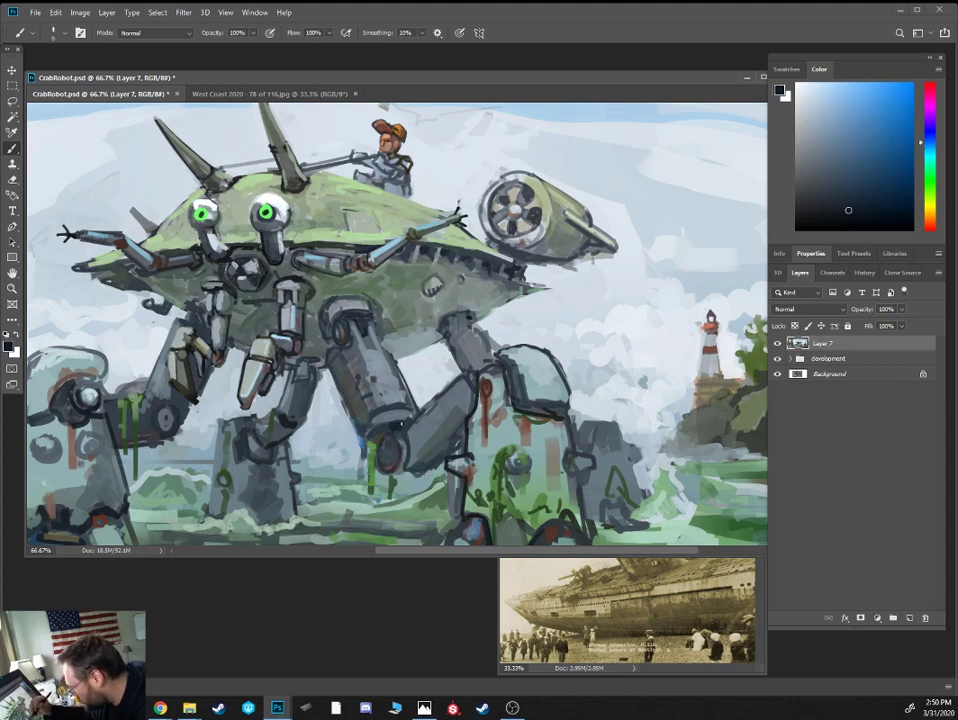
{"action": "left_click", "coordinate": [402, 423], "text": "alt"}
{"action": "left_click_drag", "start_coordinate": [377, 426], "coordinate": [411, 416]}
{"action": "left_click", "coordinate": [397, 406], "text": "alt"}
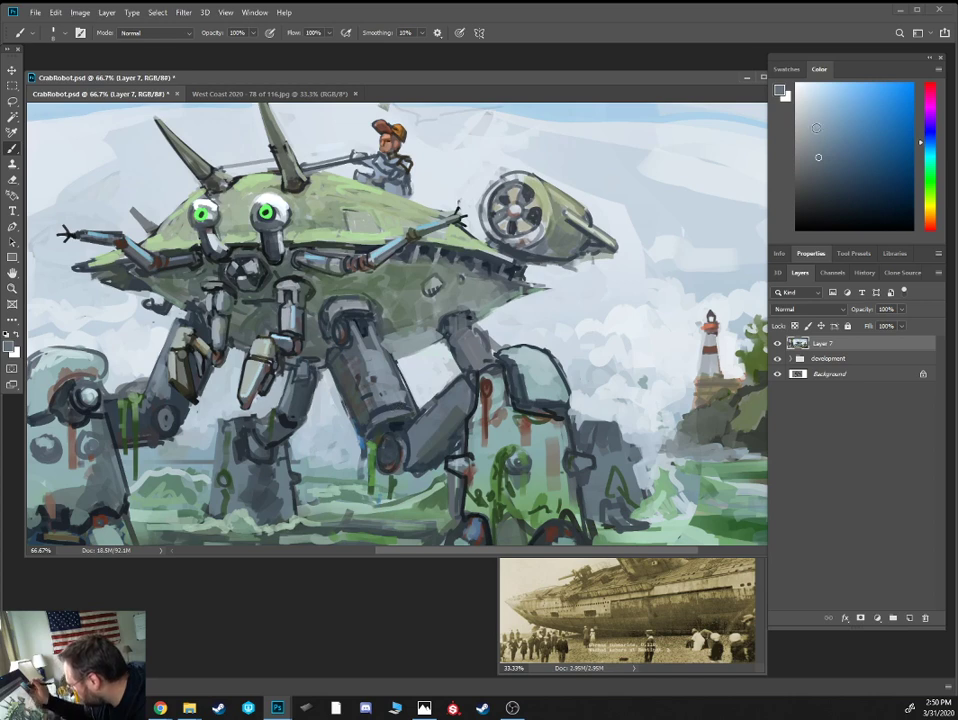
Add muted blue and pale yellow accents to the middle leg's cylinder and soften them with sampled greys
{"action": "left_click_drag", "start_coordinate": [820, 125], "coordinate": [846, 115]}
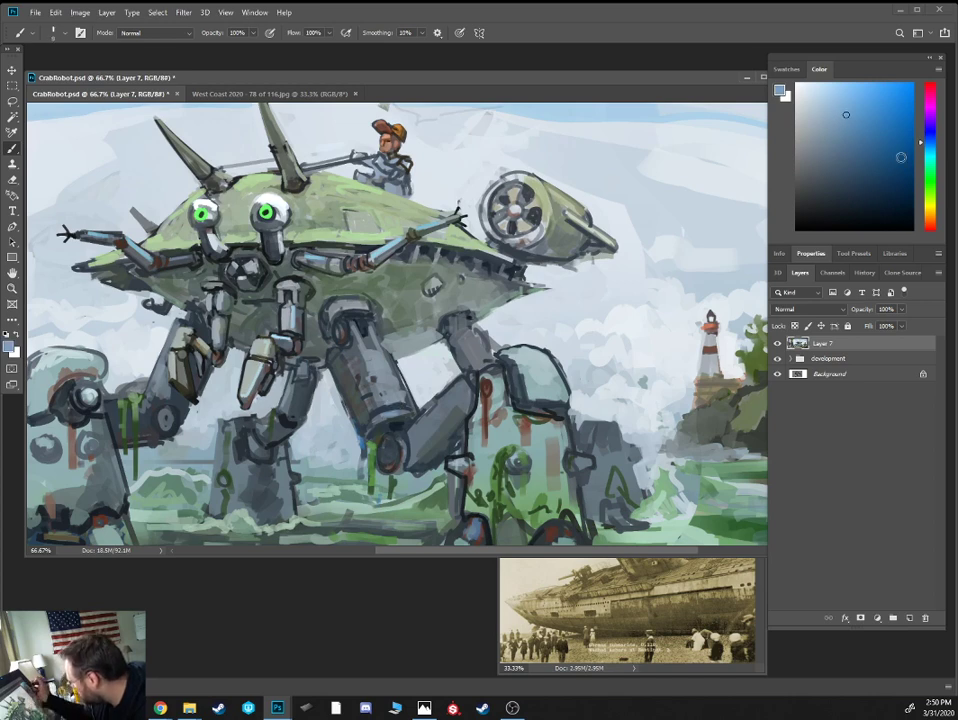
{"action": "left_click", "coordinate": [652, 108], "text": "alt"}
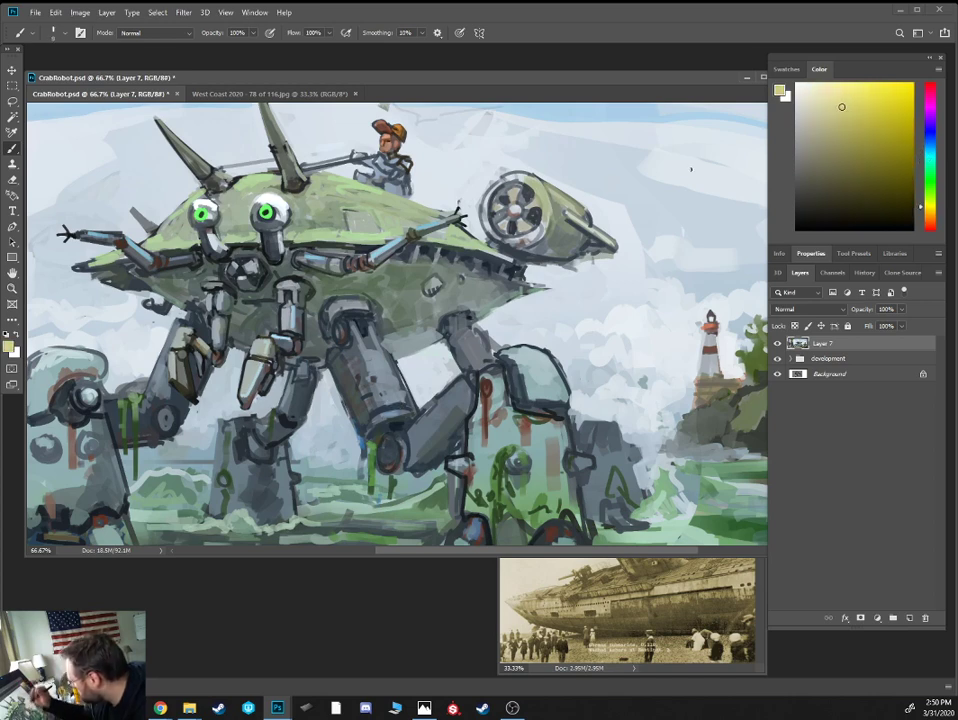
{"action": "left_click", "coordinate": [287, 290], "text": "alt"}
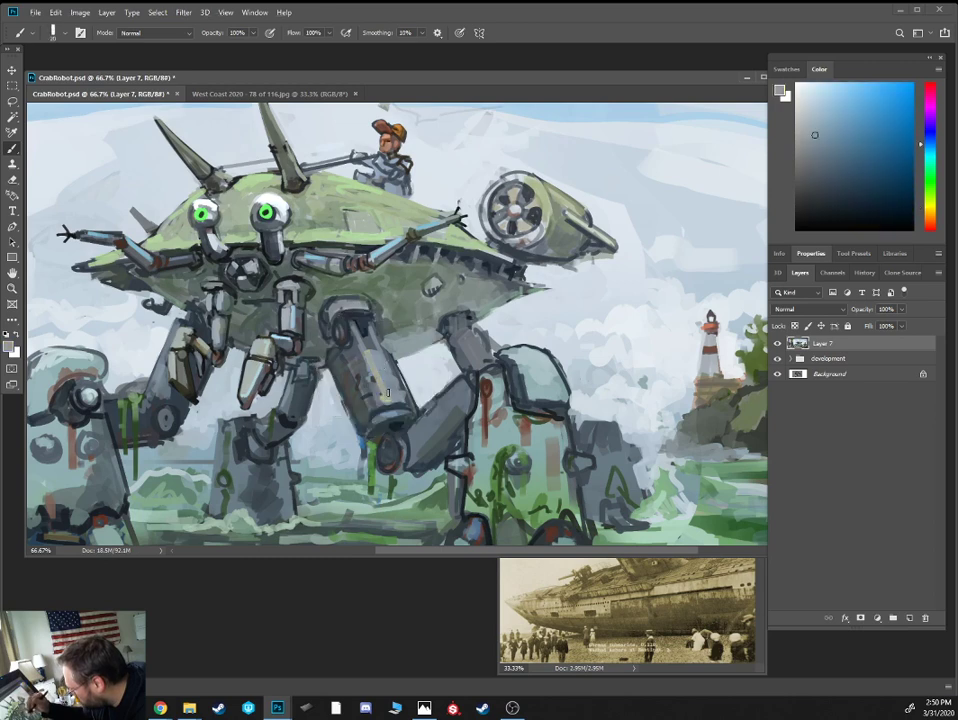
{"action": "left_click", "coordinate": [289, 291], "text": "alt"}
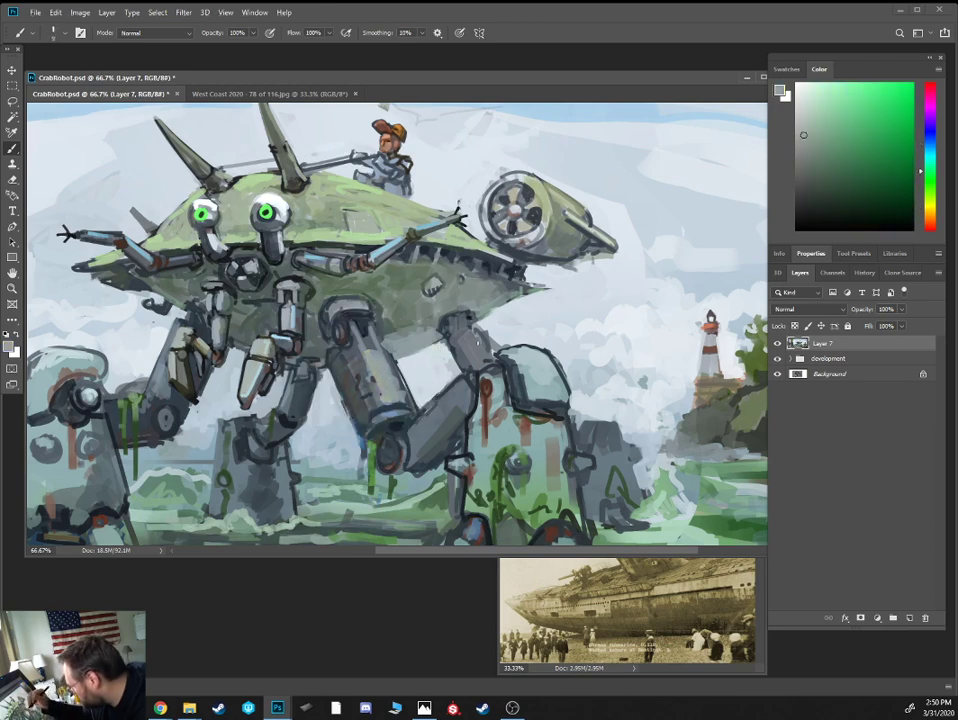
Paint olive-green moss marks on the domed cap and body of the large moss-stained front foot
{"action": "key", "text": "bracketright"}
{"action": "mouse_move", "coordinate": [518, 349]}
{"action": "left_mouse_down"}
{"action": "mouse_move", "coordinate": [528, 354]}
{"action": "mouse_move", "coordinate": [514, 359]}
{"action": "mouse_move", "coordinate": [540, 386]}
{"action": "mouse_move", "coordinate": [555, 384]}
{"action": "mouse_move", "coordinate": [540, 355]}
{"action": "left_mouse_up"}
{"action": "left_click", "coordinate": [930, 200]}
{"action": "left_click", "coordinate": [863, 185]}
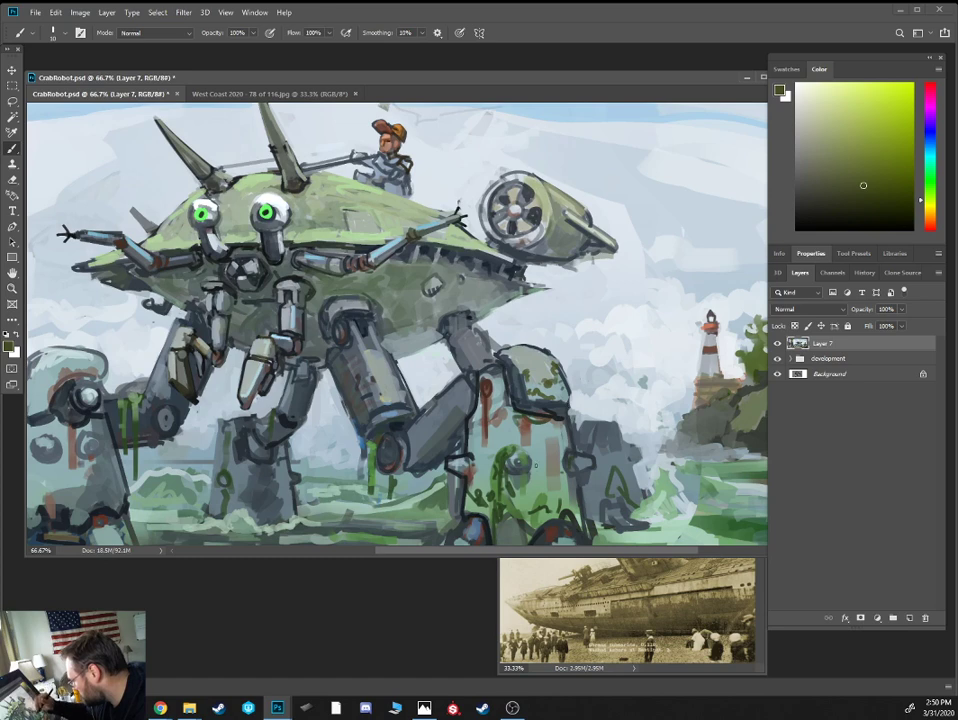
{"action": "left_click_drag", "start_coordinate": [519, 443], "coordinate": [555, 394]}
Even out the lower hull with sampled grey-greens, and add dark green marks to the hull side and engine
{"action": "left_click", "coordinate": [427, 269], "text": "alt"}
{"action": "key", "text": "bracketright"}
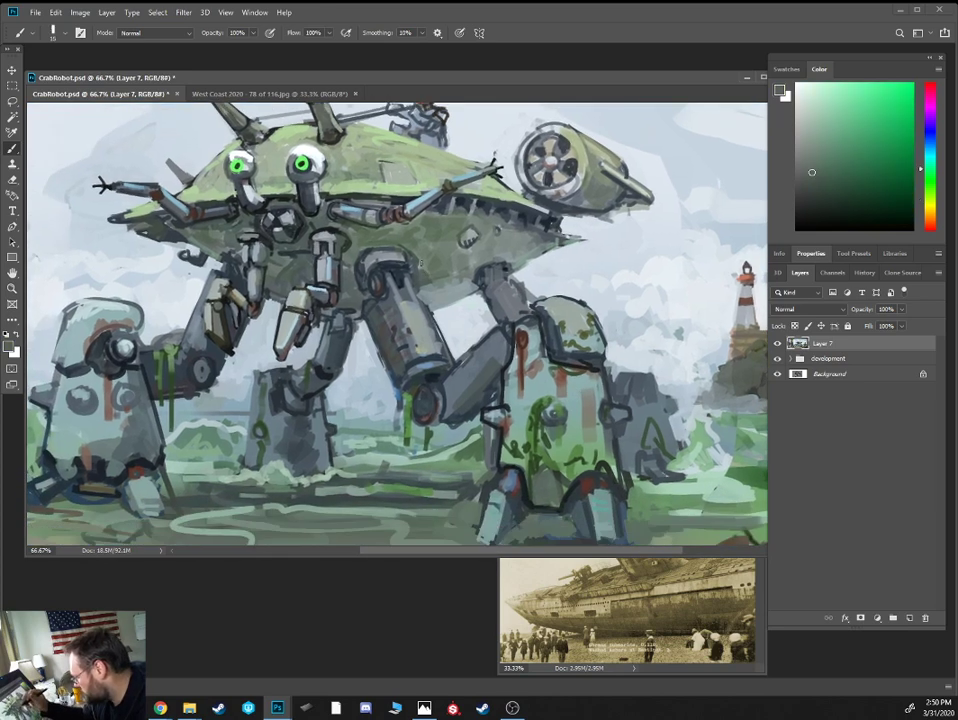
{"action": "left_click", "coordinate": [426, 264], "text": "alt"}
{"action": "left_click", "coordinate": [336, 204], "text": "alt"}
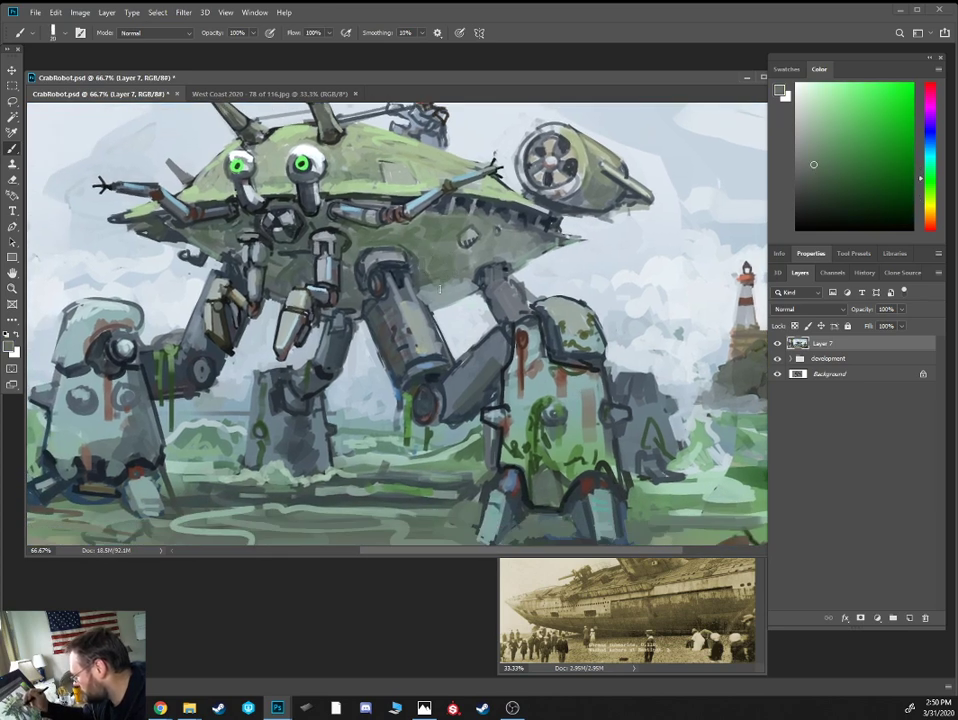
{"action": "left_click_drag", "start_coordinate": [429, 233], "coordinate": [462, 252]}
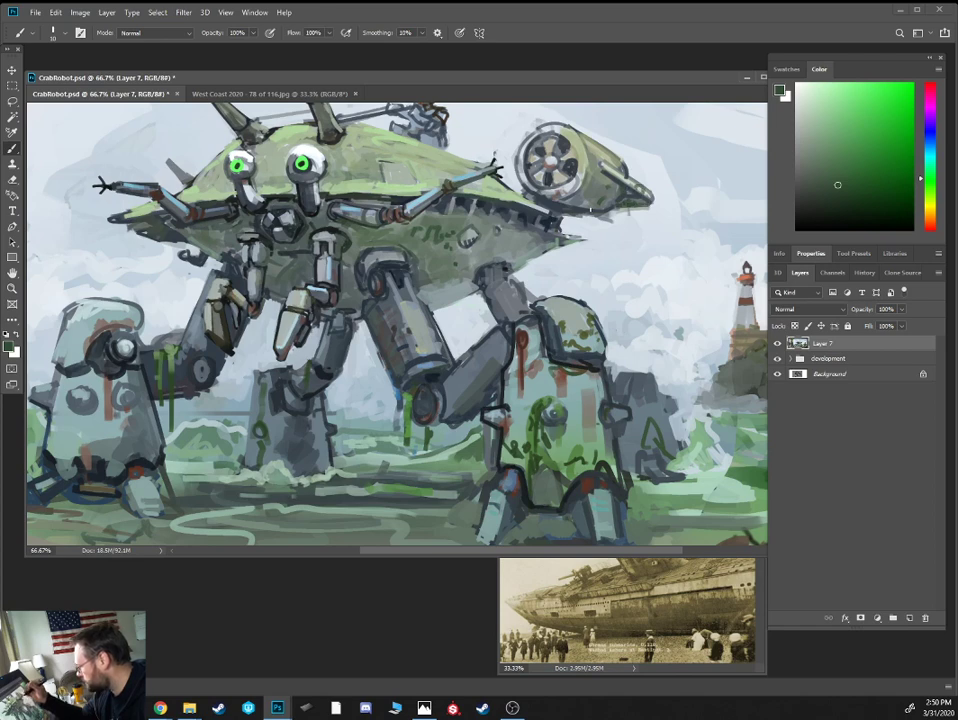
{"action": "left_click", "coordinate": [430, 151], "text": "alt"}
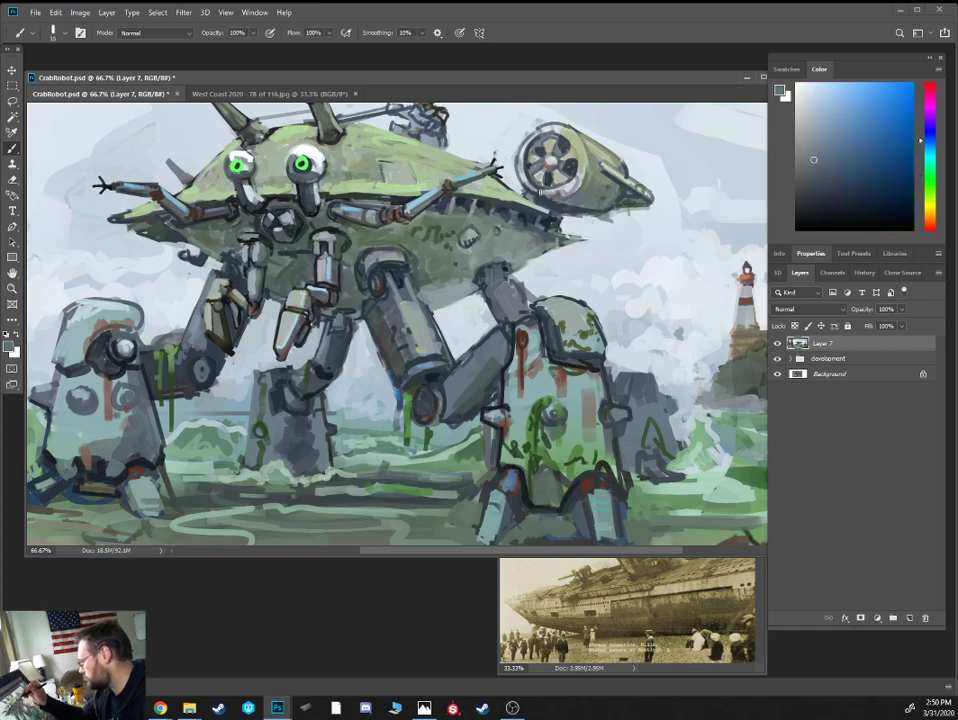
{"action": "key", "text": "bracketright"}
Paint the rider's bare arms with a skin tone sampled from the face
{"action": "mouse_move", "coordinate": [540, 192]}
{"action": "left_mouse_down"}
{"action": "mouse_move", "coordinate": [580, 170]}
{"action": "mouse_move", "coordinate": [562, 196]}
{"action": "mouse_move", "coordinate": [520, 150]}
{"action": "mouse_move", "coordinate": [562, 129]}
{"action": "mouse_move", "coordinate": [510, 487]}
{"action": "left_mouse_up"}
{"action": "key", "text": "ctrl+minus"}
{"action": "key", "text": "ctrl+plus"}
{"action": "key", "text": "ctrl+plus"}
{"action": "key", "text": "ctrl+plus"}
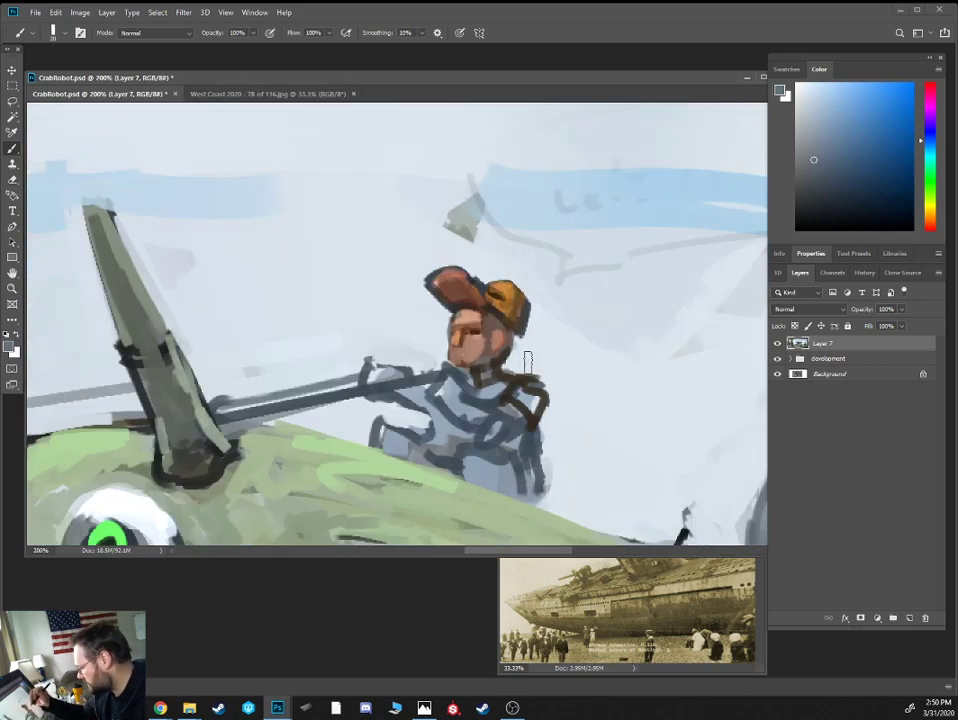
{"action": "left_click", "coordinate": [475, 338], "text": "alt"}
{"action": "key", "text": "bracketleft"}
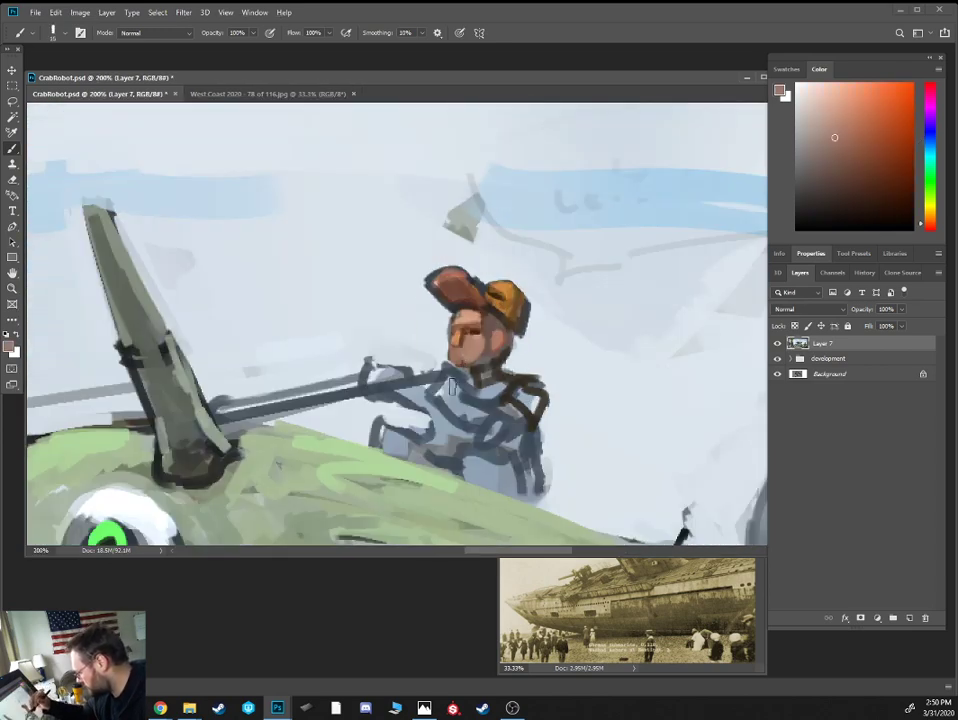
{"action": "left_click_drag", "start_coordinate": [441, 384], "coordinate": [436, 397]}
{"action": "key", "text": "bracketright"}
{"action": "mouse_move", "coordinate": [517, 411]}
{"action": "left_mouse_down"}
{"action": "mouse_move", "coordinate": [480, 442]}
{"action": "mouse_move", "coordinate": [436, 392]}
{"action": "mouse_move", "coordinate": [389, 402]}
{"action": "mouse_move", "coordinate": [425, 427]}
{"action": "left_mouse_up"}
{"action": "key", "text": "bracketleft"}
{"action": "key", "text": "bracketleft"}
{"action": "key", "text": "bracketleft"}
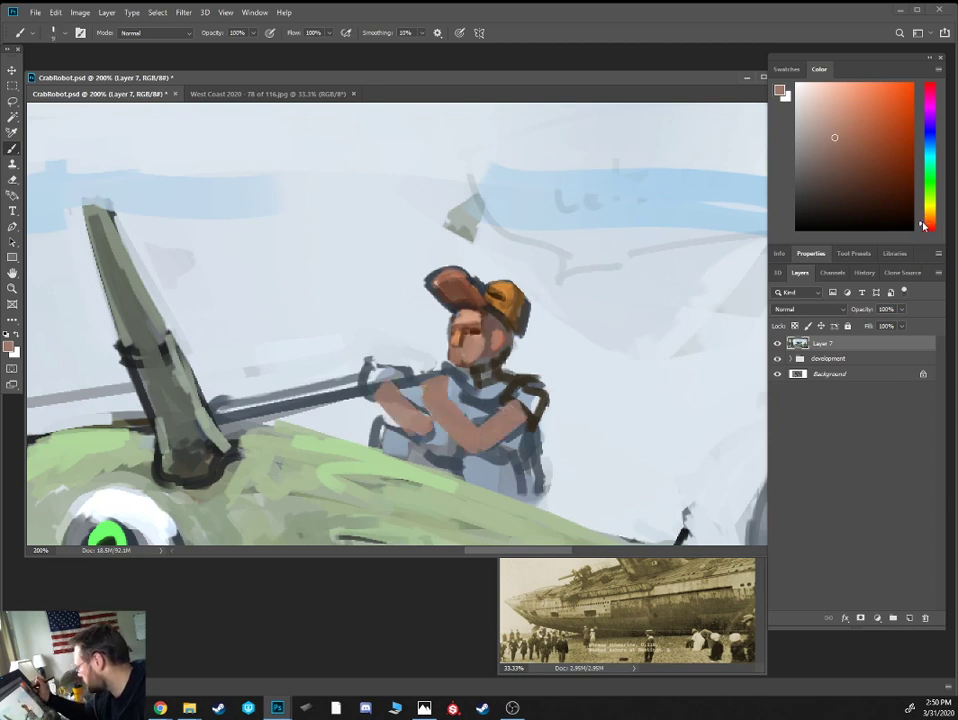
Paint the rider's T-shirt around the bare arms, blocking it in dark reddish brown and covering it with near-black
{"action": "left_click", "coordinate": [862, 202]}
{"action": "left_click_drag", "start_coordinate": [465, 410], "coordinate": [503, 372]}
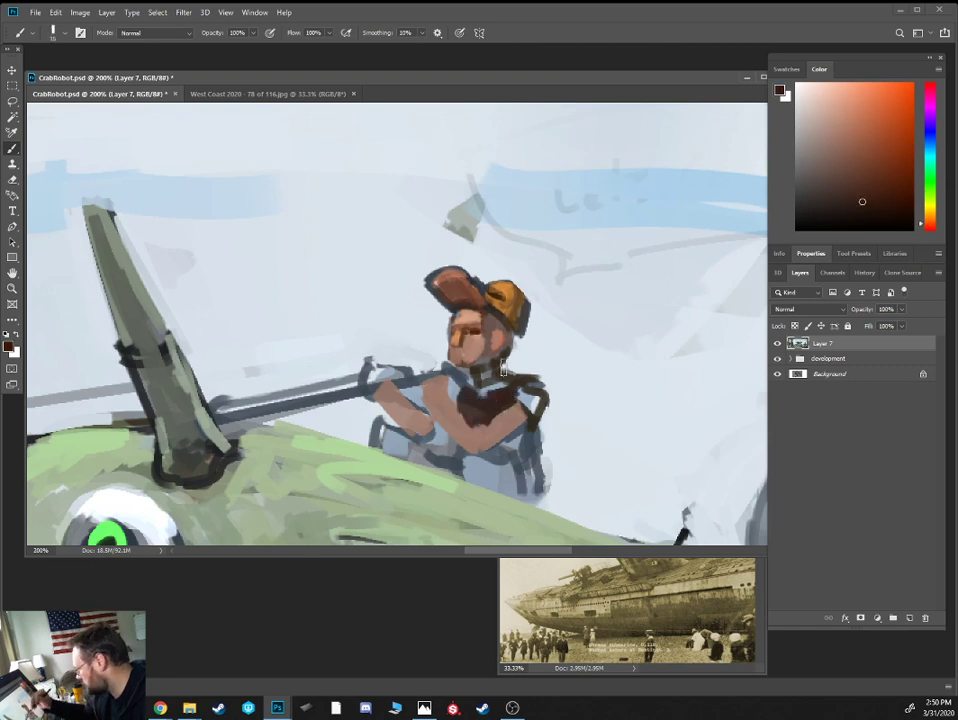
{"action": "left_click", "coordinate": [829, 217]}
{"action": "mouse_move", "coordinate": [457, 410]}
{"action": "left_mouse_down"}
{"action": "mouse_move", "coordinate": [506, 398]}
{"action": "mouse_move", "coordinate": [507, 385]}
{"action": "mouse_move", "coordinate": [528, 405]}
{"action": "mouse_move", "coordinate": [541, 402]}
{"action": "mouse_move", "coordinate": [536, 385]}
{"action": "mouse_move", "coordinate": [544, 402]}
{"action": "mouse_move", "coordinate": [514, 453]}
{"action": "mouse_move", "coordinate": [524, 470]}
{"action": "mouse_move", "coordinate": [537, 424]}
{"action": "left_mouse_up"}
{"action": "key", "text": "["}
{"action": "left_click_drag", "start_coordinate": [541, 472], "coordinate": [494, 453]}
{"action": "key", "text": "["}
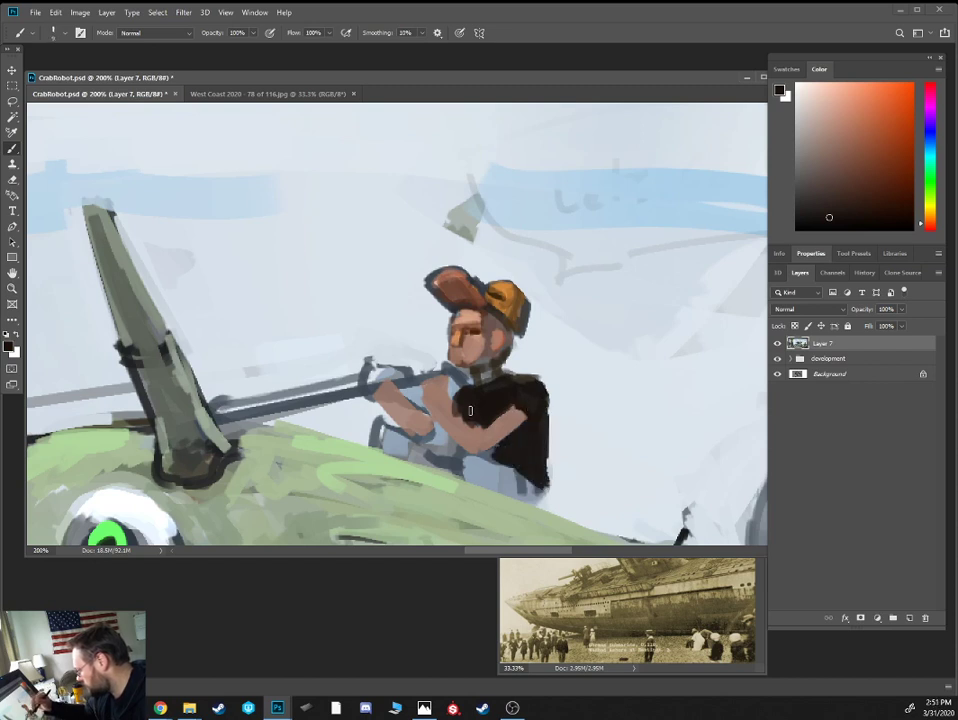
{"action": "mouse_move", "coordinate": [470, 410]}
{"action": "left_mouse_down"}
{"action": "mouse_move", "coordinate": [451, 451]}
{"action": "mouse_move", "coordinate": [506, 457]}
{"action": "mouse_move", "coordinate": [467, 457]}
{"action": "mouse_move", "coordinate": [454, 470]}
{"action": "mouse_move", "coordinate": [449, 454]}
{"action": "mouse_move", "coordinate": [481, 427]}
{"action": "left_mouse_up"}
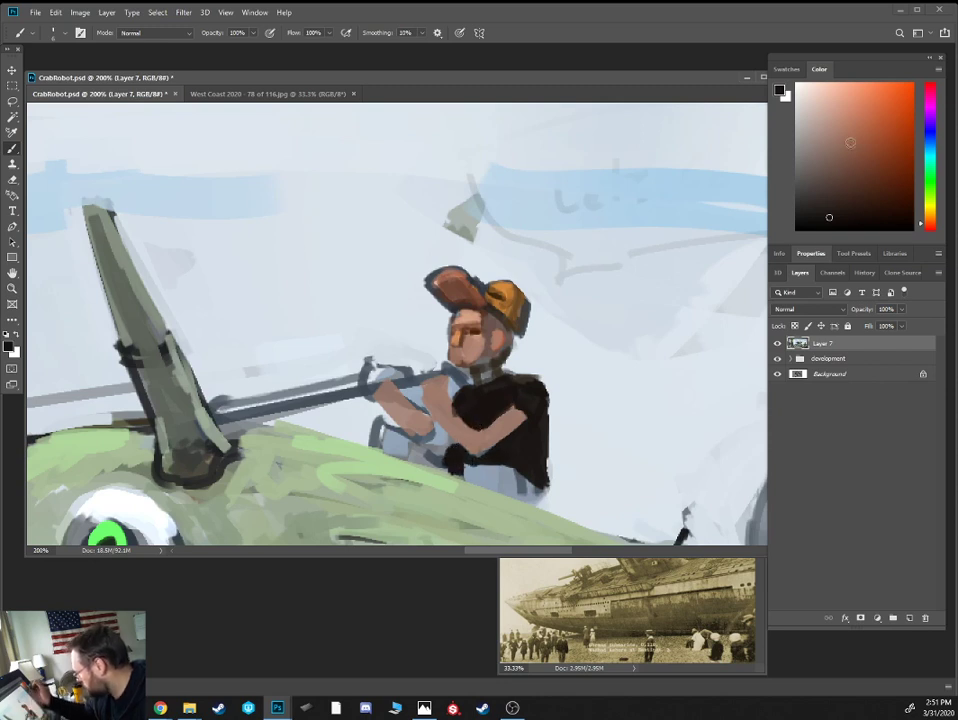
Add a small light grey ring emblem to the shirt's chest and a softened grey highlight to the sleeve
{"action": "left_click", "coordinate": [815, 134]}
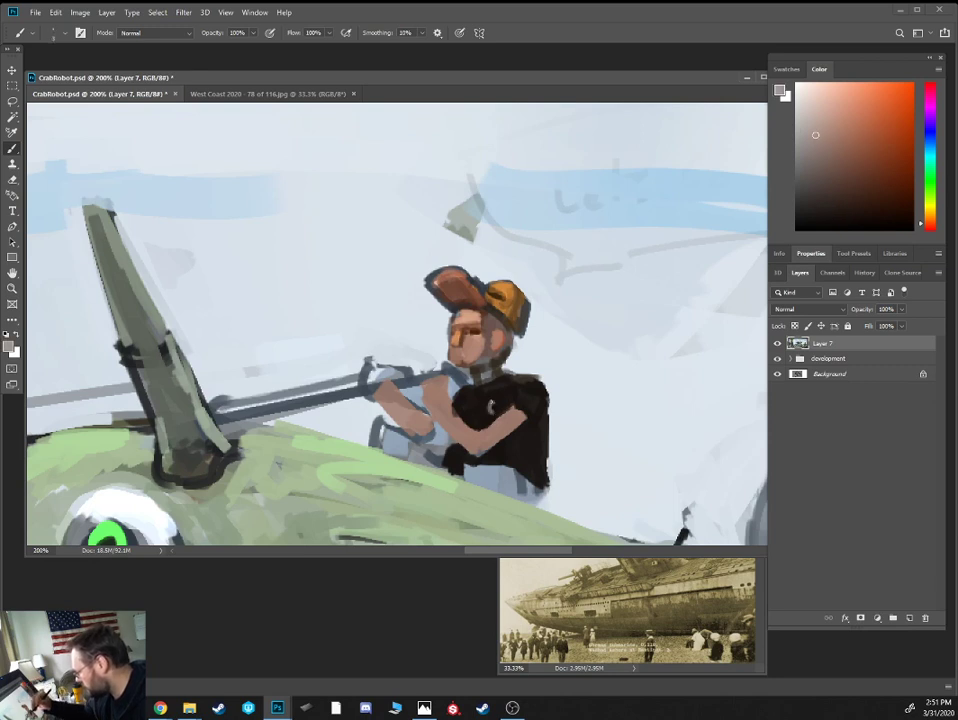
{"action": "left_click", "coordinate": [495, 405]}
{"action": "left_click", "coordinate": [523, 418], "text": "alt"}
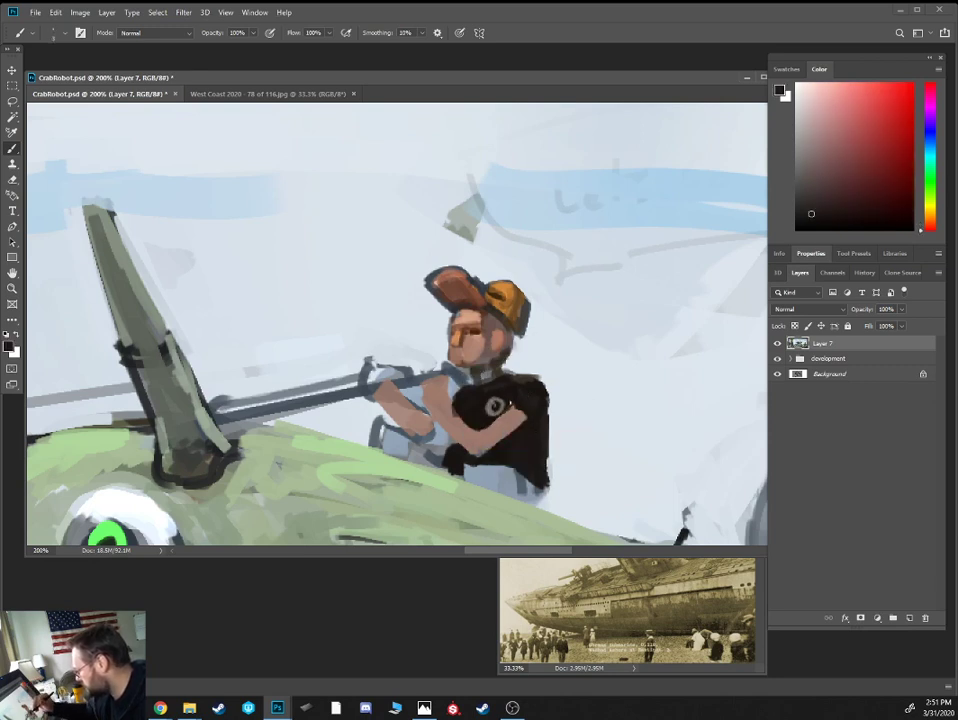
{"action": "left_click_drag", "start_coordinate": [522, 411], "coordinate": [524, 428]}
{"action": "left_click_drag", "start_coordinate": [816, 154], "coordinate": [808, 165]}
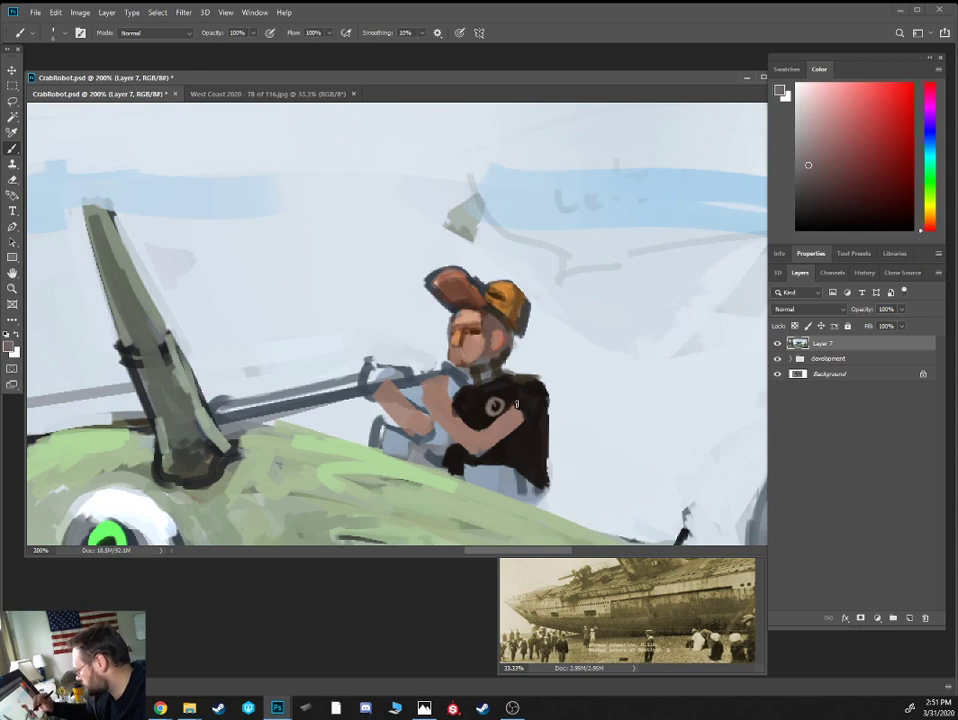
{"action": "left_click", "coordinate": [535, 405], "text": "alt"}
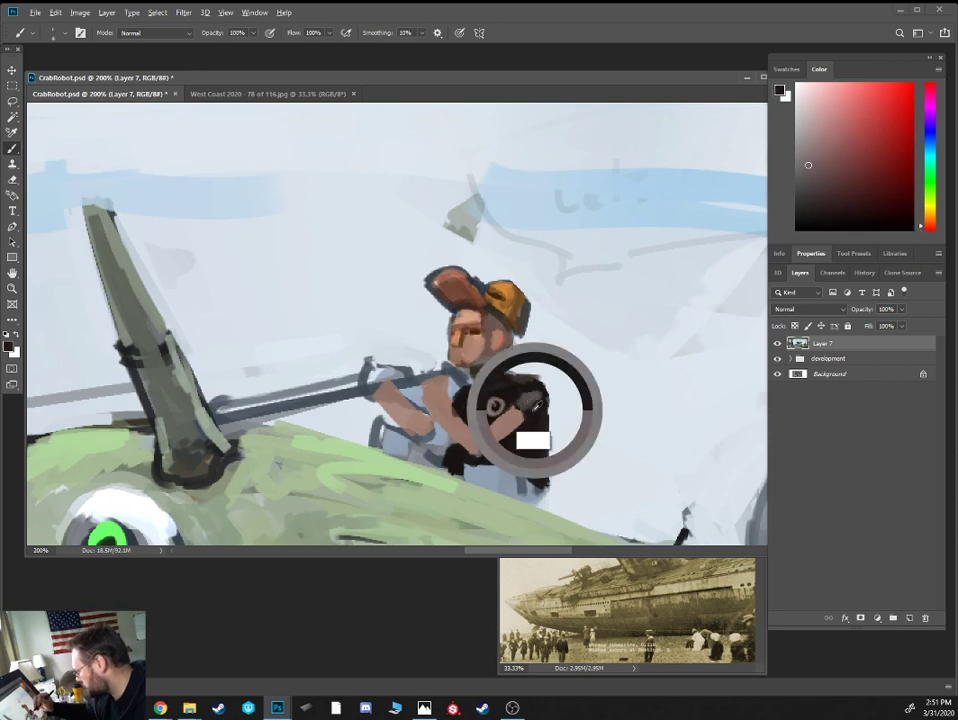
{"action": "left_click_drag", "start_coordinate": [511, 406], "coordinate": [520, 418]}
Shade the underside of the rider's near forearm with a muted brown
{"action": "left_click", "coordinate": [508, 425], "text": "alt"}
{"action": "left_click", "coordinate": [840, 171]}
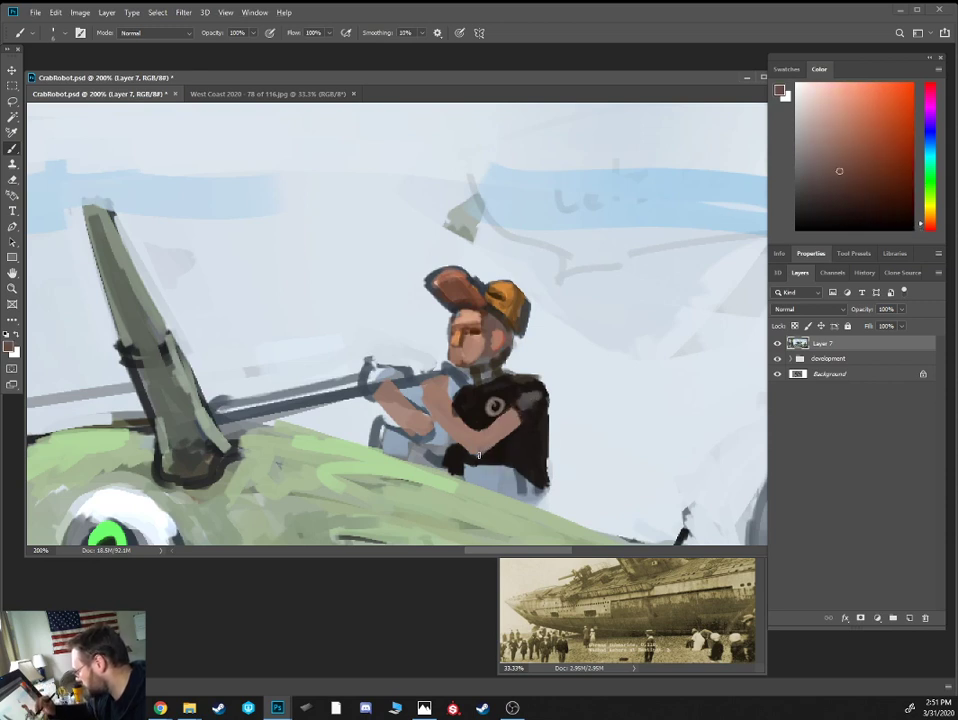
{"action": "left_click_drag", "start_coordinate": [479, 455], "coordinate": [520, 420]}
Paint the rider's moustache, eyebrows and jawline in dark brown
{"action": "mouse_move", "coordinate": [852, 199]}
{"action": "left_mouse_down"}
{"action": "mouse_move", "coordinate": [885, 207]}
{"action": "mouse_move", "coordinate": [873, 208]}
{"action": "left_mouse_up"}
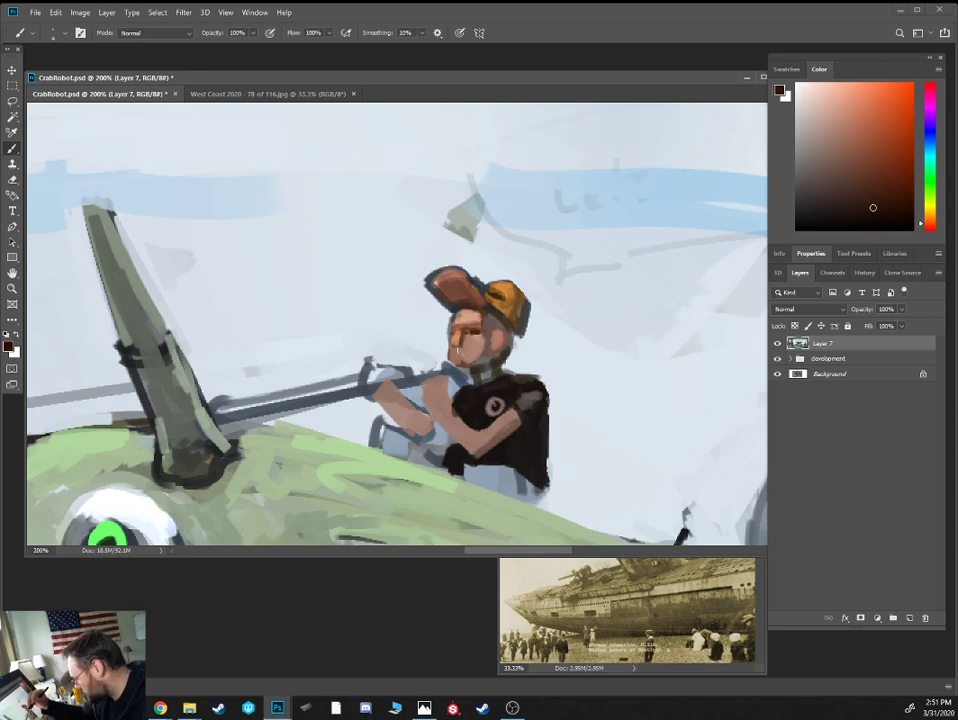
{"action": "mouse_move", "coordinate": [459, 347]}
{"action": "left_mouse_down"}
{"action": "mouse_move", "coordinate": [476, 355]}
{"action": "mouse_move", "coordinate": [451, 353]}
{"action": "mouse_move", "coordinate": [481, 350]}
{"action": "mouse_move", "coordinate": [458, 367]}
{"action": "mouse_move", "coordinate": [456, 357]}
{"action": "mouse_move", "coordinate": [490, 343]}
{"action": "left_mouse_up"}
{"action": "left_click", "coordinate": [446, 351]}
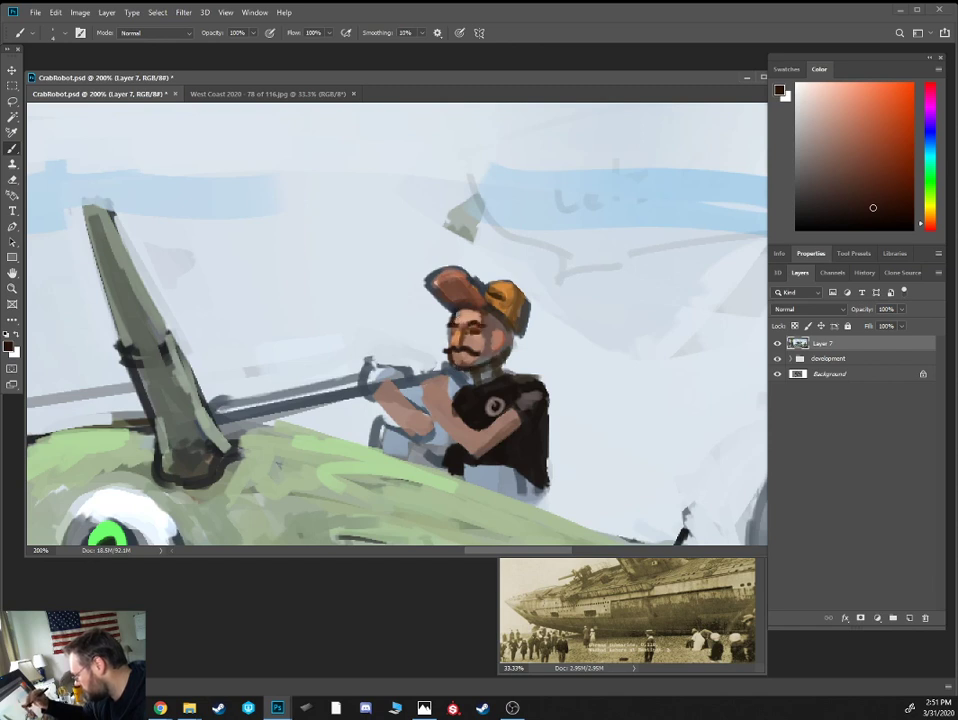
Recolour the cap with a dark brown brim underside, a saturated orange brim top and an orange sampled from the crown
{"action": "left_click", "coordinate": [442, 272], "text": "alt"}
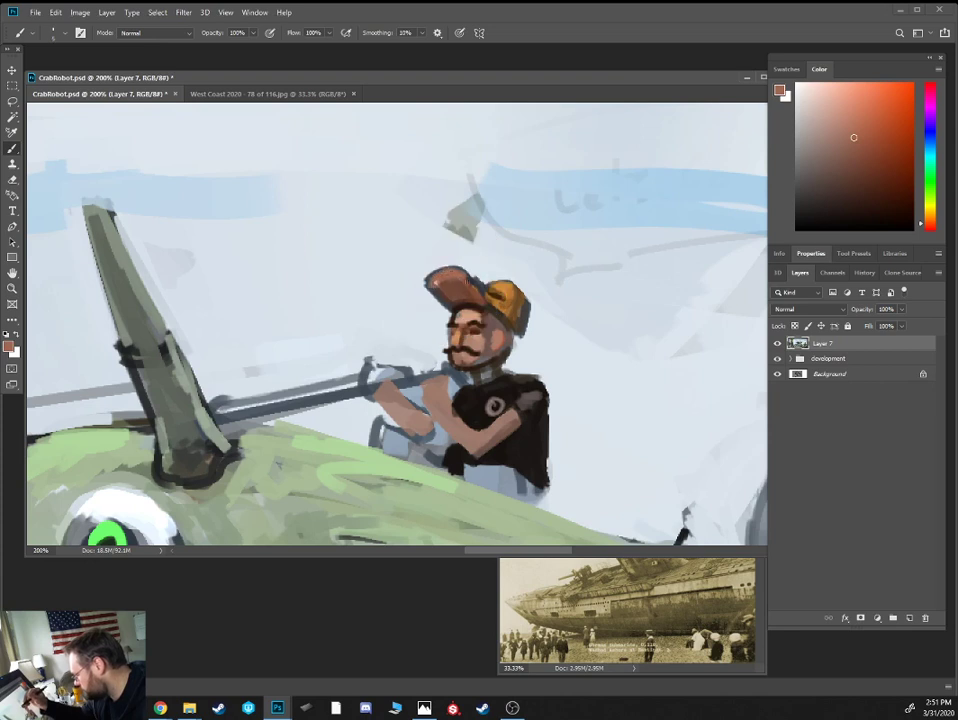
{"action": "left_click", "coordinate": [459, 310], "text": "alt"}
{"action": "left_click", "coordinate": [830, 213]}
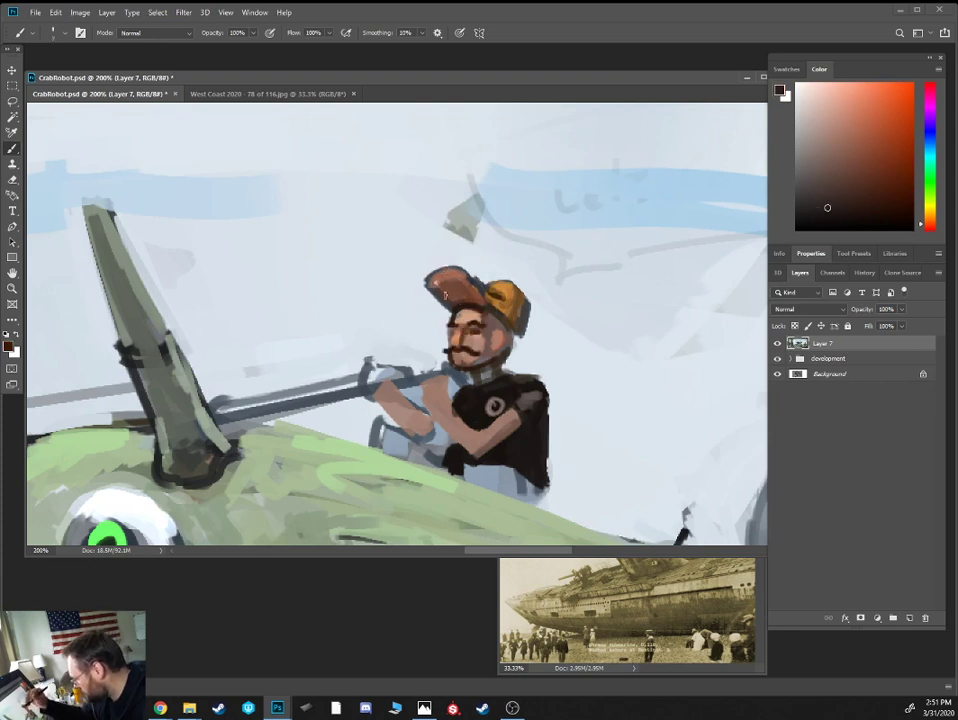
{"action": "left_click_drag", "start_coordinate": [930, 226], "coordinate": [930, 217]}
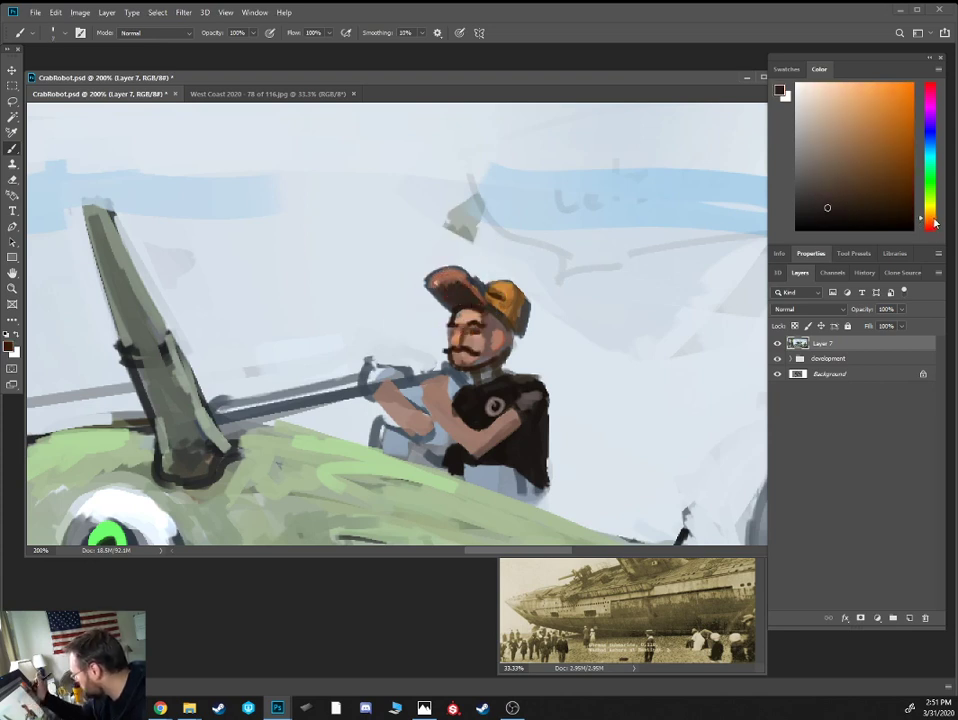
{"action": "left_click", "coordinate": [908, 141]}
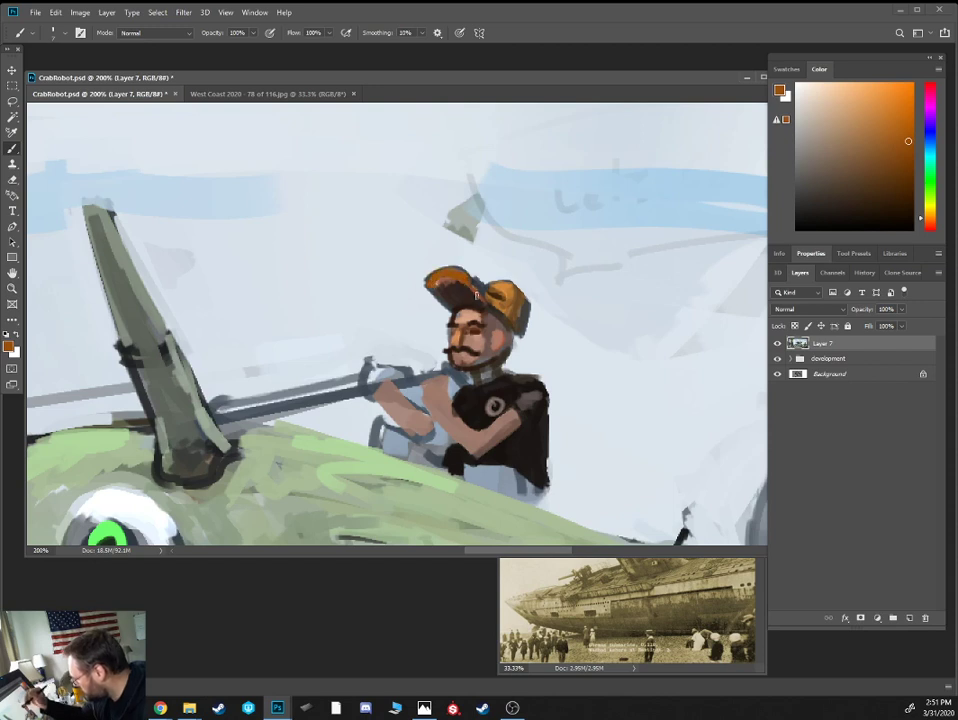
{"action": "left_click", "coordinate": [507, 283], "text": "alt"}
{"action": "mouse_move", "coordinate": [495, 283]}
{"action": "left_mouse_down"}
{"action": "mouse_move", "coordinate": [484, 292]}
{"action": "mouse_move", "coordinate": [502, 301]}
{"action": "left_mouse_up"}
Refine the sleeve edge with sampled shirt and skin tones, and outline the near forearm and fist in dark reddish brown
{"action": "left_click", "coordinate": [522, 406], "text": "alt"}
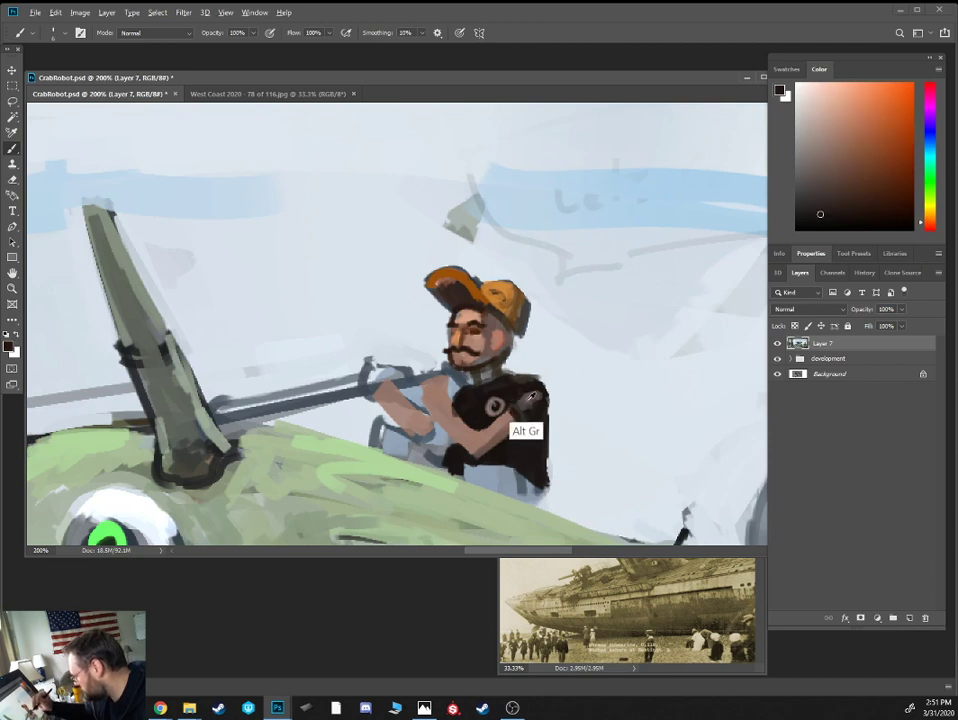
{"action": "left_click", "coordinate": [450, 413], "text": "alt"}
{"action": "left_click", "coordinate": [457, 414], "text": "alt"}
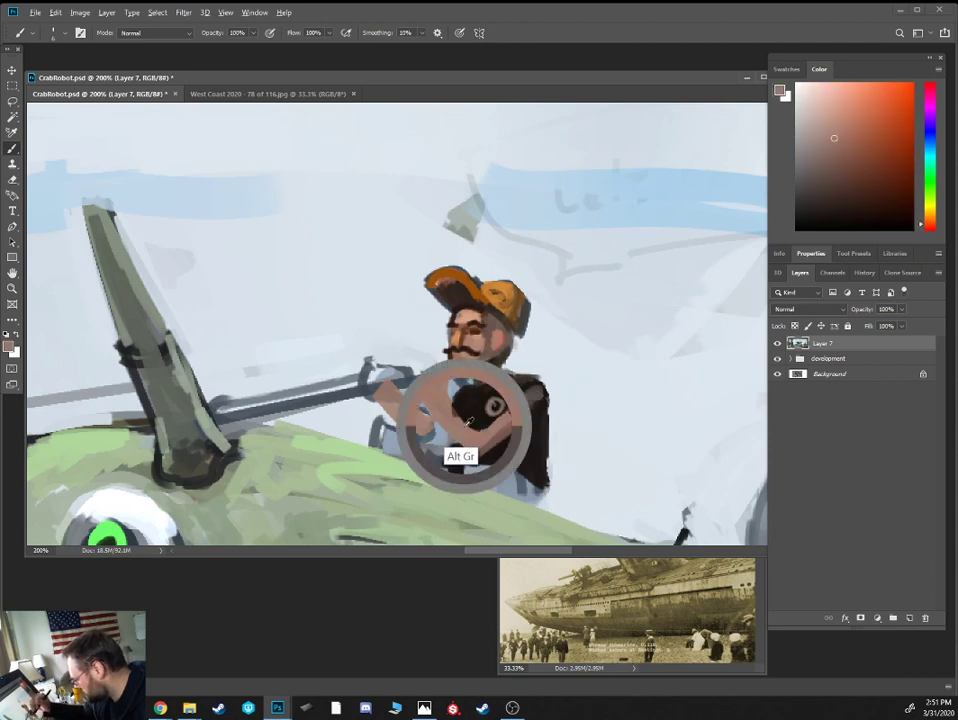
{"action": "left_click", "coordinate": [929, 223]}
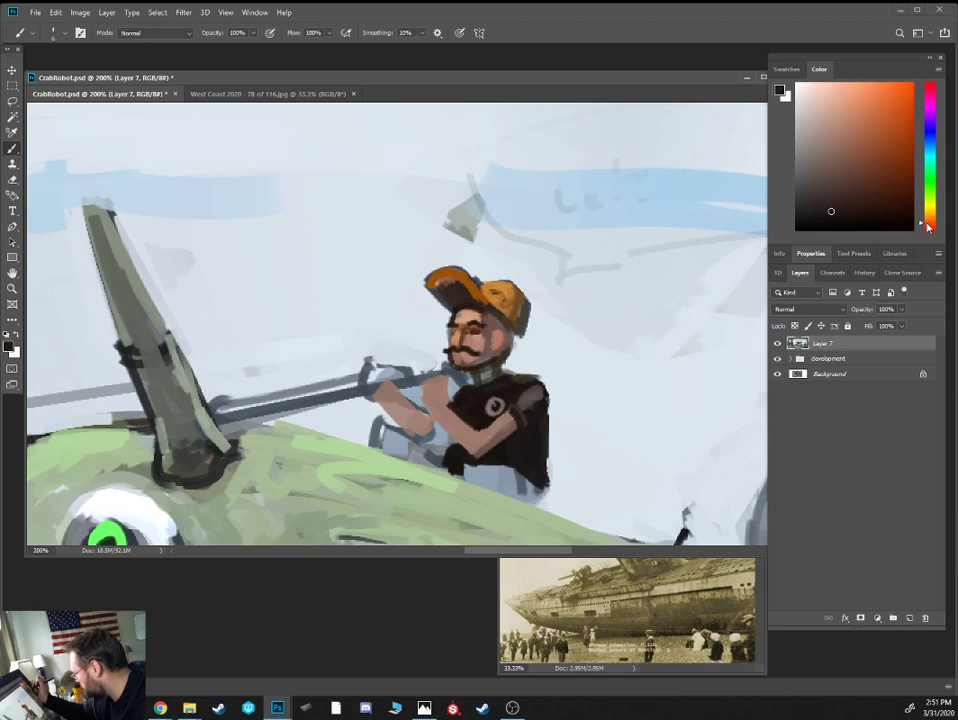
{"action": "left_click", "coordinate": [888, 199]}
{"action": "mouse_move", "coordinate": [445, 407]}
{"action": "left_mouse_down"}
{"action": "mouse_move", "coordinate": [436, 413]}
{"action": "mouse_move", "coordinate": [461, 444]}
{"action": "mouse_move", "coordinate": [465, 435]}
{"action": "mouse_move", "coordinate": [480, 446]}
{"action": "mouse_move", "coordinate": [436, 387]}
{"action": "mouse_move", "coordinate": [419, 402]}
{"action": "mouse_move", "coordinate": [430, 413]}
{"action": "mouse_move", "coordinate": [414, 396]}
{"action": "mouse_move", "coordinate": [430, 408]}
{"action": "mouse_move", "coordinate": [446, 386]}
{"action": "left_mouse_up"}
{"action": "left_click", "coordinate": [431, 390], "text": "alt"}
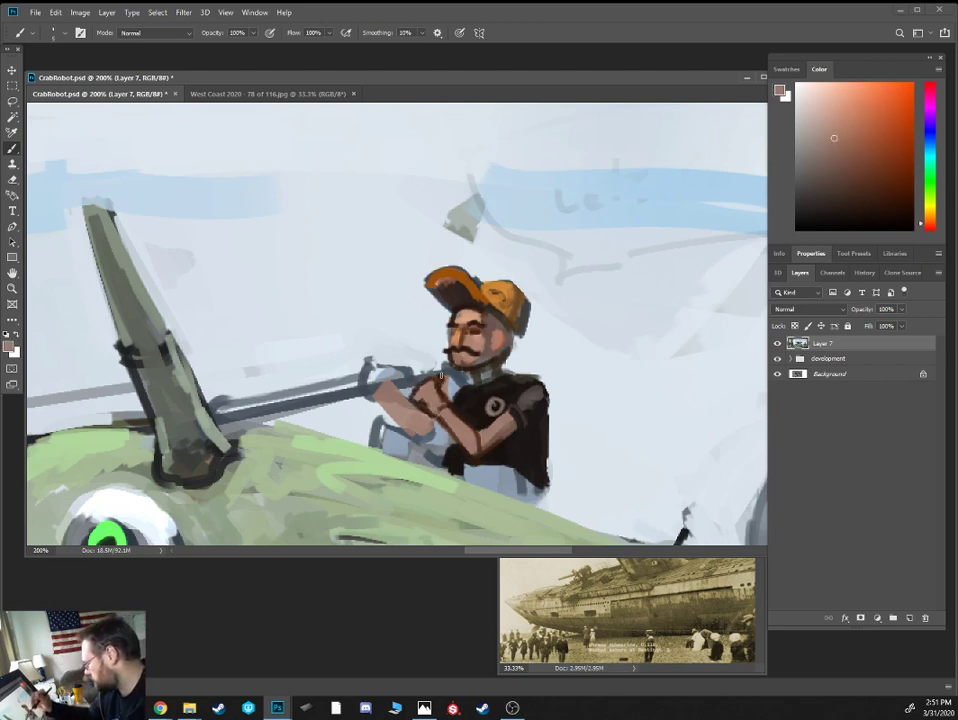
Block in the rider's far fist in dark brown and add lighter skin-toned fingers over it
{"action": "left_click", "coordinate": [419, 393], "text": "alt"}
{"action": "mouse_move", "coordinate": [370, 395]}
{"action": "left_mouse_down"}
{"action": "mouse_move", "coordinate": [387, 371]}
{"action": "mouse_move", "coordinate": [379, 400]}
{"action": "left_mouse_up"}
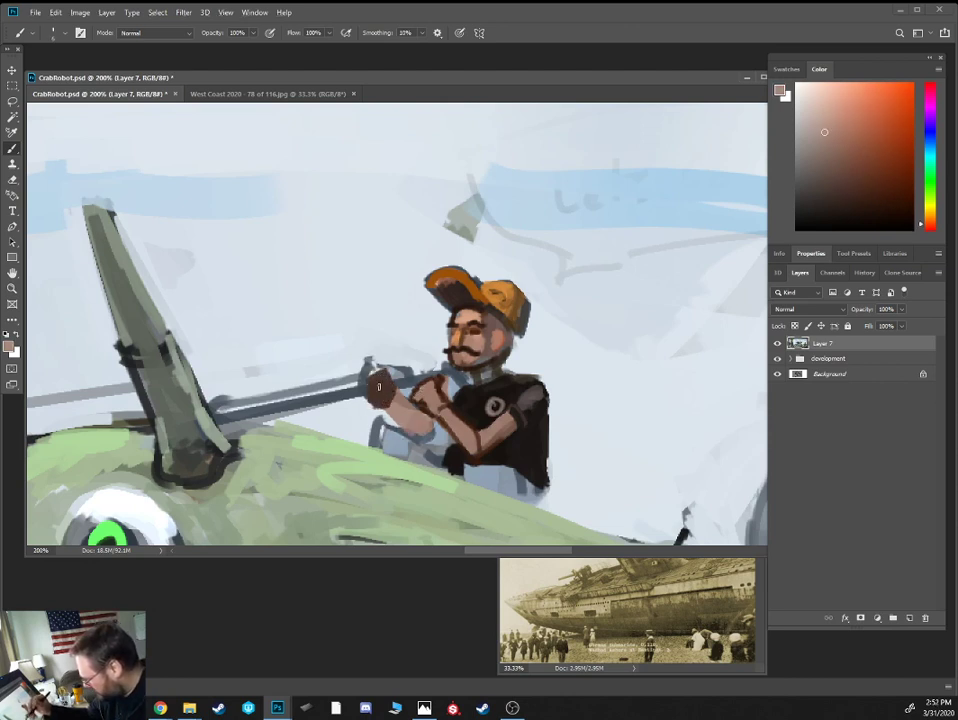
{"action": "left_click", "coordinate": [824, 132]}
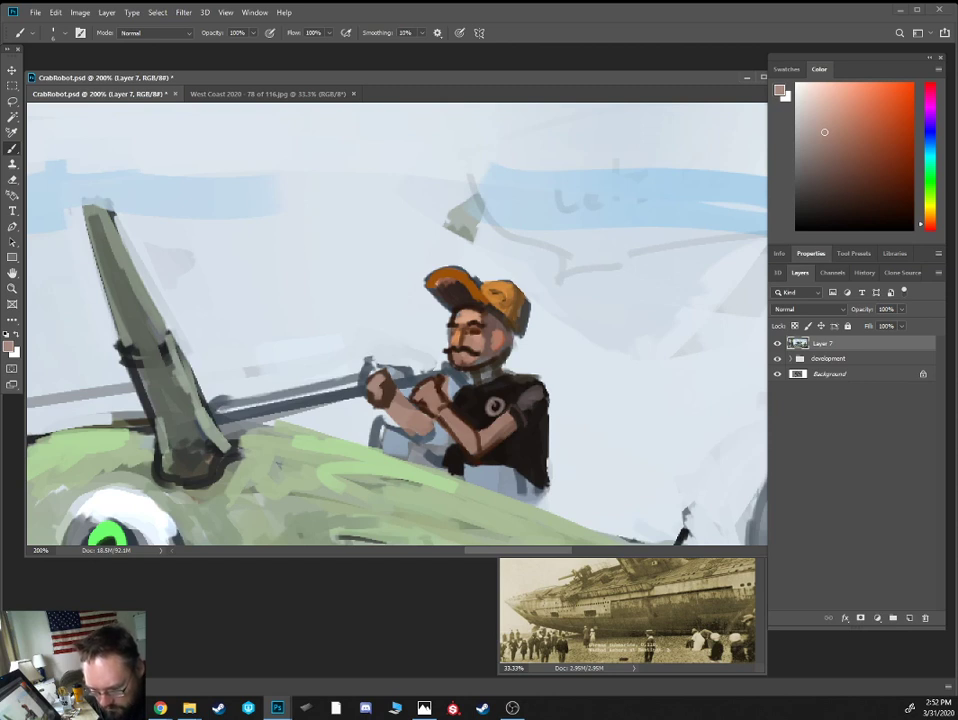
{"action": "key", "text": "alt+Tab"}
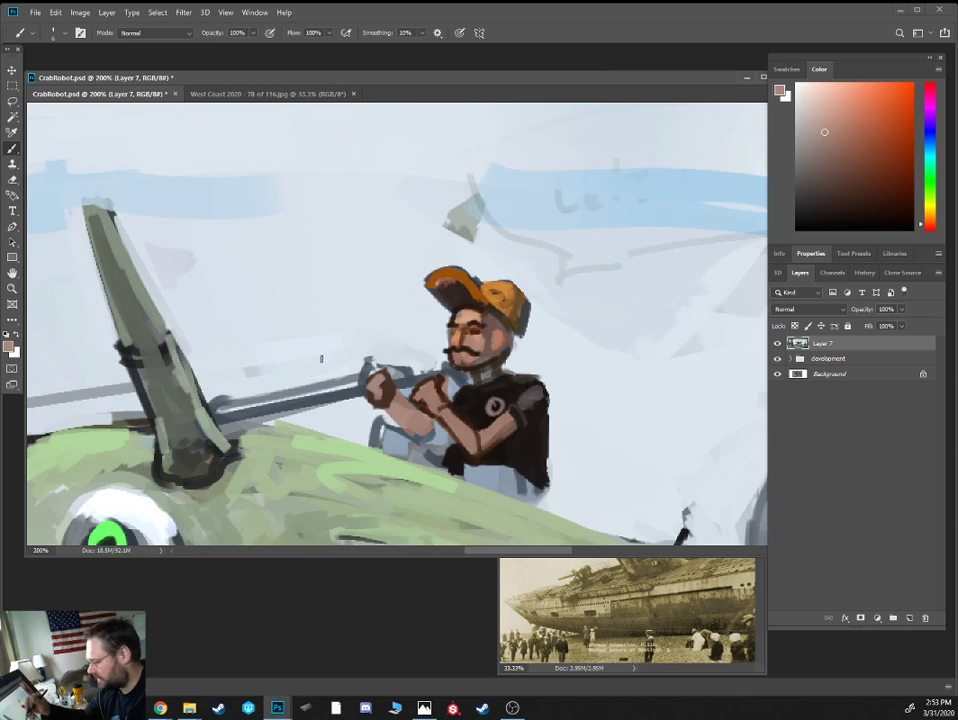
Remove the upper line of the rein between the horn and the rider's hands by painting over it with sampled sky colour
{"action": "key", "text": "e"}
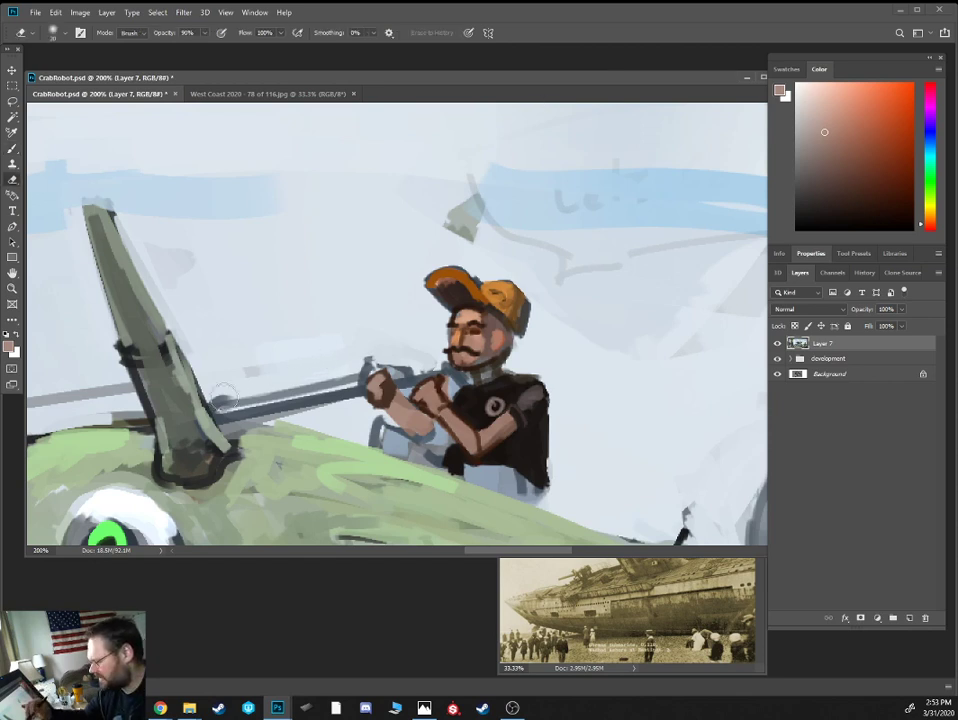
{"action": "left_click_drag", "start_coordinate": [220, 390], "coordinate": [279, 378]}
{"action": "key", "text": "b"}
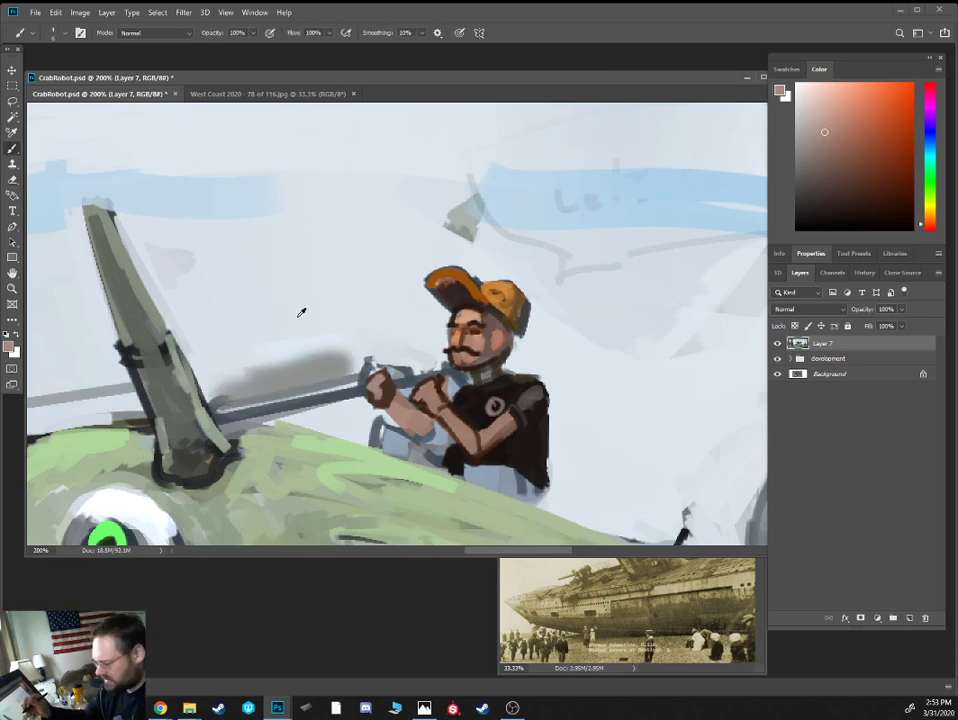
{"action": "left_click", "coordinate": [299, 314], "text": "alt"}
{"action": "mouse_move", "coordinate": [222, 381]}
{"action": "left_mouse_down"}
{"action": "mouse_move", "coordinate": [347, 352]}
{"action": "mouse_move", "coordinate": [327, 314]}
{"action": "left_mouse_up"}
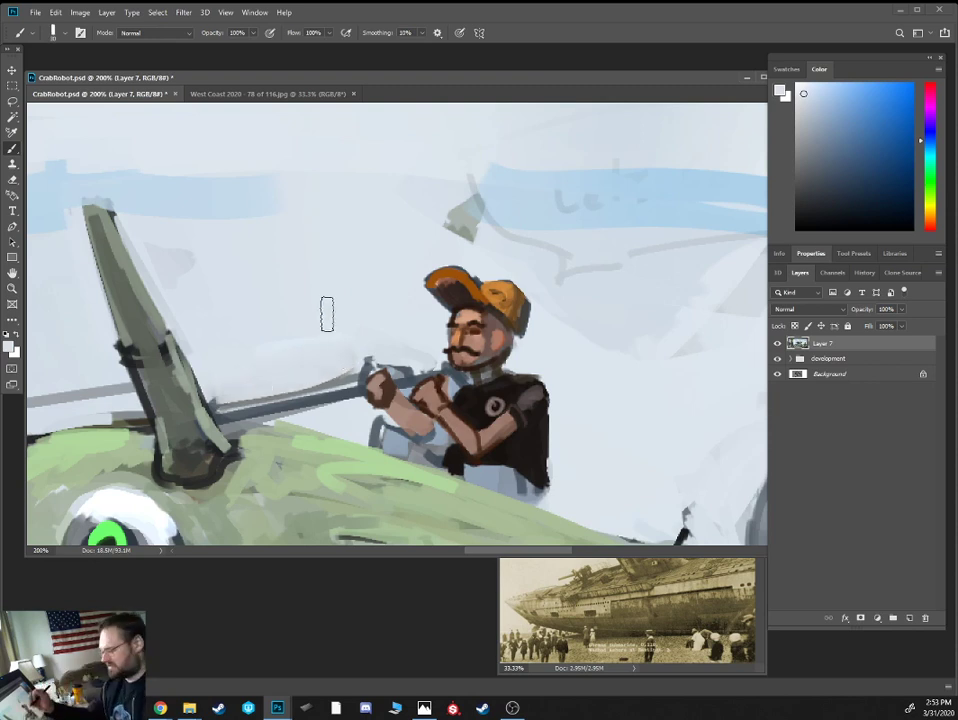
{"action": "left_click_drag", "start_coordinate": [348, 363], "coordinate": [208, 396]}
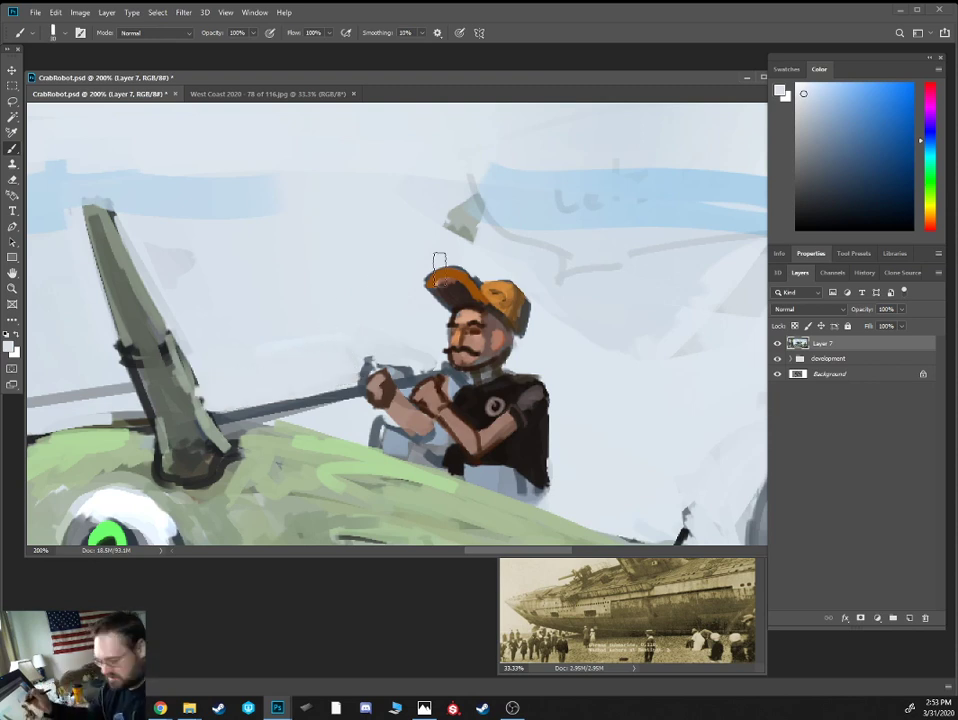
Paint a second blue-grey rein up to the rider's fists and clean up around the hands with sampled sky and rein colours
{"action": "left_click", "coordinate": [267, 404], "text": "alt"}
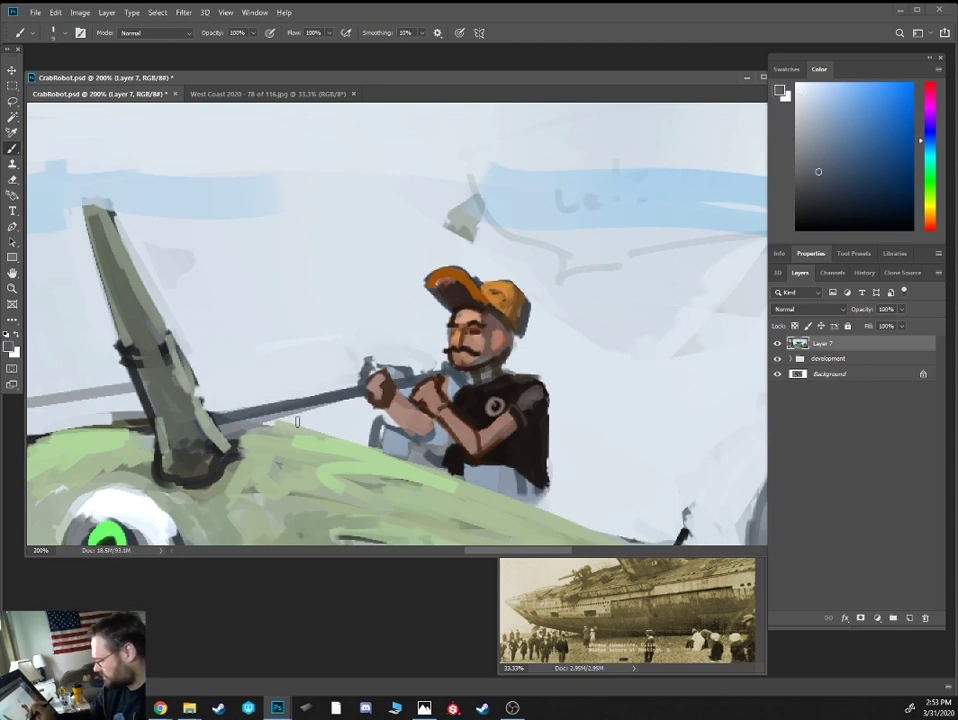
{"action": "left_click_drag", "start_coordinate": [222, 430], "coordinate": [437, 373]}
{"action": "left_click", "coordinate": [390, 368], "text": "alt"}
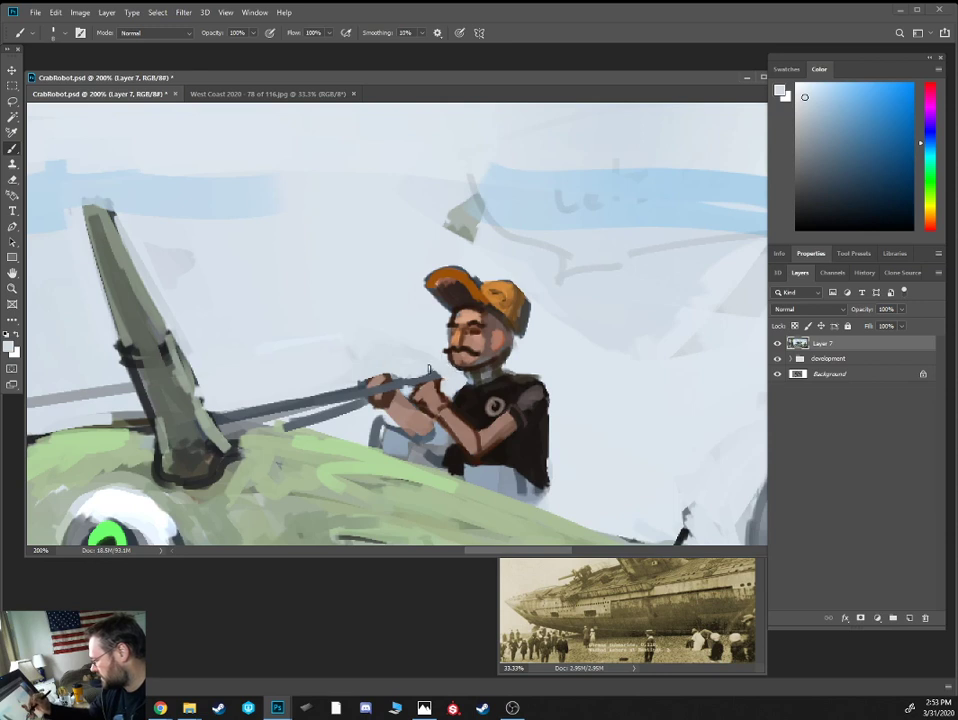
{"action": "left_click", "coordinate": [384, 383], "text": "alt"}
{"action": "left_click_drag", "start_coordinate": [341, 398], "coordinate": [410, 387]}
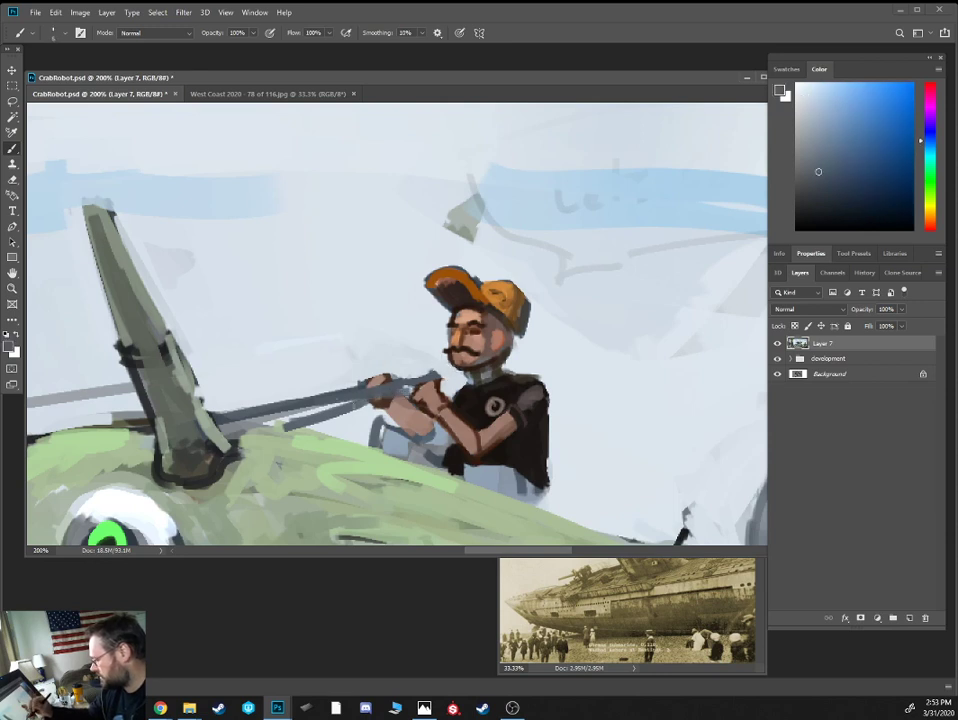
Extend the lower rein to the horn nearer the rider and loop it around the horn's base in sampled grey
{"action": "left_click", "coordinate": [299, 466], "text": "alt"}
{"action": "left_click_drag", "start_coordinate": [429, 330], "coordinate": [698, 294]}
{"action": "left_click", "coordinate": [580, 363], "text": "alt"}
{"action": "left_click_drag", "start_coordinate": [570, 363], "coordinate": [492, 384]}
{"action": "mouse_move", "coordinate": [422, 388]}
{"action": "left_mouse_down"}
{"action": "mouse_move", "coordinate": [486, 393]}
{"action": "mouse_move", "coordinate": [503, 372]}
{"action": "left_mouse_up"}
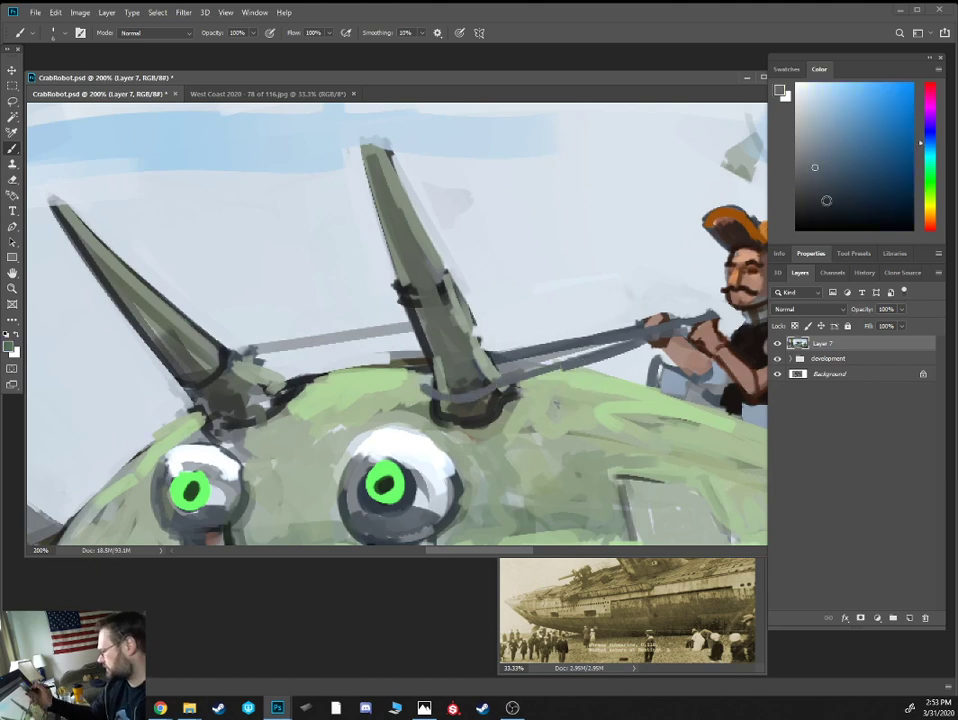
Paint brown rope wraps around the base of the horn nearer the rider and separate the coils with dark brown lines
{"action": "left_click_drag", "start_coordinate": [930, 225], "coordinate": [930, 217]}
{"action": "left_click", "coordinate": [859, 154]}
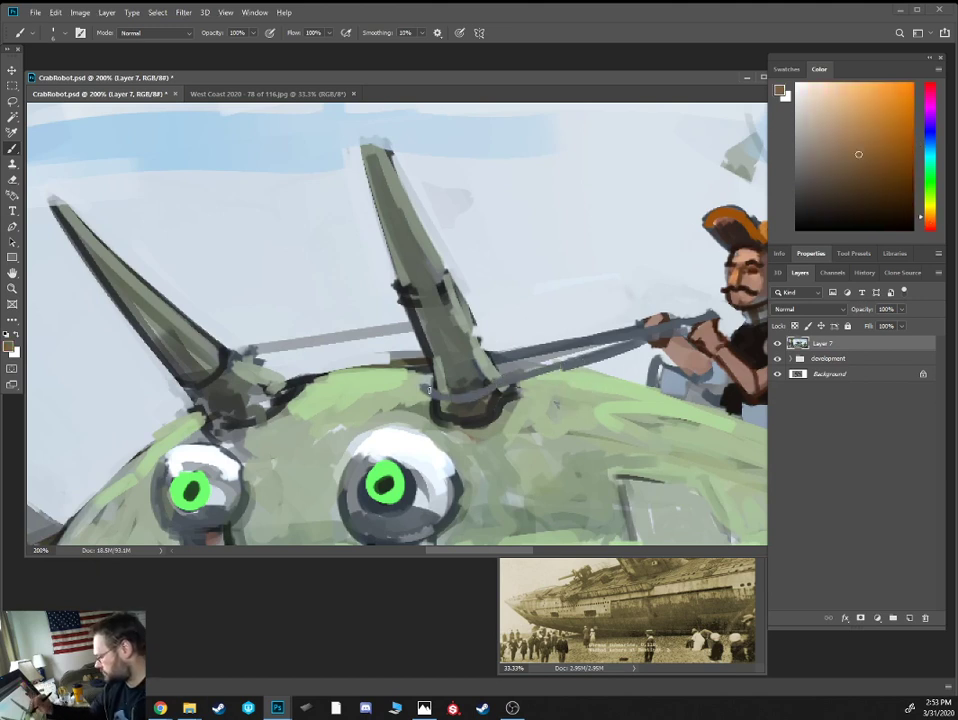
{"action": "mouse_move", "coordinate": [430, 391]}
{"action": "left_mouse_down"}
{"action": "mouse_move", "coordinate": [491, 374]}
{"action": "mouse_move", "coordinate": [490, 356]}
{"action": "left_mouse_up"}
{"action": "left_click_drag", "start_coordinate": [433, 363], "coordinate": [488, 350]}
{"action": "mouse_move", "coordinate": [430, 396]}
{"action": "left_mouse_down"}
{"action": "mouse_move", "coordinate": [489, 378]}
{"action": "mouse_move", "coordinate": [491, 366]}
{"action": "mouse_move", "coordinate": [459, 413]}
{"action": "mouse_move", "coordinate": [492, 362]}
{"action": "mouse_move", "coordinate": [484, 396]}
{"action": "mouse_move", "coordinate": [489, 357]}
{"action": "mouse_move", "coordinate": [478, 364]}
{"action": "left_mouse_up"}
{"action": "left_click", "coordinate": [835, 193]}
{"action": "key", "text": "bracketleft"}
{"action": "key", "text": "bracketleft"}
{"action": "left_click_drag", "start_coordinate": [430, 364], "coordinate": [489, 345]}
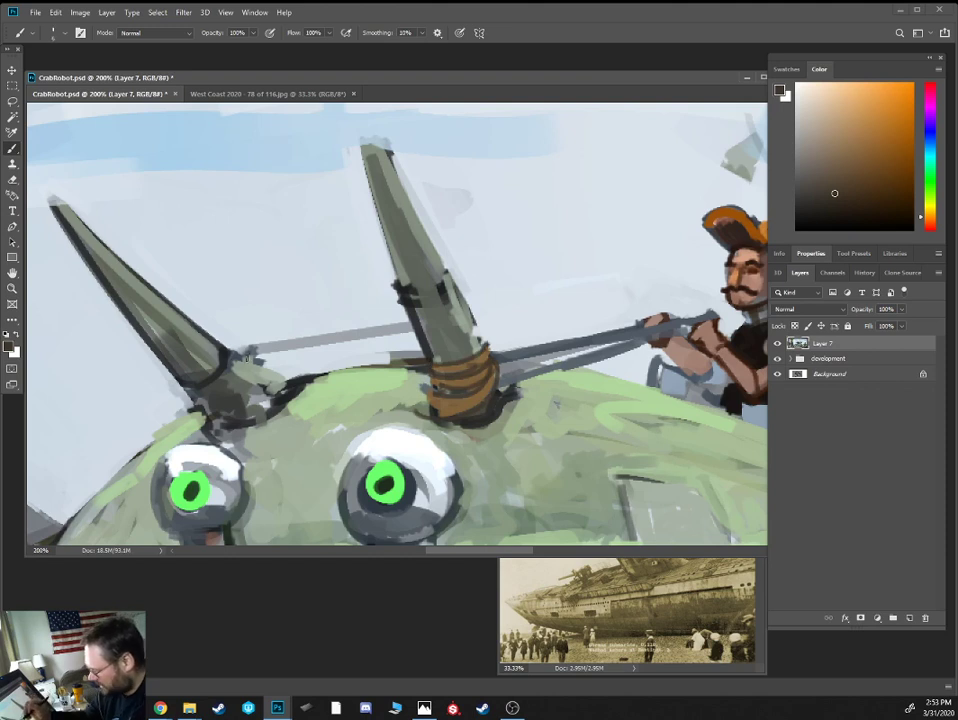
Paint matching brown rope wraps with dark accents around the base of the horn farther from the rider
{"action": "mouse_move", "coordinate": [248, 358]}
{"action": "left_mouse_down"}
{"action": "mouse_move", "coordinate": [209, 413]}
{"action": "mouse_move", "coordinate": [257, 369]}
{"action": "left_mouse_up"}
{"action": "mouse_move", "coordinate": [224, 422]}
{"action": "left_mouse_down"}
{"action": "mouse_move", "coordinate": [273, 364]}
{"action": "mouse_move", "coordinate": [235, 420]}
{"action": "left_mouse_up"}
{"action": "left_click", "coordinate": [856, 149]}
{"action": "left_click_drag", "start_coordinate": [263, 364], "coordinate": [222, 423]}
Paint a straight blue-grey rein between the two horns and reinforce its run up to the rider's fists with the sampled rein colour
{"action": "left_click", "coordinate": [522, 368], "text": "alt"}
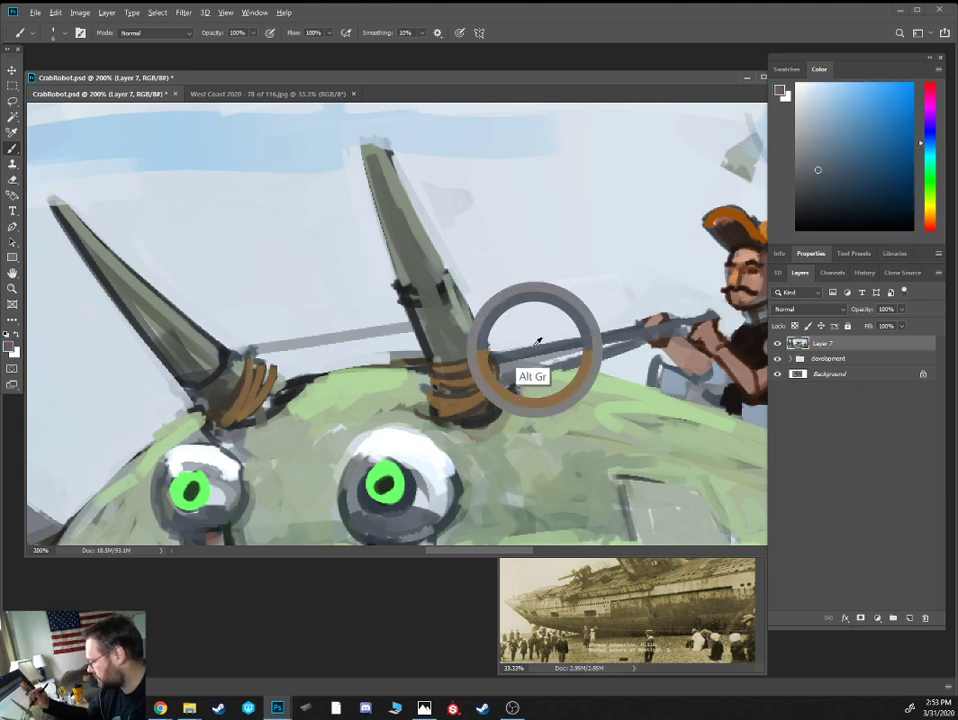
{"action": "left_click", "coordinate": [281, 369]}
{"action": "left_click", "coordinate": [431, 357], "text": "shift"}
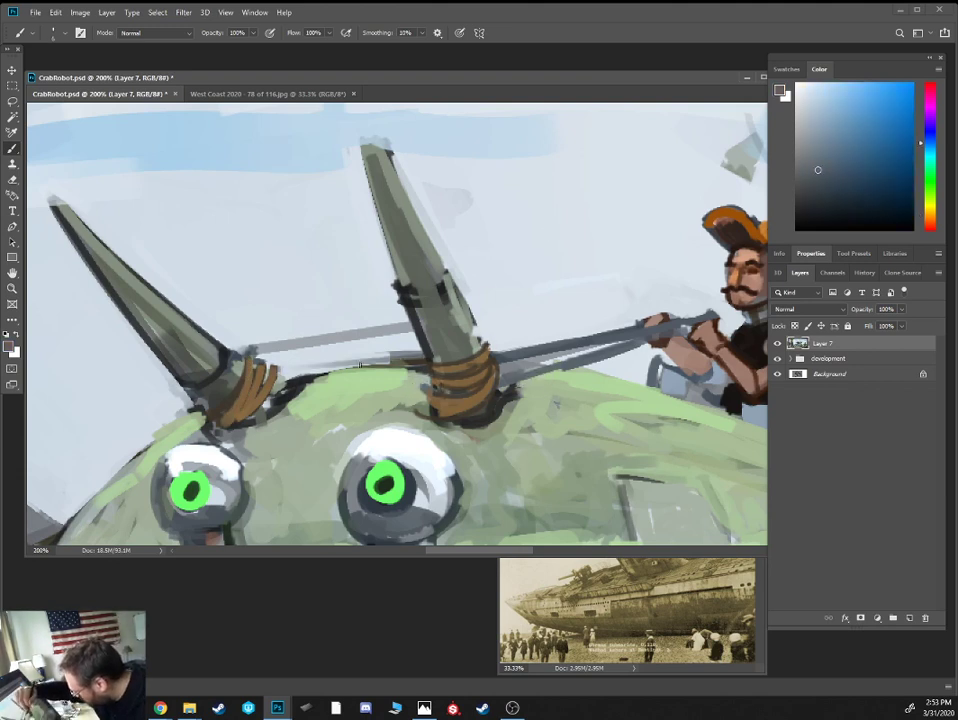
{"action": "left_click", "coordinate": [273, 373], "text": "shift"}
{"action": "left_click", "coordinate": [504, 354]}
{"action": "left_click", "coordinate": [643, 336], "text": "shift"}
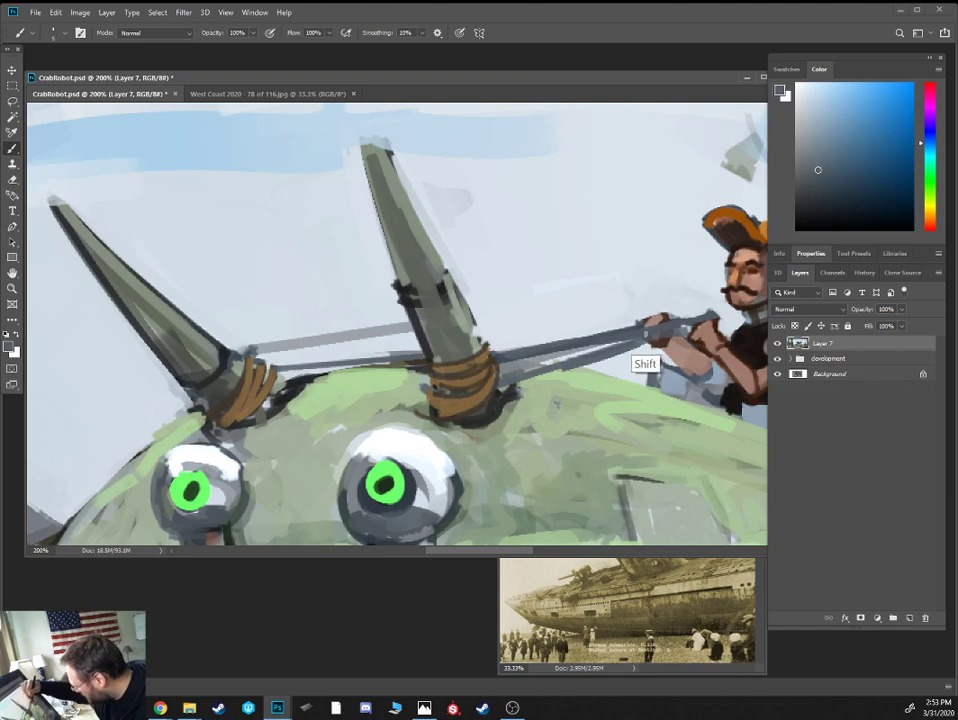
{"action": "left_click", "coordinate": [274, 371], "text": "shift"}
Paint out the old upper grey rein line between the horns with sampled pale sky colour
{"action": "left_click", "coordinate": [308, 324], "text": "alt"}
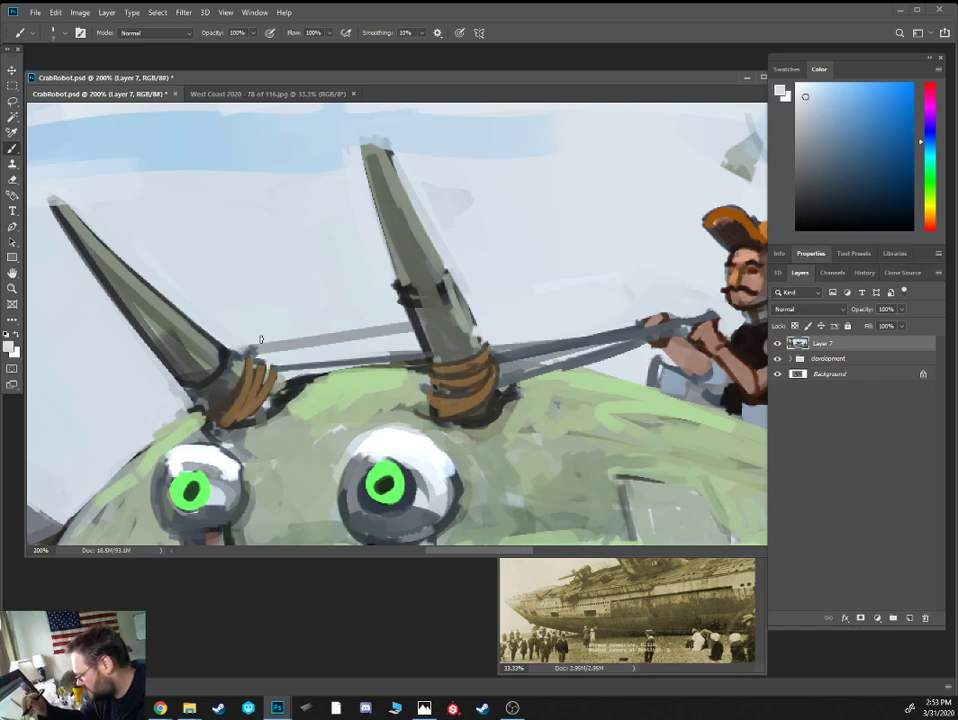
{"action": "mouse_move", "coordinate": [248, 341]}
{"action": "left_mouse_down"}
{"action": "mouse_move", "coordinate": [285, 355]}
{"action": "mouse_move", "coordinate": [257, 342]}
{"action": "mouse_move", "coordinate": [294, 347]}
{"action": "mouse_move", "coordinate": [285, 338]}
{"action": "mouse_move", "coordinate": [357, 327]}
{"action": "mouse_move", "coordinate": [405, 335]}
{"action": "left_mouse_up"}
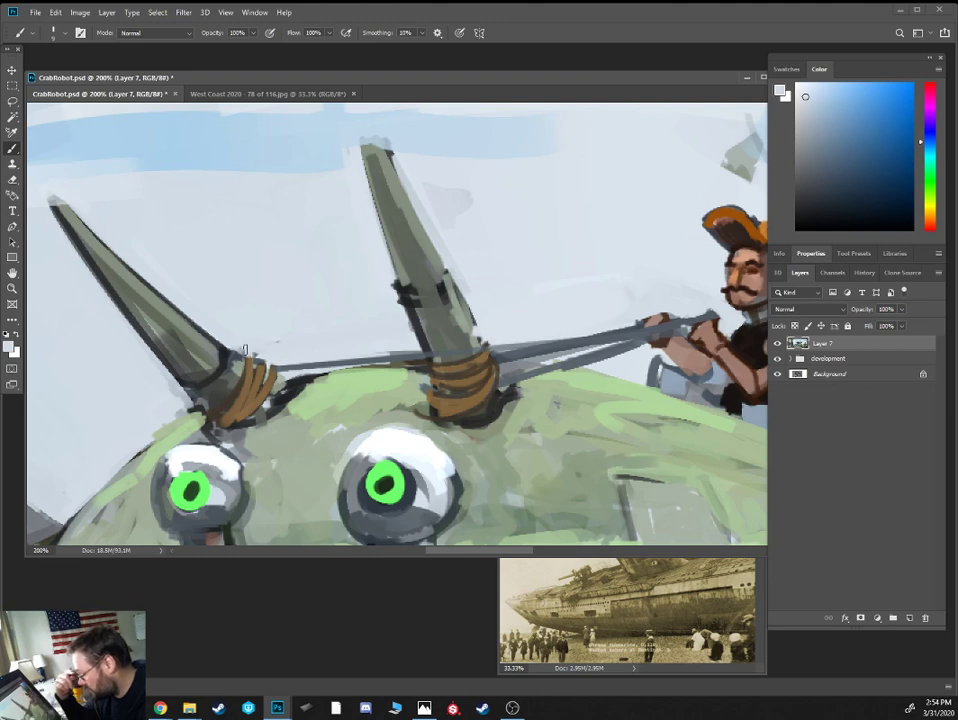
{"action": "left_click", "coordinate": [249, 316], "text": "alt"}
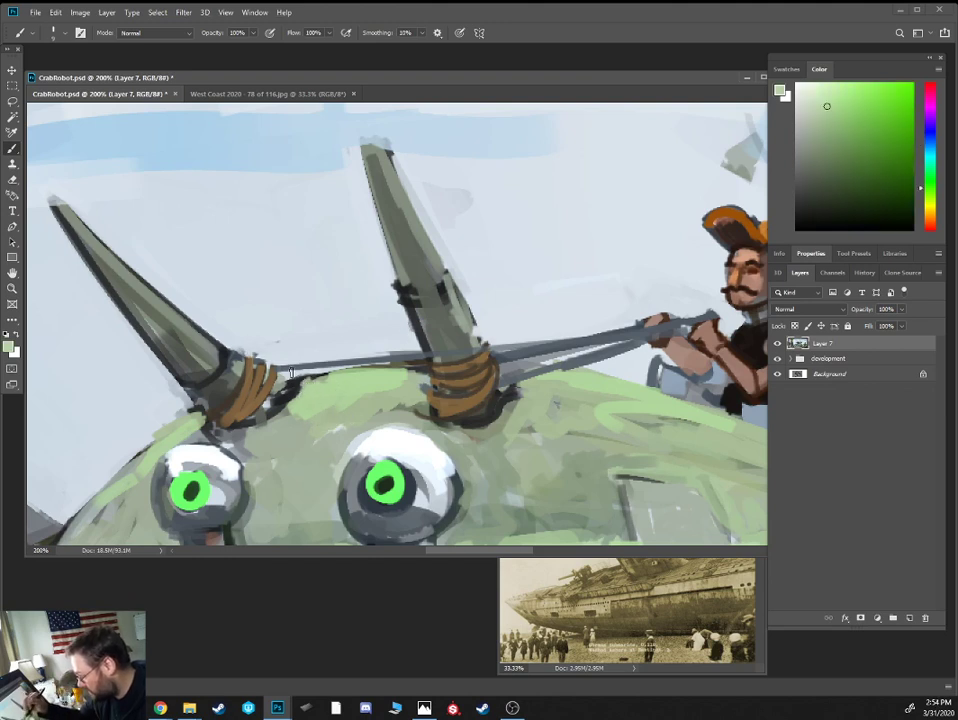
Add light green highlights to the horns and clean up the edge and tip of the horn nearer the rider with sampled sky tones
{"action": "left_click_drag", "start_coordinate": [100, 210], "coordinate": [209, 364]}
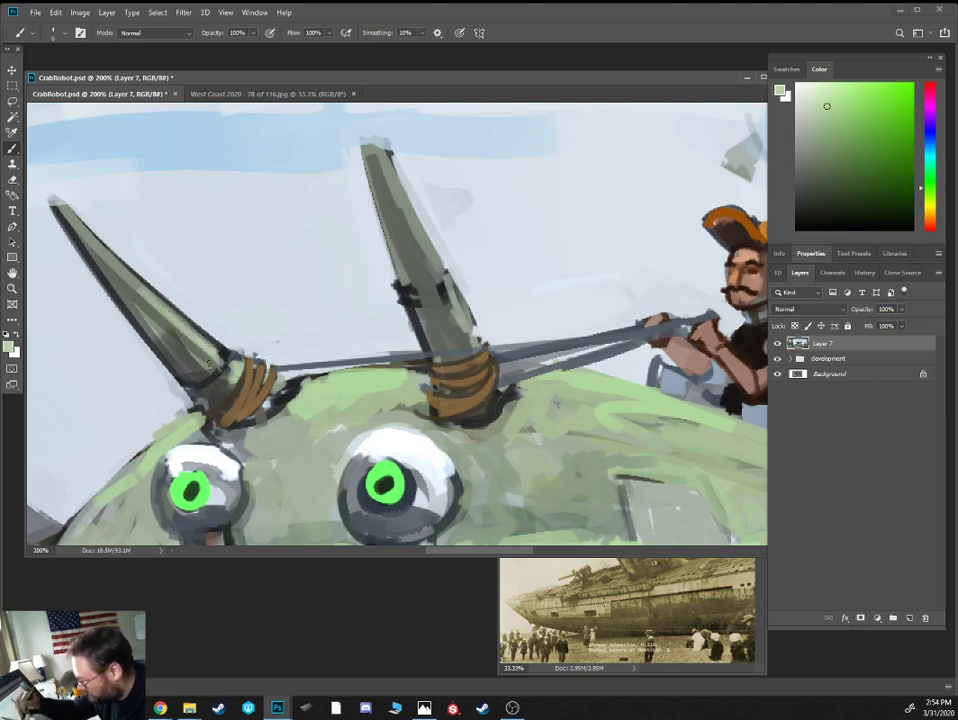
{"action": "left_click", "coordinate": [354, 247], "text": "alt"}
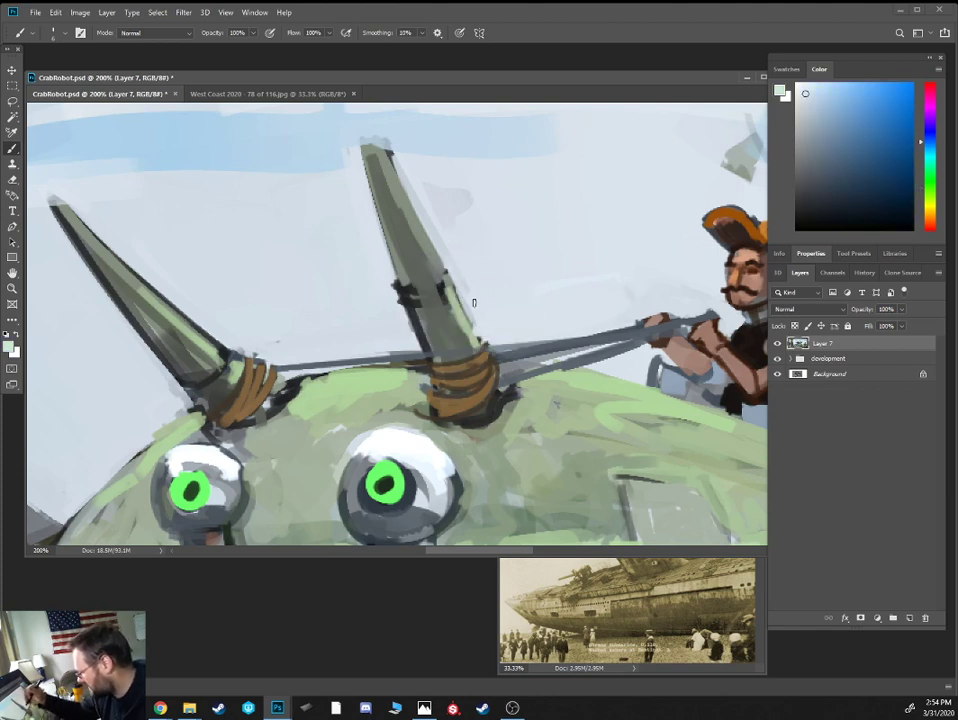
{"action": "left_click_drag", "start_coordinate": [388, 130], "coordinate": [427, 214]}
{"action": "left_click", "coordinate": [445, 207], "text": "alt"}
{"action": "key", "text": "]"}
{"action": "key", "text": "]"}
{"action": "key", "text": "]"}
{"action": "left_click", "coordinate": [411, 148], "text": "alt"}
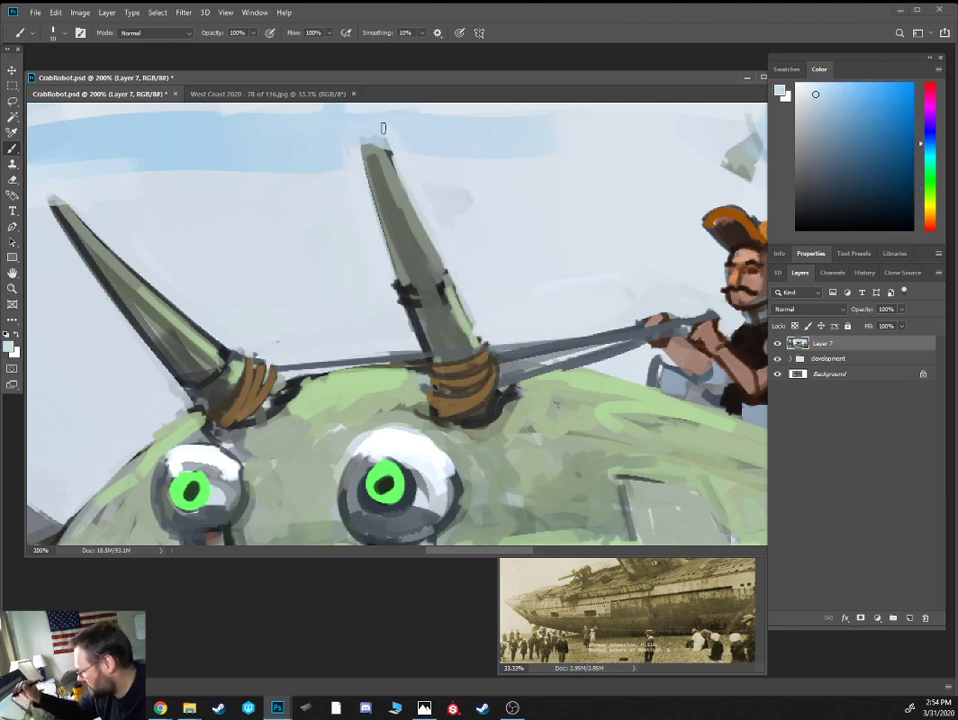
{"action": "left_click", "coordinate": [415, 131], "text": "alt"}
{"action": "key", "text": "]"}
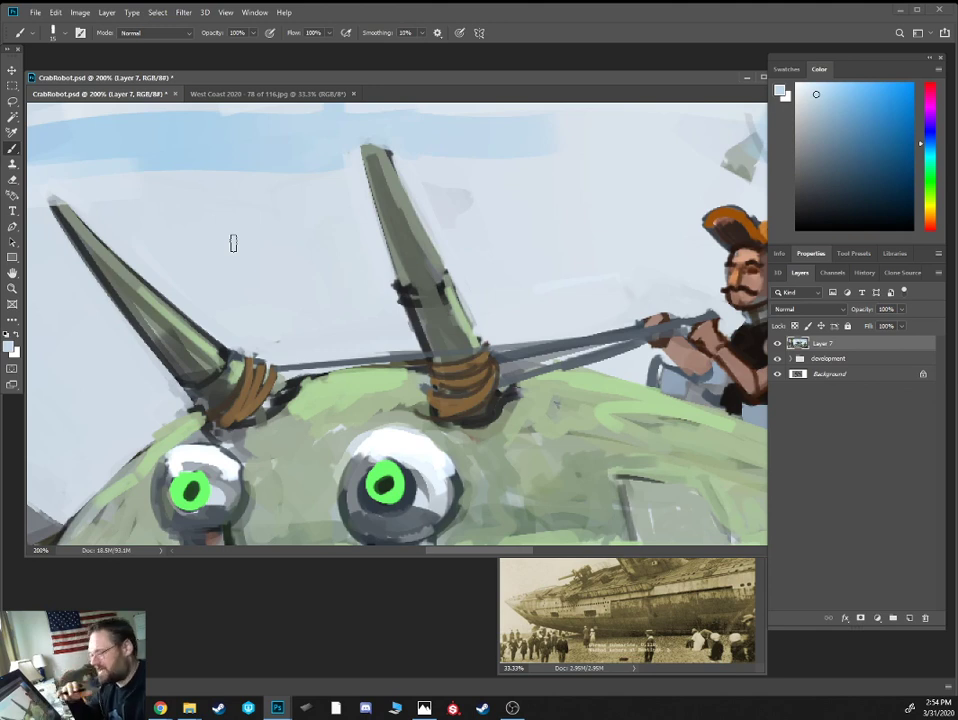
Paint over the stray grey-green shape in the sky above the rider using a larger brush and sampled sky colours
{"action": "key", "text": "ctrl+minus"}
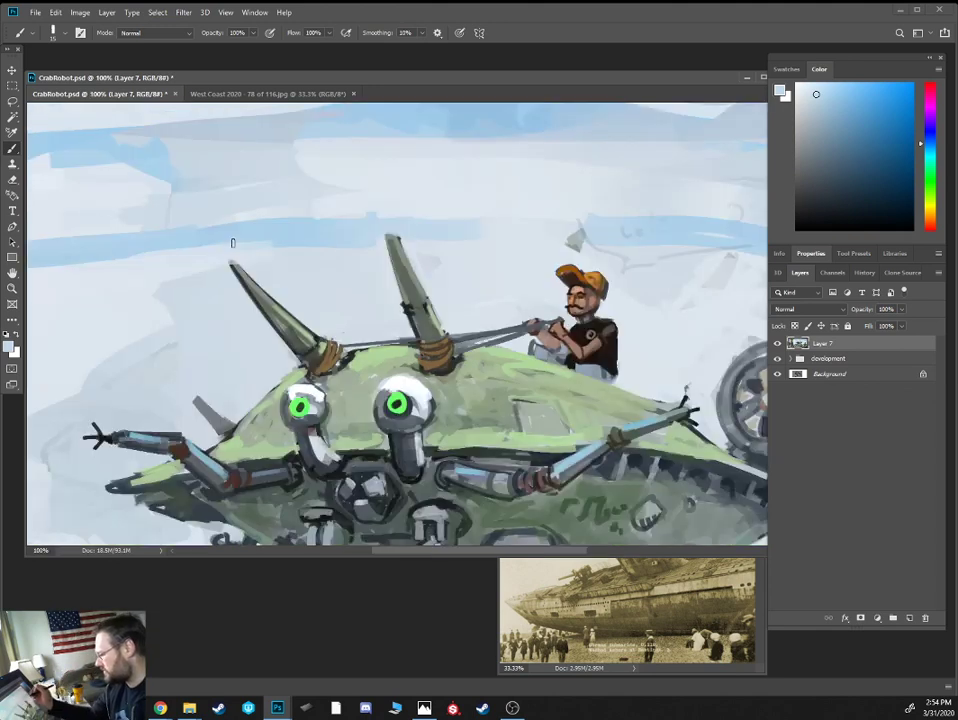
{"action": "left_click", "coordinate": [579, 249], "text": "alt"}
{"action": "key", "text": "]"}
{"action": "mouse_move", "coordinate": [545, 233]}
{"action": "left_mouse_down"}
{"action": "mouse_move", "coordinate": [588, 246]}
{"action": "mouse_move", "coordinate": [596, 262]}
{"action": "left_mouse_up"}
{"action": "left_click", "coordinate": [582, 228], "text": "alt"}
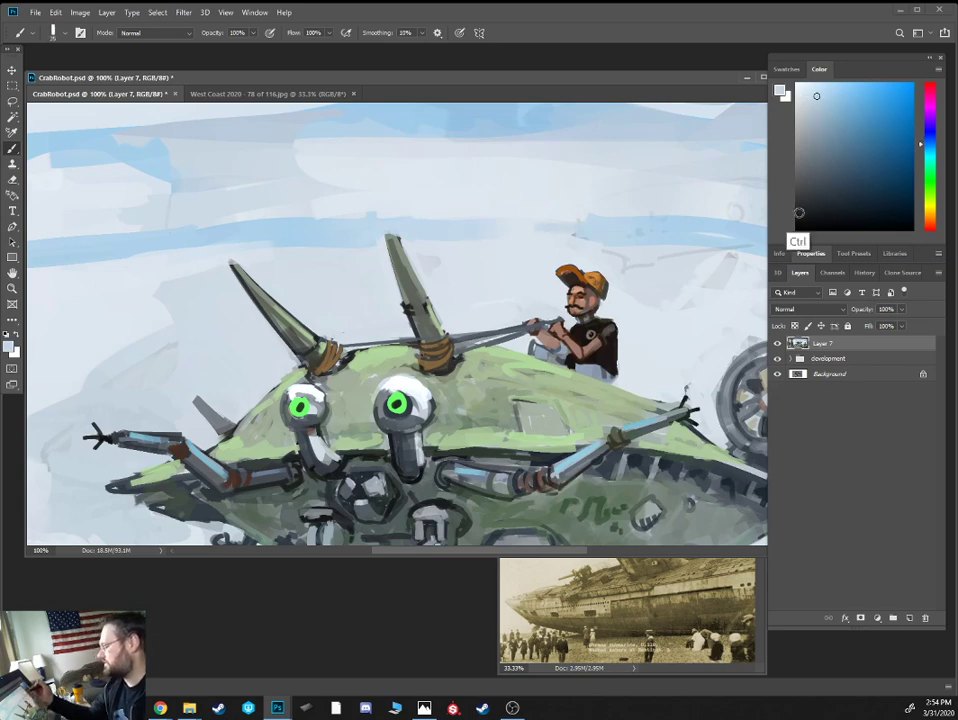
Blend the sky and cloud bands above the rider with sampled pale blue and off-white tones
{"action": "key", "text": "ctrl+minus"}
{"action": "left_click", "coordinate": [551, 213], "text": "alt"}
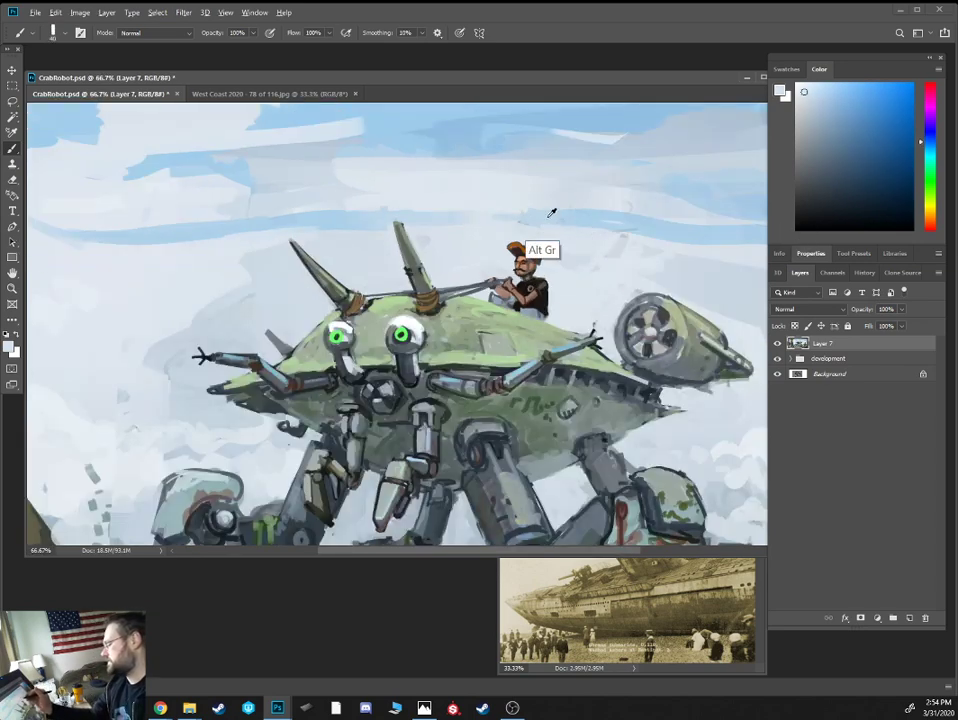
{"action": "left_click", "coordinate": [579, 201], "text": "alt"}
{"action": "key", "text": "["}
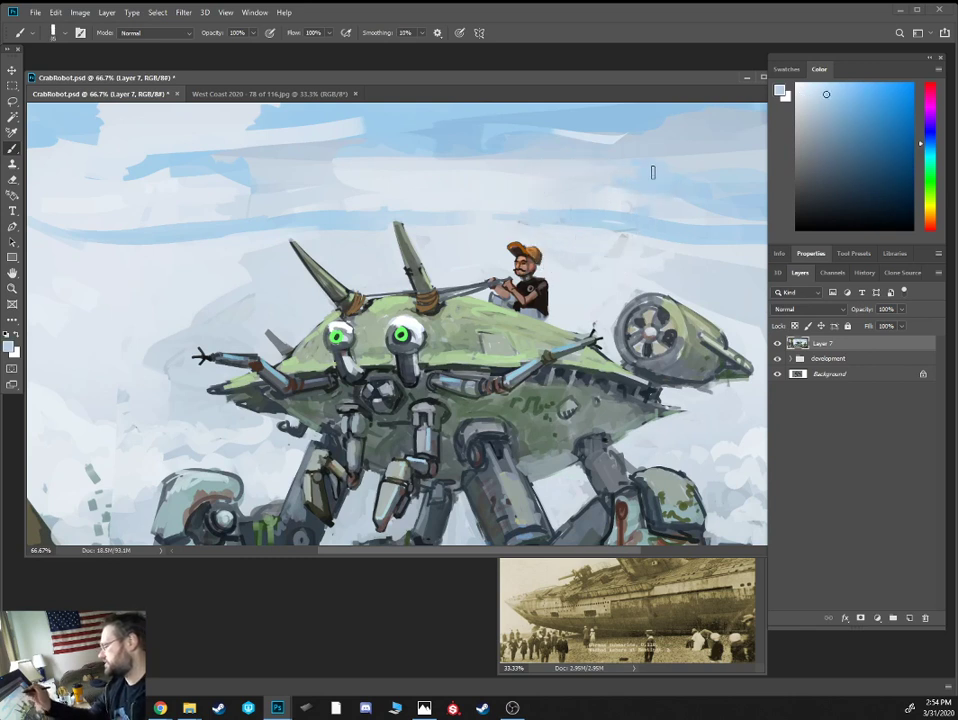
{"action": "left_click", "coordinate": [639, 163], "text": "alt"}
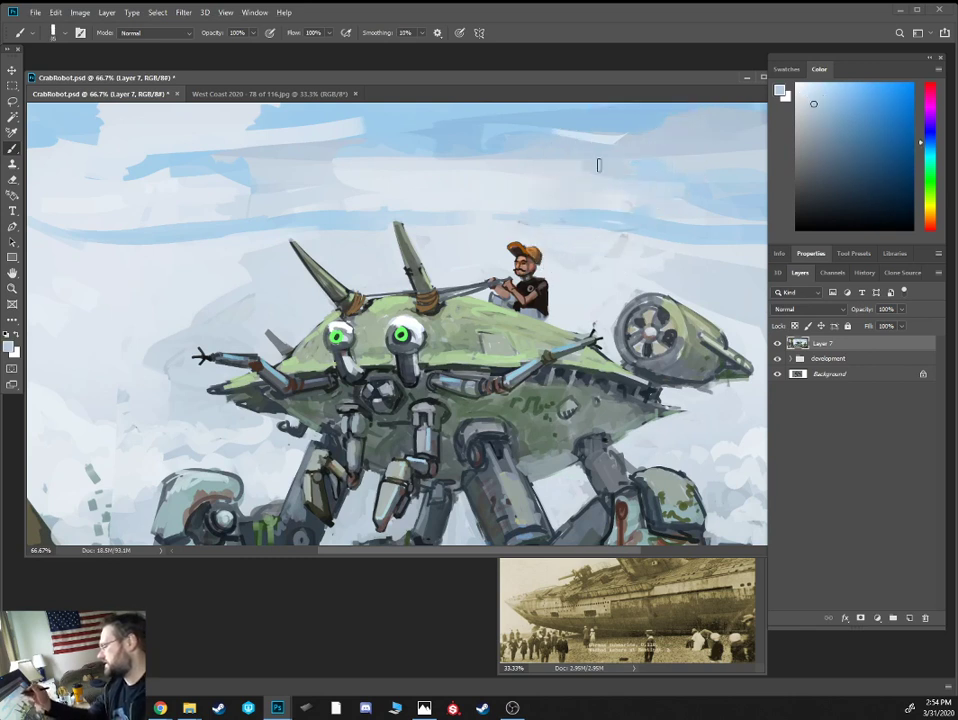
{"action": "left_click", "coordinate": [611, 137], "text": "alt"}
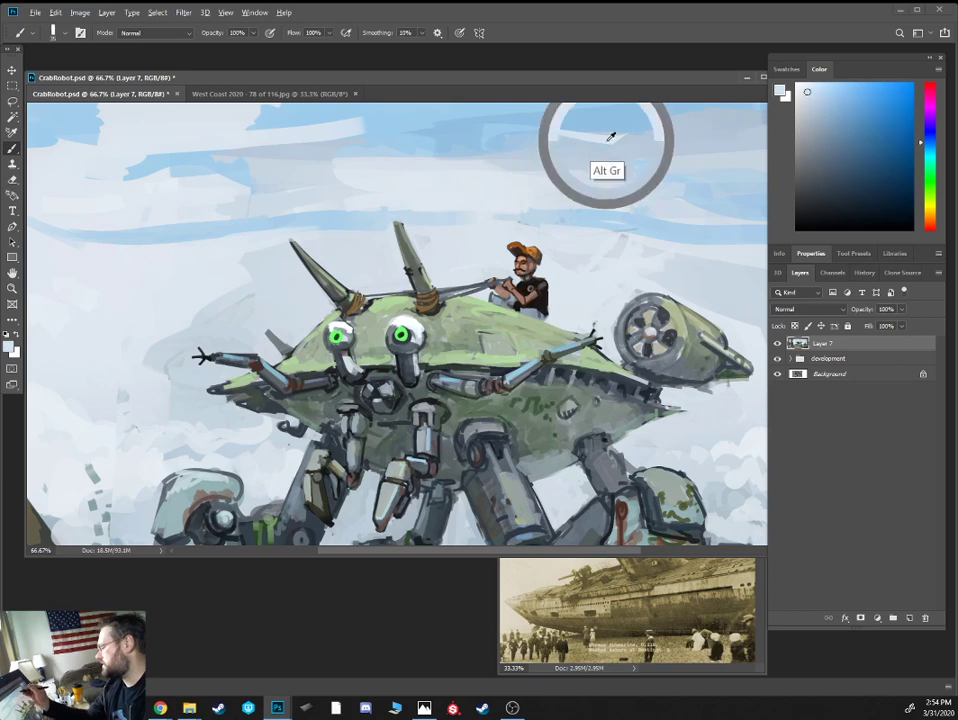
Touch up the horn tips with sampled grey and sky colours and clean the sky behind the rider
{"action": "left_click", "coordinate": [400, 232], "text": "alt"}
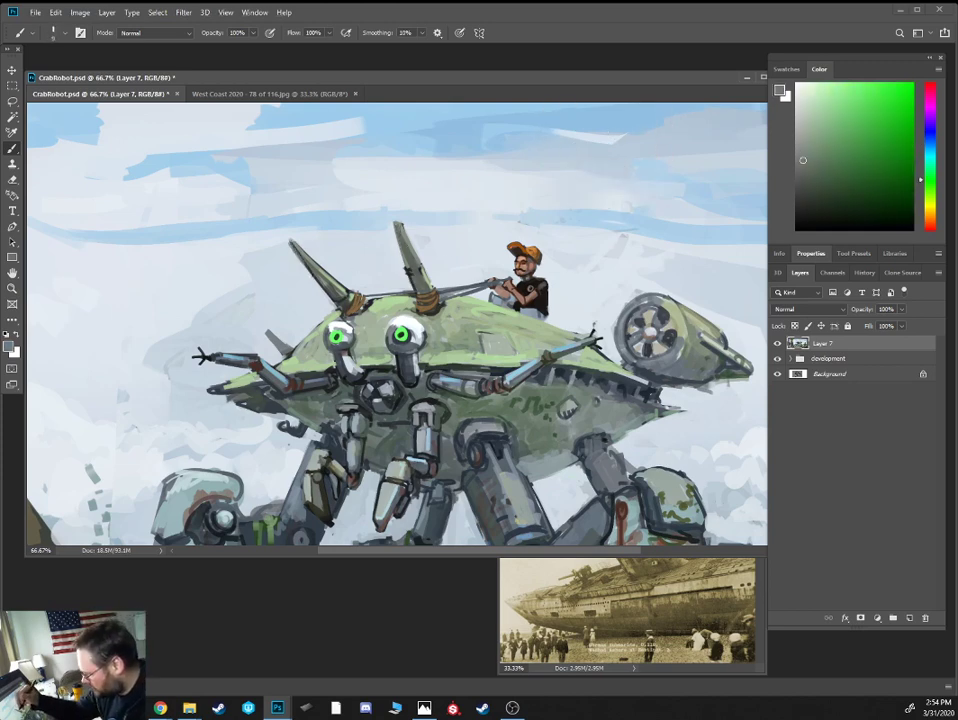
{"action": "left_click", "coordinate": [289, 239], "text": "alt"}
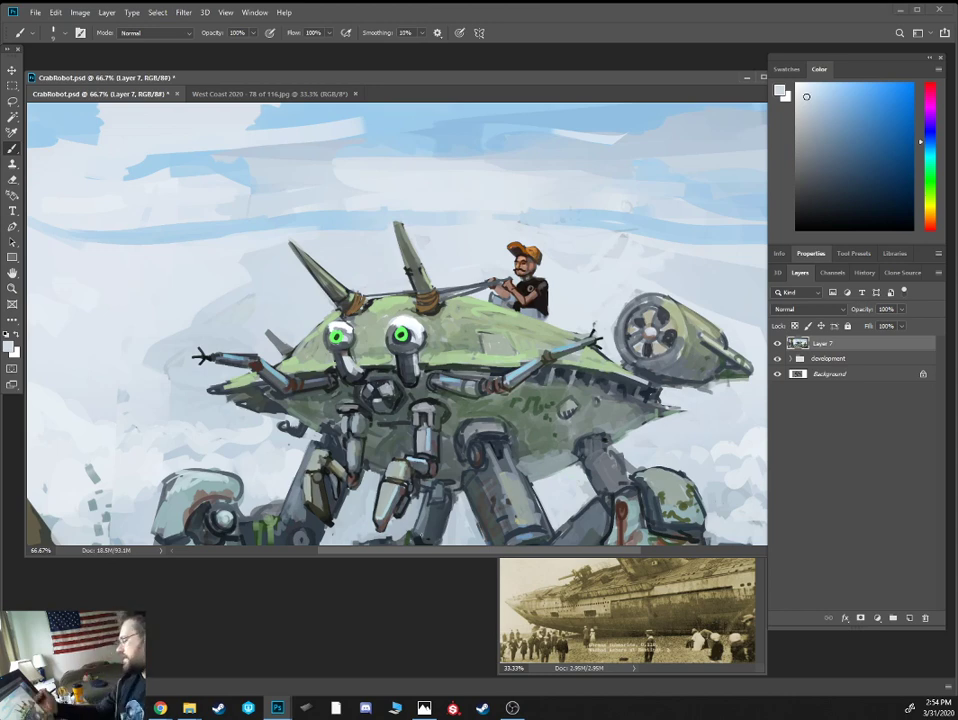
{"action": "left_click", "coordinate": [589, 310], "text": "alt"}
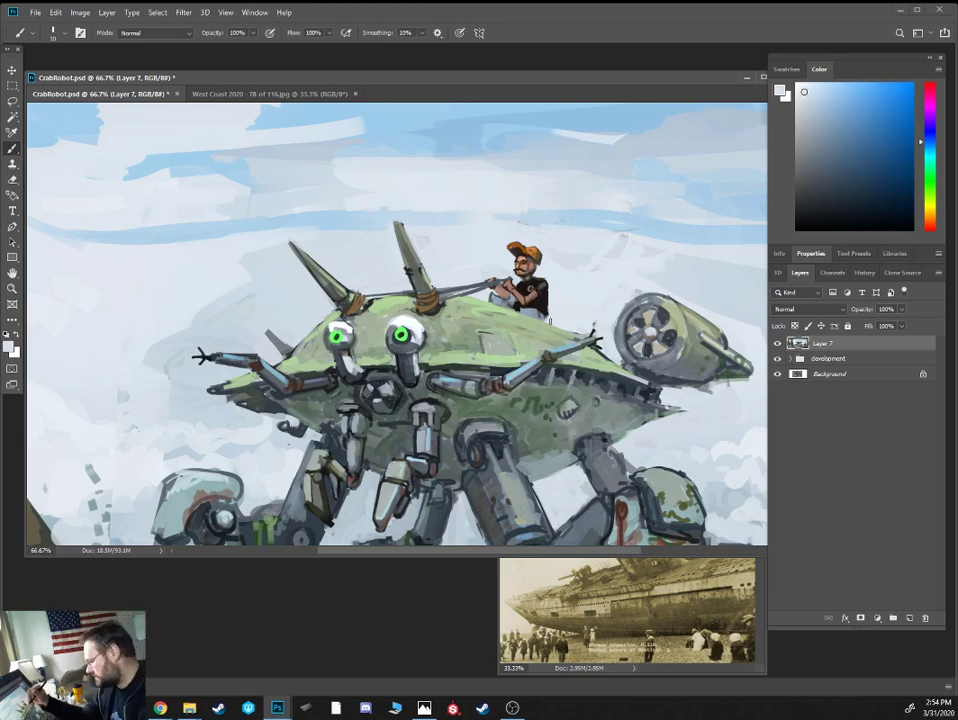
Refine the rider's lower back and trousers with black and sampled grey strokes using a smaller brush
{"action": "key", "text": "d"}
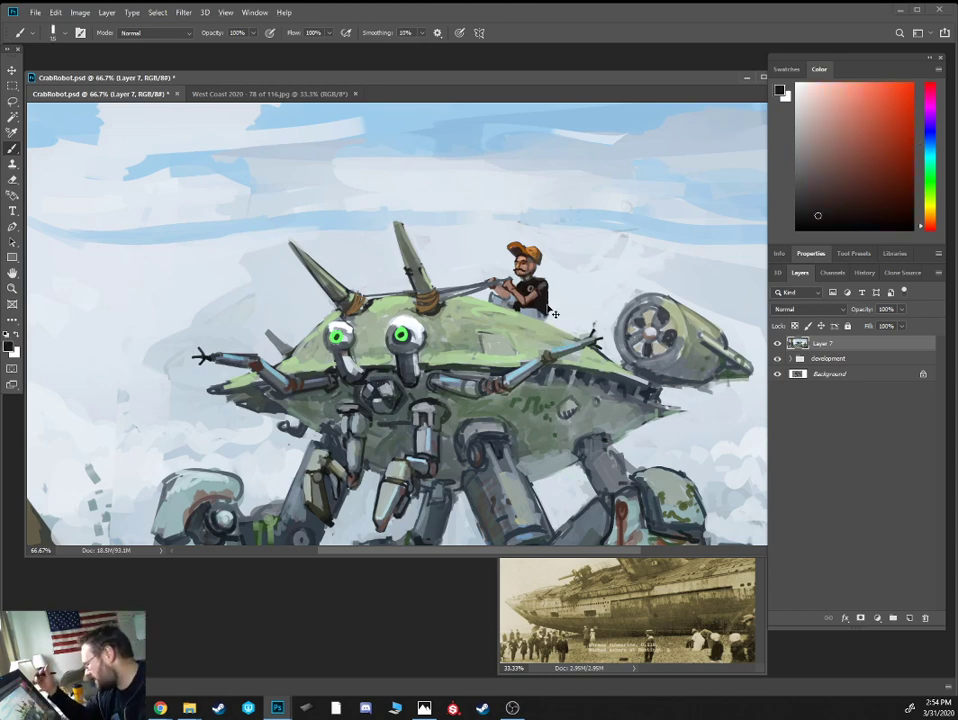
{"action": "key", "text": "ctrl+="}
{"action": "left_click_drag", "start_coordinate": [658, 281], "coordinate": [584, 300]}
{"action": "left_click", "coordinate": [518, 328], "text": "alt"}
{"action": "key", "text": "["}
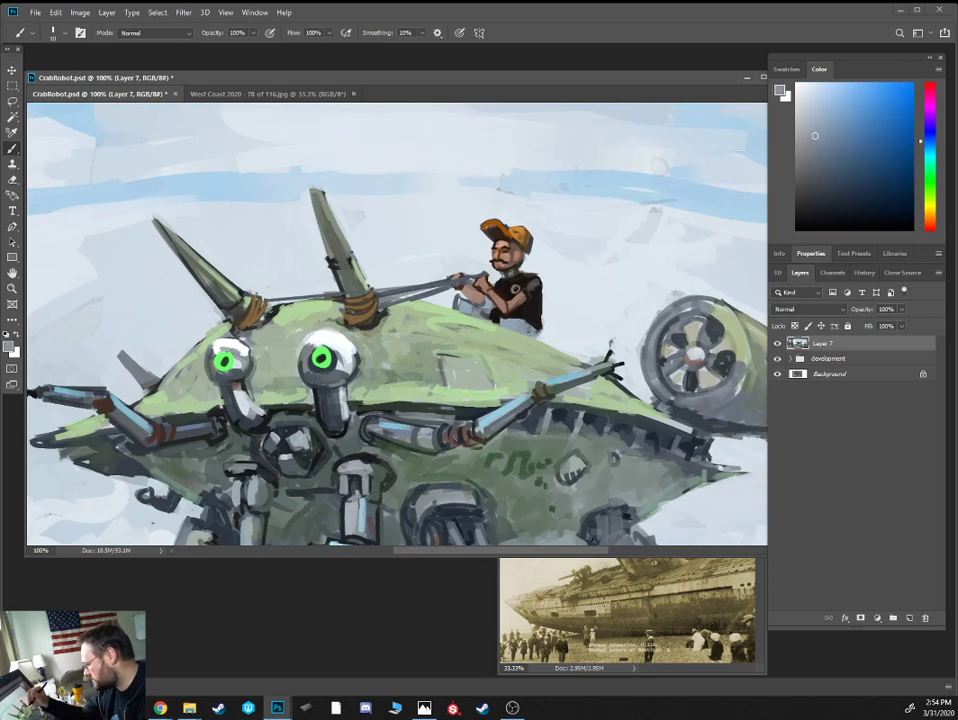
{"action": "left_click", "coordinate": [841, 206]}
{"action": "key", "text": "["}
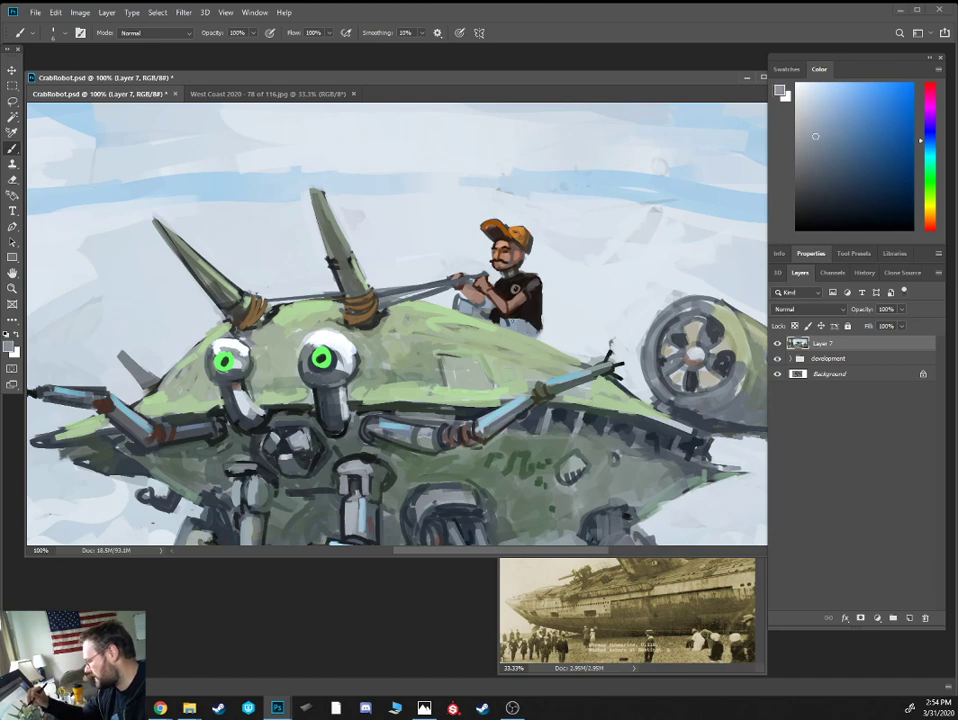
Shape the rider's forearms and shirt with sampled skin tones and dark browns
{"action": "left_click", "coordinate": [508, 308], "text": "alt"}
{"action": "left_click", "coordinate": [509, 309], "text": "alt"}
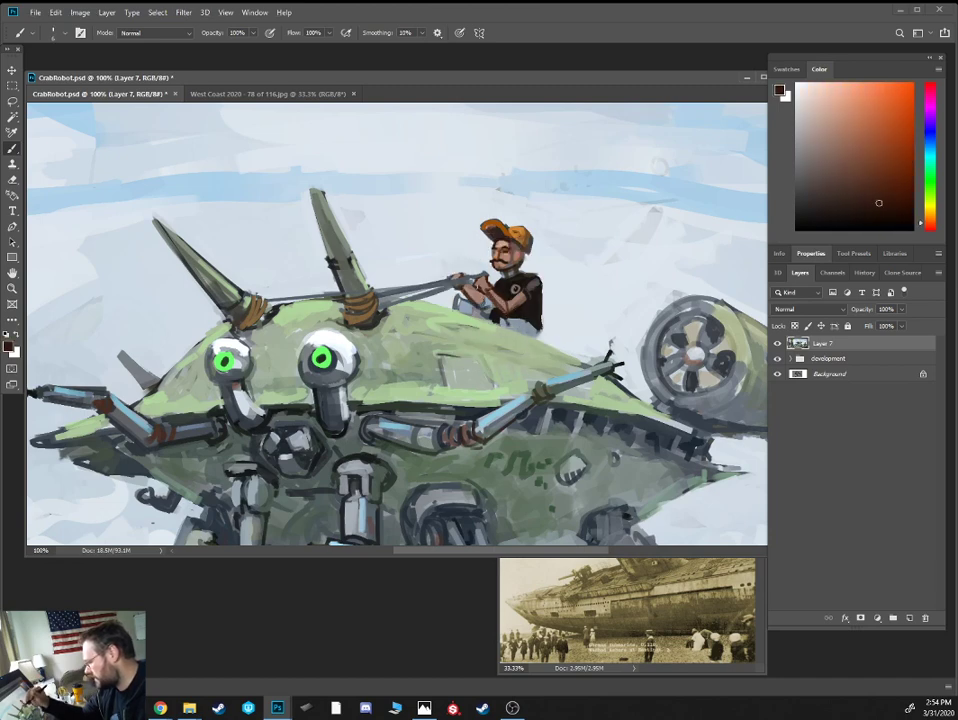
{"action": "left_click", "coordinate": [472, 295], "text": "alt"}
{"action": "left_click", "coordinate": [482, 294], "text": "alt"}
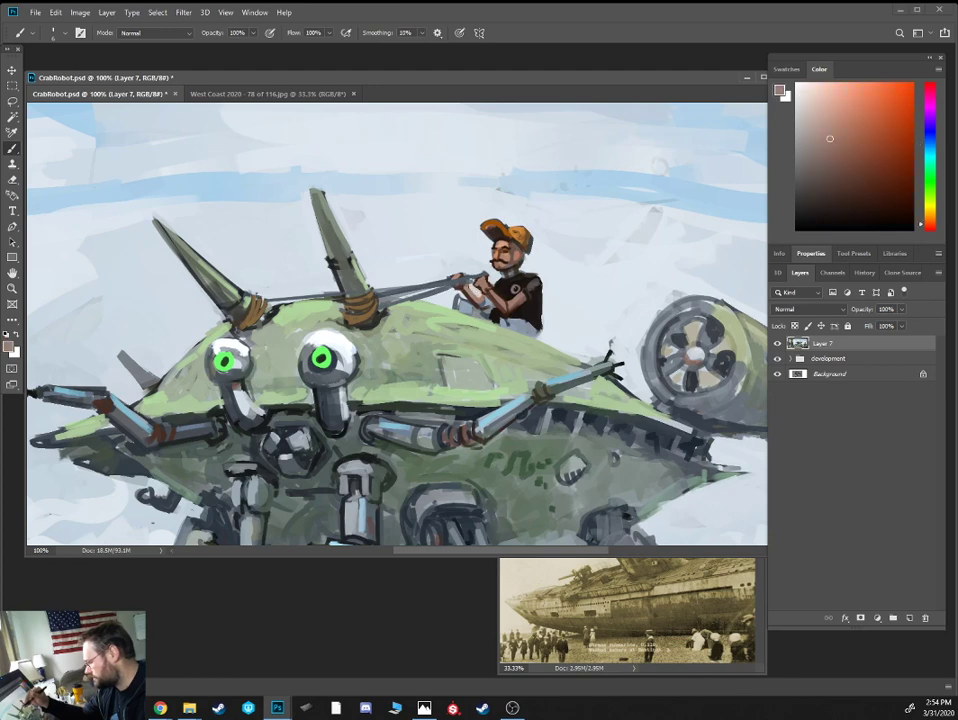
{"action": "left_click", "coordinate": [529, 287], "text": "alt"}
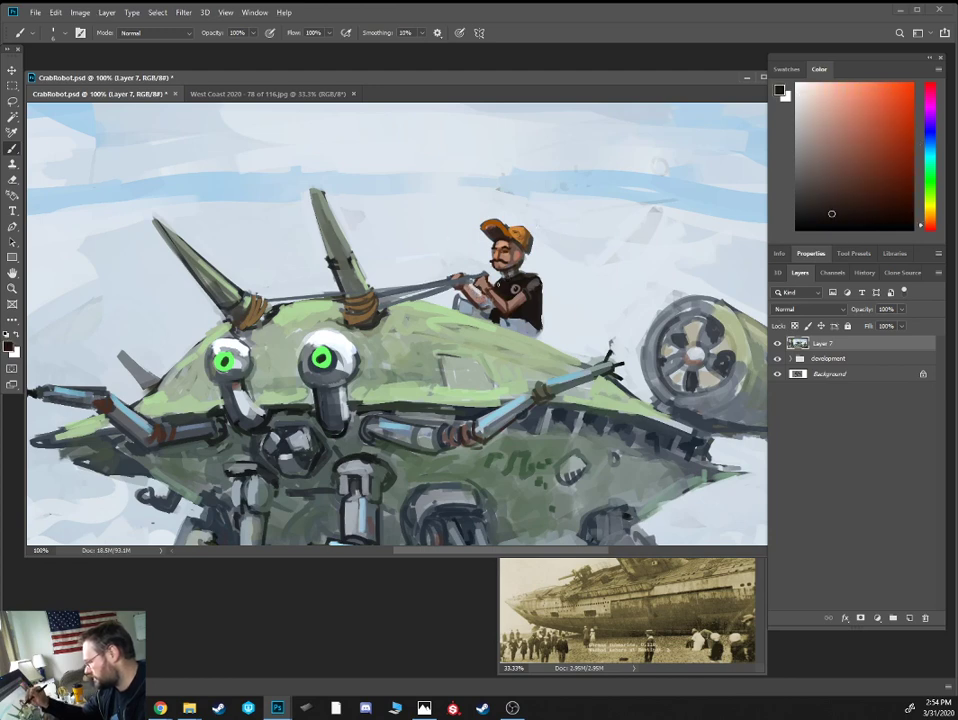
Paint out the blue-grey shape below the rider's hands with sampled sky colours and restore the shell edge in light green
{"action": "left_click", "coordinate": [366, 231], "text": "alt"}
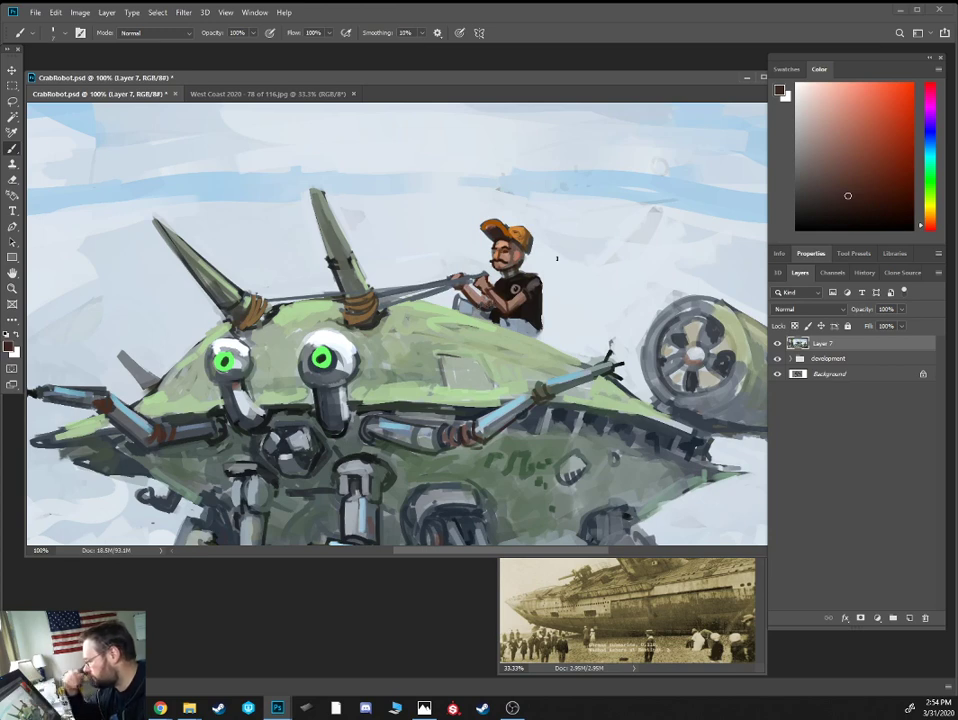
{"action": "left_click", "coordinate": [452, 318], "text": "alt"}
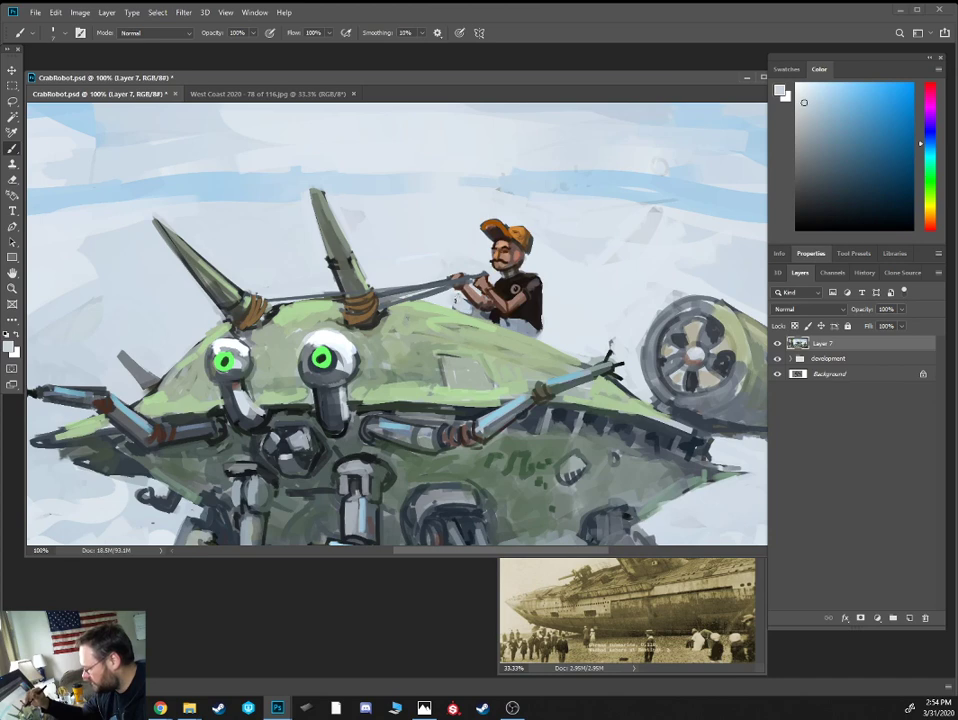
{"action": "left_click", "coordinate": [333, 222], "text": "alt"}
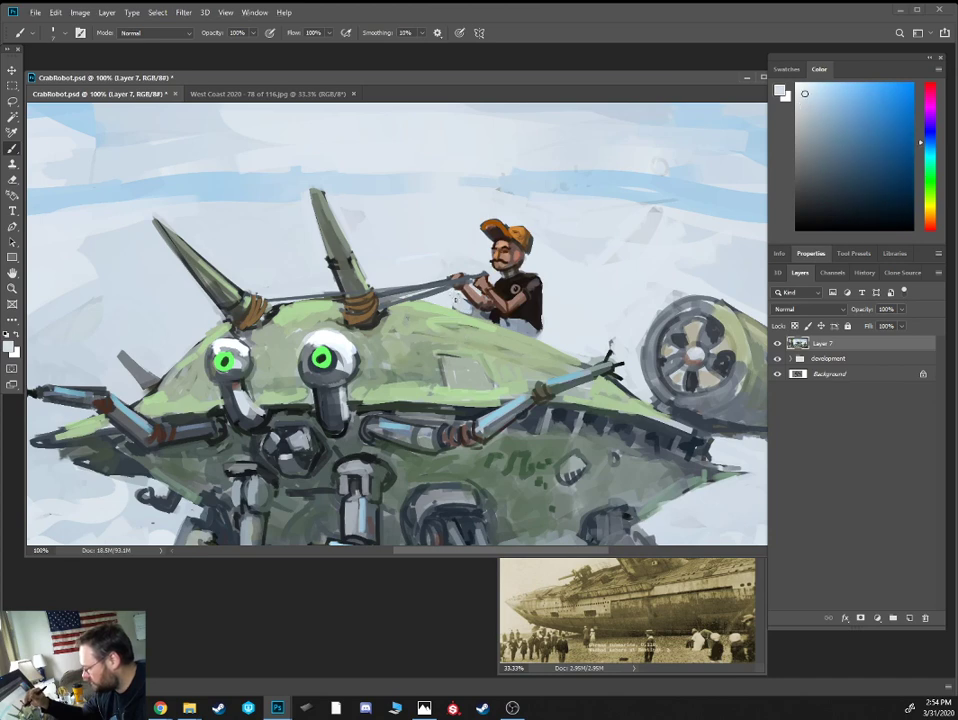
{"action": "left_click", "coordinate": [430, 335], "text": "alt"}
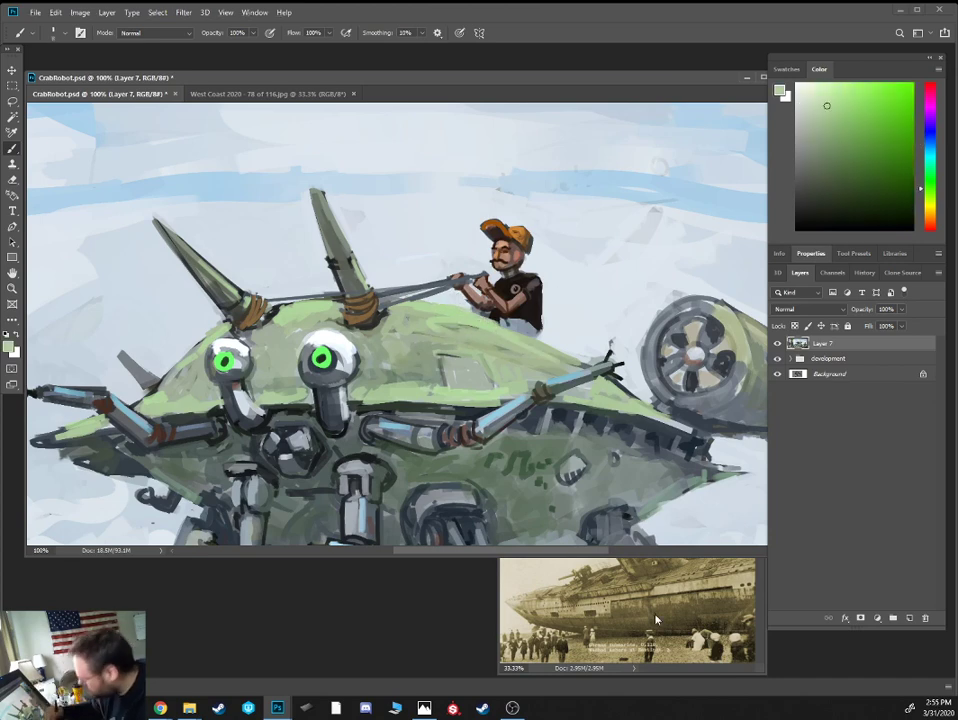
Extend the rider's dark shirt down to the shell over the grey trousers, add brown-grey folds and clean its outline with sky colour
{"action": "left_click", "coordinate": [536, 318], "text": "alt"}
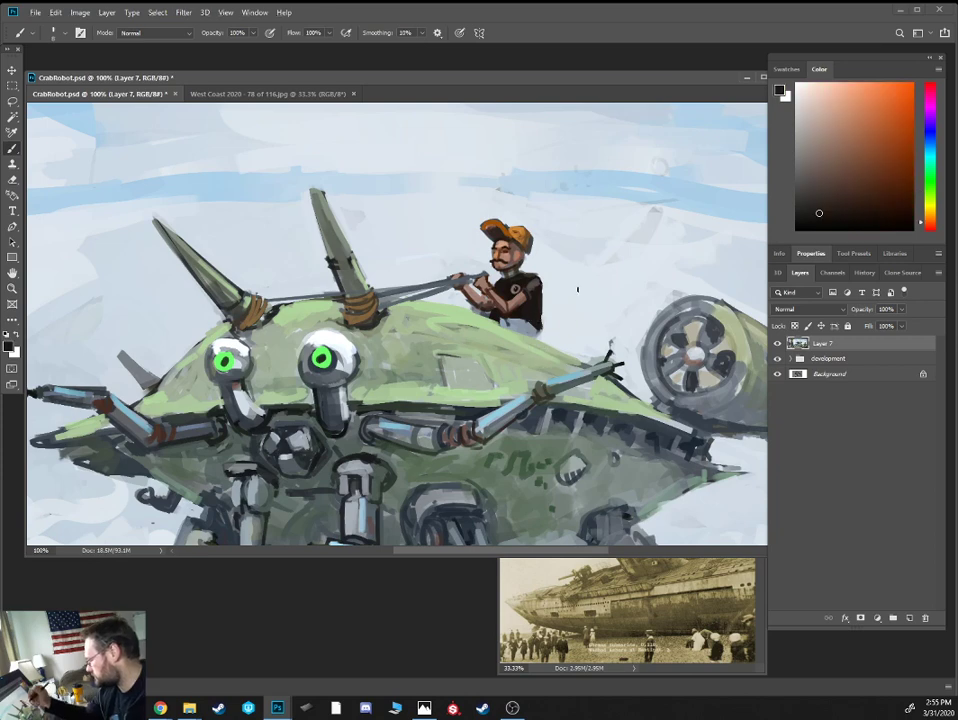
{"action": "left_click", "coordinate": [656, 163], "text": "alt"}
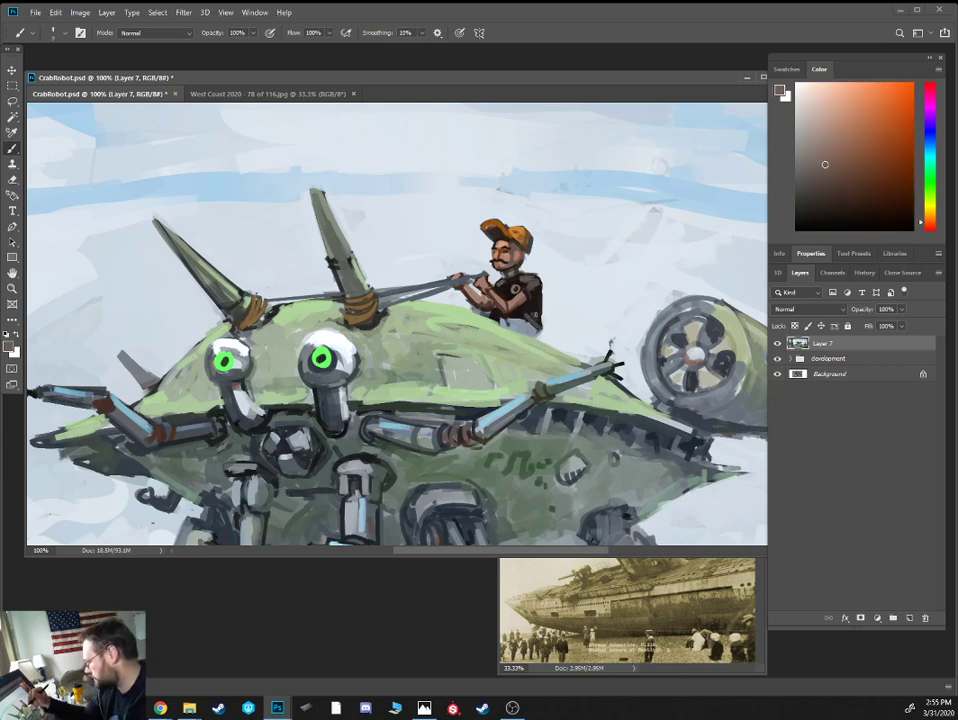
{"action": "left_click", "coordinate": [513, 297], "text": "alt"}
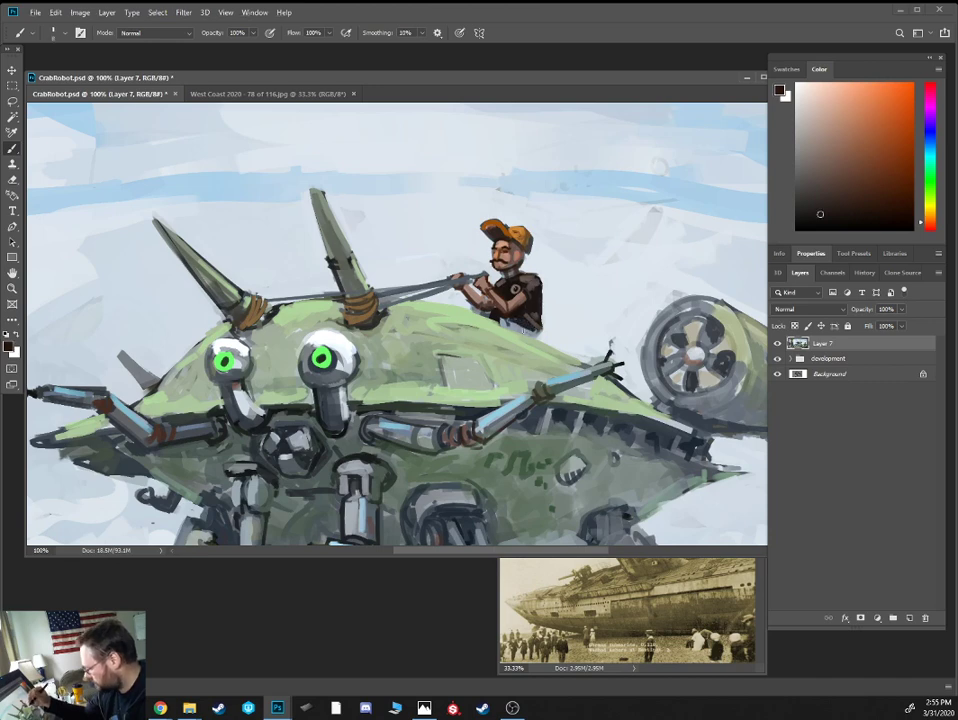
{"action": "left_click", "coordinate": [547, 342], "text": "alt"}
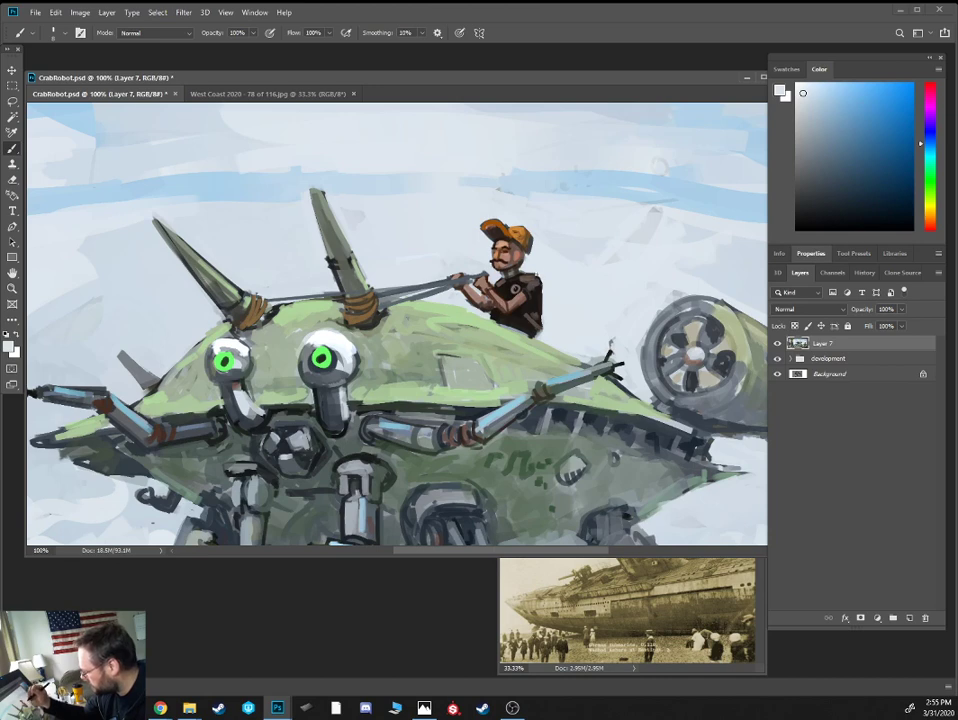
Refine the rider's forearms and short sleeve with sampled skin tones, dark browns and a more saturated reddish brown
{"action": "left_click", "coordinate": [475, 298], "text": "alt"}
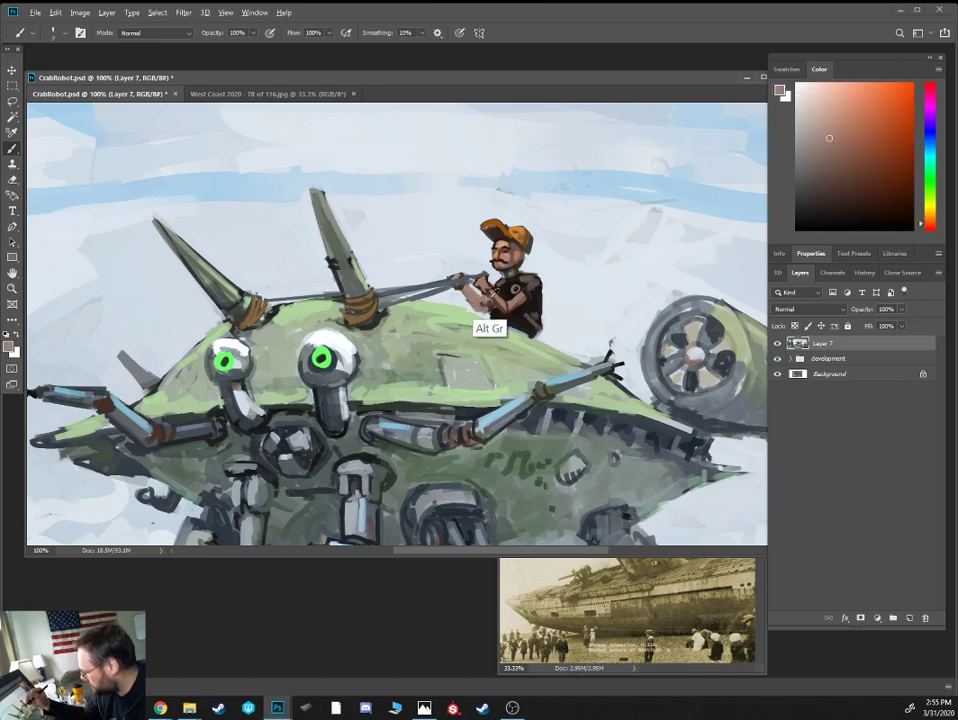
{"action": "left_click", "coordinate": [508, 287], "text": "alt"}
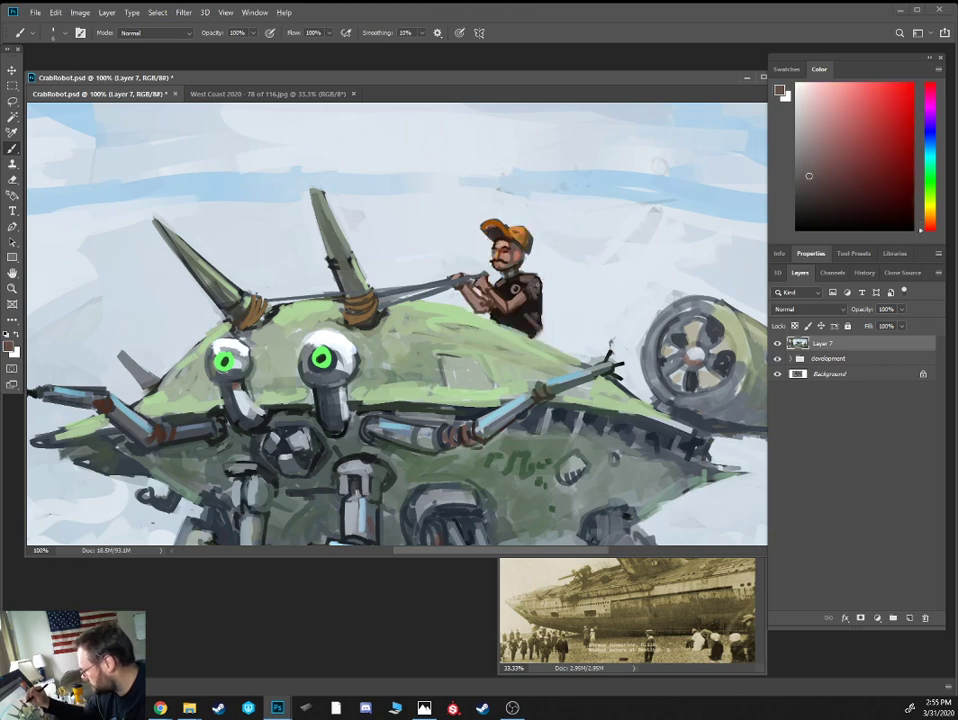
{"action": "left_click", "coordinate": [530, 292], "text": "alt"}
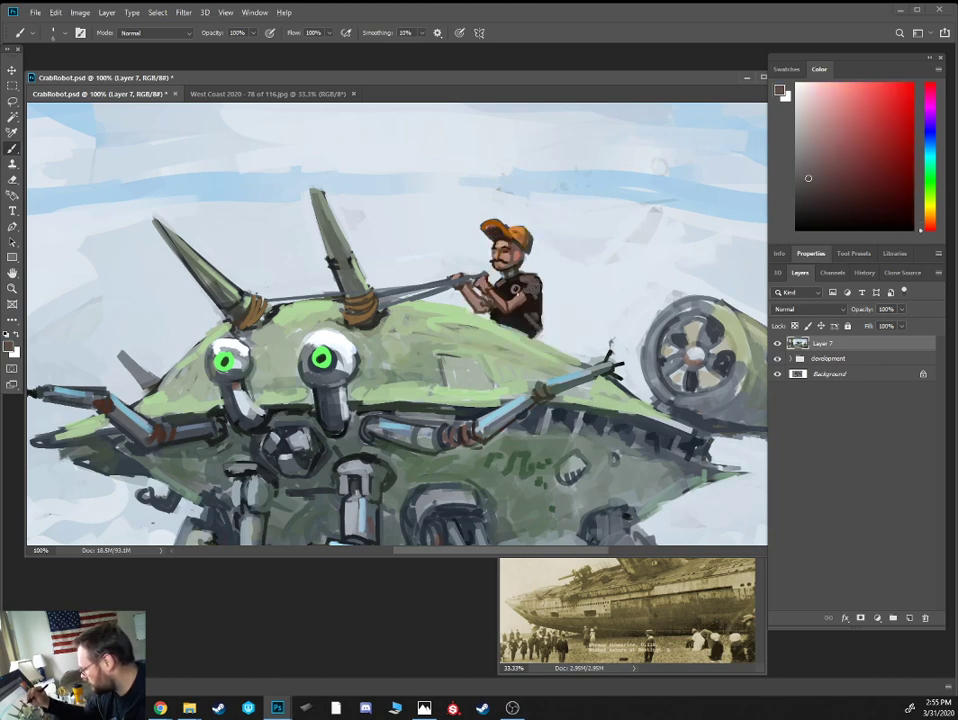
{"action": "left_click", "coordinate": [508, 296], "text": "alt"}
{"action": "left_click", "coordinate": [513, 304], "text": "alt"}
{"action": "left_click_drag", "start_coordinate": [516, 308], "coordinate": [528, 298]}
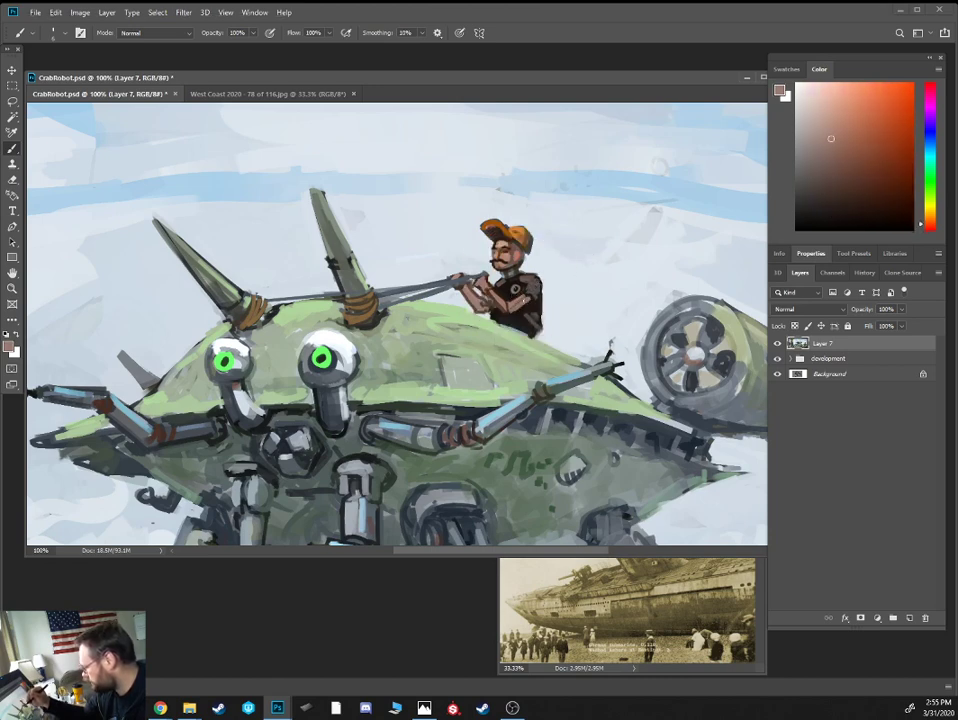
{"action": "left_click", "coordinate": [833, 128]}
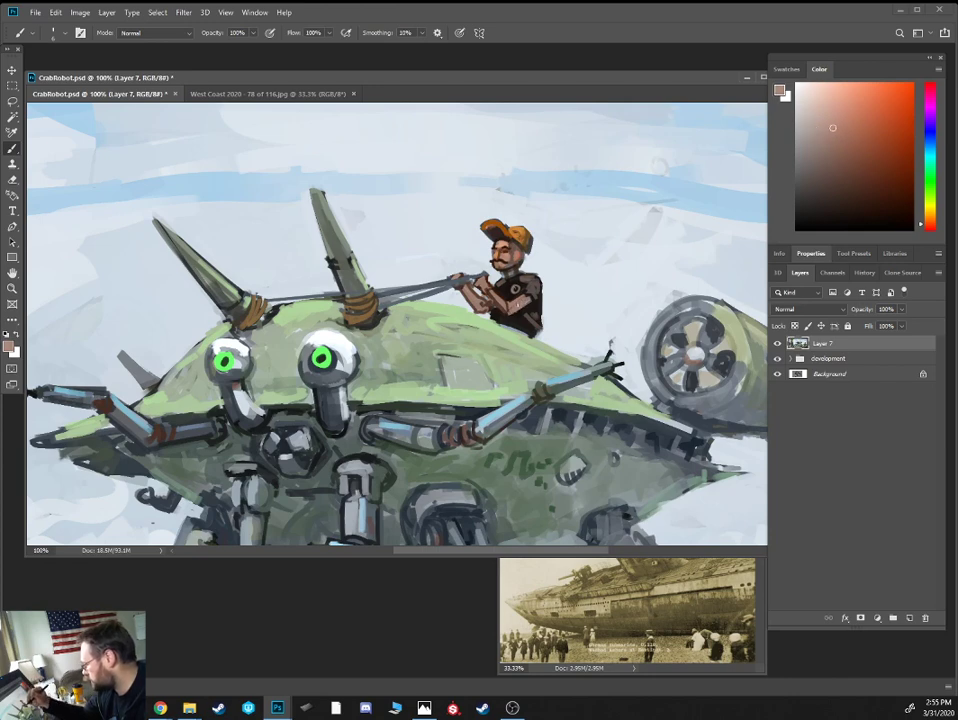
{"action": "left_click", "coordinate": [857, 158]}
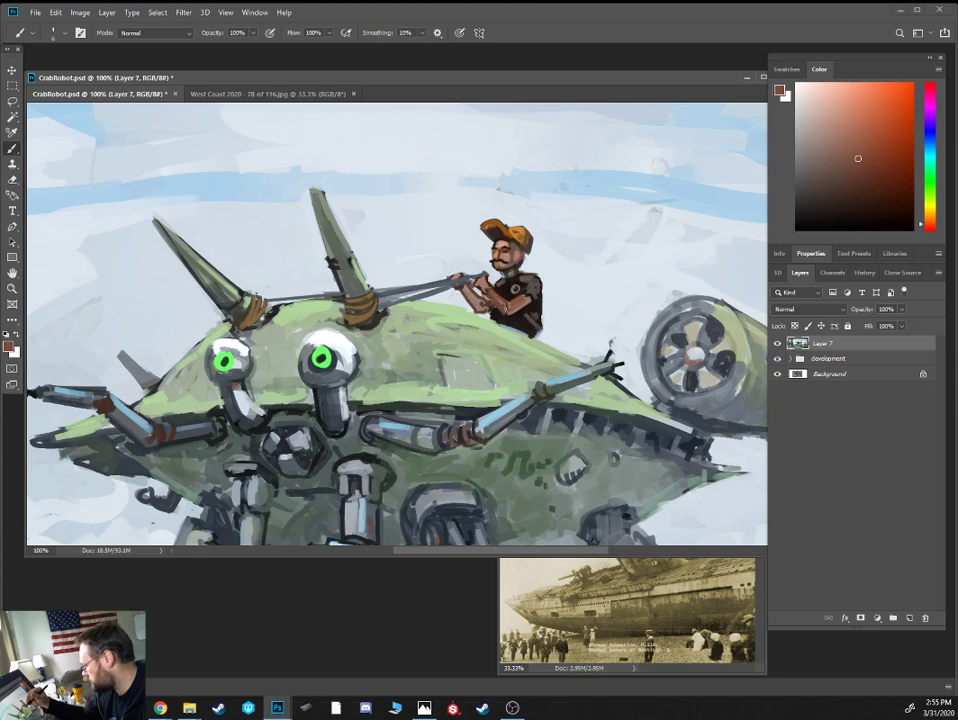
Brighten the rider's arms and hands with warm skin tones and add brown-grey folds to the lower part of his black shirt
{"action": "left_click", "coordinate": [505, 325], "text": "alt"}
{"action": "left_click", "coordinate": [386, 248], "text": "alt"}
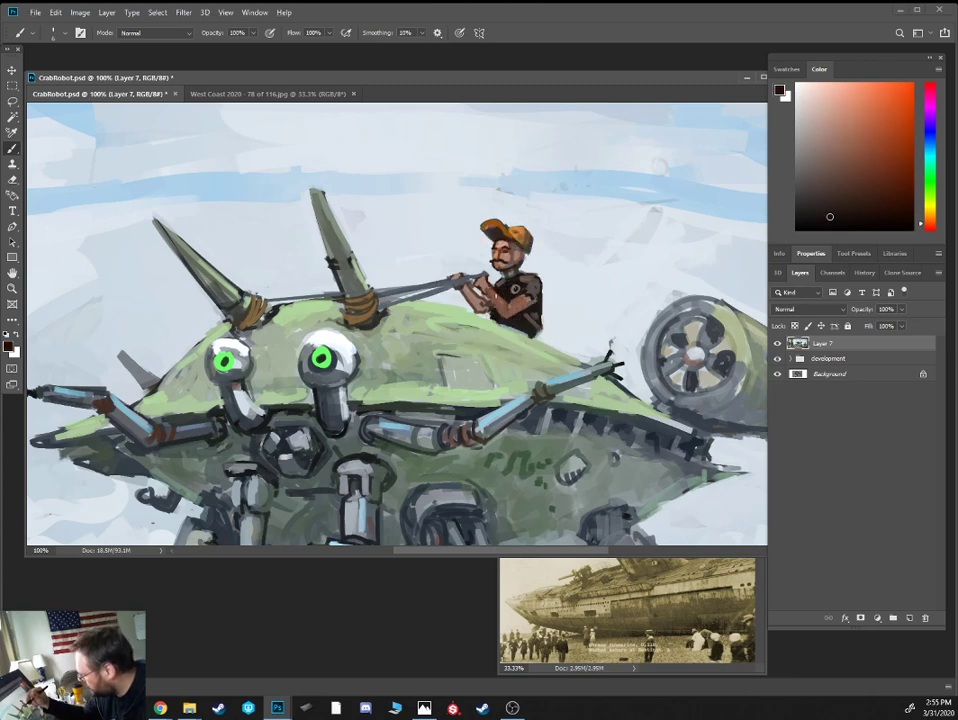
{"action": "left_click", "coordinate": [374, 226], "text": "alt"}
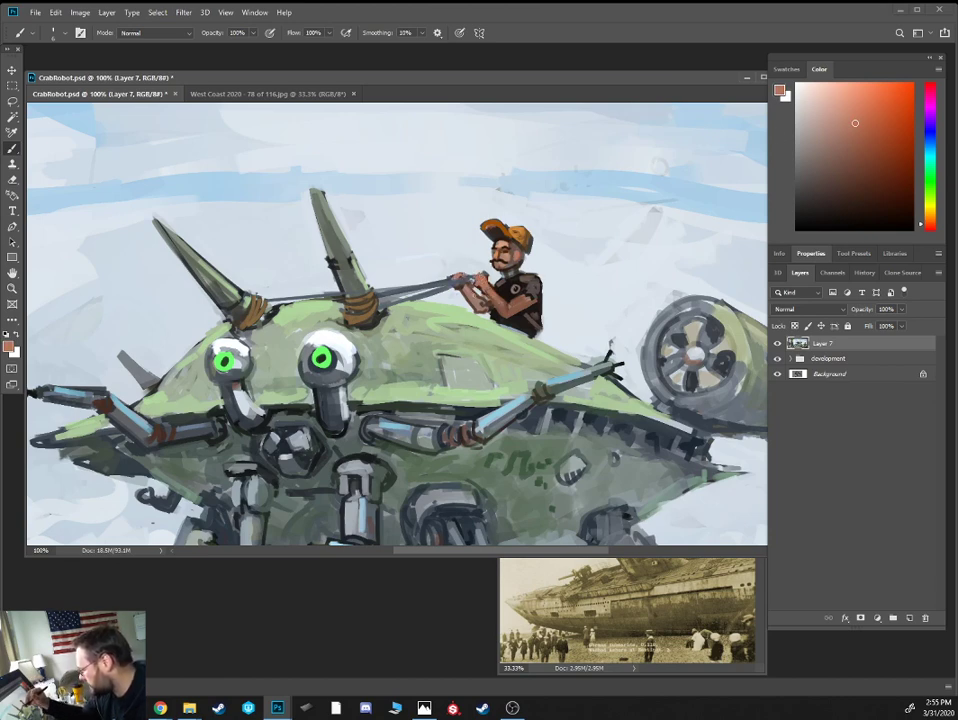
{"action": "left_click", "coordinate": [500, 292], "text": "alt"}
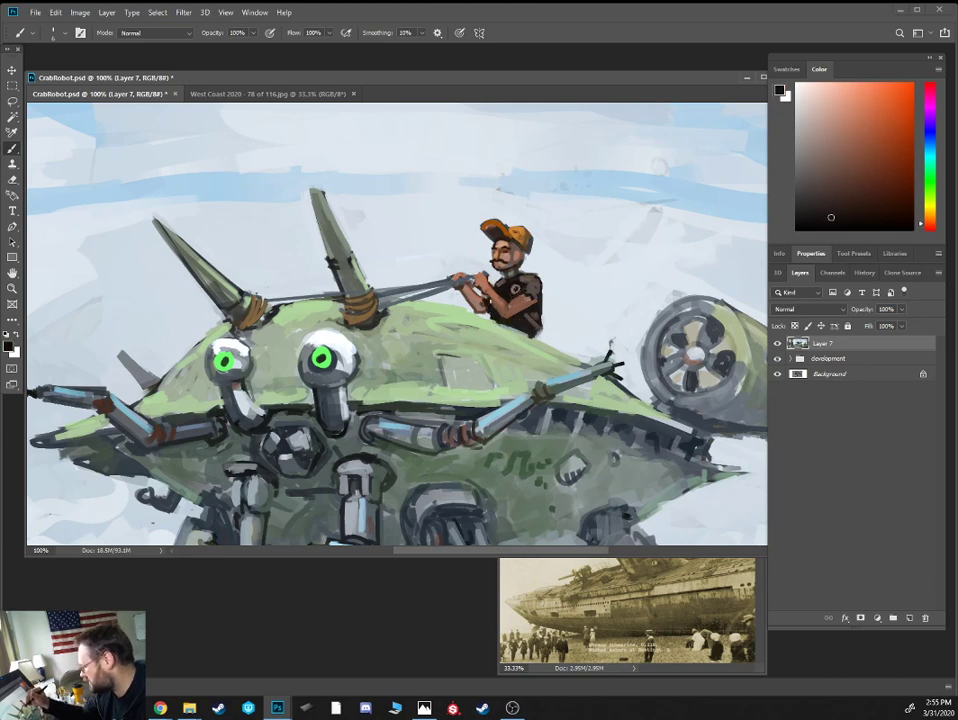
{"action": "left_click", "coordinate": [531, 321], "text": "alt"}
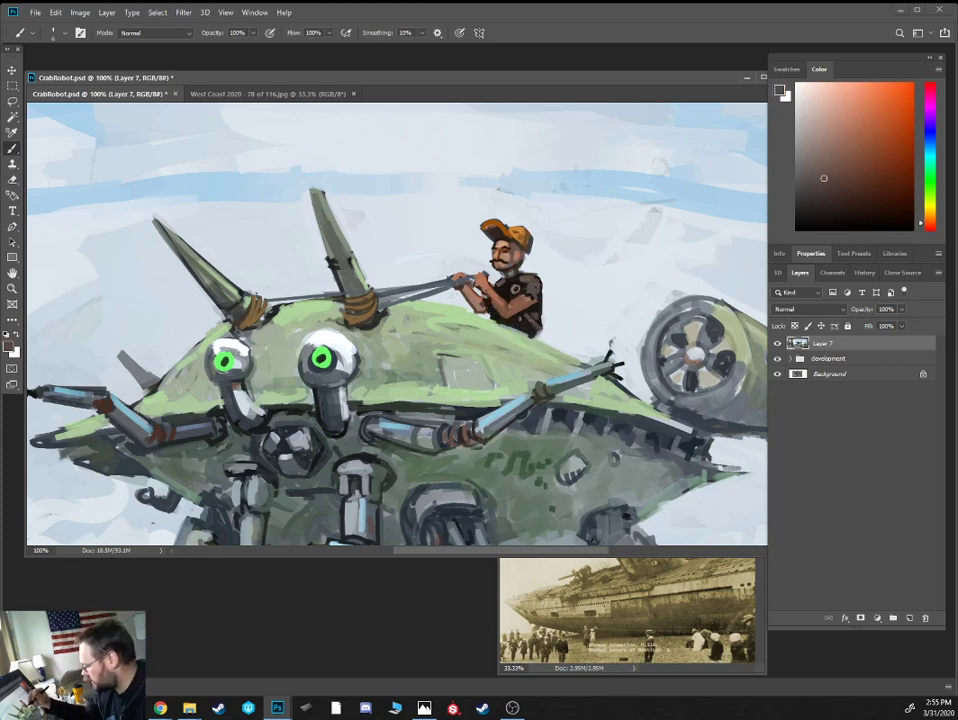
{"action": "left_click_drag", "start_coordinate": [532, 319], "coordinate": [519, 333]}
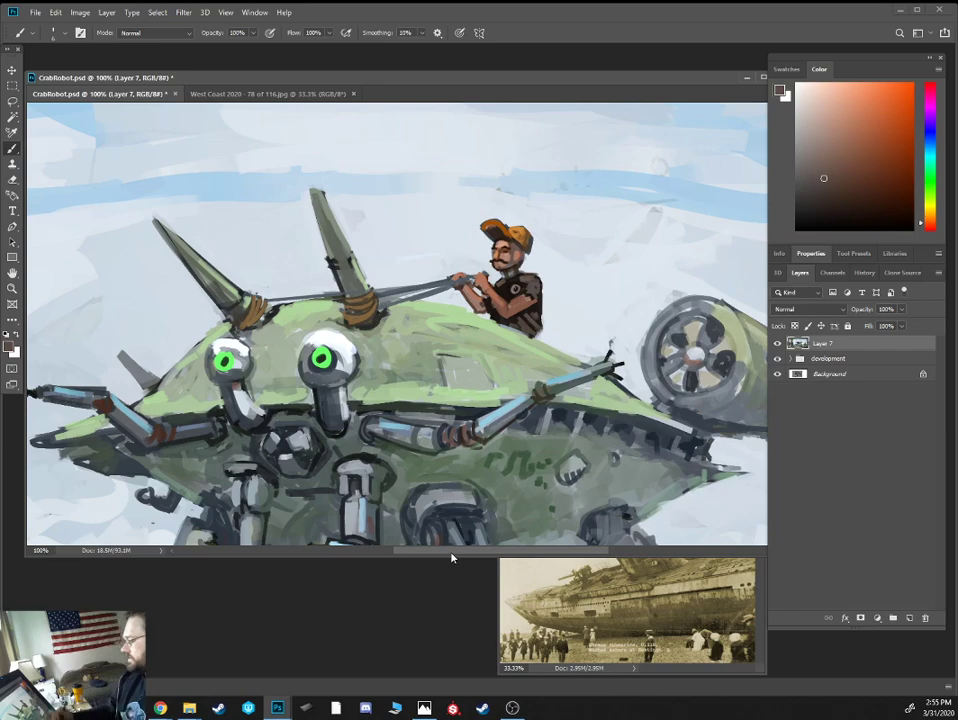
Soften the sky around the rider with a sampled pale sky colour, using a large brush at 10% opacity
{"action": "key", "text": "ctrl+minus"}
{"action": "key", "text": "ctrl+minus"}
{"action": "key", "text": "ctrl+minus"}
{"action": "key", "text": "ctrl+plus"}
{"action": "key", "text": "ctrl+plus"}
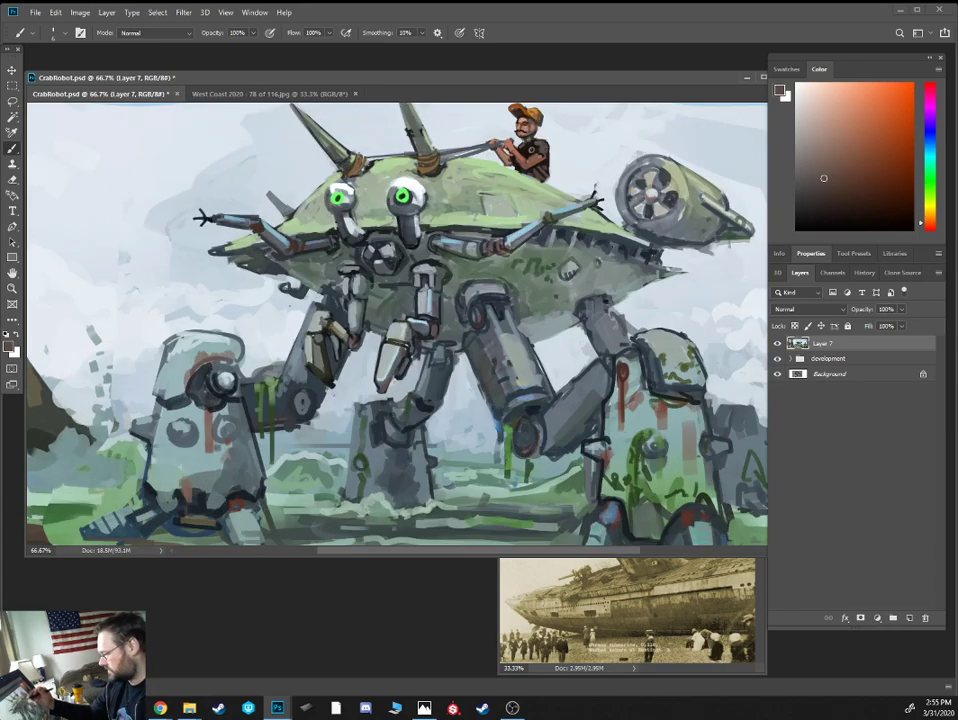
{"action": "left_click_drag", "start_coordinate": [432, 201], "coordinate": [382, 339]}
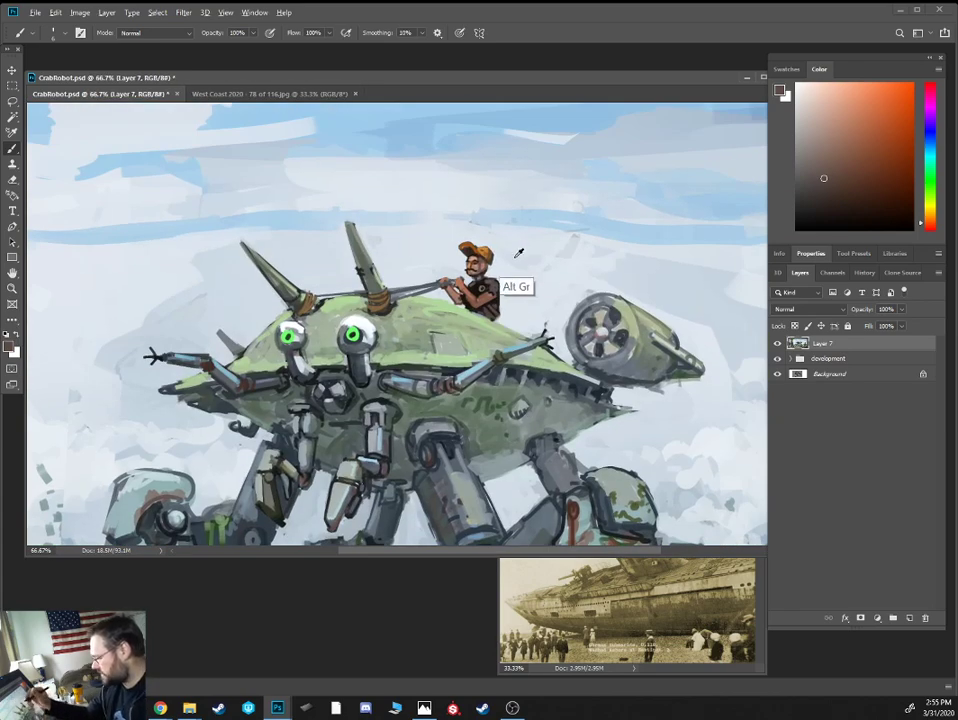
{"action": "left_click_drag", "start_coordinate": [558, 184], "coordinate": [514, 297]}
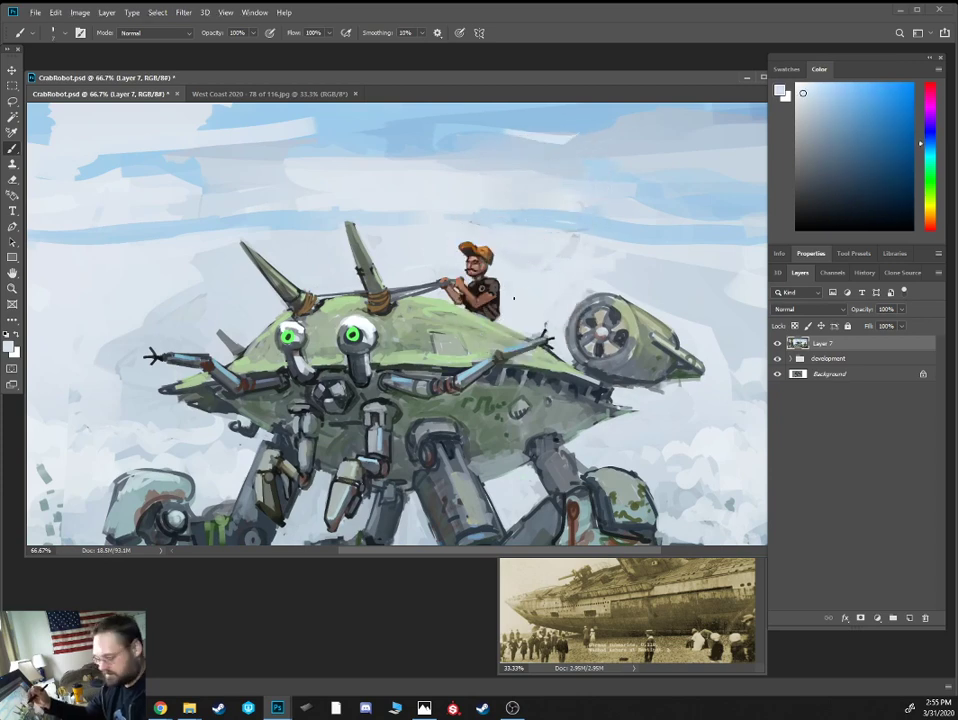
{"action": "key", "text": "bracketright"}
{"action": "key", "text": "bracketright"}
{"action": "key", "text": "bracketright"}
{"action": "key", "text": "bracketright"}
{"action": "key", "text": "bracketright"}
{"action": "key", "text": "bracketright"}
{"action": "key", "text": "bracketright"}
{"action": "key", "text": "bracketright"}
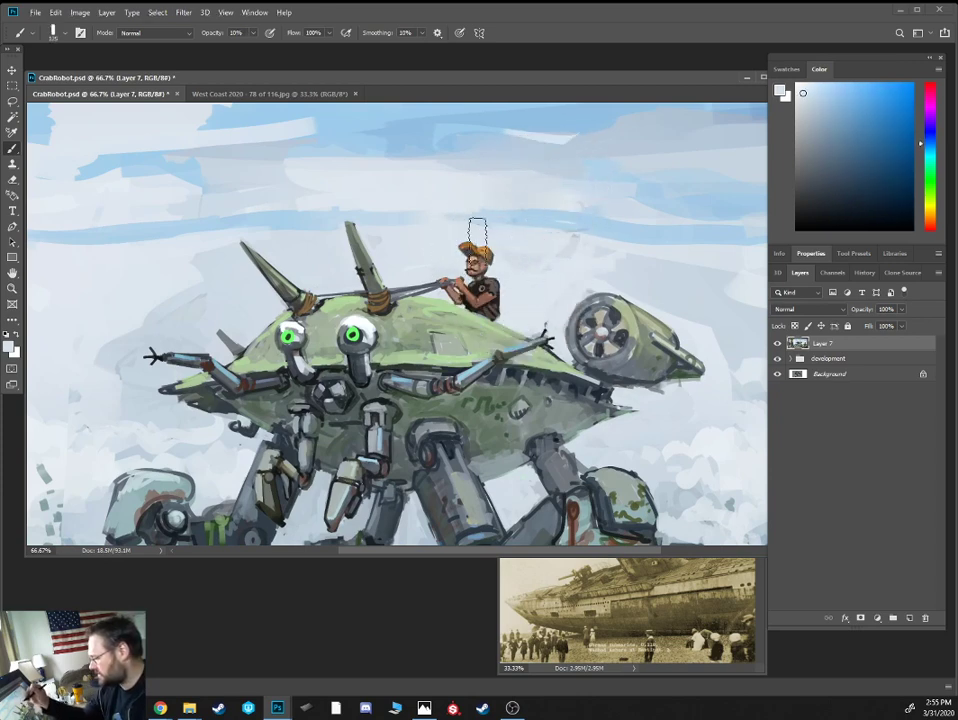
{"action": "key", "text": "ctrl+minus"}
{"action": "key", "text": "ctrl+minus"}
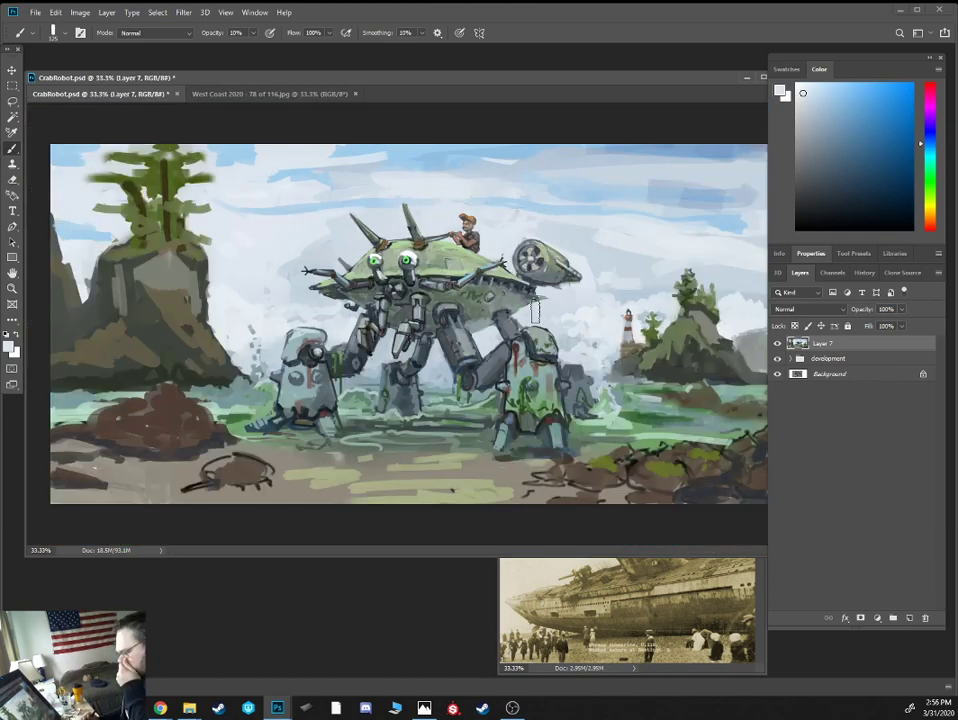
Paint the foreground rocks beside the robot's right front foot in sampled brown with a smaller brush at 100% opacity
{"action": "left_click", "coordinate": [451, 360], "text": "alt"}
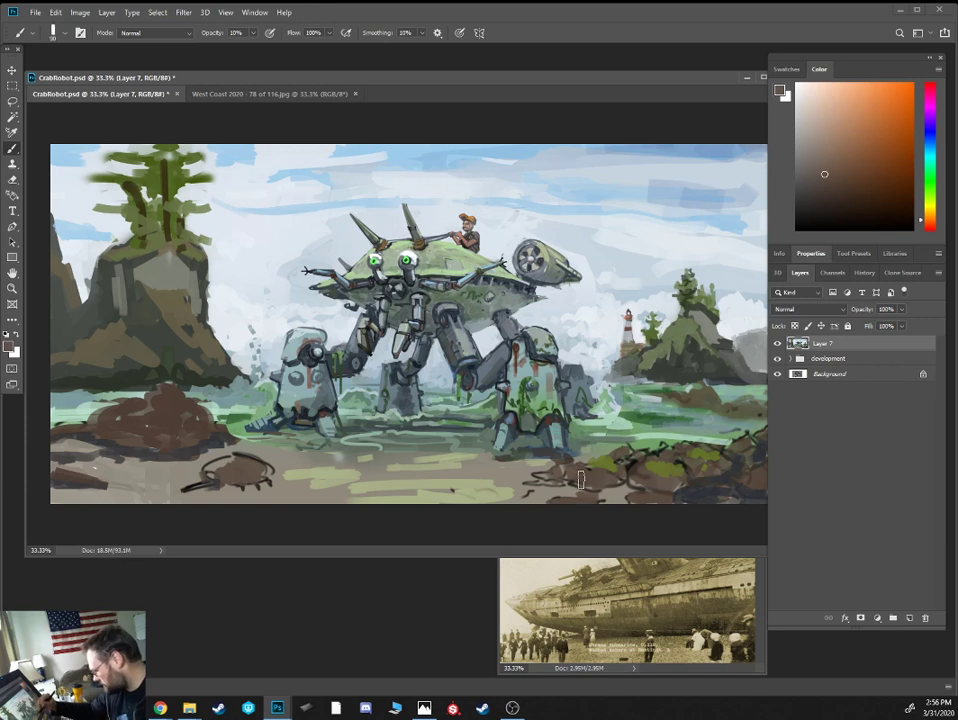
{"action": "left_click", "coordinate": [590, 482], "text": "alt"}
{"action": "key", "text": "0"}
{"action": "key", "text": "bracketleft"}
{"action": "key", "text": "bracketleft"}
{"action": "key", "text": "bracketleft"}
{"action": "left_click_drag", "start_coordinate": [575, 481], "coordinate": [628, 482]}
Define the toes of the robot's right front foot with sampled grey-green highlights and dark blue-grey shadows
{"action": "left_click", "coordinate": [559, 445], "text": "alt"}
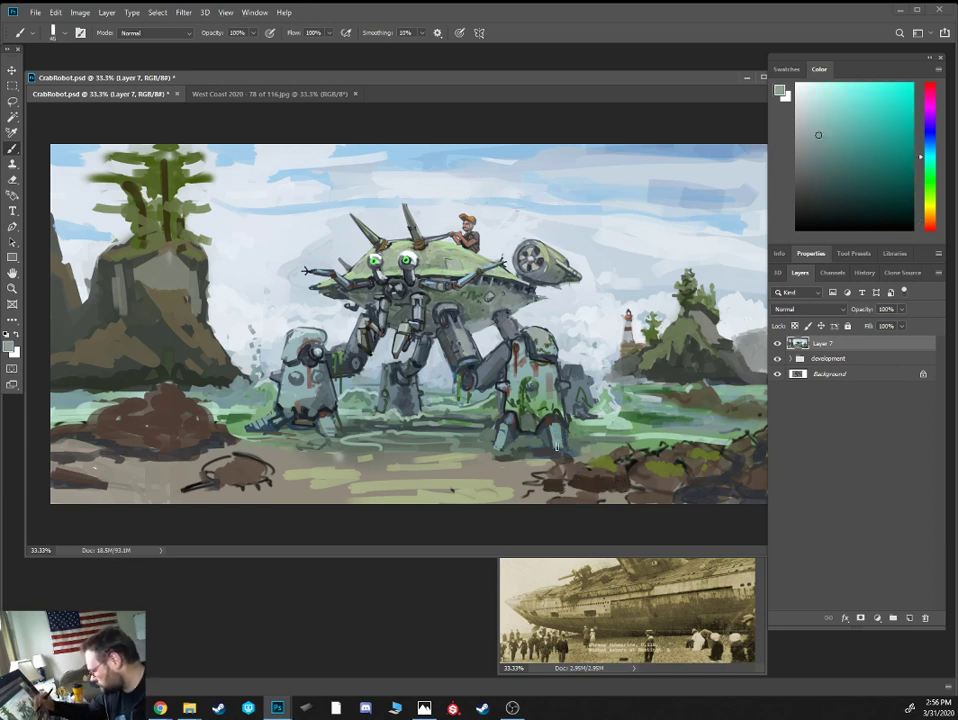
{"action": "left_click", "coordinate": [541, 445], "text": "alt"}
{"action": "left_click", "coordinate": [536, 441], "text": "alt"}
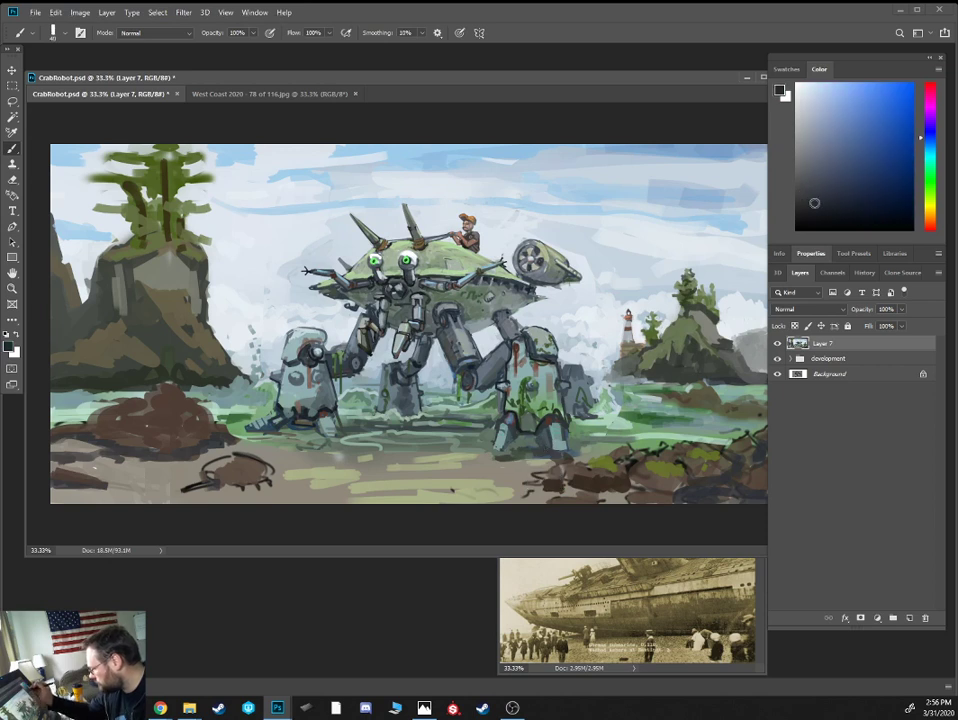
{"action": "key", "text": "bracketleft"}
{"action": "left_click", "coordinate": [524, 427], "text": "alt"}
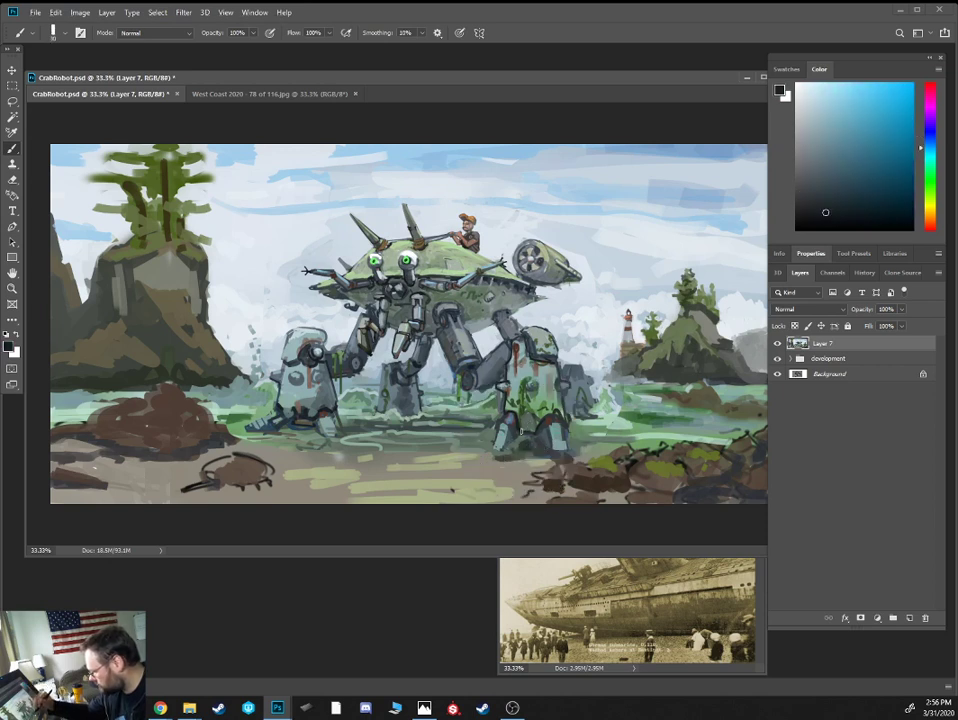
{"action": "left_click_drag", "start_coordinate": [525, 429], "coordinate": [519, 447]}
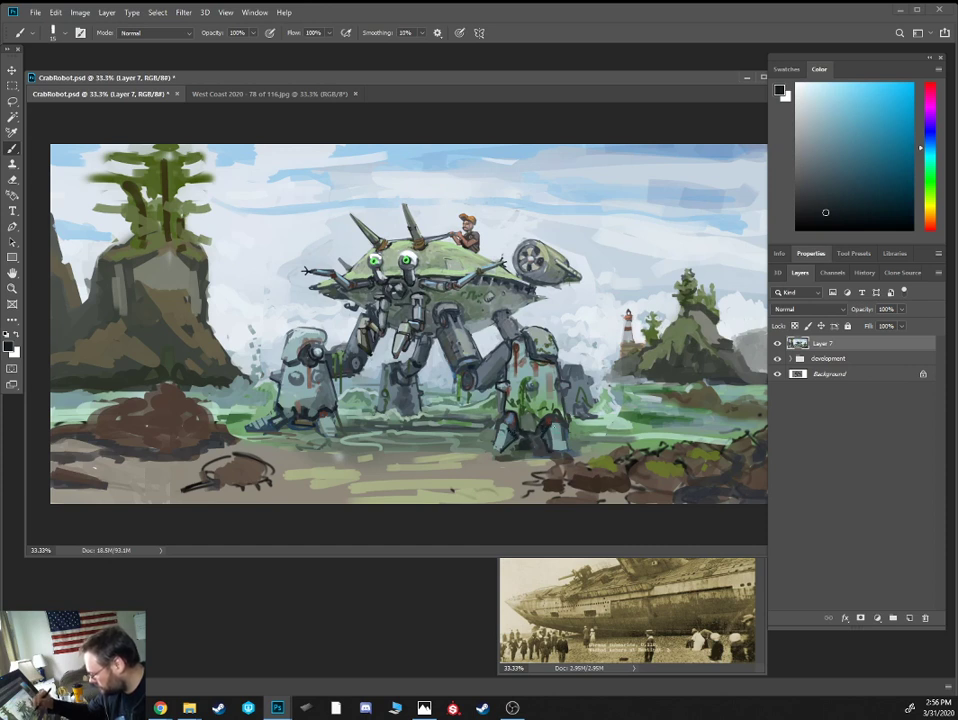
Touch up the robot's legs with sampled sky and blue-grey tones and rework the left front leg's ball joint in dark green
{"action": "left_click", "coordinate": [362, 249], "text": "alt"}
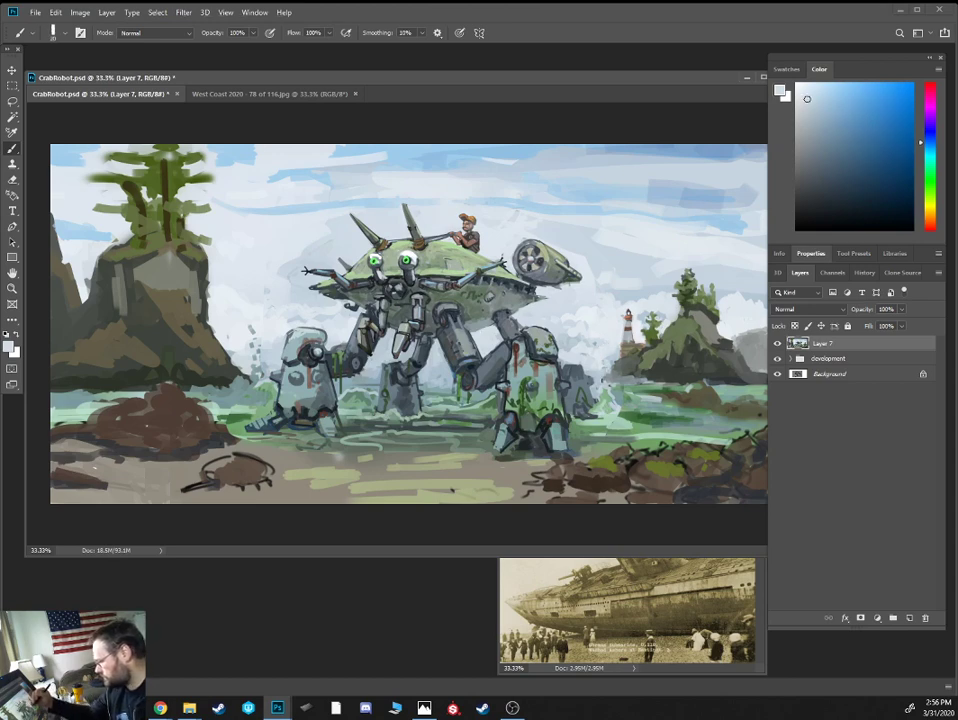
{"action": "left_click", "coordinate": [476, 318], "text": "alt"}
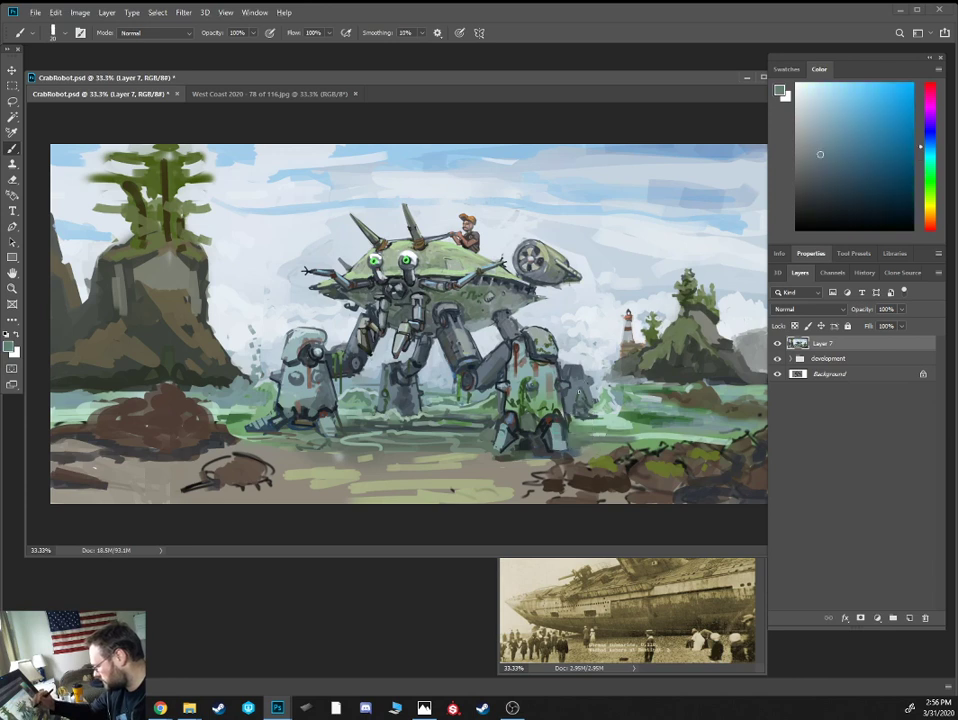
{"action": "left_click", "coordinate": [434, 290], "text": "alt"}
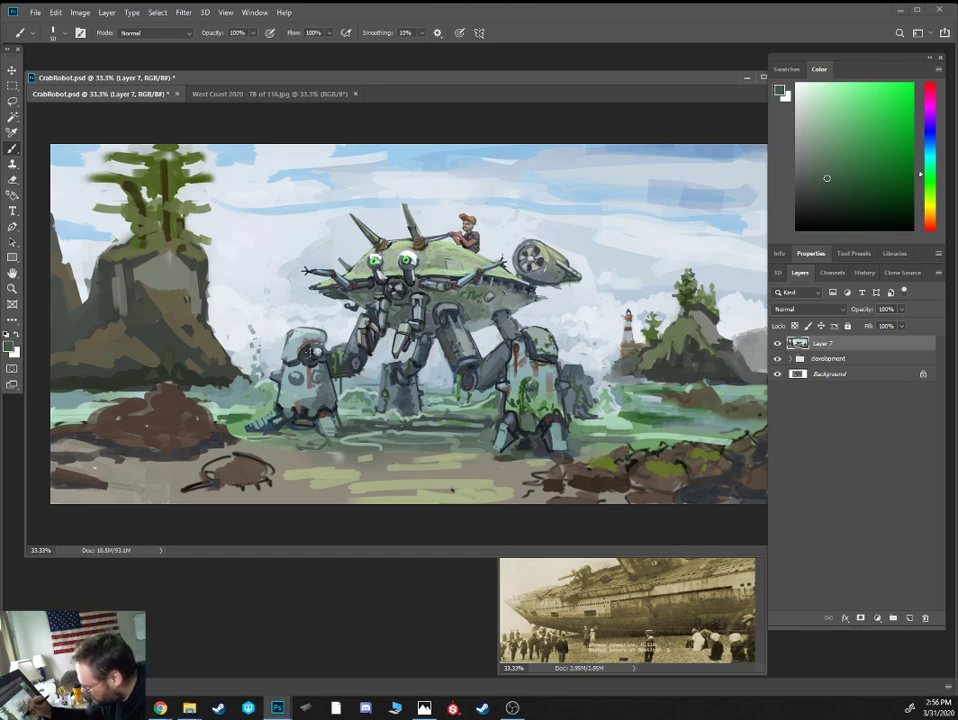
{"action": "left_click", "coordinate": [312, 351], "text": "alt"}
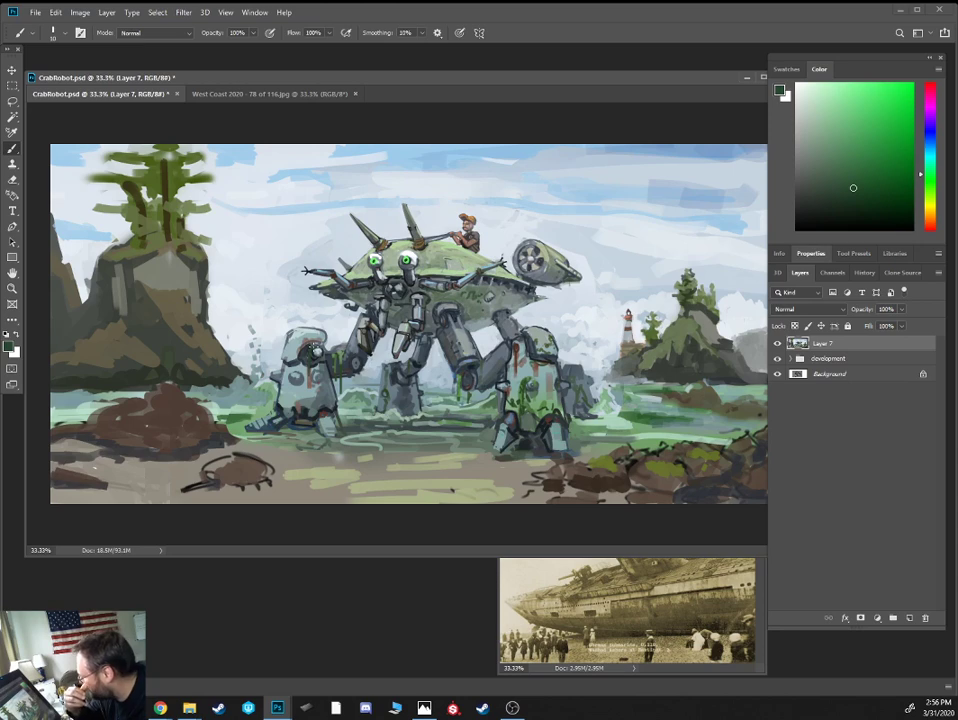
Clean the silhouette around the left leg's joint and the hanging pincers with sampled sky colours and dark grey strokes
{"action": "left_click", "coordinate": [251, 252], "text": "alt"}
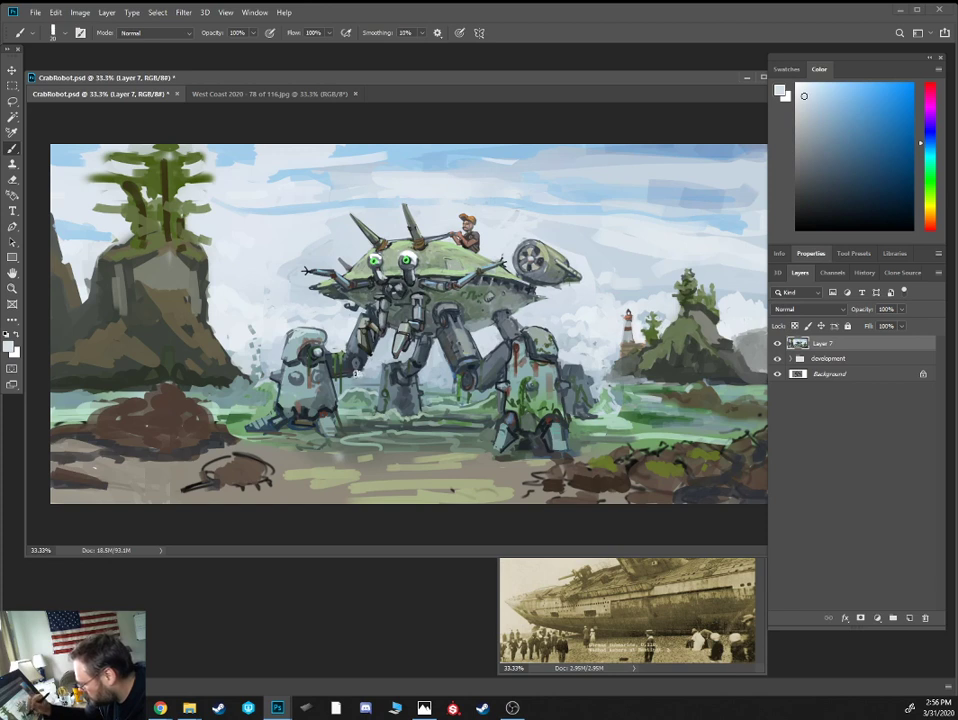
{"action": "left_click", "coordinate": [360, 375], "text": "alt"}
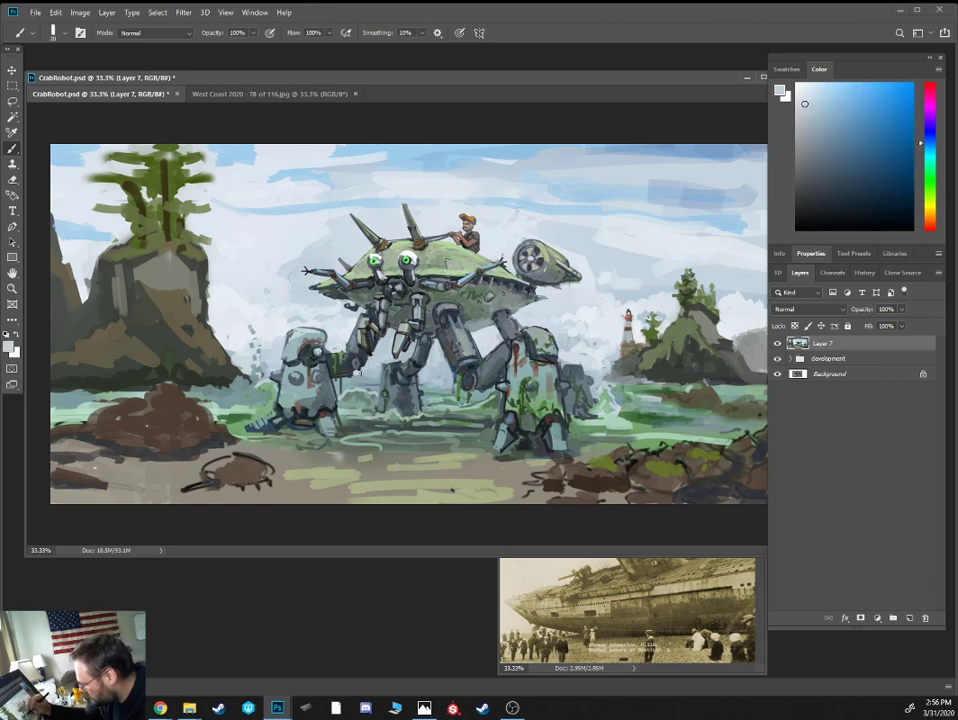
{"action": "left_click", "coordinate": [272, 276], "text": "alt"}
{"action": "left_click", "coordinate": [395, 352], "text": "alt"}
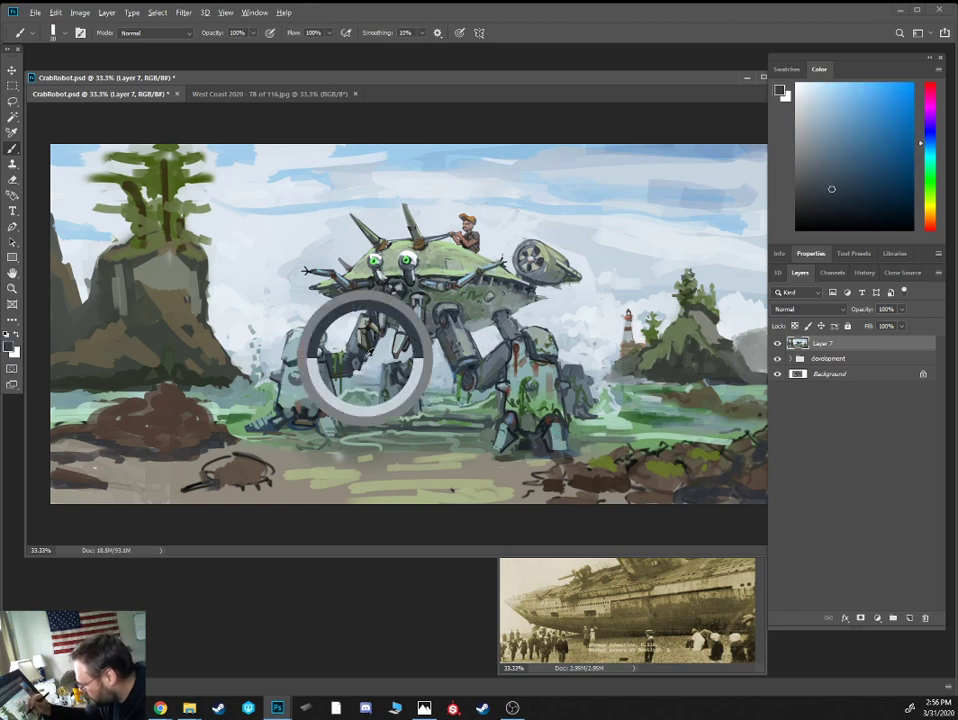
{"action": "left_click", "coordinate": [389, 358], "text": "alt"}
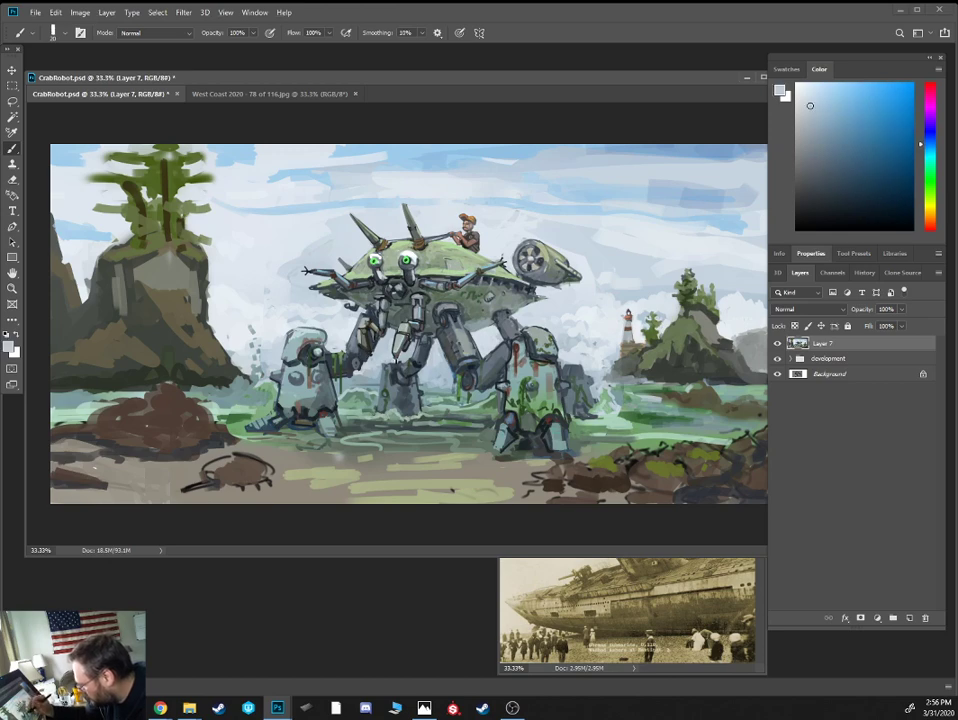
{"action": "left_click", "coordinate": [392, 385], "text": "alt"}
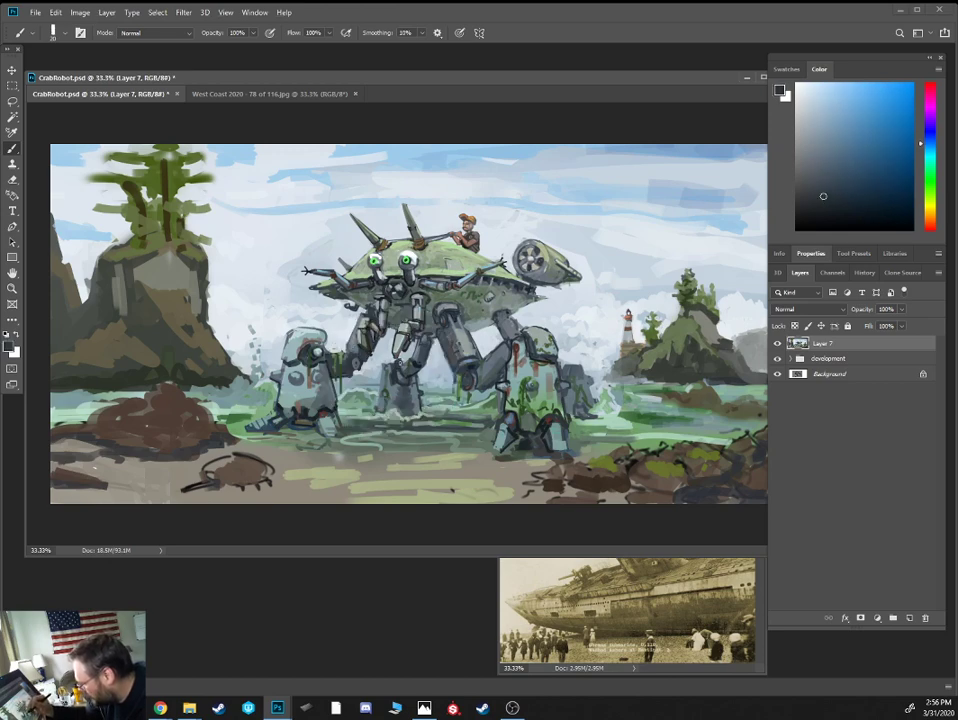
Shade the joint of the robot's rear middle leg with sampled blue-grey and near-black using a size 10 brush
{"action": "left_click", "coordinate": [396, 358], "text": "alt"}
{"action": "key", "text": "["}
{"action": "left_click_drag", "start_coordinate": [391, 359], "coordinate": [402, 364]}
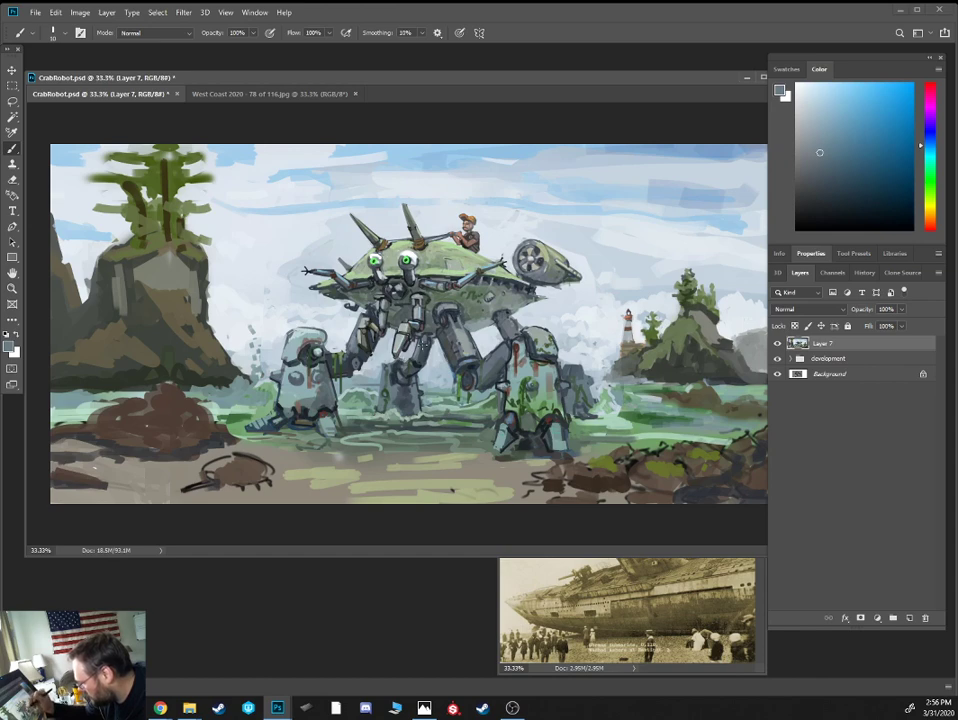
{"action": "left_click", "coordinate": [393, 382], "text": "alt"}
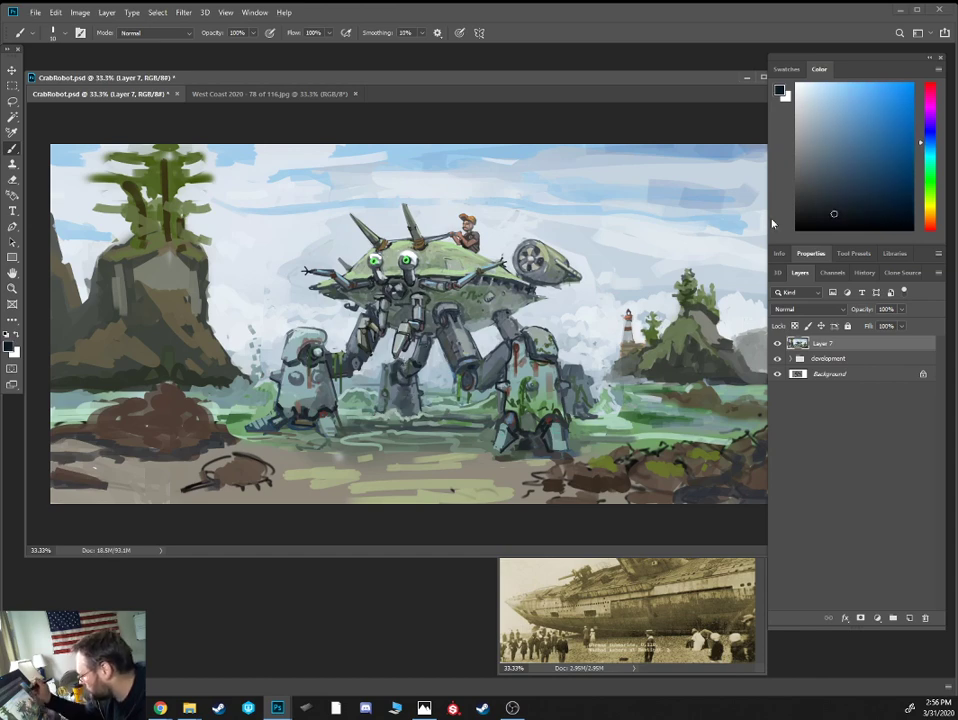
{"action": "left_click", "coordinate": [834, 213]}
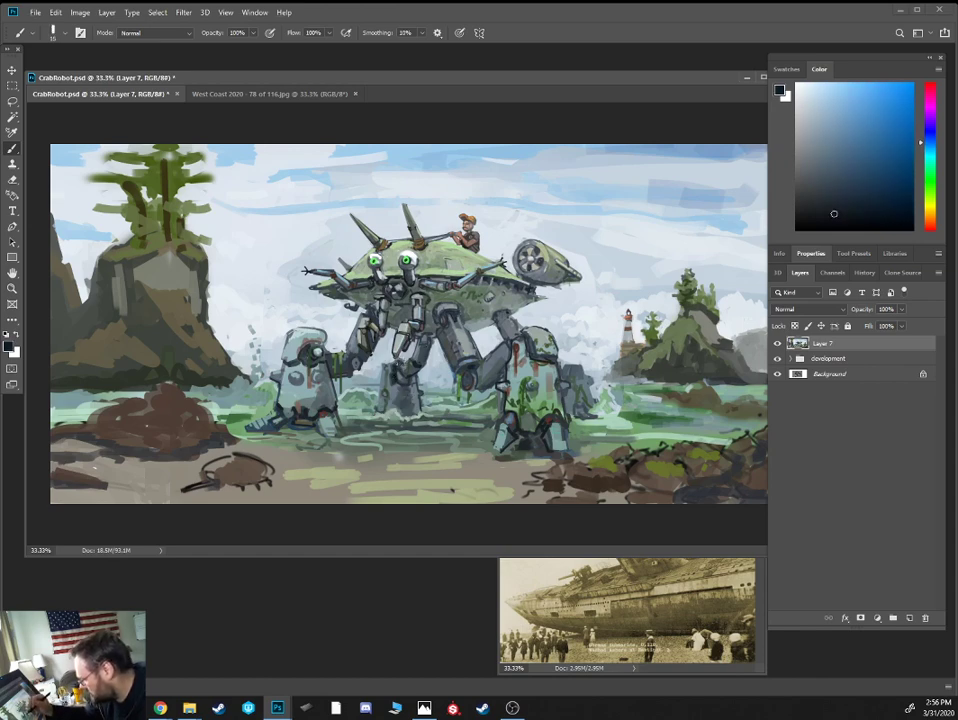
{"action": "key", "text": "["}
Refine the edges of the rear middle leg with sampled dark grey, pale sky and blue-grey tones
{"action": "left_click", "coordinate": [418, 366], "text": "alt"}
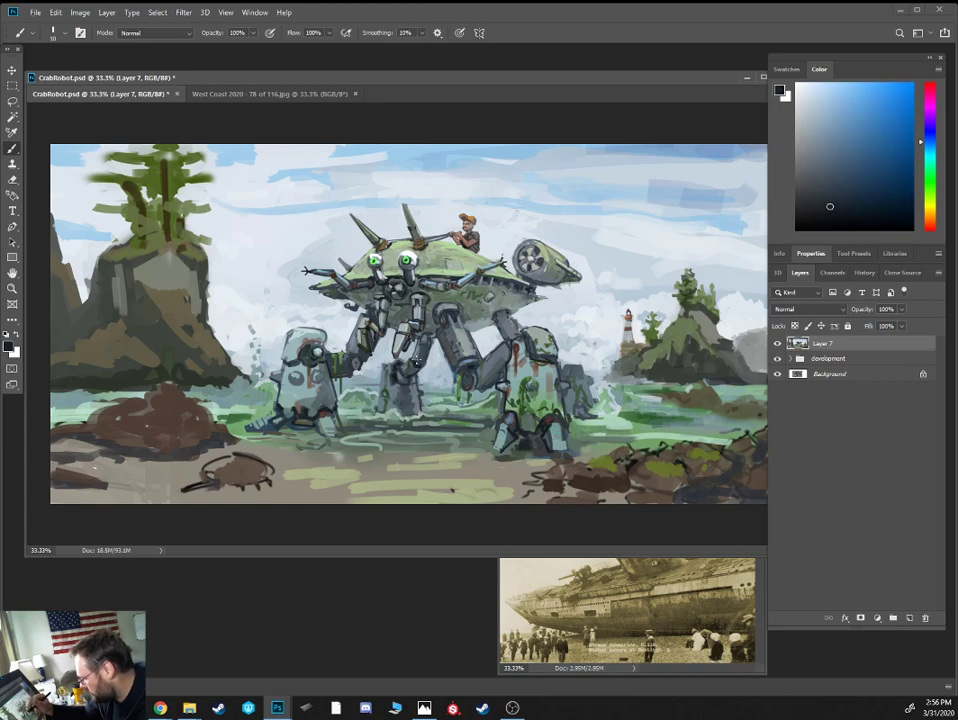
{"action": "left_click_drag", "start_coordinate": [418, 361], "coordinate": [425, 363]}
{"action": "left_click", "coordinate": [426, 370], "text": "alt"}
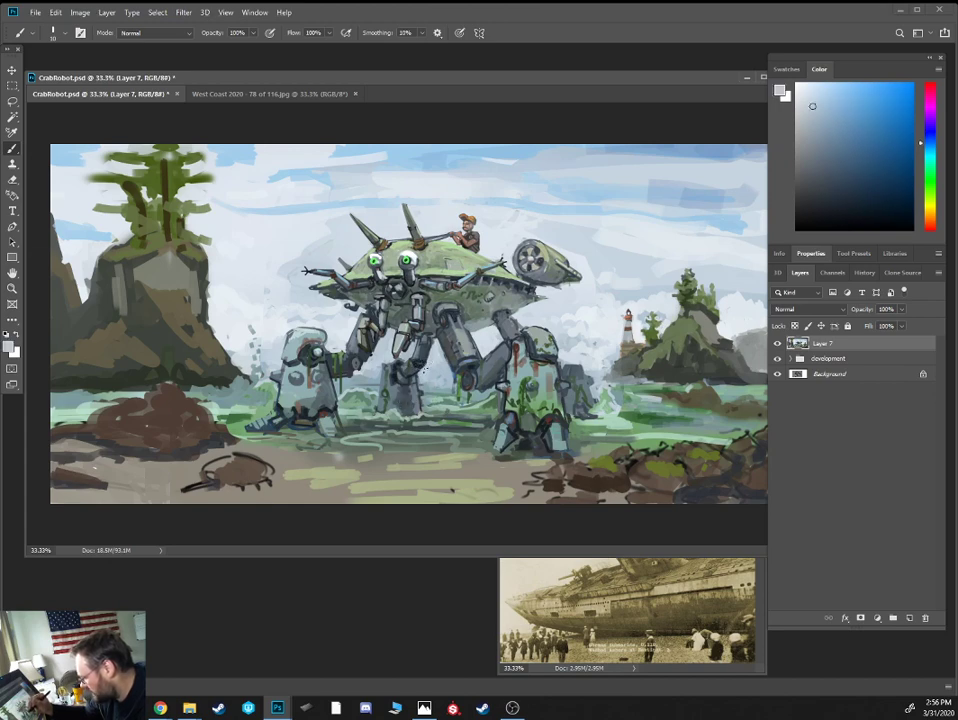
{"action": "left_click", "coordinate": [404, 394], "text": "alt"}
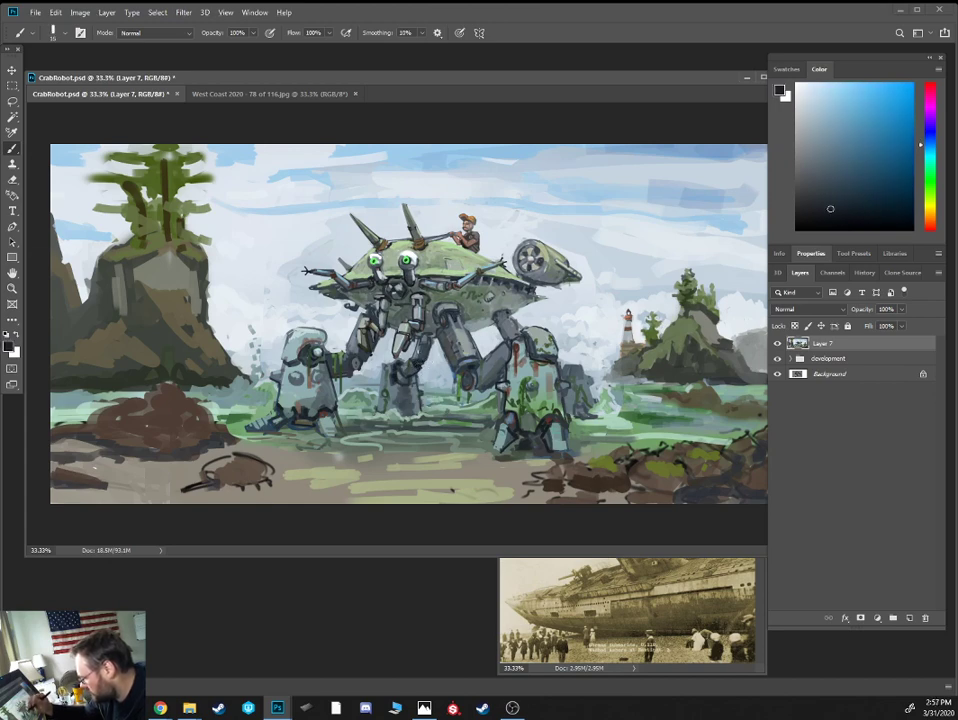
{"action": "left_click", "coordinate": [405, 388], "text": "alt"}
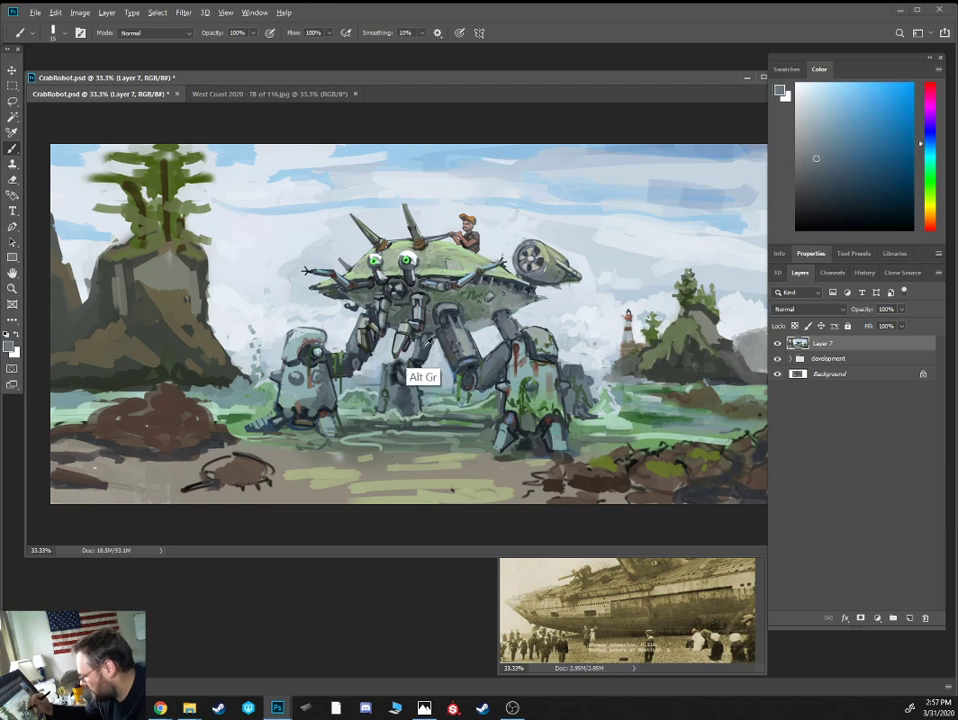
{"action": "key", "text": "x"}
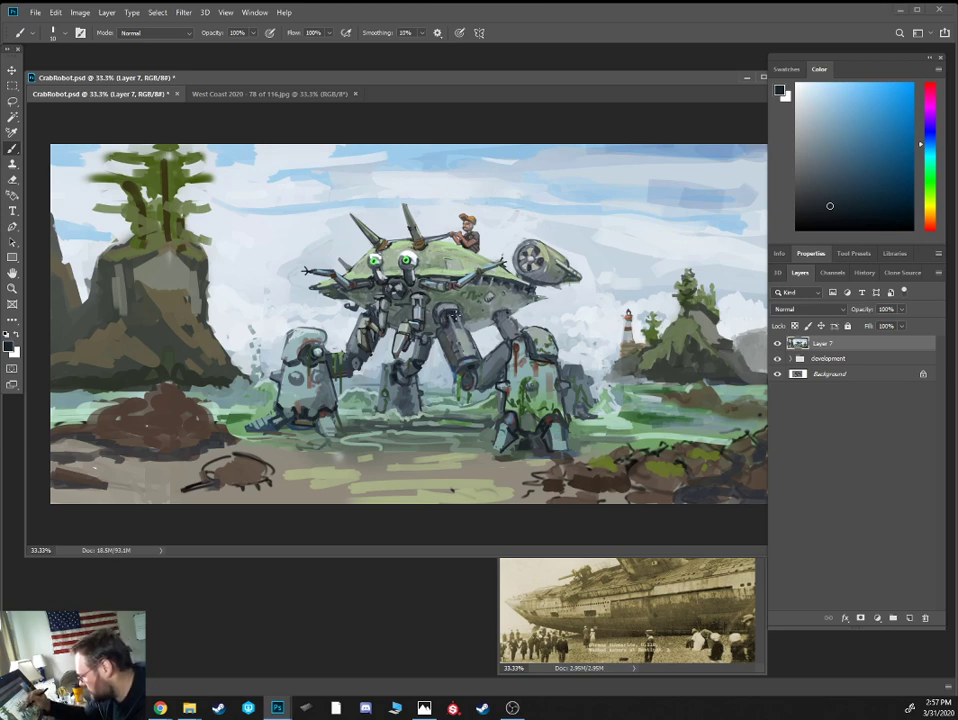
Touch up the top joint of the cylindrical leg and the strut behind it with sampled dark blue-grey and pale sky colours
{"action": "left_click", "coordinate": [328, 234], "text": "alt"}
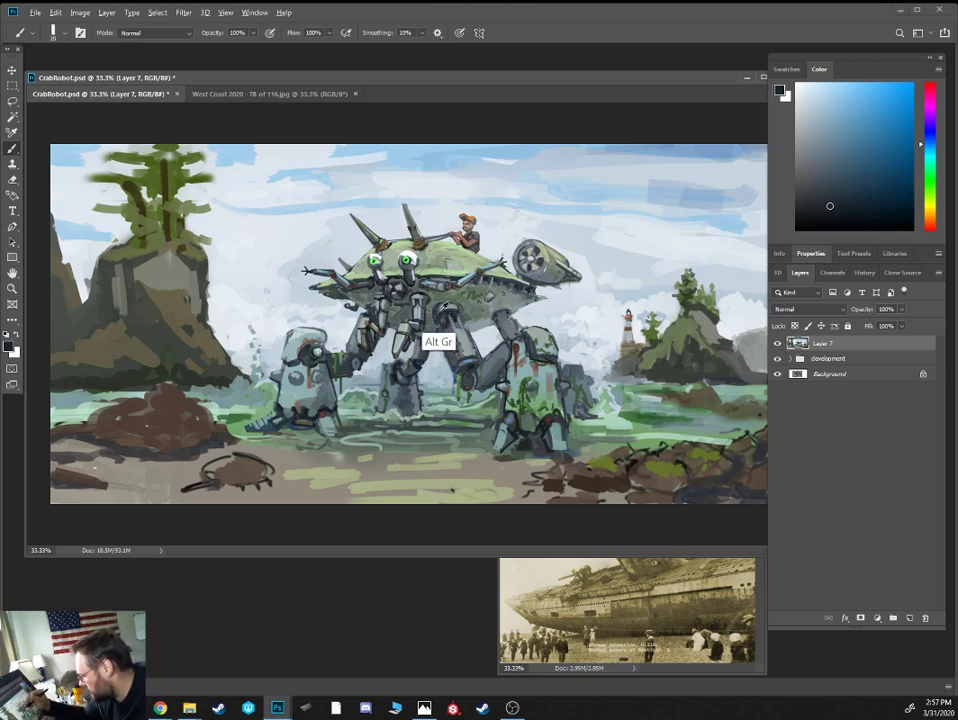
{"action": "left_click", "coordinate": [438, 312], "text": "alt"}
{"action": "left_click_drag", "start_coordinate": [437, 307], "coordinate": [446, 312]}
{"action": "left_click", "coordinate": [374, 237], "text": "alt"}
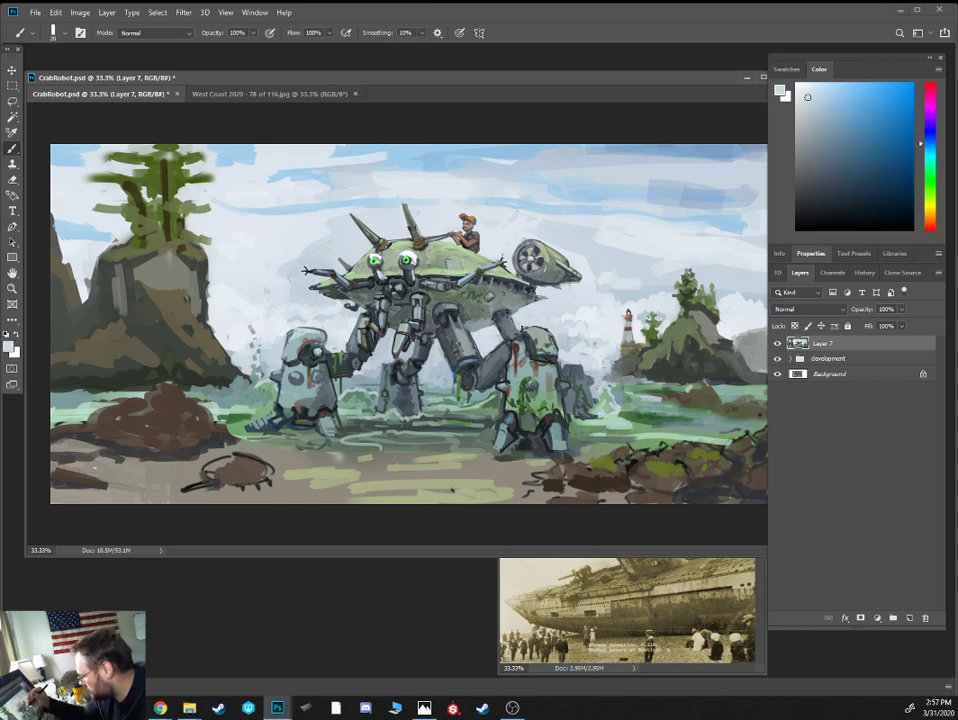
{"action": "left_click", "coordinate": [508, 332], "text": "alt"}
{"action": "left_click", "coordinate": [507, 338], "text": "alt"}
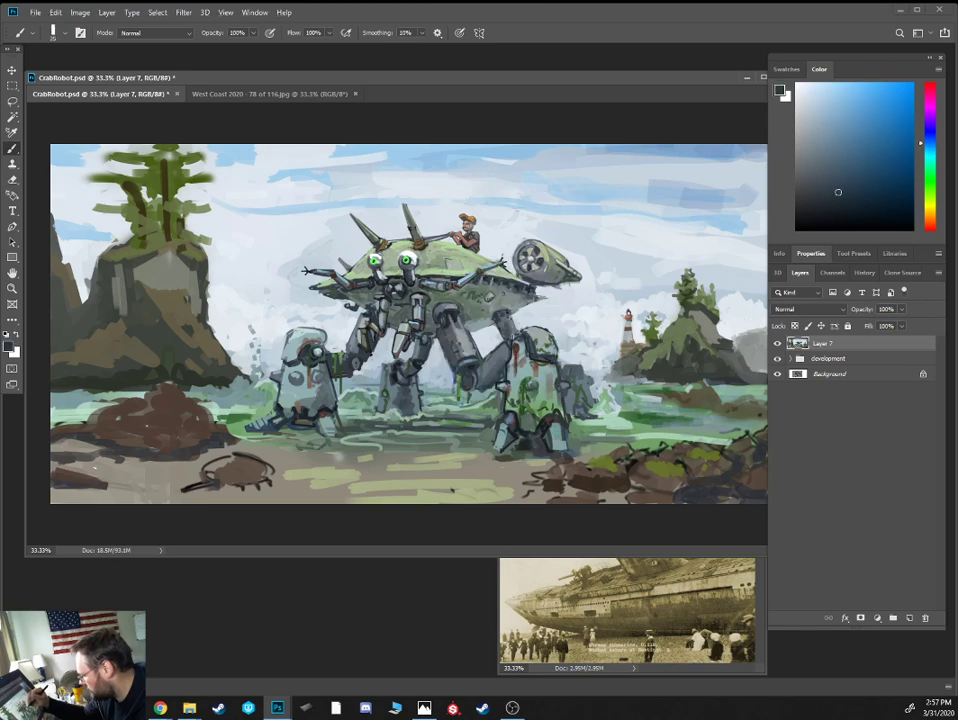
{"action": "left_click", "coordinate": [364, 233], "text": "alt"}
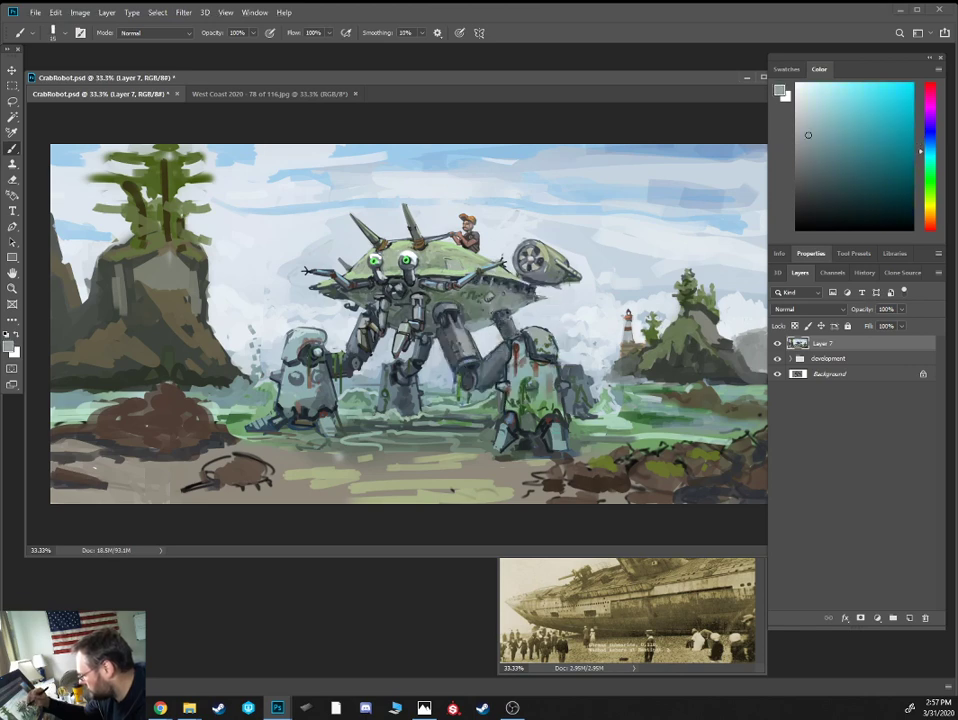
Paint over the shell's underside beside the cylindrical leg with sampled grey-green using a size 15 brush
{"action": "left_click", "coordinate": [488, 302], "text": "alt"}
{"action": "key", "text": "["}
{"action": "left_click_drag", "start_coordinate": [488, 308], "coordinate": [499, 312]}
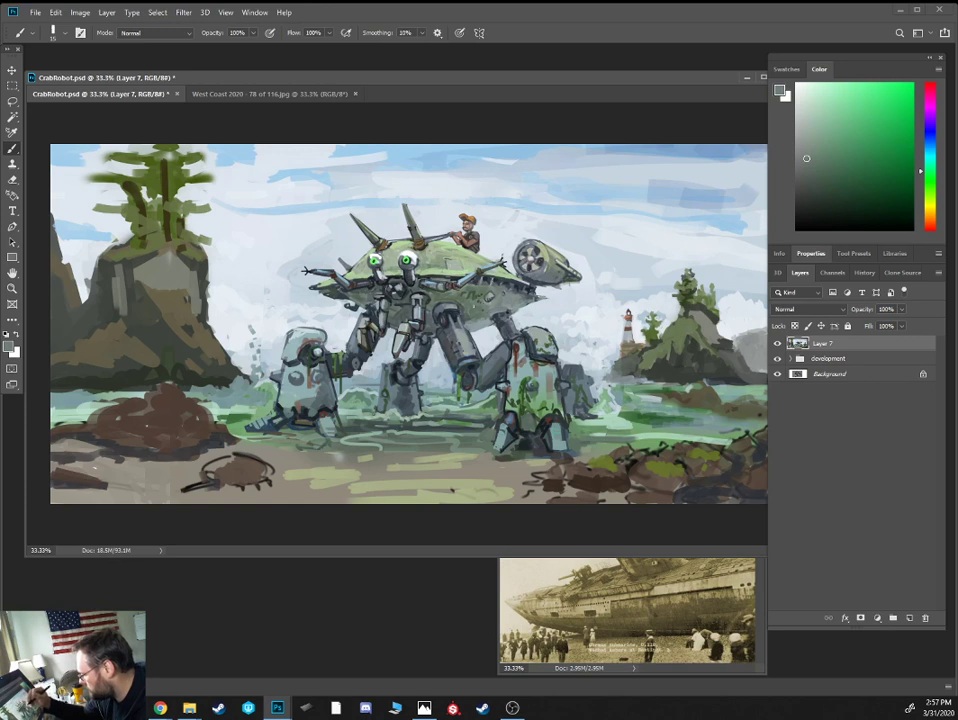
{"action": "left_click", "coordinate": [337, 230], "text": "alt"}
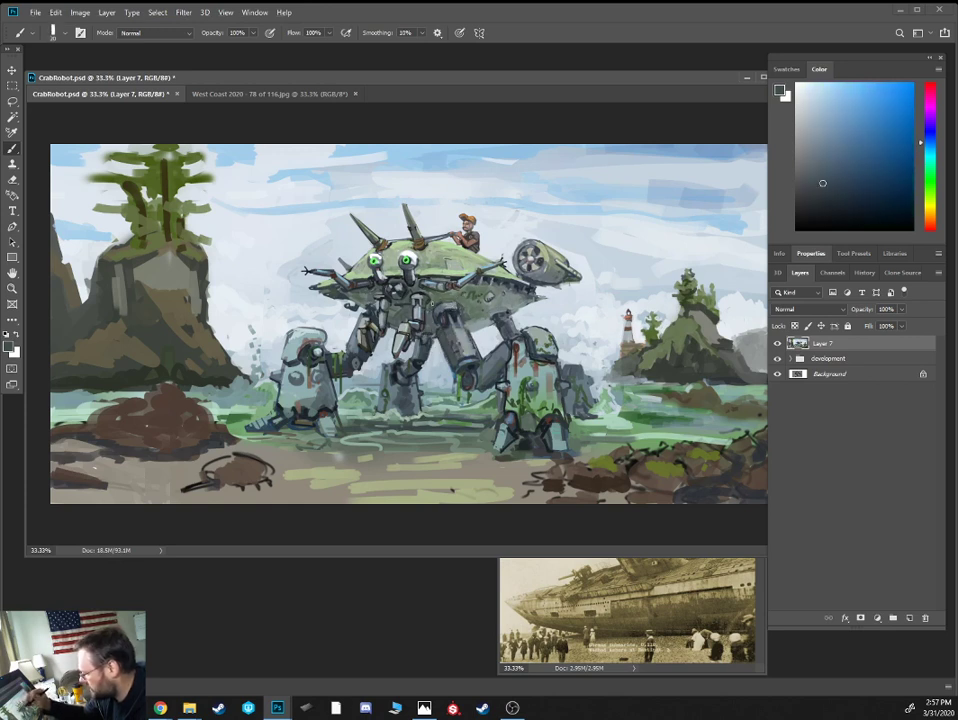
Rework the upper segment of the hanging pincer arm below the robot's right eye with sampled mid and dark greys
{"action": "left_click", "coordinate": [418, 292], "text": "alt"}
{"action": "left_click_drag", "start_coordinate": [413, 290], "coordinate": [424, 294]}
{"action": "left_click", "coordinate": [413, 292], "text": "alt"}
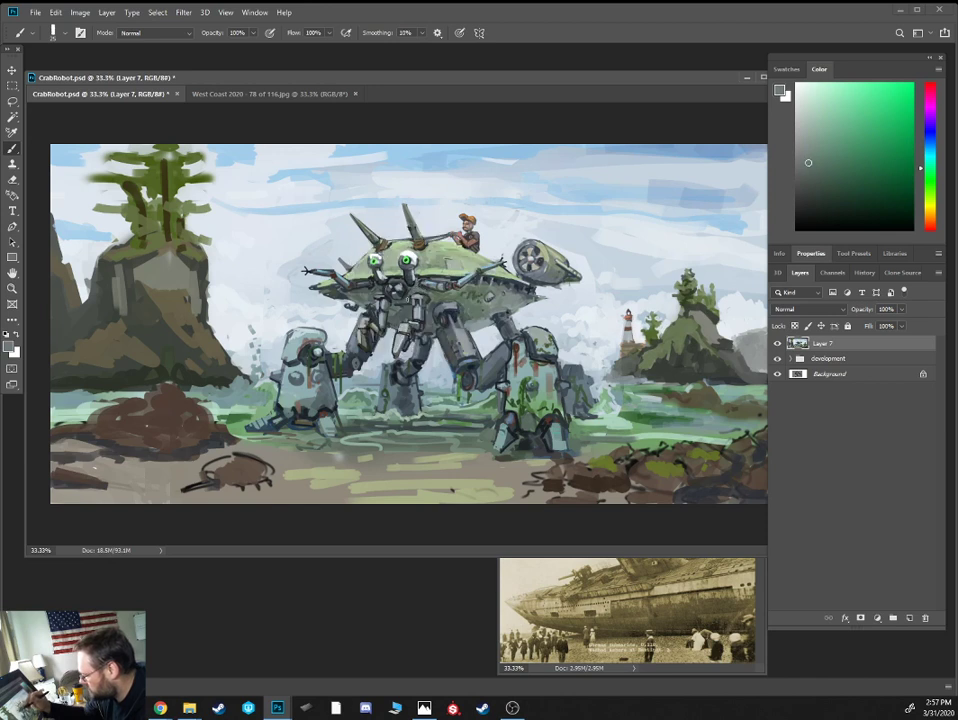
{"action": "left_click", "coordinate": [409, 300], "text": "alt"}
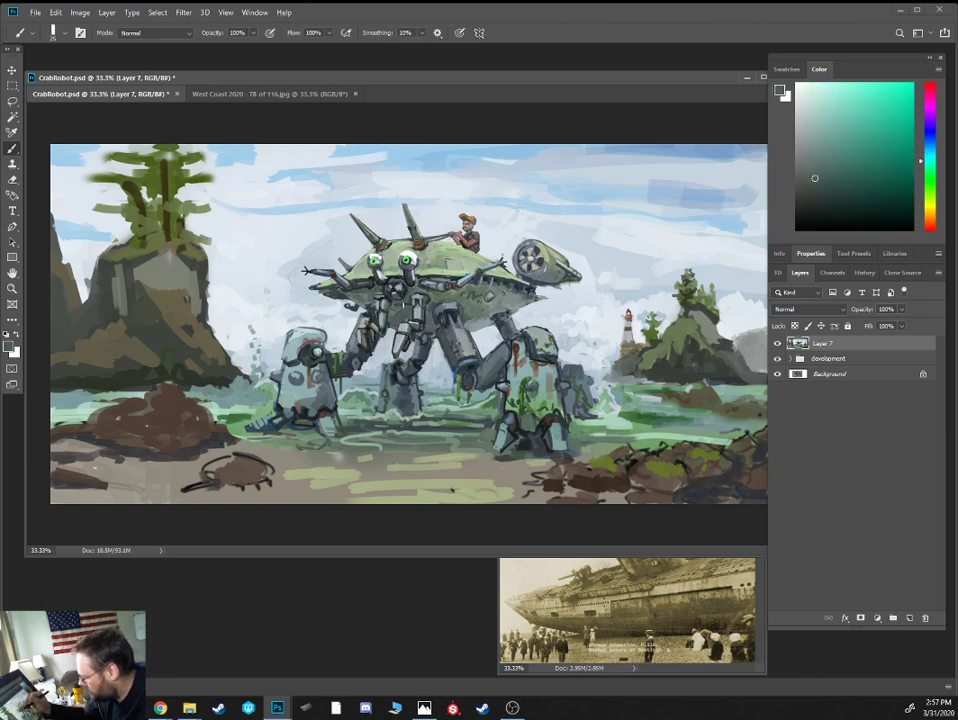
{"action": "left_click", "coordinate": [299, 228], "text": "alt"}
{"action": "key", "text": "["}
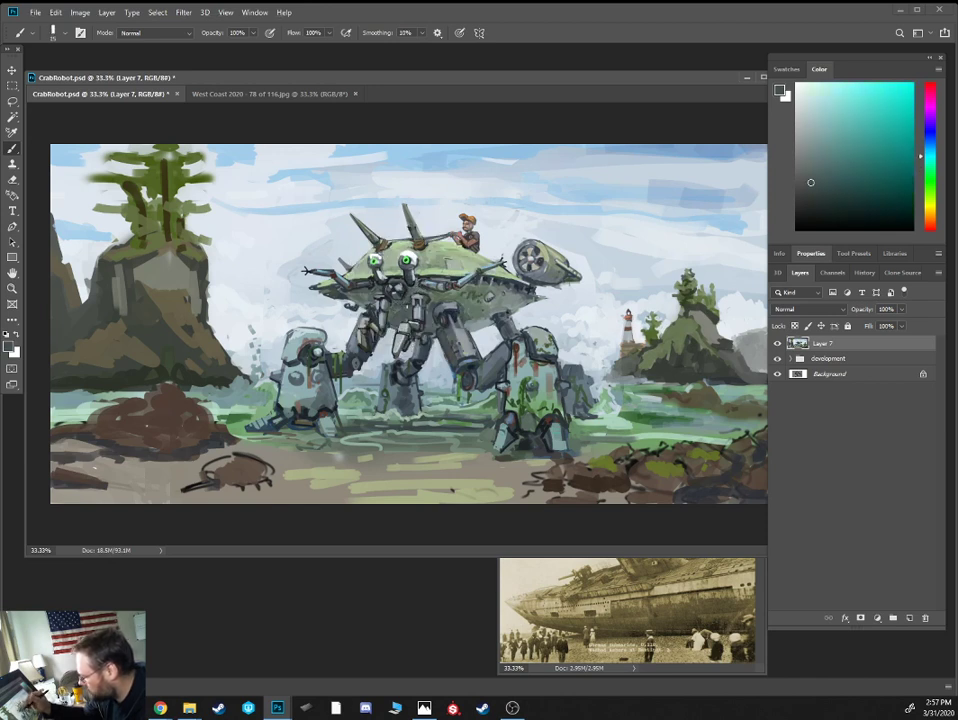
Define the shell's underside around the cylindrical leg with dark teal-grey accents and sampled lighter greys
{"action": "left_click", "coordinate": [822, 208]}
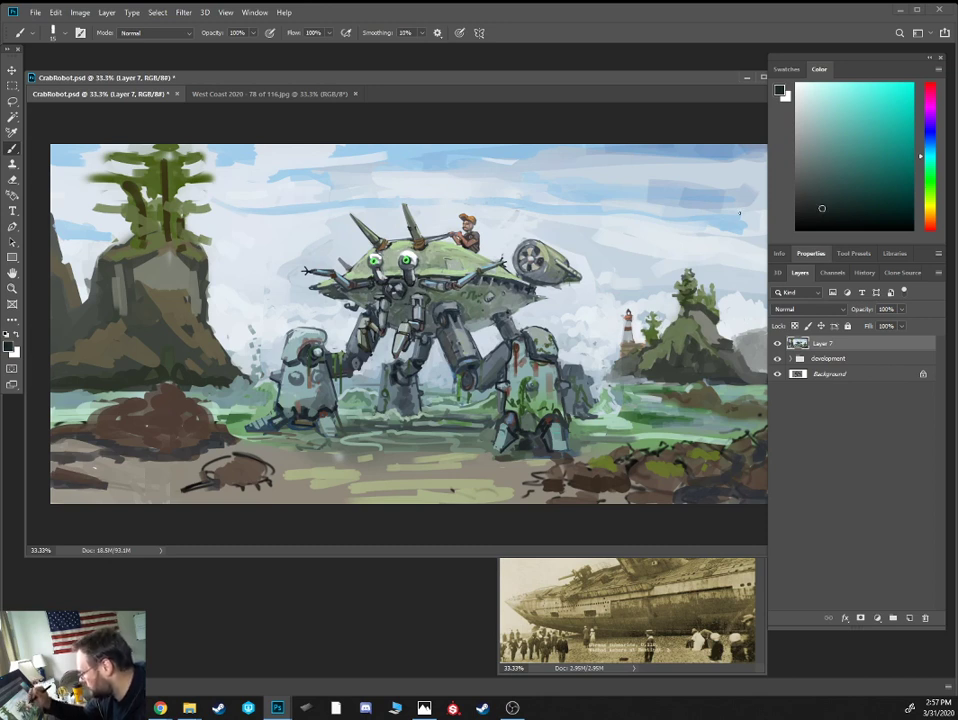
{"action": "key", "text": "["}
{"action": "key", "text": "["}
{"action": "left_click", "coordinate": [354, 237], "text": "alt"}
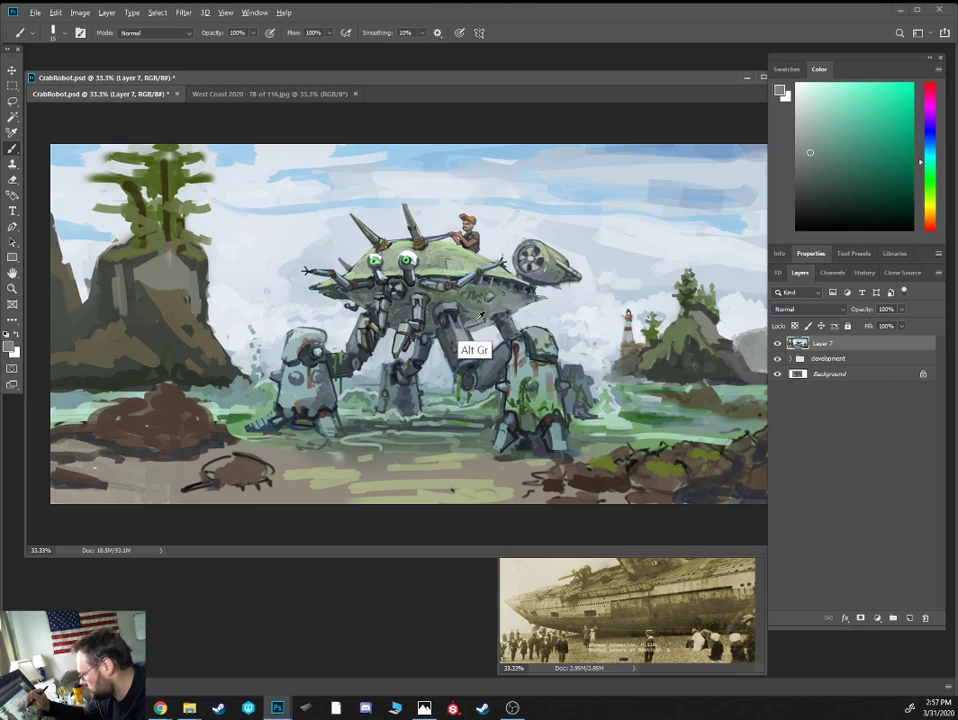
{"action": "left_click", "coordinate": [356, 239], "text": "alt"}
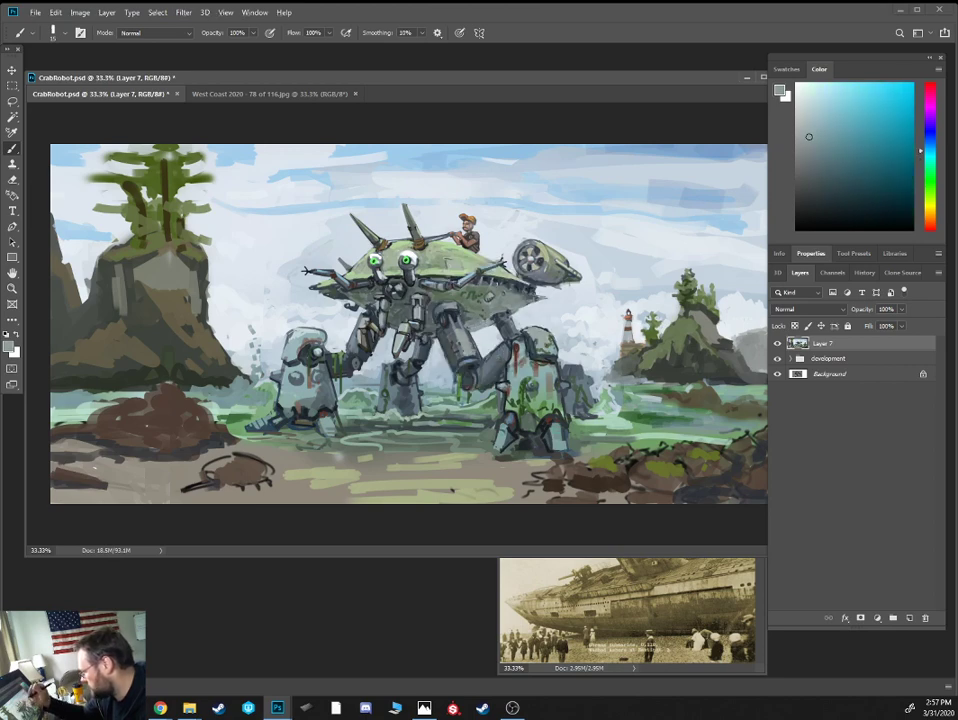
{"action": "left_click", "coordinate": [388, 230], "text": "alt"}
Sharpen the right leg's attachment to the hull with fine dark blue-grey strokes
{"action": "key", "text": "ctrl+plus"}
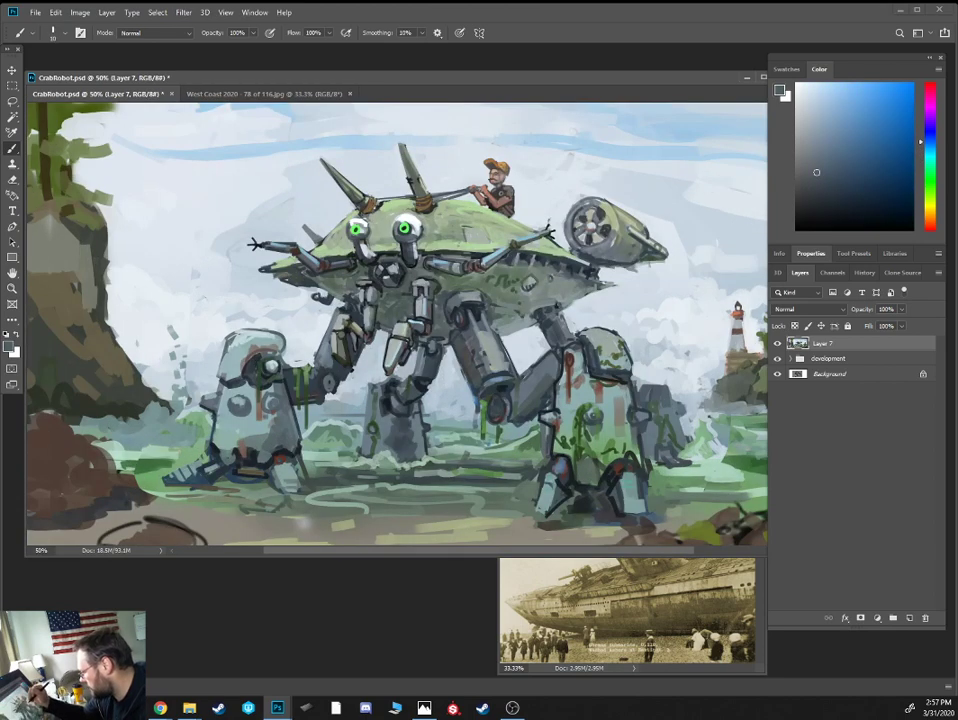
{"action": "left_click", "coordinate": [540, 345], "text": "alt"}
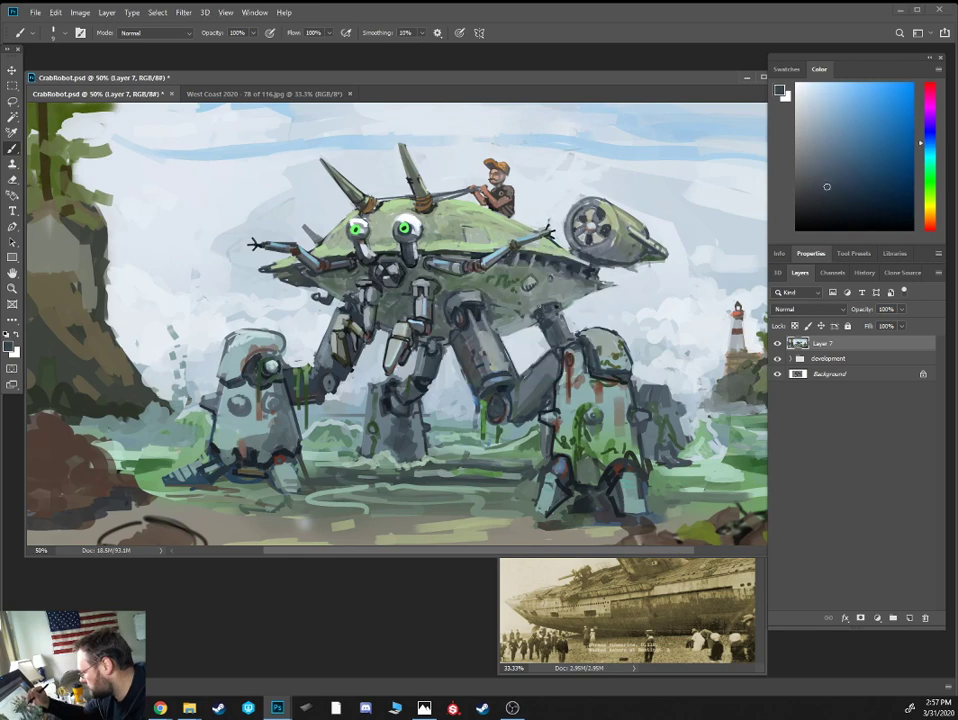
{"action": "left_click", "coordinate": [837, 204]}
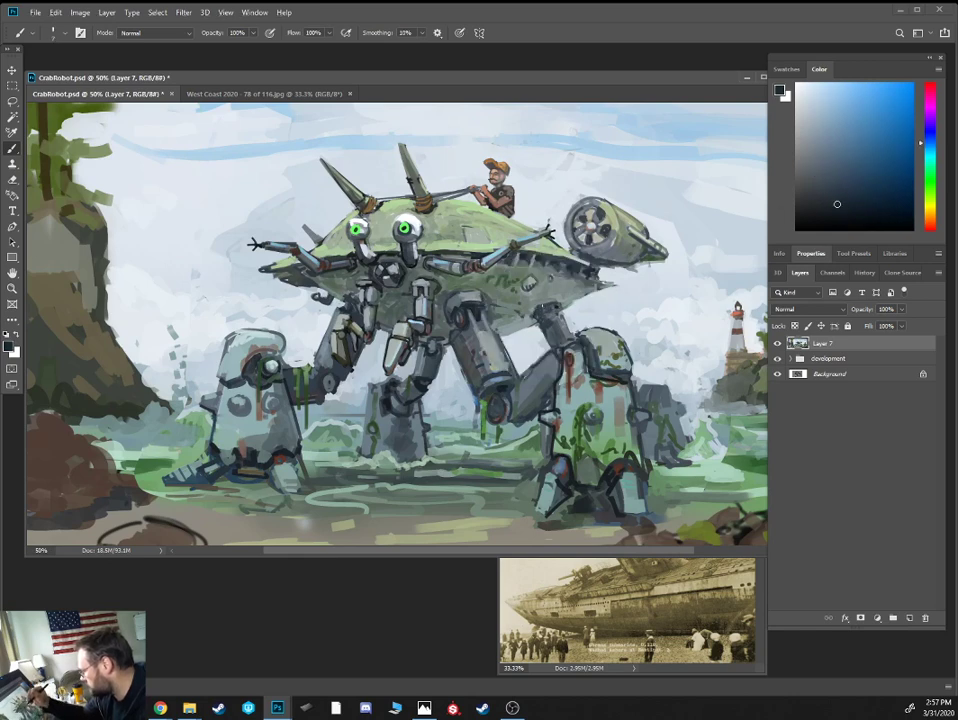
{"action": "left_click", "coordinate": [430, 251], "text": "alt"}
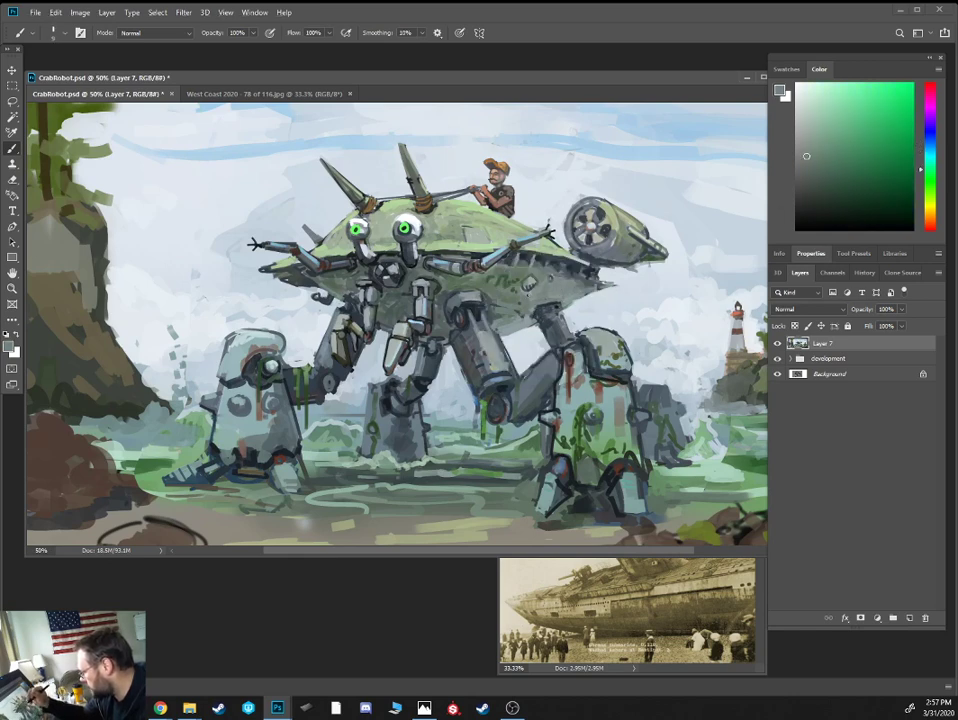
Rework the markings on the right part of the shell's underside with sampled greys and grey-greens using a small brush
{"action": "left_click", "coordinate": [521, 294], "text": "alt"}
{"action": "left_click_drag", "start_coordinate": [522, 283], "coordinate": [529, 292]}
{"action": "left_click", "coordinate": [514, 281], "text": "alt"}
{"action": "key", "text": "]"}
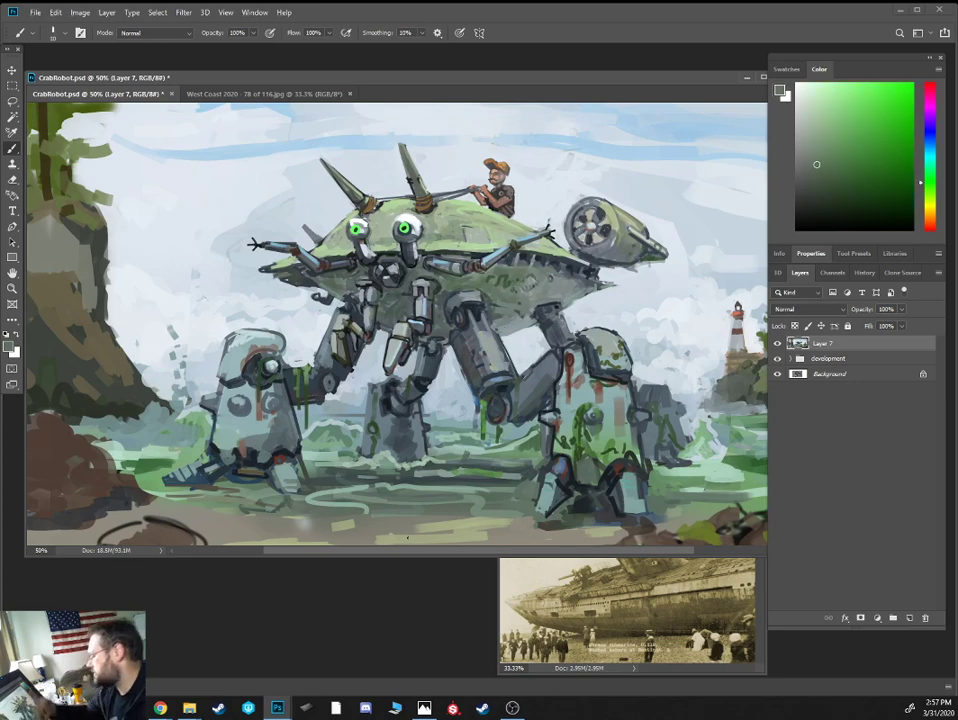
{"action": "left_click", "coordinate": [528, 312], "text": "alt"}
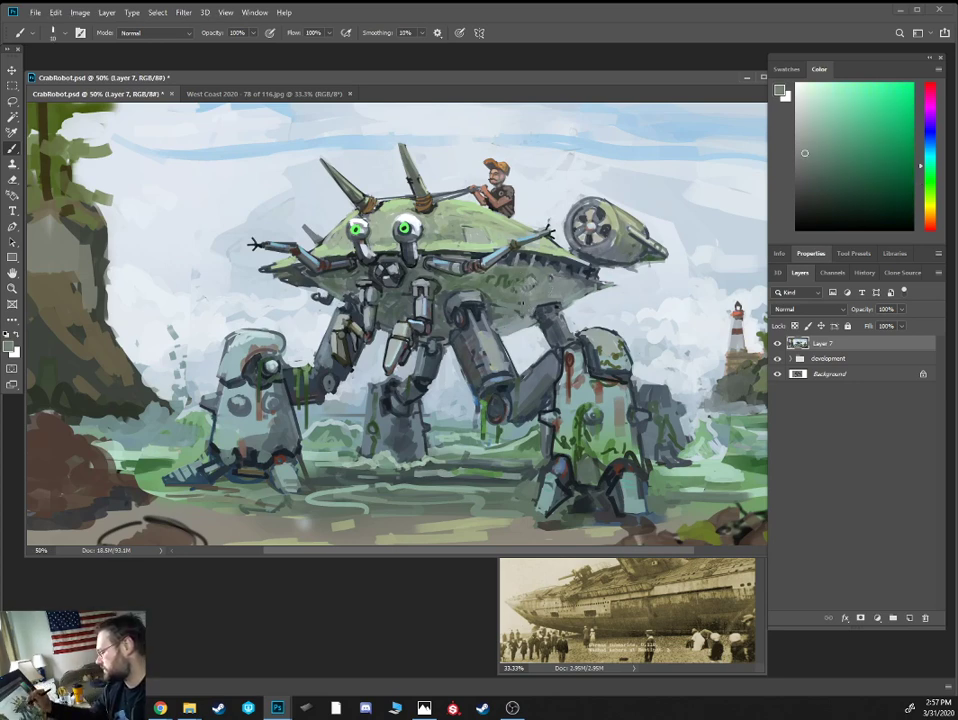
{"action": "left_click", "coordinate": [513, 310], "text": "alt"}
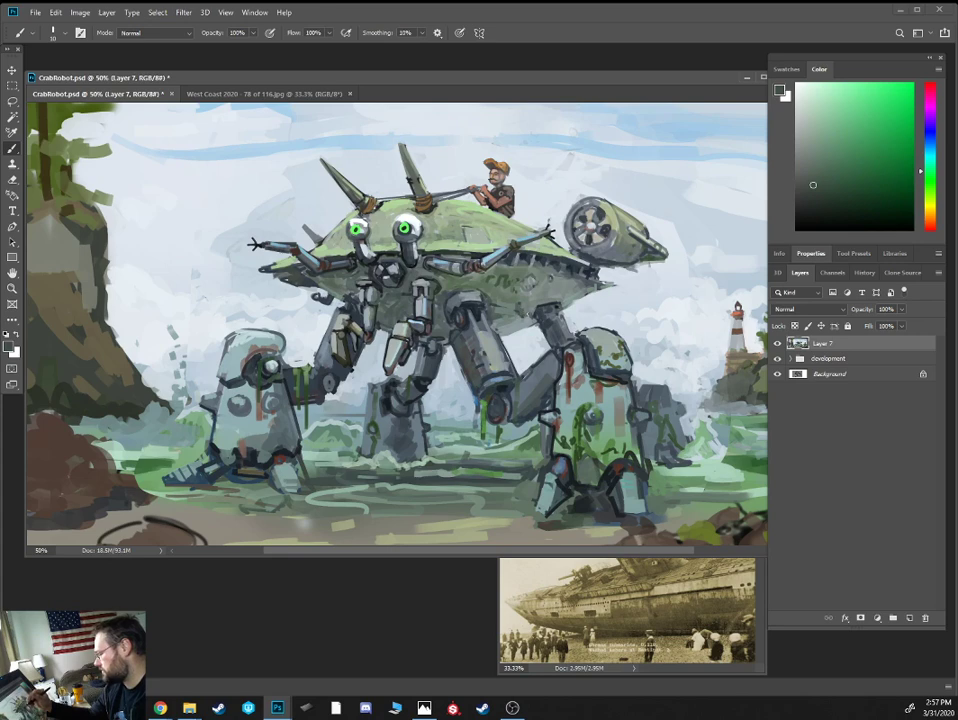
{"action": "left_click", "coordinate": [515, 322], "text": "alt"}
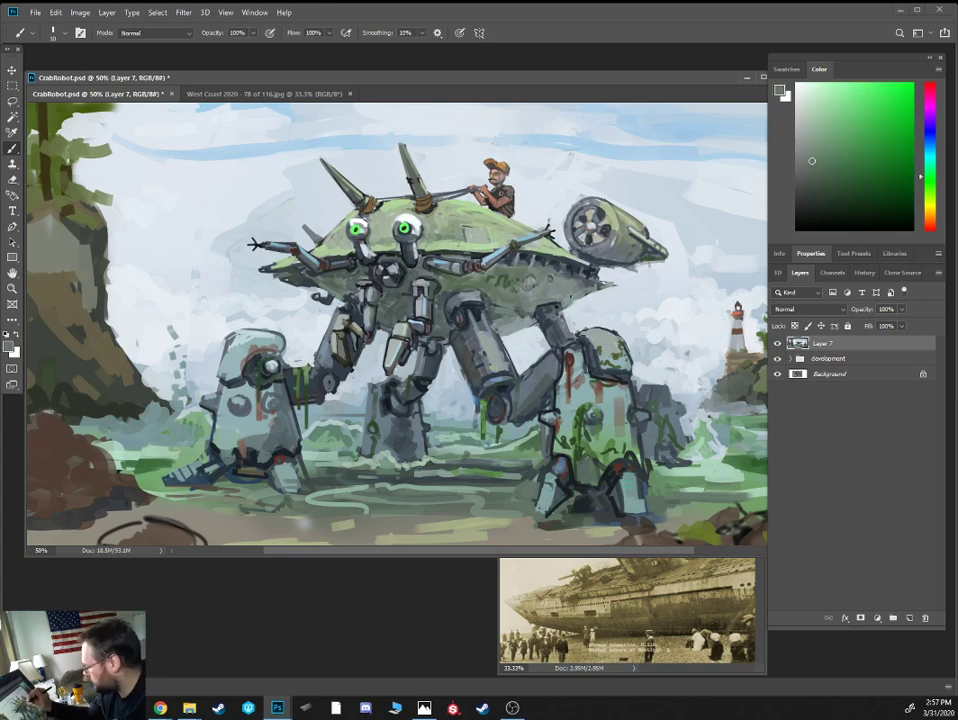
{"action": "left_click", "coordinate": [526, 315], "text": "alt"}
{"action": "key", "text": "["}
Model the cylindrical leg's surface with sampled mid-grey and dark blue-grey tones using a size 10 brush
{"action": "left_click", "coordinate": [568, 300], "text": "alt"}
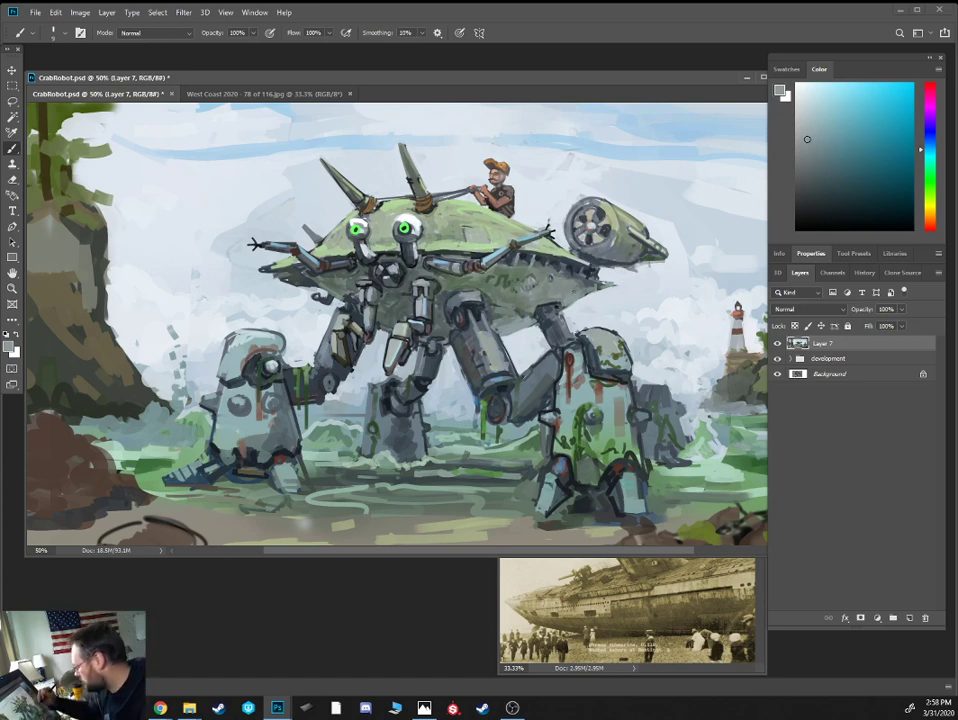
{"action": "left_click", "coordinate": [650, 452], "text": "alt"}
{"action": "left_click", "coordinate": [496, 339], "text": "alt"}
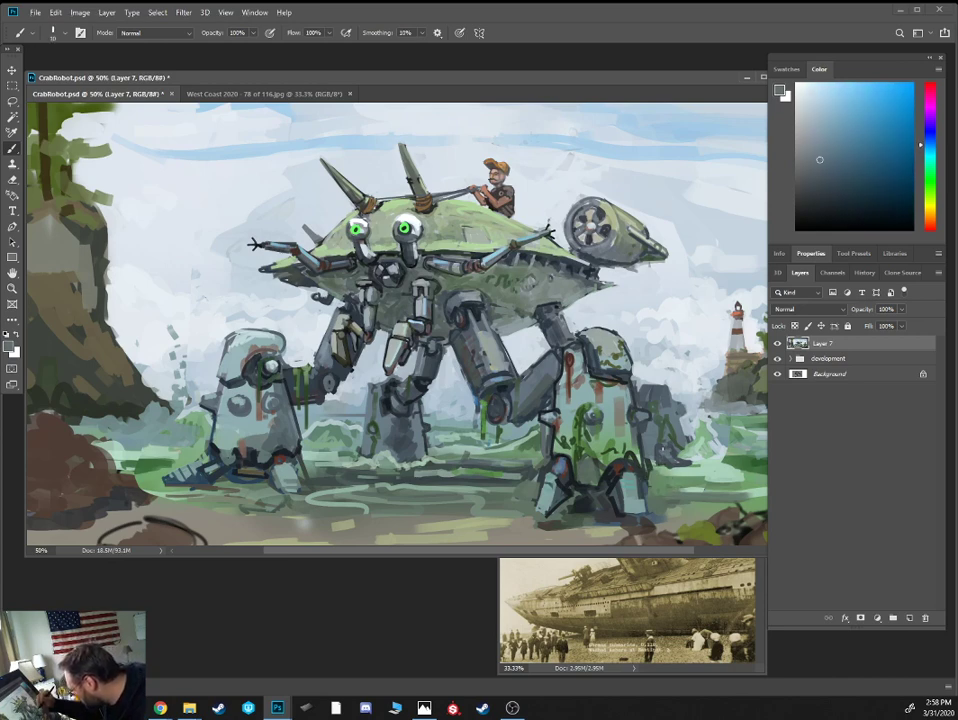
{"action": "left_click", "coordinate": [508, 337], "text": "alt"}
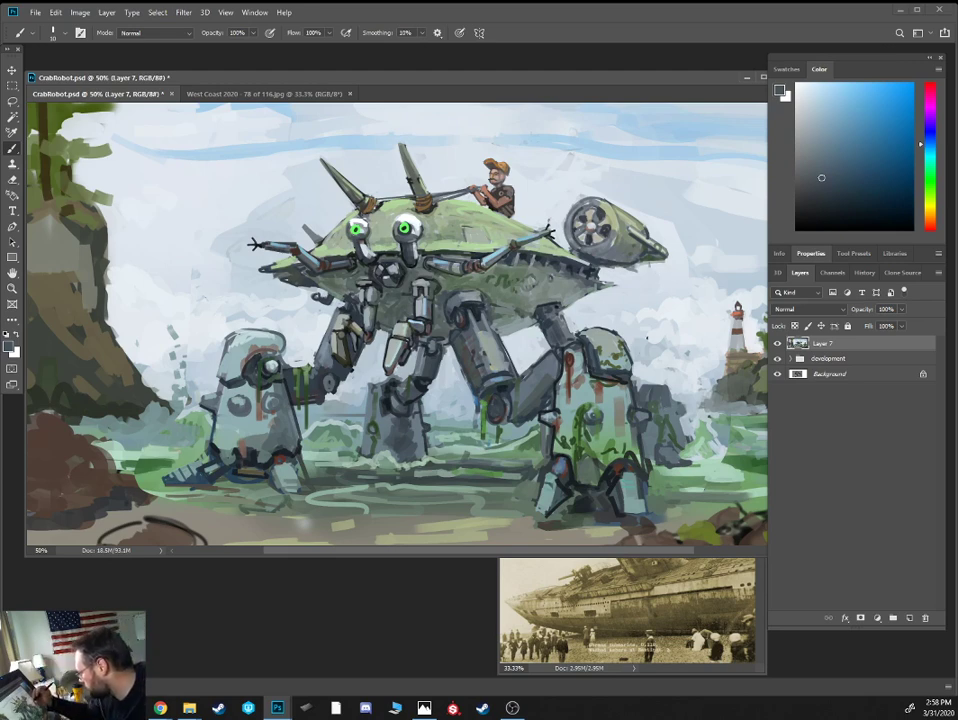
{"action": "left_click", "coordinate": [478, 300], "text": "alt"}
{"action": "left_click", "coordinate": [472, 300], "text": "alt"}
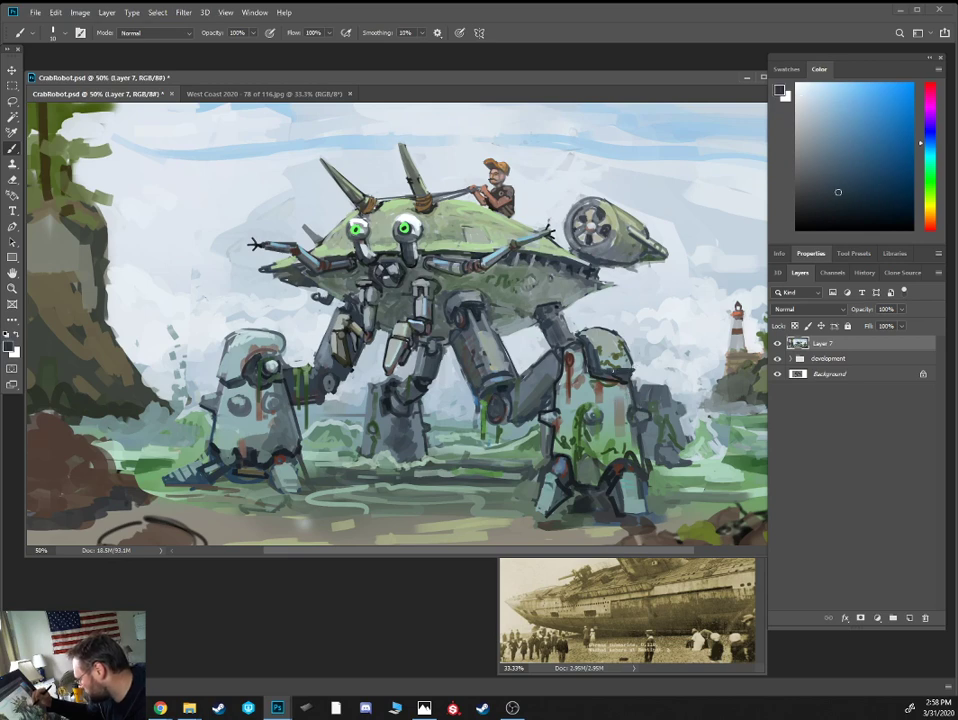
Refine the top of the cylindrical leg with sampled light grey, brown-grey and grey-green tones, reducing the brush size
{"action": "left_click", "coordinate": [477, 297], "text": "alt"}
{"action": "left_click", "coordinate": [476, 296], "text": "alt"}
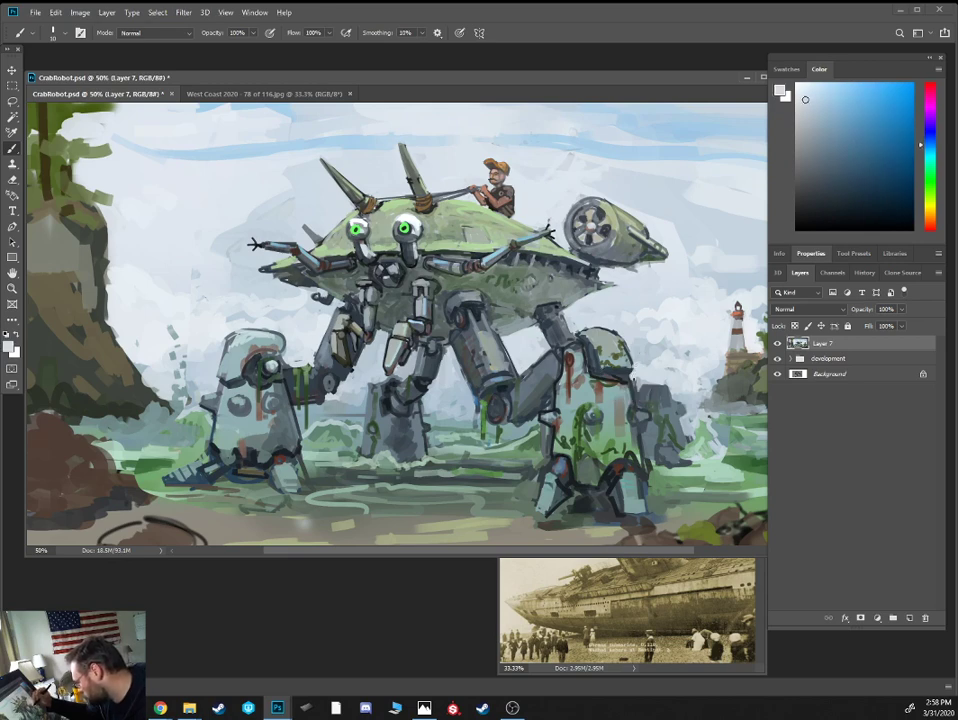
{"action": "left_click", "coordinate": [470, 288], "text": "alt"}
{"action": "left_click", "coordinate": [451, 291], "text": "alt"}
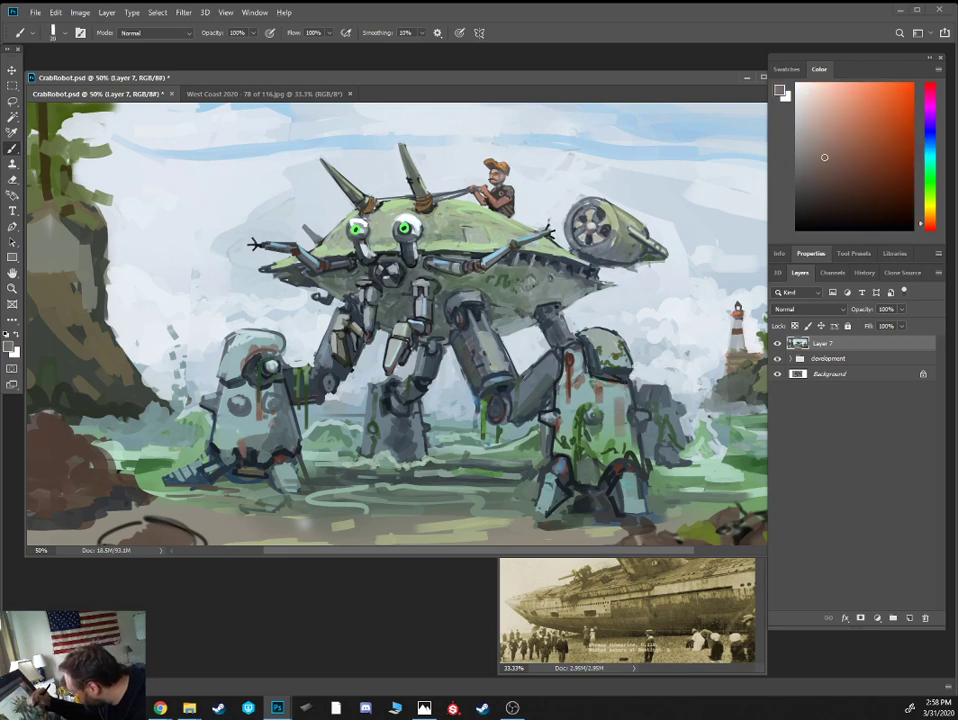
{"action": "key", "text": "["}
{"action": "key", "text": "["}
{"action": "left_click", "coordinate": [427, 267], "text": "alt"}
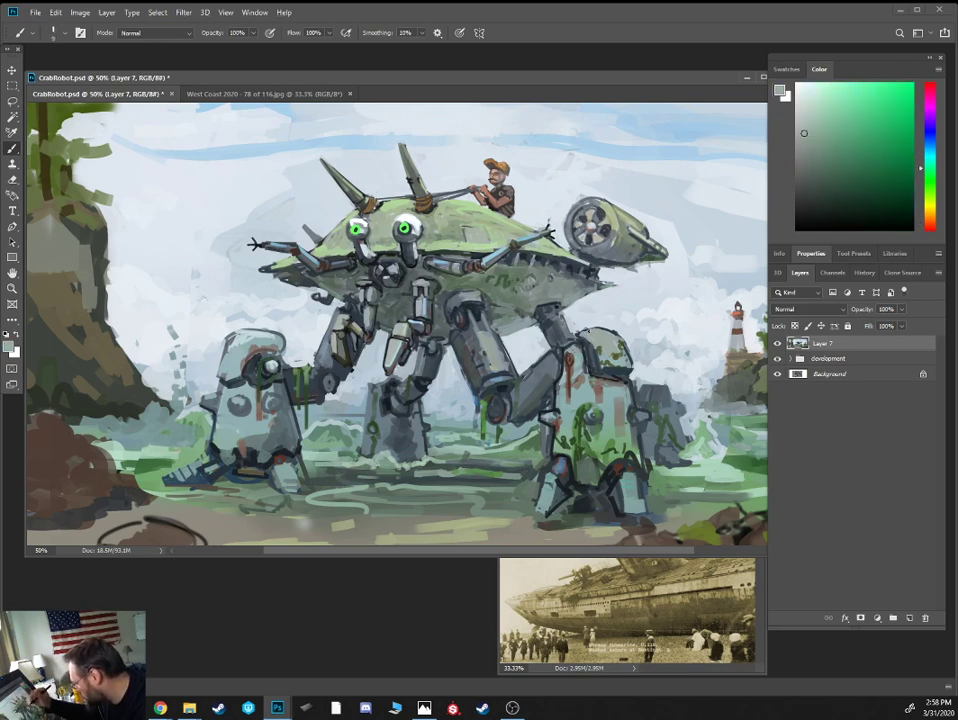
Shade the upper part of the right front leg below its knee with sampled dark blue-grey and teal-grey
{"action": "left_click", "coordinate": [577, 348], "text": "alt"}
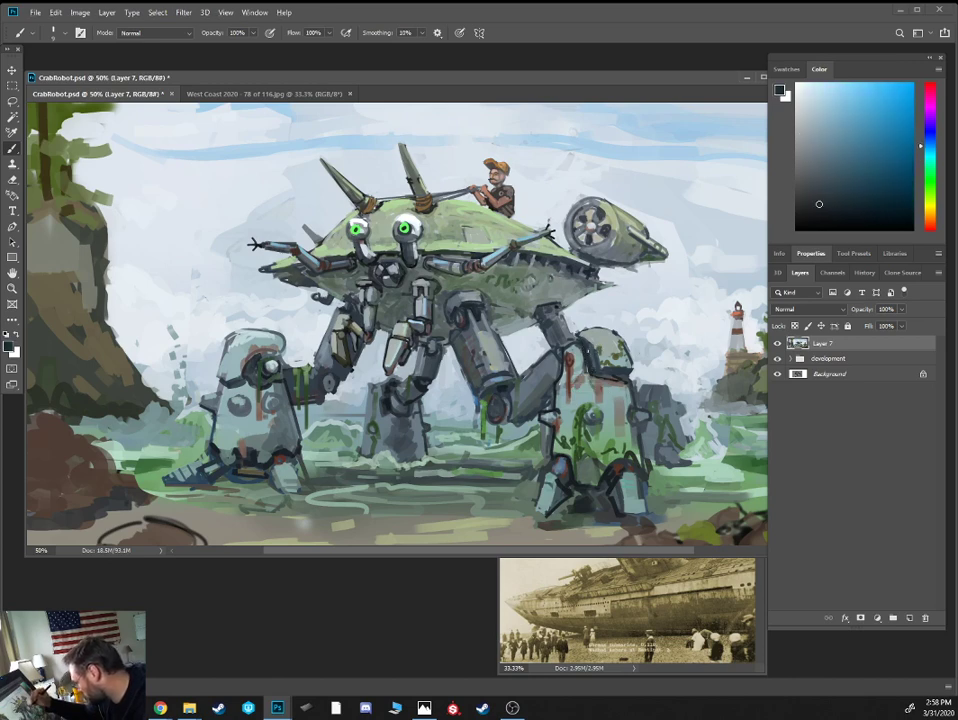
{"action": "left_click", "coordinate": [434, 271], "text": "alt"}
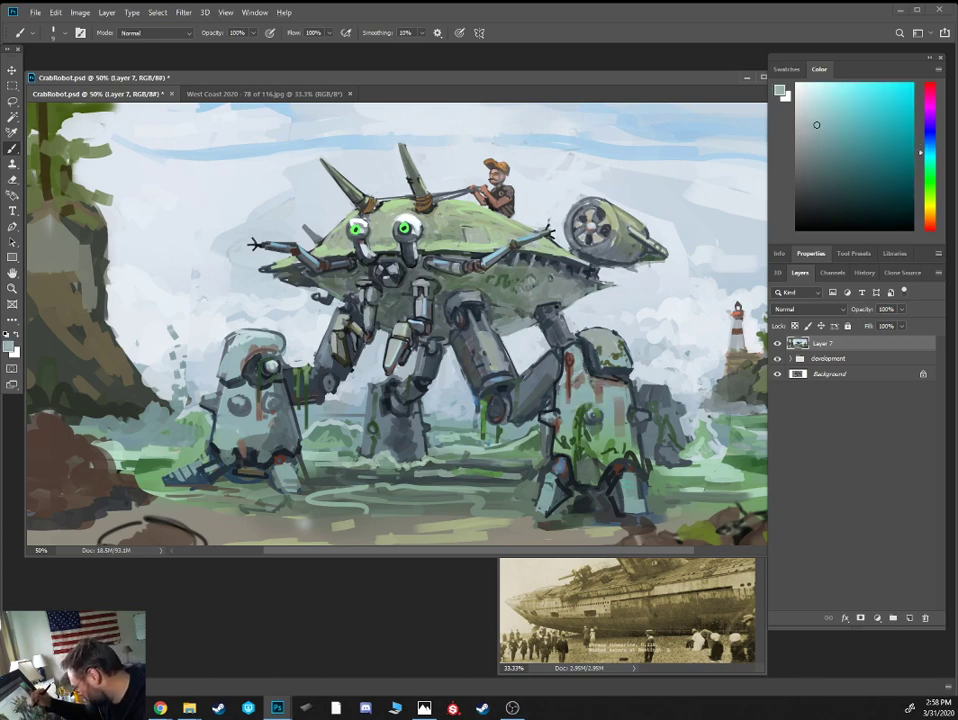
{"action": "left_click", "coordinate": [591, 360], "text": "alt"}
{"action": "key", "text": "bracketright"}
{"action": "mouse_move", "coordinate": [573, 385]}
{"action": "left_mouse_down"}
{"action": "mouse_move", "coordinate": [579, 361]}
{"action": "mouse_move", "coordinate": [562, 392]}
{"action": "left_mouse_up"}
{"action": "key", "text": "bracketright"}
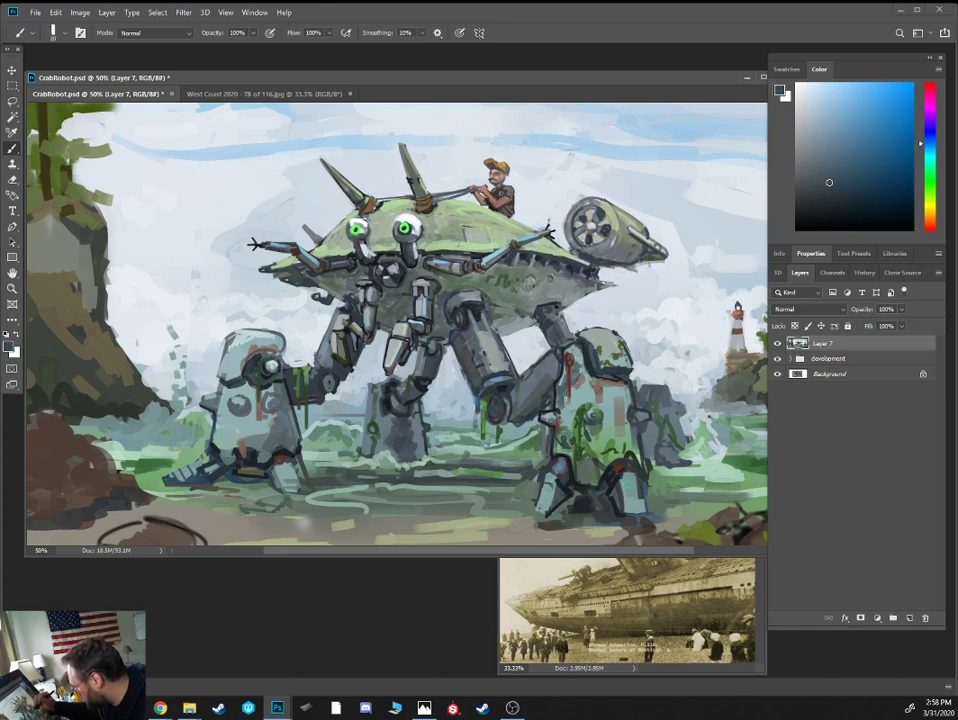
Build up the small joint on the inner edge of the right front leg with blue-grey and sampled grey-teal tones
{"action": "left_click", "coordinate": [429, 286], "text": "alt"}
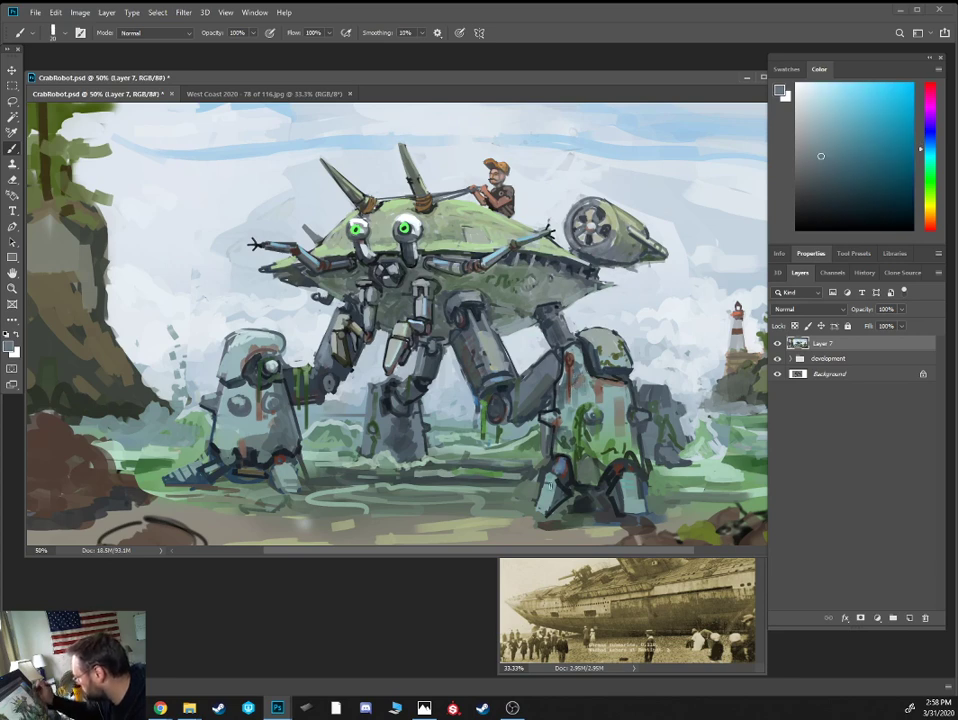
{"action": "left_click", "coordinate": [832, 188]}
{"action": "key", "text": "bracketleft"}
{"action": "left_click", "coordinate": [546, 431], "text": "alt"}
{"action": "mouse_move", "coordinate": [559, 407]}
{"action": "left_mouse_down"}
{"action": "mouse_move", "coordinate": [538, 422]}
{"action": "mouse_move", "coordinate": [551, 424]}
{"action": "left_mouse_up"}
{"action": "left_click", "coordinate": [558, 401], "text": "alt"}
{"action": "left_click", "coordinate": [546, 418], "text": "alt"}
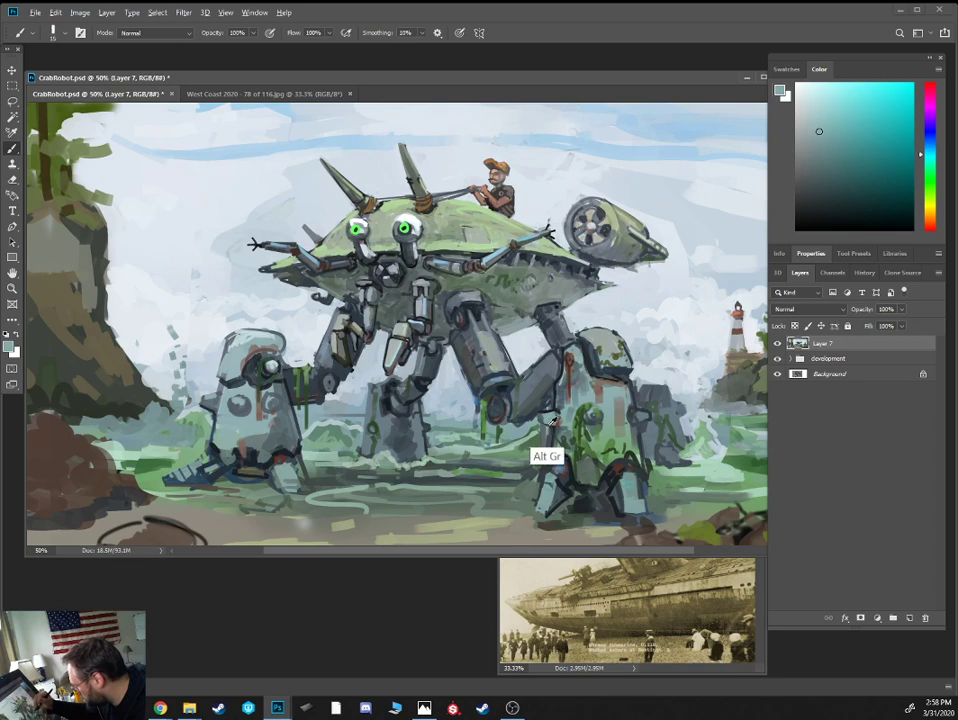
Add near-black accents to the right front leg's inner joint with a smaller brush
{"action": "left_click", "coordinate": [555, 424], "text": "alt"}
{"action": "left_click_drag", "start_coordinate": [831, 210], "coordinate": [837, 215]}
{"action": "key", "text": "bracketleft"}
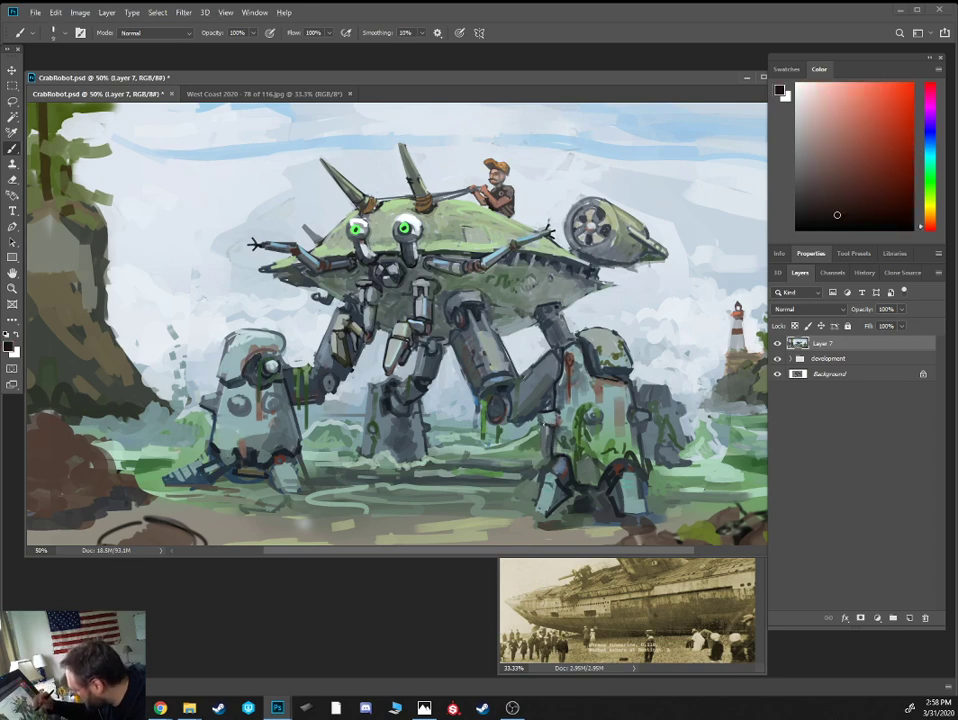
{"action": "mouse_move", "coordinate": [554, 424]}
{"action": "left_mouse_down"}
{"action": "mouse_move", "coordinate": [539, 426]}
{"action": "mouse_move", "coordinate": [542, 414]}
{"action": "mouse_move", "coordinate": [570, 413]}
{"action": "mouse_move", "coordinate": [554, 413]}
{"action": "left_mouse_up"}
Paint light teal-grey planes on the right front leg's inner joint, sampling nearby tones and shifting the hue slightly bluer
{"action": "left_click", "coordinate": [549, 411], "text": "alt"}
{"action": "left_click", "coordinate": [555, 388], "text": "alt"}
{"action": "left_click", "coordinate": [563, 411], "text": "alt"}
{"action": "left_click", "coordinate": [825, 123]}
{"action": "key", "text": "bracketright"}
{"action": "key", "text": "bracketright"}
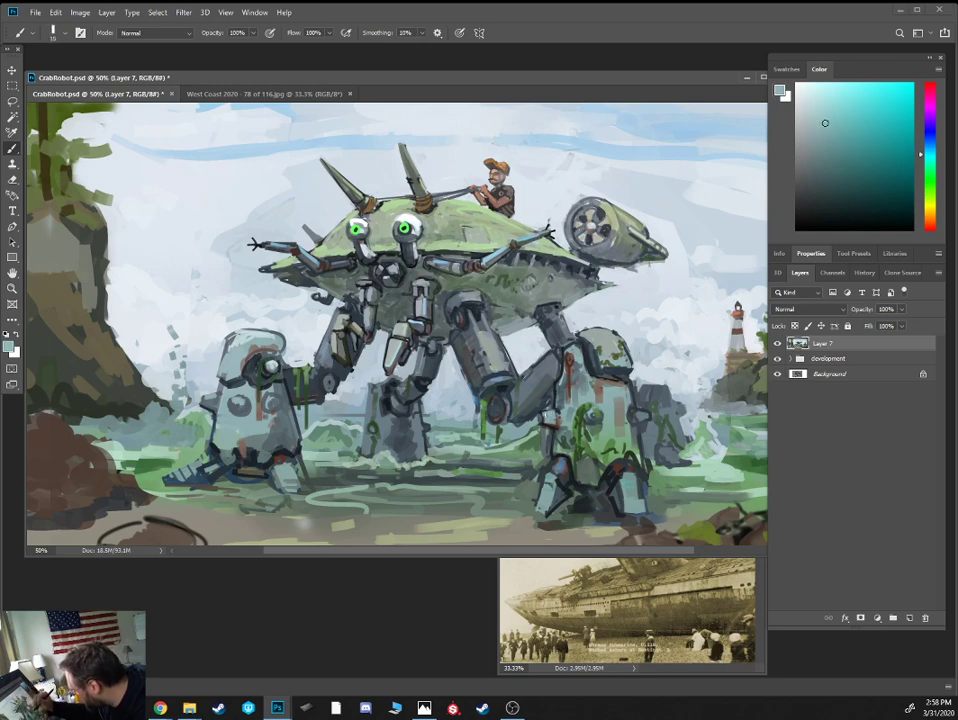
{"action": "left_click", "coordinate": [931, 151]}
{"action": "left_click_drag", "start_coordinate": [831, 127], "coordinate": [837, 121]}
{"action": "key", "text": "bracketleft"}
{"action": "mouse_move", "coordinate": [552, 421]}
{"action": "left_mouse_down"}
{"action": "mouse_move", "coordinate": [559, 428]}
{"action": "mouse_move", "coordinate": [546, 428]}
{"action": "mouse_move", "coordinate": [557, 427]}
{"action": "left_mouse_up"}
Sharpen the right front leg's inner joint with dark blue-grey details and pale grey-teal highlights
{"action": "left_click", "coordinate": [831, 200]}
{"action": "key", "text": "bracketright"}
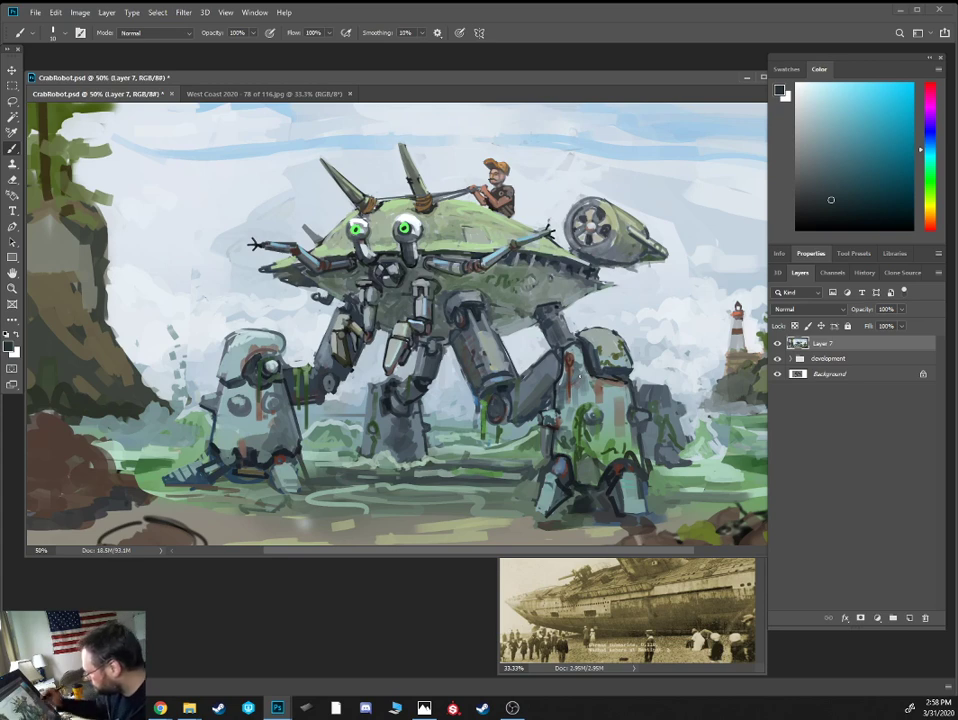
{"action": "left_click", "coordinate": [556, 363], "text": "alt"}
{"action": "left_click", "coordinate": [809, 109]}
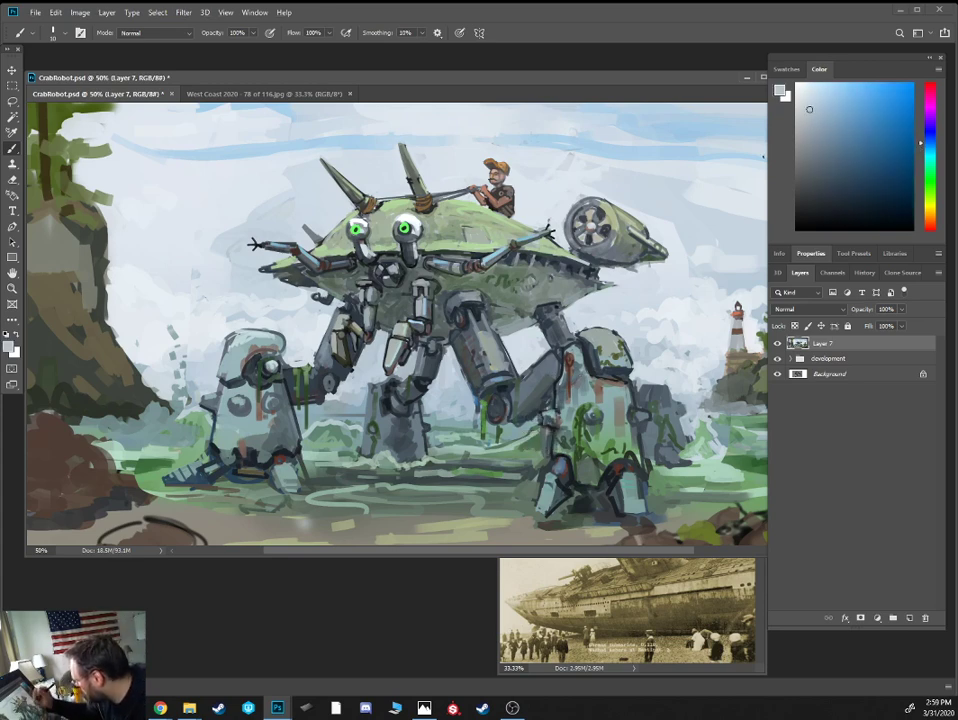
{"action": "left_click", "coordinate": [412, 307], "text": "alt"}
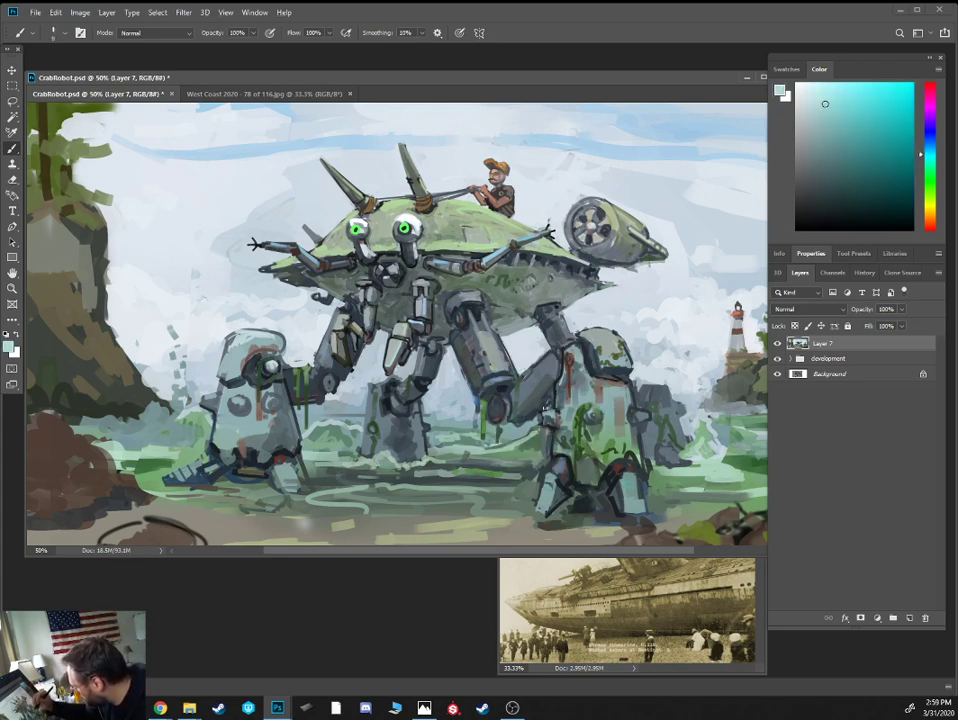
{"action": "mouse_move", "coordinate": [552, 410]}
{"action": "left_mouse_down"}
{"action": "mouse_move", "coordinate": [538, 413]}
{"action": "mouse_move", "coordinate": [539, 423]}
{"action": "left_mouse_up"}
{"action": "left_click", "coordinate": [807, 111]}
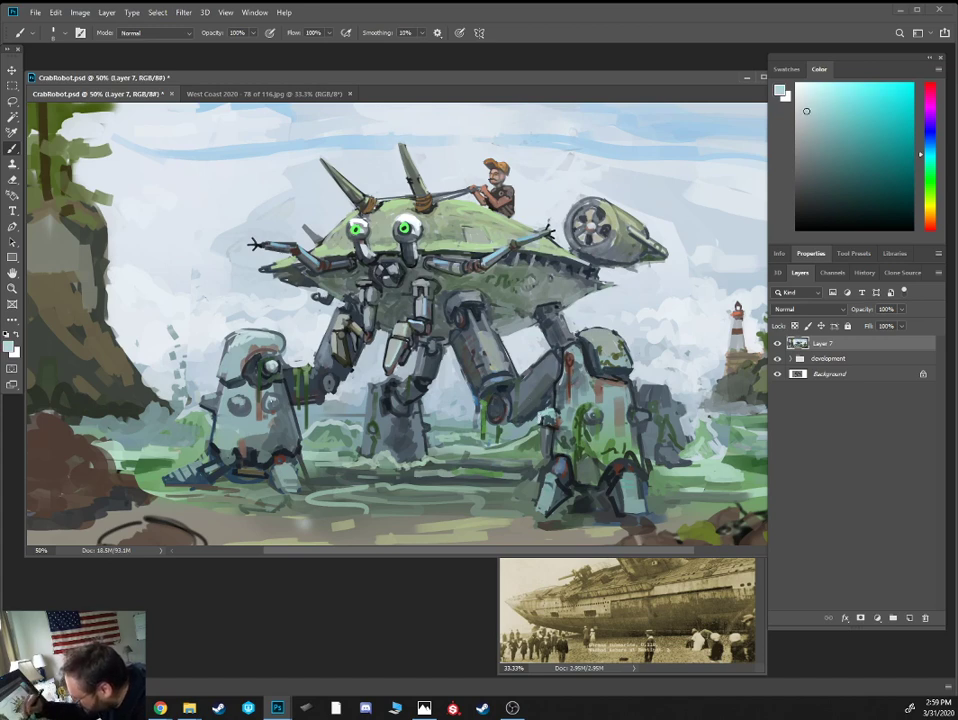
Define the round bolt and lower panel lines on the left front leg with sampled mid-grey and near-black blue
{"action": "left_click", "coordinate": [243, 408], "text": "alt"}
{"action": "left_click_drag", "start_coordinate": [233, 402], "coordinate": [240, 407]}
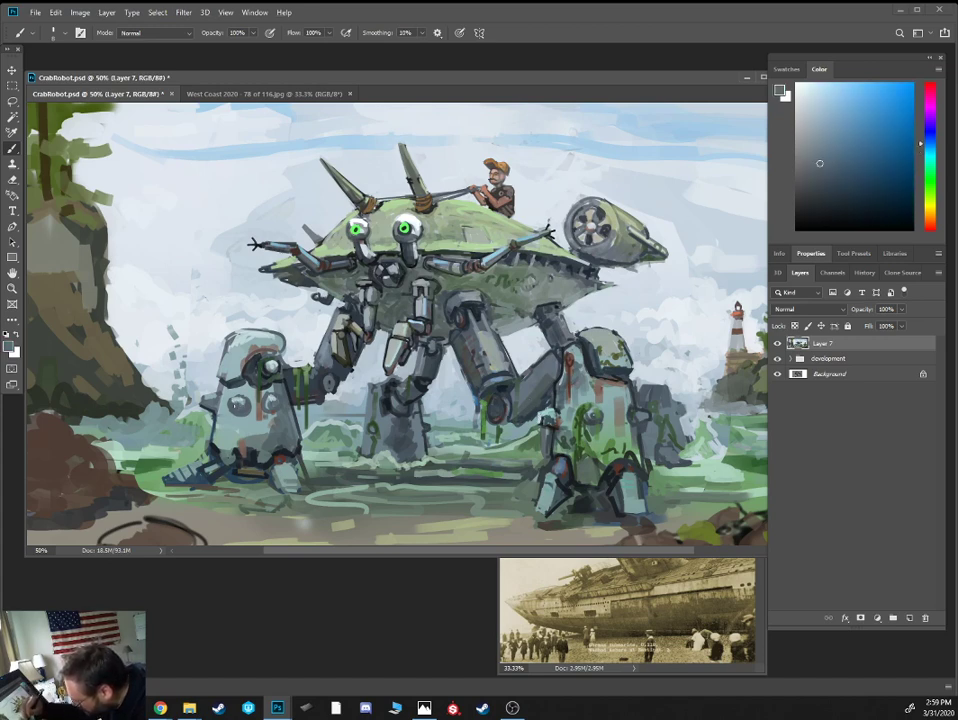
{"action": "left_click", "coordinate": [247, 455], "text": "alt"}
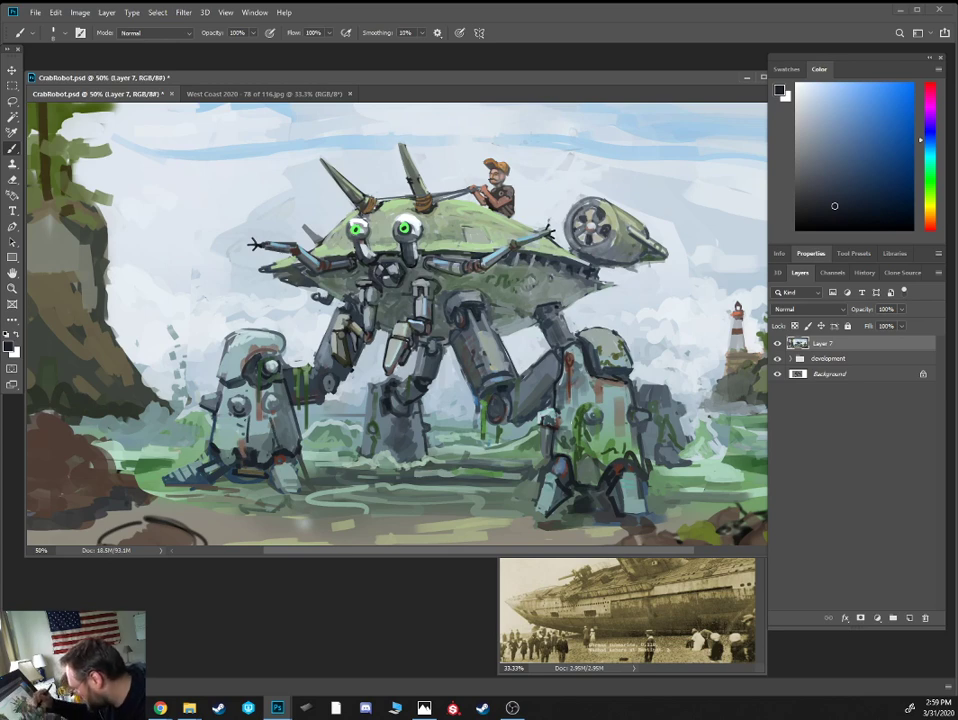
Rework the outline of the right front leg's inner joint with sampled green-grey and dark blue-grey strokes
{"action": "left_click", "coordinate": [406, 330], "text": "alt"}
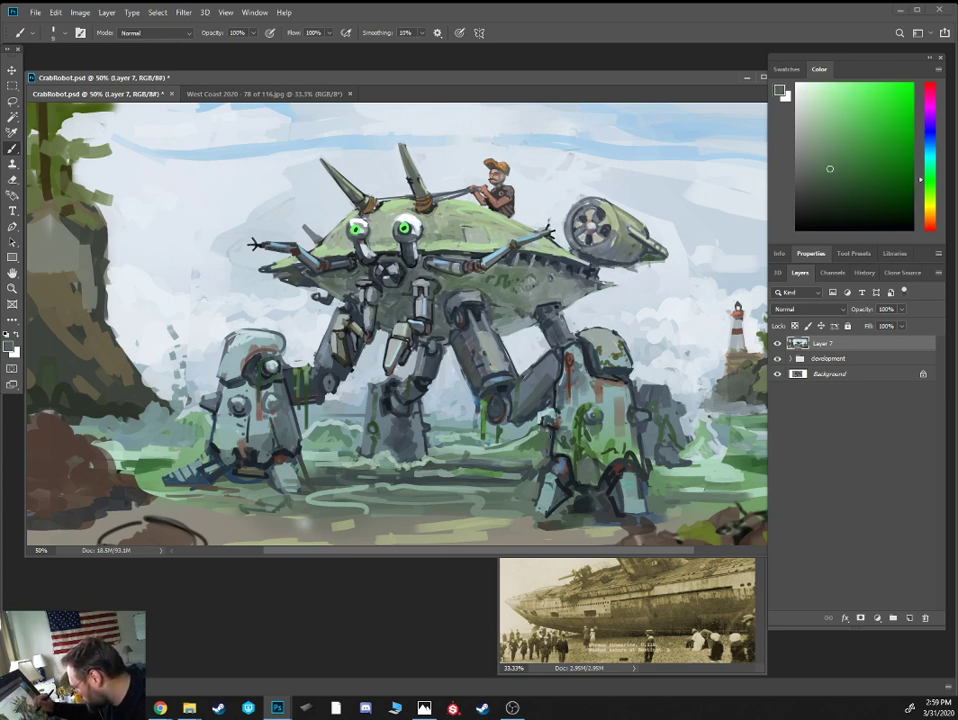
{"action": "left_click_drag", "start_coordinate": [544, 427], "coordinate": [535, 429]}
{"action": "left_click", "coordinate": [551, 430], "text": "alt"}
{"action": "left_click", "coordinate": [551, 428], "text": "alt"}
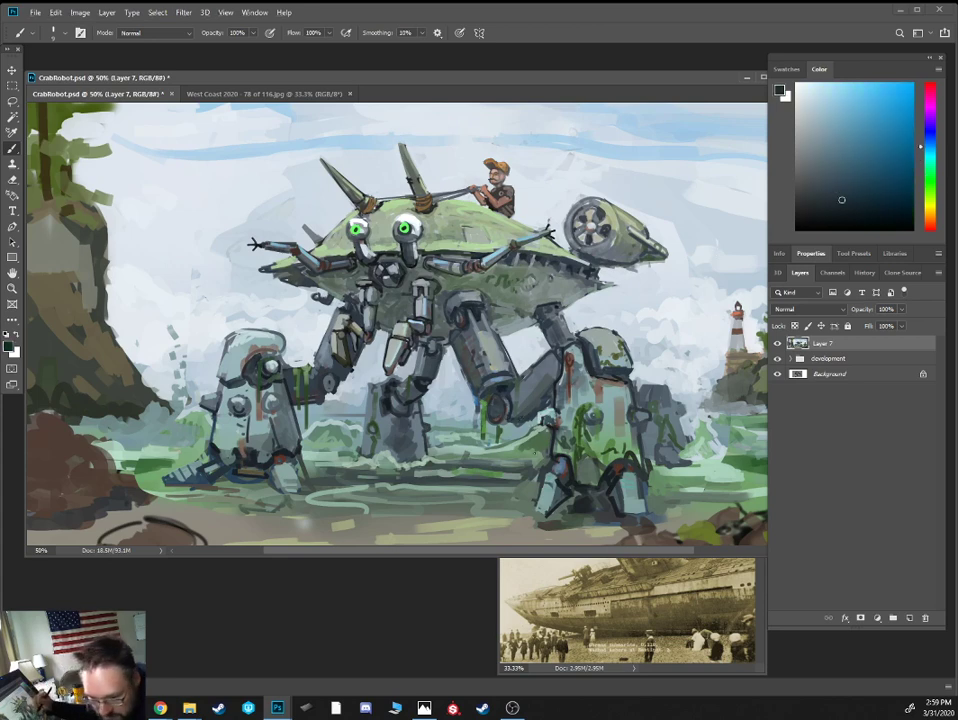
Touch up the water between the middle and right legs with sampled muted greens and teal-greys
{"action": "left_click", "coordinate": [377, 368], "text": "alt"}
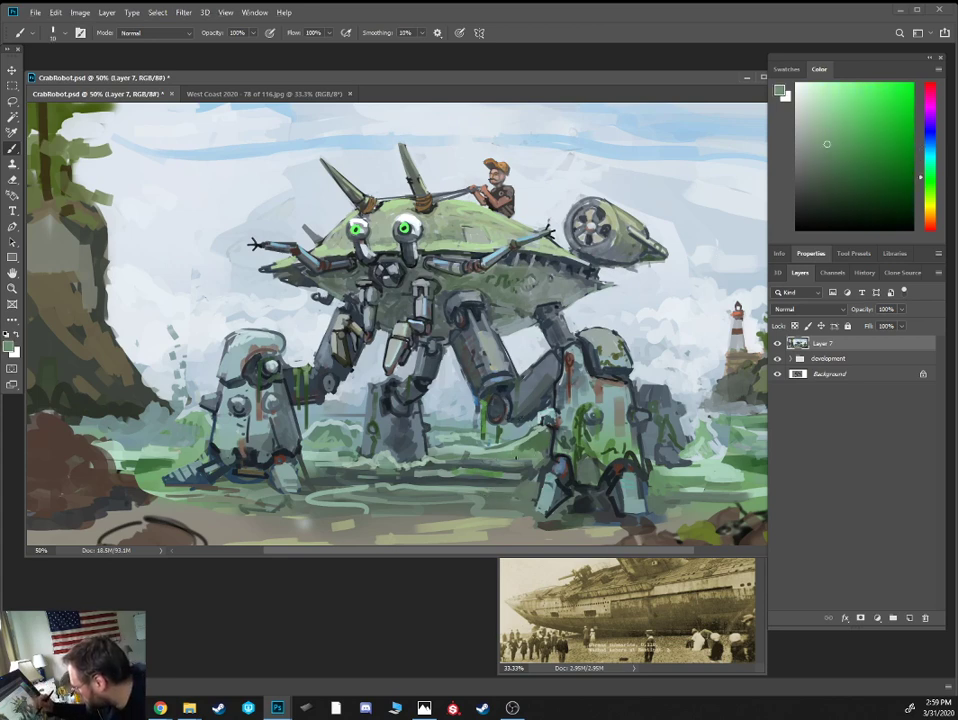
{"action": "left_click", "coordinate": [337, 336], "text": "alt"}
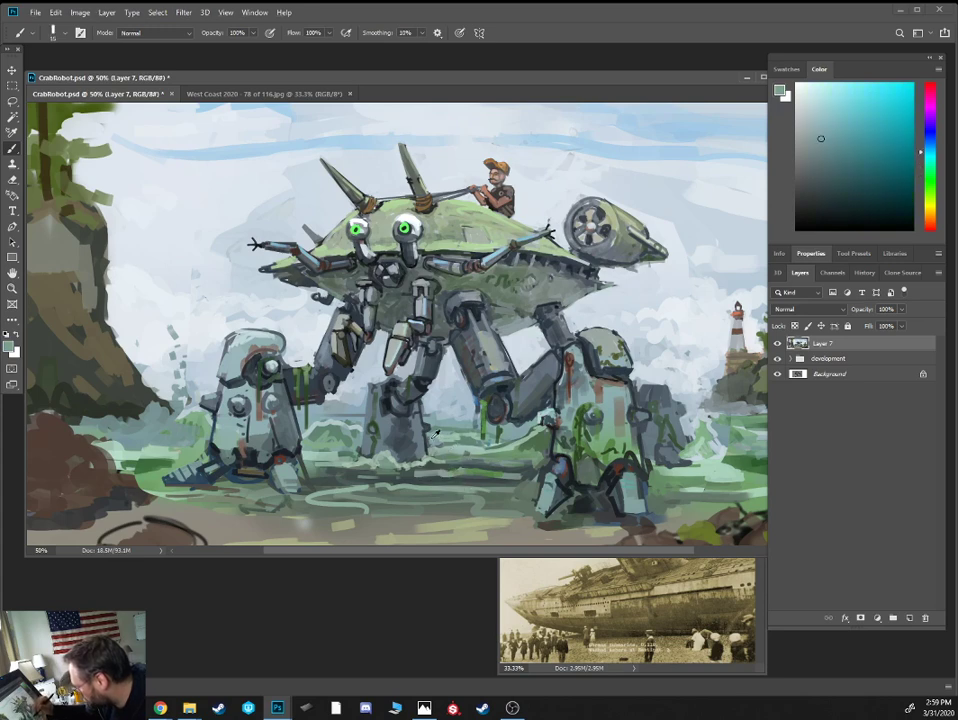
{"action": "left_click", "coordinate": [260, 332], "text": "alt"}
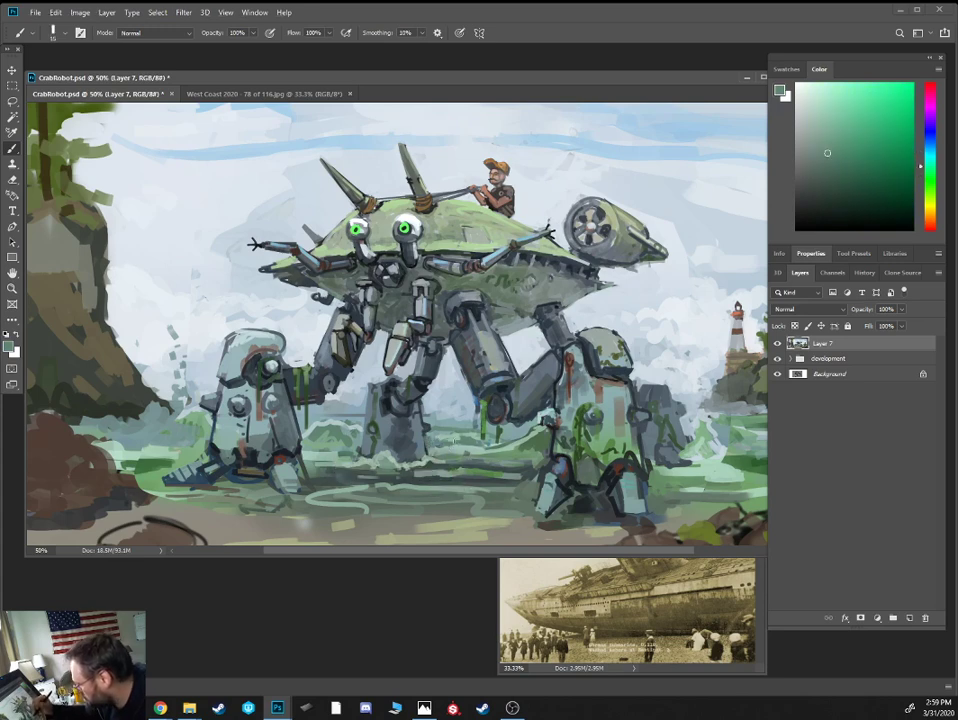
Rework the right rear leg and the water at its base with sampled greens and dark blue-grey
{"action": "left_click_drag", "start_coordinate": [680, 458], "coordinate": [661, 449]}
{"action": "left_click", "coordinate": [688, 430], "text": "alt"}
{"action": "key", "text": "bracketleft"}
{"action": "left_click_drag", "start_coordinate": [828, 200], "coordinate": [840, 190]}
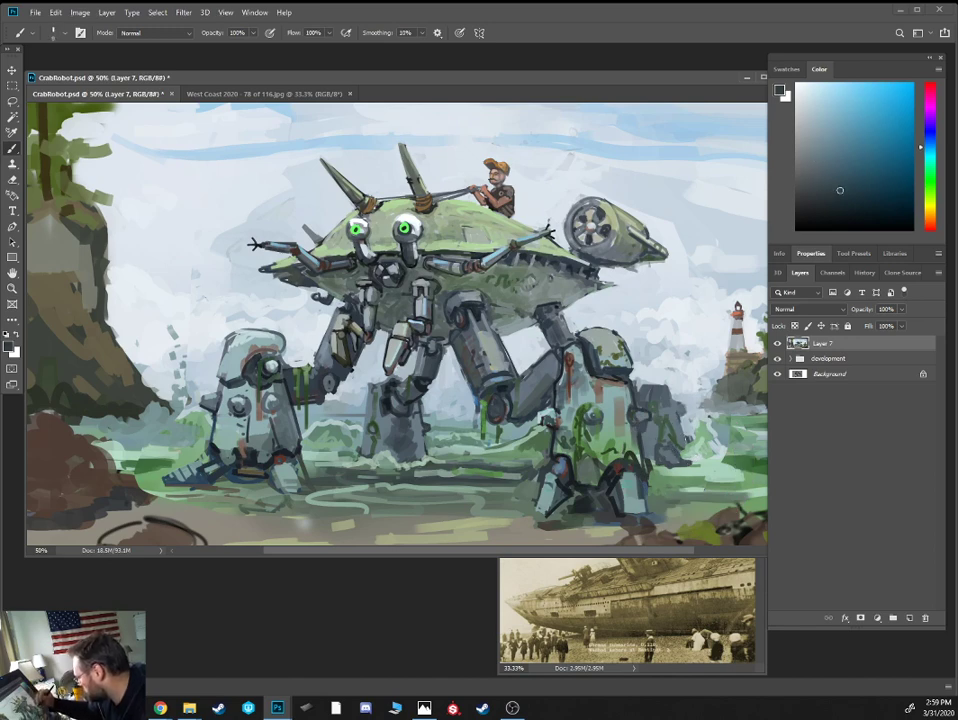
{"action": "left_click", "coordinate": [624, 418], "text": "alt"}
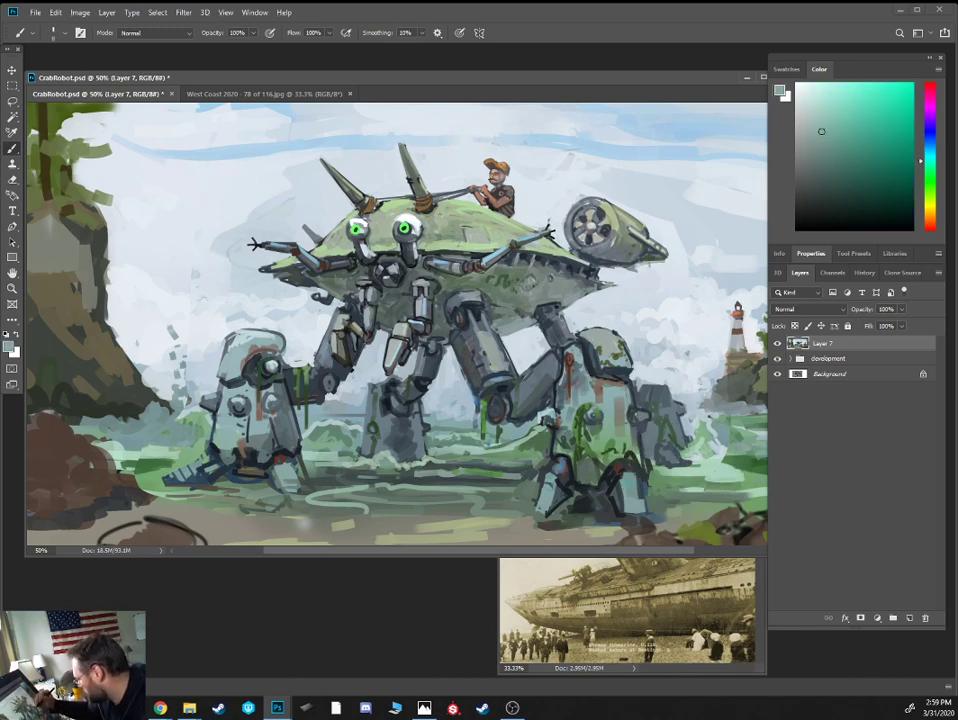
Repaint the sky between the left cliff and the robot with sampled light blues
{"action": "key", "text": "ctrl+minus"}
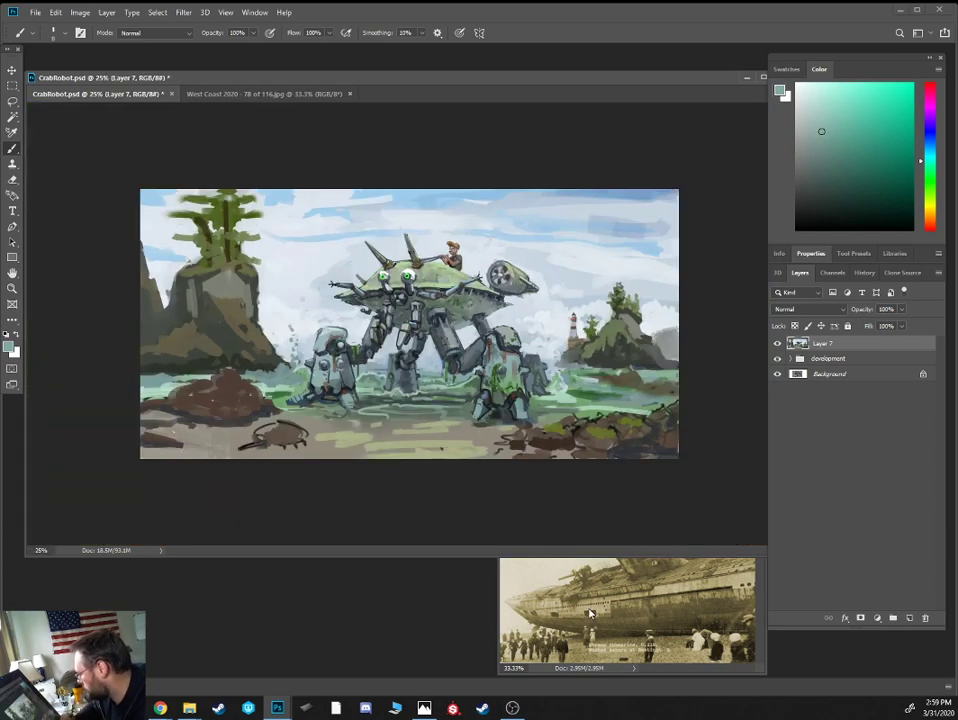
{"action": "key", "text": "ctrl+plus"}
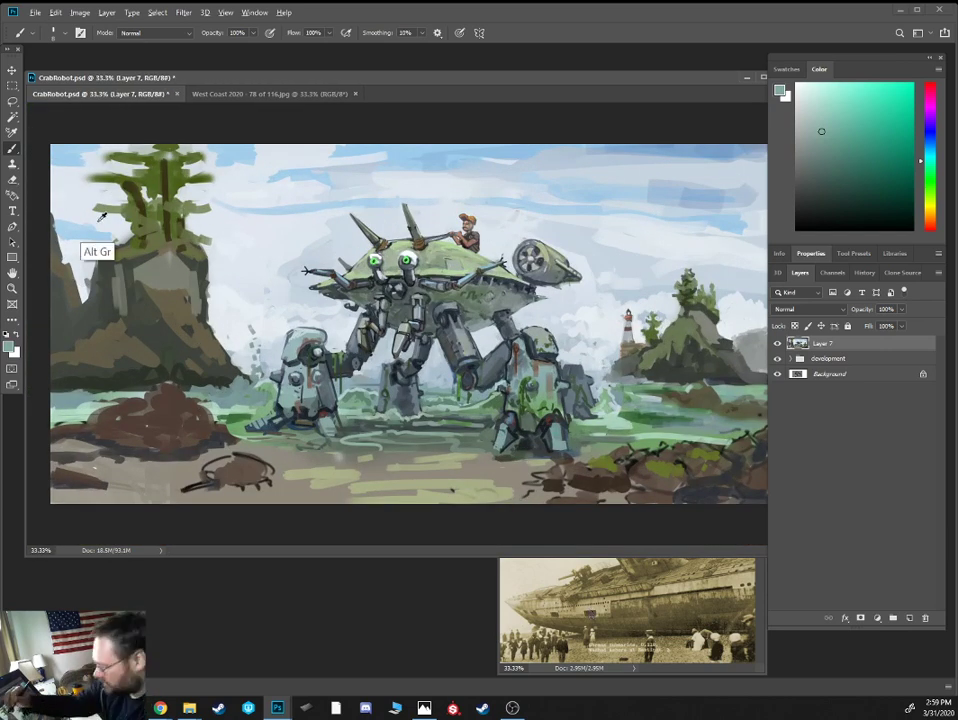
{"action": "left_click", "coordinate": [72, 177], "text": "alt"}
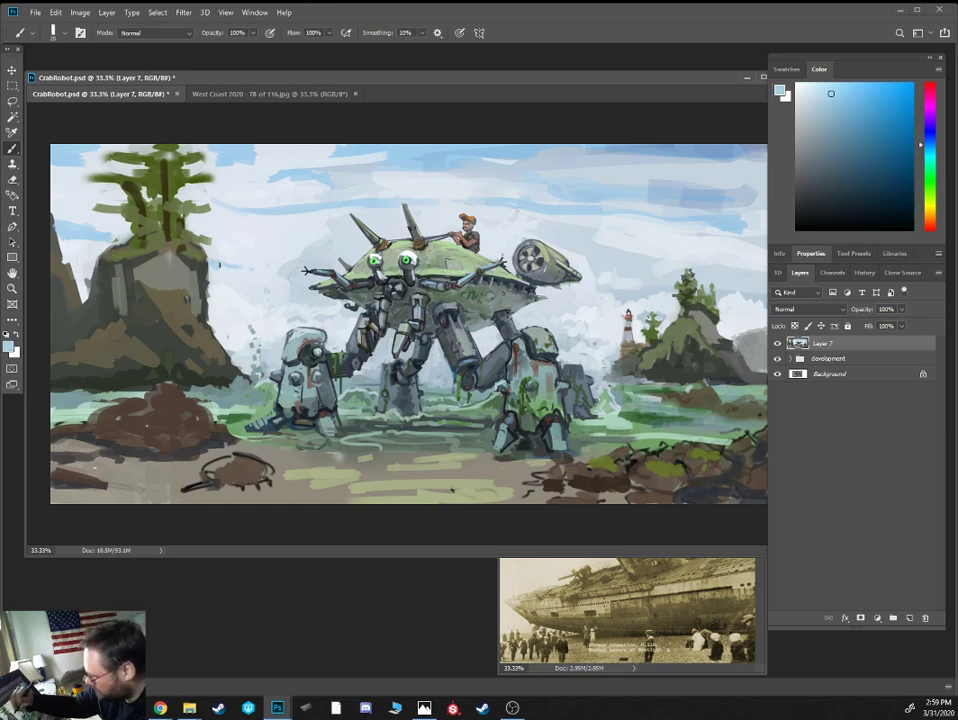
{"action": "left_click", "coordinate": [186, 206], "text": "alt"}
{"action": "left_click", "coordinate": [231, 261], "text": "alt"}
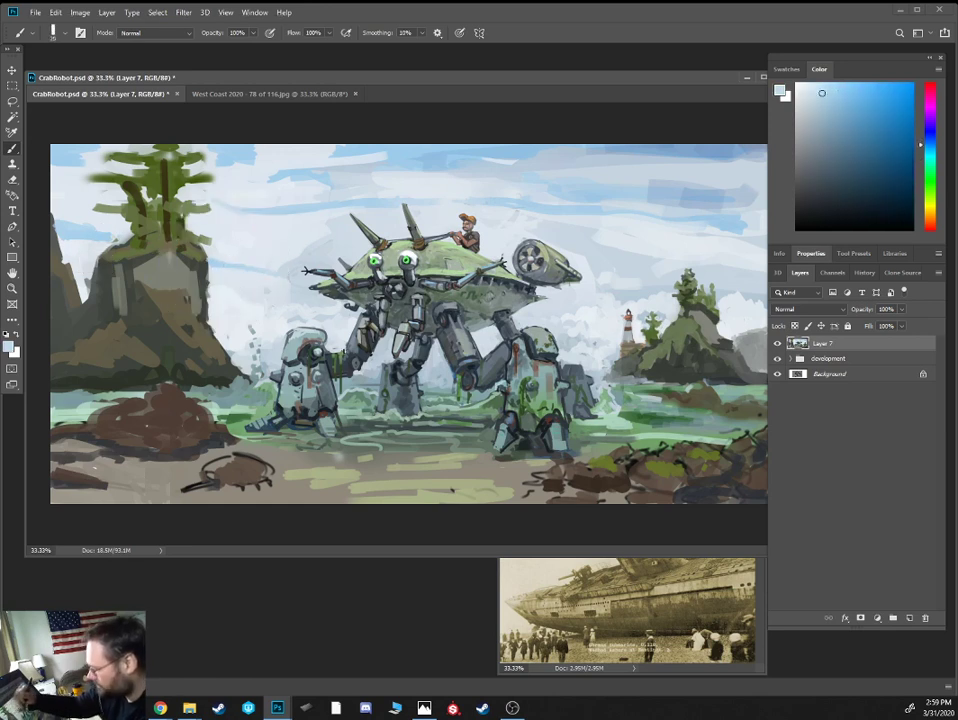
{"action": "left_click", "coordinate": [287, 278], "text": "alt"}
{"action": "mouse_move", "coordinate": [307, 247]}
{"action": "left_mouse_down"}
{"action": "mouse_move", "coordinate": [292, 260]}
{"action": "mouse_move", "coordinate": [246, 265]}
{"action": "left_mouse_up"}
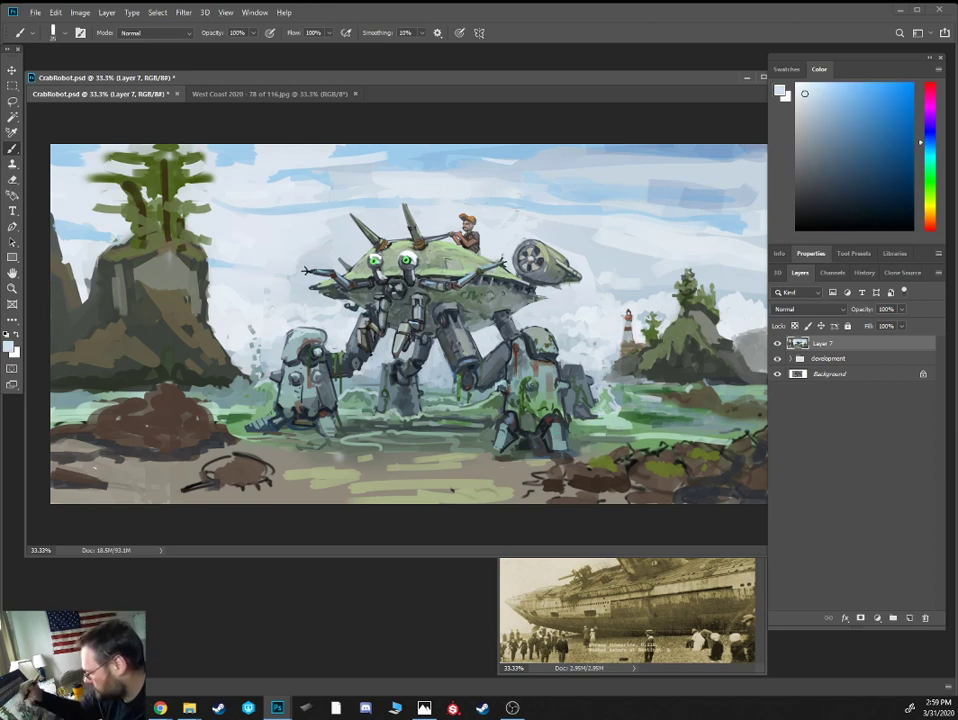
Clean up the sky around the rear engine and the robot's horns with sampled pale blue-greys
{"action": "left_click", "coordinate": [566, 233], "text": "alt"}
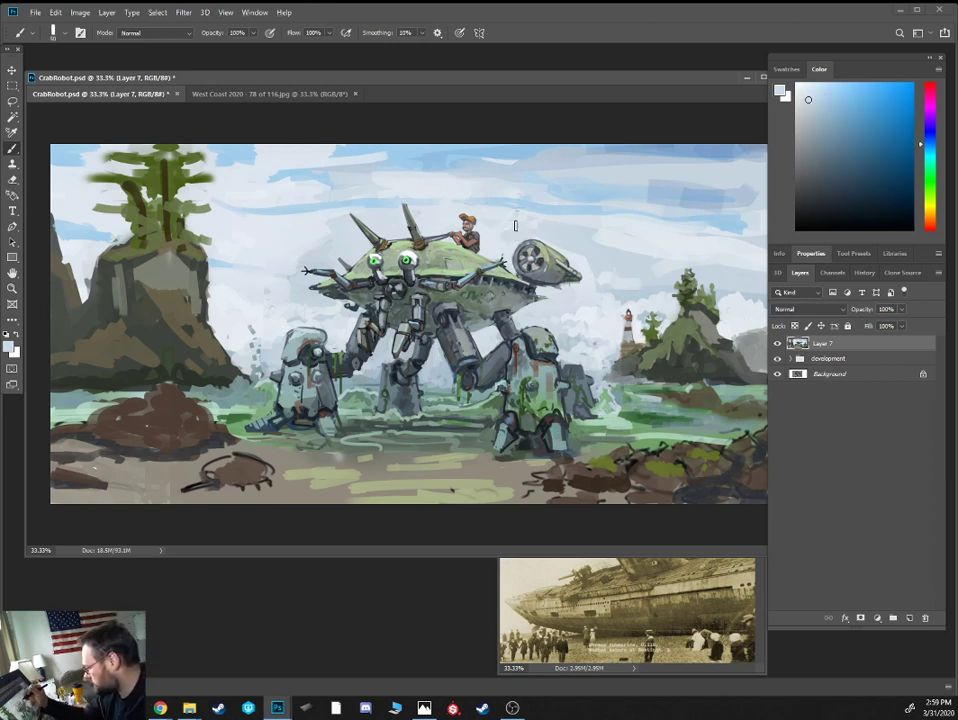
{"action": "left_click", "coordinate": [538, 216], "text": "alt"}
{"action": "left_click", "coordinate": [569, 240], "text": "alt"}
{"action": "mouse_move", "coordinate": [540, 216]}
{"action": "left_mouse_down"}
{"action": "mouse_move", "coordinate": [570, 218]}
{"action": "mouse_move", "coordinate": [573, 252]}
{"action": "mouse_move", "coordinate": [585, 264]}
{"action": "left_mouse_up"}
{"action": "key", "text": "bracketleft"}
{"action": "key", "text": "bracketleft"}
{"action": "left_click", "coordinate": [391, 224], "text": "alt"}
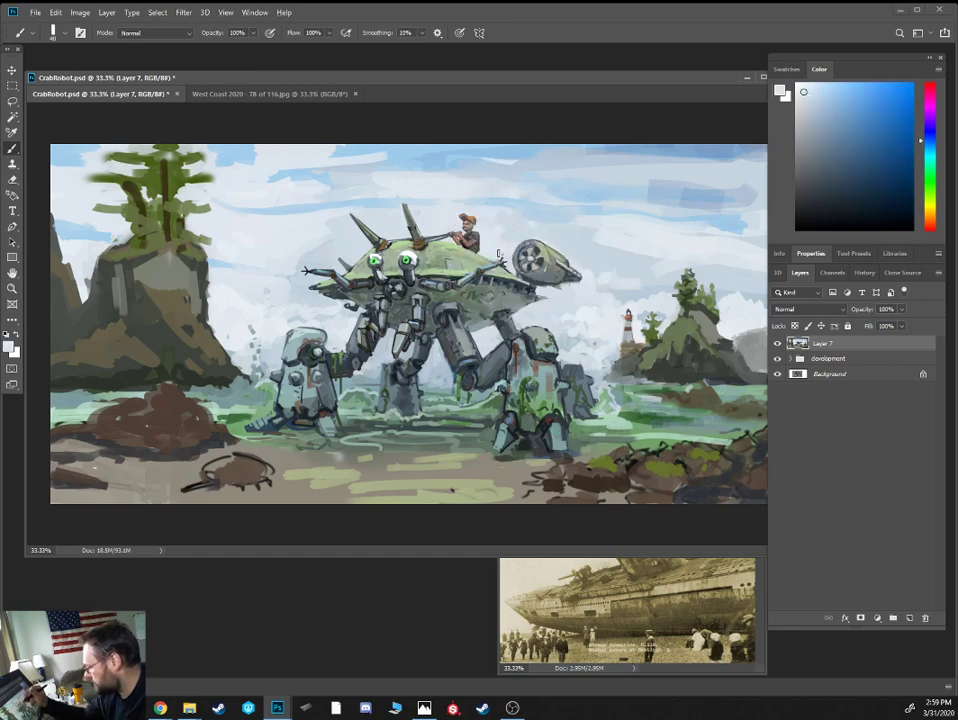
{"action": "left_click", "coordinate": [430, 228], "text": "alt"}
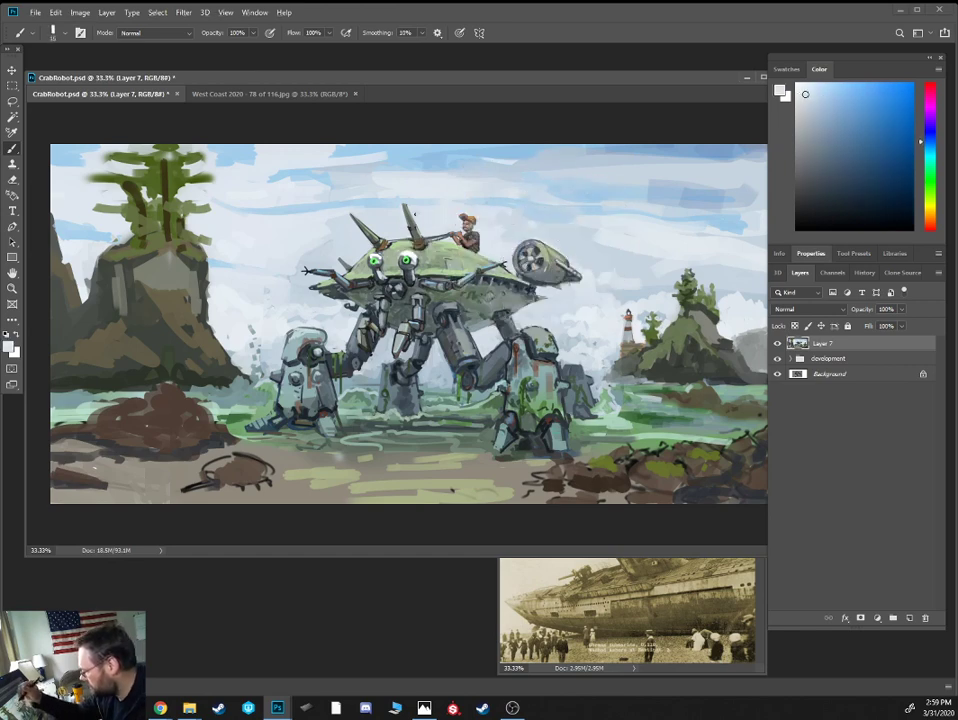
Refine the tip of the taller horn with a pale grey-green tone using a small brush
{"action": "key", "text": "bracketleft"}
{"action": "key", "text": "bracketleft"}
{"action": "left_click", "coordinate": [330, 205], "text": "alt"}
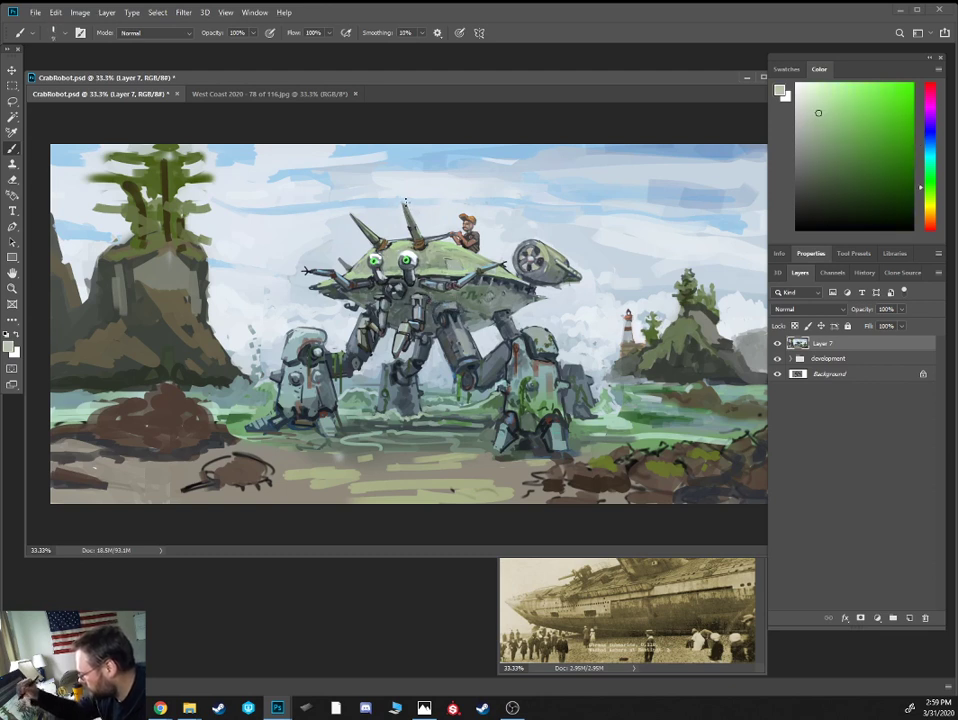
{"action": "left_click_drag", "start_coordinate": [404, 203], "coordinate": [412, 218]}
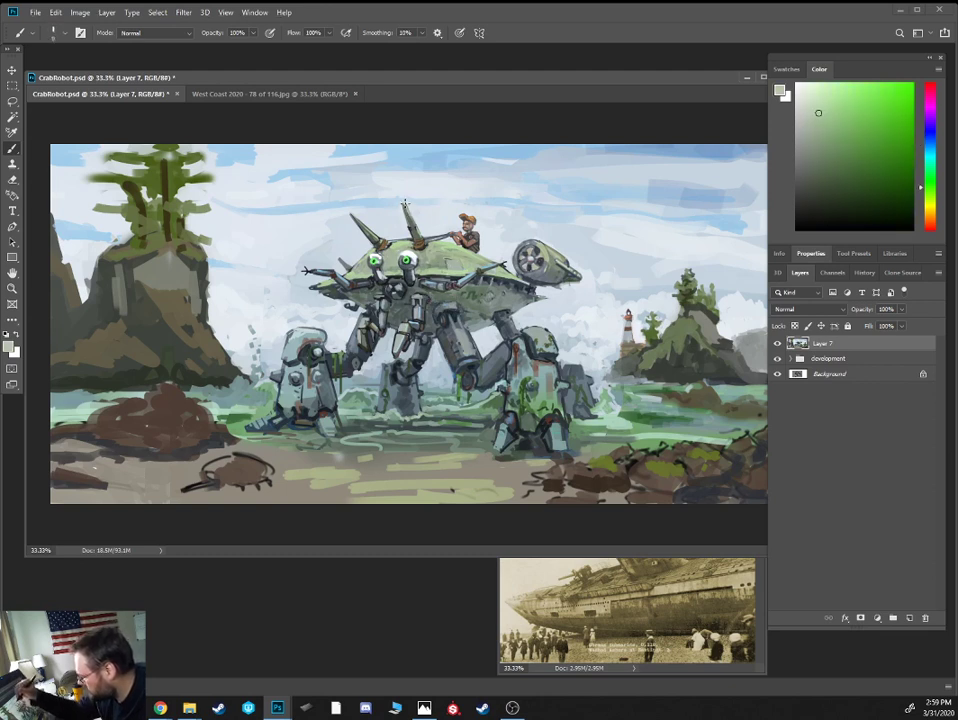
Clean up the sky around the robot's horns and underside with sampled pale blues using a larger brush
{"action": "left_click", "coordinate": [328, 242], "text": "alt"}
{"action": "key", "text": "bracketright"}
{"action": "key", "text": "bracketright"}
{"action": "key", "text": "bracketright"}
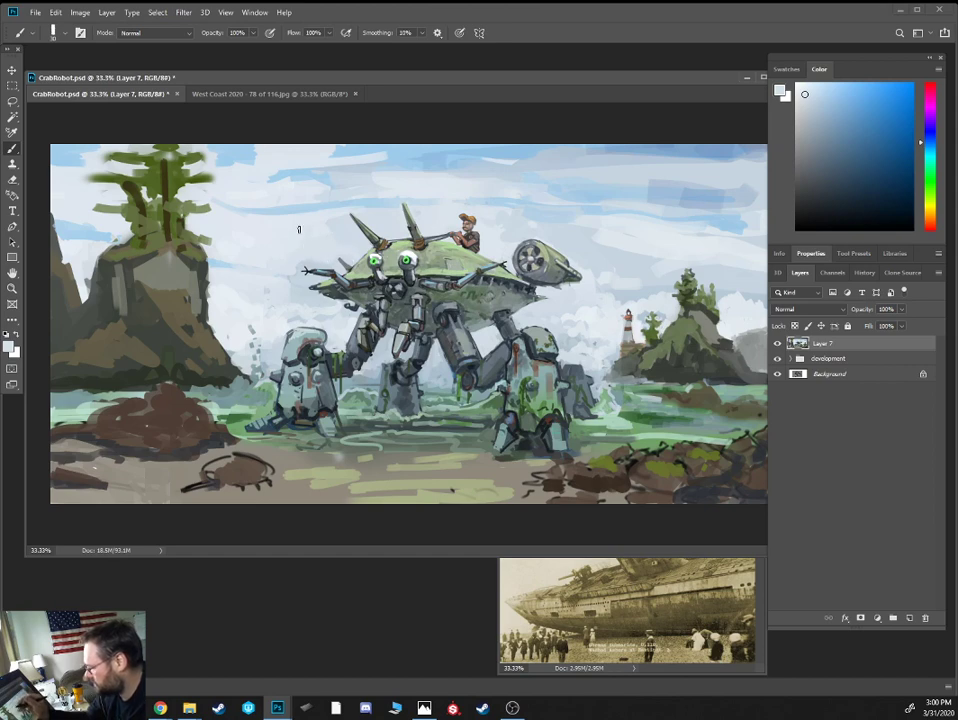
{"action": "left_click", "coordinate": [340, 222], "text": "alt"}
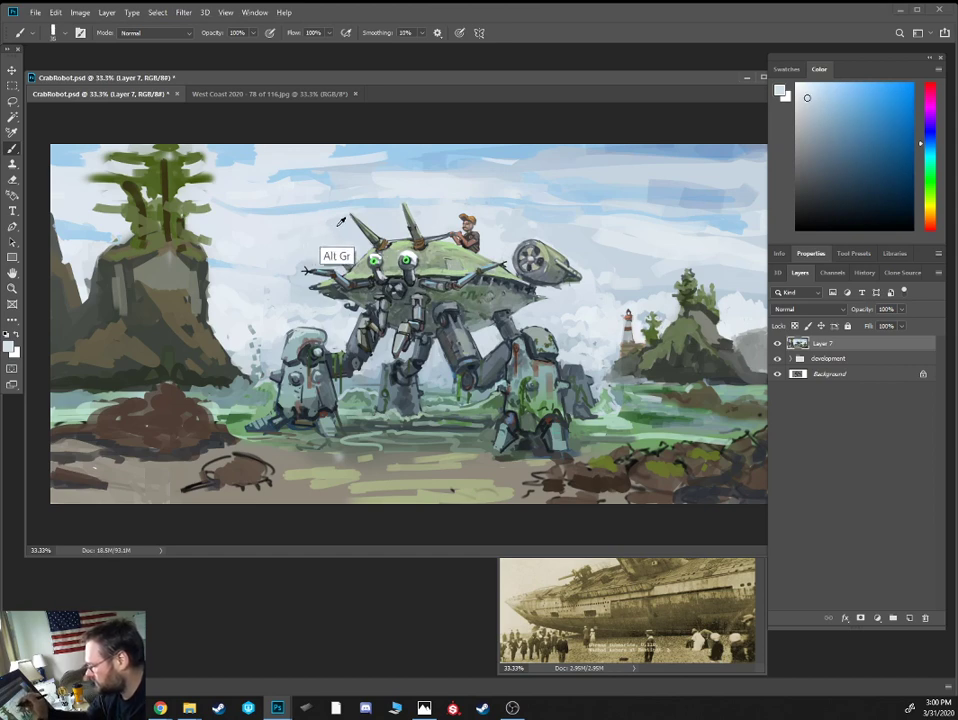
{"action": "left_click", "coordinate": [602, 370], "text": "alt"}
{"action": "left_click", "coordinate": [577, 316], "text": "alt"}
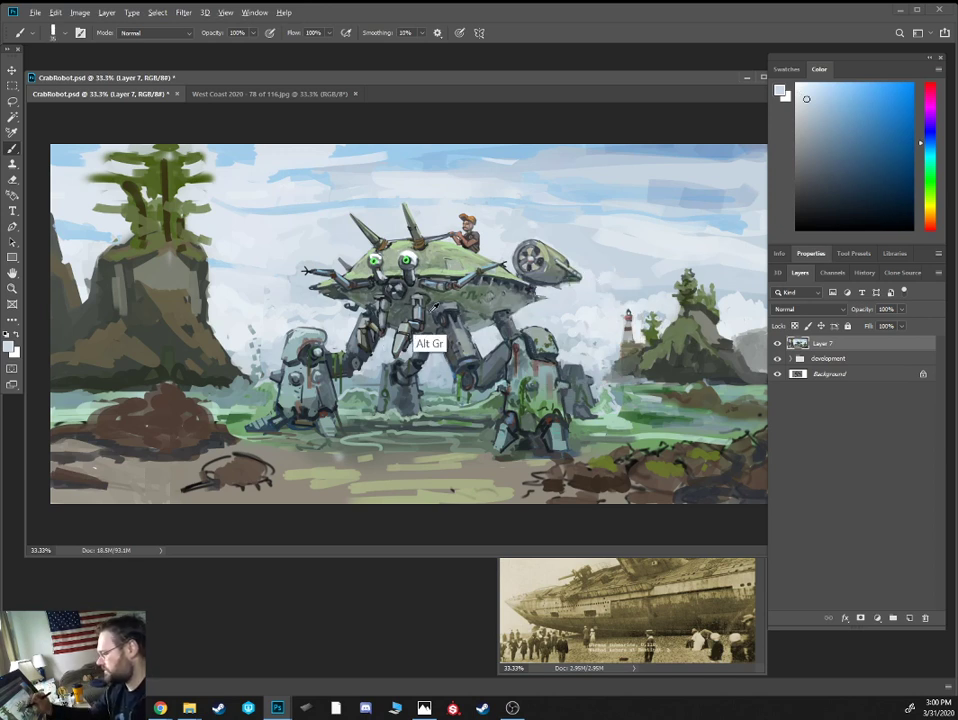
{"action": "left_click", "coordinate": [433, 307], "text": "alt"}
Refine the mossy rocks in the right foreground with yellow-green and dark browns, cleaning their edges with a sampled sand tone
{"action": "key", "text": "ctrl+minus"}
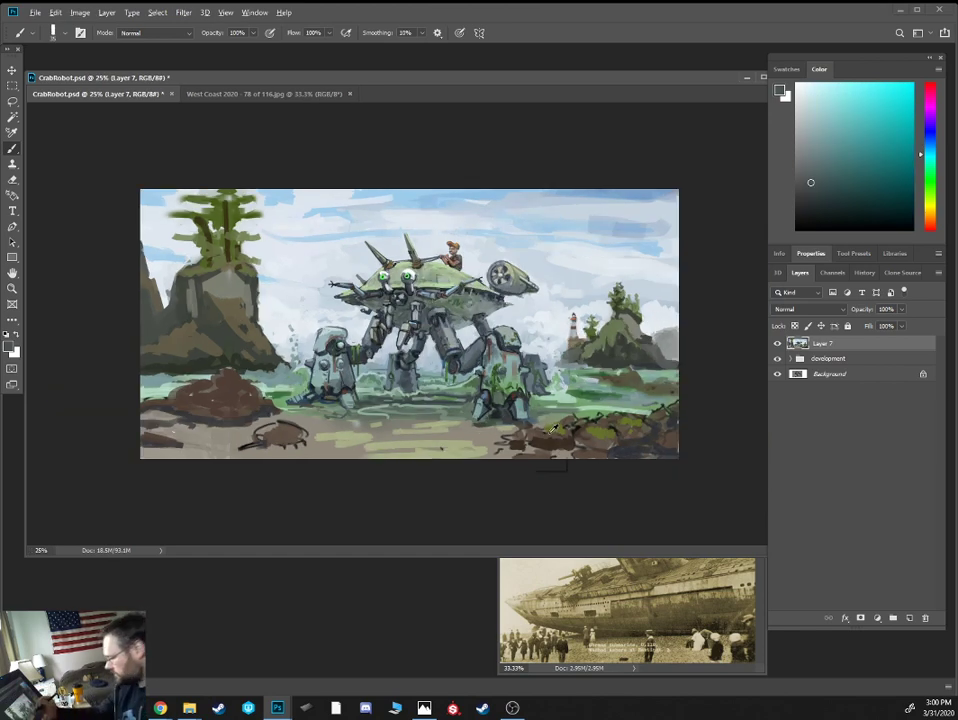
{"action": "left_click", "coordinate": [402, 322], "text": "alt"}
{"action": "left_click", "coordinate": [881, 134]}
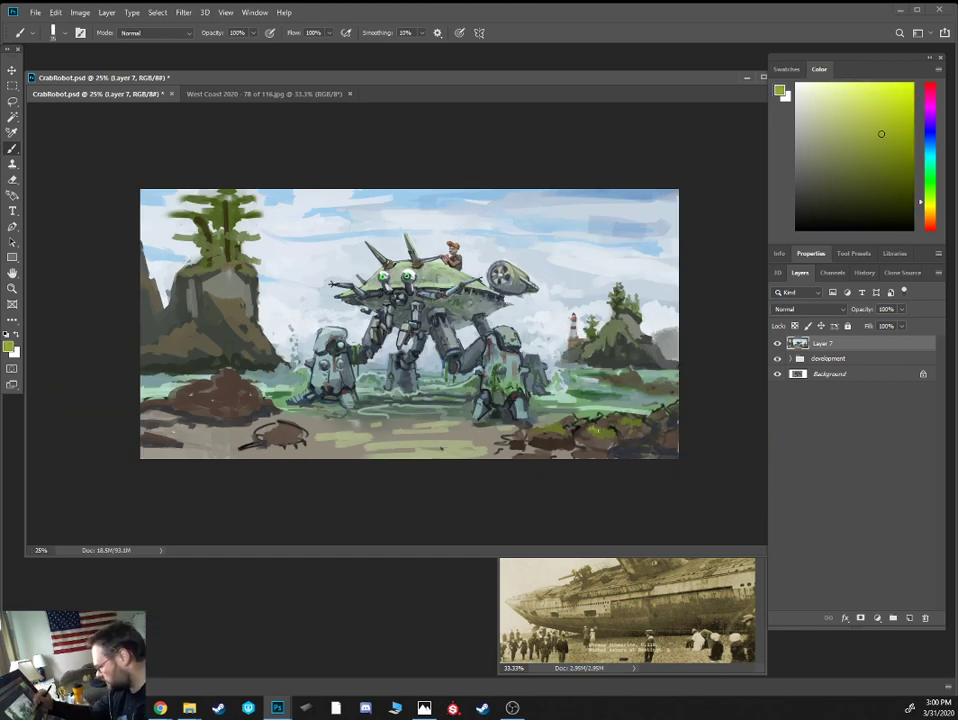
{"action": "mouse_move", "coordinate": [633, 423]}
{"action": "left_mouse_down"}
{"action": "mouse_move", "coordinate": [641, 422]}
{"action": "mouse_move", "coordinate": [569, 415]}
{"action": "mouse_move", "coordinate": [575, 450]}
{"action": "left_mouse_up"}
{"action": "left_click", "coordinate": [603, 413], "text": "alt"}
{"action": "left_click", "coordinate": [595, 444], "text": "alt"}
{"action": "left_click", "coordinate": [575, 432], "text": "alt"}
{"action": "left_click", "coordinate": [569, 420], "text": "alt"}
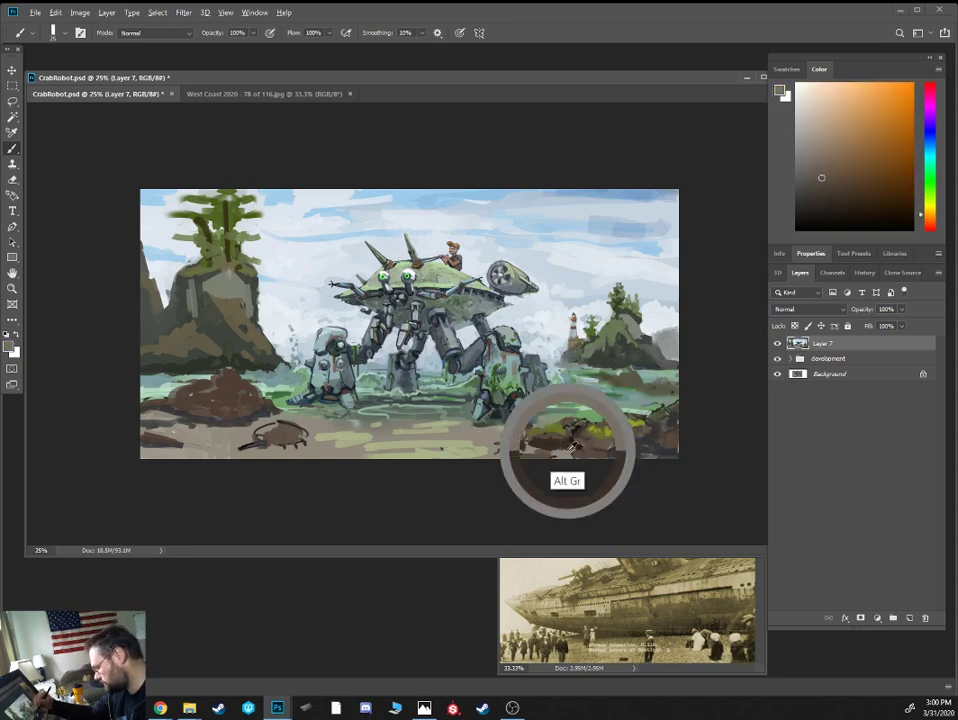
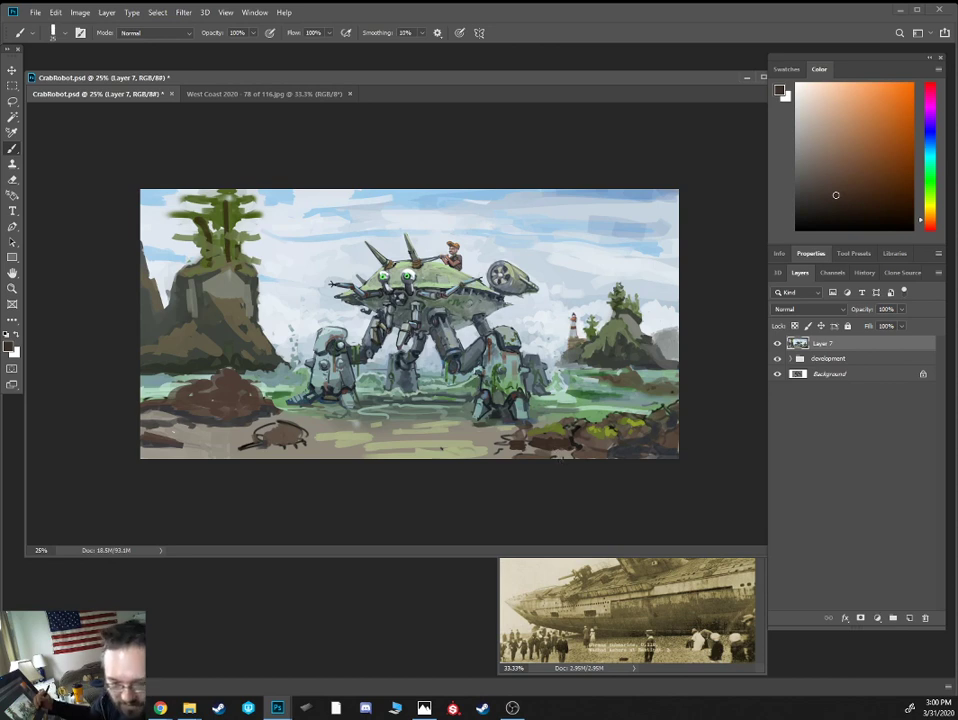
{"action": "left_click", "coordinate": [499, 429], "text": "alt"}
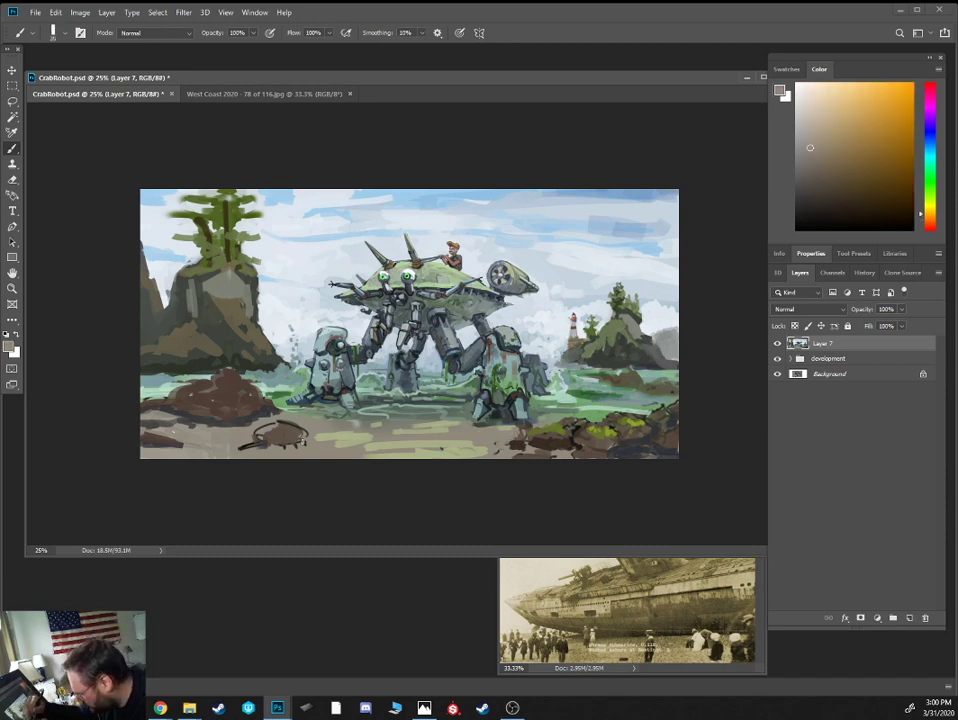
Shade the small lone rock on the beach with a sampled brown and an ochre highlight
{"action": "left_click", "coordinate": [213, 324], "text": "alt"}
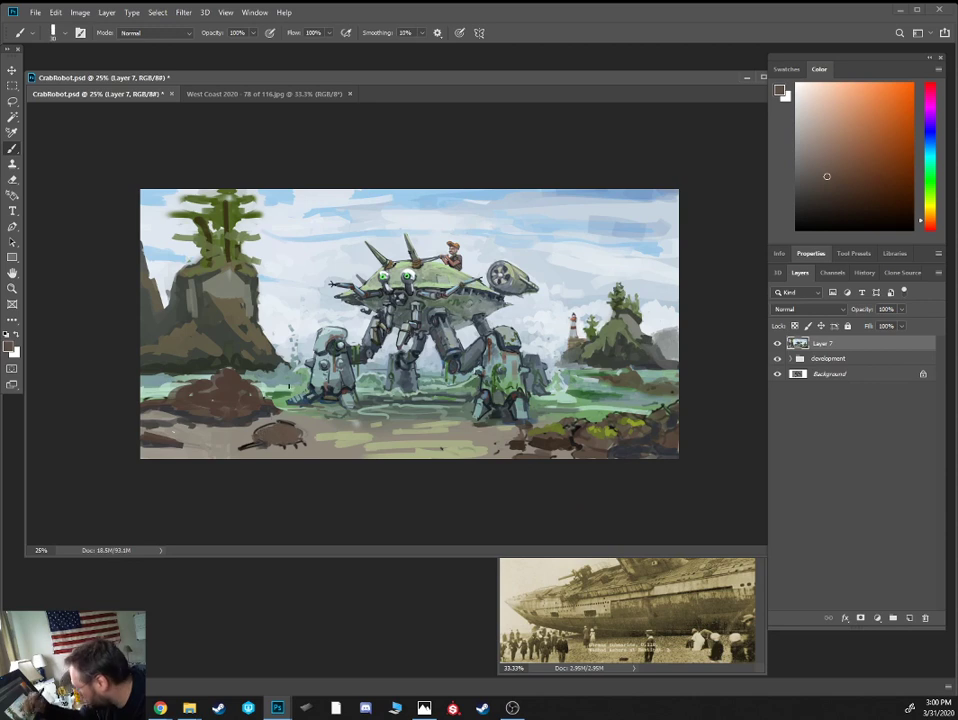
{"action": "left_click", "coordinate": [927, 215]}
{"action": "left_click", "coordinate": [886, 146]}
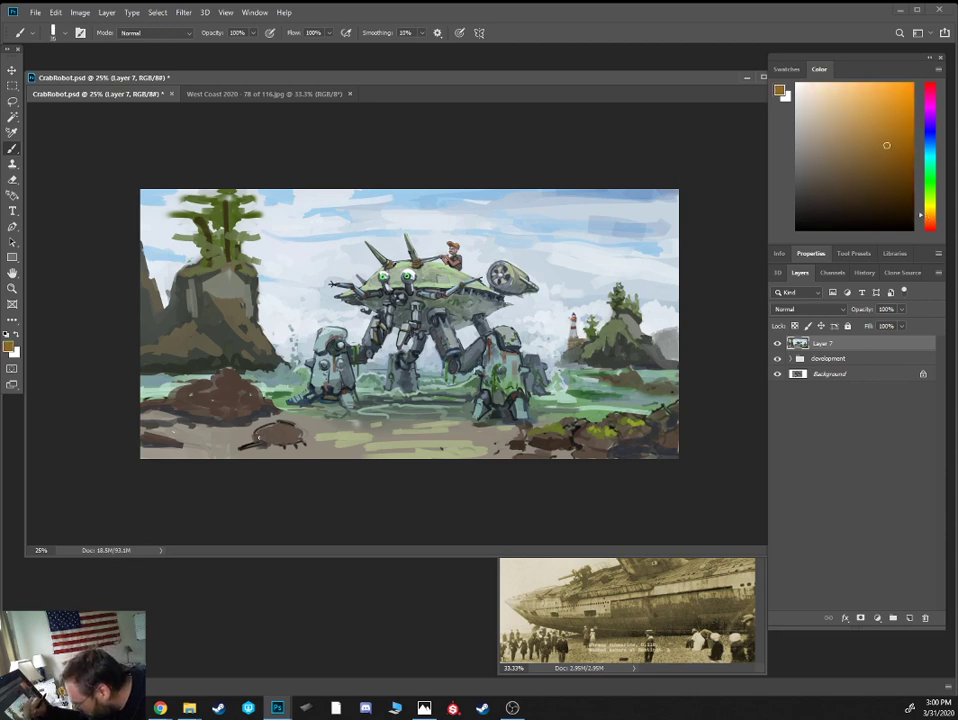
{"action": "left_click_drag", "start_coordinate": [259, 437], "coordinate": [269, 433]}
Define the cracks and planes of the left foreground rock mound with dark browns and a sampled grey-brown
{"action": "left_click", "coordinate": [220, 388], "text": "alt"}
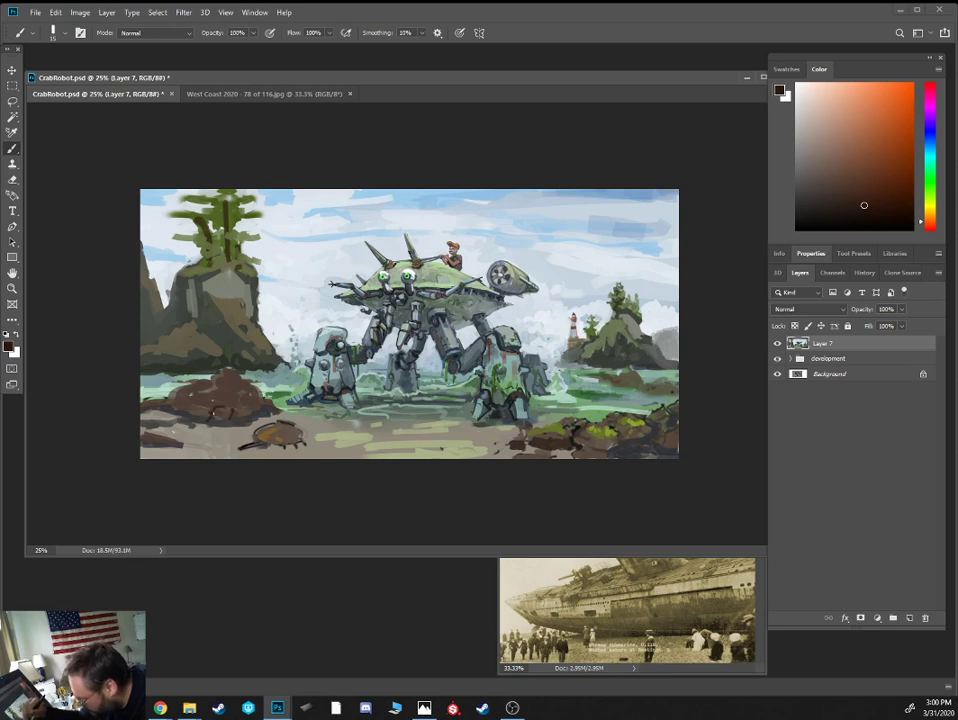
{"action": "left_click_drag", "start_coordinate": [211, 411], "coordinate": [192, 406]}
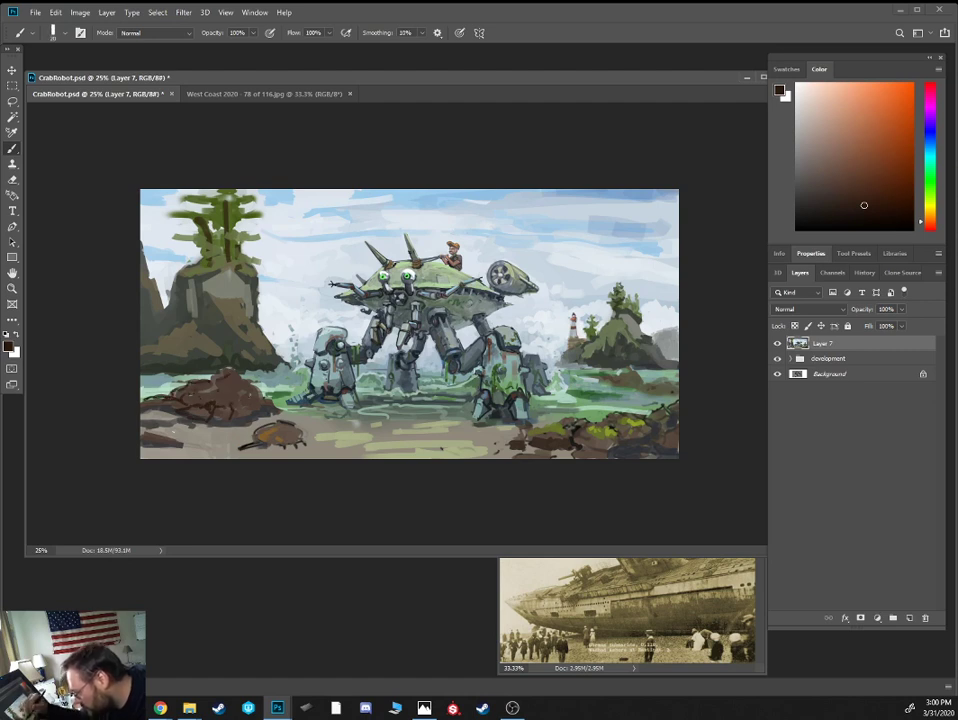
{"action": "left_click", "coordinate": [220, 390], "text": "alt"}
{"action": "left_click", "coordinate": [222, 402], "text": "alt"}
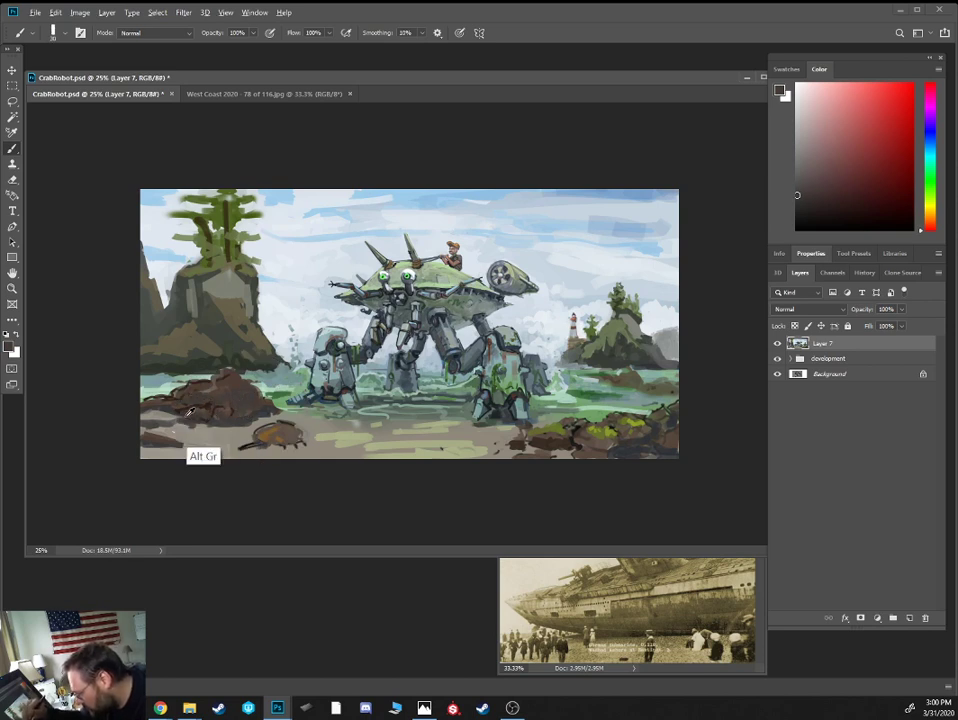
{"action": "left_click", "coordinate": [185, 422], "text": "alt"}
Add dark olive crevices and shadow strokes to the face and base of the left cliff
{"action": "left_click", "coordinate": [199, 340], "text": "alt"}
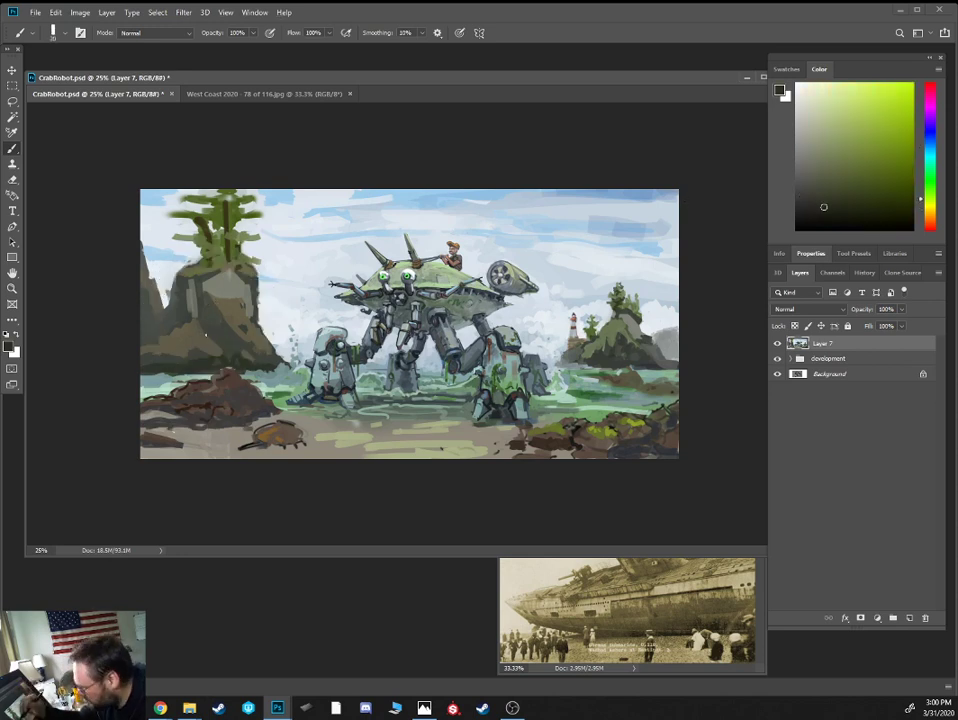
{"action": "left_click_drag", "start_coordinate": [179, 320], "coordinate": [159, 330]}
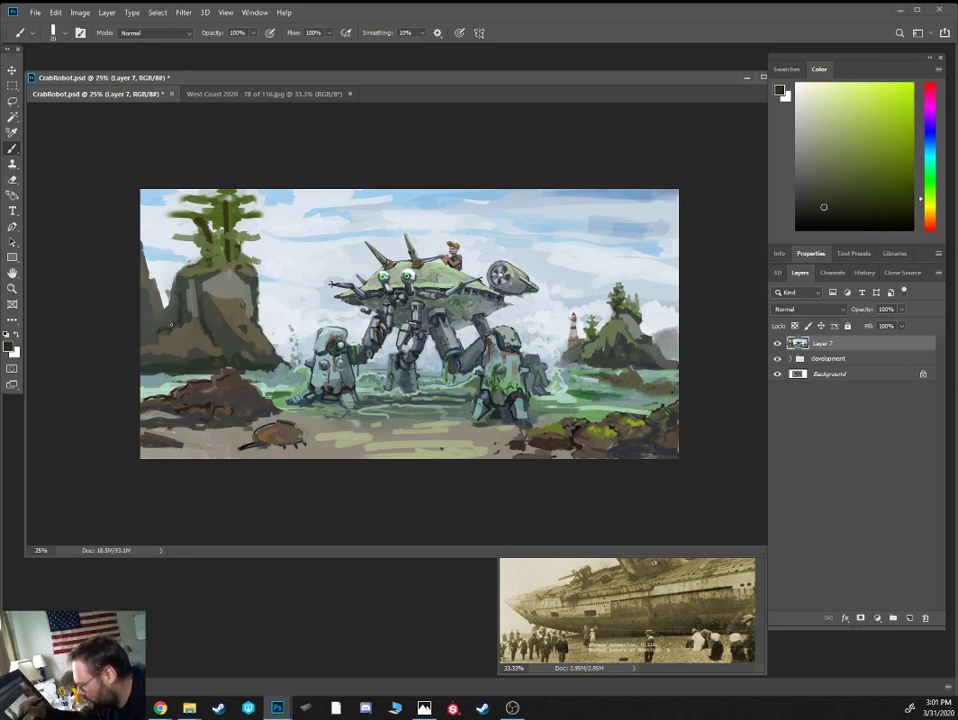
{"action": "mouse_move", "coordinate": [214, 306]}
{"action": "left_mouse_down"}
{"action": "mouse_move", "coordinate": [223, 345]}
{"action": "mouse_move", "coordinate": [240, 348]}
{"action": "left_mouse_up"}
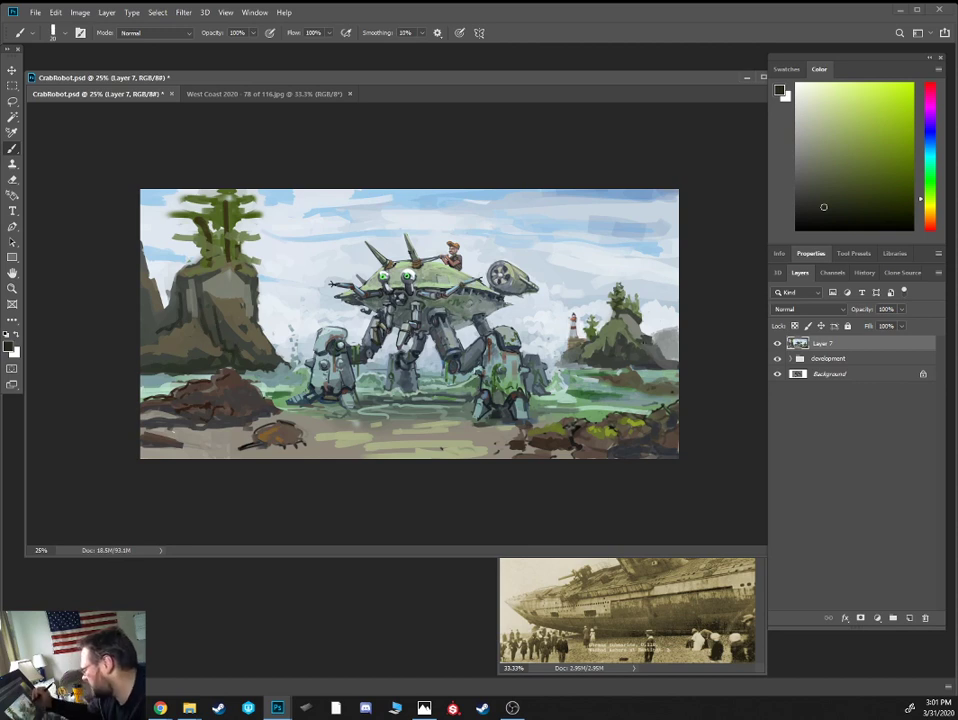
{"action": "left_click", "coordinate": [616, 361], "text": "alt"}
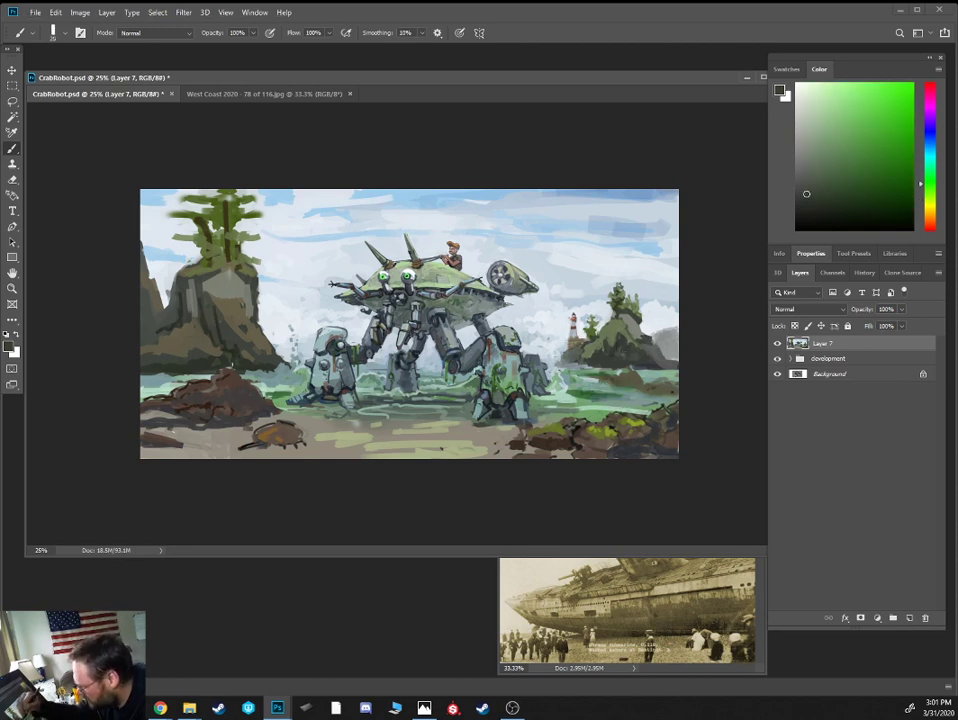
Paint the waterline beneath the left cliff with dark teal and lighter grey-teal strokes
{"action": "left_click", "coordinate": [192, 375], "text": "alt"}
{"action": "left_click", "coordinate": [155, 374], "text": "alt"}
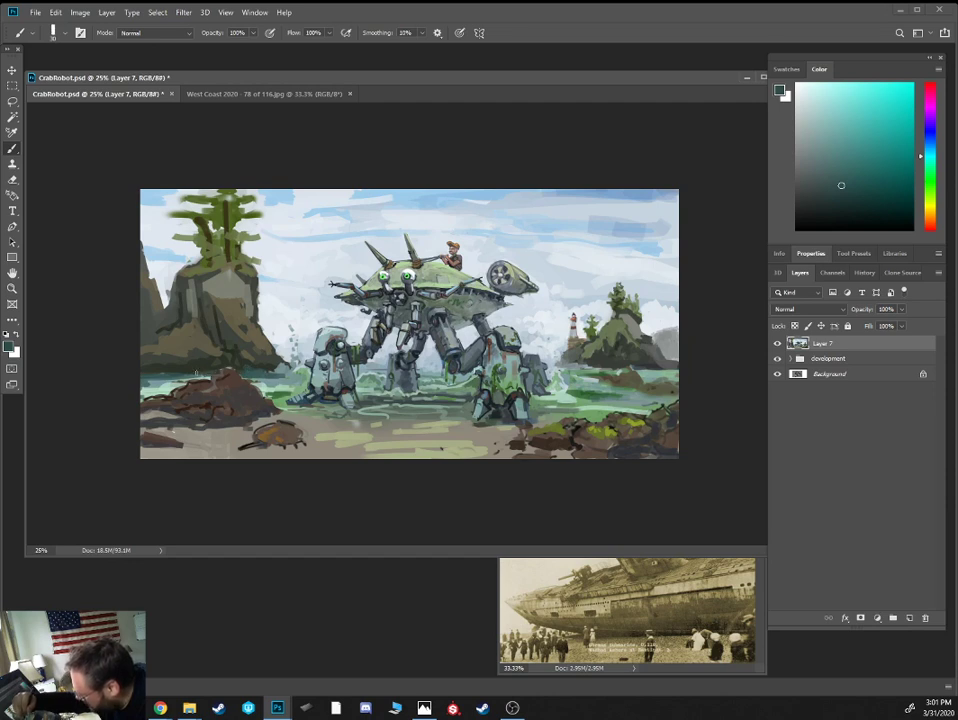
{"action": "left_click", "coordinate": [189, 371], "text": "alt"}
{"action": "left_click_drag", "start_coordinate": [848, 177], "coordinate": [811, 147]}
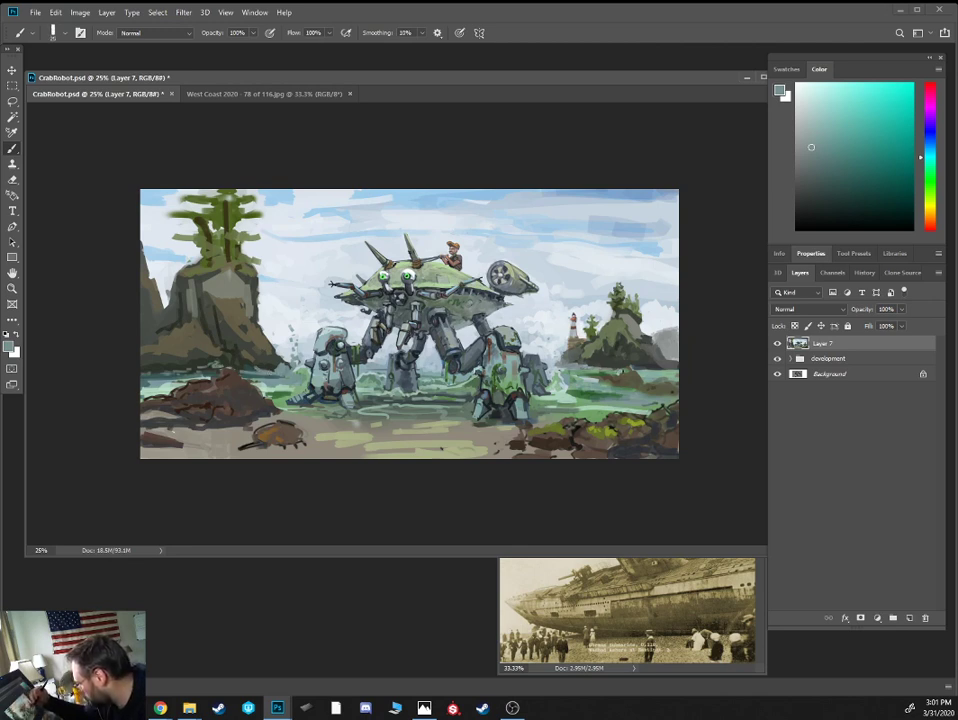
Refine the waterline and edge of the right island with pale teal and sampled greys
{"action": "left_click", "coordinate": [809, 130]}
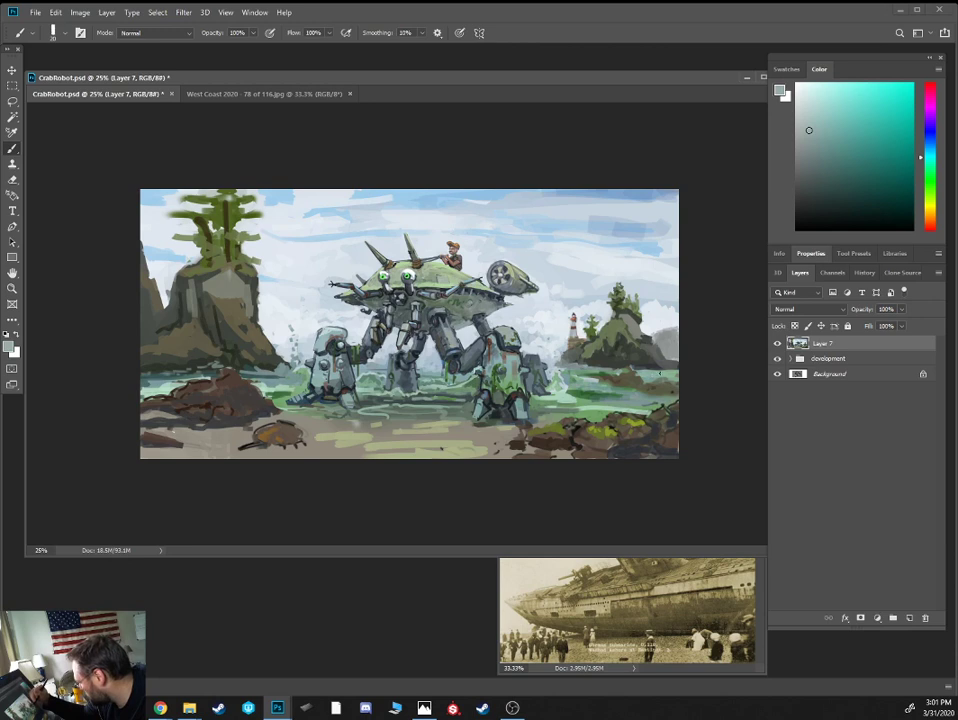
{"action": "left_click", "coordinate": [813, 99]}
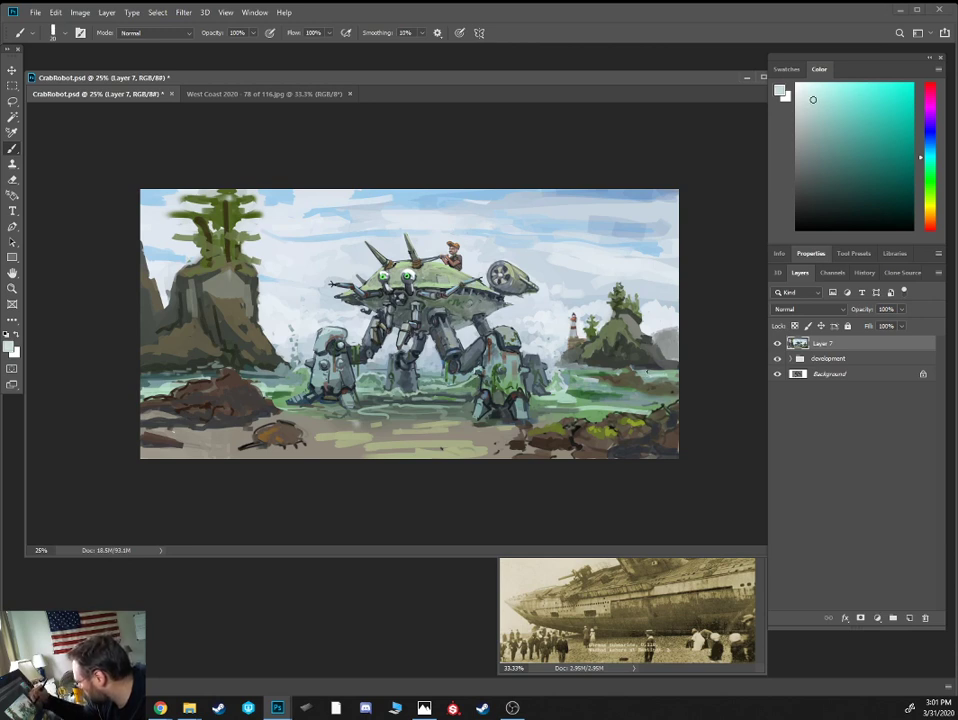
{"action": "left_click", "coordinate": [579, 378], "text": "alt"}
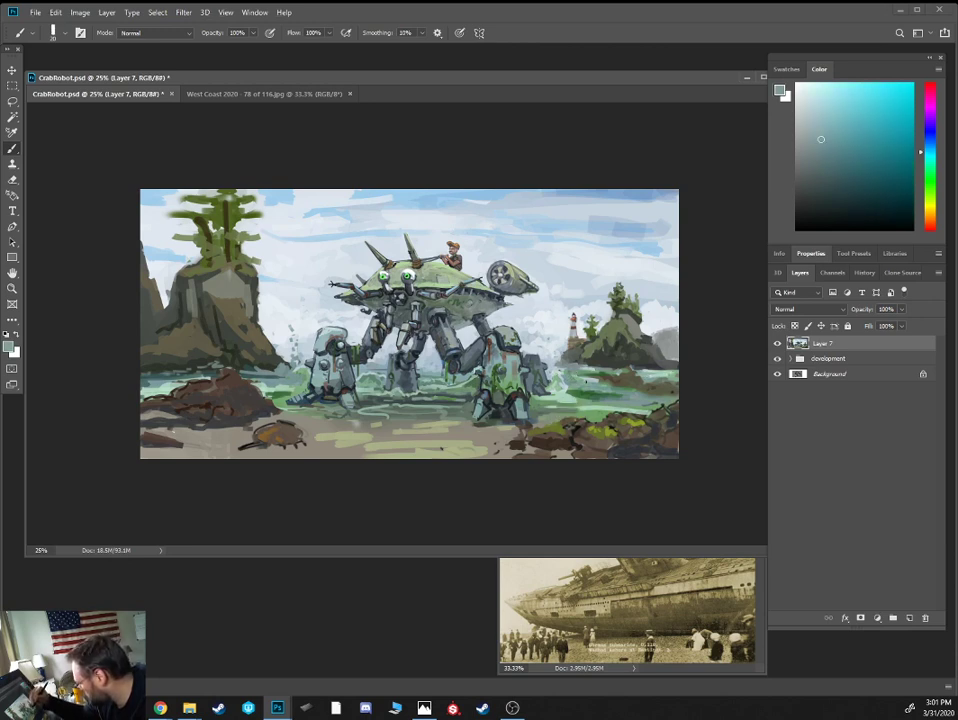
{"action": "left_click", "coordinate": [583, 368], "text": "alt"}
{"action": "left_click", "coordinate": [565, 352], "text": "alt"}
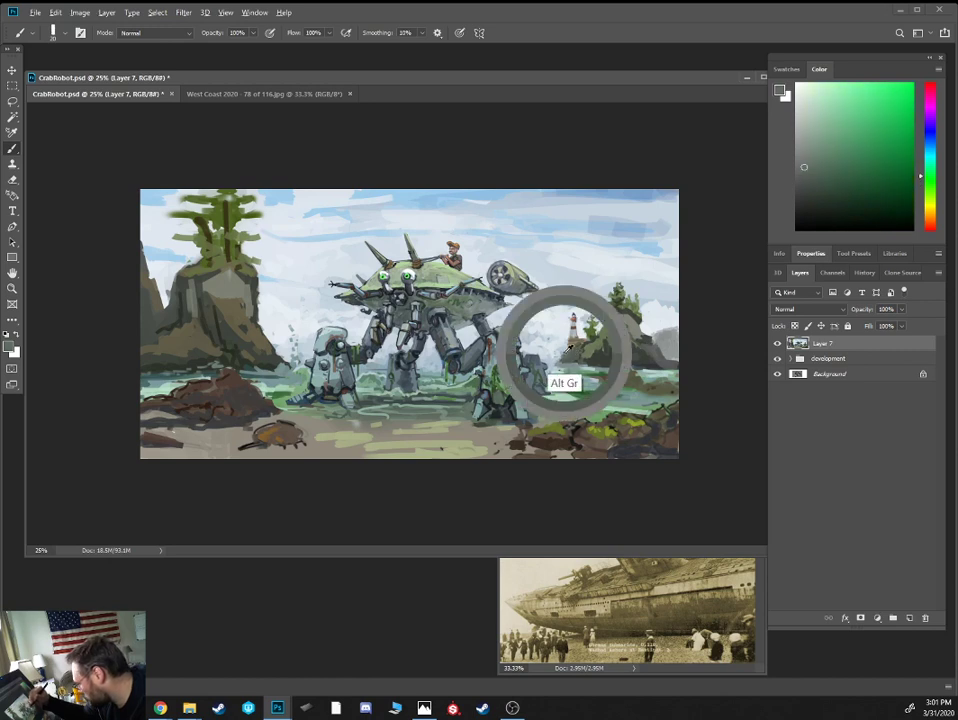
{"action": "left_click", "coordinate": [562, 353], "text": "alt"}
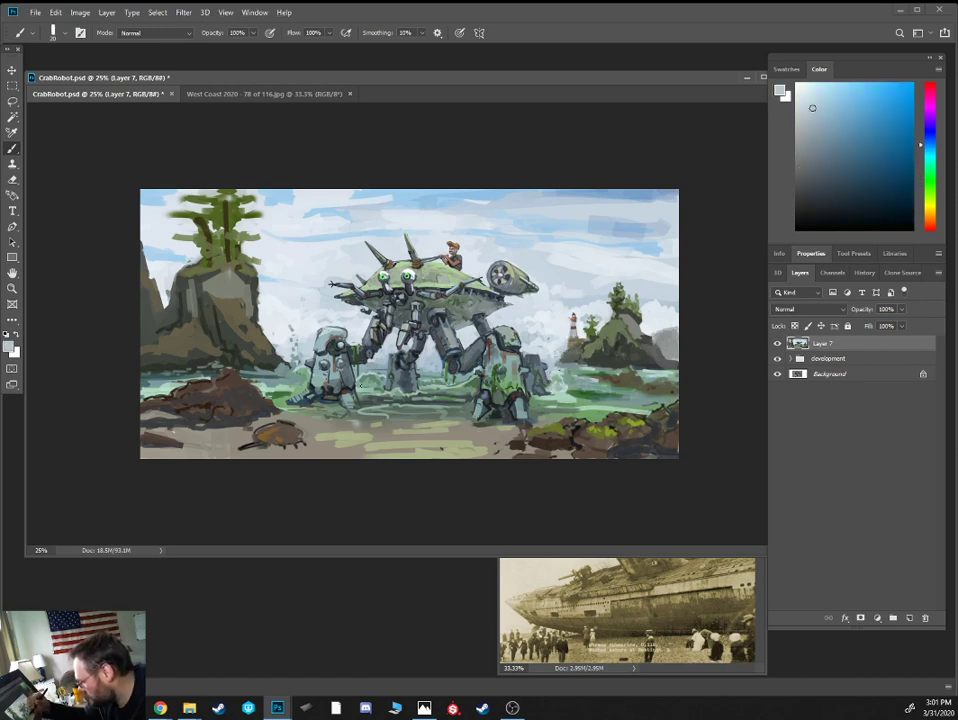
Touch up the water between the left rock mound and the robot's left front leg with sampled greens
{"action": "left_click", "coordinate": [344, 412], "text": "alt"}
{"action": "left_click", "coordinate": [278, 402], "text": "alt"}
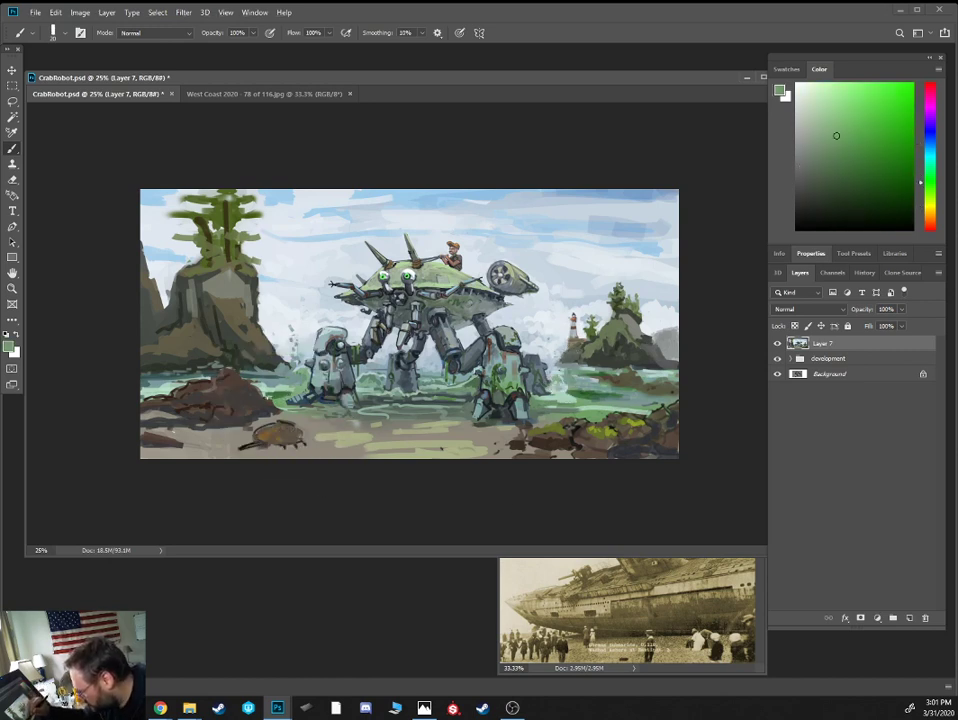
{"action": "left_click_drag", "start_coordinate": [263, 398], "coordinate": [271, 398]}
{"action": "left_click", "coordinate": [275, 396], "text": "alt"}
{"action": "left_click", "coordinate": [286, 405], "text": "alt"}
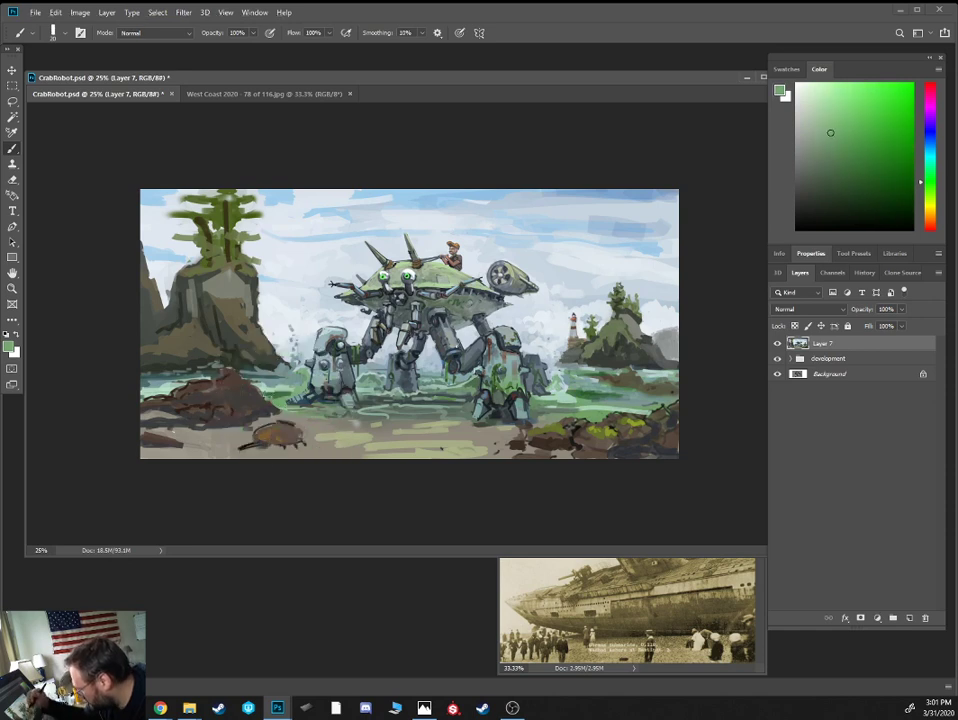
Darken the wet sand along the beach's edge and paint a pale green foam line in front of the robot
{"action": "left_click", "coordinate": [249, 340], "text": "alt"}
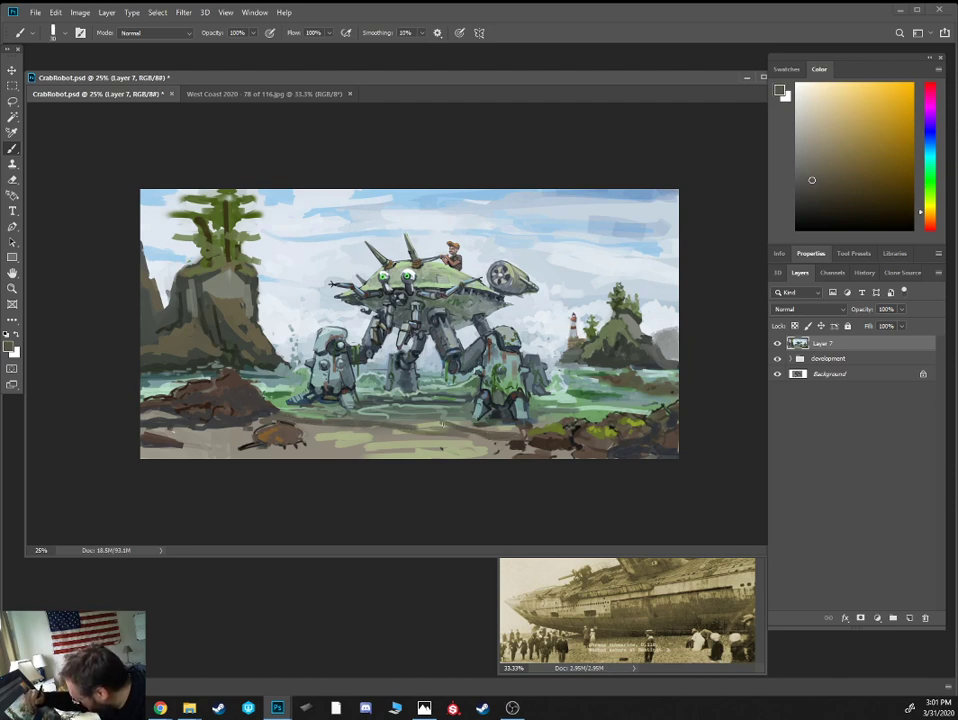
{"action": "left_click", "coordinate": [350, 310], "text": "alt"}
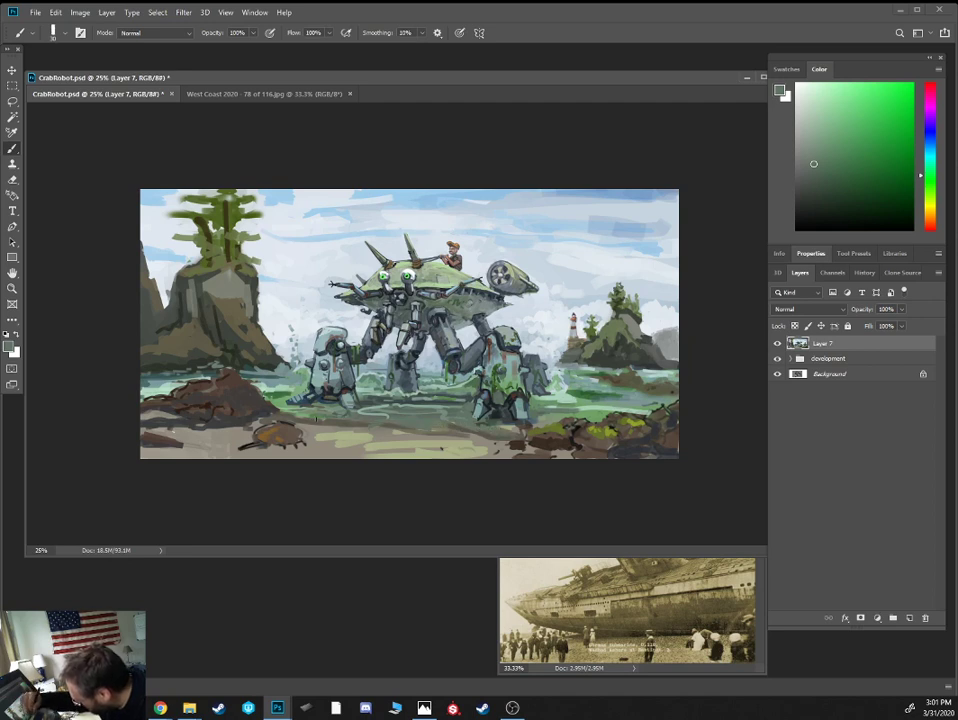
{"action": "left_click", "coordinate": [378, 407], "text": "alt"}
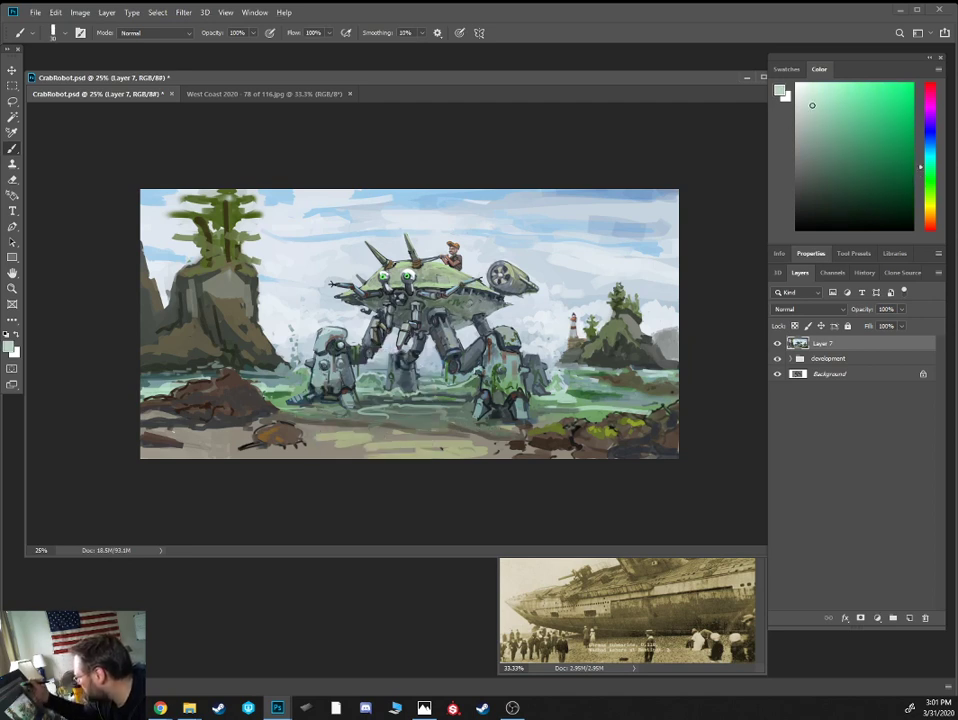
{"action": "left_click_drag", "start_coordinate": [282, 418], "coordinate": [358, 423]}
{"action": "left_click_drag", "start_coordinate": [268, 317], "coordinate": [380, 327]}
{"action": "key", "text": "["}
{"action": "mouse_move", "coordinate": [425, 417]}
{"action": "left_mouse_down"}
{"action": "mouse_move", "coordinate": [440, 419]}
{"action": "mouse_move", "coordinate": [321, 413]}
{"action": "left_mouse_up"}
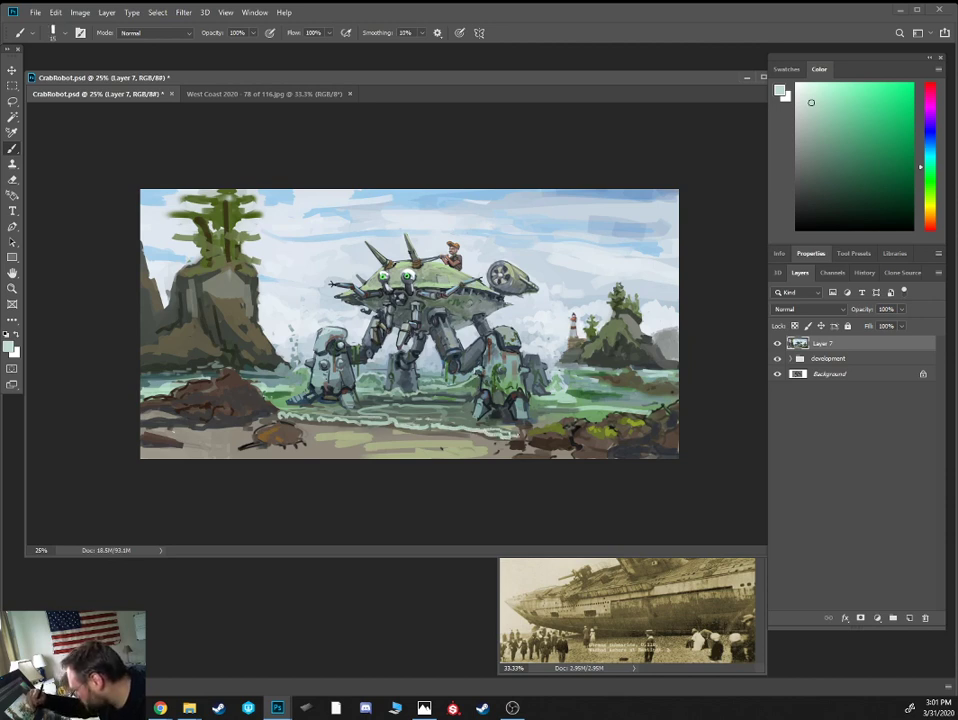
Extend the foam around the right front leg's foot and rework the water beneath it with sampled dark grey-greens
{"action": "left_click", "coordinate": [378, 324], "text": "alt"}
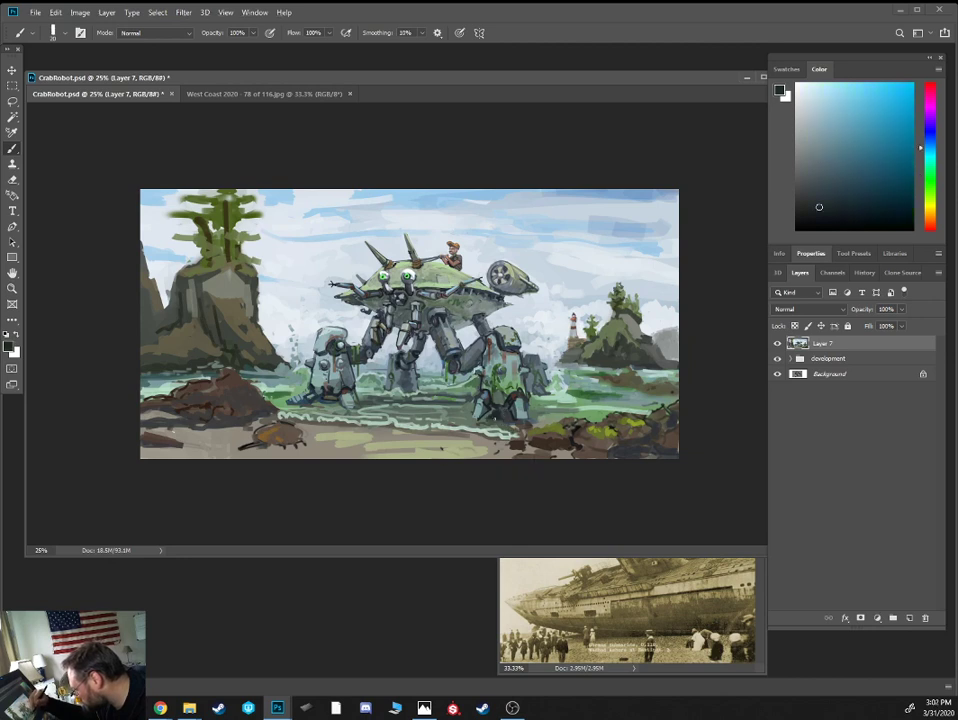
{"action": "left_click", "coordinate": [364, 319], "text": "alt"}
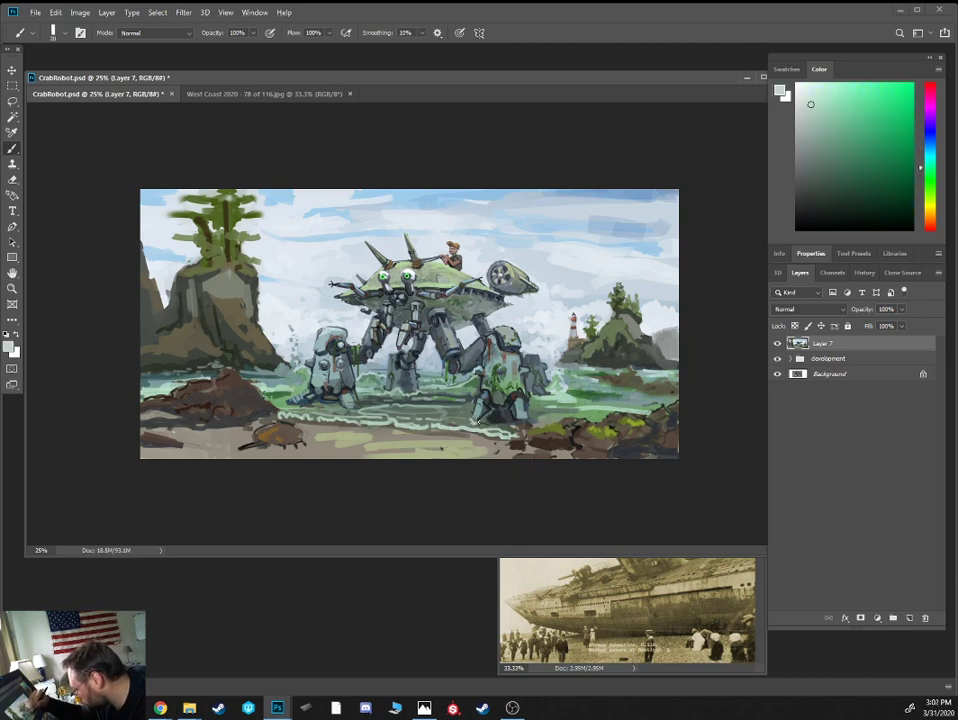
{"action": "mouse_move", "coordinate": [513, 430]}
{"action": "left_mouse_down"}
{"action": "mouse_move", "coordinate": [529, 429]}
{"action": "mouse_move", "coordinate": [514, 427]}
{"action": "left_mouse_up"}
{"action": "left_click", "coordinate": [340, 313], "text": "alt"}
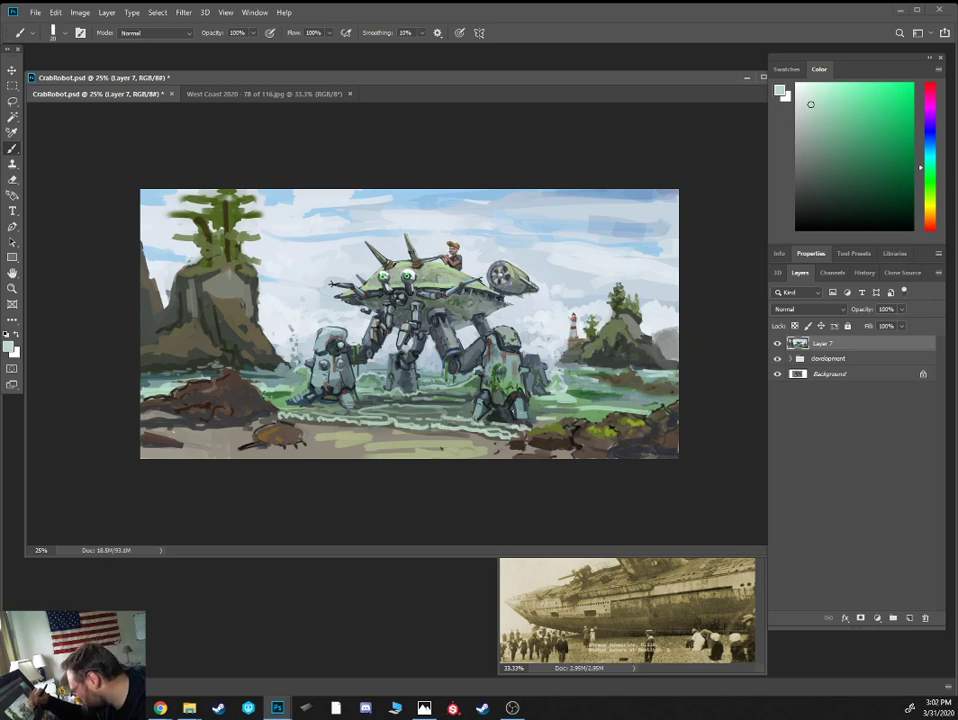
{"action": "left_click", "coordinate": [483, 402], "text": "alt"}
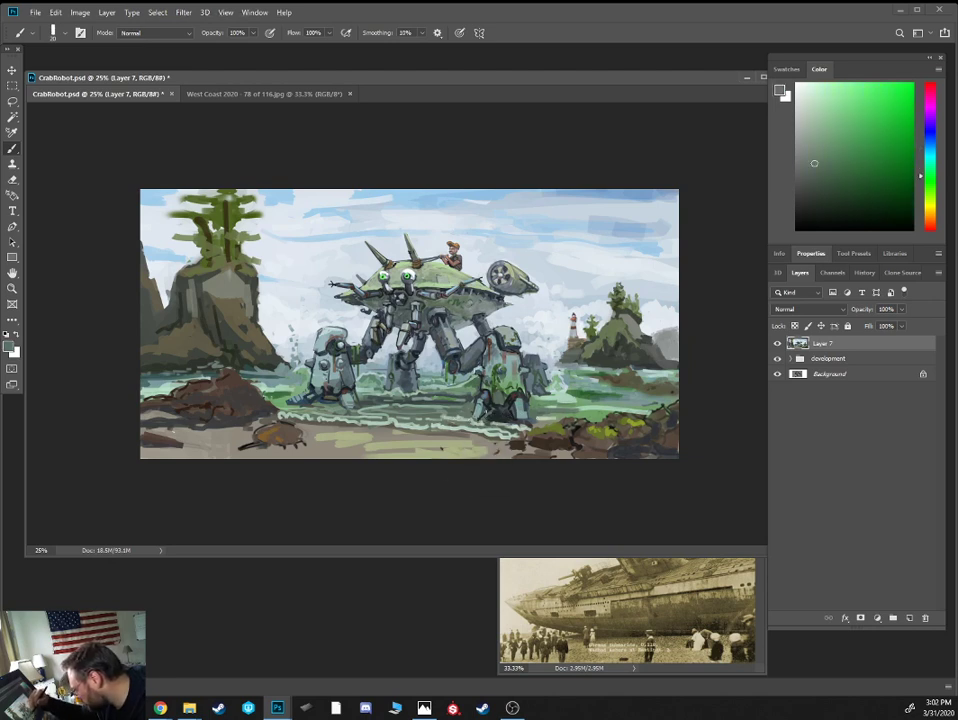
{"action": "left_click", "coordinate": [457, 408], "text": "alt"}
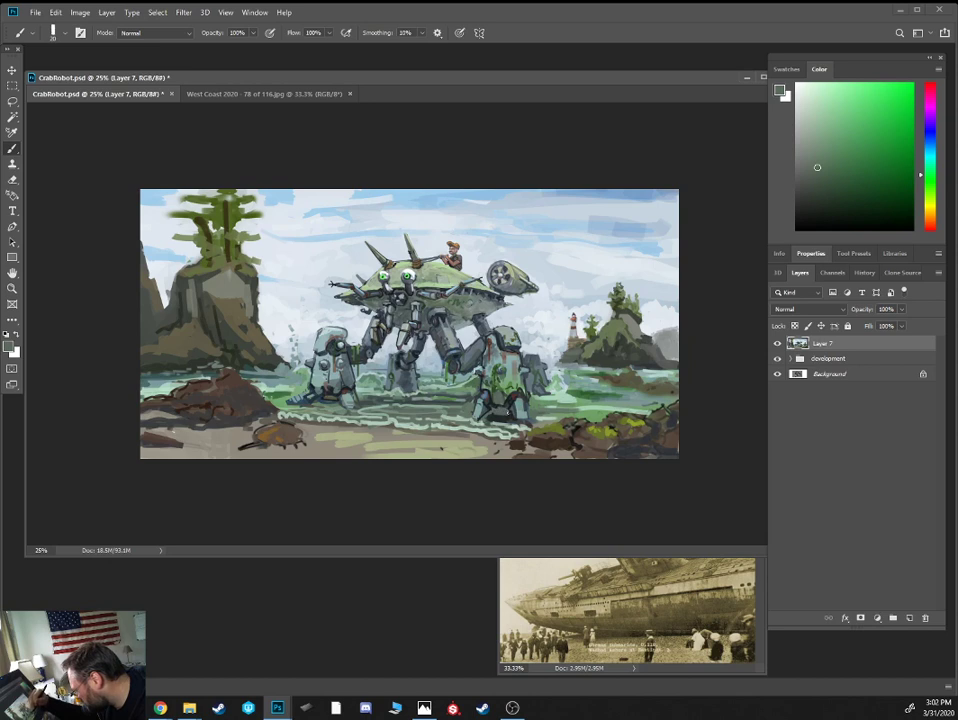
Deepen the shadows under and between the toes of the robot's right front foot with sampled dark blue-greens
{"action": "left_click", "coordinate": [362, 311], "text": "alt"}
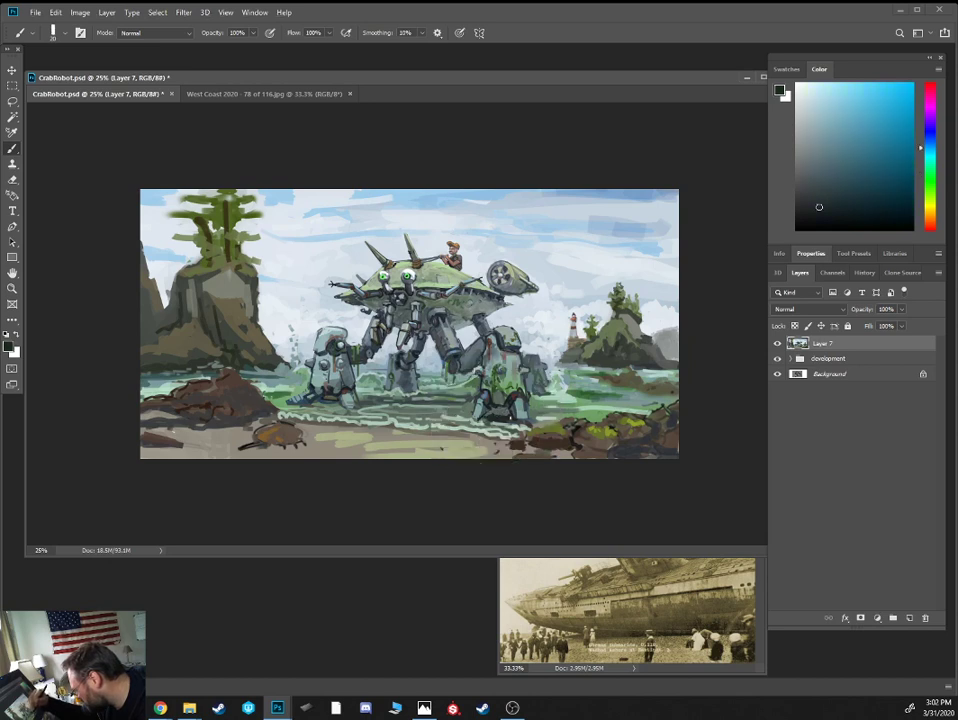
{"action": "left_click", "coordinate": [492, 396], "text": "alt"}
{"action": "left_click", "coordinate": [497, 401], "text": "alt"}
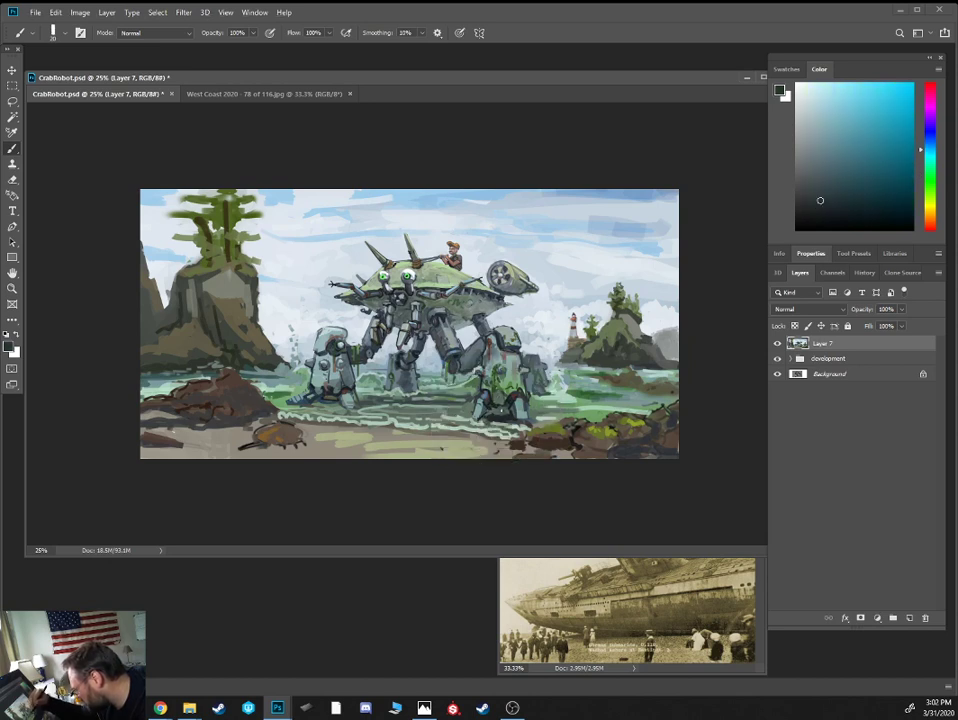
{"action": "left_click", "coordinate": [512, 436], "text": "alt"}
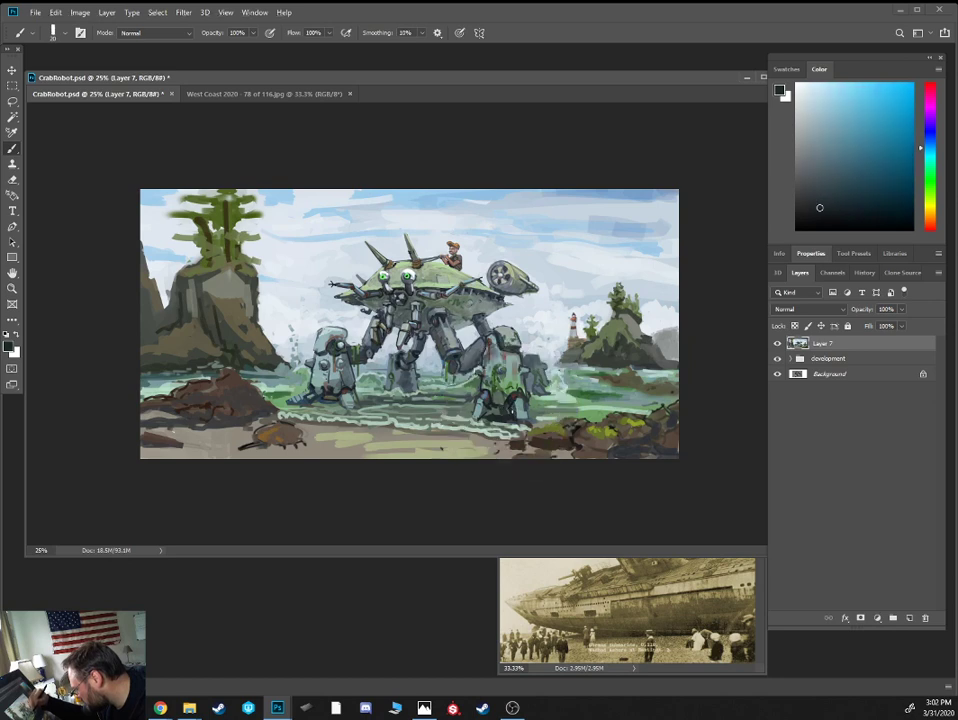
Highlight the toes of the robot's right front foot with a sampled grey-teal lightened to pale teal, using a finer brush
{"action": "left_click", "coordinate": [385, 314], "text": "alt"}
{"action": "left_click", "coordinate": [385, 314], "text": "alt"}
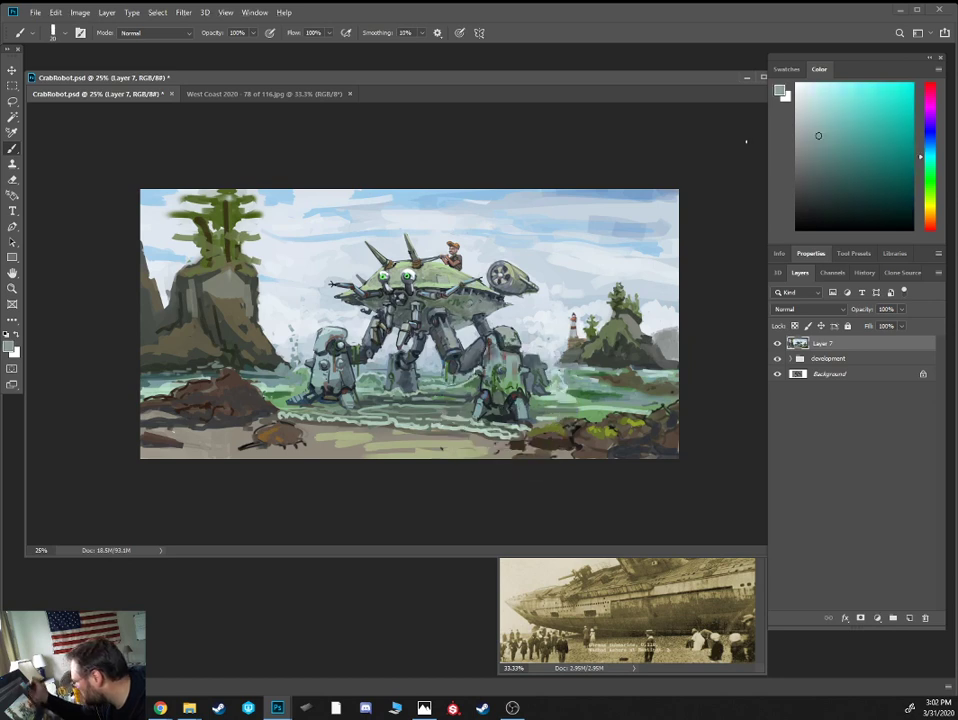
{"action": "left_click", "coordinate": [385, 314], "text": "alt"}
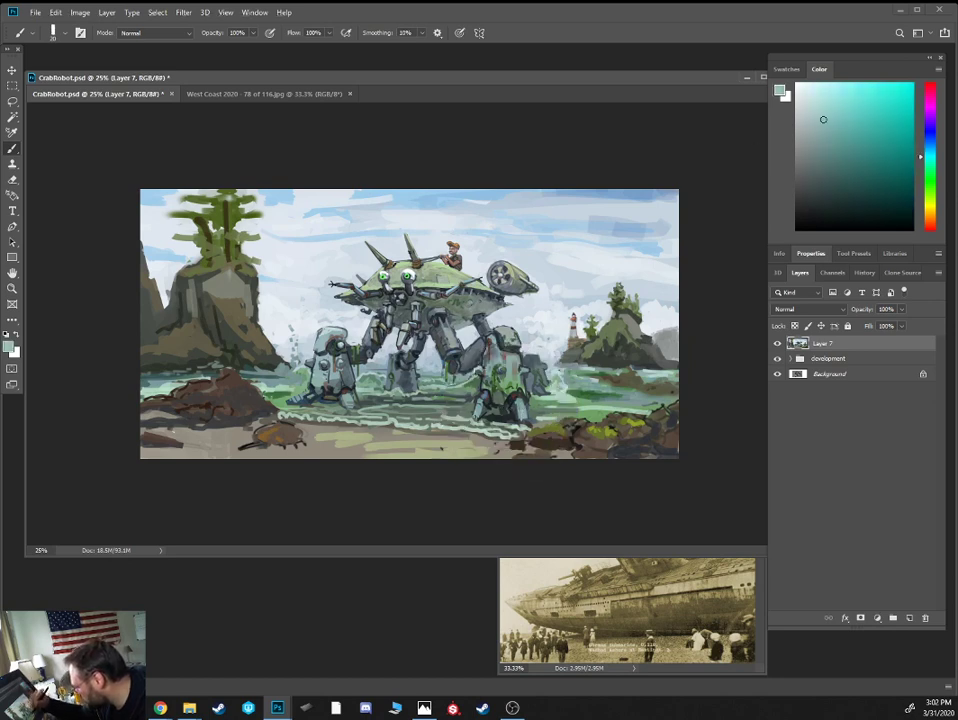
{"action": "left_click_drag", "start_coordinate": [824, 120], "coordinate": [820, 107]}
{"action": "key", "text": "bracketleft"}
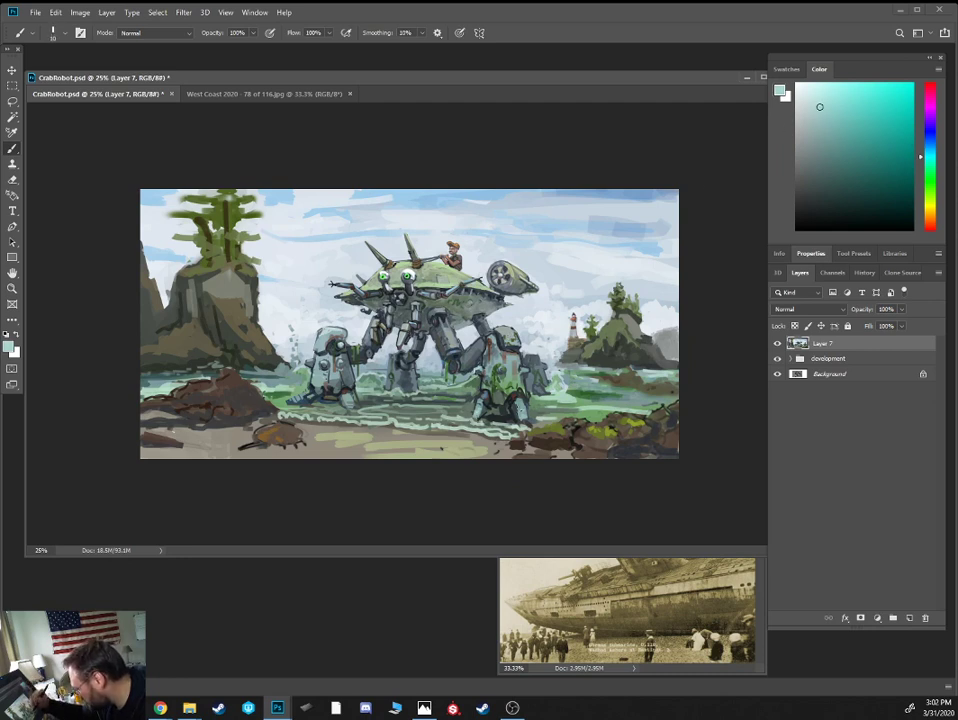
{"action": "left_click_drag", "start_coordinate": [395, 300], "coordinate": [393, 312]}
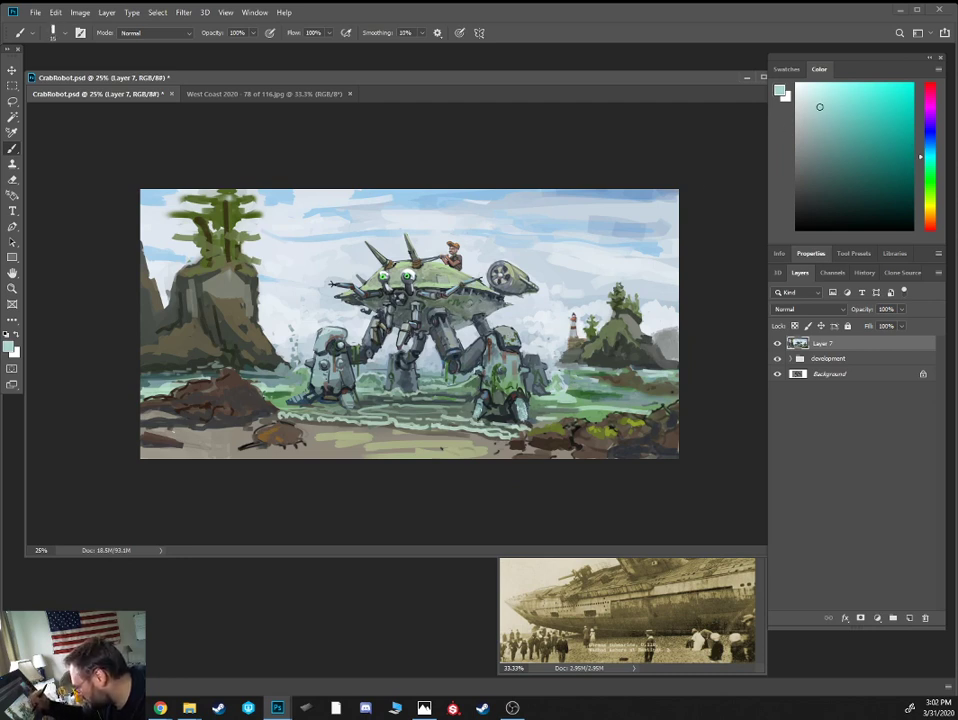
Touch up the robot's left front foot and the water around it with sampled grey-greens and pale green
{"action": "left_click", "coordinate": [222, 300], "text": "alt"}
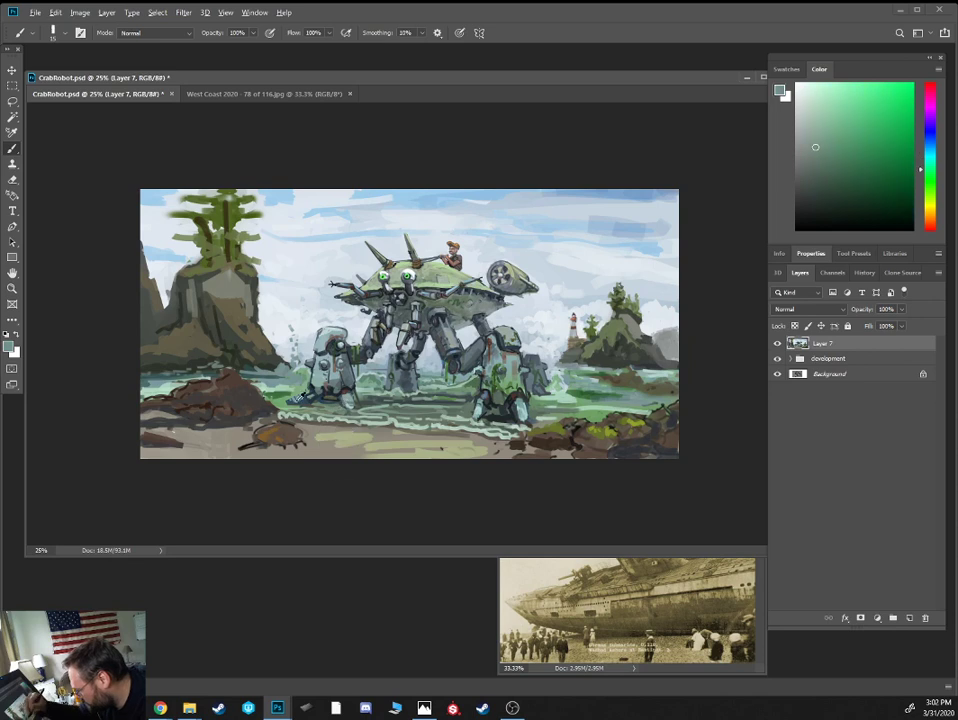
{"action": "left_click", "coordinate": [229, 310], "text": "alt"}
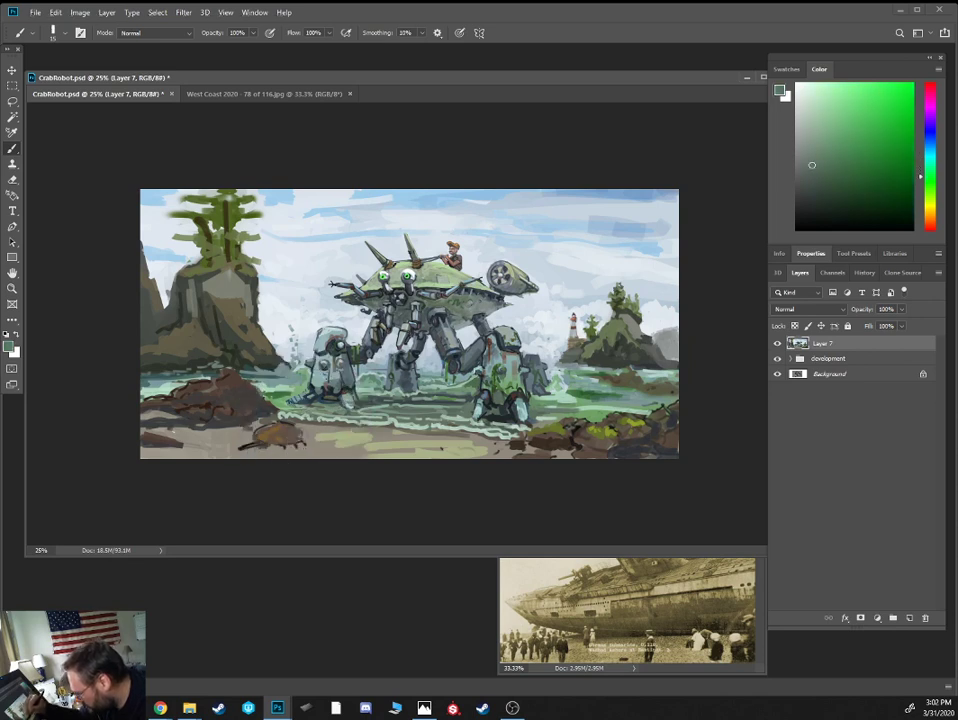
{"action": "left_click", "coordinate": [289, 412], "text": "alt"}
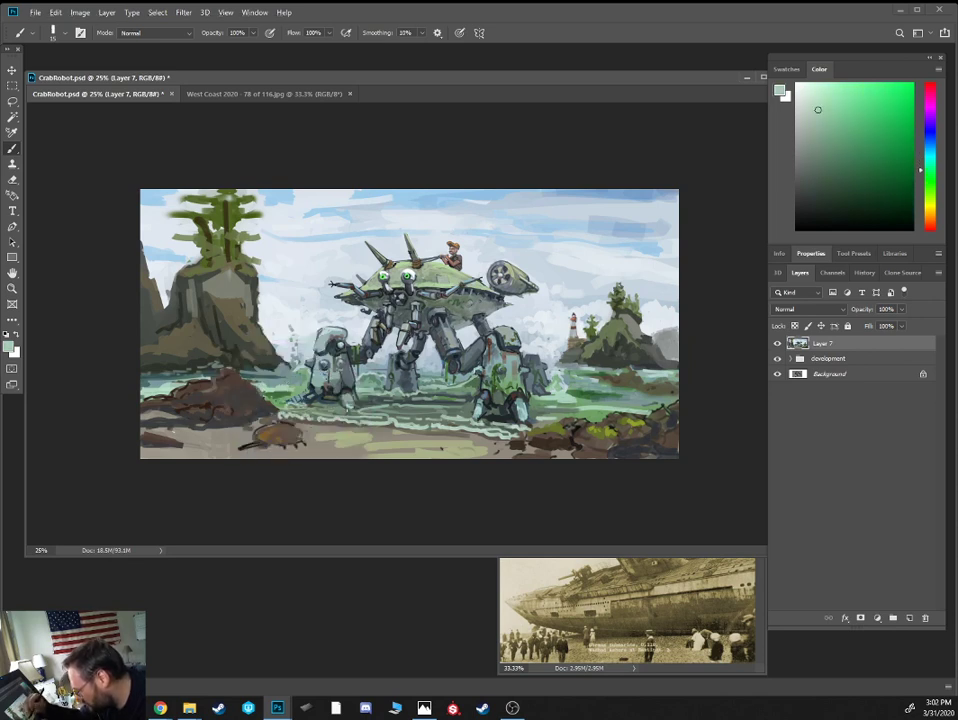
{"action": "left_click_drag", "start_coordinate": [343, 407], "coordinate": [358, 410]}
Refine the base of the left front foot along the waterline with sampled dark and pale tones, using a 10 px brush
{"action": "key", "text": "ctrl+plus"}
{"action": "mouse_move", "coordinate": [310, 434]}
{"action": "left_mouse_down"}
{"action": "mouse_move", "coordinate": [350, 437]}
{"action": "mouse_move", "coordinate": [285, 430]}
{"action": "mouse_move", "coordinate": [347, 431]}
{"action": "left_mouse_up"}
{"action": "left_click", "coordinate": [302, 427], "text": "alt"}
{"action": "left_click", "coordinate": [528, 452], "text": "alt"}
{"action": "key", "text": "bracketleft"}
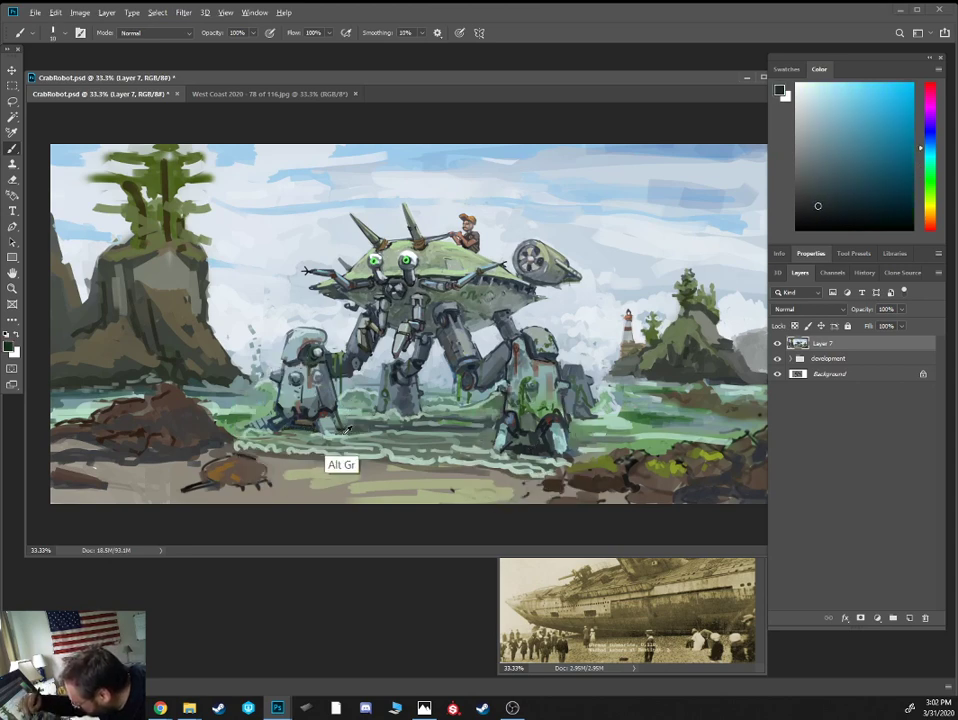
{"action": "left_click", "coordinate": [347, 429], "text": "alt"}
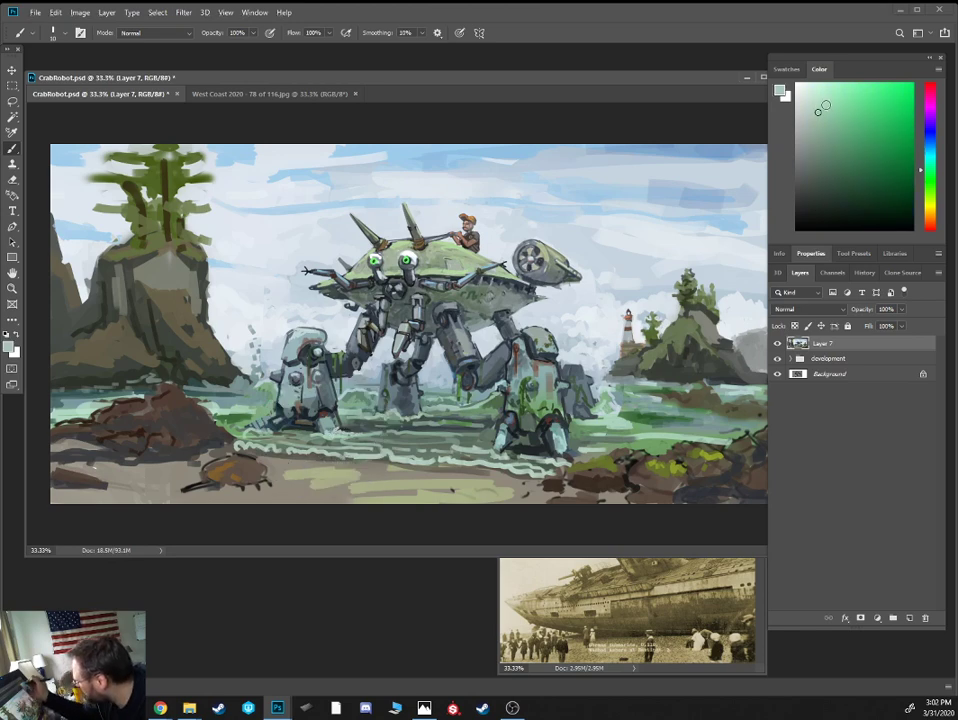
Brighten the foam around the left front foot and along the shoreline to the right front foot with very pale green
{"action": "left_click", "coordinate": [810, 90]}
{"action": "key", "text": "bracketright"}
{"action": "left_click_drag", "start_coordinate": [305, 431], "coordinate": [340, 431]}
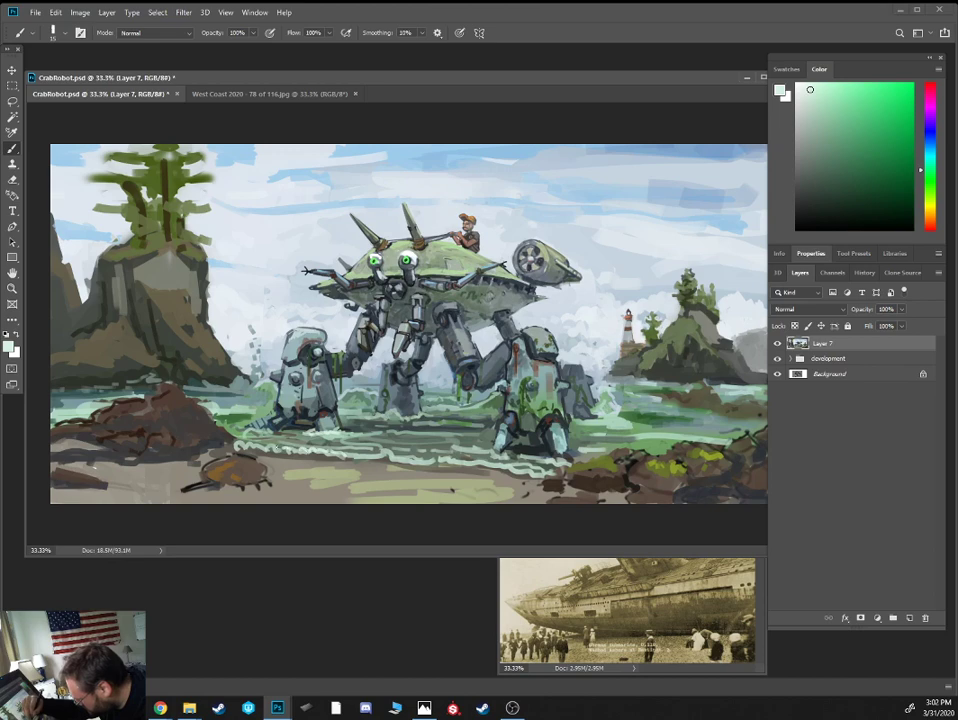
{"action": "left_click_drag", "start_coordinate": [276, 447], "coordinate": [241, 445]}
{"action": "mouse_move", "coordinate": [372, 449]}
{"action": "left_mouse_down"}
{"action": "mouse_move", "coordinate": [418, 461]}
{"action": "mouse_move", "coordinate": [495, 459]}
{"action": "left_mouse_up"}
{"action": "key", "text": "bracketright"}
{"action": "key", "text": "bracketright"}
{"action": "left_click_drag", "start_coordinate": [567, 464], "coordinate": [605, 456]}
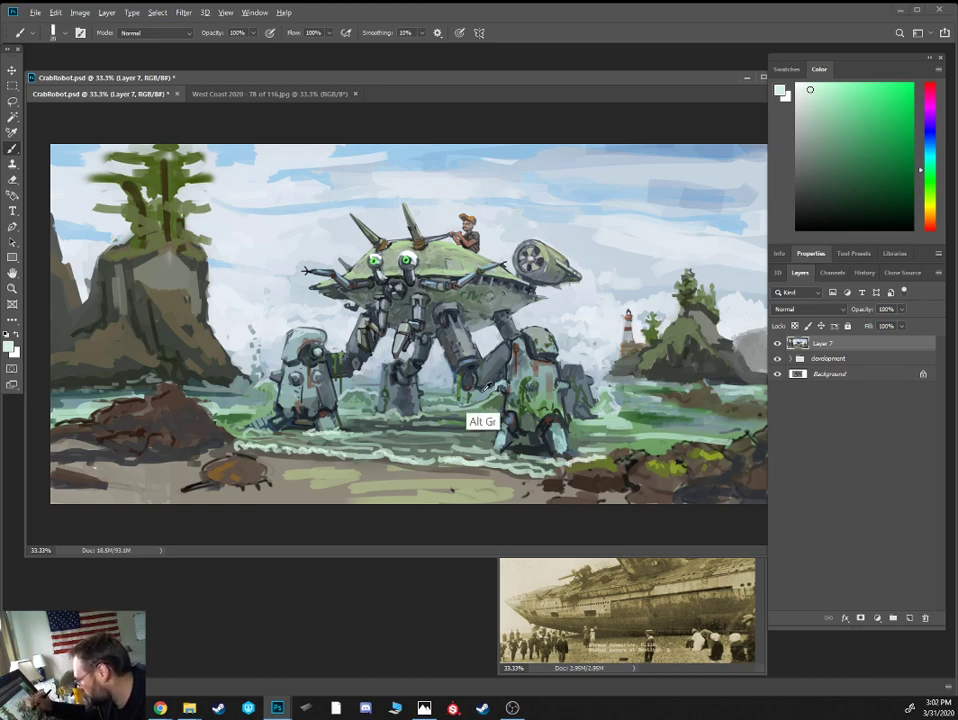
Define the knee joint beside the robot's right front leg with dark teal strokes, using a 10 px brush
{"action": "left_click", "coordinate": [361, 316], "text": "alt"}
{"action": "left_click", "coordinate": [830, 206]}
{"action": "key", "text": "bracketleft"}
{"action": "key", "text": "bracketleft"}
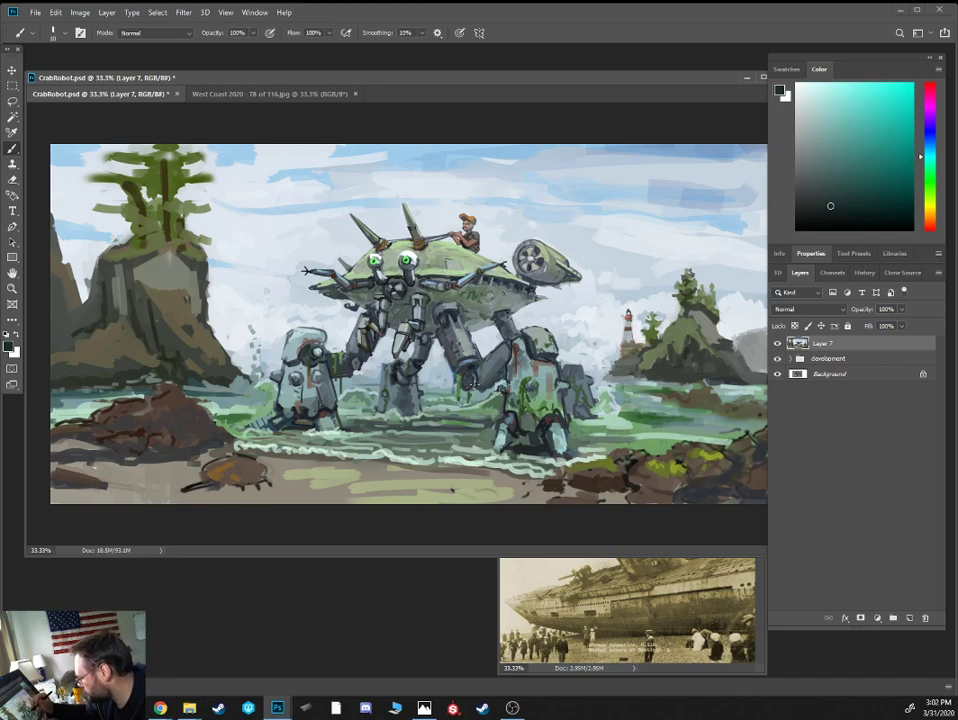
{"action": "mouse_move", "coordinate": [473, 369]}
{"action": "left_mouse_down"}
{"action": "mouse_move", "coordinate": [475, 389]}
{"action": "mouse_move", "coordinate": [492, 378]}
{"action": "left_mouse_up"}
{"action": "left_click", "coordinate": [432, 370], "text": "alt"}
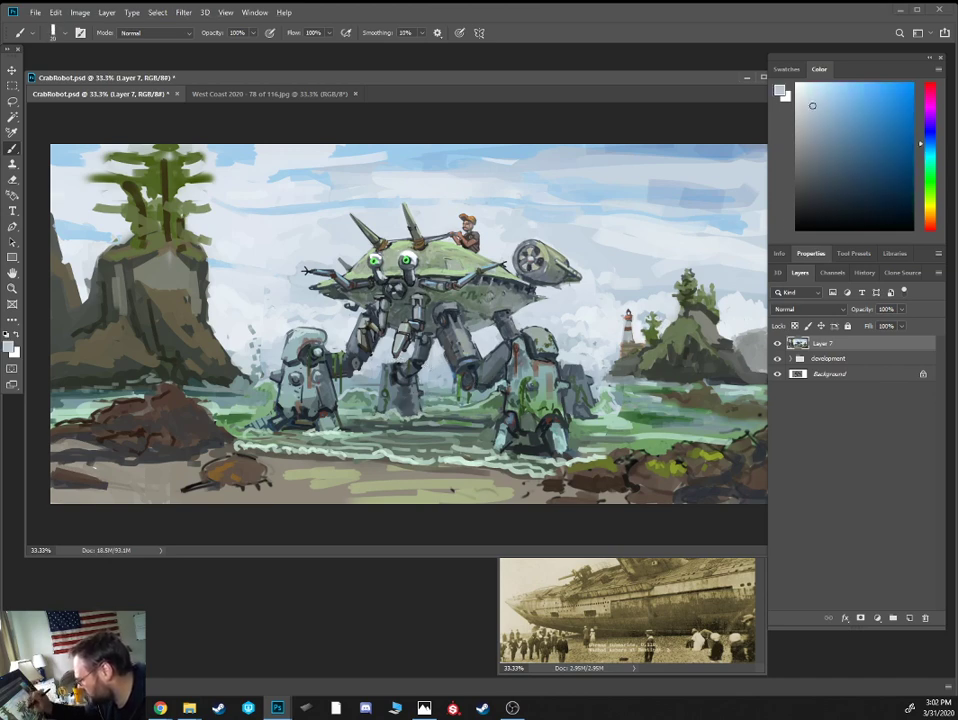
Refine the edges of the robot's hanging claws and left arm with sampled dark greys and pale sky blue-greys
{"action": "left_click", "coordinate": [281, 250], "text": "alt"}
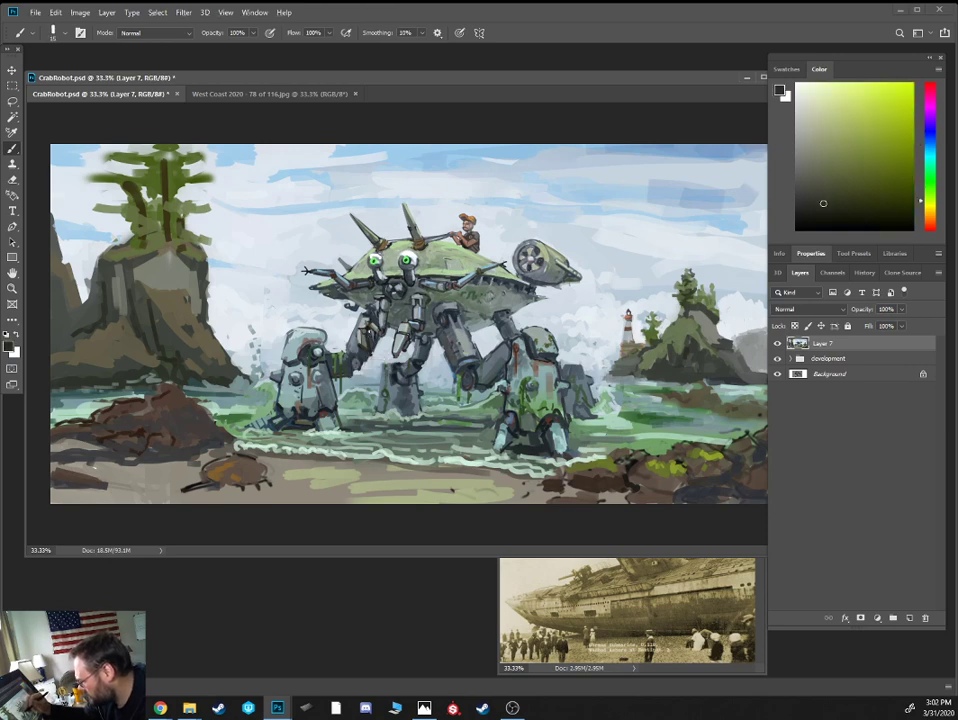
{"action": "left_click", "coordinate": [276, 232], "text": "alt"}
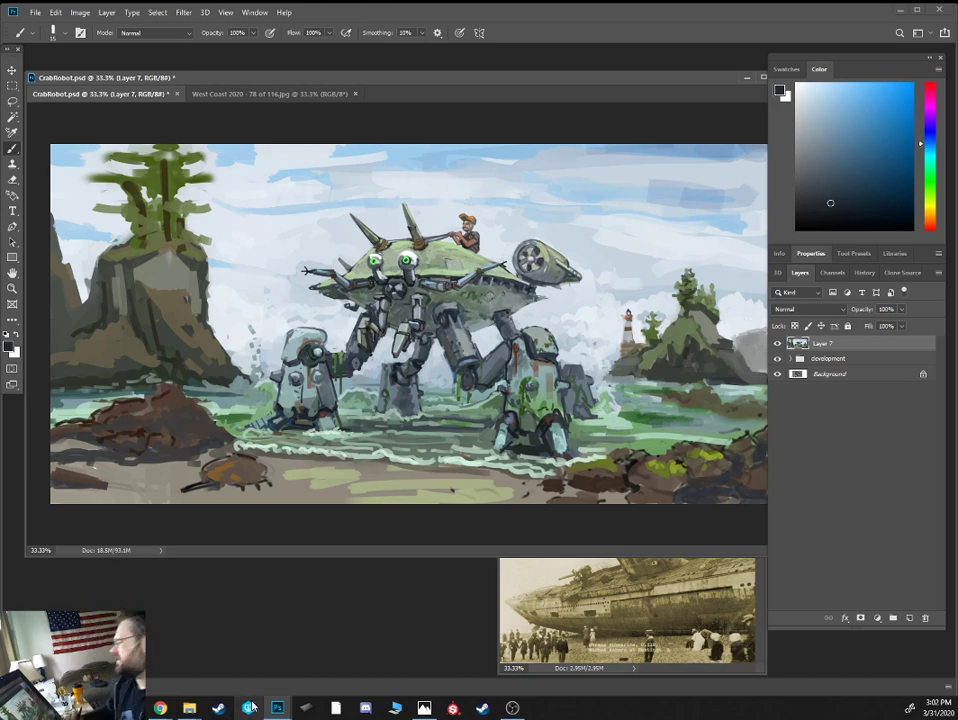
{"action": "key", "text": "ctrl+plus"}
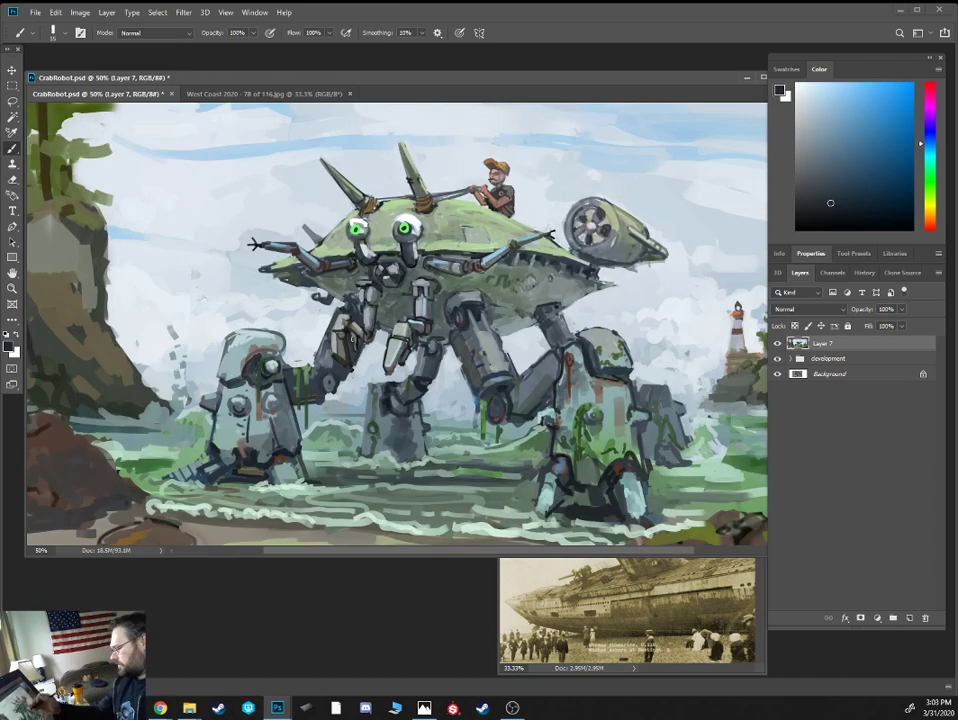
{"action": "left_click", "coordinate": [256, 243], "text": "alt"}
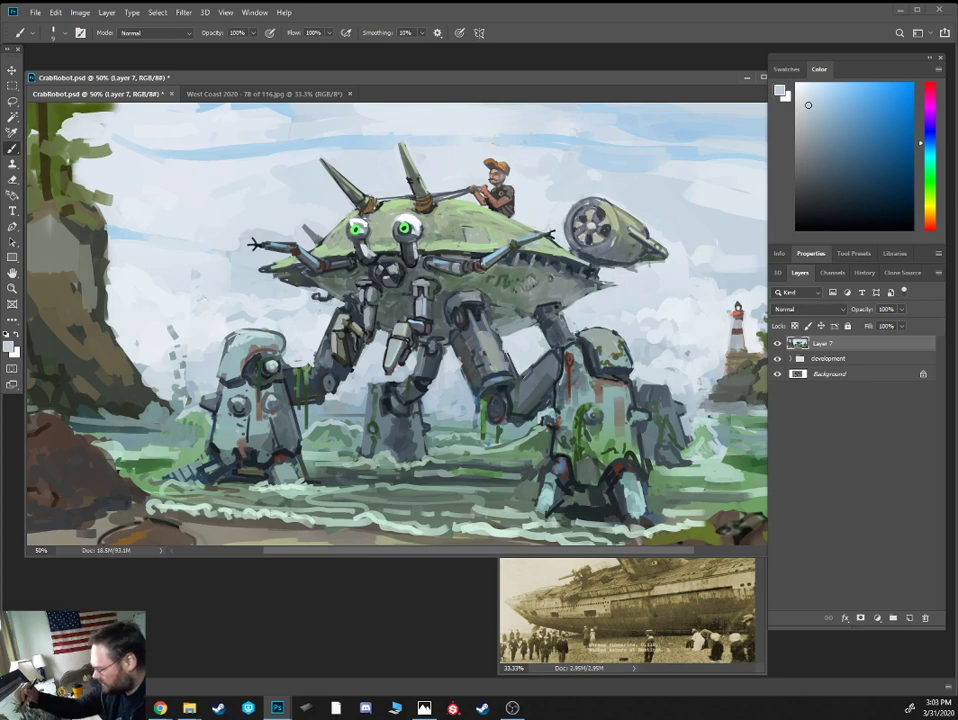
{"action": "left_click", "coordinate": [276, 286], "text": "alt"}
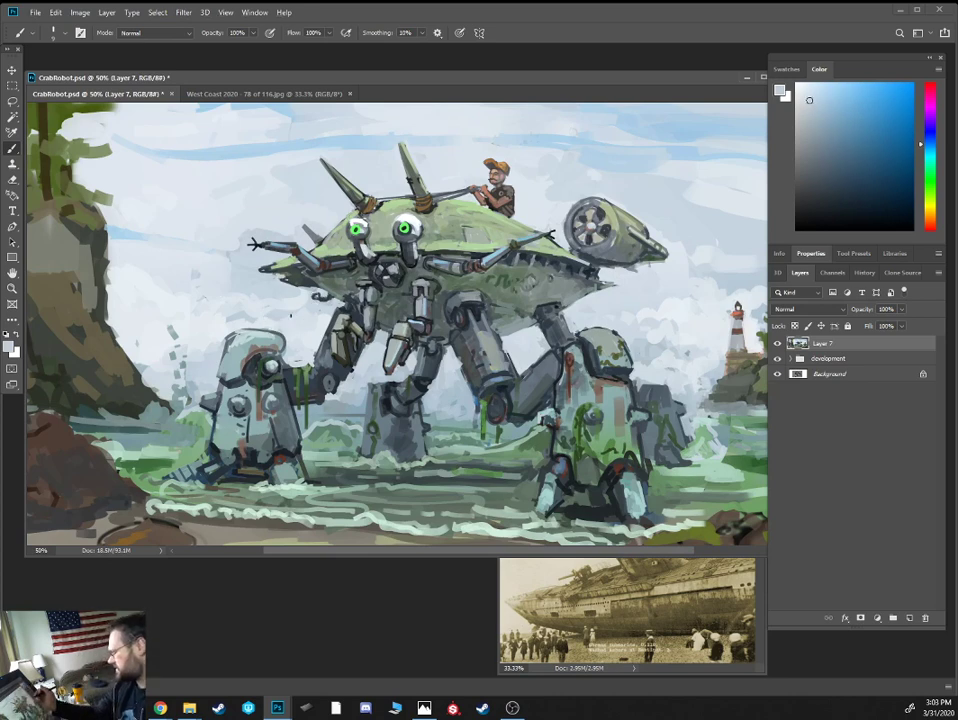
{"action": "left_click", "coordinate": [450, 238], "text": "alt"}
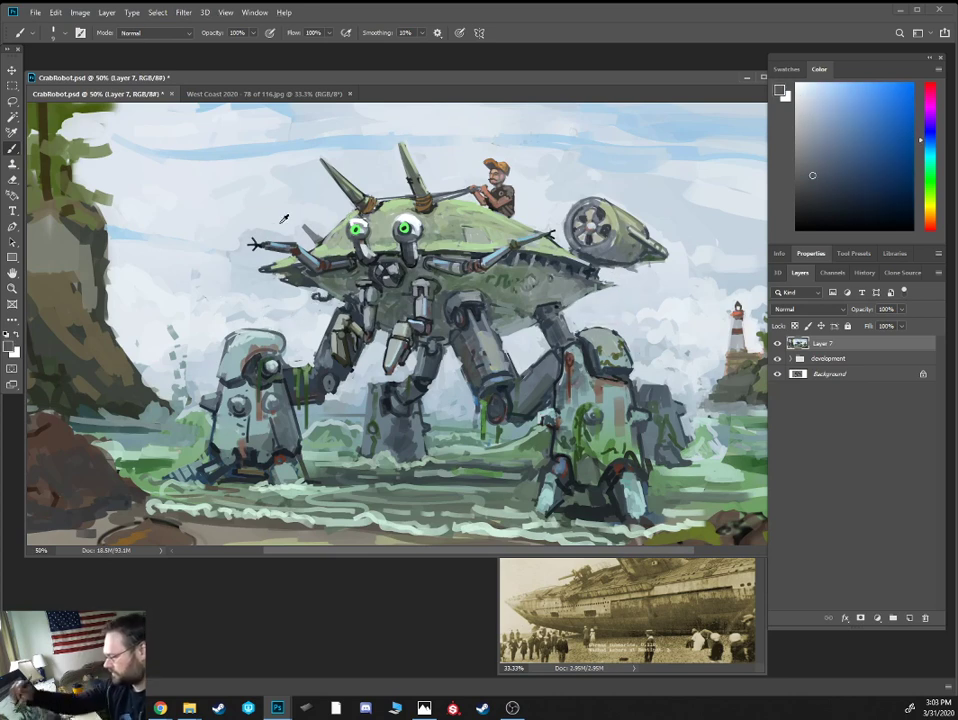
Clean up the edges around the robot's small arms, spikes and shell with sampled sky, dark grey and pale green tones
{"action": "left_click", "coordinate": [205, 173], "text": "alt"}
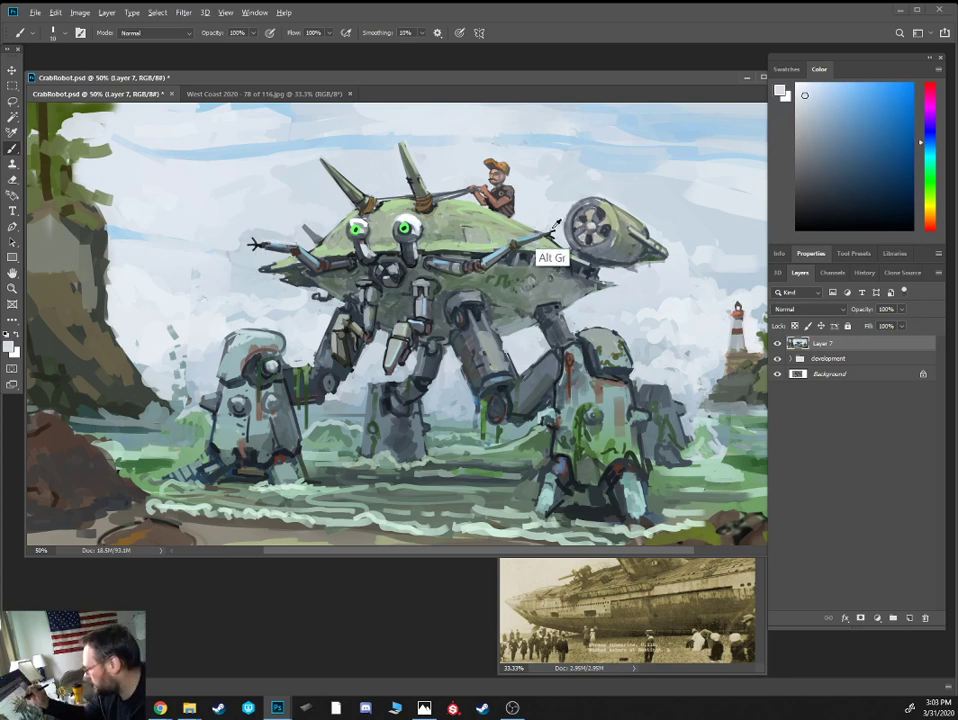
{"action": "left_click", "coordinate": [412, 172], "text": "alt"}
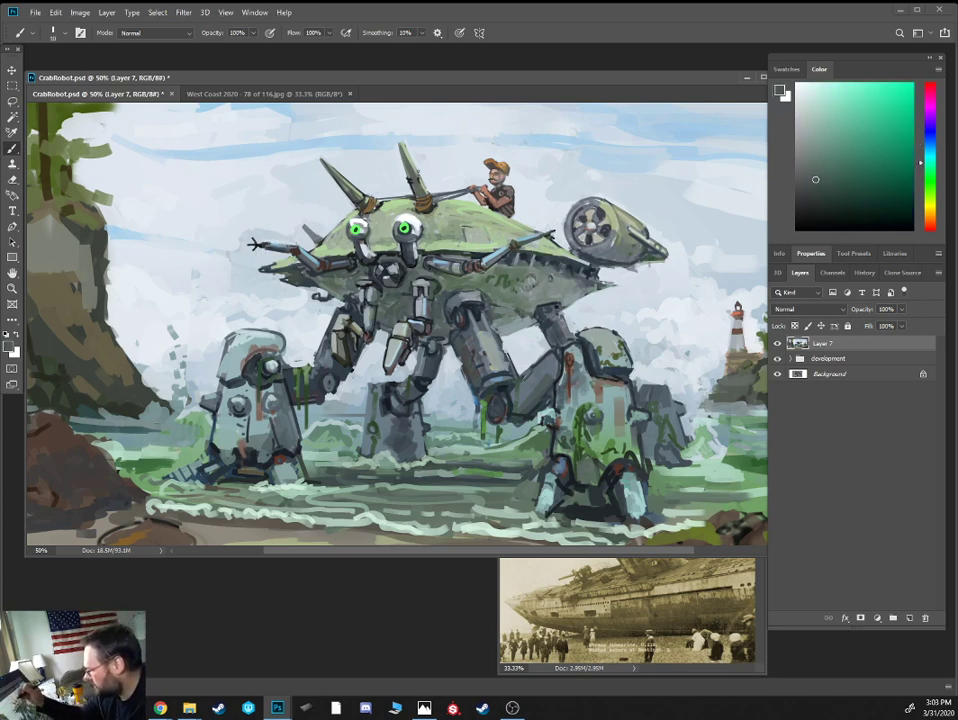
{"action": "left_click", "coordinate": [313, 131], "text": "alt"}
{"action": "left_click", "coordinate": [306, 135], "text": "alt"}
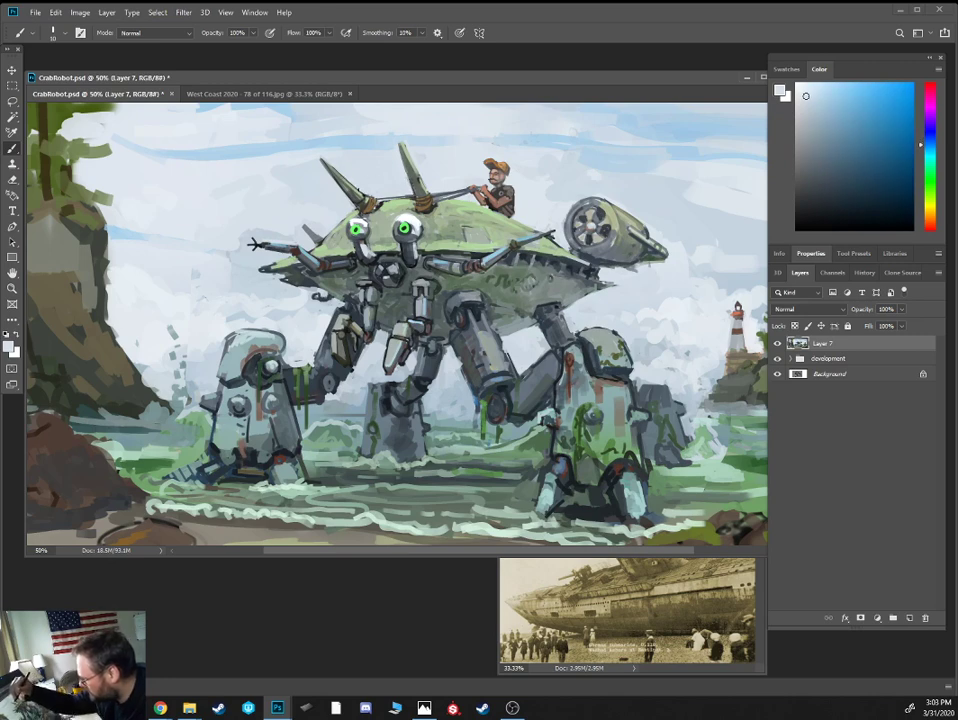
{"action": "left_click", "coordinate": [270, 170], "text": "alt"}
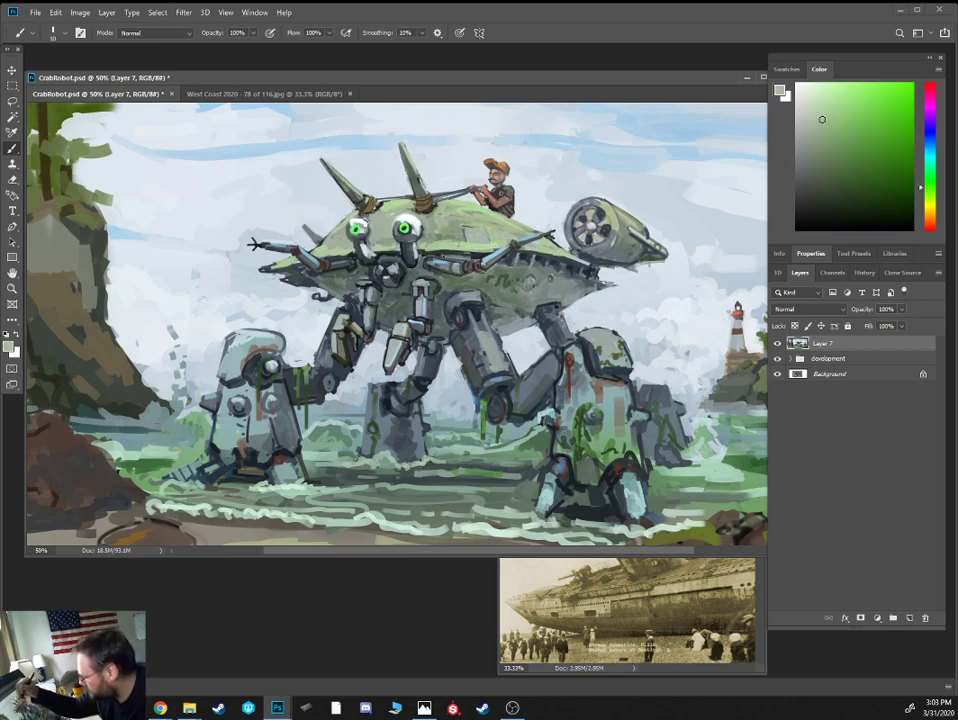
{"action": "key", "text": "ctrl+minus"}
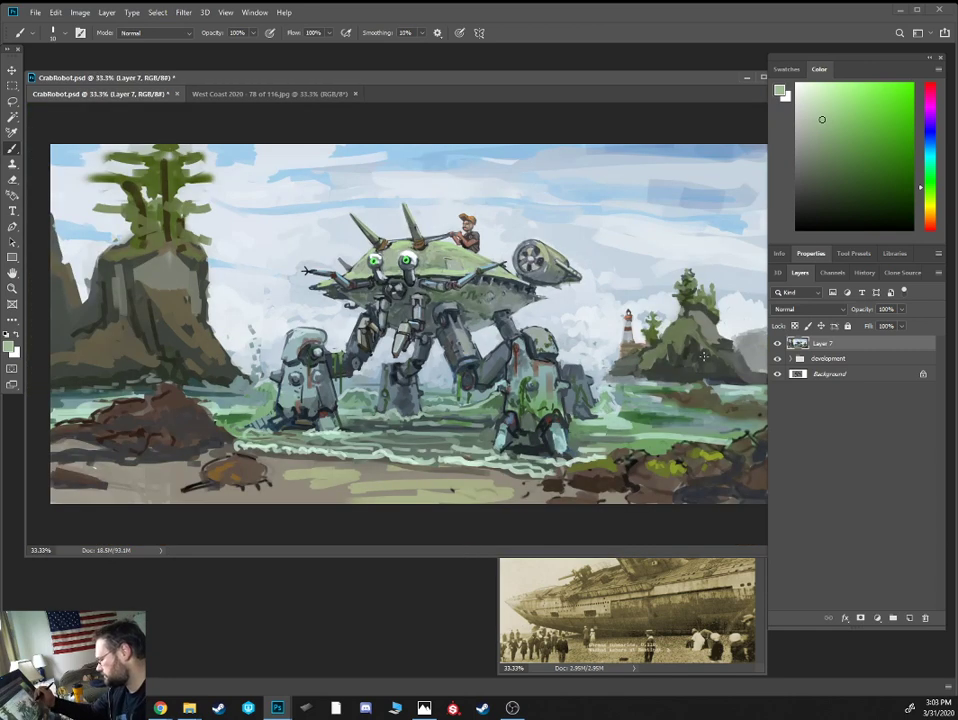
Choose the Soft Round Pressure Opacity brush with a sampled dark blue-grey and add a new layer in Overlay mode
{"action": "left_click", "coordinate": [454, 313], "text": "alt"}
{"action": "right_click", "coordinate": [480, 308]}
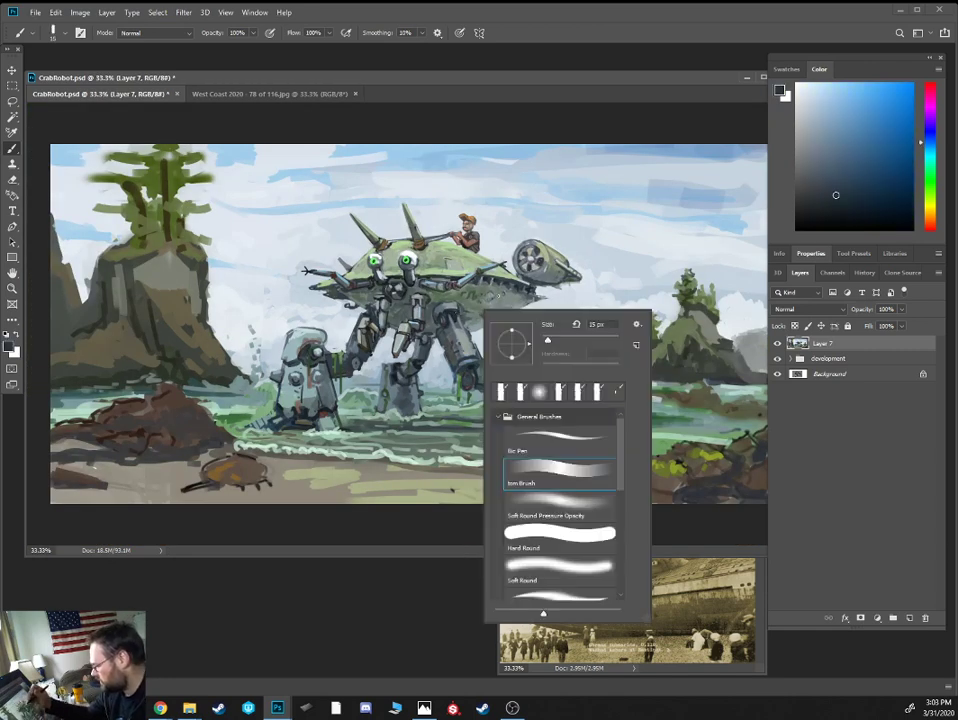
{"action": "double_click", "coordinate": [560, 500]}
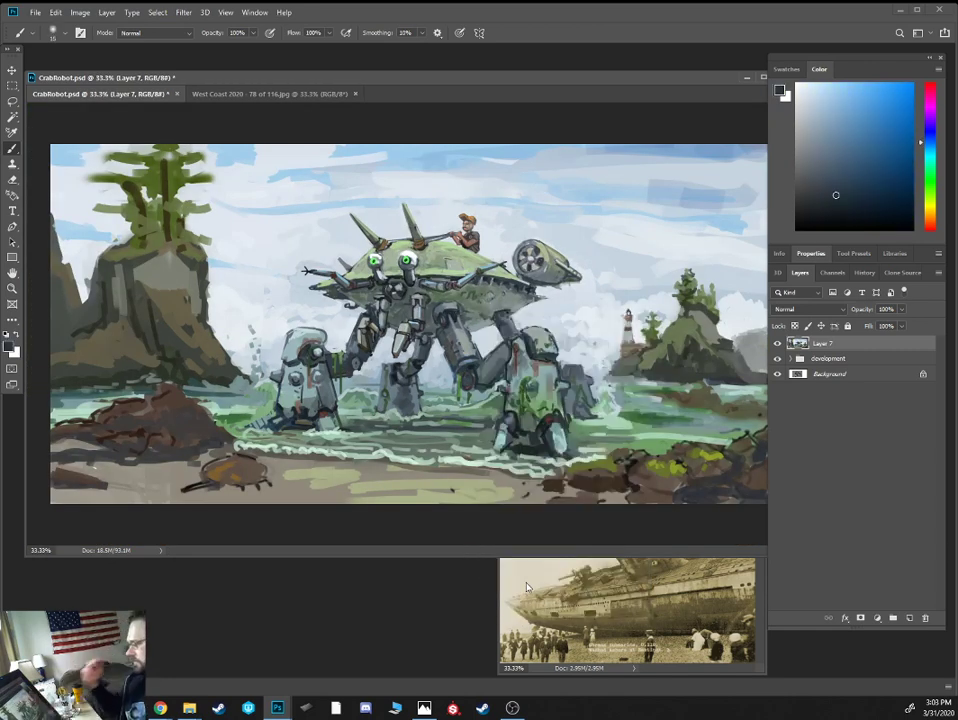
{"action": "left_click", "coordinate": [909, 618]}
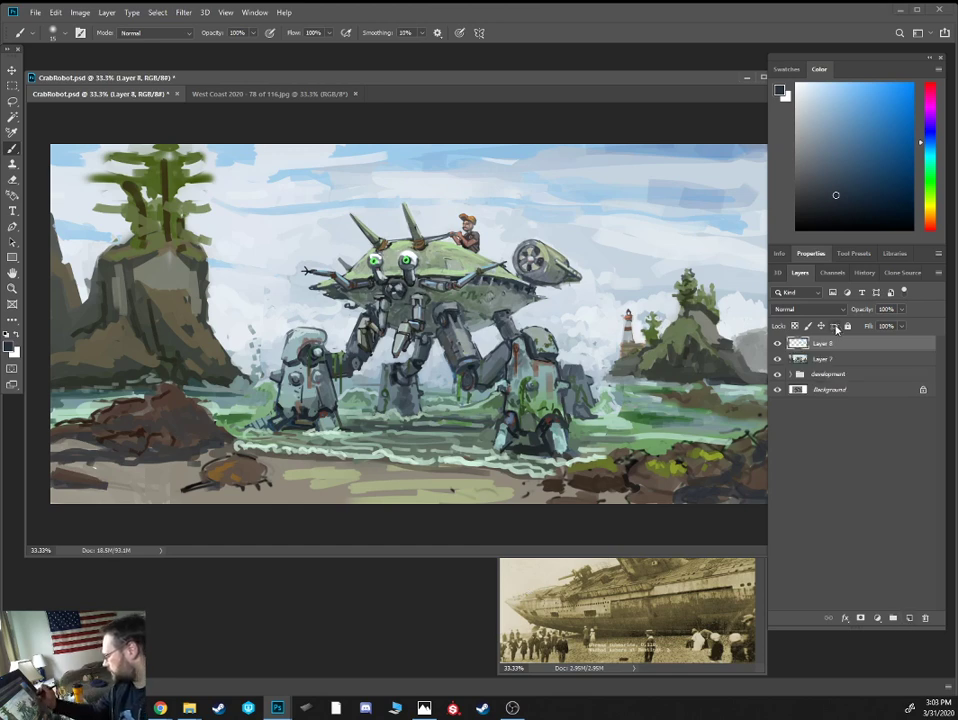
{"action": "left_click", "coordinate": [808, 309]}
{"action": "left_click", "coordinate": [810, 459]}
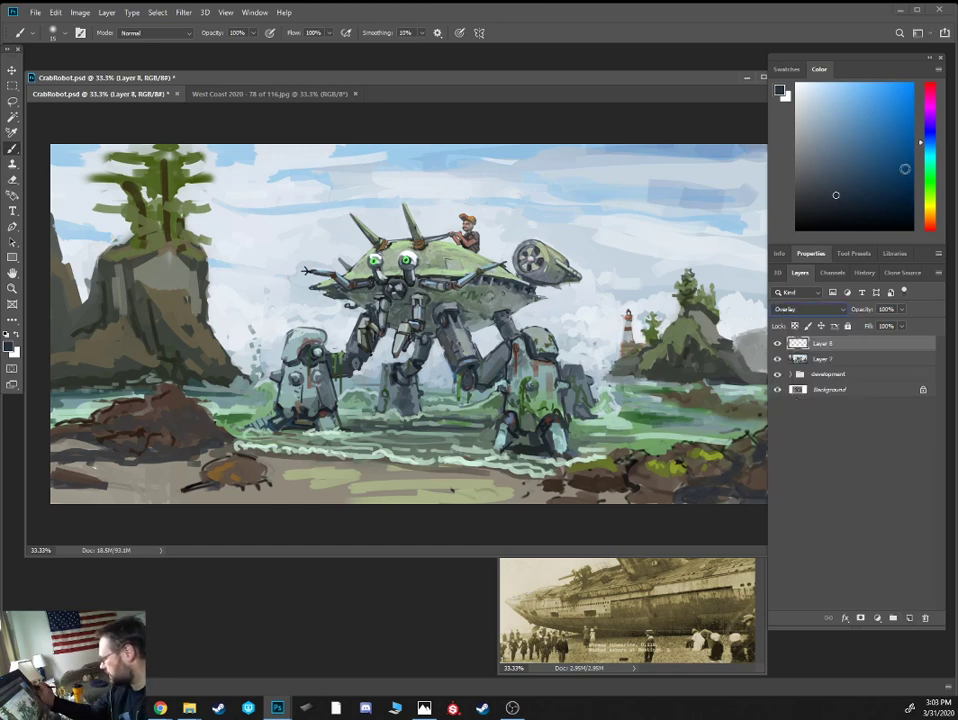
Flip the whole canvas horizontally
{"action": "left_click_drag", "start_coordinate": [523, 79], "coordinate": [519, 90]}
{"action": "left_click", "coordinate": [82, 13]}
{"action": "mouse_move", "coordinate": [143, 126]}
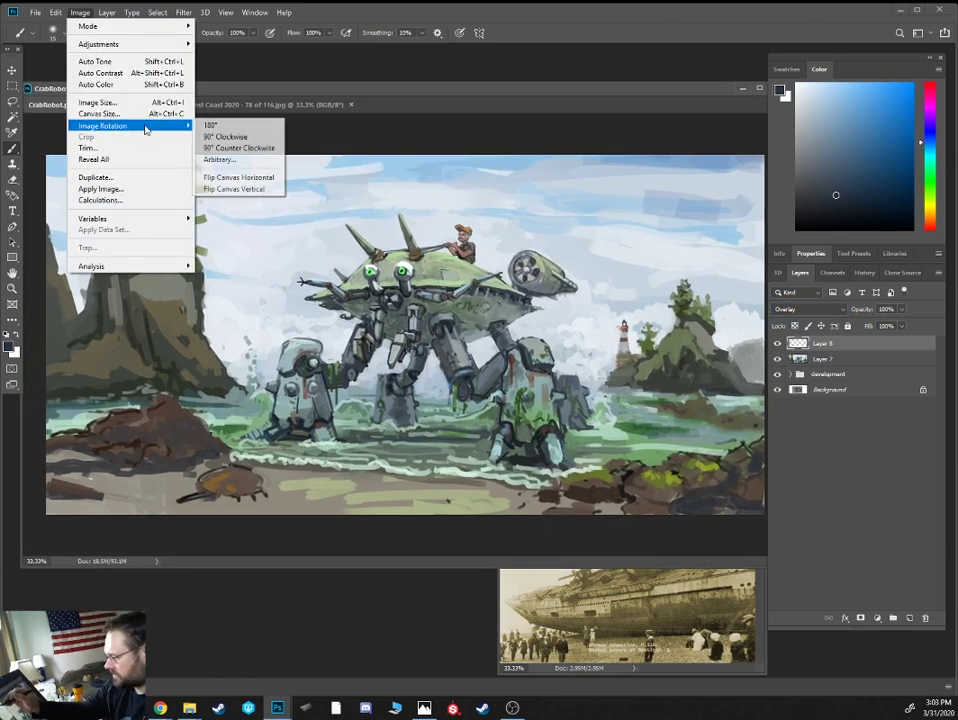
{"action": "left_click", "coordinate": [262, 177]}
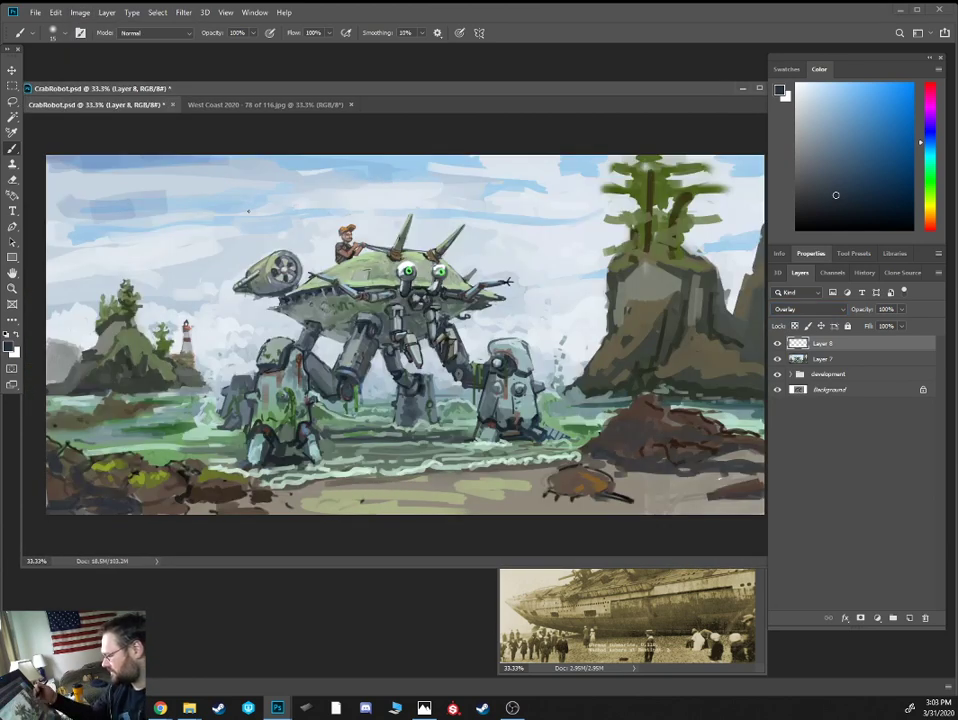
Crop the canvas slightly narrower on both sides, keeping the full height and the robot near the middle
{"action": "key", "text": "ctrl+minus"}
{"action": "key", "text": "c"}
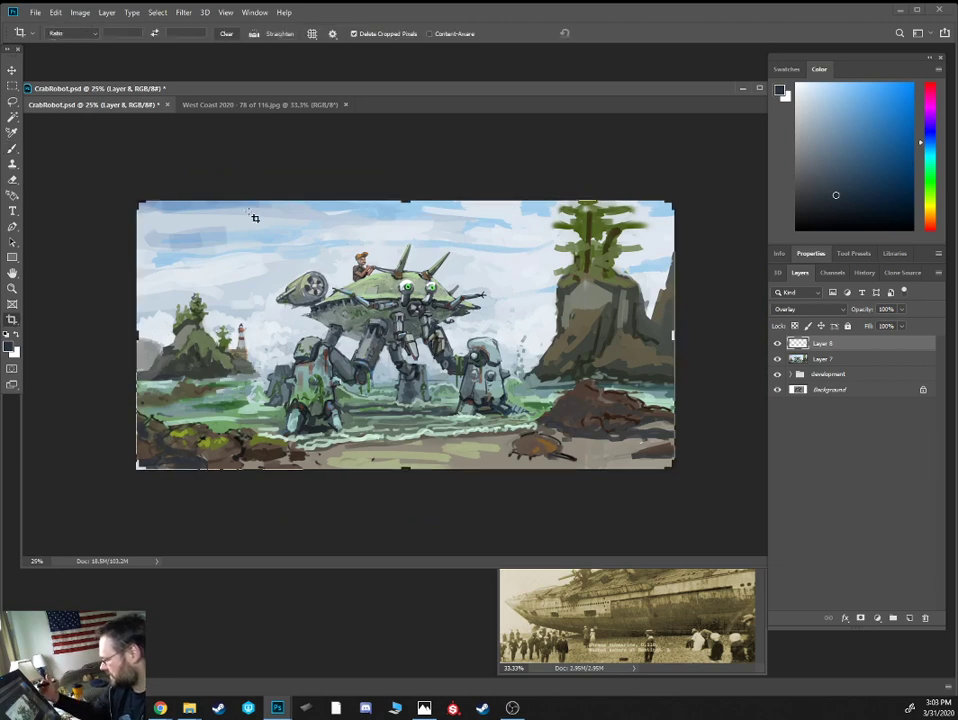
{"action": "left_click_drag", "start_coordinate": [673, 336], "coordinate": [643, 335]}
{"action": "key", "text": "ctrl+plus"}
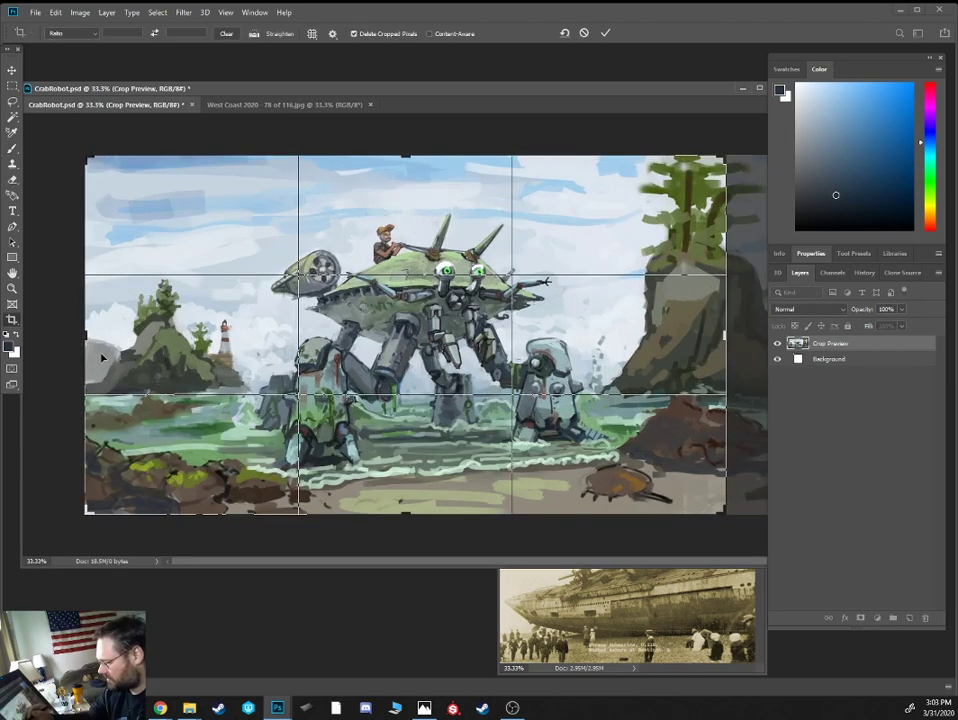
{"action": "left_click_drag", "start_coordinate": [85, 335], "coordinate": [87, 334]}
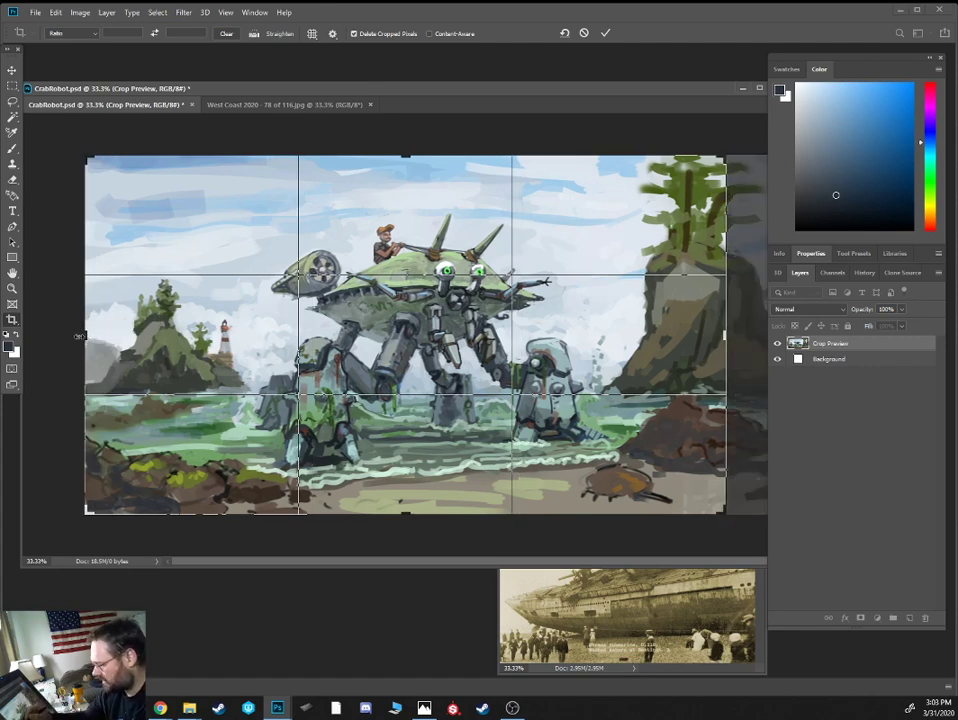
{"action": "mouse_move", "coordinate": [80, 336]}
{"action": "left_mouse_down"}
{"action": "mouse_move", "coordinate": [86, 321]}
{"action": "mouse_move", "coordinate": [100, 321]}
{"action": "mouse_move", "coordinate": [88, 330]}
{"action": "left_mouse_up"}
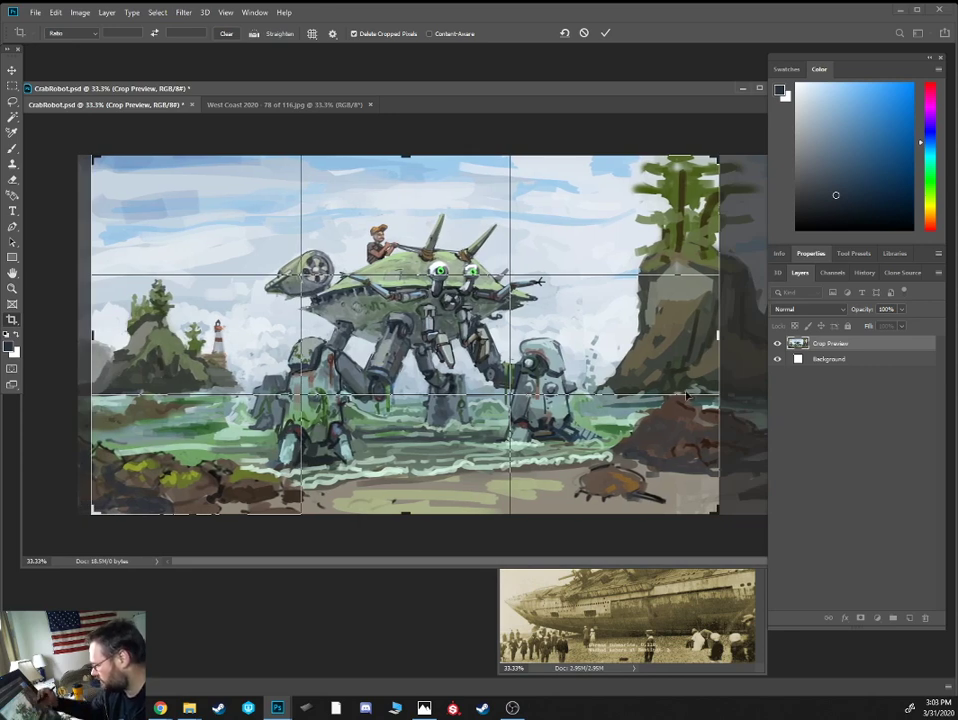
{"action": "left_click_drag", "start_coordinate": [740, 349], "coordinate": [742, 332]}
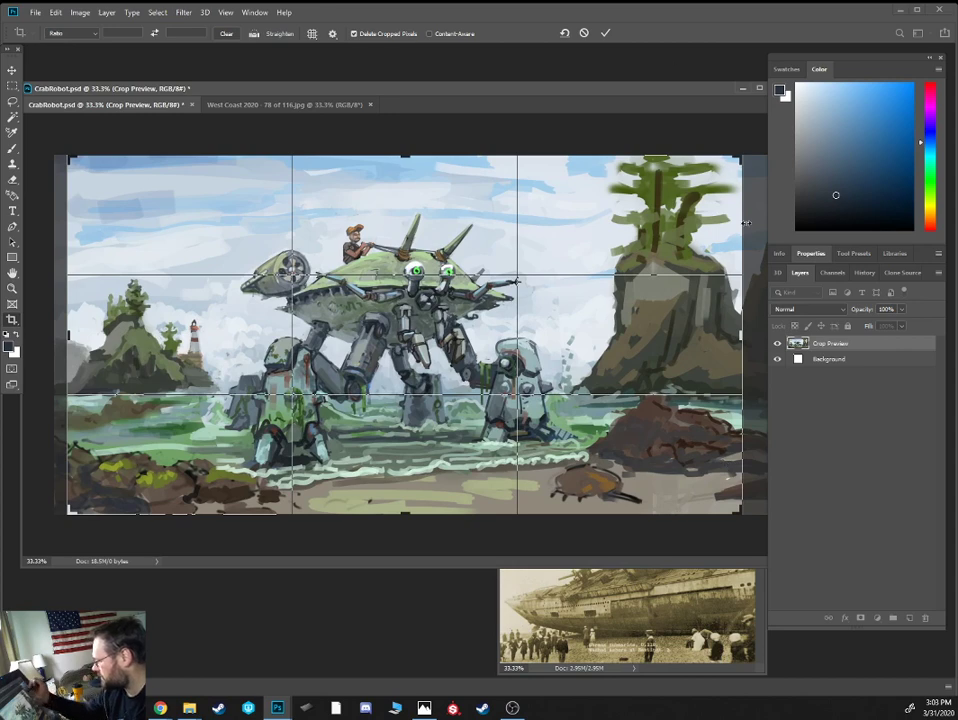
{"action": "left_click", "coordinate": [605, 33]}
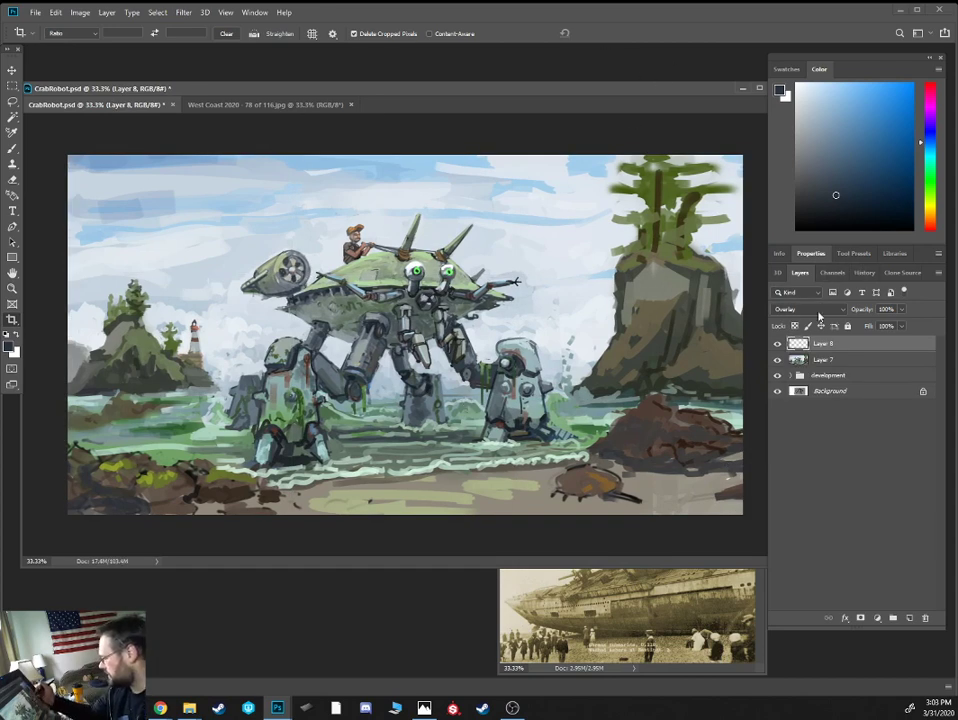
Return to the Brush tool with the Soft Round Pressure Opacity brush
{"action": "right_click", "coordinate": [553, 317]}
{"action": "right_click", "coordinate": [578, 296]}
{"action": "left_click", "coordinate": [617, 307]}
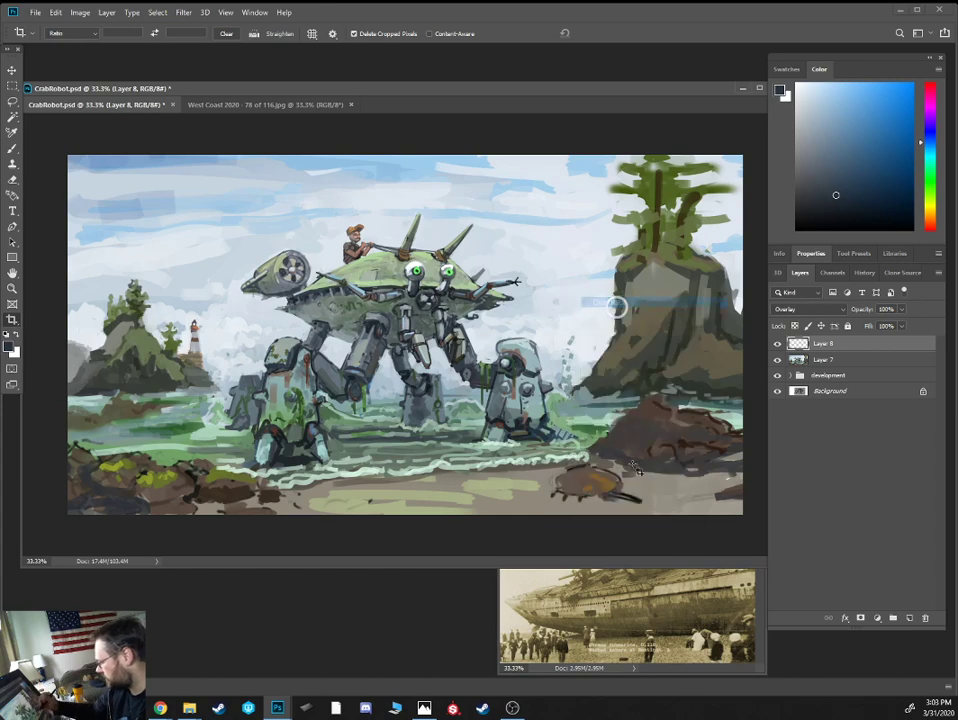
{"action": "key", "text": "b"}
{"action": "right_click", "coordinate": [515, 350]}
{"action": "left_click", "coordinate": [594, 549]}
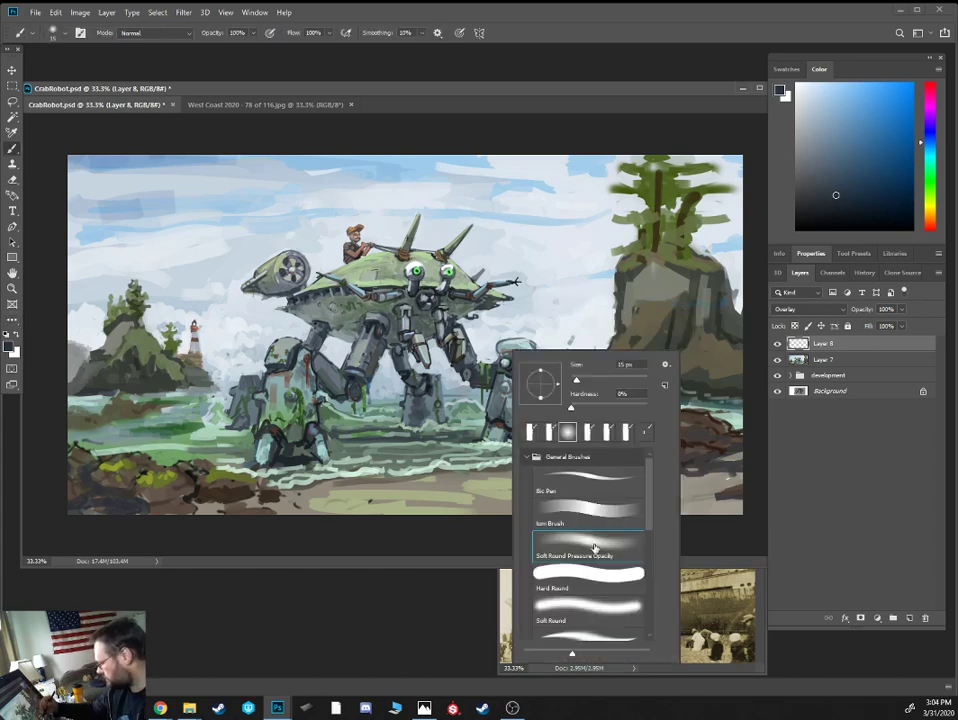
Darken the lower cliffs and shoreline on the Overlay layer, Layer 8, with a large brush in muted dark blue
{"action": "left_click", "coordinate": [841, 408]}
{"action": "left_click", "coordinate": [877, 172]}
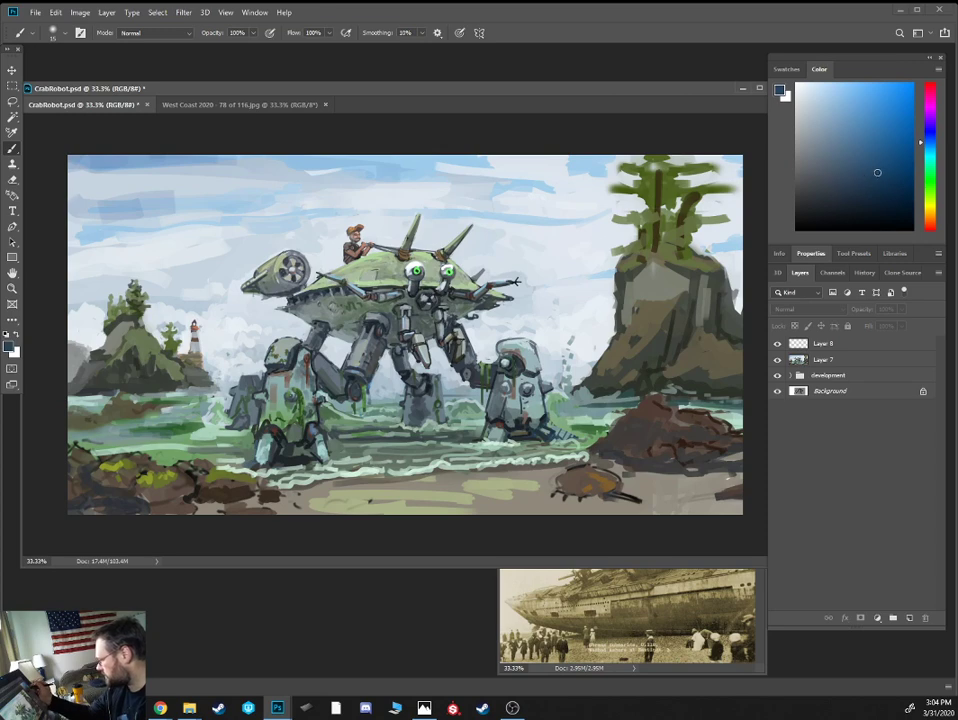
{"action": "left_click_drag", "start_coordinate": [866, 177], "coordinate": [860, 177]}
{"action": "key", "text": "bracketright"}
{"action": "key", "text": "bracketright"}
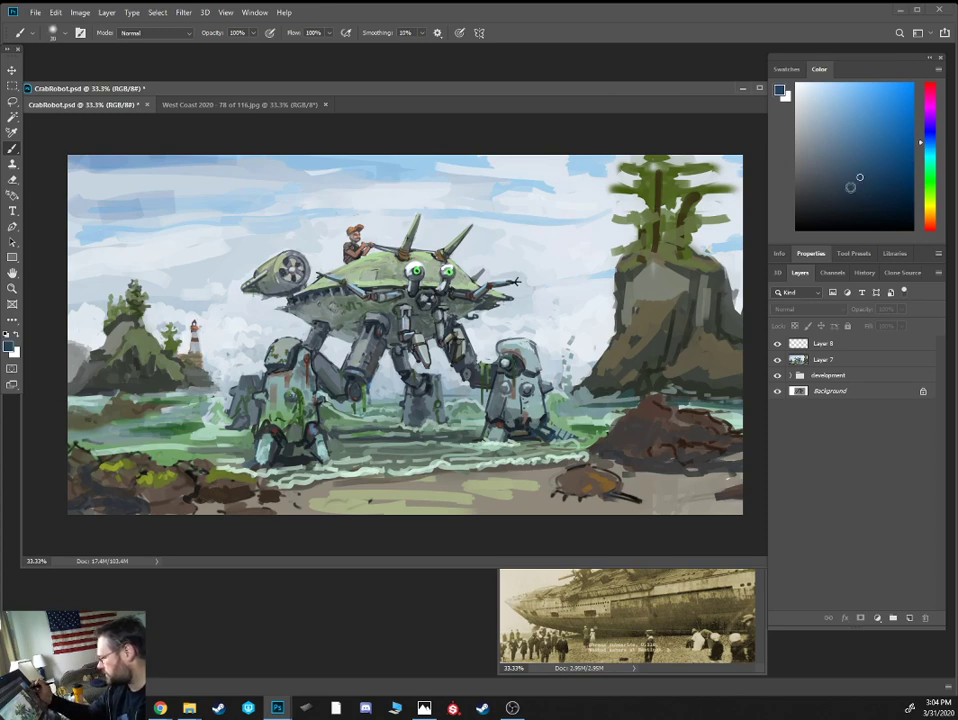
{"action": "left_click", "coordinate": [828, 343]}
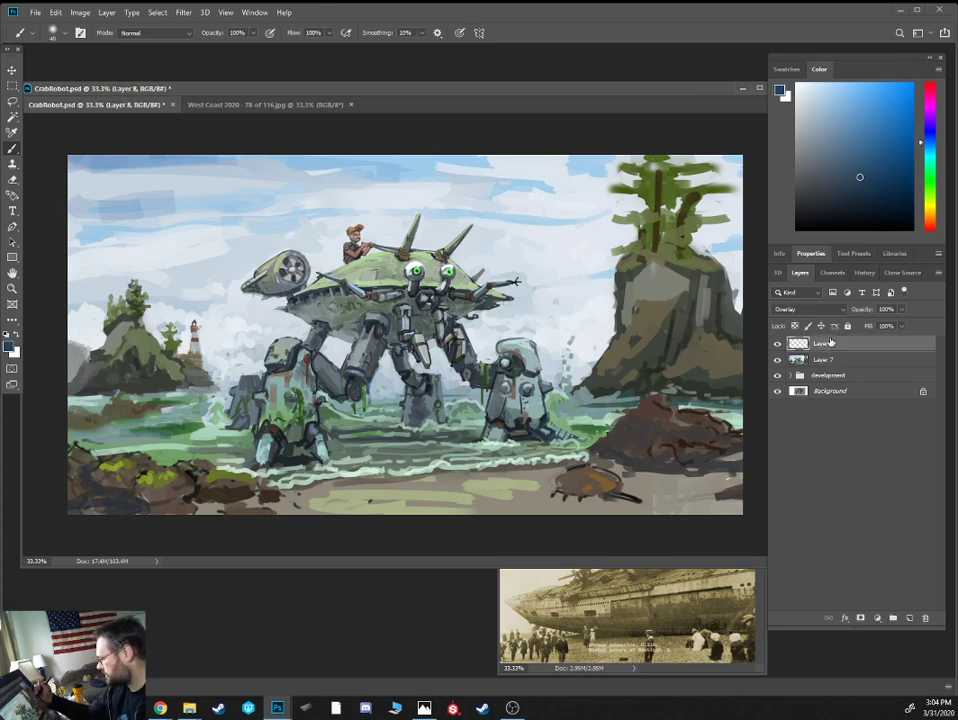
{"action": "left_click", "coordinate": [847, 177]}
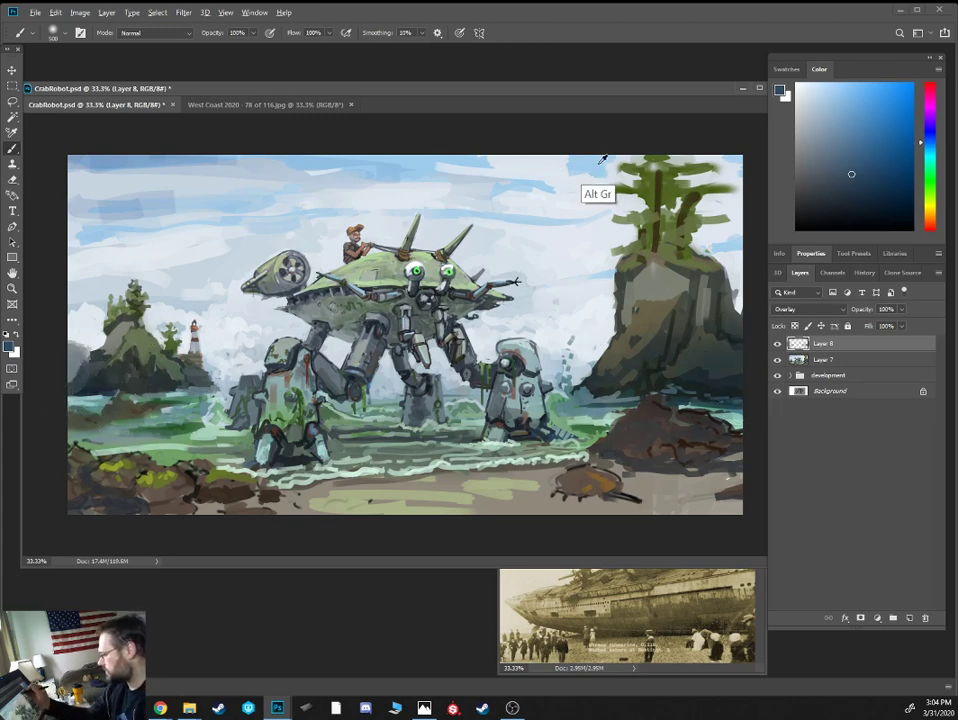
Brighten the robot's shell and the armour of its front legs on the Overlay layer with a light yellow-green
{"action": "left_click", "coordinate": [600, 162], "text": "alt"}
{"action": "left_click", "coordinate": [397, 267], "text": "alt"}
{"action": "left_click", "coordinate": [934, 198]}
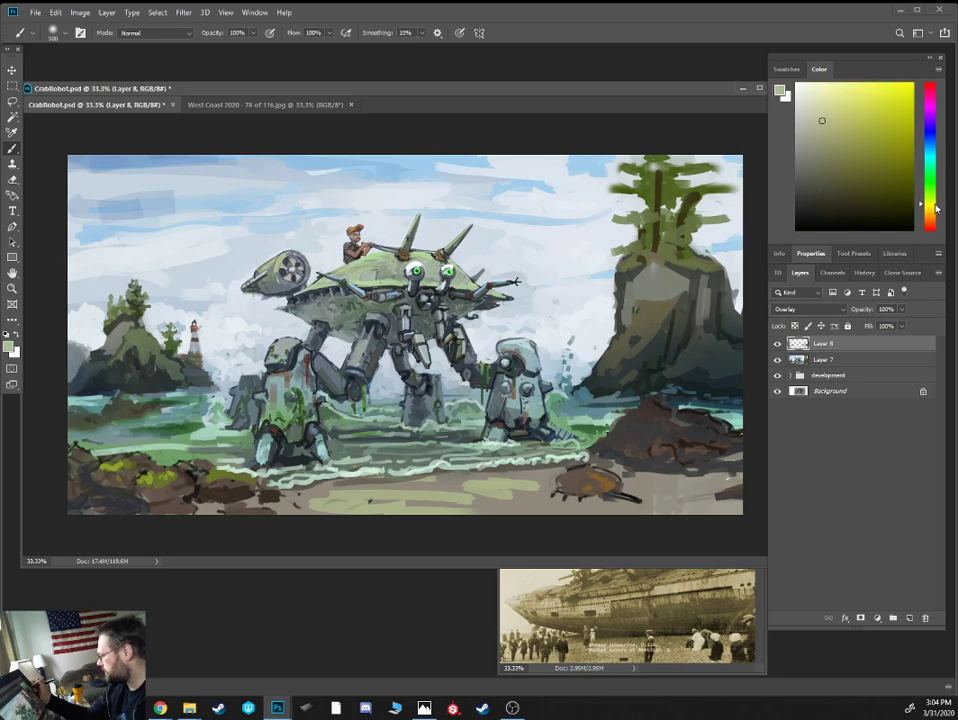
{"action": "left_click", "coordinate": [849, 100]}
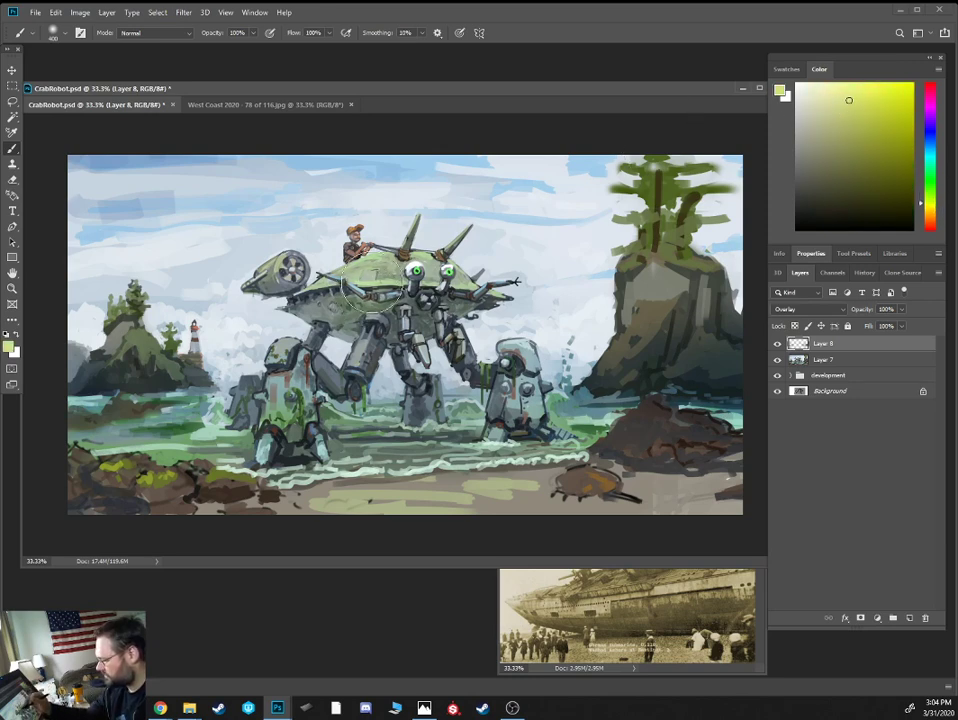
{"action": "left_click_drag", "start_coordinate": [412, 280], "coordinate": [385, 272]}
{"action": "mouse_move", "coordinate": [282, 372]}
{"action": "left_mouse_down"}
{"action": "mouse_move", "coordinate": [291, 370]}
{"action": "mouse_move", "coordinate": [286, 391]}
{"action": "left_mouse_up"}
{"action": "key", "text": "bracketleft"}
{"action": "key", "text": "bracketleft"}
{"action": "key", "text": "bracketleft"}
{"action": "key", "text": "bracketleft"}
{"action": "key", "text": "bracketleft"}
{"action": "mouse_move", "coordinate": [508, 359]}
{"action": "left_mouse_down"}
{"action": "mouse_move", "coordinate": [516, 348]}
{"action": "mouse_move", "coordinate": [529, 363]}
{"action": "left_mouse_up"}
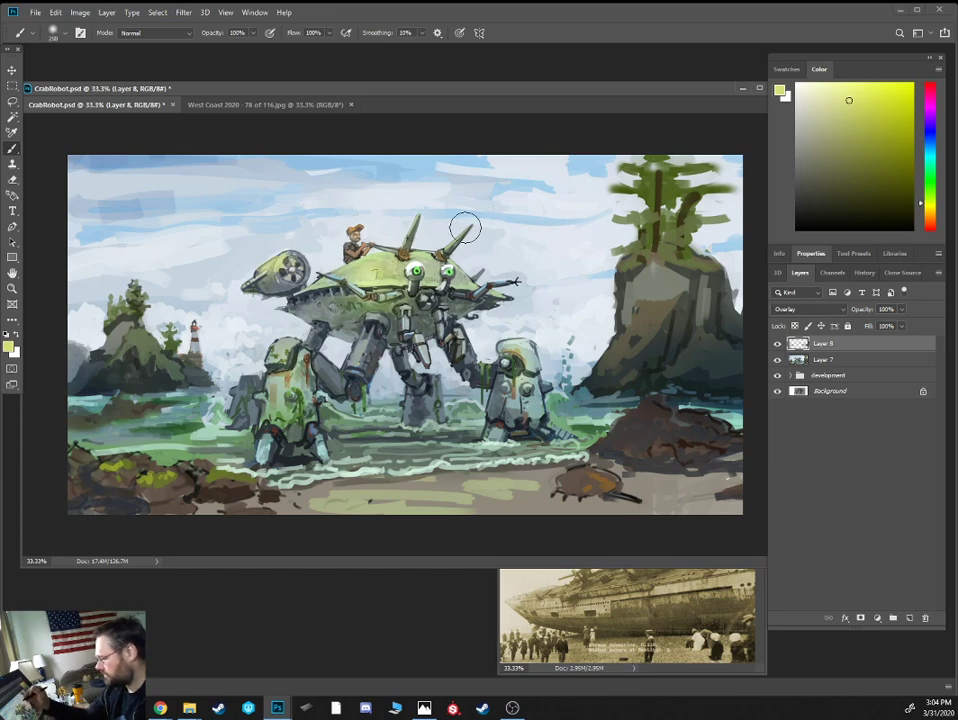
Add a glow to both robot eyes with a bright green sampled from the eye
{"action": "left_click", "coordinate": [416, 271], "text": "alt"}
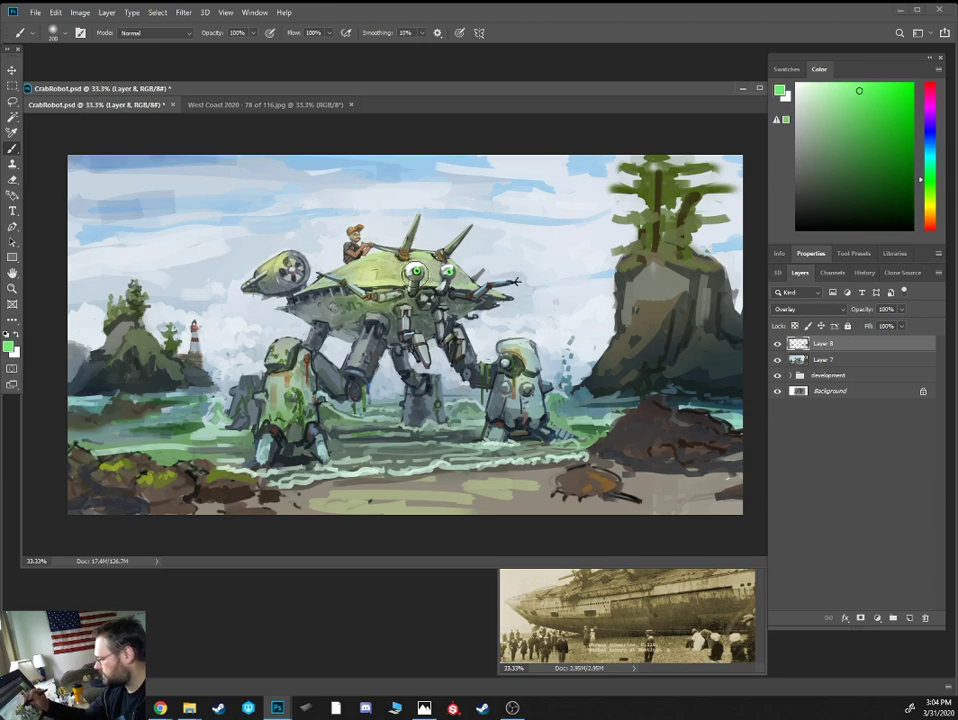
{"action": "left_click", "coordinate": [416, 271]}
{"action": "left_click", "coordinate": [448, 270]}
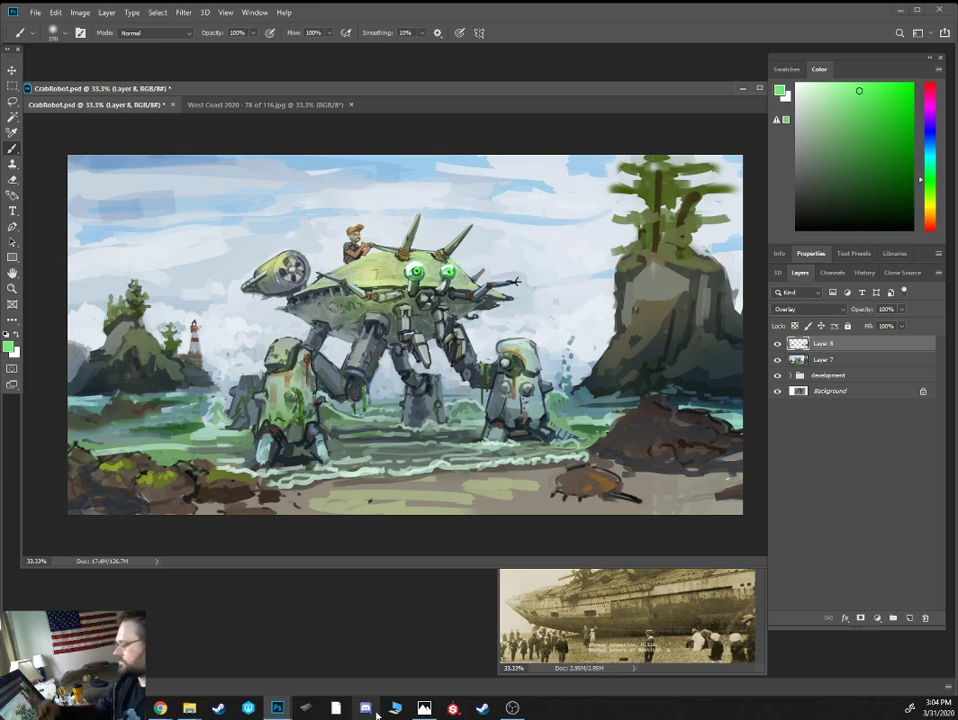
Shade the water beneath the robot between its legs with a large brush in very dark blue
{"action": "key", "text": "bracketright"}
{"action": "key", "text": "bracketright"}
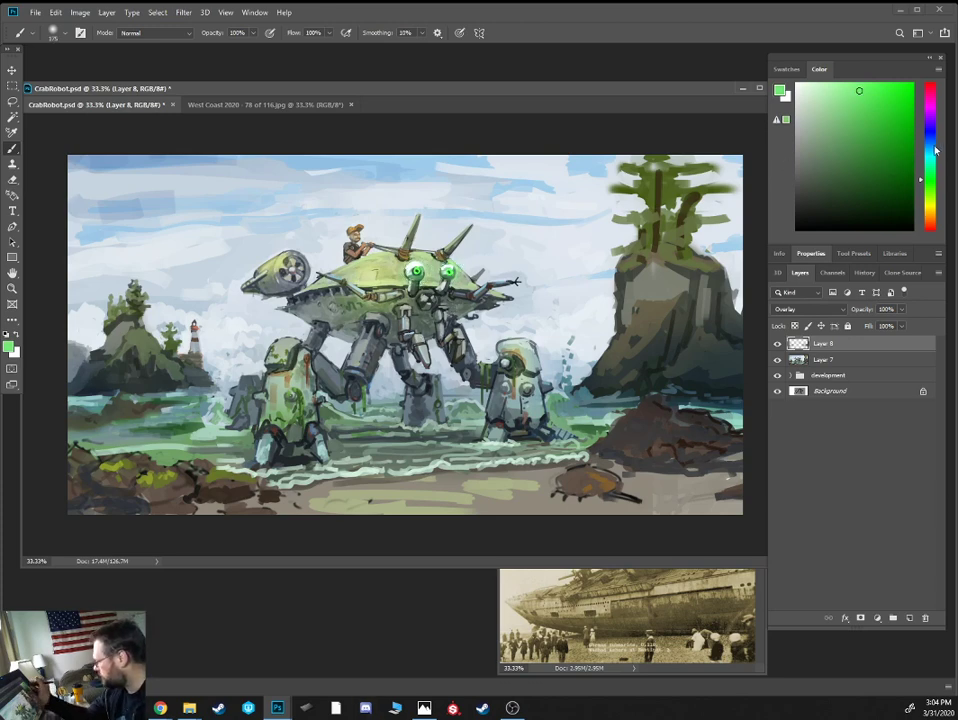
{"action": "left_click", "coordinate": [931, 138]}
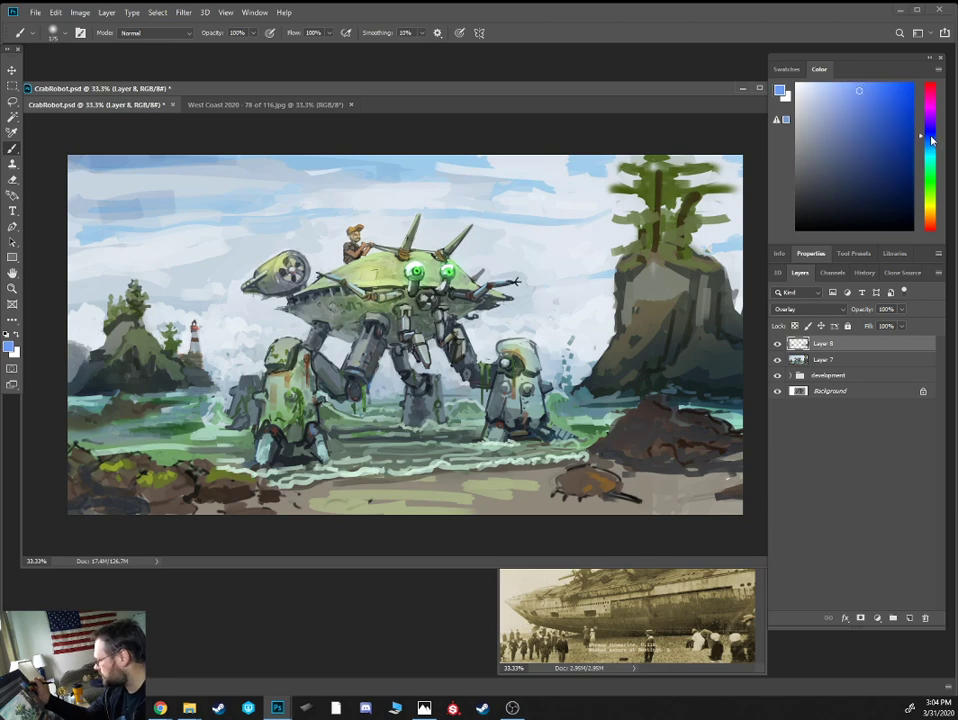
{"action": "left_click", "coordinate": [884, 198]}
{"action": "mouse_move", "coordinate": [350, 438]}
{"action": "left_mouse_down"}
{"action": "mouse_move", "coordinate": [430, 431]}
{"action": "mouse_move", "coordinate": [346, 433]}
{"action": "mouse_move", "coordinate": [430, 429]}
{"action": "left_mouse_up"}
{"action": "key", "text": "bracketright"}
{"action": "key", "text": "bracketright"}
{"action": "key", "text": "bracketright"}
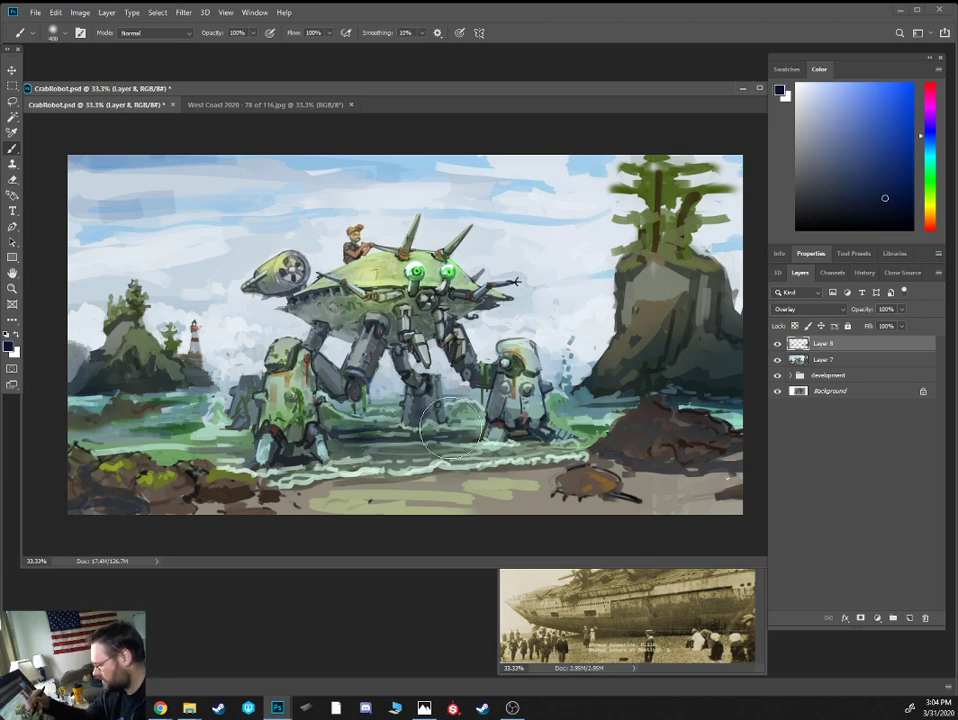
Deepen the shadows under the shell and around the hanging claws and rear legs with smaller dark blue strokes
{"action": "key", "text": "bracketleft"}
{"action": "key", "text": "bracketleft"}
{"action": "key", "text": "bracketleft"}
{"action": "key", "text": "bracketleft"}
{"action": "key", "text": "bracketleft"}
{"action": "key", "text": "bracketleft"}
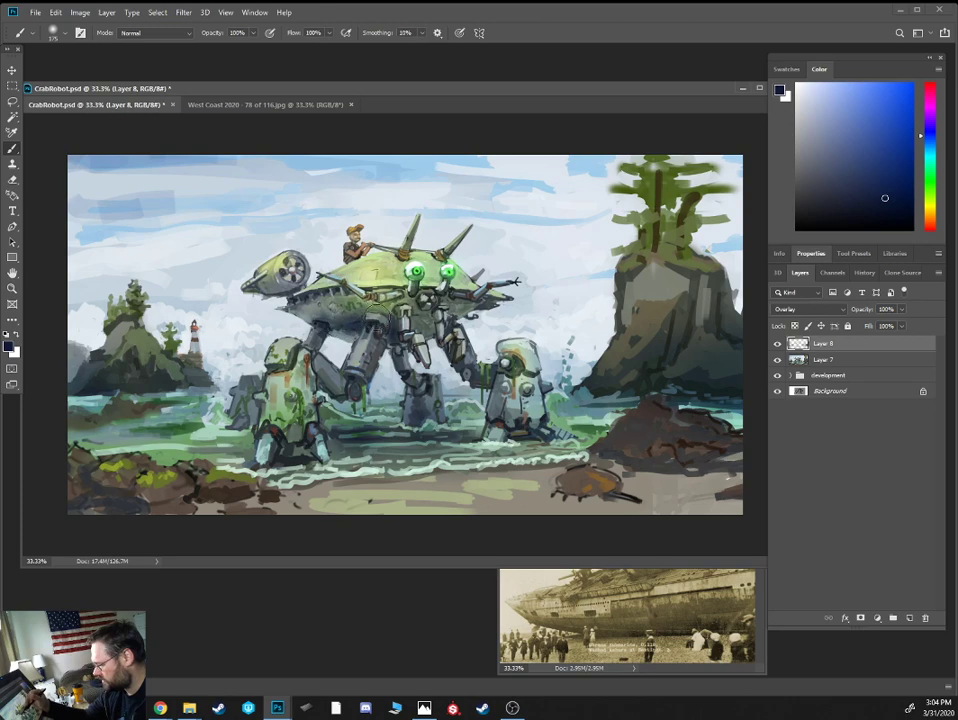
{"action": "key", "text": "bracketleft"}
{"action": "key", "text": "bracketleft"}
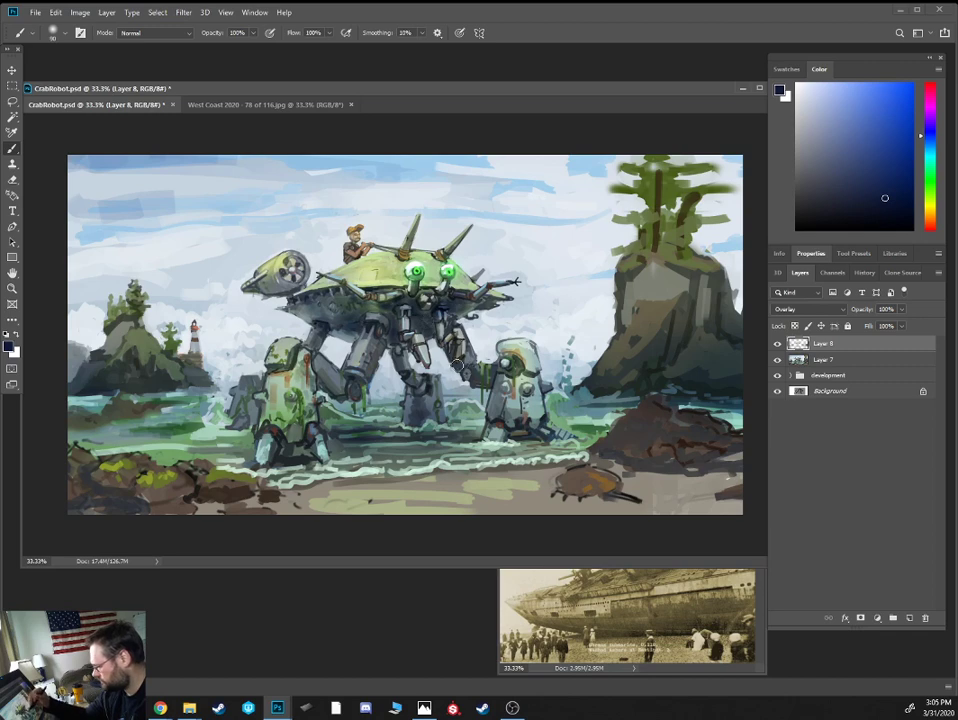
{"action": "key", "text": "bracketright"}
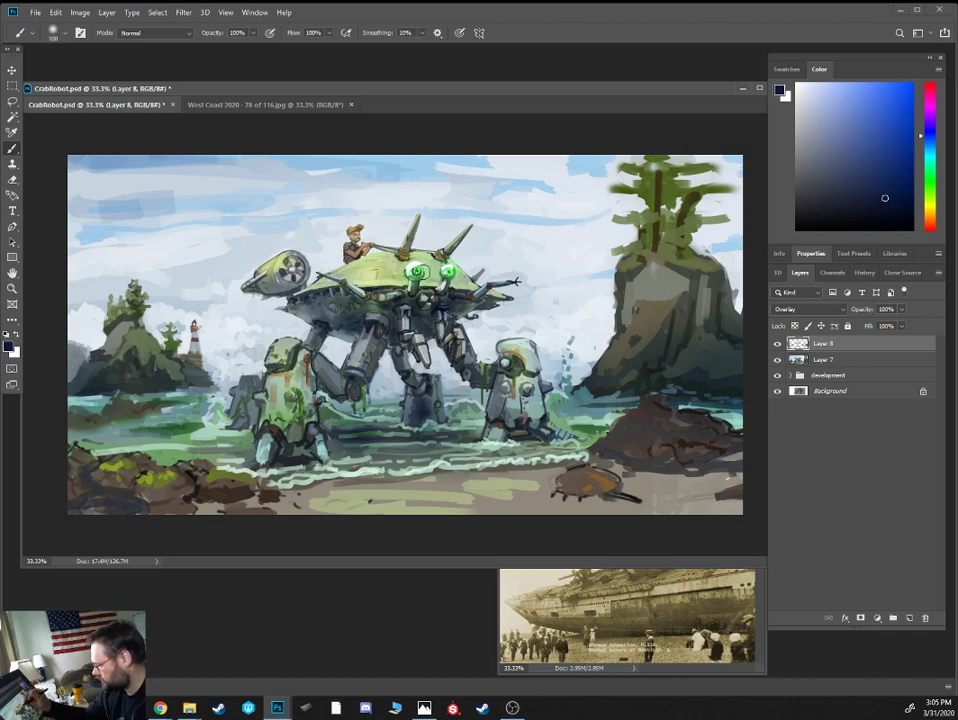
Warm up the small crab on the beach with a sampled orange-brown
{"action": "left_click", "coordinate": [381, 351], "text": "alt"}
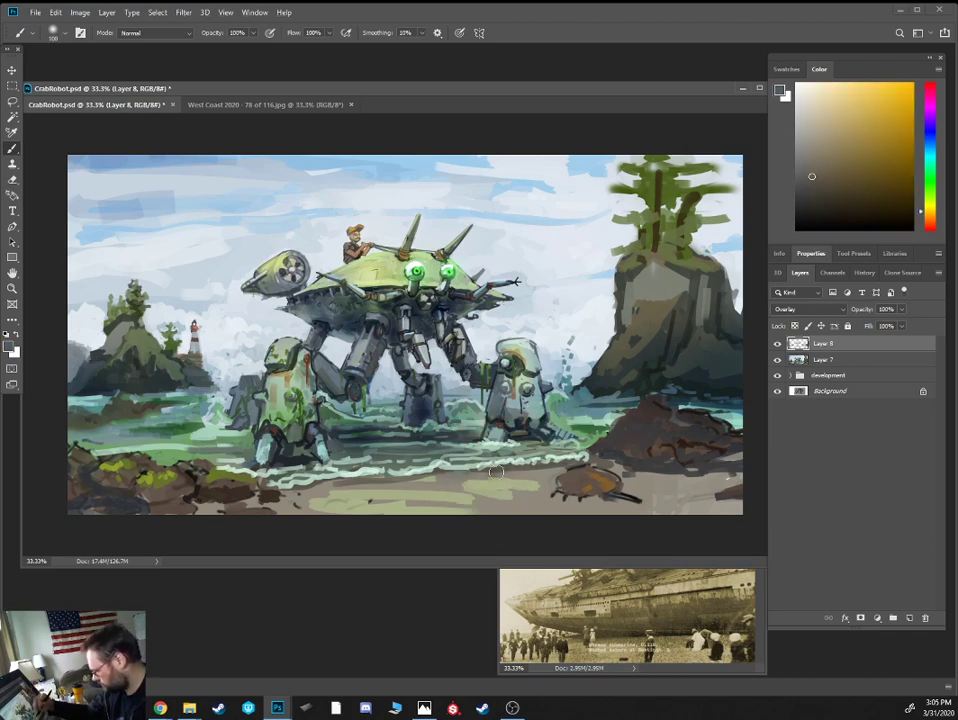
{"action": "left_click", "coordinate": [599, 474], "text": "alt"}
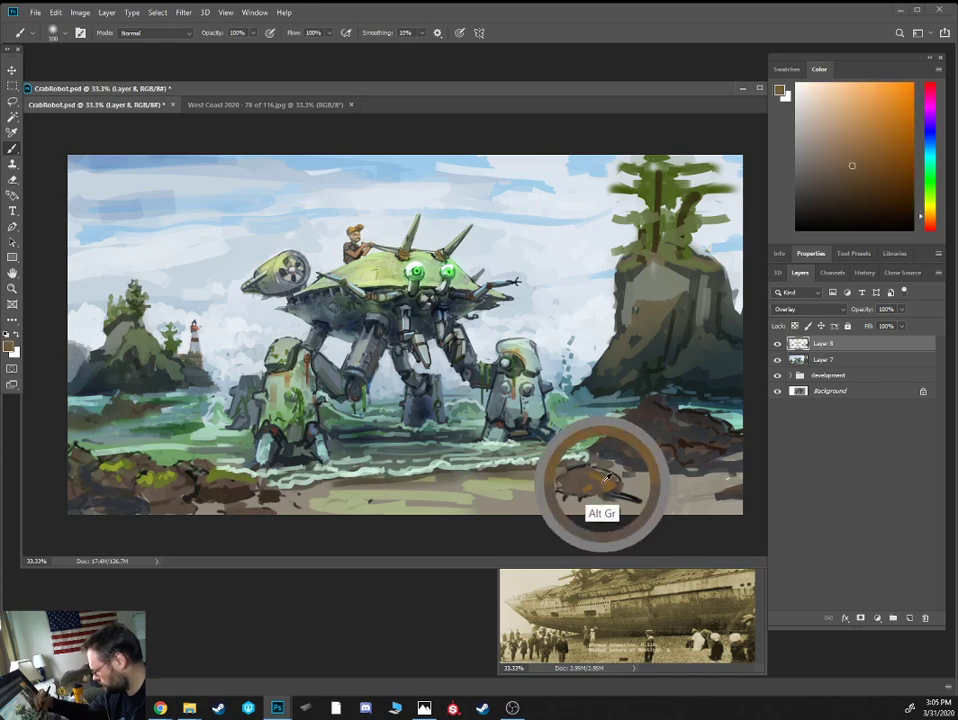
{"action": "left_click_drag", "start_coordinate": [568, 480], "coordinate": [638, 484]}
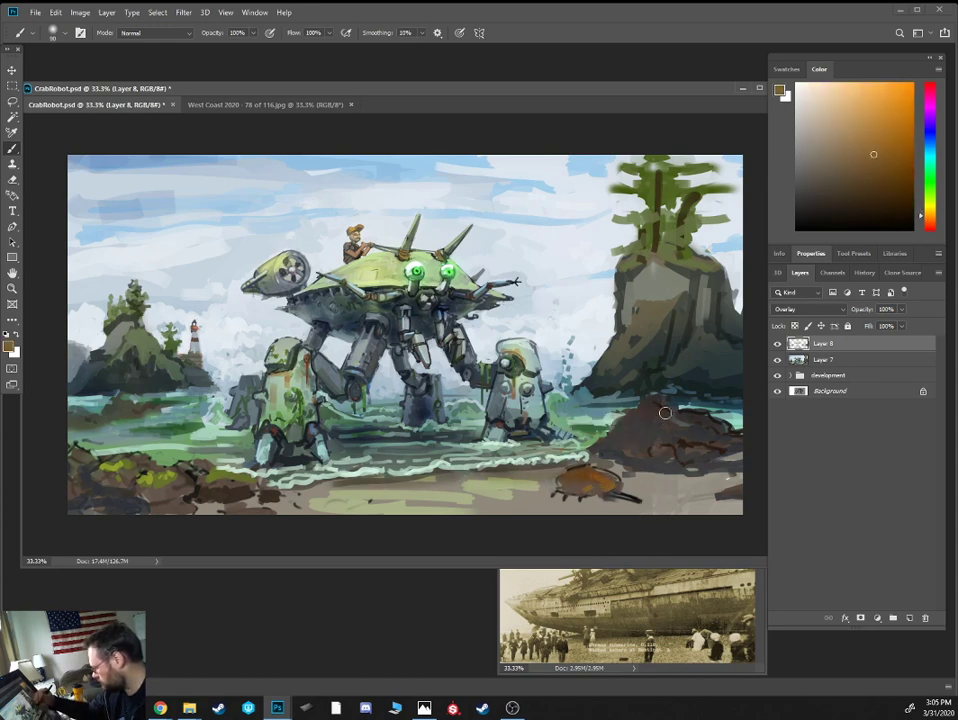
Set the brush opacity to 50% and tint the rocks and the lighthouse island with sampled sky blue, brown and green tones
{"action": "left_click", "coordinate": [490, 185], "text": "alt"}
{"action": "key", "text": "3"}
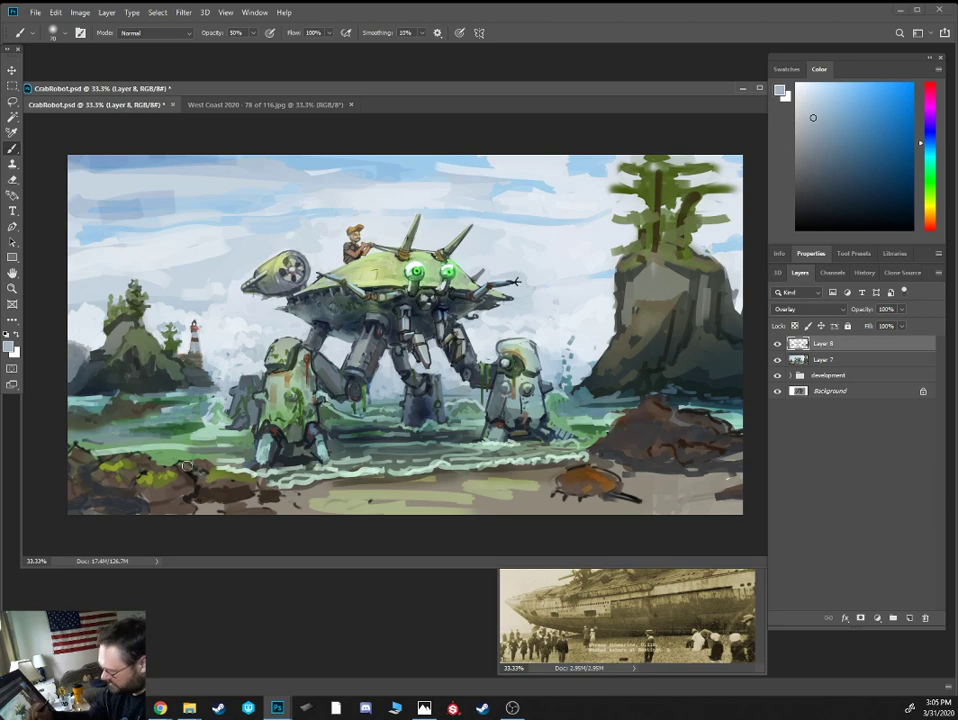
{"action": "left_click", "coordinate": [152, 484], "text": "alt"}
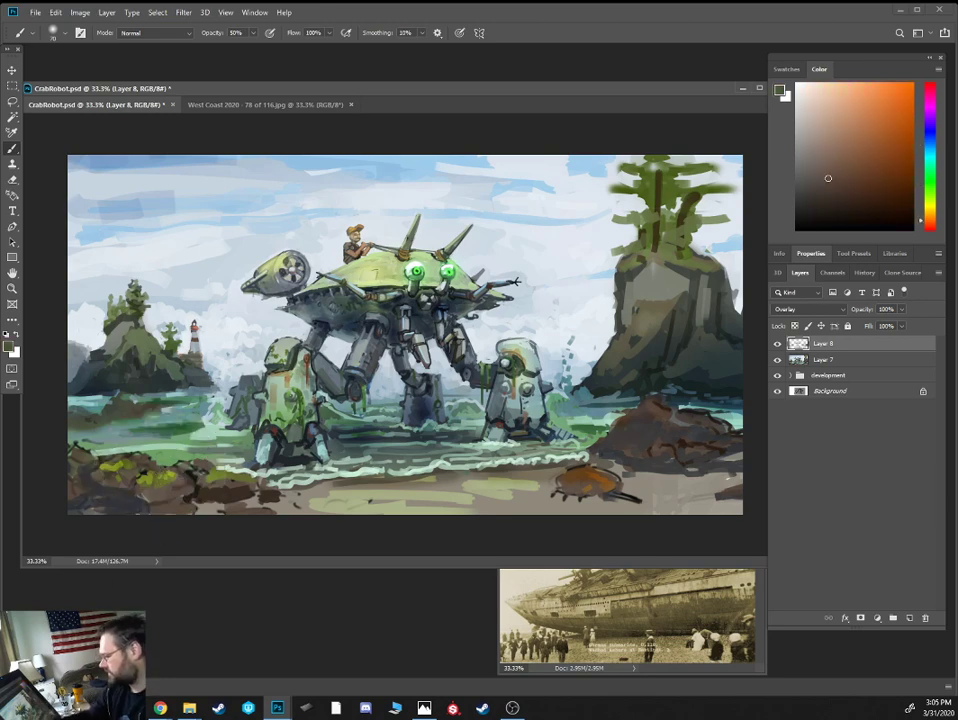
{"action": "left_click", "coordinate": [104, 253], "text": "alt"}
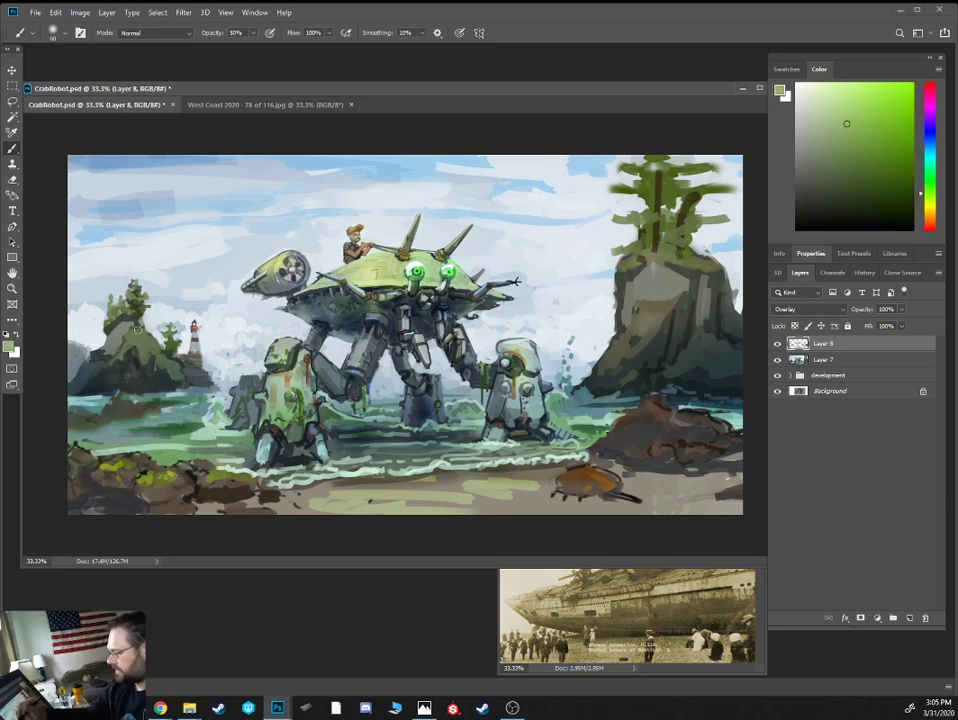
{"action": "key", "text": "ctrl+minus"}
{"action": "key", "text": "ctrl+minus"}
{"action": "key", "text": "ctrl+plus"}
{"action": "key", "text": "ctrl+plus"}
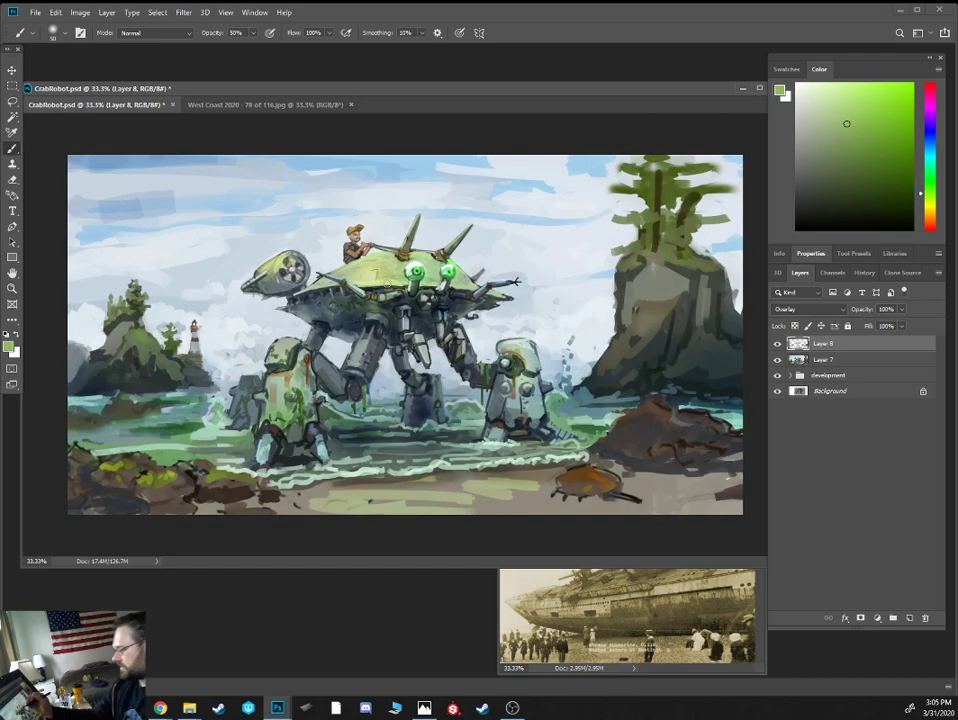
Add highlights to the robot's shell and leg armour with a sampled pale yellow-green and a warm tan
{"action": "left_click", "coordinate": [373, 265], "text": "alt"}
{"action": "key", "text": "bracketright"}
{"action": "key", "text": "bracketright"}
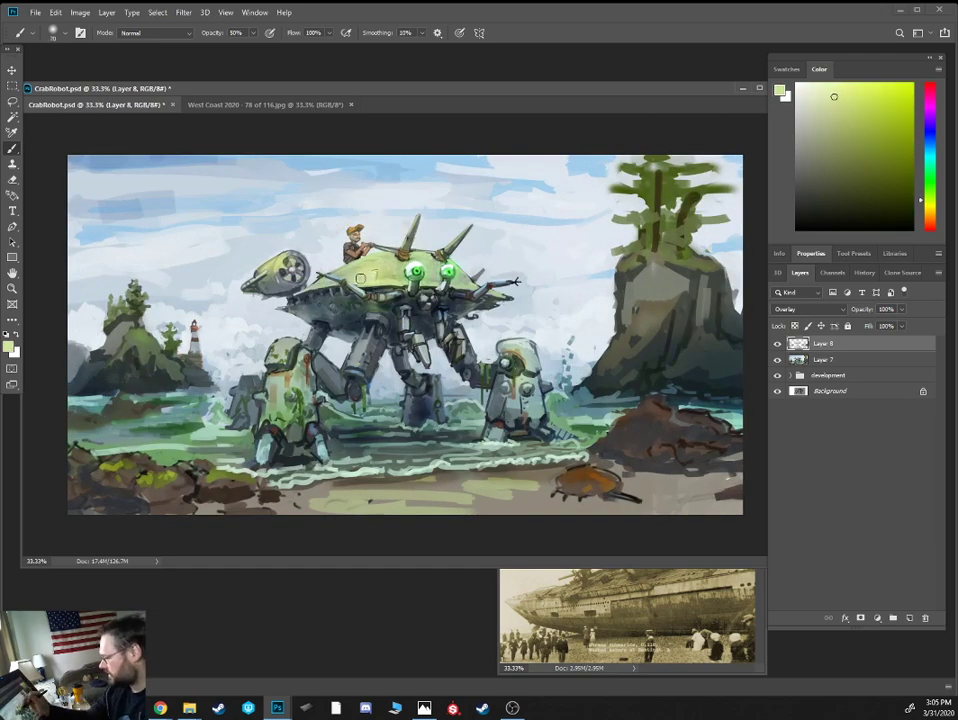
{"action": "left_click", "coordinate": [931, 214]}
{"action": "left_click", "coordinate": [842, 95]}
{"action": "left_click_drag", "start_coordinate": [842, 95], "coordinate": [849, 111]}
{"action": "key", "text": "bracketright"}
{"action": "key", "text": "bracketright"}
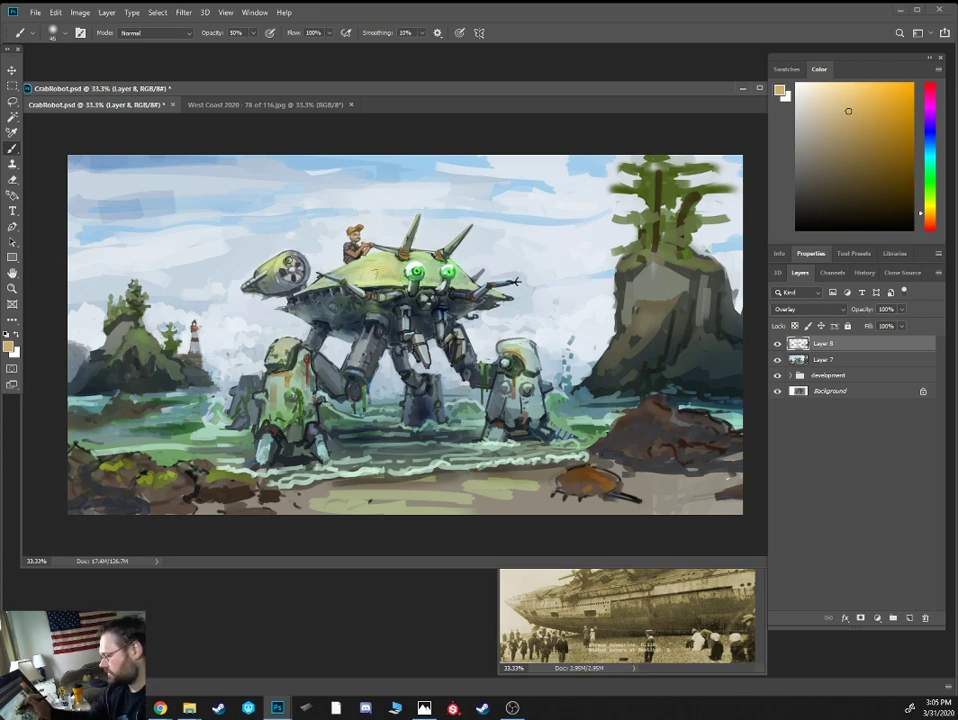
Shade the robot's turbine and the underside of the beach crab with dark violet-blue tones
{"action": "left_click", "coordinate": [872, 199]}
{"action": "left_click", "coordinate": [931, 126]}
{"action": "left_click", "coordinate": [848, 187]}
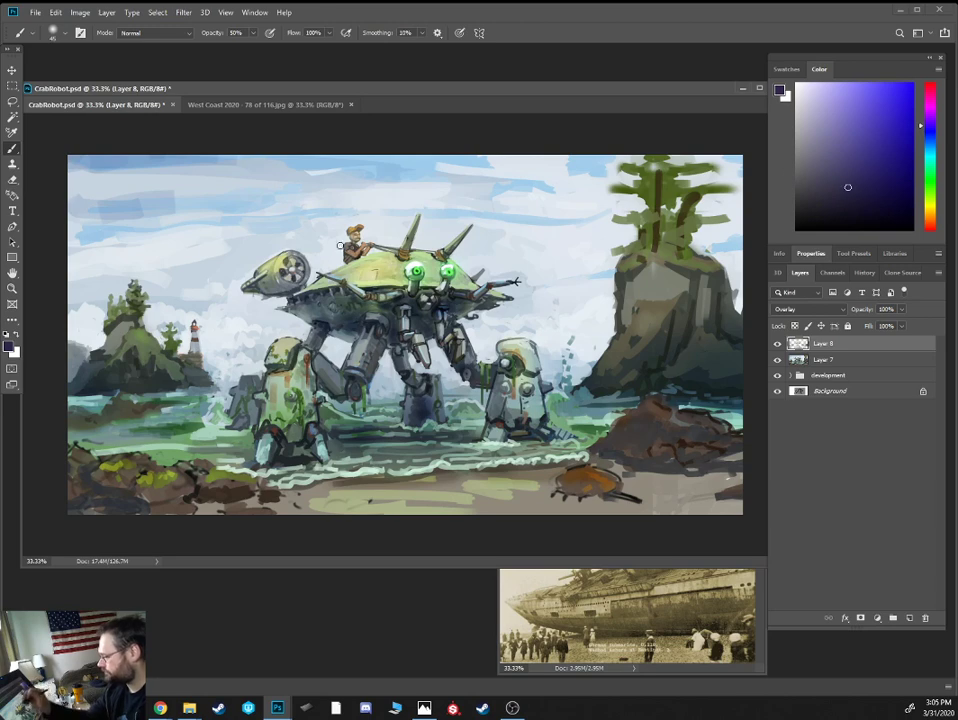
{"action": "left_click", "coordinate": [893, 181]}
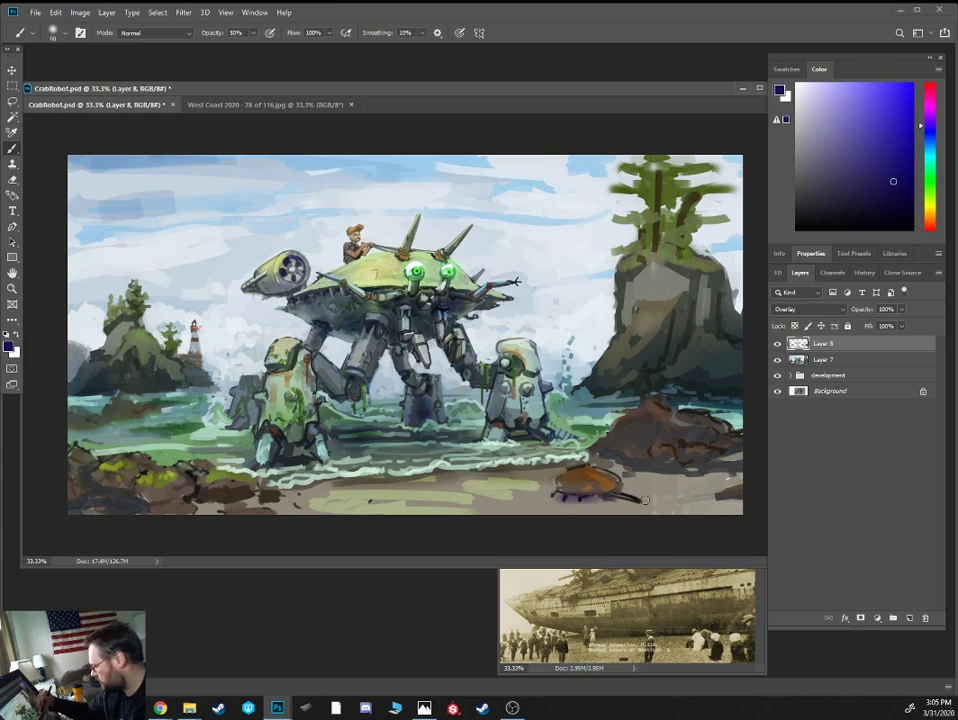
{"action": "left_click", "coordinate": [863, 209]}
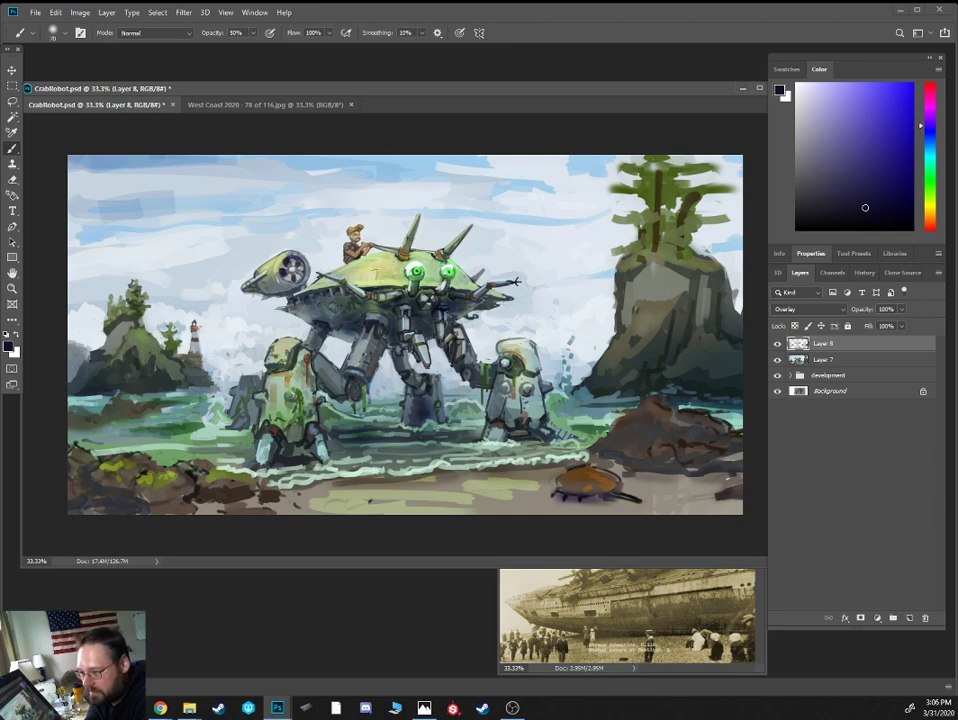
Switch to File Explorer and bring the ArtOfCraft folder window into view
{"action": "left_click_drag", "start_coordinate": [0, 285], "coordinate": [0, 354]}
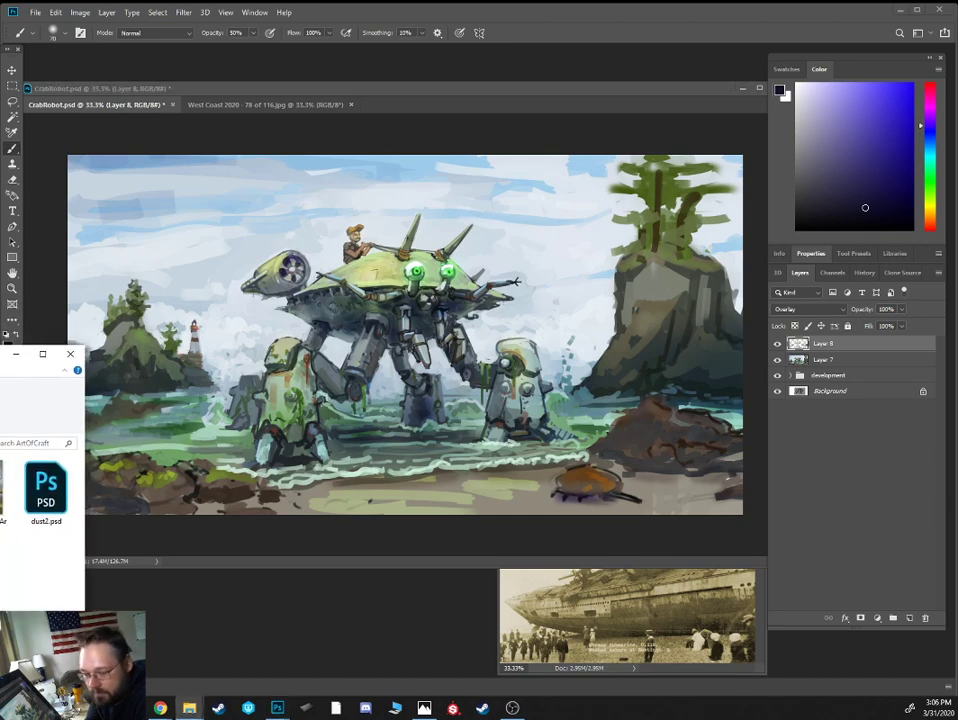